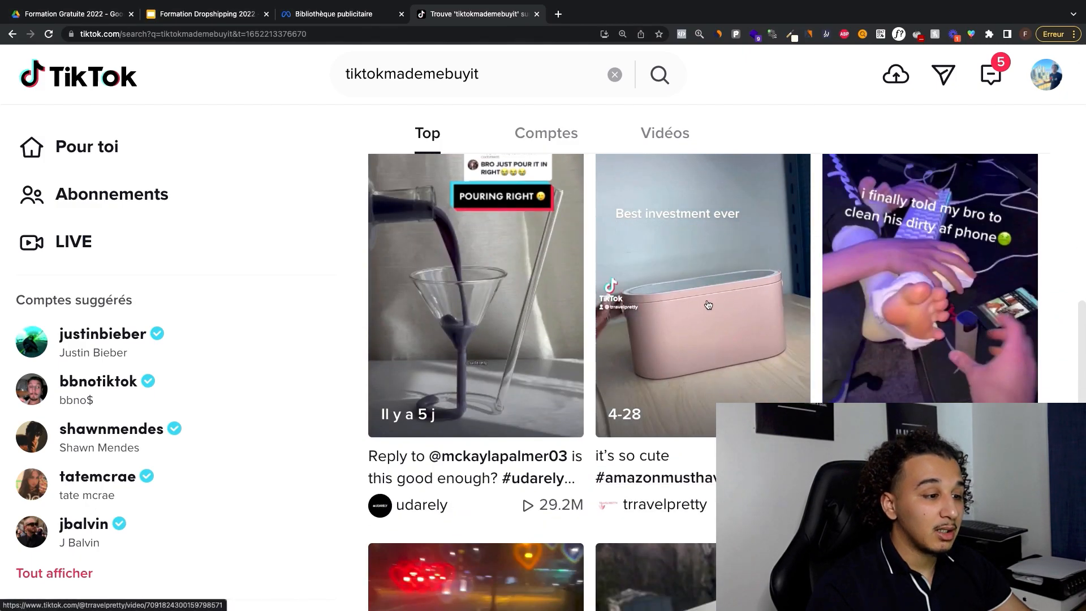
Step: Look through the tiktokmademebuyit video results and open the trravelpretty account behind the pink makeup case video
scroll(732, 259, down, 8)
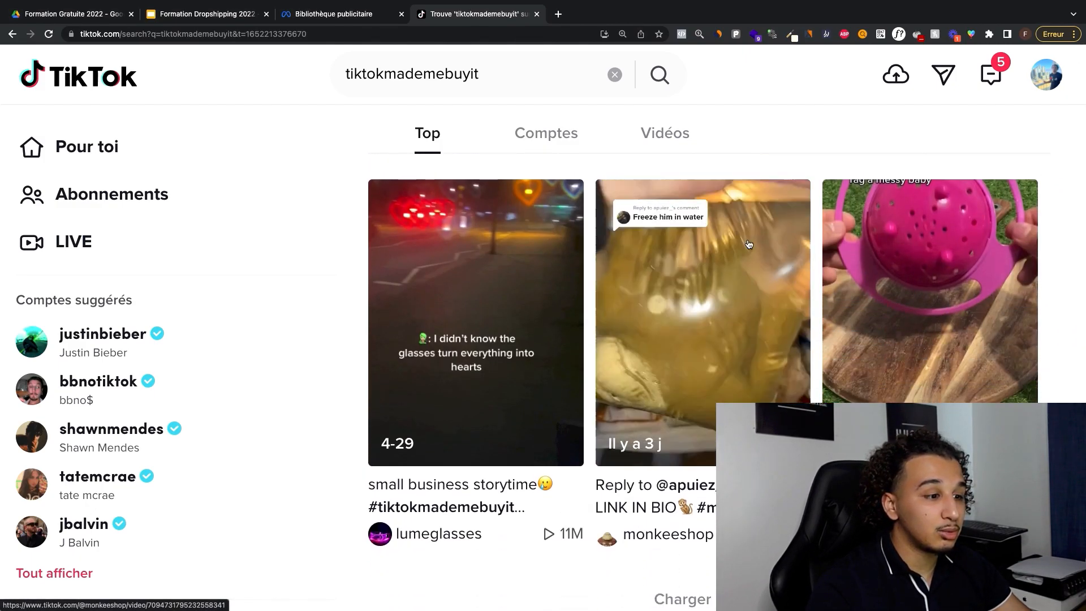
scroll(732, 259, up, 1)
scroll(481, 360, down, 1)
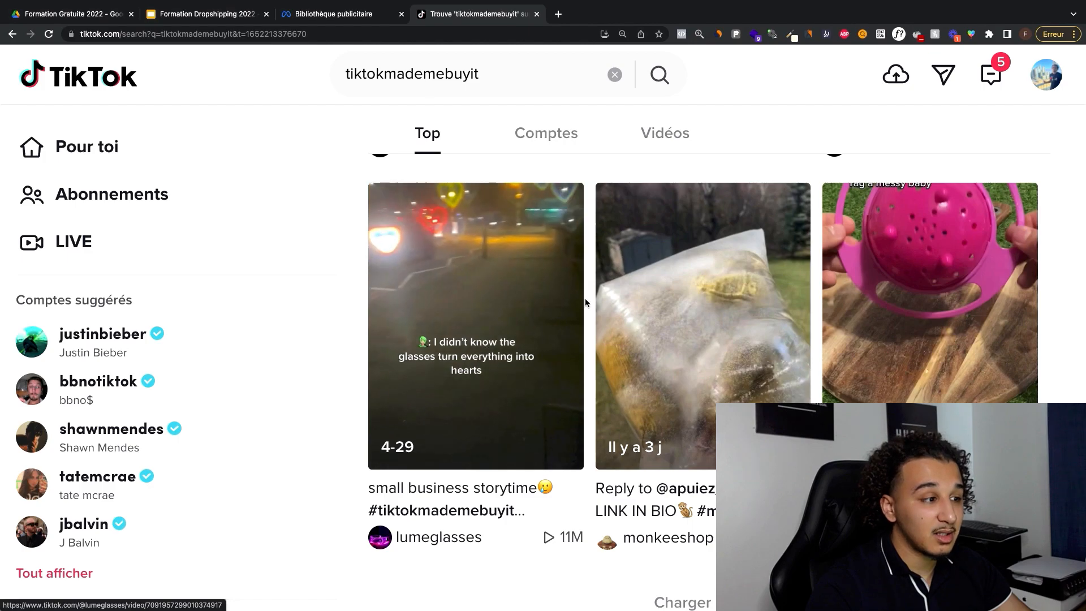
scroll(878, 336, down, 1)
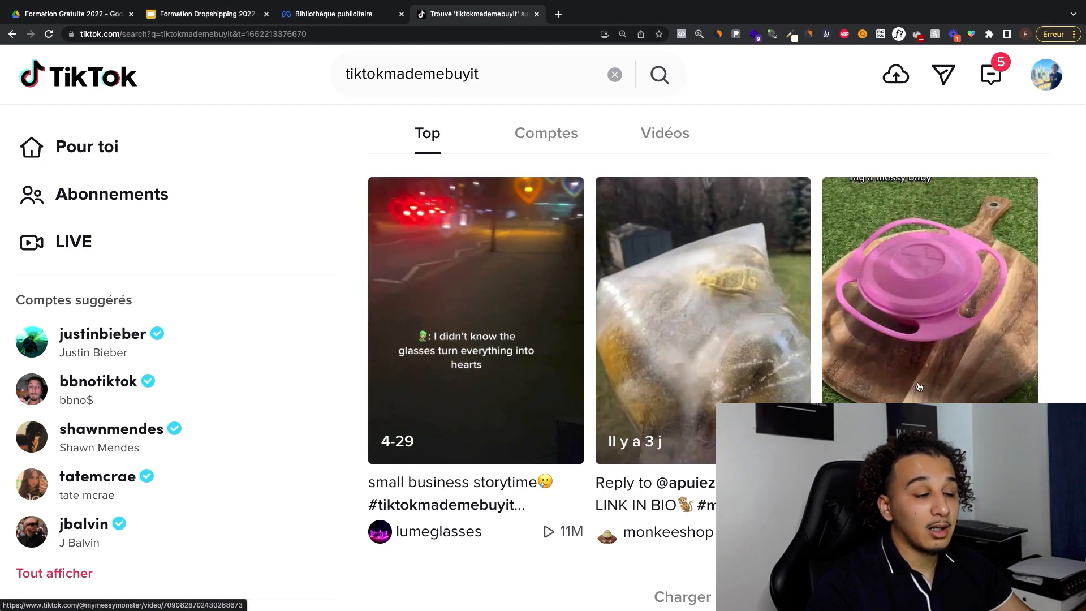
scroll(879, 333, up, 5)
click(673, 466)
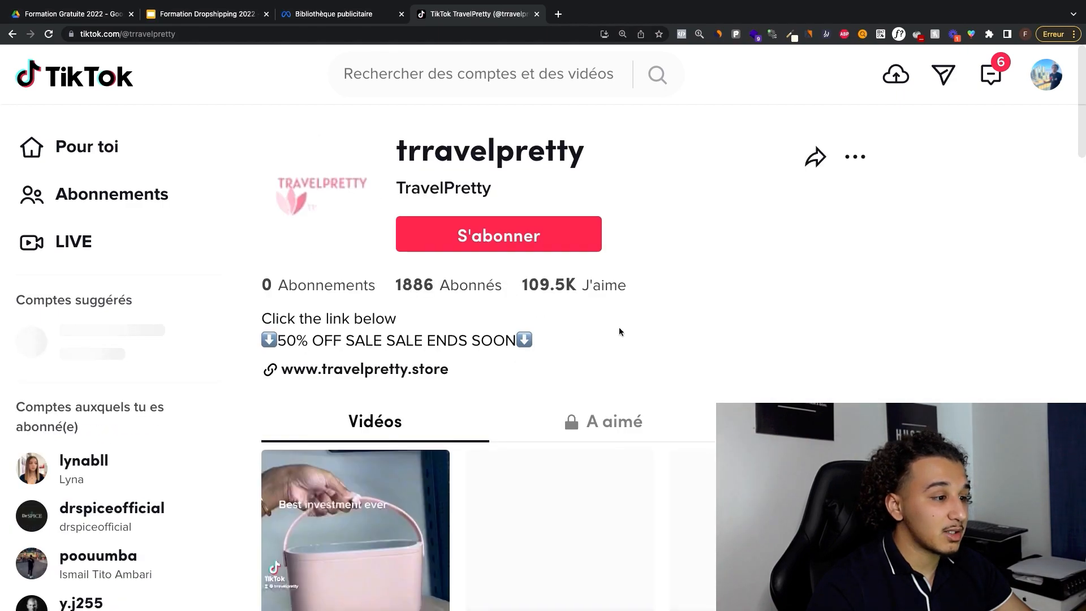
Step: Examine the trravelpretty profile, including its follower and like counts, store link and the views of its posted videos
scroll(618, 327, down, 5)
scroll(611, 287, up, 5)
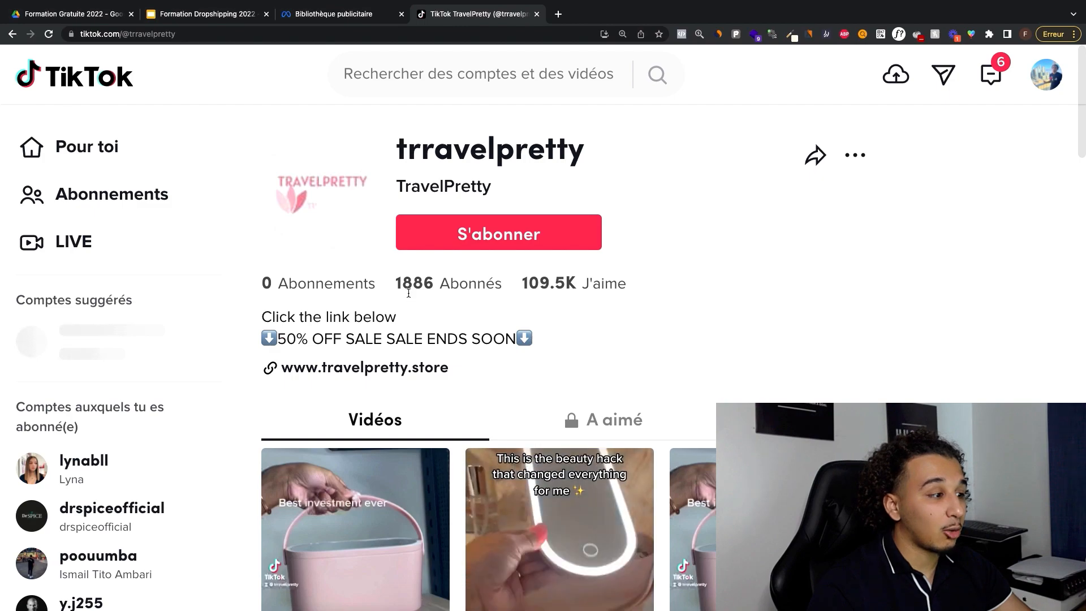
scroll(424, 286, down, 1)
scroll(412, 279, down, 3)
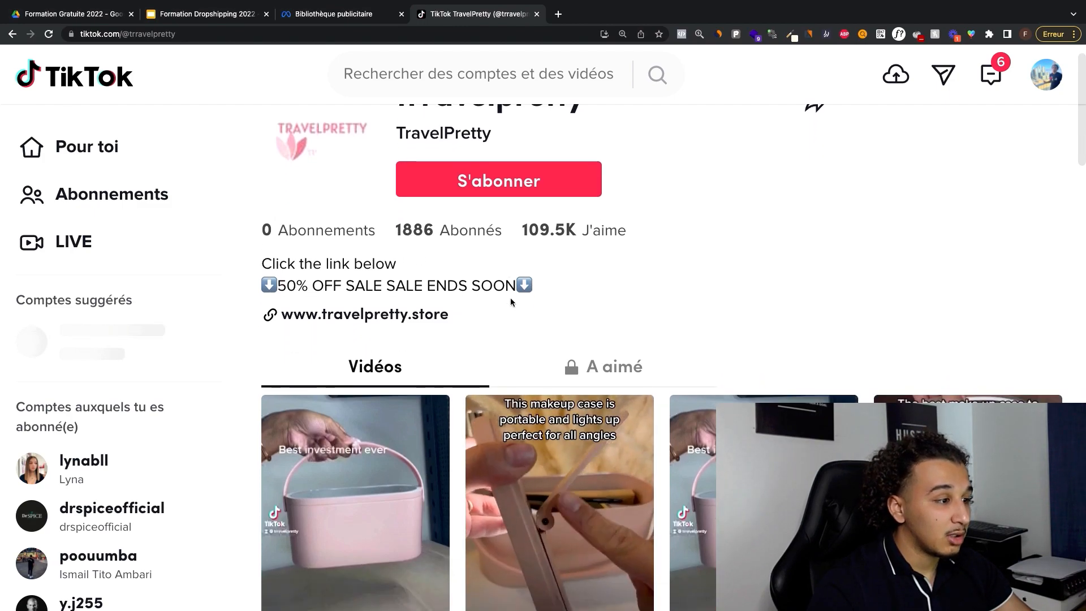
scroll(531, 176, up, 3)
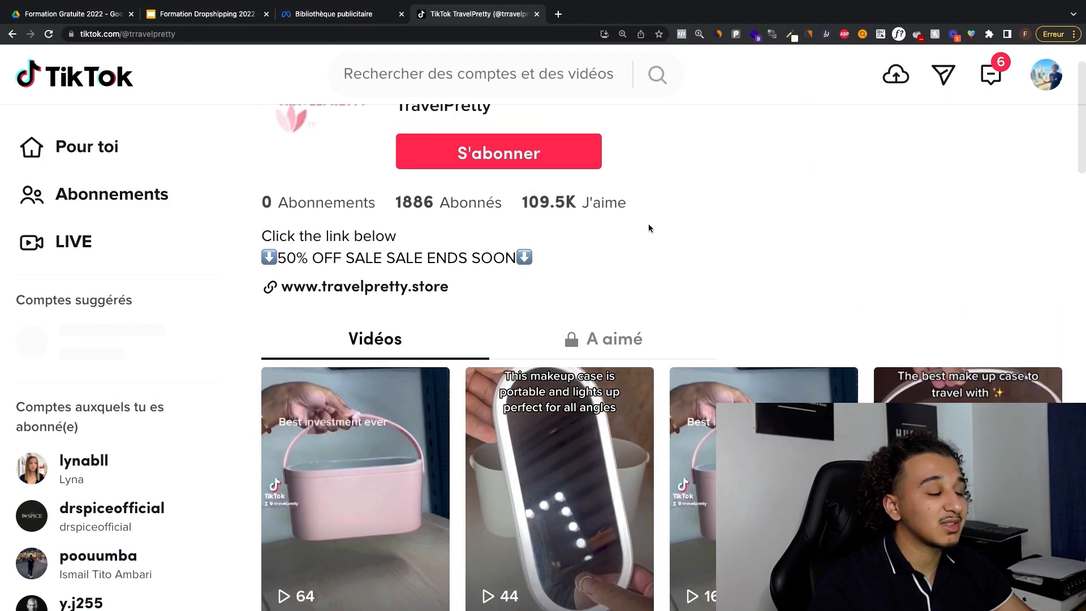
scroll(648, 226, down, 6)
scroll(649, 227, down, 8)
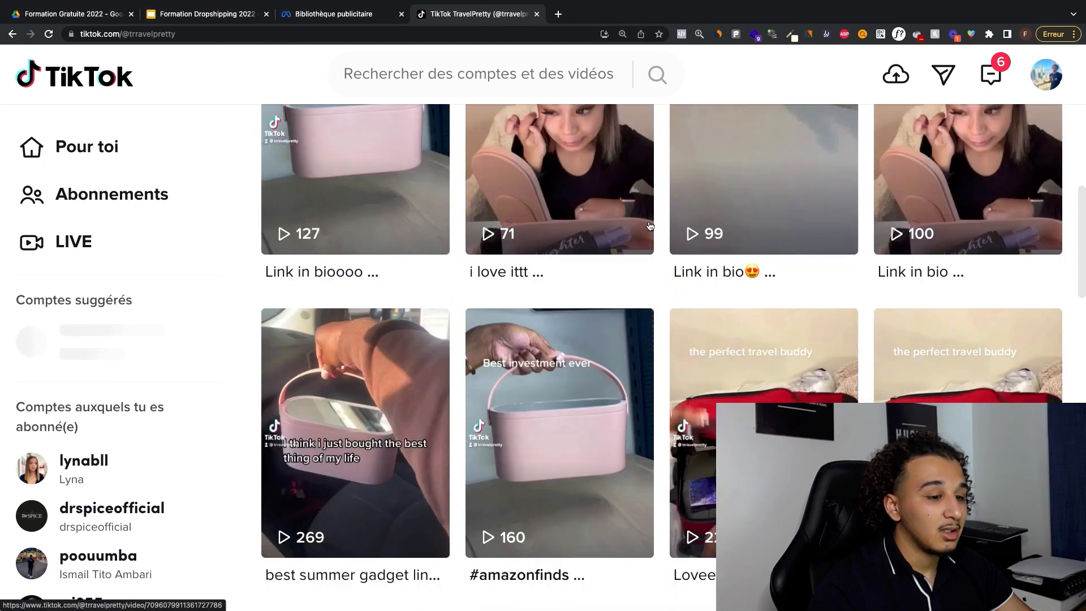
scroll(543, 277, down, 12)
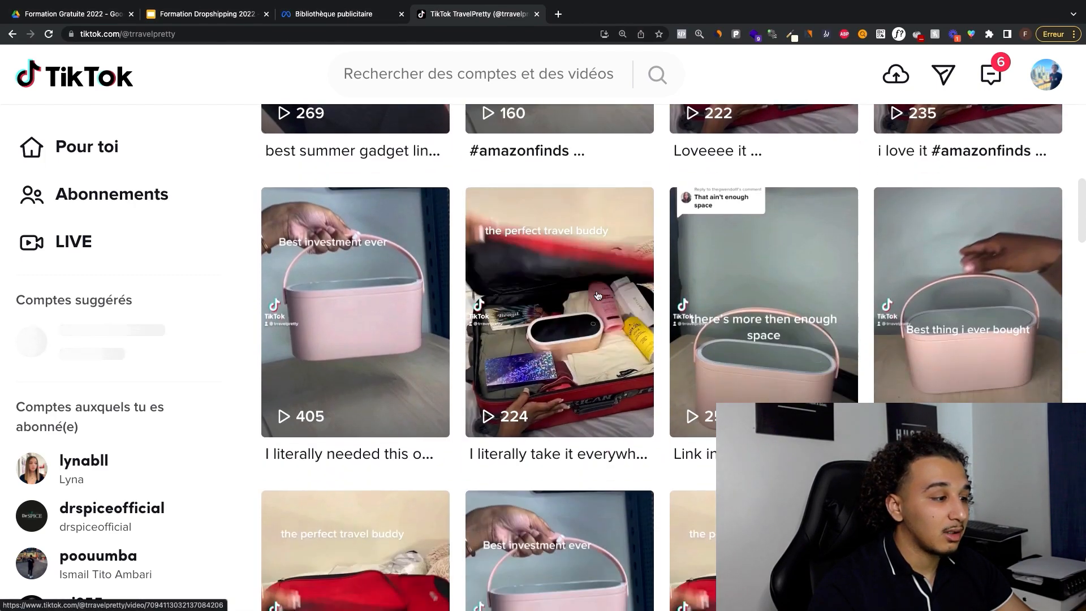
scroll(457, 256, down, 8)
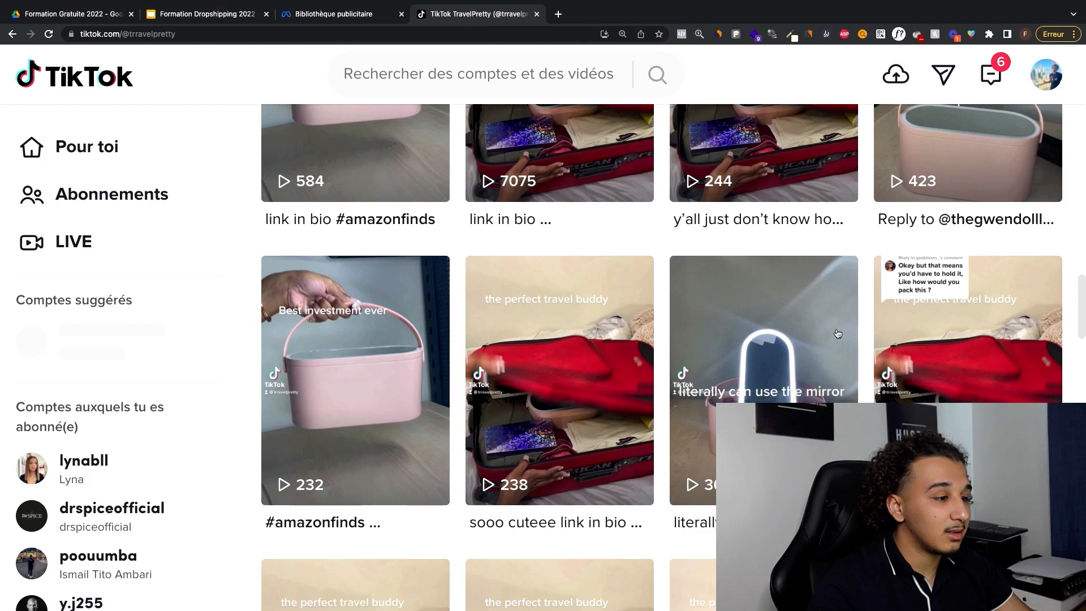
scroll(612, 289, down, 2)
scroll(780, 289, down, 11)
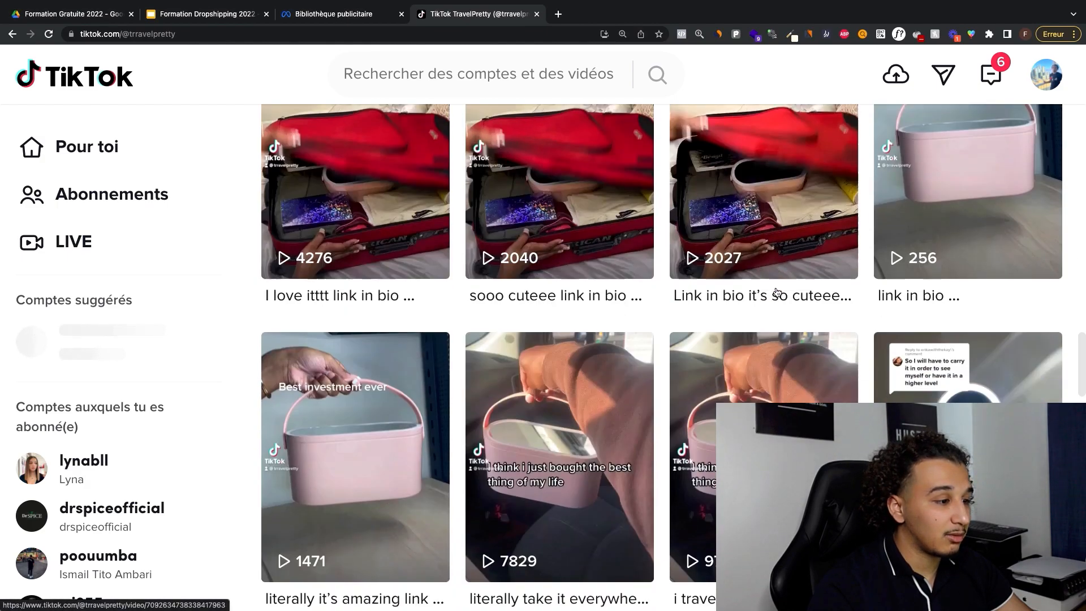
scroll(777, 292, up, 5)
scroll(777, 292, up, 20)
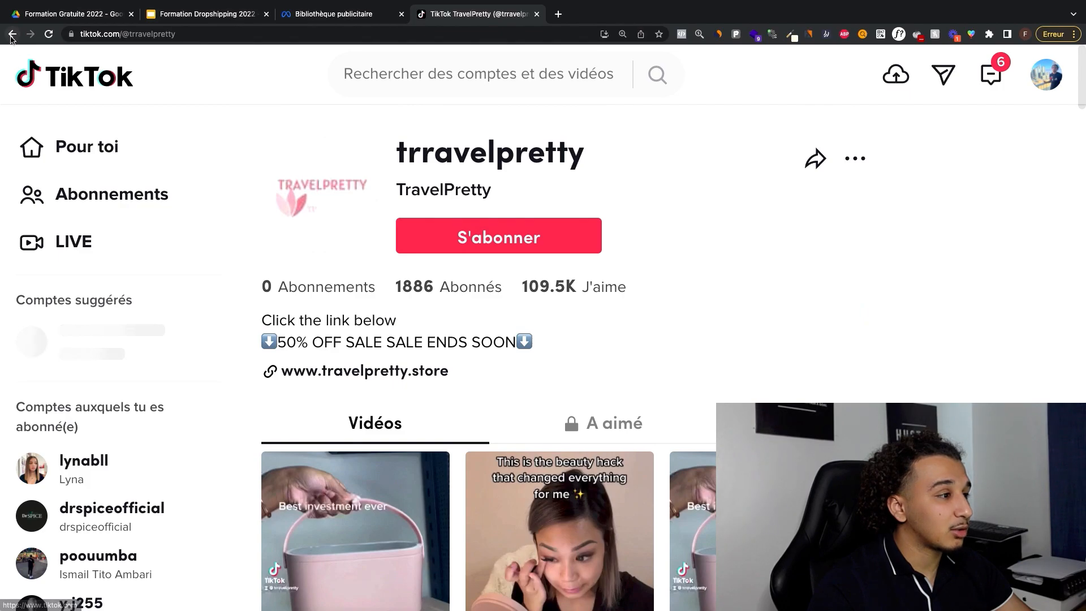
Step: Return to the tiktokmademebuyit search results and compare the product videos and their view counts
click(11, 34)
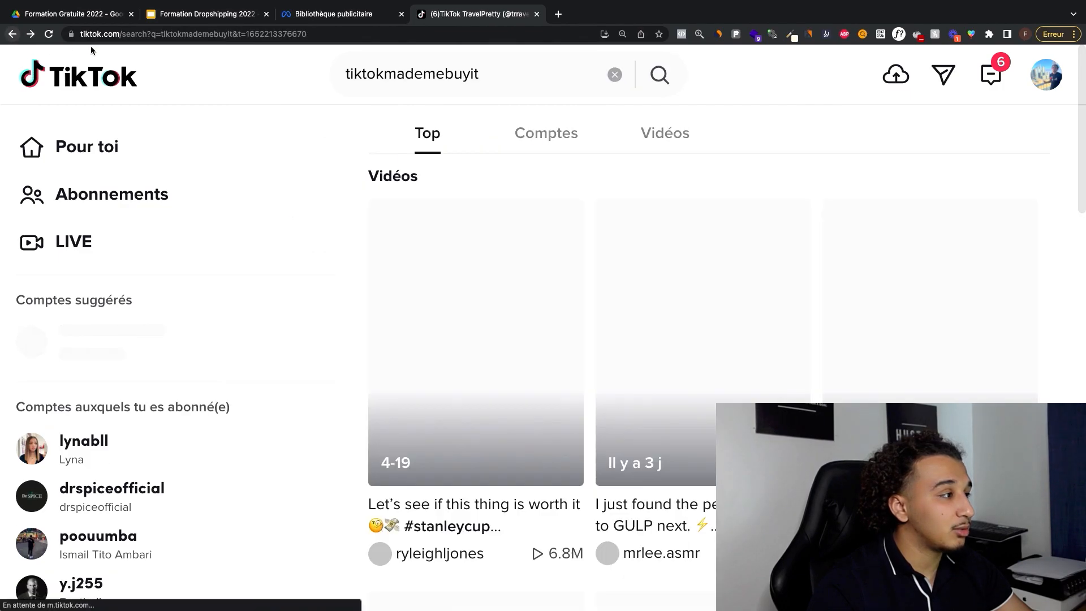
scroll(580, 299, down, 5)
scroll(580, 299, down, 9)
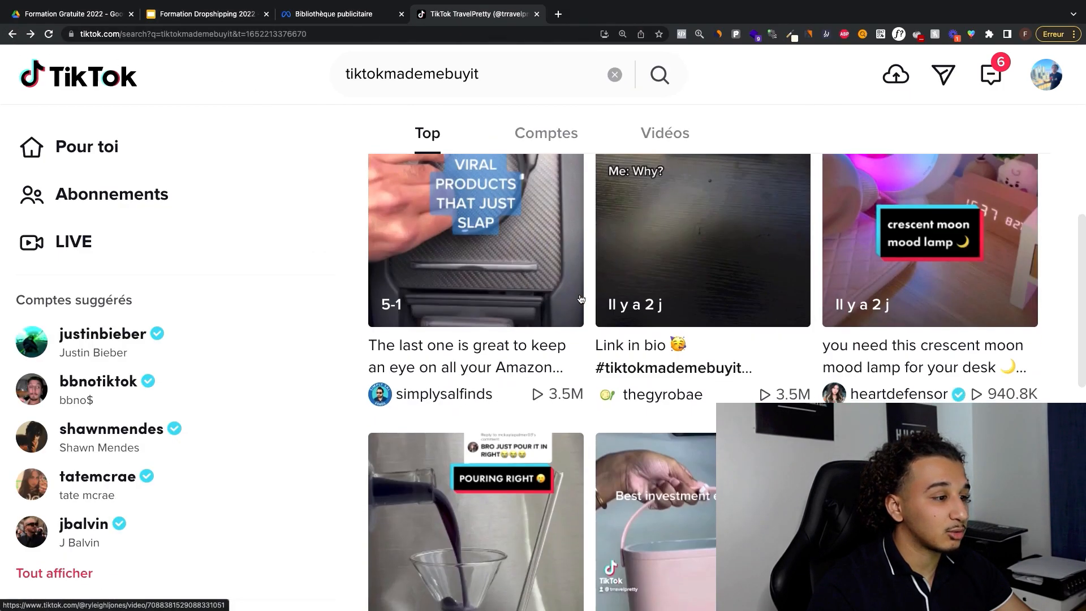
scroll(656, 305, up, 1)
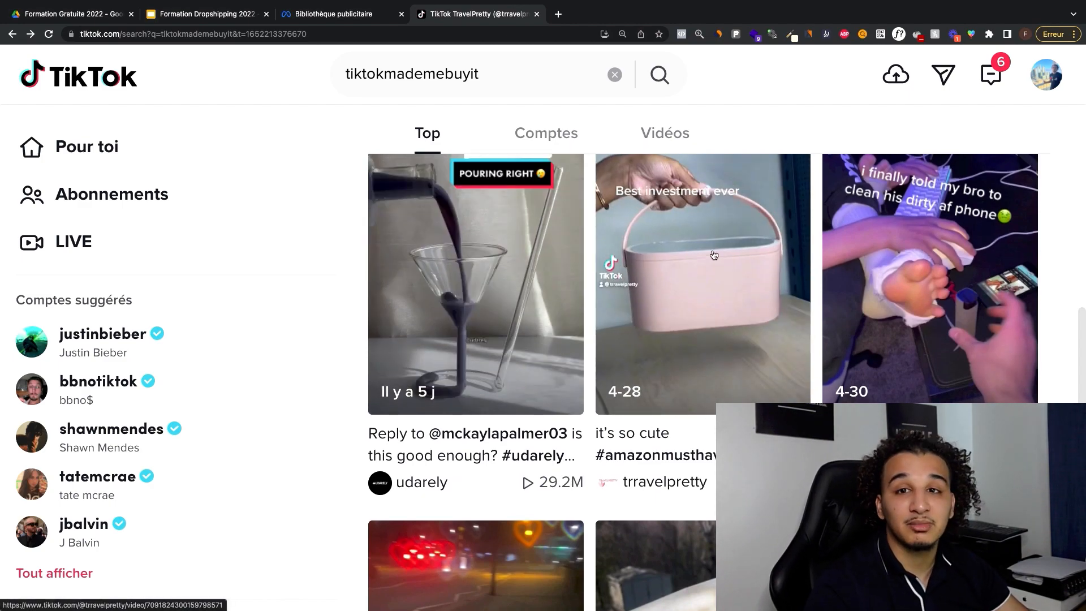
scroll(787, 389, down, 6)
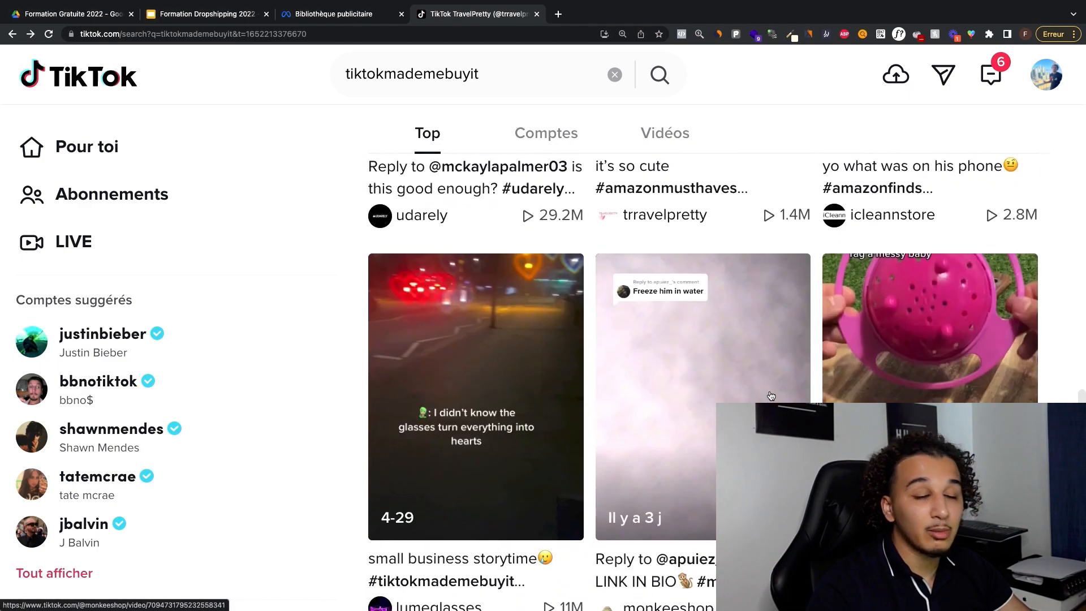
scroll(943, 379, up, 10)
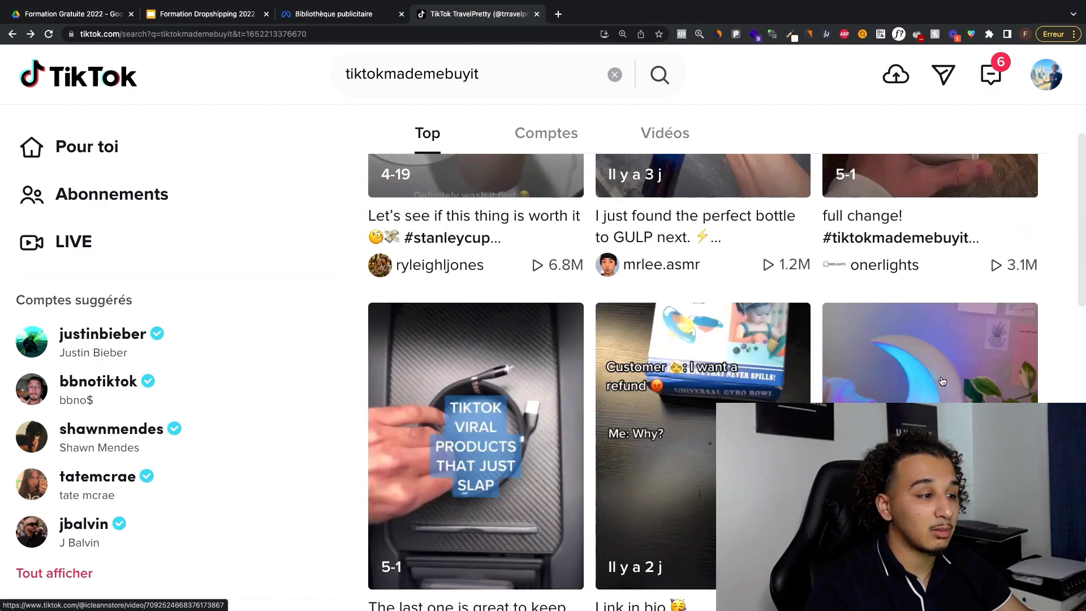
Step: Try amazonfinds and aliexpress as alternative TikTok search terms, and clear the search text
double_click(502, 78)
text(amazon)
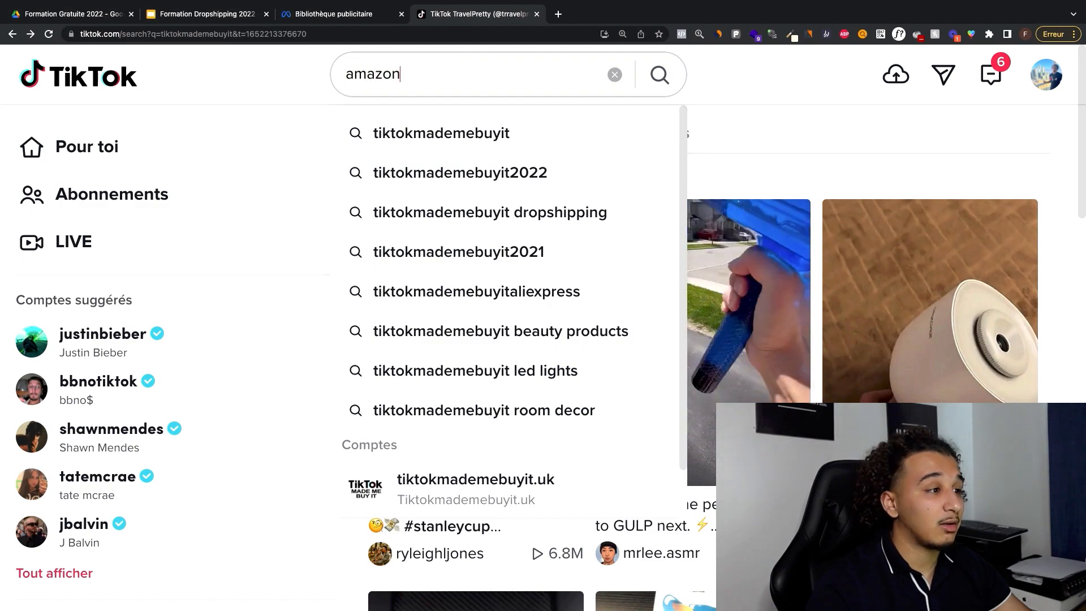
text(finds)
key(super+a)
text(aliexpre)
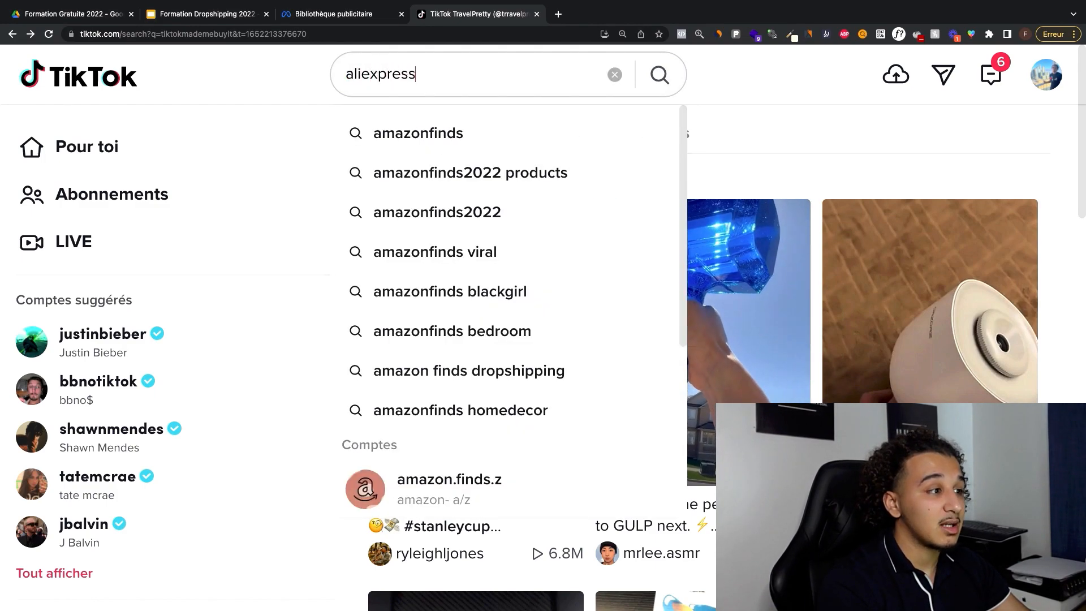
key(super+a)
key(BackSpace)
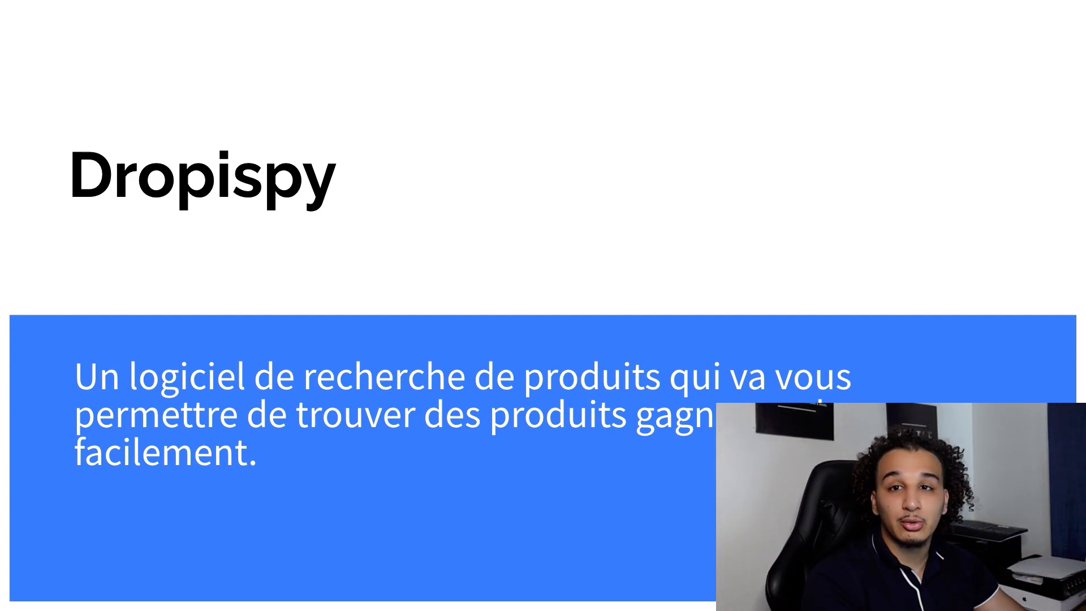
Step: Leave the slideshow for Dropispy and filter the Facebook ads by French language and France as the target country
key(Escape)
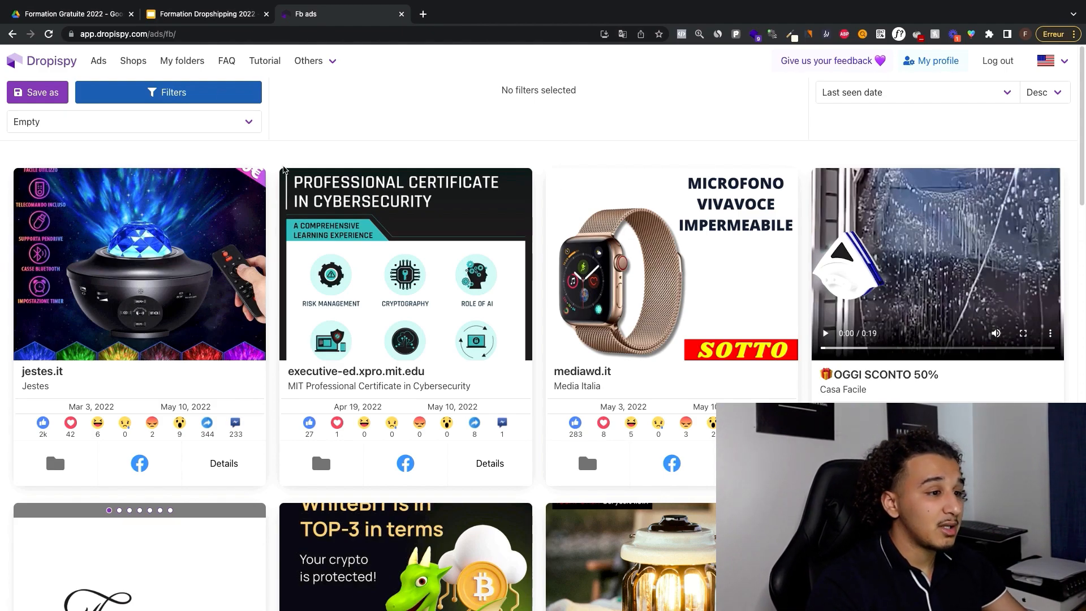
click(195, 103)
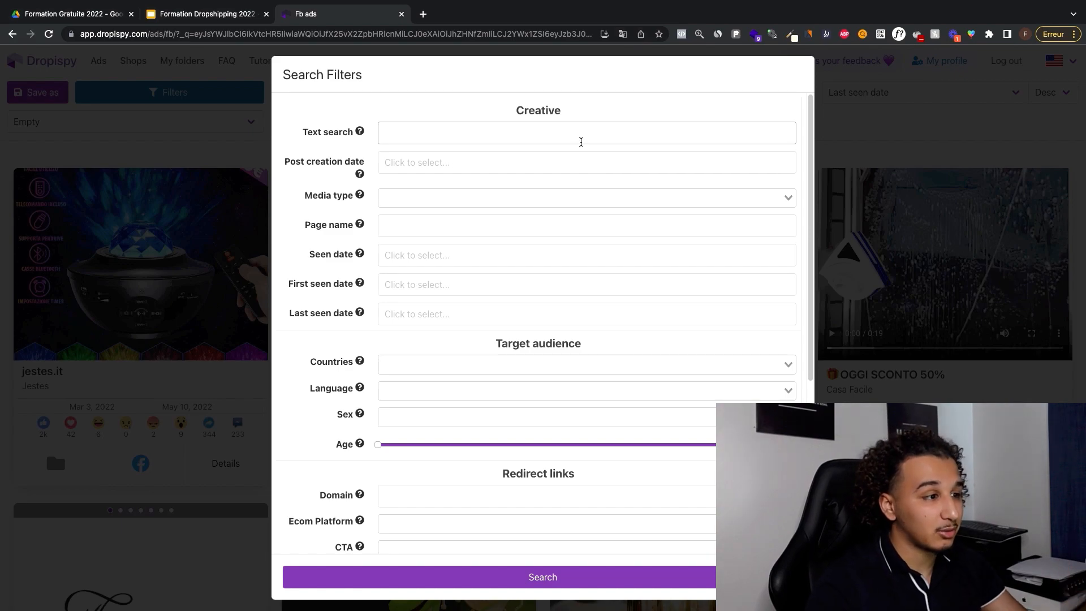
scroll(583, 218, down, 1)
scroll(581, 252, down, 4)
text(fre)
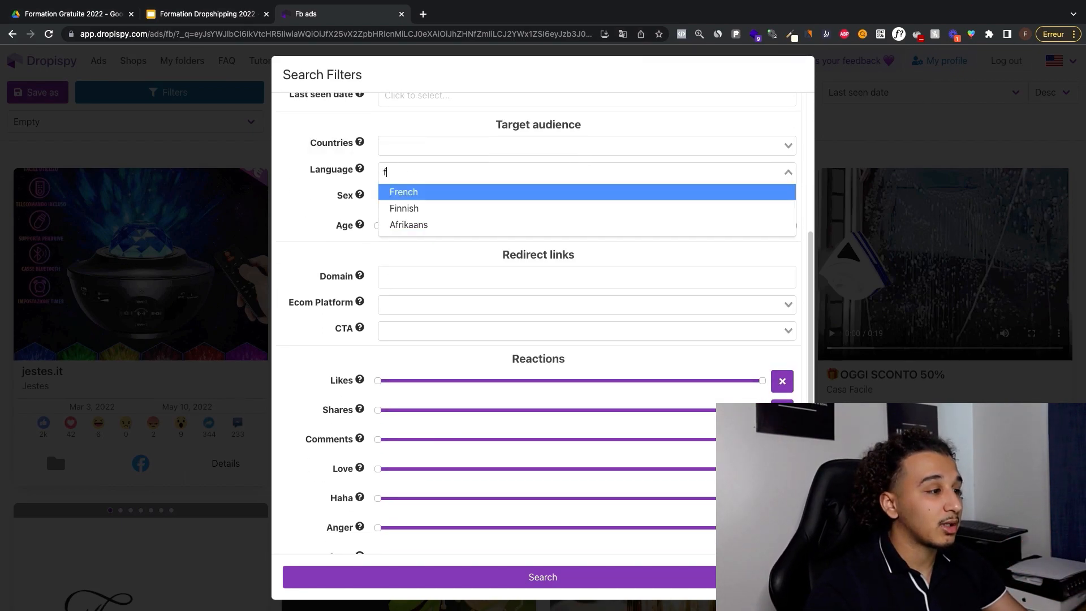
click(422, 192)
click(398, 143)
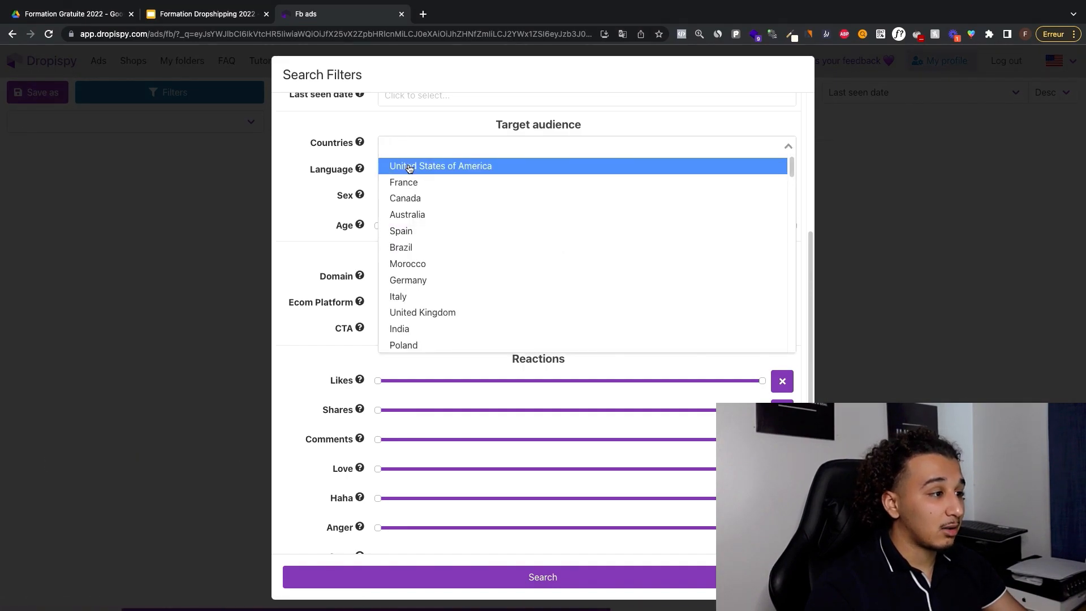
text(fra)
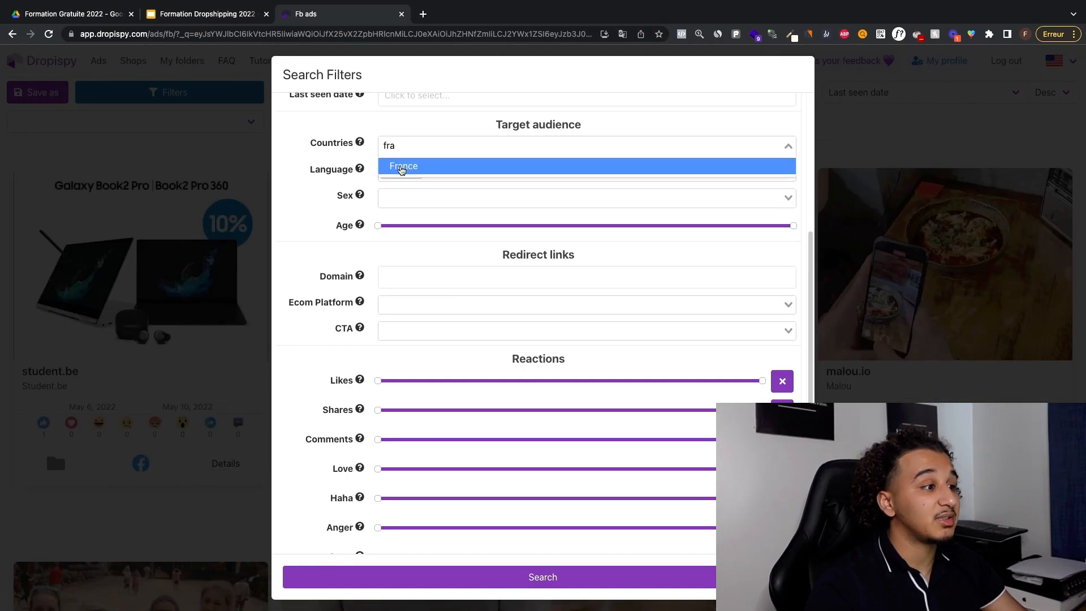
click(400, 166)
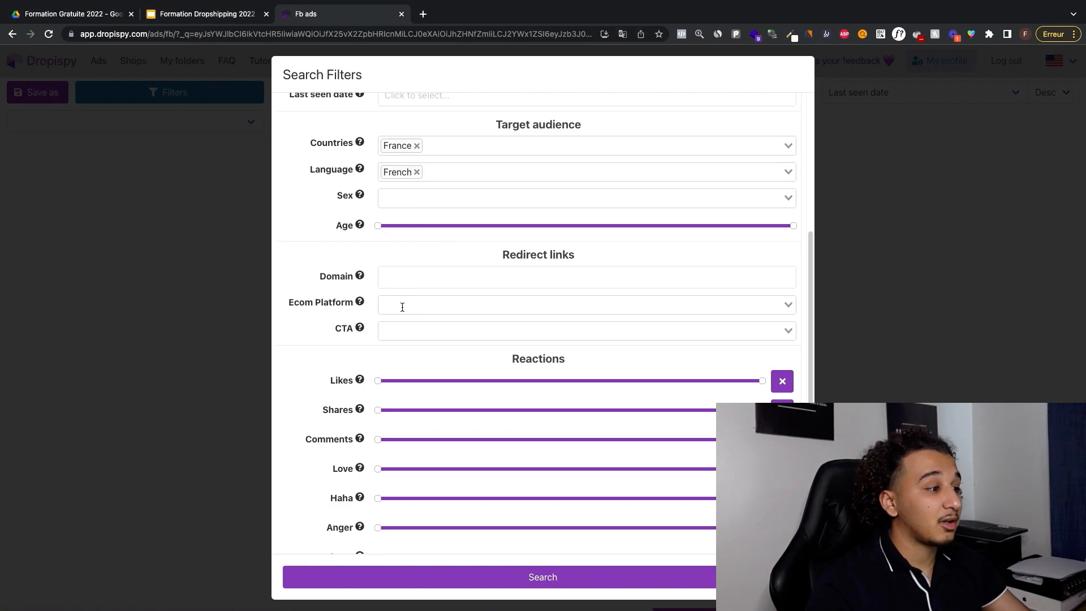
Step: Restrict the ads to the Shopify e-commerce platform, run the search and look through the matching ads
click(402, 307)
click(411, 325)
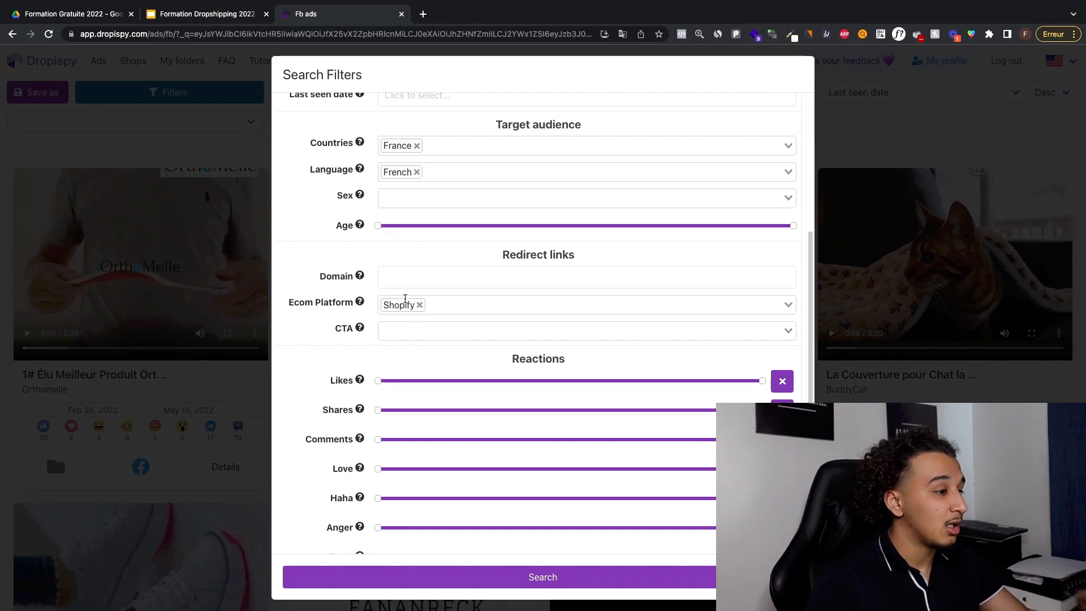
scroll(399, 172, up, 2)
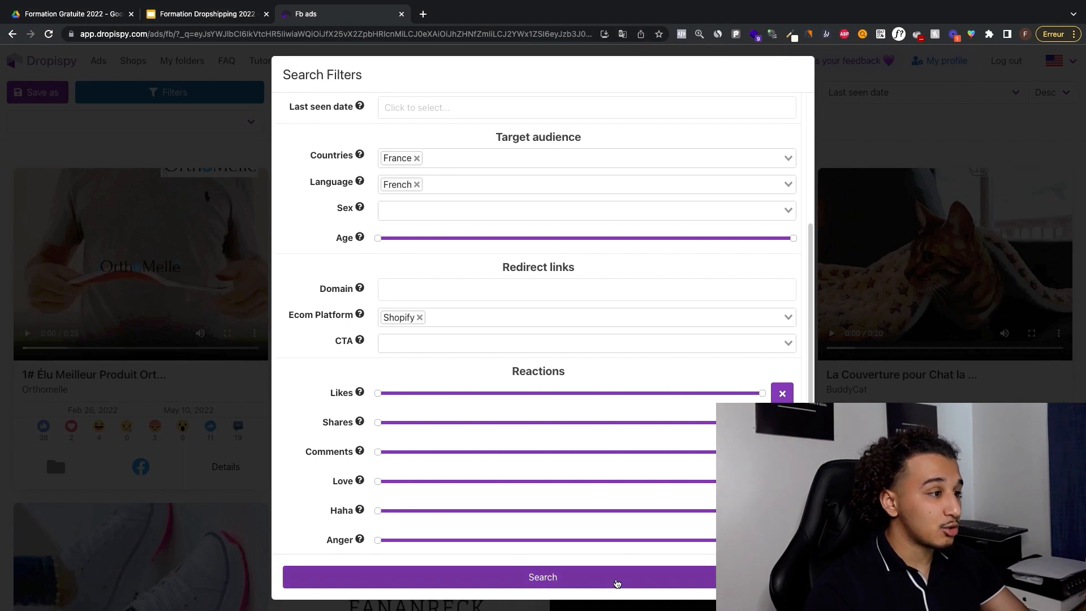
click(616, 582)
scroll(899, 392, down, 5)
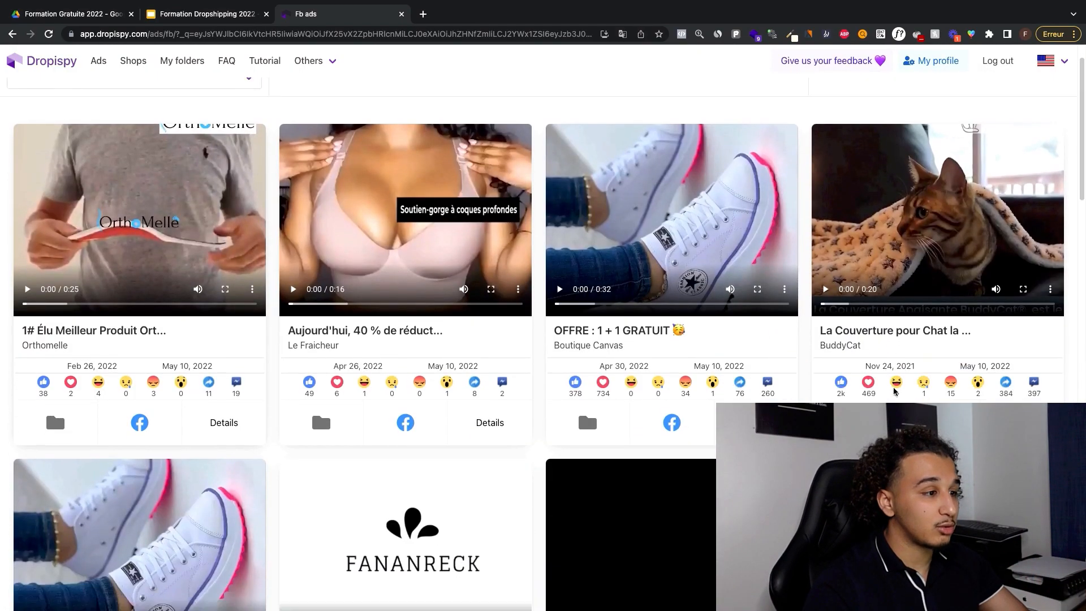
scroll(916, 390, up, 3)
scroll(919, 390, down, 10)
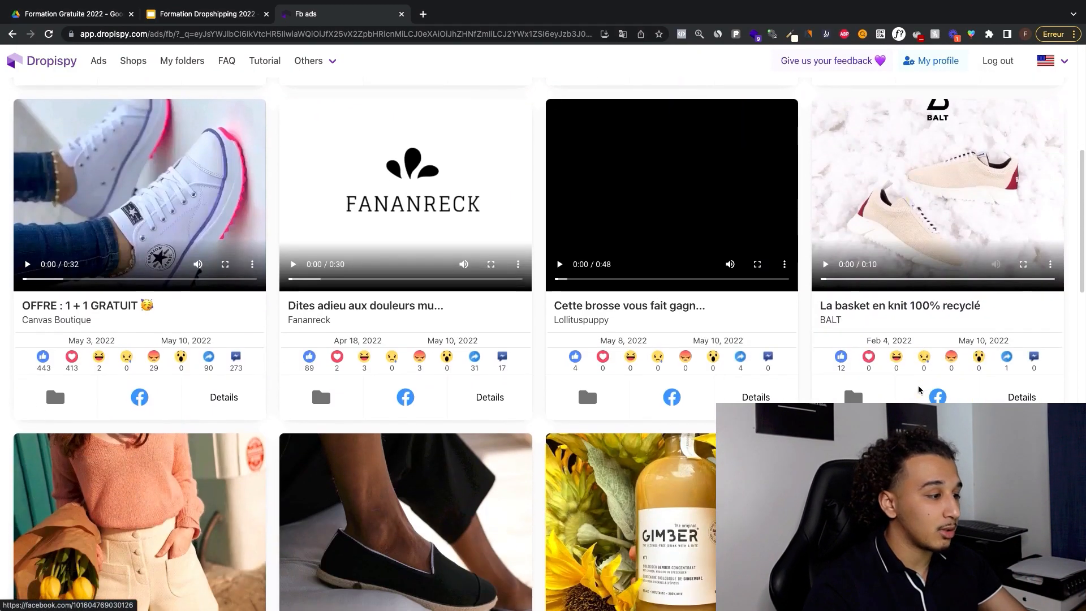
scroll(920, 390, up, 11)
scroll(175, 109, up, 4)
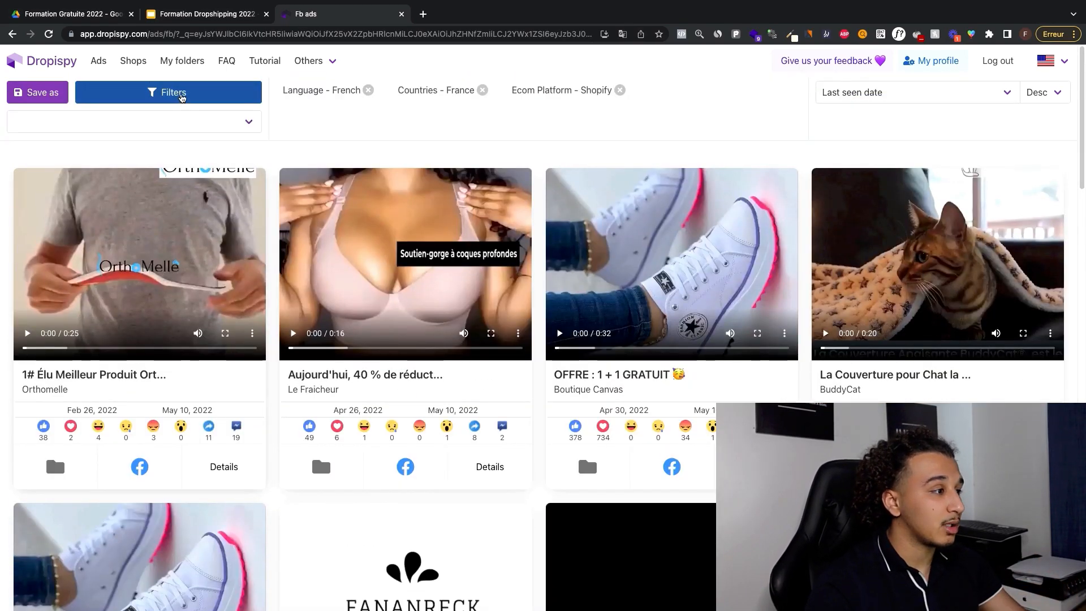
Step: Reopen the search filters and raise the minimum number of likes in the reactions section
click(181, 94)
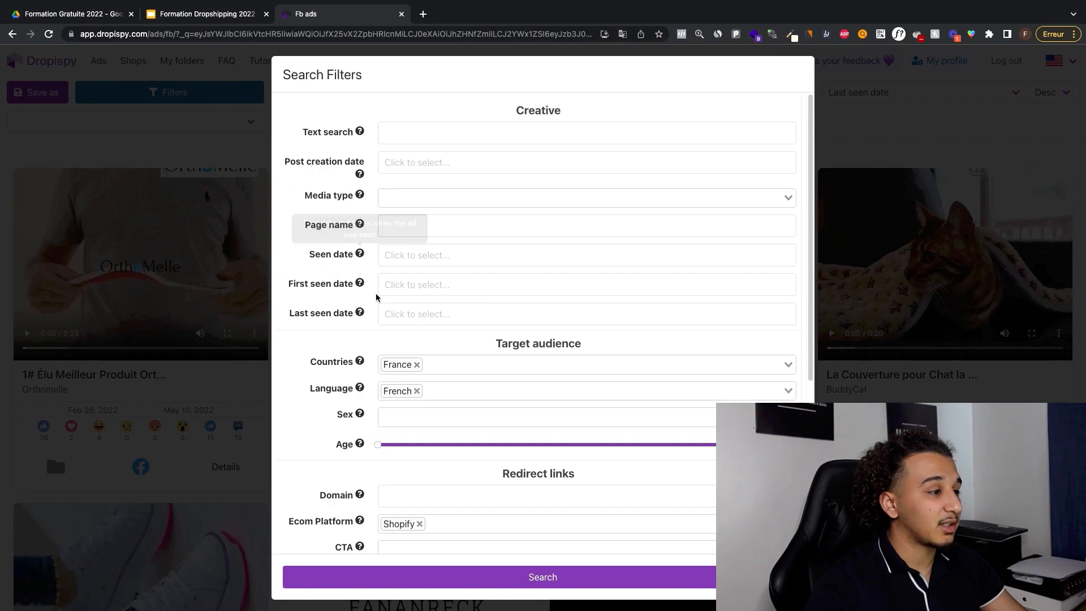
scroll(443, 321, down, 3)
scroll(444, 319, down, 3)
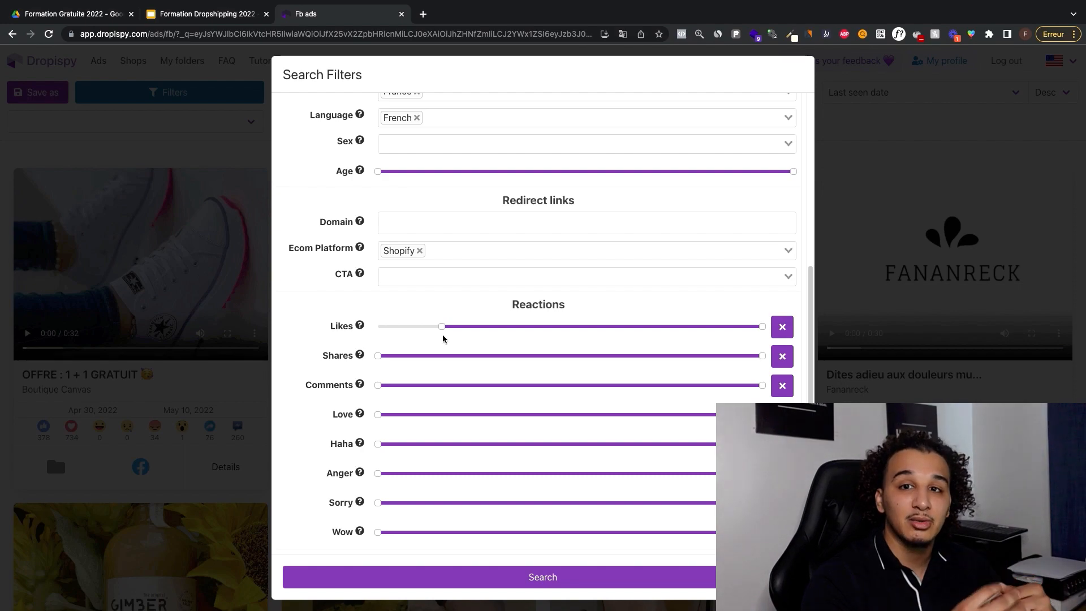
Step: Limit the post creation date to 01/03/2022 - 31/03/2022 and run the ad search
scroll(472, 334, up, 5)
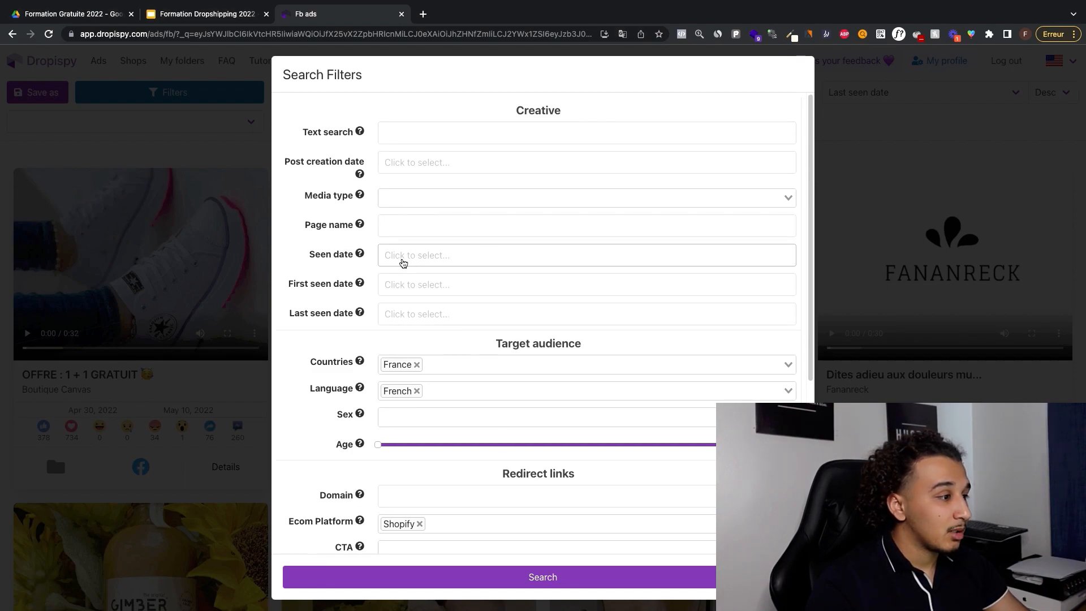
click(417, 163)
click(398, 195)
click(398, 195)
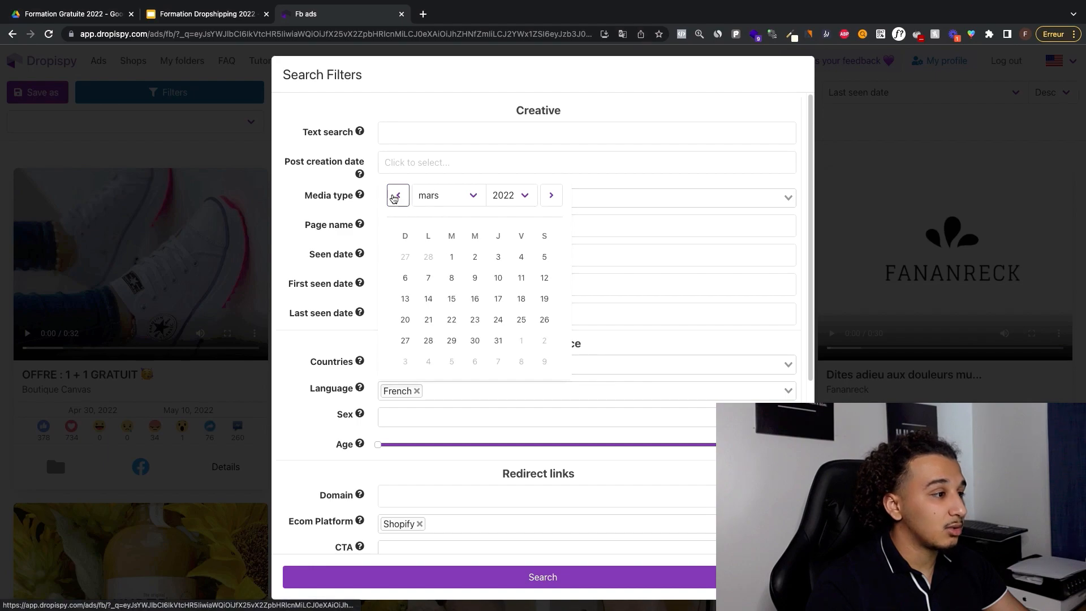
click(451, 256)
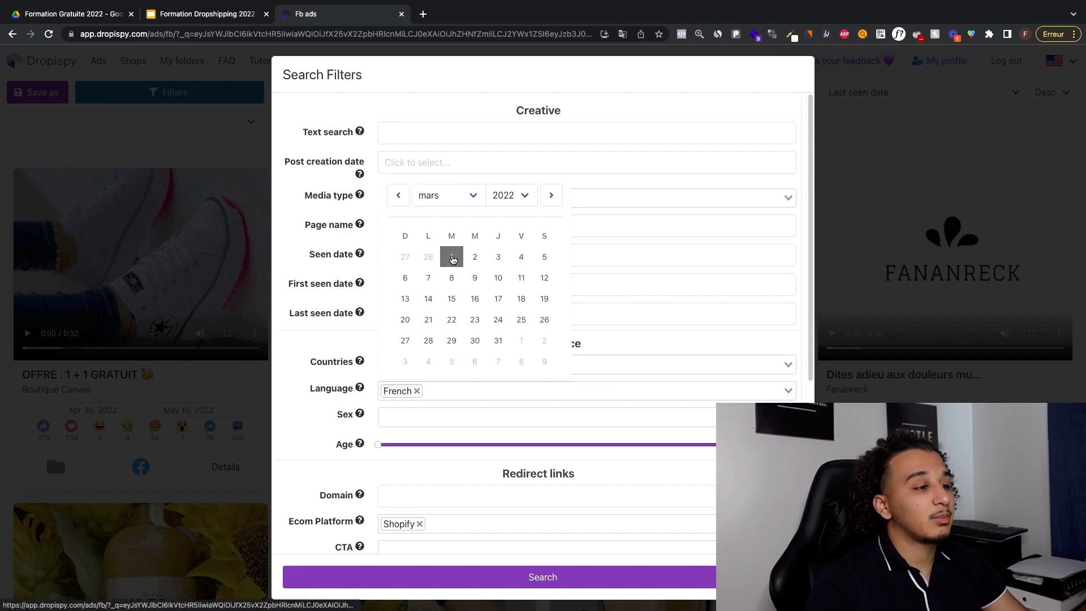
click(498, 340)
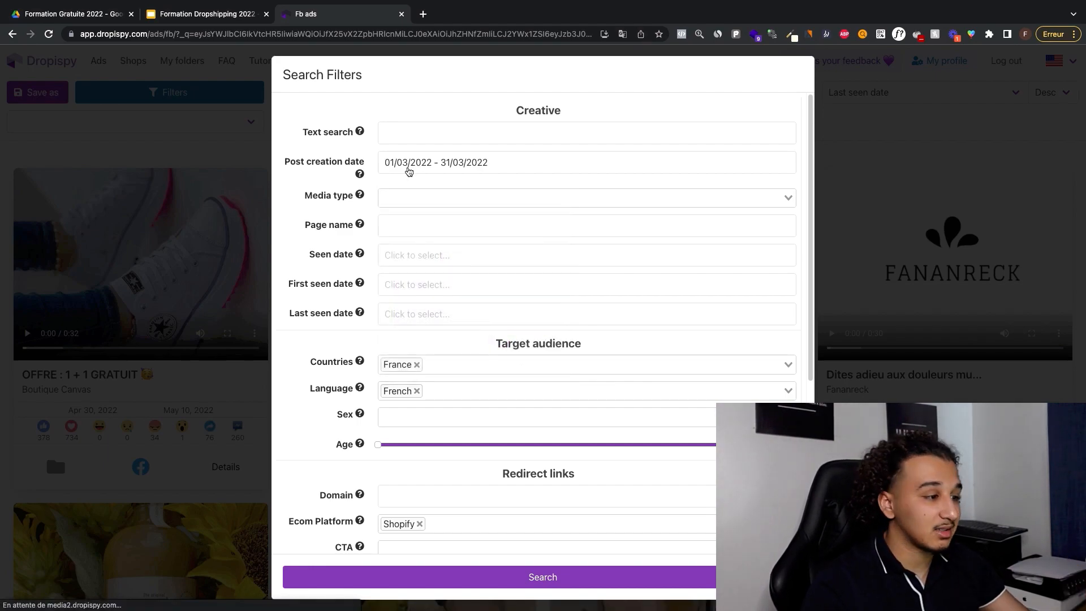
click(531, 579)
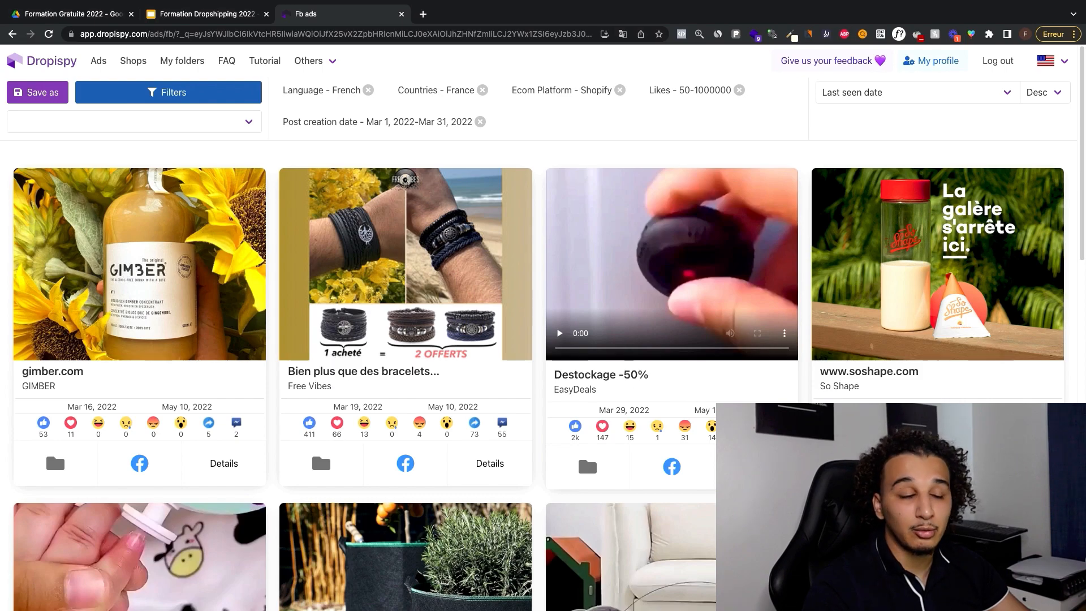
Step: Sort the matching ads by likes and play the video of Barbup's vegetable cutter ad
click(921, 103)
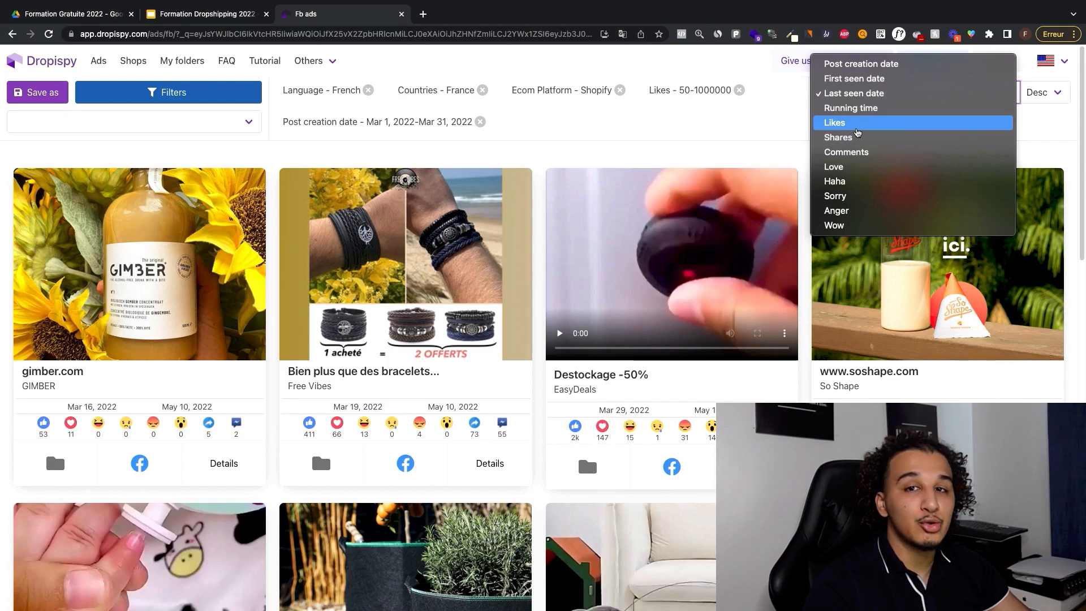
click(854, 126)
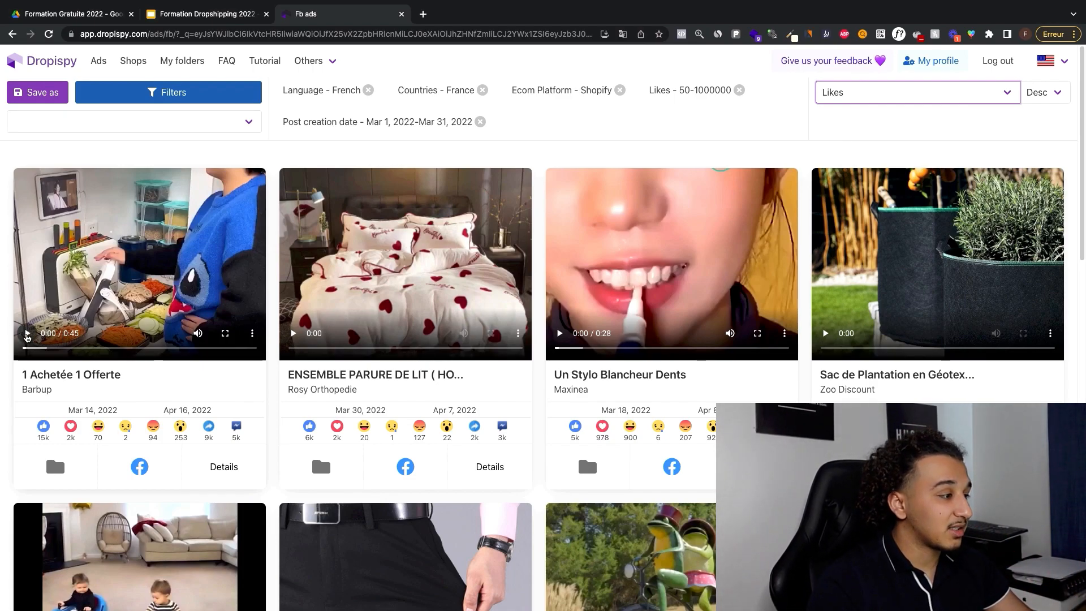
click(27, 334)
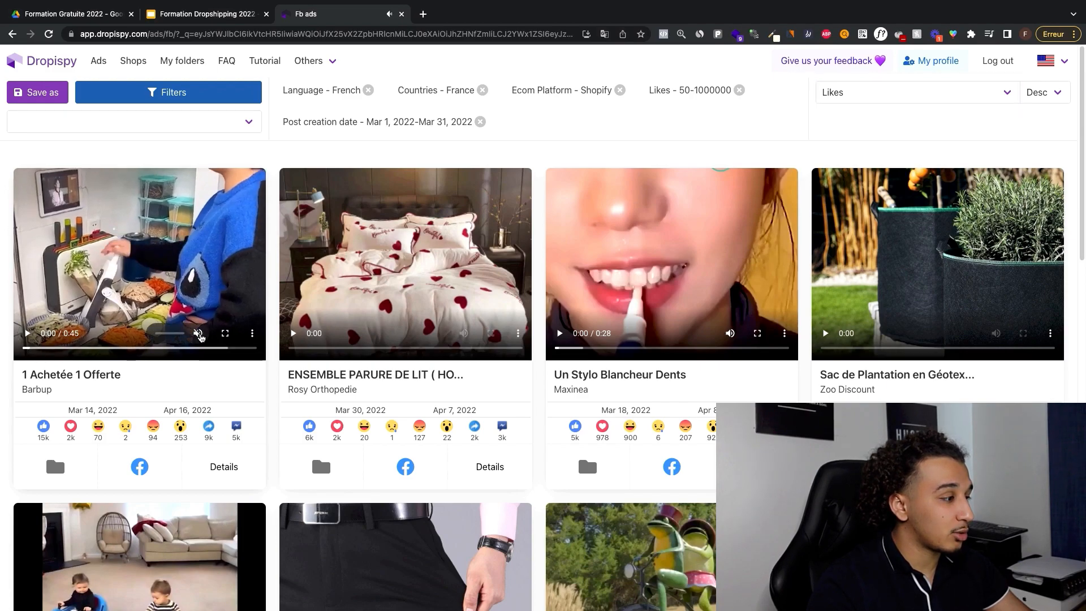
Step: Open Barbup's ad post on Facebook and examine its reactions, shares and customer comments
click(140, 470)
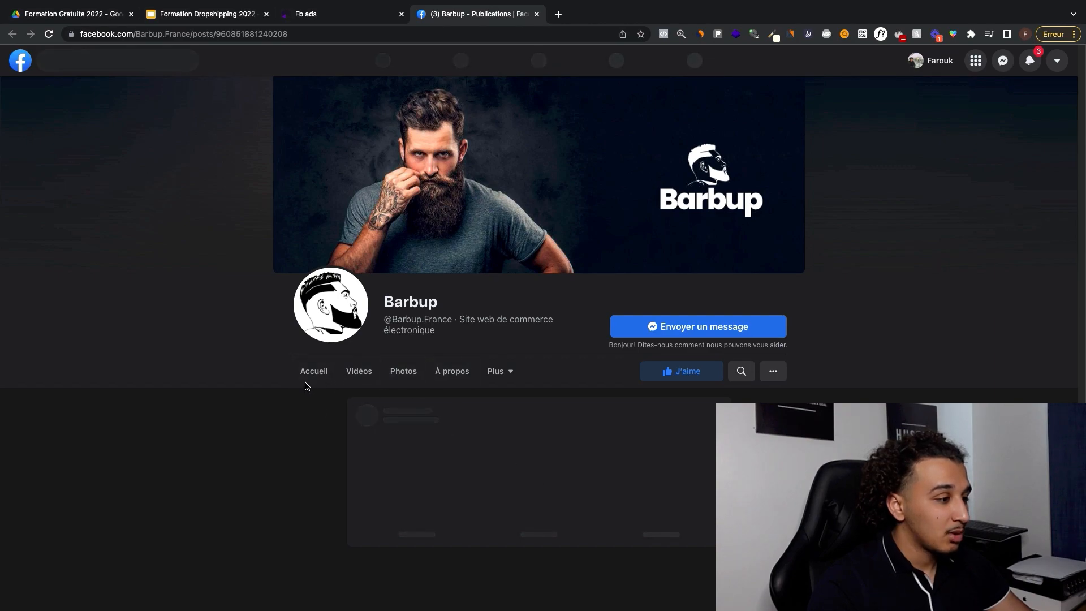
scroll(508, 388, down, 10)
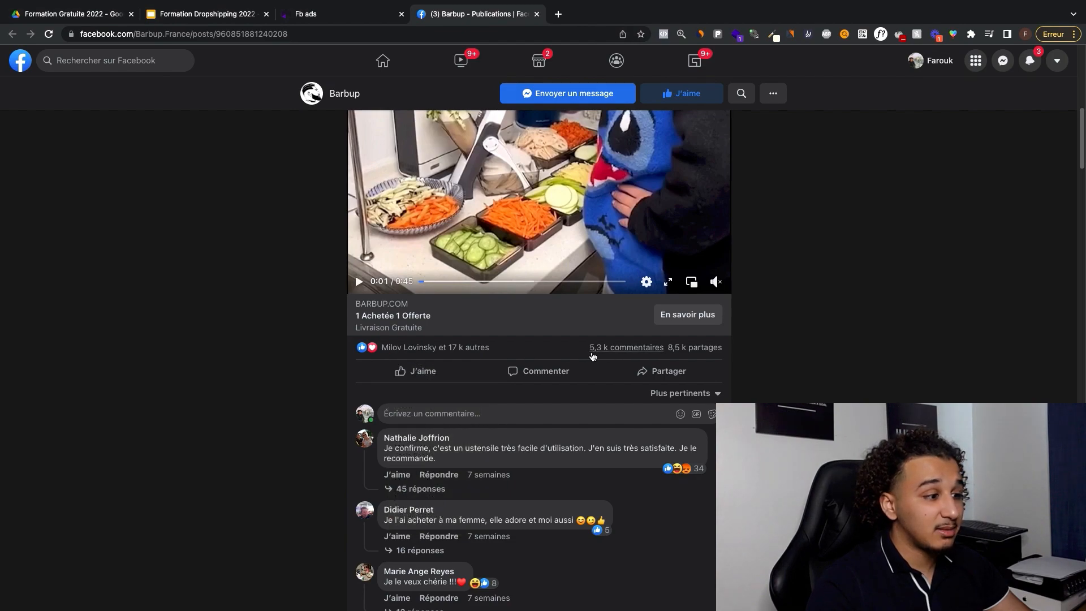
scroll(588, 361, down, 5)
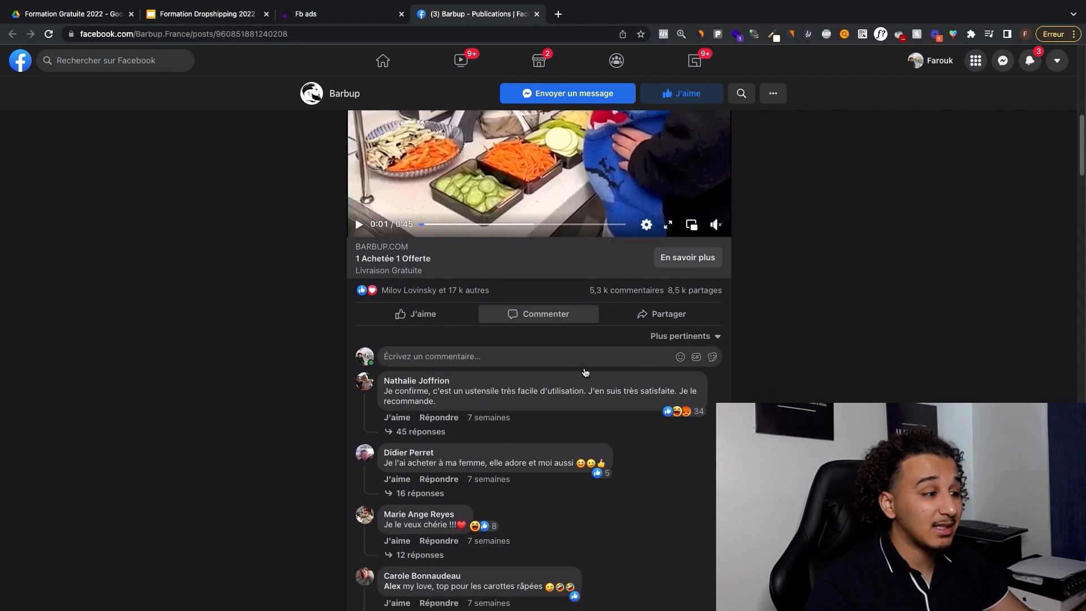
drag(386, 293, 447, 310)
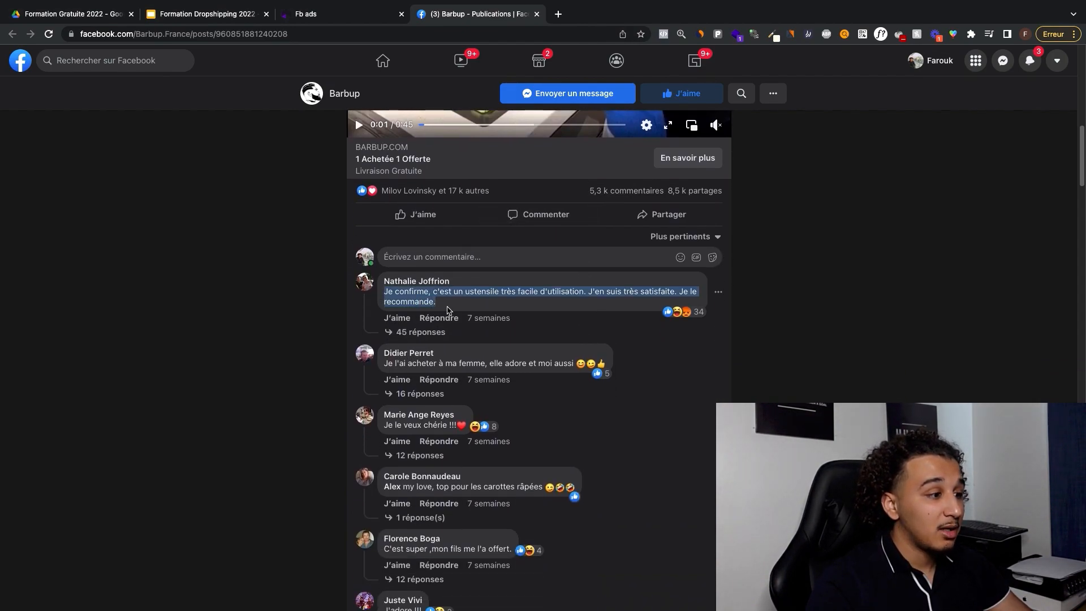
scroll(447, 344, down, 3)
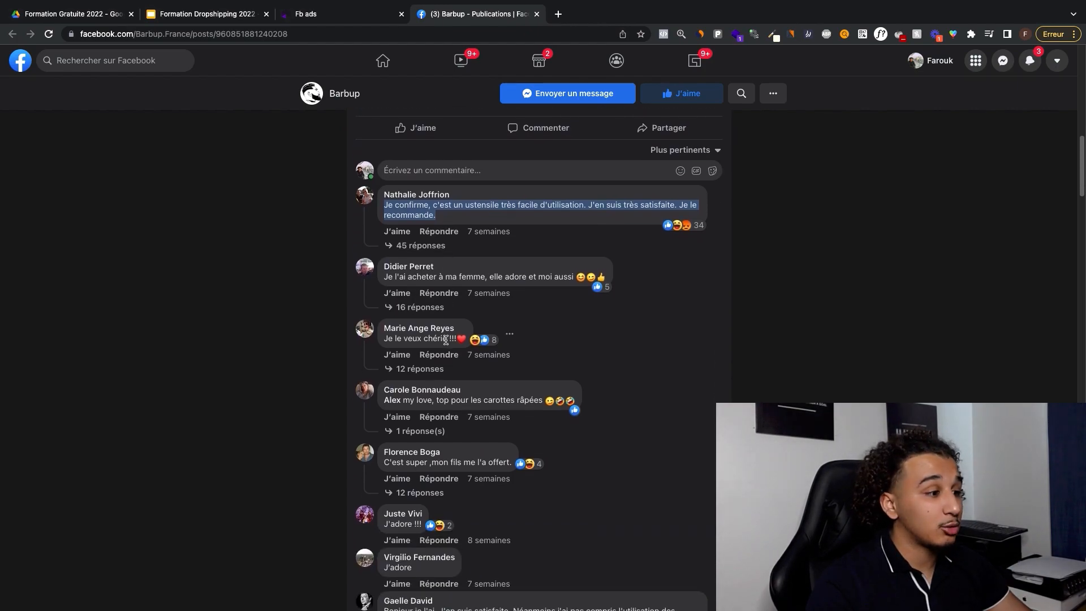
scroll(621, 362, up, 5)
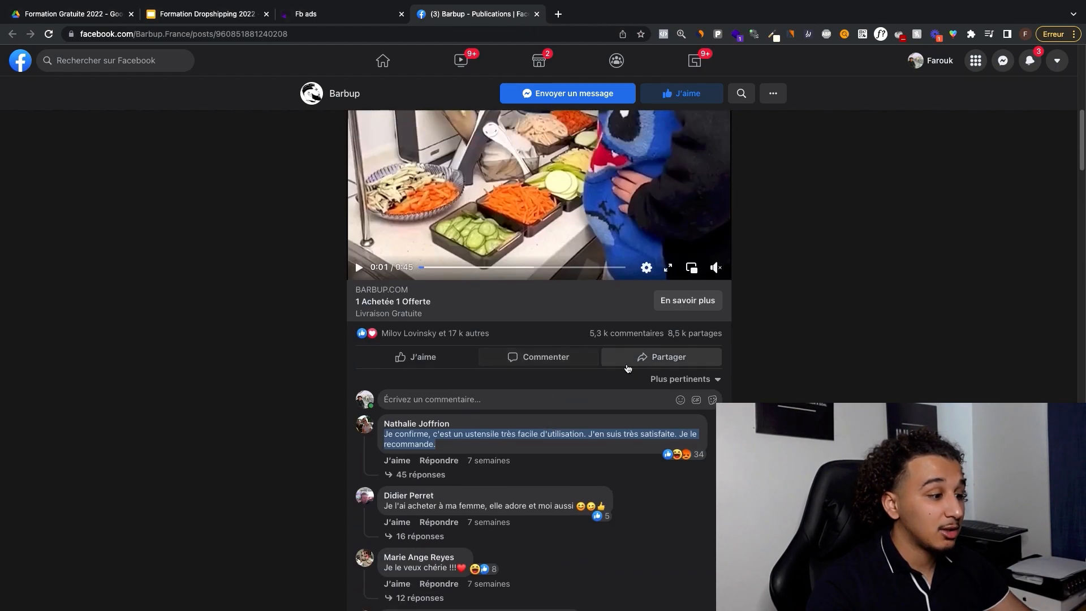
mouse_move(677, 340)
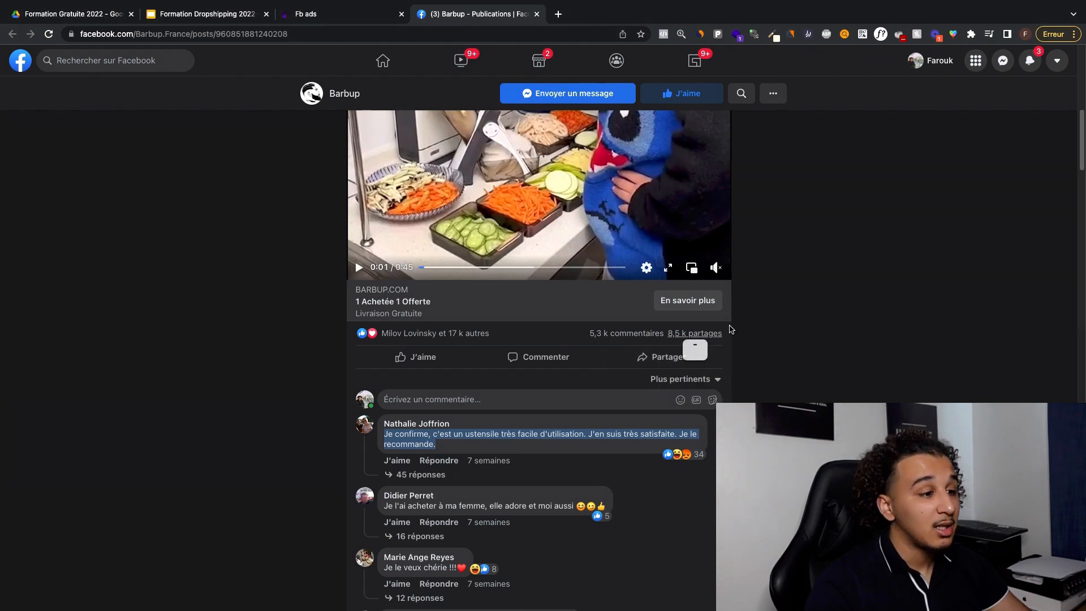
scroll(726, 330, up, 1)
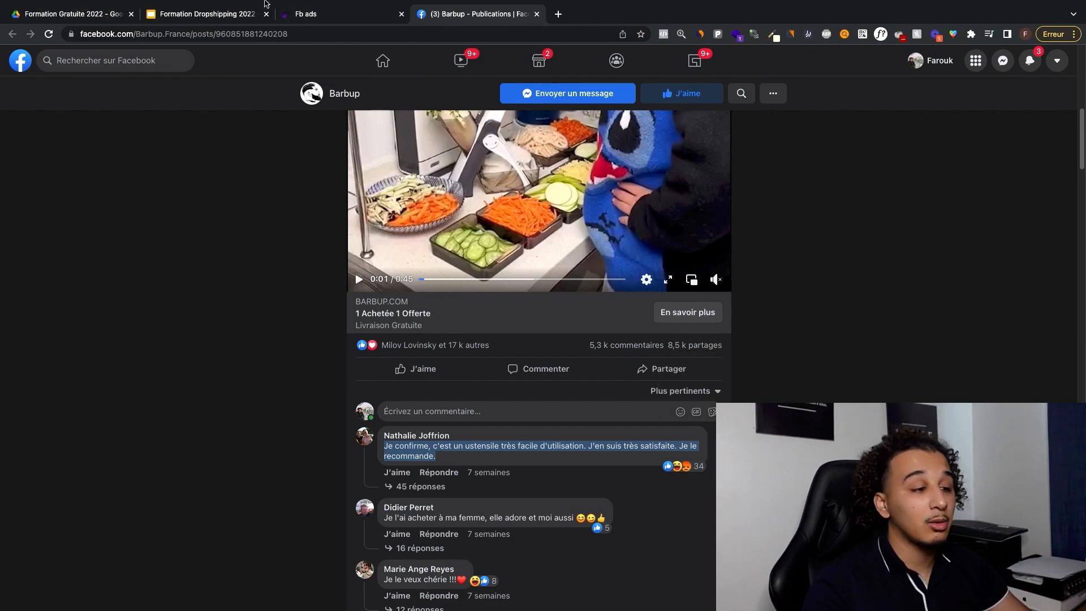
Step: Switch back to Dropispy and browse the sorted ads for other promising products
click(310, 14)
scroll(439, 195, down, 8)
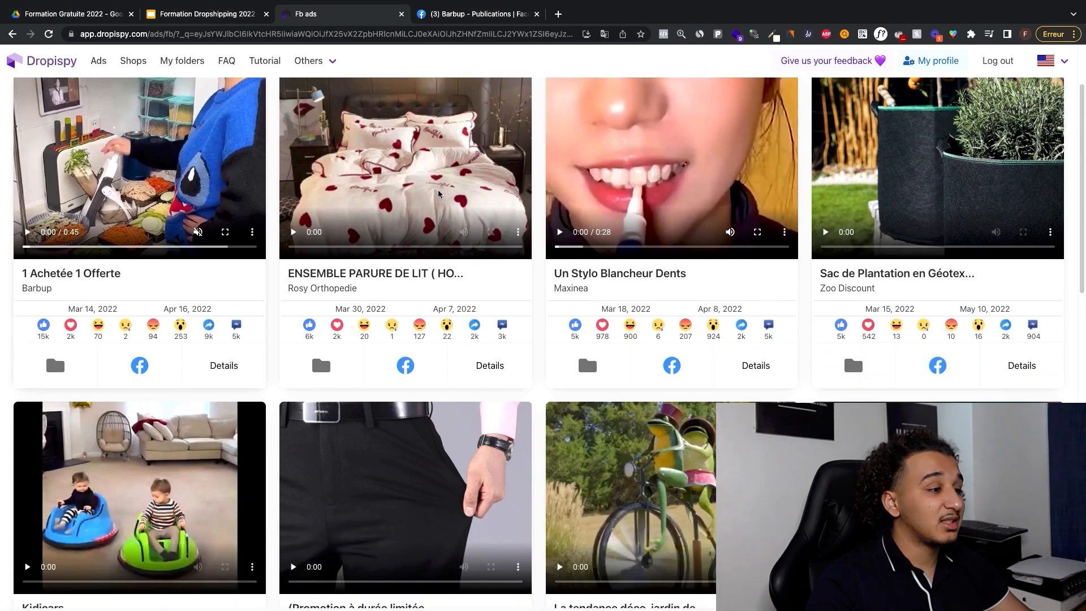
scroll(439, 195, down, 4)
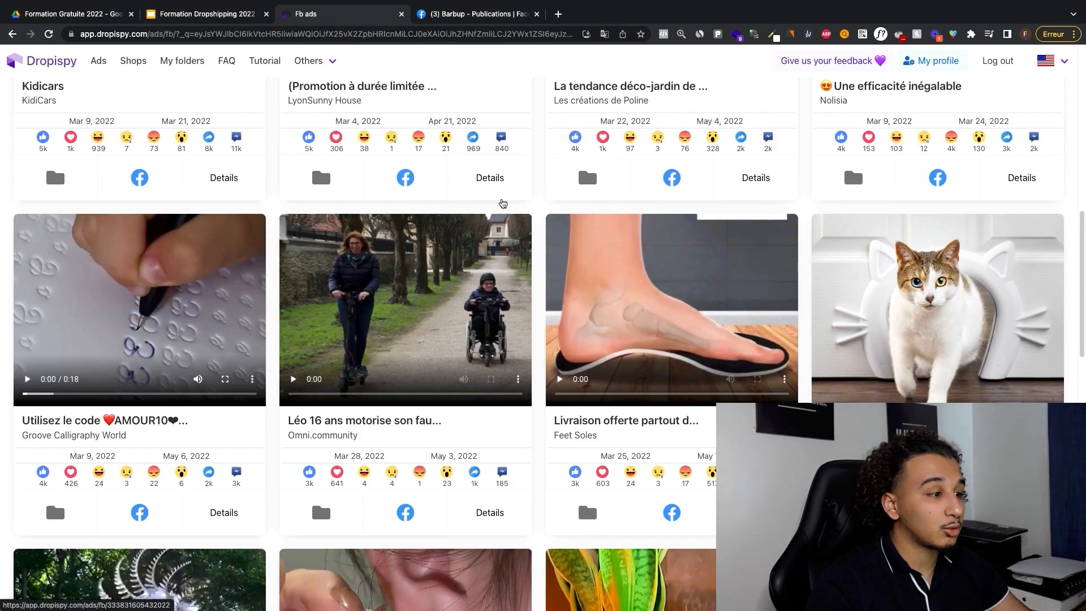
scroll(586, 186, down, 6)
scroll(661, 201, down, 14)
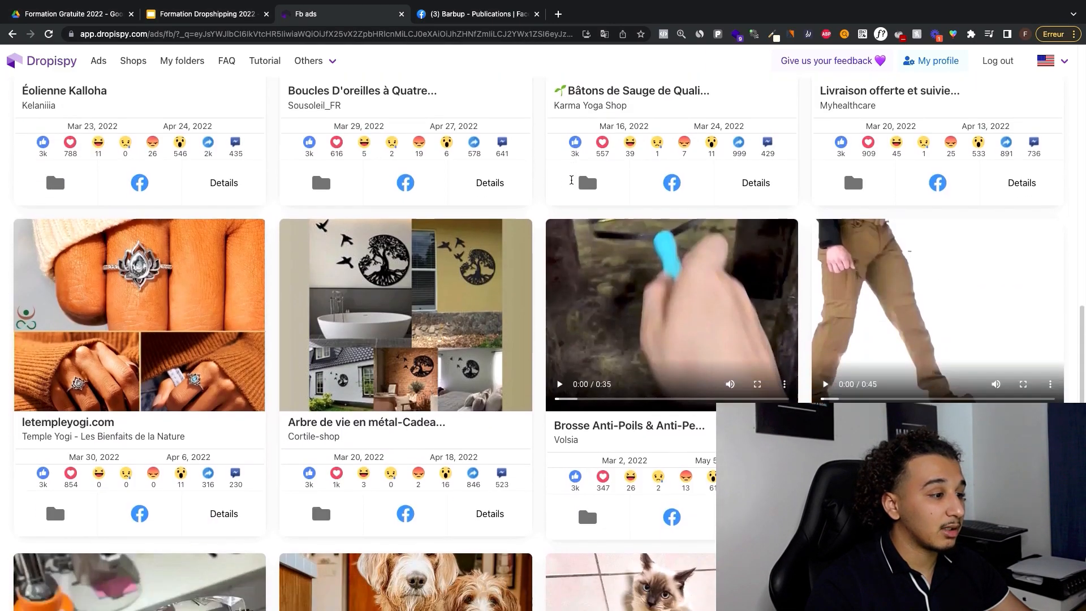
scroll(568, 153, up, 4)
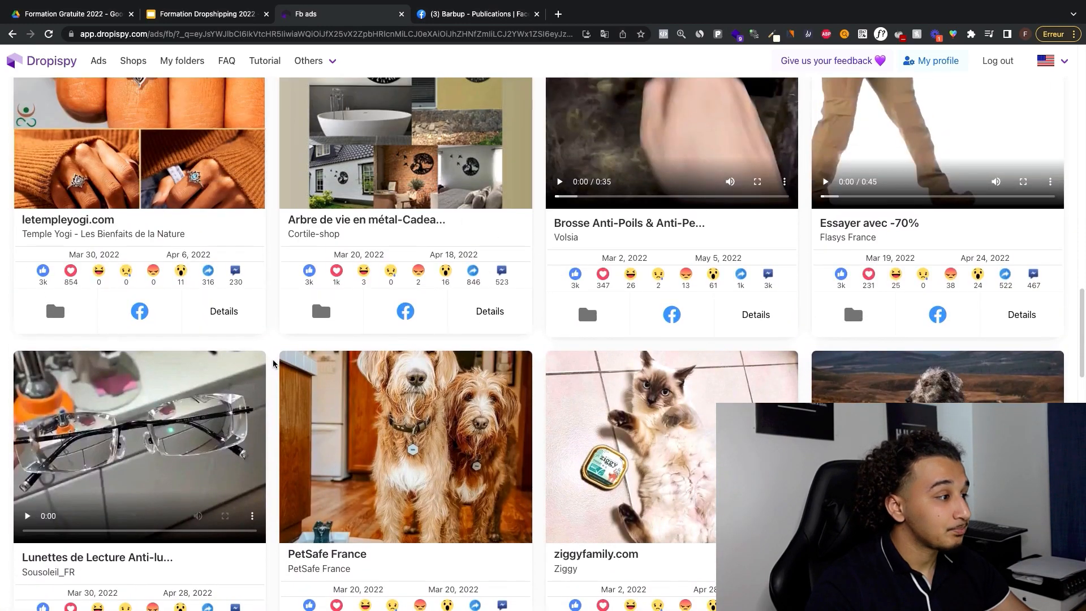
scroll(429, 353, down, 6)
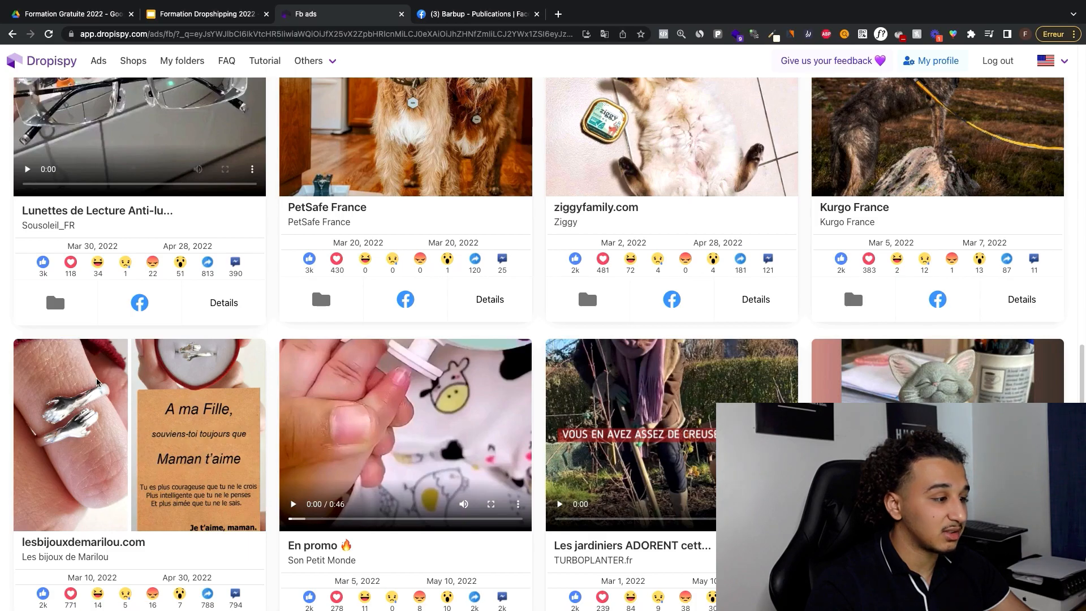
scroll(516, 234, down, 7)
scroll(520, 229, up, 6)
scroll(521, 227, up, 15)
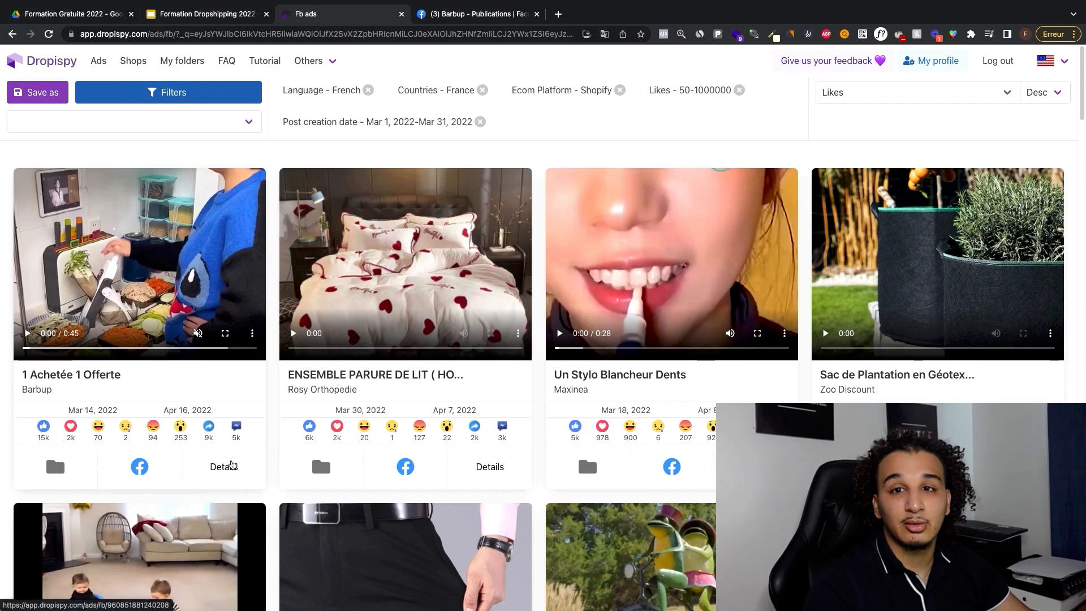
Step: Open the details of Barbup's ad and examine its likes and shares curve and its country, age and sex breakdowns
click(226, 466)
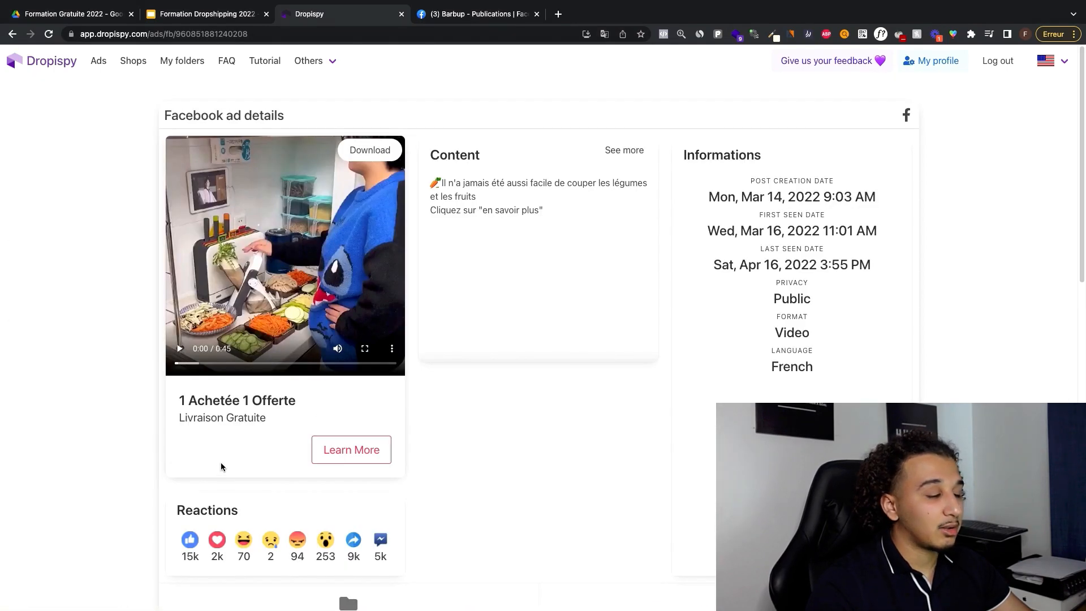
scroll(293, 374, down, 6)
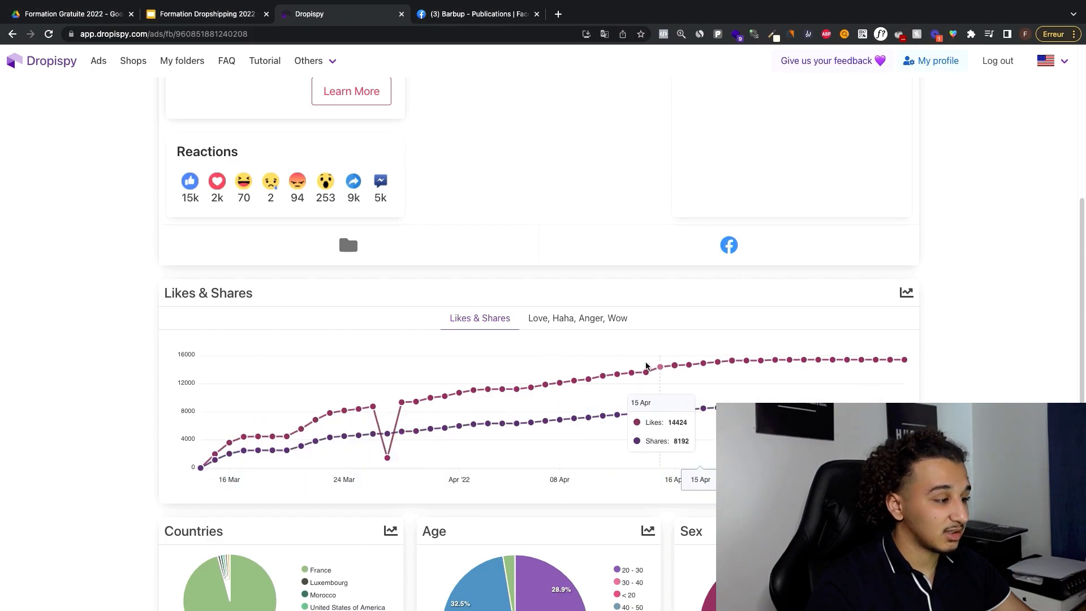
scroll(469, 430, down, 4)
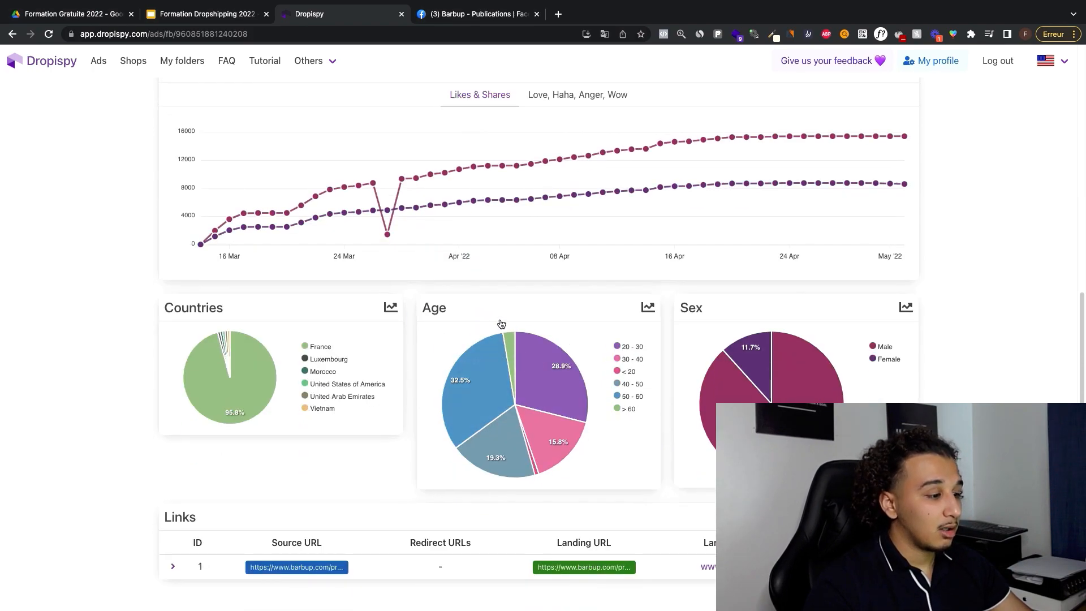
mouse_move(477, 377)
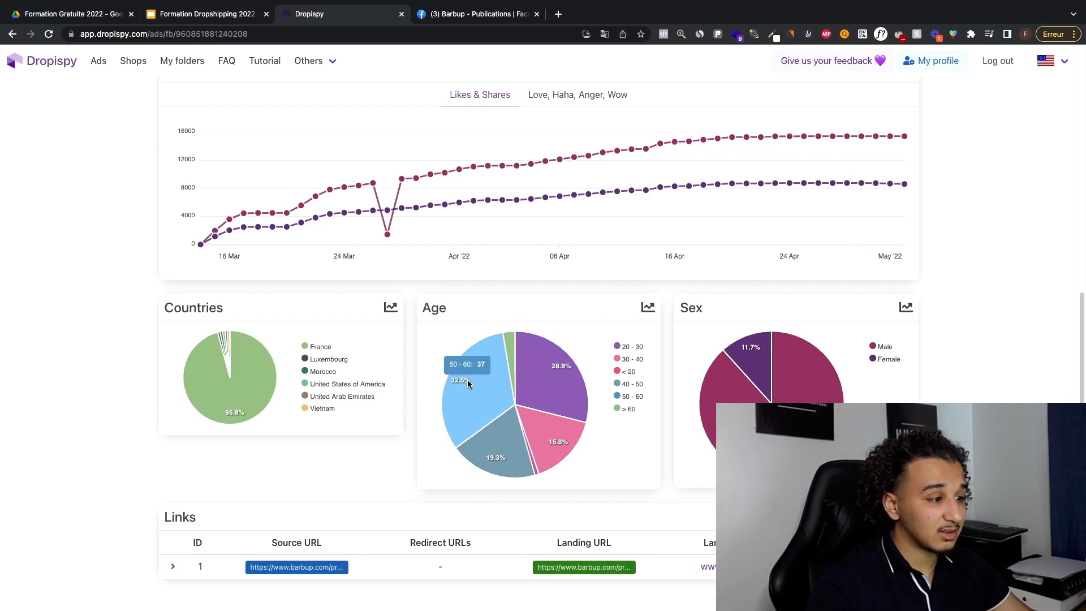
mouse_move(551, 374)
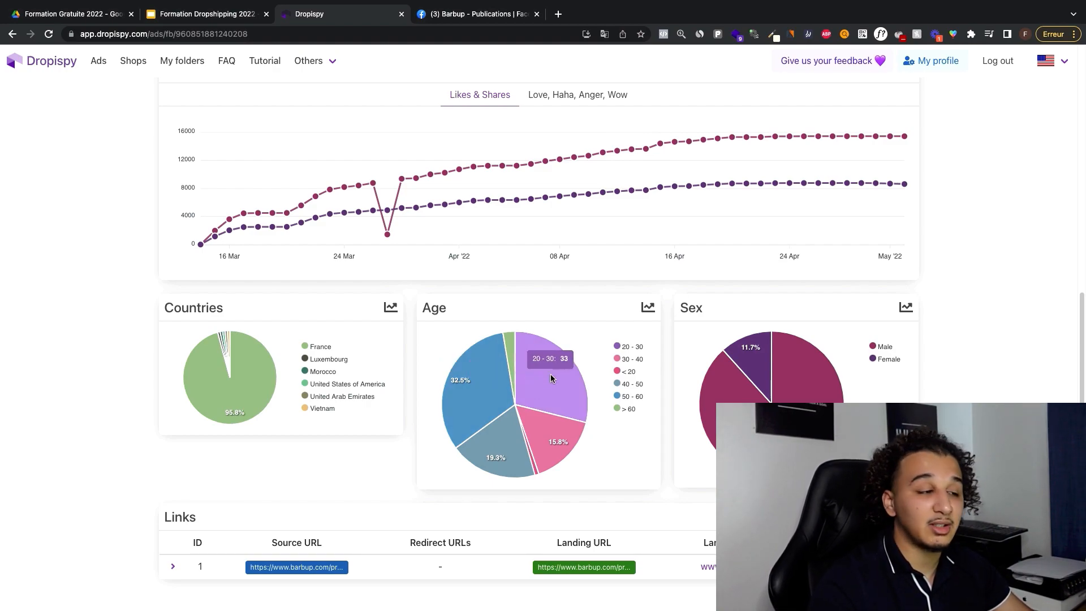
scroll(241, 372, down, 1)
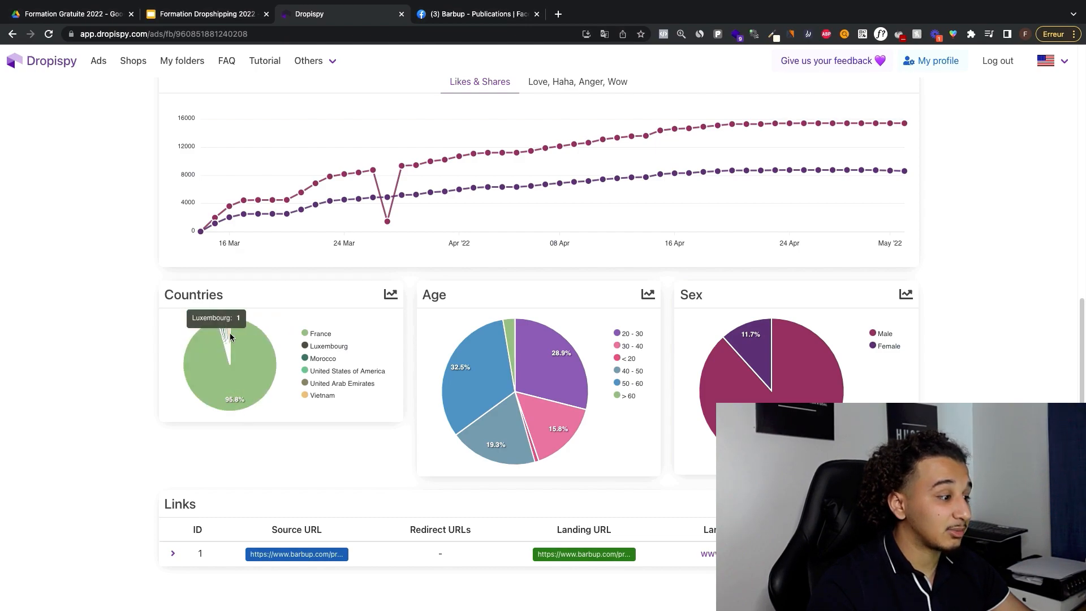
Step: Compare the ad's post creation date with its last seen date to judge how long it has run
scroll(788, 357, up, 10)
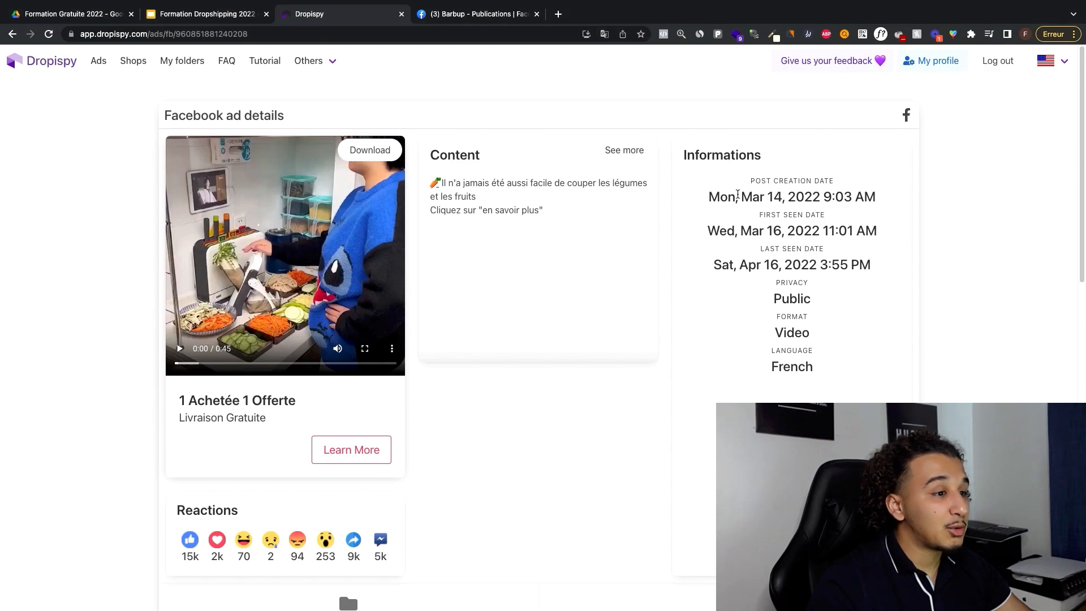
drag(706, 196, 881, 191)
click(851, 195)
triple_click(851, 195)
drag(712, 265, 870, 268)
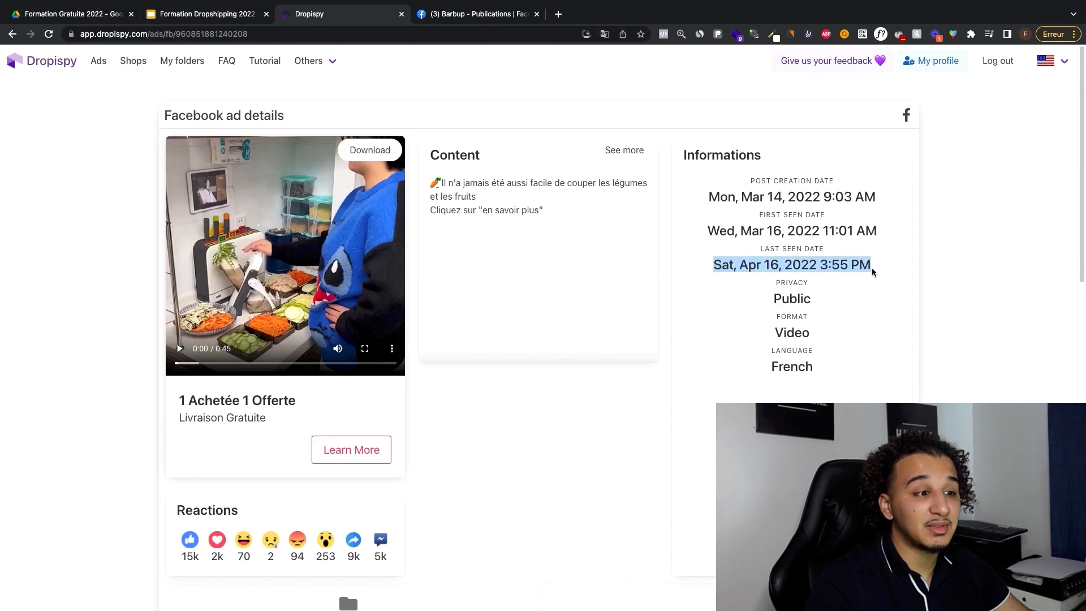
drag(763, 198, 791, 196)
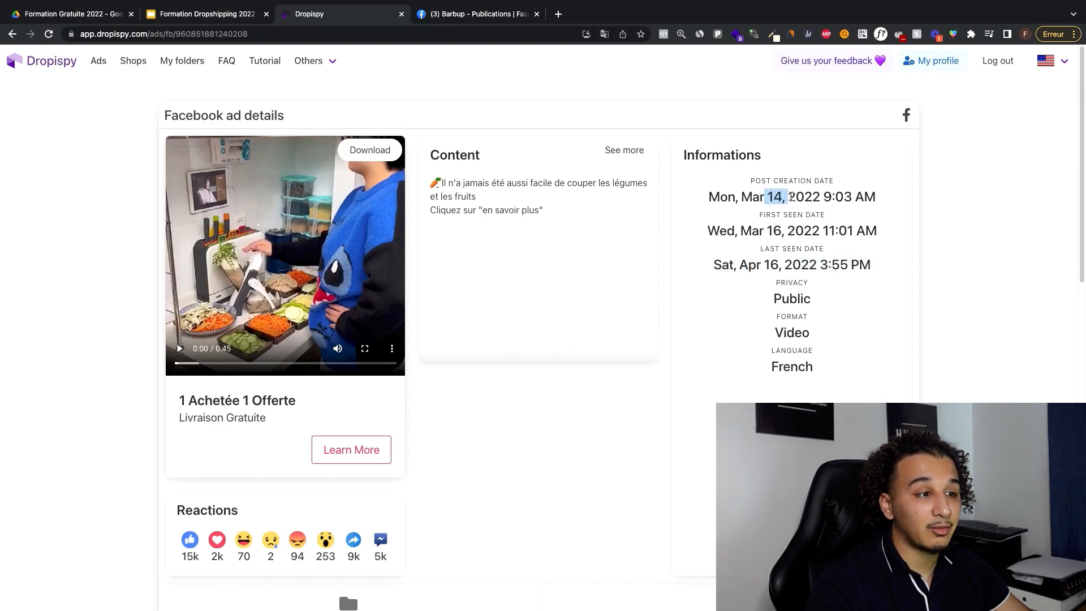
triple_click(770, 197)
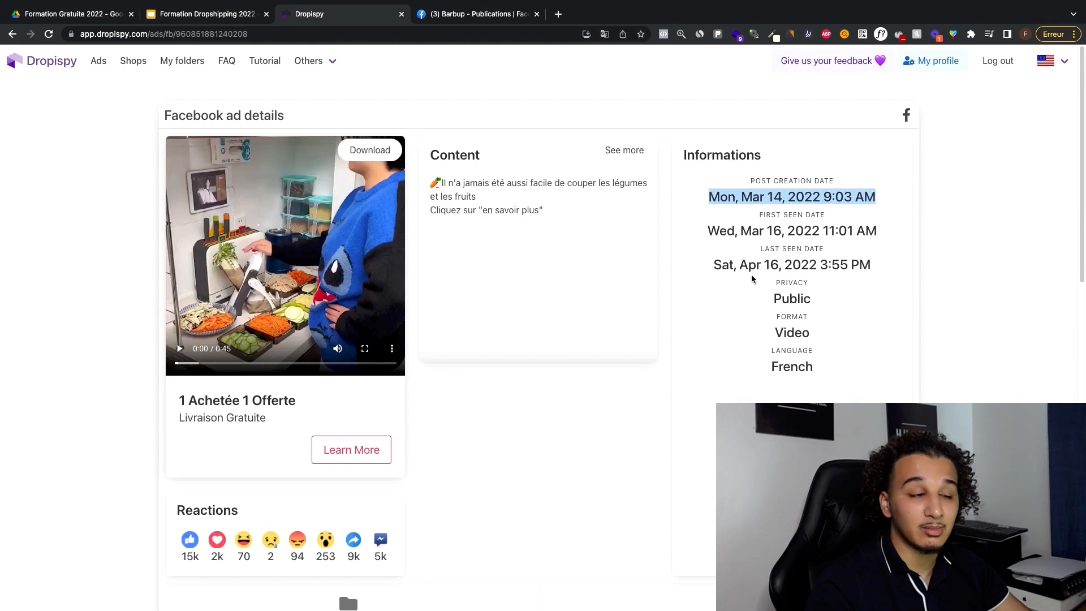
triple_click(749, 271)
click(763, 270)
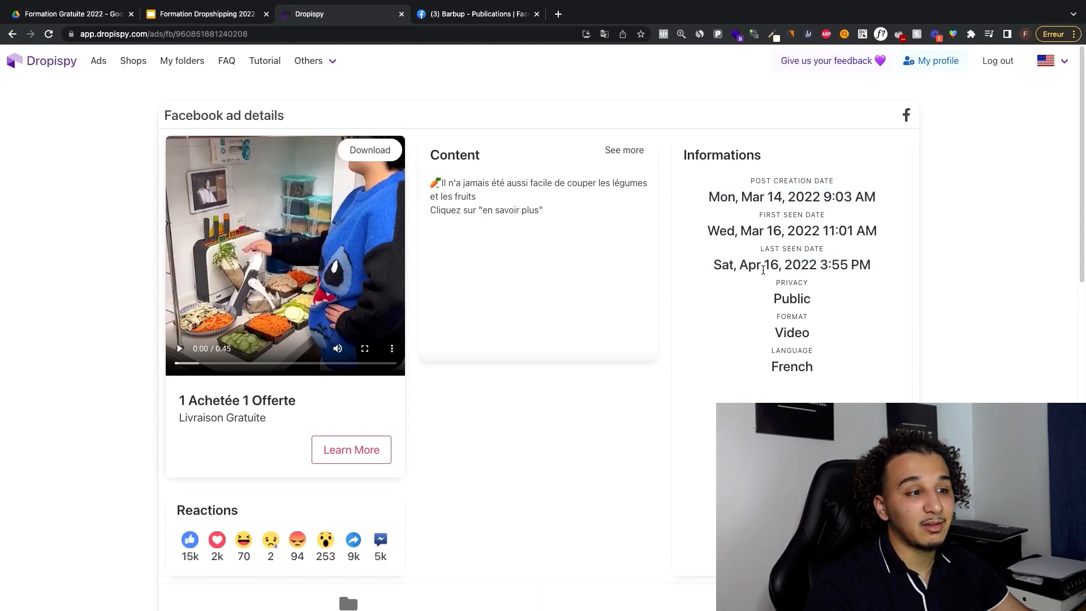
triple_click(771, 268)
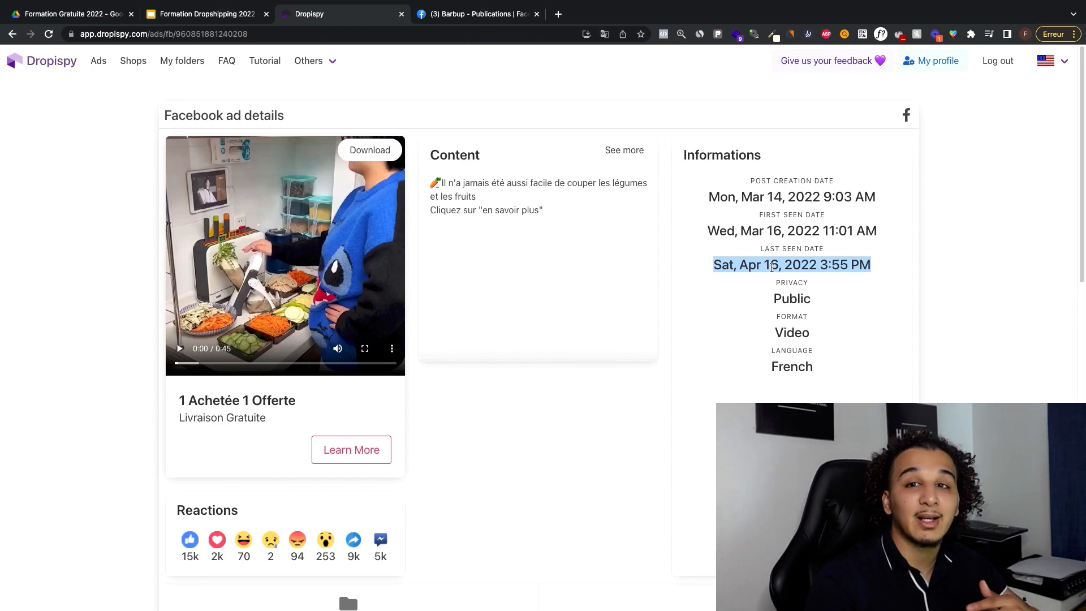
click(791, 262)
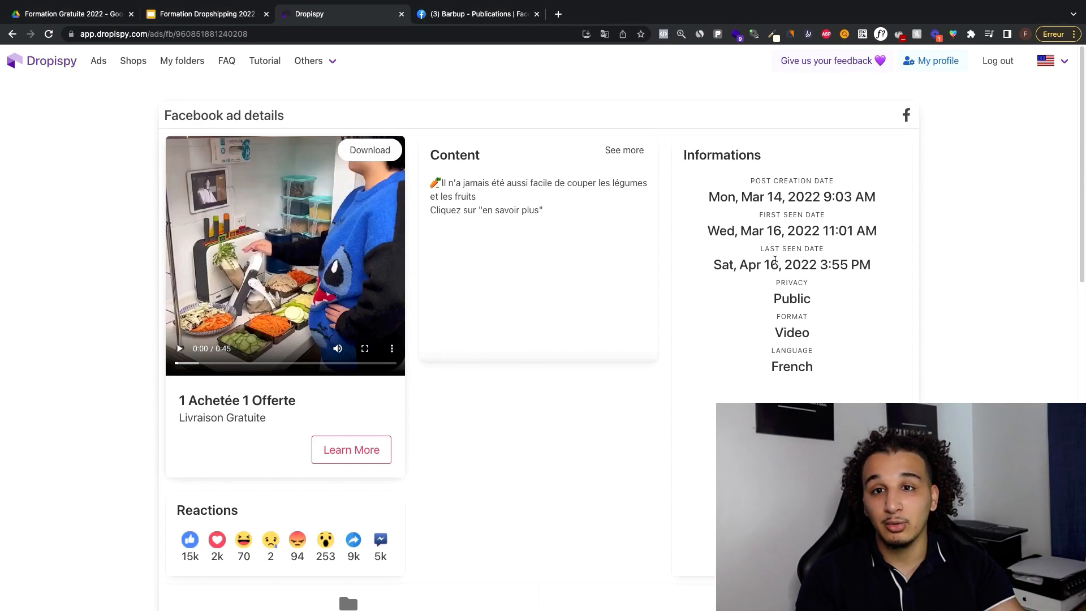
Step: Return to the Facebook ads list, reopen the search filters and review the date, audience, platform and reaction settings
click(41, 68)
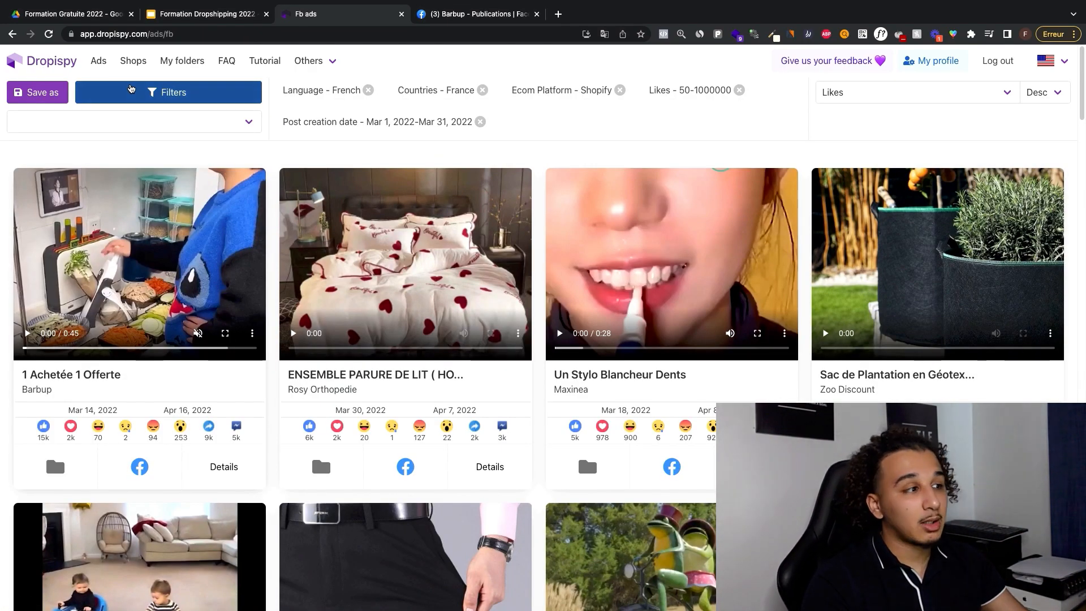
click(168, 93)
scroll(389, 228, down, 1)
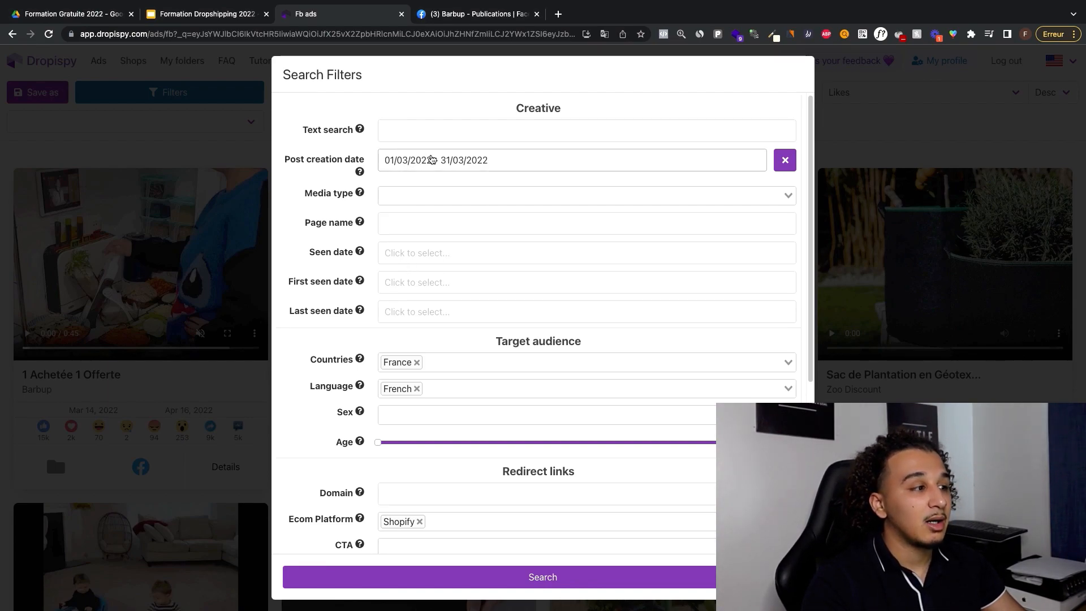
scroll(484, 260, down, 5)
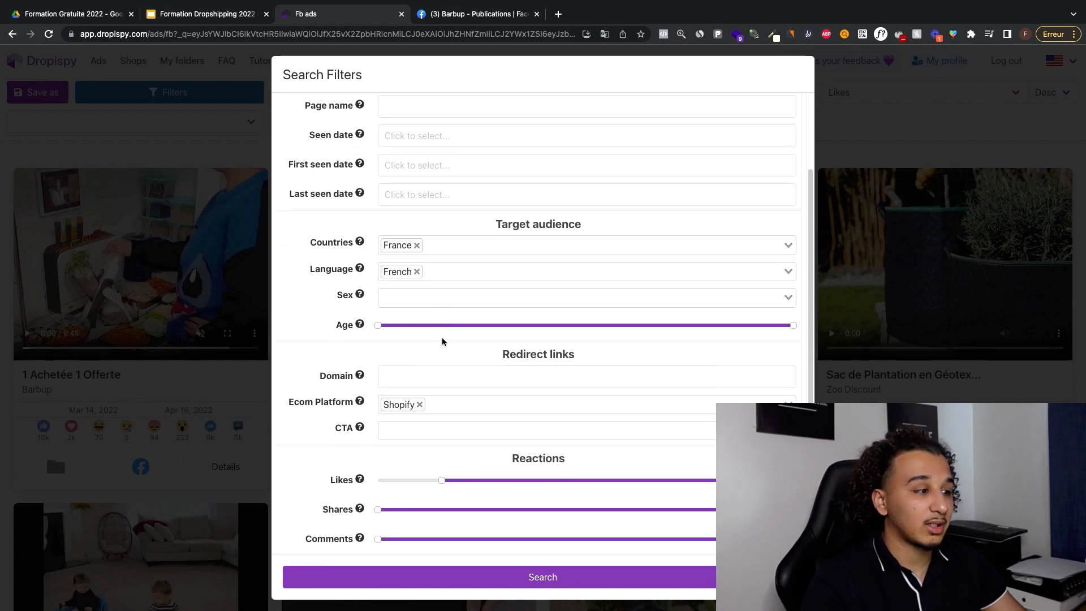
mouse_move(434, 419)
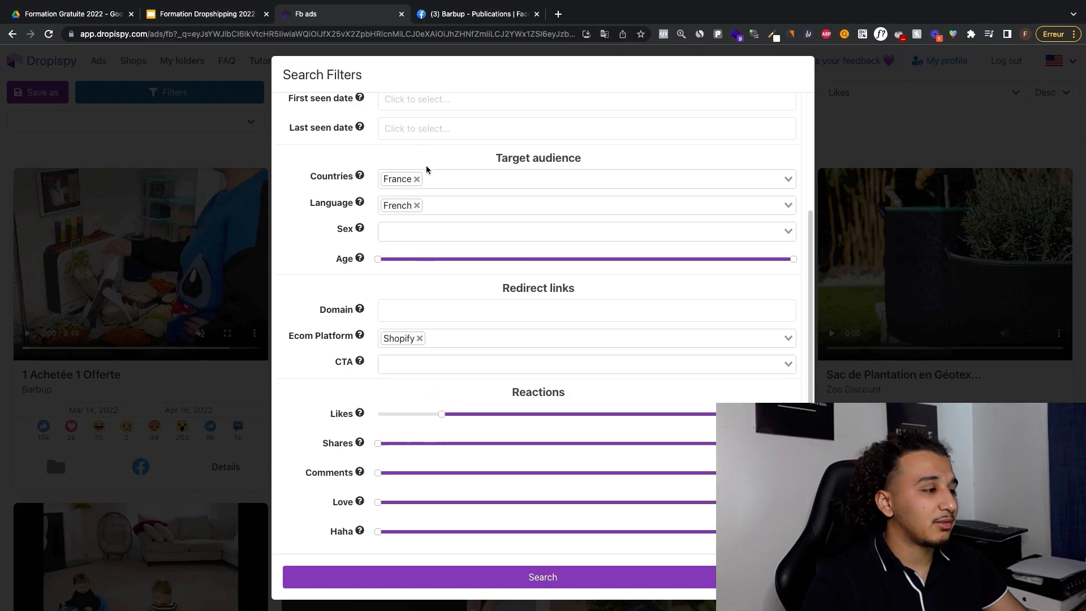
scroll(453, 250, up, 5)
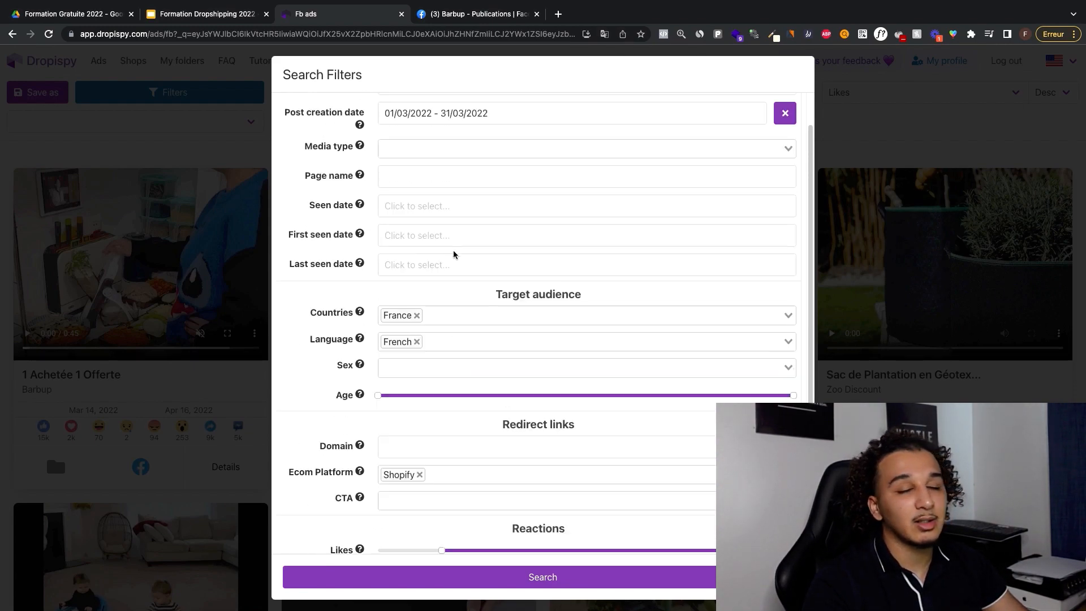
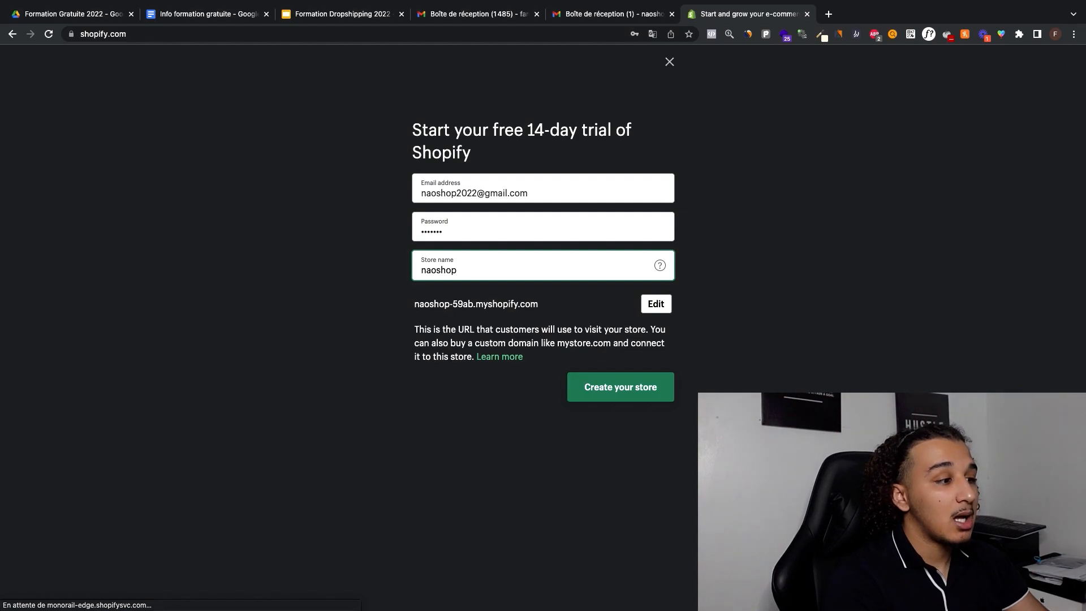
Step: Create the naoshop trial store and answer the question about already selling with "I'm just playing around"
click(818, 273)
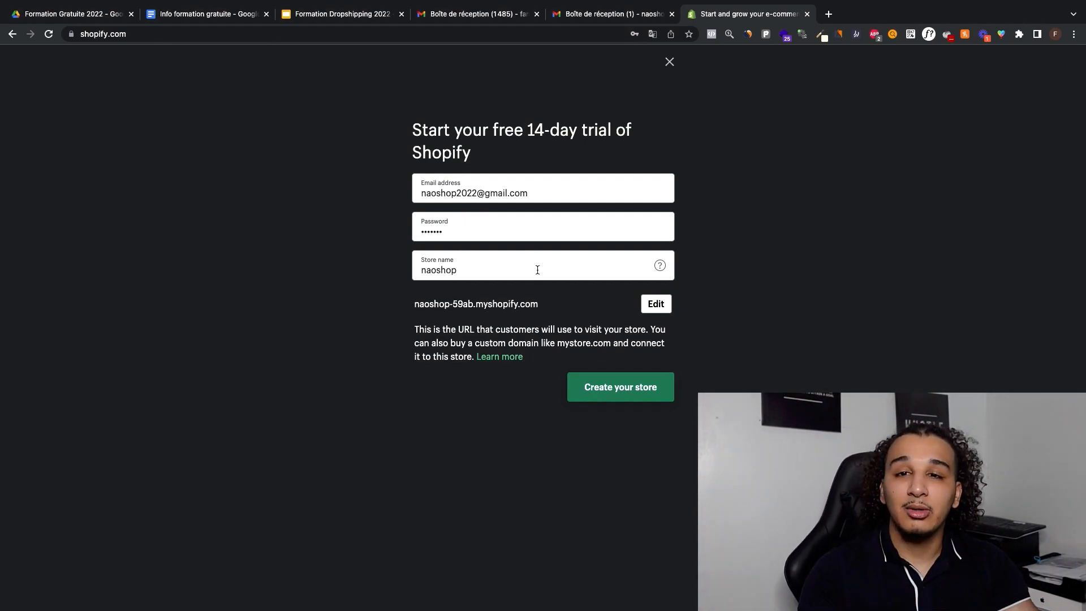
click(623, 381)
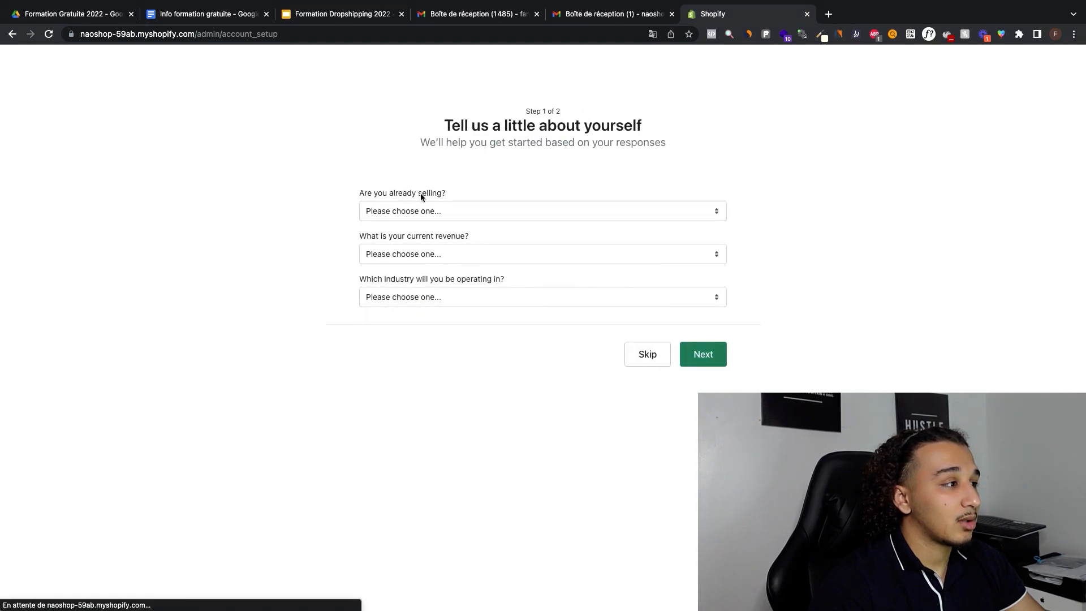
click(425, 208)
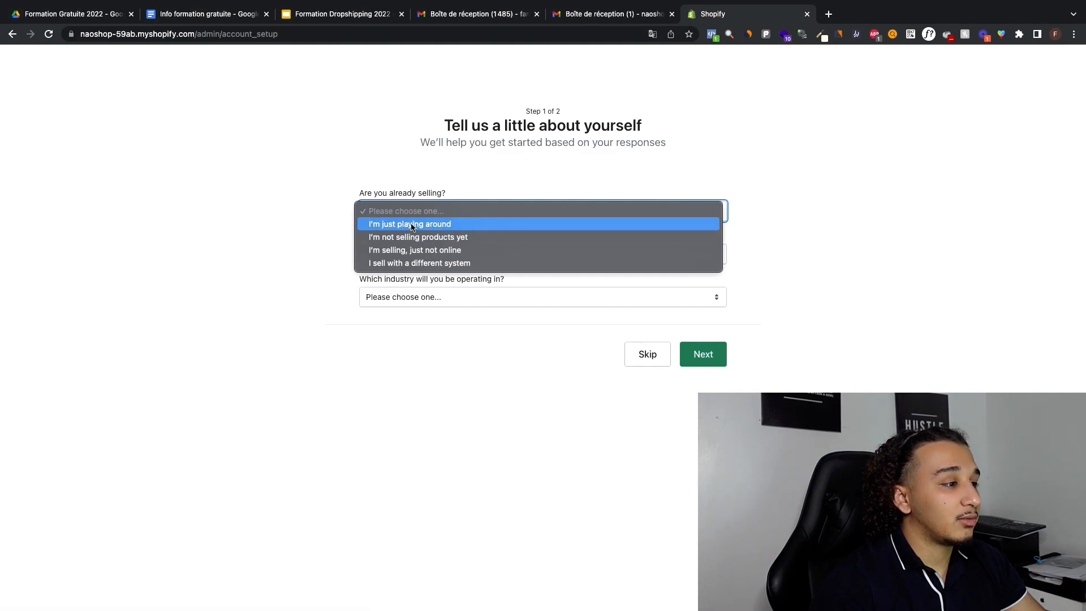
click(447, 226)
click(419, 211)
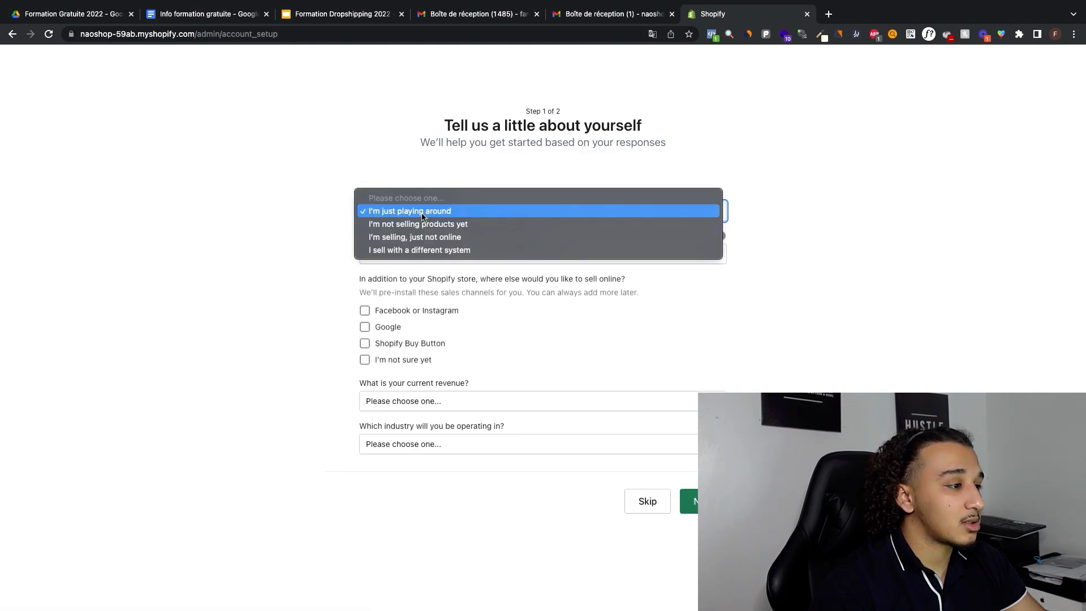
click(422, 176)
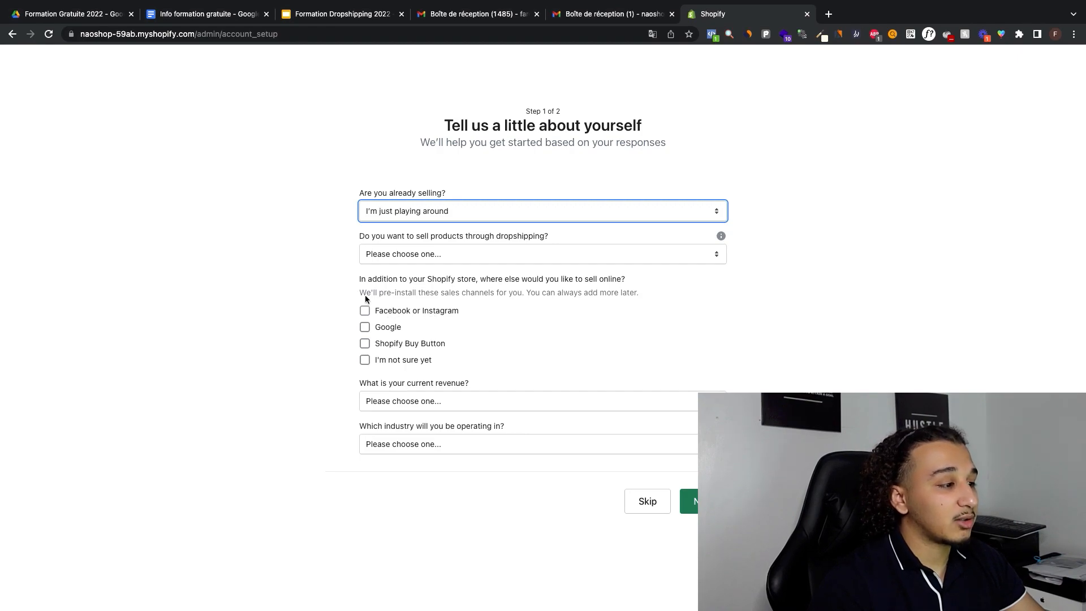
Step: Add Facebook or Instagram as a sales channel, and set current revenue to $0 CAD and industry to "I haven't decided yet"
click(386, 315)
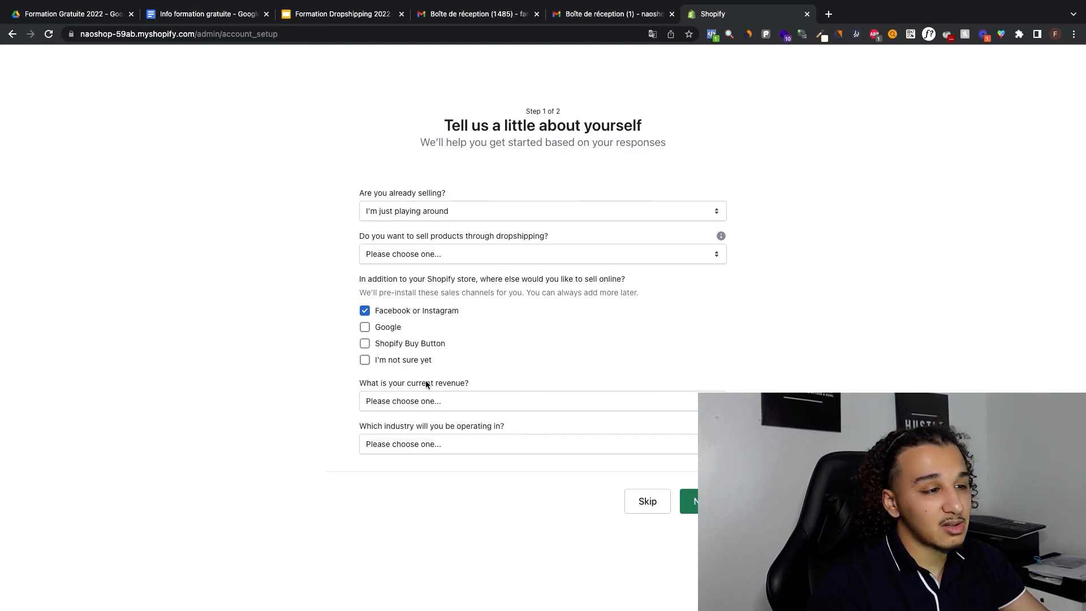
click(435, 408)
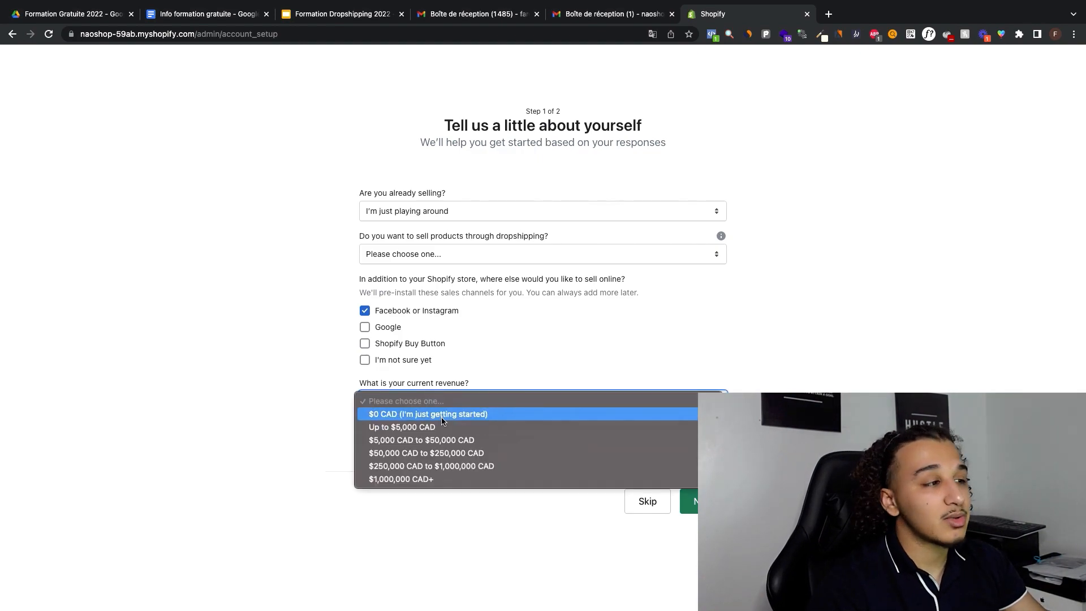
click(447, 413)
click(418, 447)
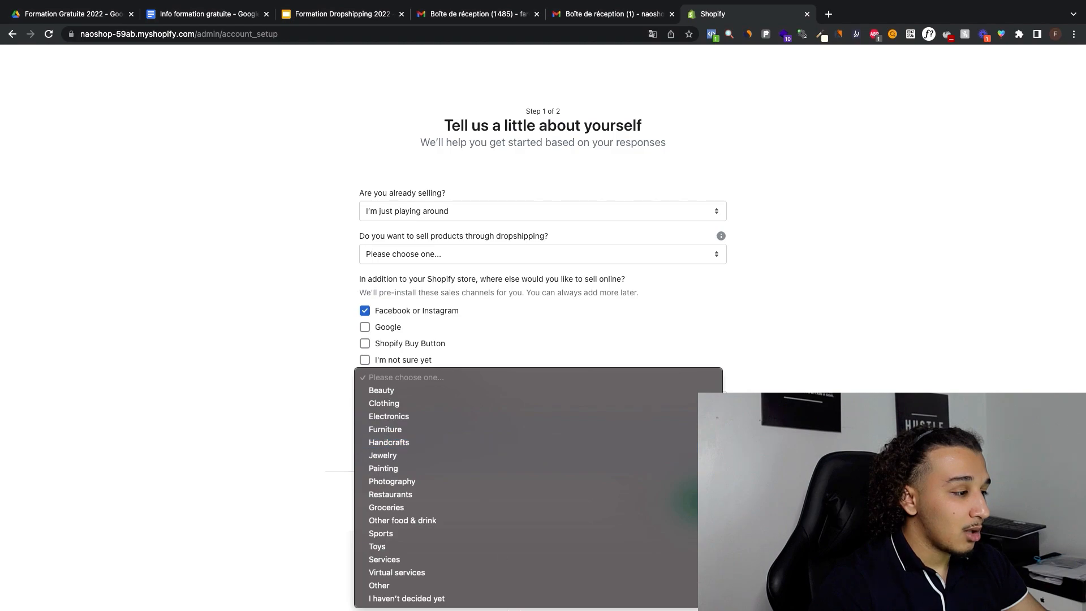
click(458, 598)
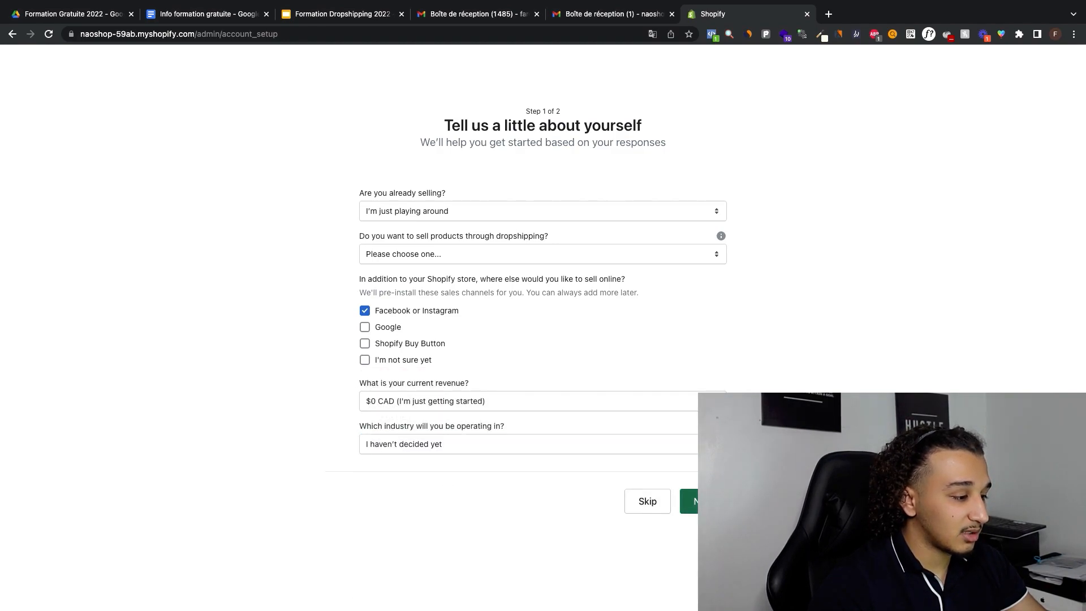
Step: Review the available industries, keep "I haven't decided yet", and continue to the business address form
click(526, 447)
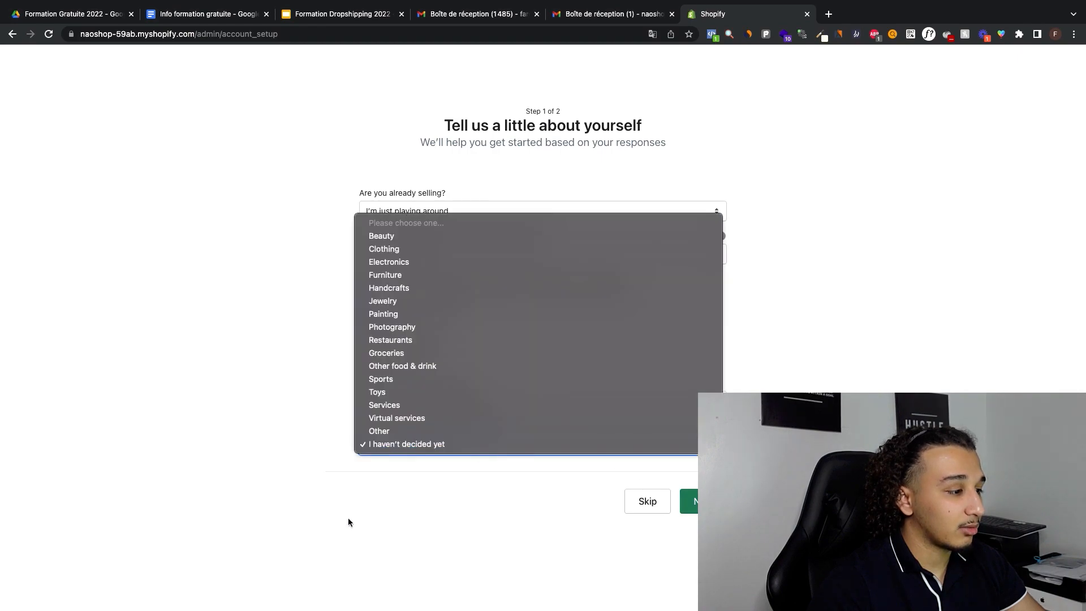
click(314, 262)
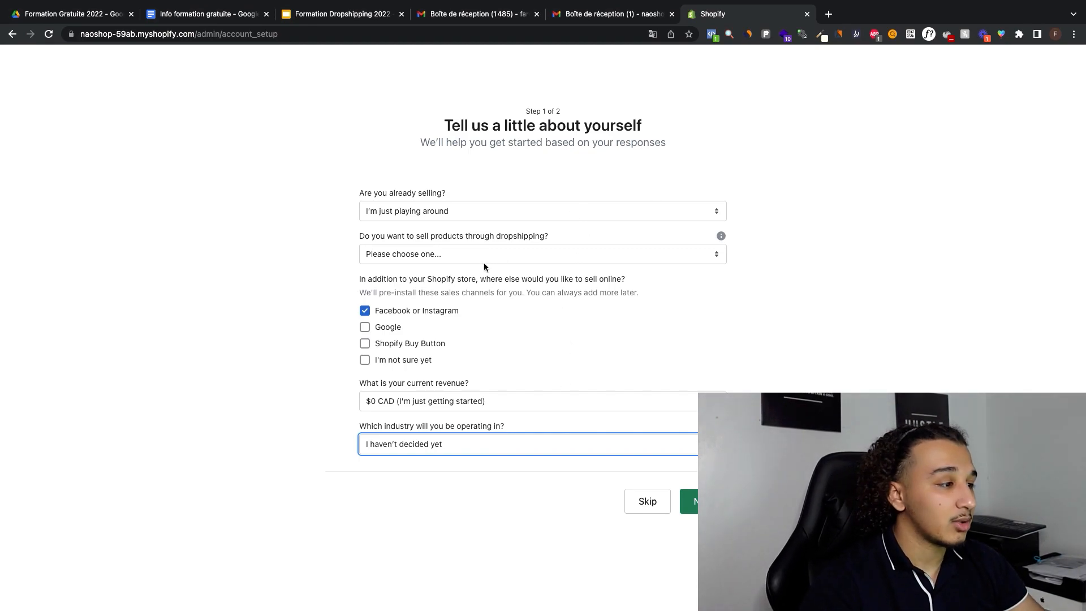
click(430, 444)
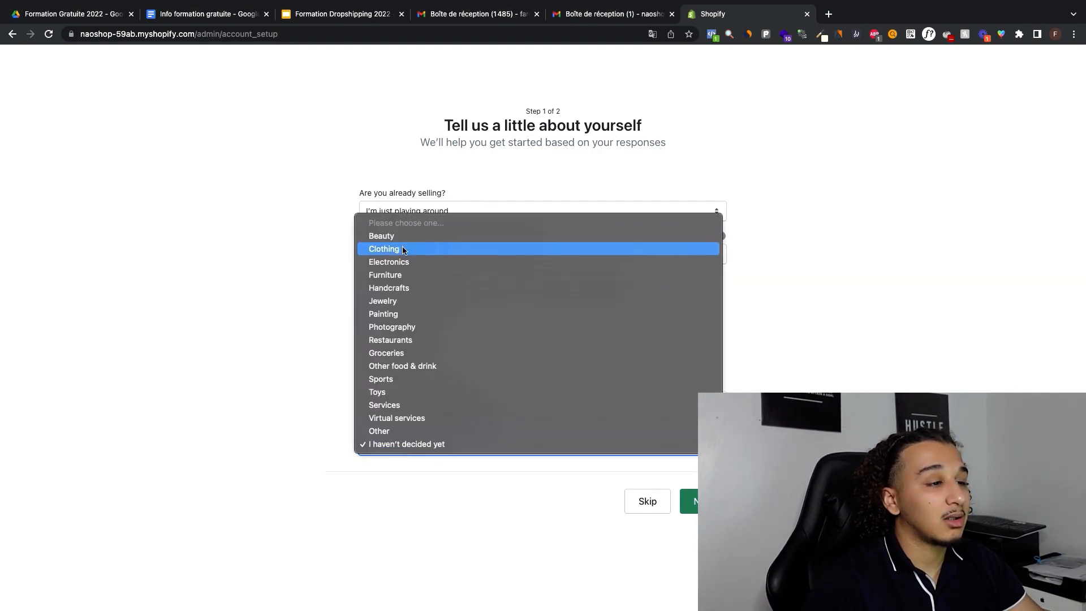
click(311, 452)
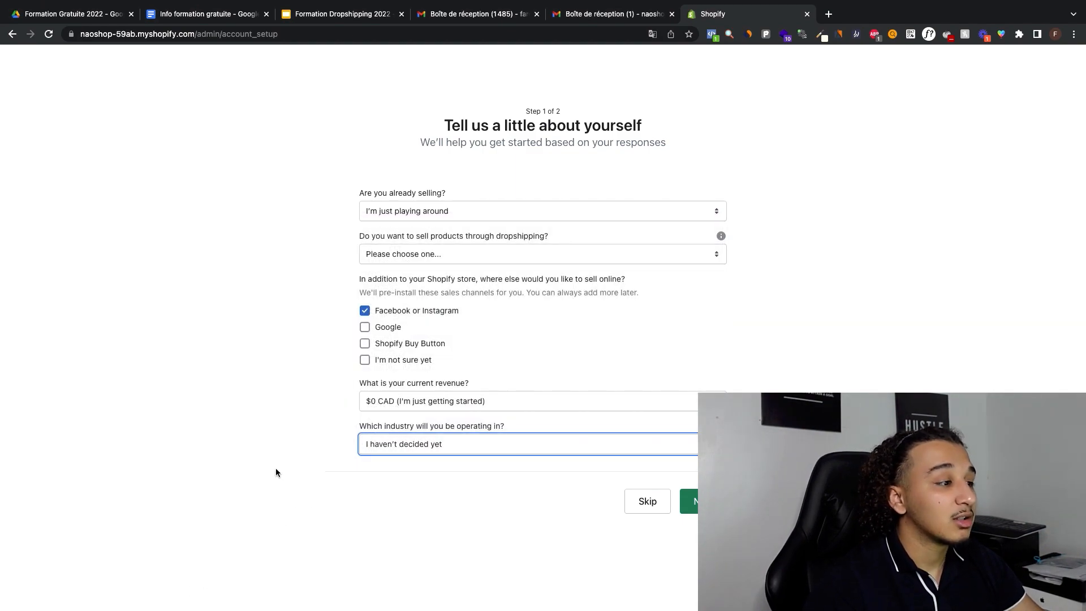
click(690, 501)
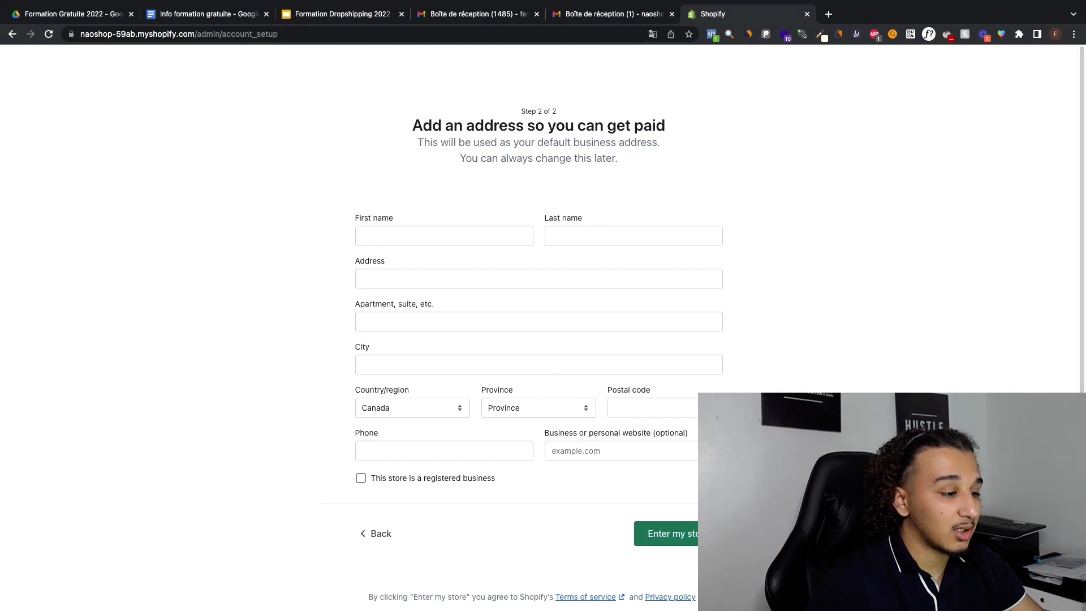
Step: Enter the store owner's first name in the business address form
click(510, 236)
text(far)
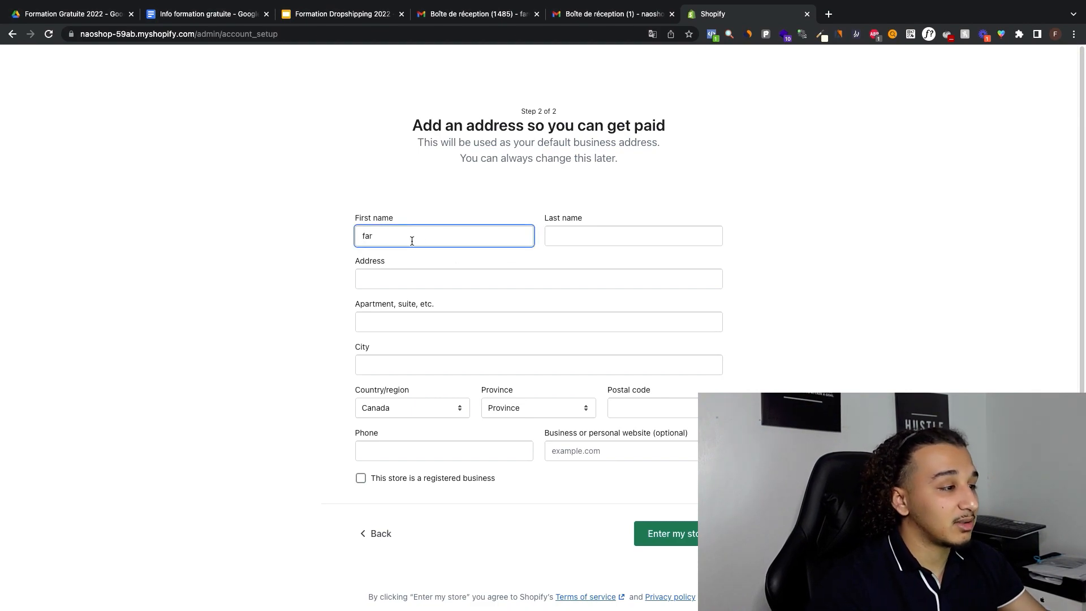
text(ouk)
key(Tab)
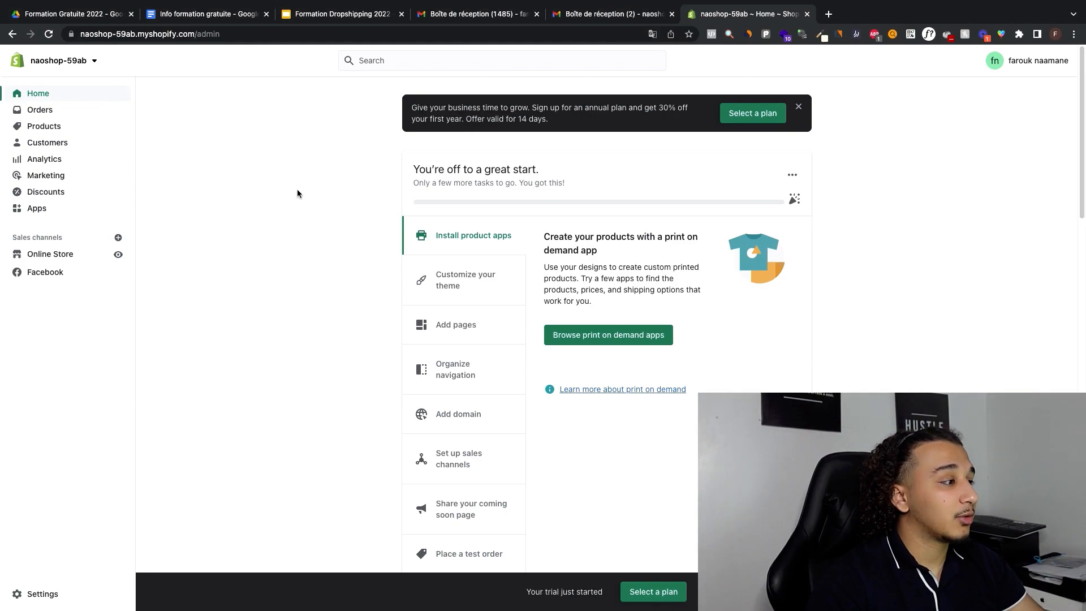
Step: Open the store's language settings and change the theme language to French
click(38, 594)
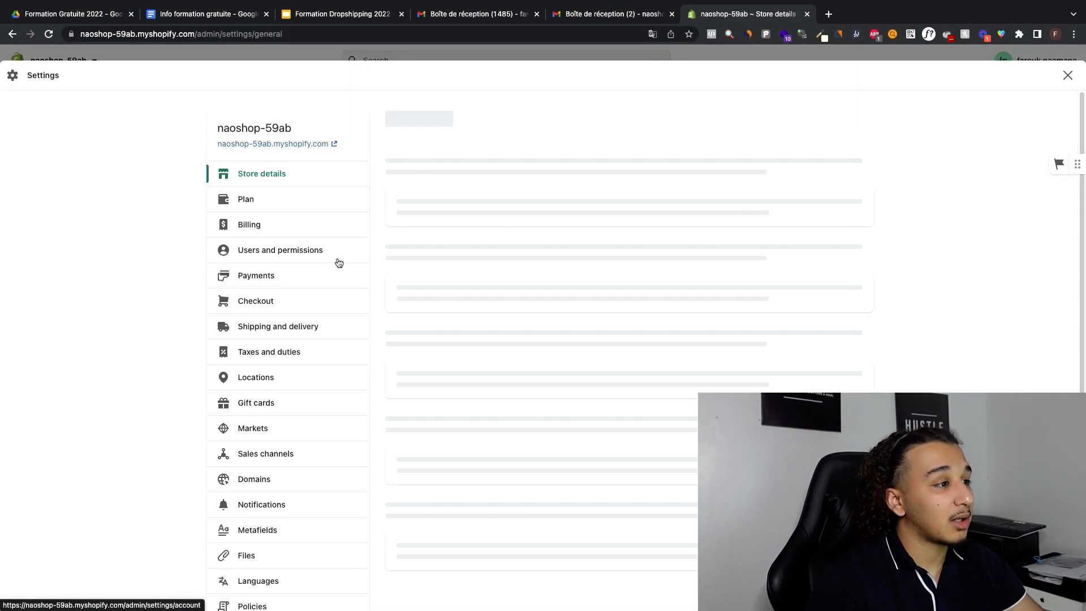
scroll(279, 325, down, 4)
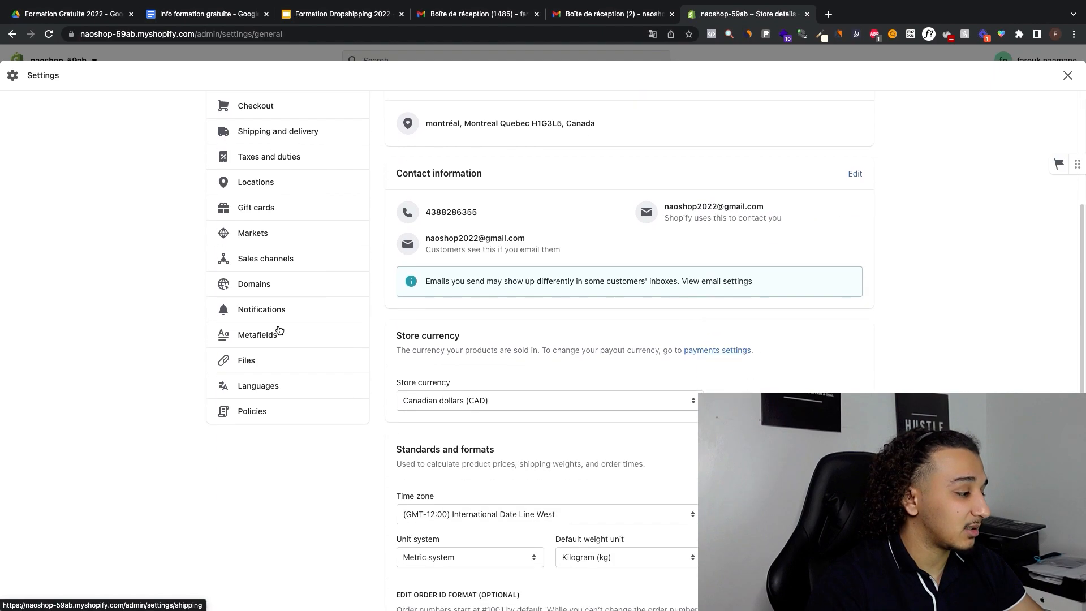
scroll(279, 328, up, 1)
click(260, 487)
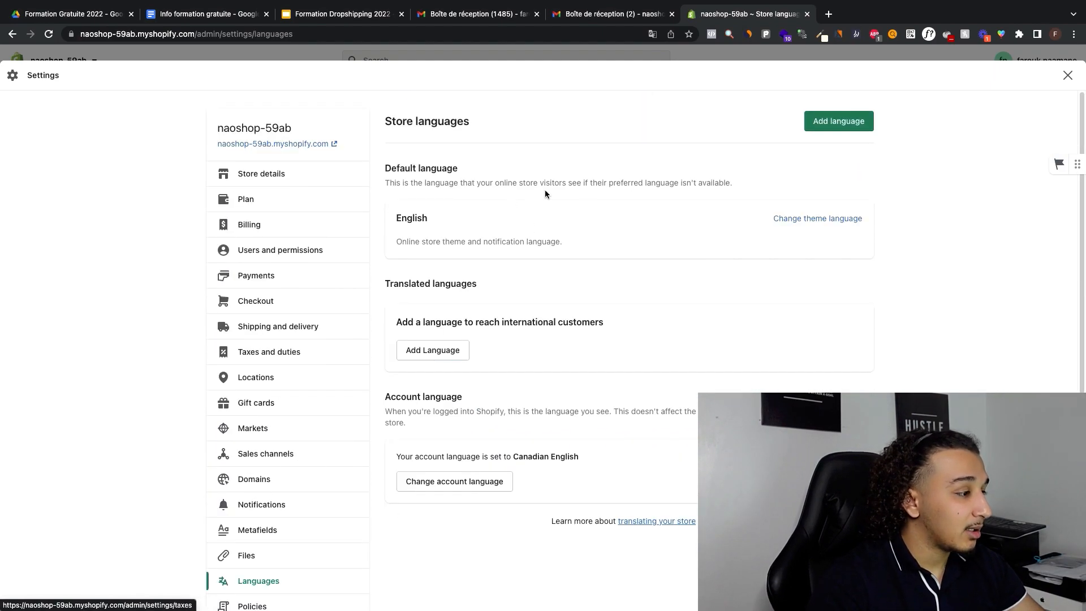
click(793, 218)
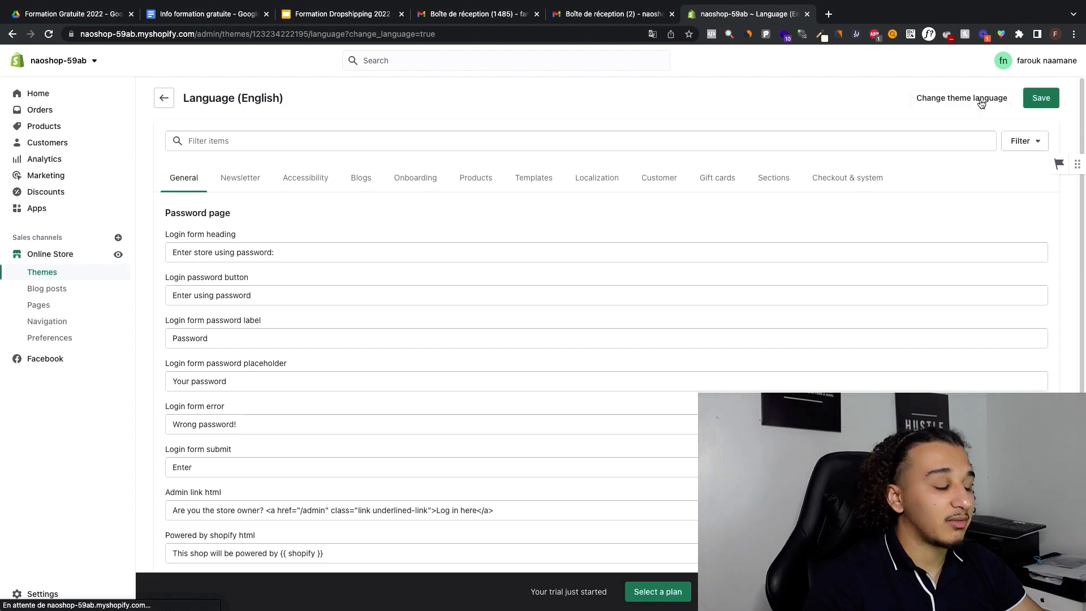
click(981, 102)
click(572, 286)
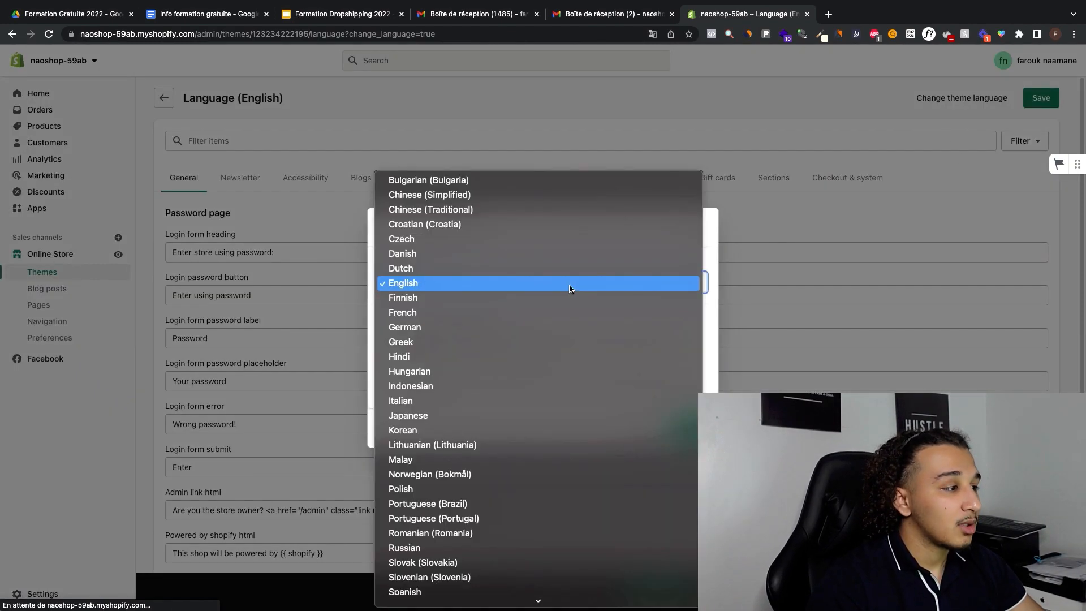
click(565, 310)
click(687, 429)
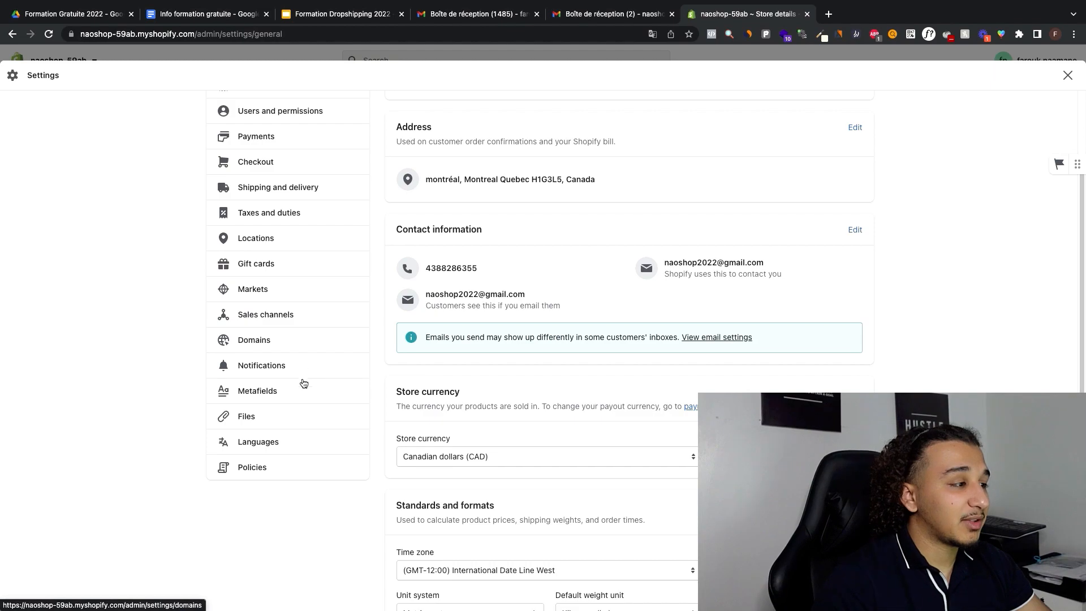
Step: Open the account profile from the language settings, set the preferred language to Français and save
click(269, 439)
scroll(498, 254, down, 1)
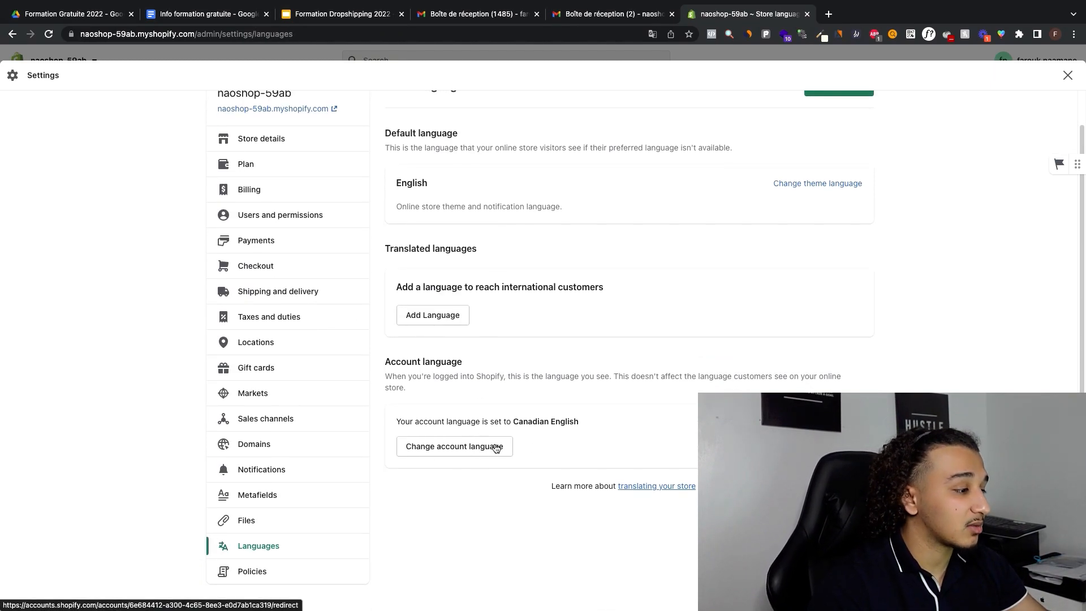
click(433, 457)
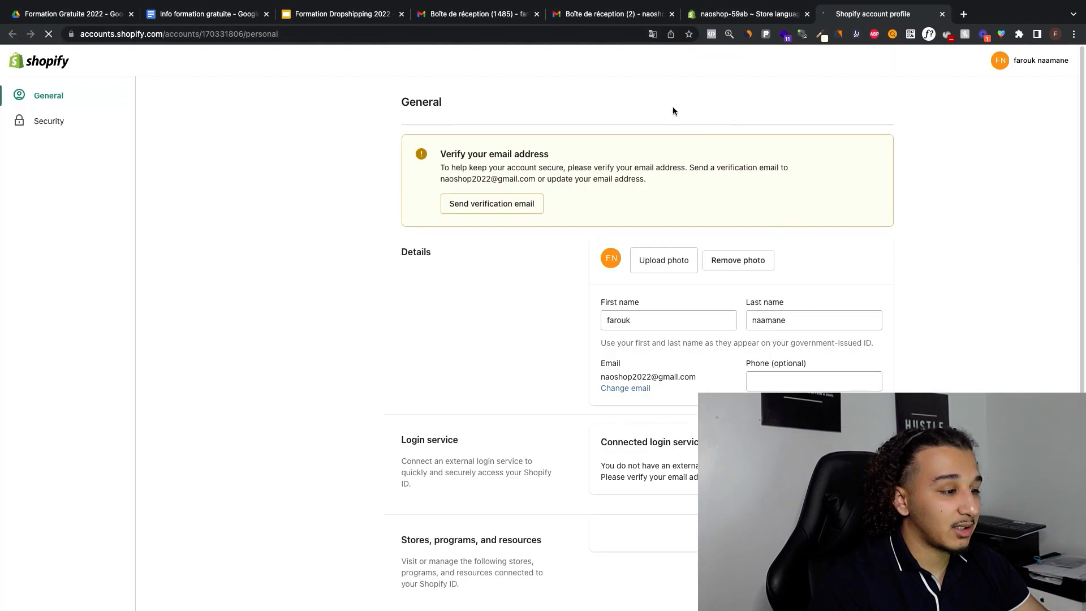
scroll(622, 240, down, 4)
scroll(634, 243, down, 2)
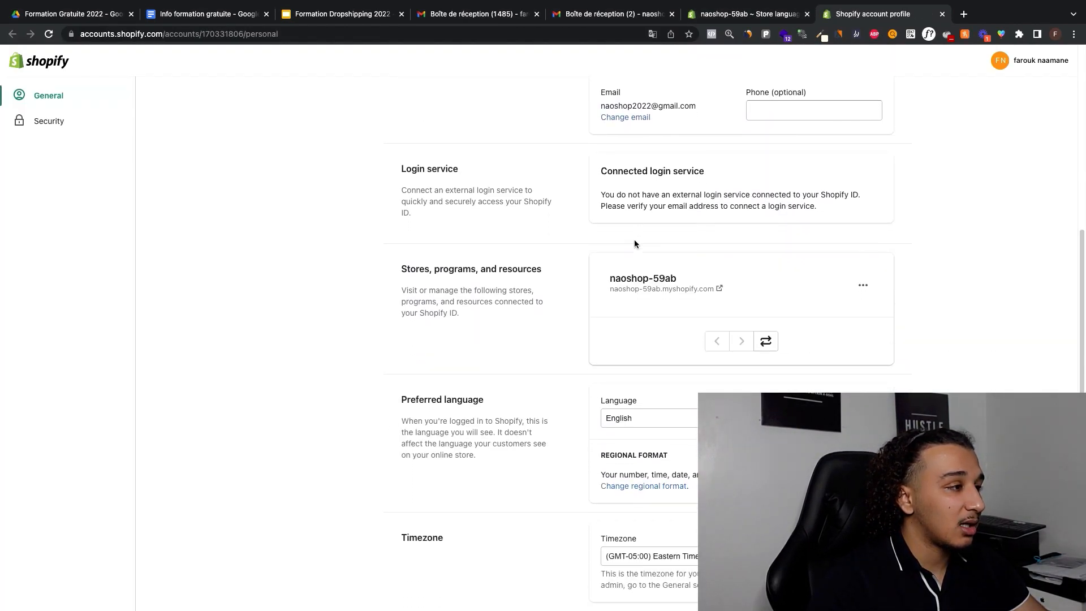
click(651, 418)
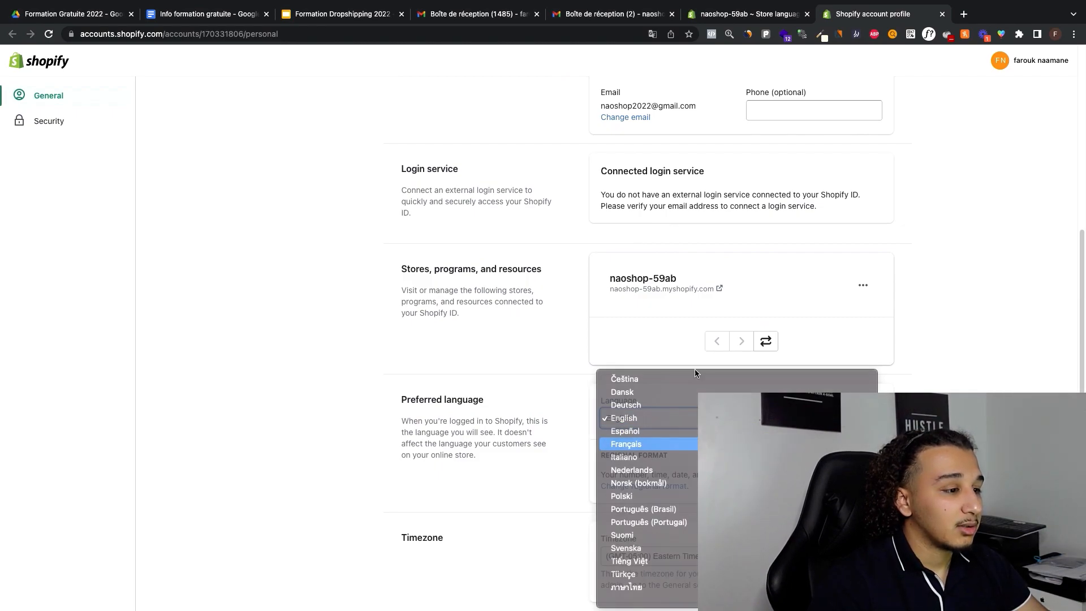
click(676, 445)
click(853, 61)
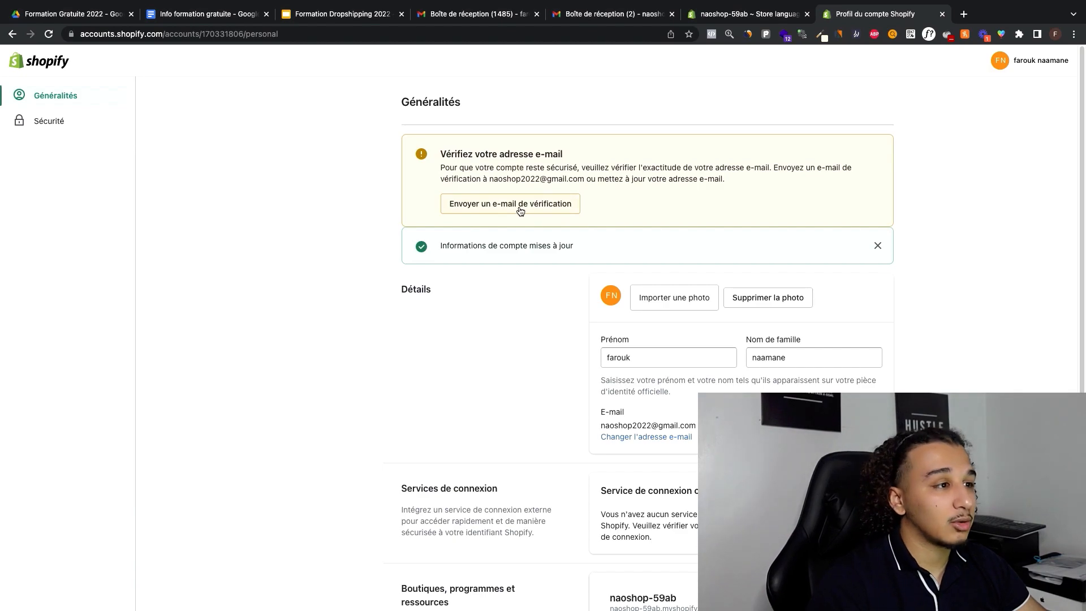
Step: Return to the store admin, close its settings and reload the page to apply the new account language
click(741, 14)
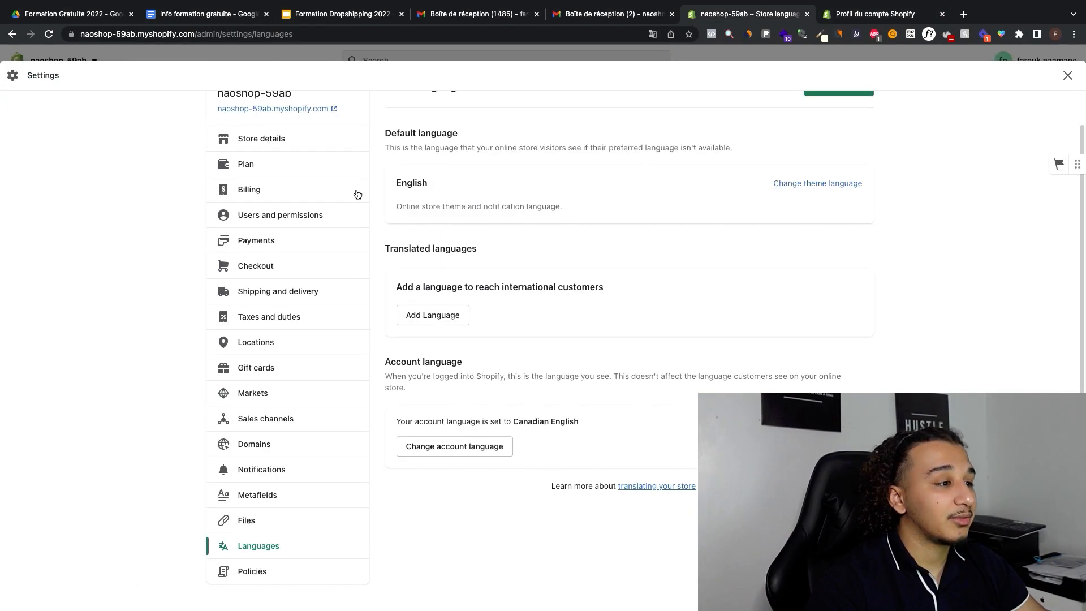
click(1068, 75)
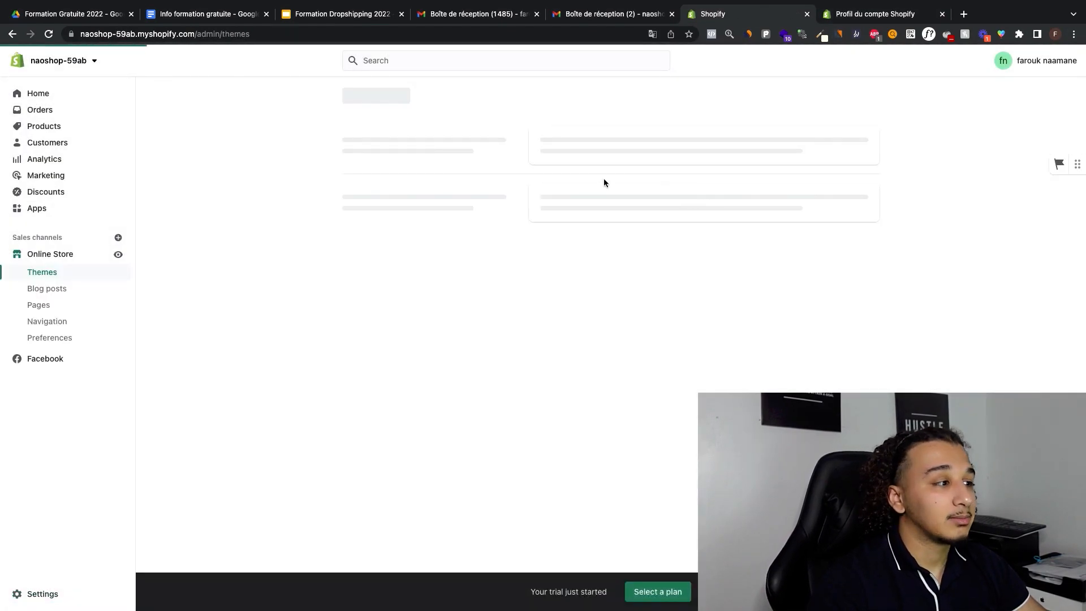
click(49, 35)
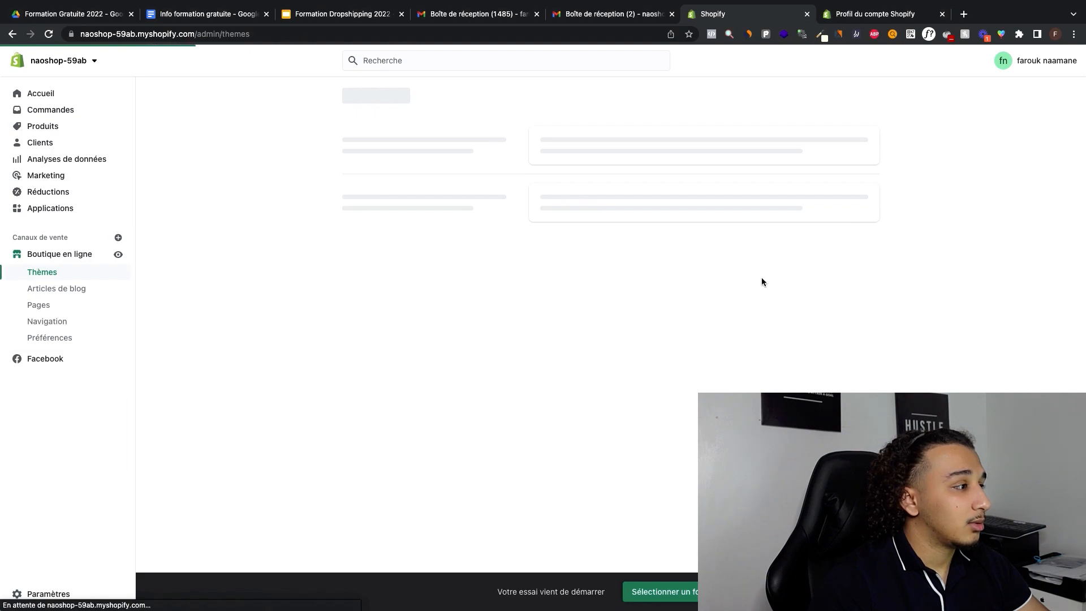
Step: Tour the admin's home, orders, products and stock pages to see what each section offers
click(57, 95)
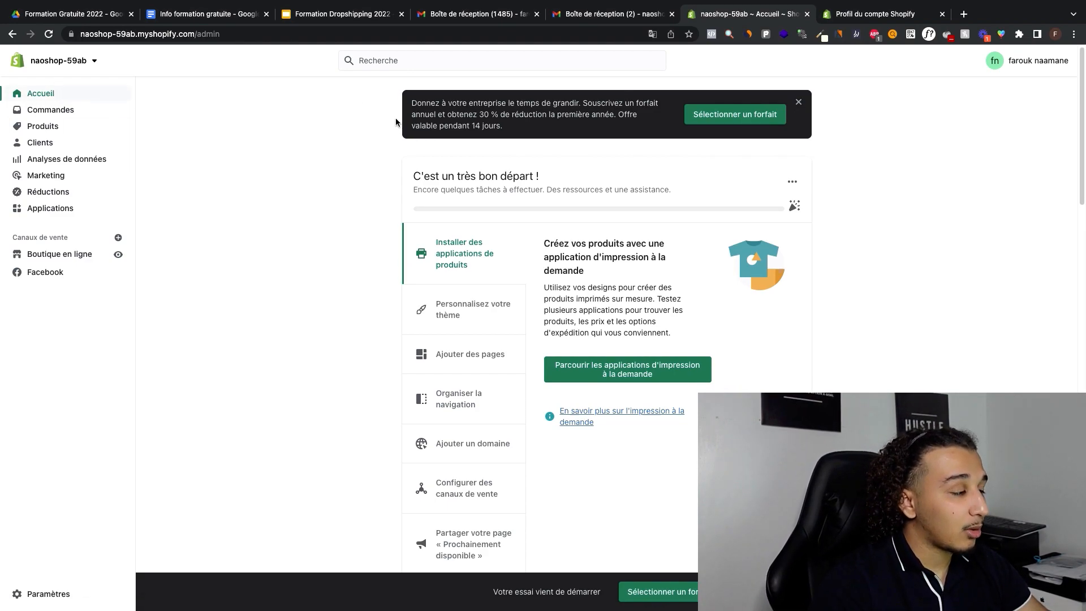
scroll(393, 116, down, 12)
scroll(379, 115, up, 12)
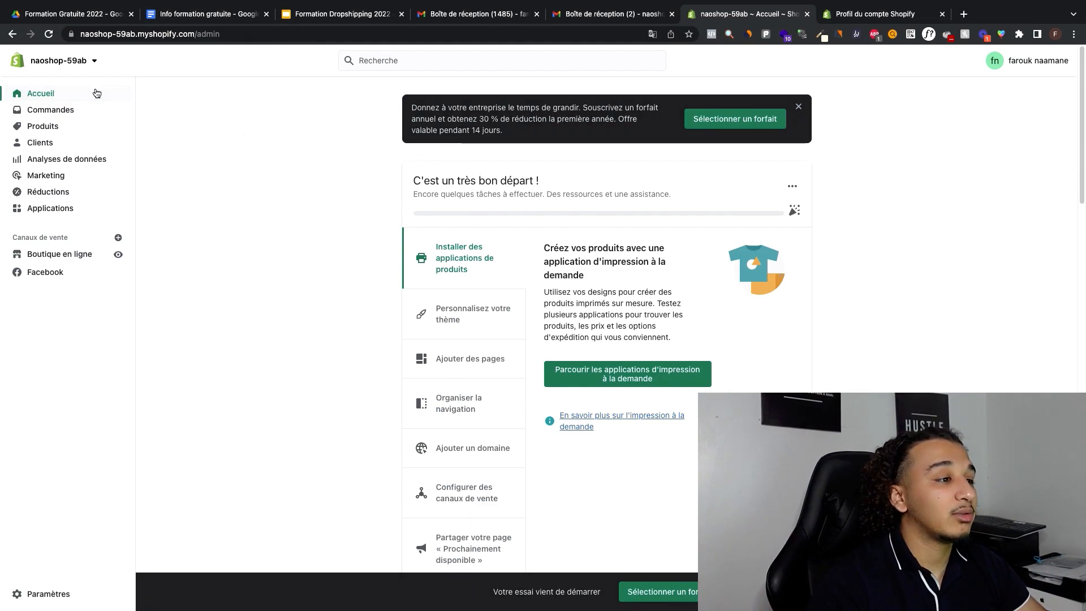
click(76, 113)
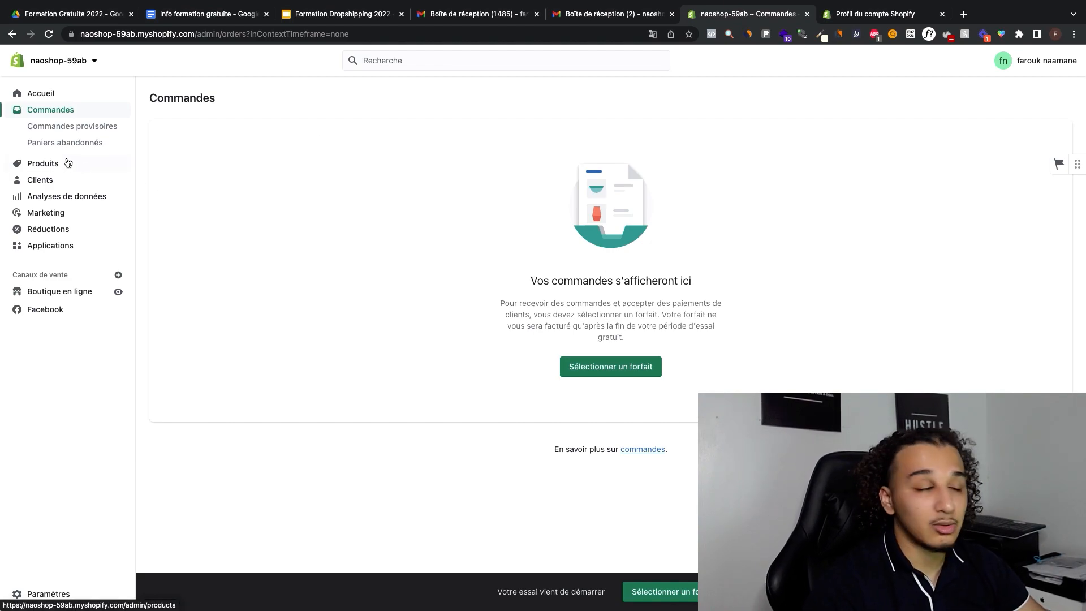
click(67, 163)
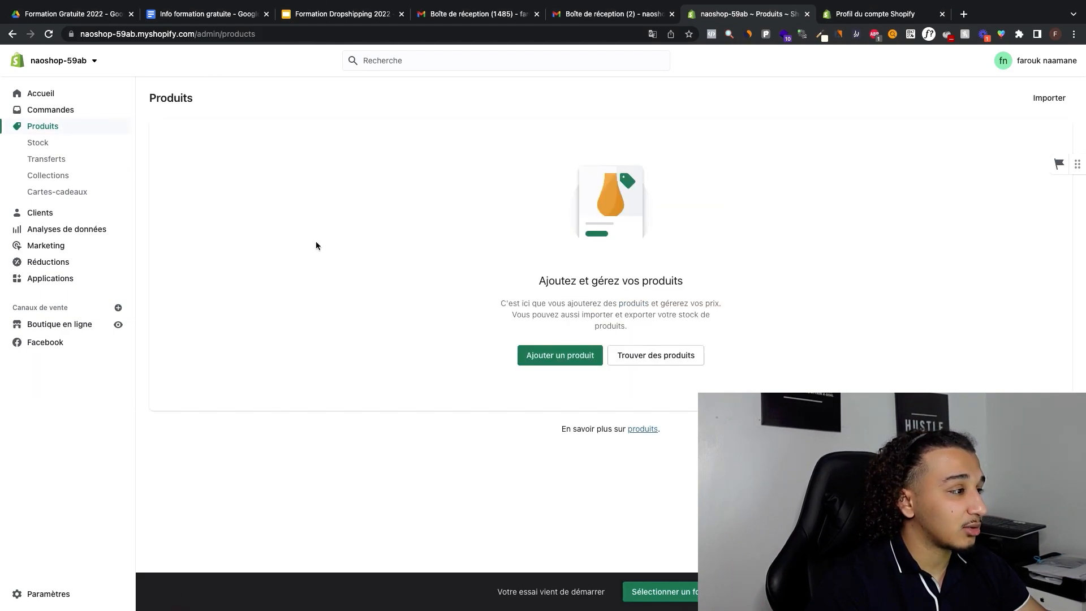
click(76, 146)
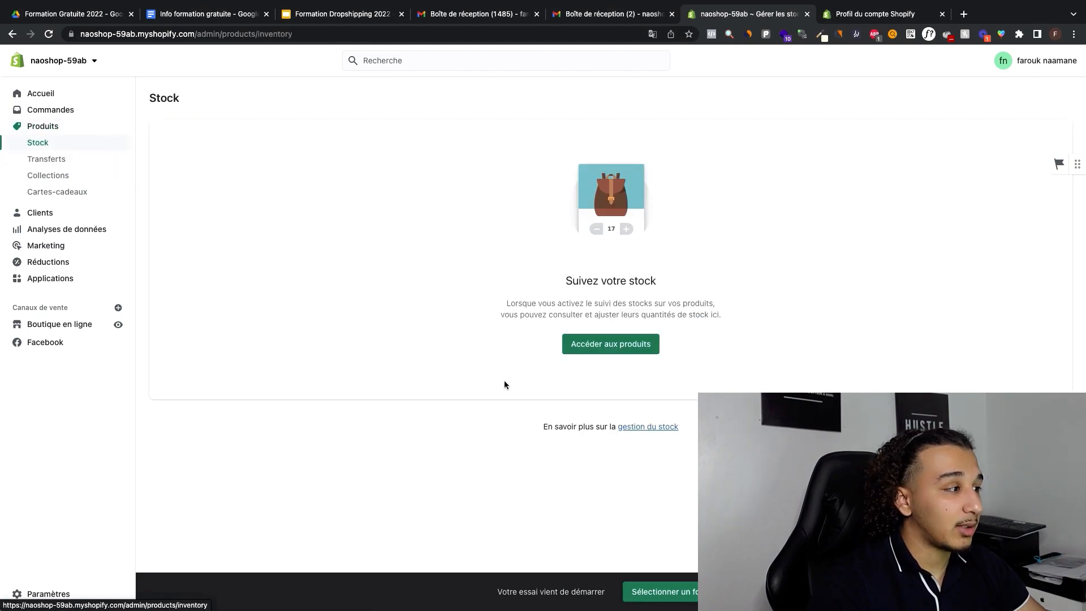
Step: Look through the admin's transfers, collections, gift cards and customers pages to see what each one offers
click(75, 164)
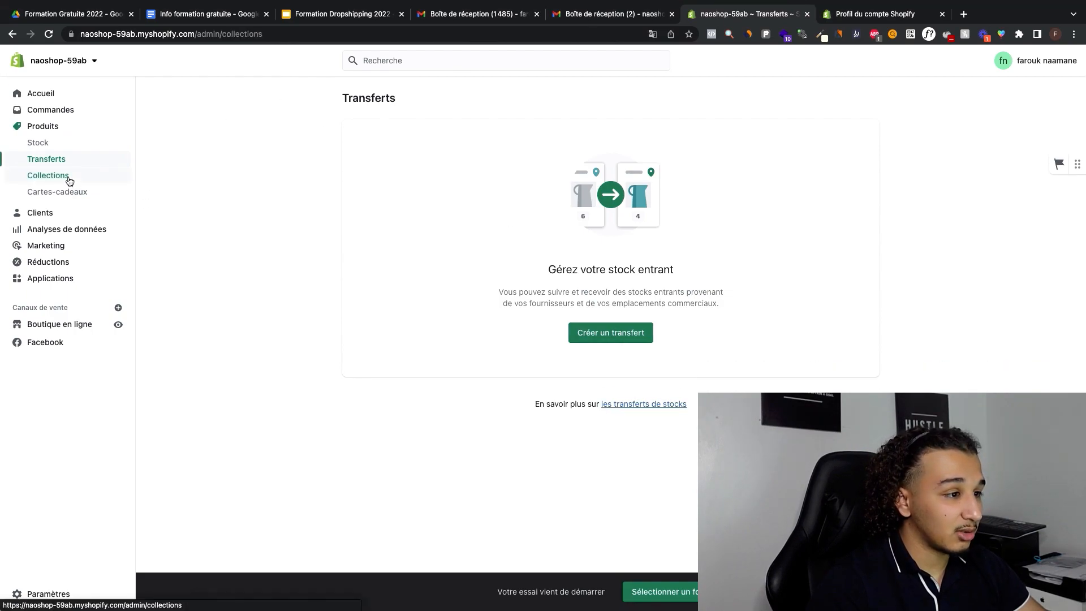
click(68, 176)
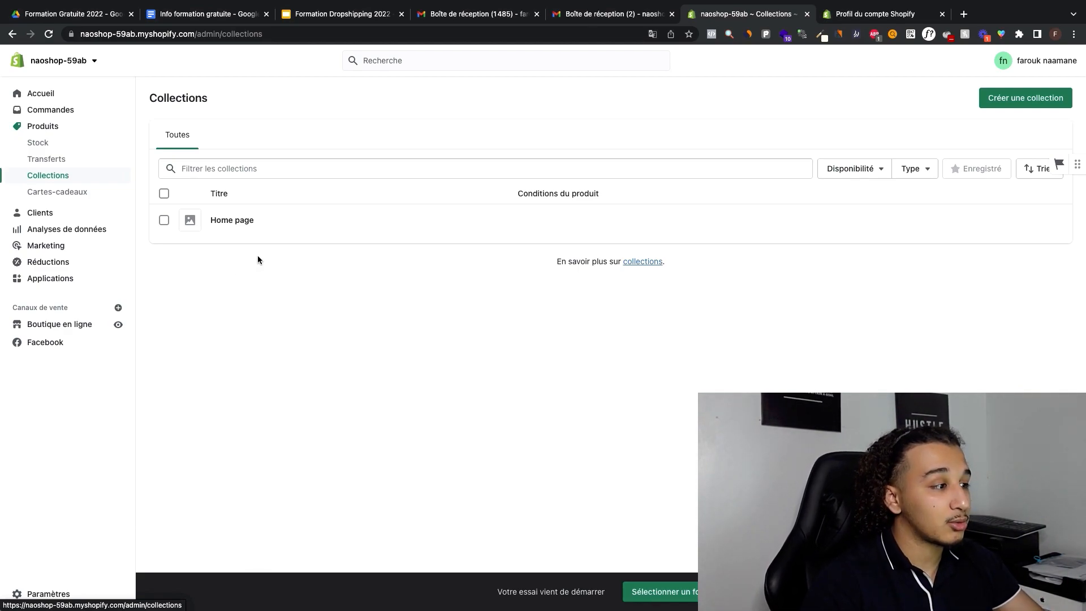
click(84, 193)
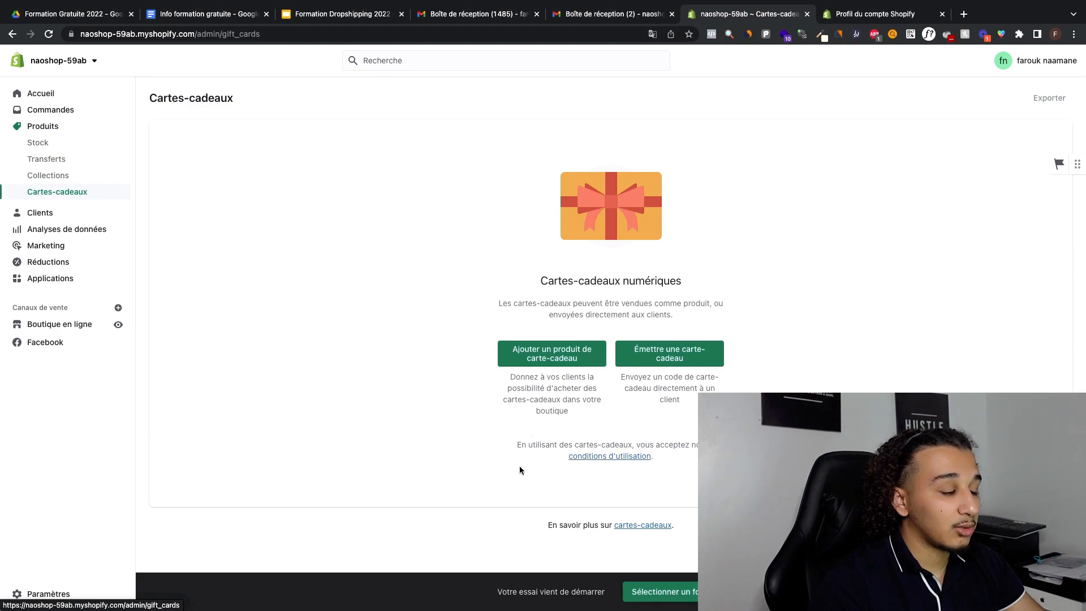
click(40, 213)
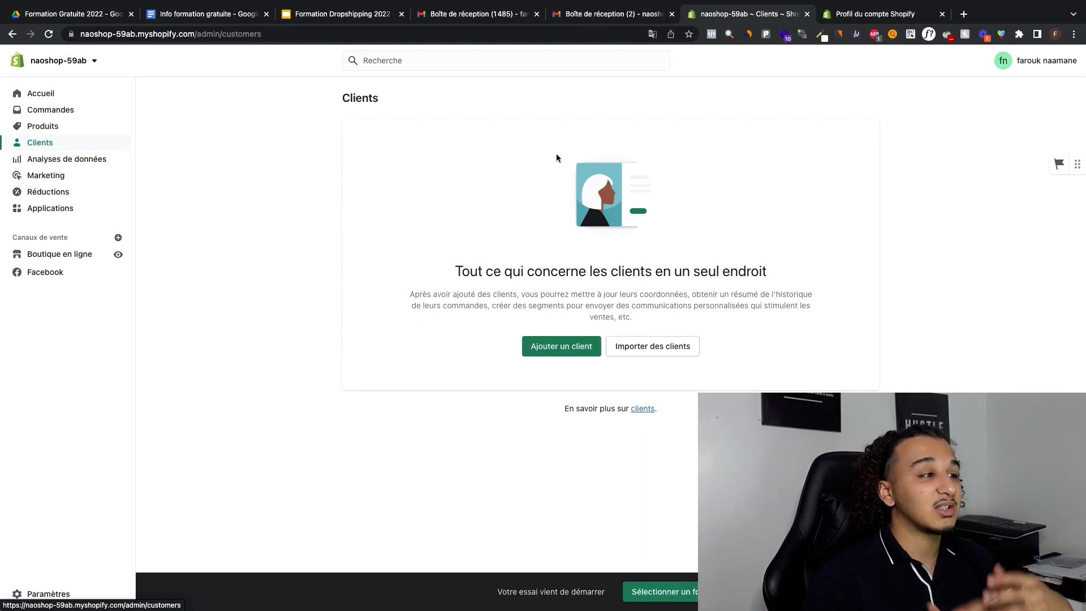
Step: Open the store's analytics dashboard and review its metric cards, focusing on total sales and online store visits
click(79, 162)
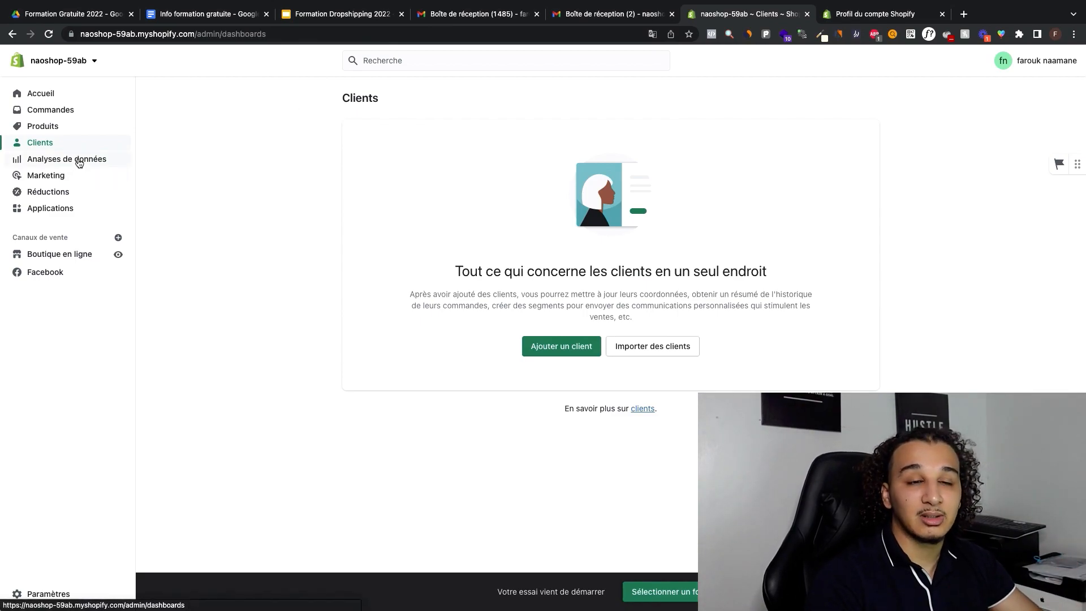
scroll(443, 170, down, 2)
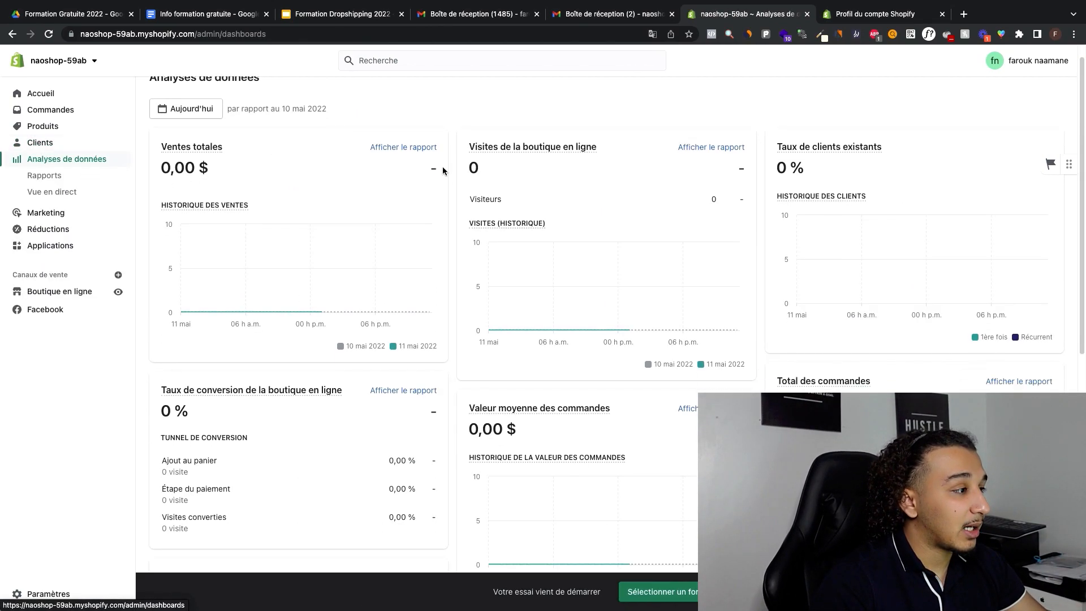
scroll(444, 171, down, 10)
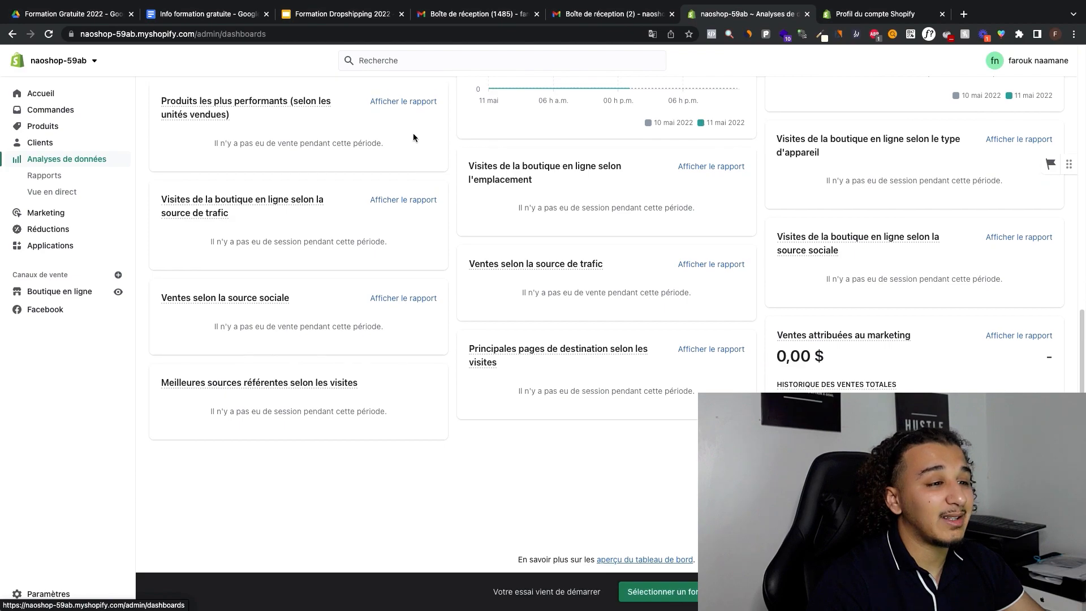
scroll(413, 137, up, 10)
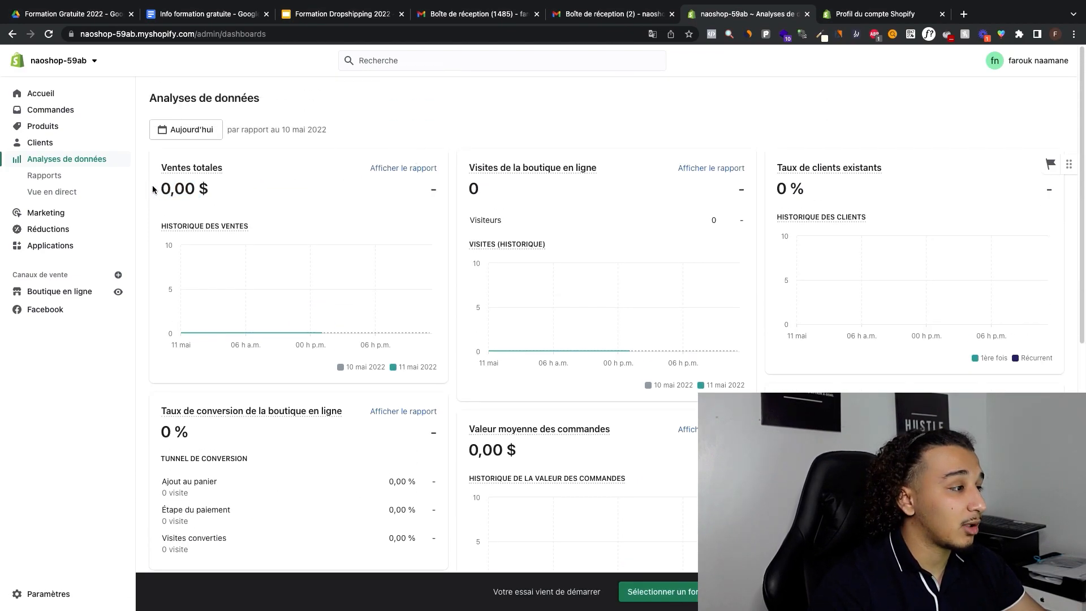
drag(467, 187, 490, 187)
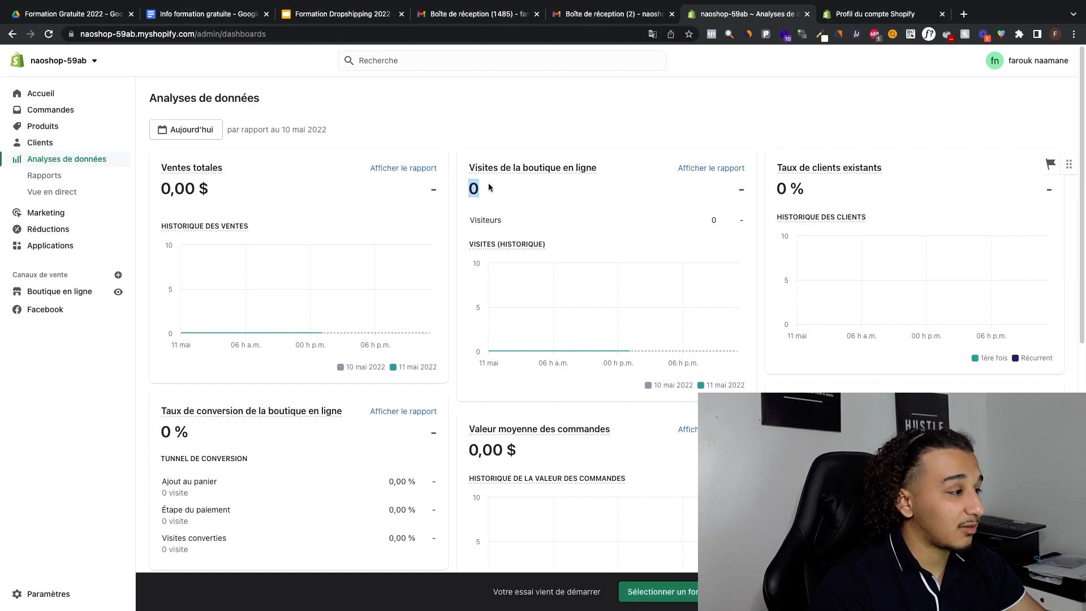
click(486, 190)
scroll(485, 190, down, 5)
scroll(376, 199, up, 4)
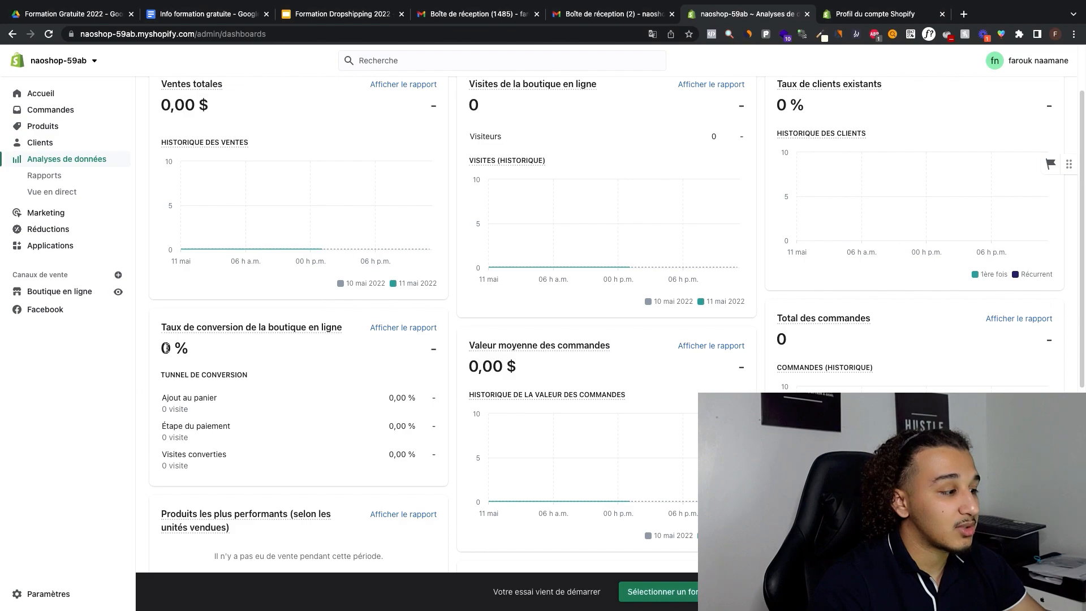
Step: Examine the dashboard's conversion rate and average order value cards, along with the traffic and sales source cards
drag(162, 347, 188, 348)
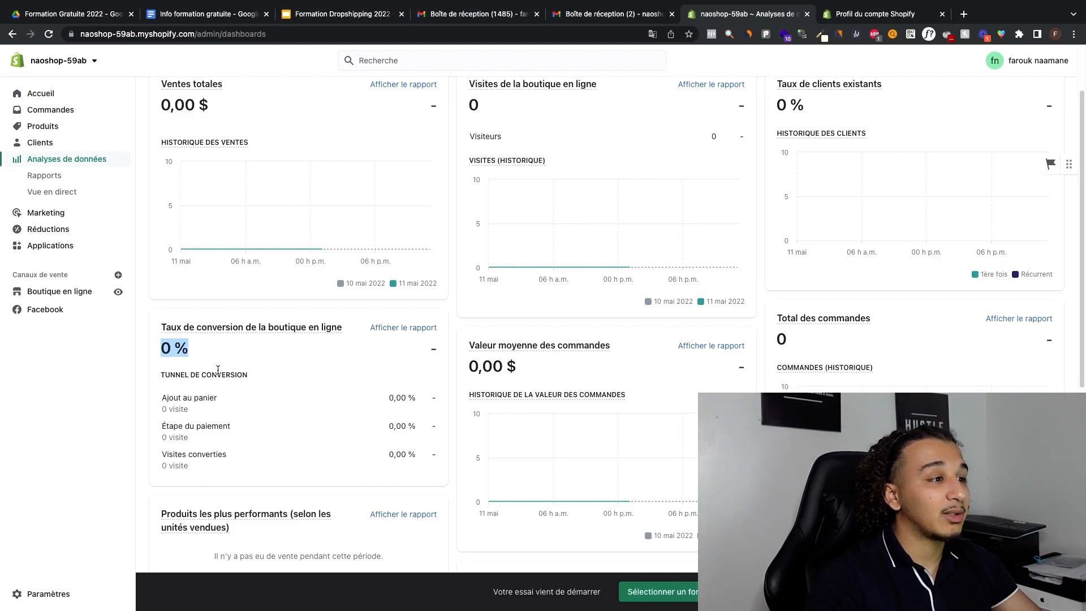
click(309, 382)
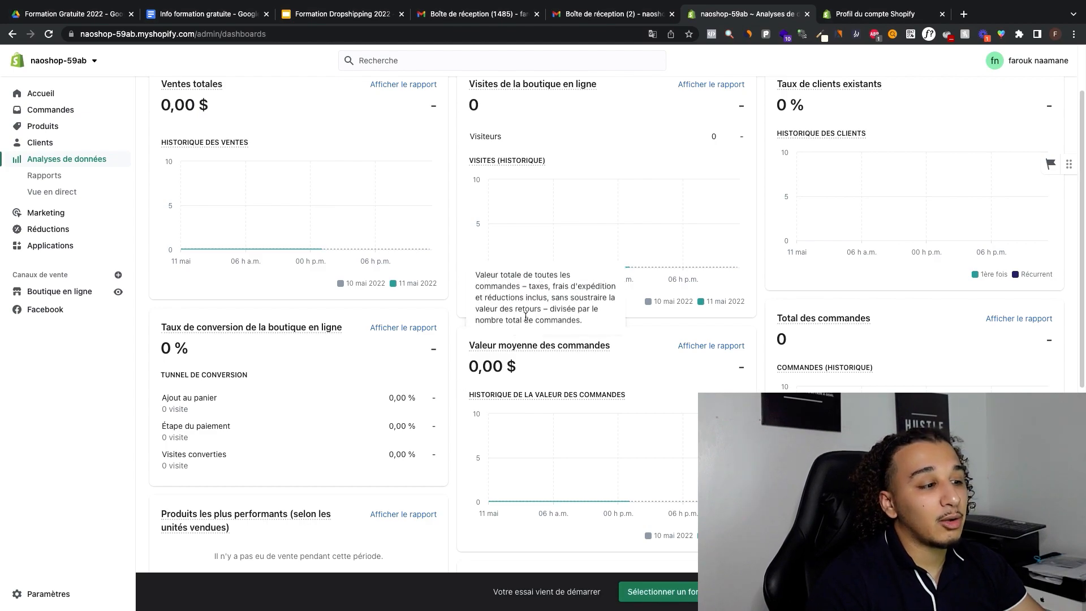
drag(471, 367, 494, 367)
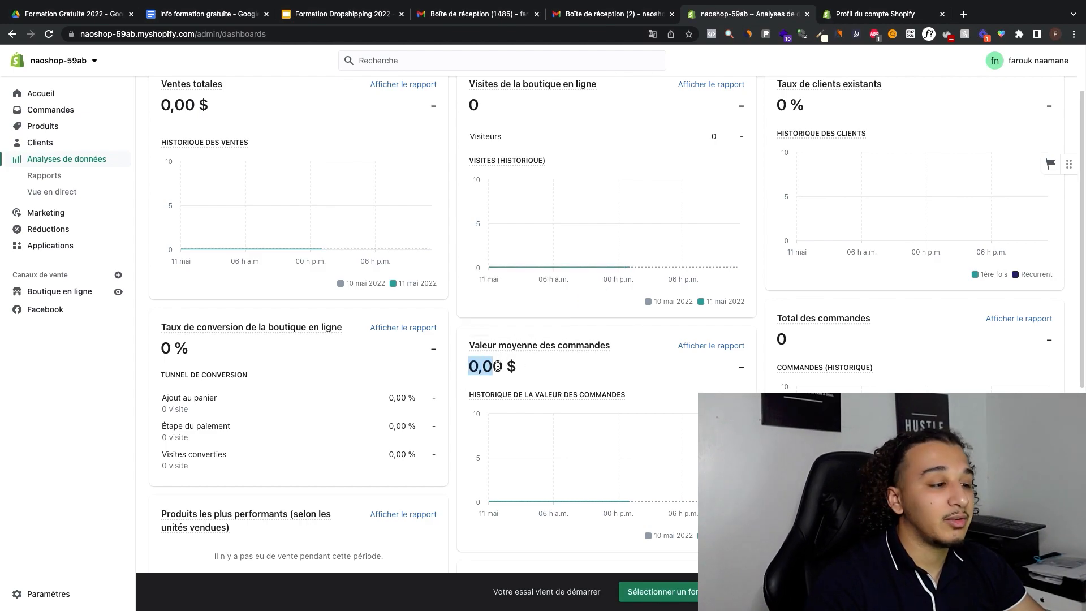
click(498, 367)
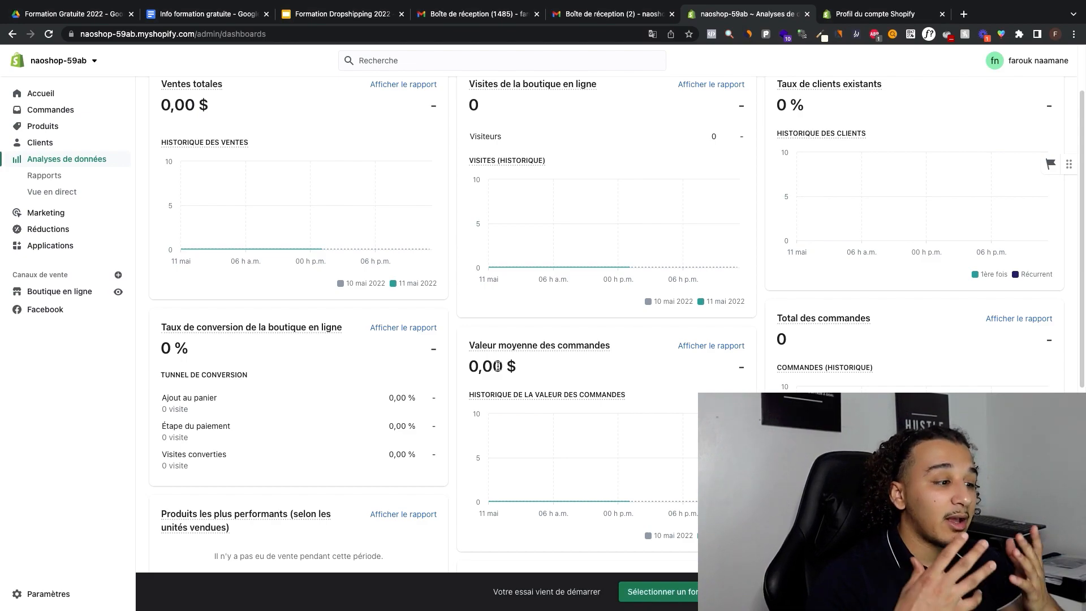
scroll(495, 364, down, 4)
scroll(492, 362, down, 1)
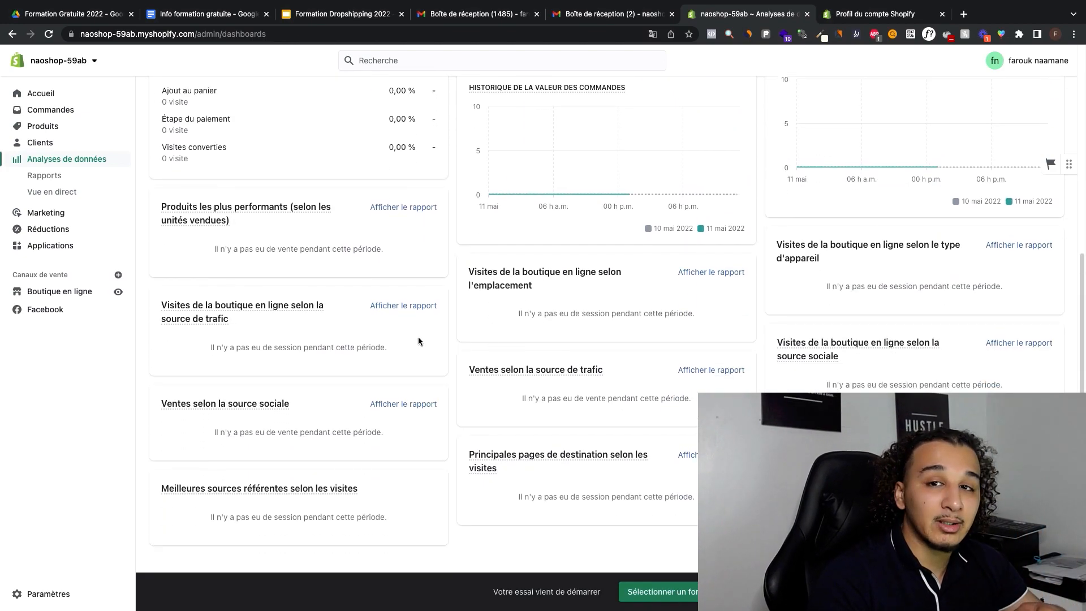
scroll(442, 307, up, 7)
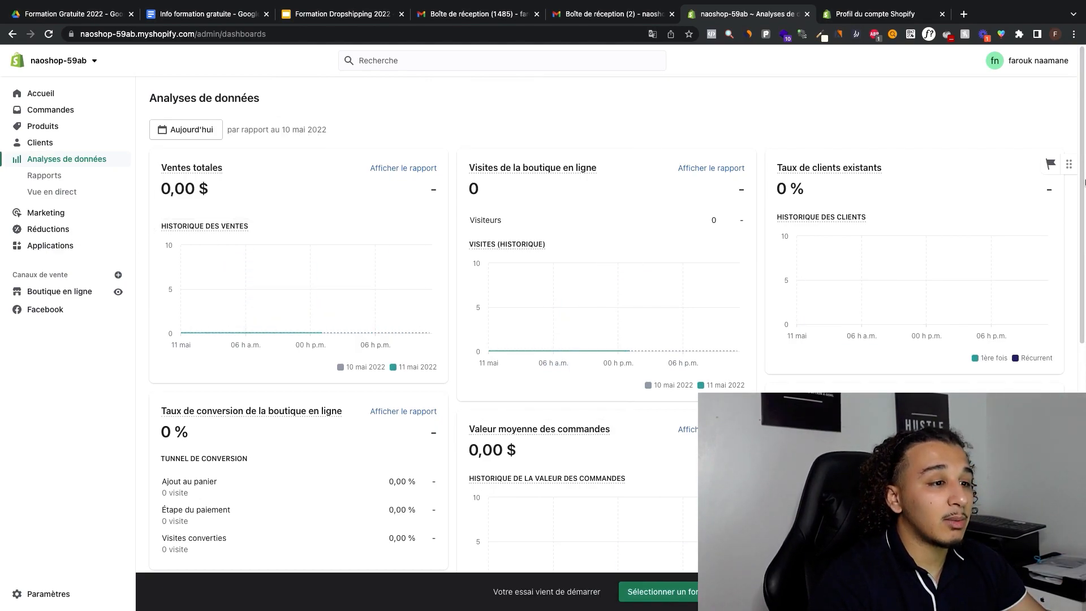
scroll(476, 118, down, 7)
scroll(465, 80, up, 7)
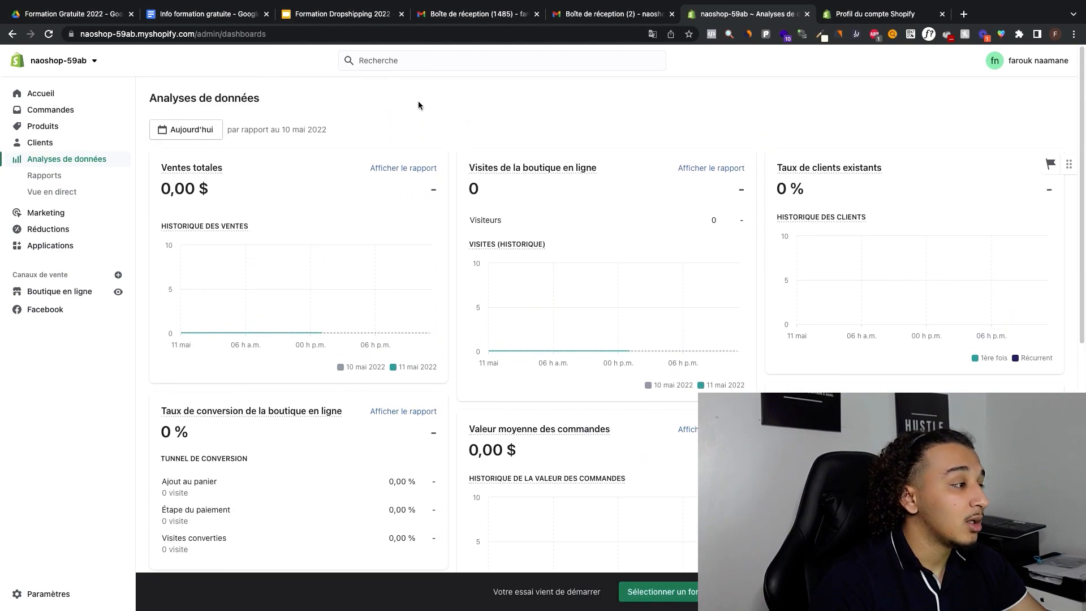
Step: Open the analytics reports page and look over the available report categories such as sales, acquisition and orders
click(91, 178)
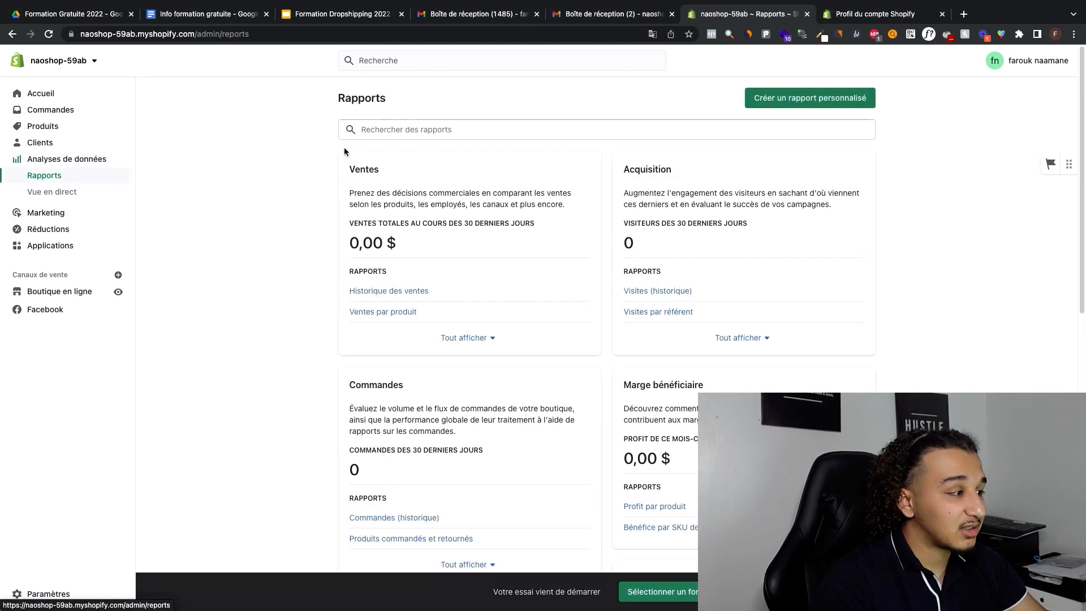
scroll(342, 131, down, 2)
scroll(492, 340, up, 2)
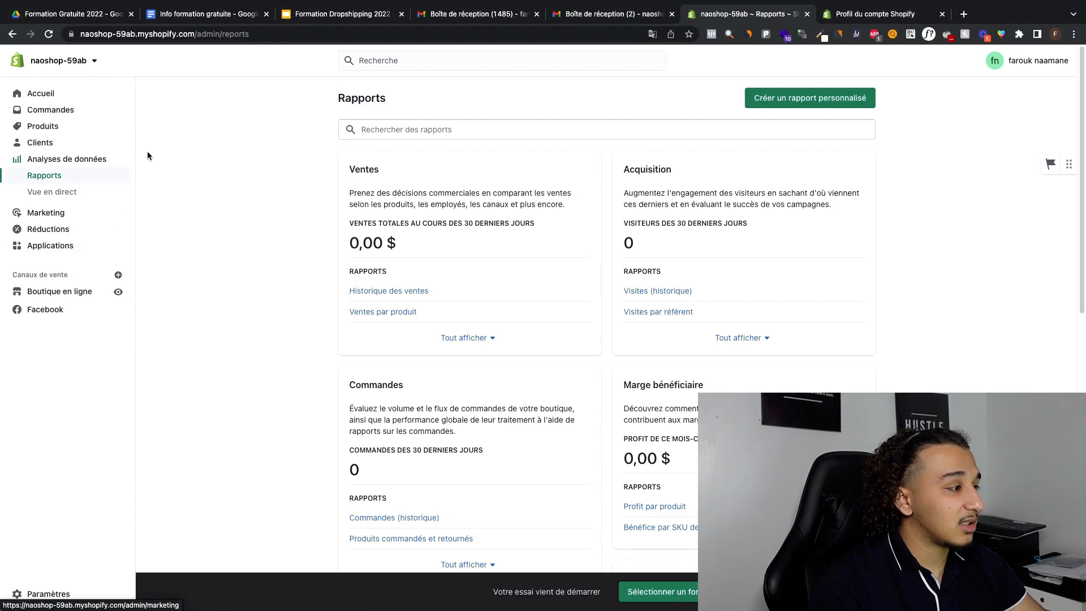
Step: Open the Shopify App Store from the admin's applications page, browse its suggested apps and categories, and close it
click(73, 247)
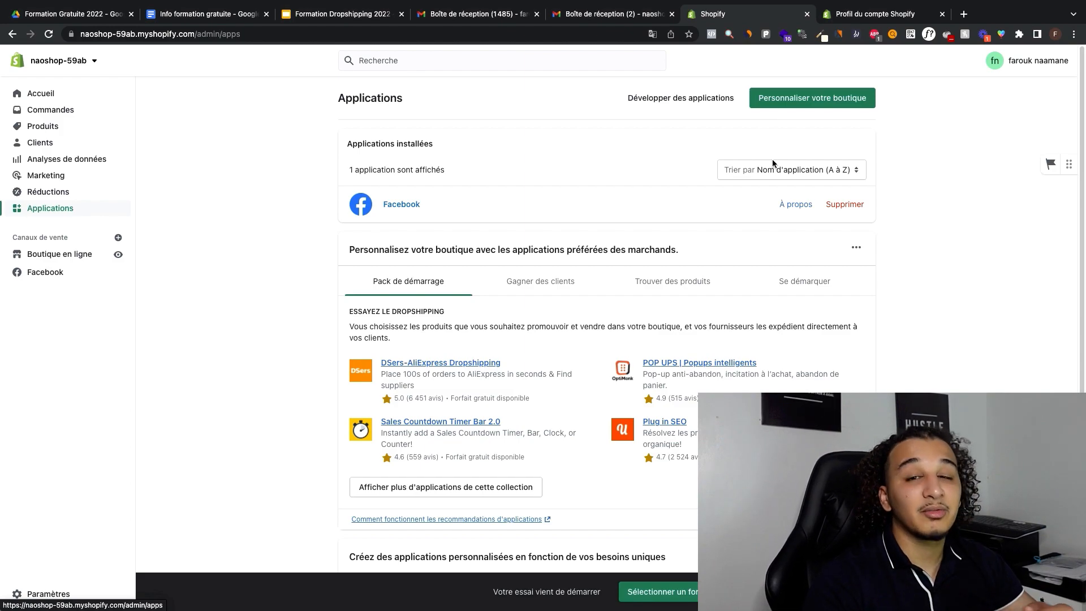
click(803, 105)
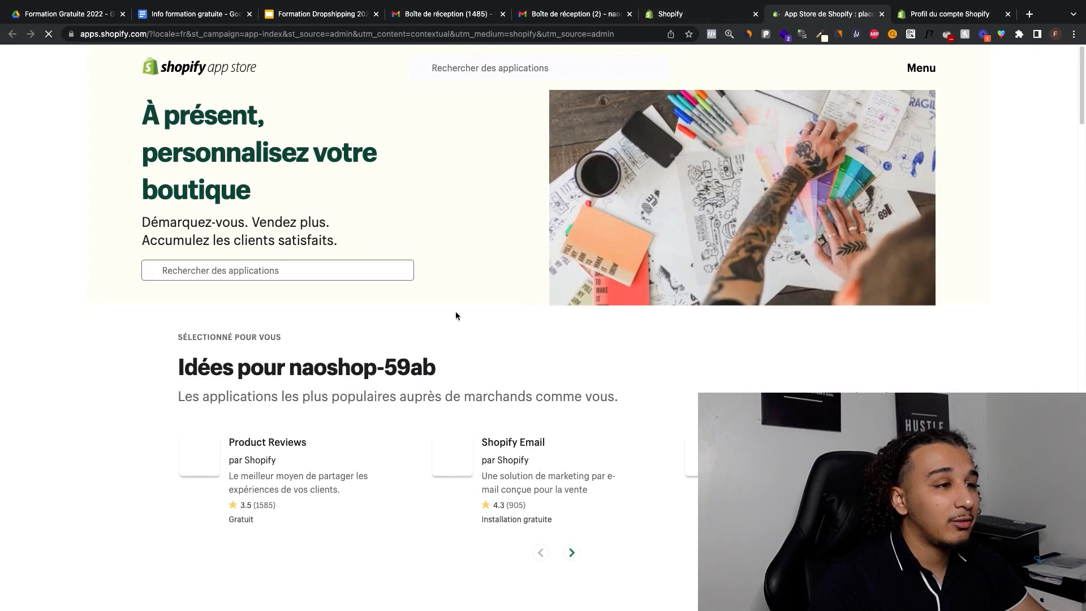
scroll(453, 314, down, 5)
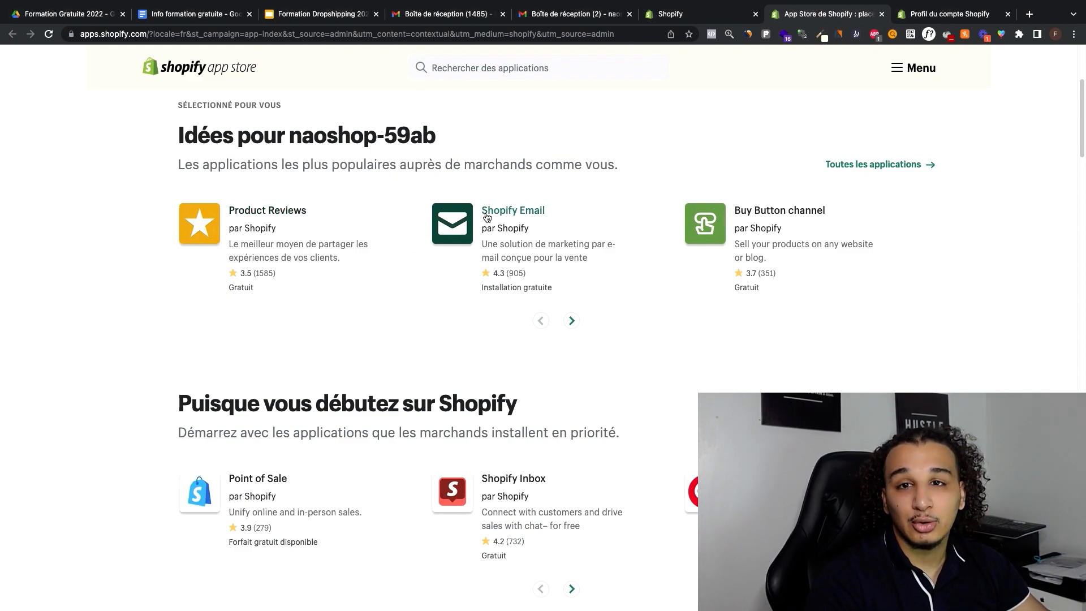
scroll(626, 244, down, 4)
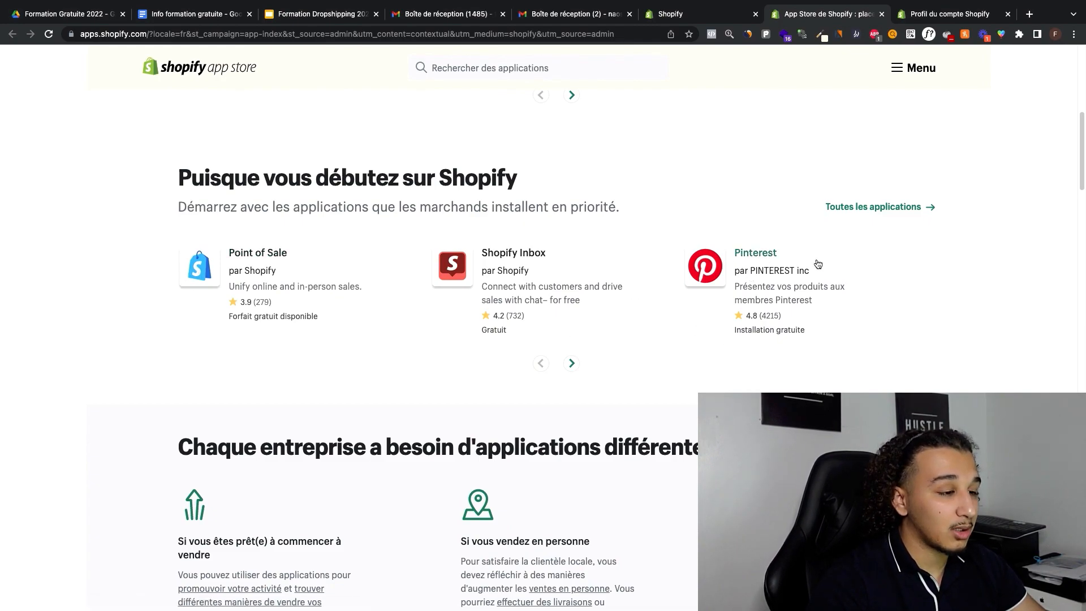
scroll(727, 252, down, 15)
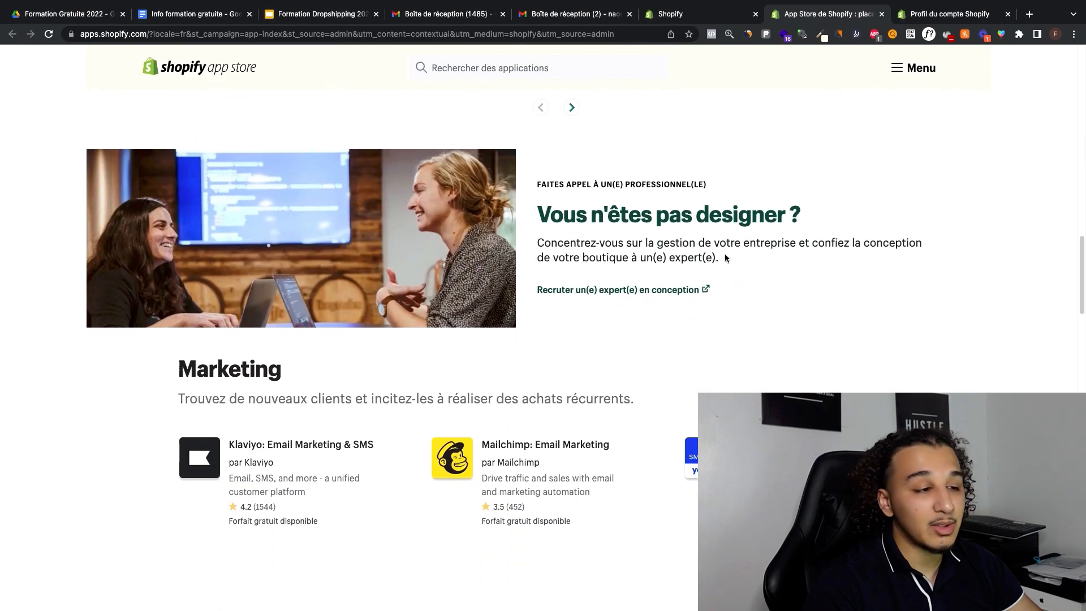
scroll(726, 257, up, 15)
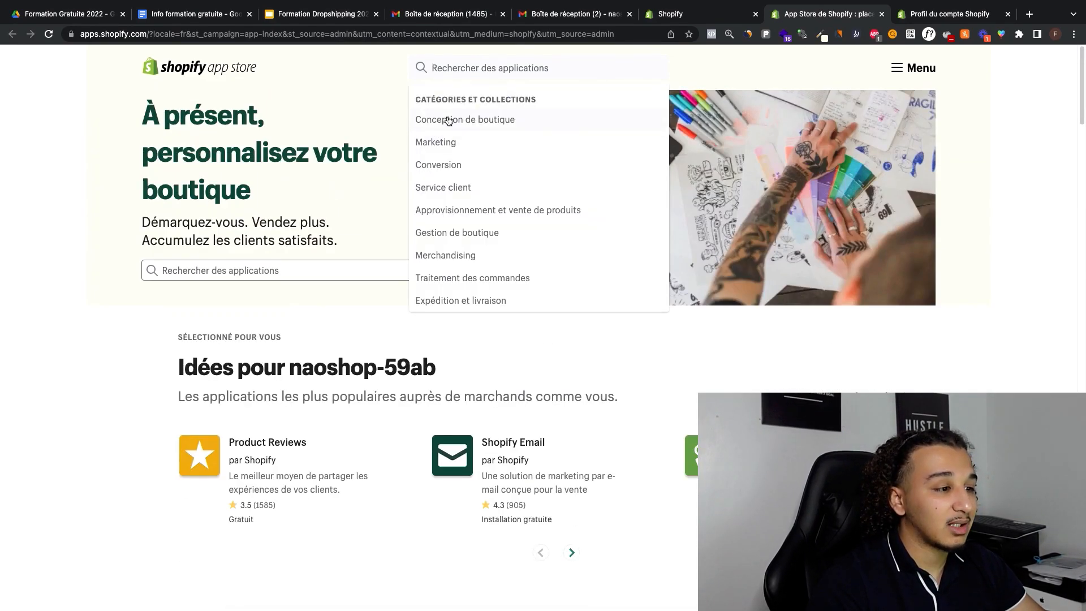
click(681, 13)
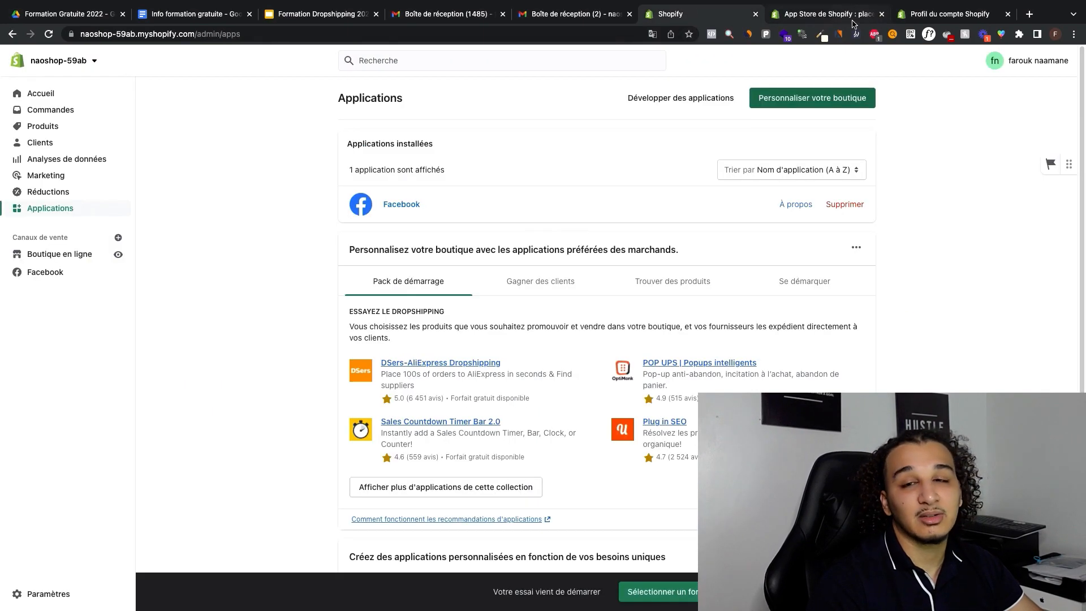
click(881, 14)
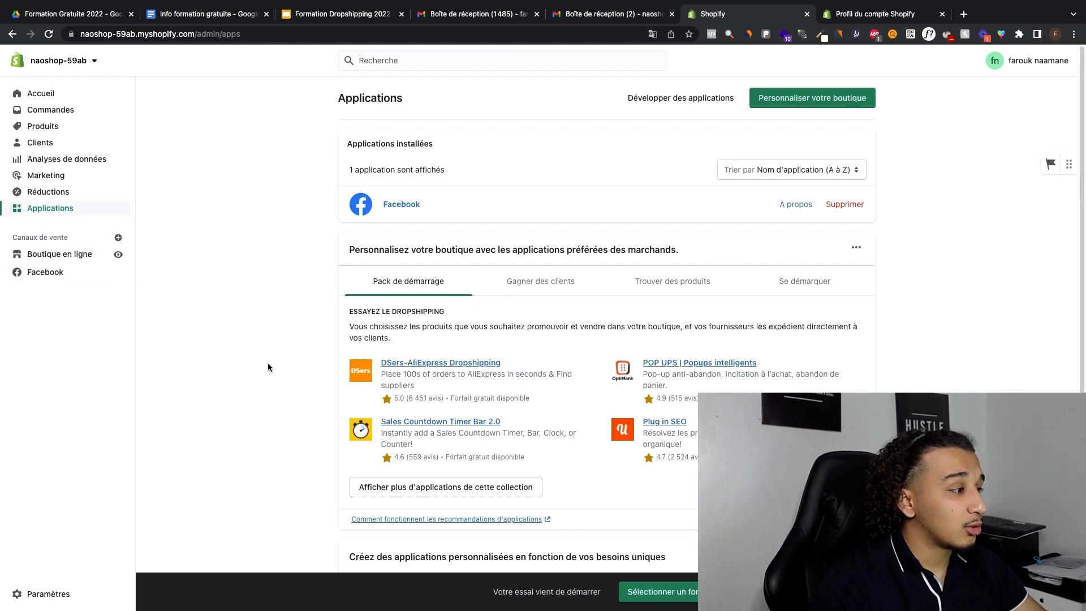
Step: Open the online store's themes page and preview the live storefront's home page from header to footer
click(68, 254)
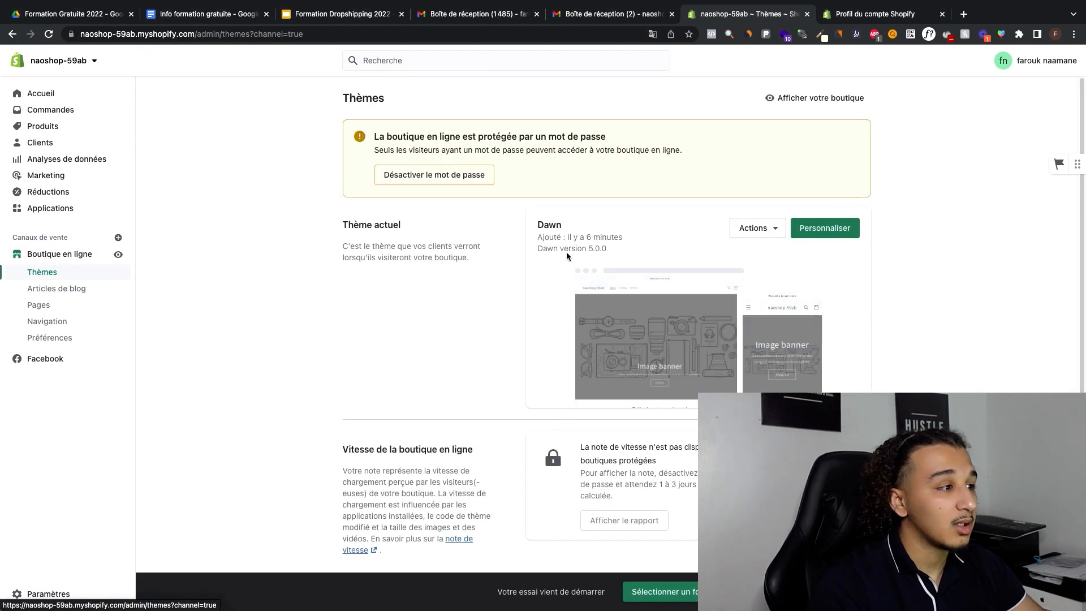
click(831, 105)
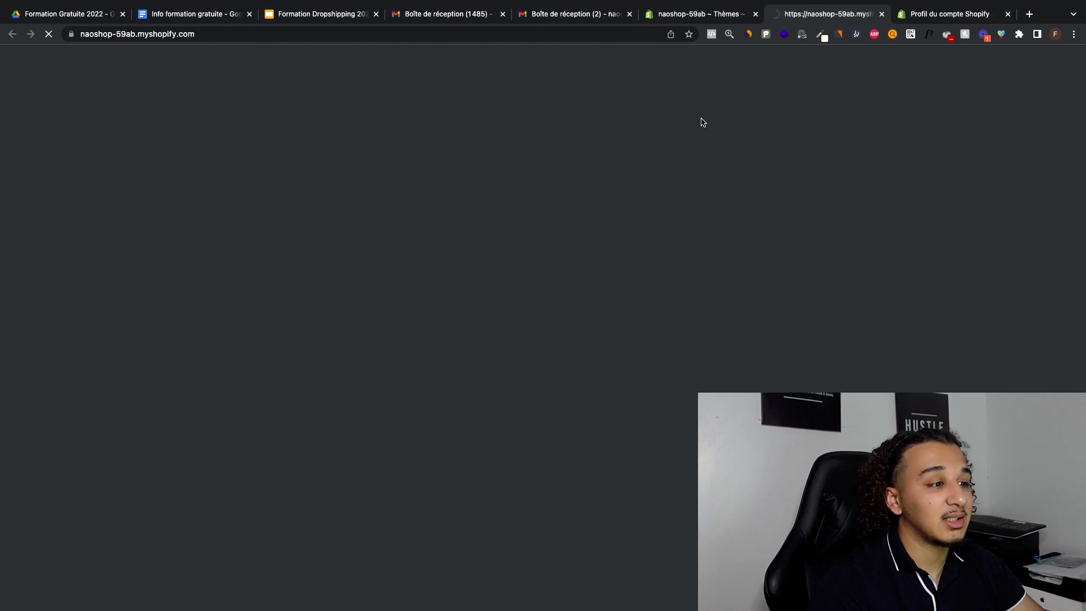
scroll(971, 255, down, 10)
scroll(972, 252, down, 15)
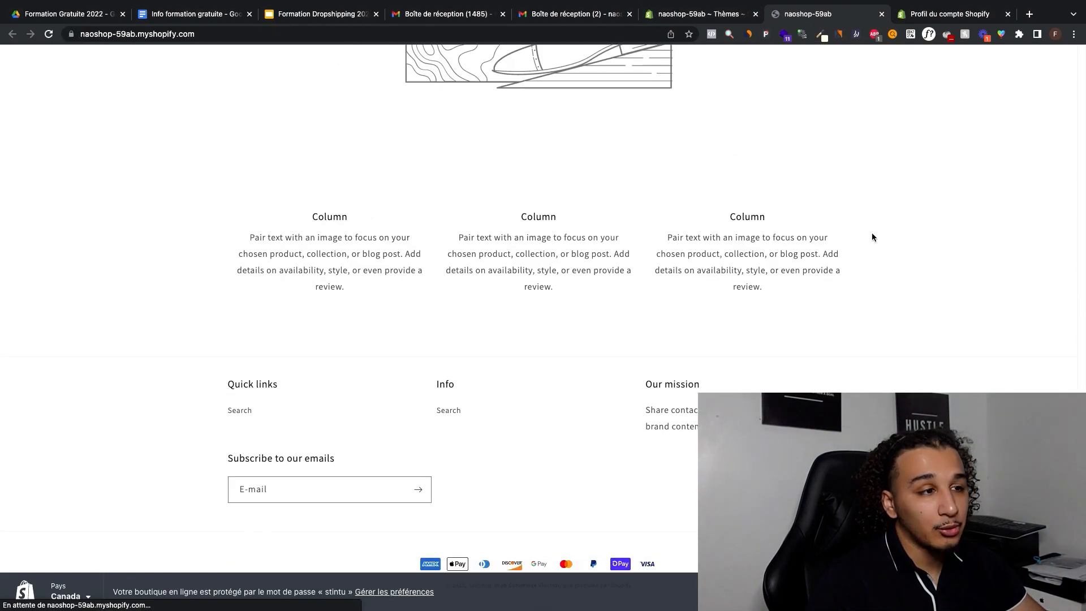
scroll(877, 232, up, 8)
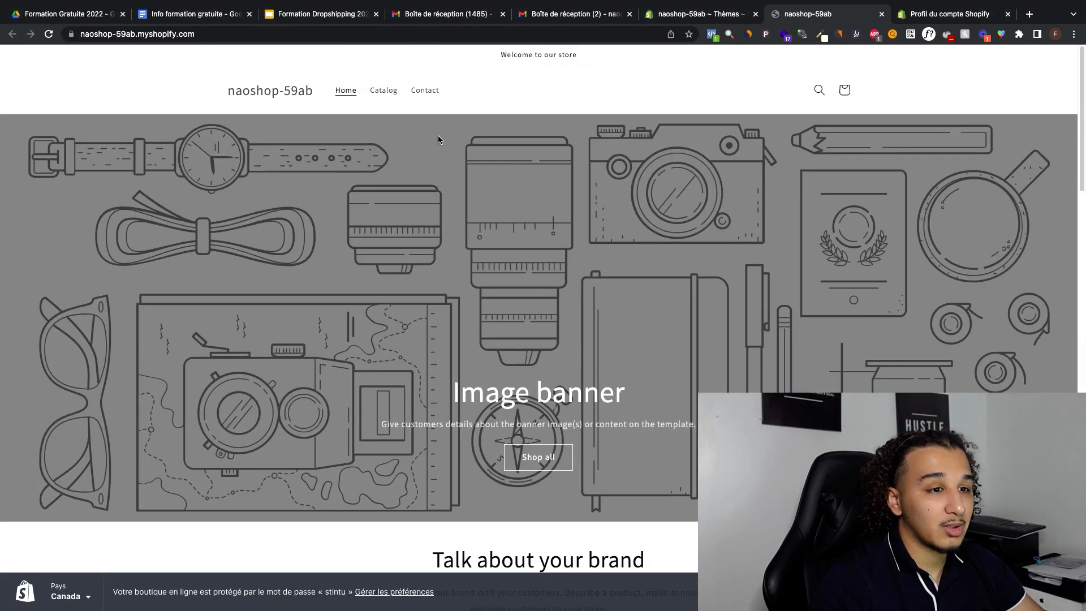
Step: View the storefront's Catalog page, return to its home page and look through the Dawn theme's default sections
click(382, 95)
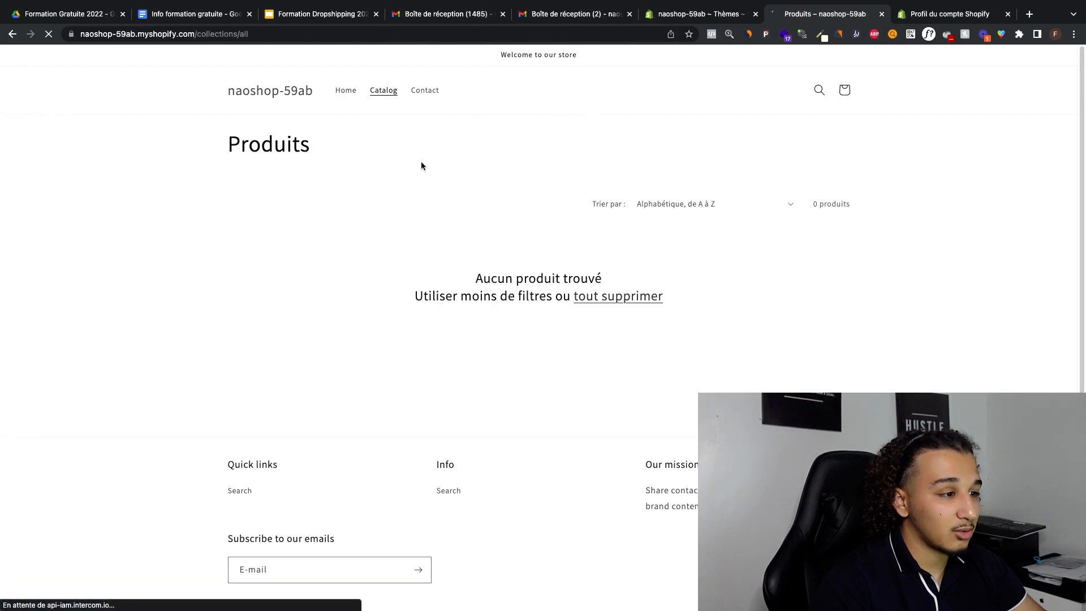
click(304, 94)
scroll(474, 224, down, 8)
scroll(473, 226, up, 2)
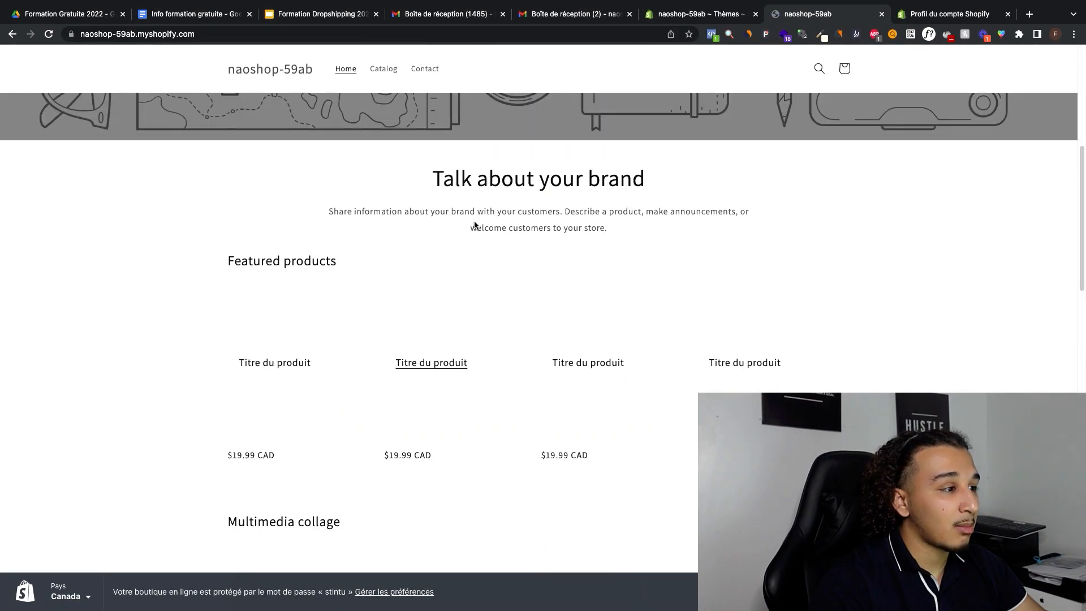
scroll(474, 224, up, 6)
click(694, 15)
click(803, 14)
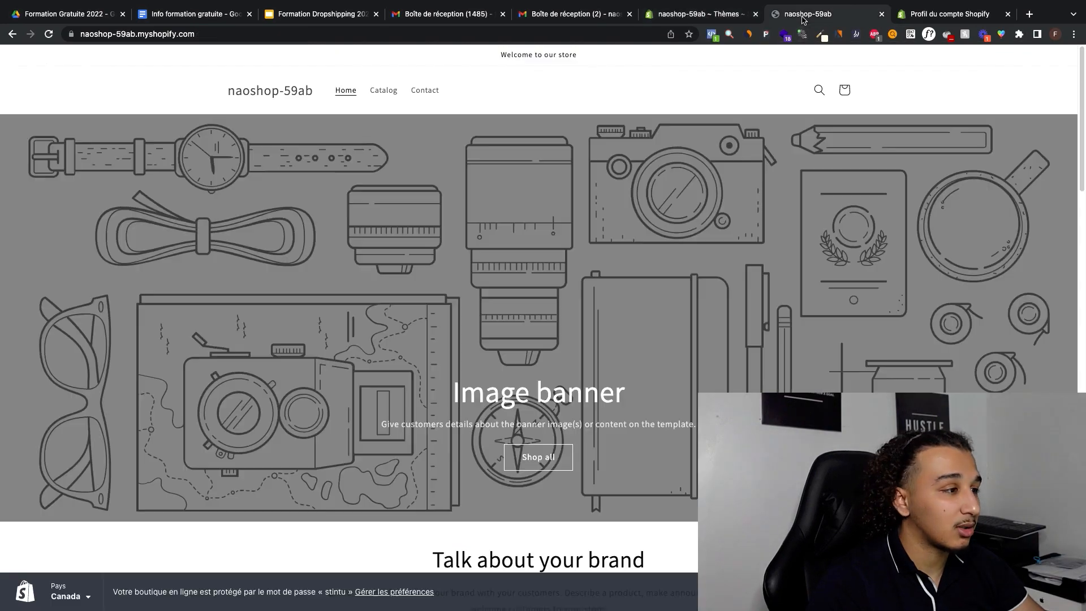
scroll(511, 204, down, 15)
scroll(513, 194, up, 15)
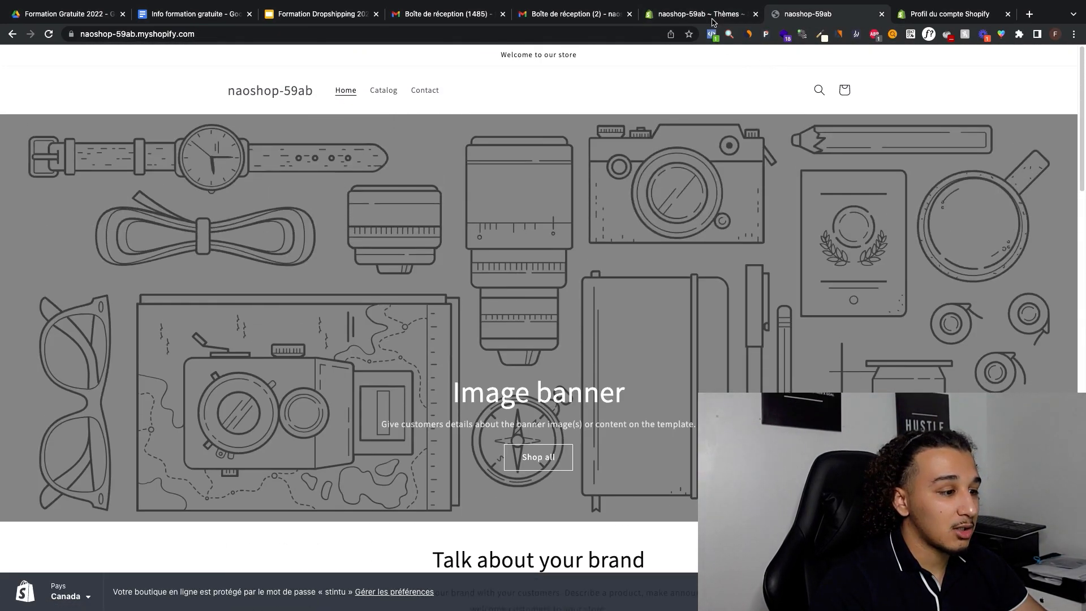
Step: Close the storefront preview and look over the rest of the admin's themes page
click(713, 17)
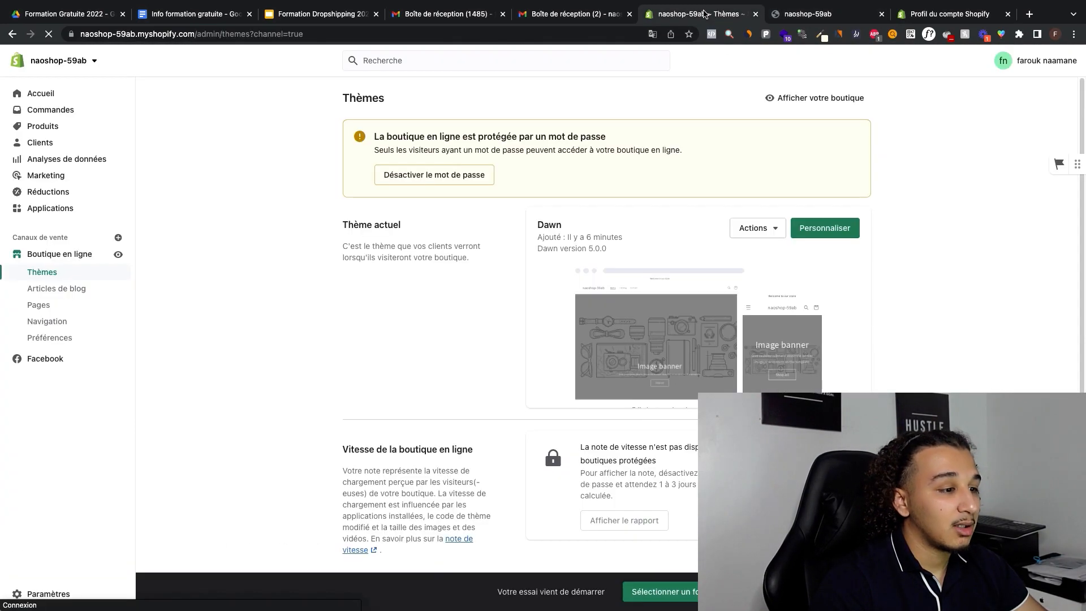
click(881, 13)
scroll(539, 272, down, 4)
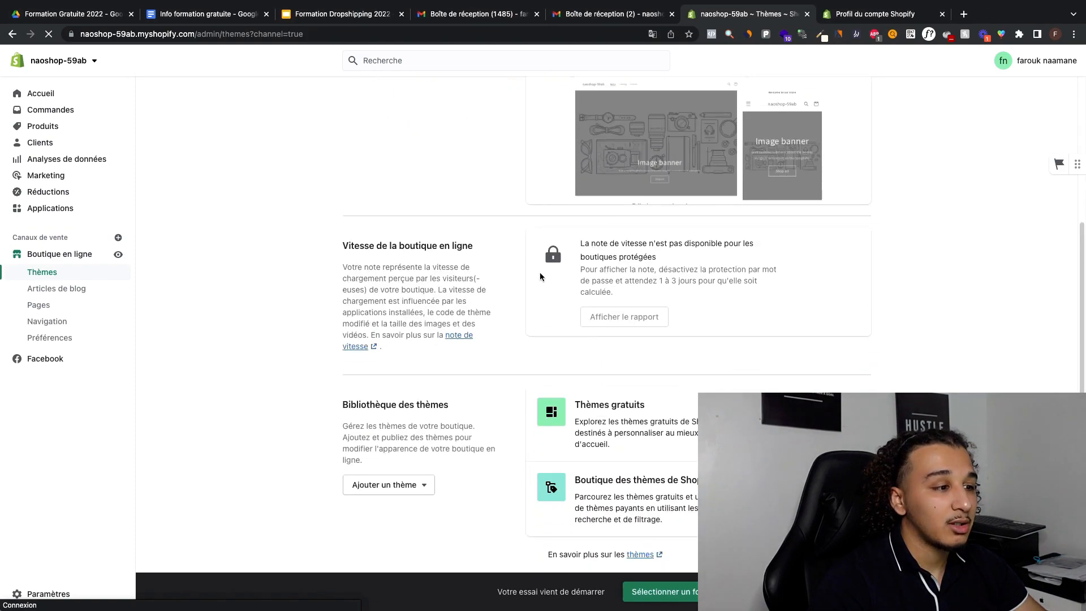
scroll(539, 271, up, 4)
Step: Open the store's shipping and delivery settings and manage the general shipping rates profile
click(48, 593)
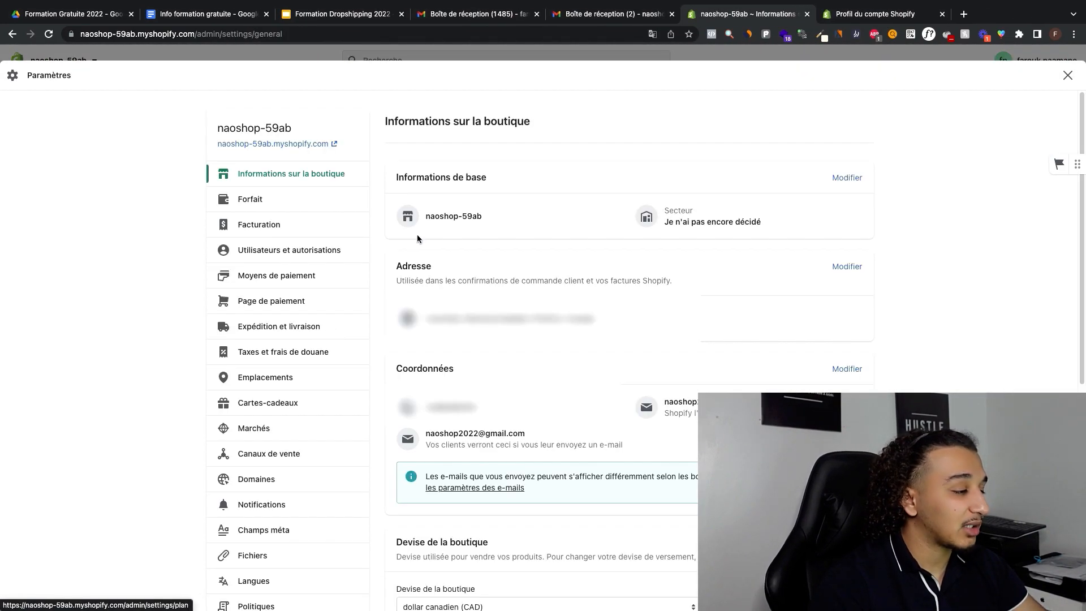
scroll(328, 317, down, 2)
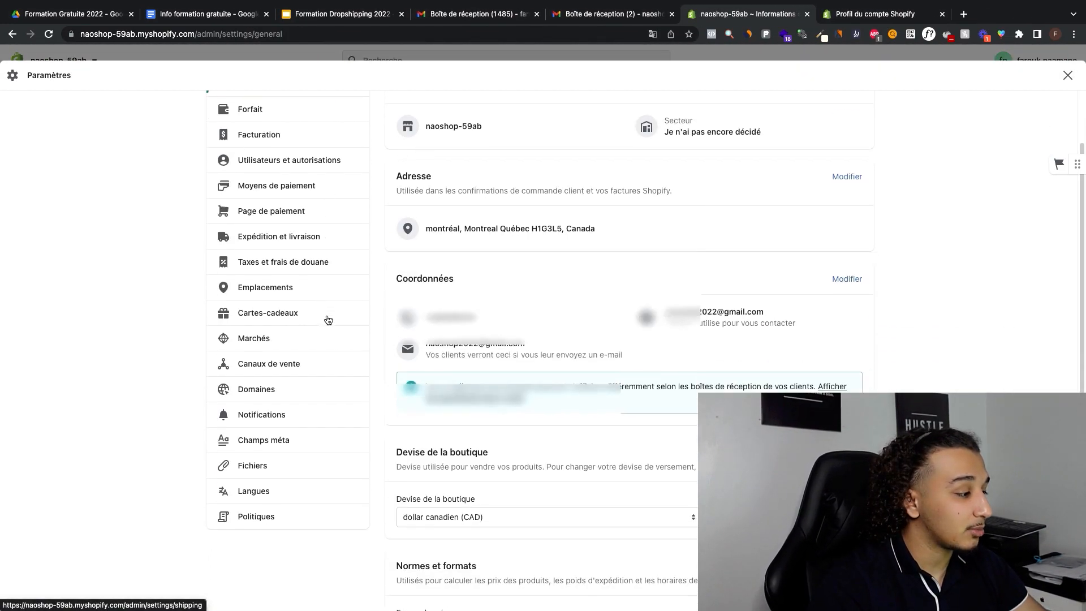
click(278, 236)
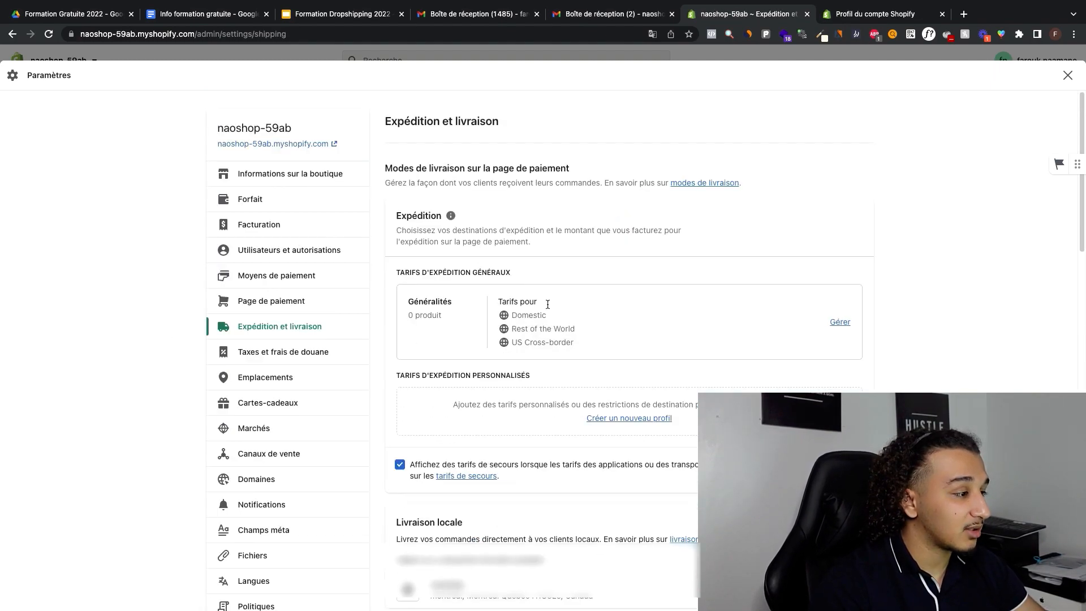
scroll(582, 302, down, 1)
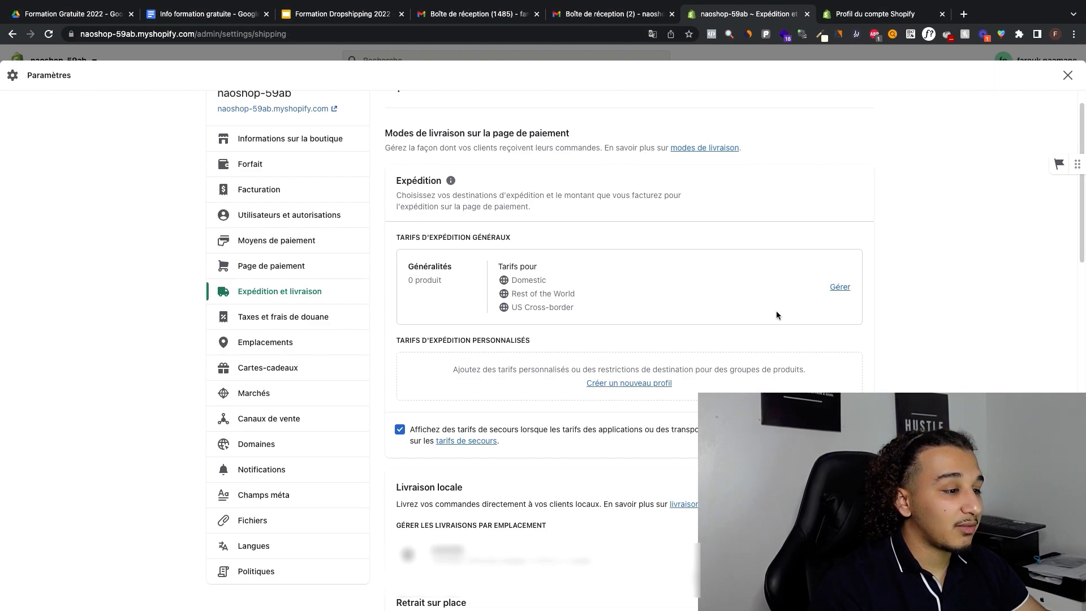
scroll(776, 310, up, 1)
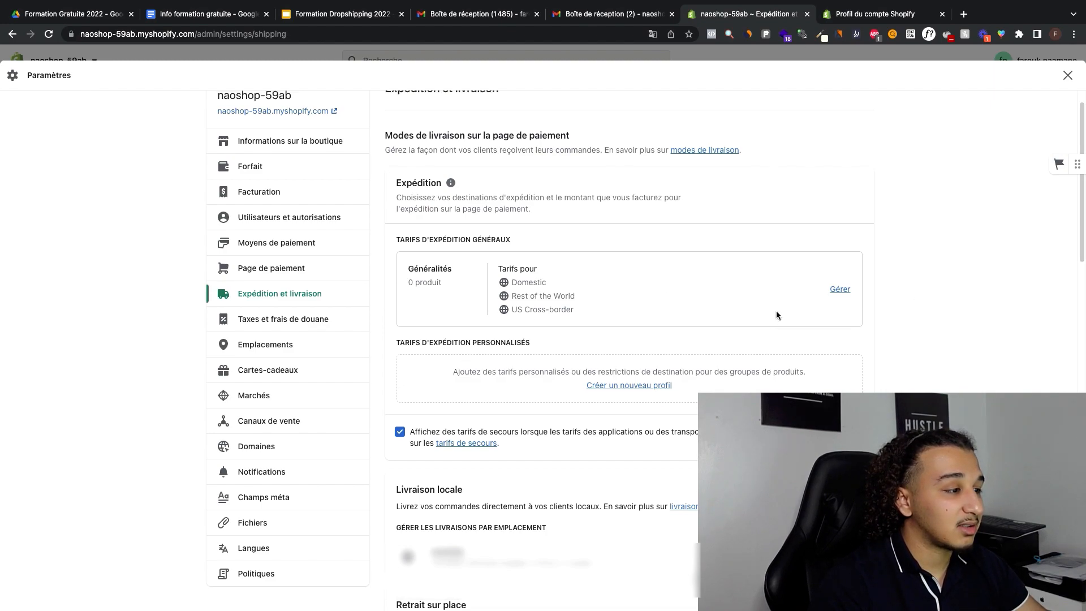
click(840, 290)
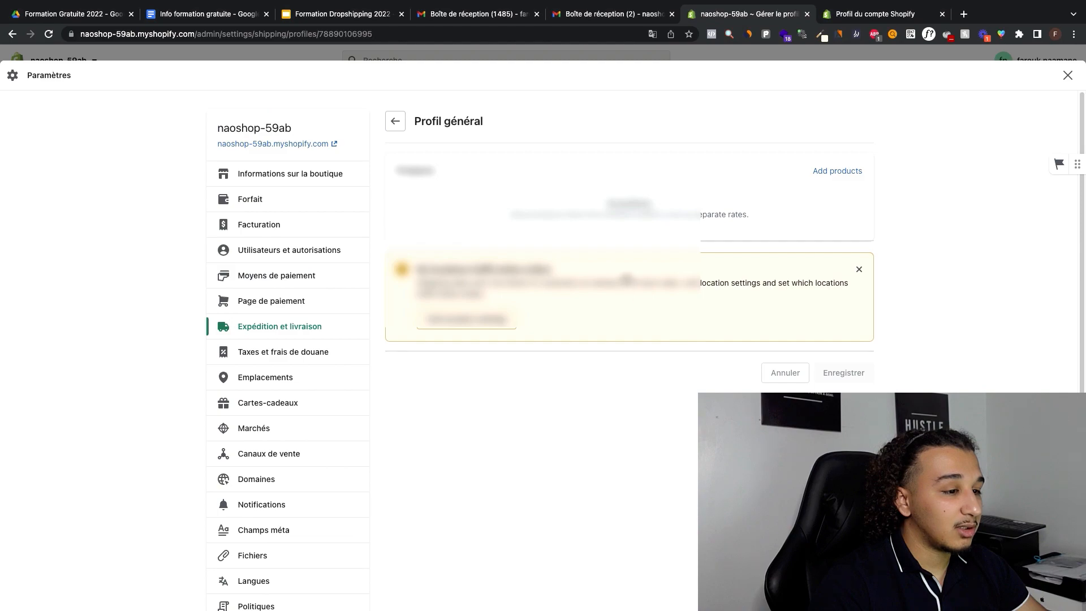
Step: Examine the general profile's Domestic and US Cross-border shipping zones, including their rate conditions, delivery speeds and prices
scroll(568, 334, down, 4)
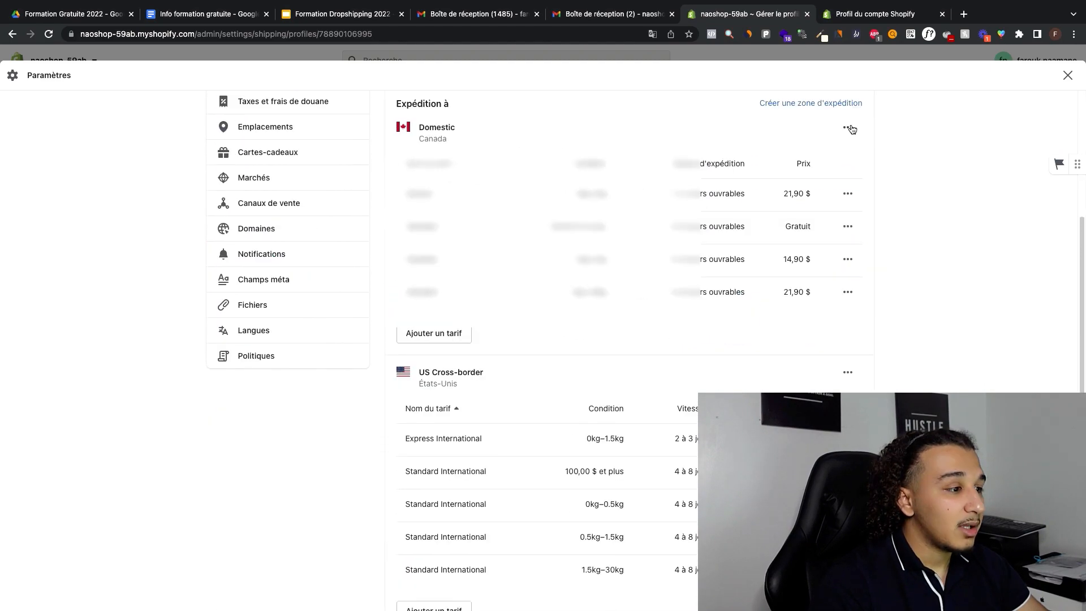
click(847, 127)
click(483, 134)
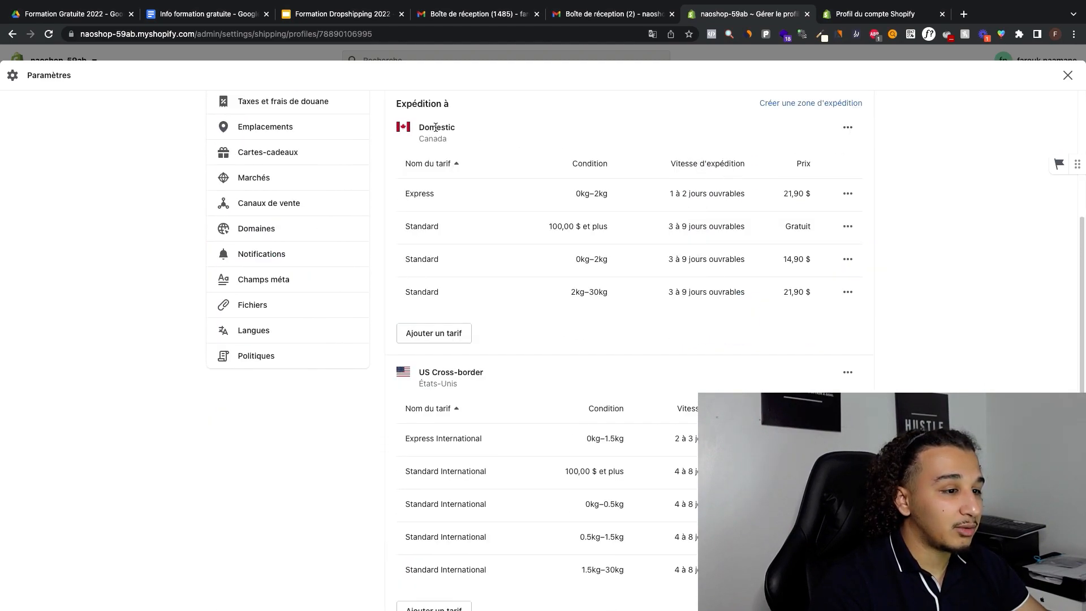
scroll(695, 325, down, 4)
scroll(662, 317, up, 6)
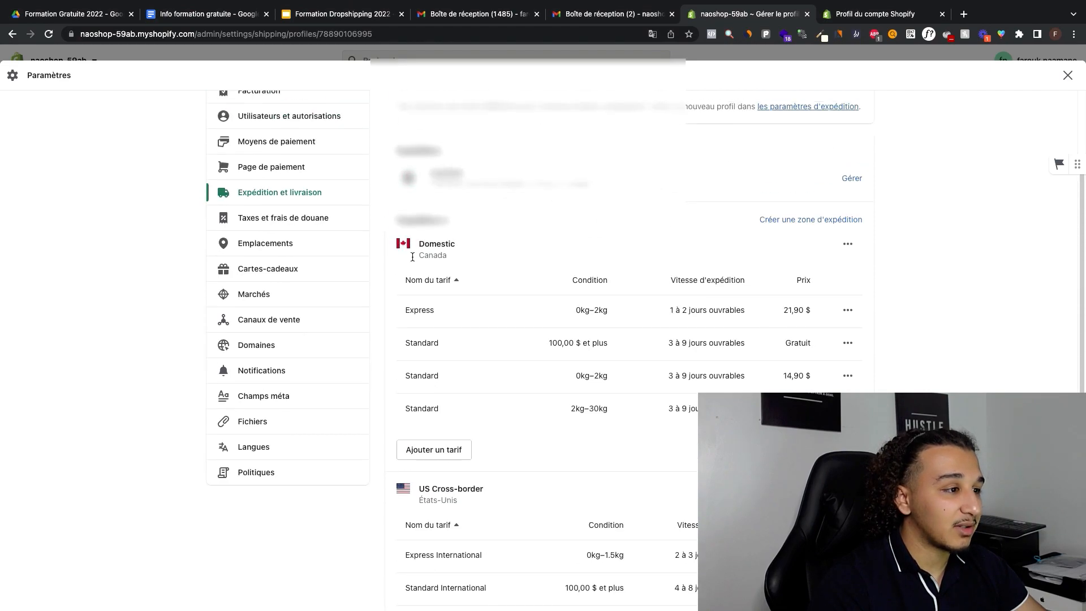
scroll(484, 252, down, 2)
drag(419, 383, 478, 382)
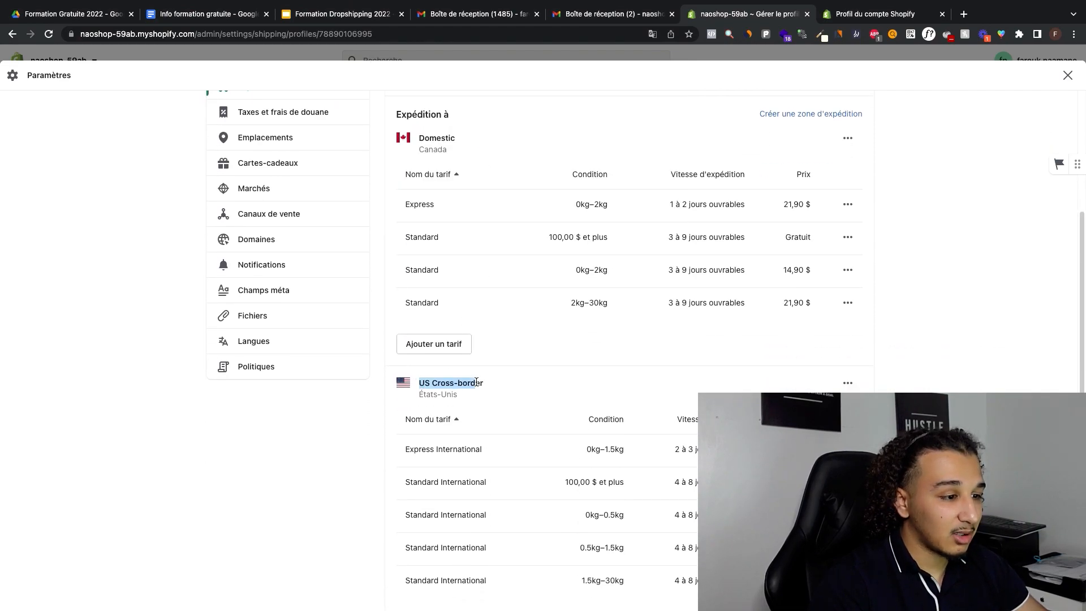
scroll(490, 361, up, 4)
scroll(719, 323, down, 2)
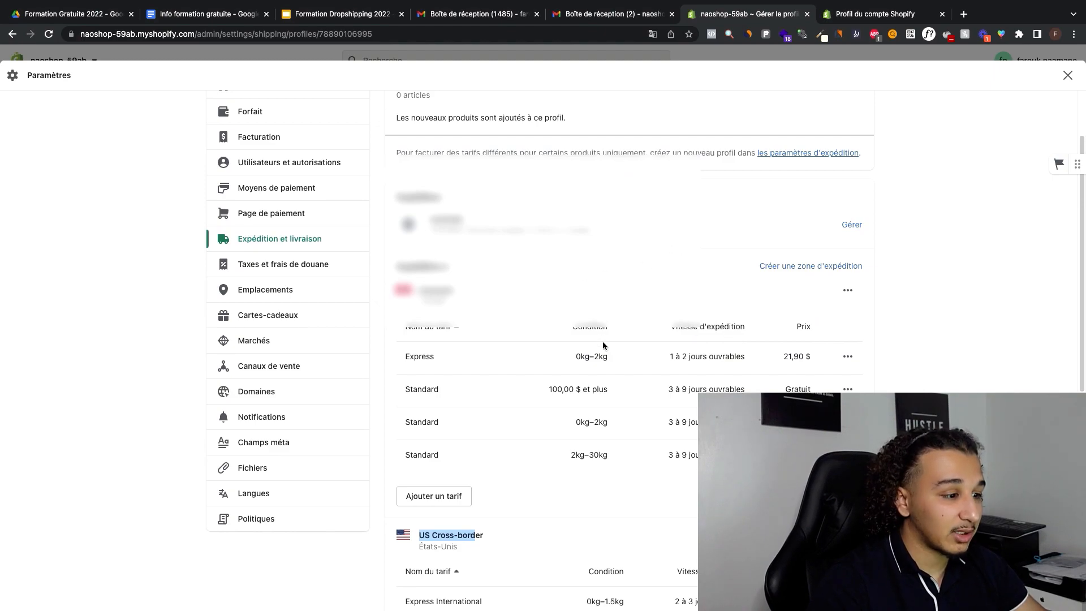
click(467, 280)
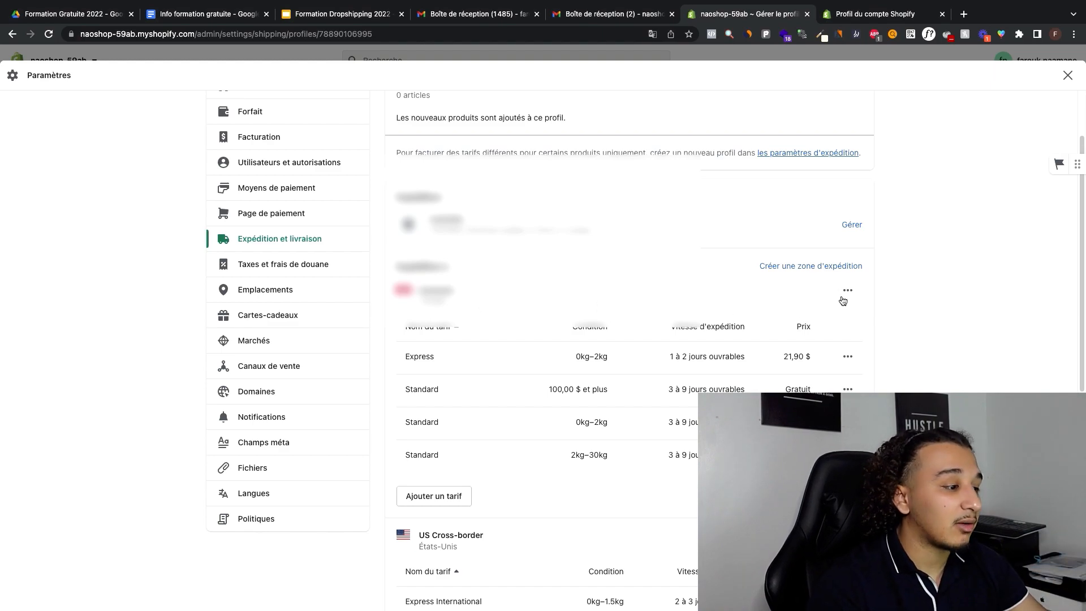
Step: Delete the Domestic, US Cross-border and Rest of the World shipping zones from the general profile
click(847, 291)
click(814, 344)
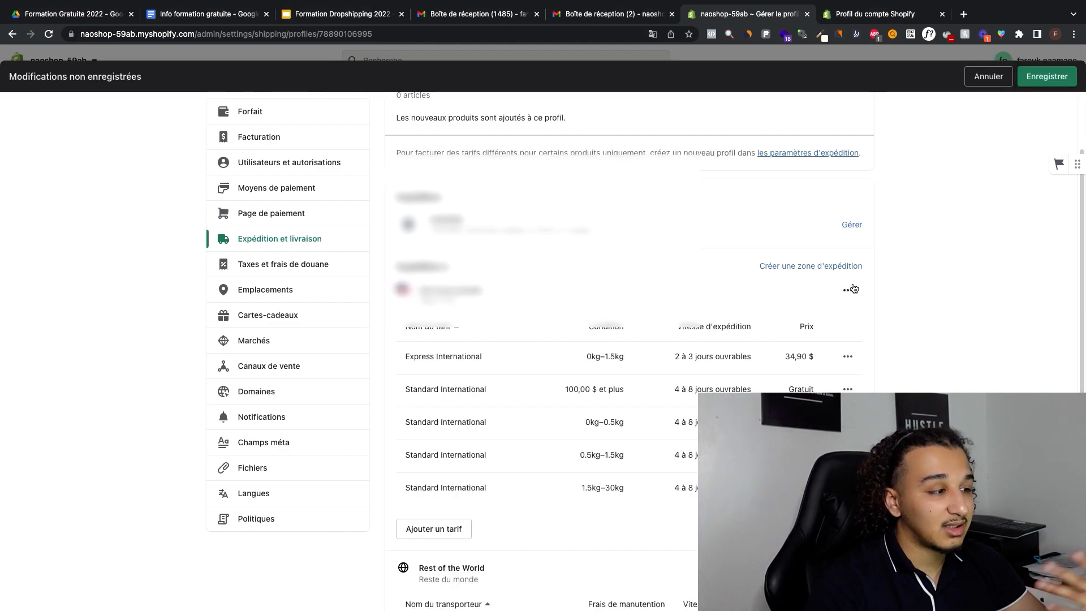
click(847, 291)
click(808, 343)
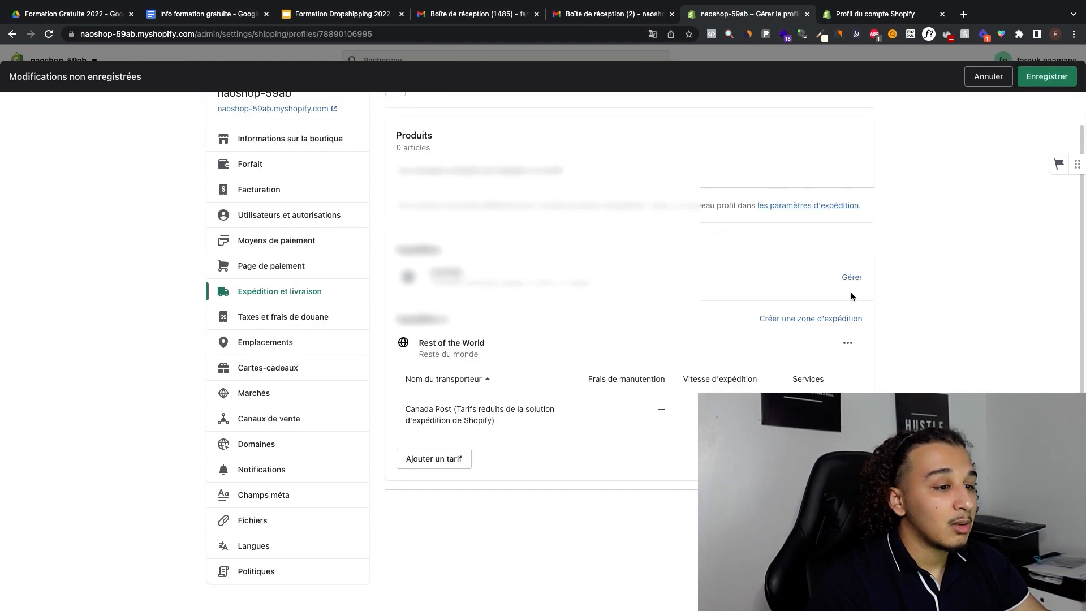
click(847, 343)
click(832, 389)
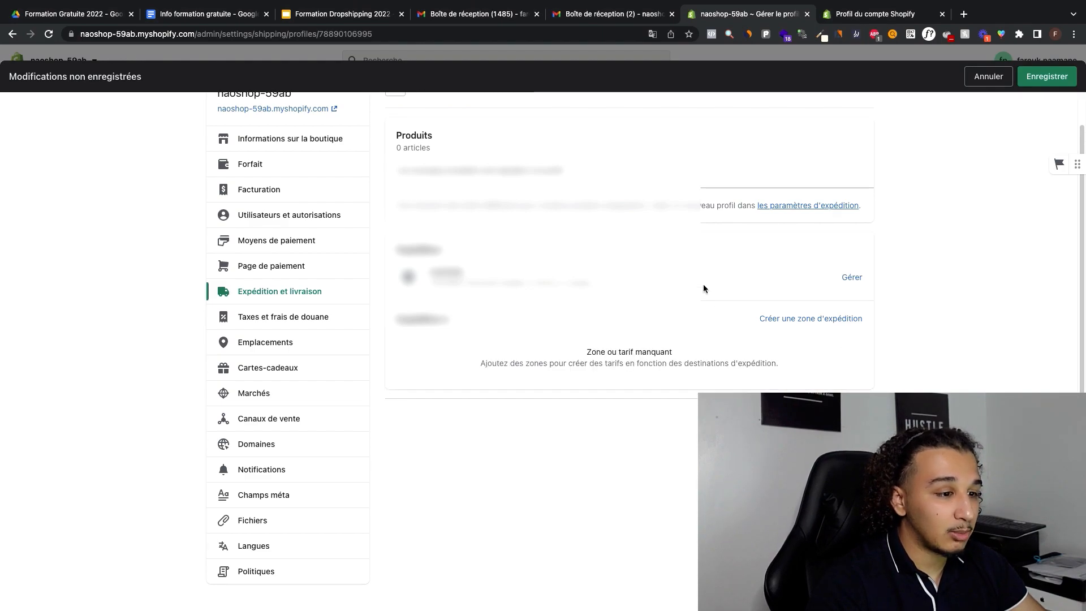
Step: Start a new shipping zone and include all countries of Asia, Africa and Europe in it
click(835, 318)
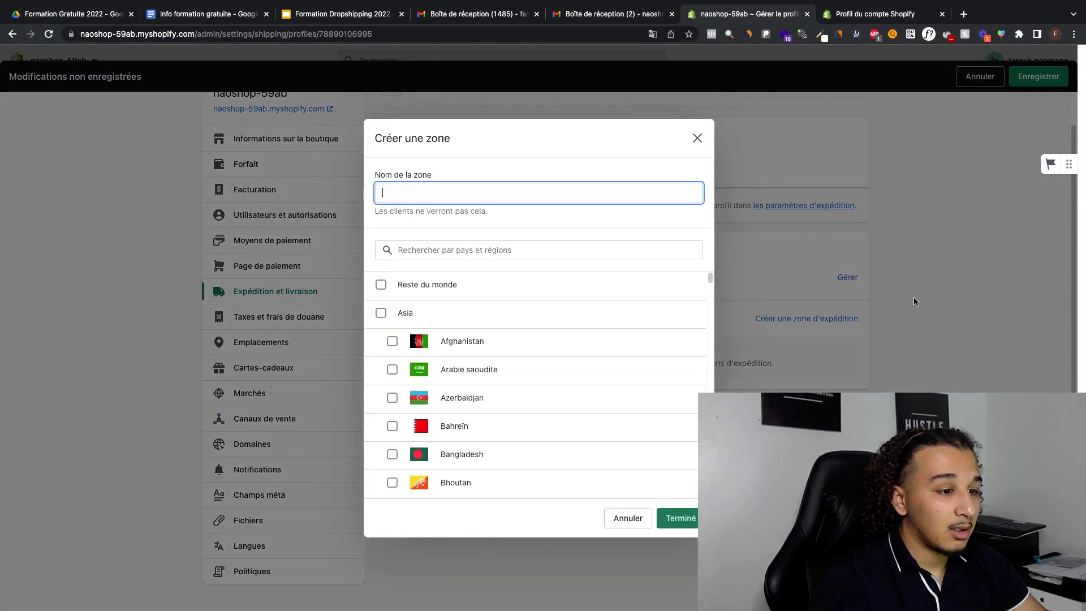
click(381, 284)
click(455, 315)
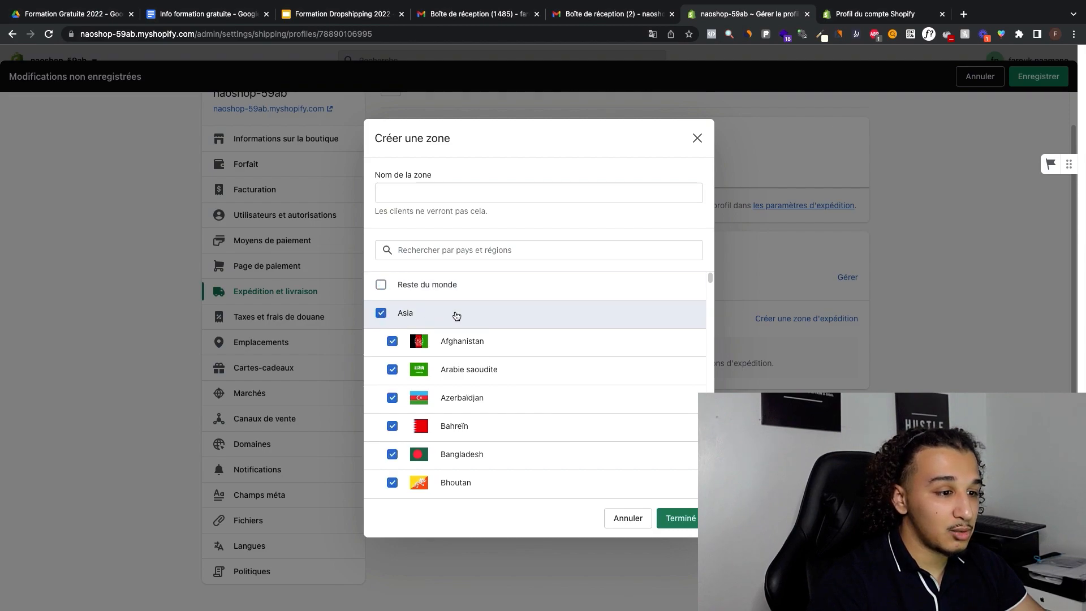
scroll(456, 315, down, 20)
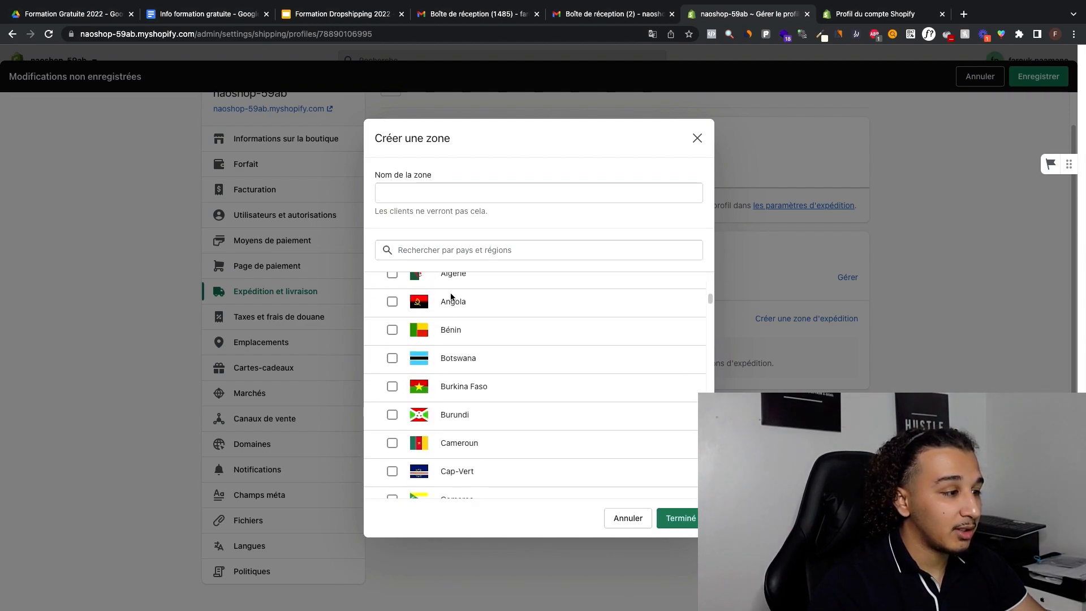
scroll(450, 296, up, 3)
click(381, 337)
scroll(443, 301, down, 15)
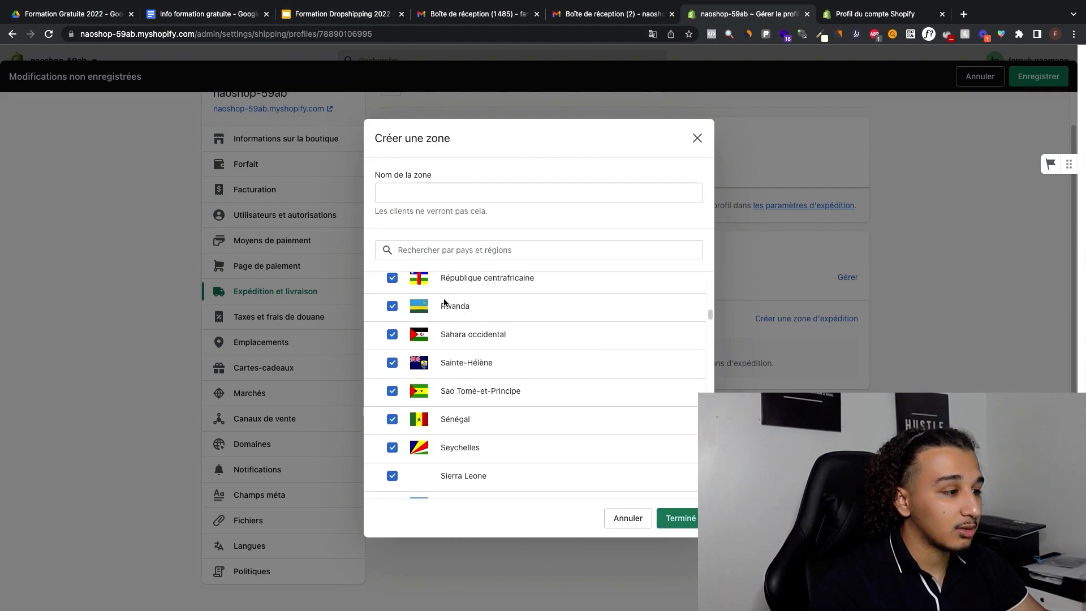
scroll(443, 300, down, 10)
scroll(444, 299, up, 3)
click(381, 370)
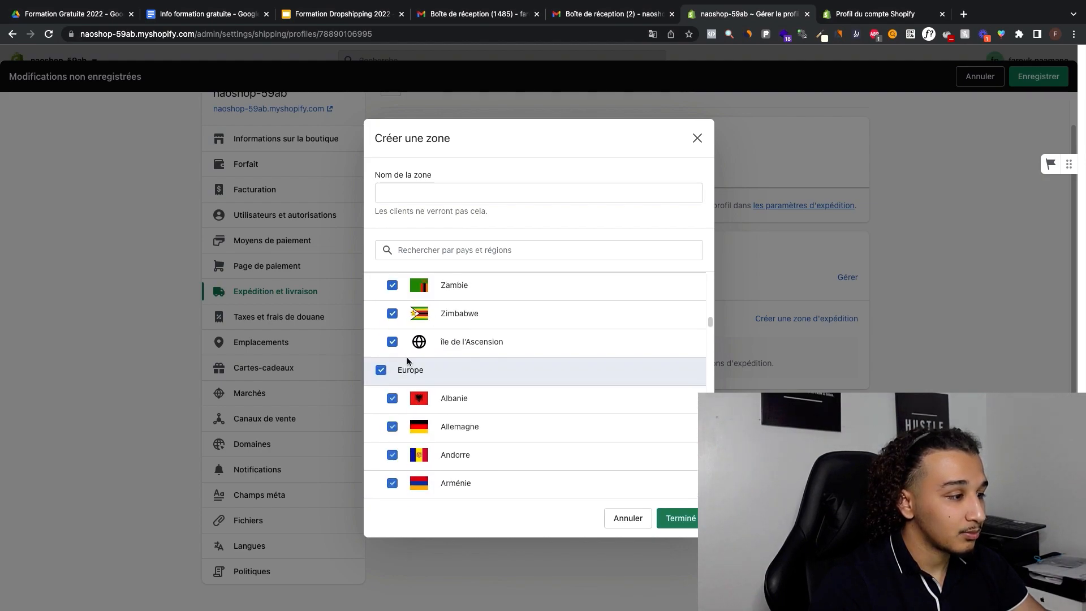
Step: Add all countries of Central America and the Caribbean, South America and Oceania to the new shipping zone
scroll(407, 360, down, 20)
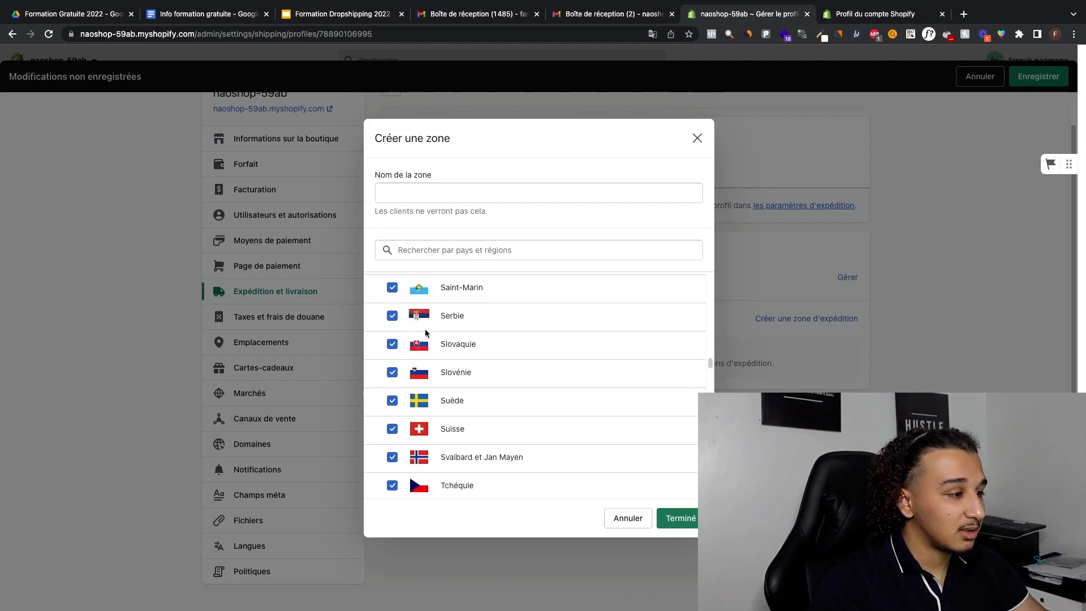
scroll(425, 333, down, 6)
click(381, 330)
scroll(410, 333, down, 10)
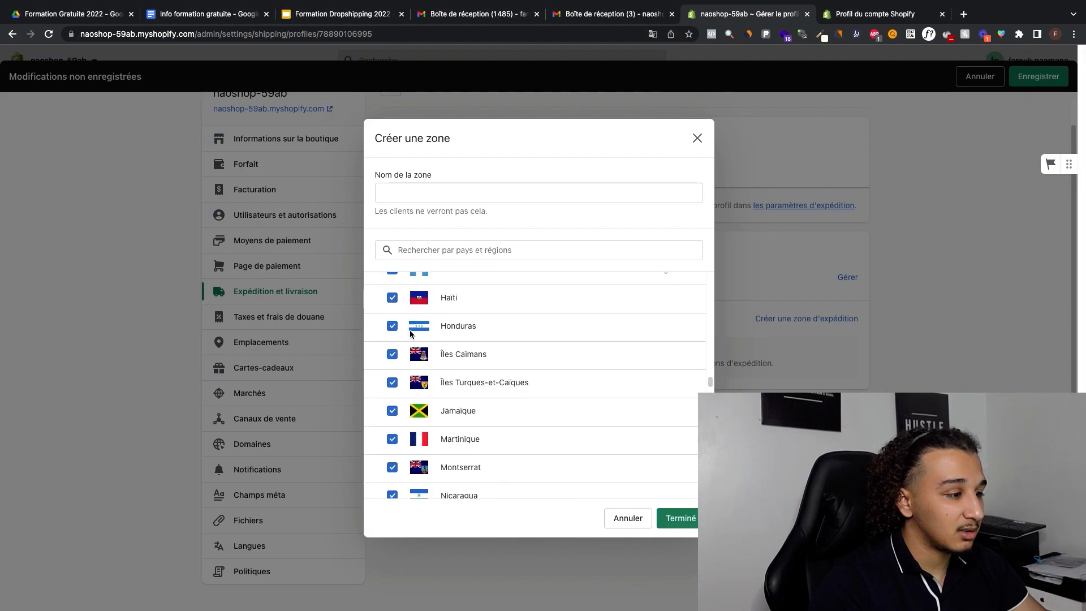
scroll(410, 333, down, 10)
scroll(392, 301, up, 1)
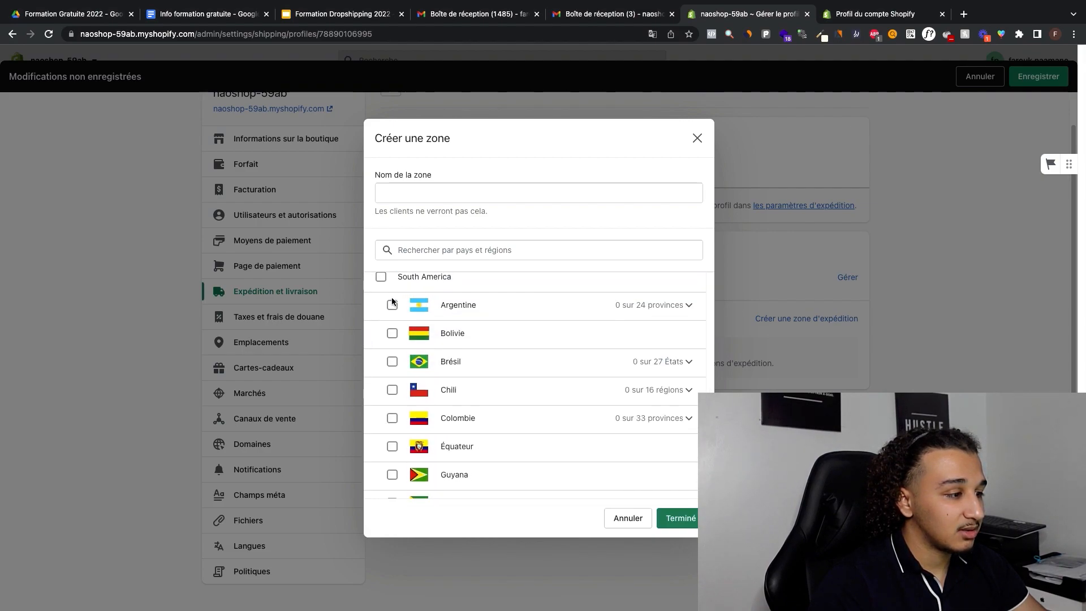
click(380, 276)
scroll(390, 316, up, 2)
scroll(390, 367, down, 8)
scroll(388, 412, up, 2)
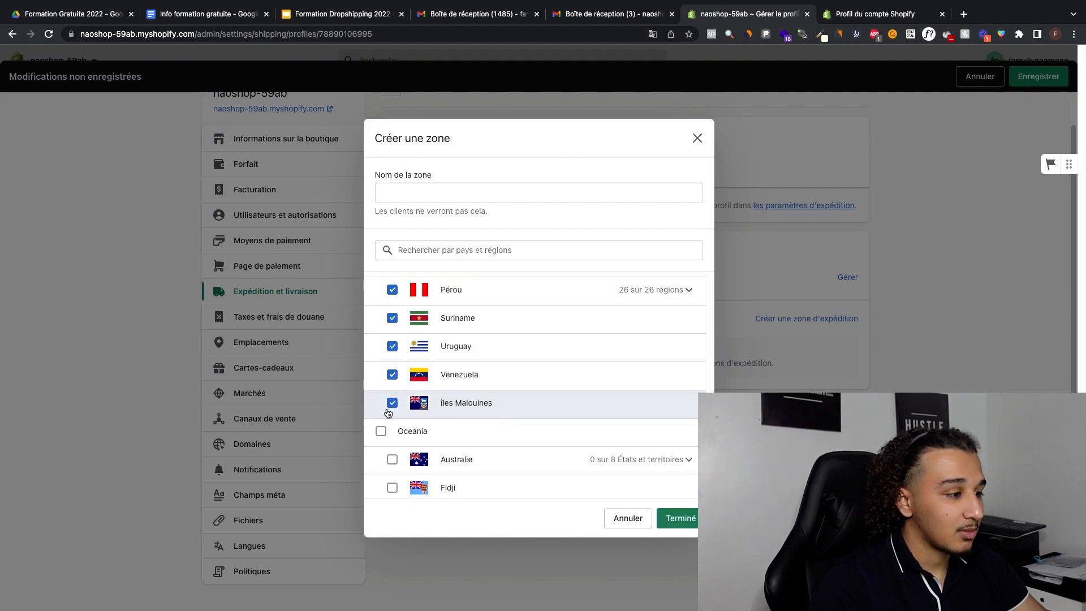
click(381, 431)
Step: Add the North America and Other groups to the zone, name it Worldwide and finish creating it
scroll(407, 390, down, 12)
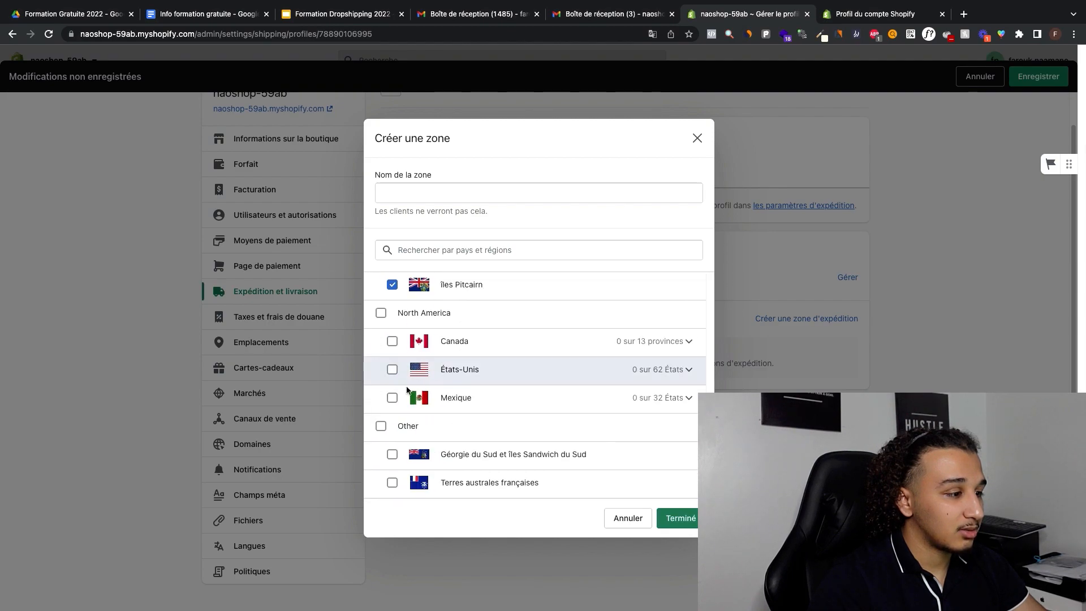
click(380, 312)
click(380, 426)
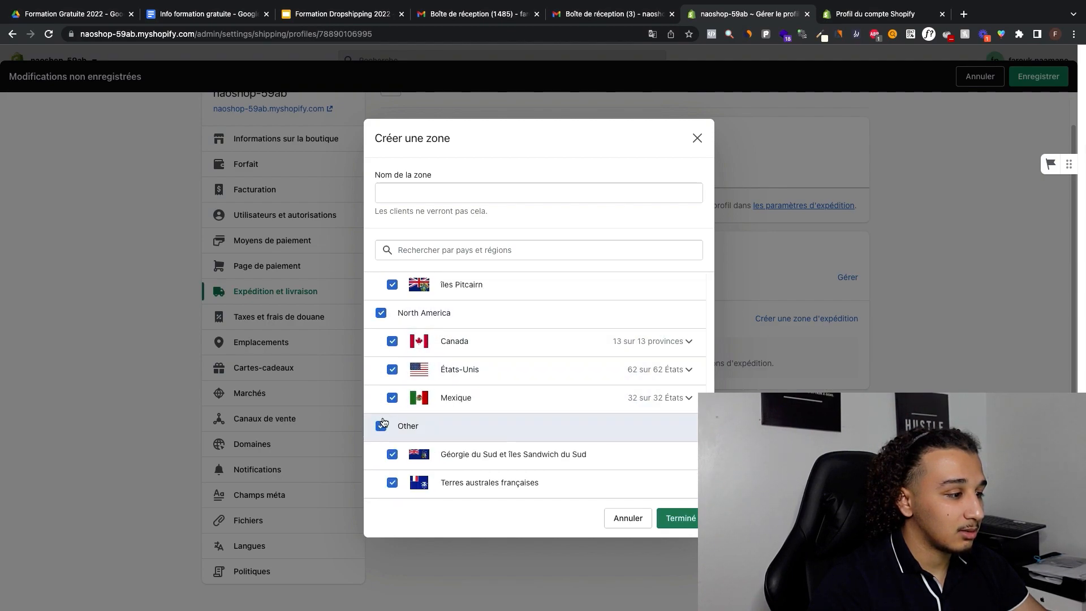
click(470, 190)
text(Worldwide)
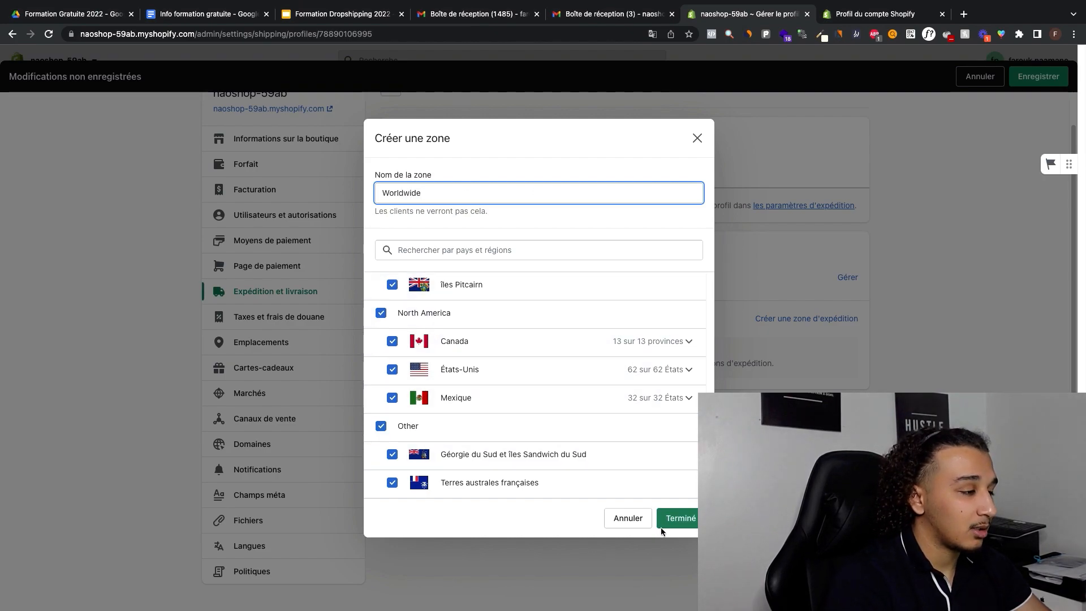
click(677, 519)
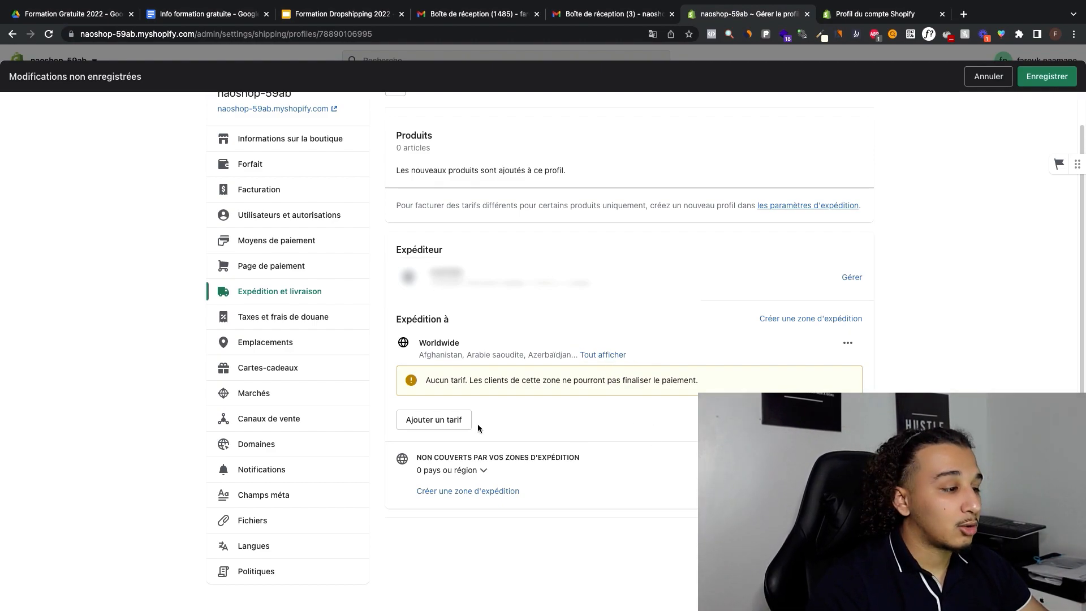
Step: Add a custom rate named "Livraison gratuite" with a price of 0,00 to the Worldwide zone
click(445, 422)
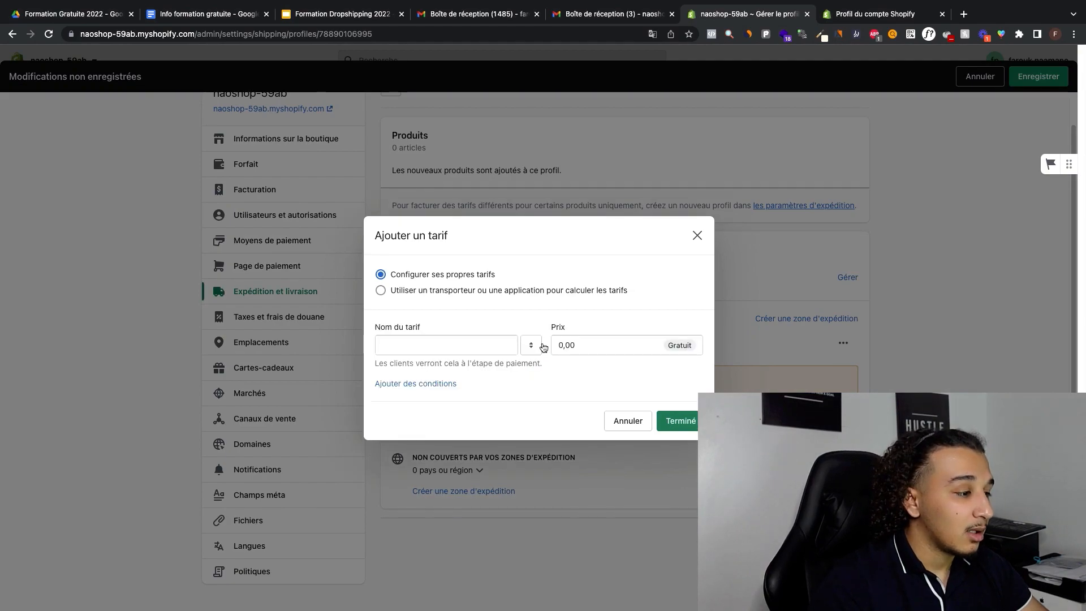
click(469, 351)
text(Livraison gratuite)
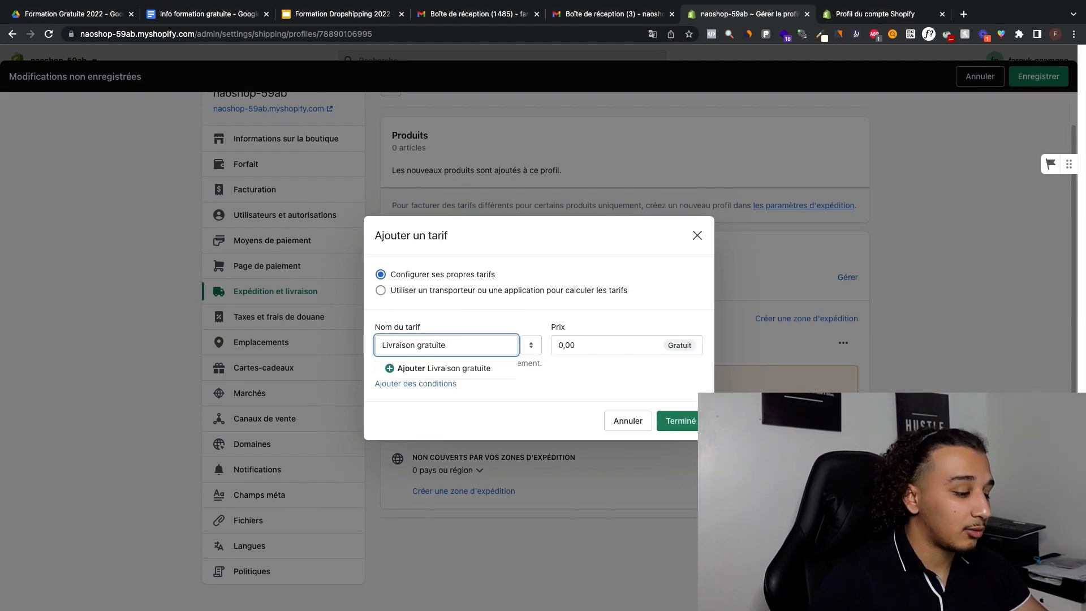
click(690, 426)
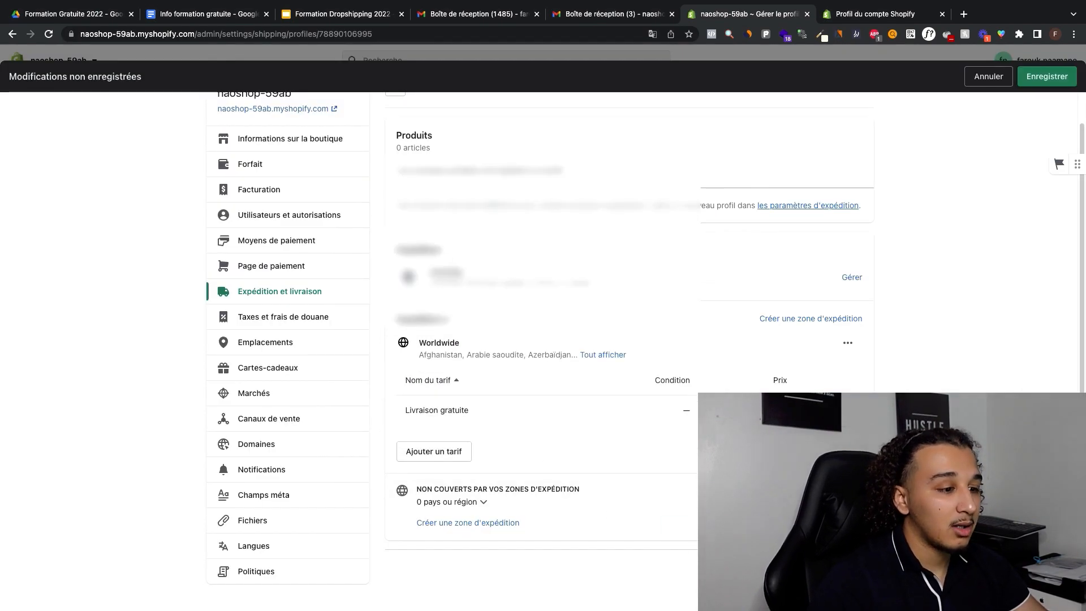
click(829, 437)
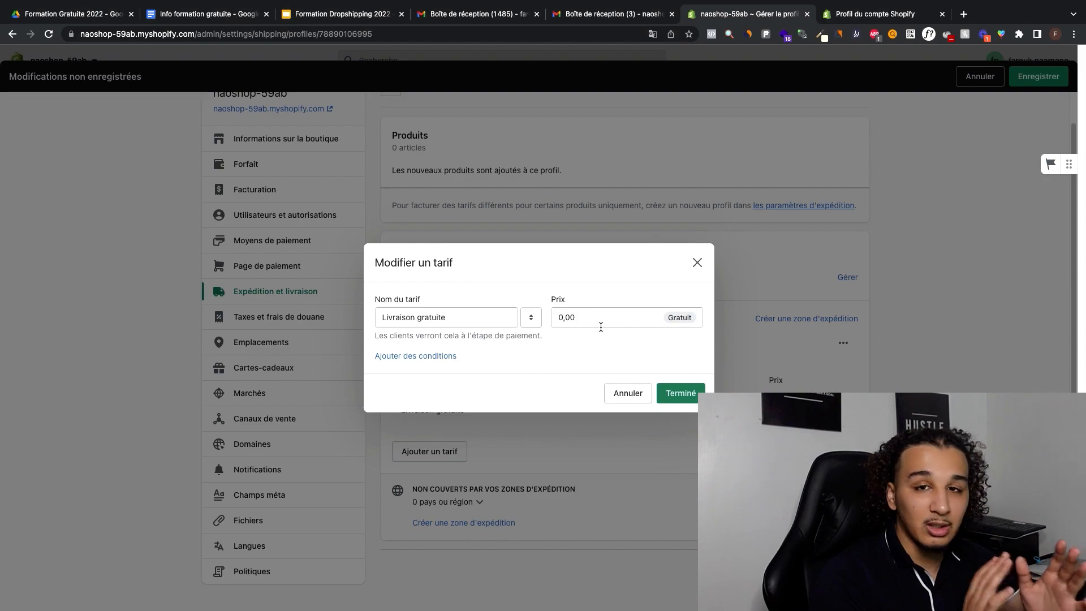
triple_click(463, 315)
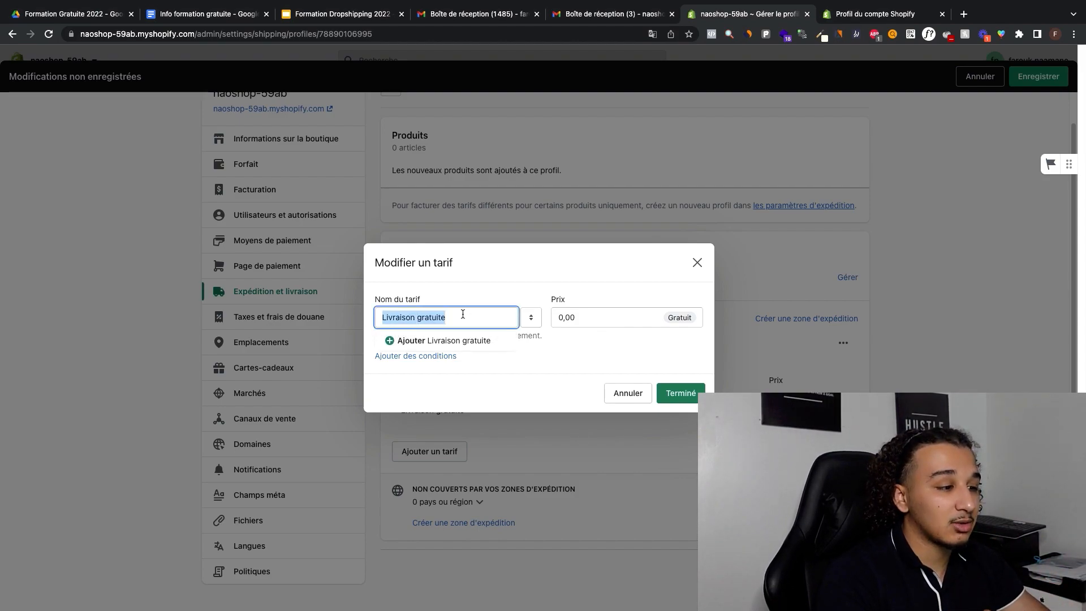
text(Livrai)
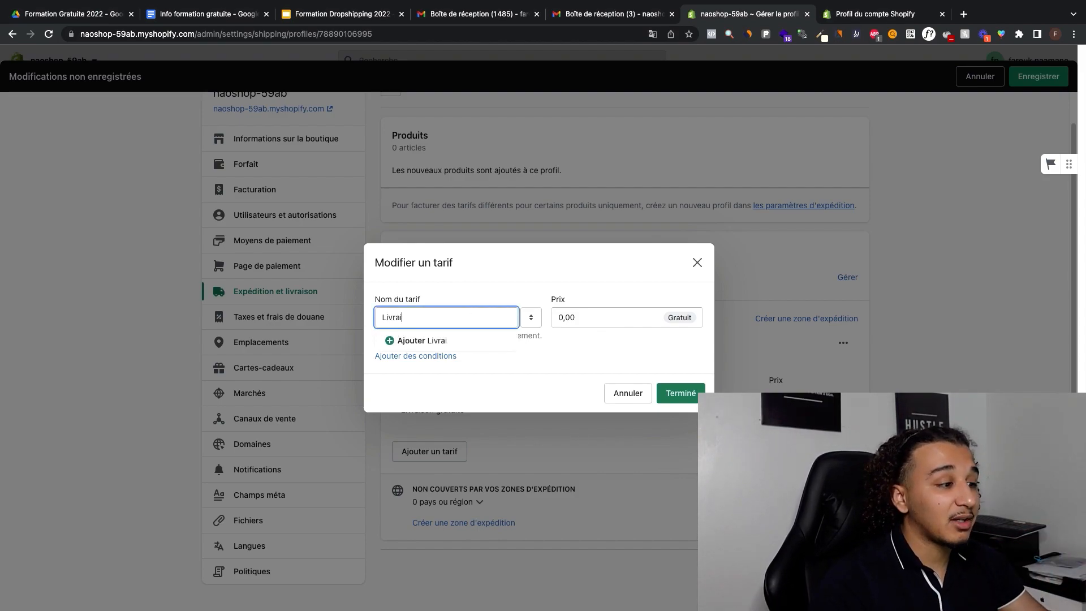
text(son )
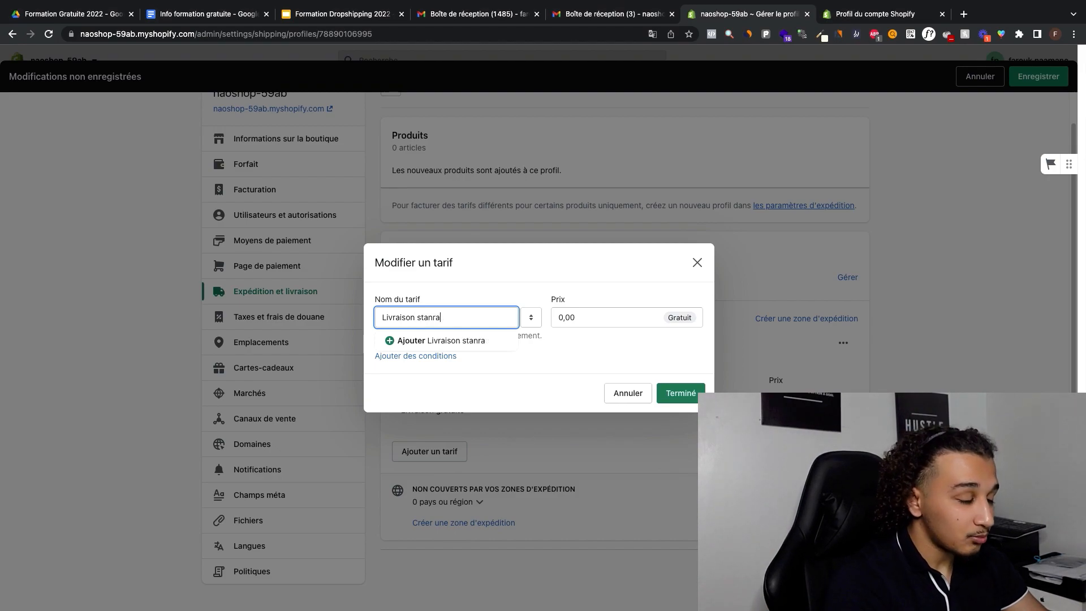
text(standard)
key(Tab)
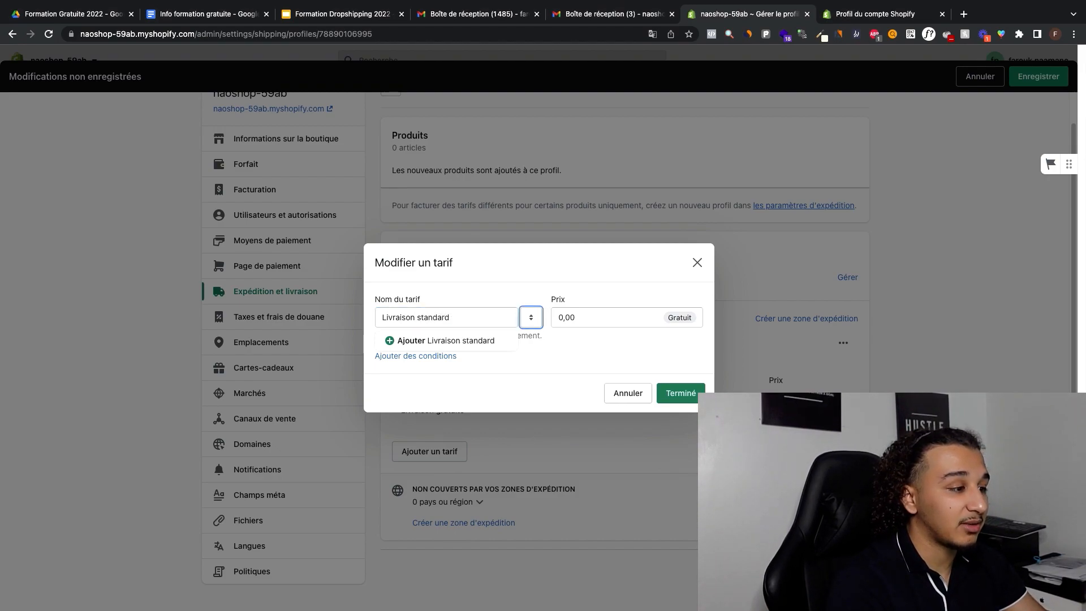
key(Tab)
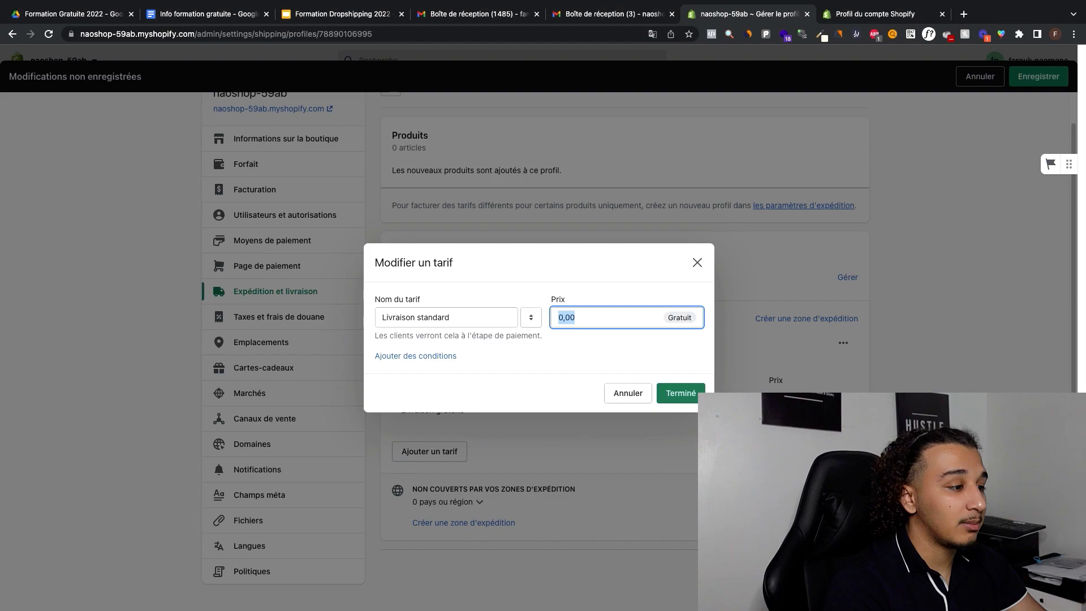
text(4,99)
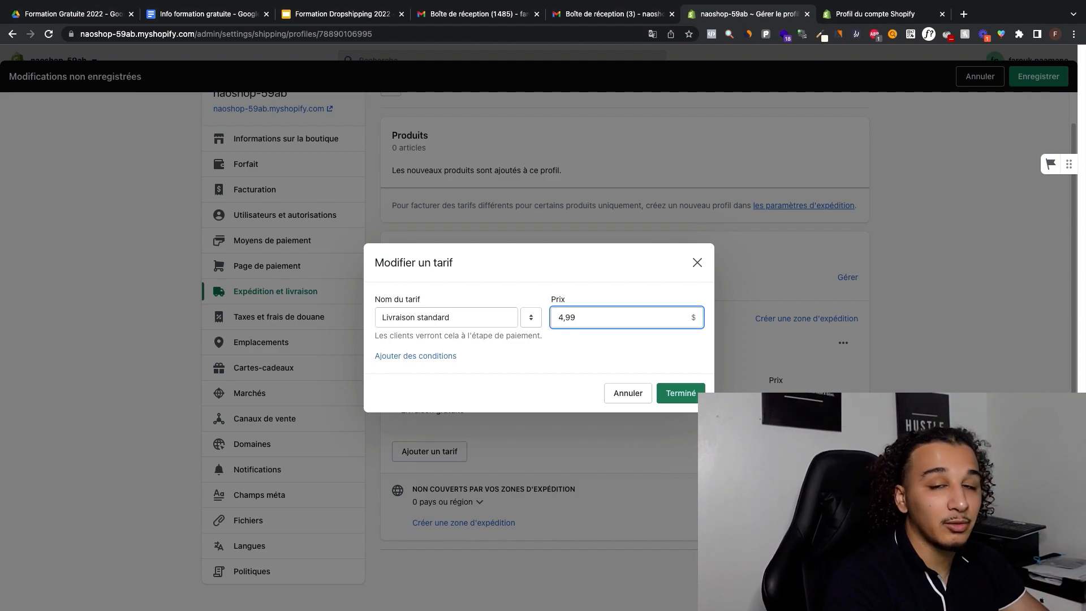
key(BackSpace)
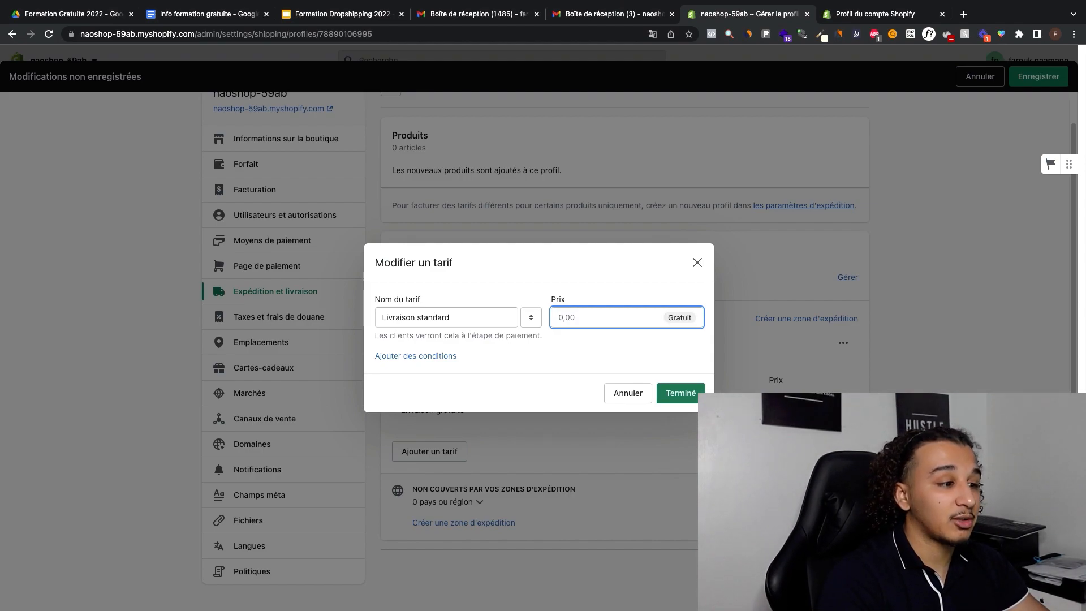
text(2.)
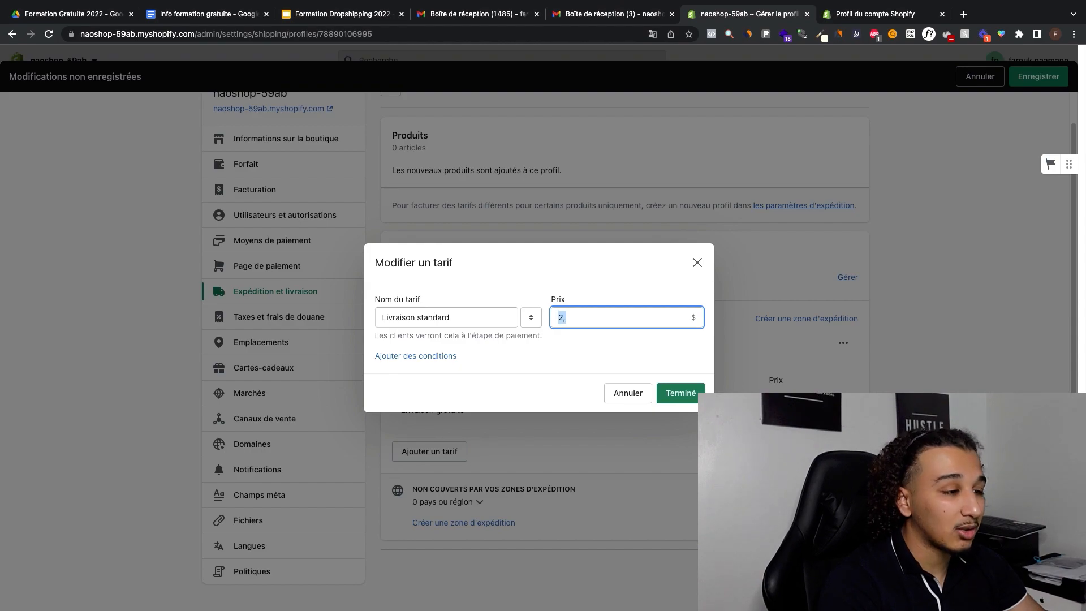
key(BackSpace)
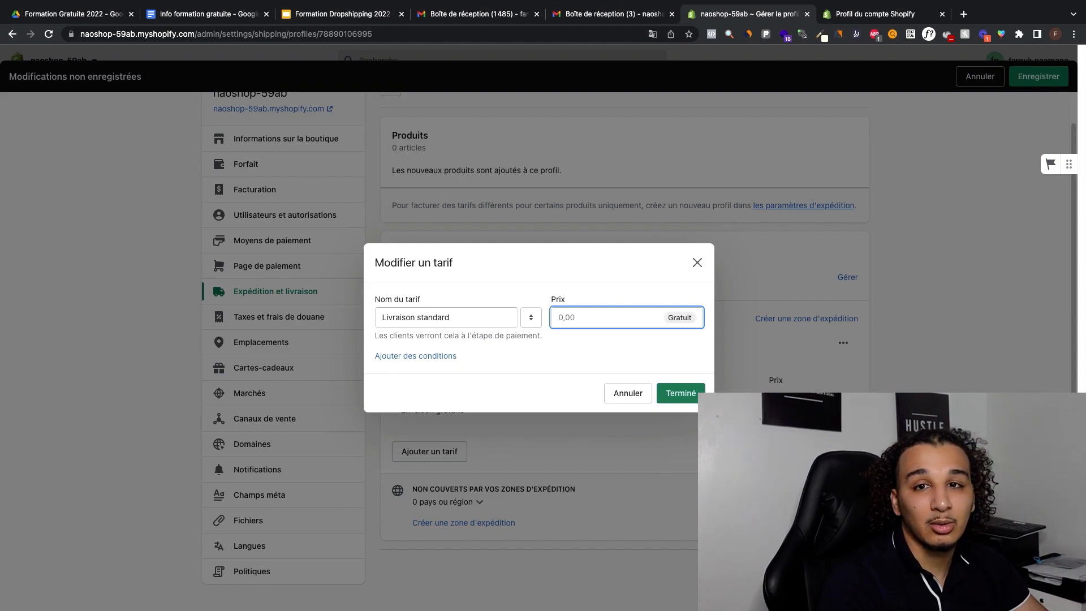
click(628, 394)
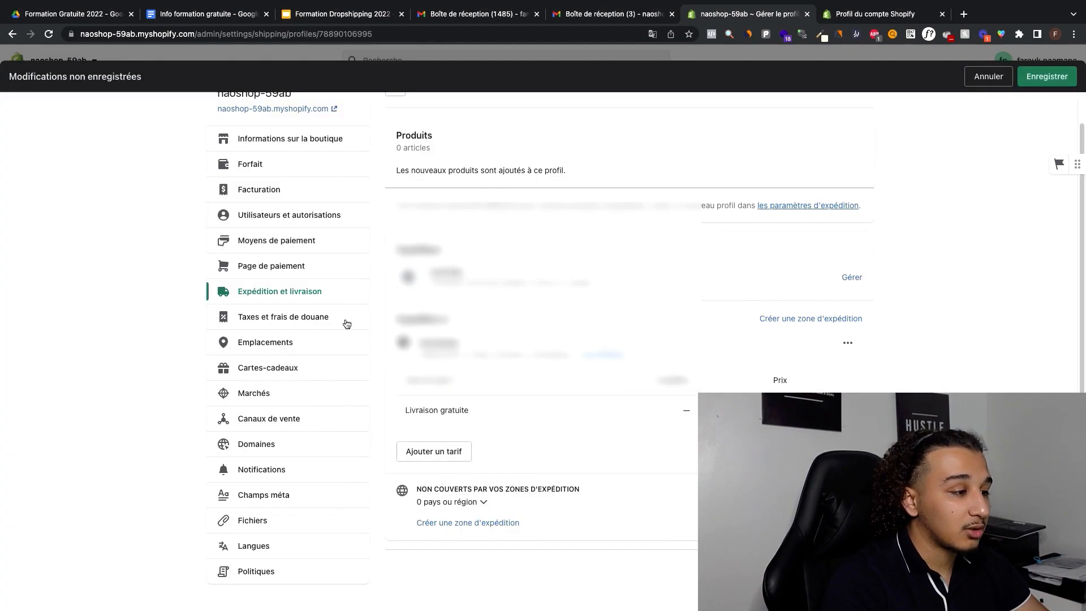
Step: Save the general shipping profile with the Worldwide zone and its free delivery rate
scroll(564, 372, up, 1)
scroll(615, 373, down, 2)
click(1046, 76)
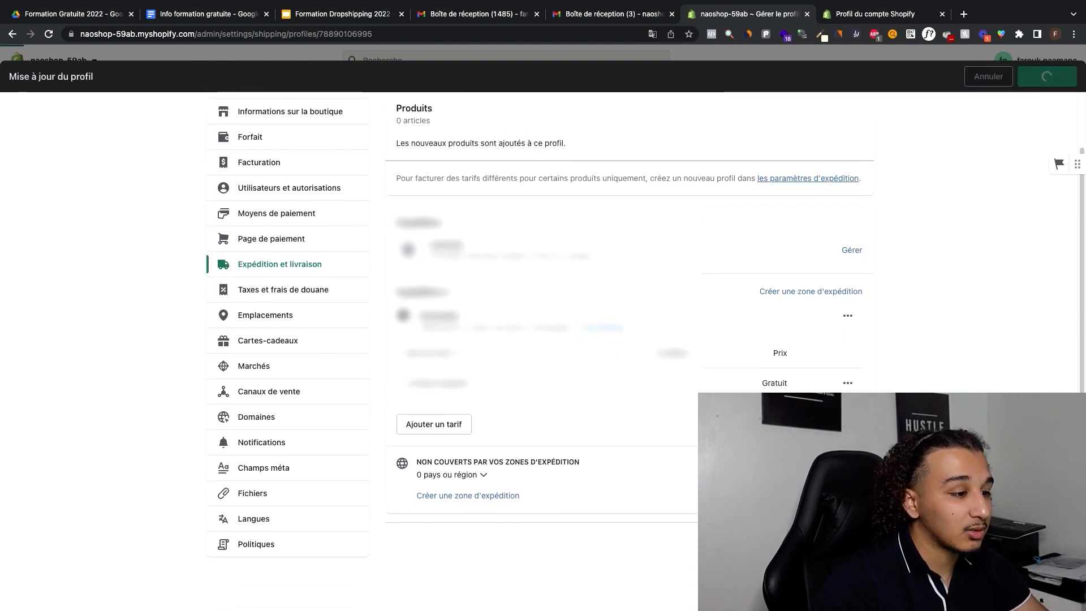
scroll(748, 350, up, 1)
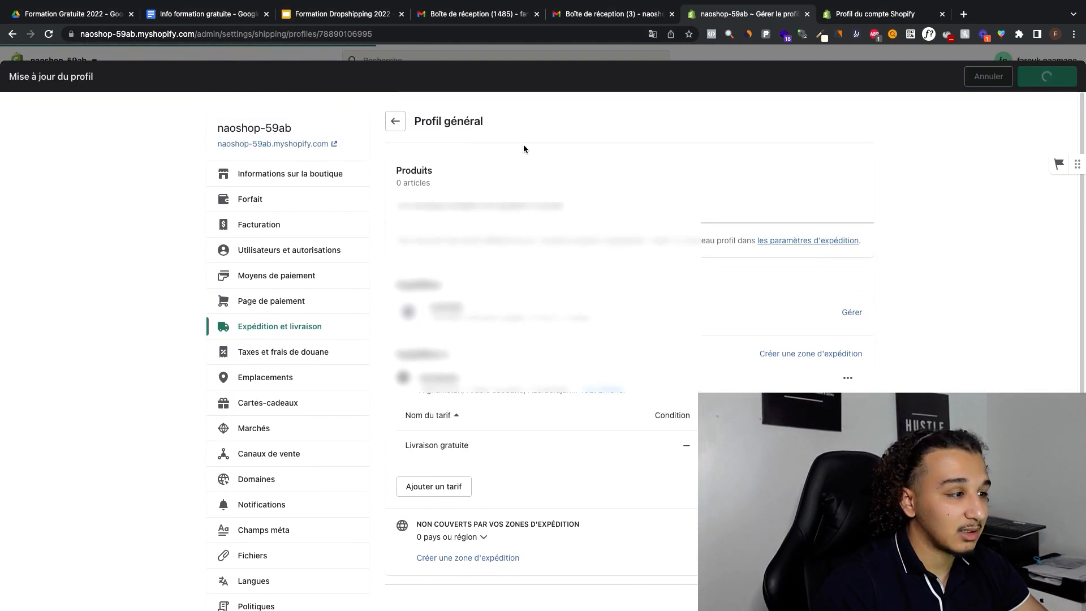
Step: Go to the store's payment methods settings, deactivate PayPal Express Checkout and return to the payment methods overview
click(269, 296)
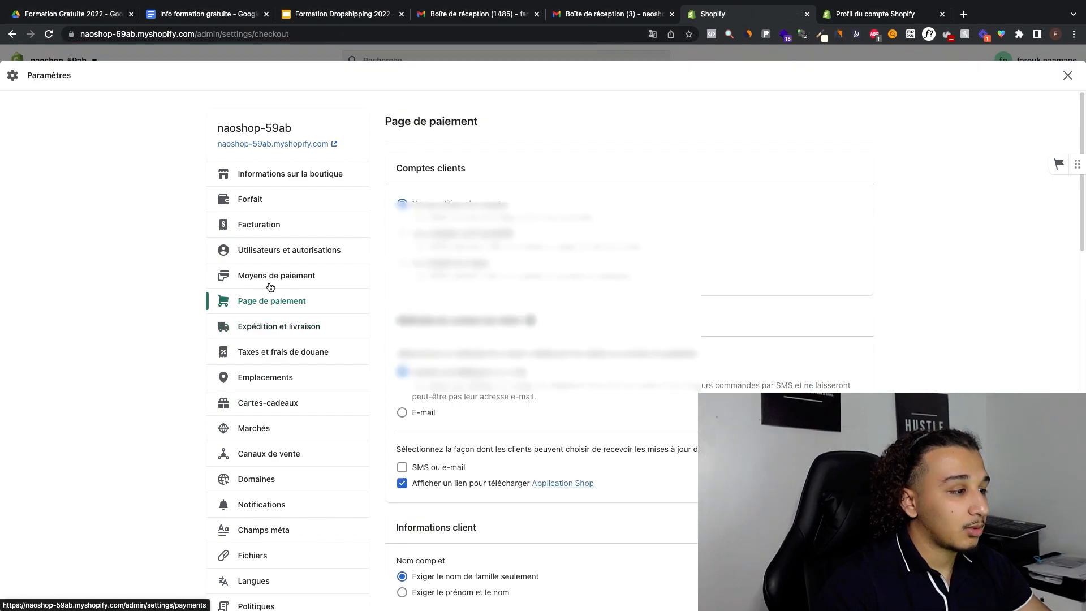
click(260, 286)
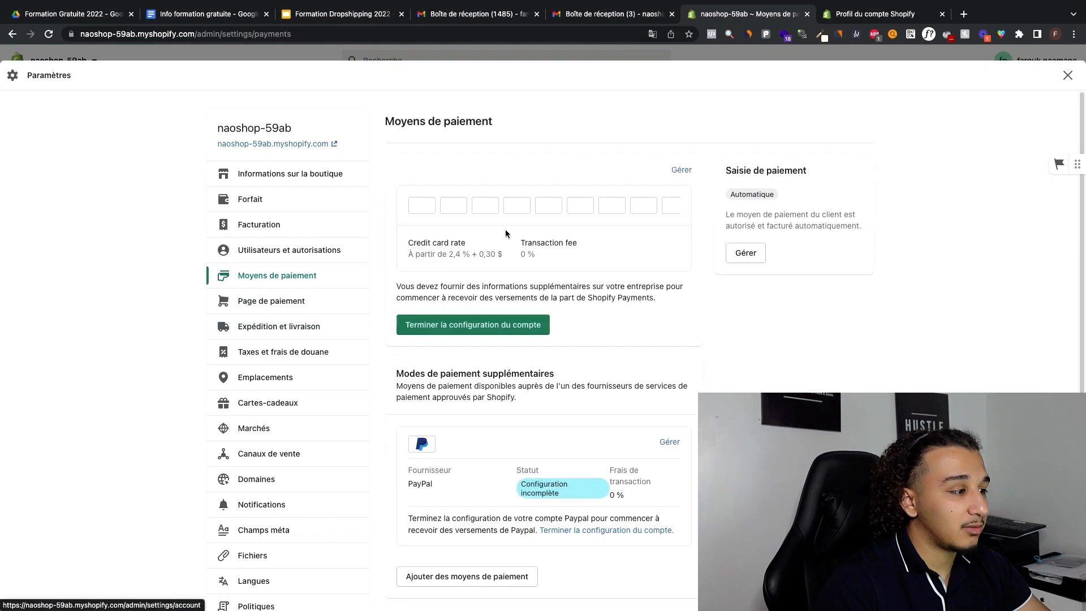
scroll(504, 225, down, 4)
scroll(504, 225, up, 4)
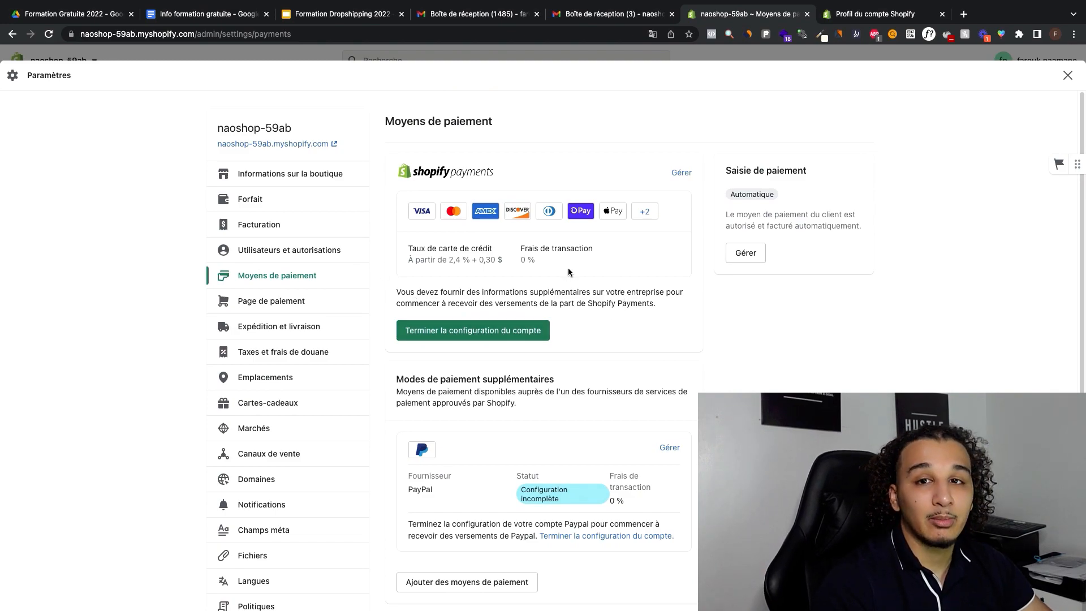
scroll(526, 266, down, 2)
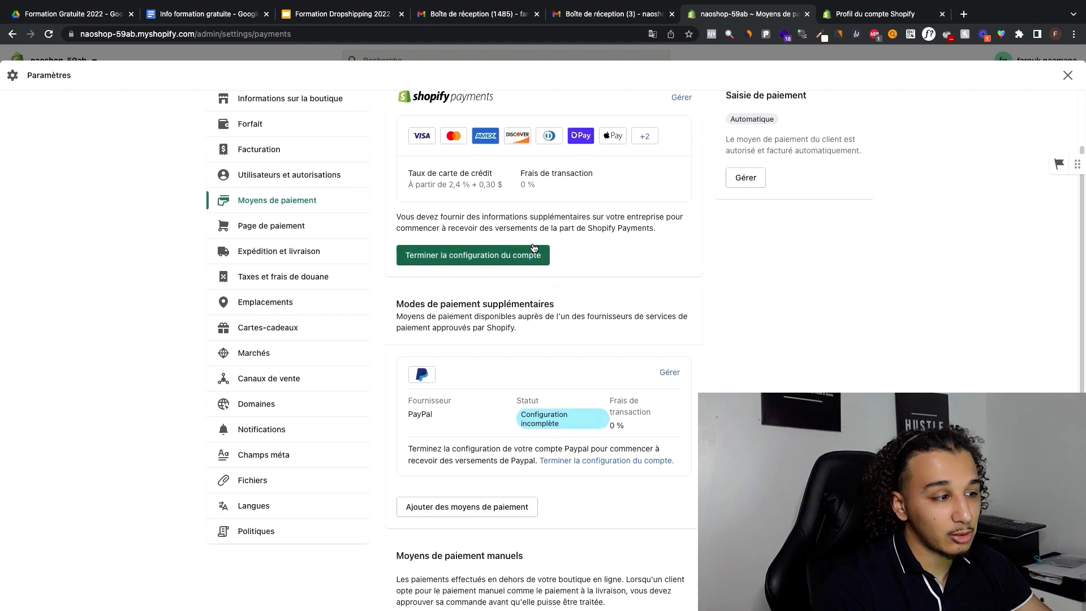
click(669, 372)
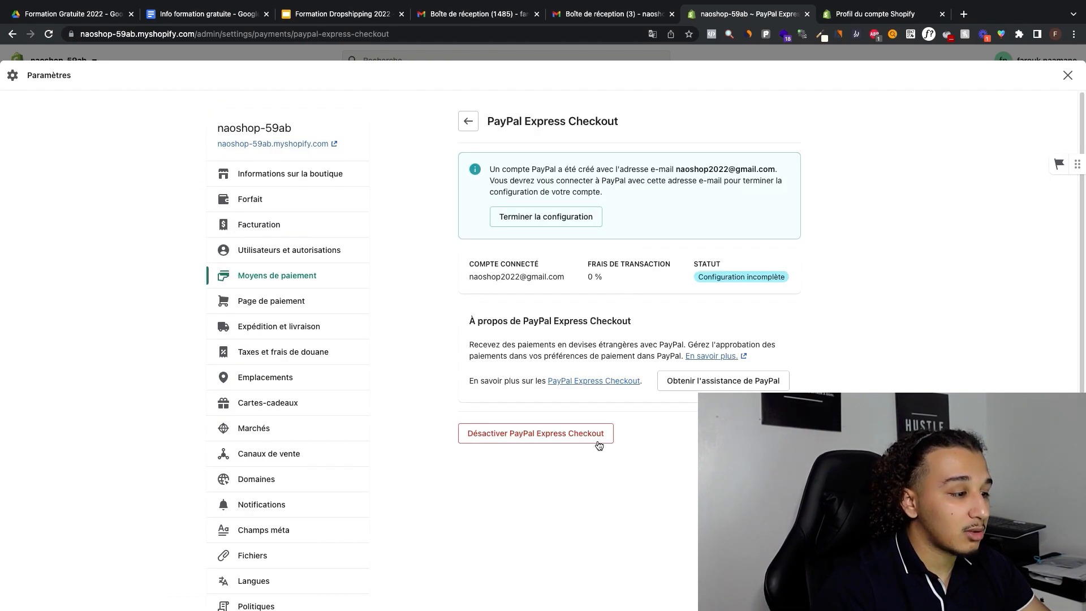
click(572, 445)
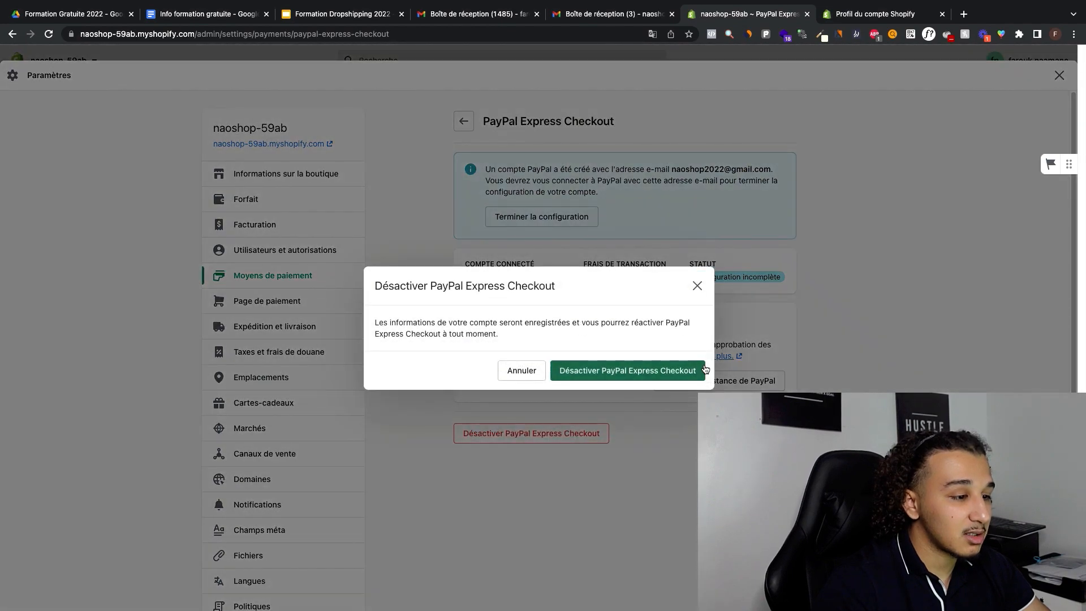
click(647, 370)
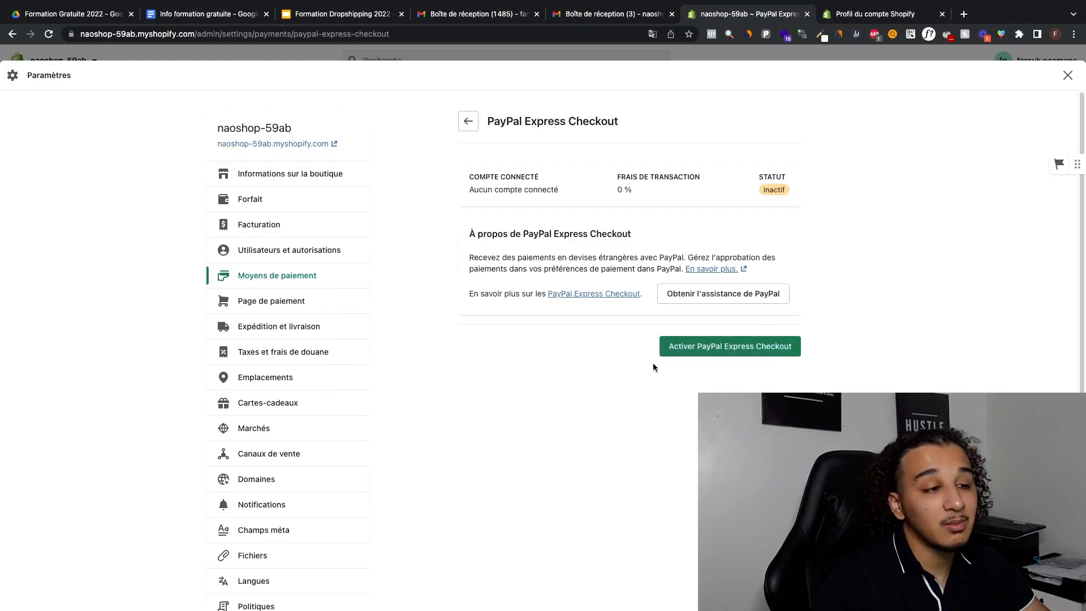
click(468, 121)
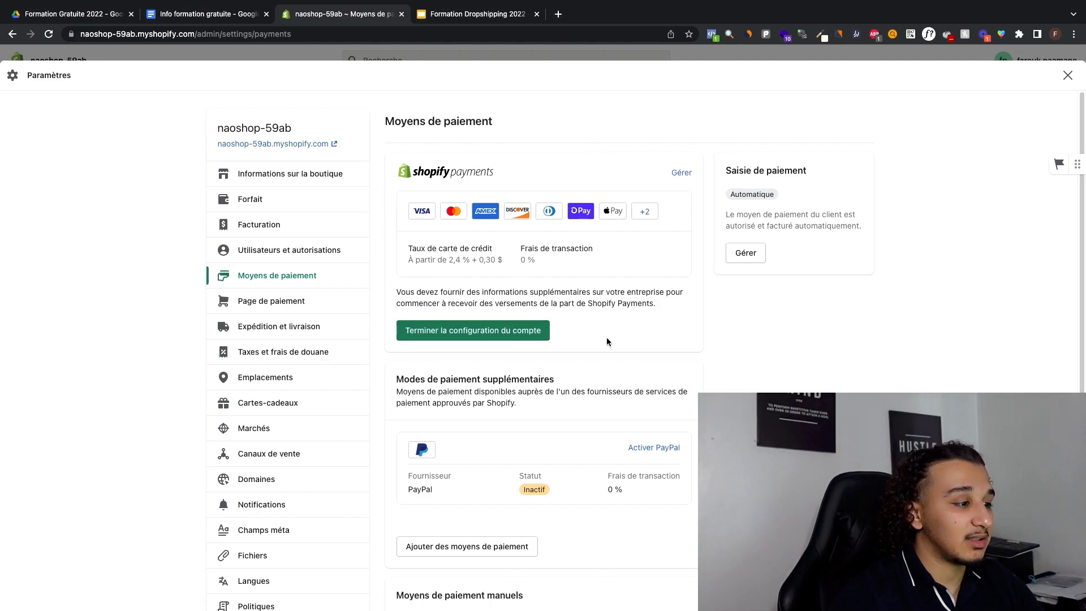
Step: Open the Shopify Payments account setup form from the payment methods settings
click(484, 333)
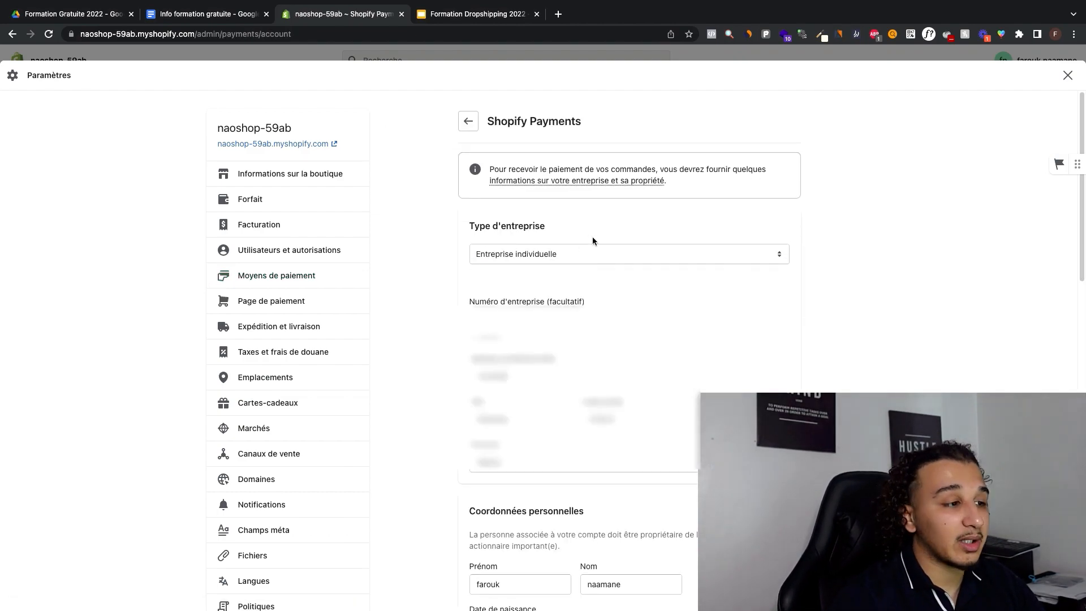
scroll(592, 237, down, 2)
scroll(562, 280, up, 2)
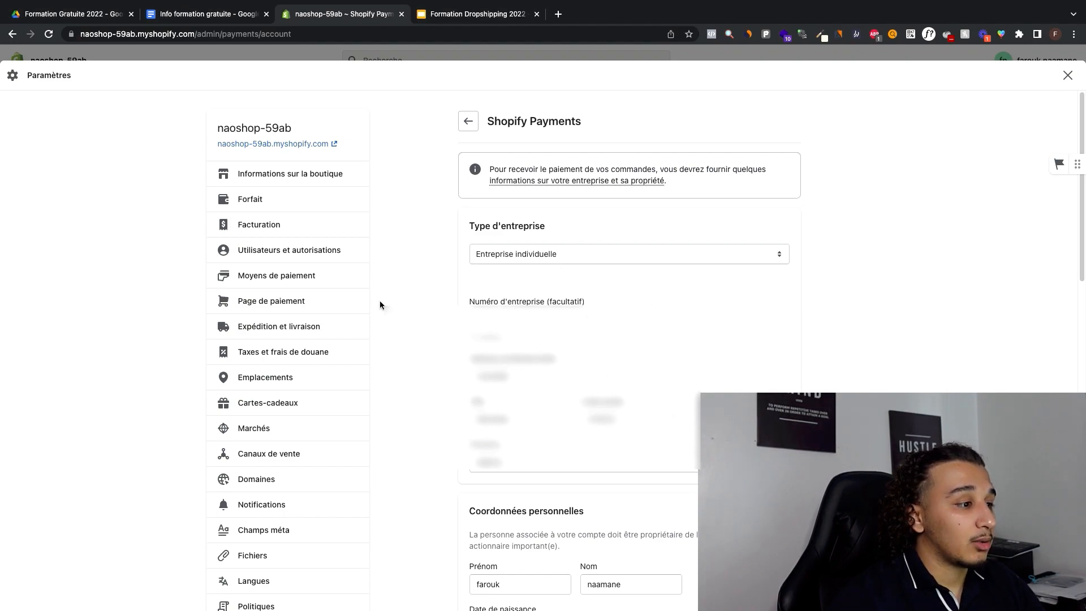
Step: Switch the business type to Société and set it back to Entreprise individuelle
click(547, 253)
click(523, 269)
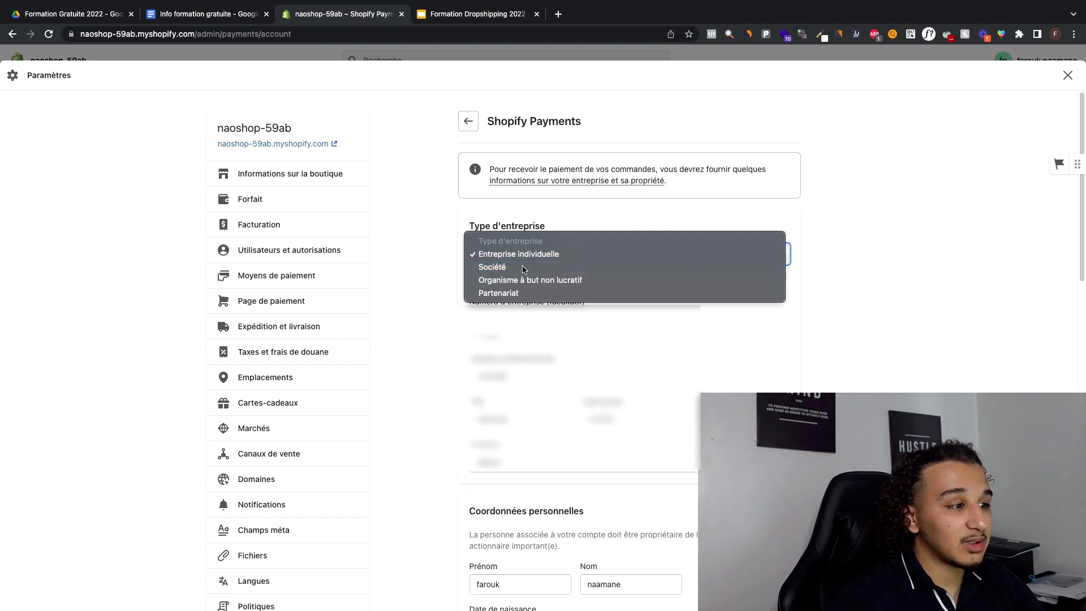
click(514, 257)
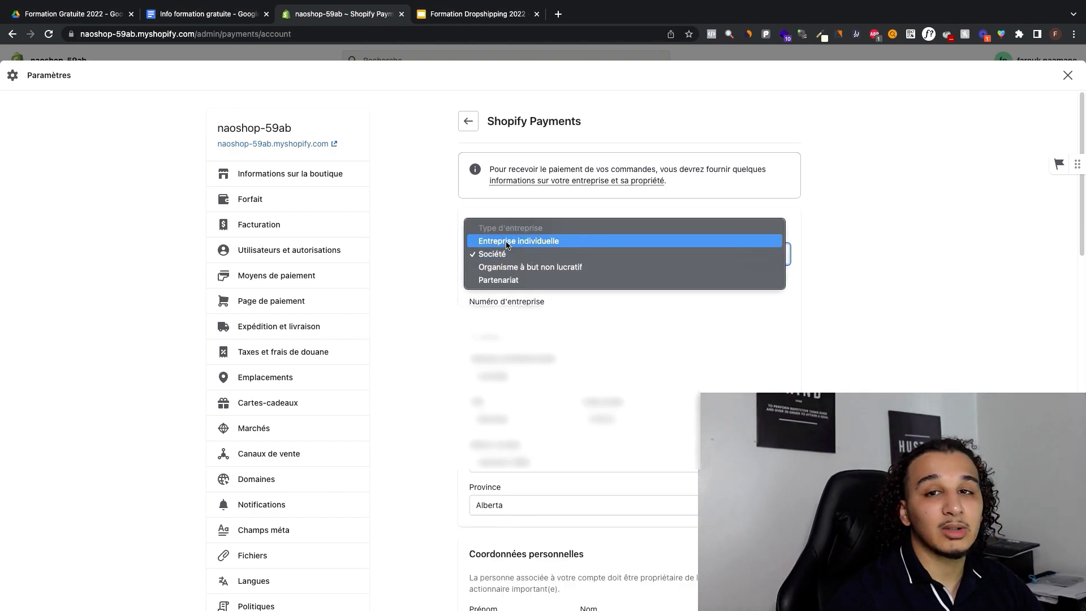
click(499, 243)
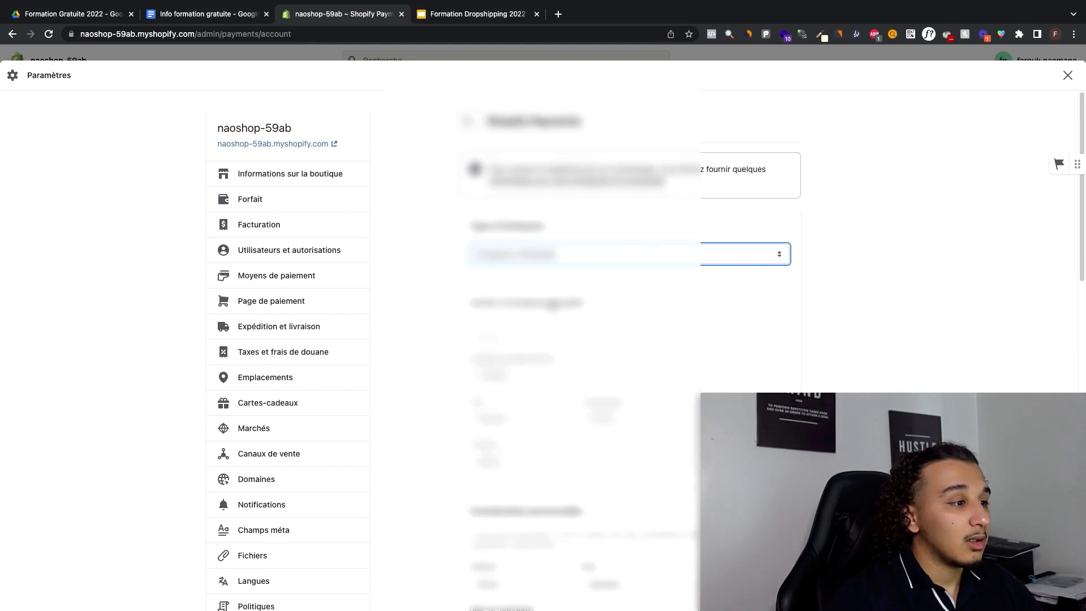
Step: Examine which business, personal, product, customer billing statement and bank details the Shopify Payments form requires
scroll(553, 303, down, 5)
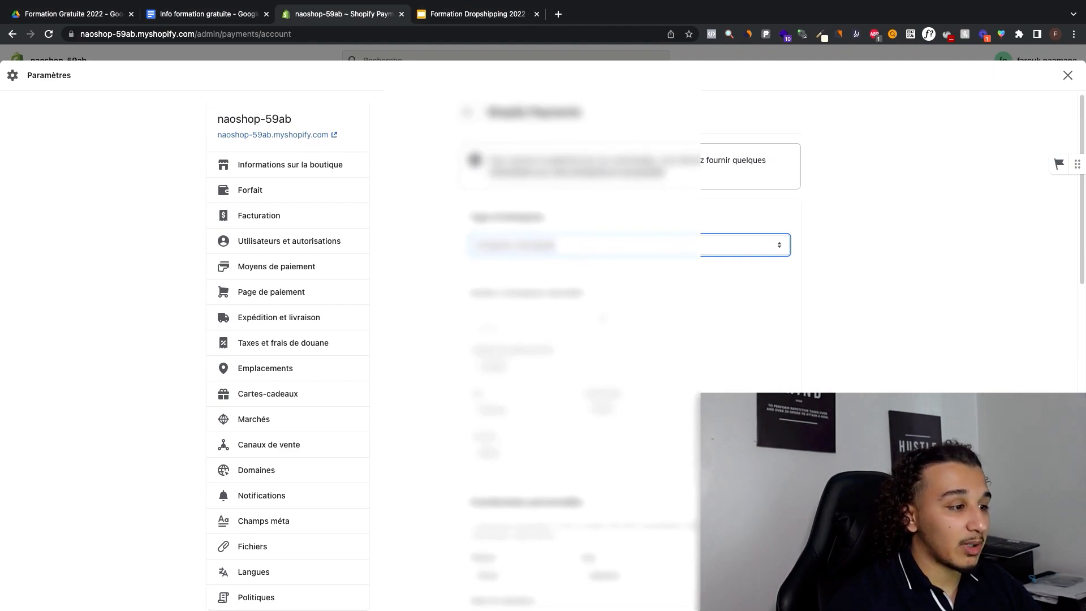
scroll(458, 237, up, 5)
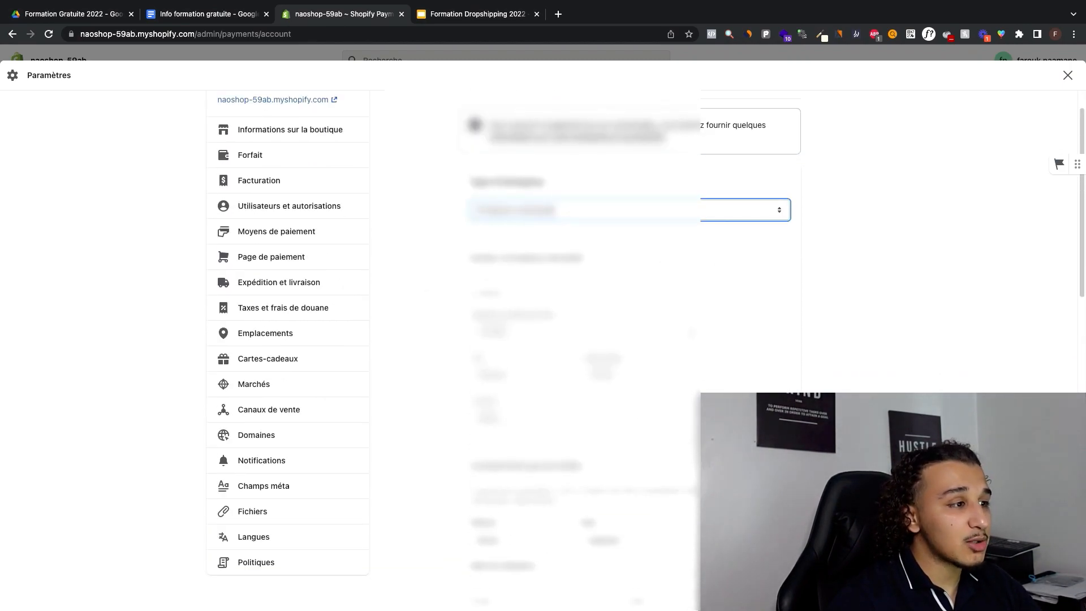
scroll(768, 243, down, 7)
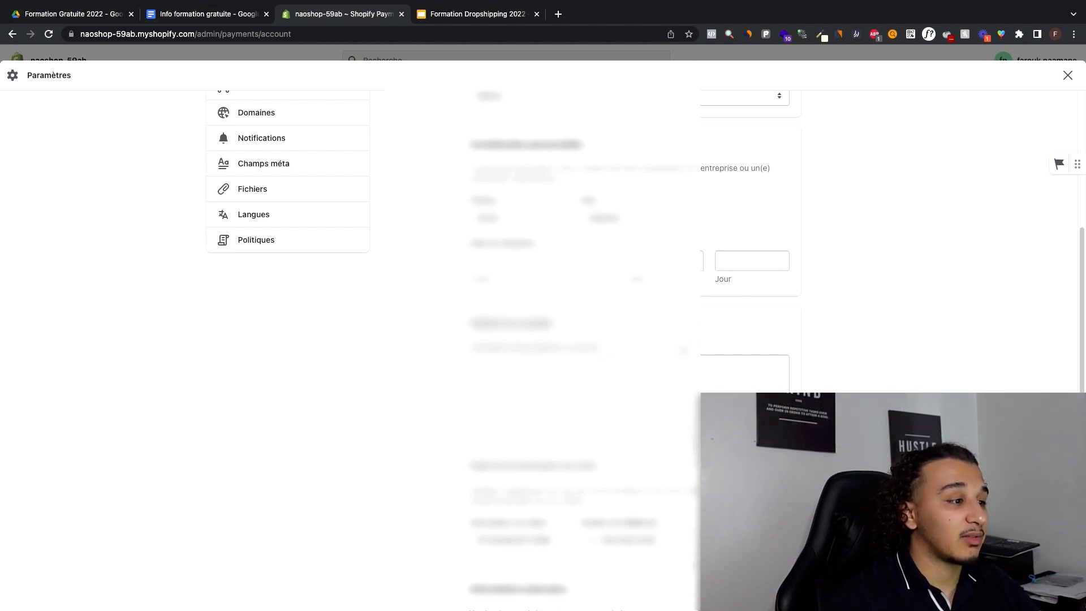
scroll(552, 266, down, 1)
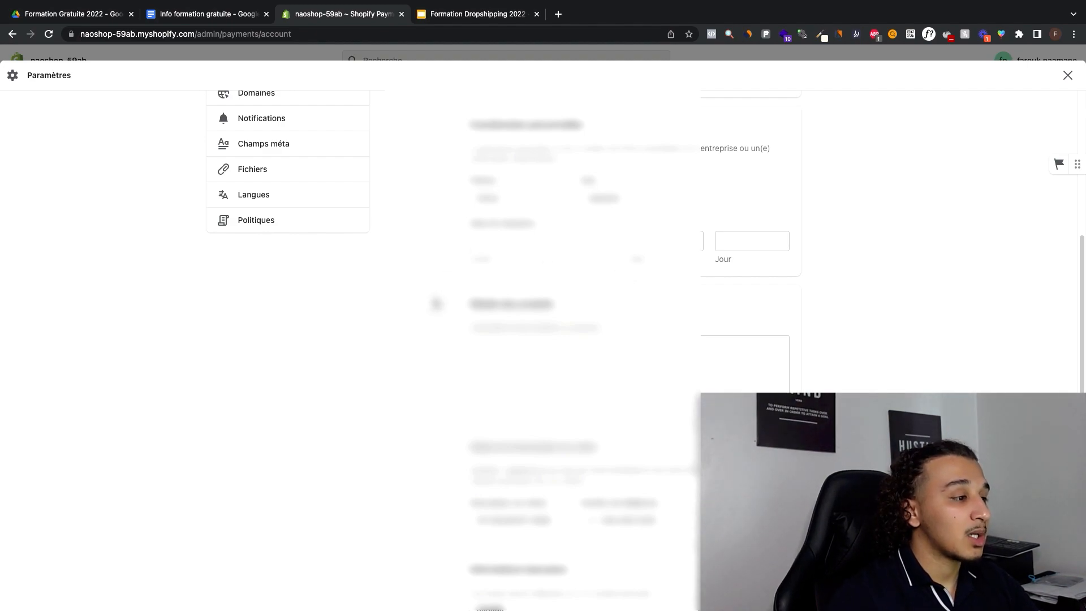
scroll(432, 241, down, 1)
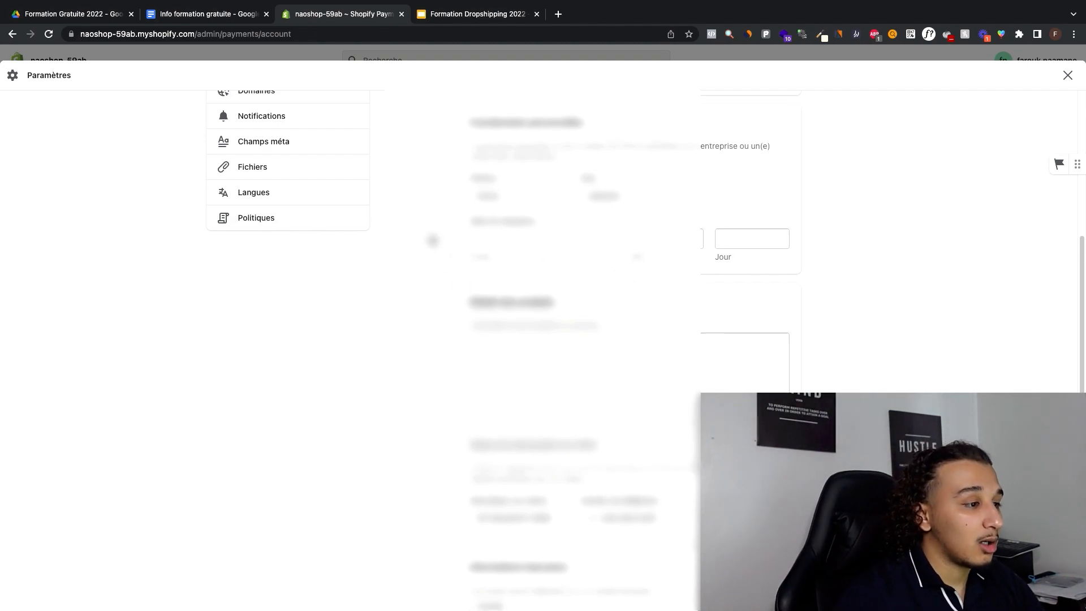
scroll(433, 241, down, 3)
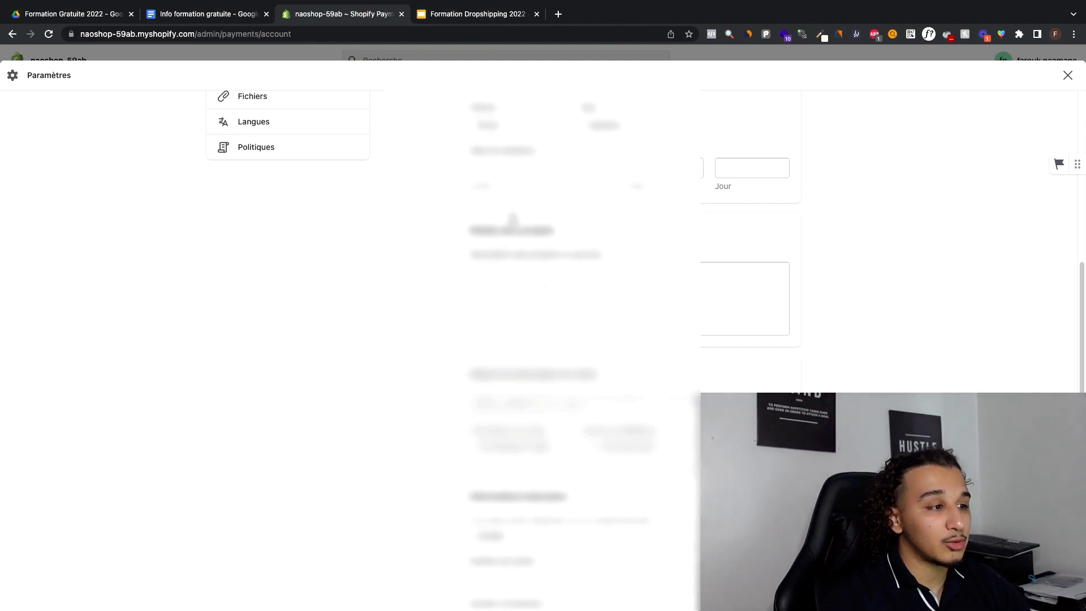
drag(478, 232, 564, 237)
click(550, 237)
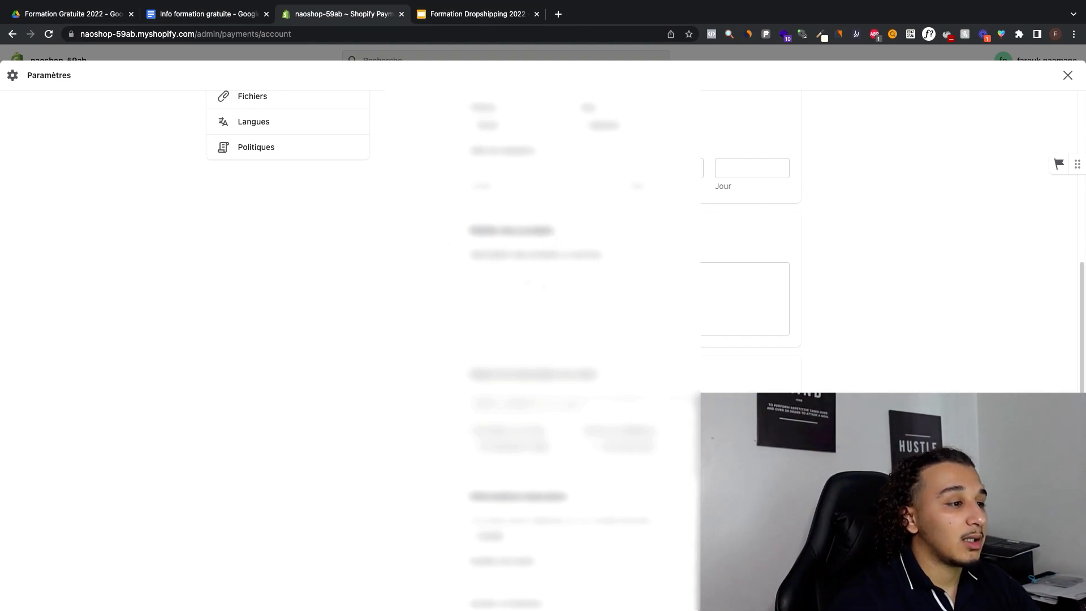
scroll(513, 215, down, 10)
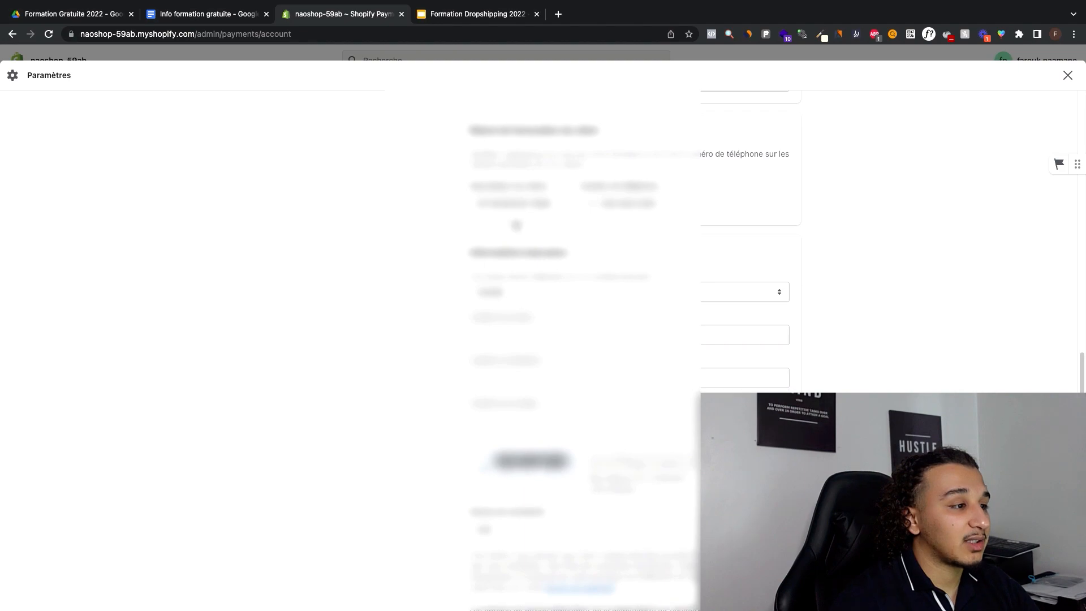
scroll(594, 235, up, 1)
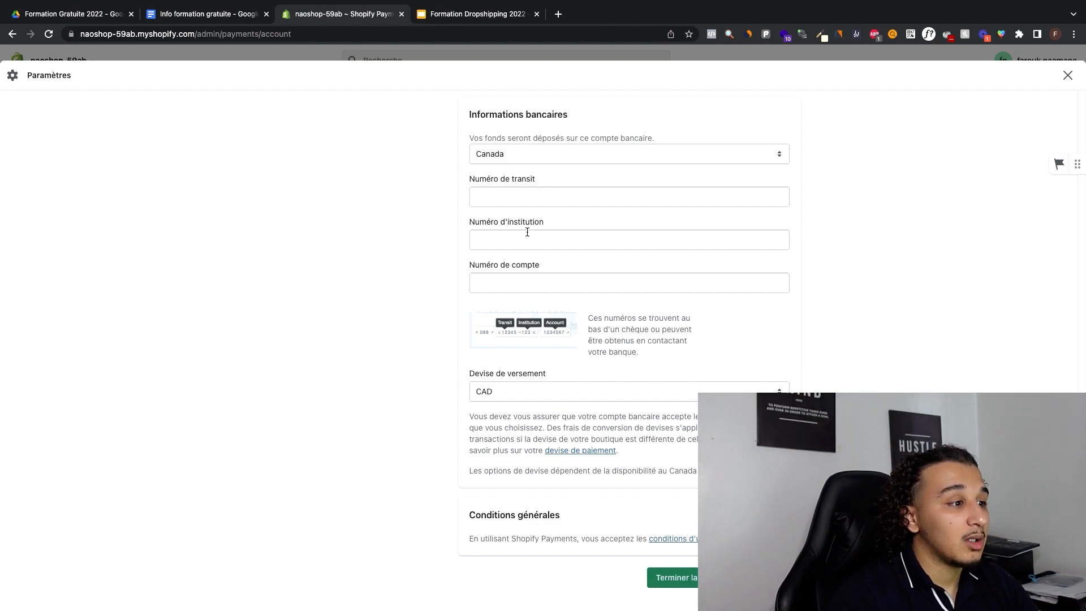
Step: Leave the Shopify Payments account form and open the store's Page de paiement settings
click(1068, 76)
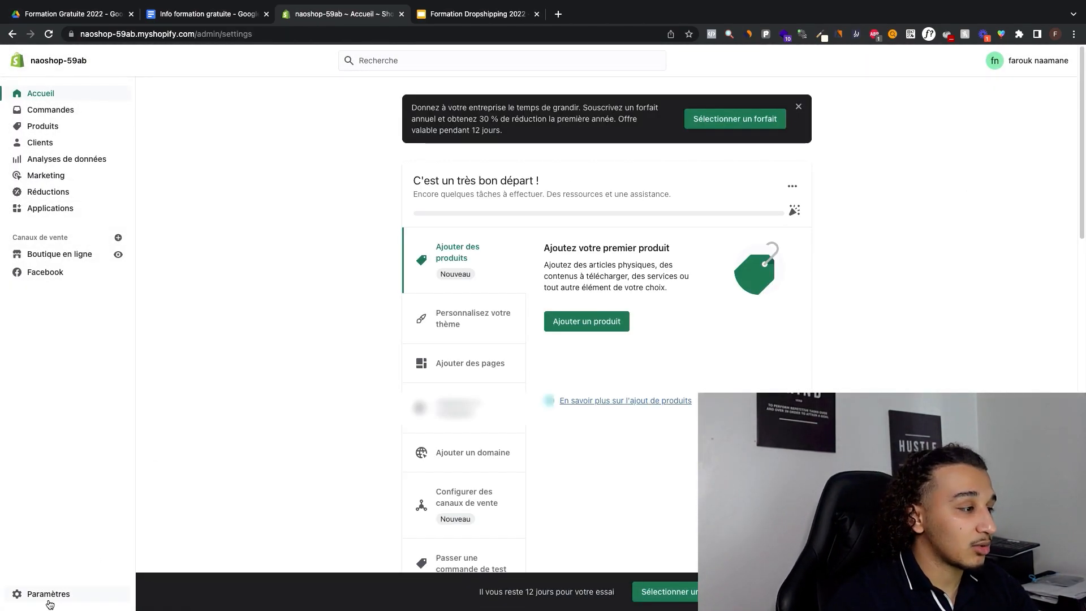
click(50, 602)
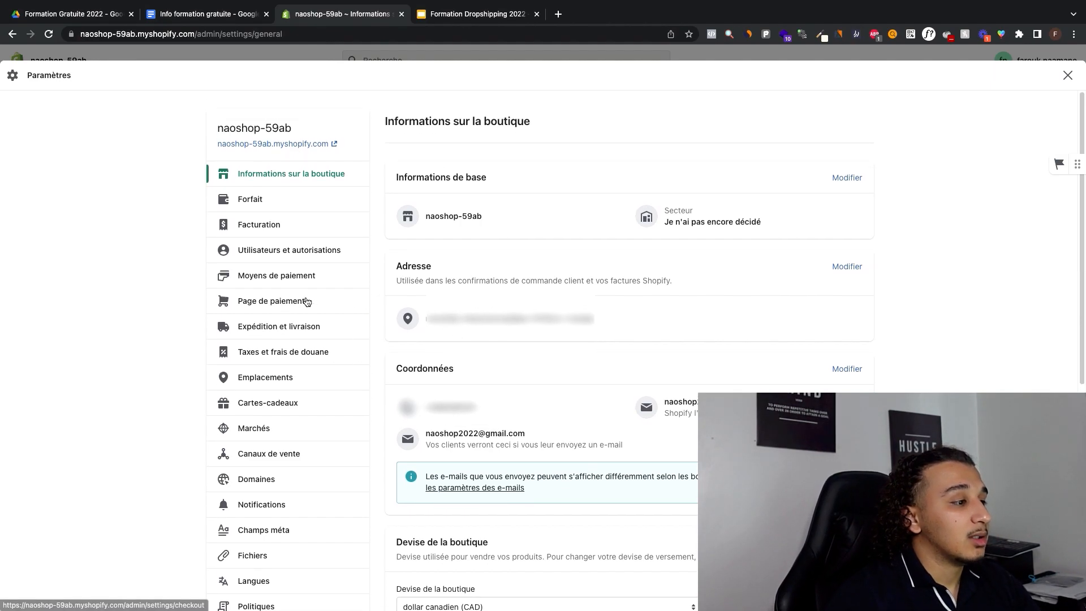
click(335, 303)
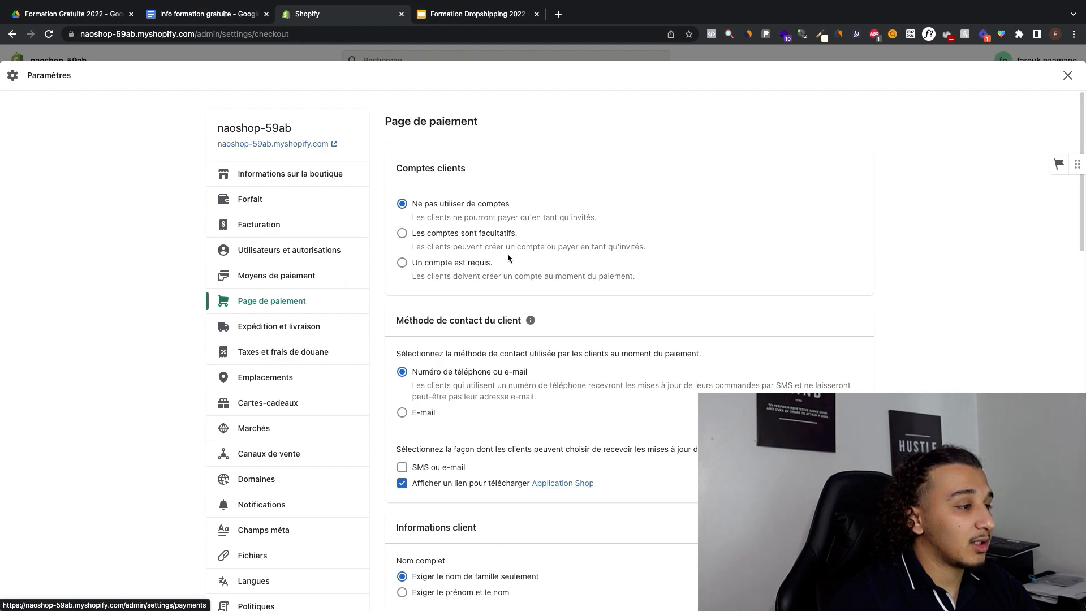
Step: Set the customer's full name requirement at checkout to "Exiger le prénom et le nom"
scroll(507, 253, down, 2)
scroll(508, 262, down, 1)
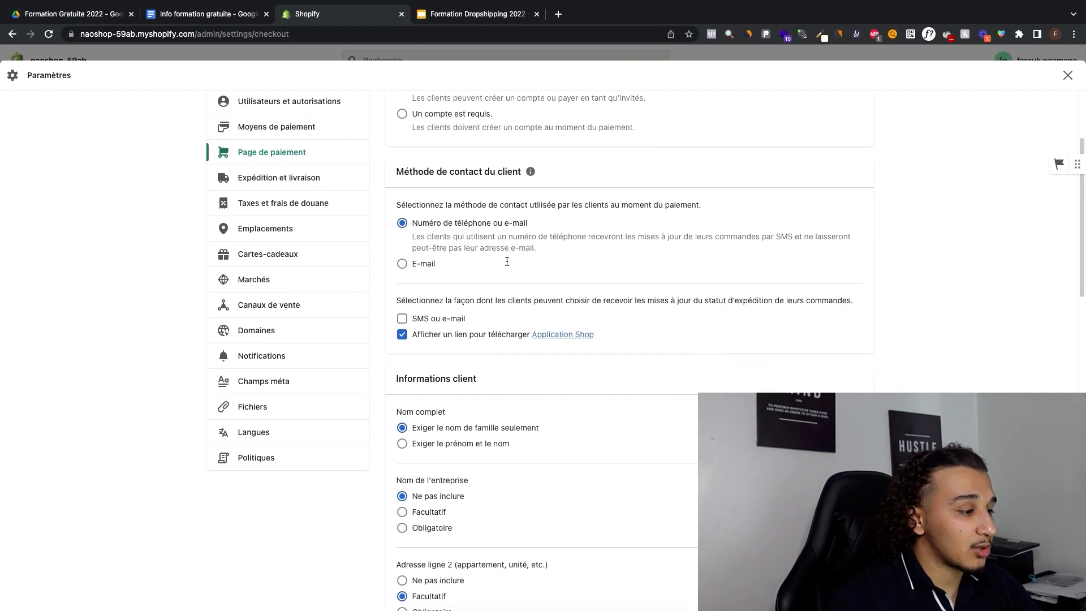
scroll(542, 243, up, 3)
scroll(562, 257, down, 4)
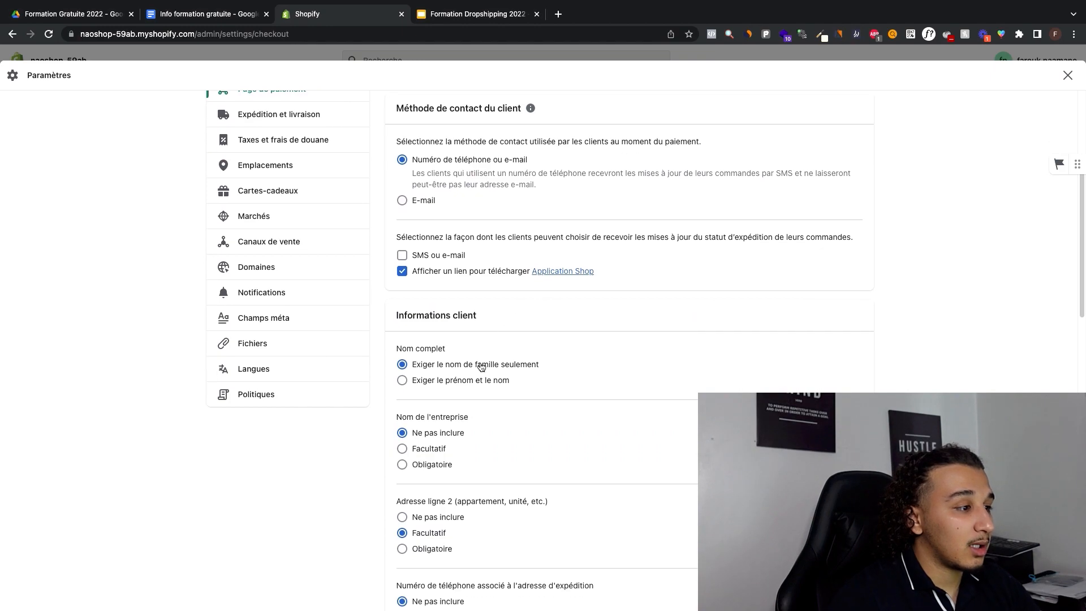
click(428, 383)
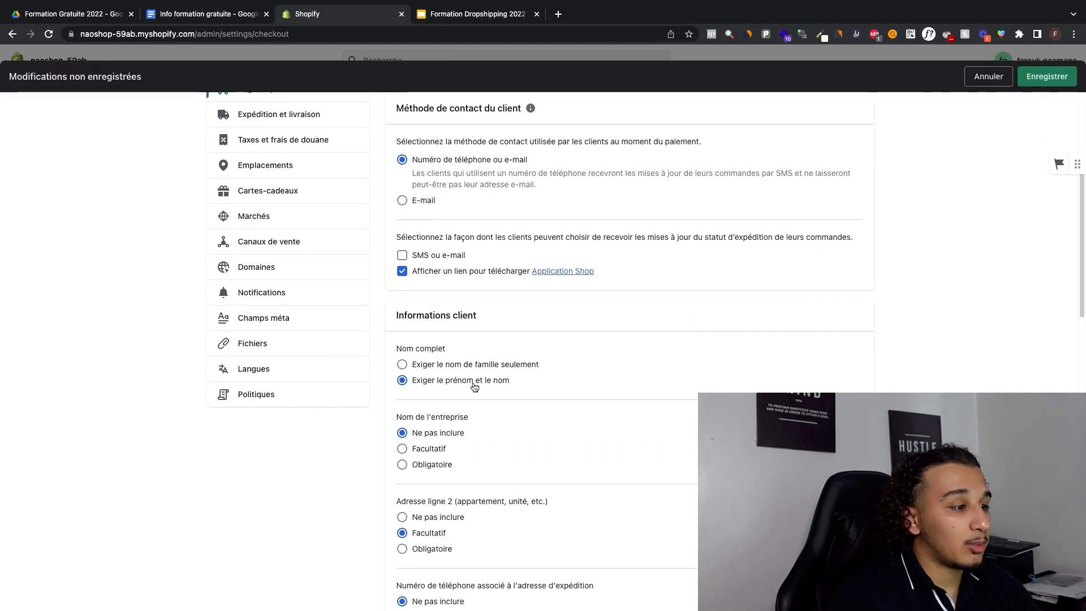
drag(536, 380, 407, 389)
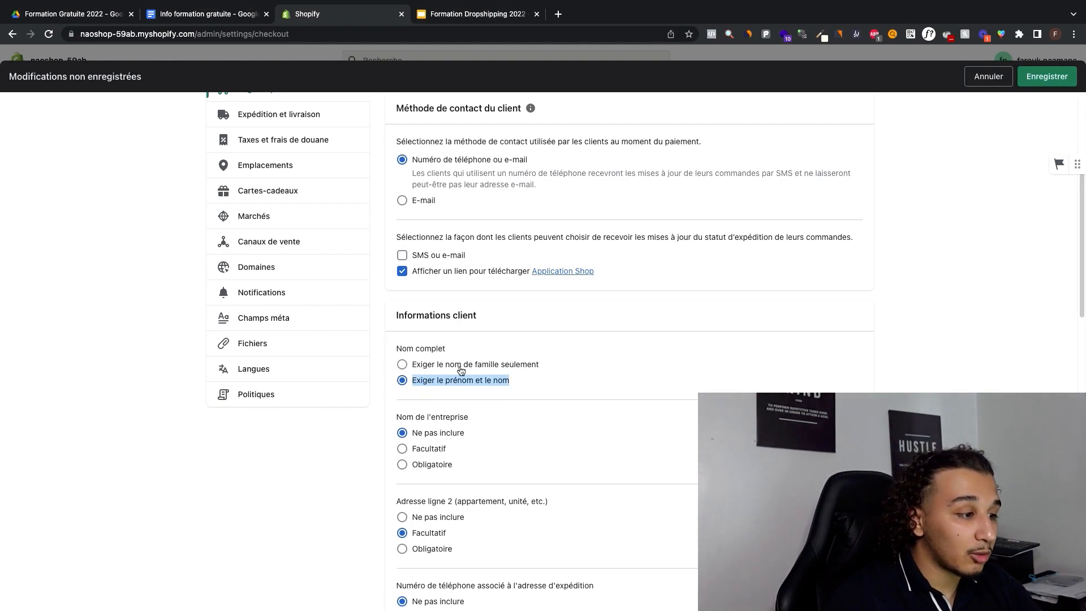
drag(517, 382, 464, 384)
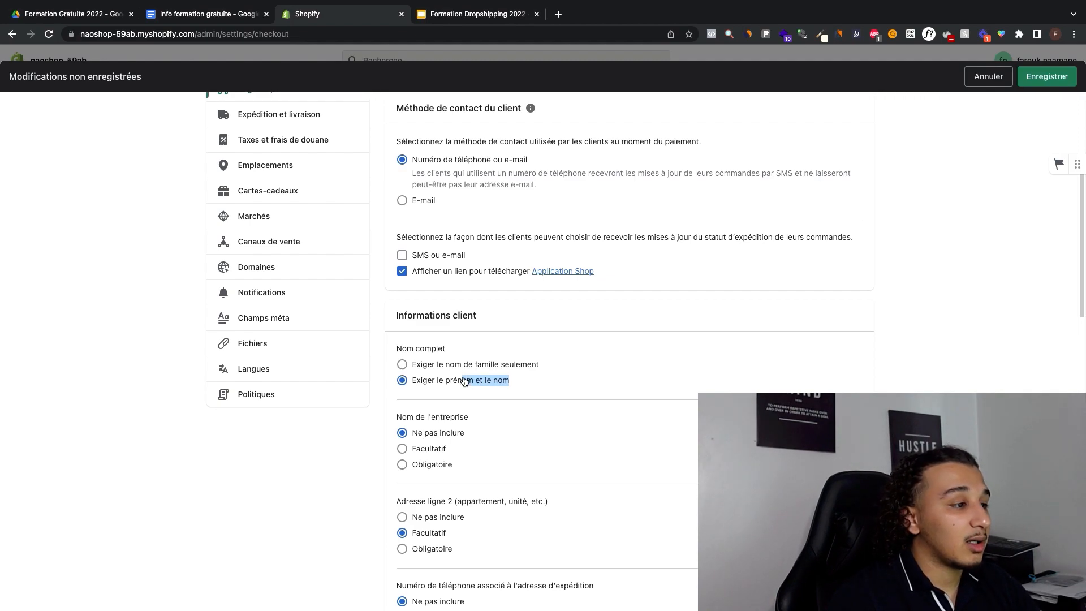
click(490, 249)
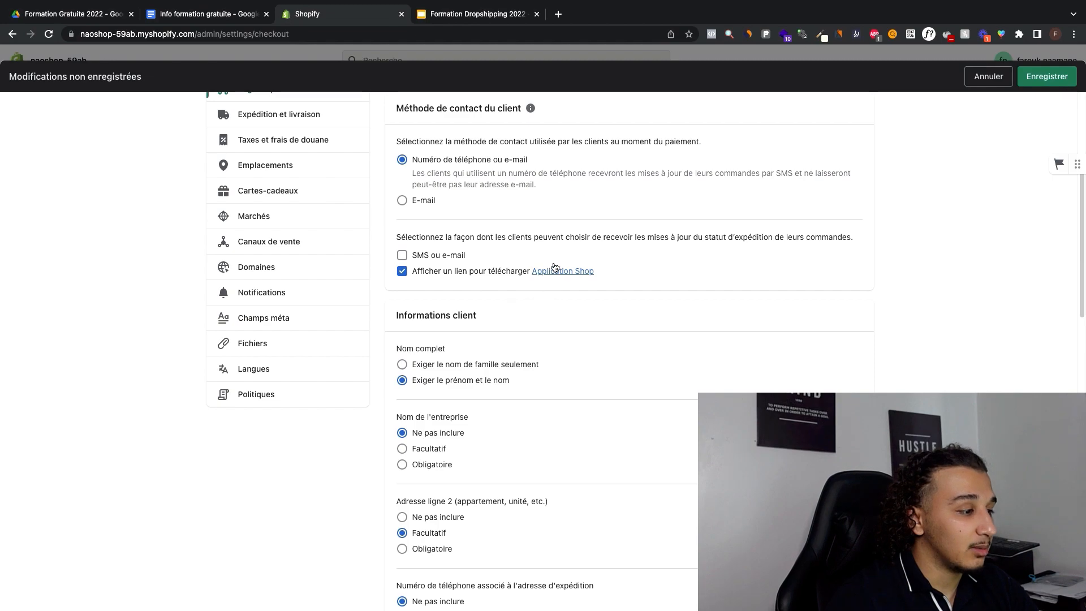
Step: Enable "SMS ou e-mail" shipping updates and set the shipping address phone number to Obligatoire
click(429, 255)
scroll(442, 290, down, 4)
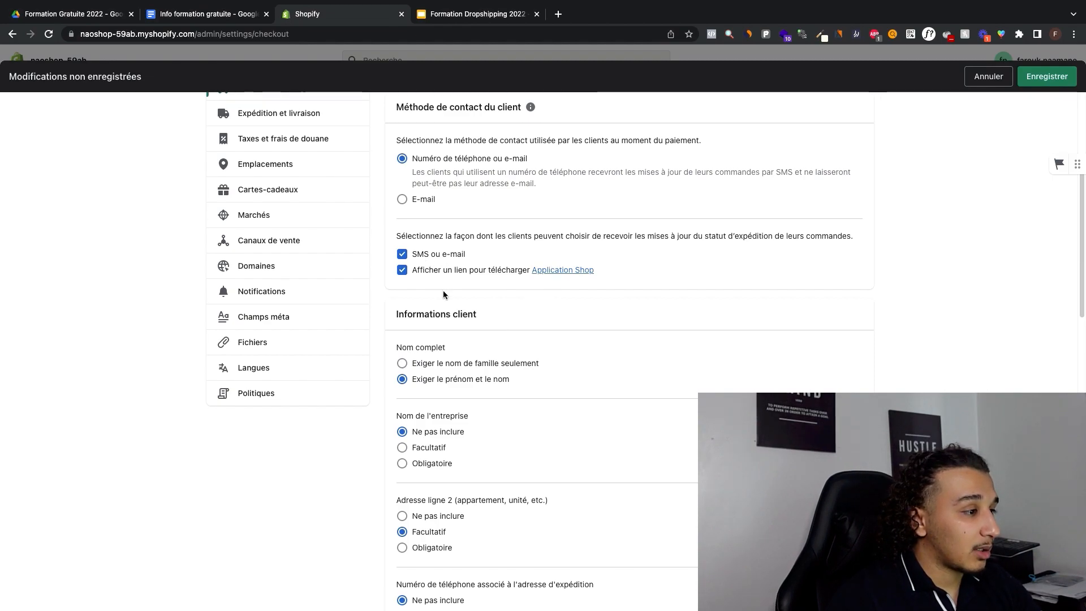
scroll(445, 263, down, 4)
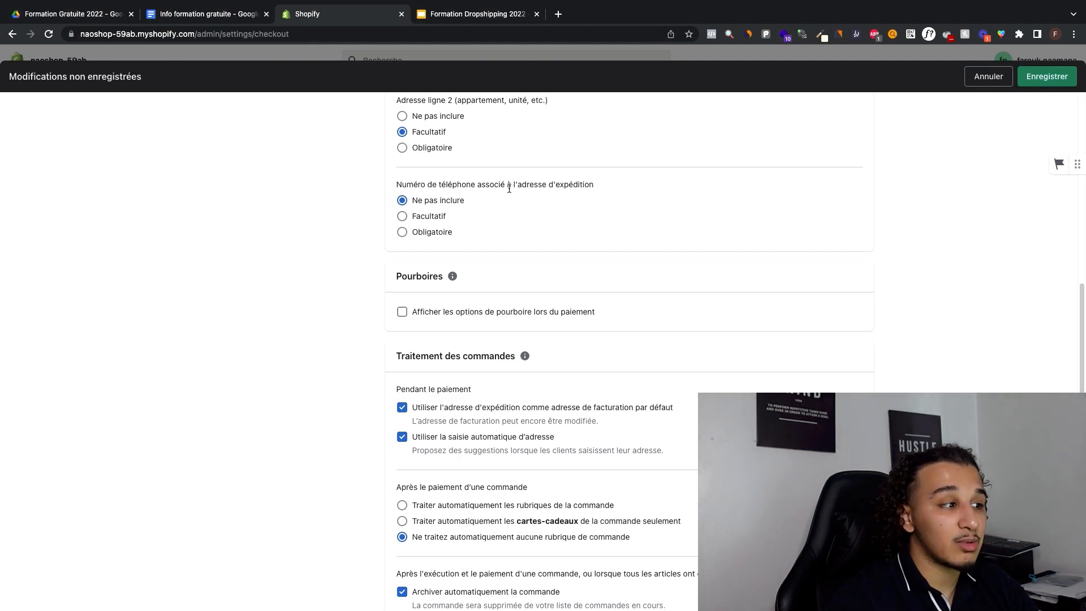
click(434, 235)
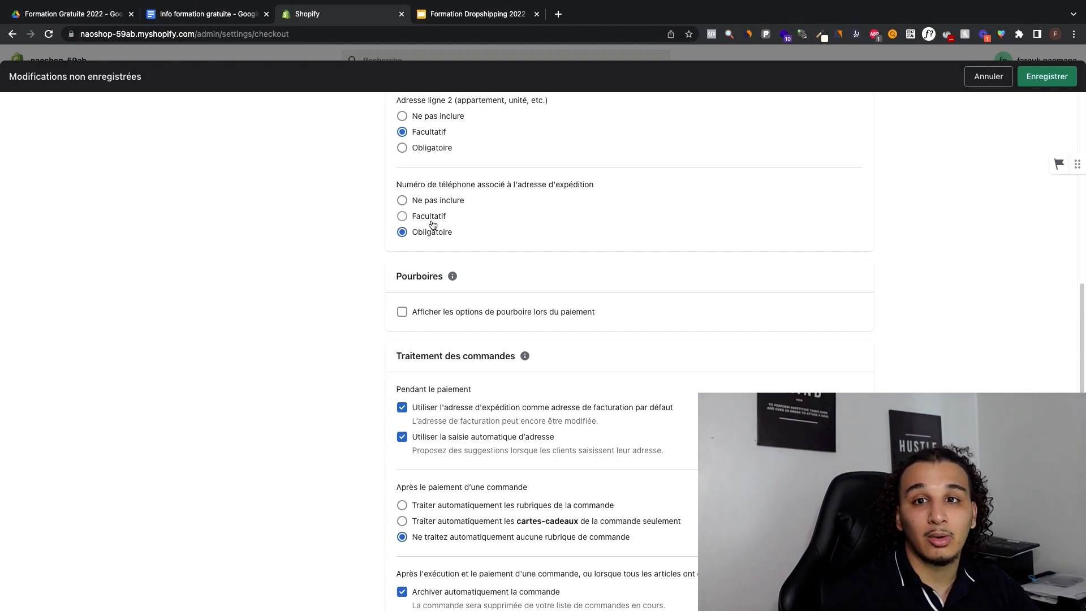
mouse_move(449, 278)
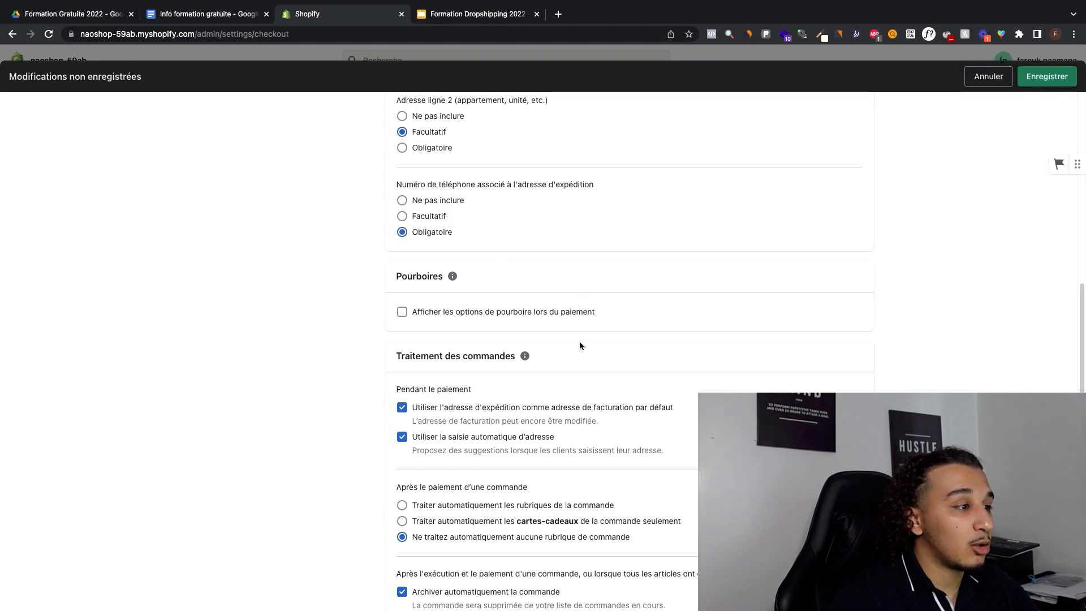
Step: Enable showing tip options at checkout in the Pourboires section, keeping the 5, 10 and 15 % options
scroll(479, 231, down, 3)
click(464, 230)
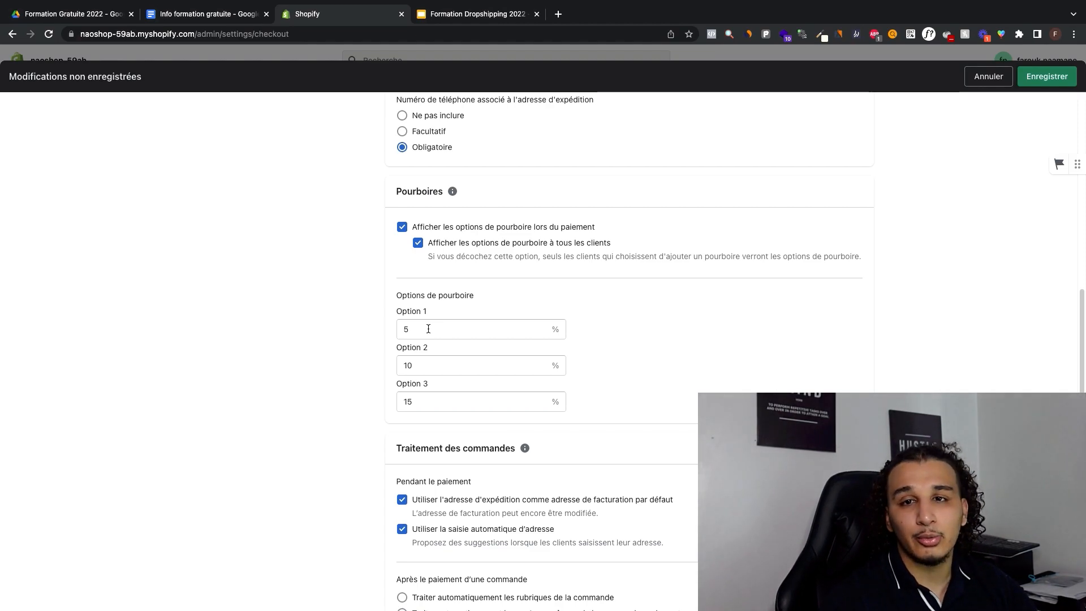
scroll(428, 329, down, 3)
scroll(538, 332, down, 3)
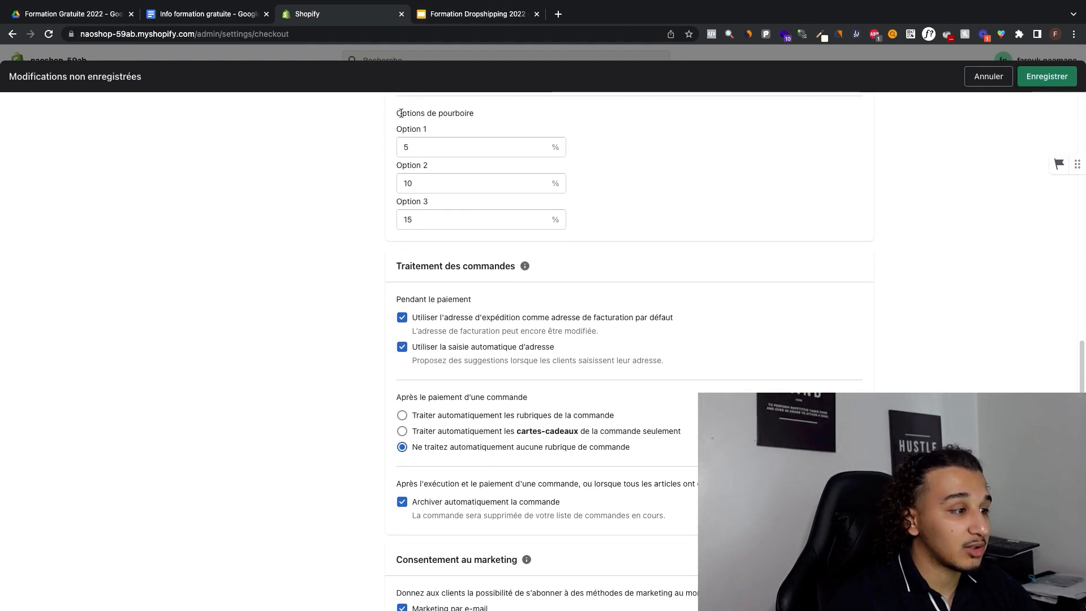
scroll(484, 162, up, 4)
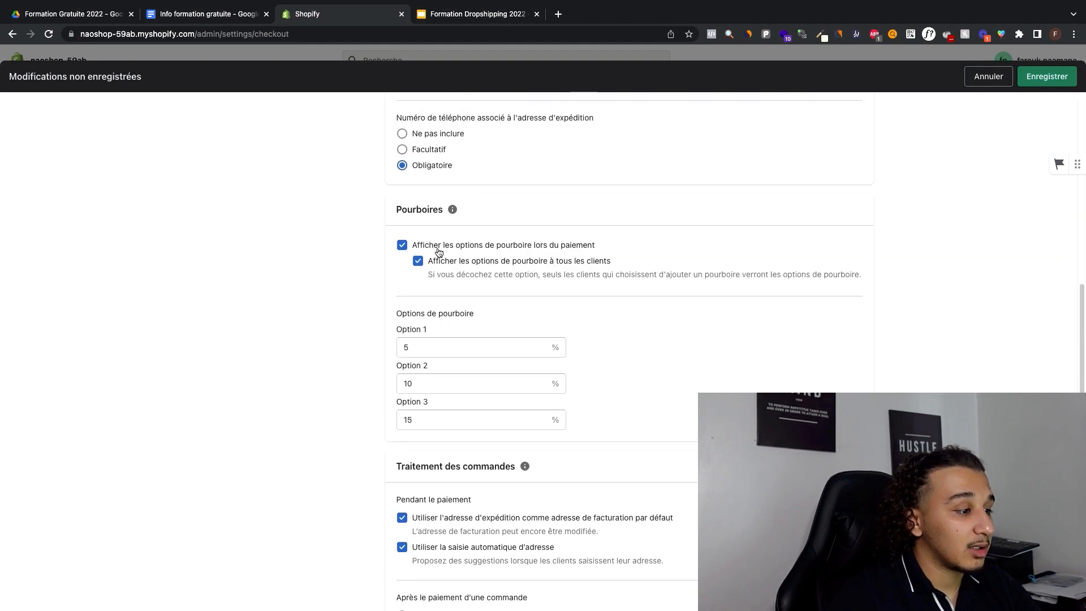
click(437, 246)
click(438, 247)
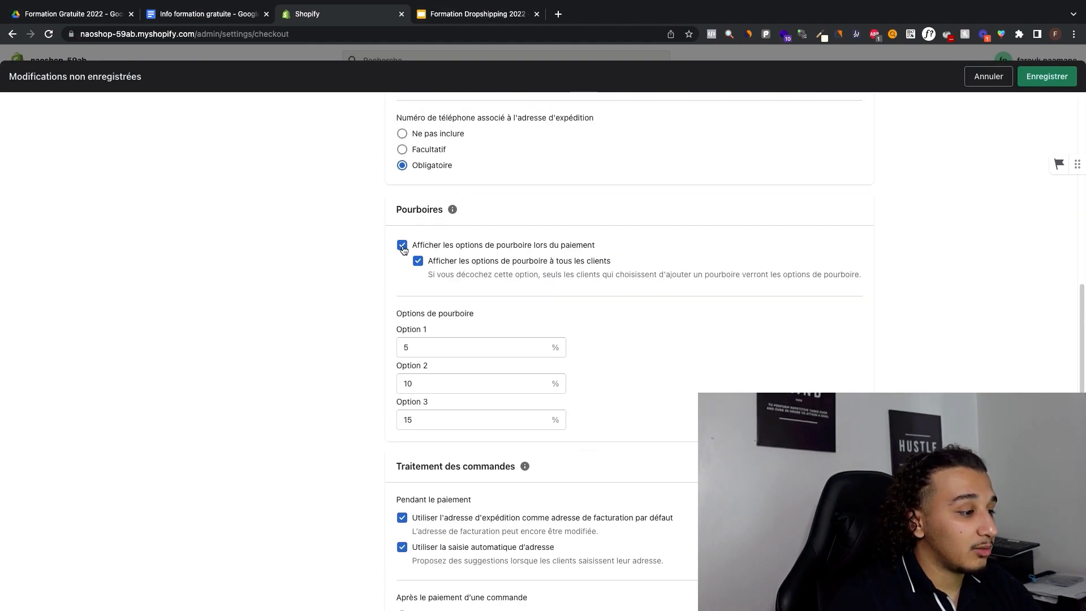
Step: Preselect the e-mail marketing option, enable Marketing par SMS, and save the checkout page settings
scroll(479, 262, down, 5)
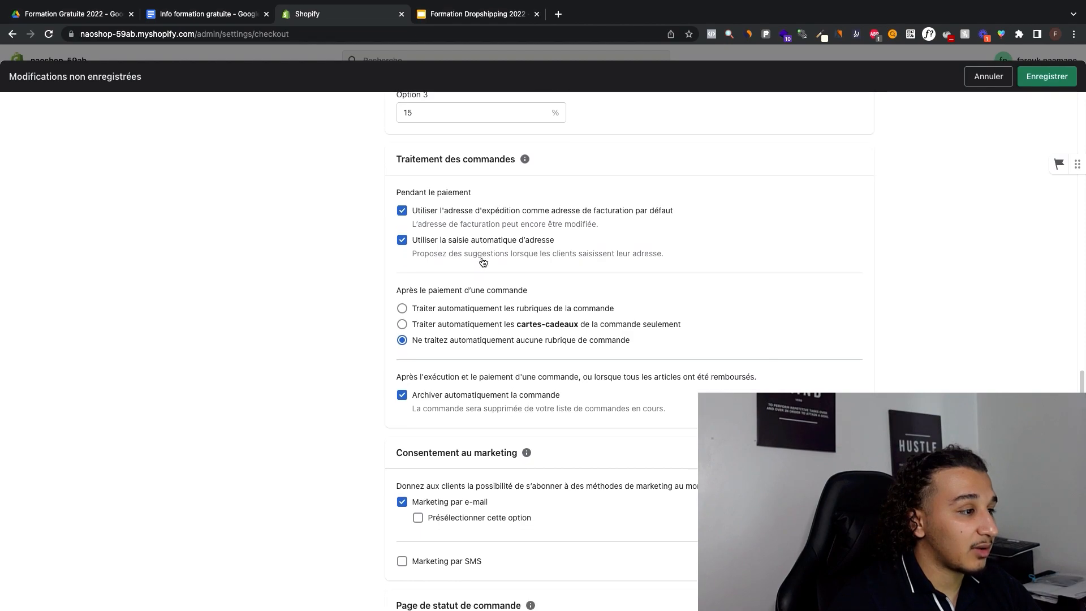
scroll(482, 261, down, 6)
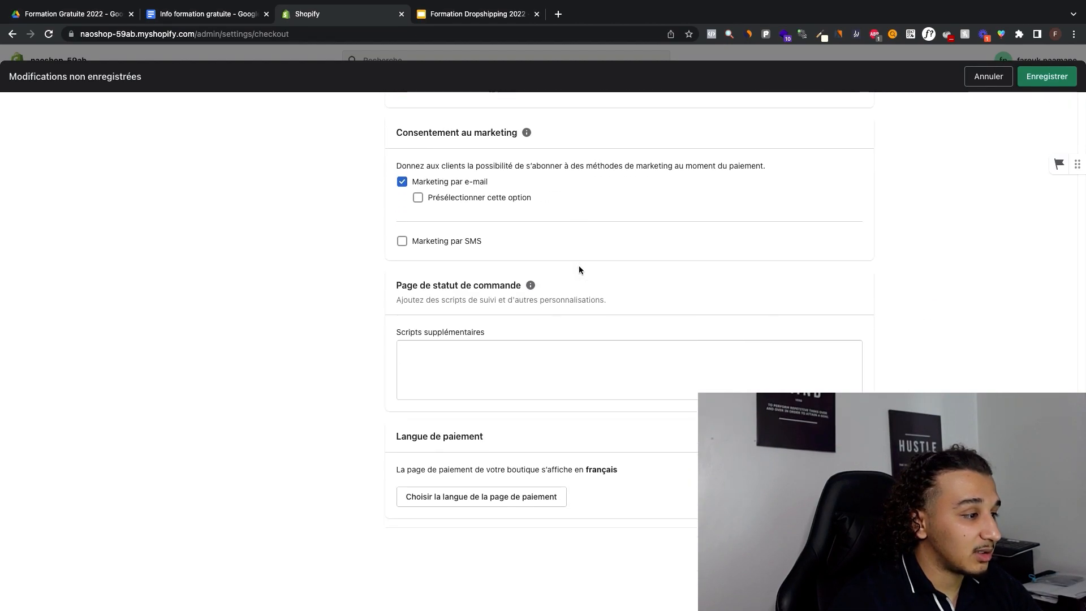
scroll(579, 269, up, 2)
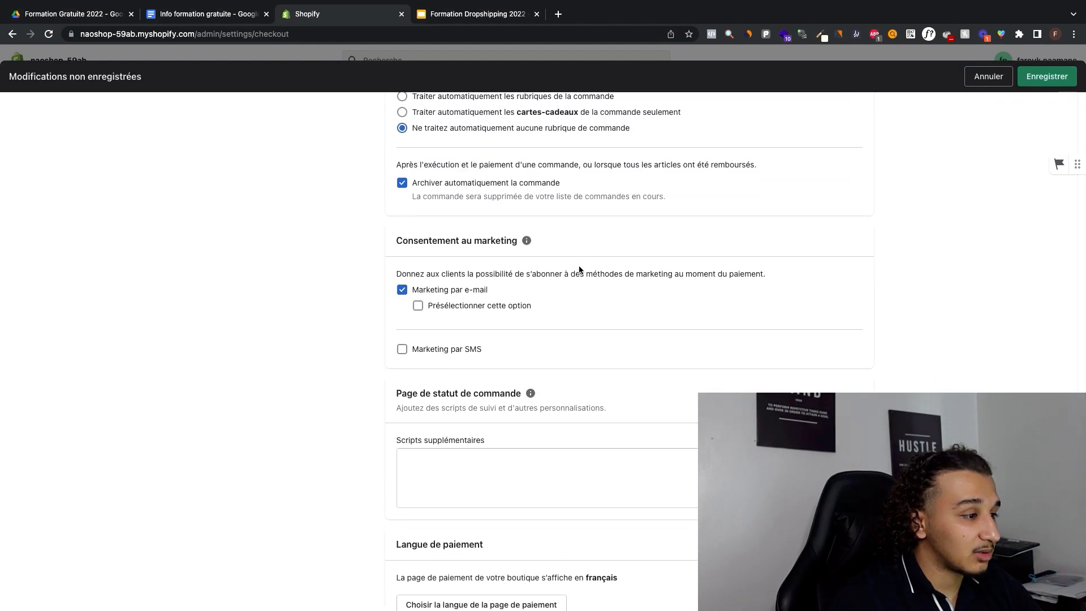
click(466, 303)
scroll(531, 313, down, 2)
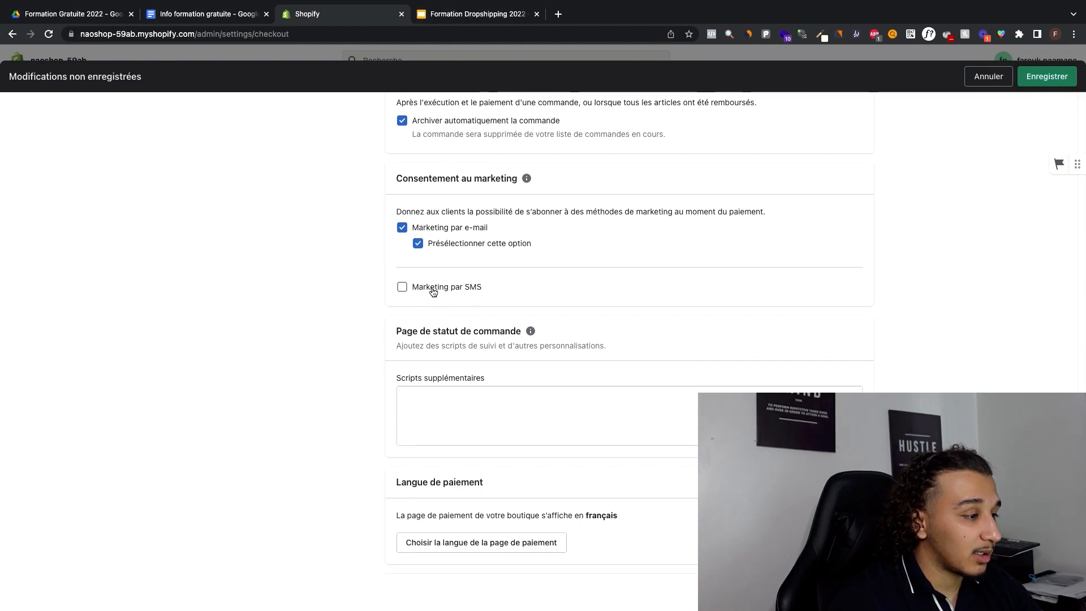
click(420, 287)
scroll(492, 266, down, 3)
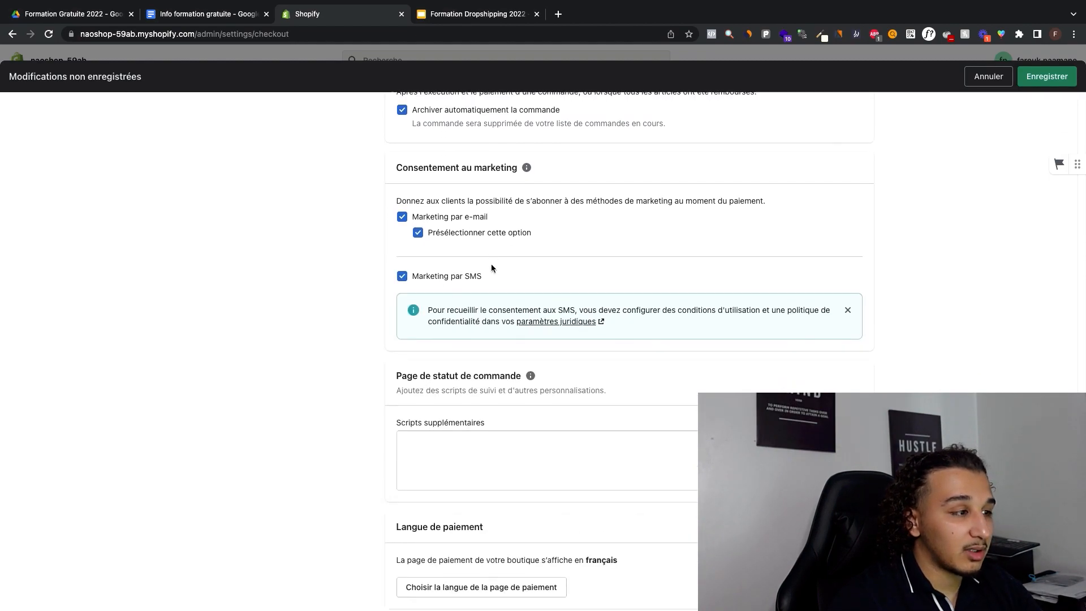
click(1047, 76)
Step: Open the store's Politiques settings
scroll(783, 356, up, 20)
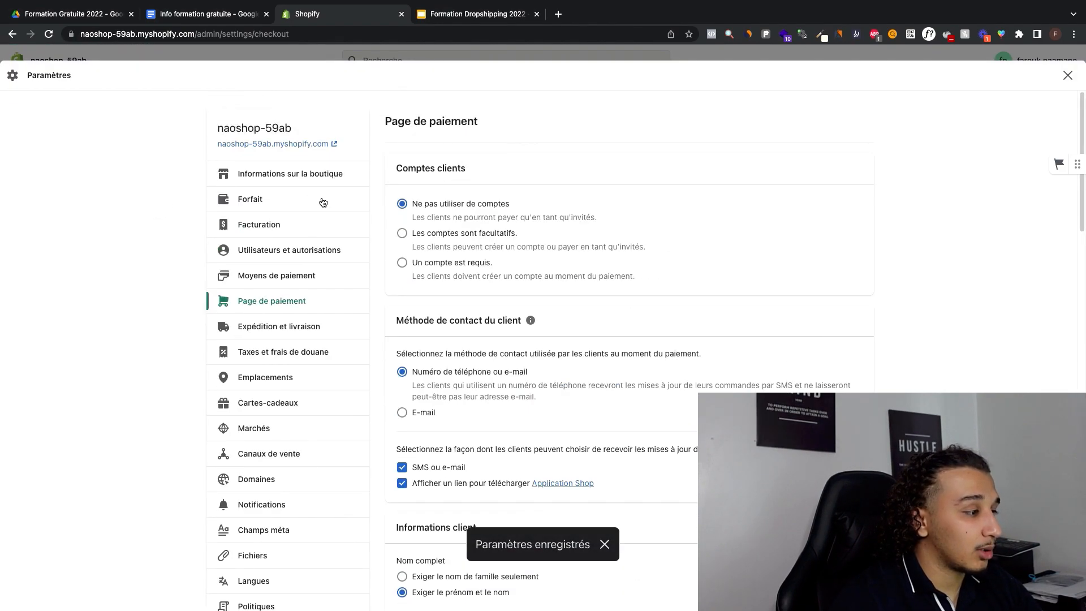
scroll(323, 202, down, 4)
scroll(324, 201, up, 4)
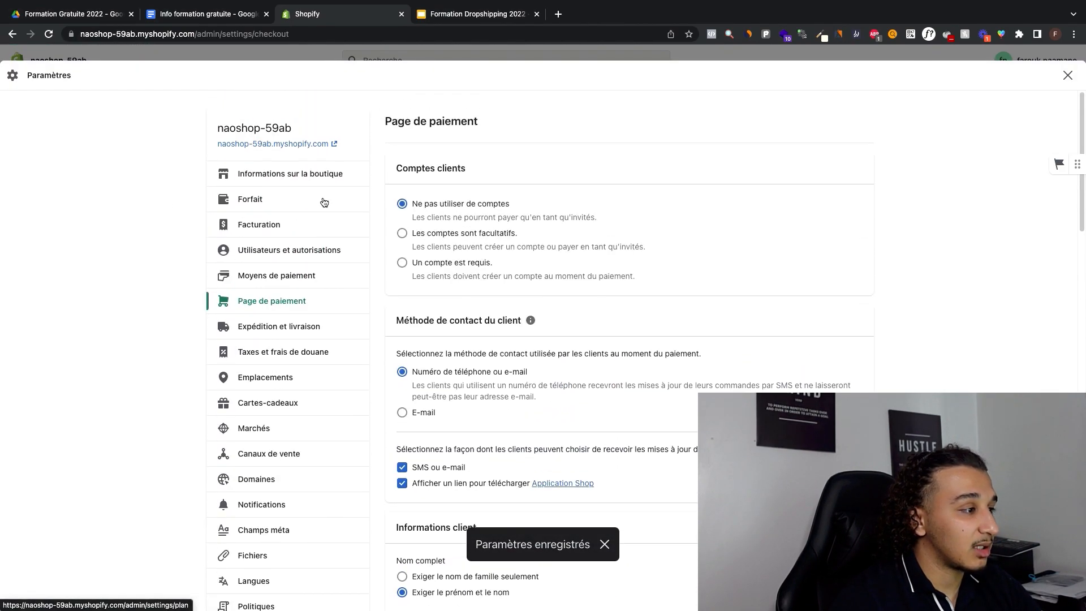
scroll(316, 240, down, 2)
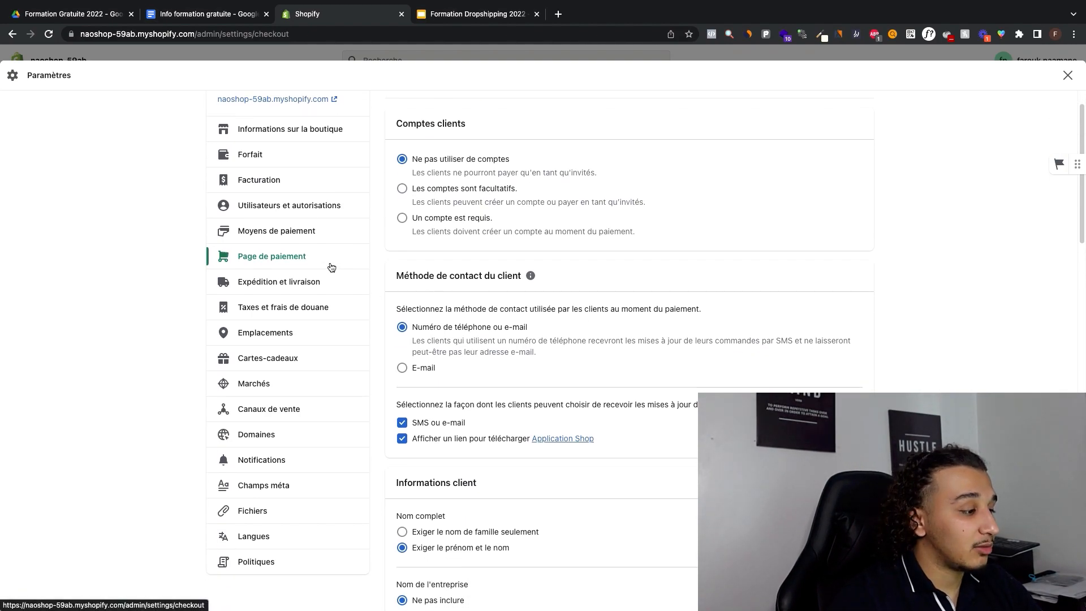
click(256, 561)
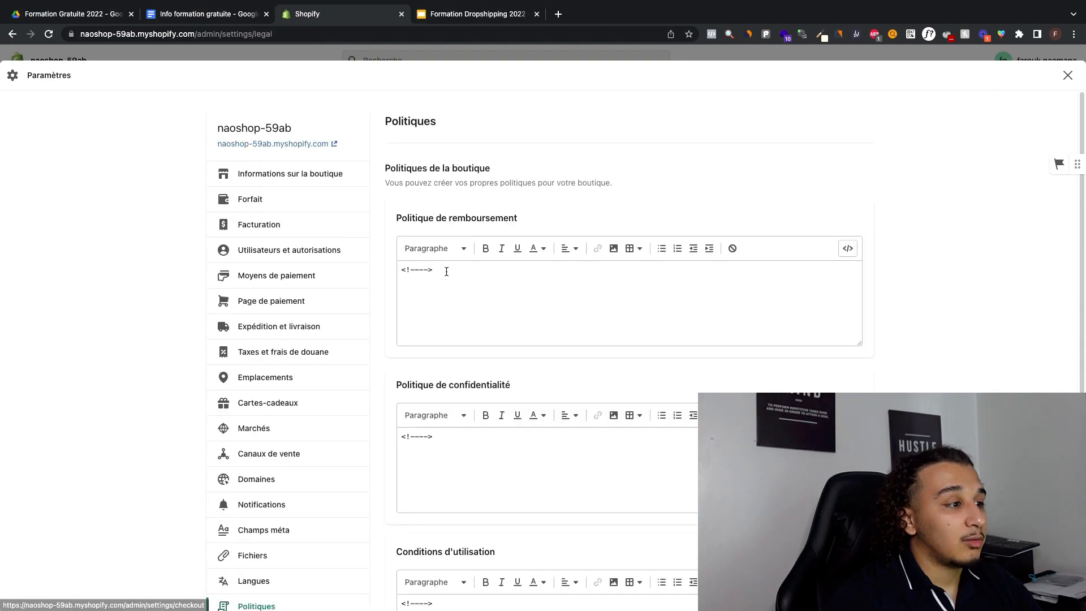
Step: Examine which policy texts the store needs: refund policy, privacy policy, terms of use and shipping policy
scroll(552, 257, down, 6)
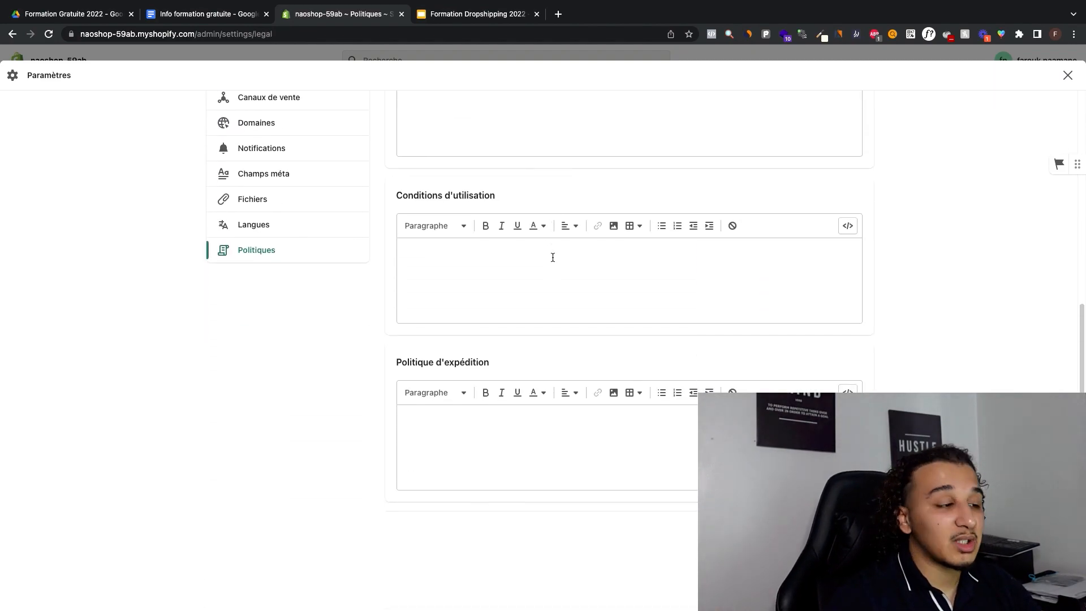
scroll(552, 258, up, 6)
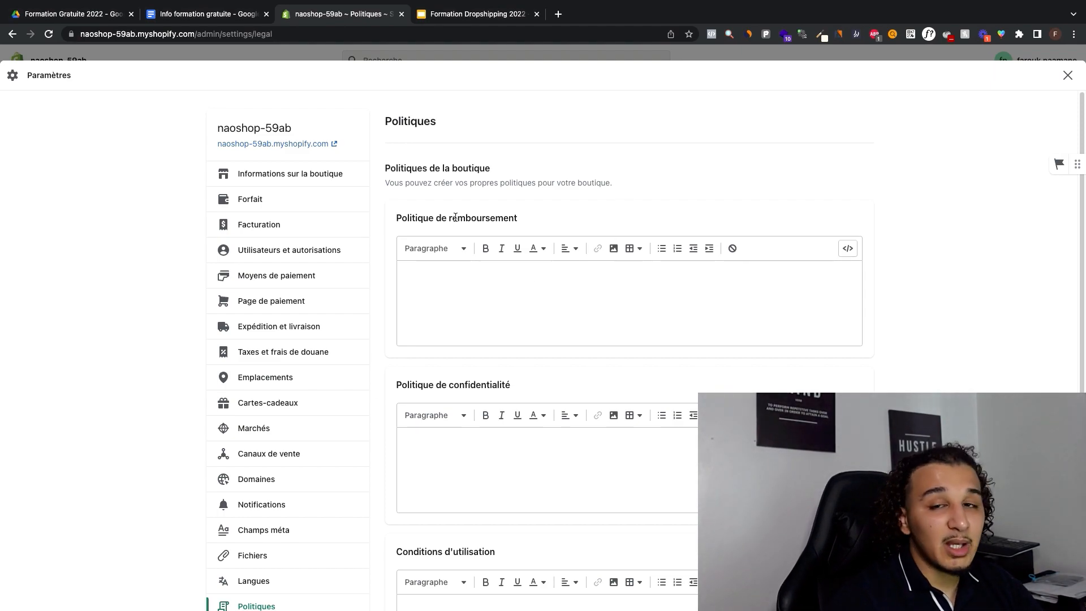
drag(541, 218, 486, 225)
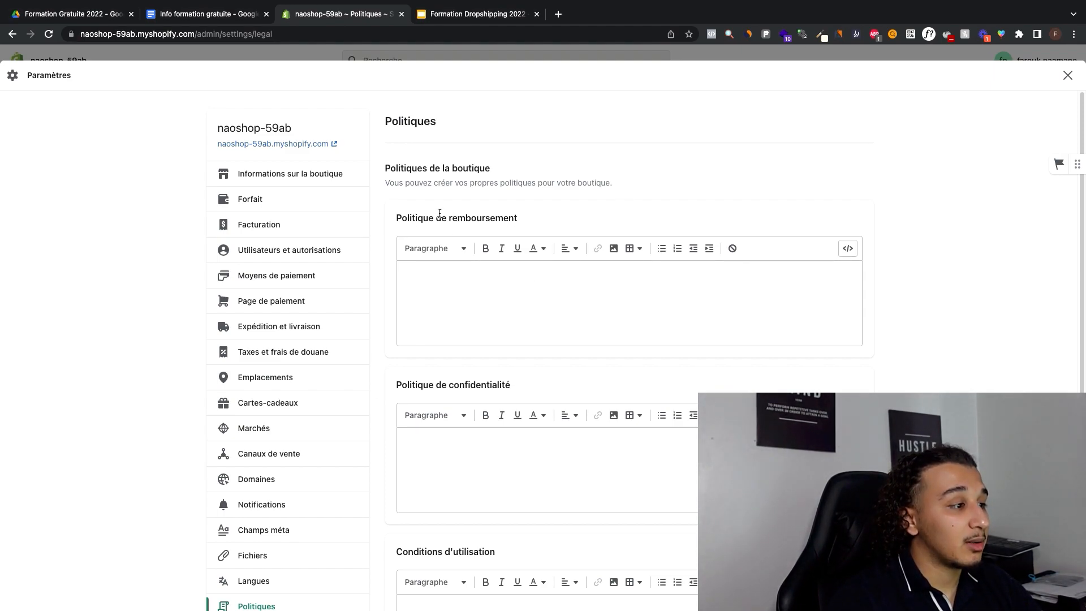
drag(396, 217, 514, 225)
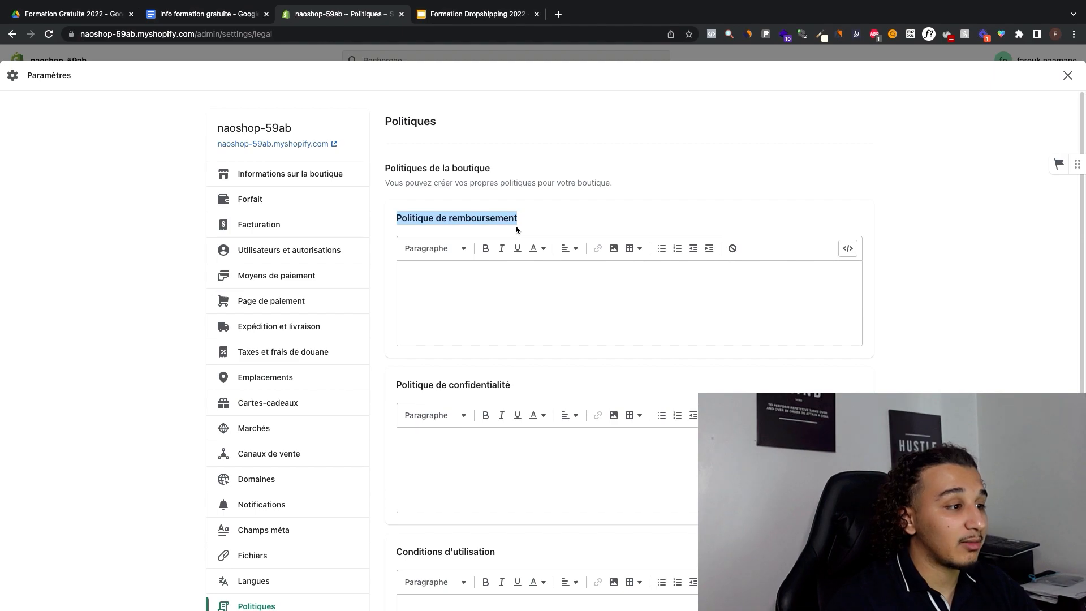
click(408, 295)
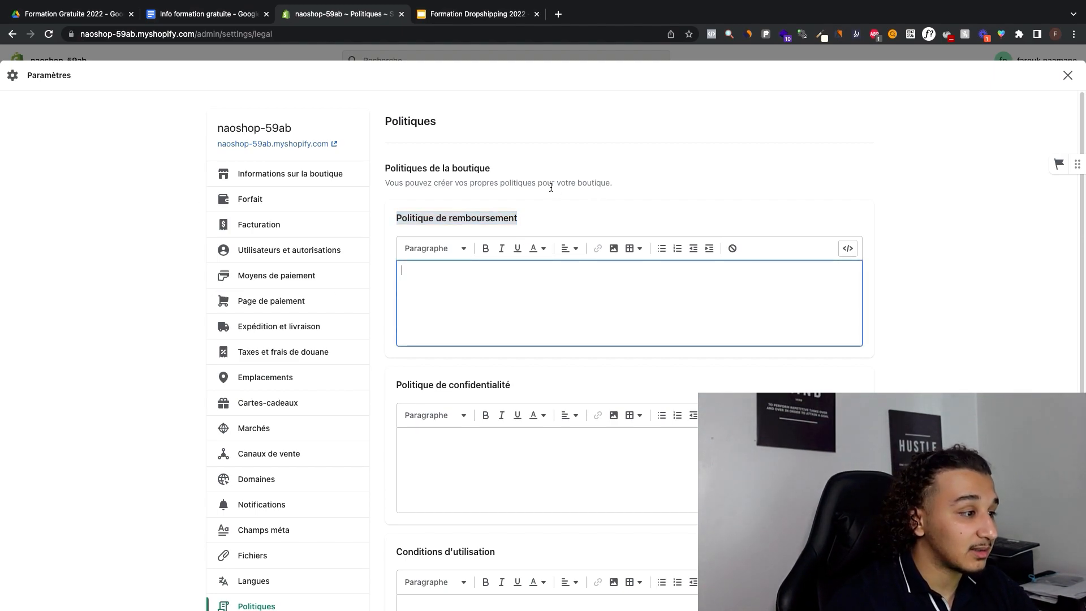
drag(534, 211, 468, 220)
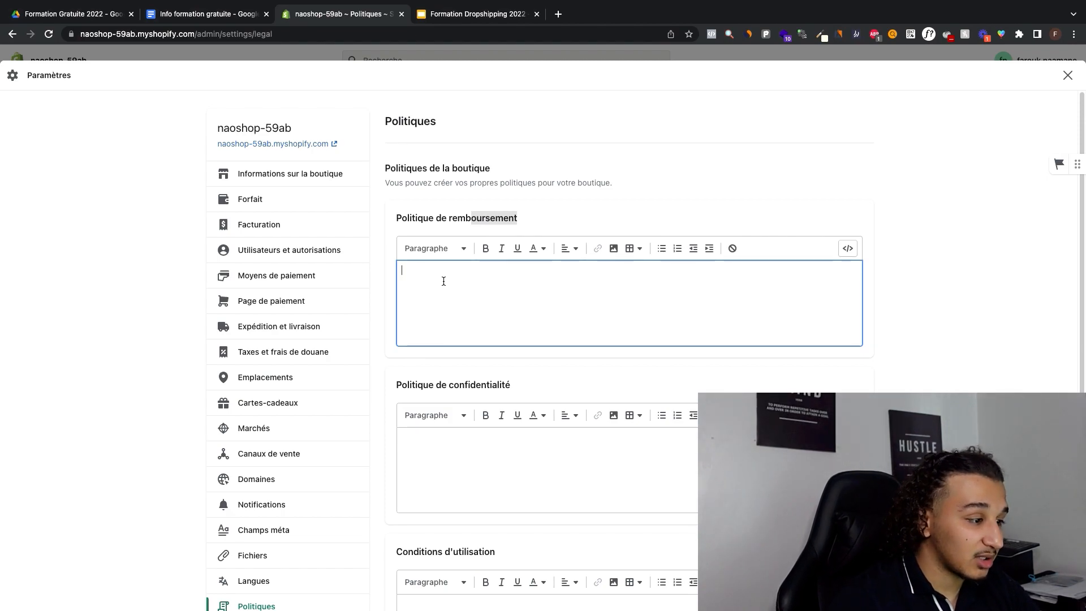
scroll(425, 269, down, 2)
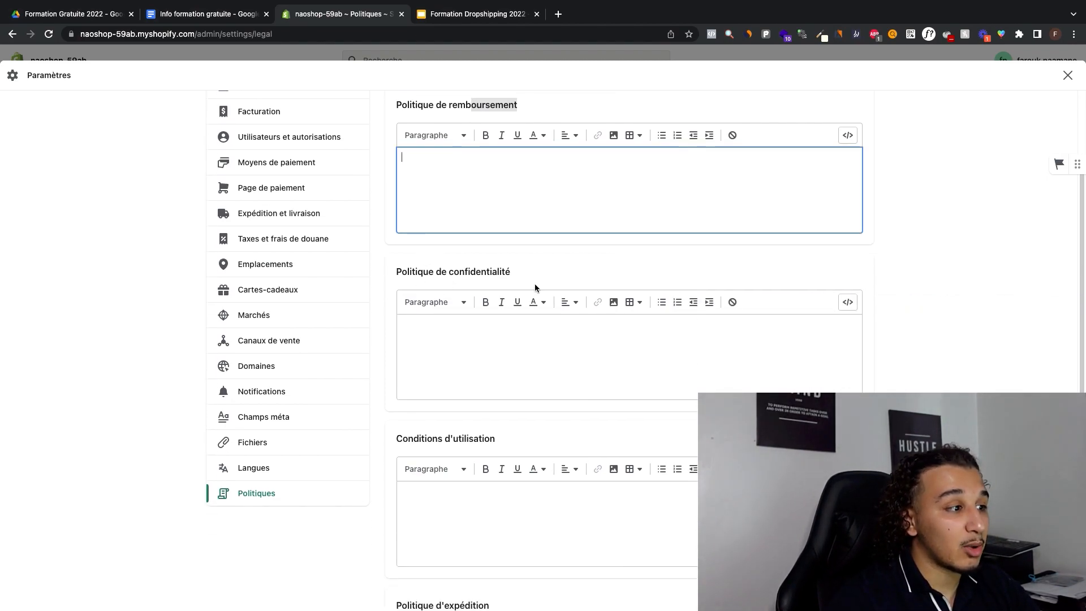
scroll(534, 285, down, 1)
scroll(534, 283, up, 3)
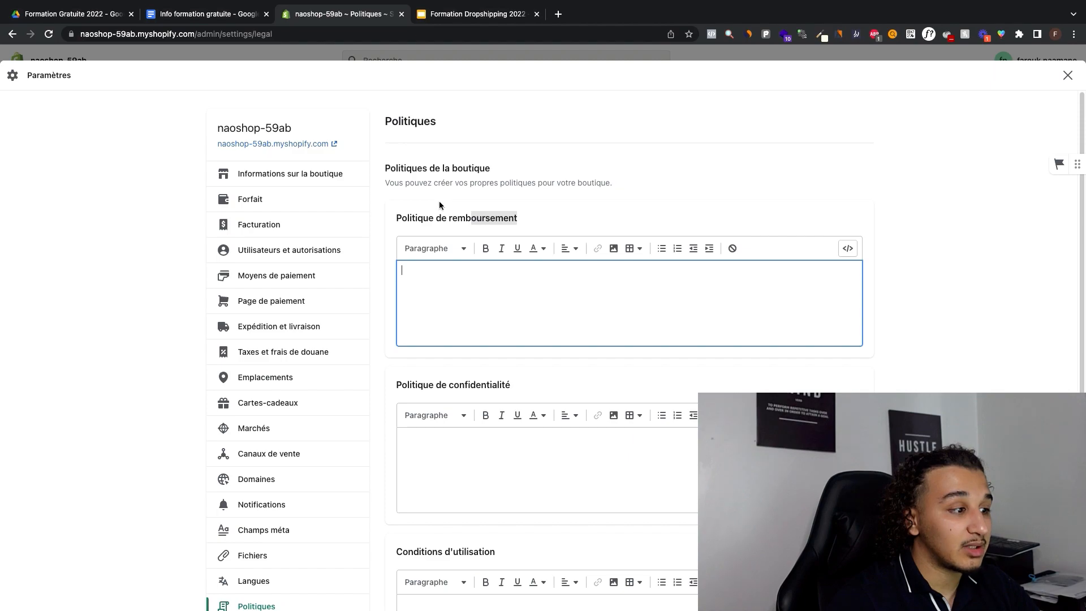
click(403, 227)
drag(403, 226, 526, 223)
scroll(525, 223, down, 6)
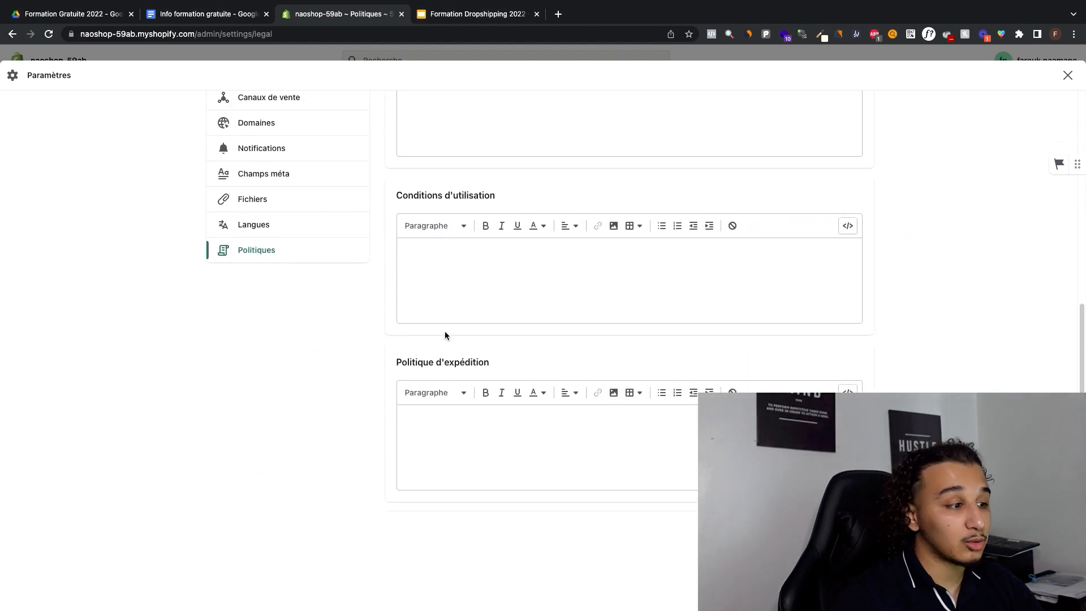
Step: Review the store's policy fields, from the refund policy to the shipping policy
drag(400, 363, 488, 365)
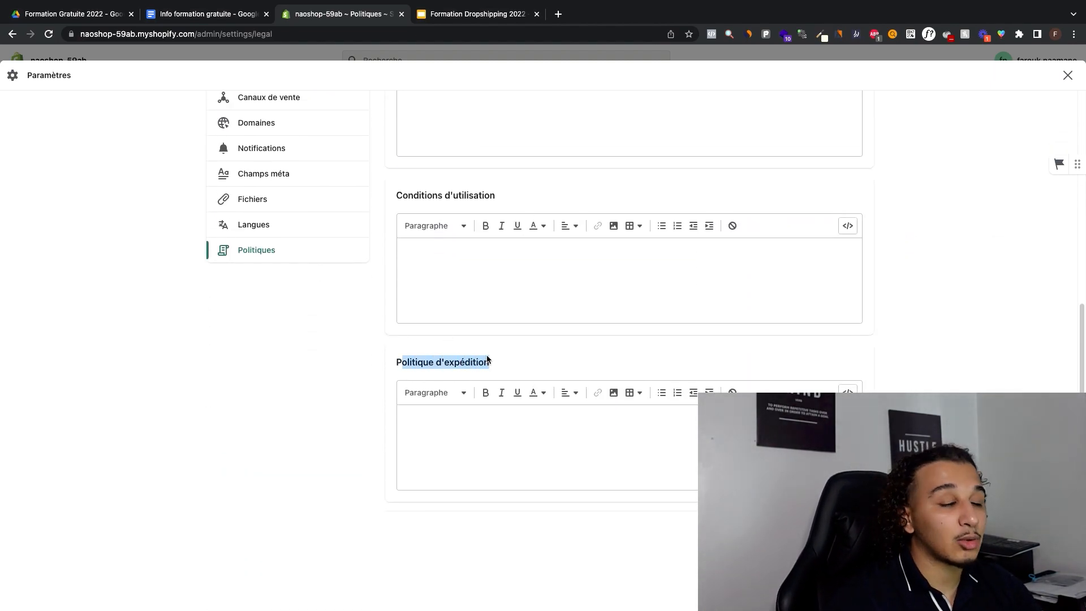
click(507, 356)
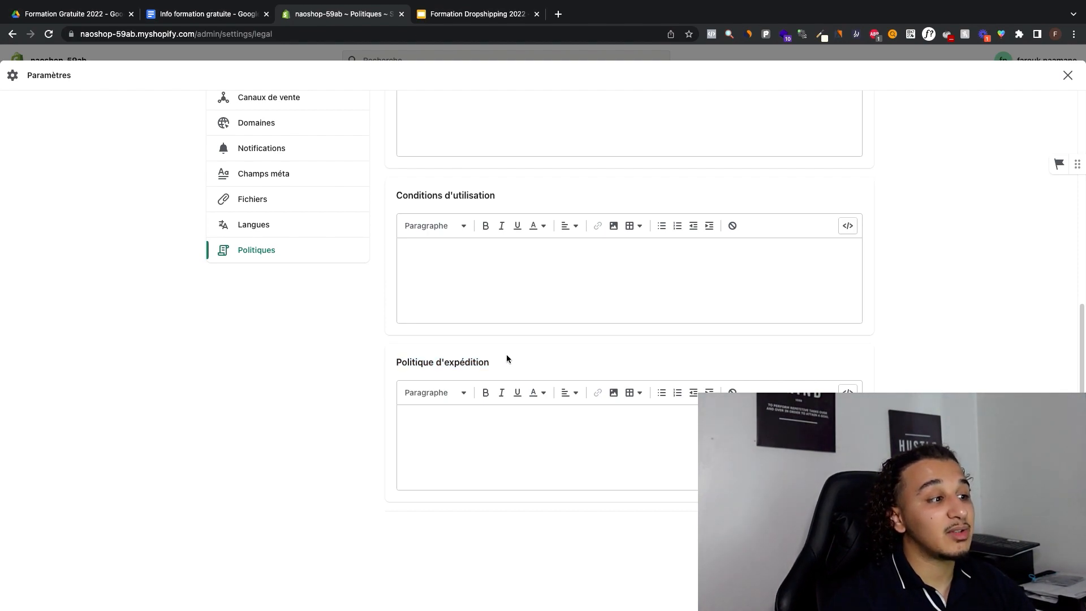
scroll(528, 335, up, 3)
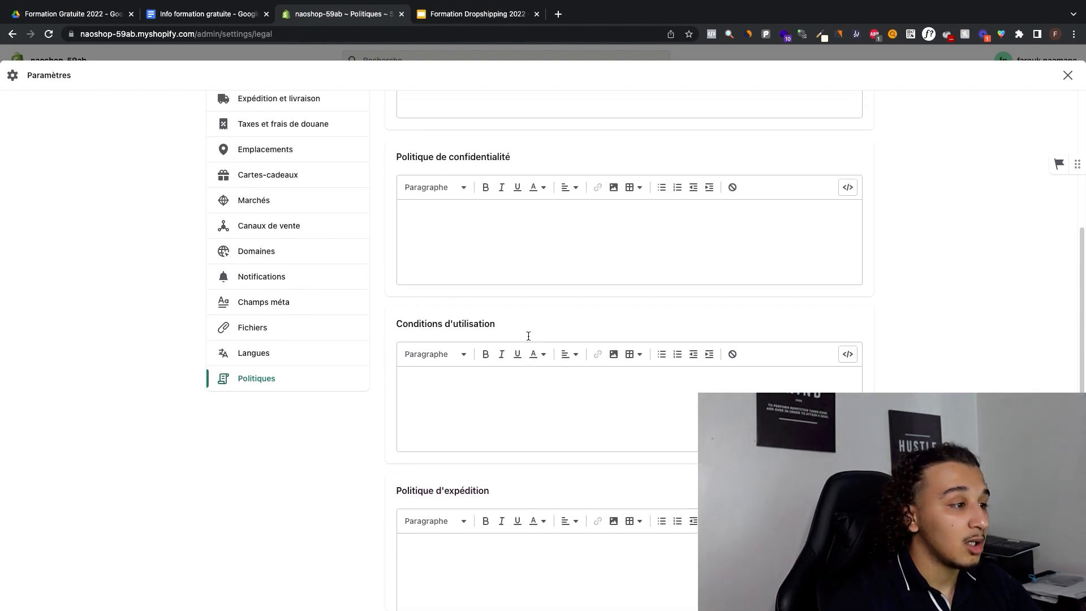
scroll(528, 336, up, 5)
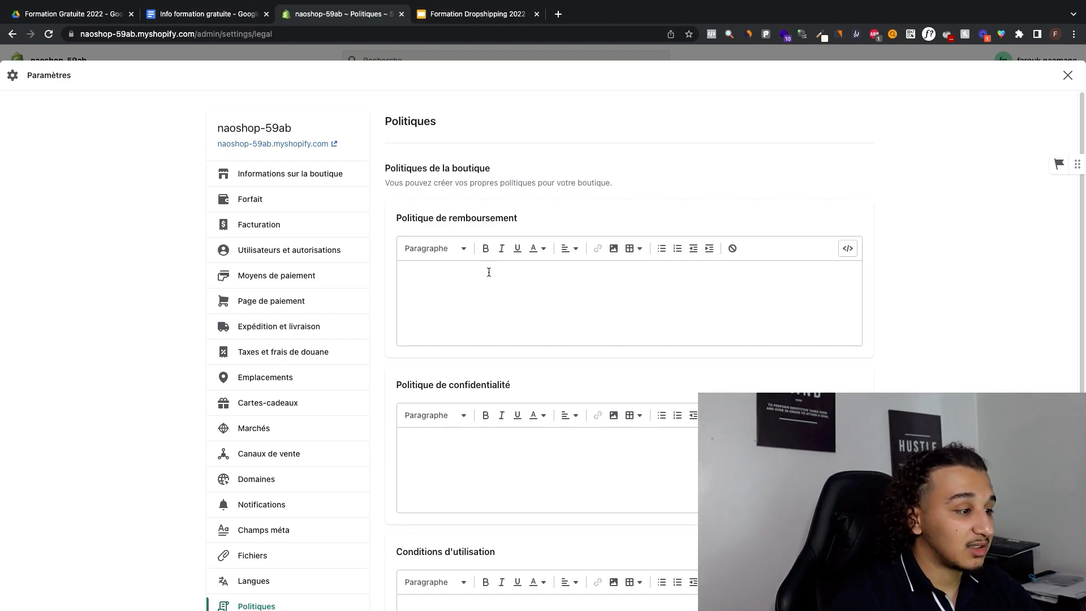
scroll(488, 272, down, 8)
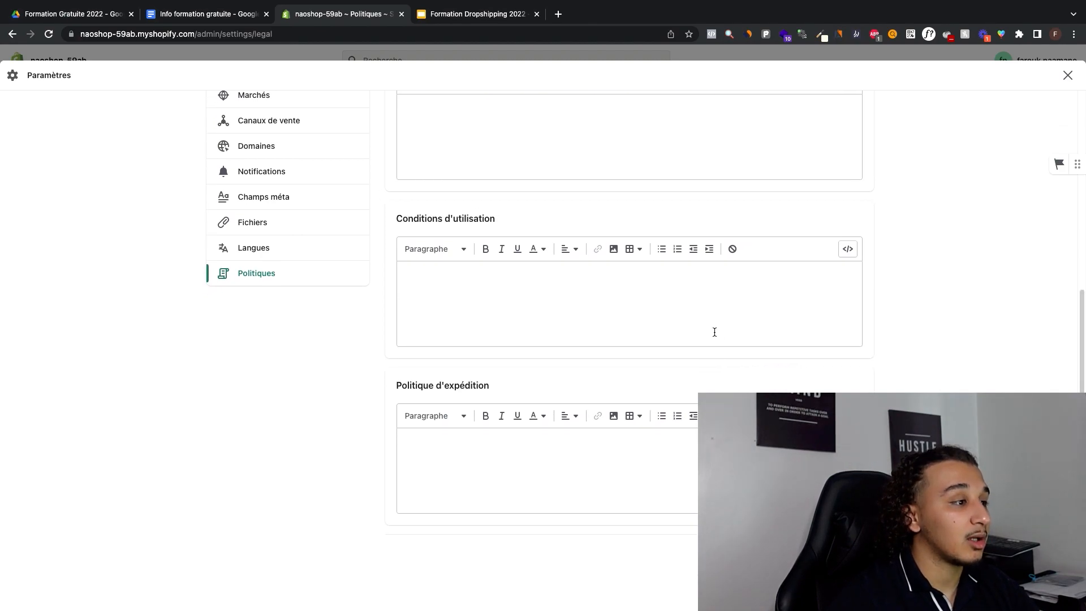
scroll(494, 351, up, 8)
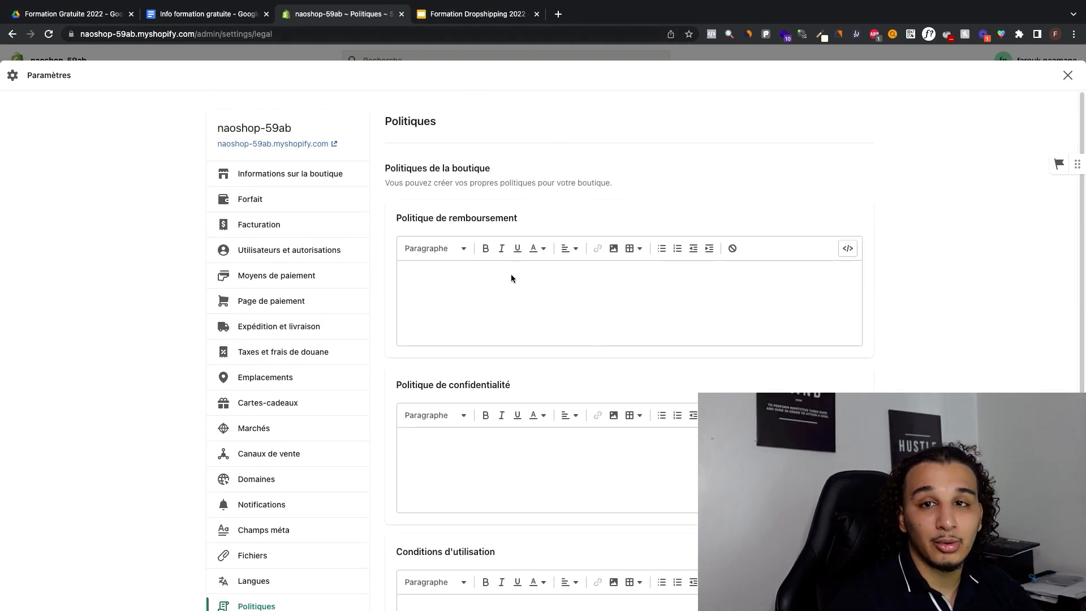
Step: Open Shopify's free privacy policy generator from the Google results for "générateur de confidentialité shopify"
scroll(511, 274, down, 3)
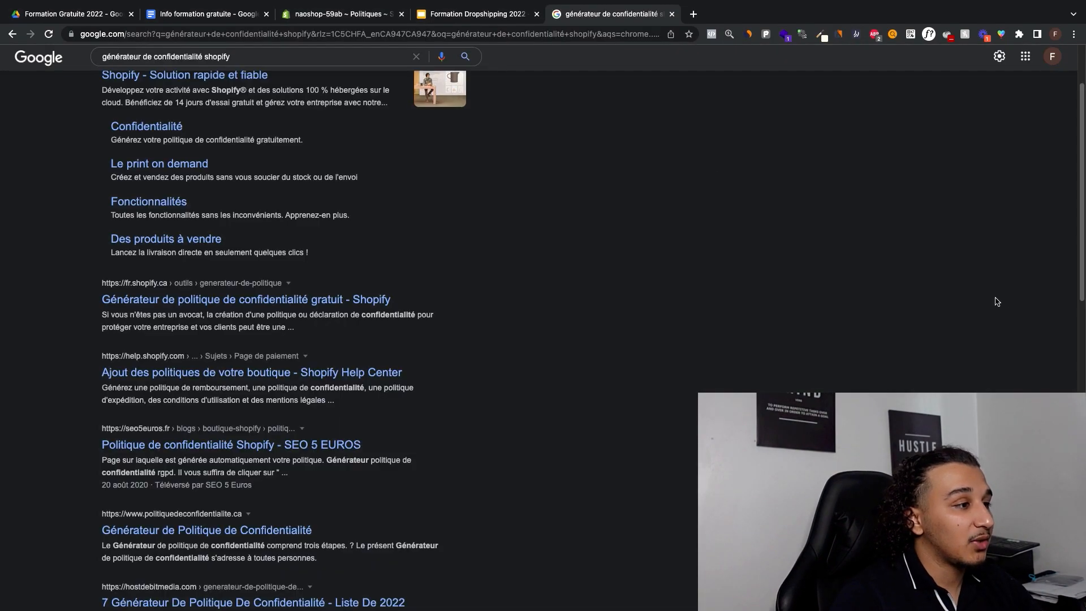
scroll(891, 183, up, 3)
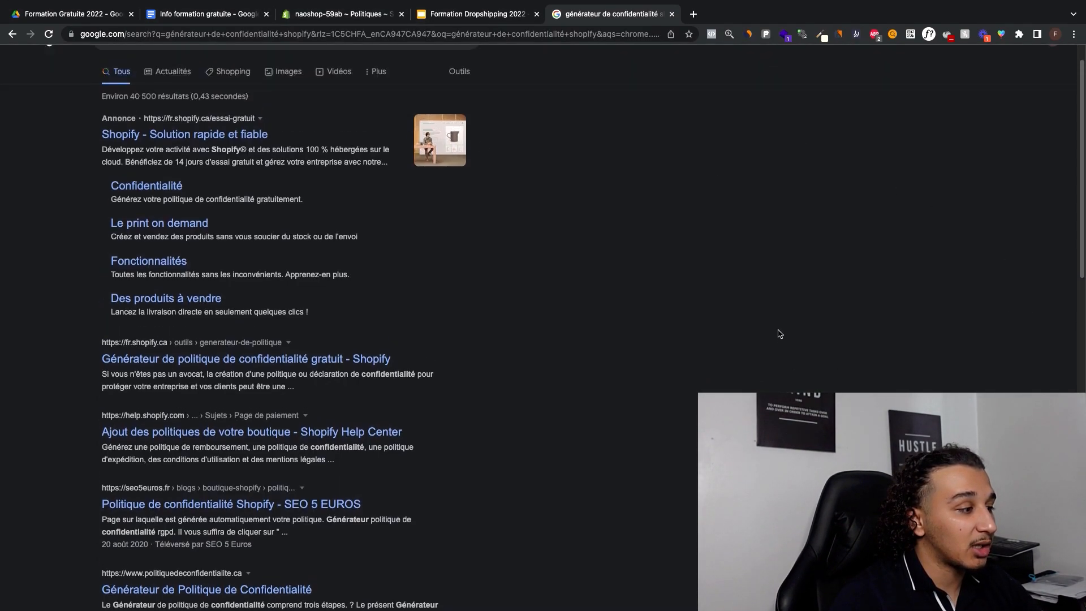
scroll(618, 196, down, 1)
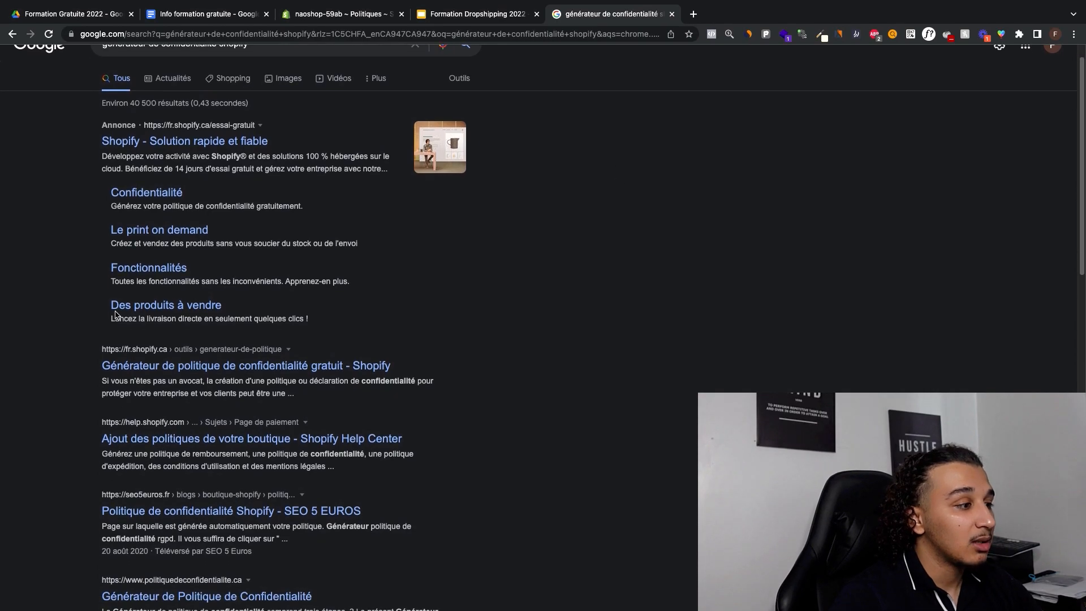
click(170, 366)
Step: Choose to skip the Shopify trial and create the privacy policy directly in the generator
scroll(308, 272, down, 6)
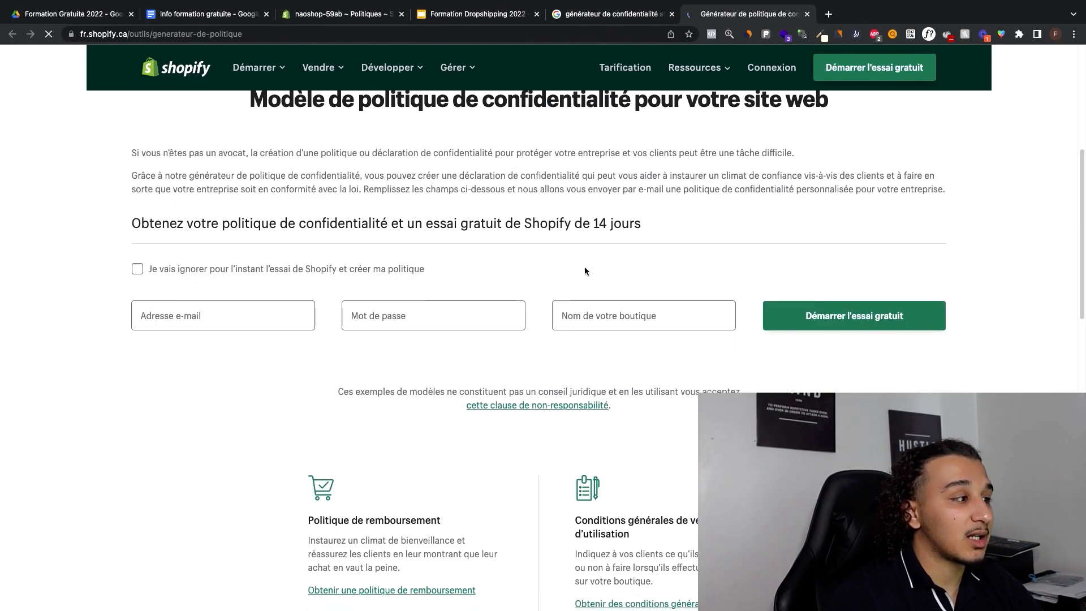
scroll(585, 268, up, 6)
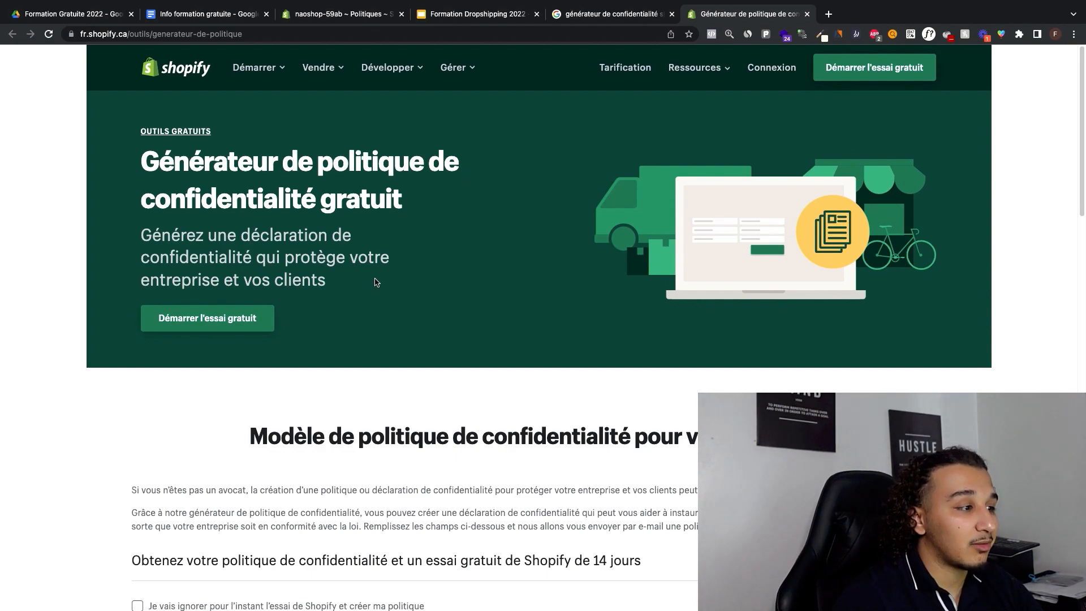
scroll(361, 145, down, 6)
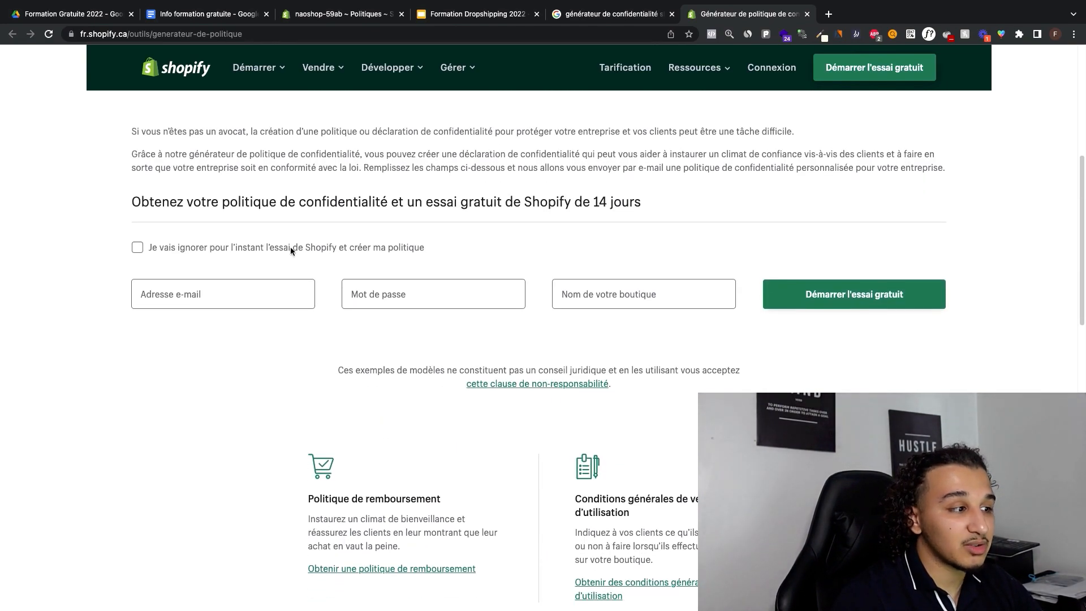
click(291, 246)
scroll(422, 260, down, 2)
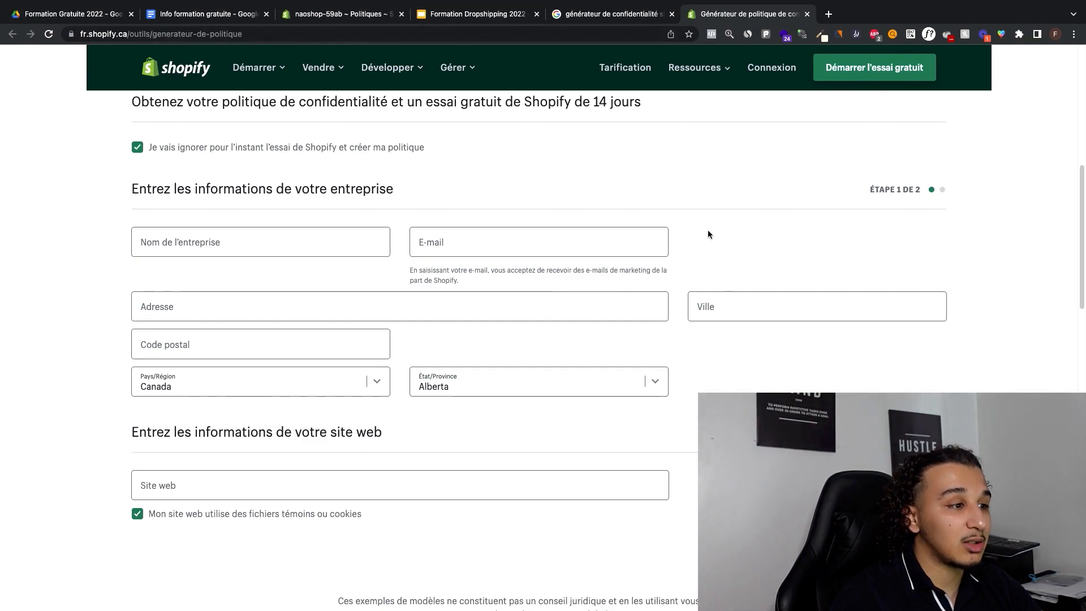
Step: Examine the company and website details that the privacy policy generator form asks for
scroll(797, 259, down, 2)
scroll(798, 260, up, 4)
scroll(798, 260, up, 5)
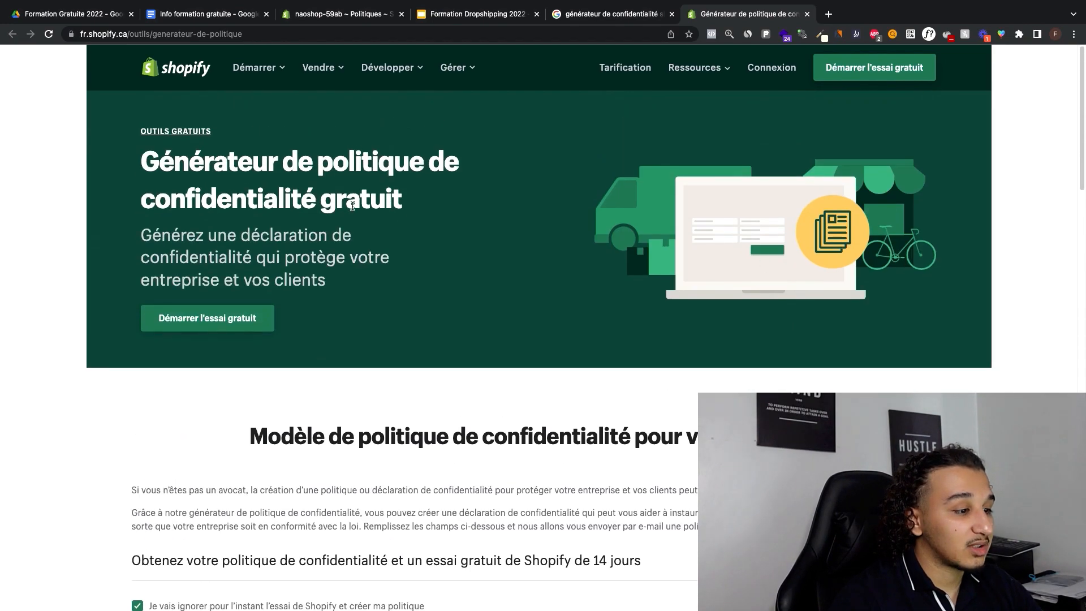
scroll(616, 249, down, 18)
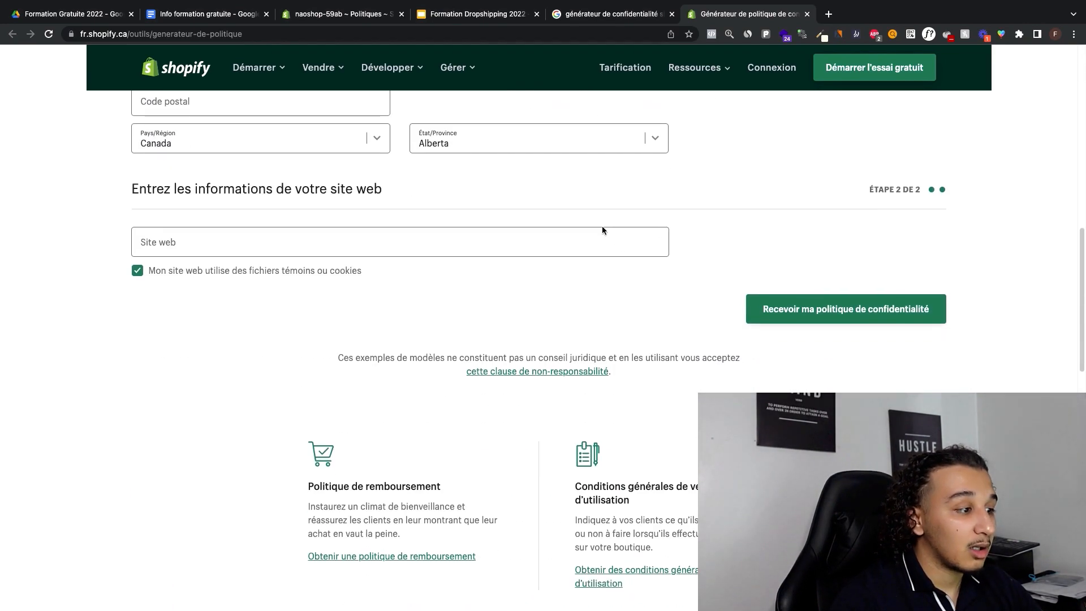
scroll(602, 226, up, 18)
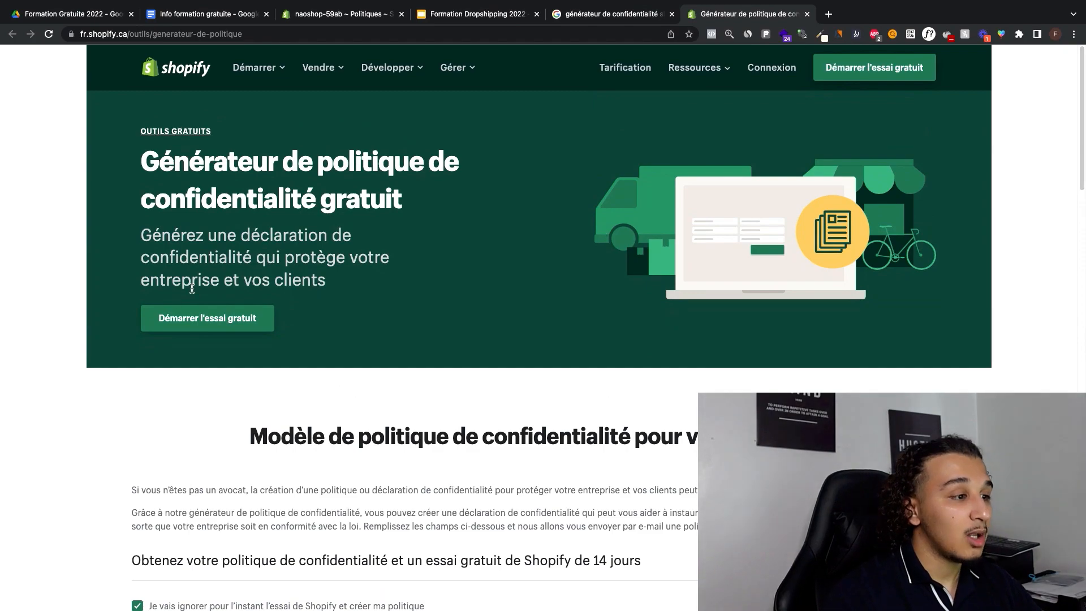
scroll(229, 249, down, 8)
scroll(734, 358, down, 4)
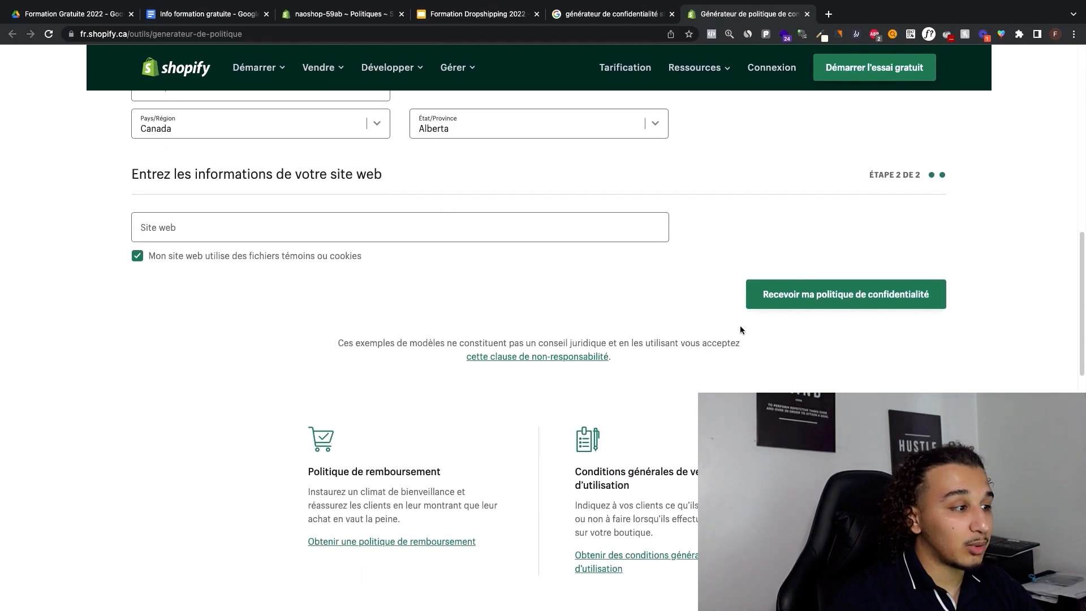
Step: Open the refund policy and terms of sale and use generators in separate browser tabs
scroll(581, 409, down, 3)
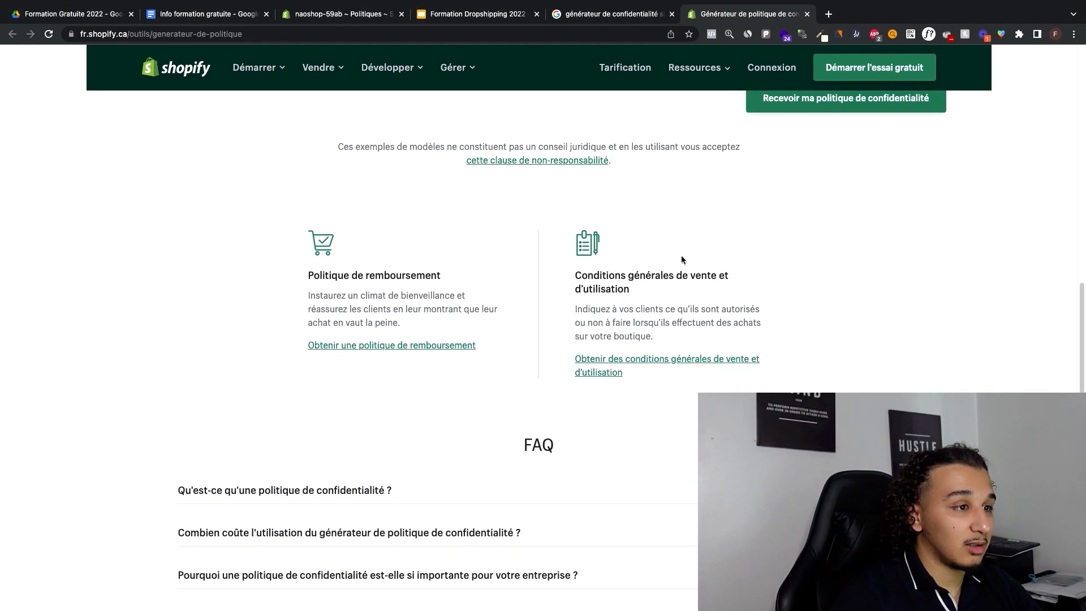
super+click(422, 346)
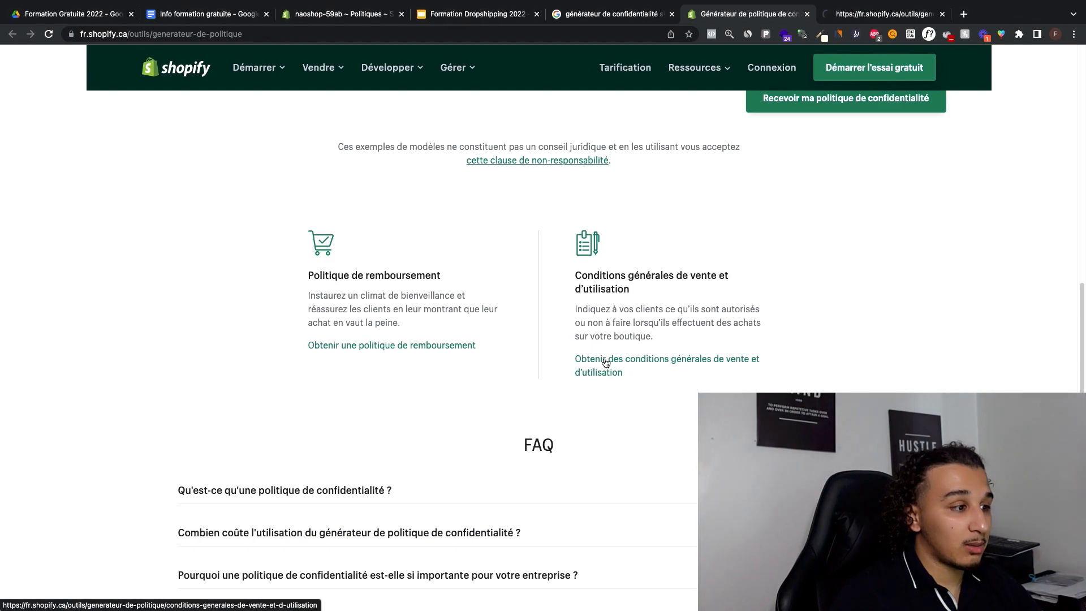
super+click(580, 360)
scroll(730, 212, up, 6)
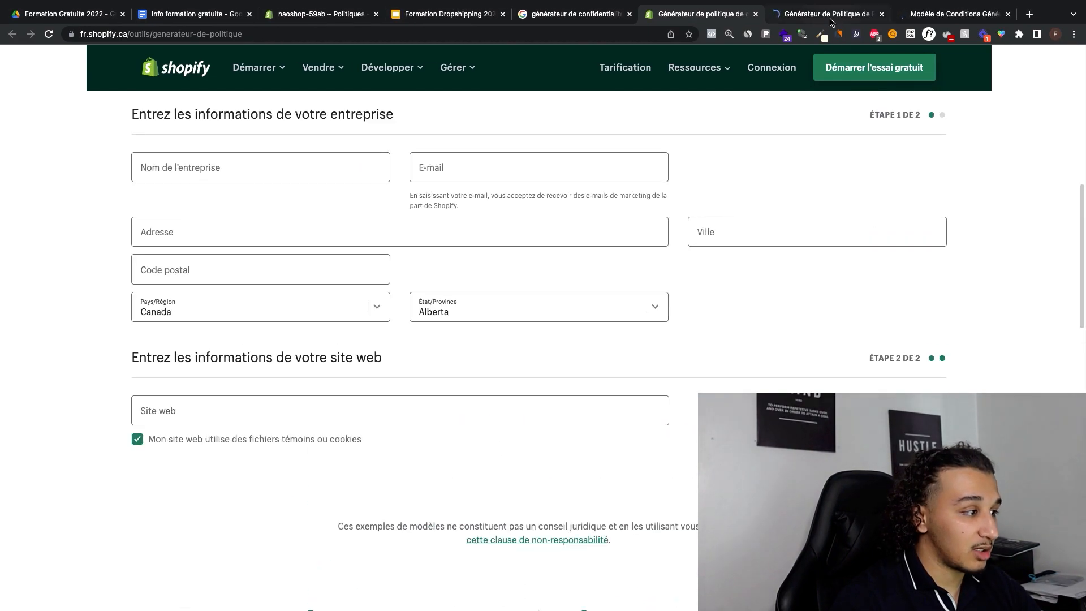
Step: On the refund policy generator, choose to skip the Shopify trial and create the policy
key(ctrl+Tab)
scroll(567, 251, down, 7)
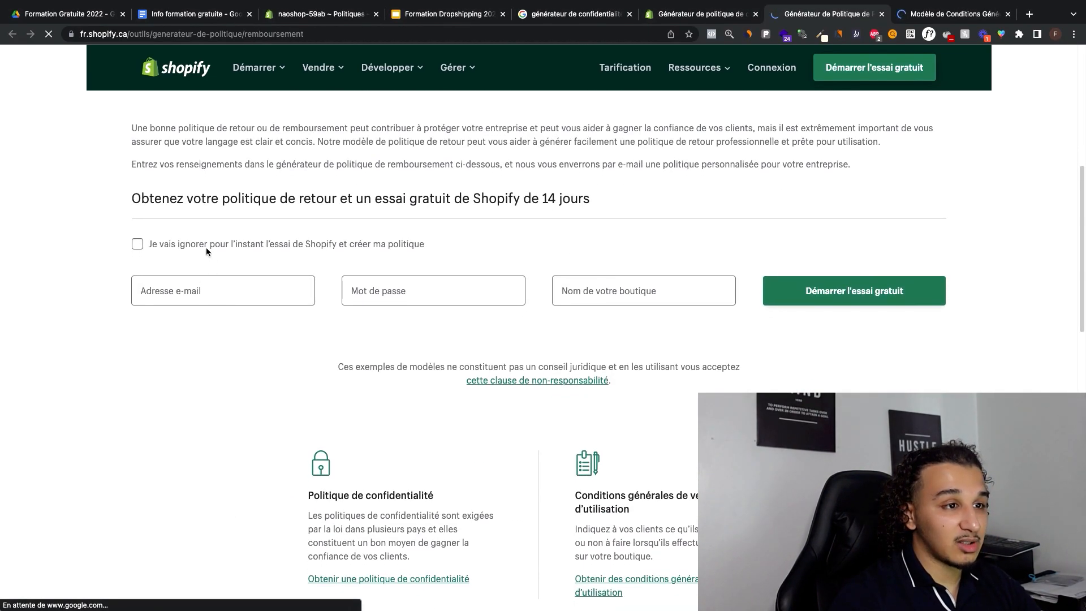
click(206, 246)
scroll(221, 269, down, 2)
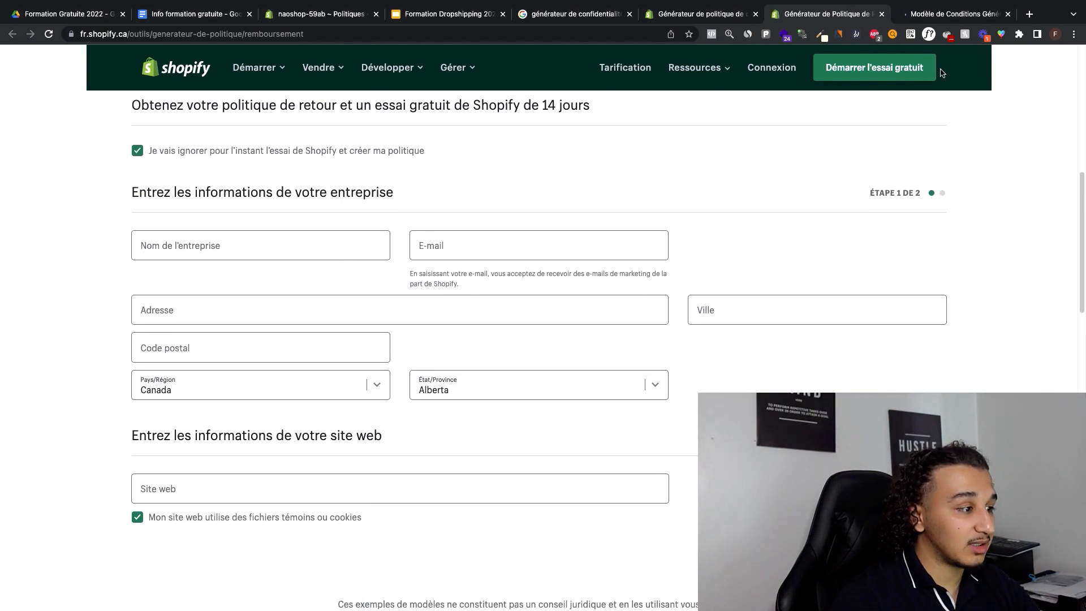
Step: On the terms of sale and use generator, skip the Shopify trial and look over its form
click(952, 21)
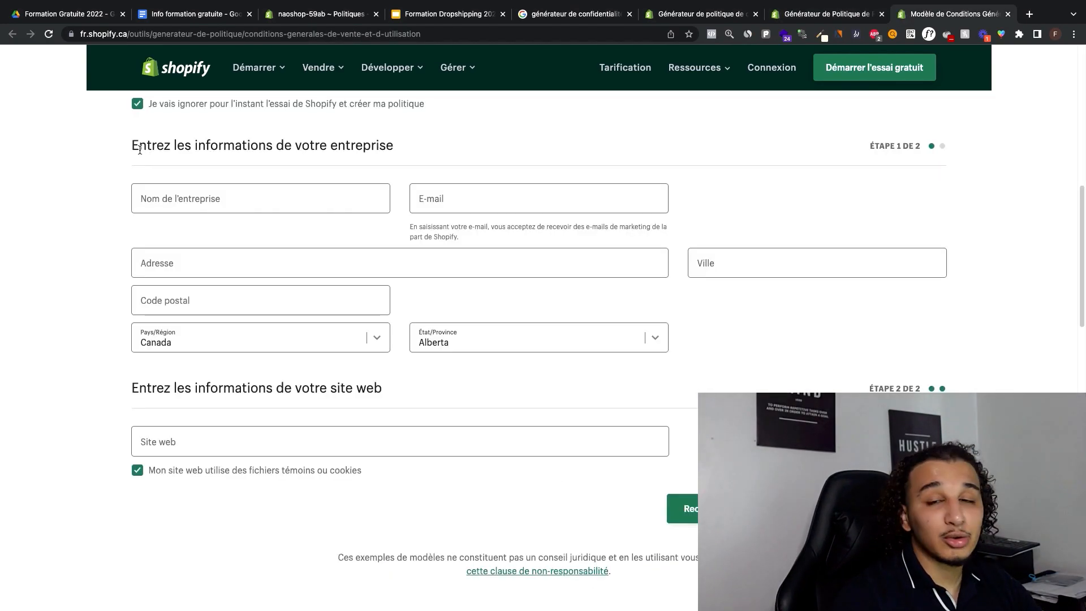
mouse_move(139, 149)
mouse_down()
mouse_move(178, 153)
mouse_move(133, 150)
mouse_up()
click(230, 152)
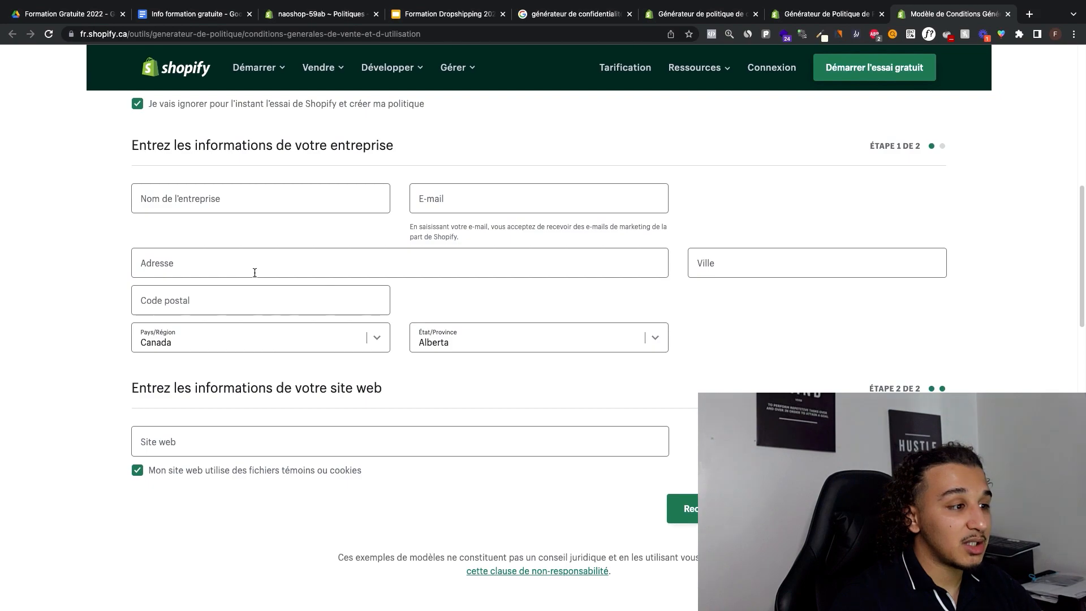
scroll(345, 124, up, 8)
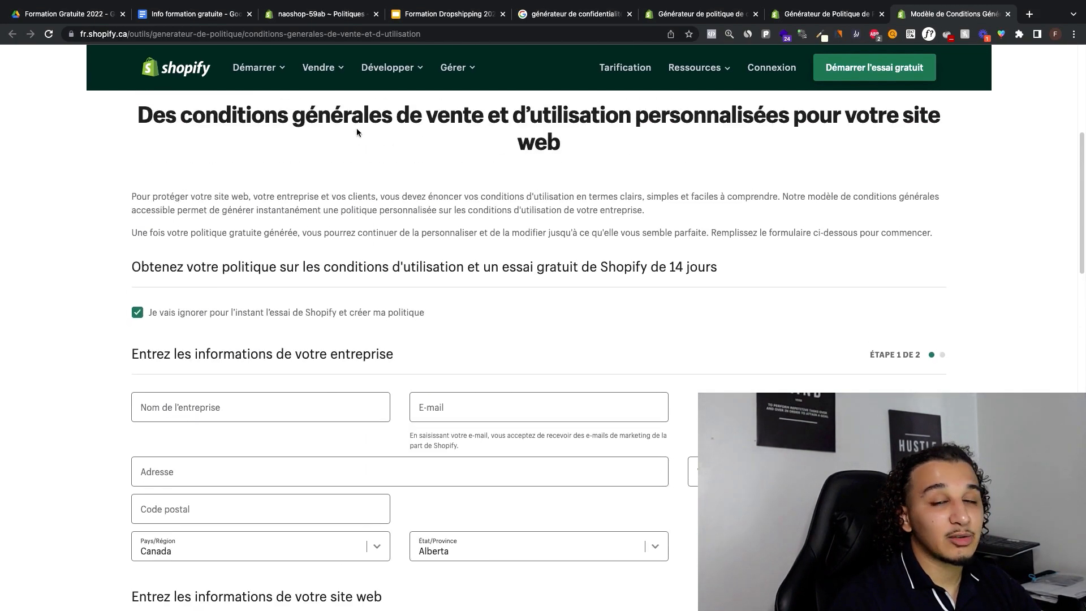
scroll(655, 169, down, 3)
scroll(649, 177, down, 1)
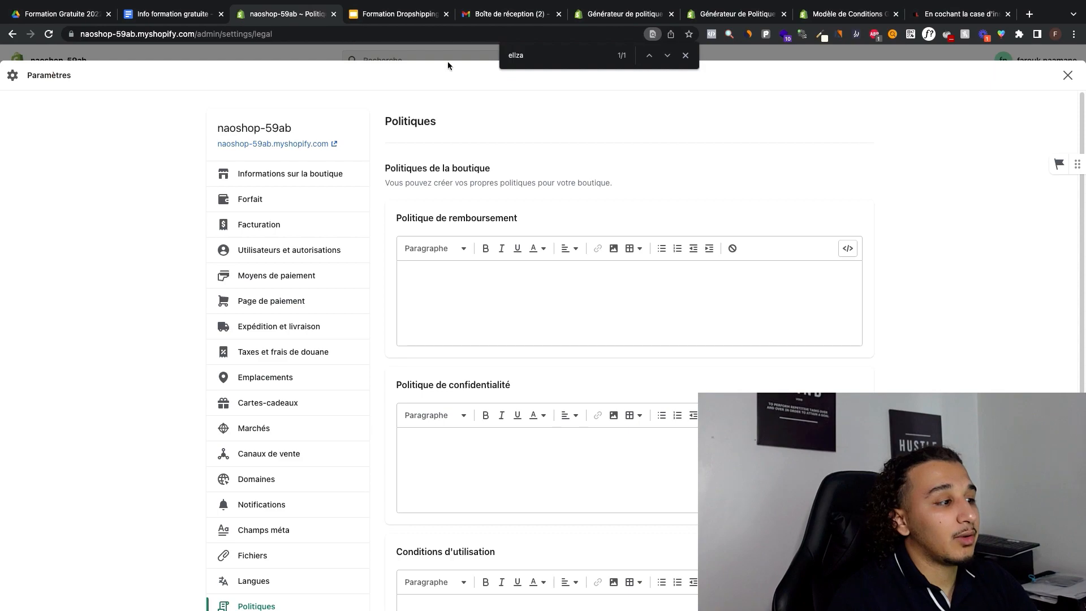
Step: Switch to Gmail and open the generated privacy policy through the link in Shopify's website policies e-mail
click(685, 55)
click(509, 14)
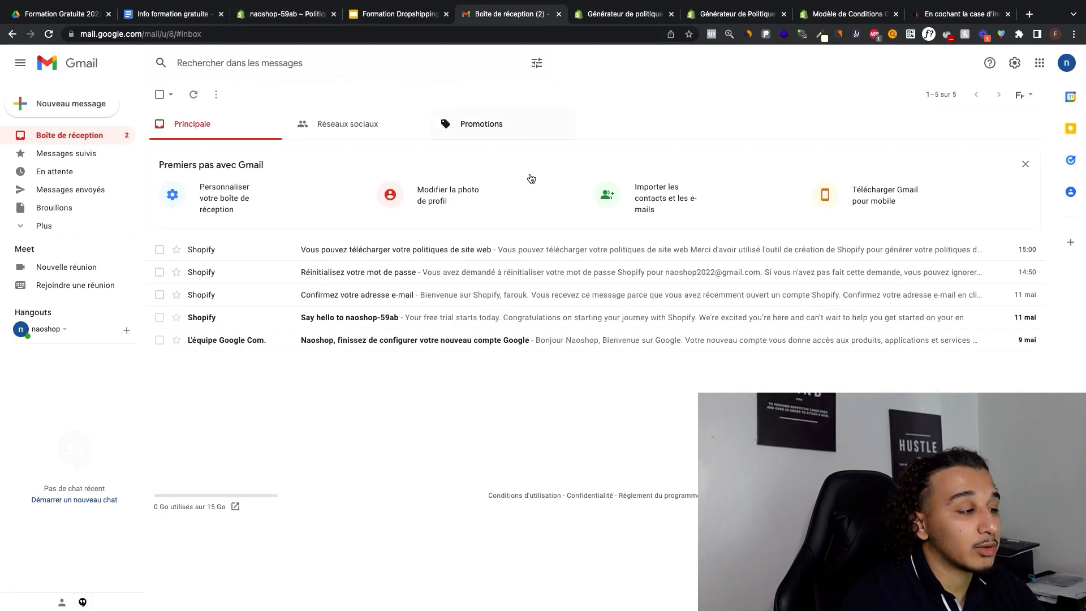
click(433, 254)
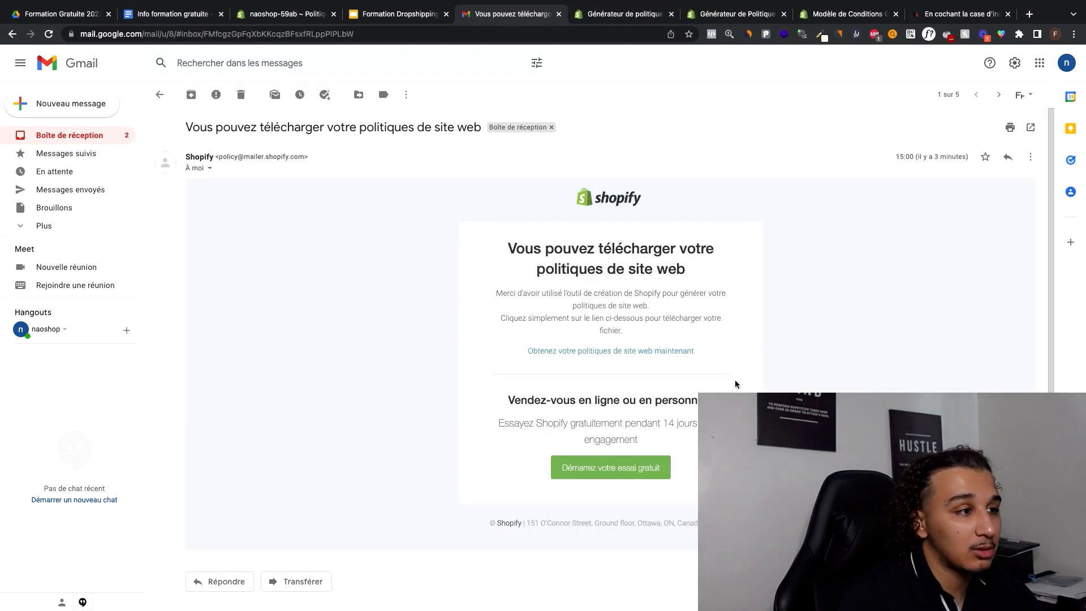
click(573, 356)
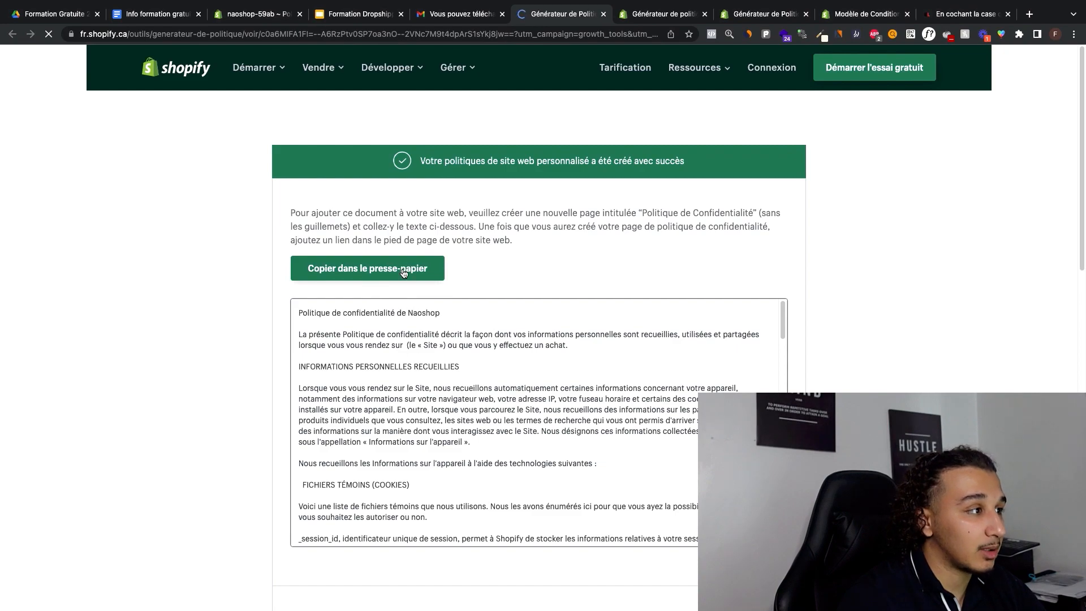
Step: Copy the generated privacy policy text and paste it into the store's Politique de confidentialité field
click(352, 279)
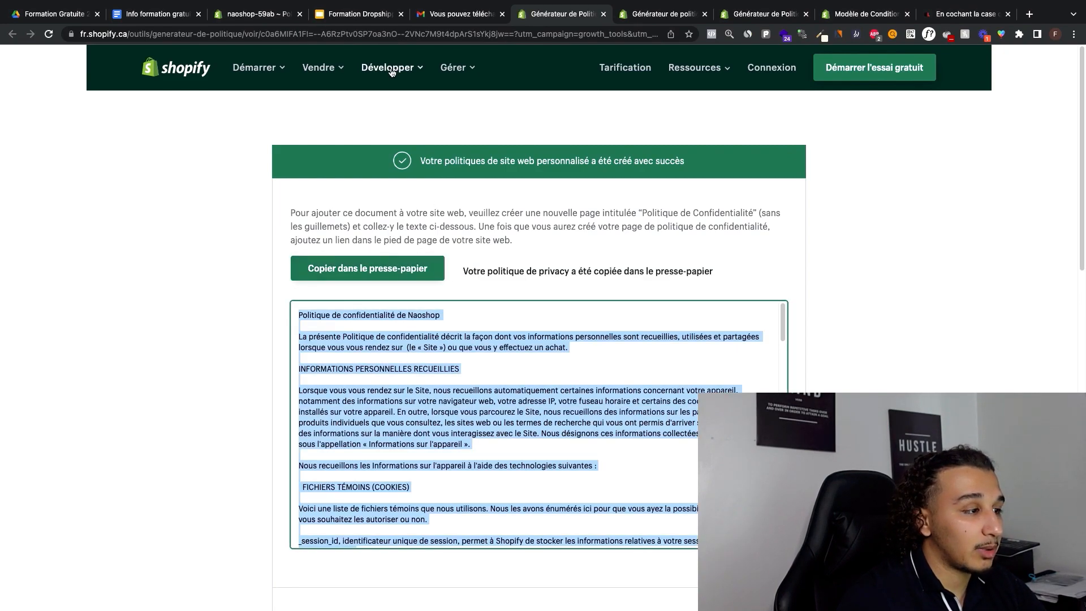
click(249, 13)
scroll(467, 175, down, 6)
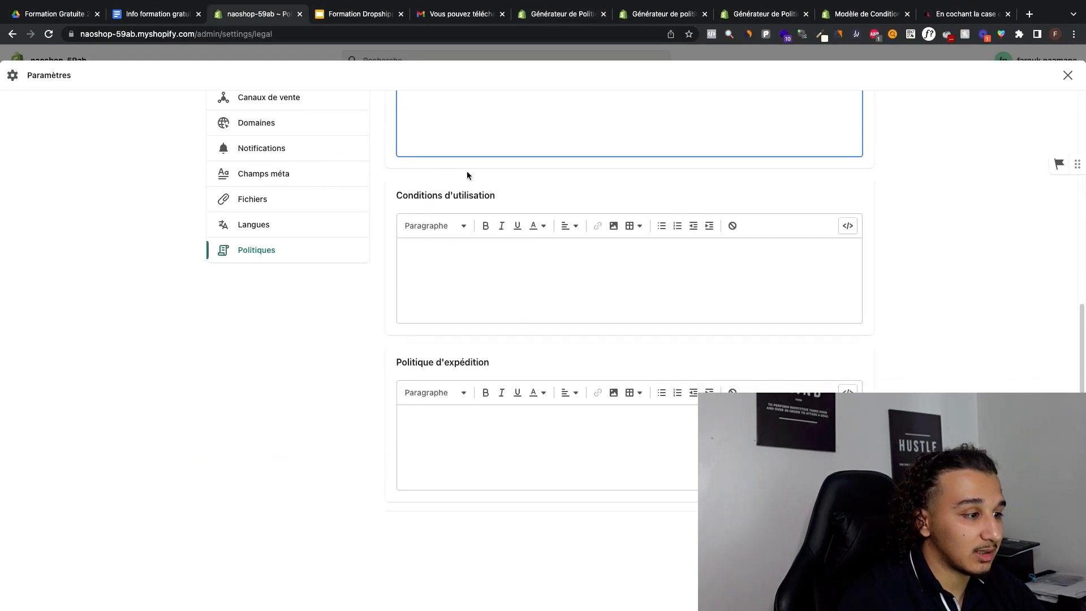
scroll(463, 255, up, 5)
scroll(459, 352, down, 1)
click(459, 352)
key(ctrl+v)
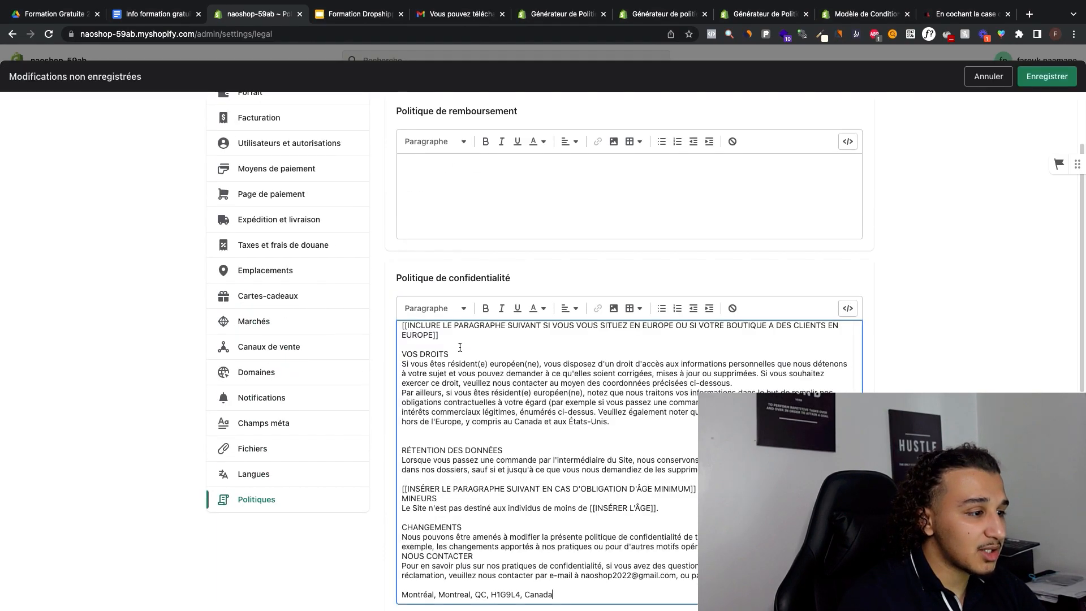
Step: Read through the pasted privacy policy and locate the bracketed passages that need completing or removing
scroll(537, 353, up, 15)
scroll(491, 328, down, 1)
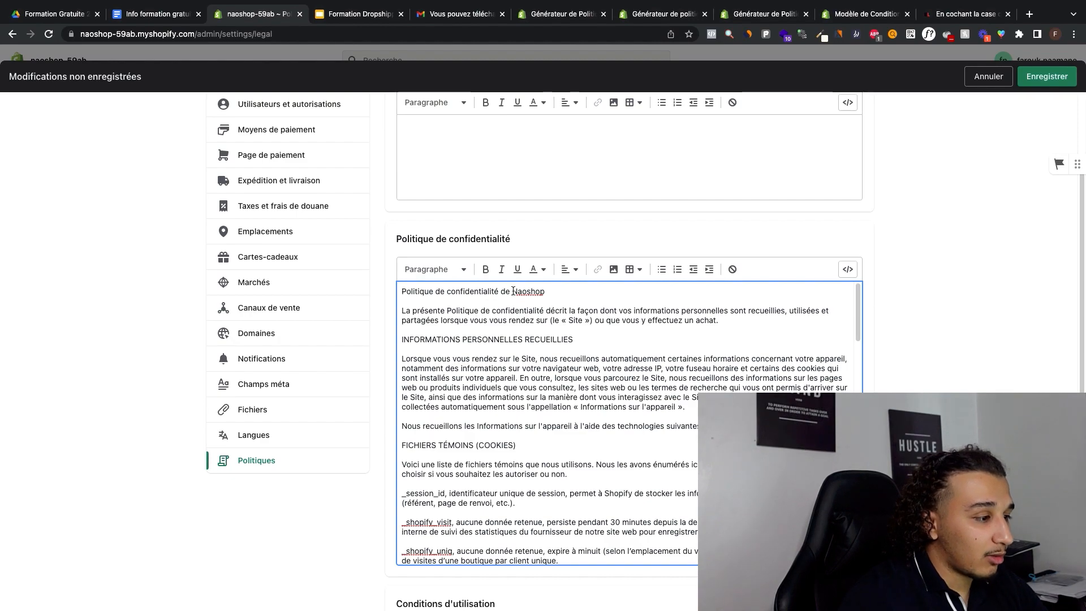
double_click(526, 291)
scroll(551, 316, down, 8)
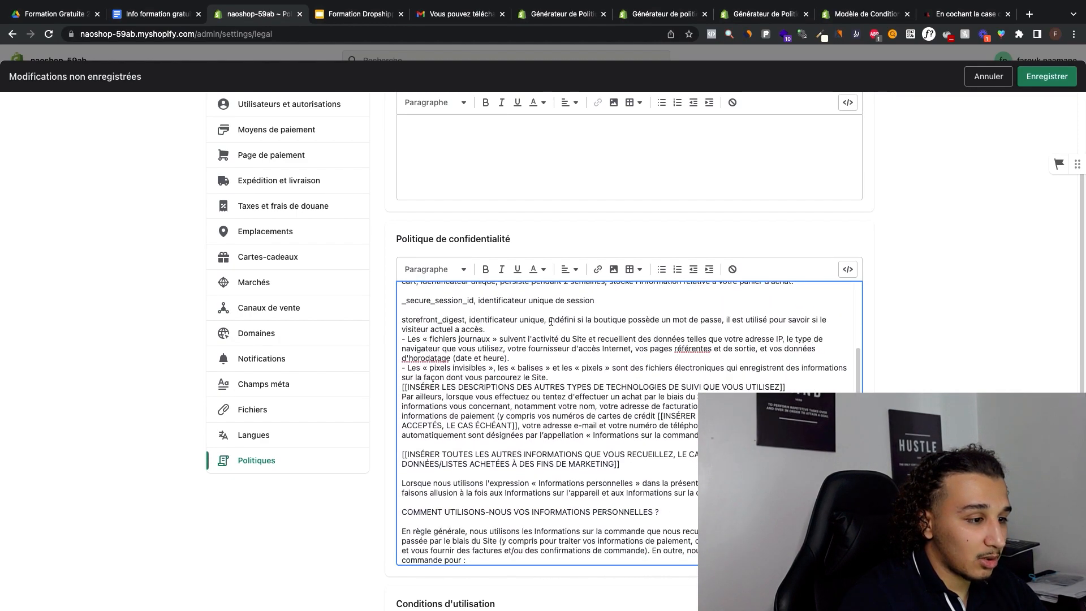
scroll(551, 322, down, 1)
scroll(551, 322, down, 1)
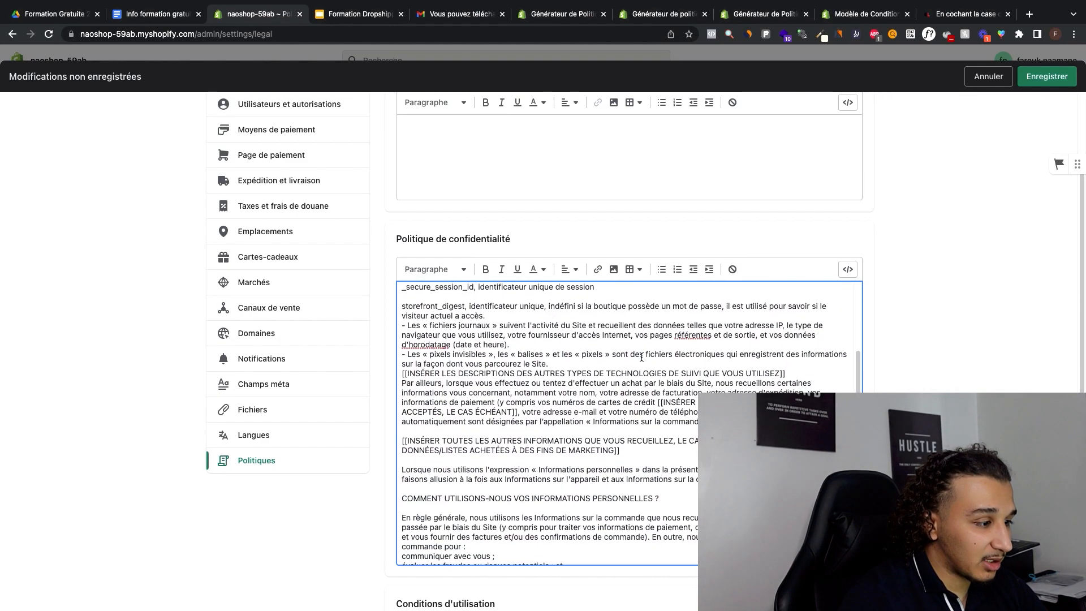
click(792, 372)
scroll(516, 375, down, 10)
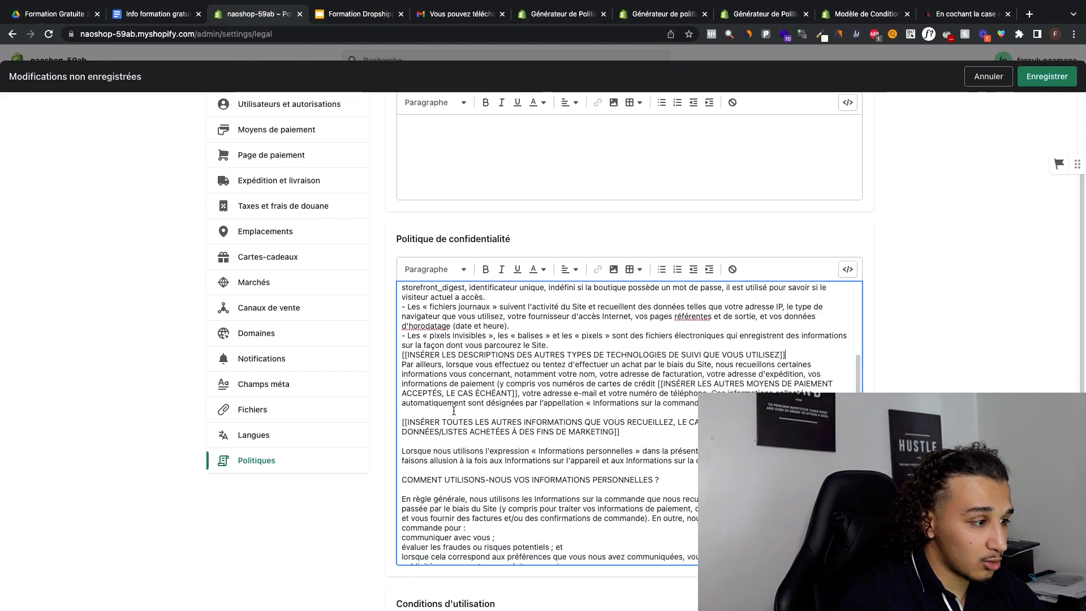
scroll(458, 400, down, 4)
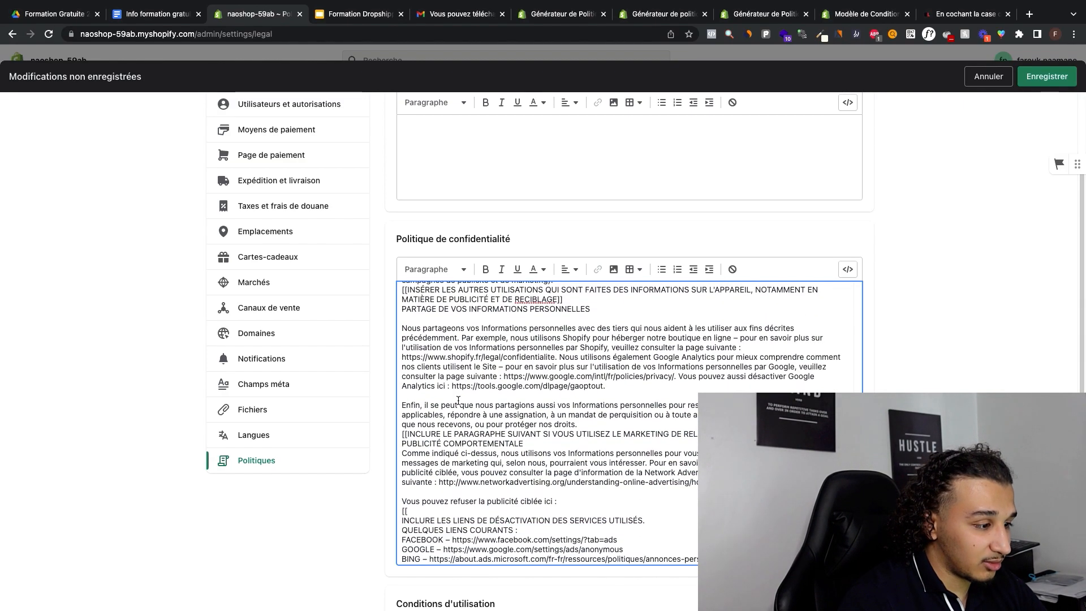
scroll(458, 400, down, 4)
scroll(458, 400, up, 20)
scroll(458, 401, down, 5)
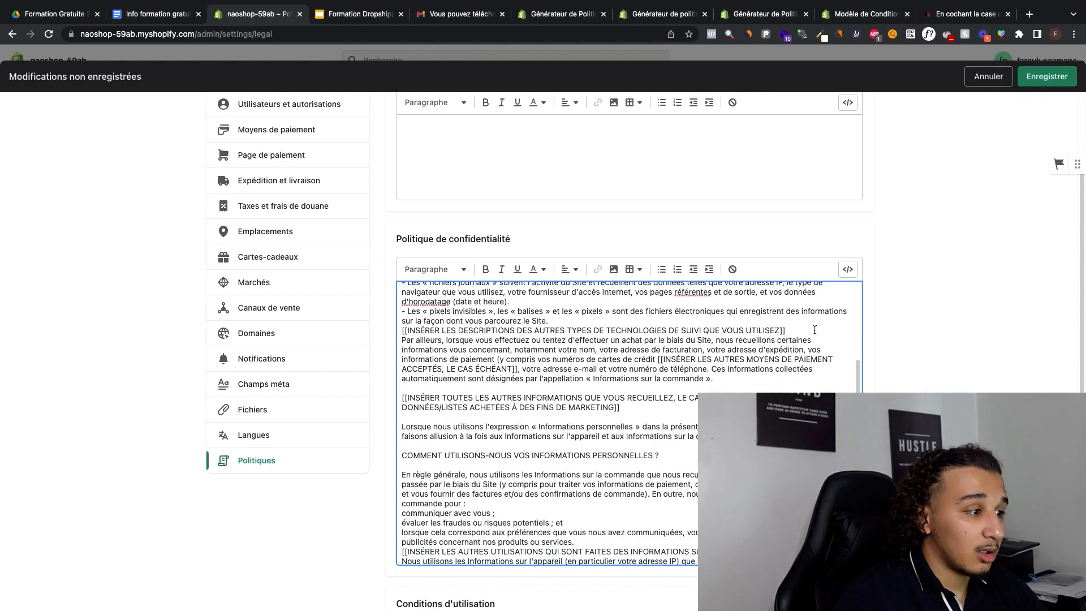
Step: Delete the bracketed placeholders about other tracking technologies and other uses of order information from the privacy policy
drag(783, 331, 385, 333)
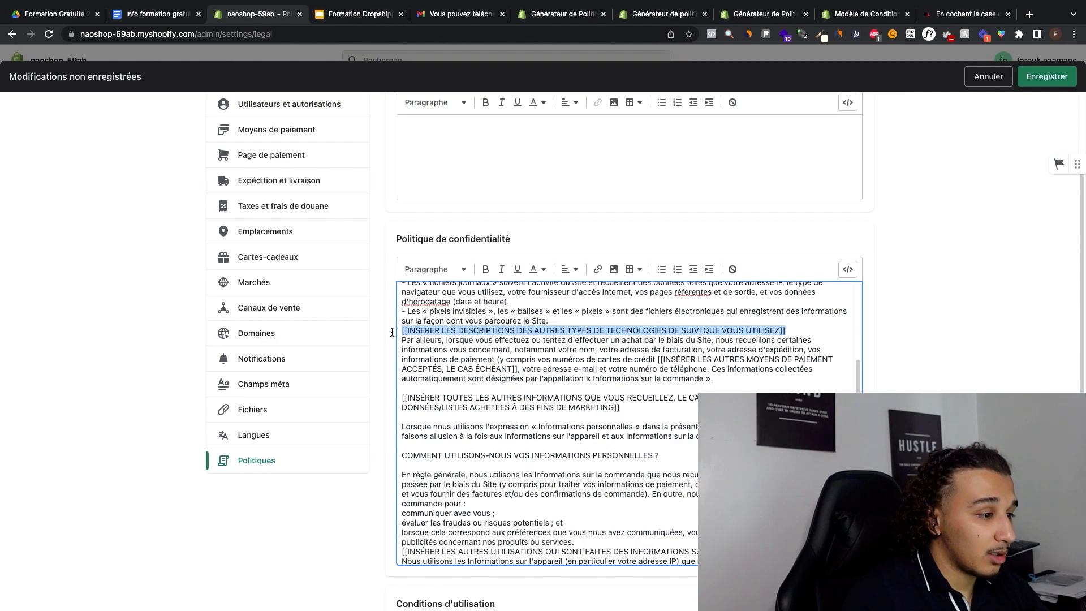
key(BackSpace)
scroll(619, 428, down, 4)
scroll(619, 428, down, 3)
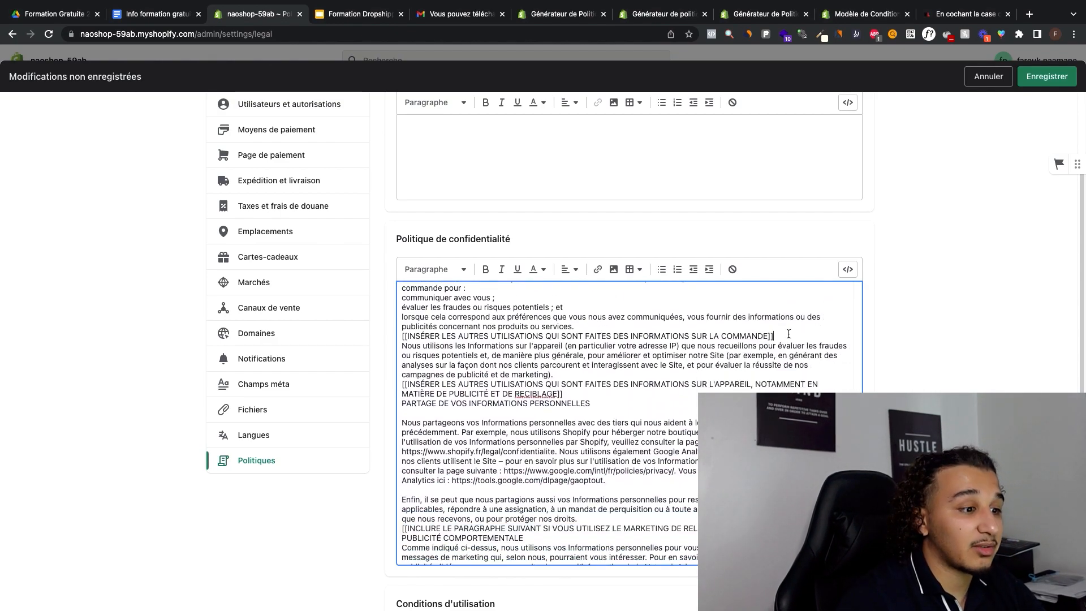
drag(786, 335, 387, 337)
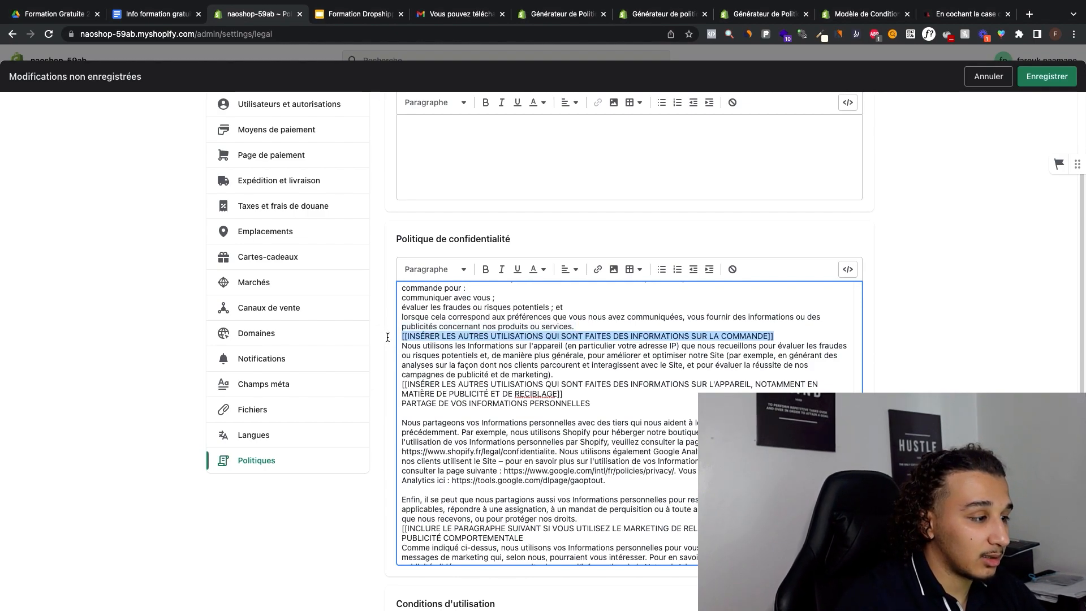
key(BackSpace)
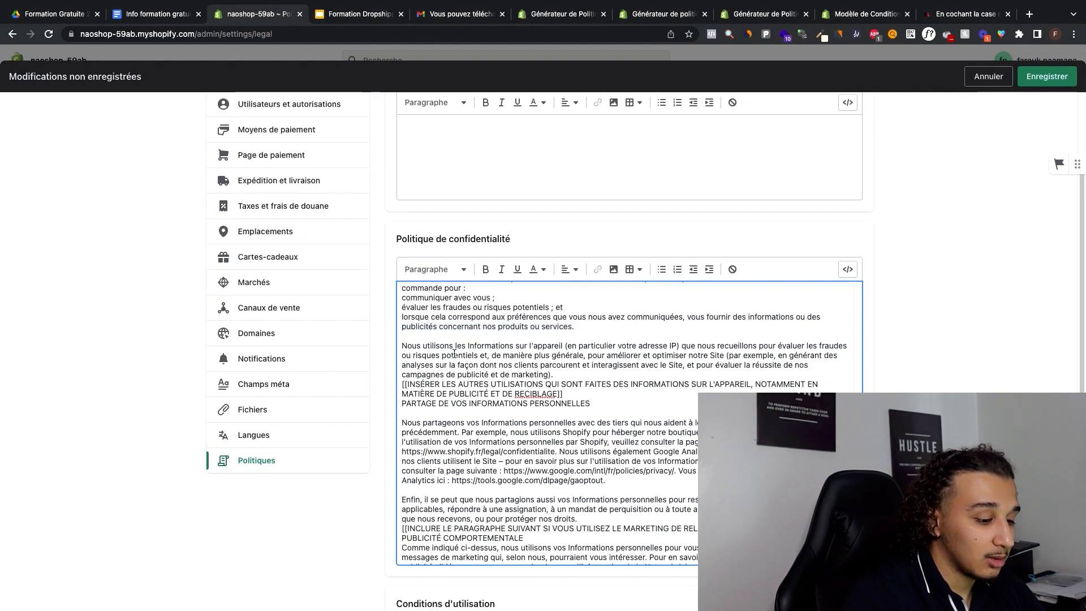
Step: Remove the bracketed placeholder on other uses of device information and the MINEURS section from the privacy policy
triple_click(590, 394)
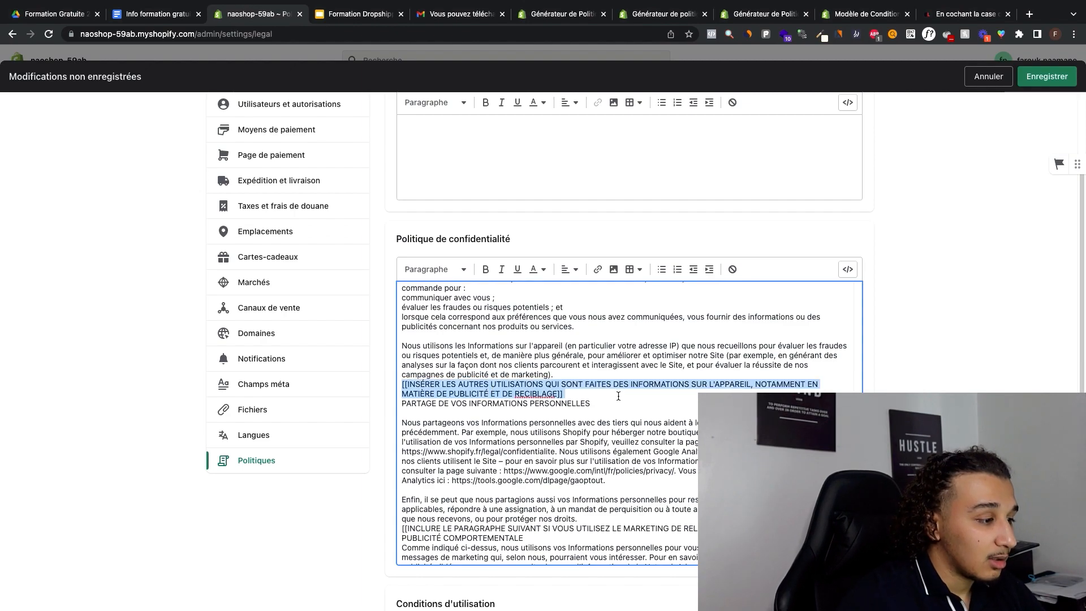
scroll(591, 394, down, 15)
drag(660, 347, 401, 338)
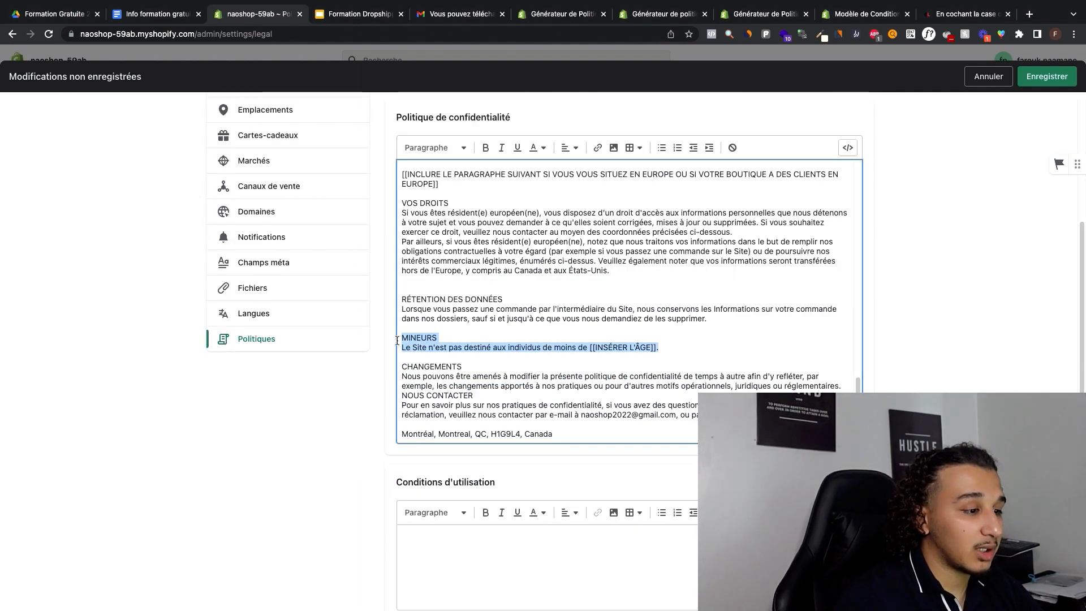
key(BackSpace)
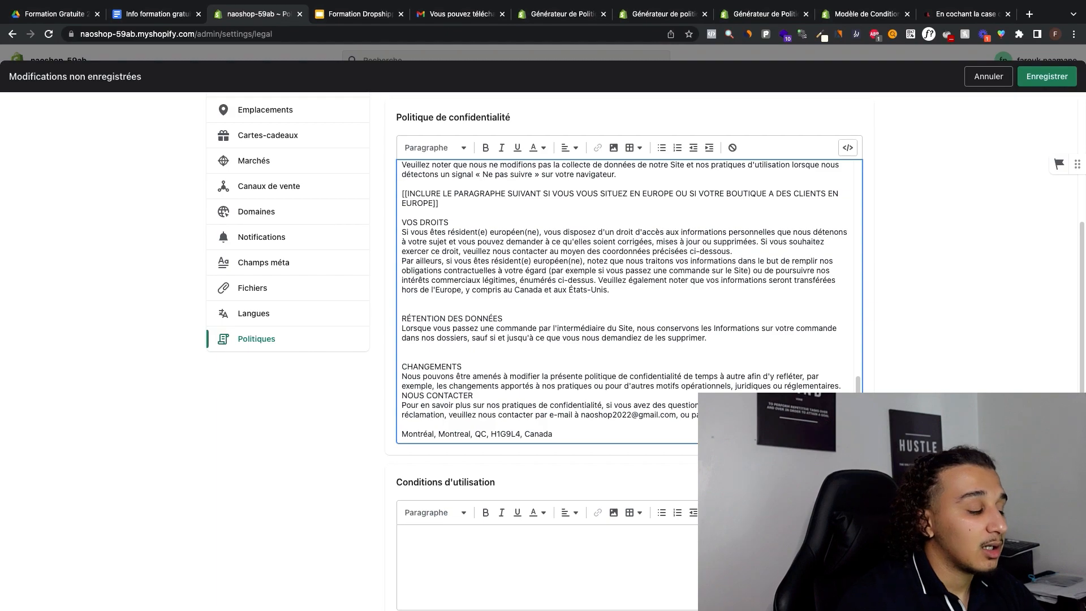
scroll(644, 350, up, 5)
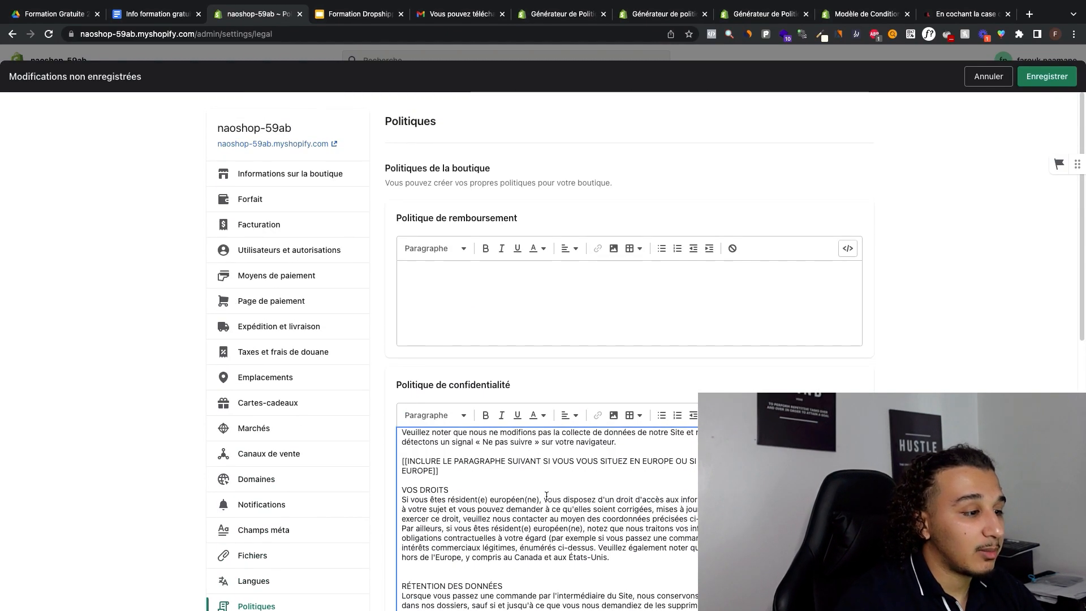
scroll(553, 482, up, 15)
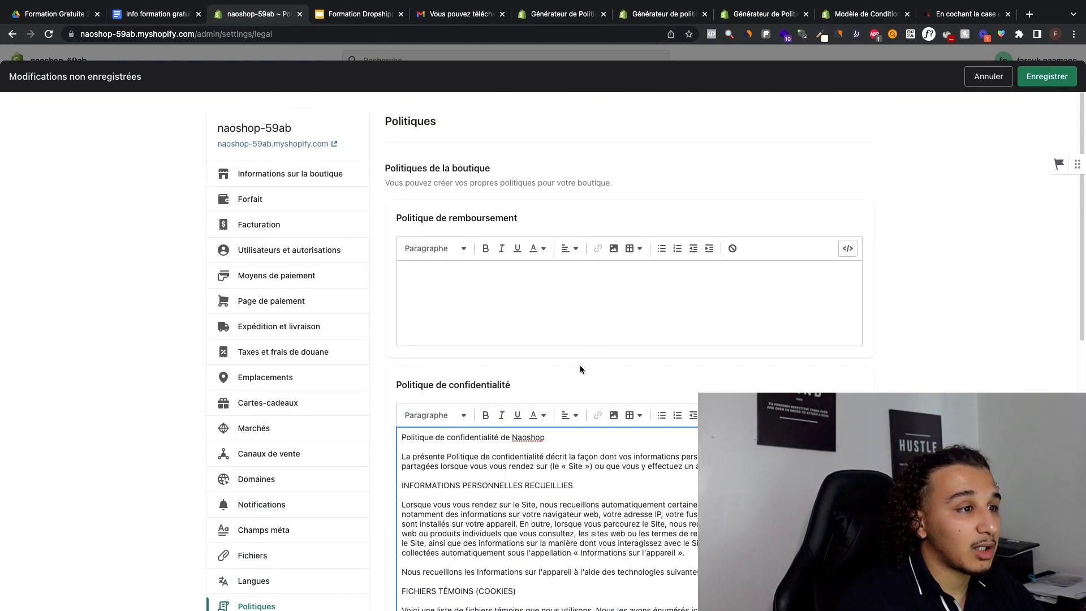
Step: Review the empty Conditions d'utilisation and Politique de remboursement fields, and look over the refund policy generator's form
scroll(964, 283, down, 8)
click(408, 292)
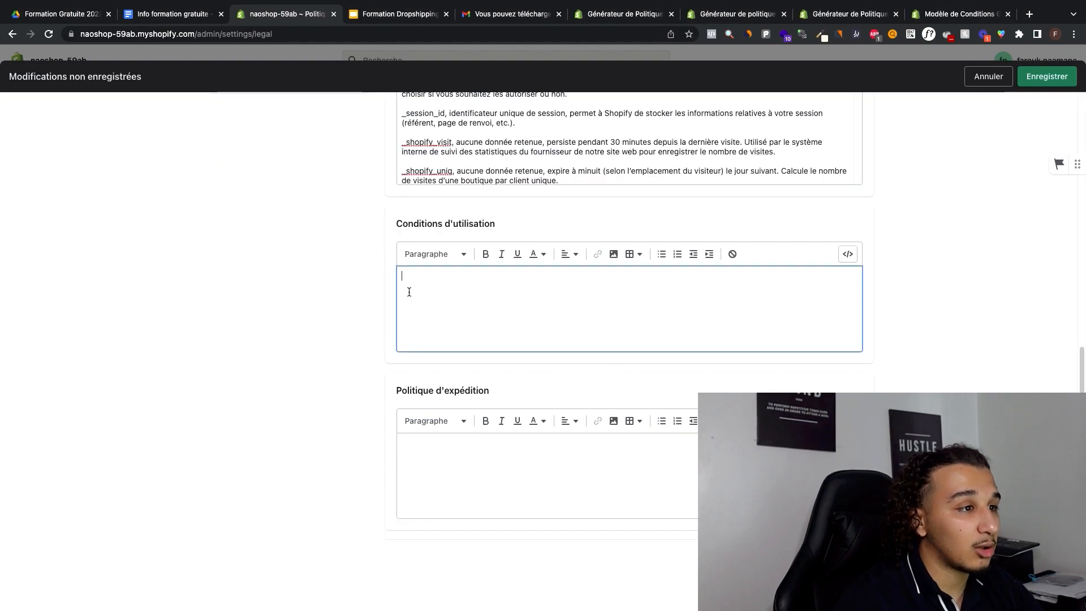
scroll(475, 291, up, 8)
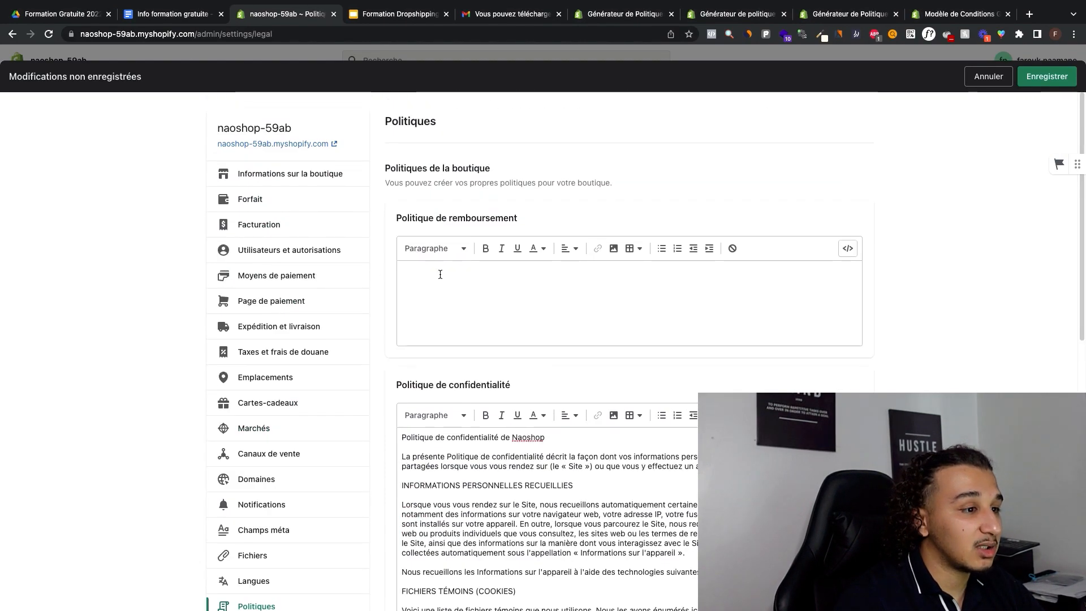
click(733, 15)
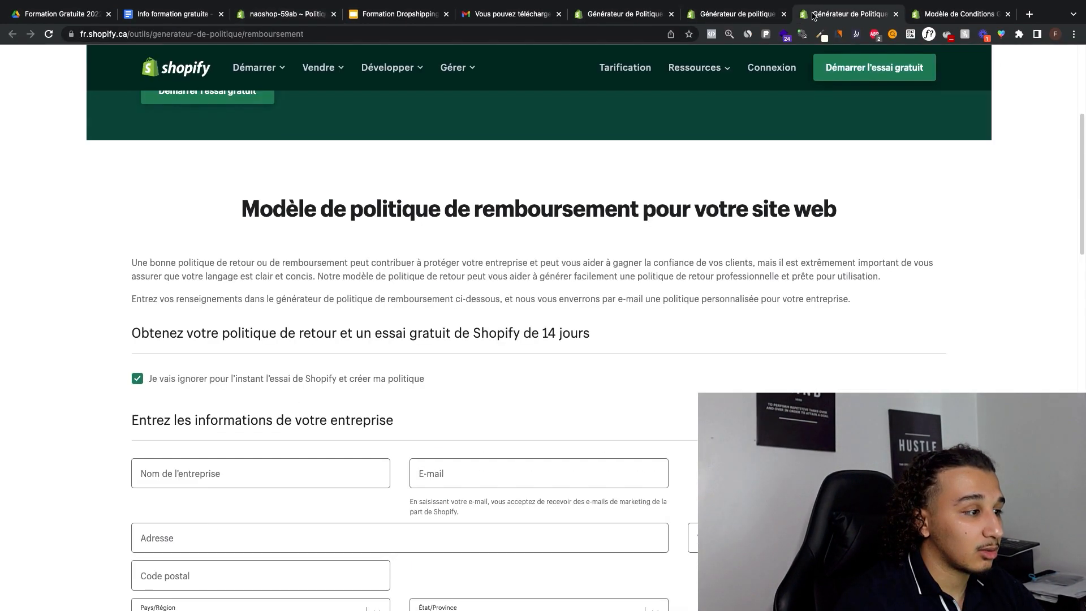
click(732, 18)
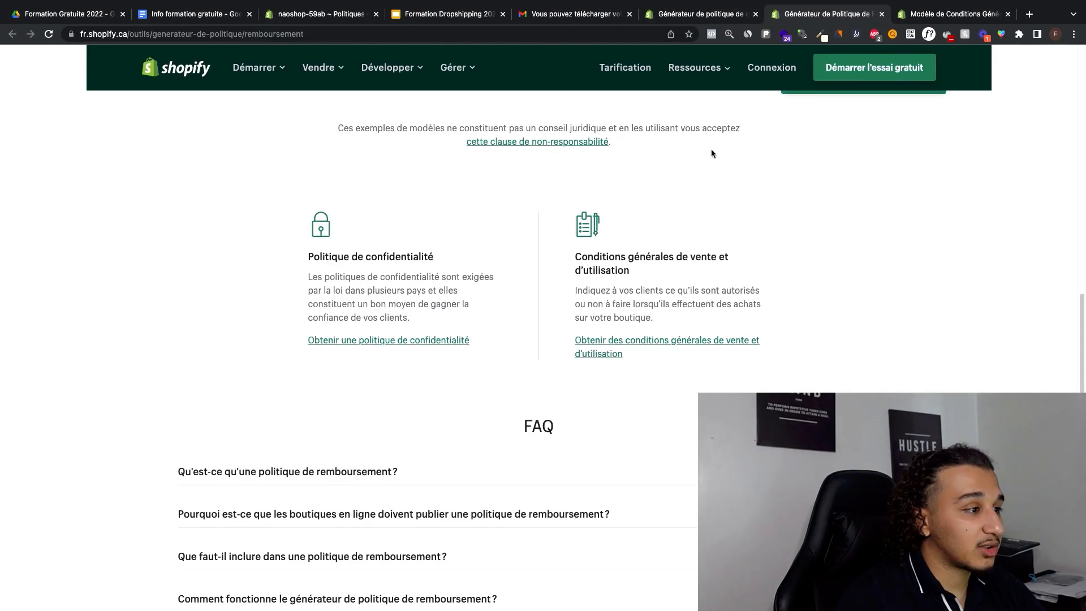
scroll(711, 151, up, 15)
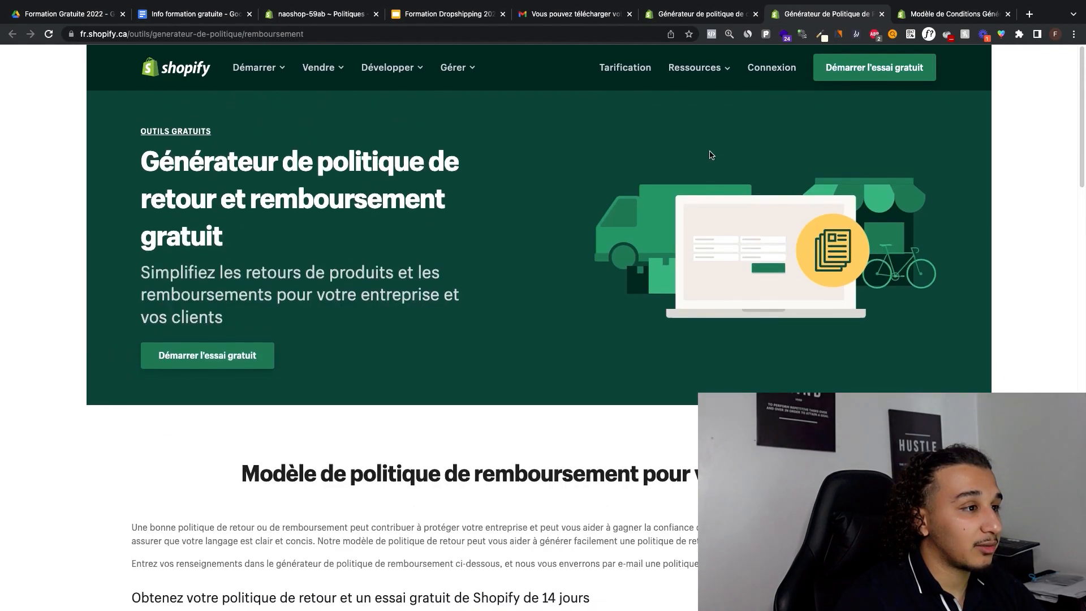
scroll(709, 156, down, 6)
scroll(710, 158, up, 6)
scroll(708, 162, down, 4)
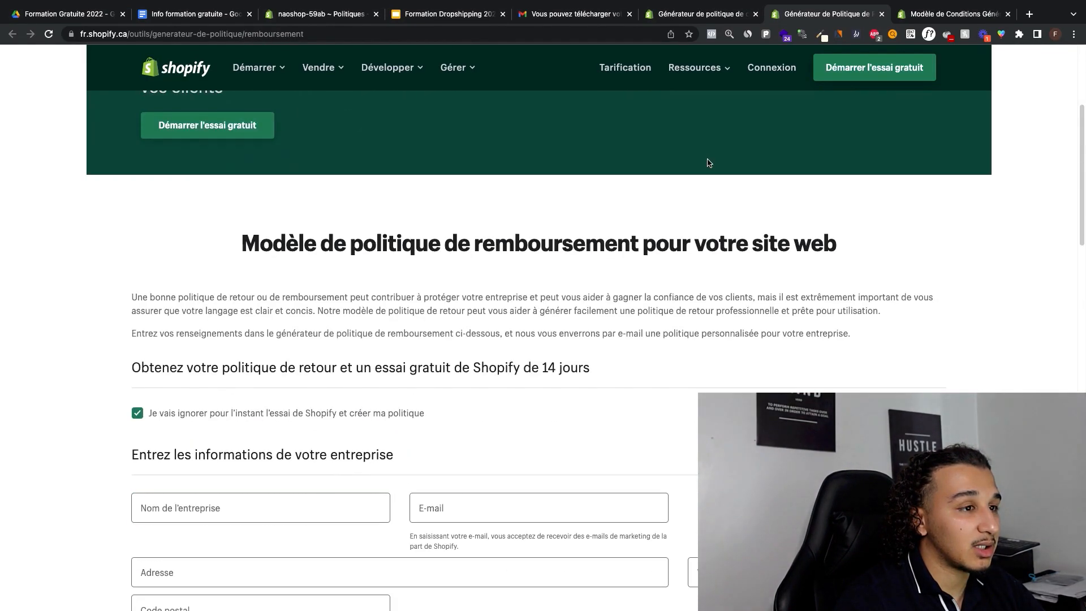
scroll(708, 162, down, 8)
Step: Look over the terms of sale and use generator and follow its link to the refund policy generator
click(730, 14)
click(807, 10)
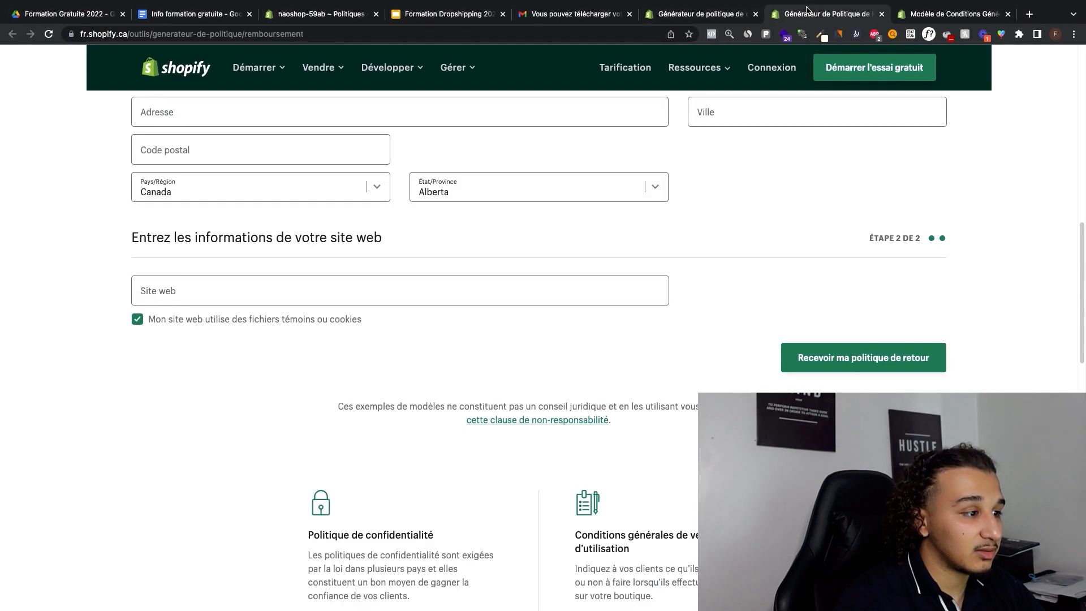
click(936, 17)
scroll(618, 273, down, 10)
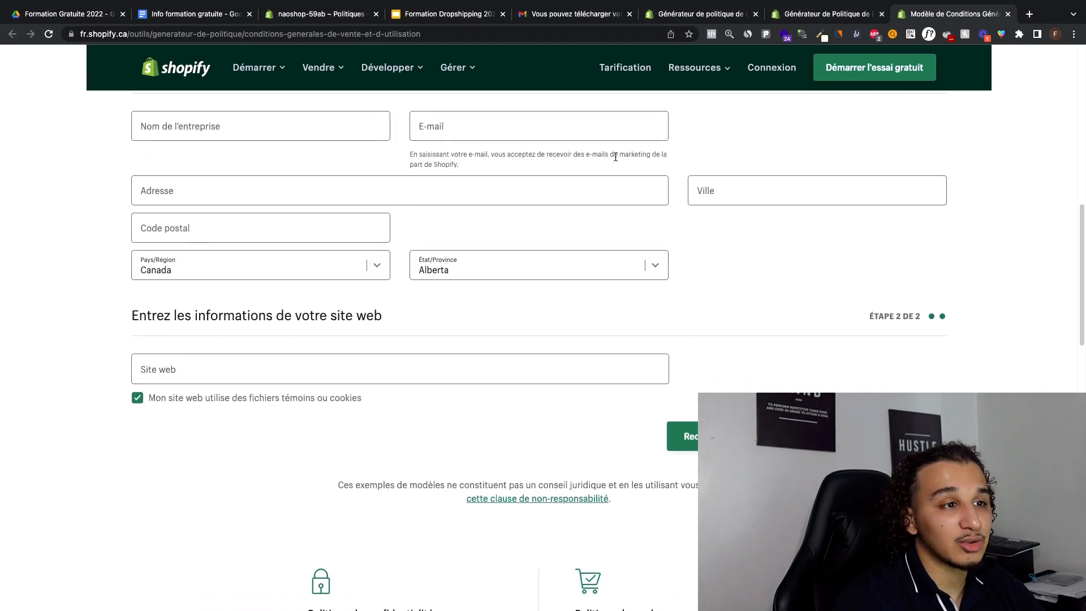
super+click(661, 454)
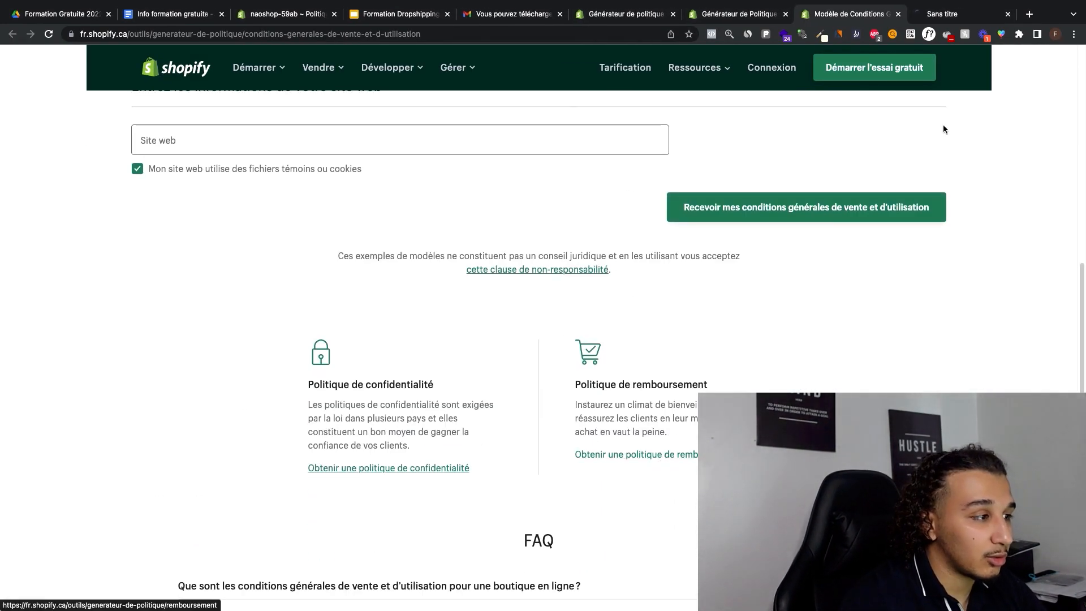
click(933, 15)
scroll(632, 225, down, 9)
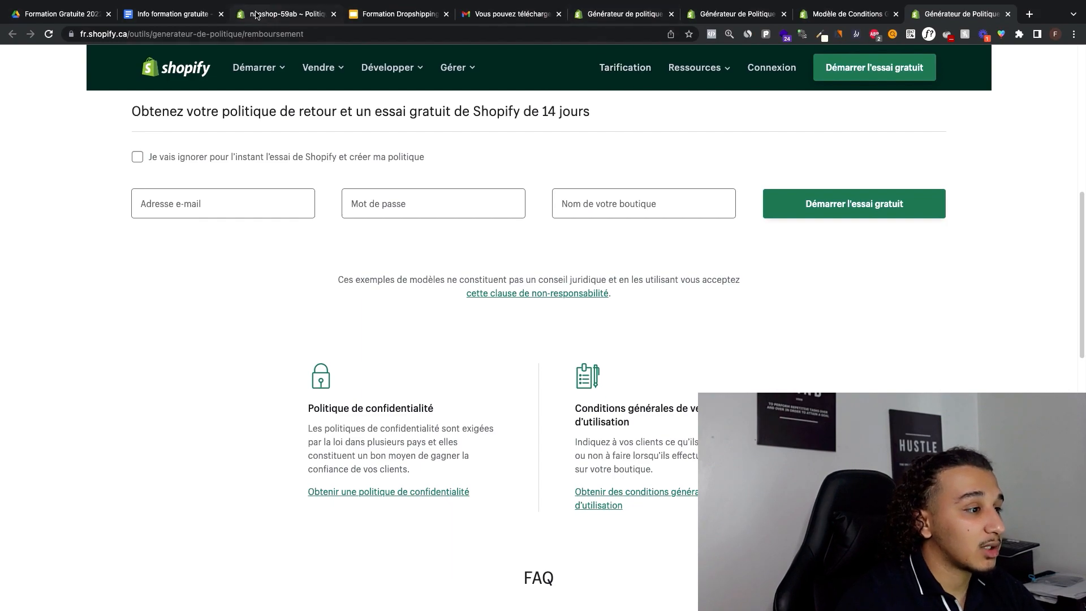
Step: Enter the placeholder text "Lambda" in the store's Politique de remboursement and copy it into Conditions d'utilisation
click(308, 13)
click(487, 277)
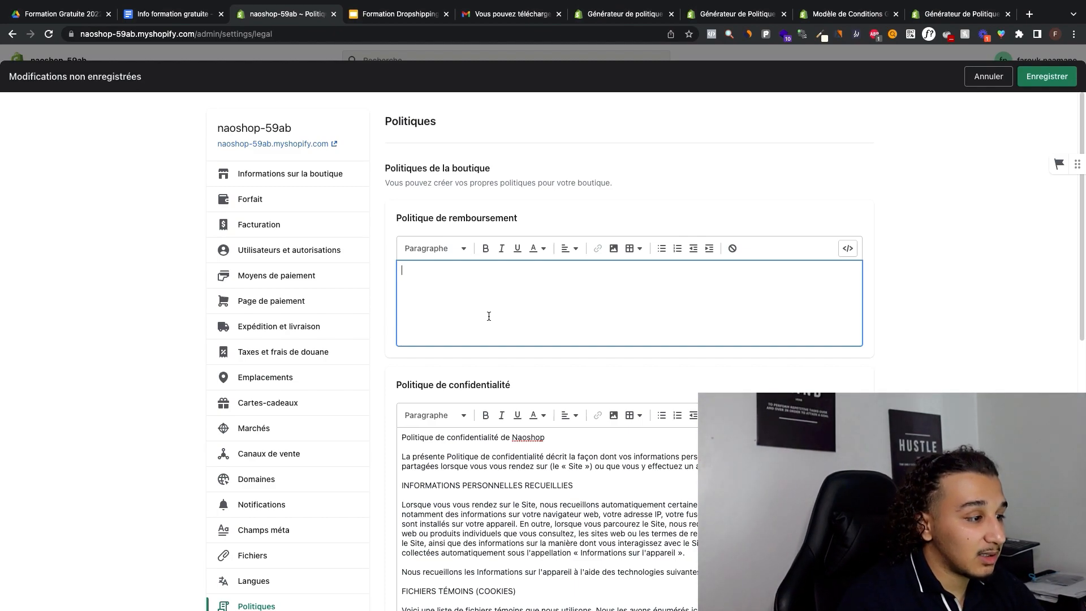
scroll(518, 308, down, 9)
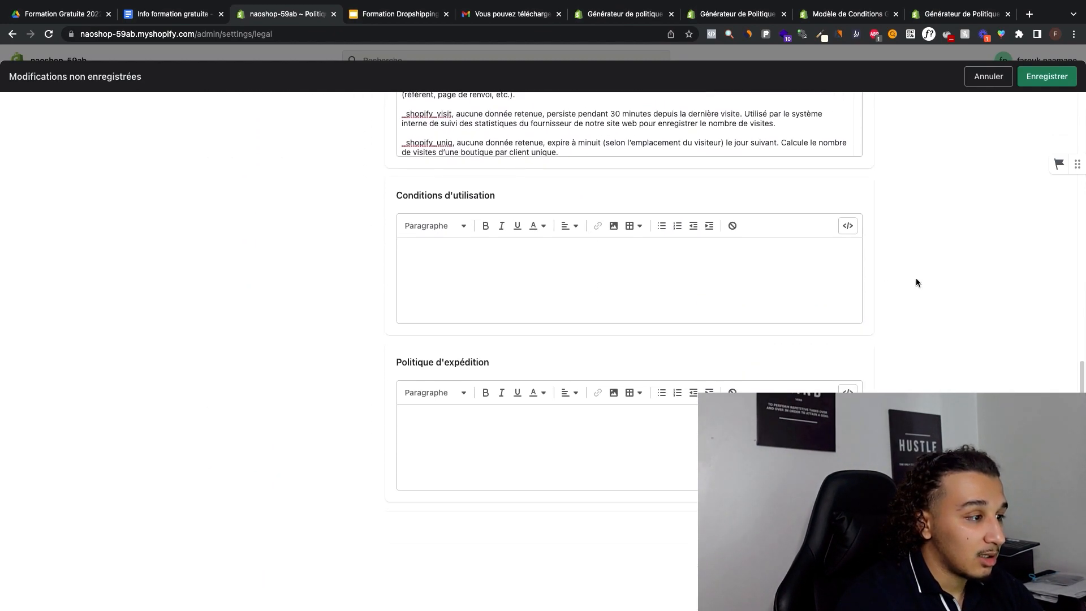
scroll(565, 446, up, 10)
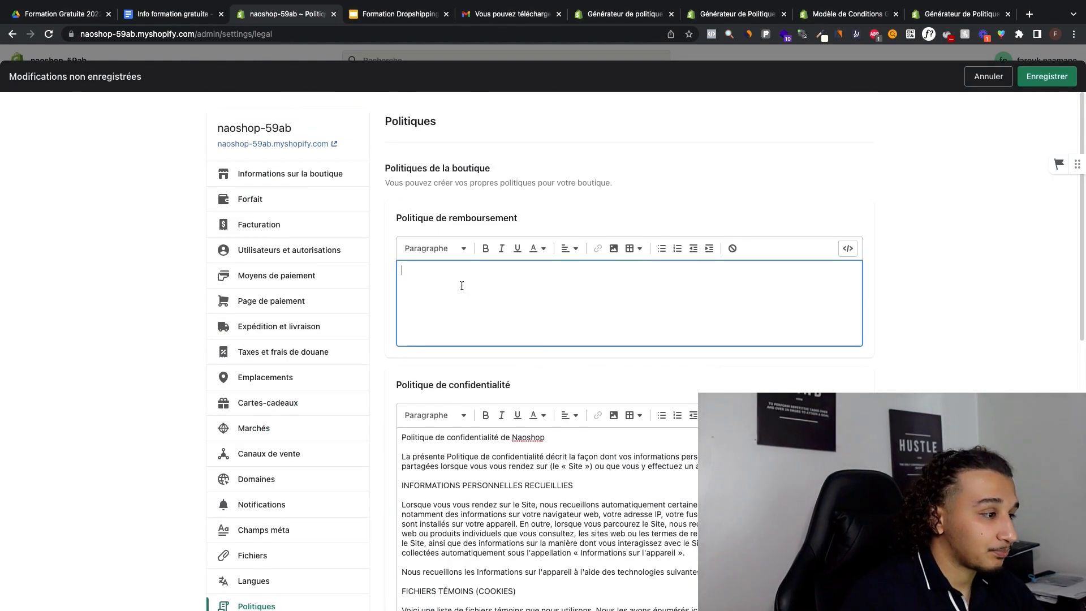
text(orem)
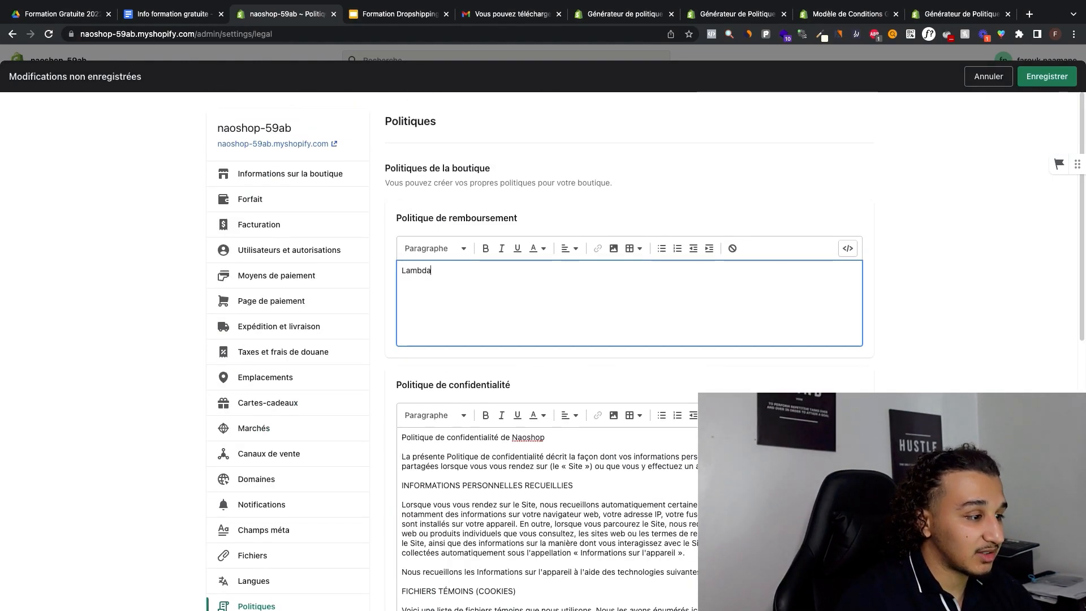
key(ctrl+a)
scroll(633, 292, down, 10)
click(453, 258)
text(Lambda)
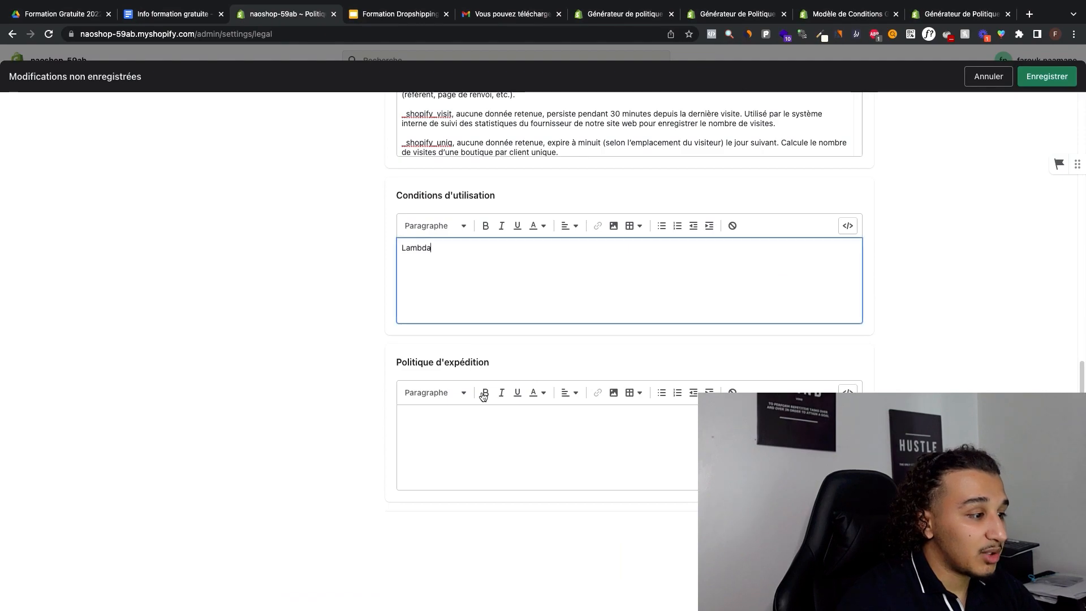
Step: Paste the "Lambda" placeholder into Politique d'expédition and look over the policy fields
click(527, 428)
text(Lambda)
scroll(584, 382, up, 5)
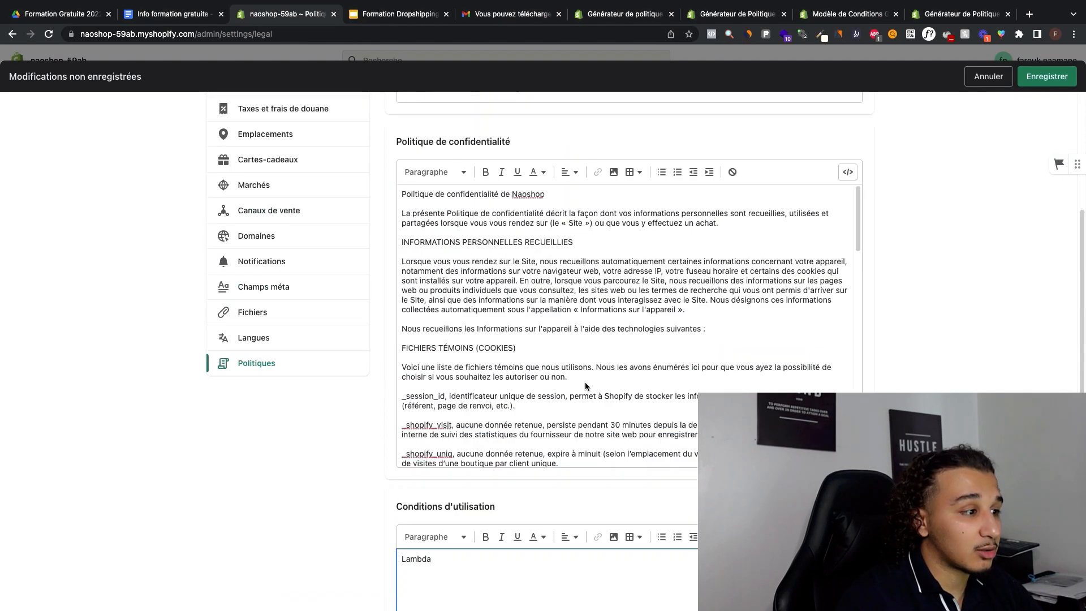
scroll(580, 378, down, 5)
scroll(459, 413, up, 5)
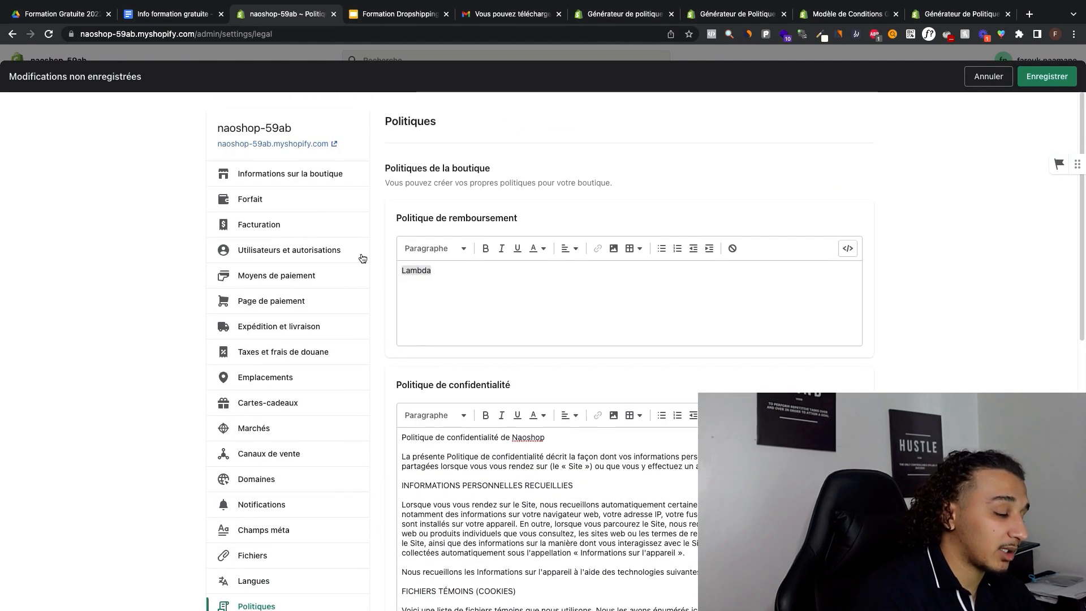
Step: Replace the Politique d'expédition text with "Les commandes sont traitées sous 24h"
scroll(459, 413, down, 5)
key(super+a)
text(Les colis )
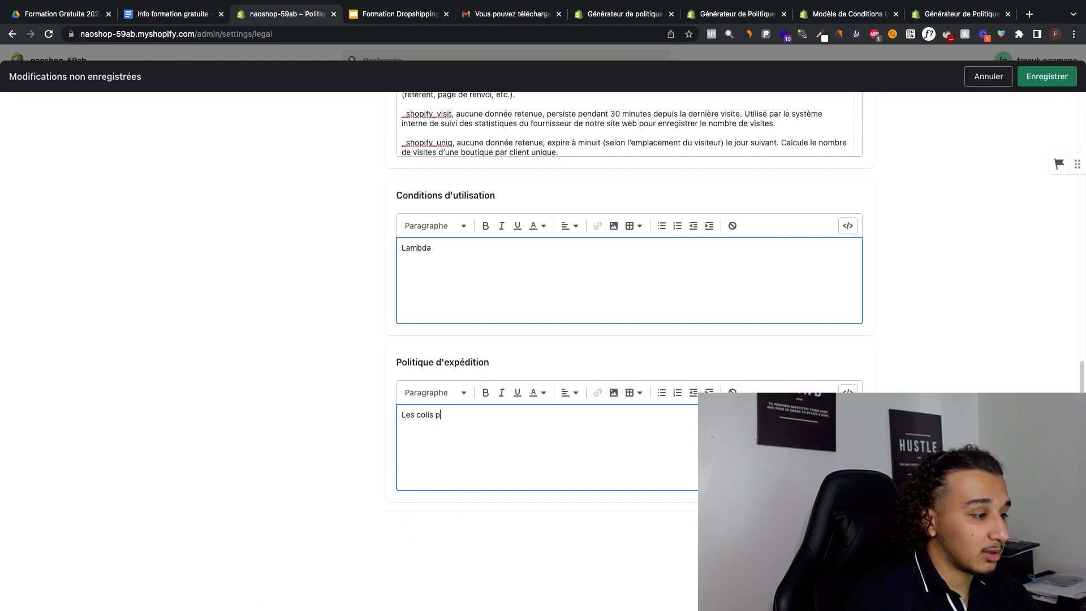
text(pren)
key(super+a)
text(Les command)
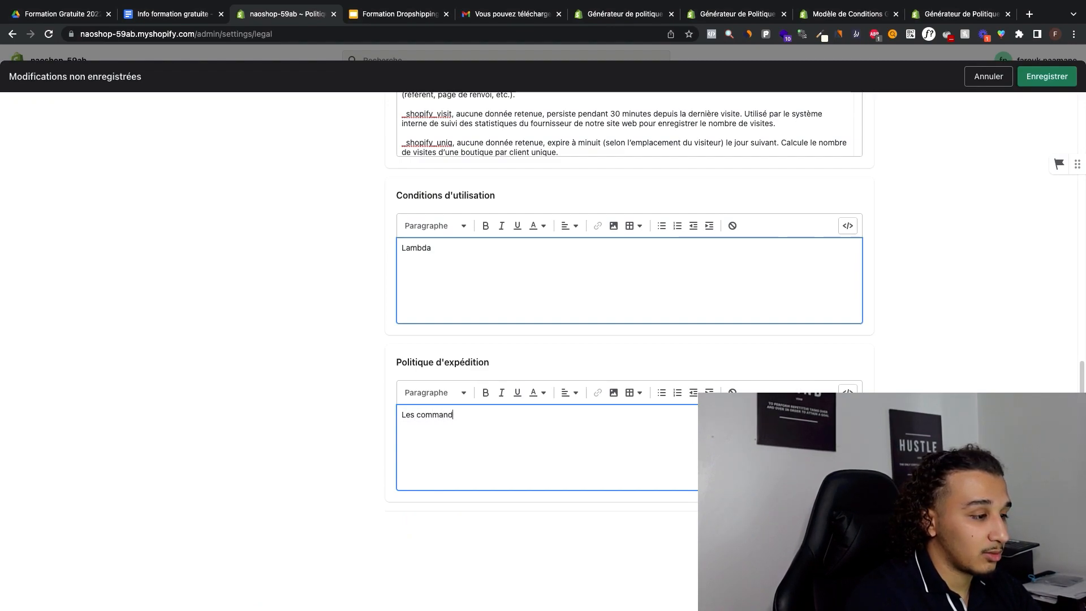
text(es sont traitées sous )
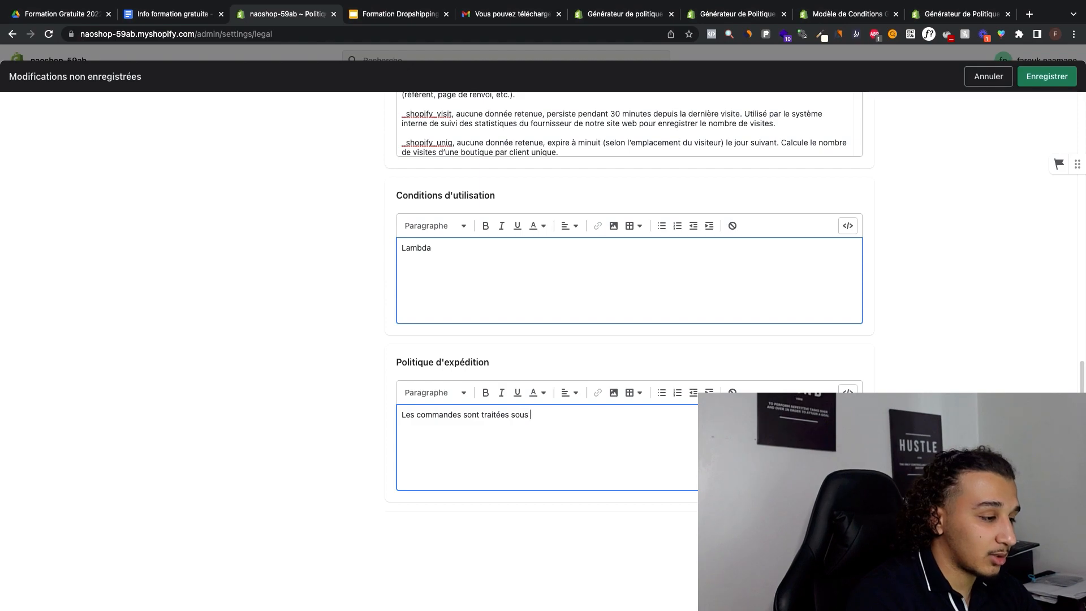
text(24h)
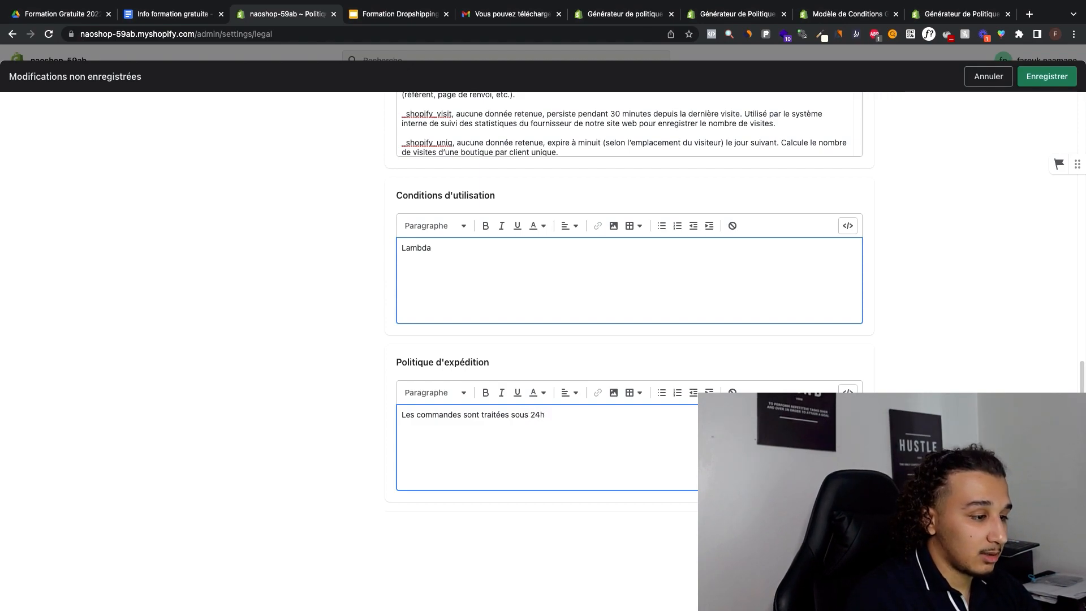
text( à 48h et les)
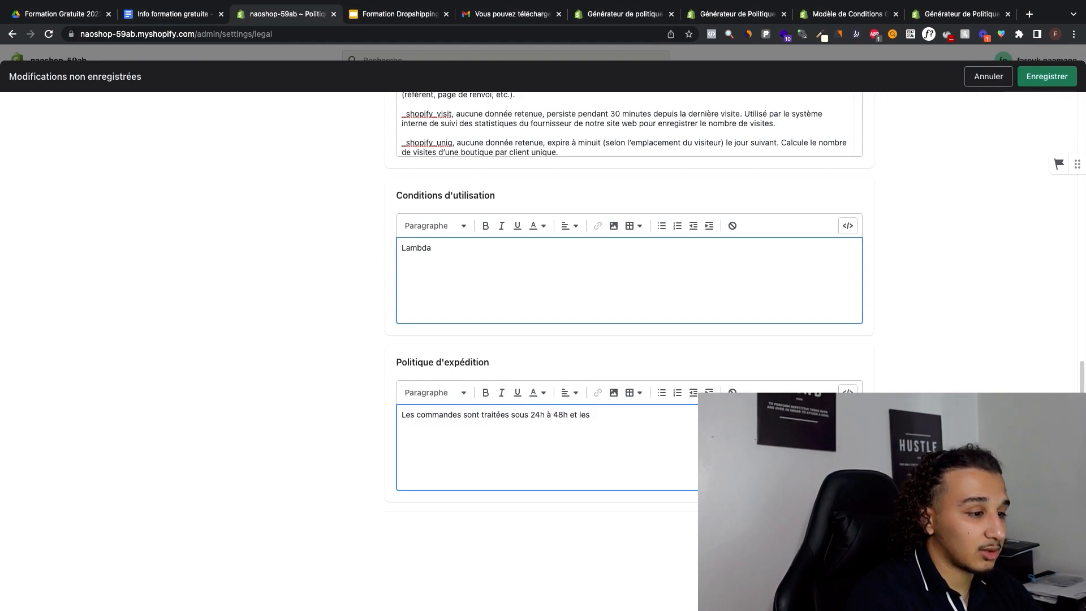
text( délais de livraison sont de 10)
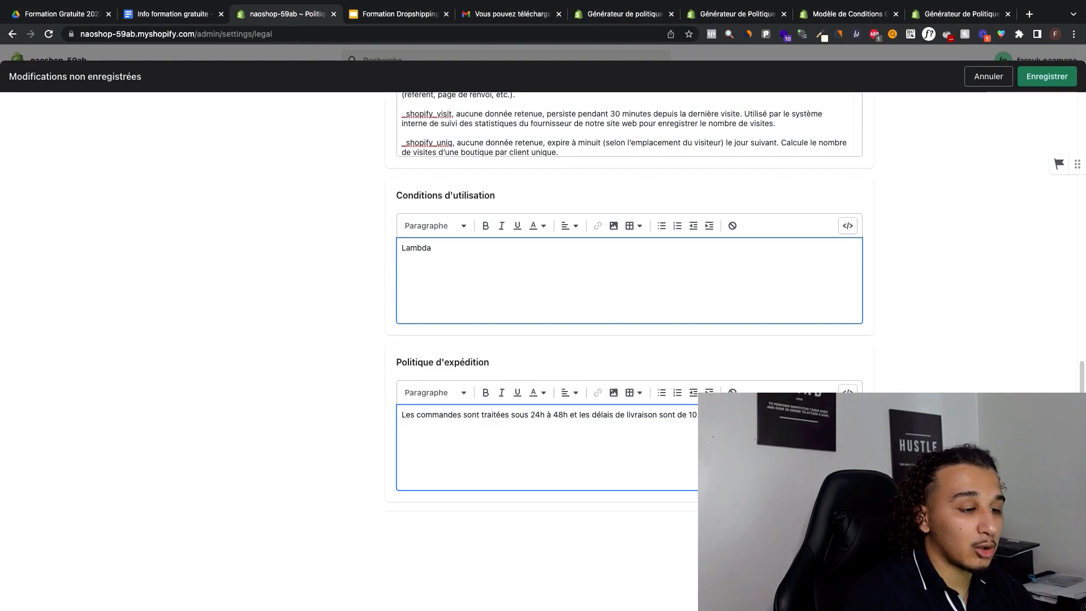
Step: Extend the Politique d'expédition text with "à 48h et les délais de livraison sont de 10" plus the rest of the delivery time, and save the policies
key(Return)
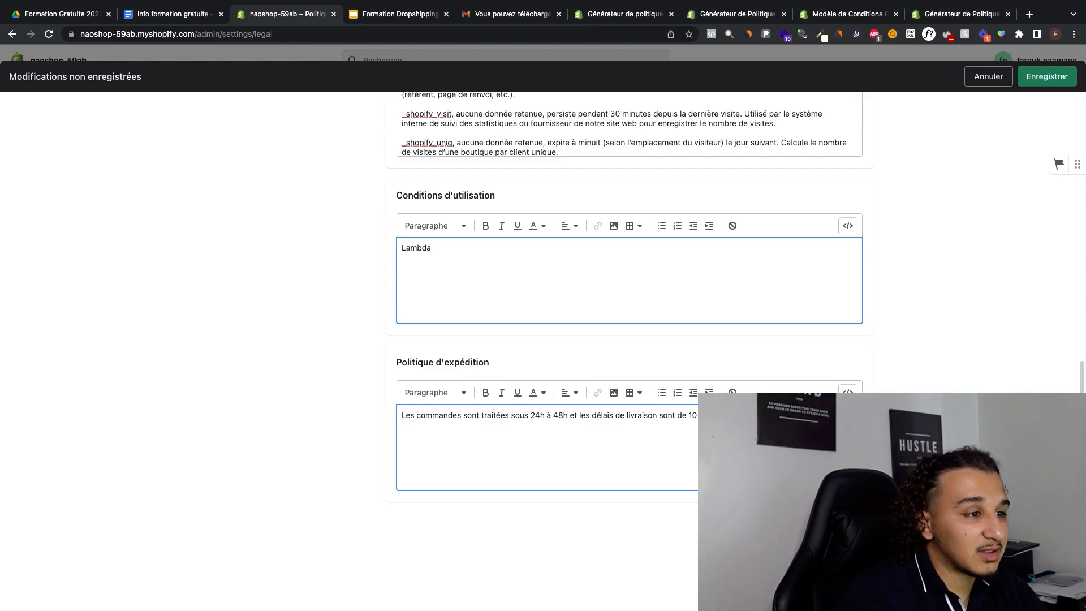
click(1047, 77)
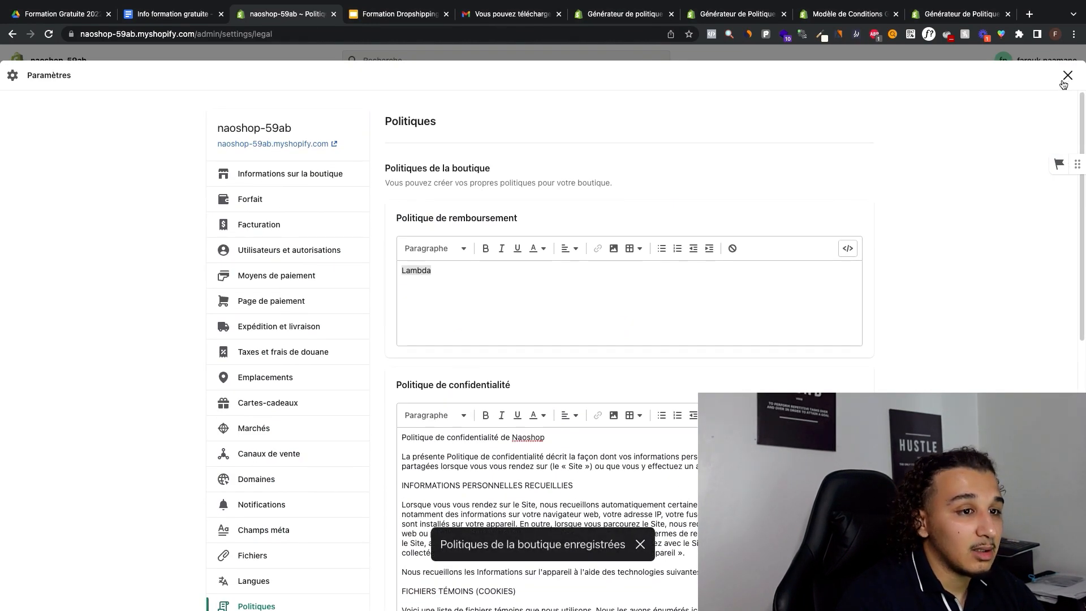
scroll(296, 498, down, 7)
scroll(302, 492, up, 7)
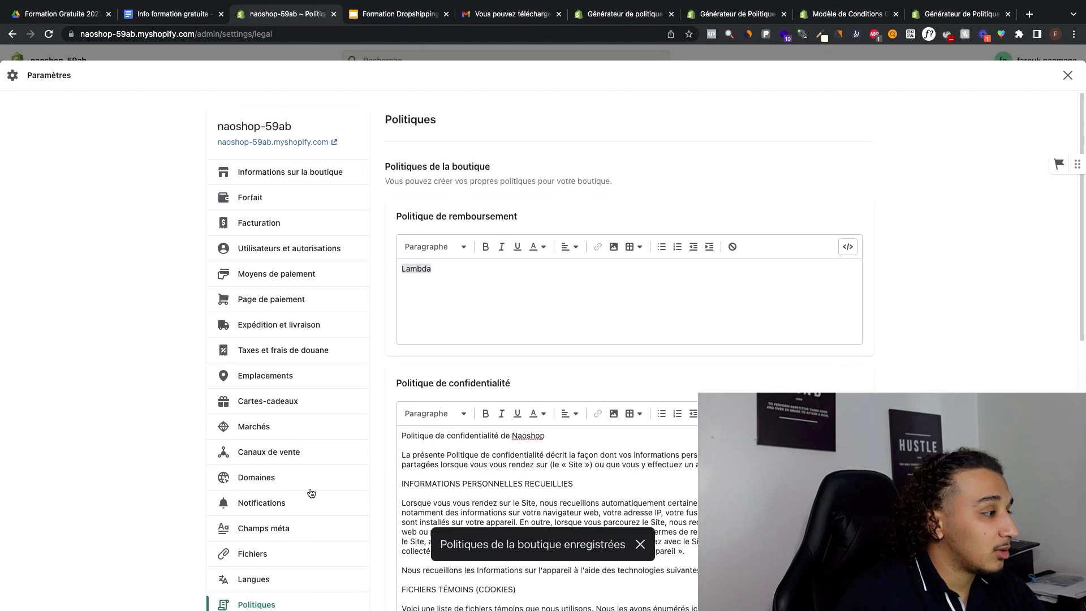
Step: Leave the settings, go to the store's Applications page and follow its Personnaliser votre boutique option
click(1068, 75)
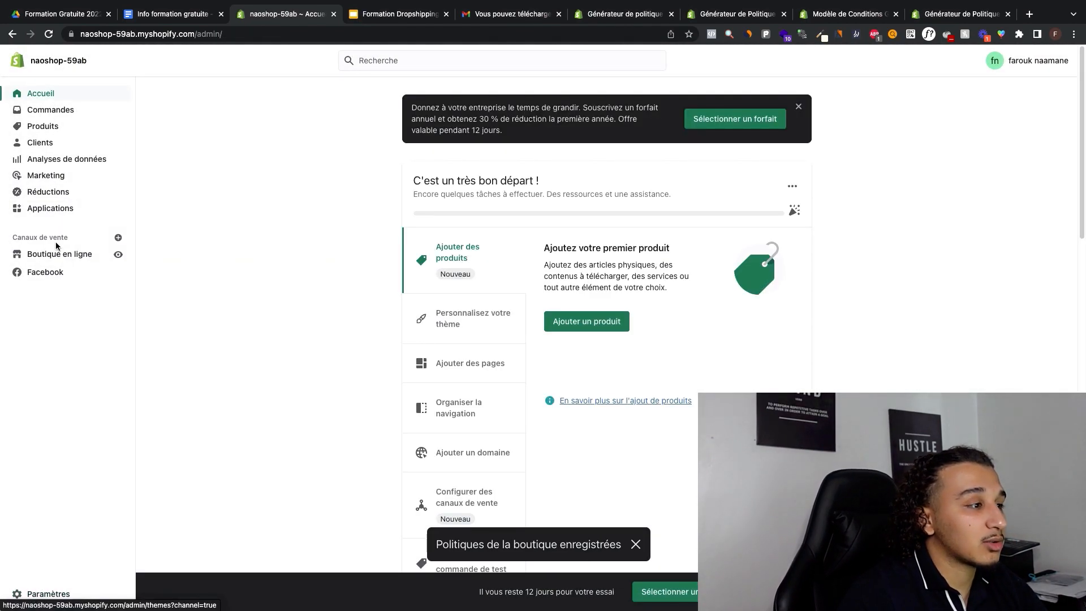
click(68, 210)
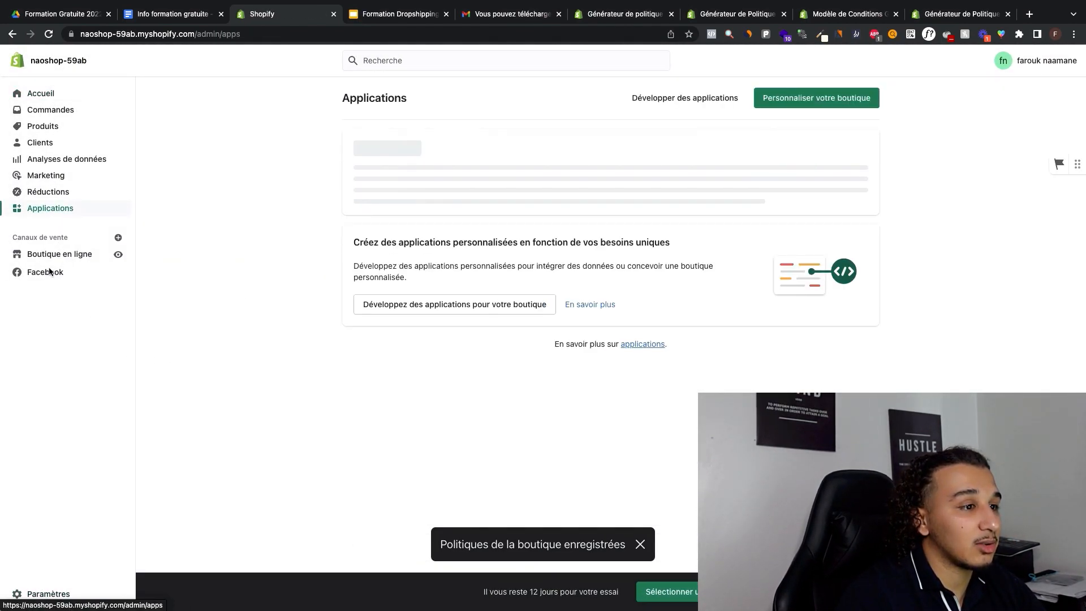
click(693, 99)
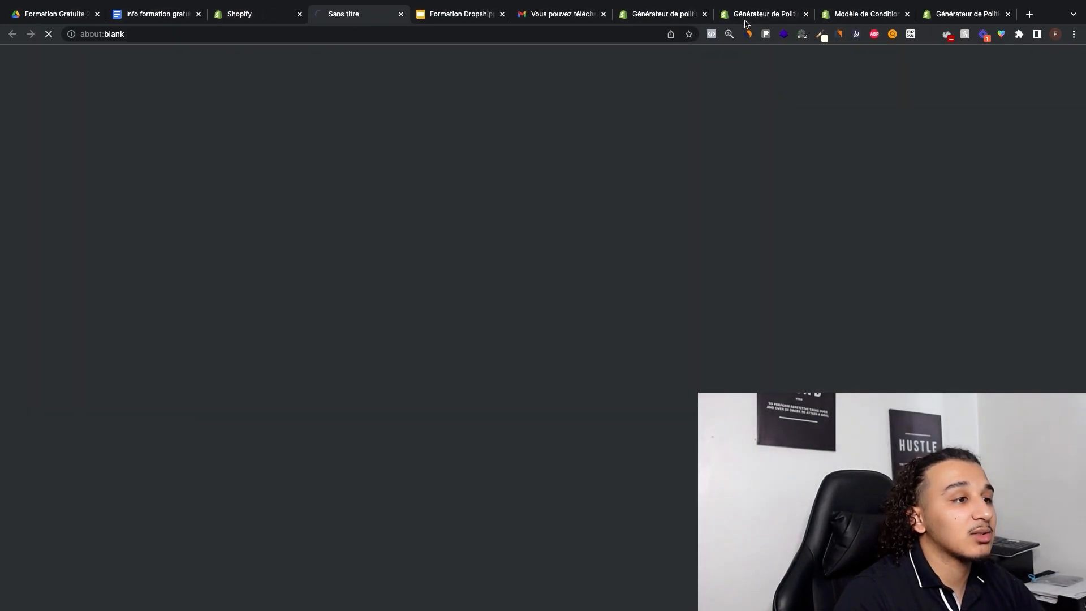
Step: Close the four browser tabs holding the policy and terms generators
click(705, 14)
click(705, 14)
click(704, 15)
click(704, 14)
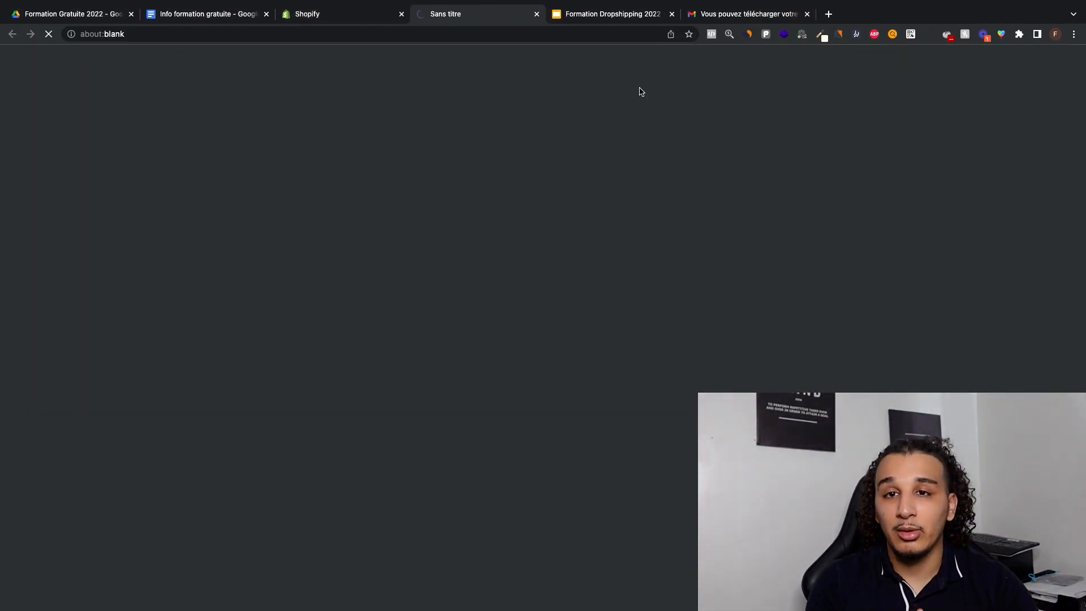
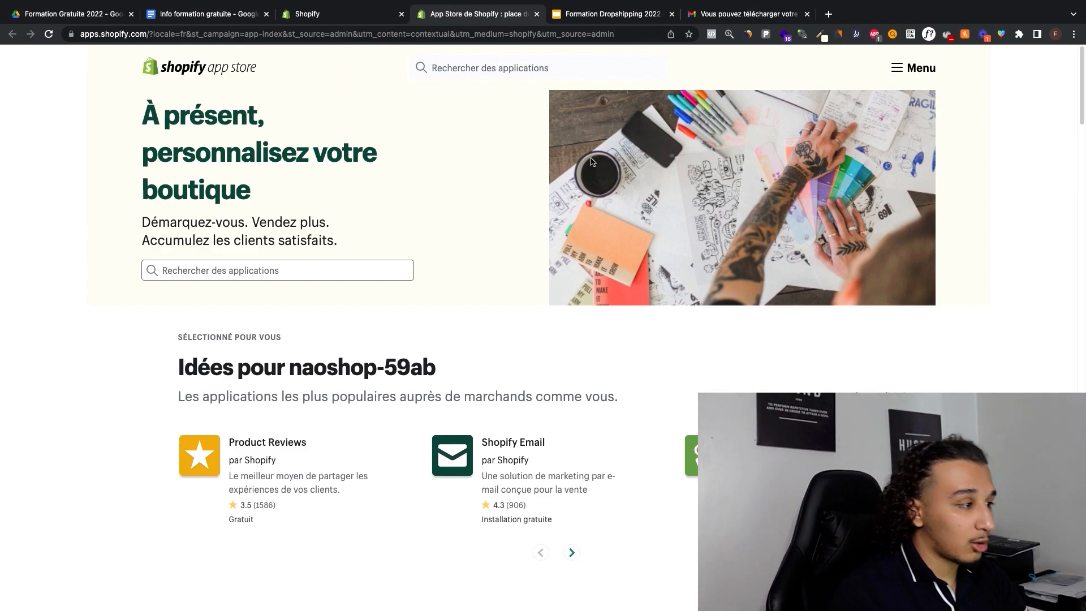
Step: Search the Shopify App Store for "dsers" and add the DSers-AliExpress Dropshipping application to the store
click(252, 269)
text(dsers)
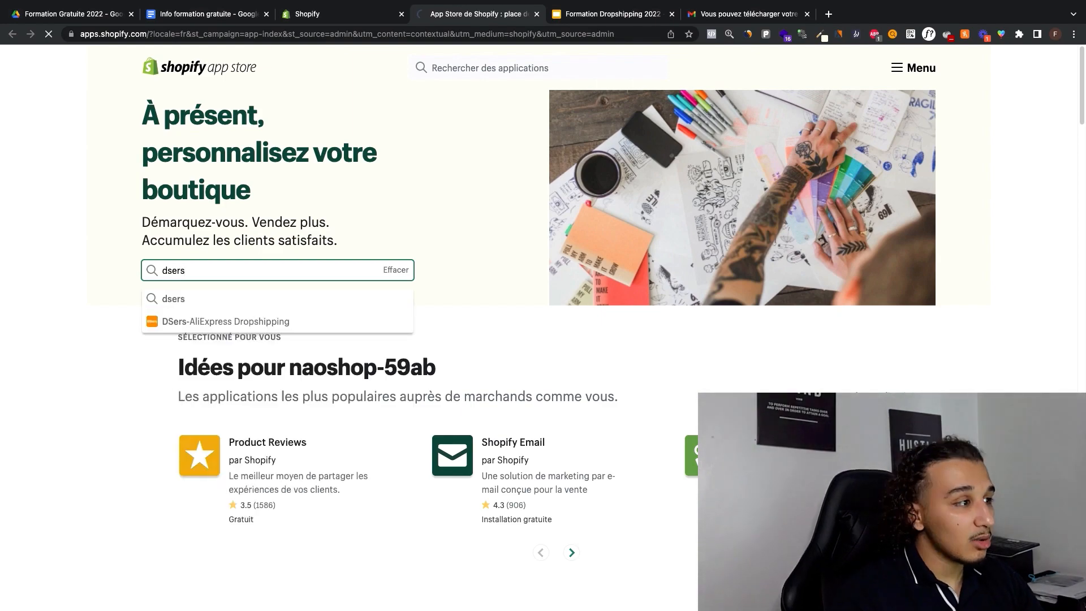
key(Return)
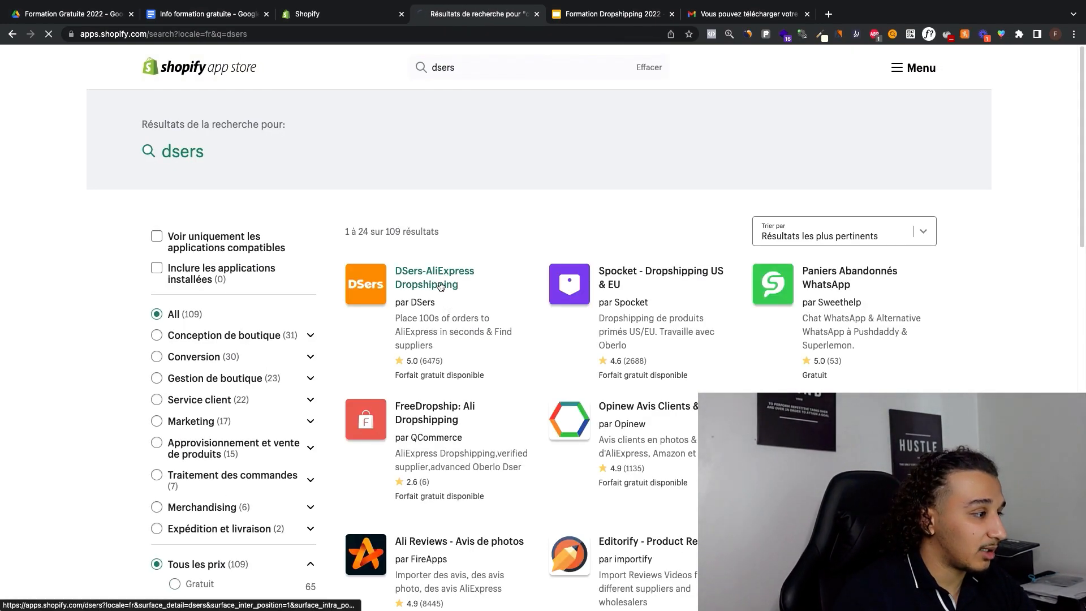
click(435, 284)
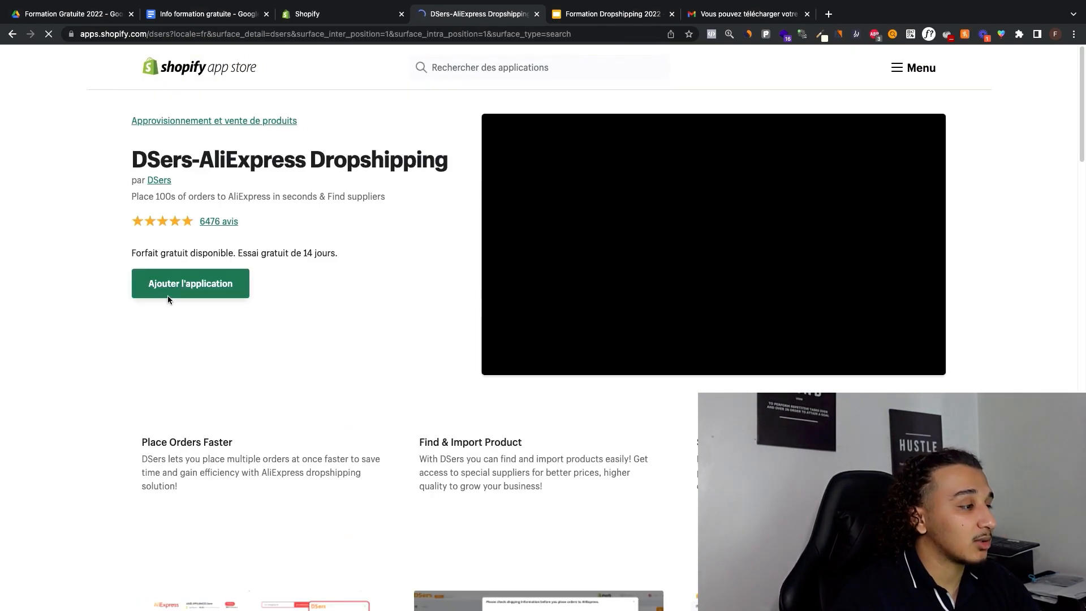
click(226, 291)
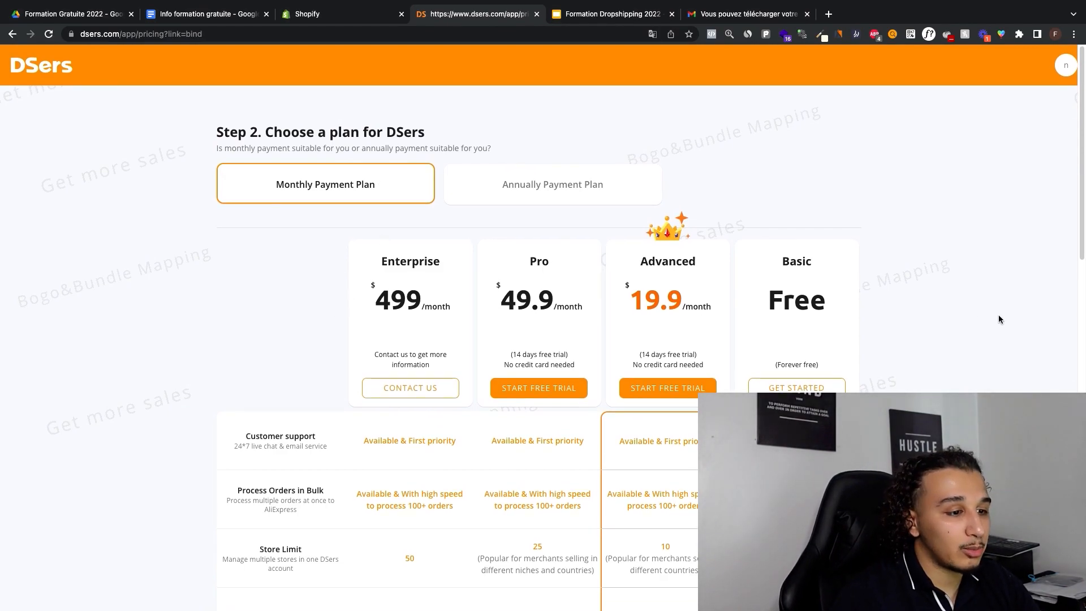
Step: Compare the DSers monthly plans and get started with the free Basic plan
scroll(990, 311, down, 5)
scroll(987, 311, up, 5)
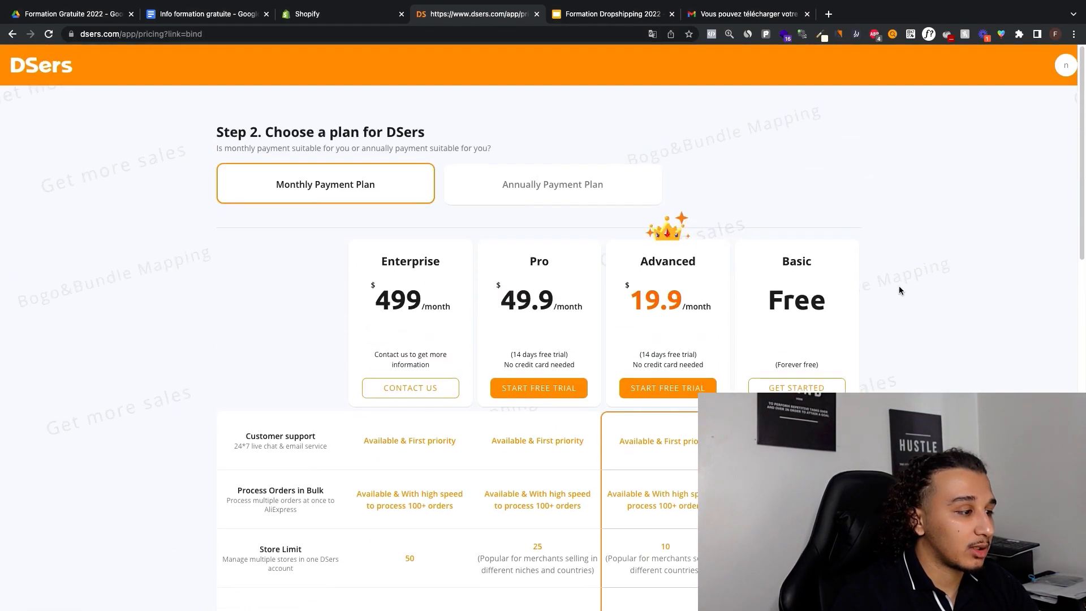
click(786, 389)
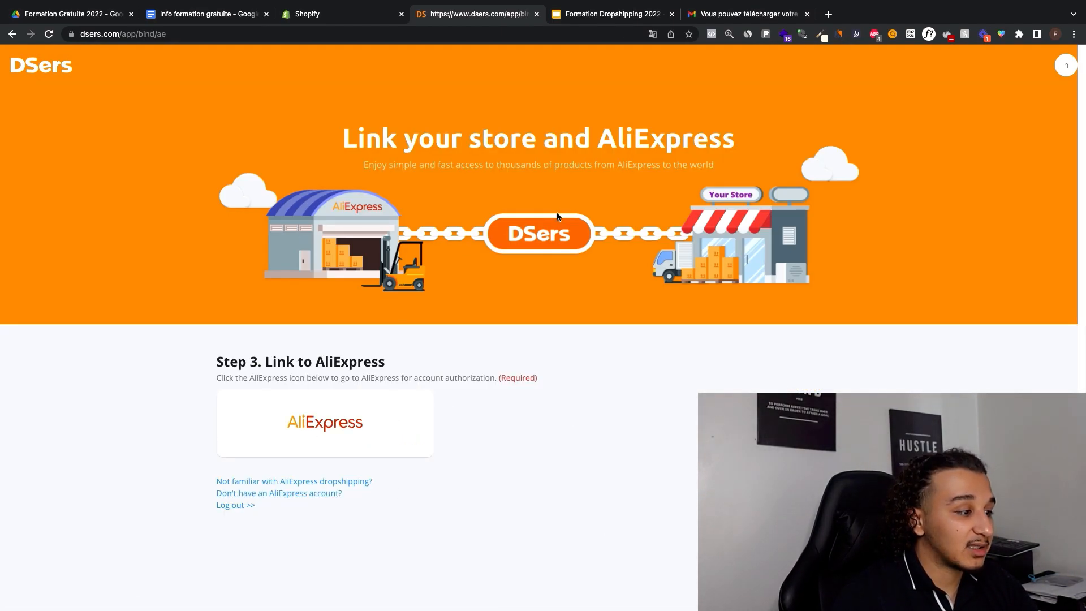
Step: Open the AliExpress account authorization to link it to DSers, and choose to explore freely in the new user's guide
right_click(344, 424)
click(291, 348)
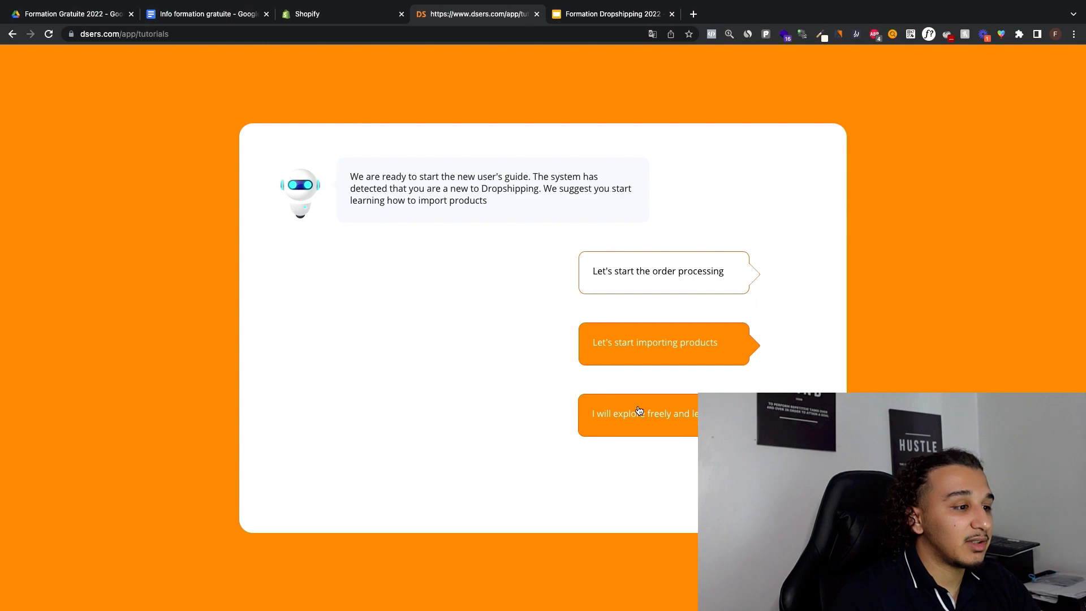
click(638, 414)
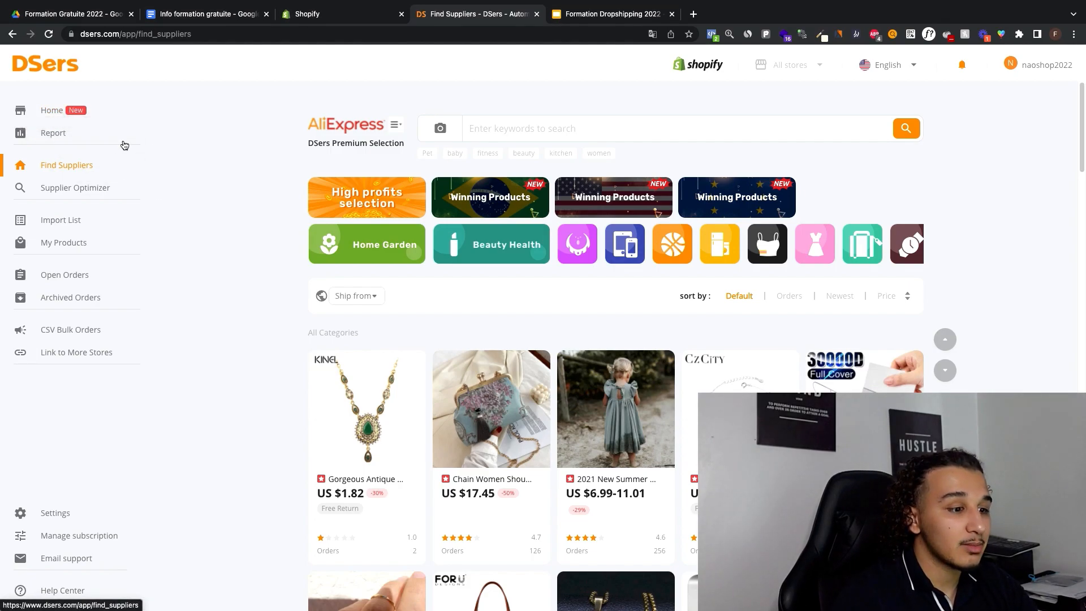
Step: Filter the Find Suppliers catalogue to Winning Products - US and examine the products' prices, ratings and order counts
scroll(654, 212, down, 8)
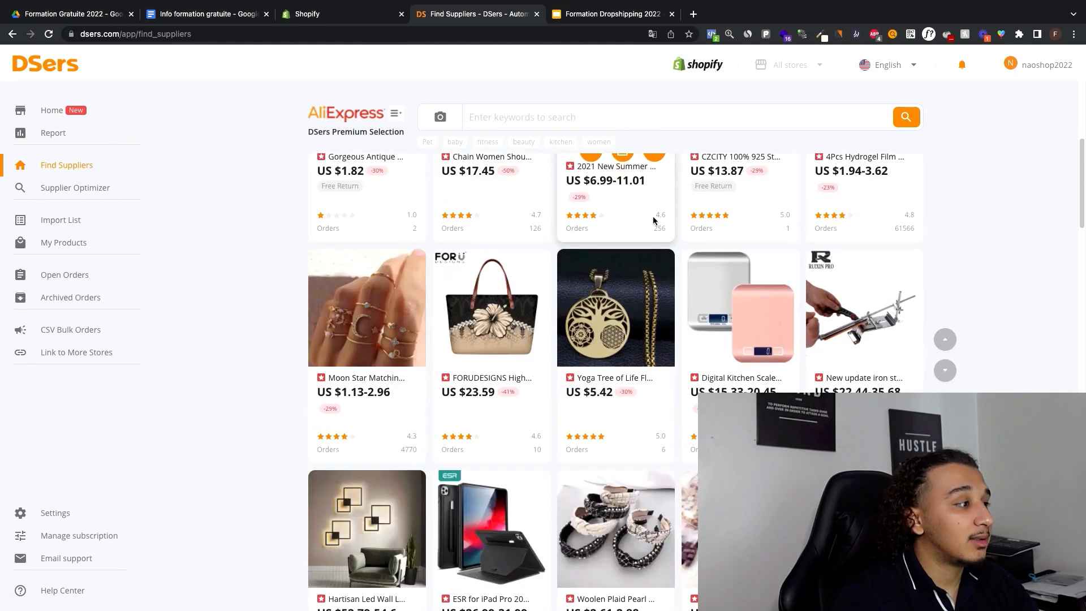
scroll(655, 215, up, 7)
scroll(654, 215, up, 1)
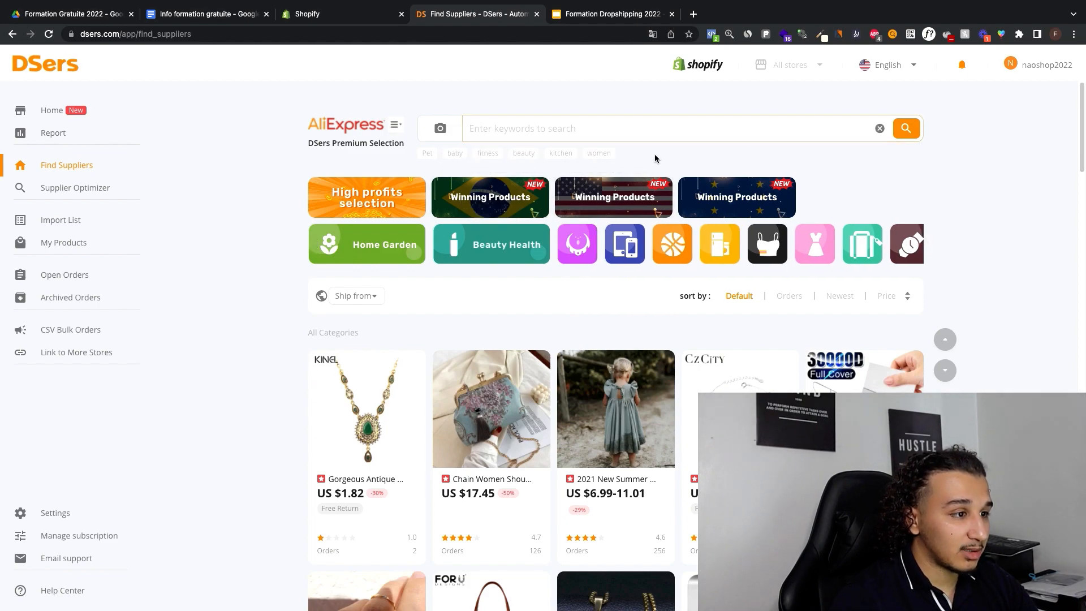
click(622, 198)
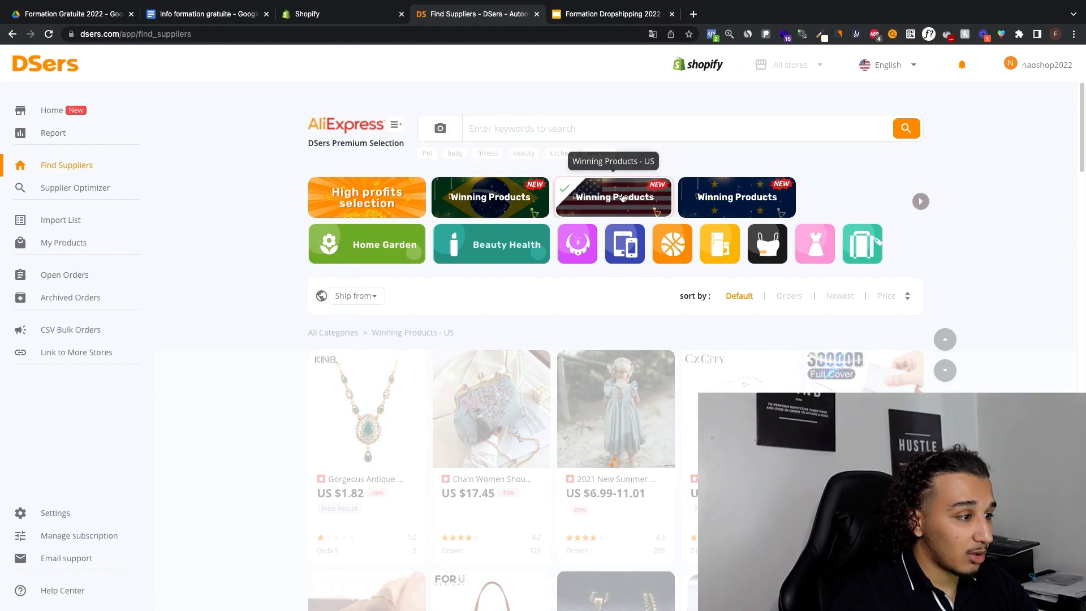
scroll(642, 226, down, 2)
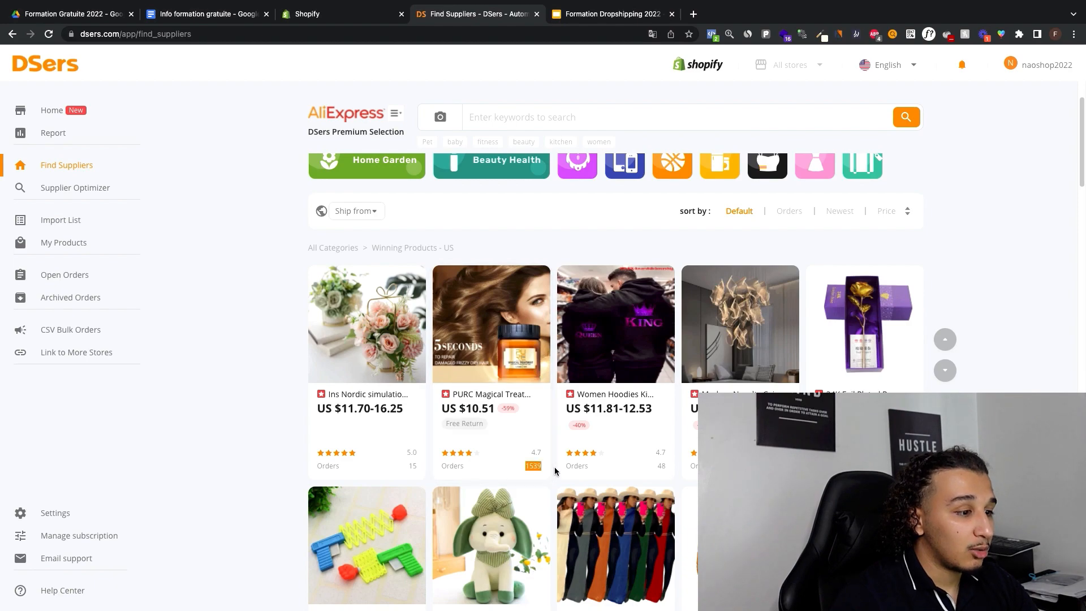
double_click(527, 465)
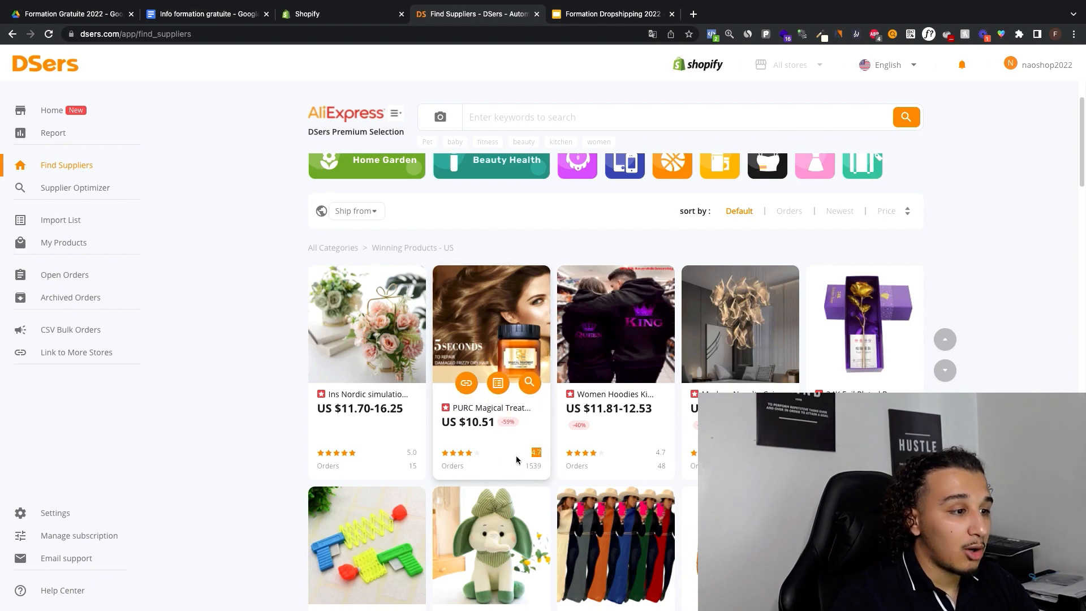
click(996, 291)
scroll(995, 291, down, 10)
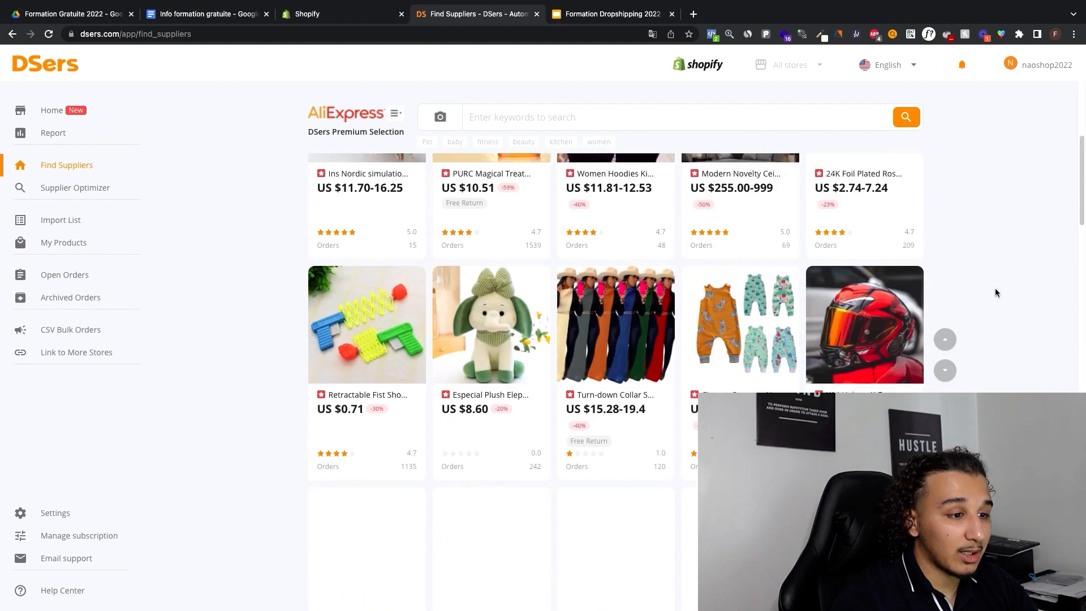
scroll(695, 259, down, 6)
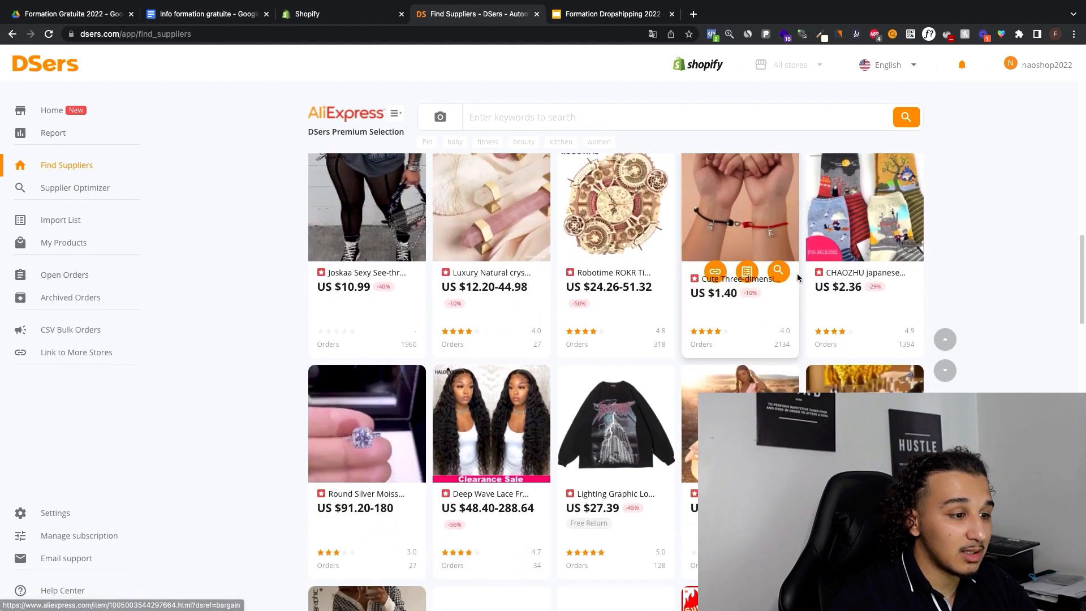
scroll(789, 273, up, 5)
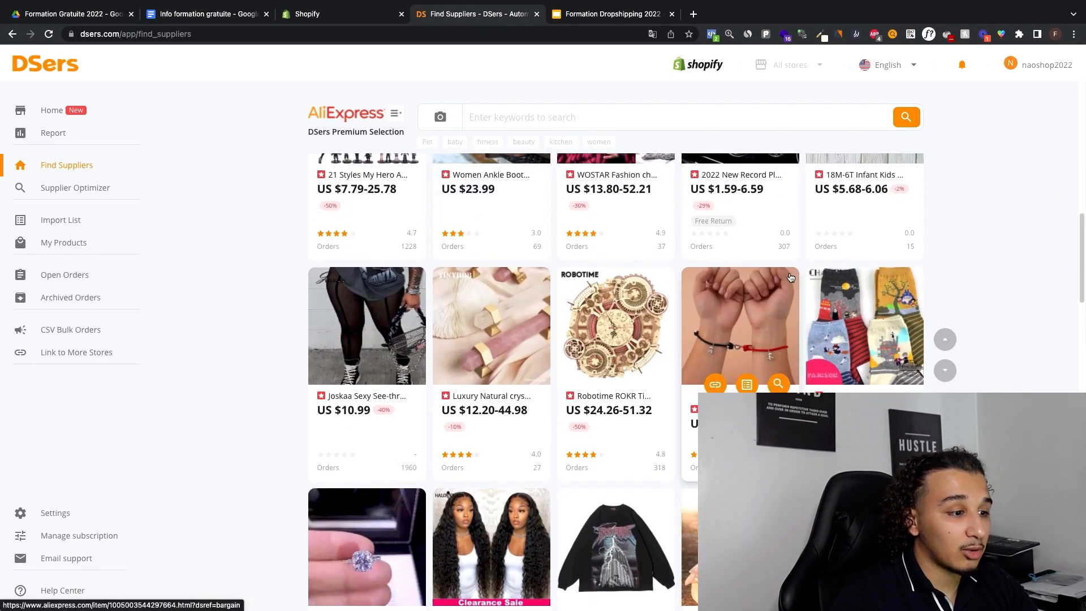
scroll(886, 344, down, 2)
scroll(887, 343, down, 4)
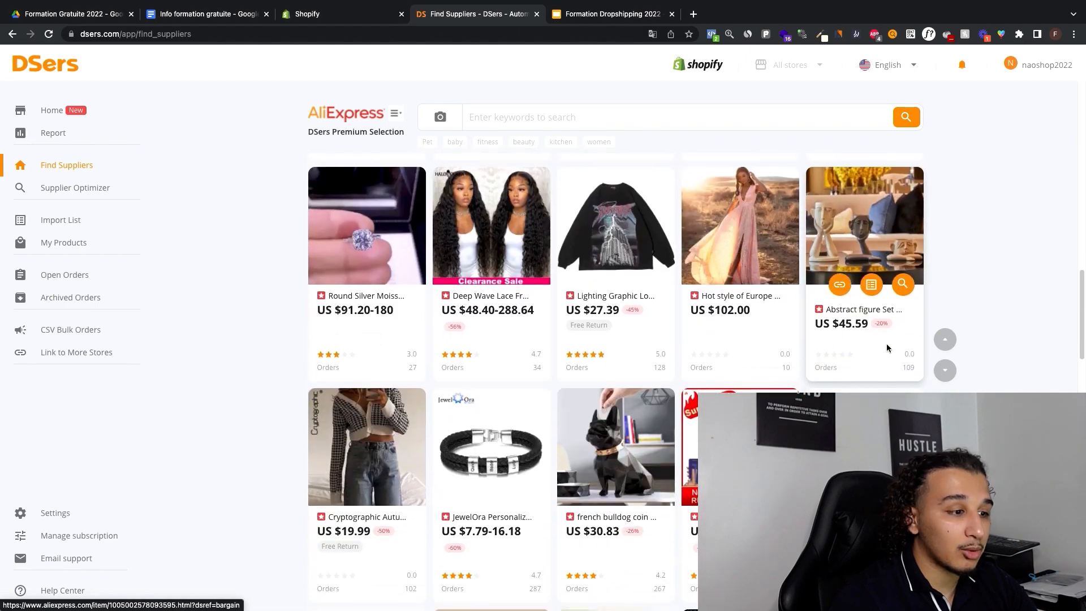
scroll(582, 277, down, 2)
scroll(583, 277, down, 10)
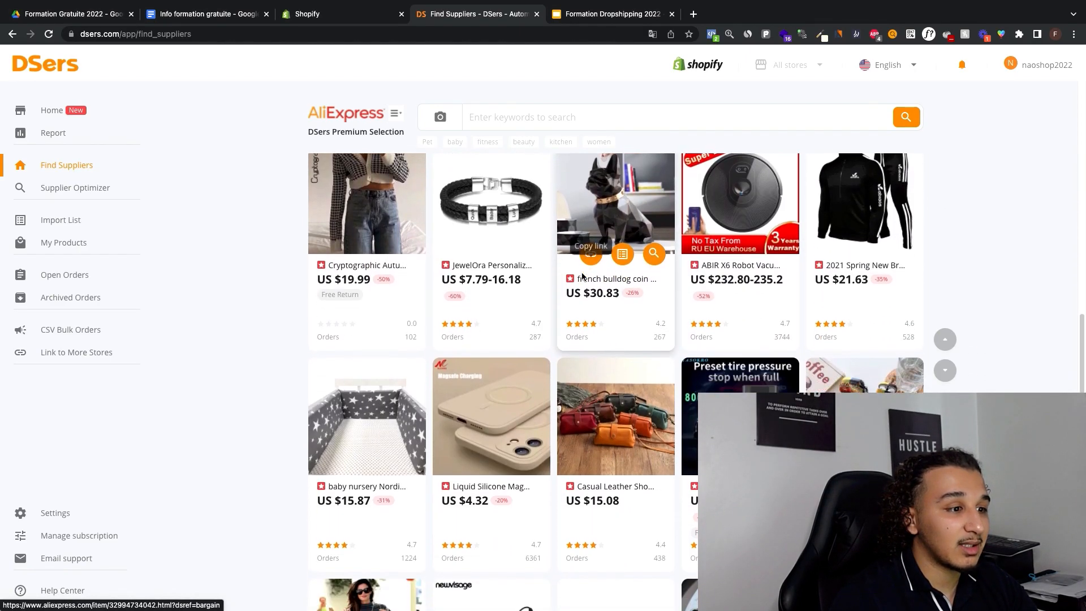
scroll(586, 284, up, 20)
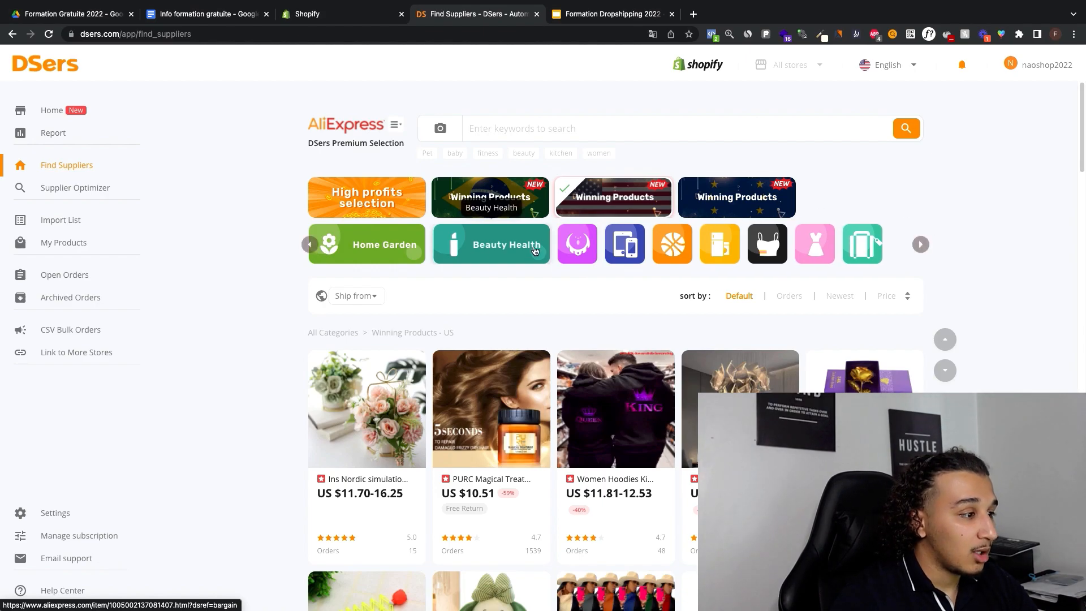
Step: Browse the US winning products in the Home Garden category, and switch the category filter to Beauty Health
click(399, 254)
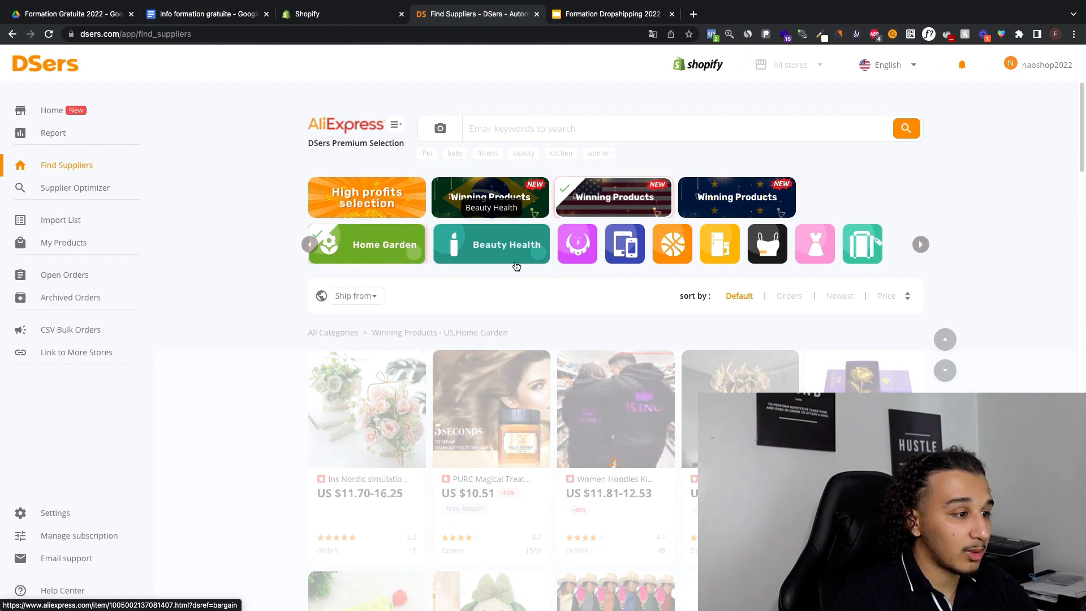
scroll(504, 252, down, 5)
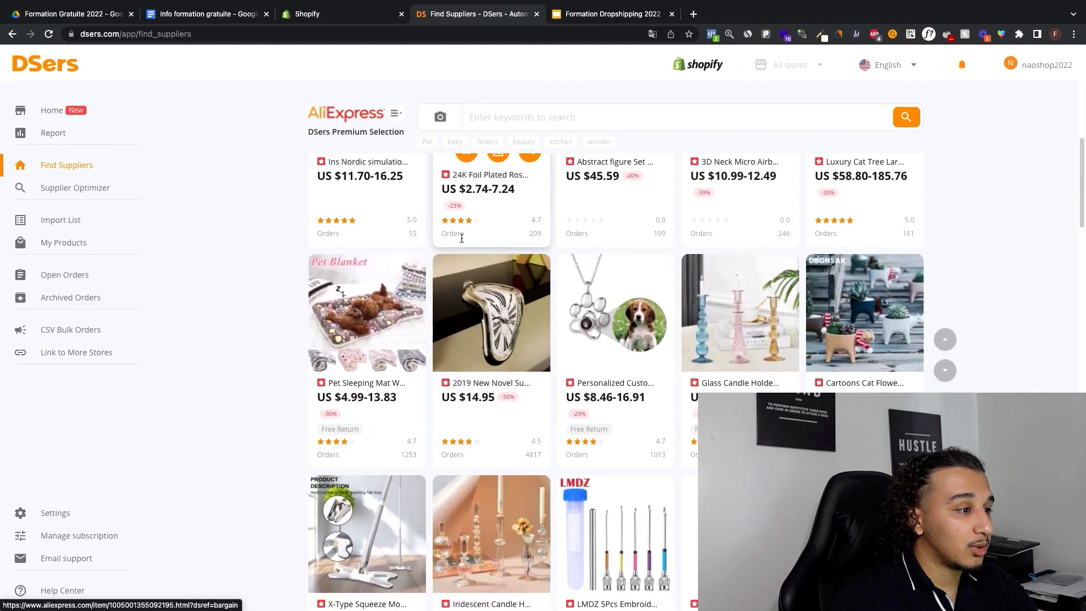
scroll(865, 359, up, 5)
click(509, 249)
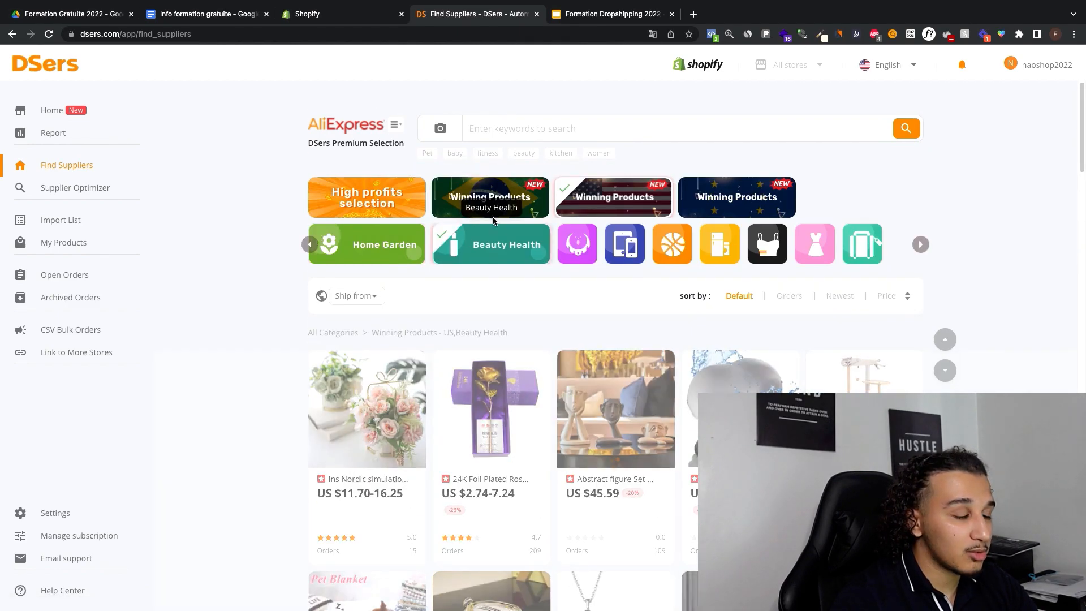
scroll(582, 288, down, 2)
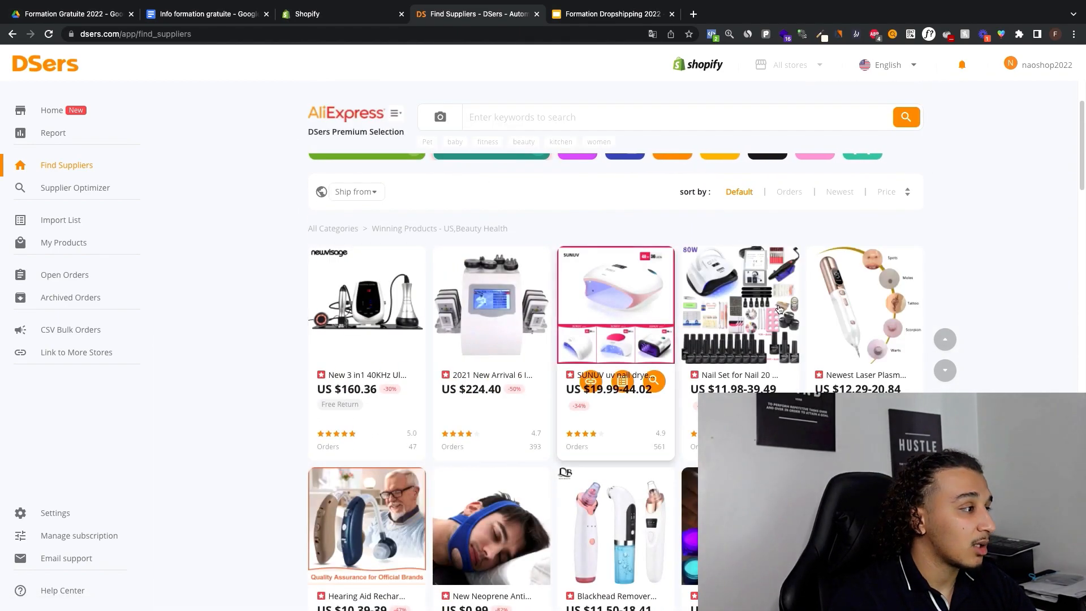
scroll(809, 304, up, 2)
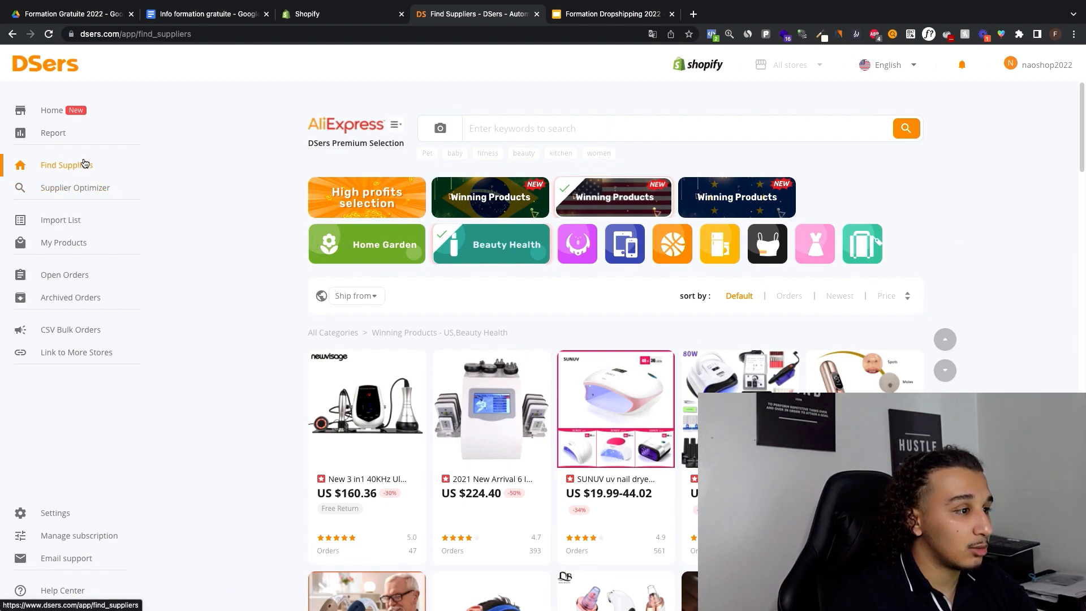
Step: Review the DSers Home, Import List and My Products pages, and return to the Import List
click(50, 116)
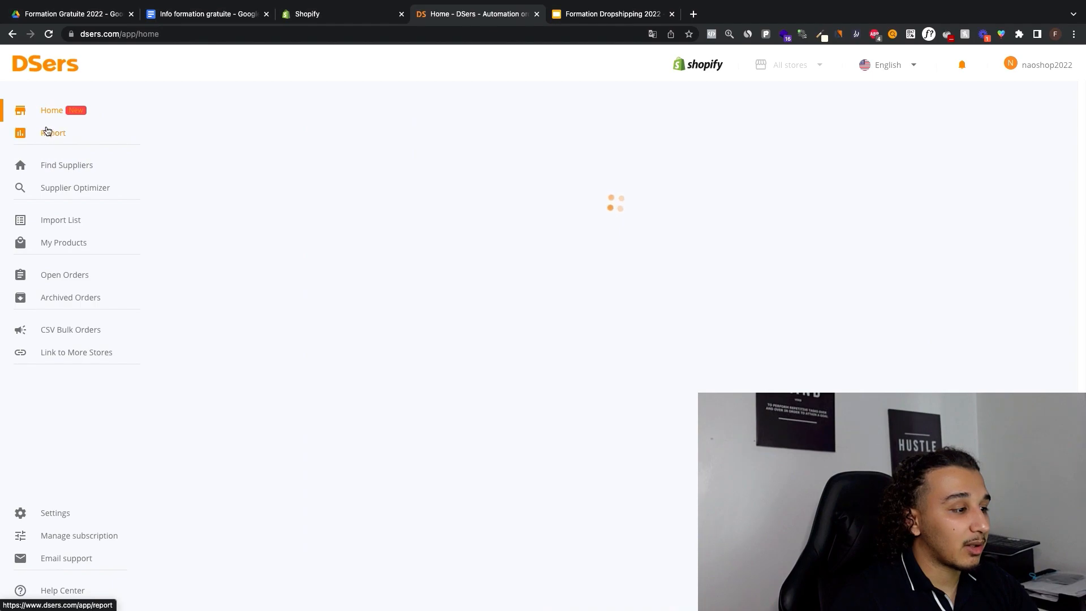
scroll(349, 232, down, 20)
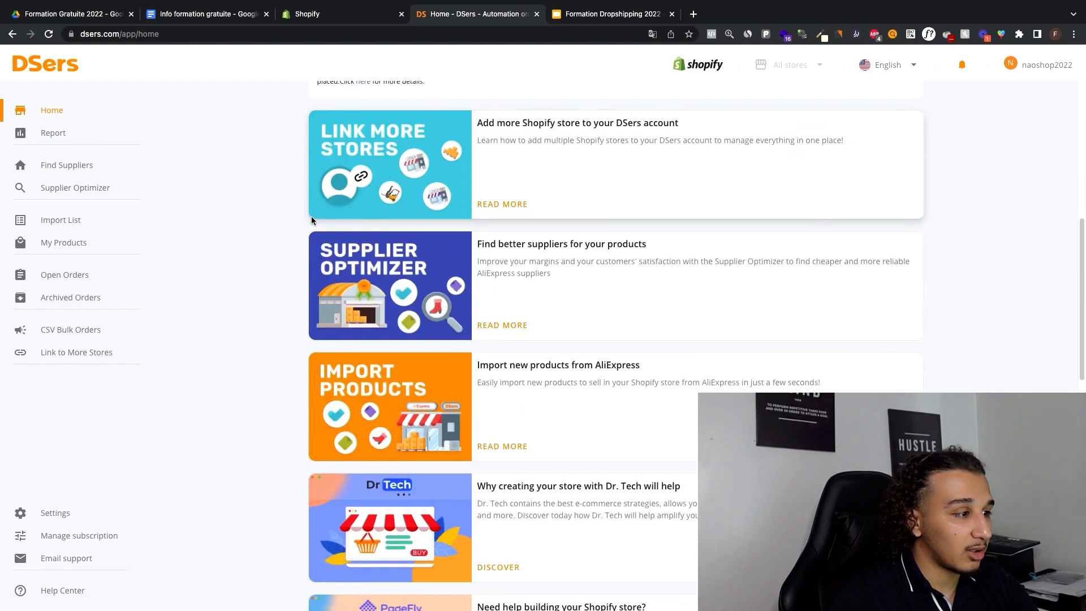
scroll(377, 233, up, 20)
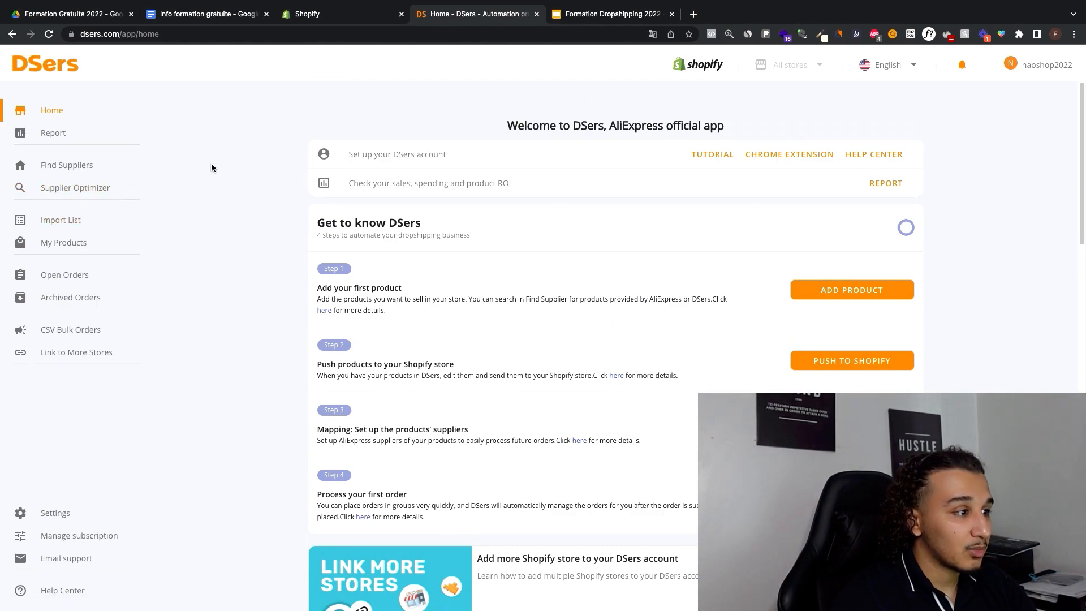
click(59, 227)
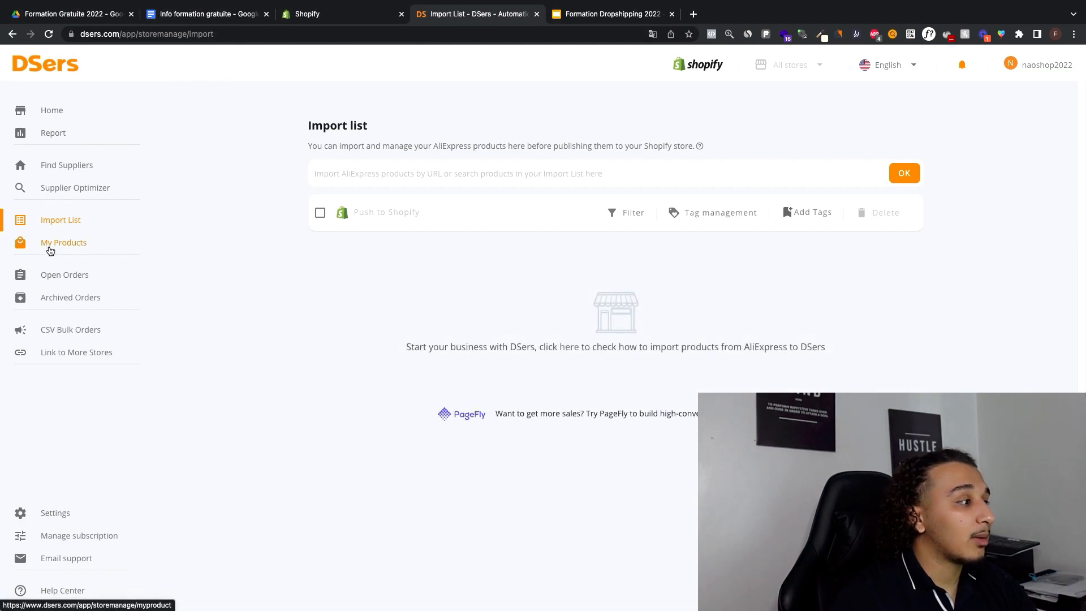
click(50, 250)
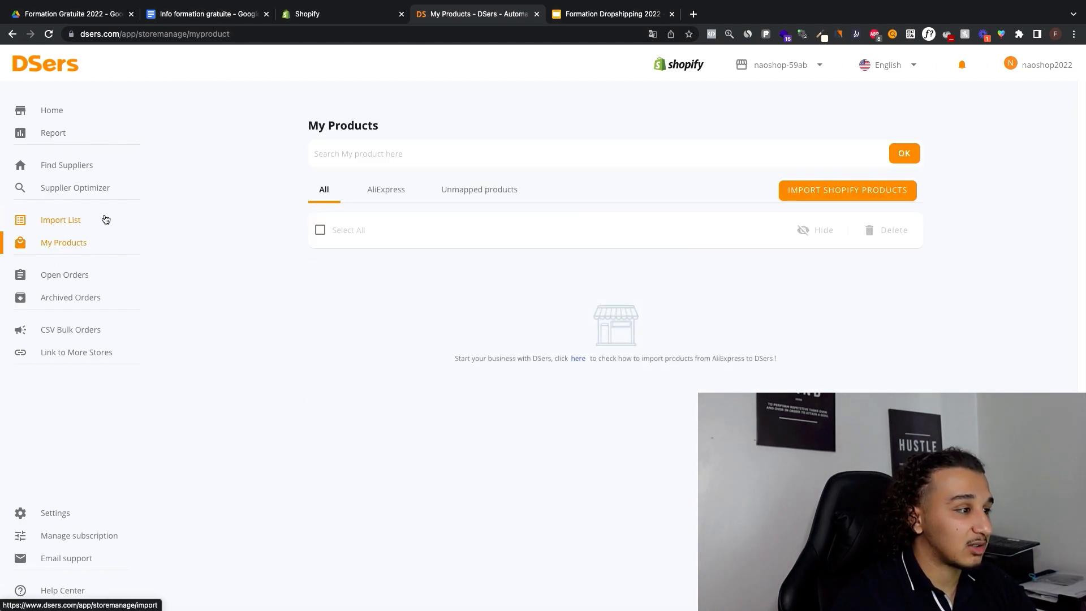
click(68, 226)
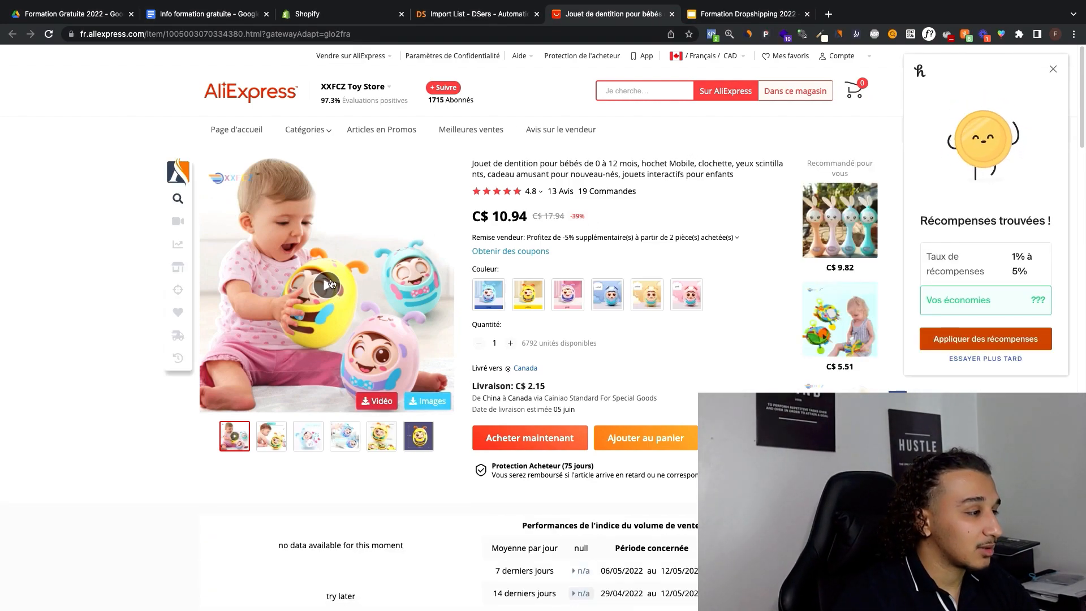
Step: Play the baby teething toy's video on AliExpress, rewind it to the start, and examine the listing's details and price
click(331, 285)
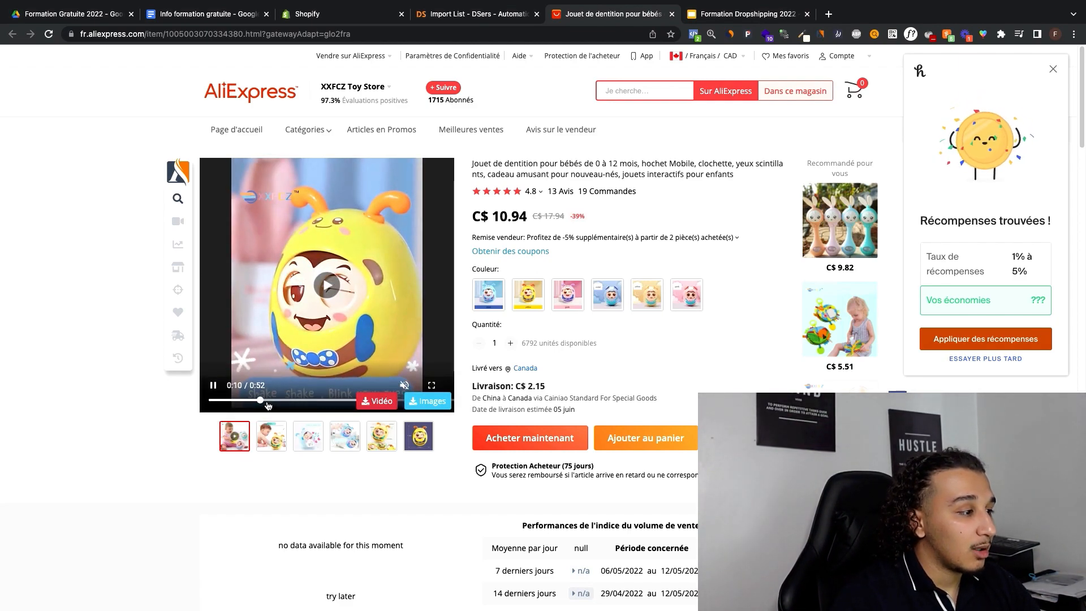
drag(268, 405, 211, 404)
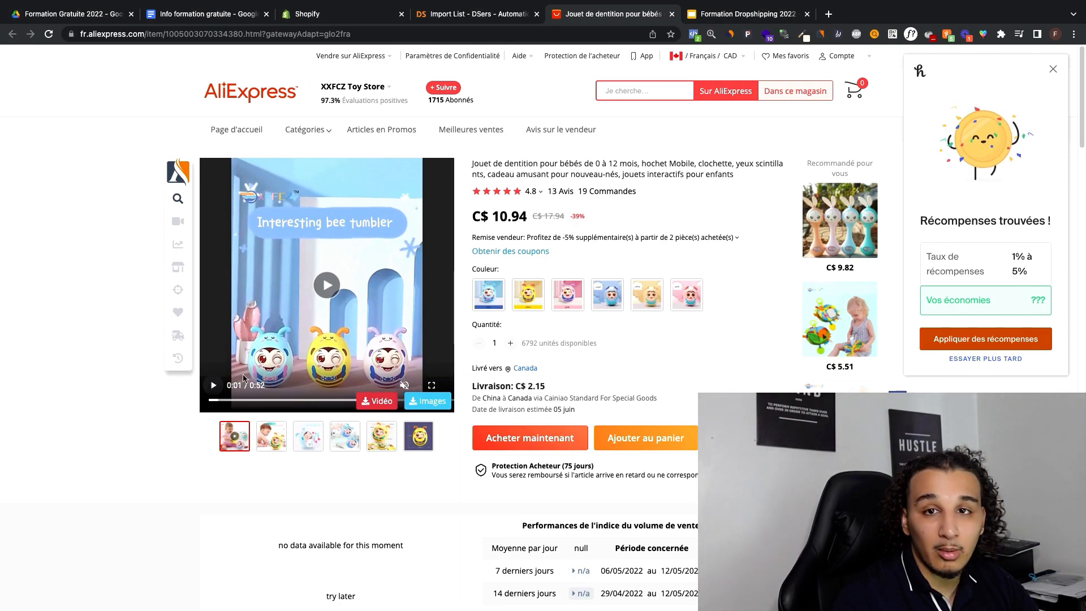
scroll(551, 215, down, 4)
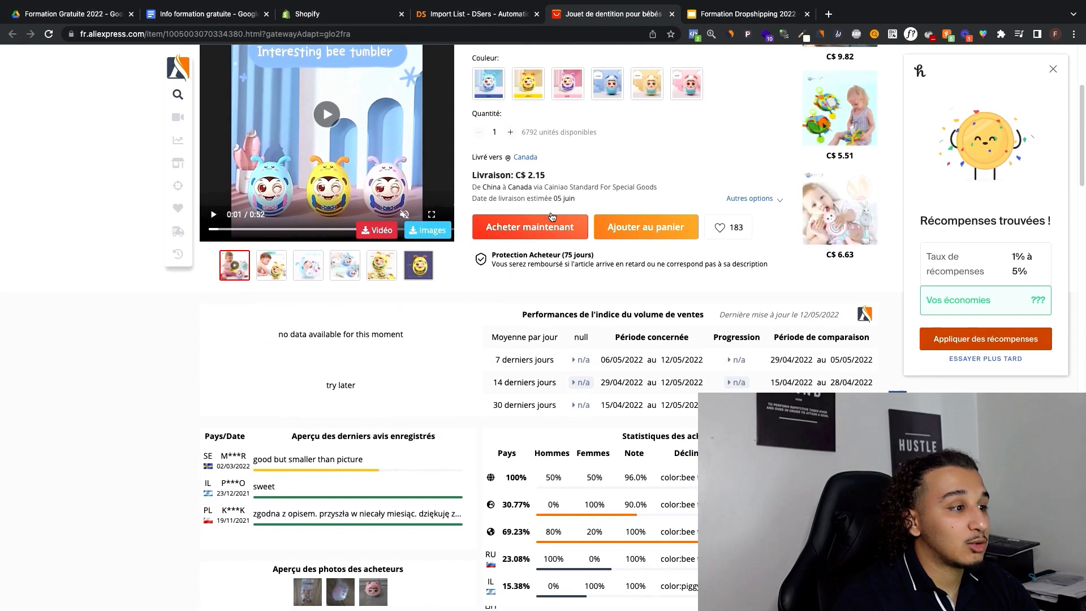
scroll(551, 215, down, 2)
scroll(551, 215, up, 5)
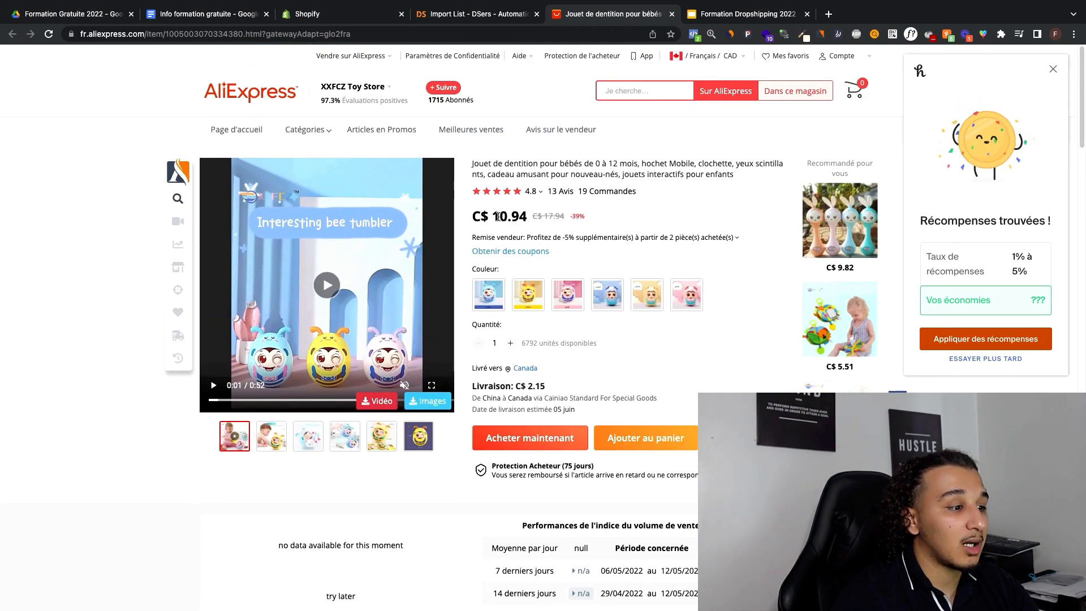
drag(497, 217, 523, 219)
click(514, 217)
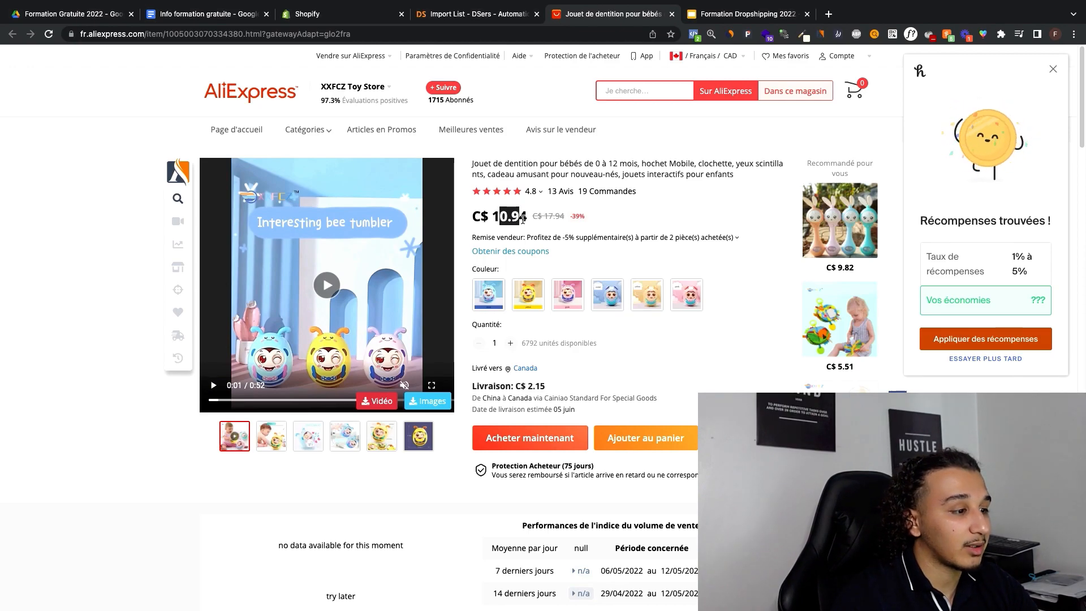
Step: Choose AliExpress Standard Shipping to Canada as the toy's delivery method and compare its shipping cost with the product price
click(521, 219)
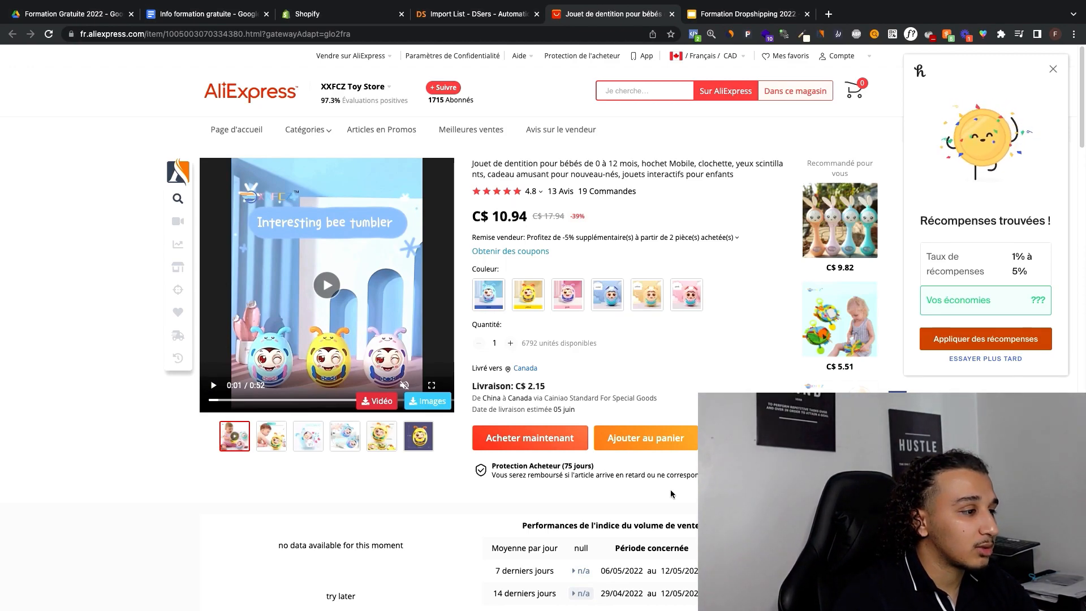
click(596, 394)
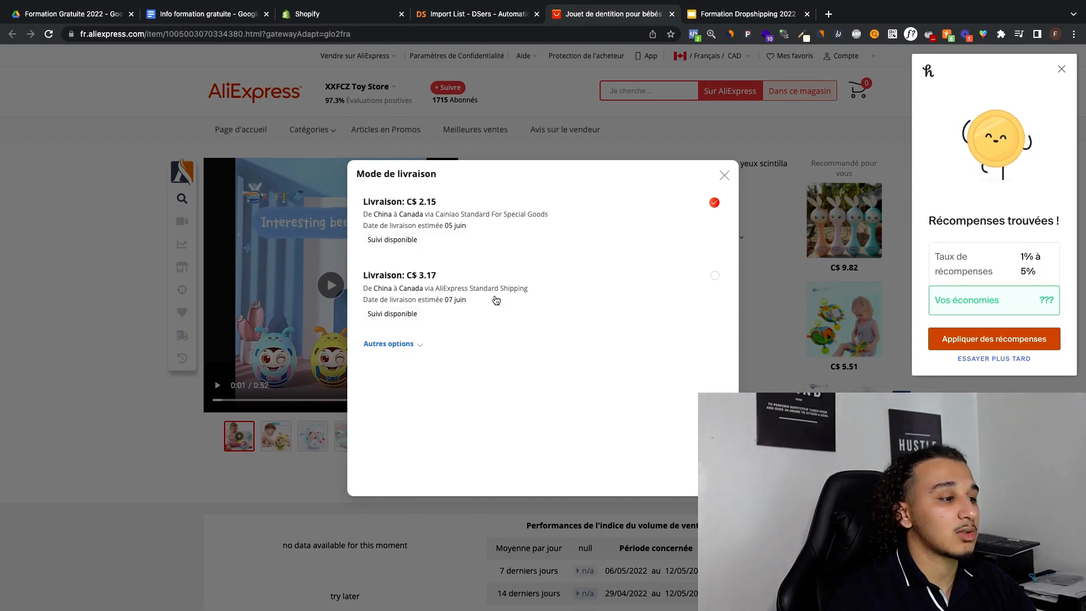
click(496, 300)
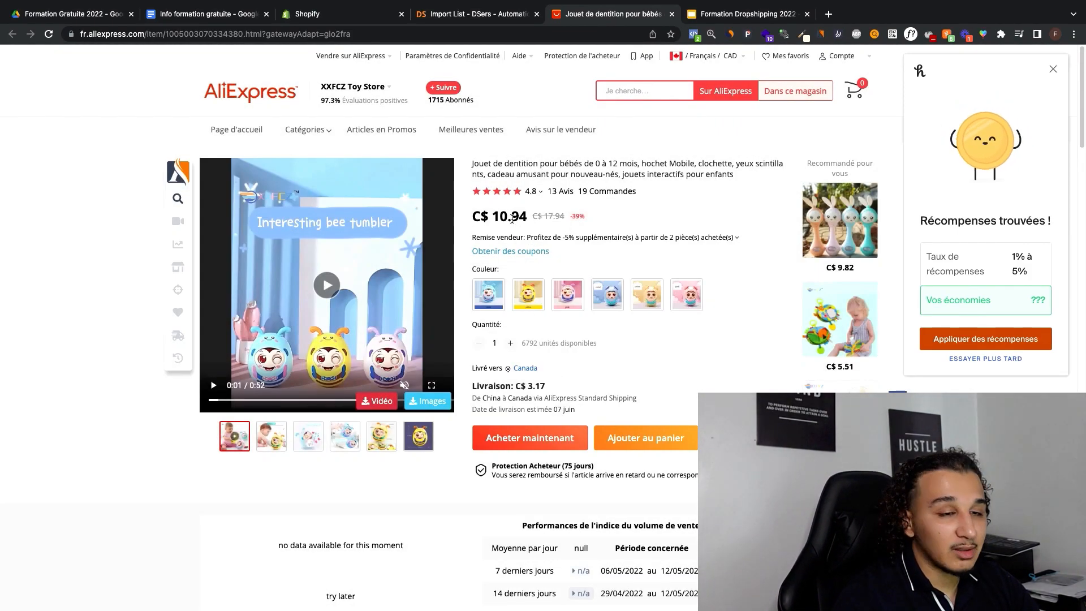
double_click(511, 220)
click(507, 216)
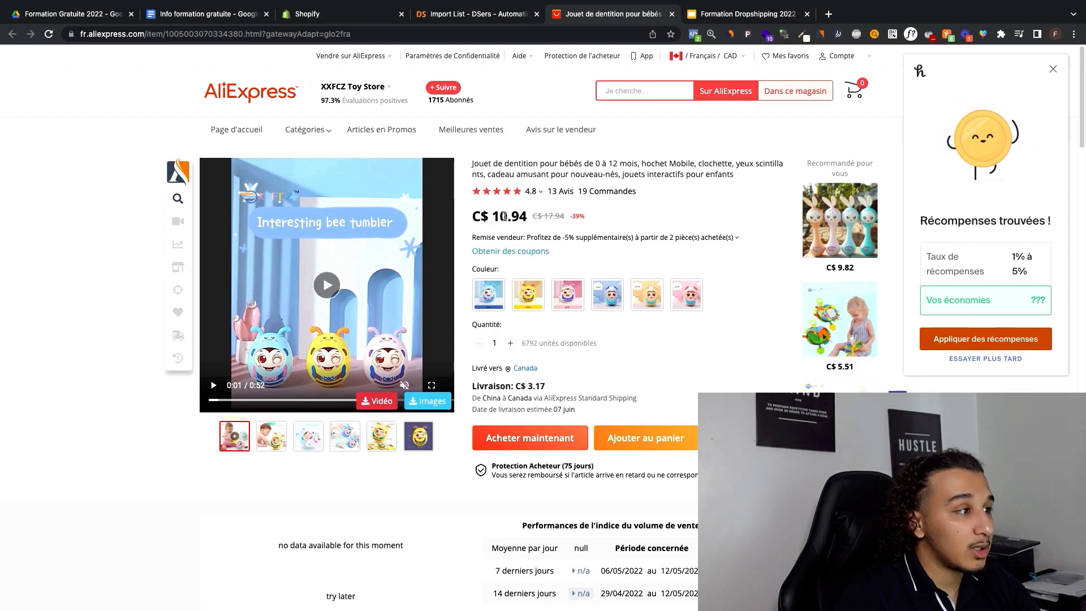
Step: Copy the toy's AliExpress listing URL and import the product into the DSers Import List
click(475, 37)
key(super+c)
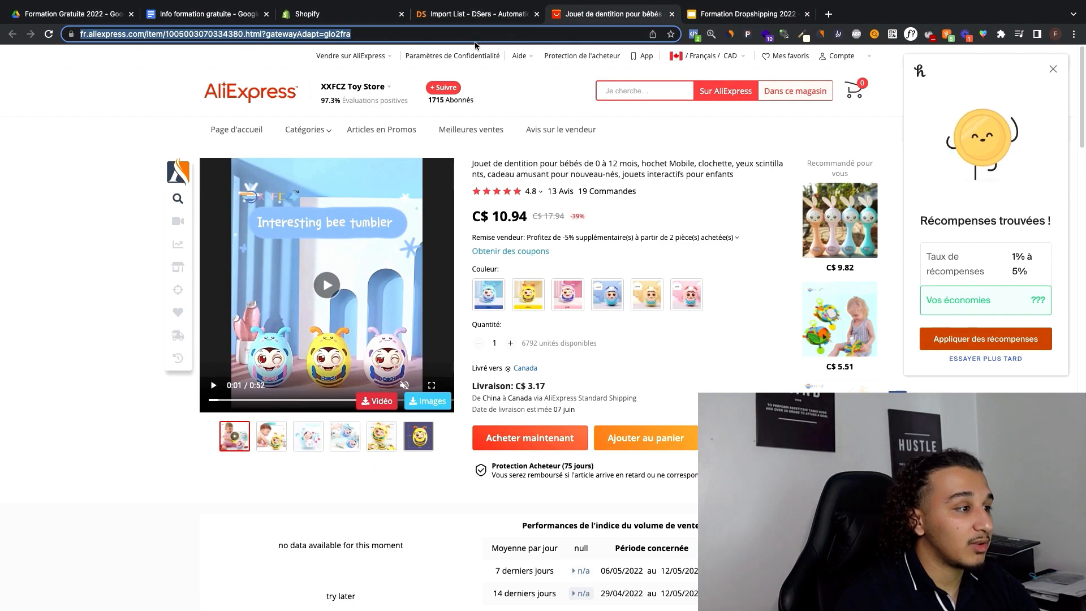
click(484, 15)
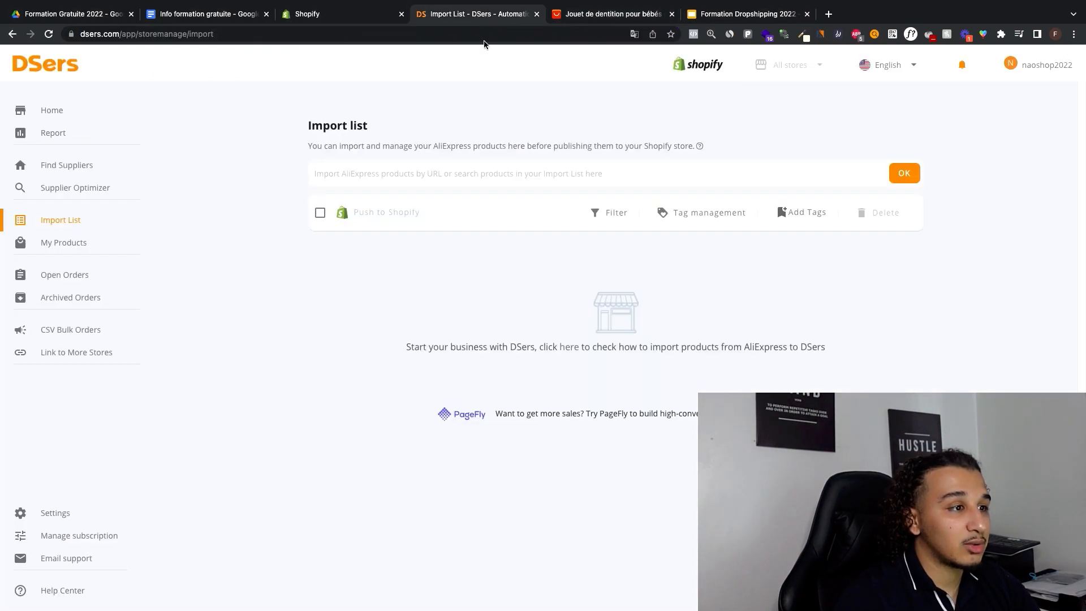
click(495, 170)
key(super+v)
click(903, 173)
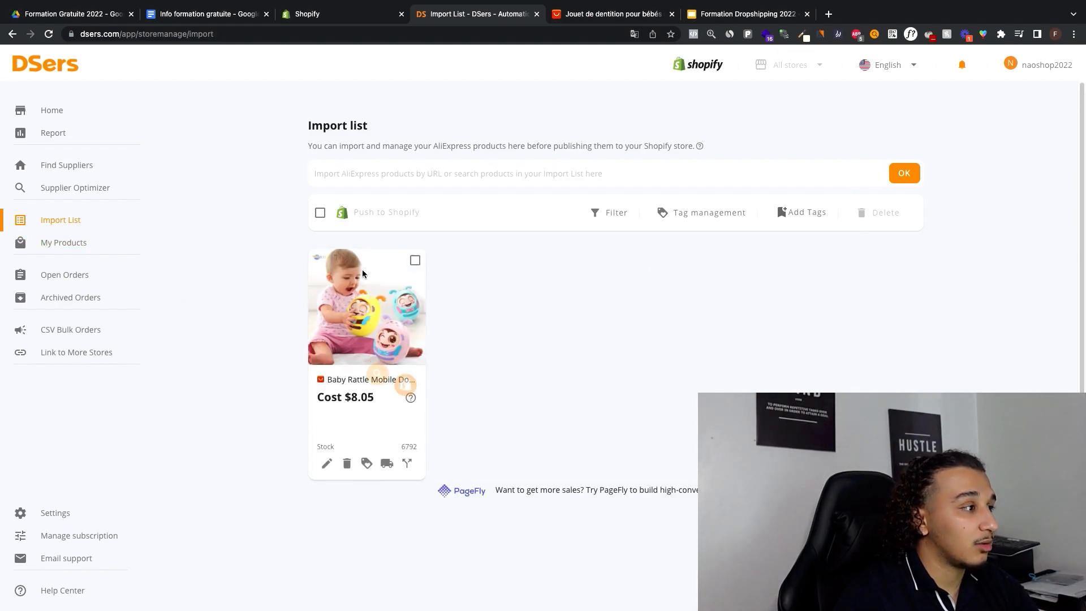
Step: Check the Products page of the naoshop Shopify admin, and return to the DSers Import List
click(343, 14)
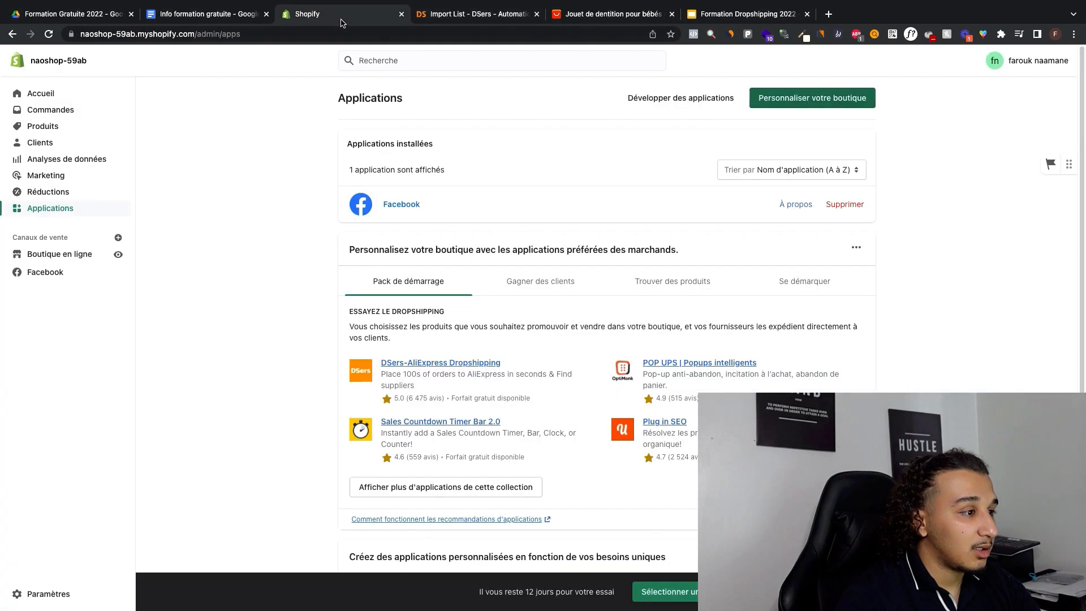
click(90, 127)
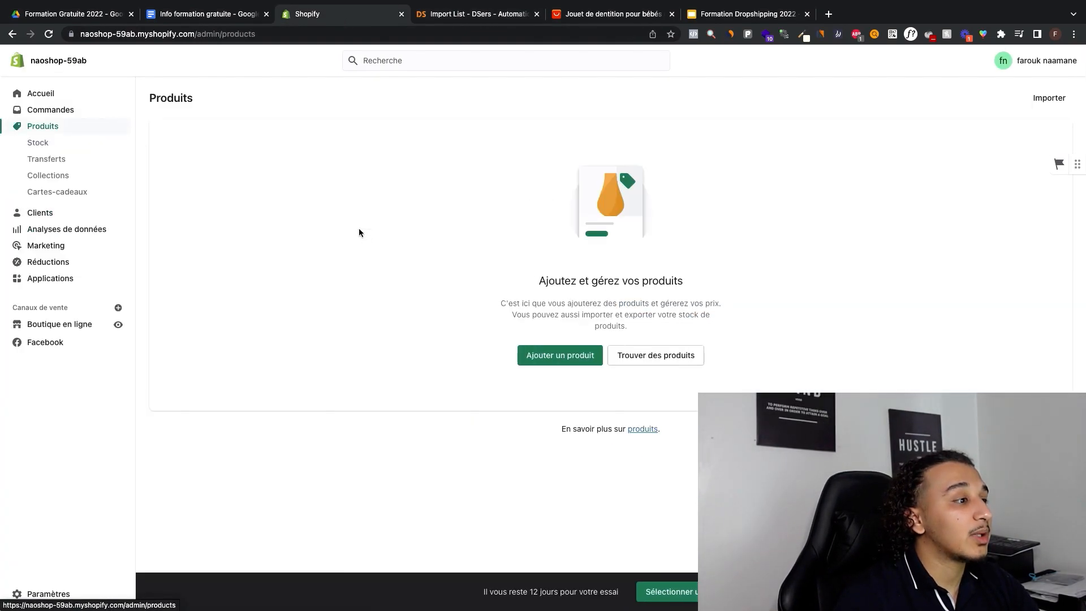
click(474, 14)
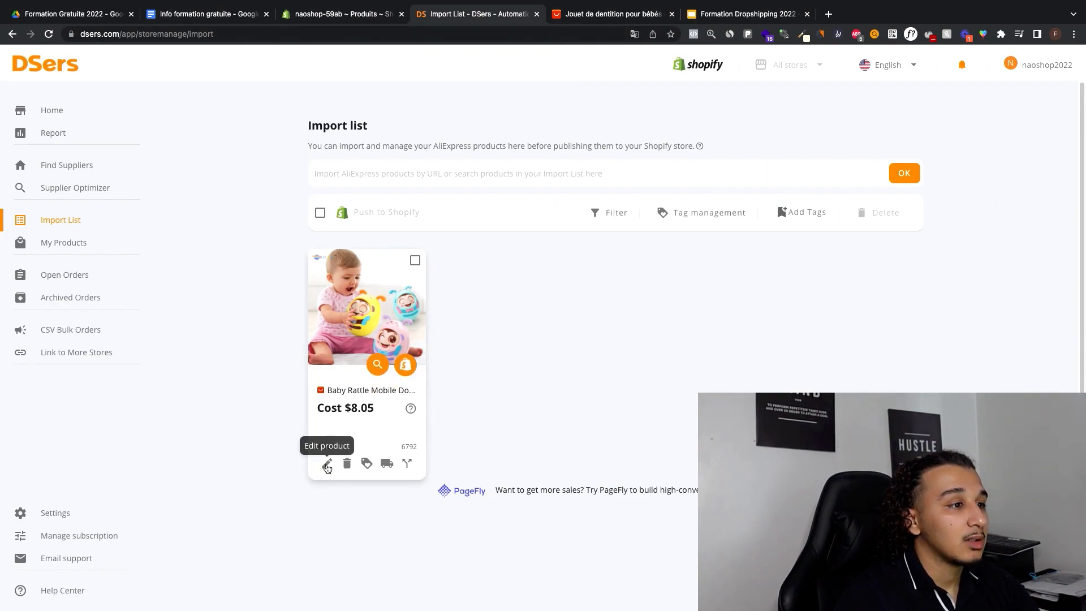
Step: Open the imported baby rattle for editing and replace its title with "Jouet Dentition pour Bébés"
click(327, 465)
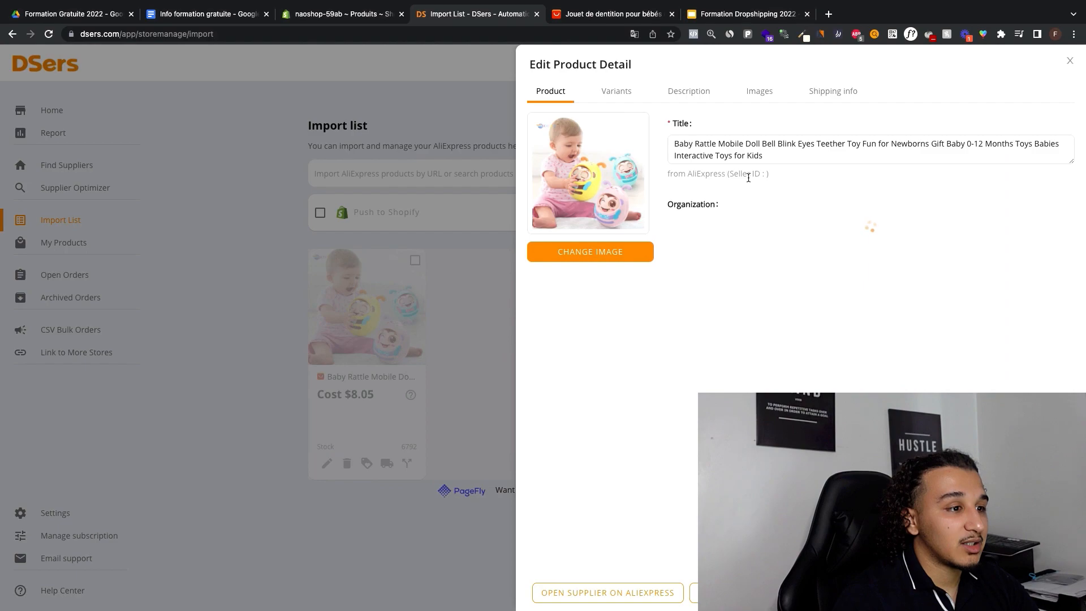
click(721, 153)
key(super+a)
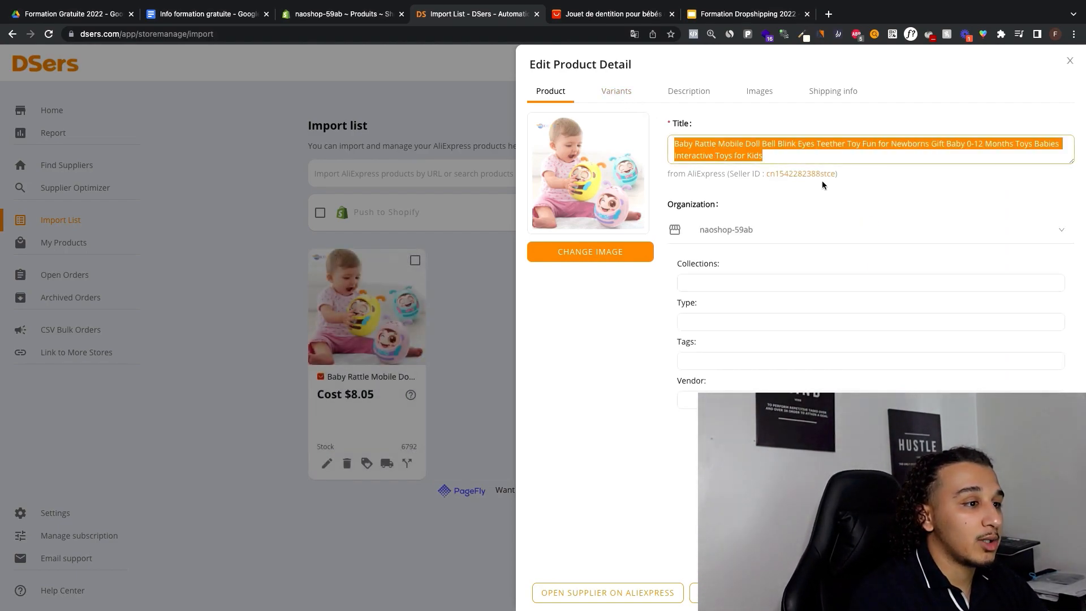
text(Jouet Dentition pour Béb)
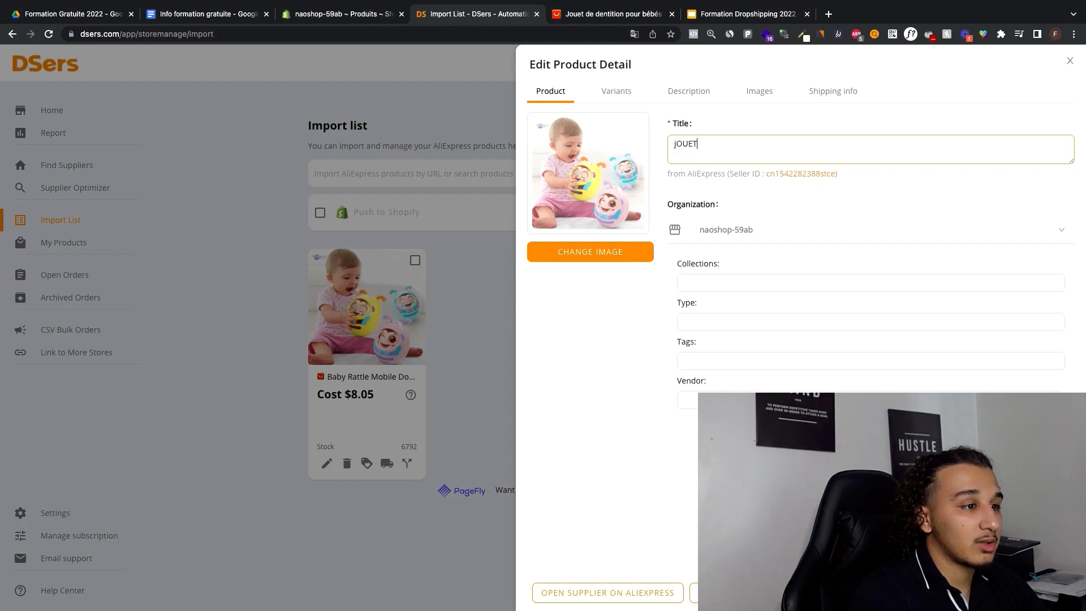
text(és)
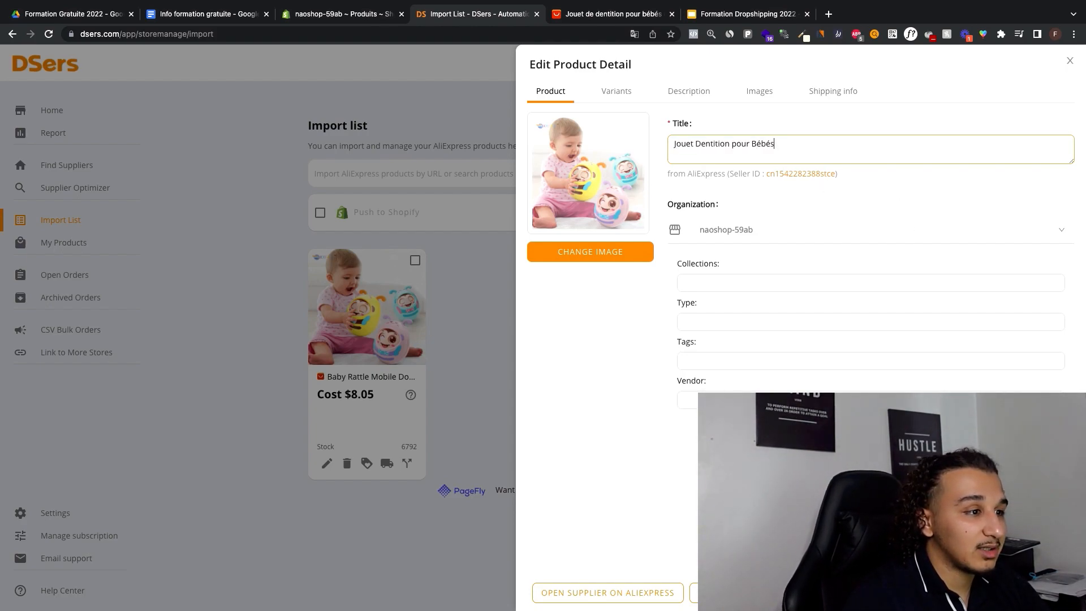
Step: Delete all the specifications text from the product's description
click(683, 96)
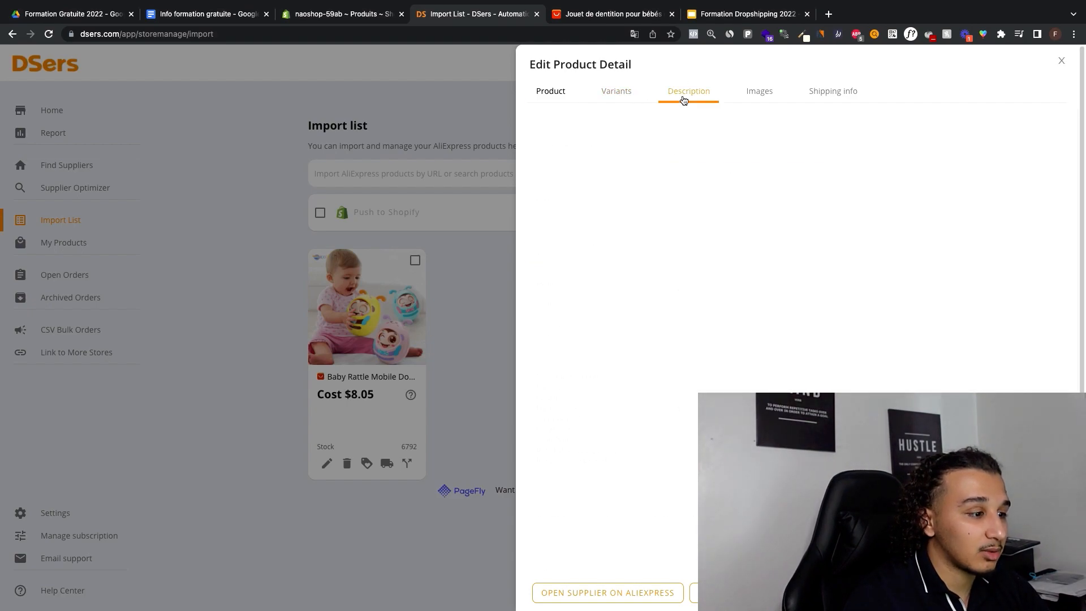
scroll(639, 215, down, 6)
scroll(641, 212, up, 5)
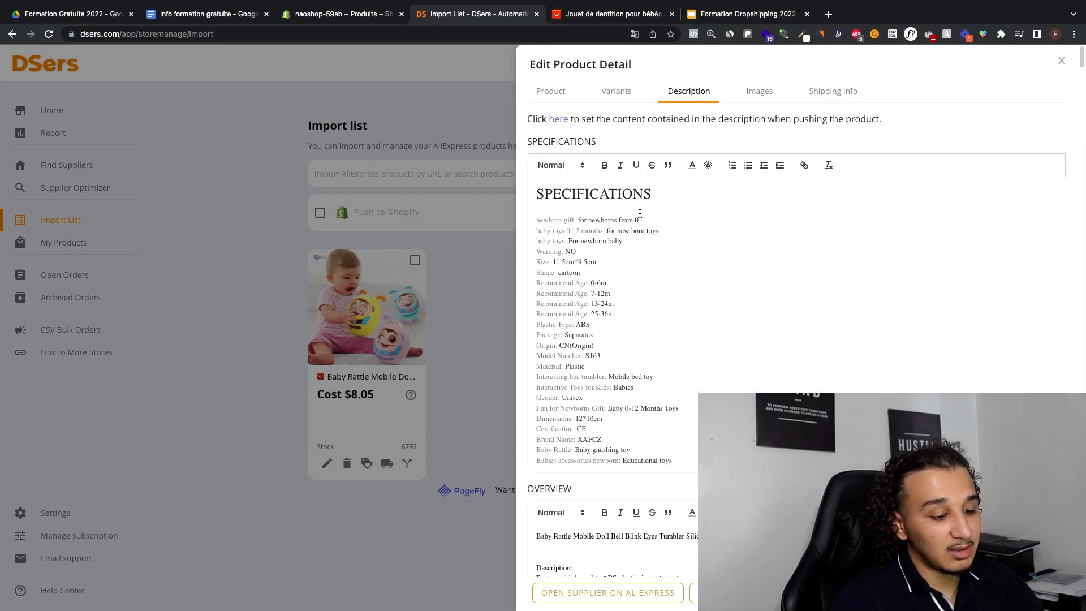
key(super+a)
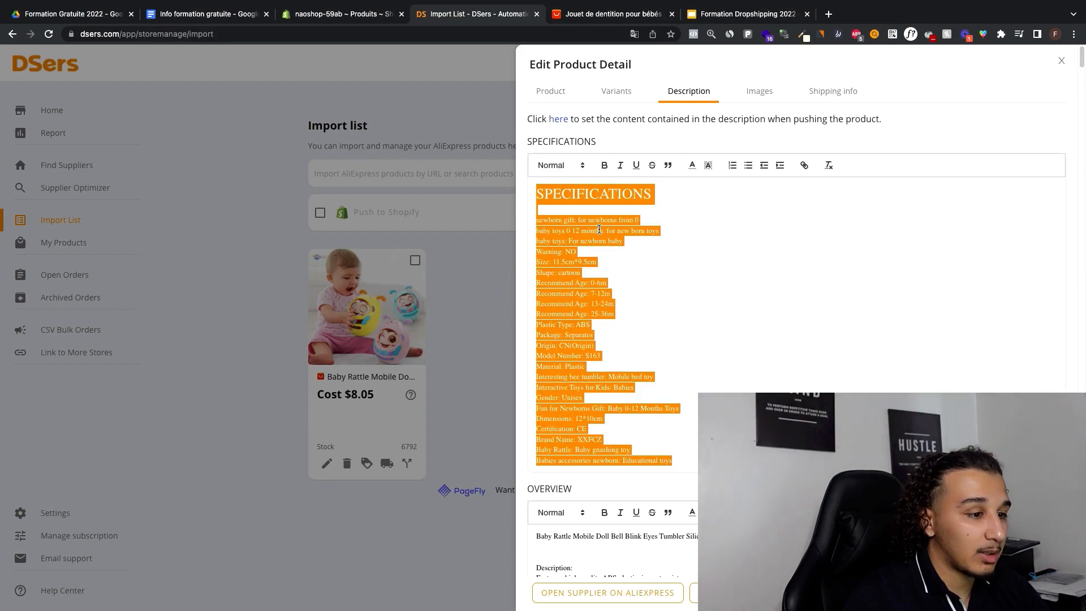
key(BackSpace)
Step: Remove the text above the pictures in the description's overview, keeping the pictures, and look through the product images
scroll(655, 221, down, 12)
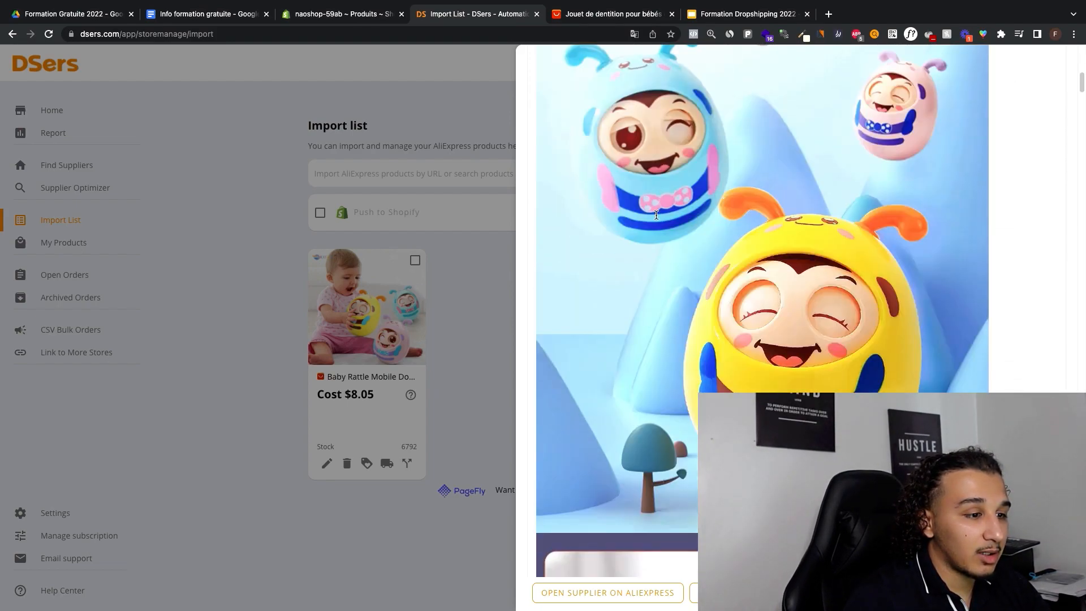
scroll(656, 215, up, 10)
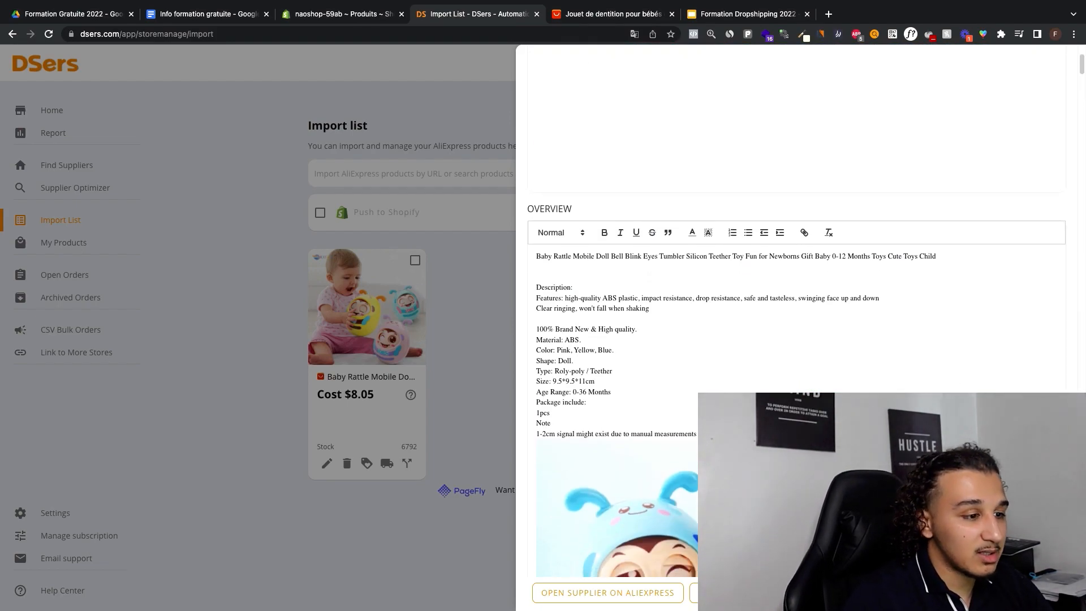
drag(696, 433, 531, 251)
scroll(630, 286, down, 15)
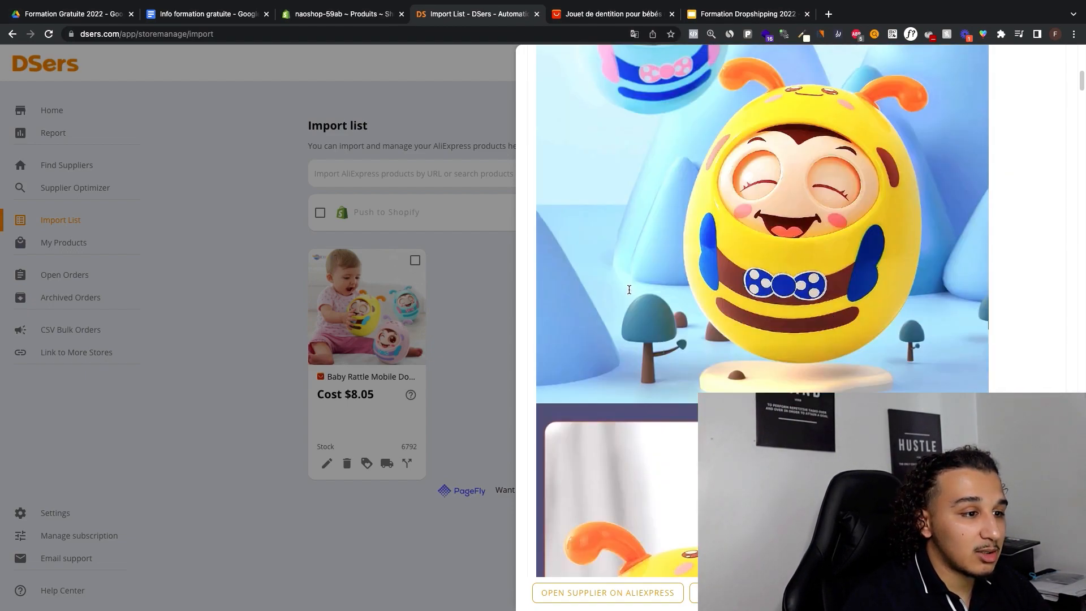
scroll(630, 285, up, 5)
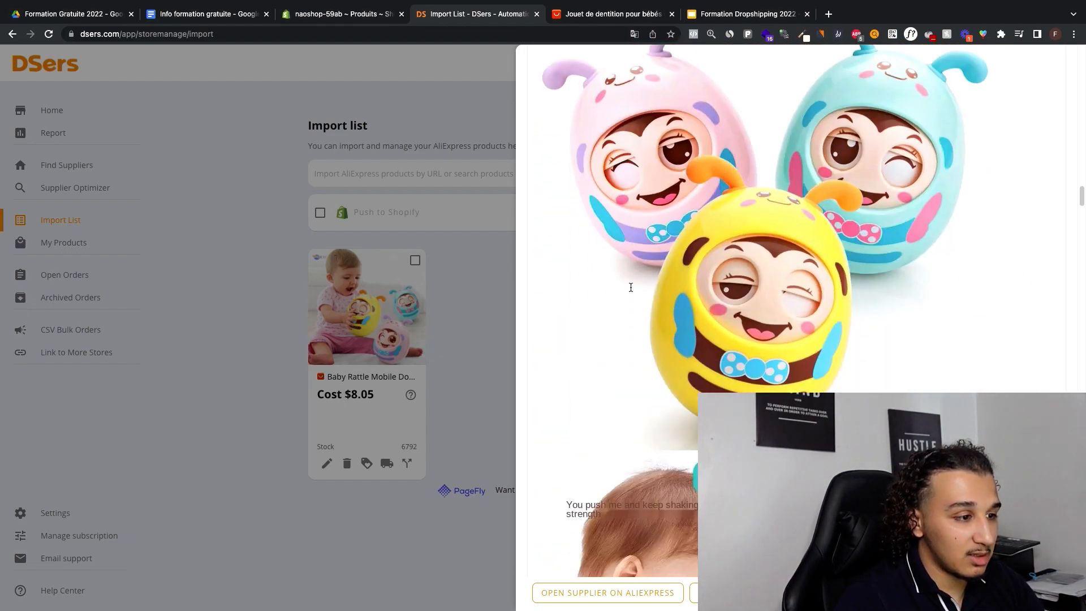
scroll(651, 306, down, 5)
scroll(678, 328, up, 2)
scroll(724, 361, down, 3)
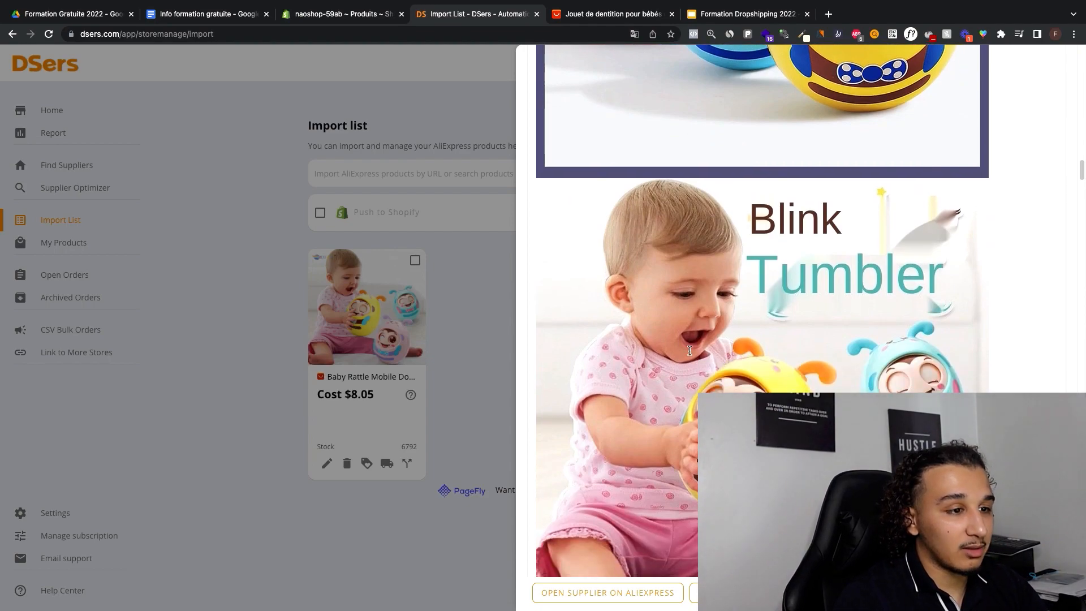
scroll(689, 351, up, 15)
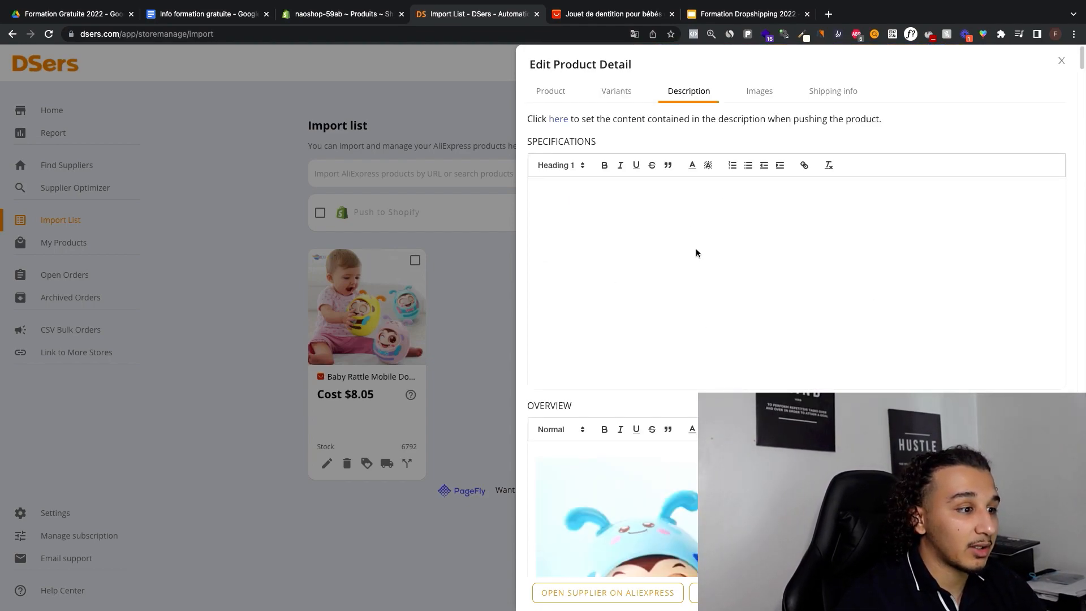
Step: Enter 29.99 as the first variant's price, and apply the same price to all the product's variants in bulk
click(616, 90)
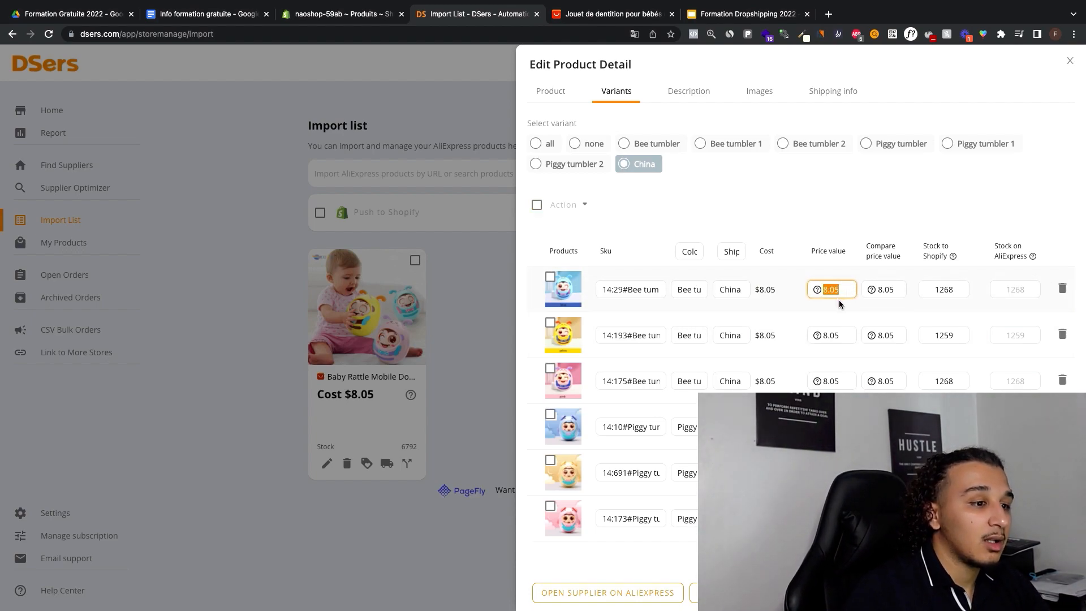
text(29.99)
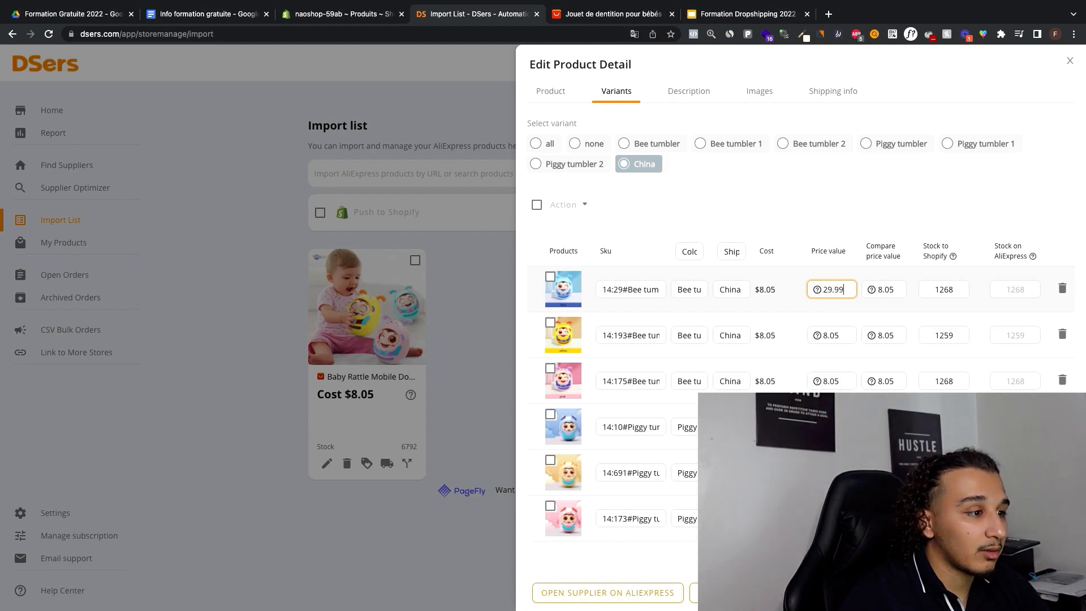
click(550, 277)
click(545, 210)
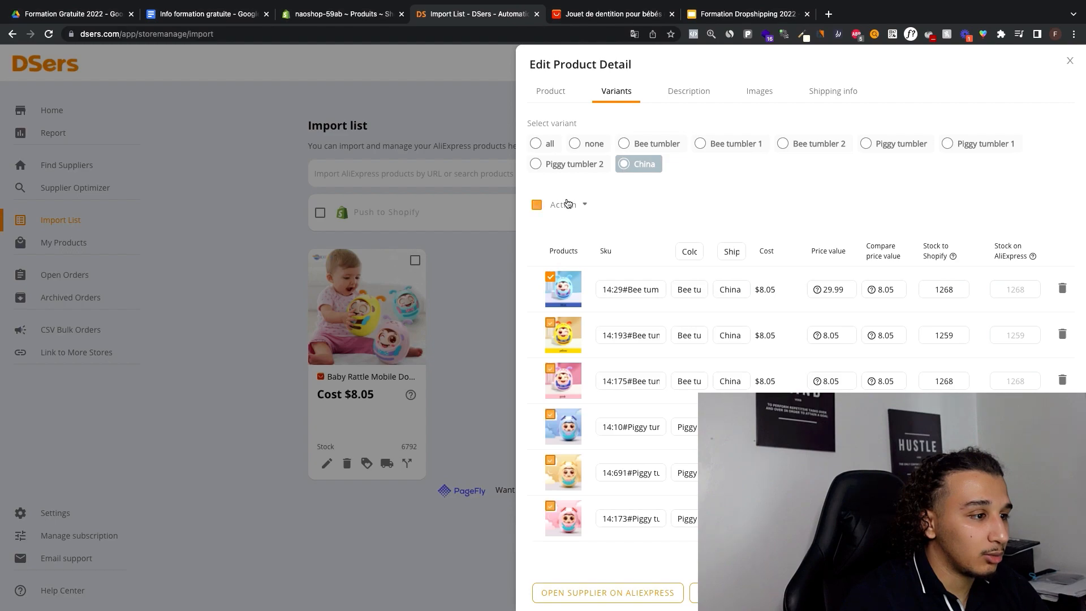
mouse_move(580, 210)
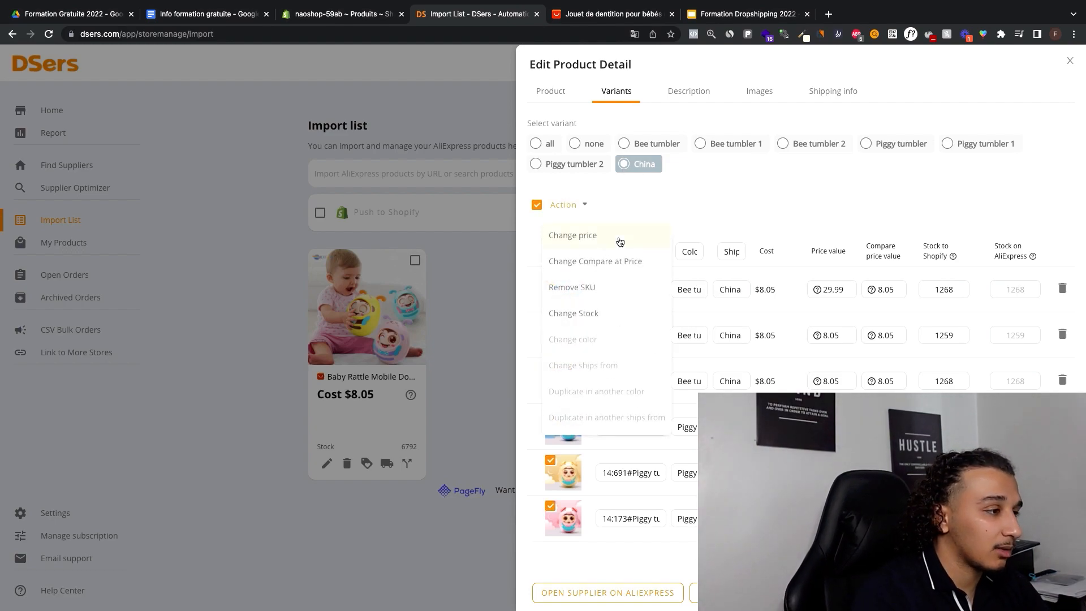
click(619, 242)
click(599, 160)
text(29.99)
key(Return)
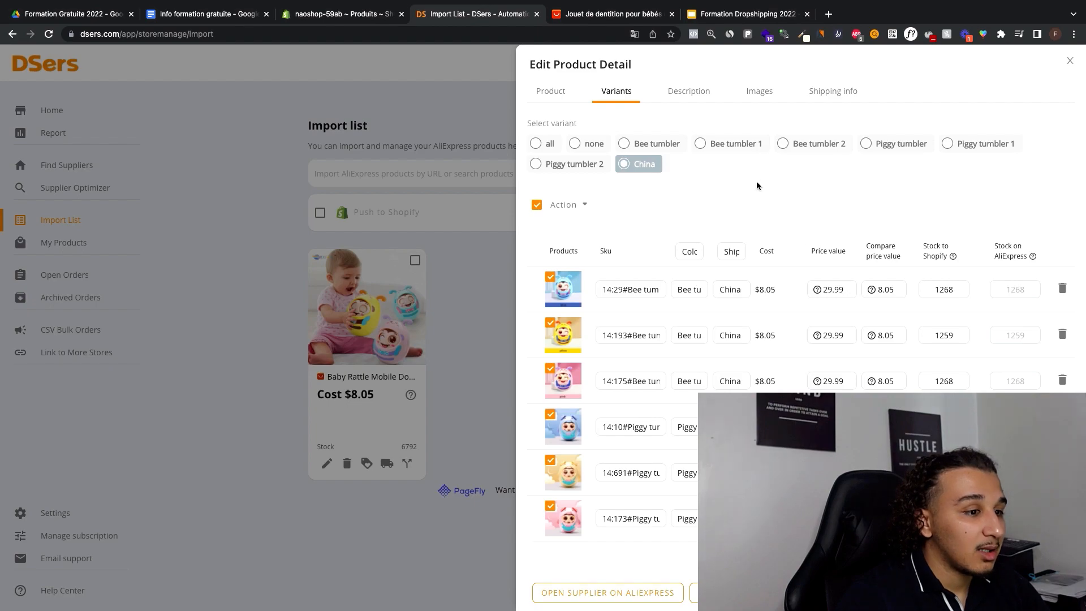
Step: Change the price of all selected variants to 39.99 in bulk
mouse_move(560, 204)
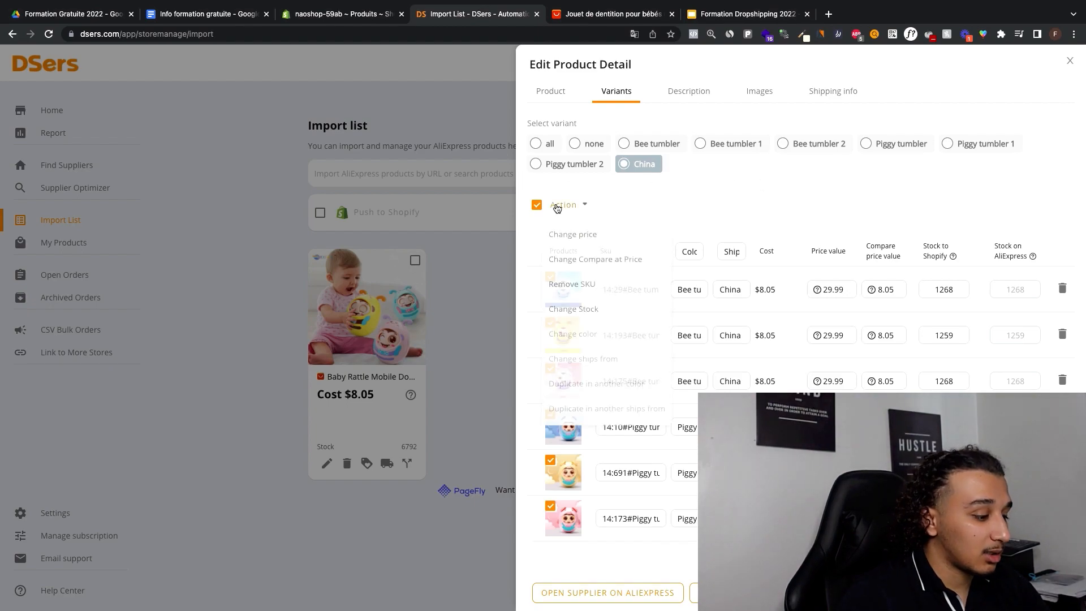
click(583, 236)
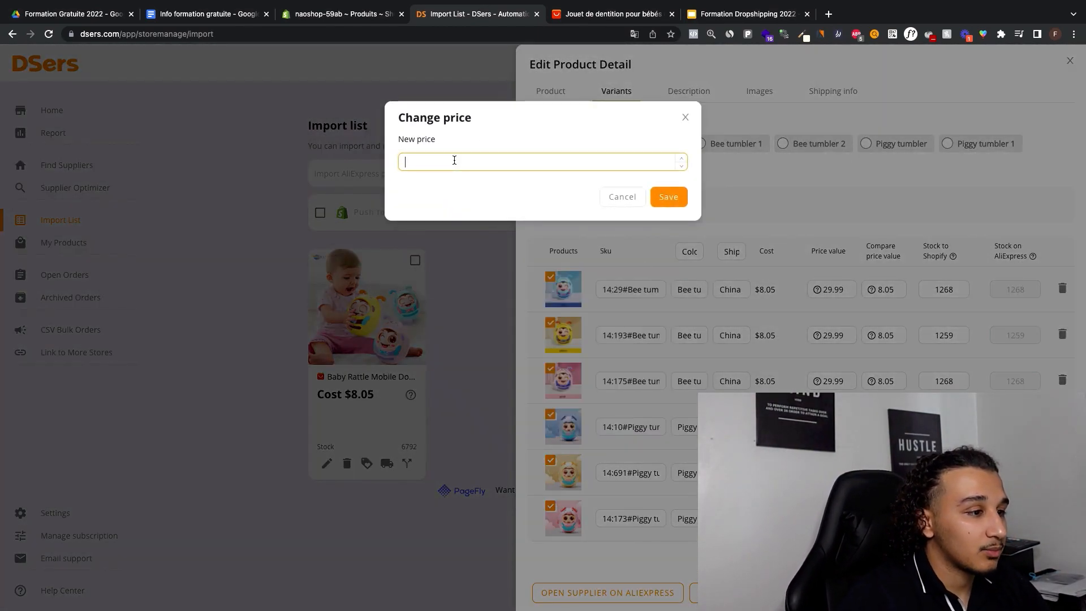
text(39.99)
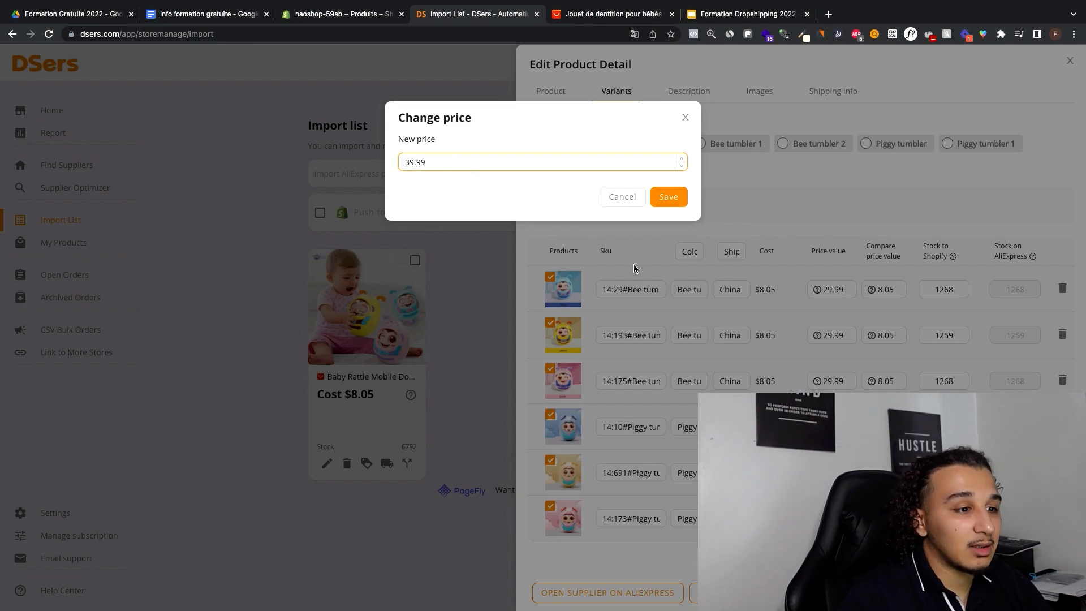
click(672, 202)
click(880, 287)
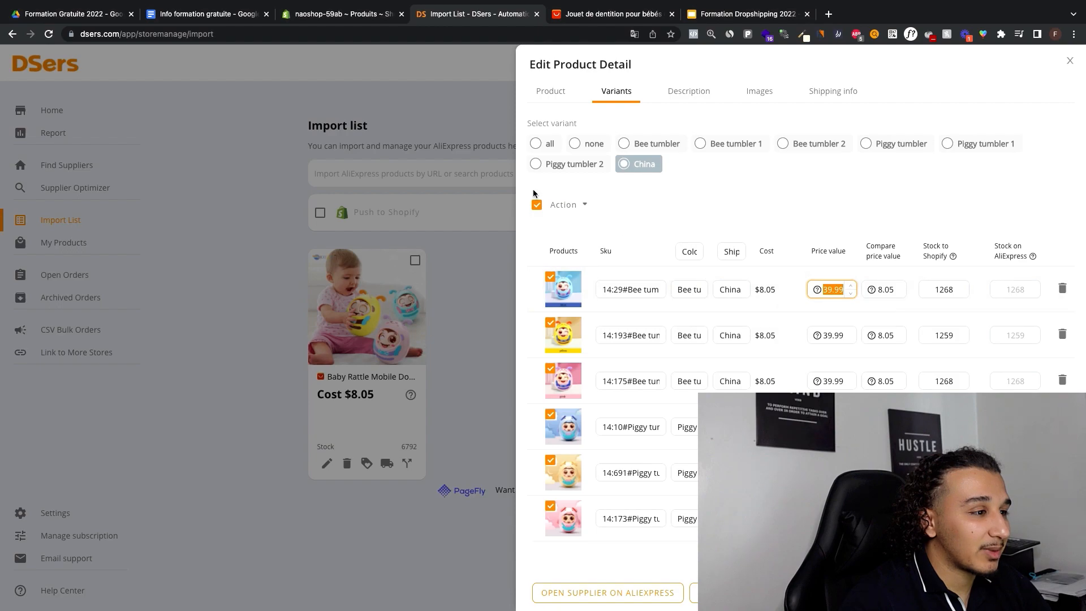
Step: Set the price of all selected variants back to 29.99 in bulk
click(573, 207)
click(609, 236)
click(554, 207)
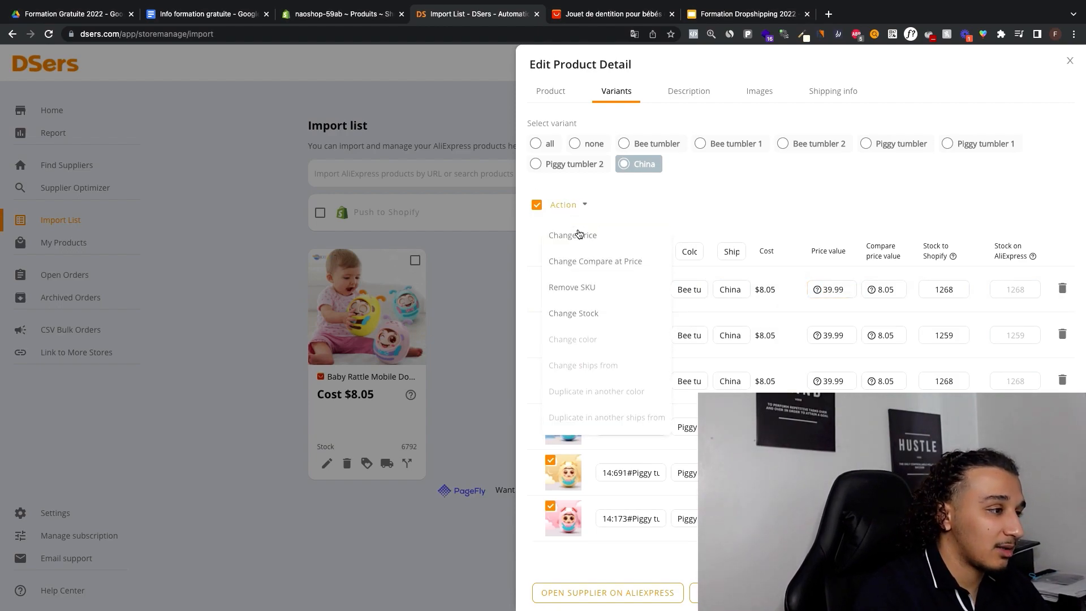
click(572, 235)
click(475, 163)
text(29.)
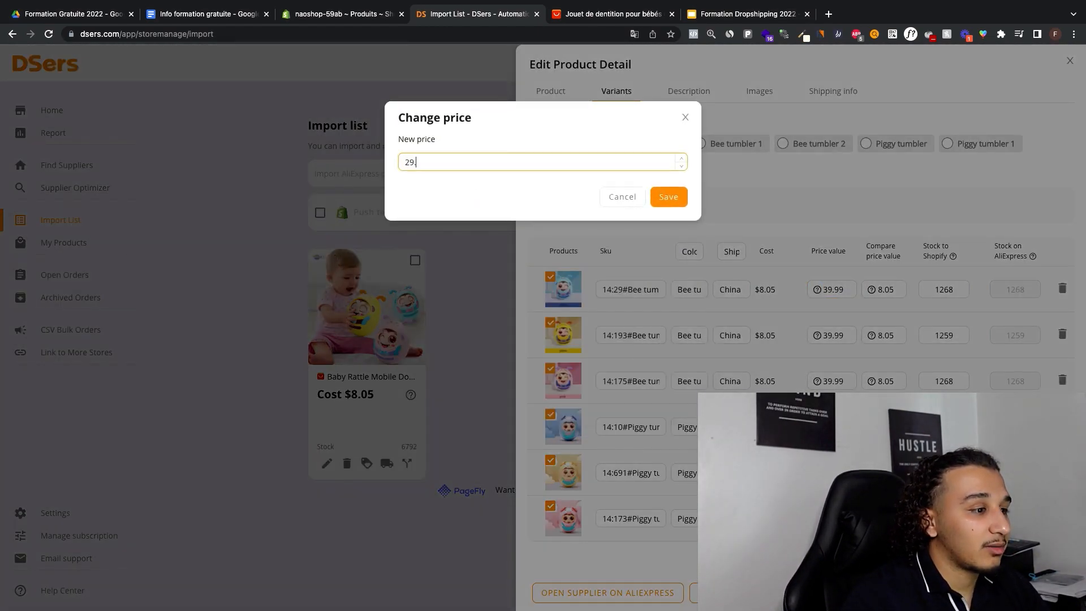
text(99)
click(668, 196)
Step: Set the compare-at price of all selected variants to 39.99 in bulk
click(571, 209)
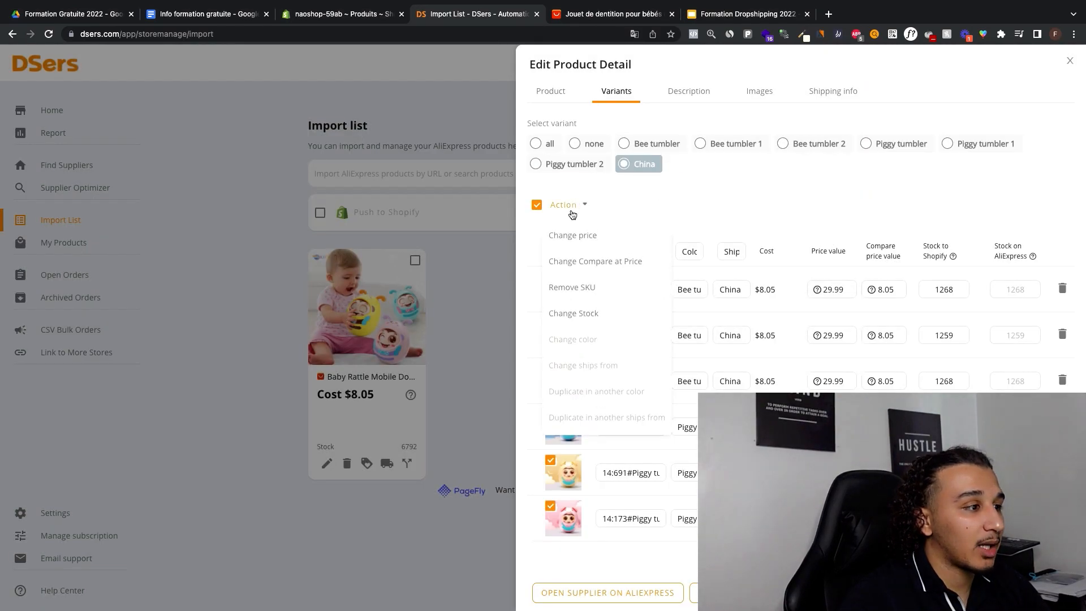
click(611, 261)
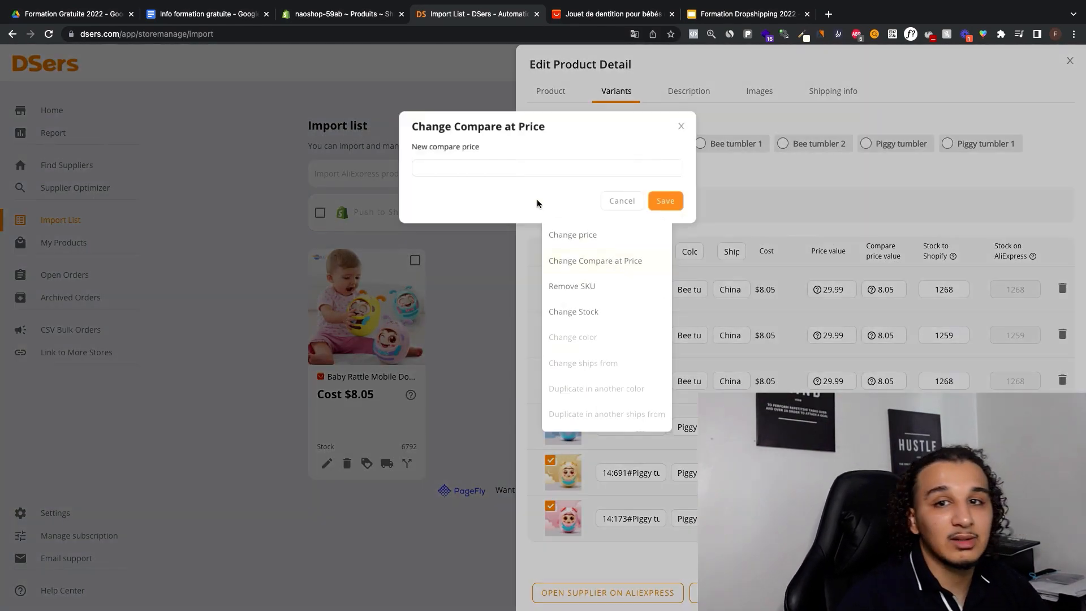
click(487, 162)
text(39.99)
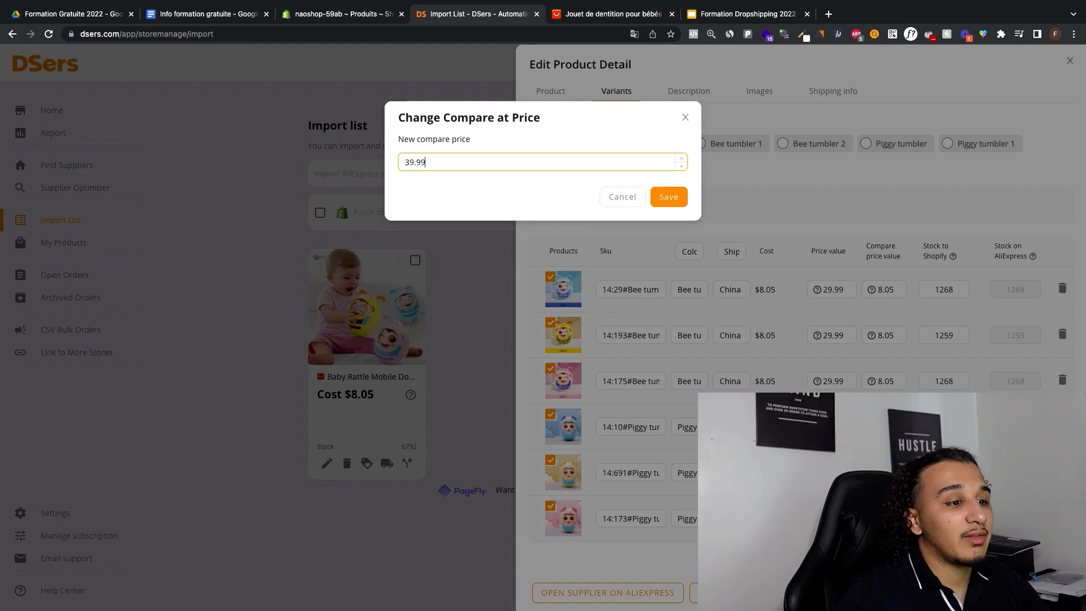
click(669, 197)
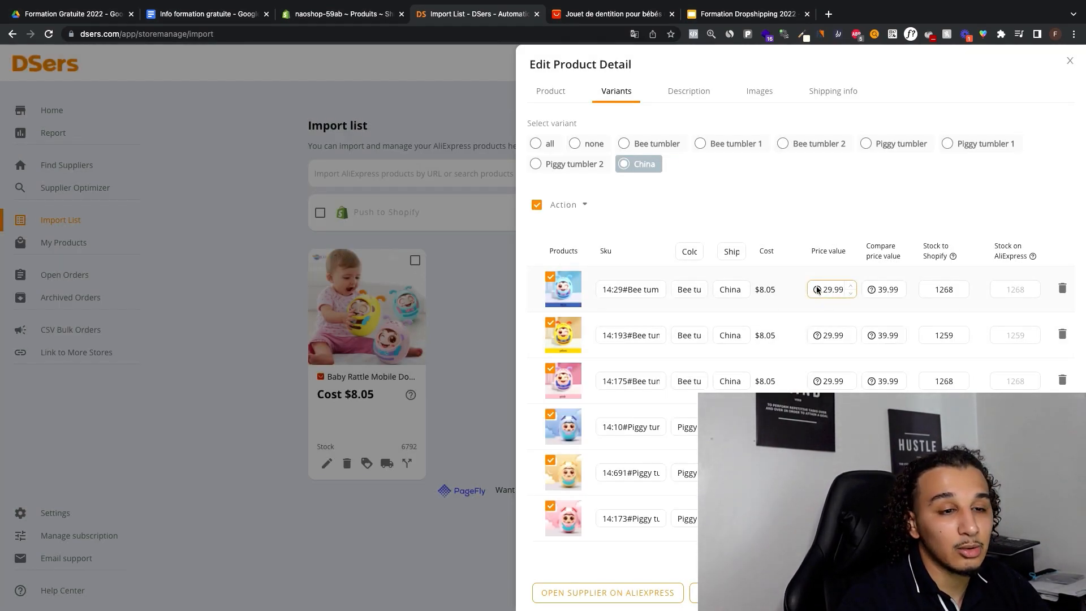
drag(878, 291, 885, 292)
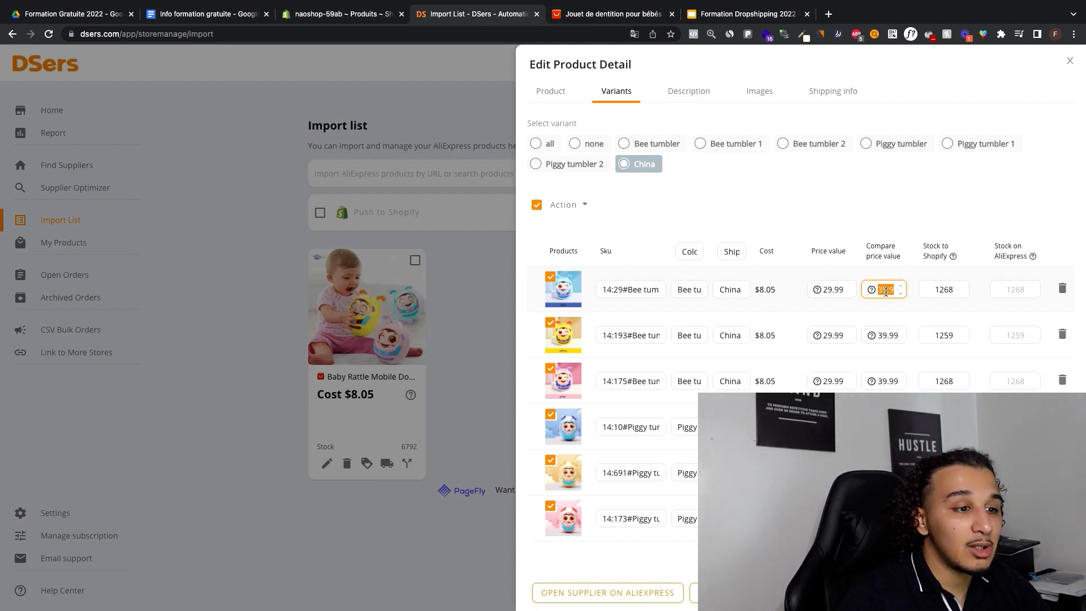
click(822, 290)
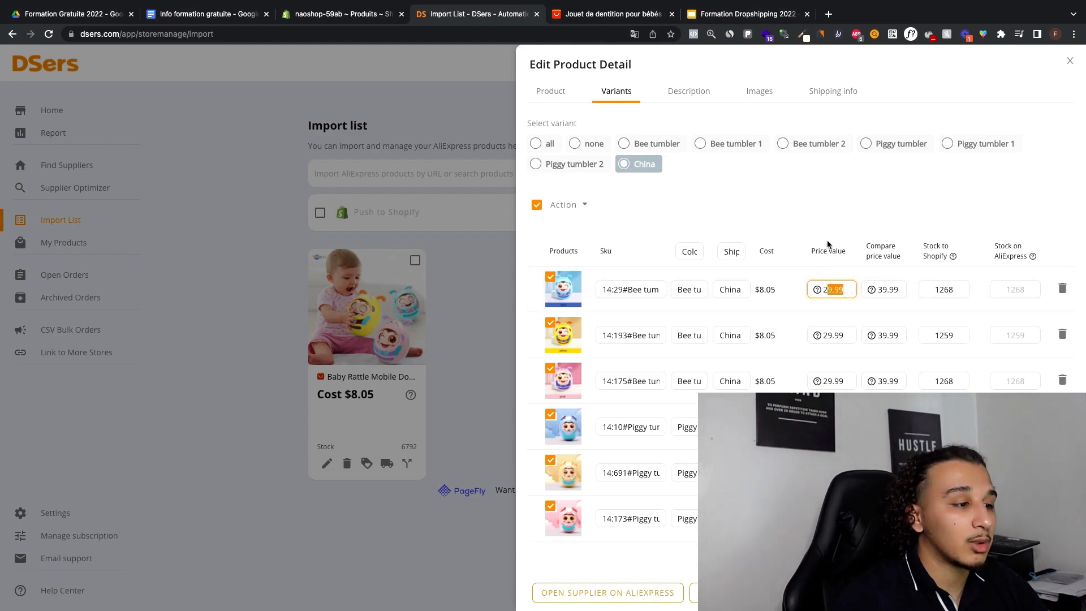
click(831, 206)
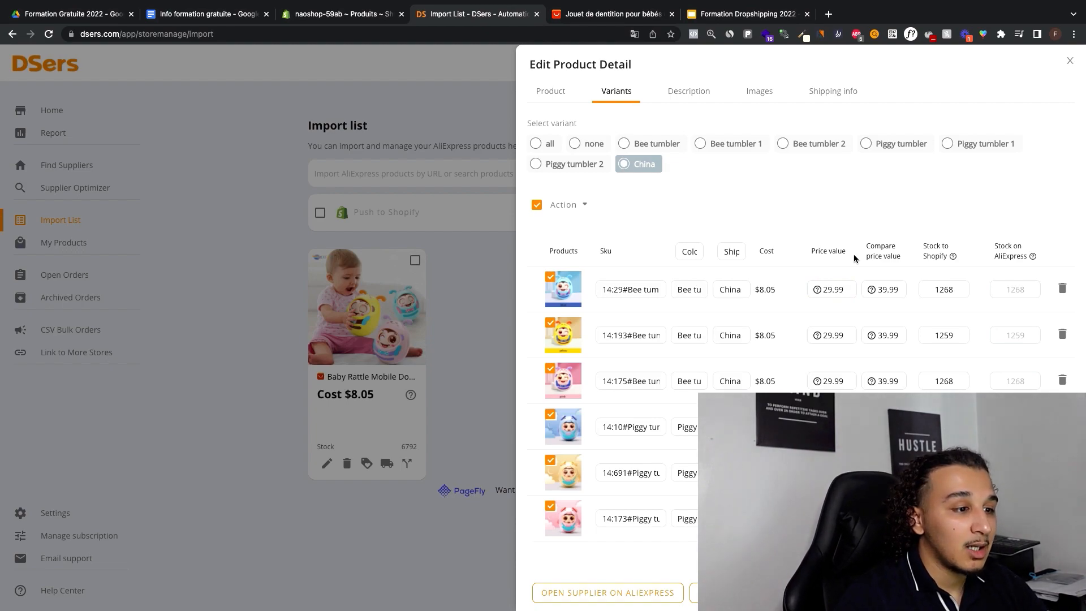
Step: Save the edited product with its variants deselected, and push it to the naoshop-59ab Shopify store
click(536, 205)
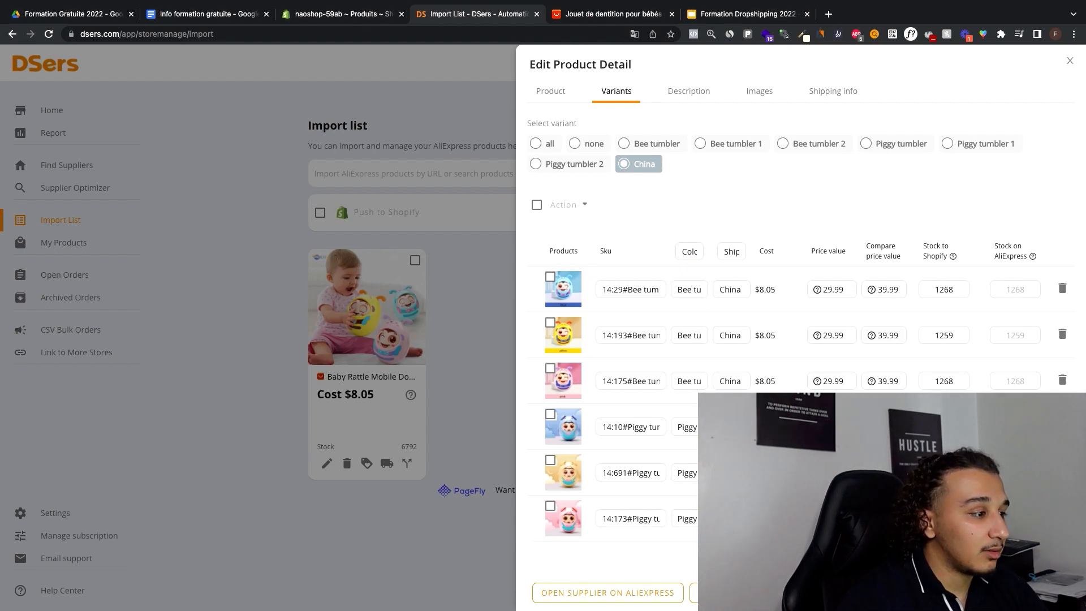
click(1044, 593)
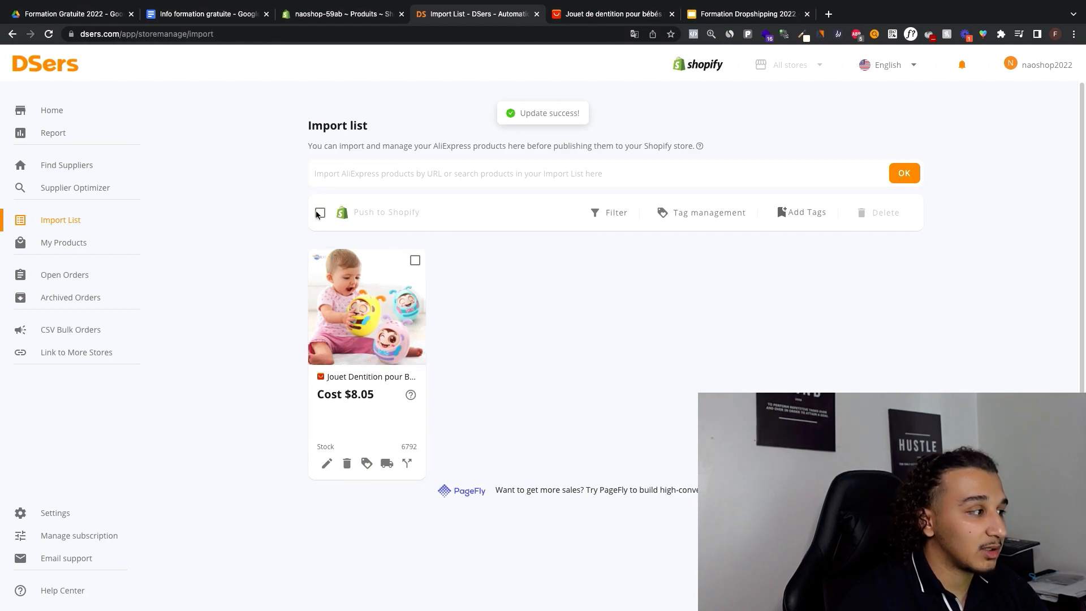
click(415, 261)
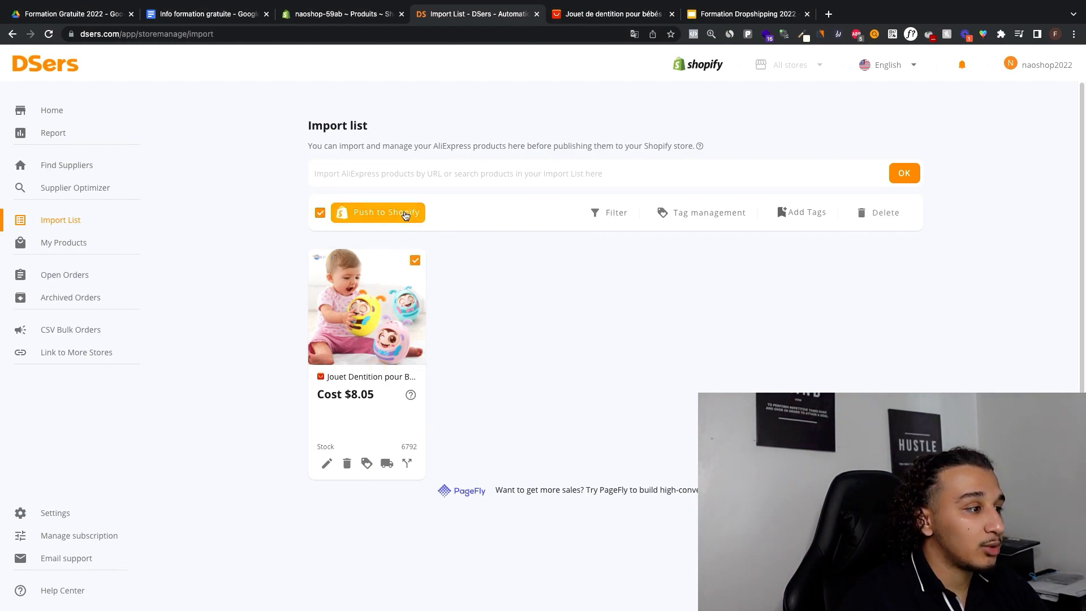
click(405, 215)
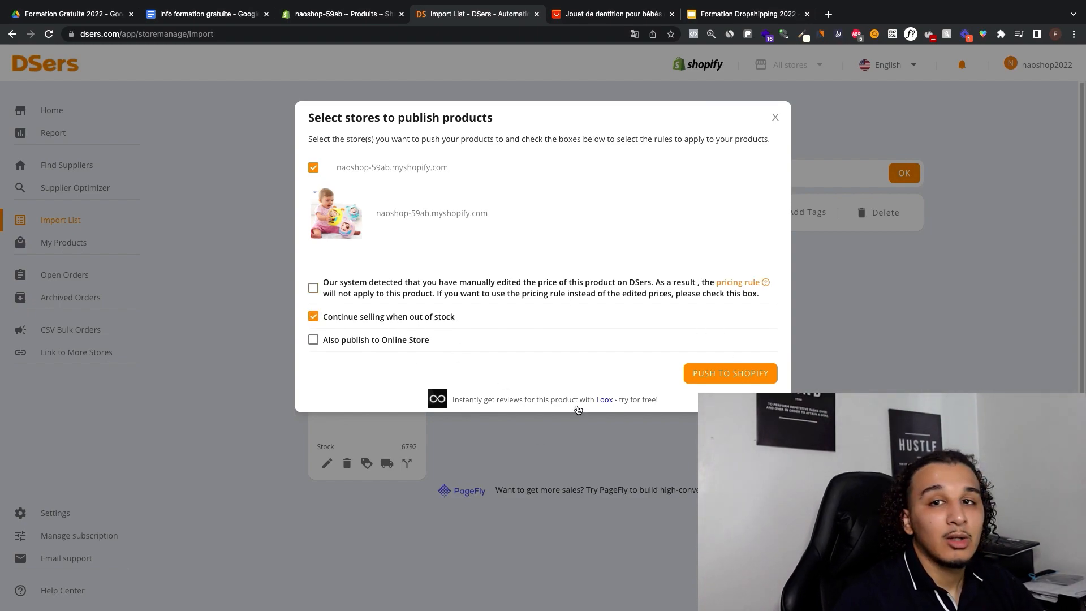
click(715, 374)
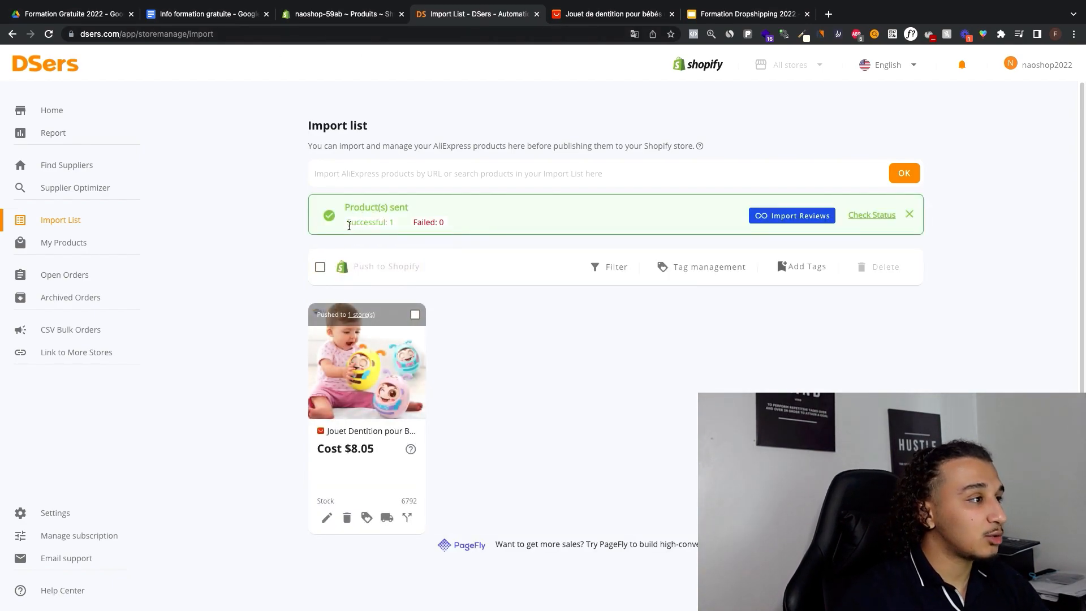
Step: Switch to the Shopify admin, refresh the products list and open the product "Jouet Dentition pour Bébés"
click(344, 14)
key(super+r)
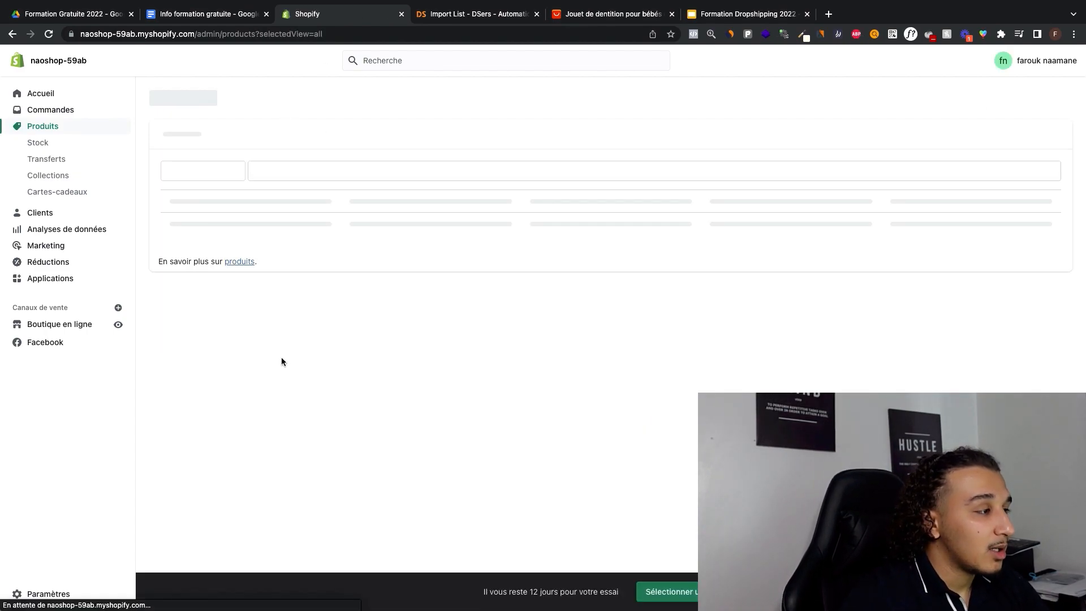
click(298, 219)
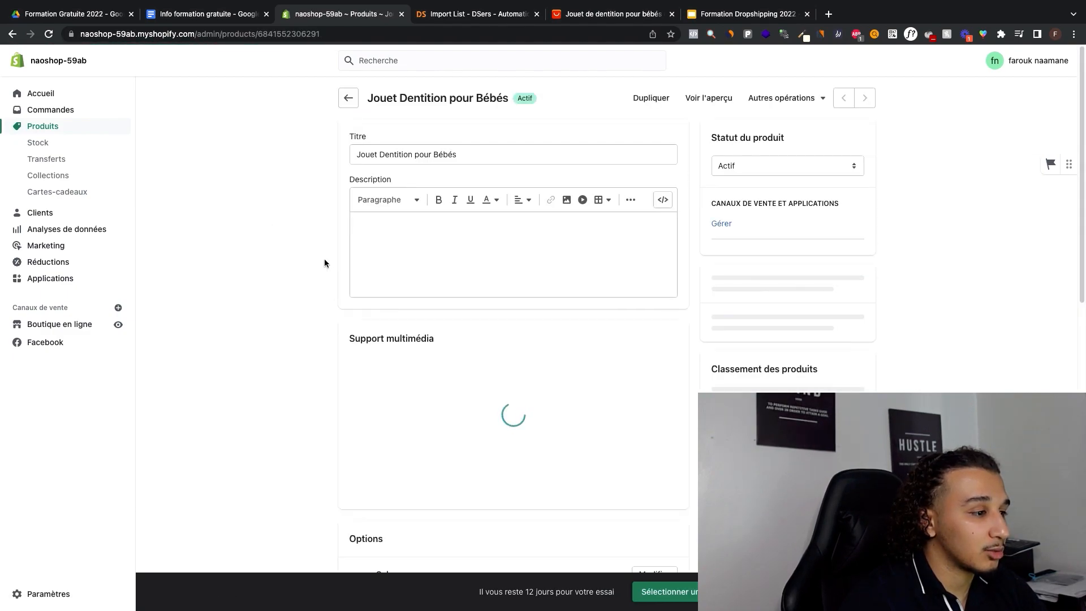
Step: Examine the imported product images at full size, including the baby photo, the pink toy and the dimensions picture
scroll(407, 226, down, 5)
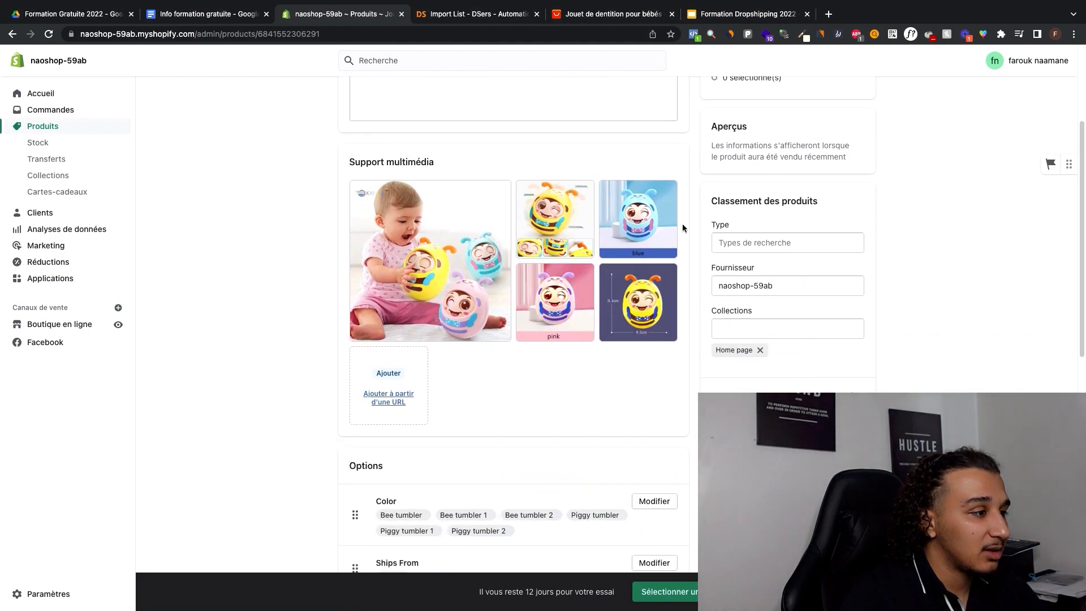
click(431, 260)
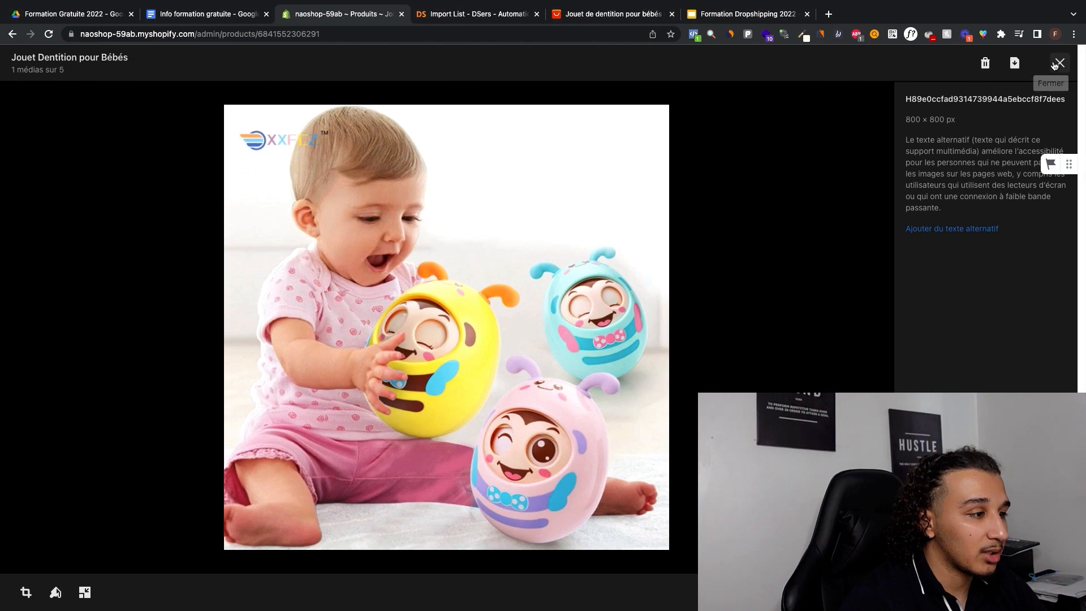
click(1054, 65)
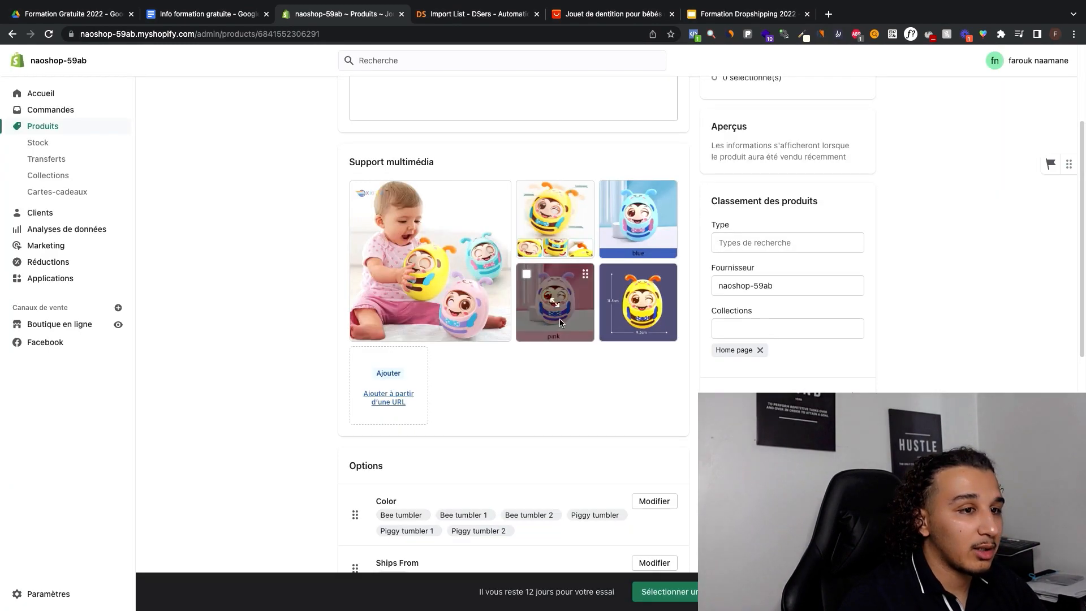
click(556, 323)
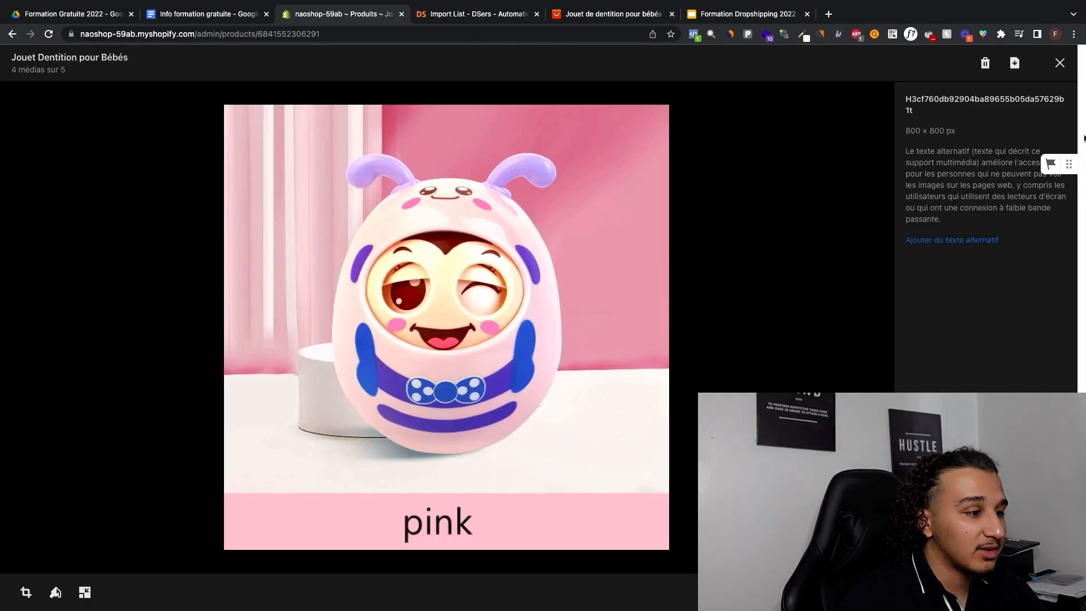
click(1060, 63)
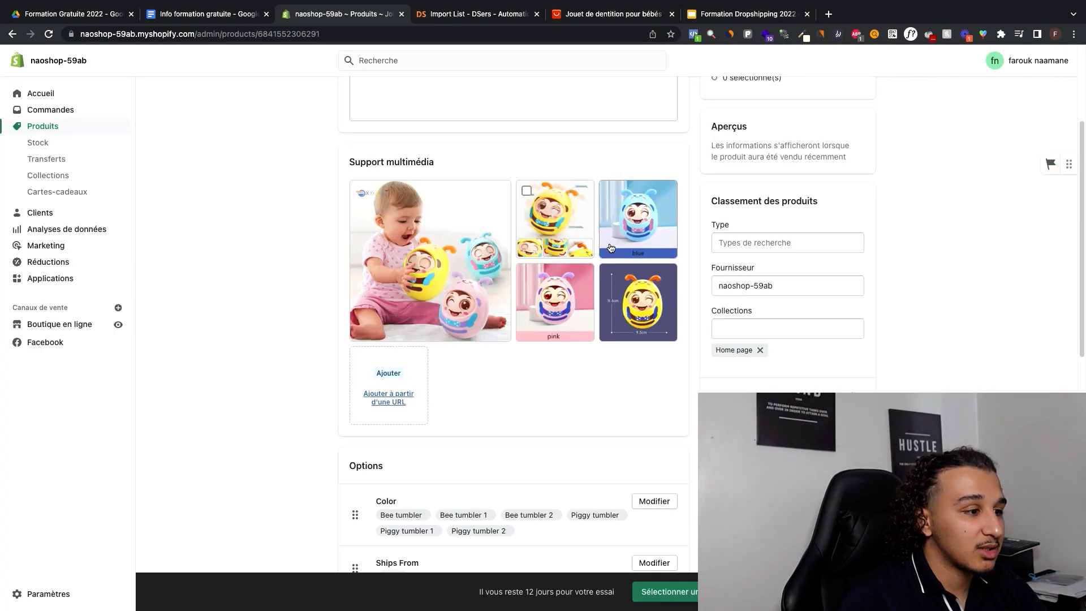
click(640, 338)
click(1060, 62)
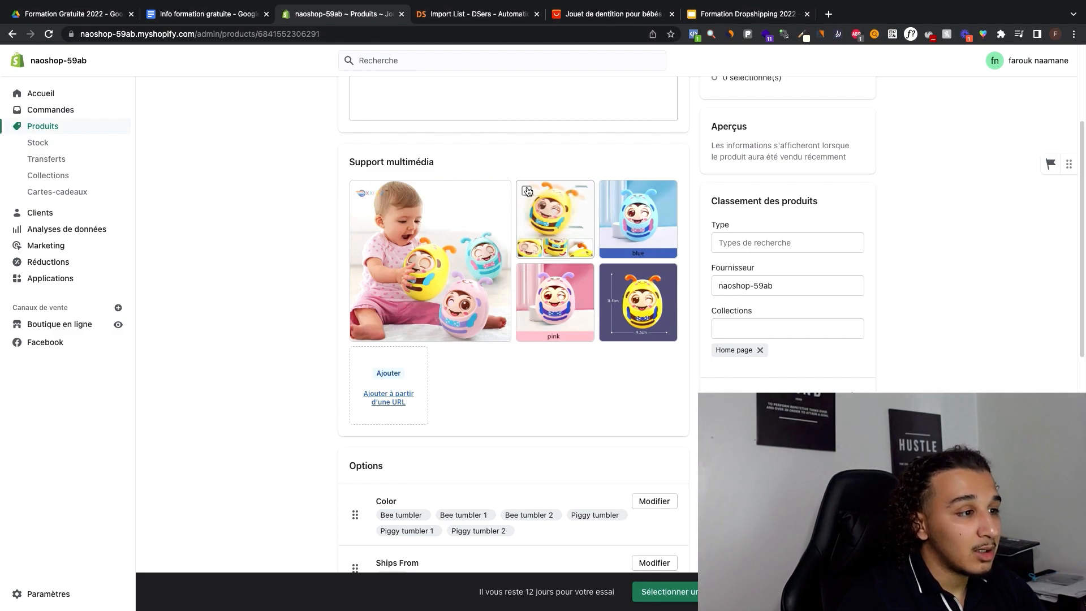
Step: Delete the second product image, the yellow toy with the row of small pictures beneath it
click(527, 190)
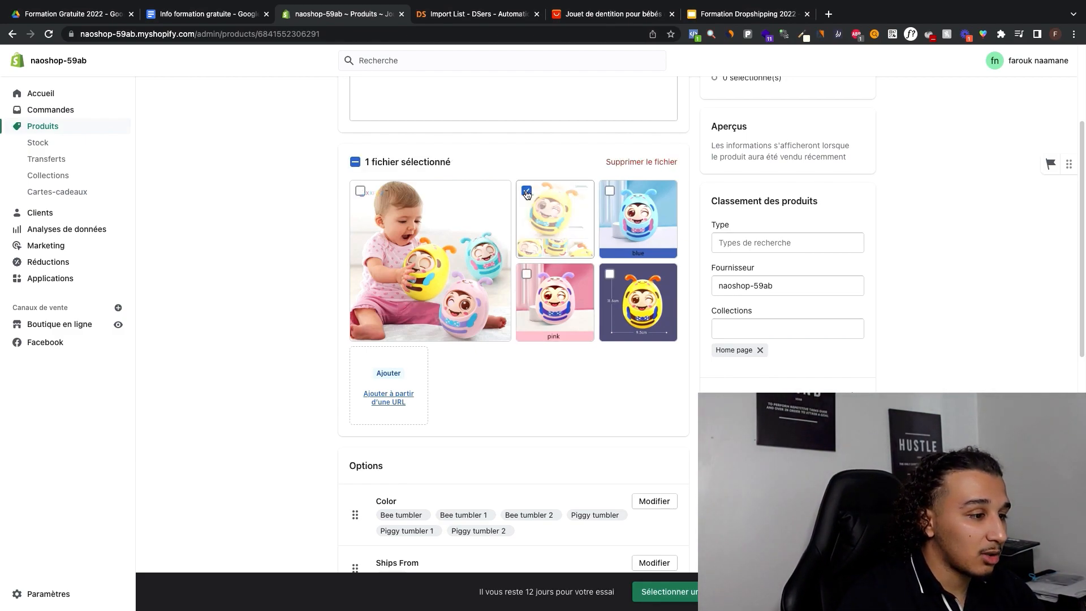
click(631, 163)
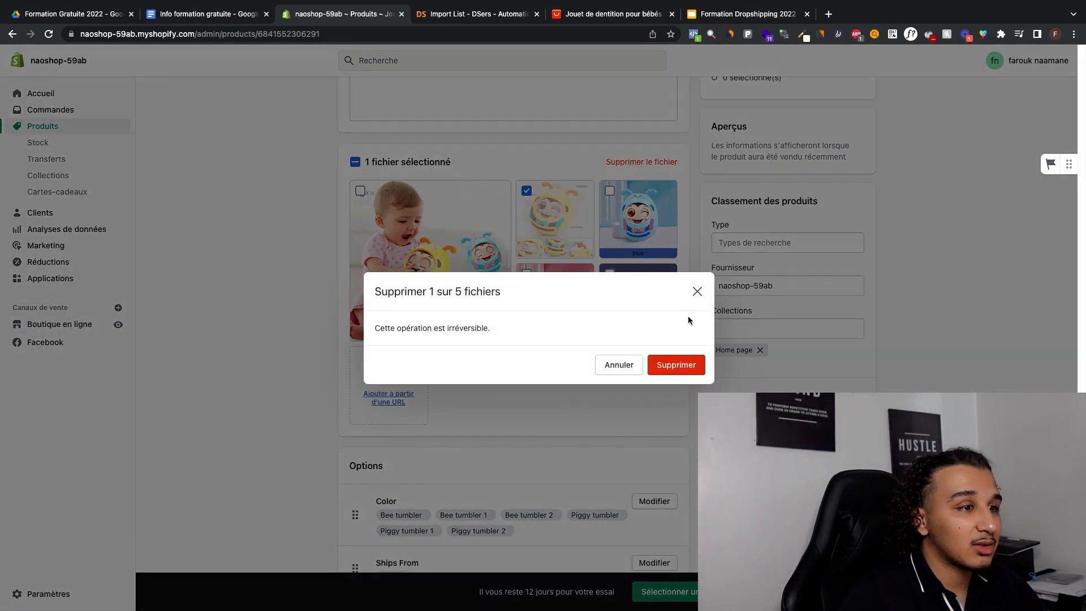
click(677, 363)
Step: Open the pink toy's image and copy the caption band's colour #FAC0CB with the page colour picker
click(656, 249)
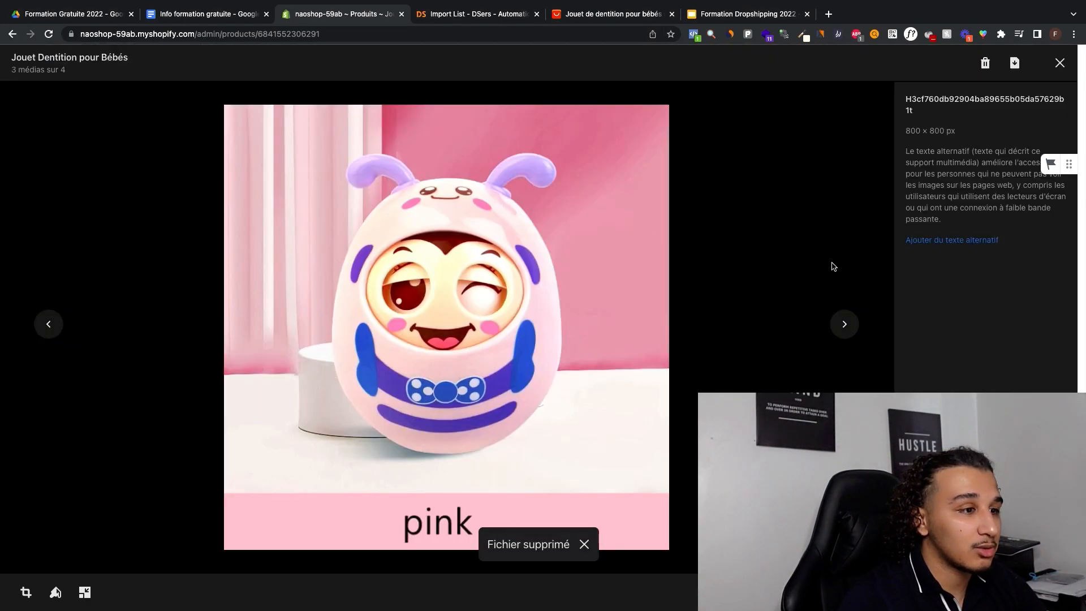
click(802, 35)
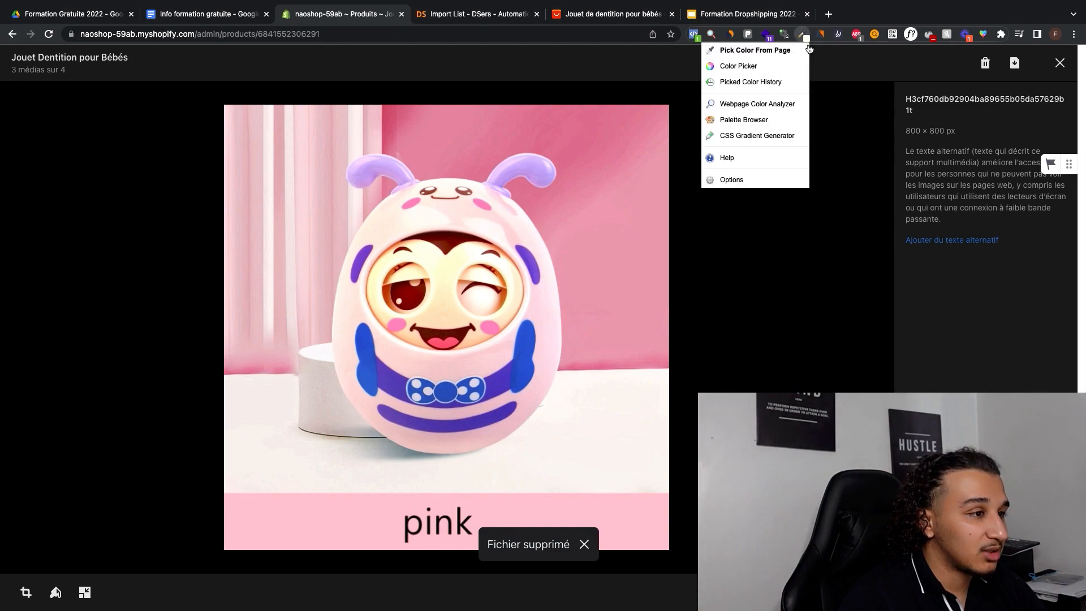
click(779, 51)
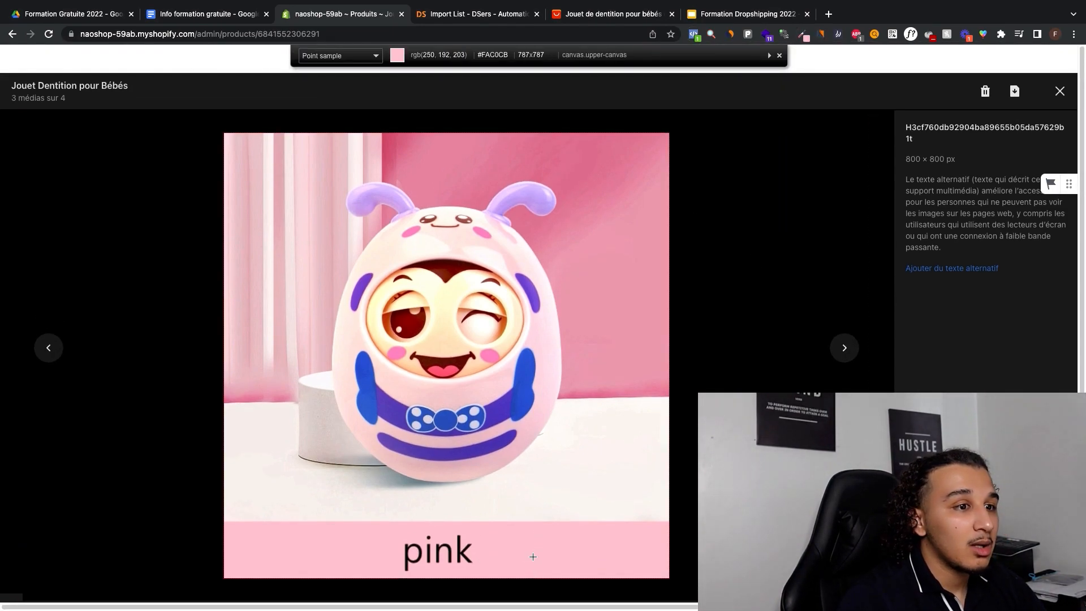
click(533, 551)
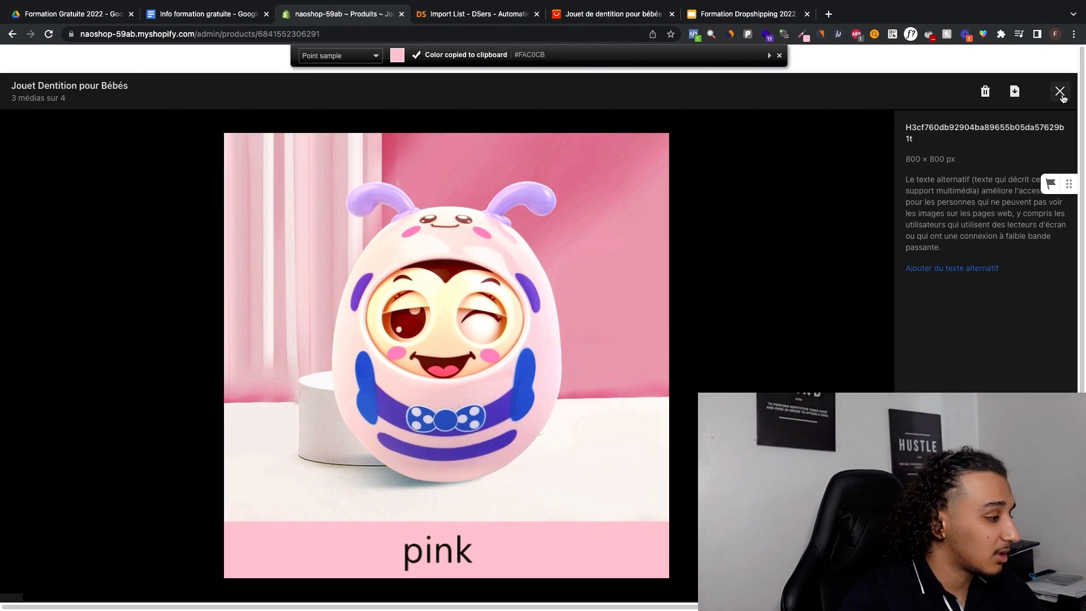
click(778, 56)
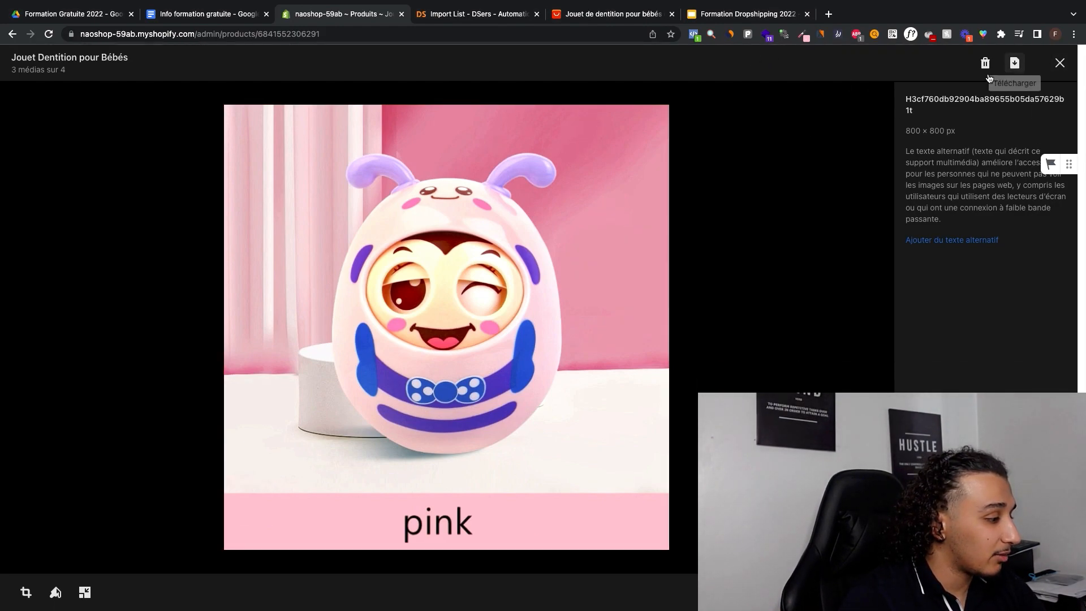
Step: Start drawing on the pink toy's image with a short test stroke over the caption, and set the brush colour to #FAC0CB
click(55, 592)
drag(421, 507, 415, 517)
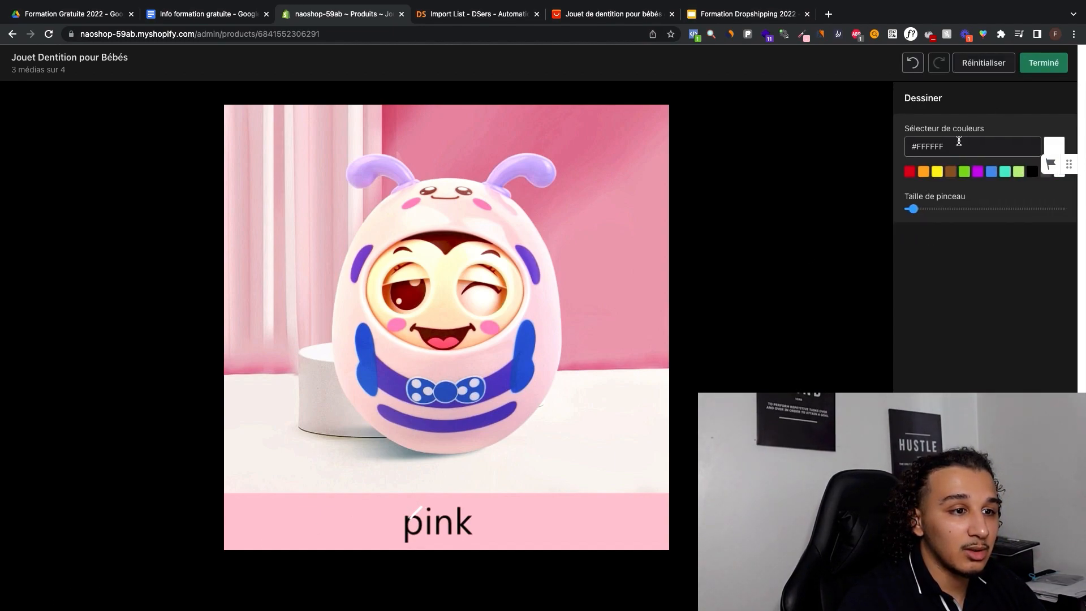
click(1053, 157)
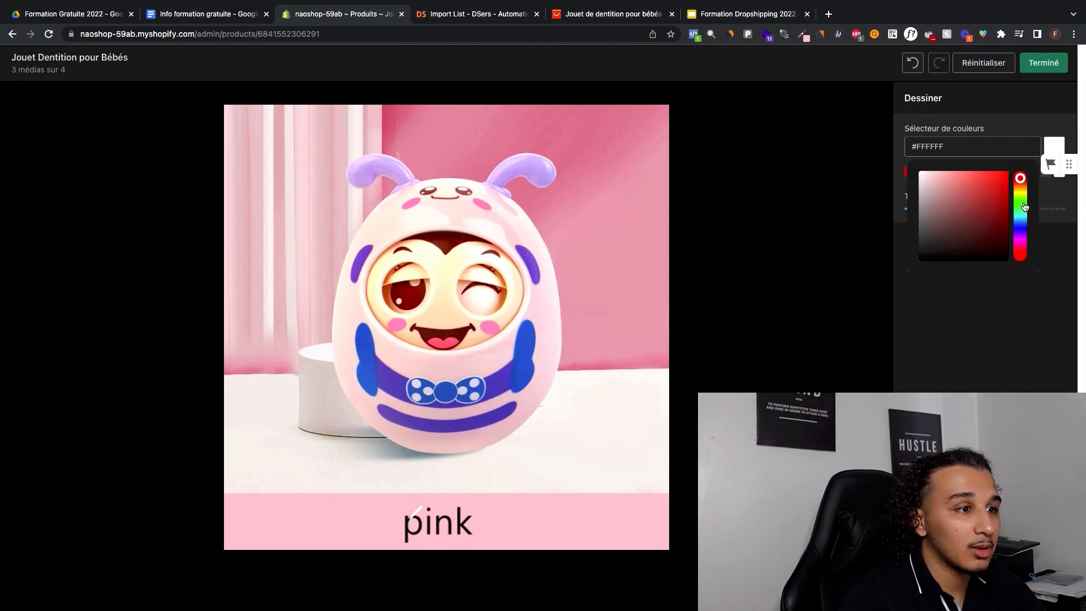
click(802, 35)
click(943, 146)
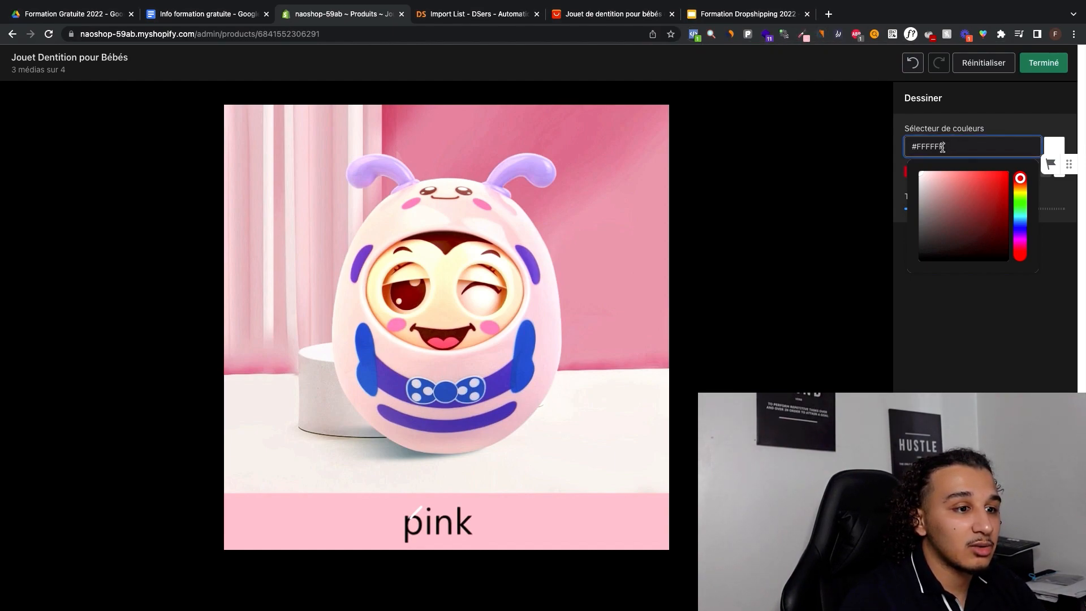
click(1012, 109)
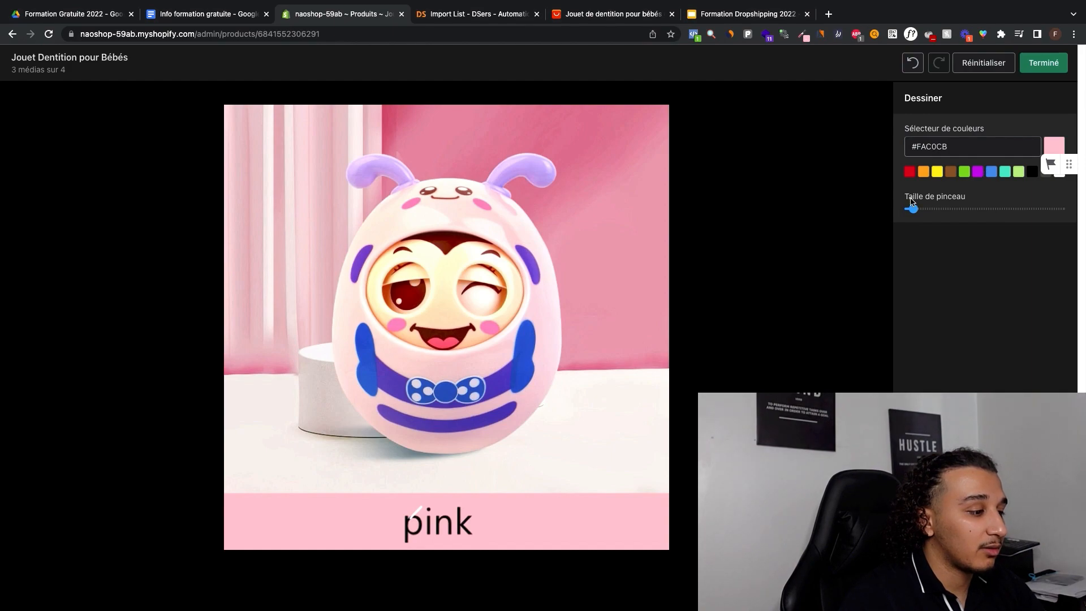
Step: Enlarge the brush, paint over the word "pink" in the caption band, and save the edited image
drag(913, 209, 1028, 209)
mouse_move(472, 523)
mouse_down()
mouse_move(421, 525)
mouse_move(468, 533)
mouse_up()
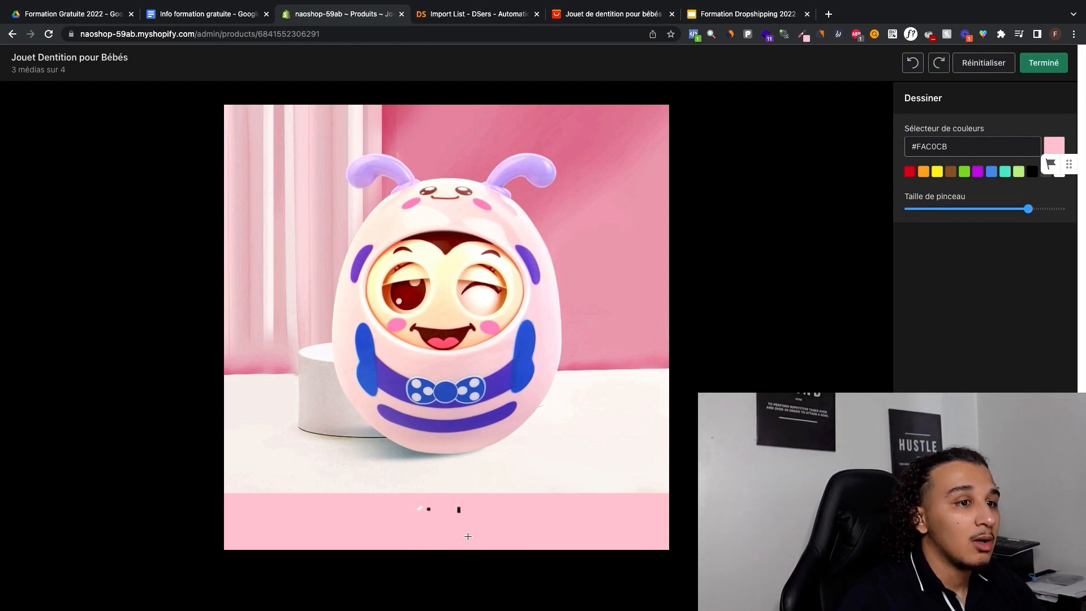
click(1043, 64)
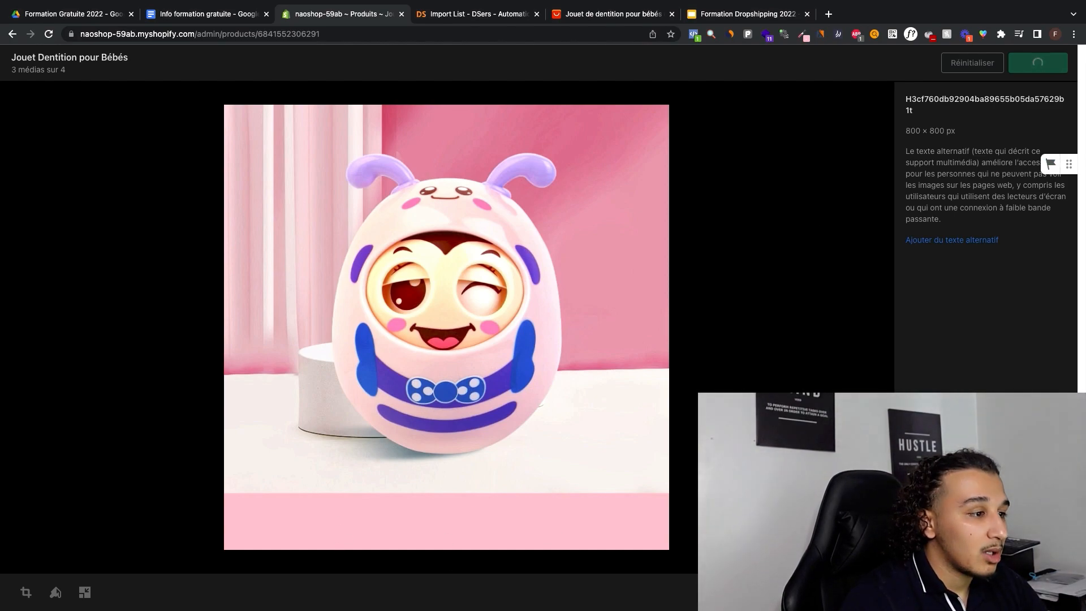
click(1059, 62)
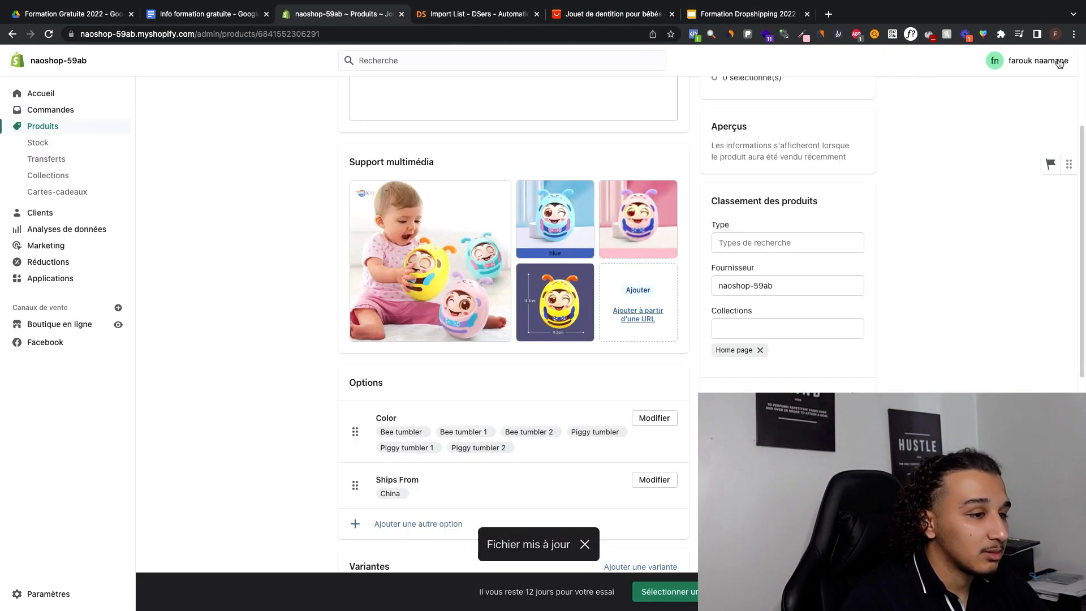
Step: Open the blue toy's image, copy the caption band's colour #476ABB with the page colour picker, and set it as the brush colour
click(555, 220)
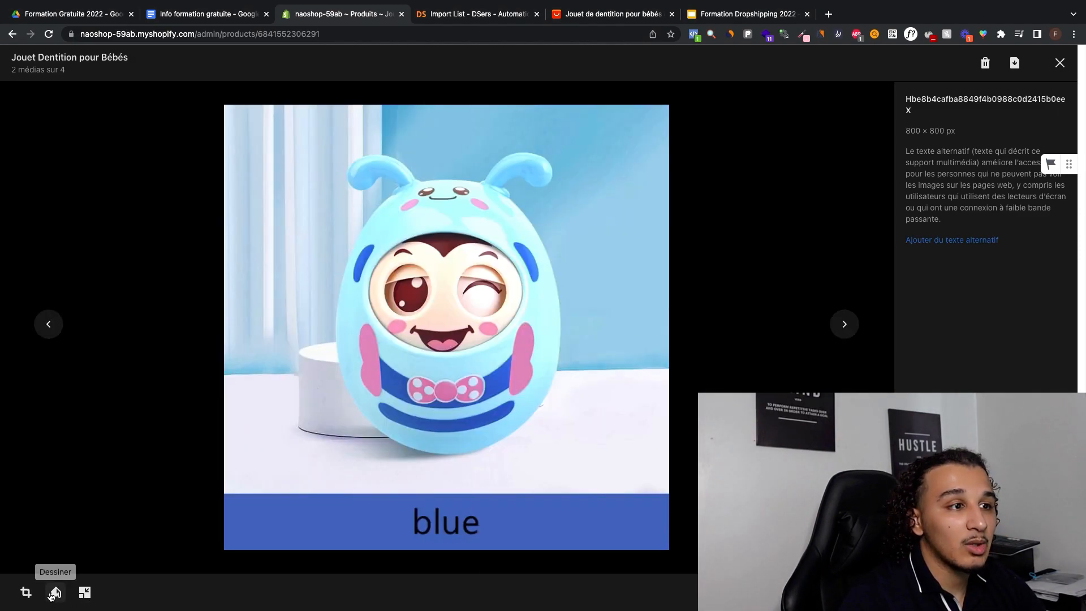
click(803, 34)
click(791, 46)
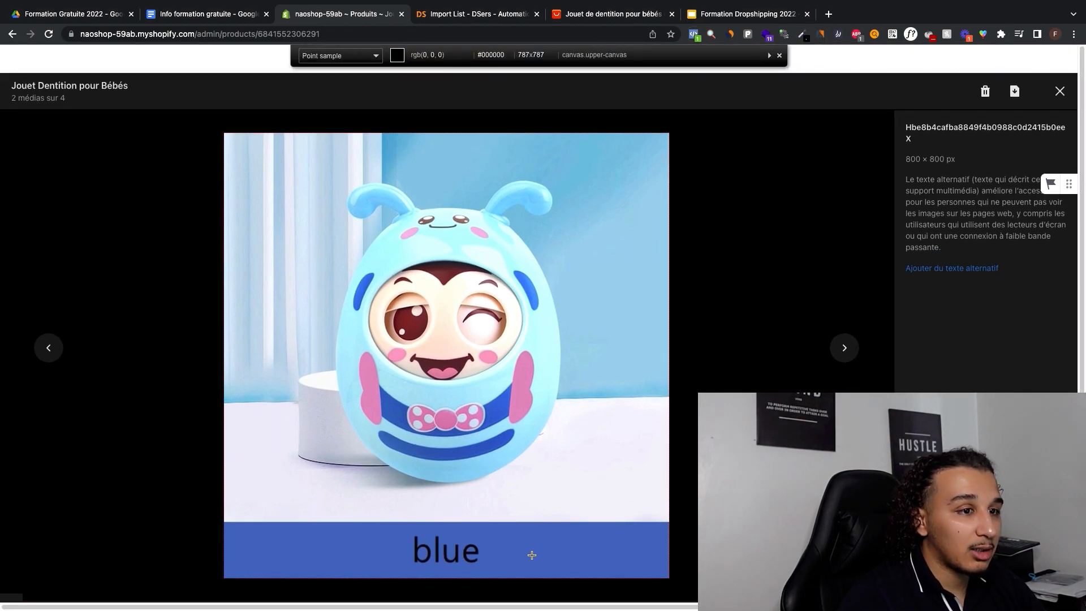
click(529, 551)
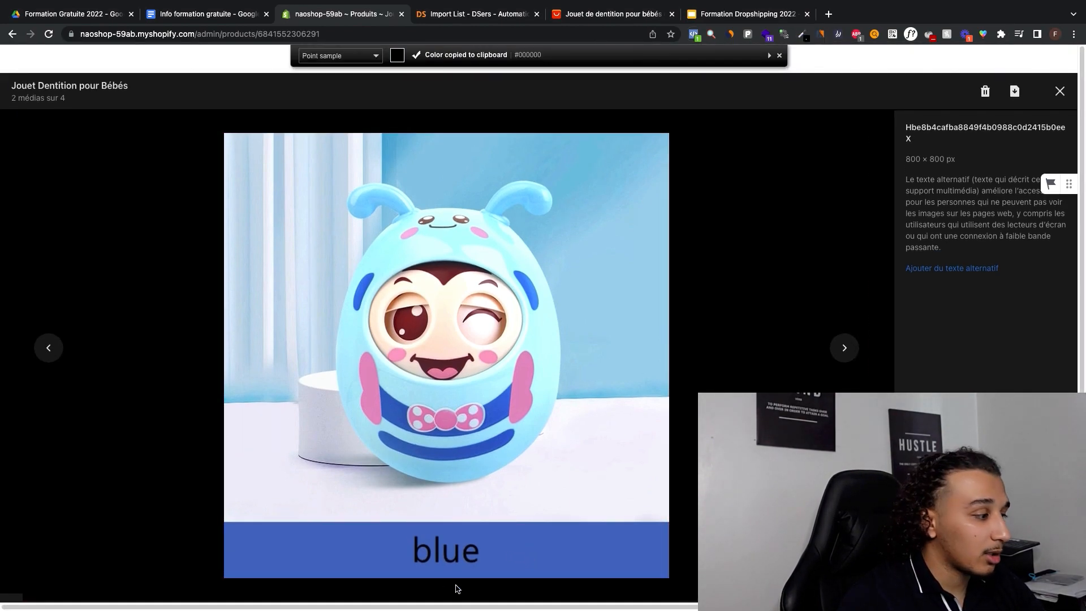
click(779, 57)
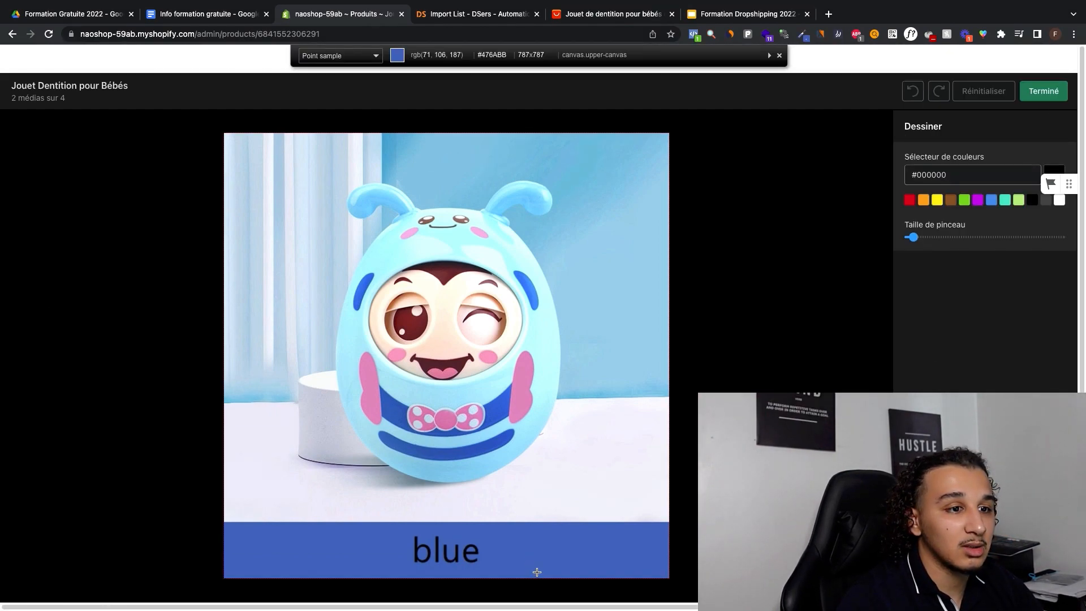
click(537, 571)
click(942, 174)
click(944, 320)
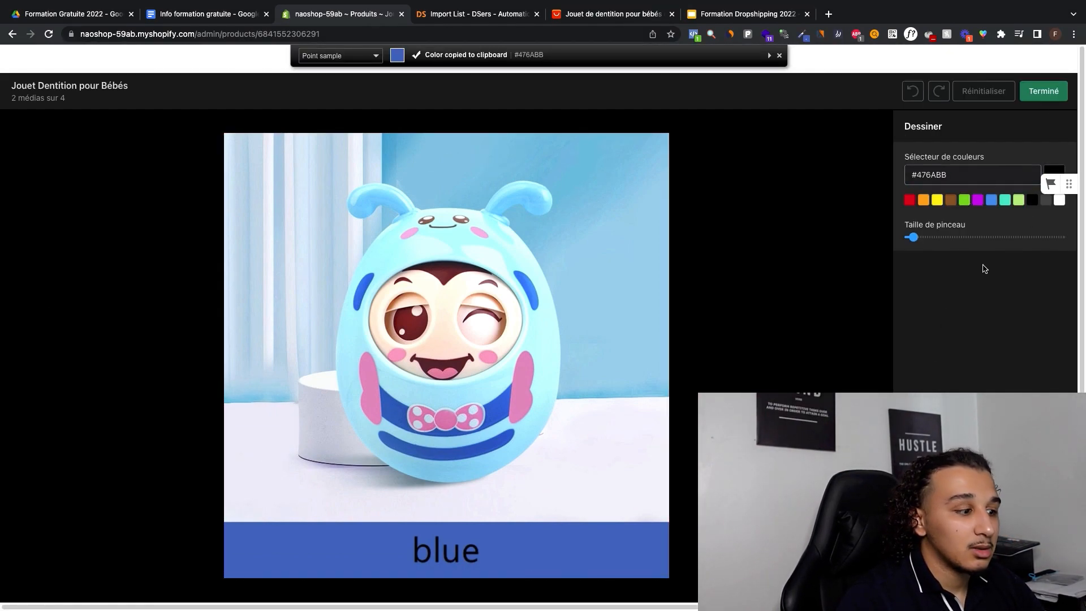
Step: Enlarge the brush, paint over the word "blue" in the caption band, and save the edited image
drag(934, 211, 1053, 208)
click(1054, 64)
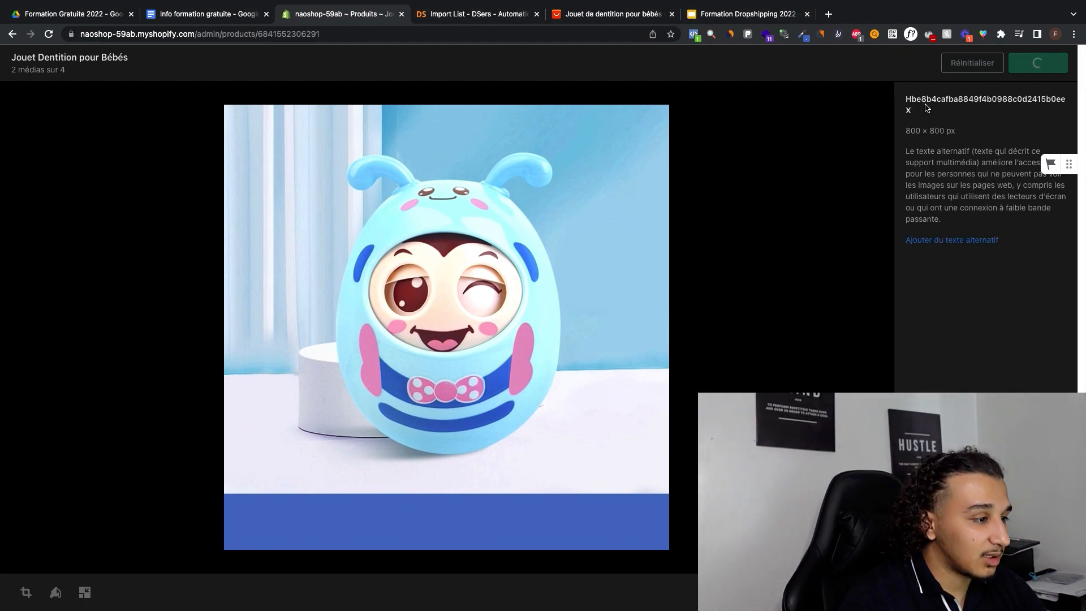
click(1061, 64)
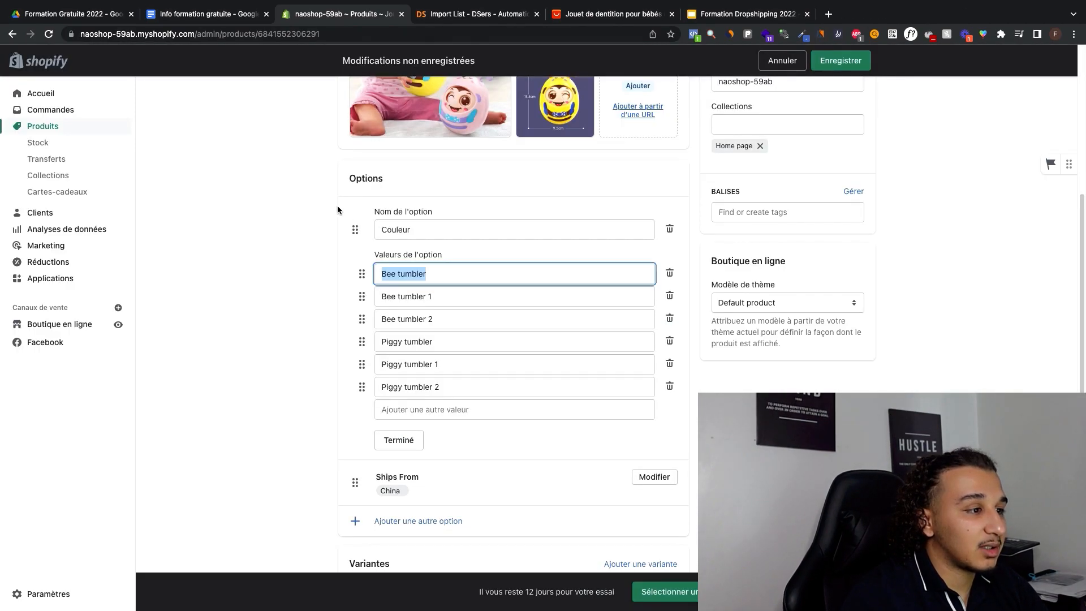
Step: Rename the Color option to "Couleur" and its three Bee tumbler values to "Jaune", "Bleu" and "Rose"
scroll(306, 204, up, 7)
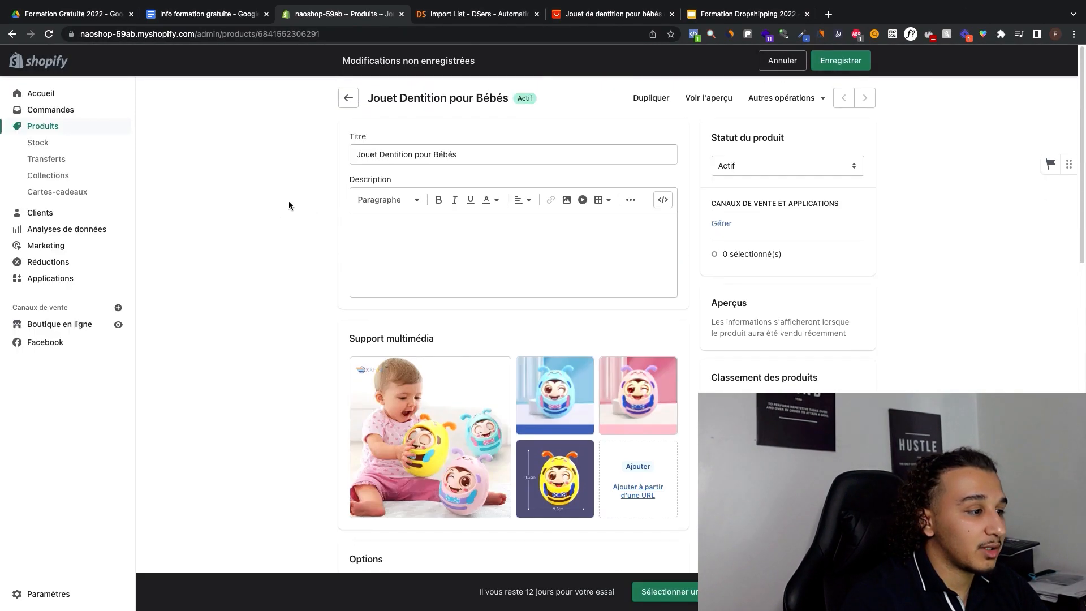
scroll(290, 200, down, 4)
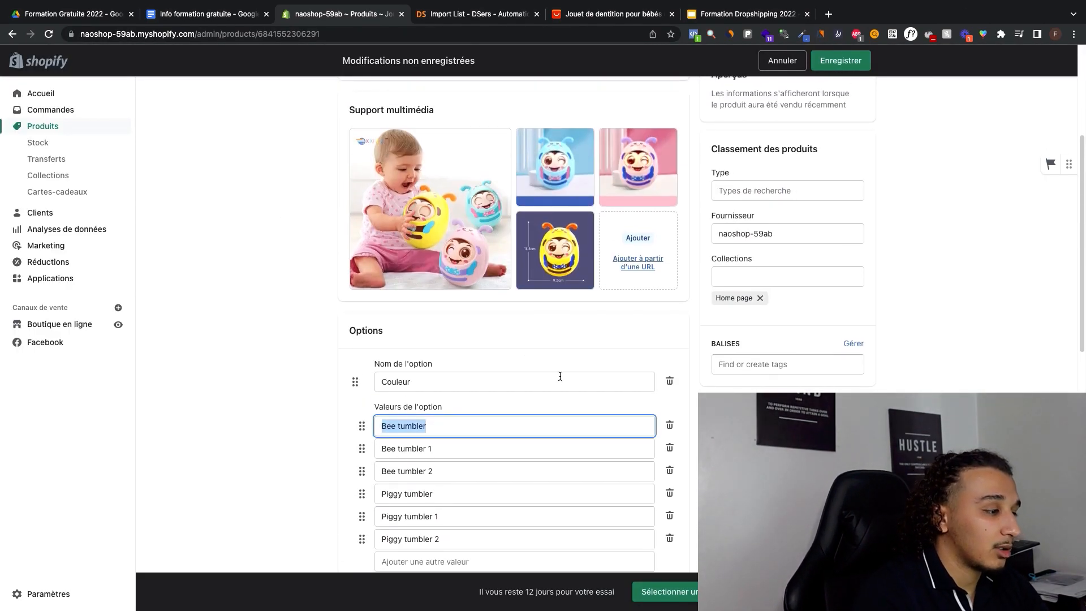
text(Jaune)
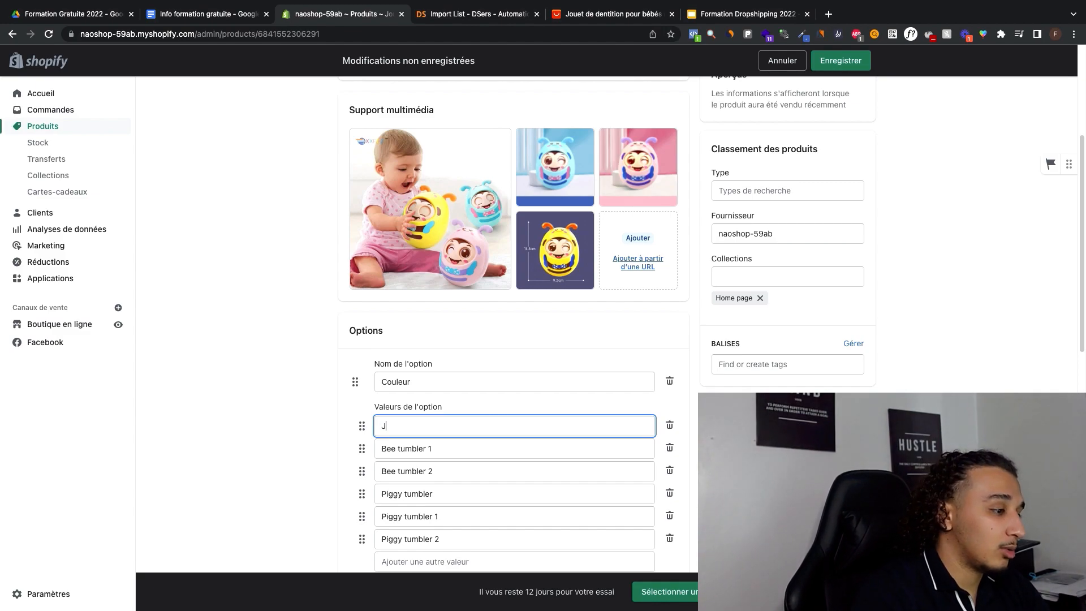
double_click(419, 448)
key(super+a)
text(B)
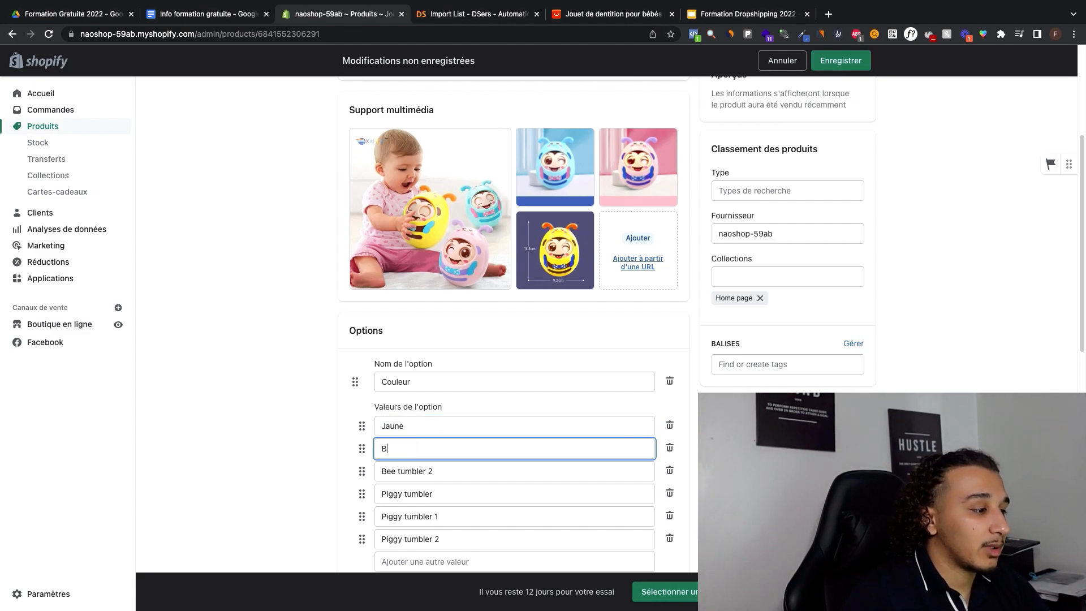
scroll(473, 444, down, 1)
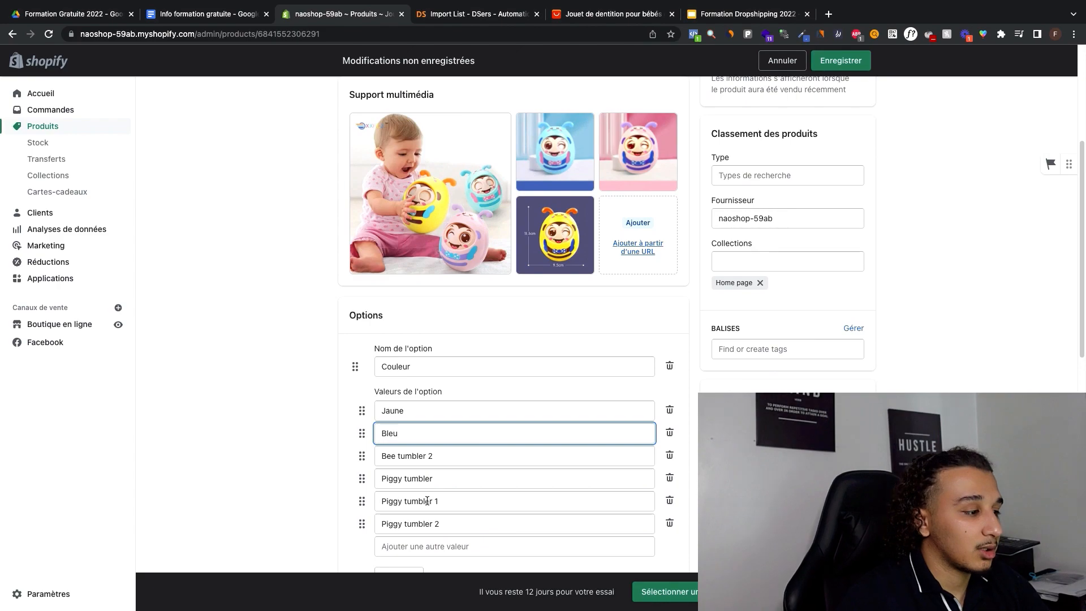
triple_click(407, 457)
text(Rose)
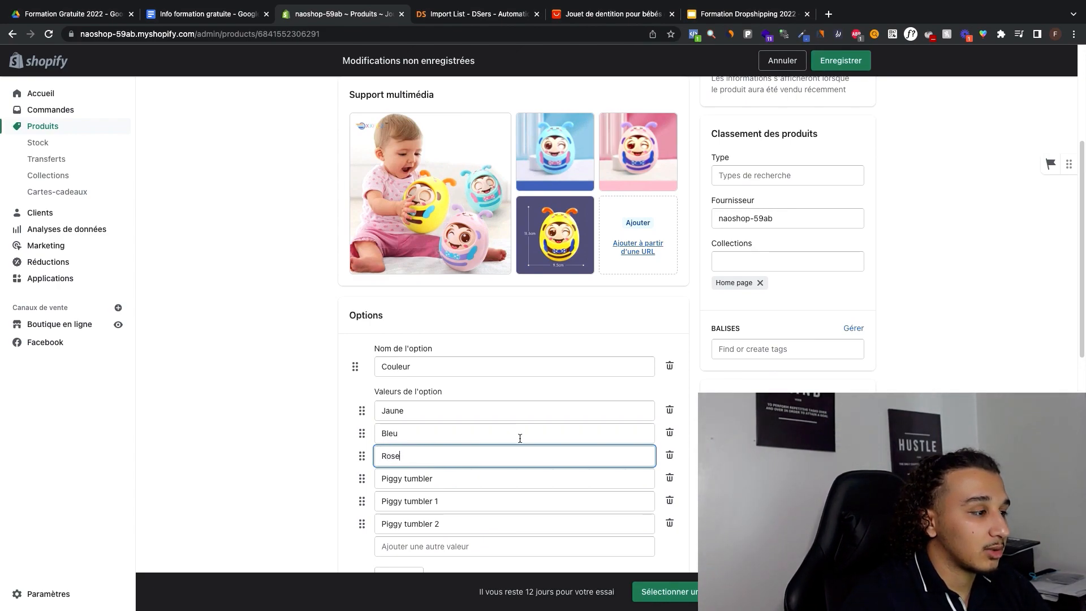
scroll(655, 347, down, 3)
text(e)
Step: Delete the three Piggy tumbler values from the Couleur option and finish editing it
click(667, 275)
click(667, 275)
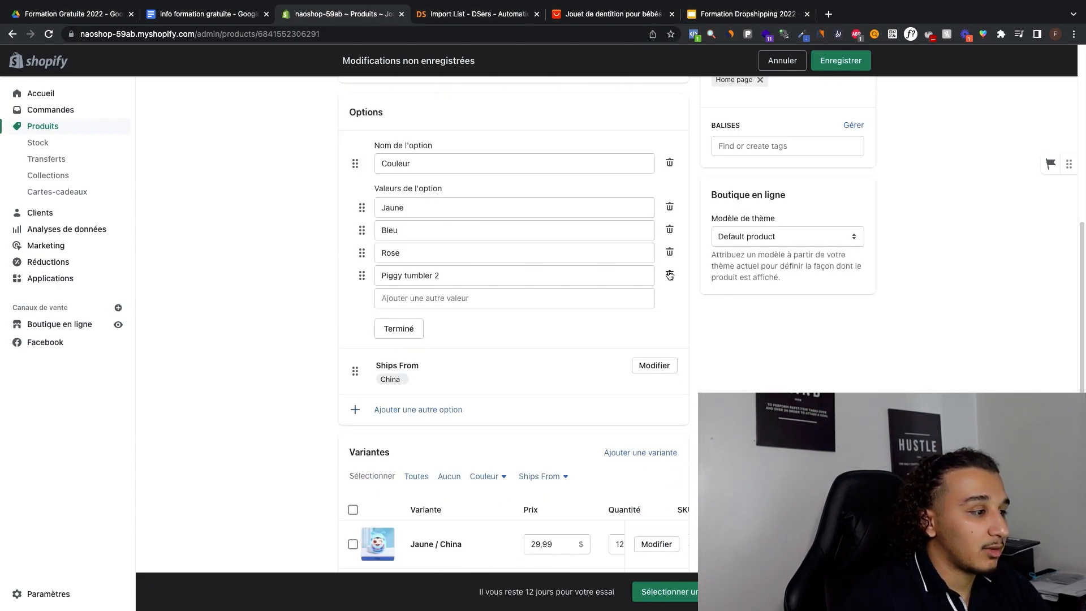
click(668, 275)
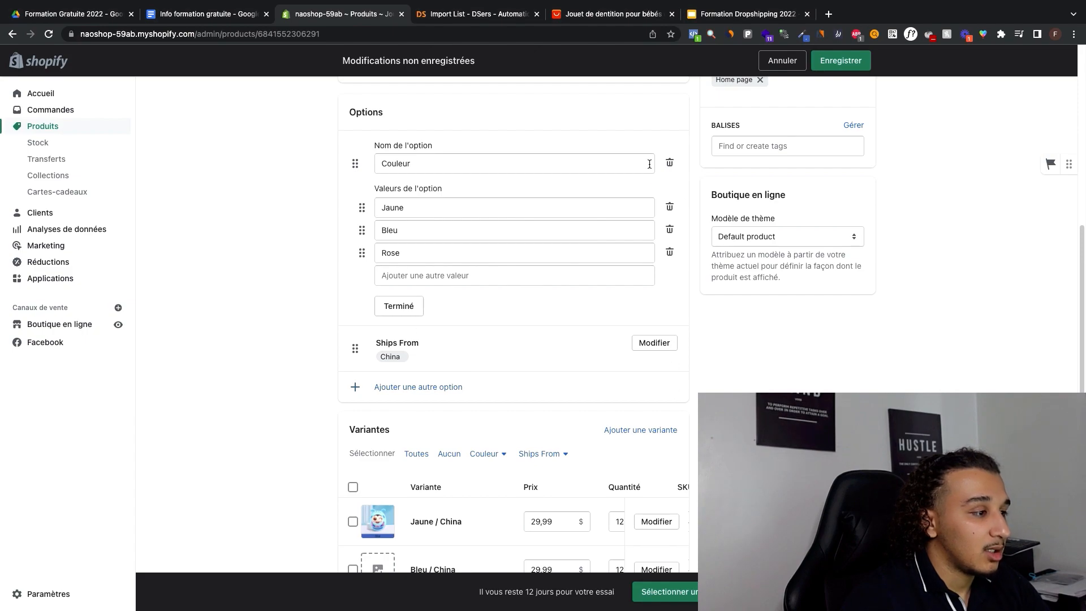
scroll(649, 164, up, 2)
click(398, 413)
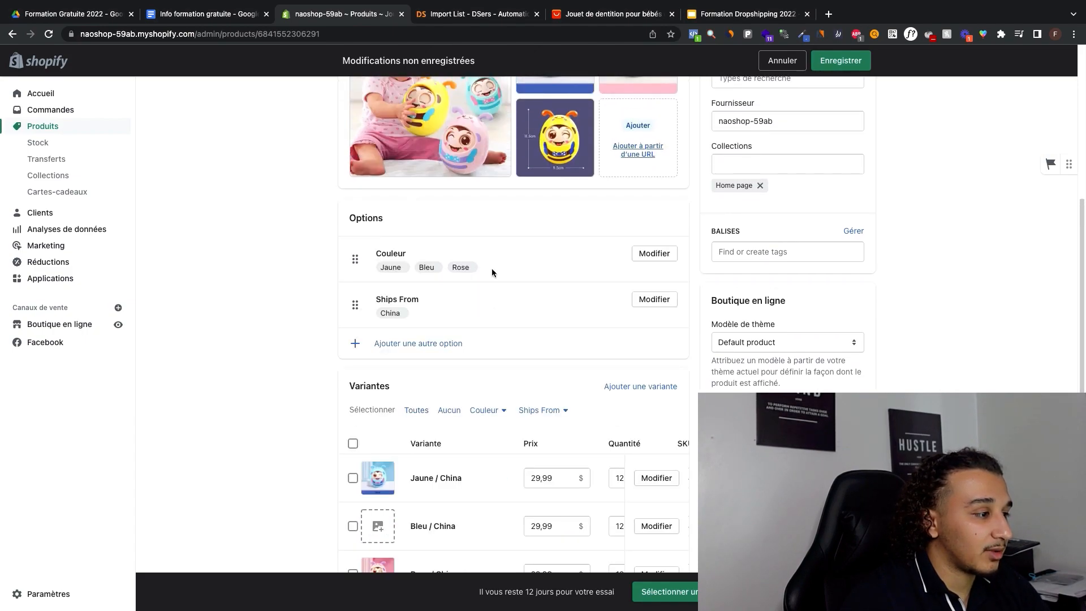
click(656, 301)
click(399, 412)
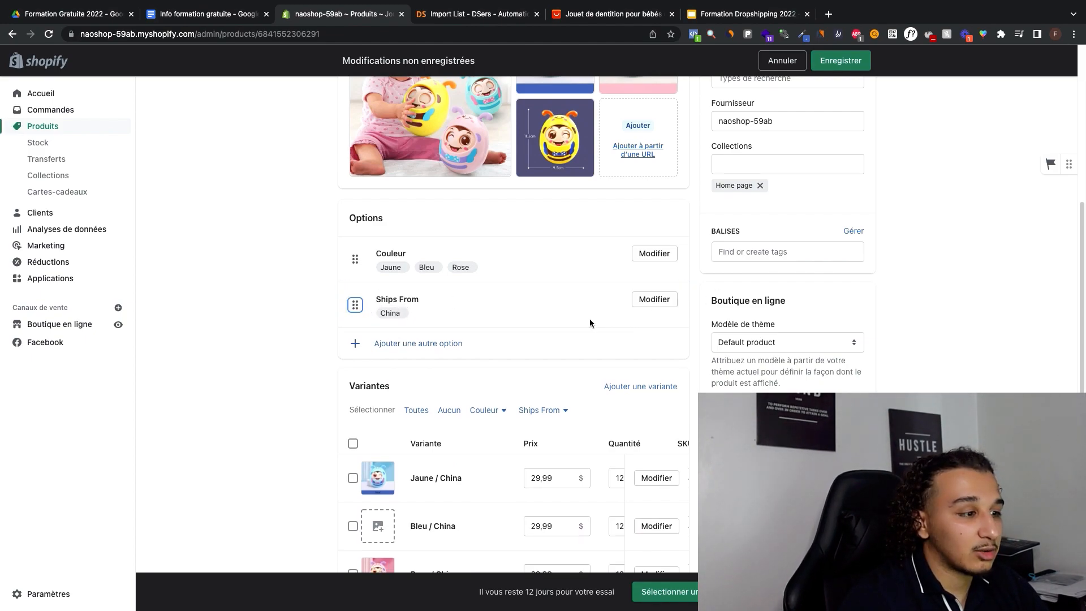
scroll(589, 319, down, 3)
click(546, 318)
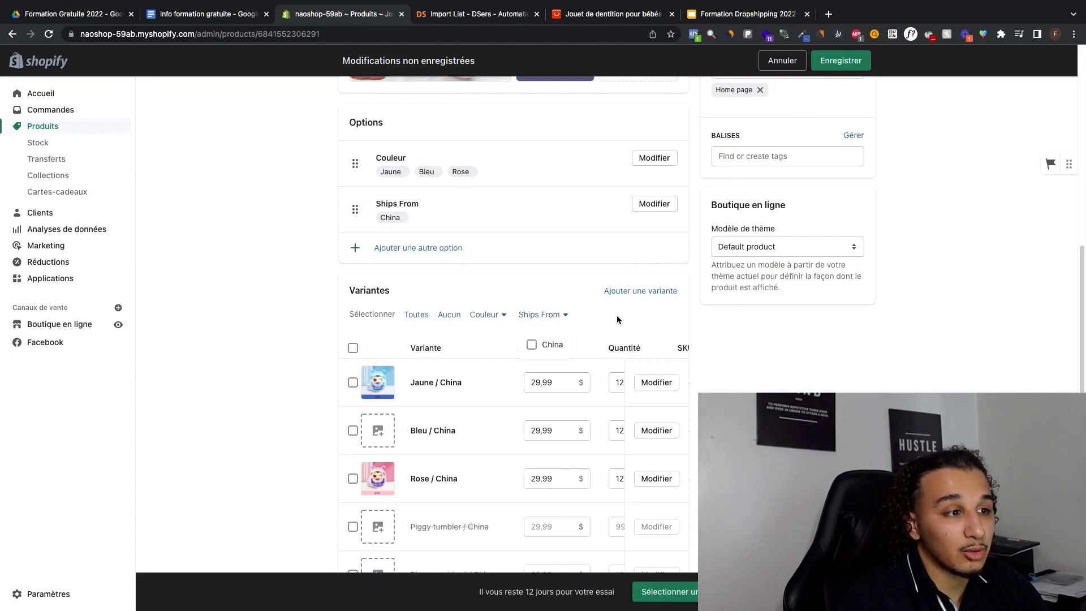
scroll(543, 297, up, 2)
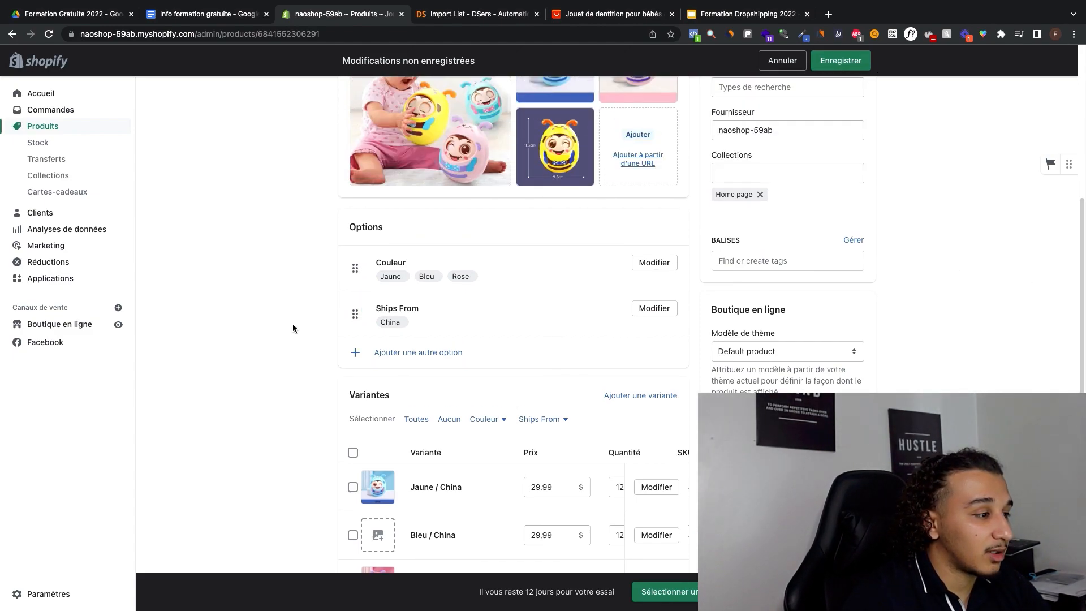
Step: Delete the Ships From option and save the product
click(654, 308)
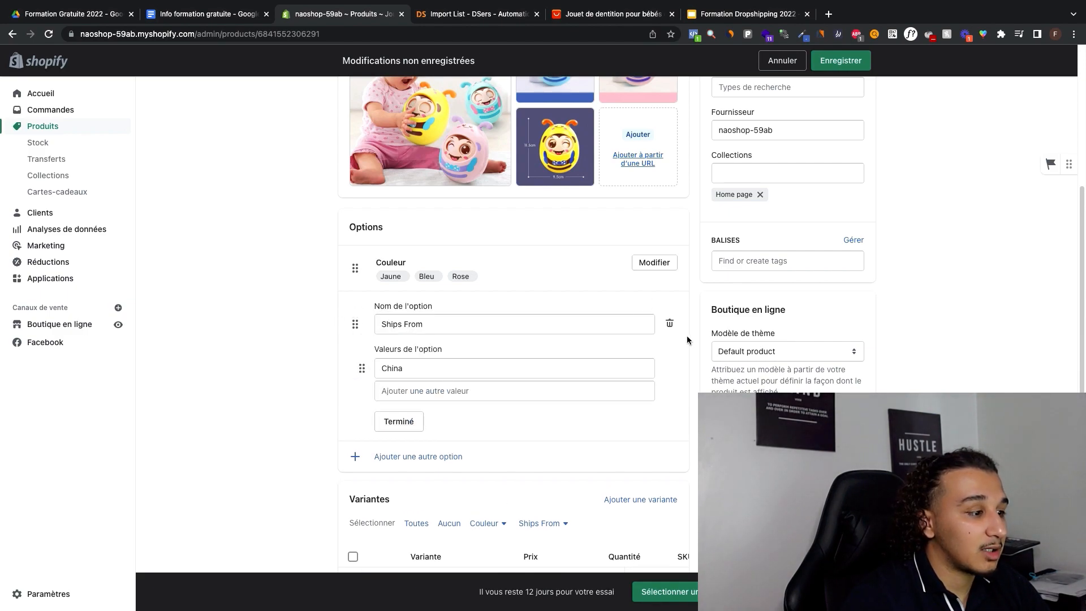
click(671, 321)
click(840, 61)
click(655, 382)
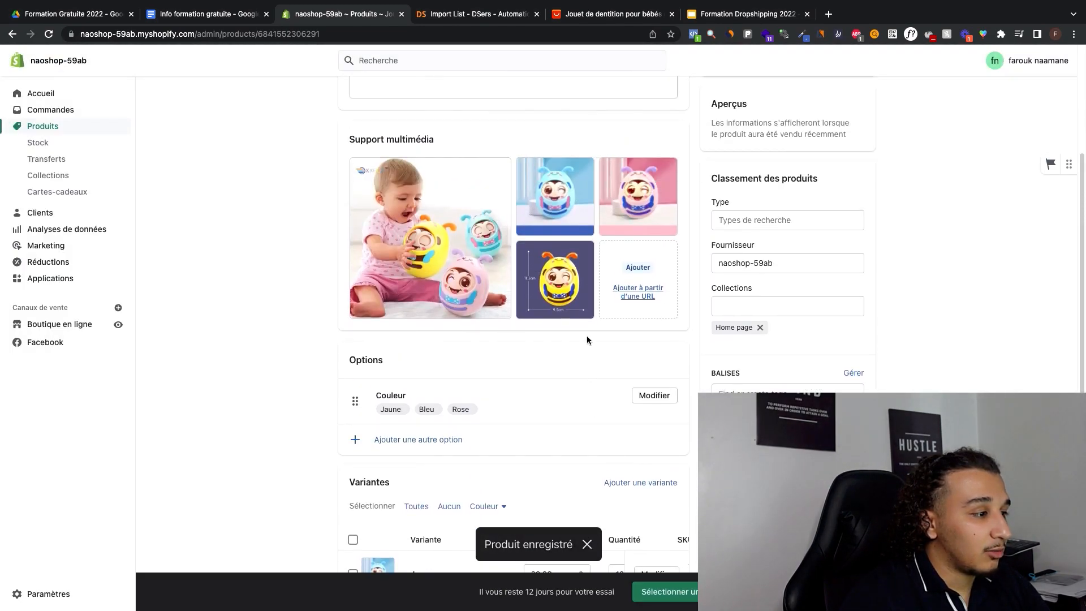
Step: Preview the product's store page and compare the image and price shown for the Bleu and Rose variants
scroll(578, 327, down, 5)
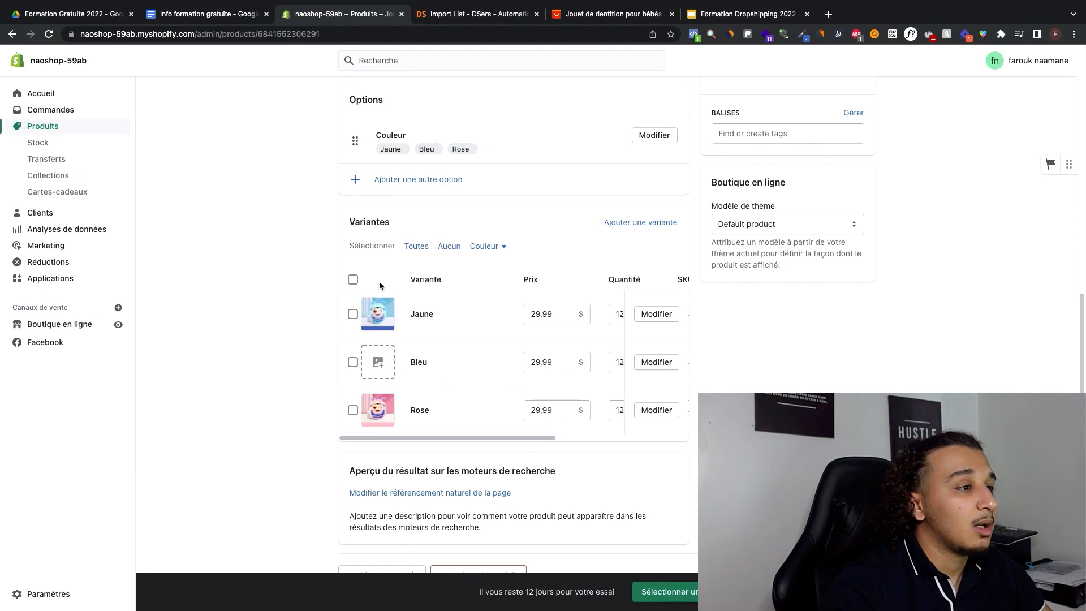
scroll(379, 285, up, 8)
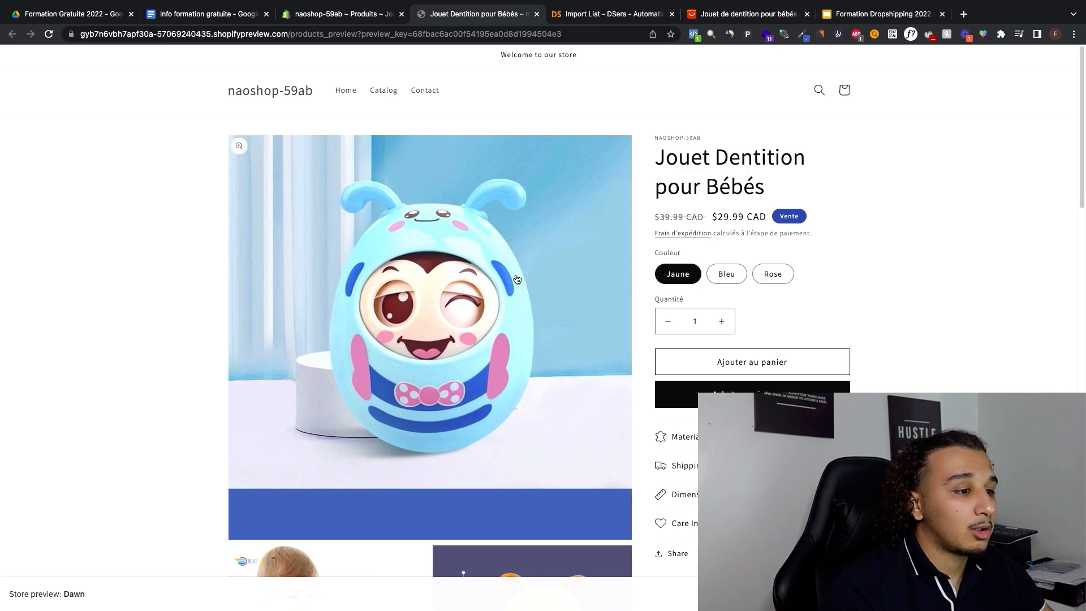
scroll(495, 278, down, 1)
scroll(495, 278, up, 1)
click(728, 275)
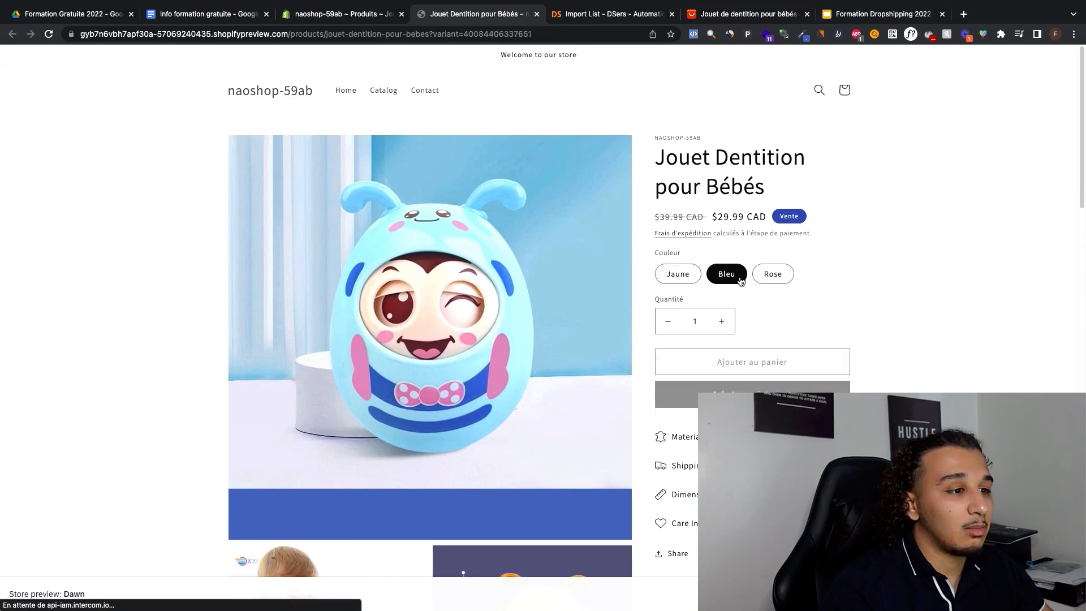
click(771, 275)
scroll(749, 227, up, 2)
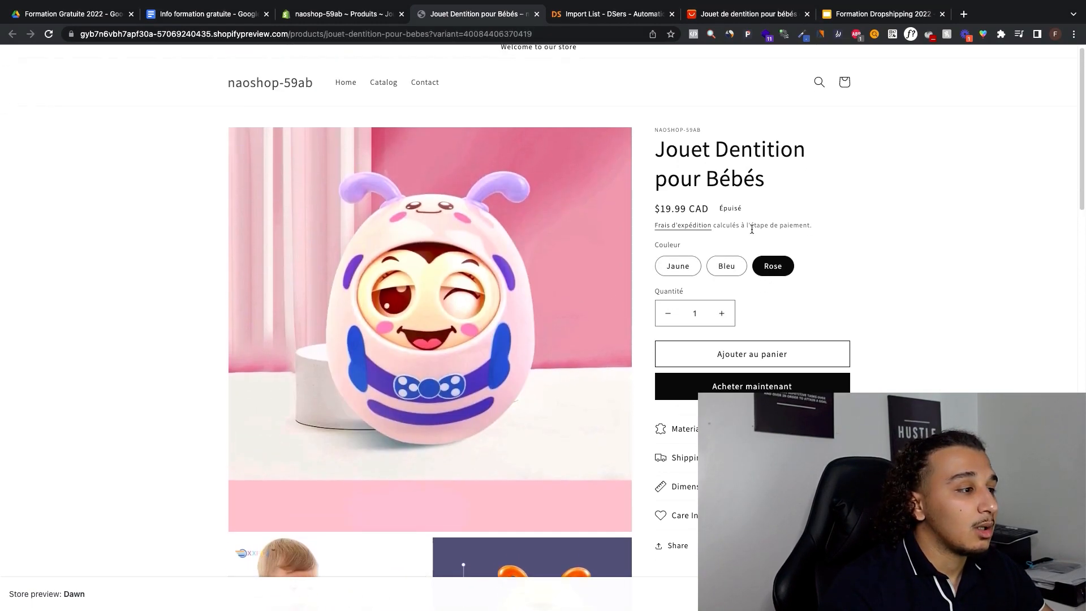
click(728, 276)
click(774, 275)
scroll(774, 276, down, 1)
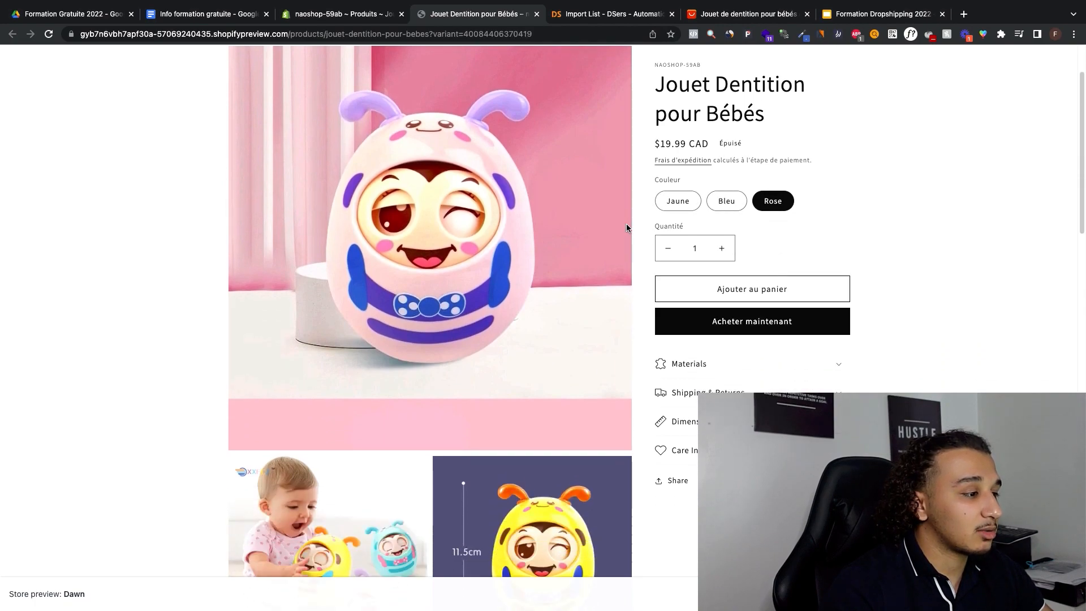
scroll(625, 225, up, 3)
Step: Return to the product's admin page and remove the image assigned to the Jaune variant
click(355, 14)
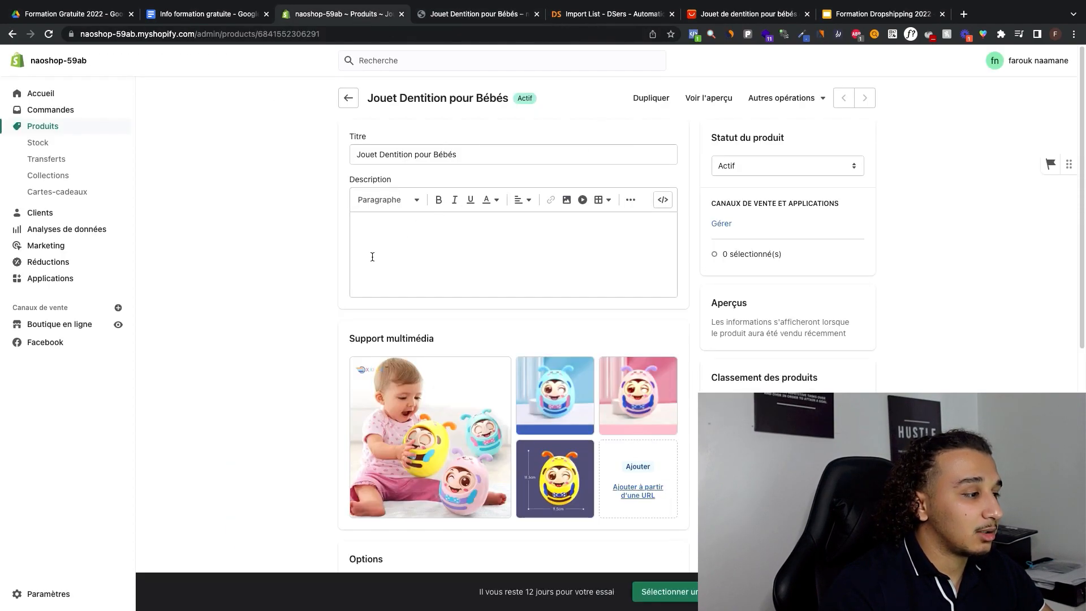
scroll(372, 256, down, 8)
click(352, 306)
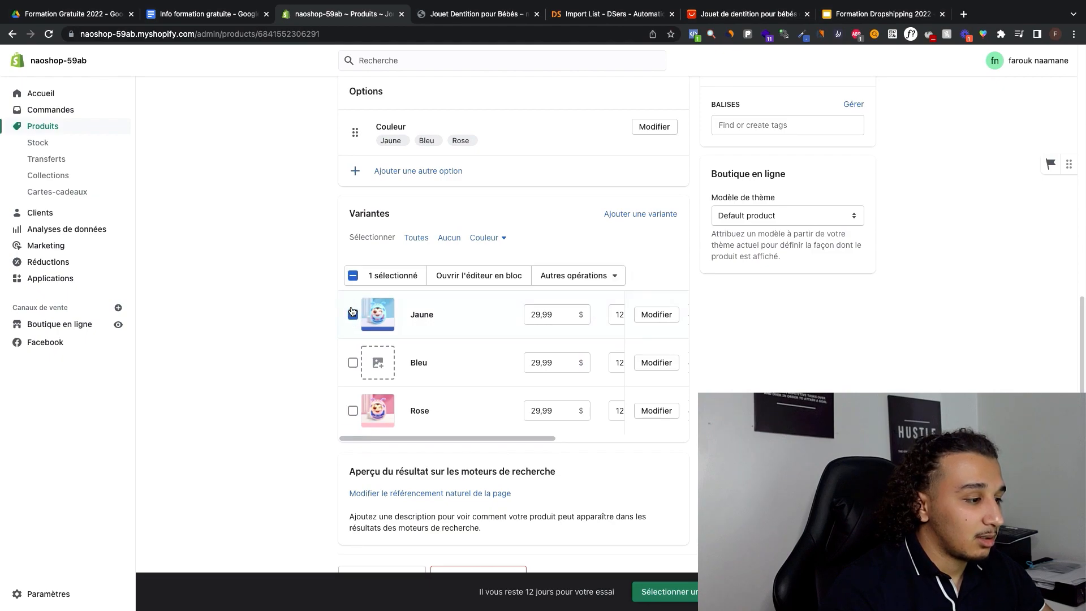
click(585, 283)
scroll(582, 288, down, 1)
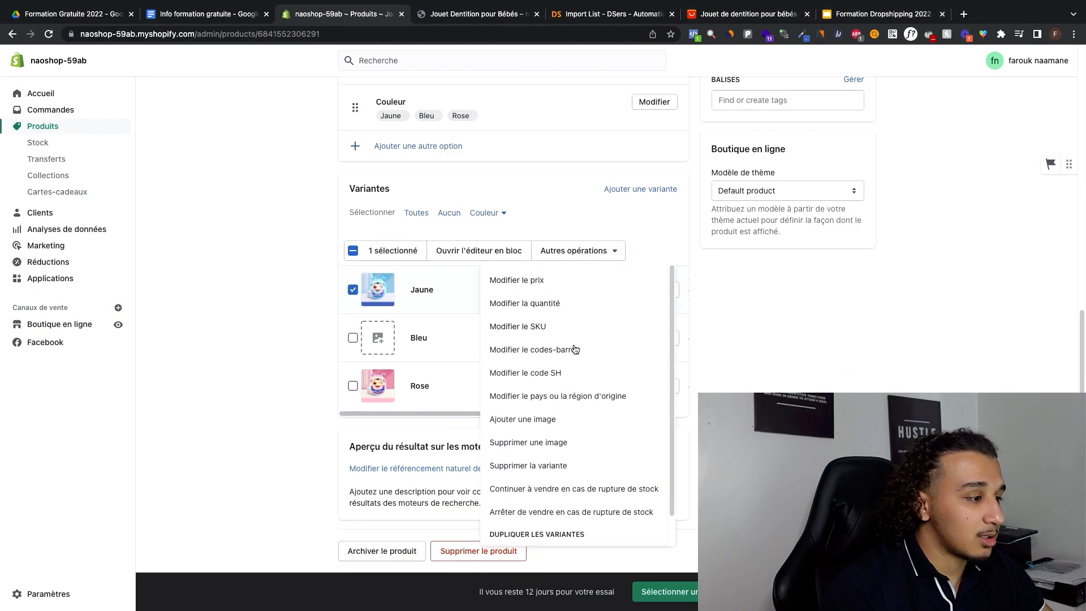
click(558, 443)
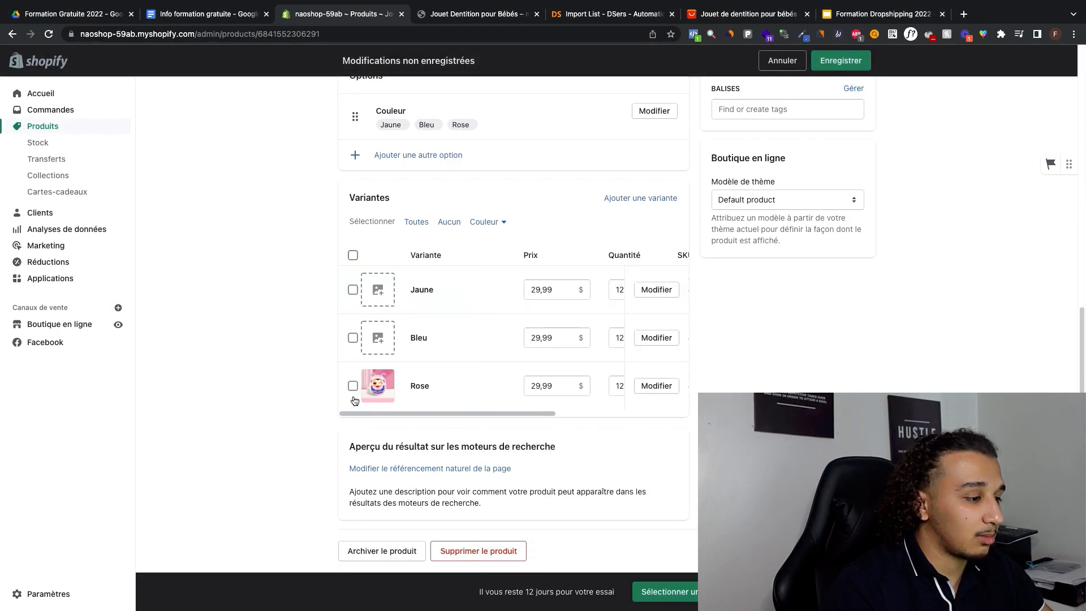
click(581, 259)
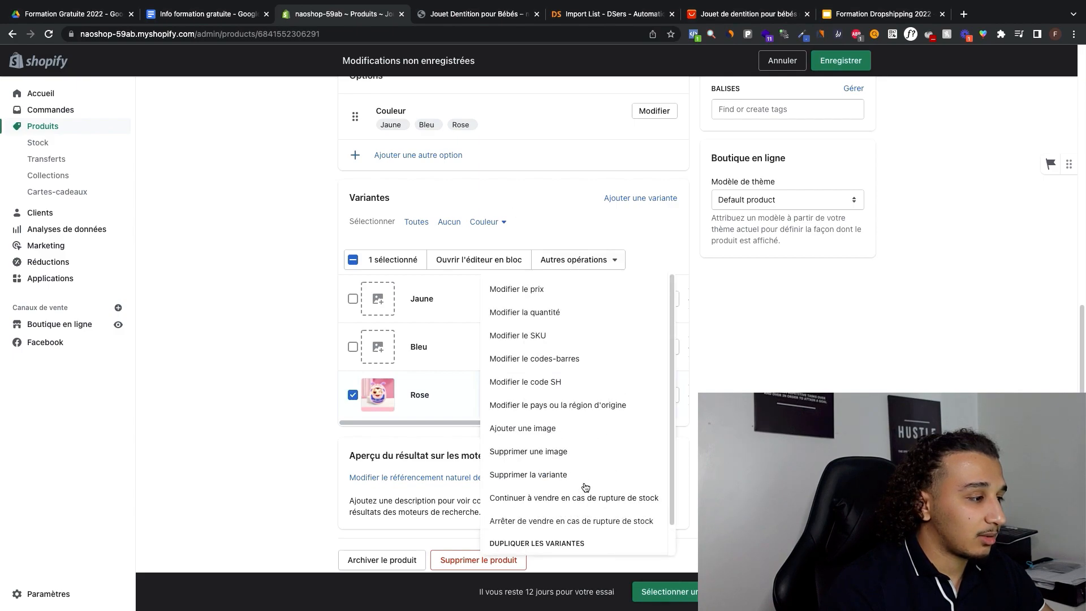
click(353, 396)
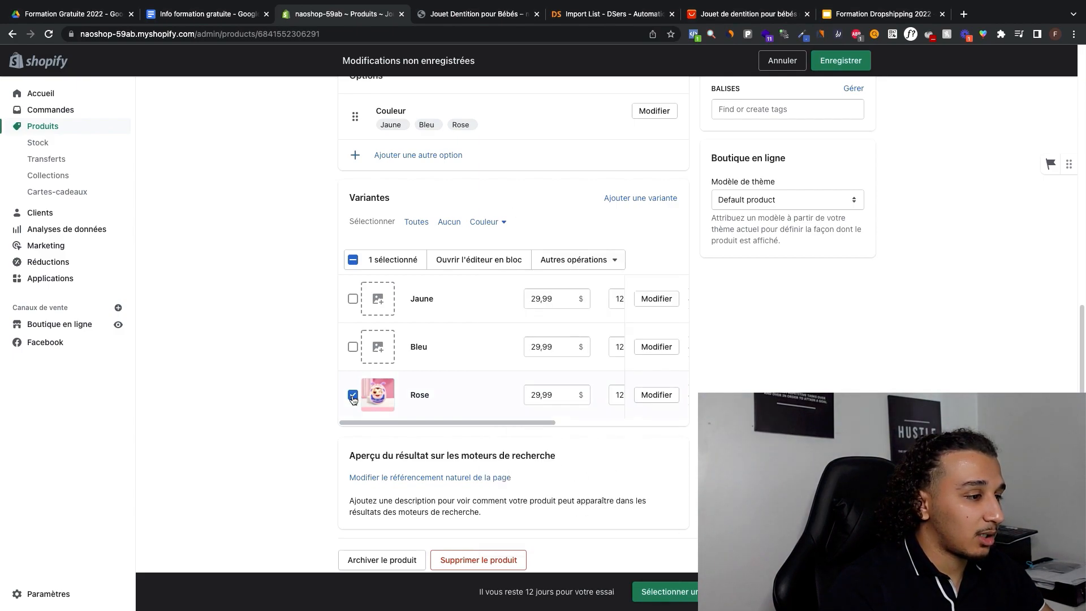
Step: Assign the yellow bee toy image with the "yellow" caption band to the Jaune variant
click(363, 285)
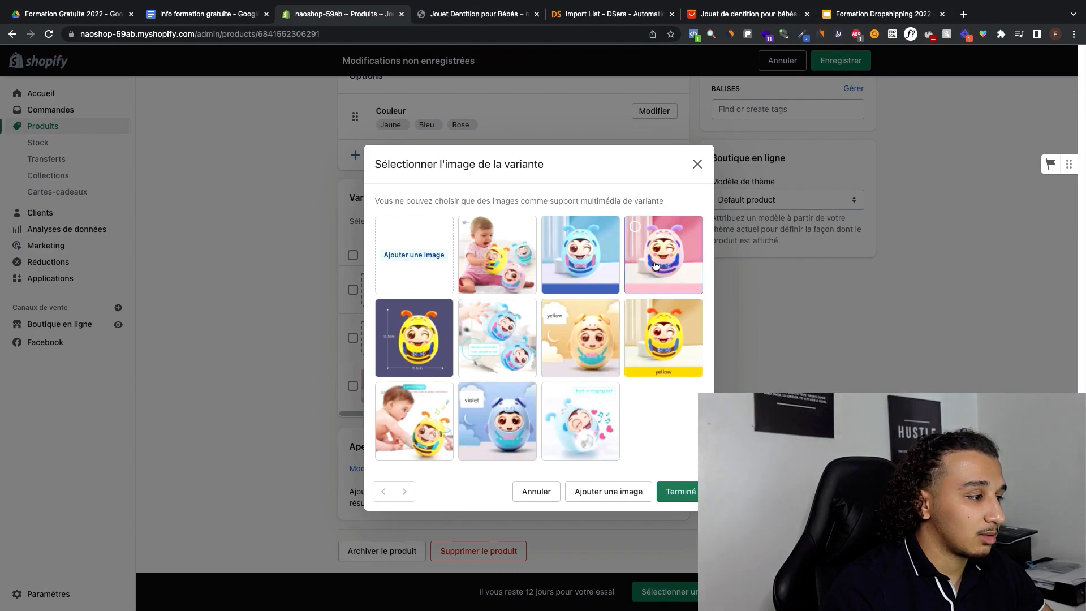
click(663, 337)
click(694, 490)
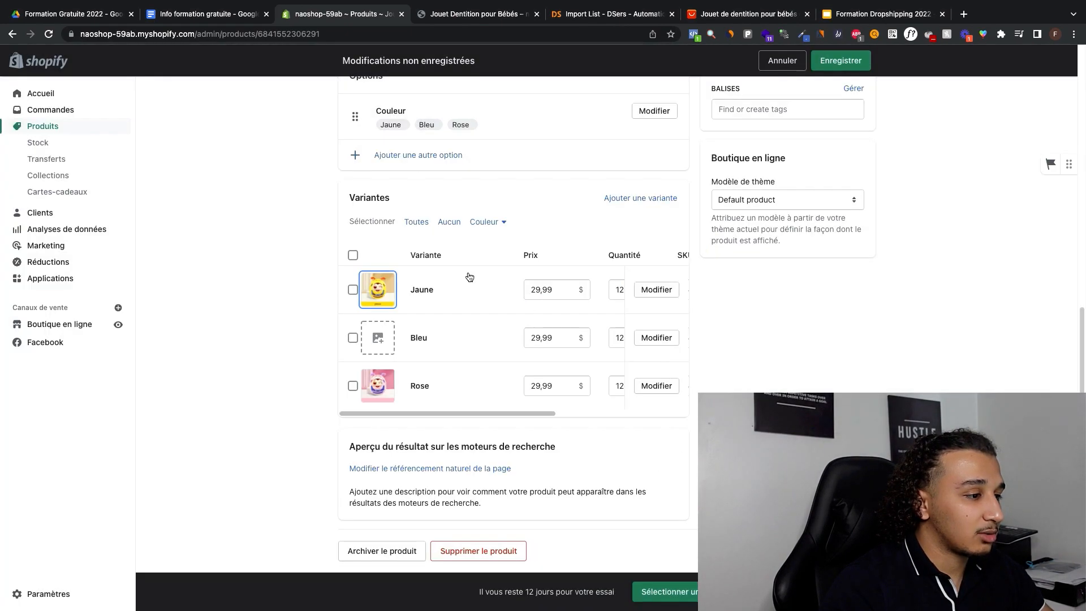
Step: Assign the blue toy image to the Bleu variant and save the product
click(374, 333)
click(580, 254)
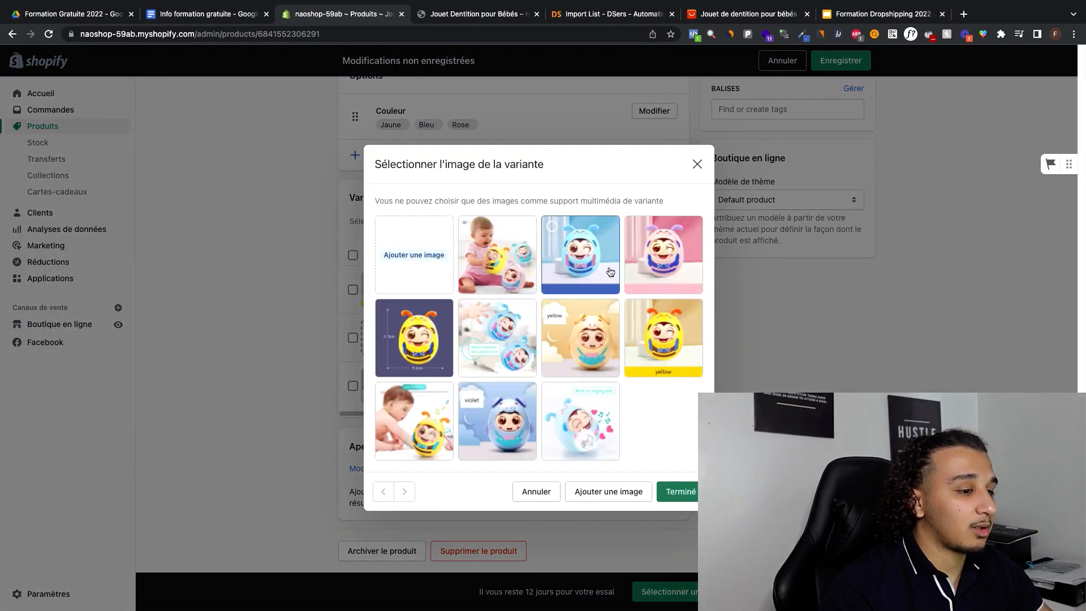
click(679, 497)
key(super+s)
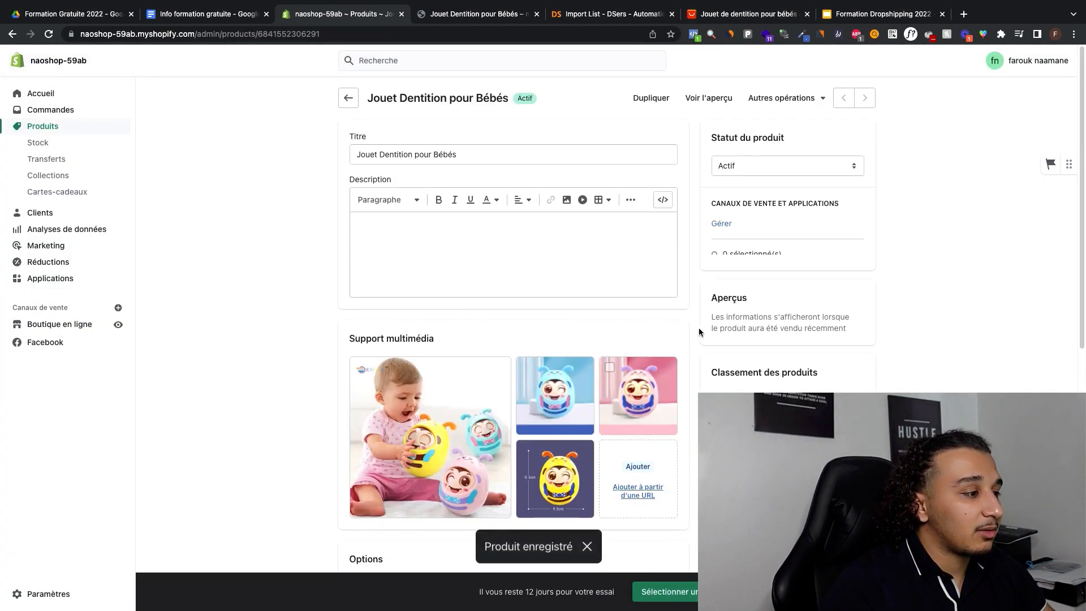
Step: View the sales channels and applications available for the product and leave them unchanged
click(722, 225)
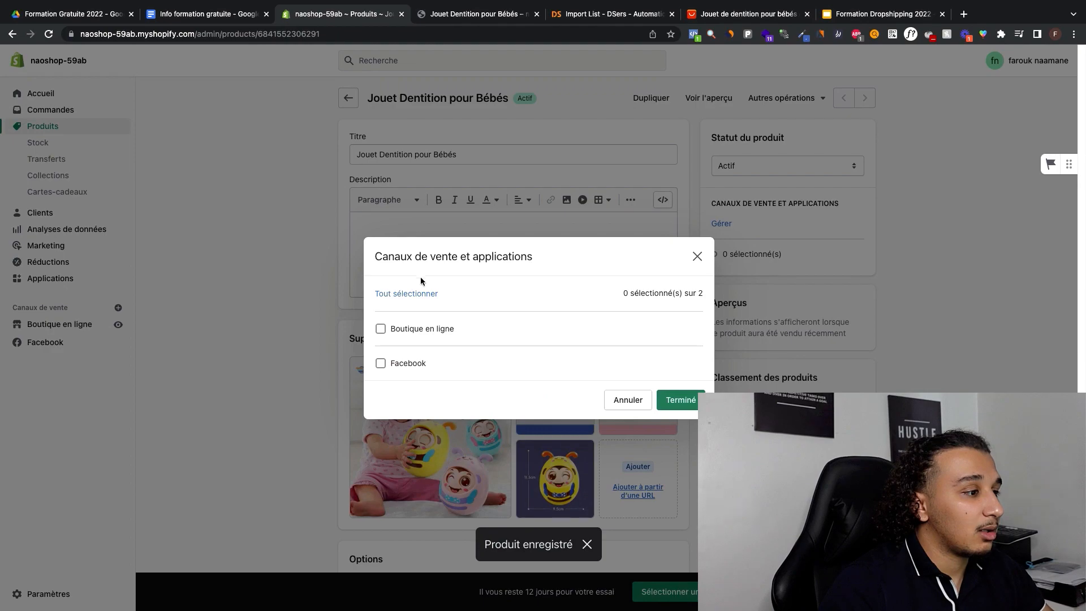
click(629, 401)
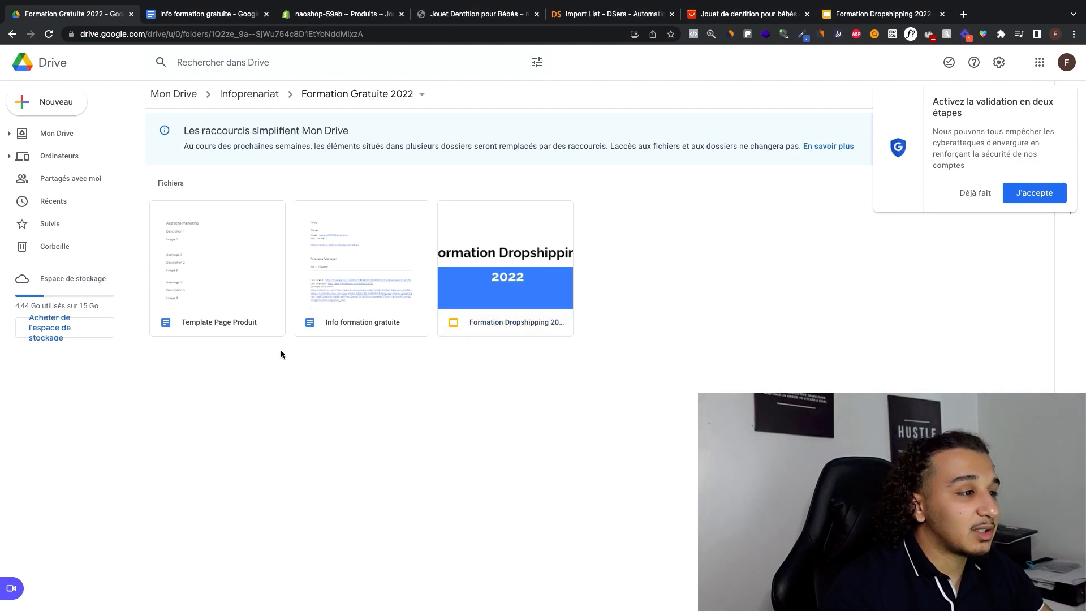
Step: Open the Template Page Produit document and examine its layout of marketing hook, advantages, descriptions and images
double_click(253, 271)
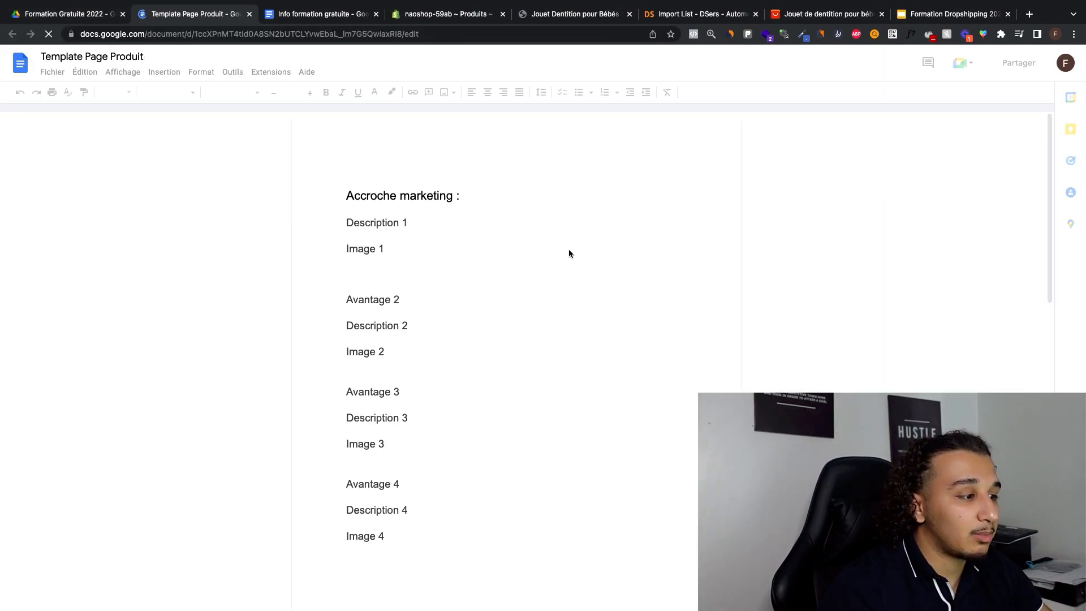
scroll(471, 181, down, 5)
scroll(475, 184, up, 3)
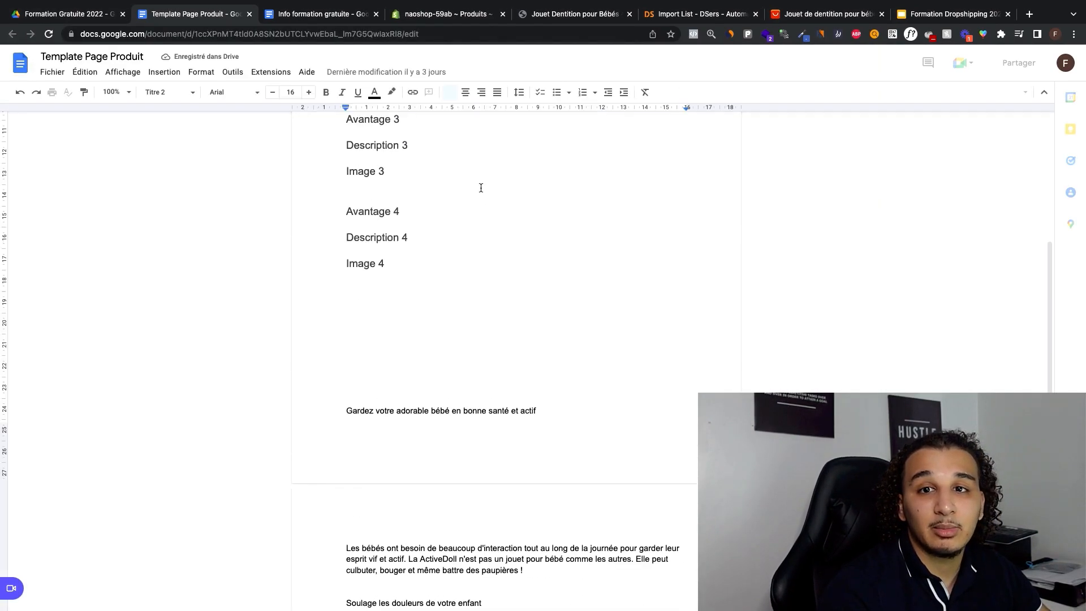
scroll(406, 190, up, 2)
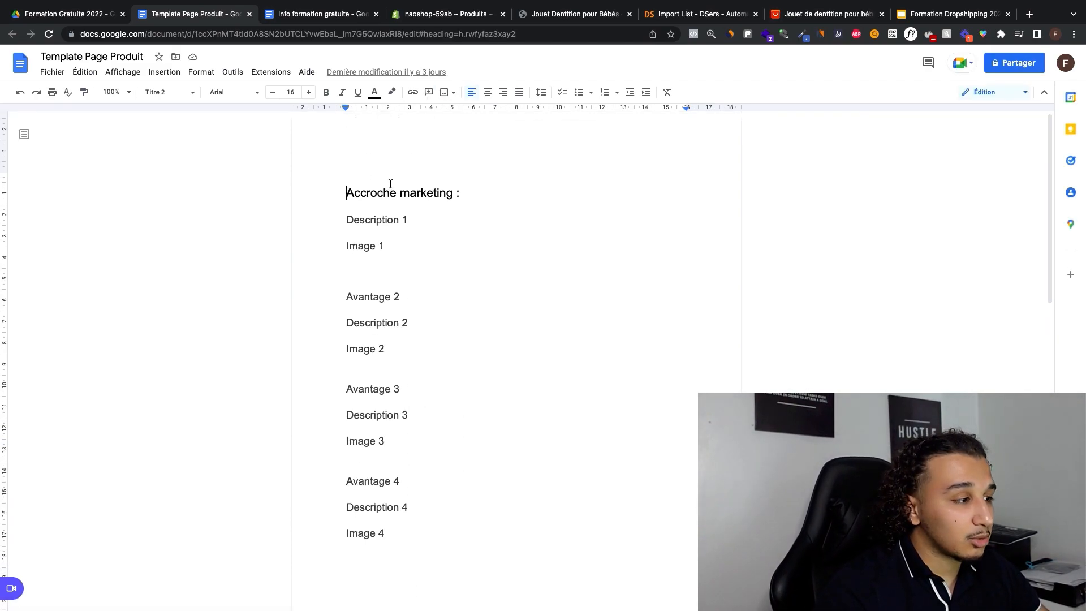
drag(507, 195, 445, 537)
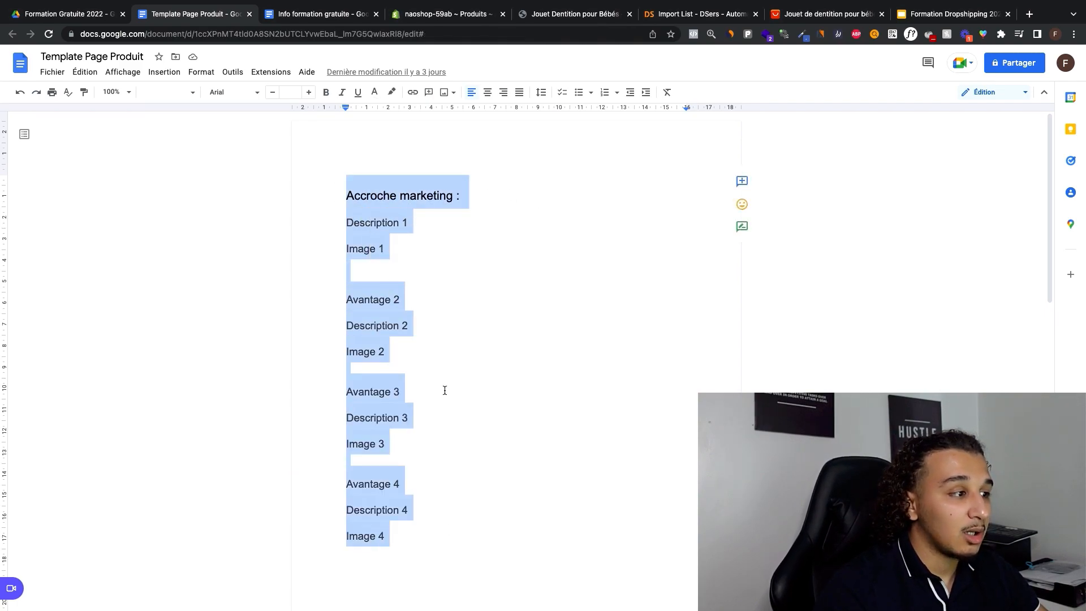
click(445, 390)
drag(346, 196, 521, 206)
drag(339, 222, 490, 232)
drag(336, 247, 412, 245)
click(402, 277)
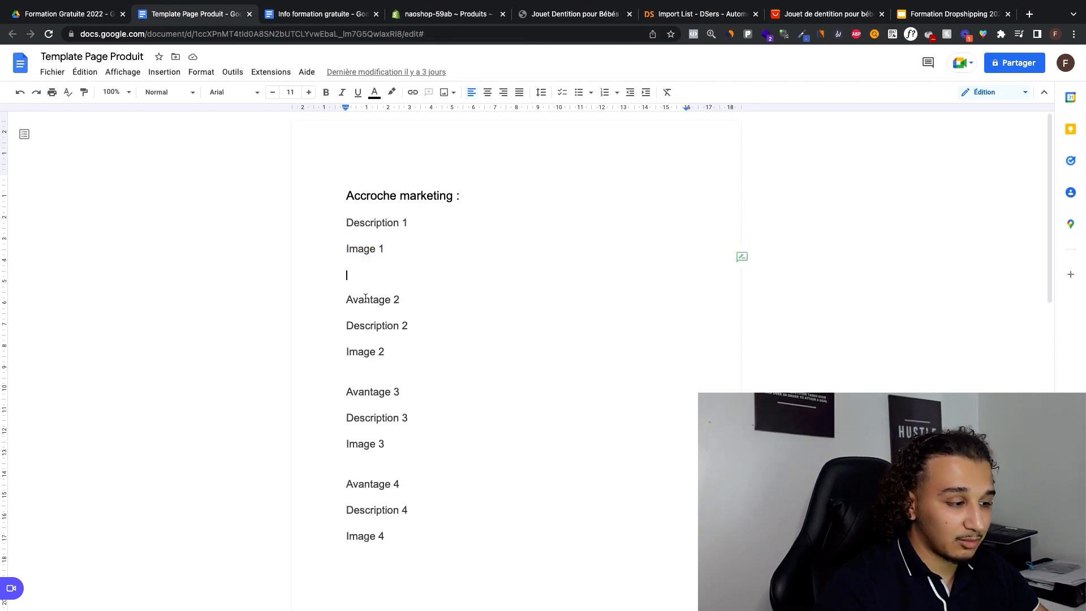
drag(350, 225, 376, 444)
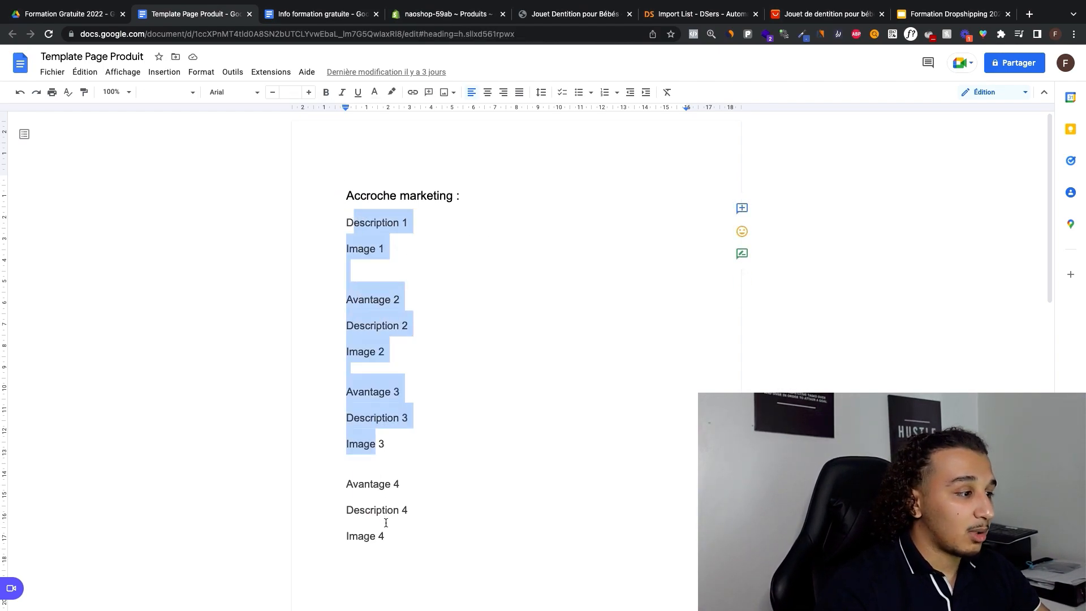
drag(405, 538, 398, 270)
Step: Copy the sample sales text, starting at "Gardez votre adorable bébé en bonne santé et actif", from the template document into the Shopify product's description
scroll(405, 225, down, 7)
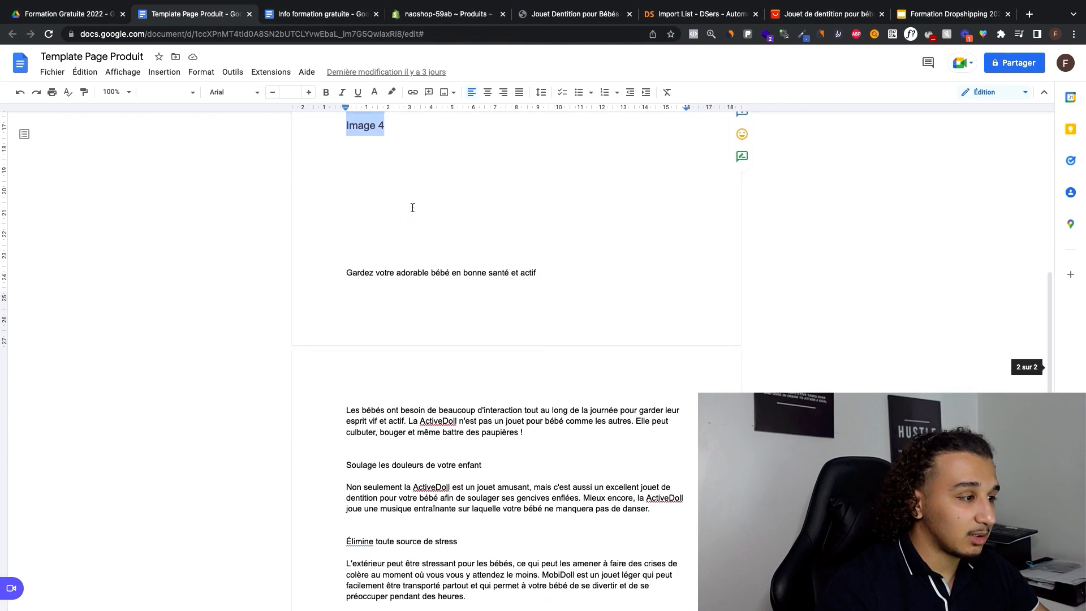
scroll(418, 196, down, 7)
scroll(419, 196, up, 3)
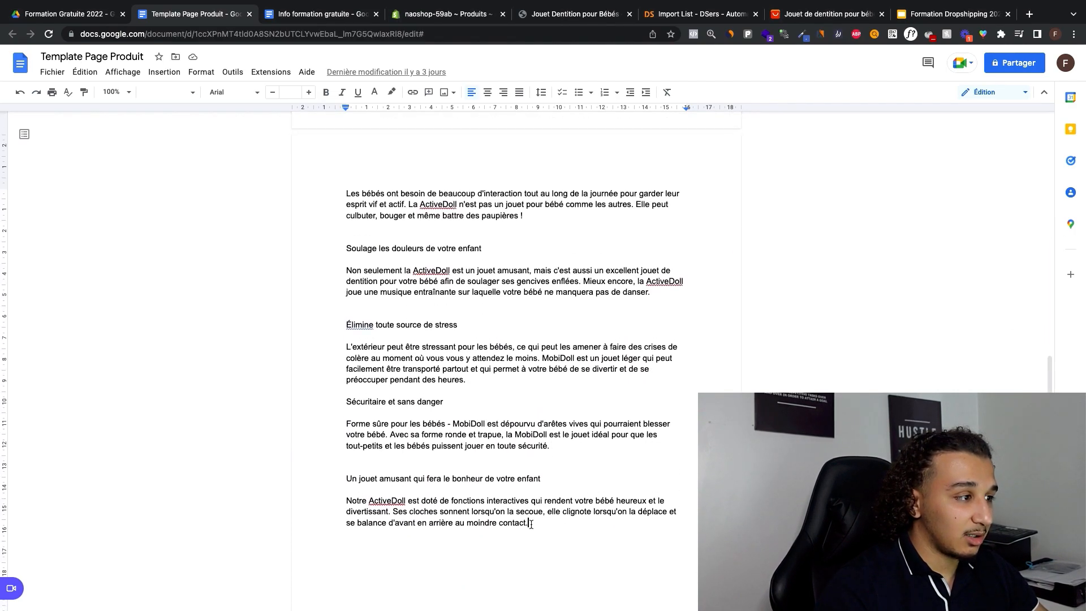
drag(532, 523, 608, 575)
scroll(390, 255, up, 4)
click(390, 255)
scroll(449, 363, up, 3)
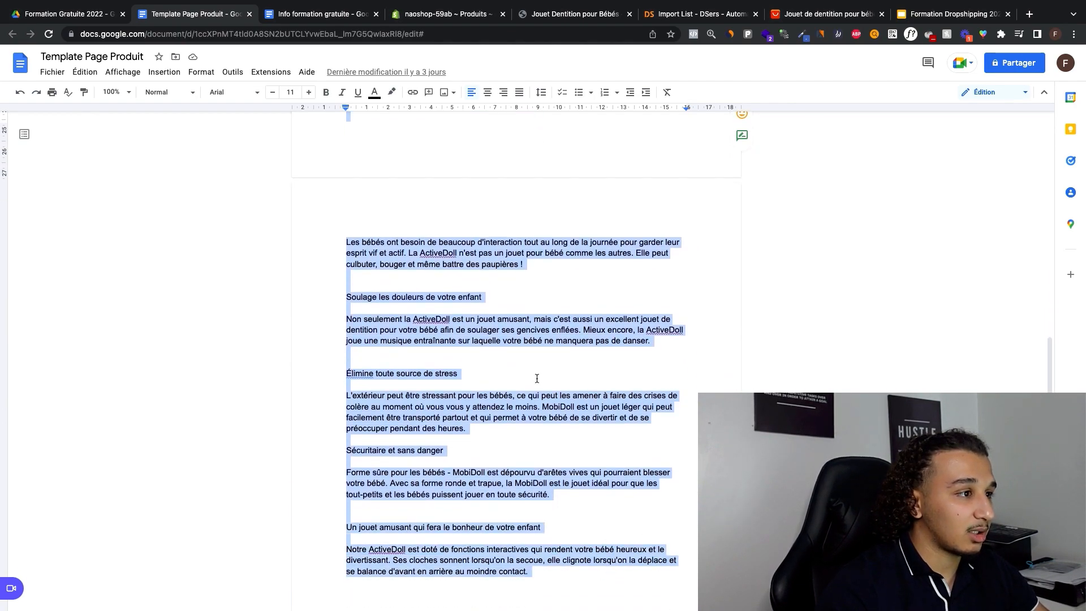
click(452, 8)
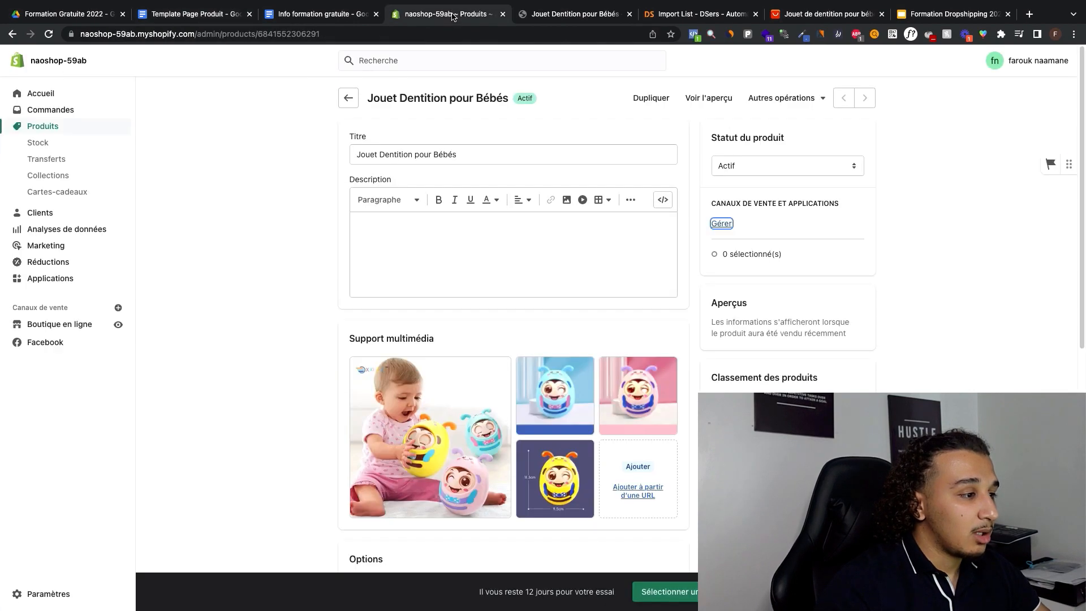
click(432, 246)
key(super+v)
scroll(424, 232, up, 5)
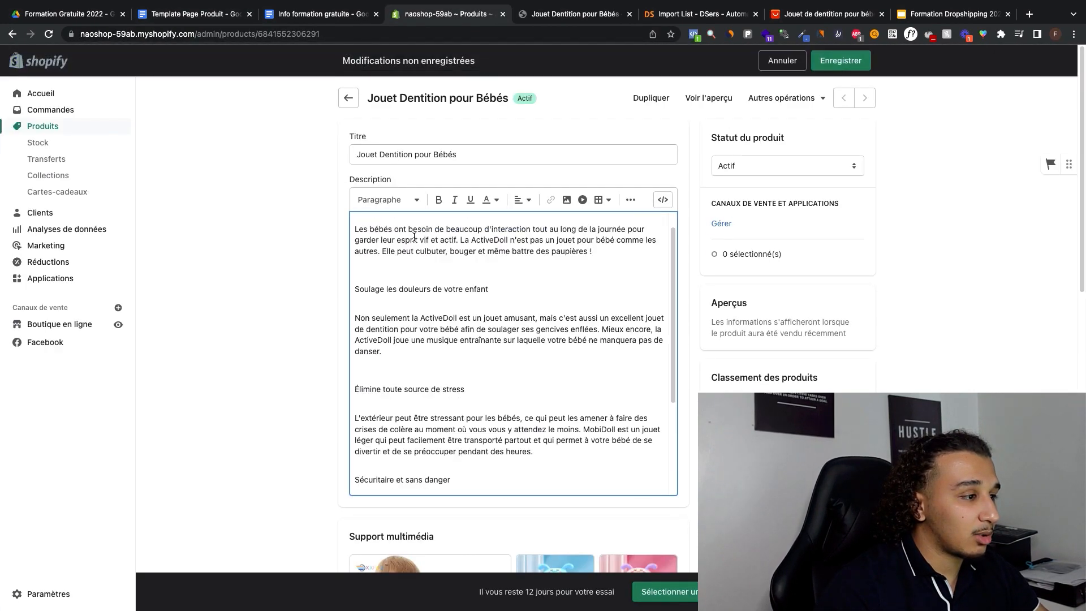
Step: Set the text colour of the whole product description to black
key(super+a)
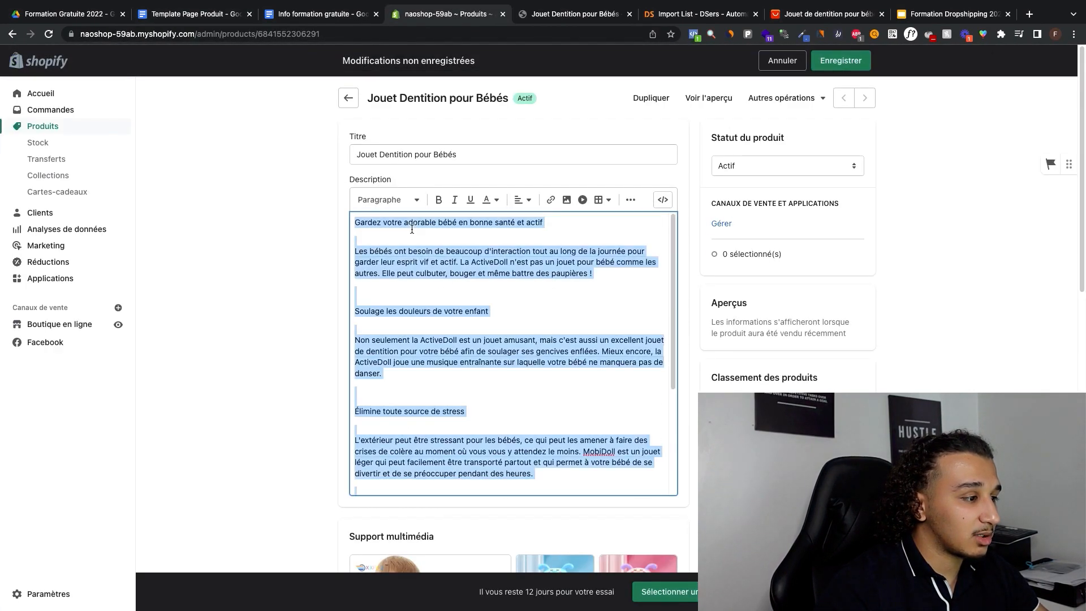
click(489, 200)
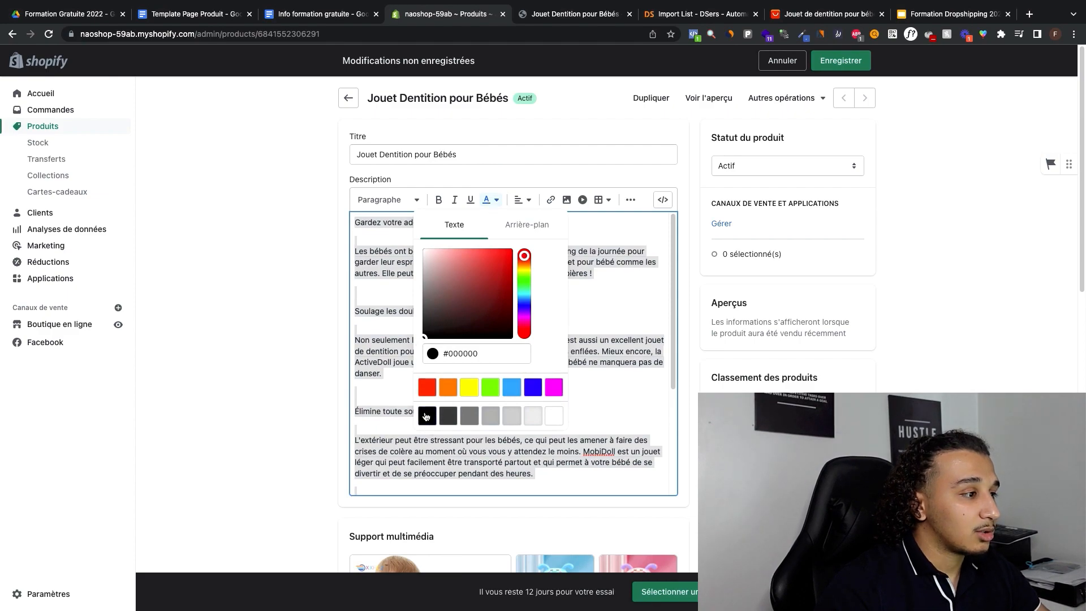
click(426, 416)
click(450, 303)
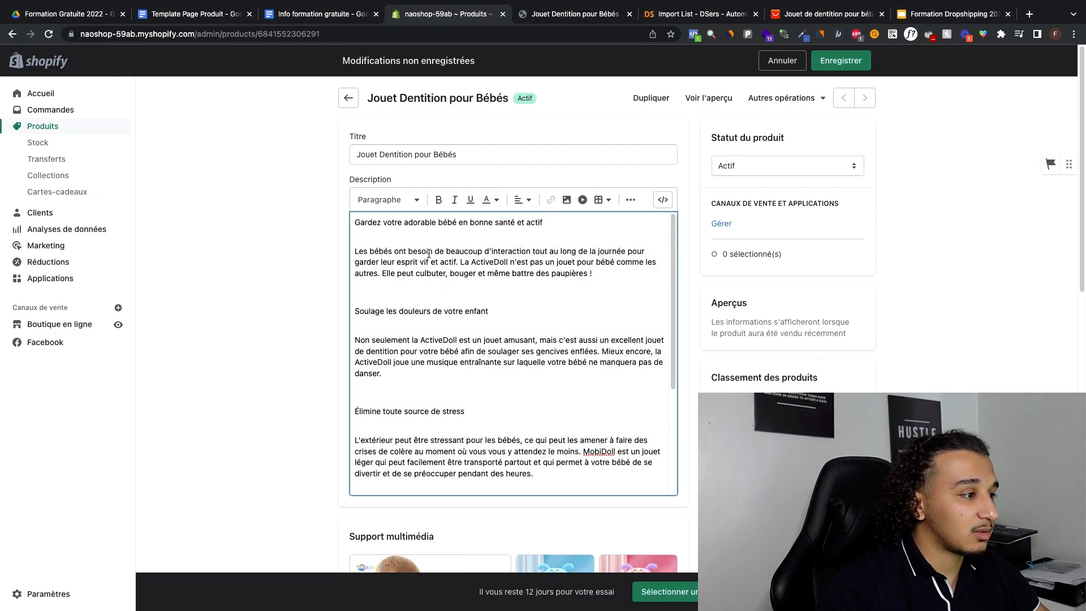
Step: Format the lines "Gardez votre adorable bébé en bonne santé et actif" and "Soulage les douleurs de votre enfant" as Titre 2
triple_click(472, 221)
click(388, 200)
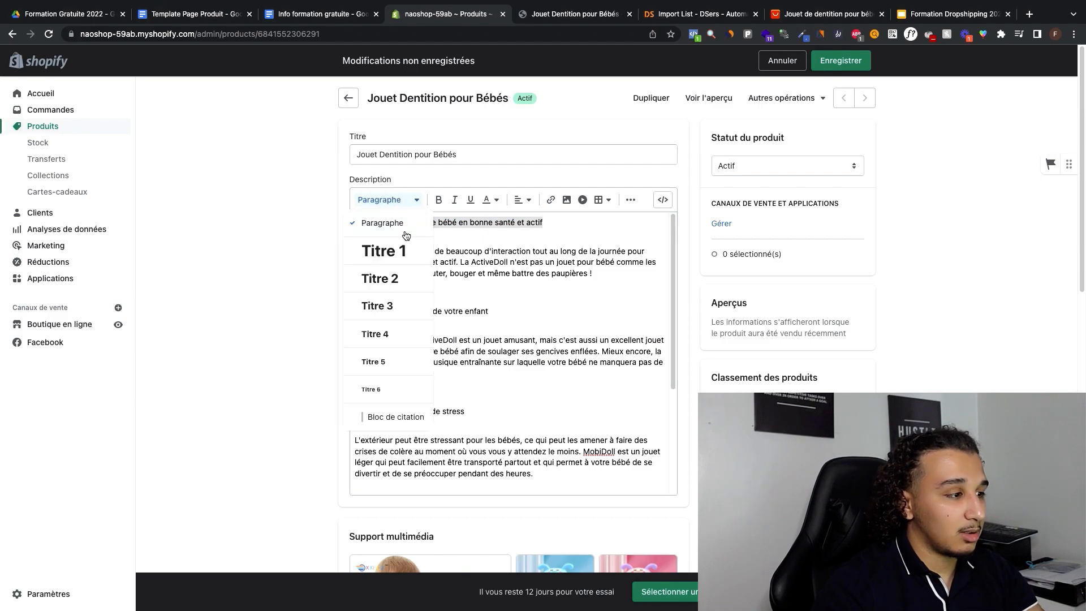
click(390, 285)
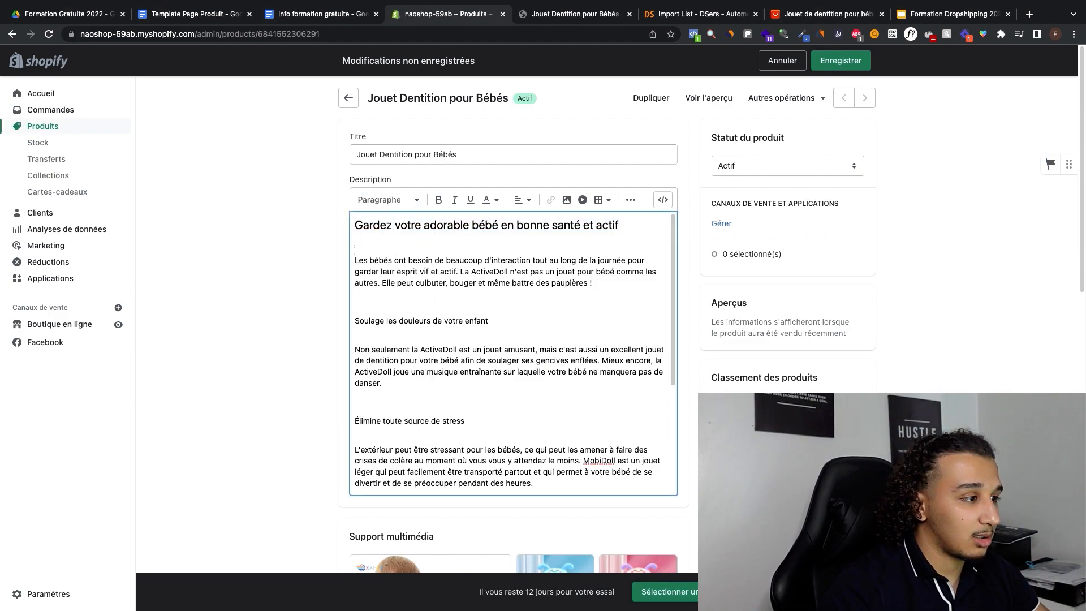
triple_click(389, 313)
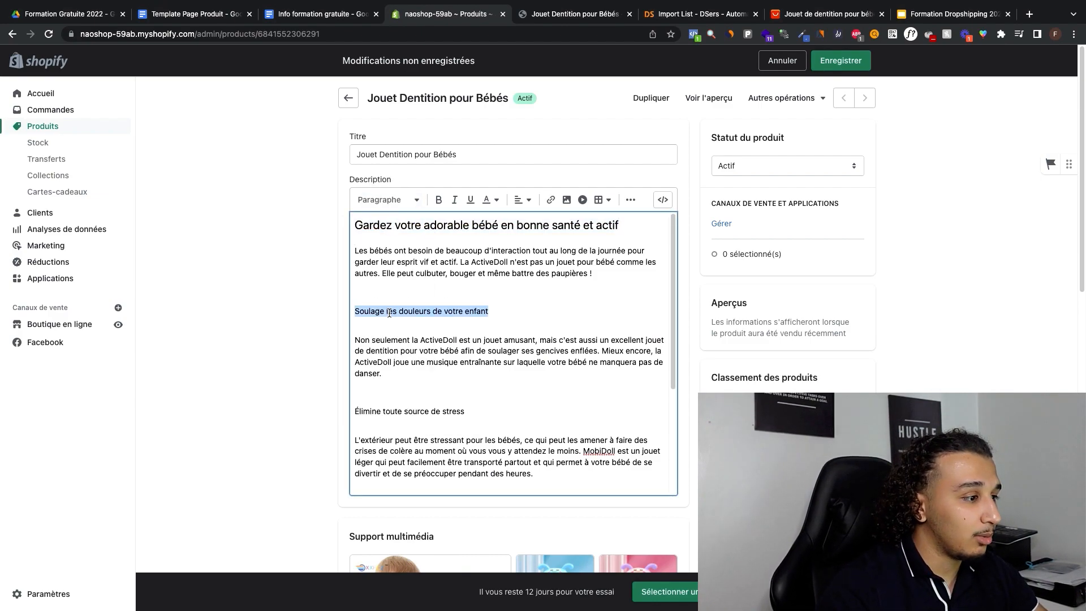
click(403, 204)
click(398, 280)
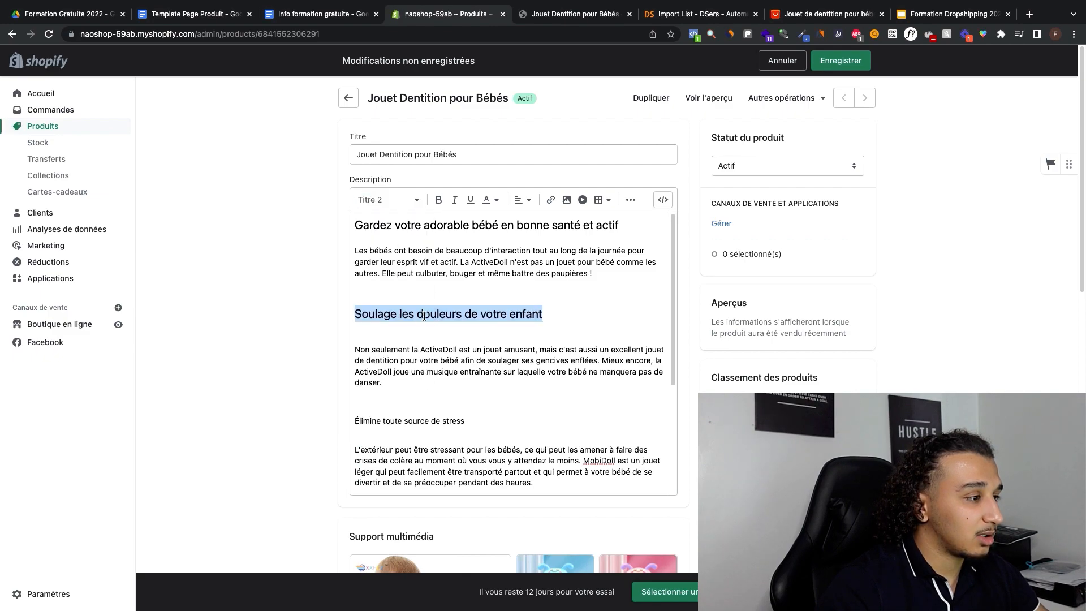
Step: Format the lines "Élimine toute source de stress" and "Sécuritaire et sans danger" as Titre 2
scroll(425, 316, down, 2)
triple_click(394, 365)
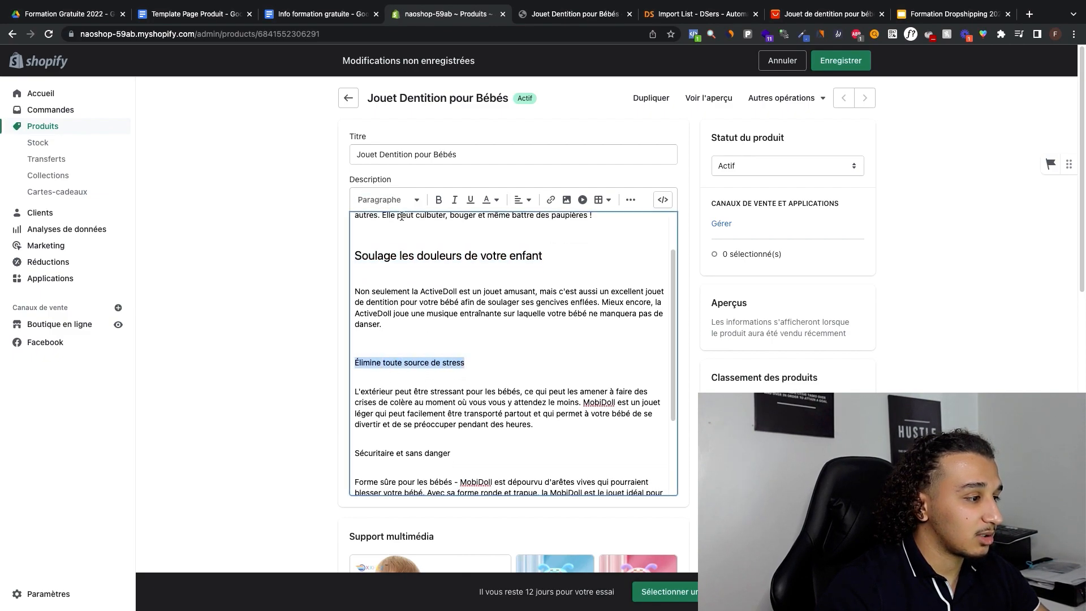
click(399, 199)
click(396, 275)
scroll(397, 318, down, 4)
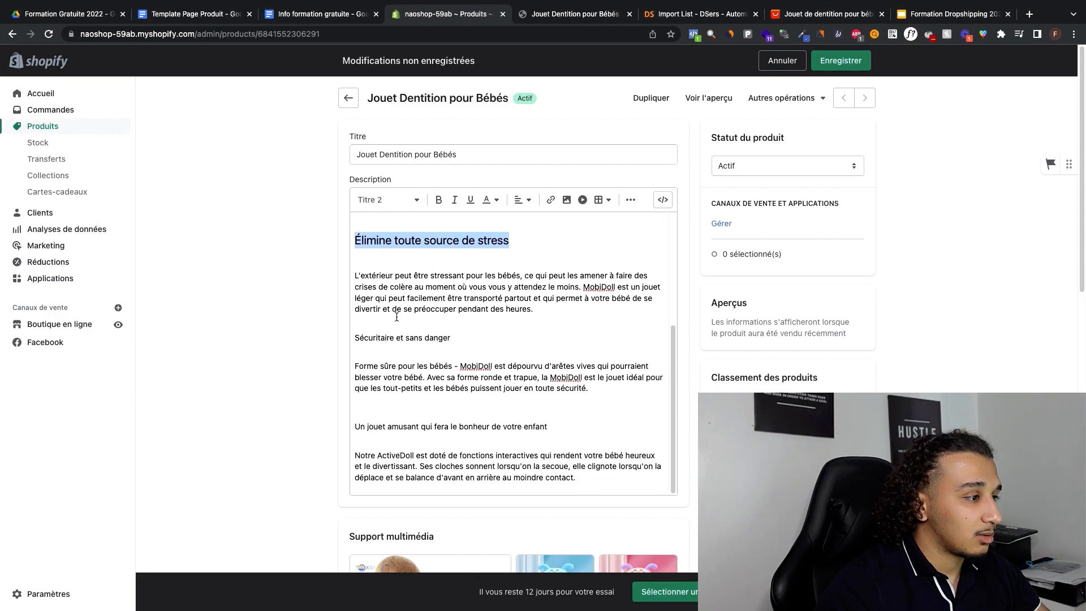
click(395, 334)
triple_click(394, 337)
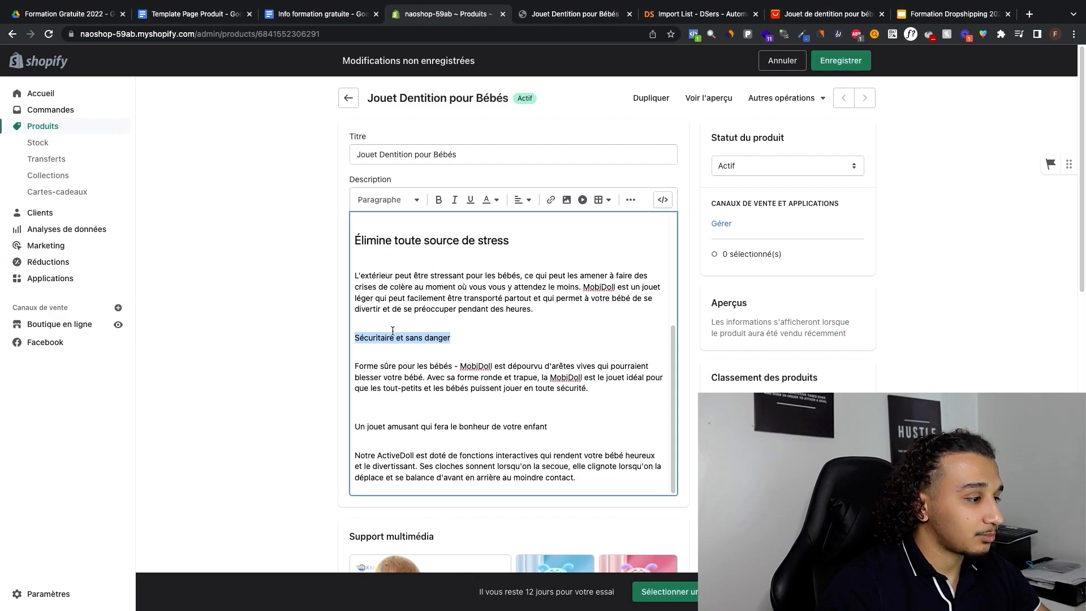
click(403, 207)
click(399, 277)
Step: Try the Paragraphe and Titre 1 styles on the body text under the first heading, and undo the Titre 1 change
scroll(418, 215, up, 7)
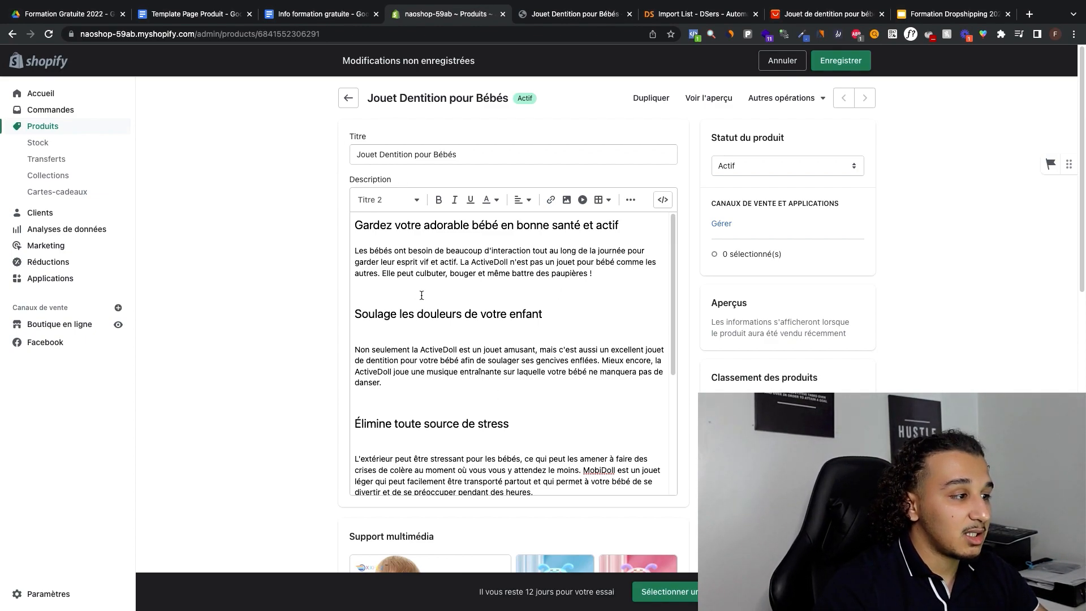
click(399, 200)
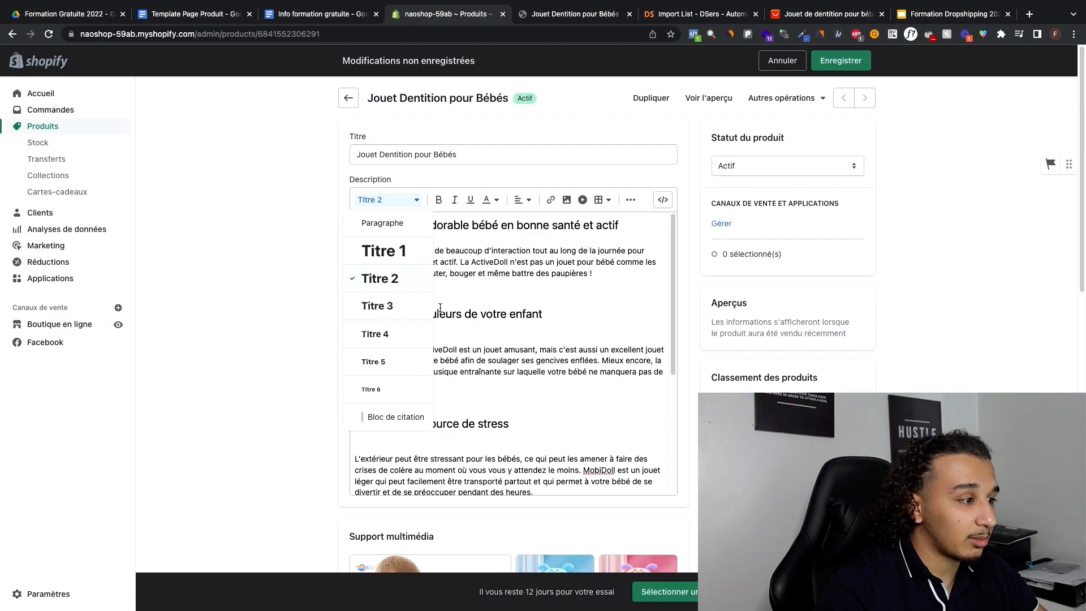
click(440, 308)
triple_click(433, 250)
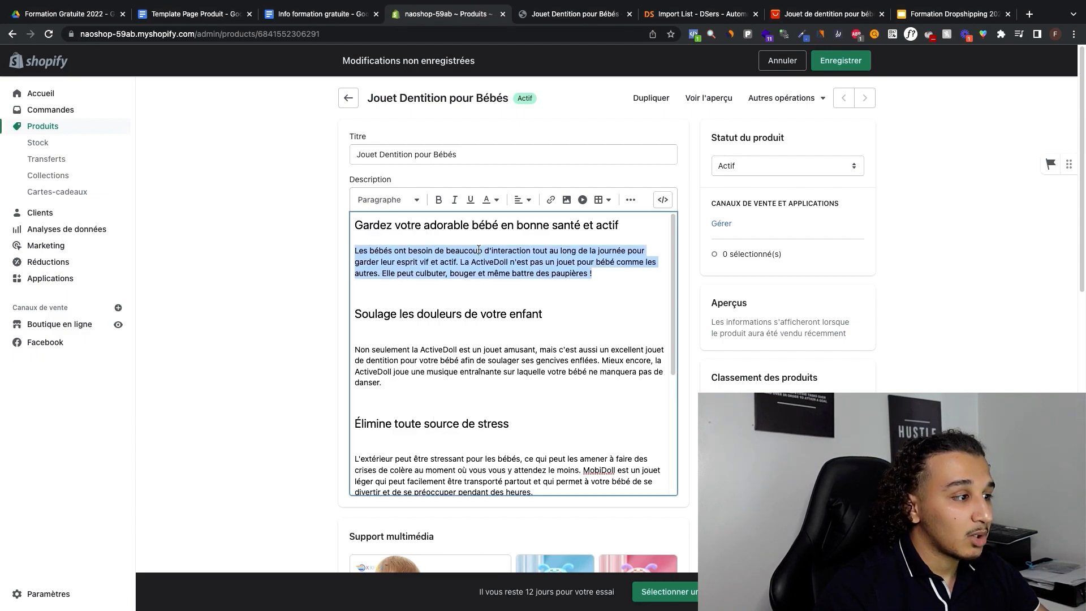
click(394, 201)
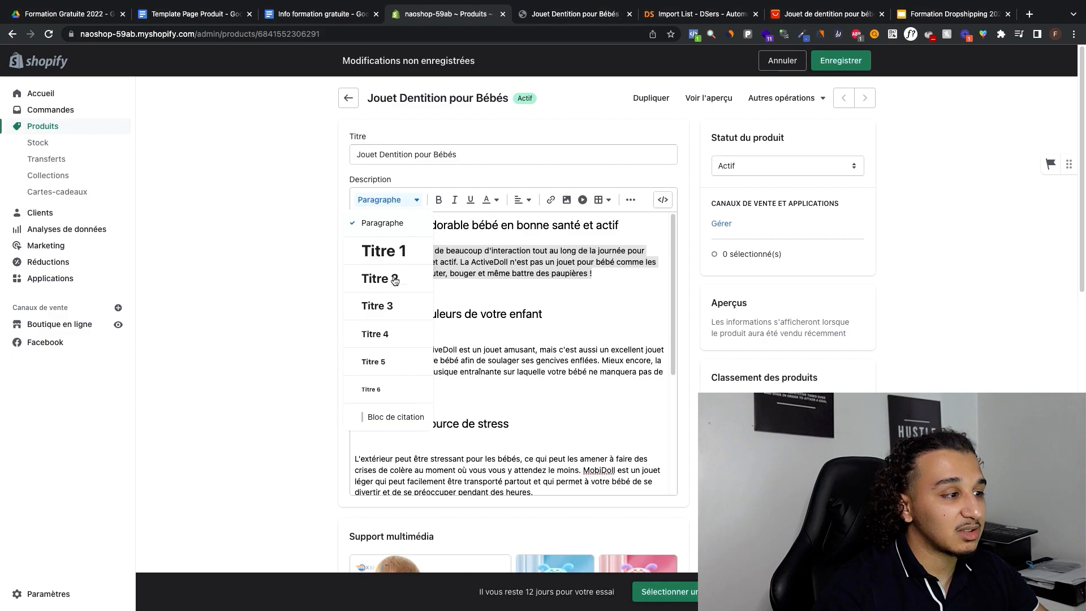
click(386, 226)
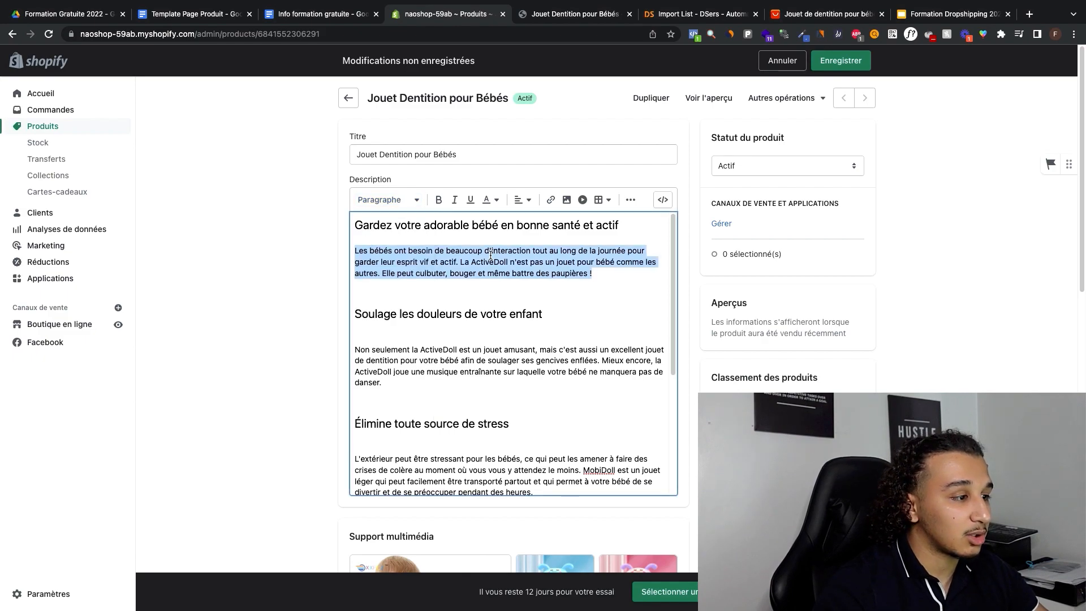
click(387, 200)
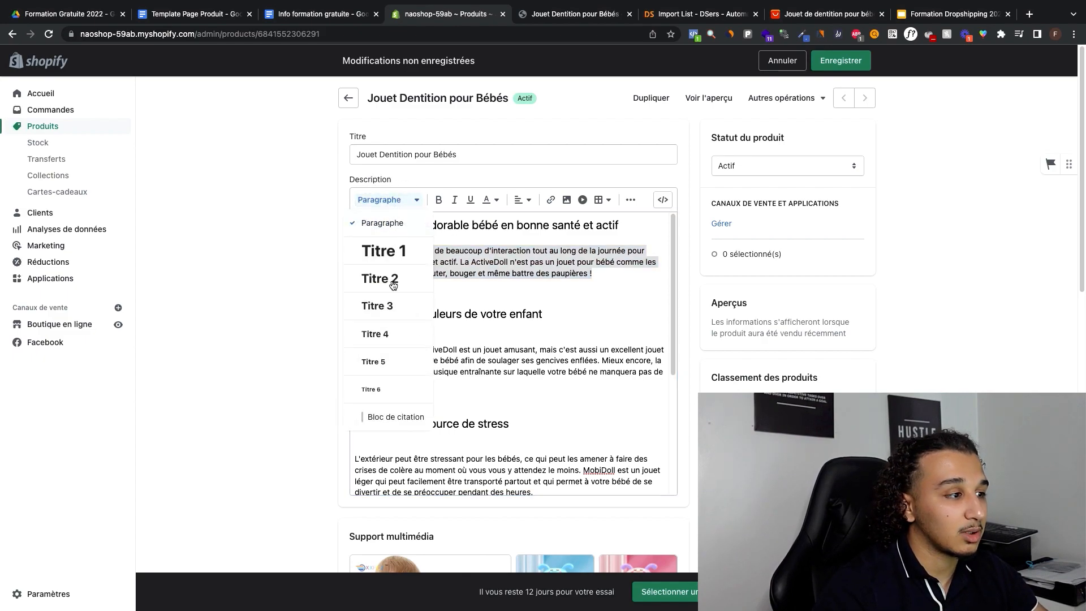
click(400, 250)
key(super+z)
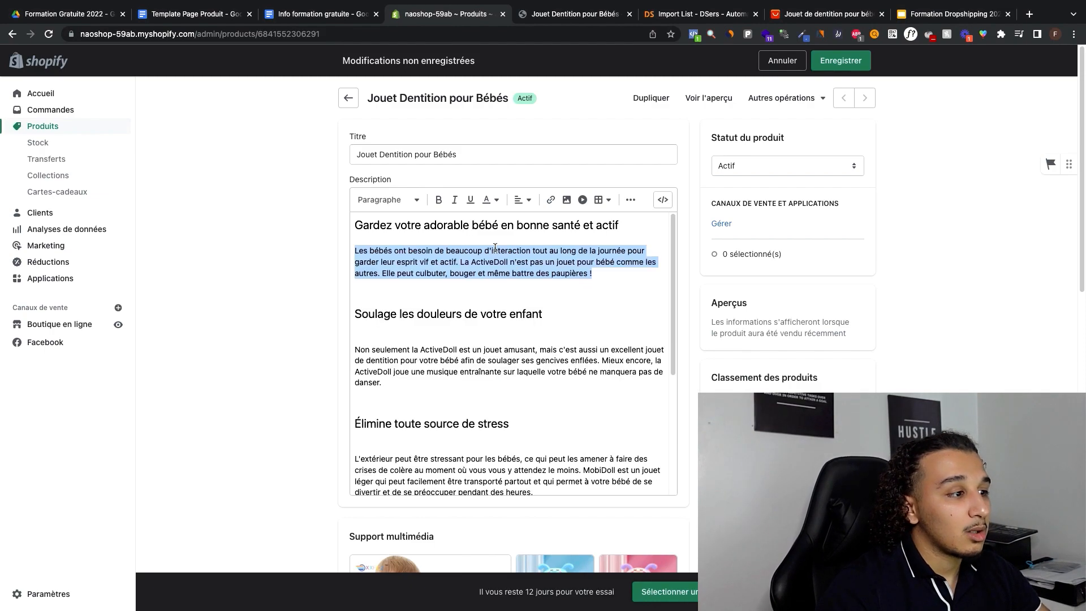
Step: Try bold, italic and underline on the paragraph under the first heading, removing each again, and open its text colour choices
click(438, 199)
click(438, 199)
click(454, 199)
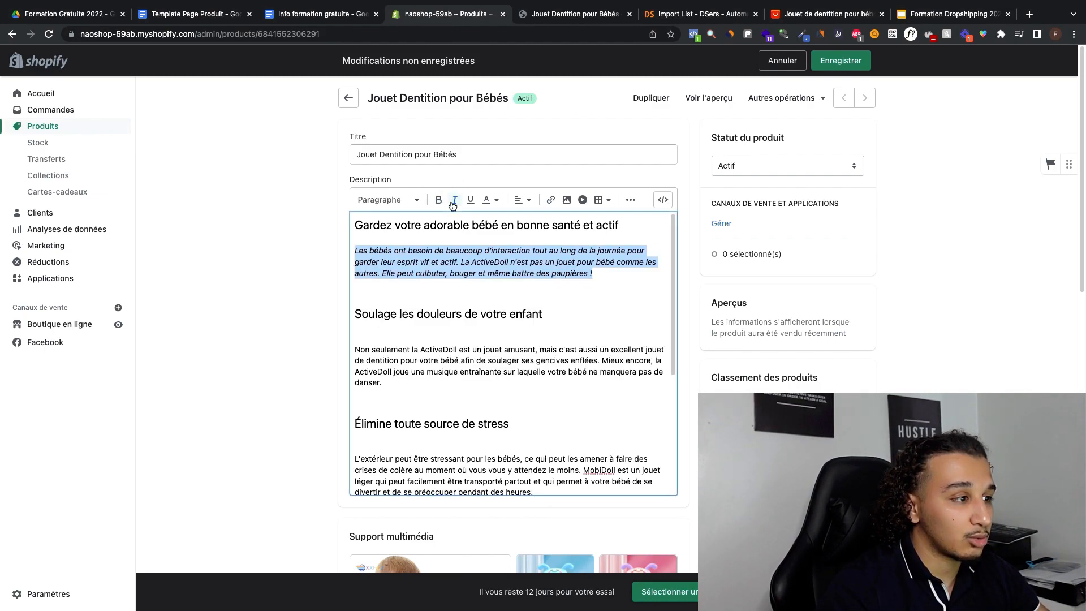
click(454, 199)
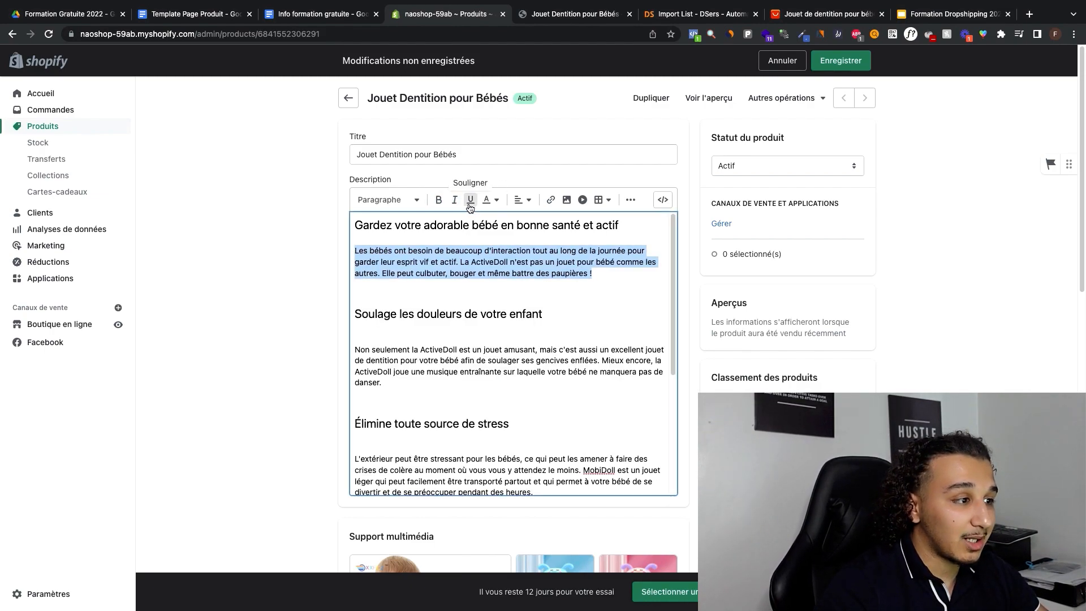
click(470, 199)
click(469, 199)
click(487, 200)
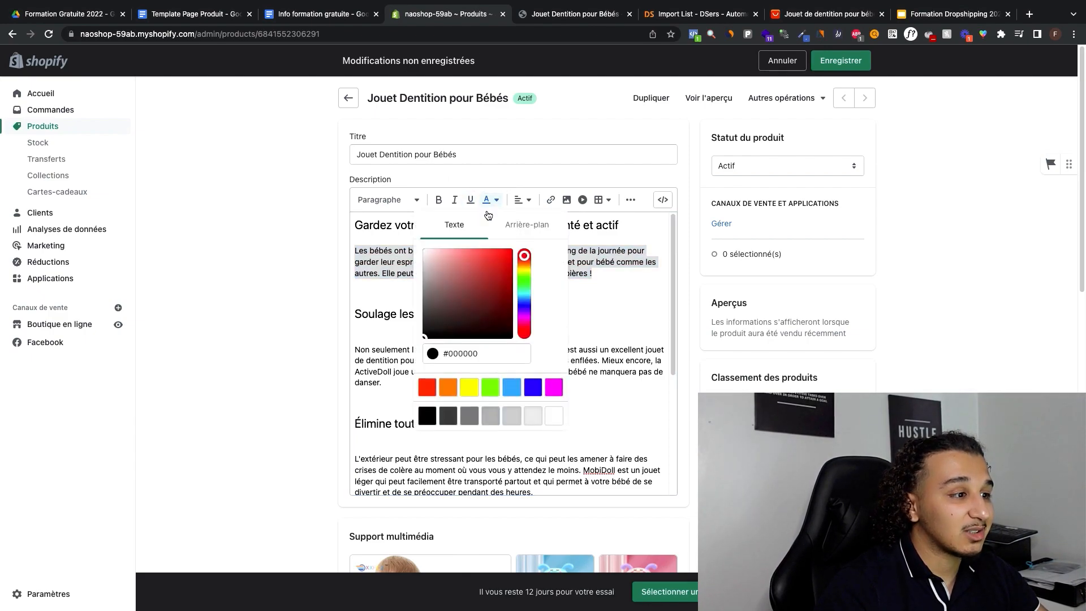
click(606, 260)
Step: Try centre alignment on the paragraph under the first heading, and restore left alignment
click(524, 202)
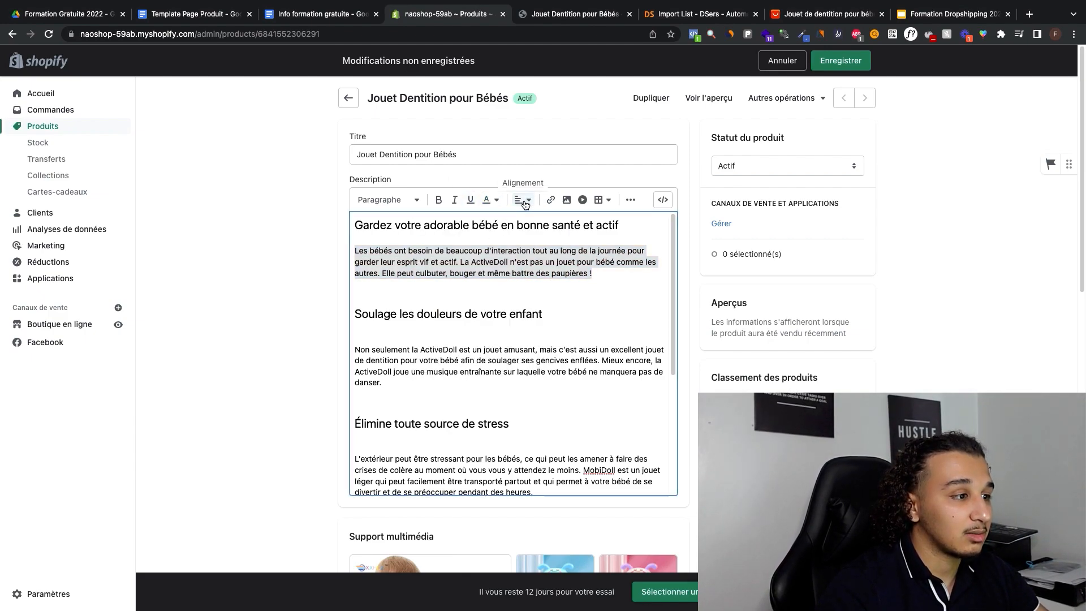
click(524, 237)
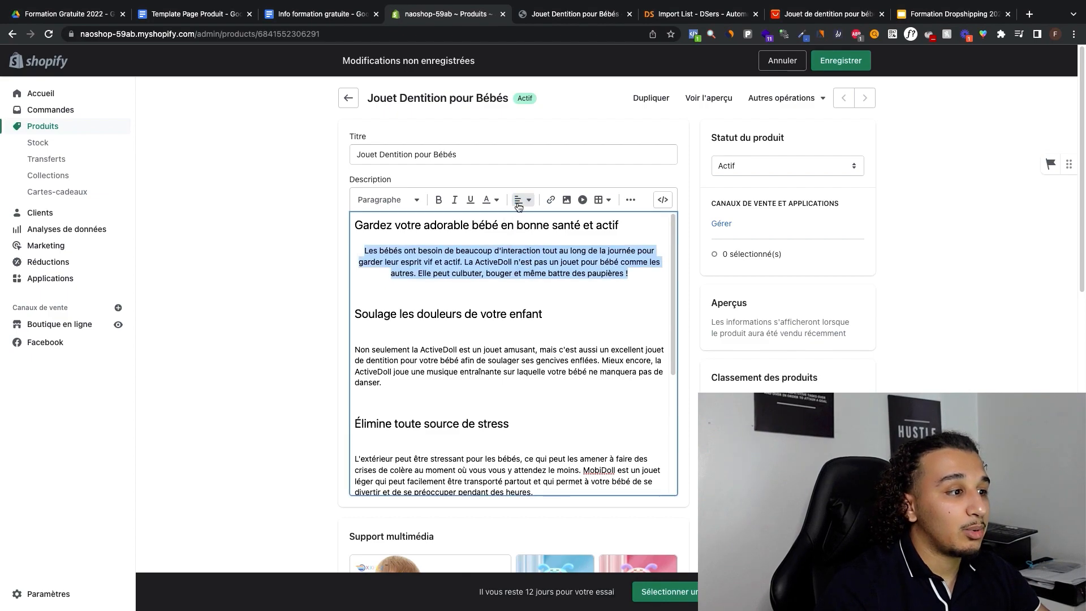
click(518, 205)
click(524, 221)
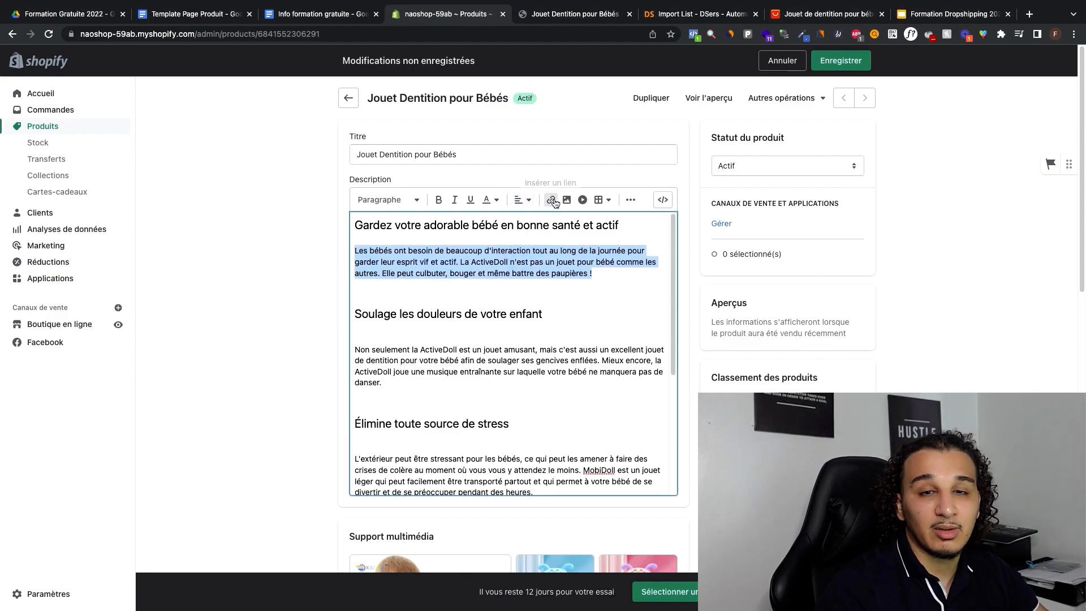
click(595, 283)
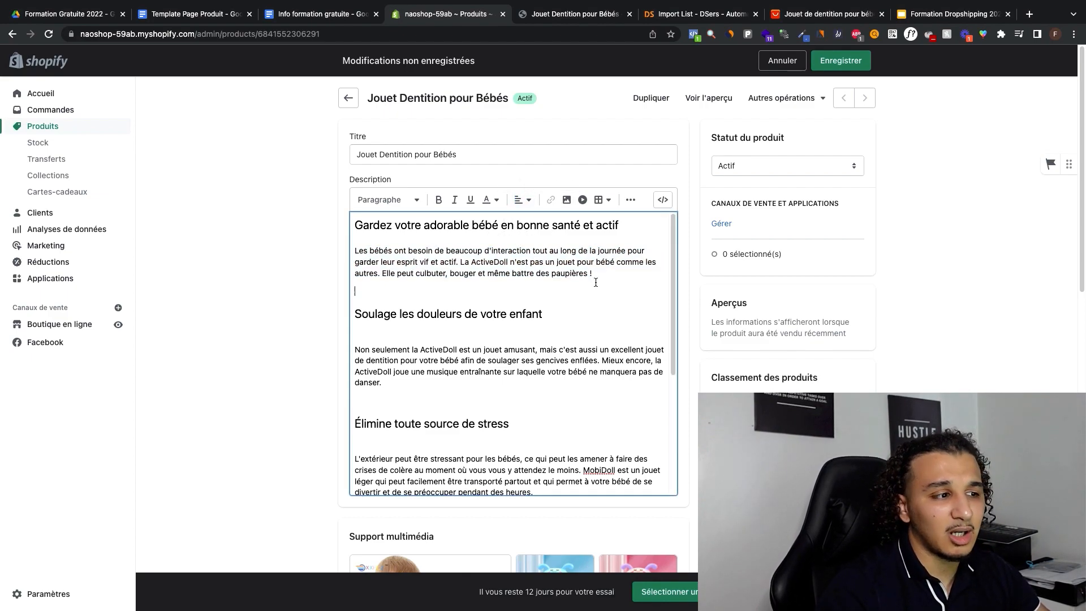
drag(567, 276, 346, 262)
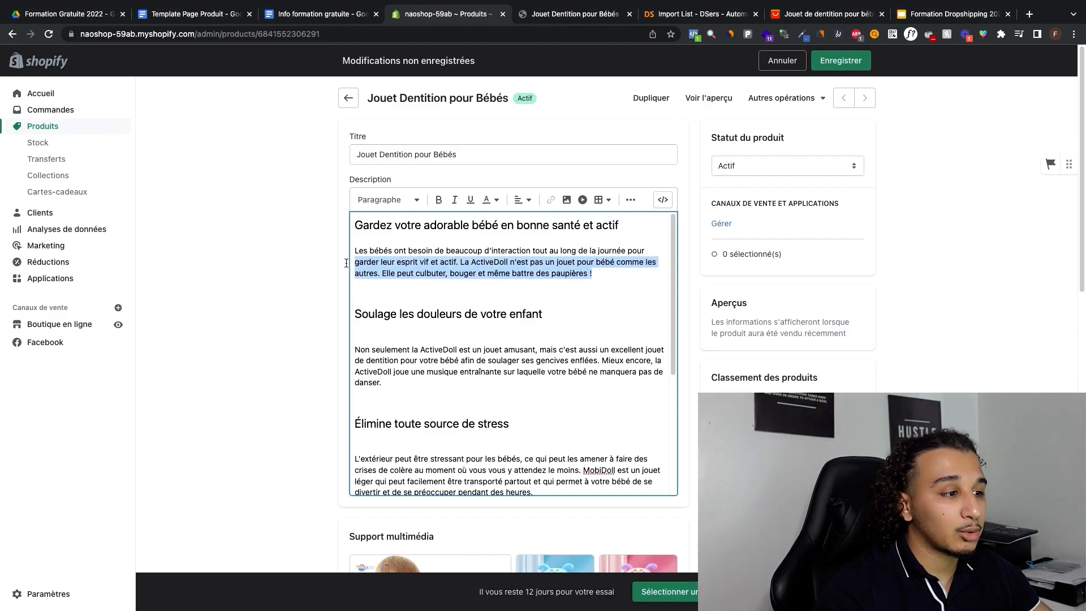
click(606, 277)
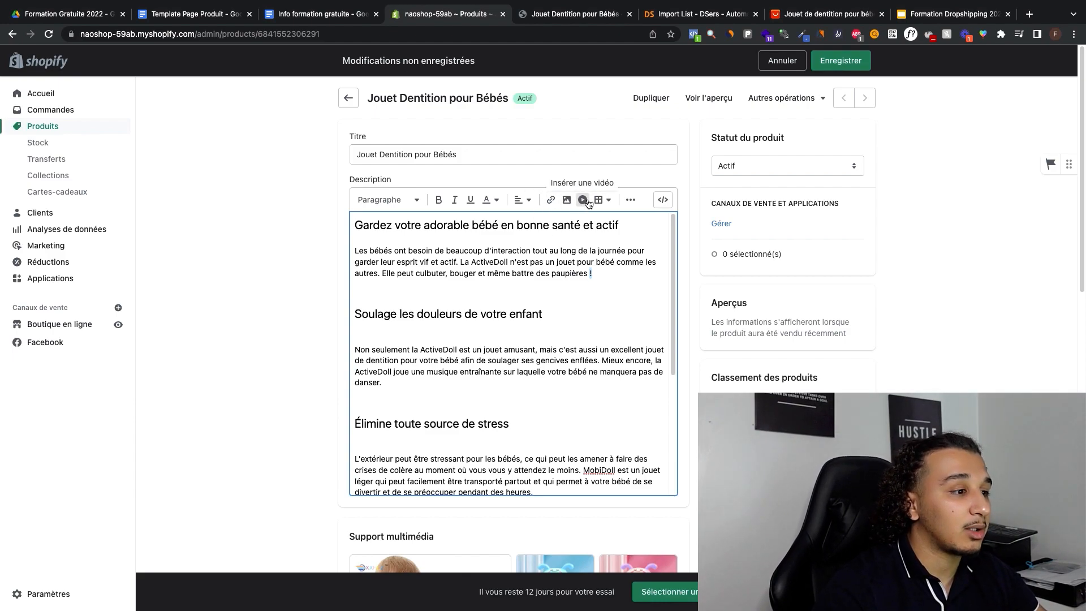
right_click(622, 207)
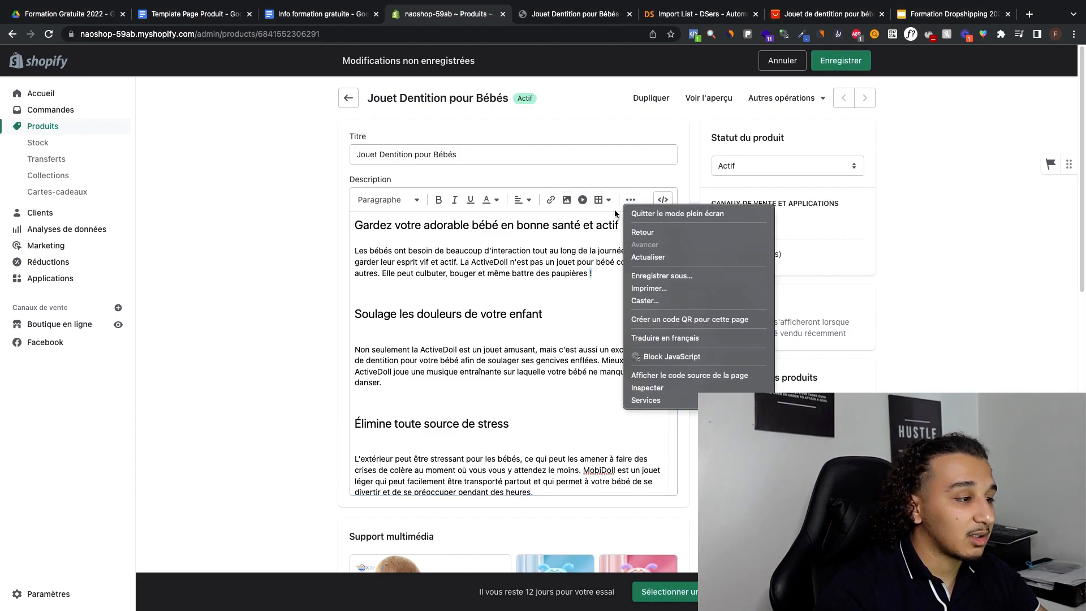
click(450, 249)
Step: Review the formatted headings and paragraphs of the whole description and the product images below it
scroll(489, 233, down, 4)
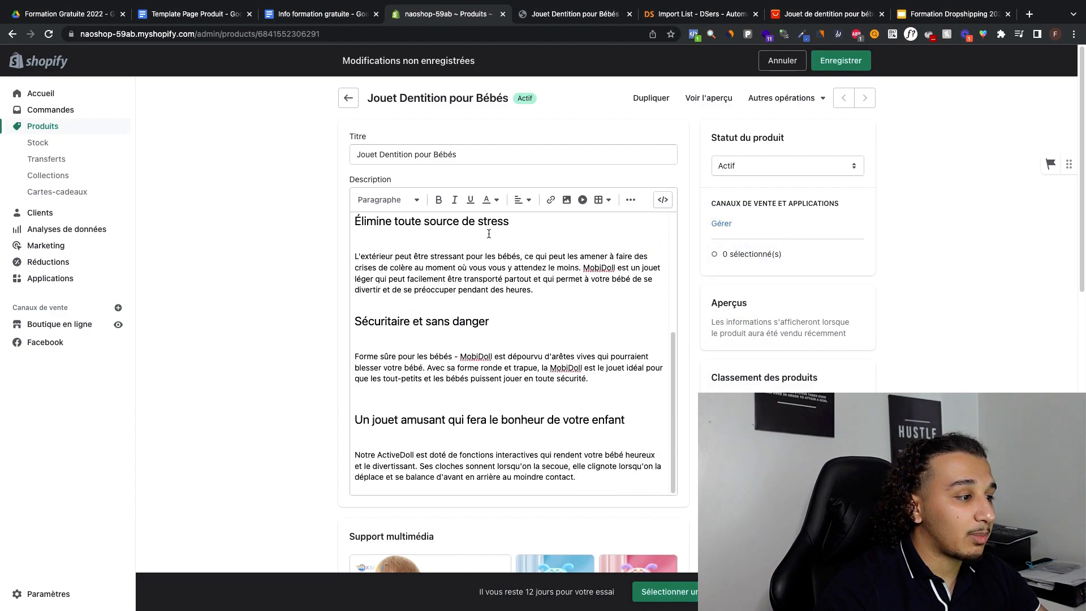
scroll(489, 241, up, 4)
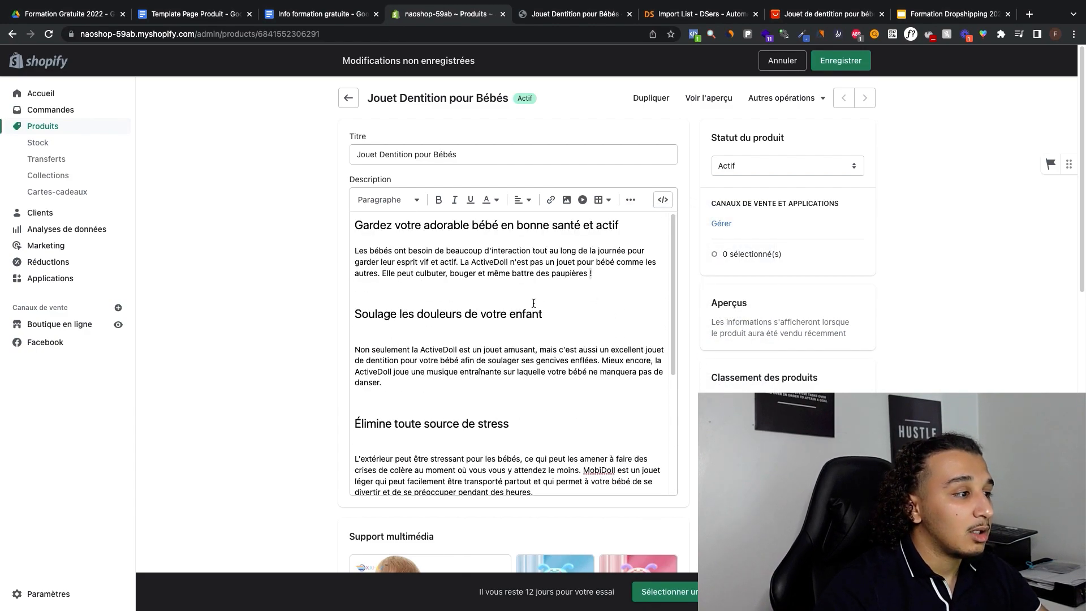
scroll(534, 303, down, 4)
scroll(540, 305, up, 4)
scroll(544, 303, down, 2)
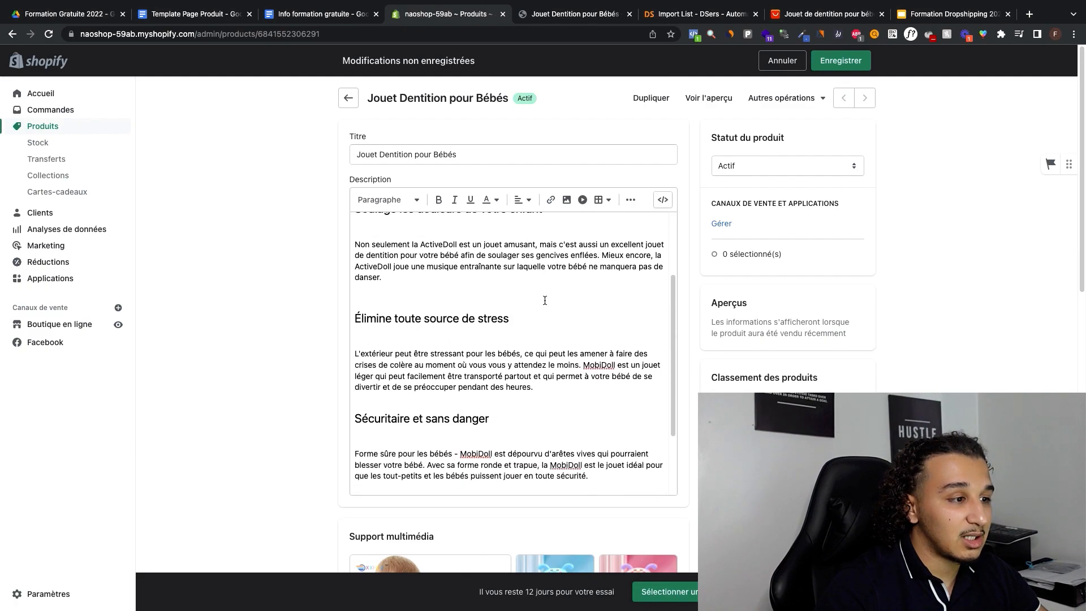
scroll(545, 301, down, 2)
scroll(598, 257, down, 1)
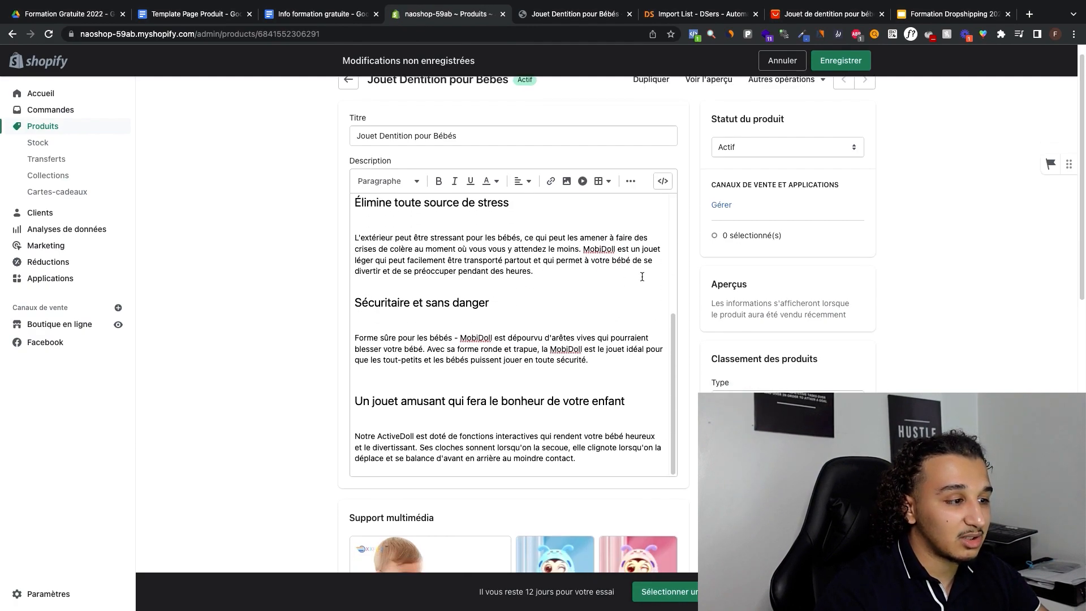
scroll(494, 265, down, 4)
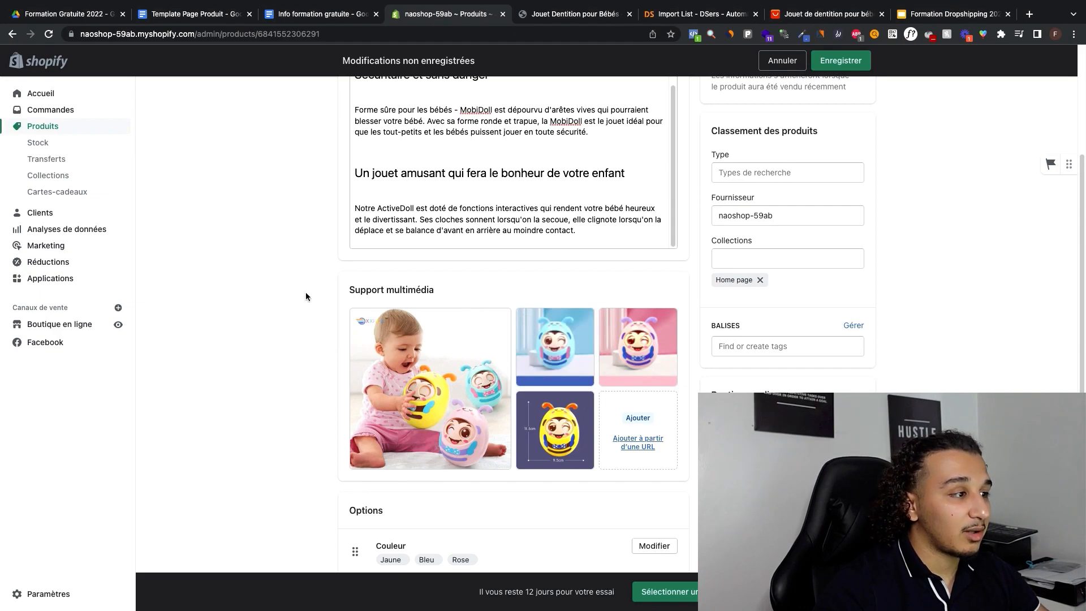
Step: Change the product title to "MobiDoll - Jouet Dentition pour Bébés"
scroll(309, 290, up, 4)
click(464, 156)
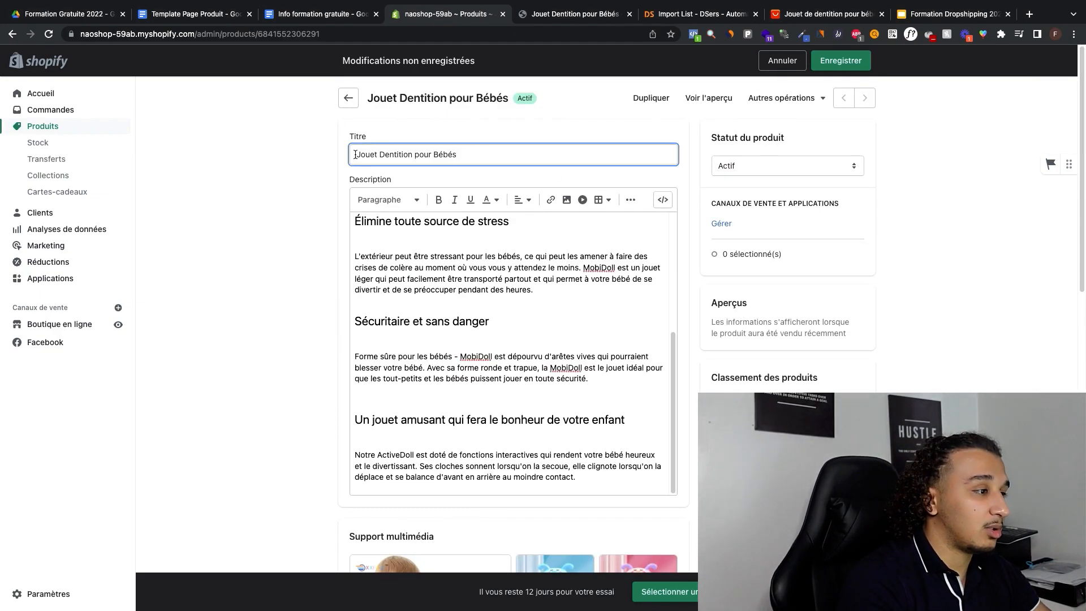
click(358, 155)
text(MobiDoll )
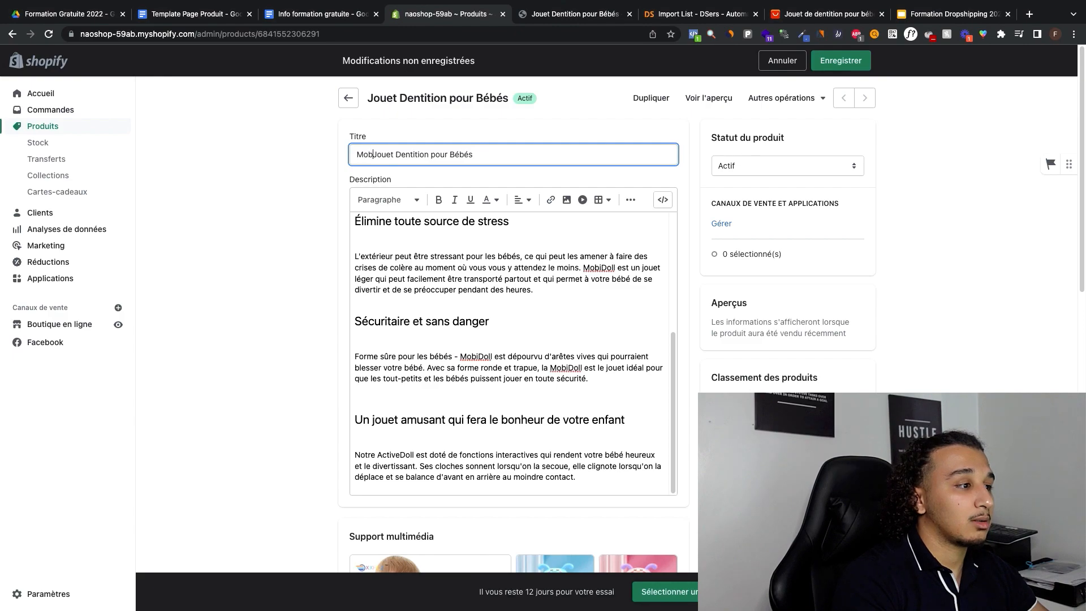
text(-)
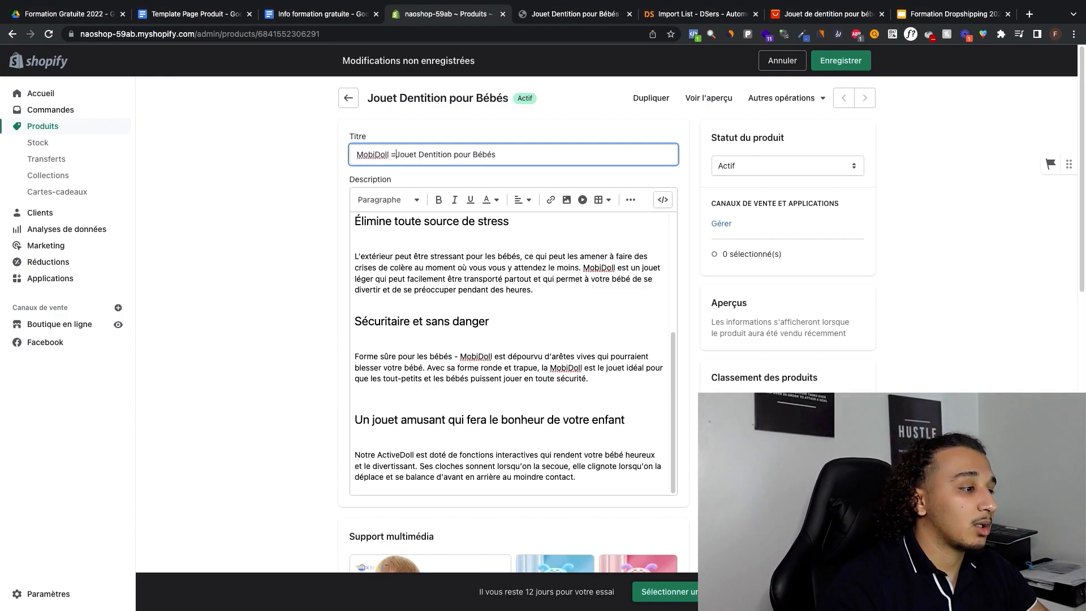
click(221, 194)
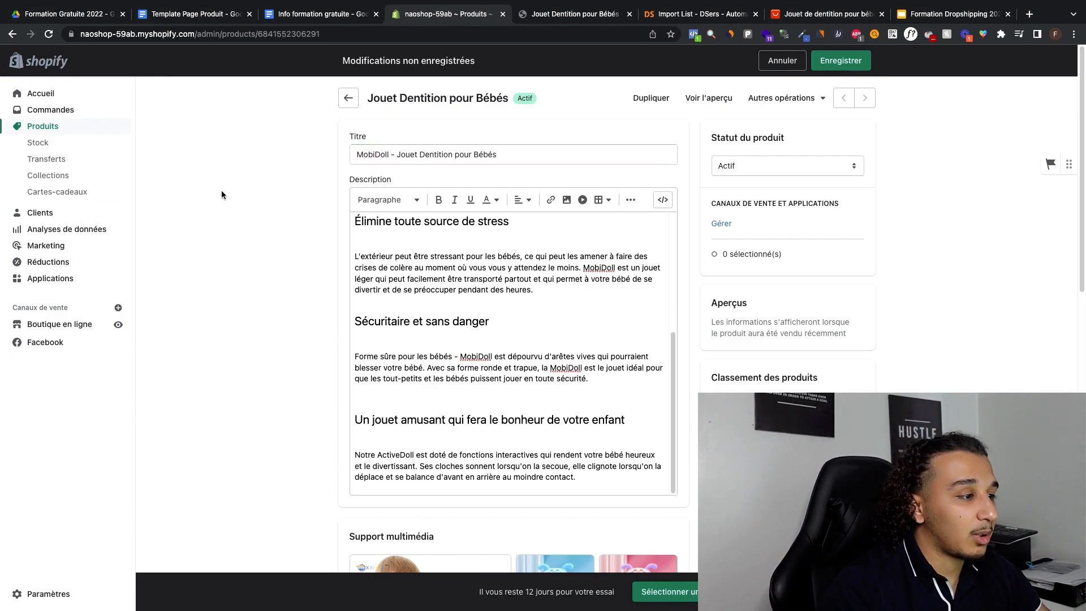
Step: Add blank lines below the description's first paragraph and insert the product image of the baby with three toys there
scroll(406, 304, down, 5)
scroll(453, 294, up, 4)
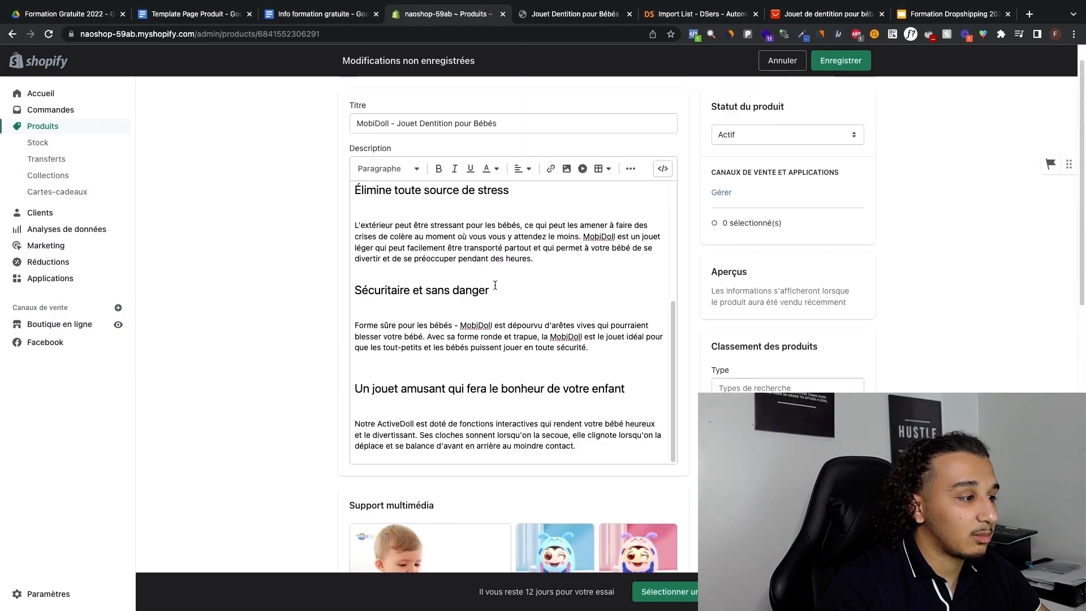
scroll(500, 284, down, 2)
scroll(500, 284, up, 9)
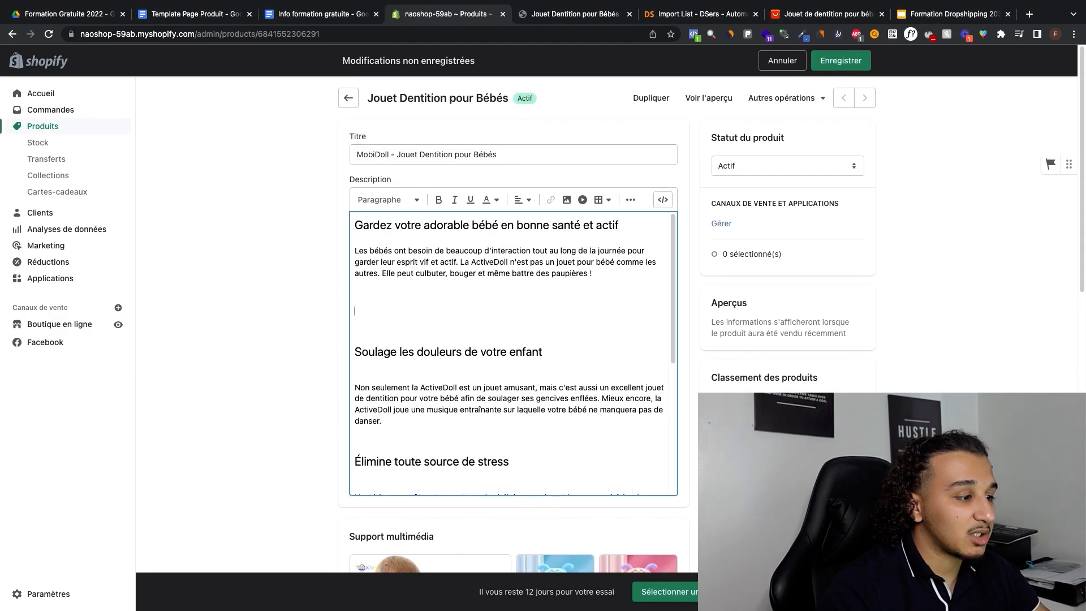
scroll(303, 308, down, 6)
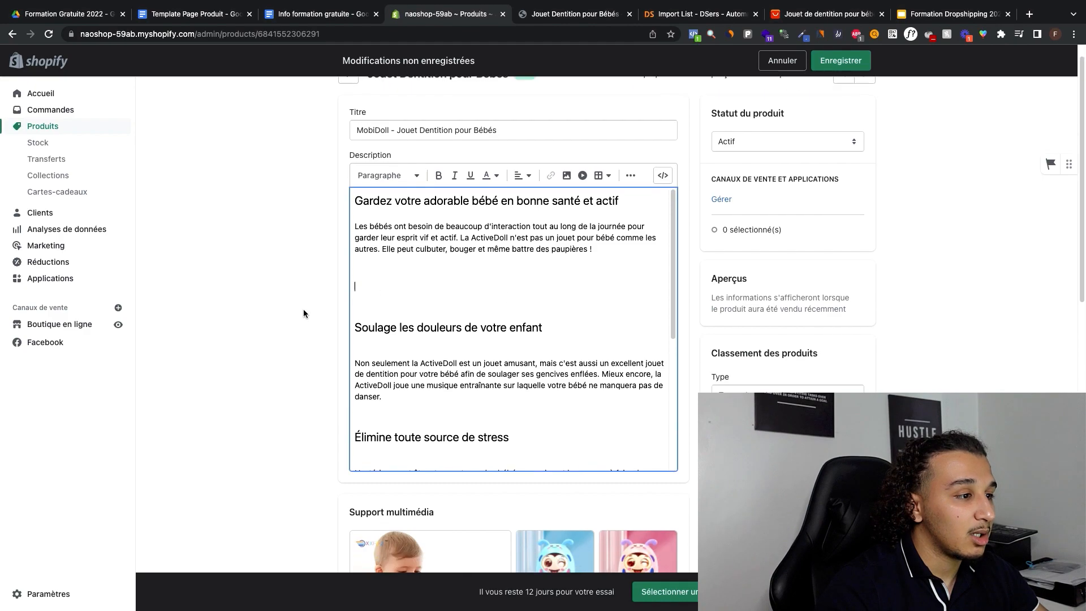
scroll(563, 391, up, 6)
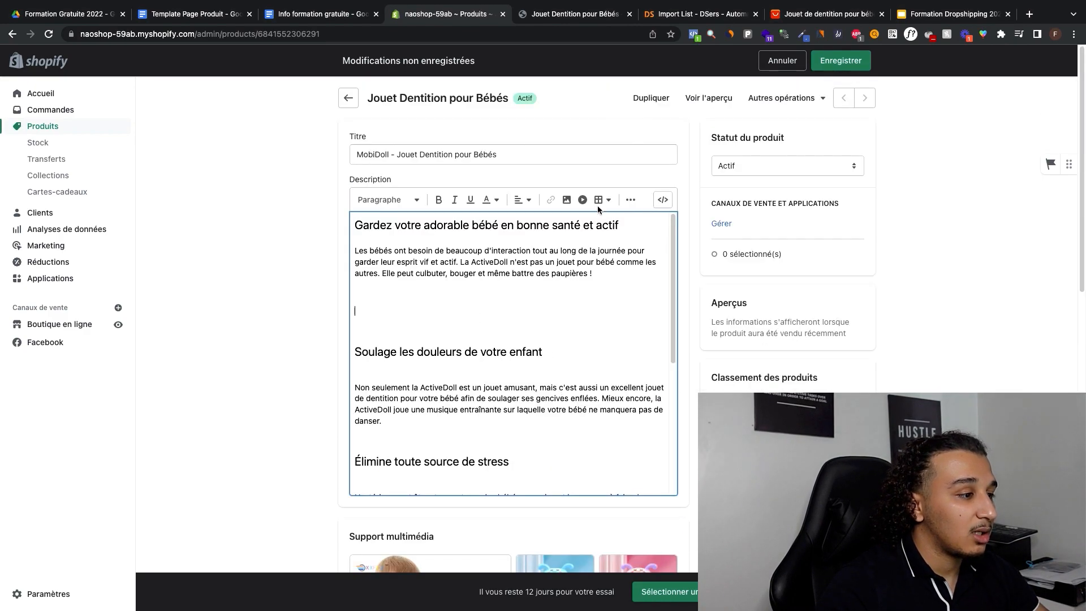
click(566, 200)
click(523, 282)
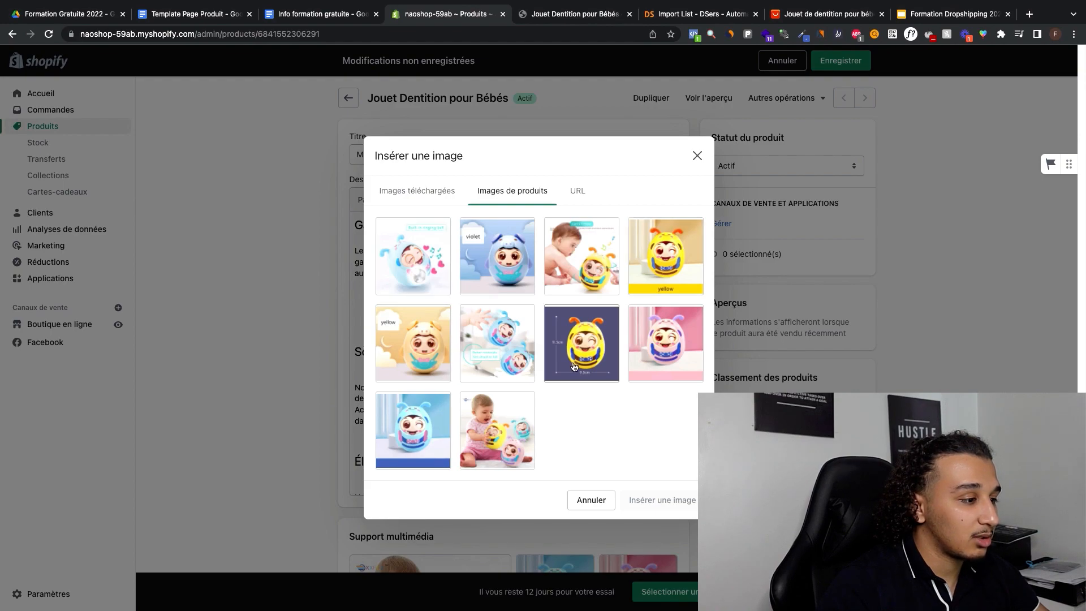
click(650, 348)
click(498, 402)
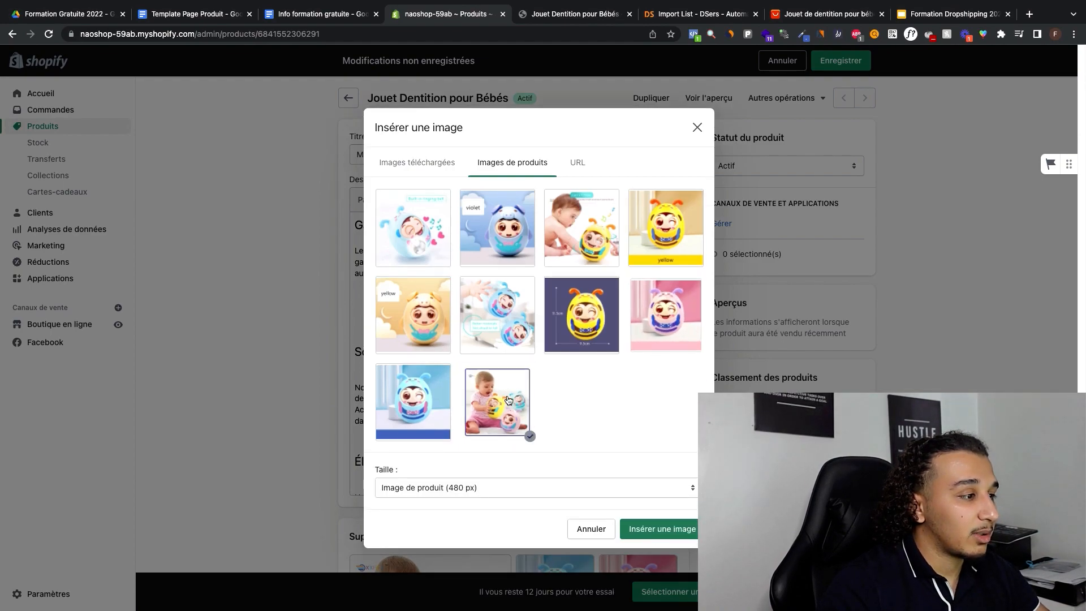
click(651, 527)
Step: Centre the inserted baby image in the description and shrink it slightly
click(524, 311)
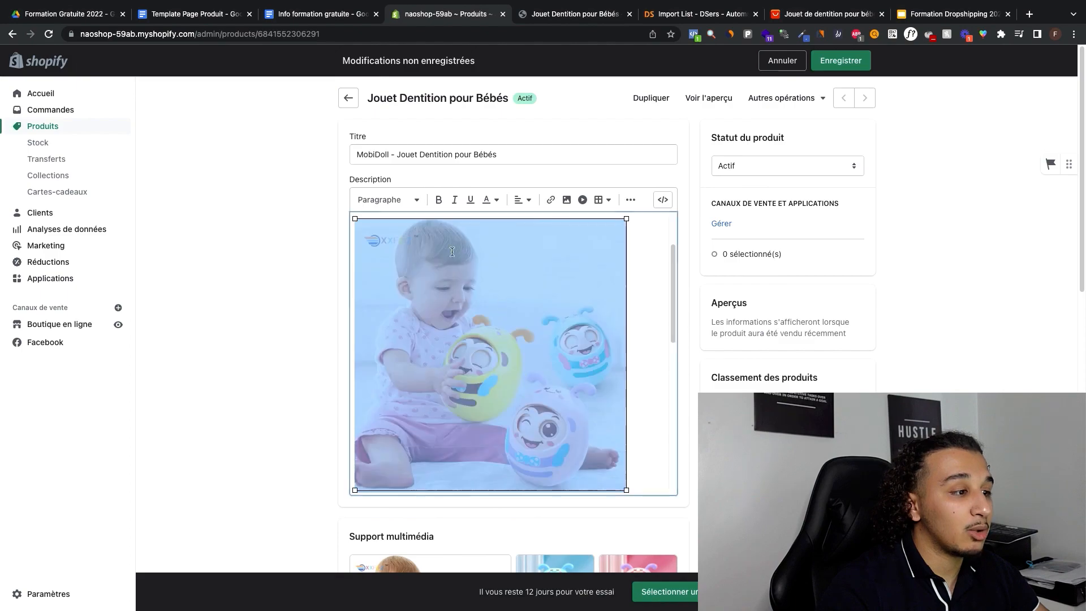
click(528, 200)
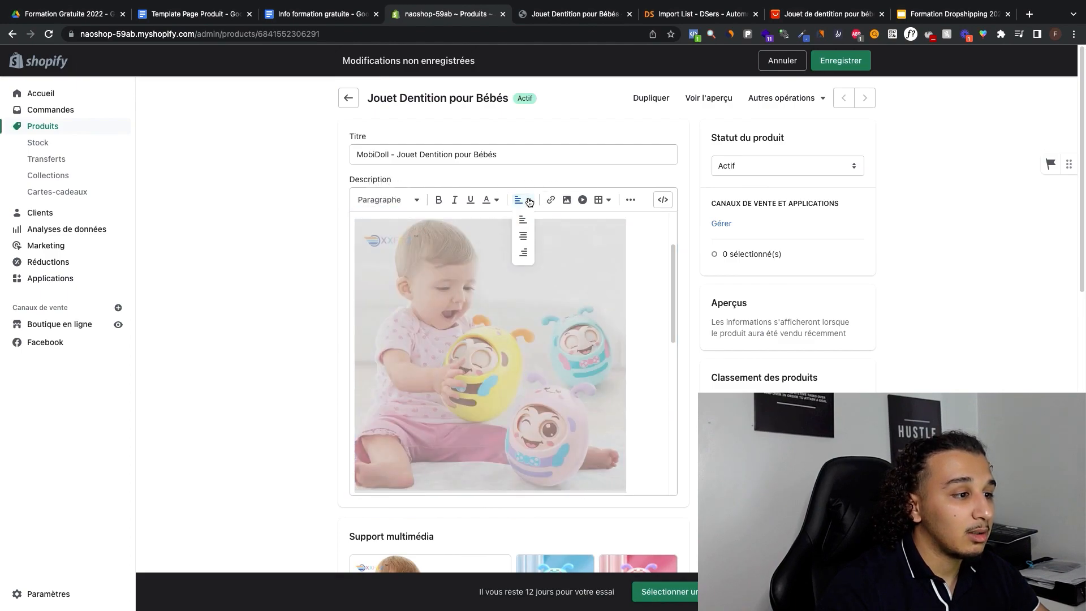
click(523, 236)
click(647, 236)
click(630, 232)
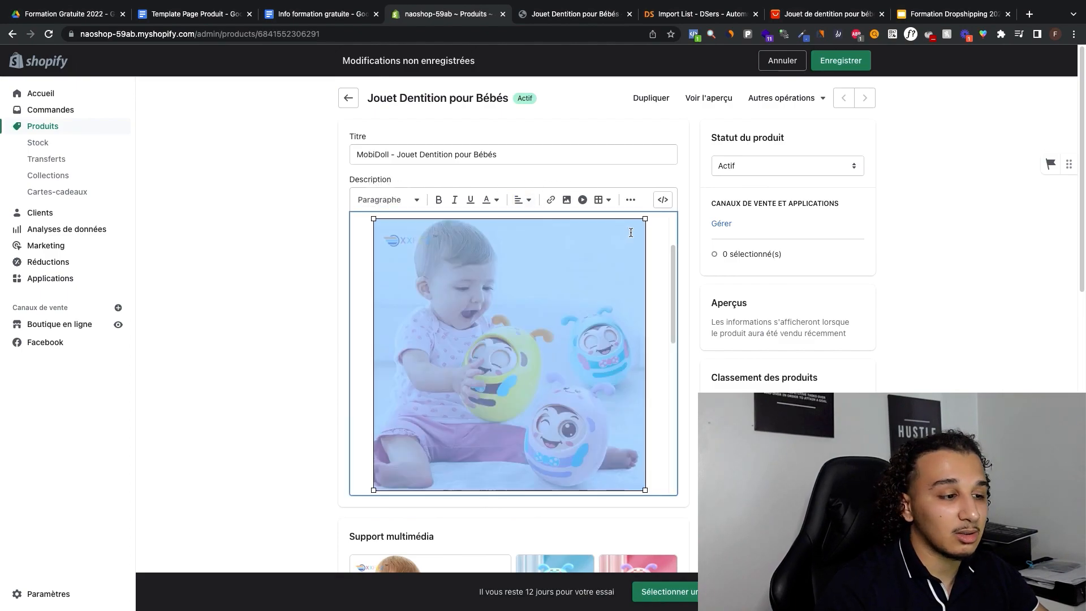
Step: Remove the blank line between the first paragraph and the baby image
scroll(622, 243, up, 3)
click(419, 282)
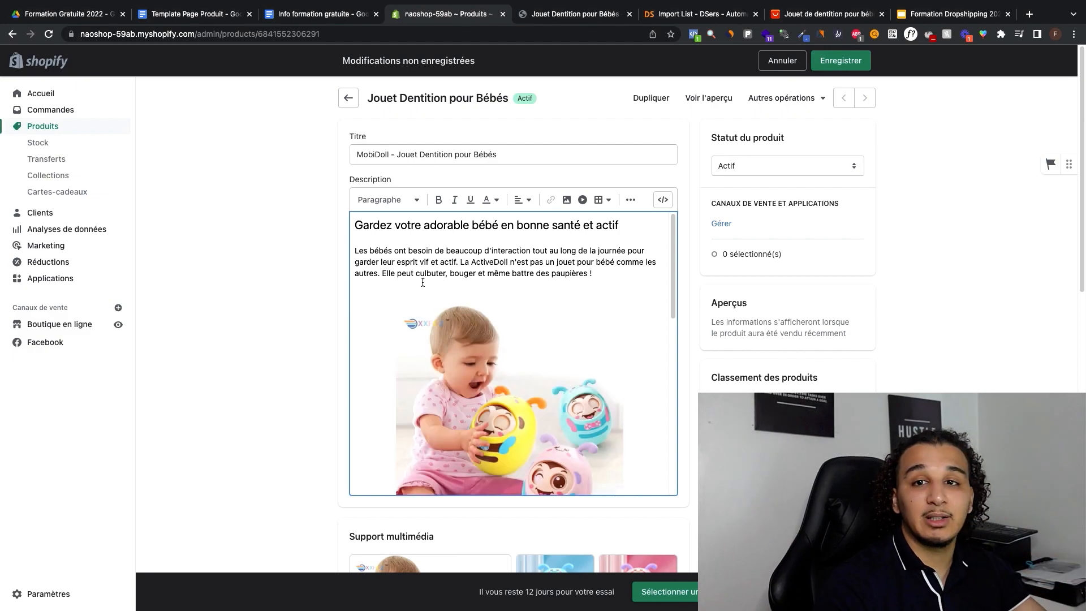
key(BackSpace)
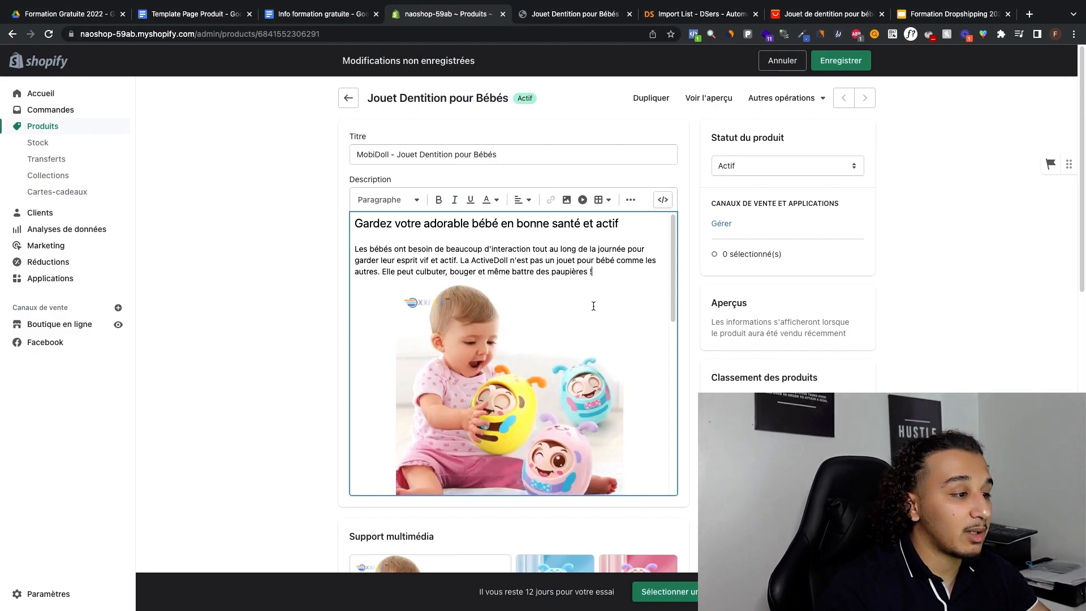
Step: Add a line below the "Soulage les douleurs de votre enfant" paragraph and insert the blue toy's product image there at 480 px
scroll(585, 310, down, 5)
scroll(595, 308, down, 5)
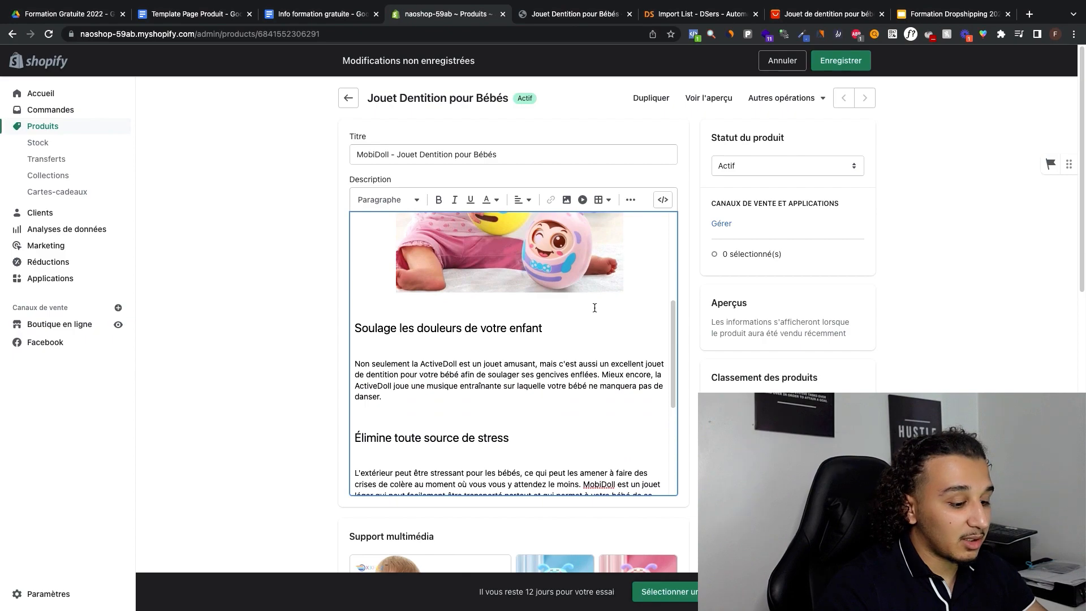
scroll(483, 378, down, 5)
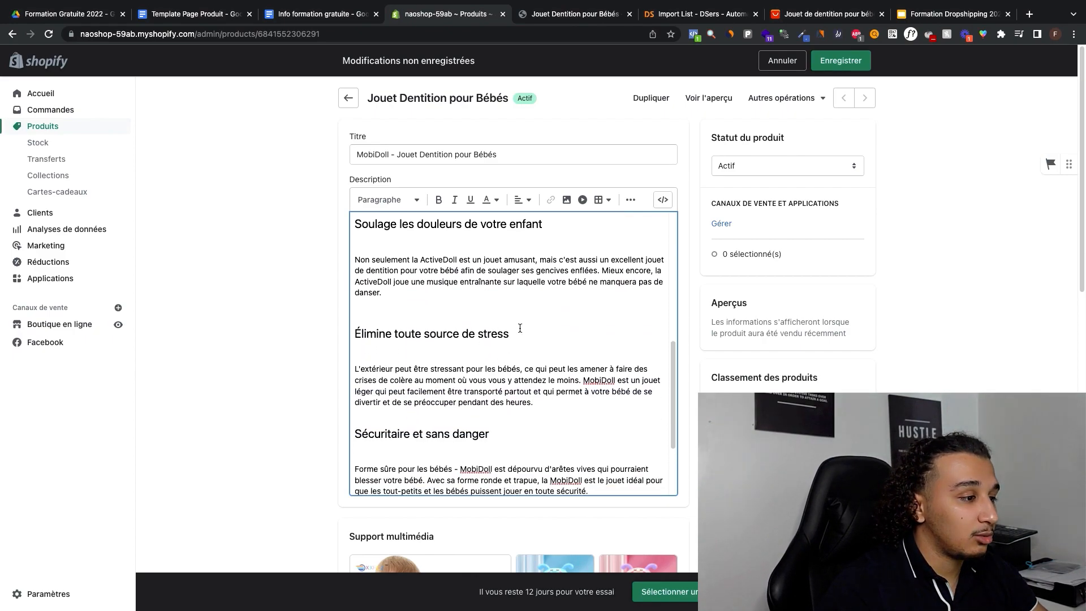
key(Return)
click(565, 198)
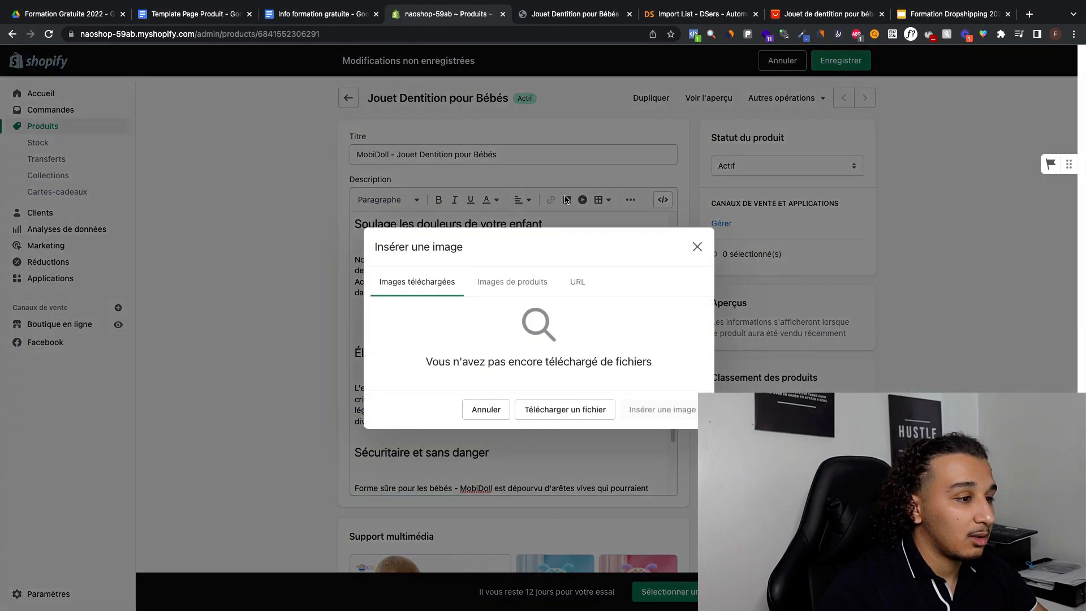
click(512, 282)
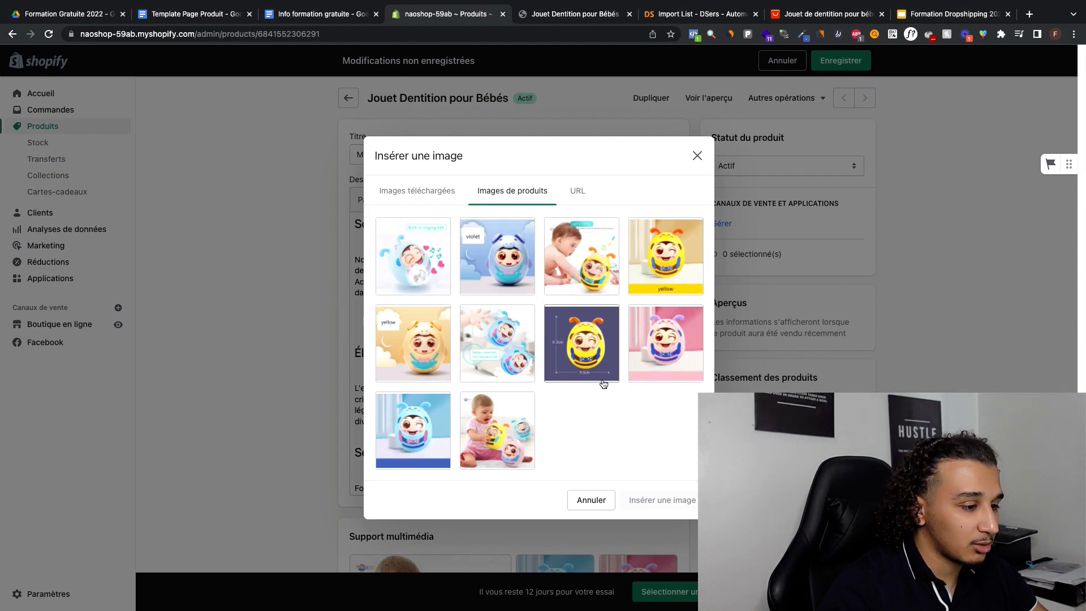
click(399, 435)
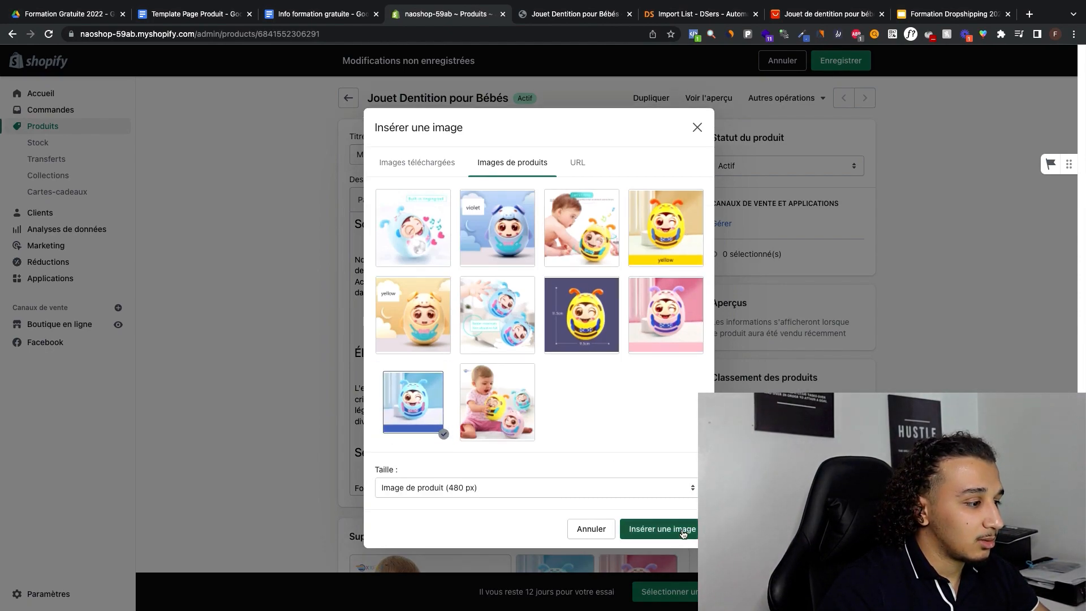
click(661, 529)
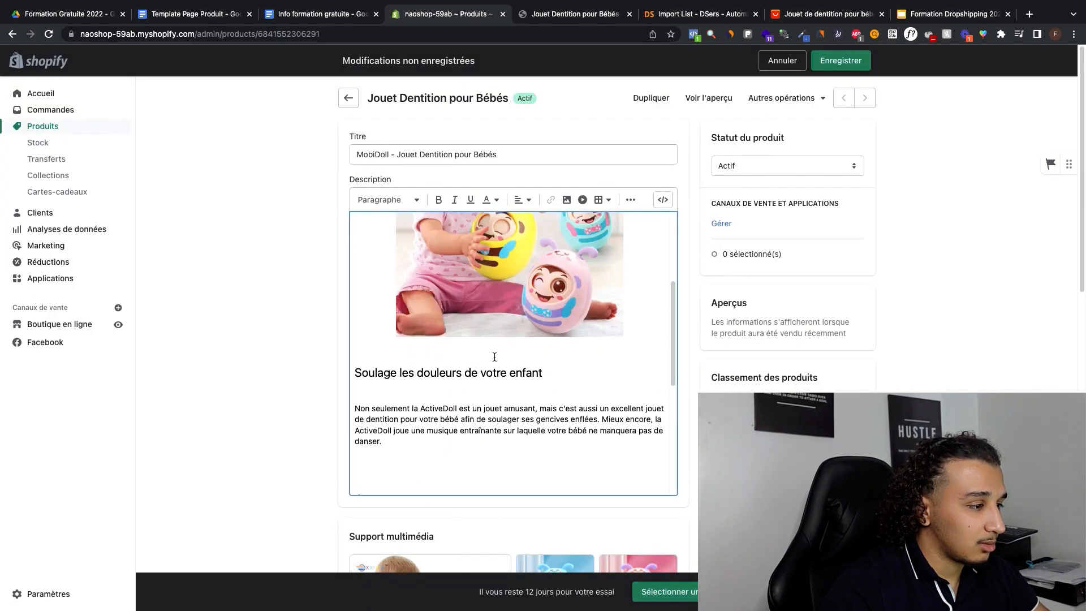
Step: Centre the blue toy image in the description and shrink it slightly
scroll(498, 340, down, 5)
scroll(501, 319, up, 5)
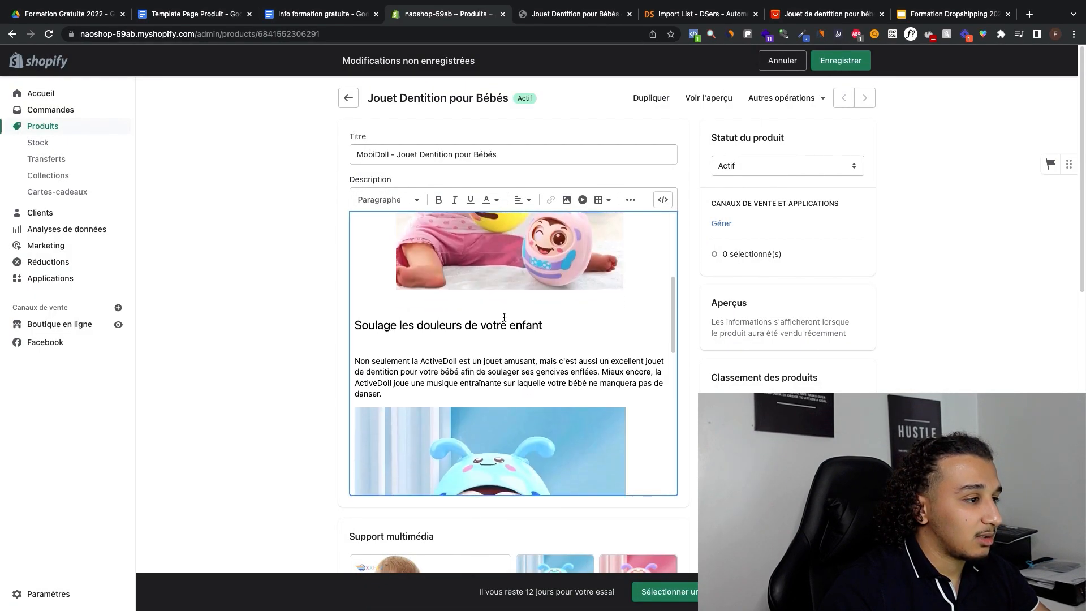
scroll(504, 317, down, 2)
click(498, 367)
click(522, 199)
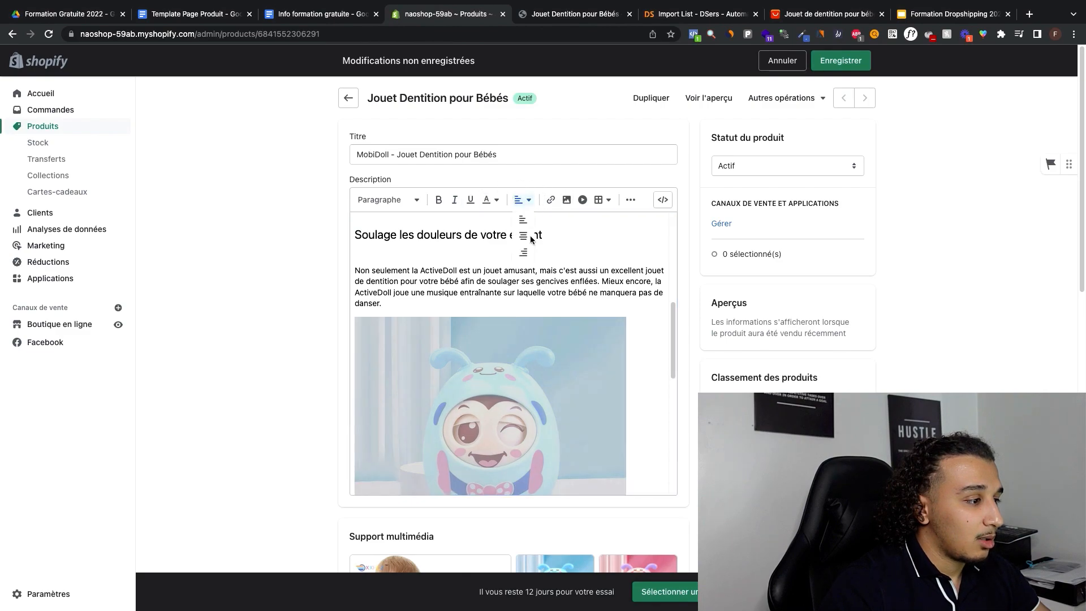
click(522, 236)
scroll(363, 356, up, 1)
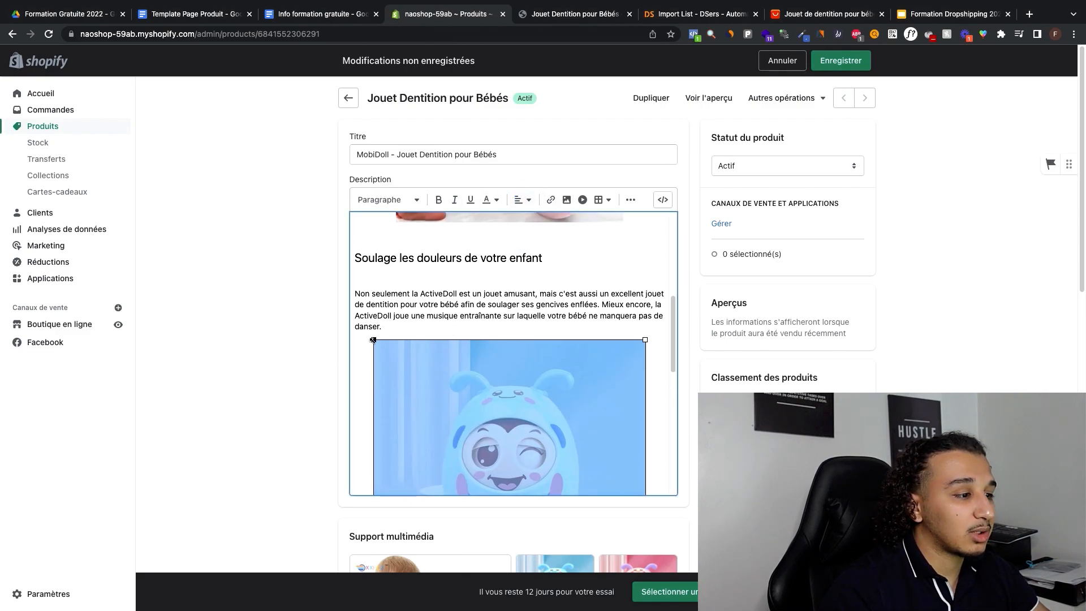
drag(373, 340, 392, 352)
Step: Add a line below the "Élimine toute source de stress" paragraph and insert the pink toy's product image there at 480 px
scroll(528, 357, down, 6)
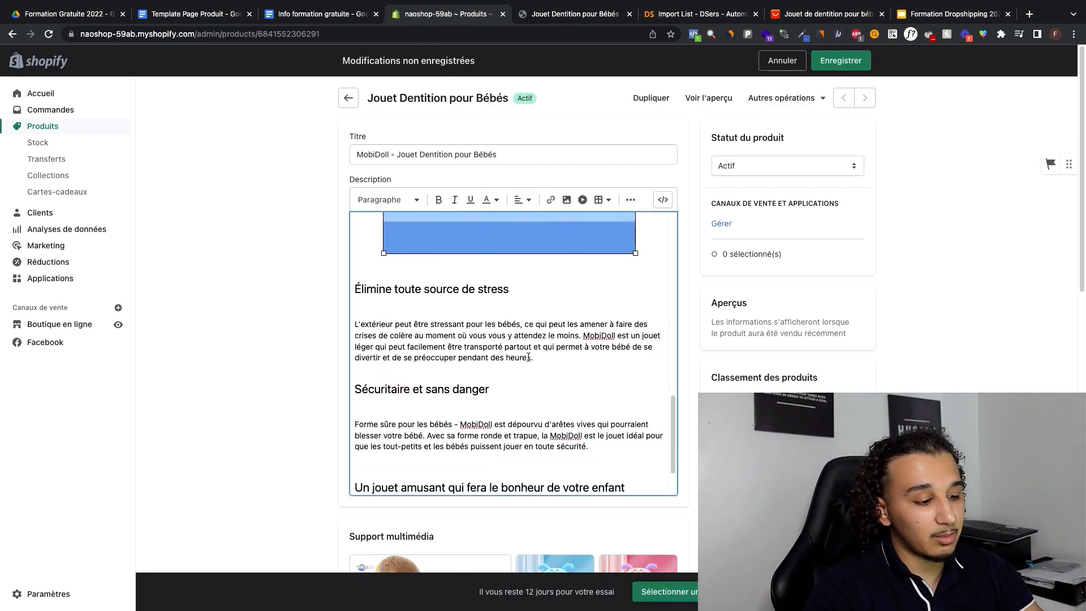
scroll(528, 357, down, 3)
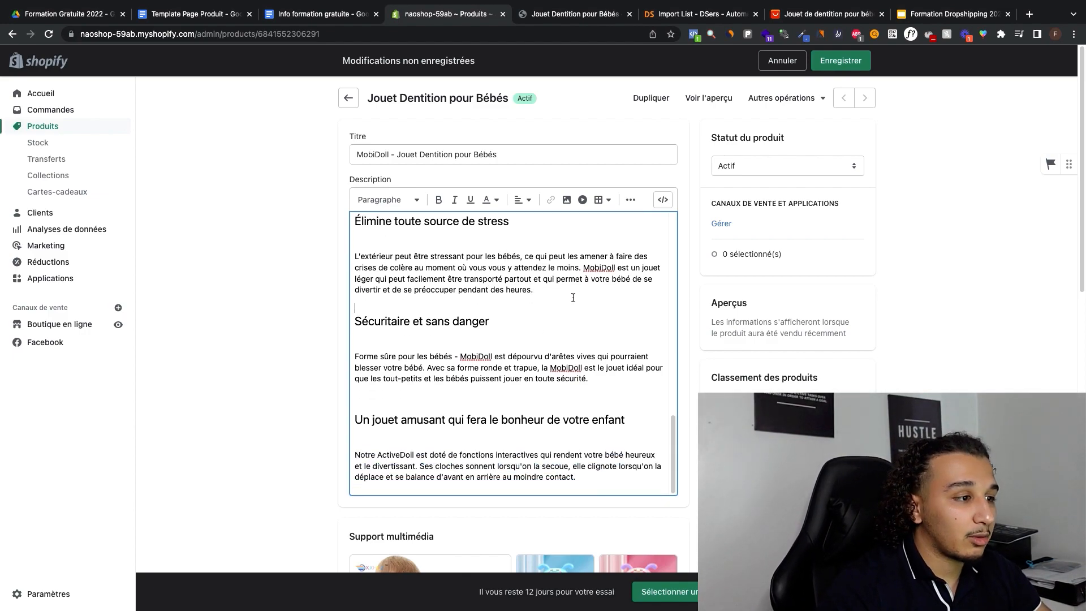
key(Return)
click(566, 199)
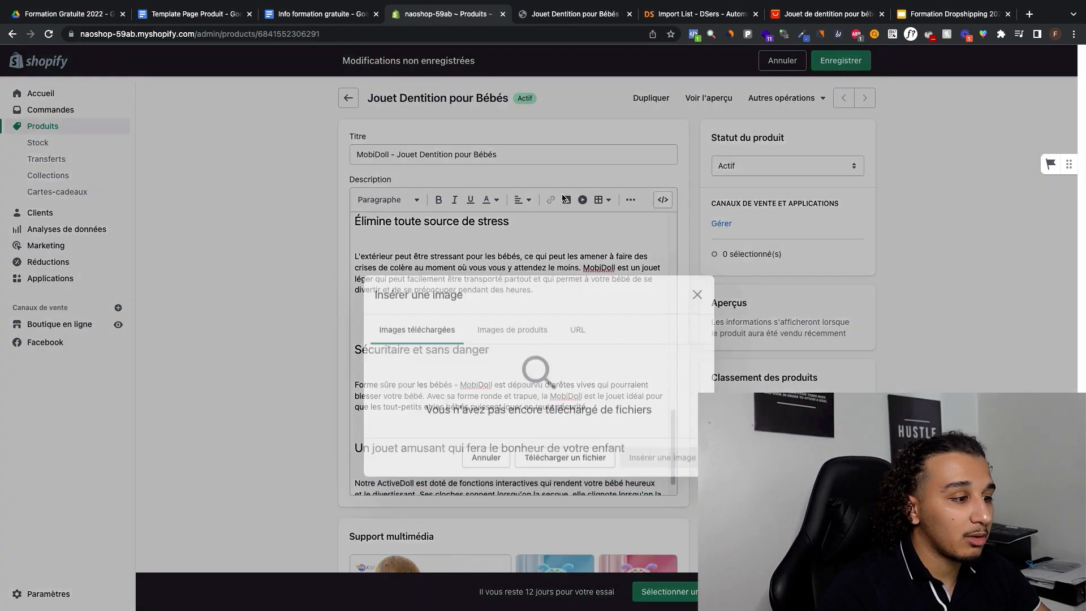
click(514, 290)
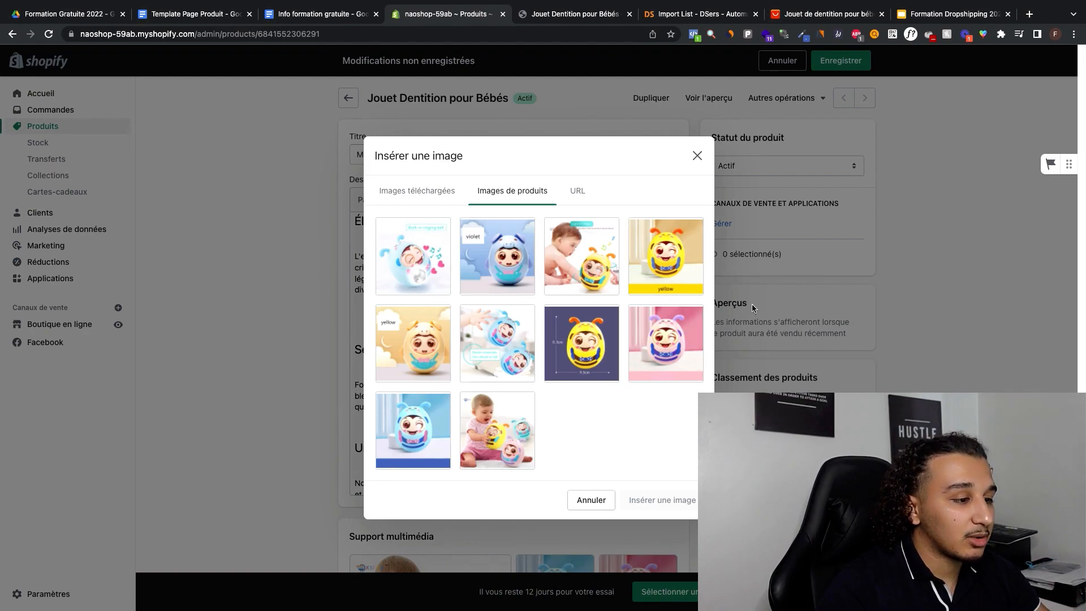
click(667, 345)
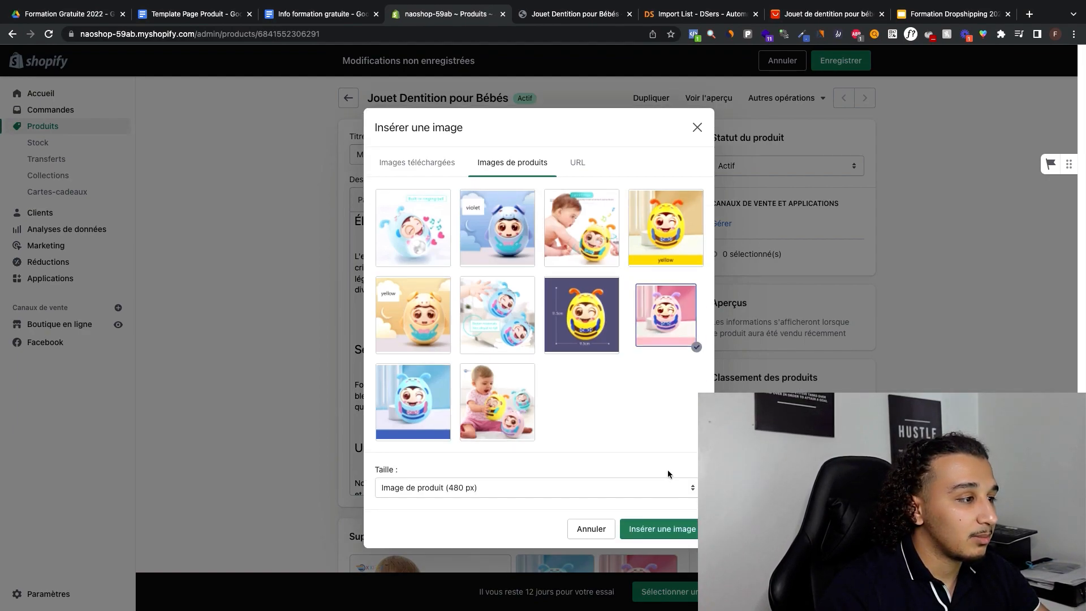
click(662, 528)
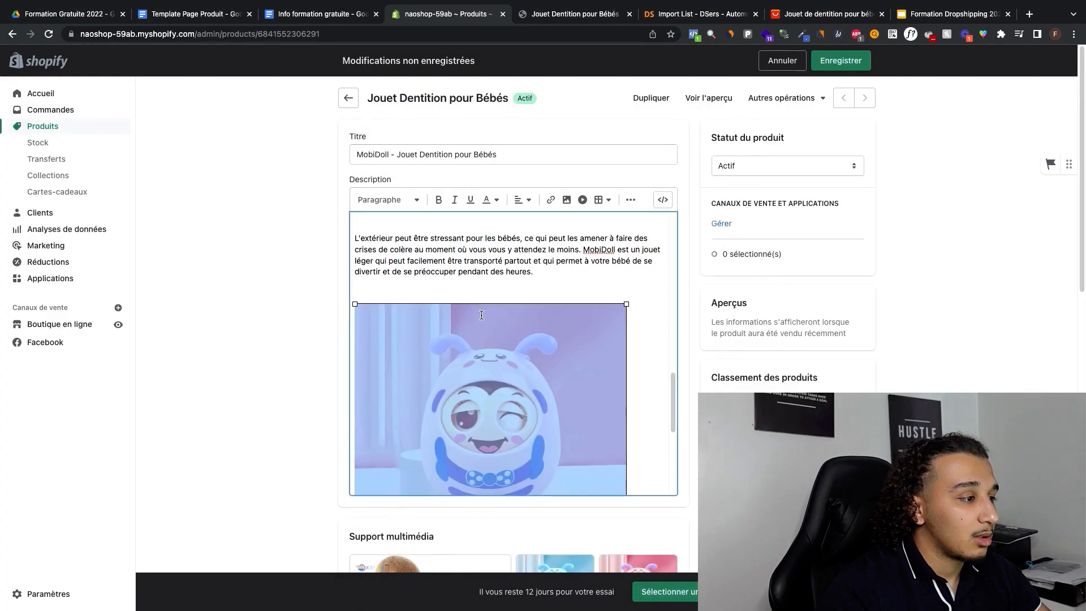
Step: Centre the pink toy image in the description and reduce its size slightly
click(521, 200)
click(522, 239)
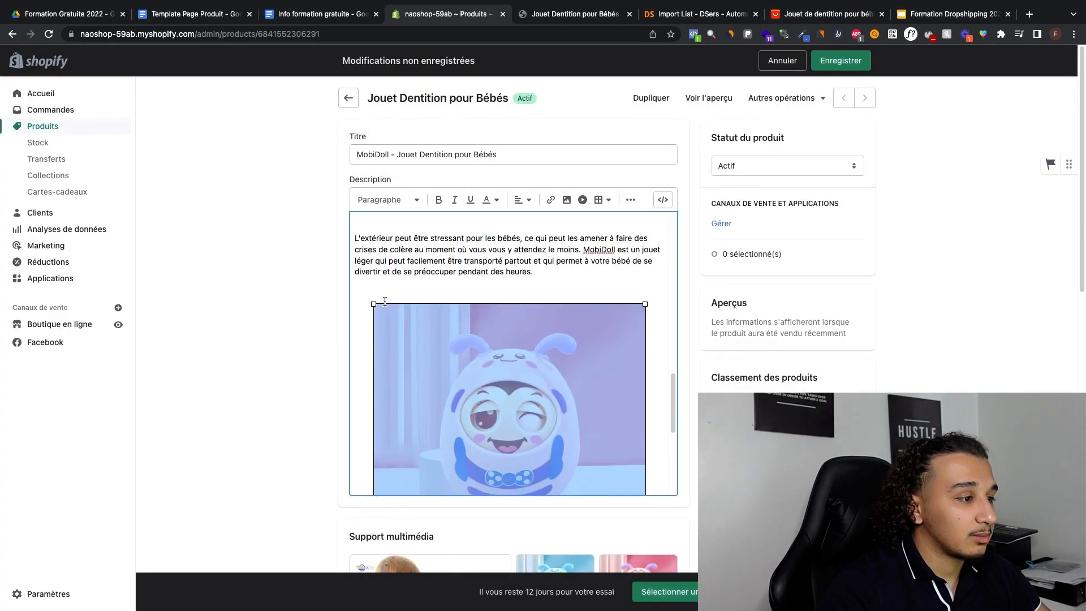
drag(373, 304, 405, 322)
click(410, 287)
Step: Review the illustrated description and examine the wording of its first heading, "Gardez votre adorable bébé en bonne santé et actif"
scroll(422, 277, up, 13)
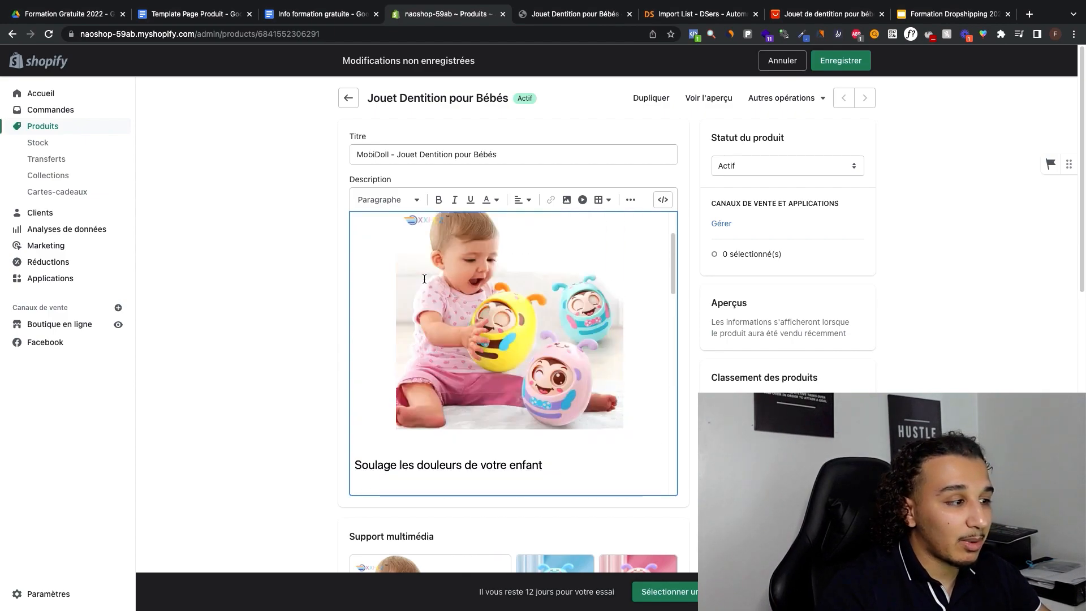
scroll(516, 263, down, 15)
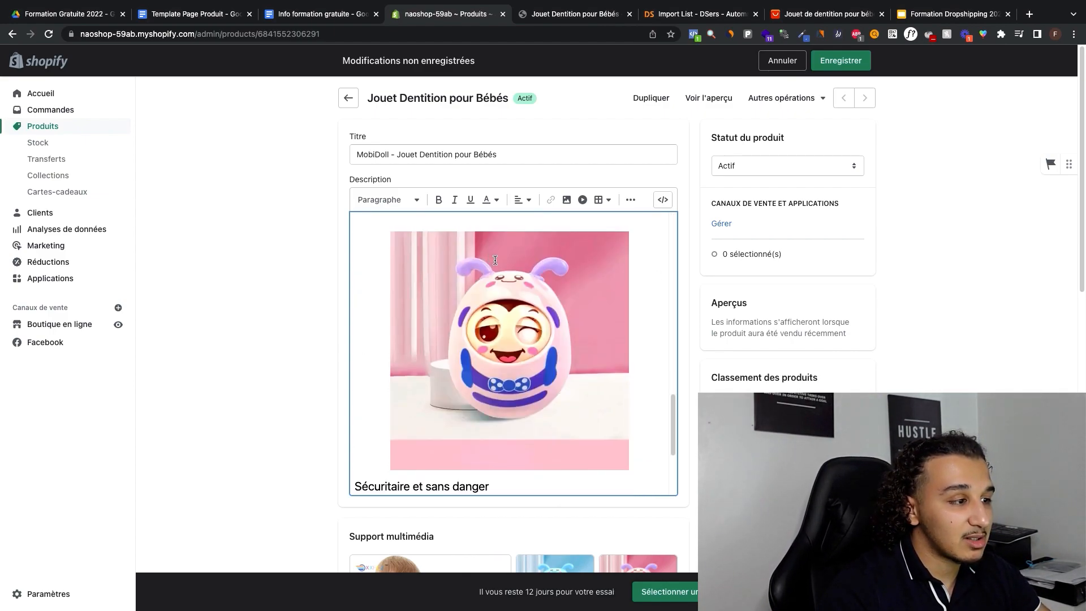
scroll(514, 266, down, 1)
scroll(437, 335, up, 15)
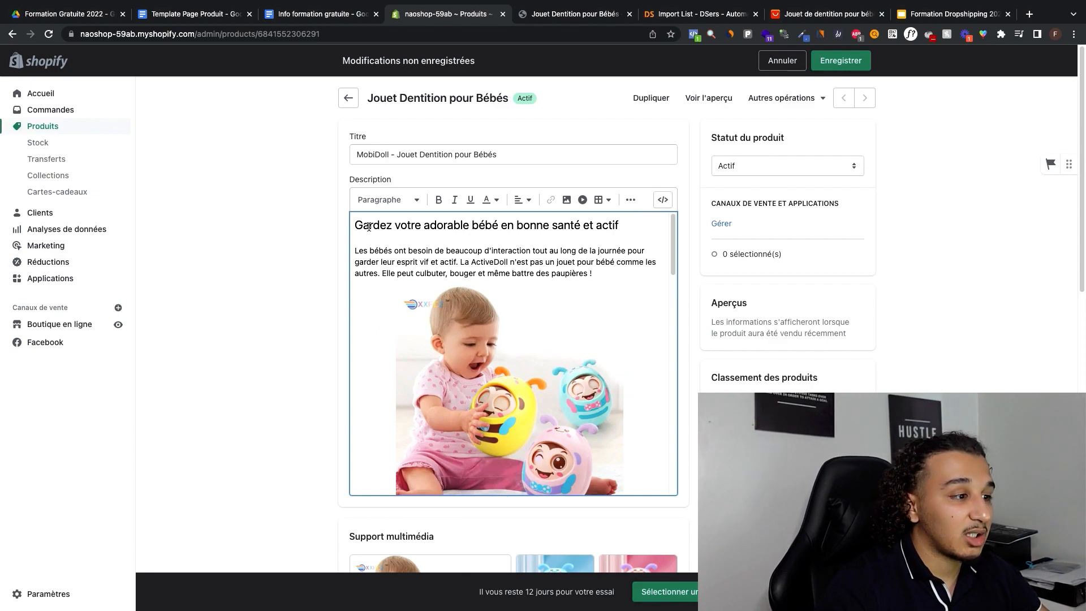
triple_click(368, 227)
click(378, 227)
drag(355, 226, 273, 224)
click(629, 226)
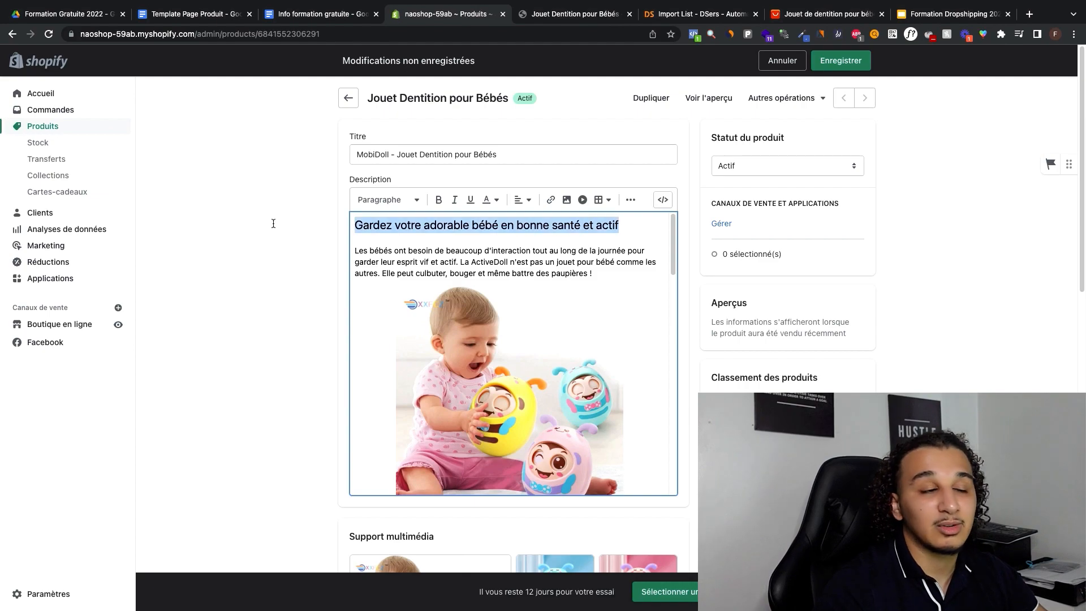
click(403, 242)
drag(354, 220, 619, 242)
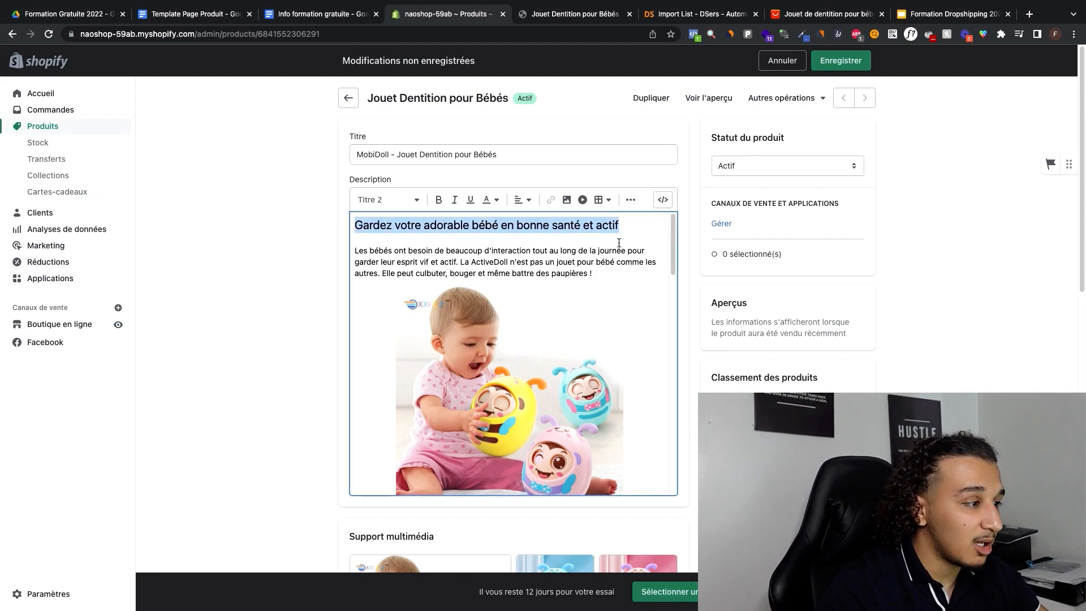
click(630, 233)
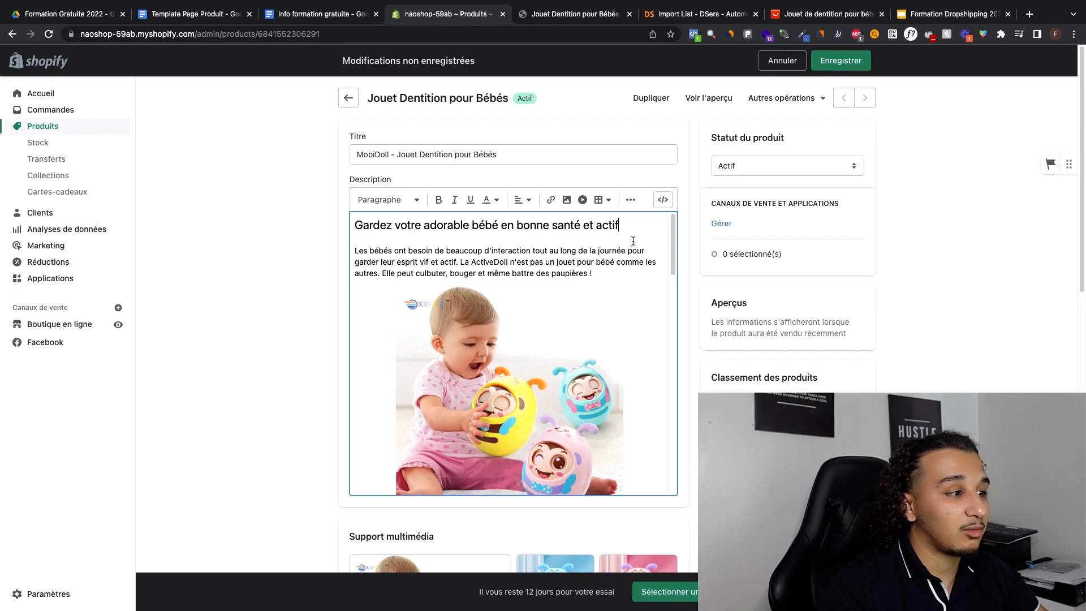
drag(428, 225, 547, 226)
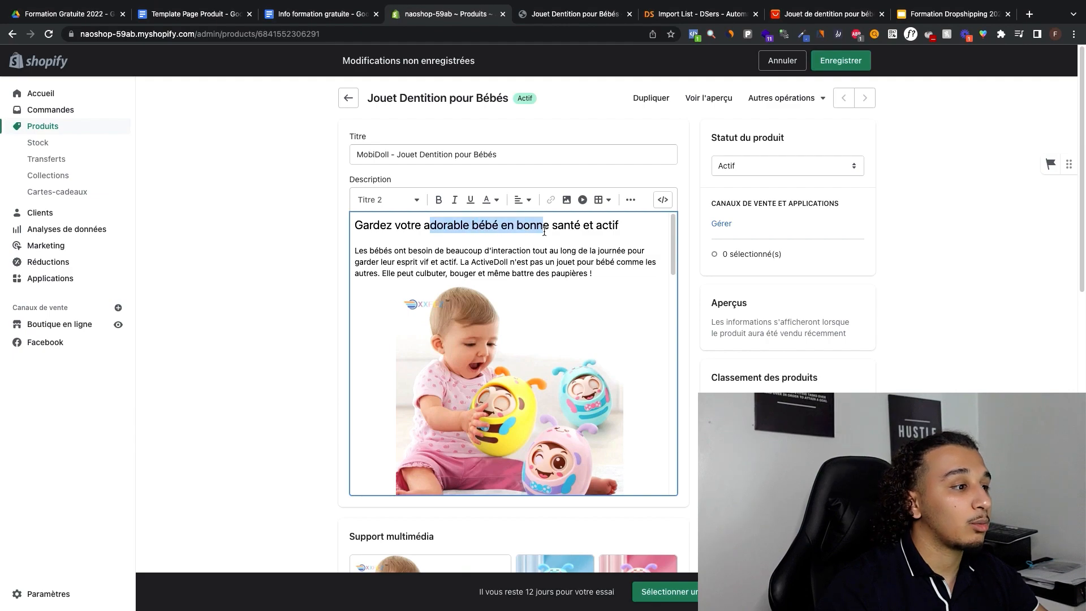
click(462, 225)
click(484, 226)
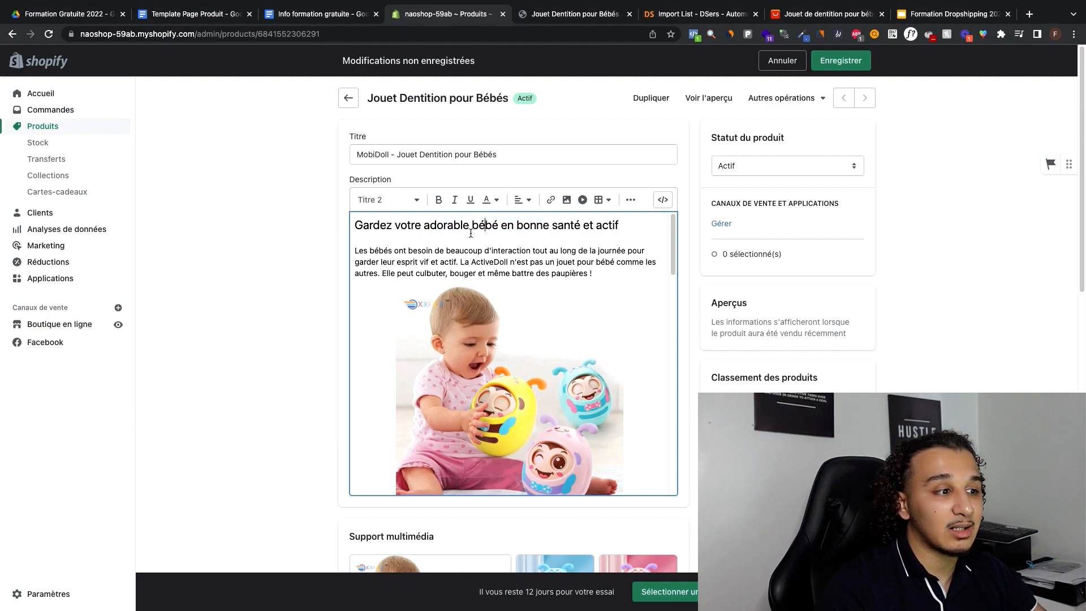
drag(470, 226, 583, 238)
click(598, 227)
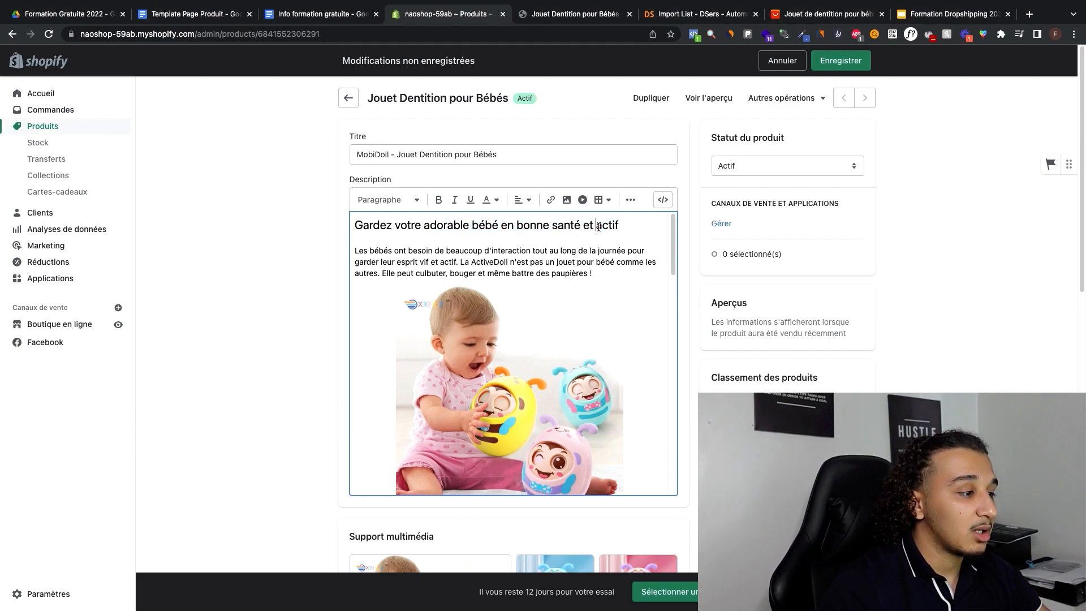
Step: Remove the blank lines below the "Sécuritaire et sans danger" and "Un jouet amusant qui fera le bonheur de votre enfant" headings and save the product
scroll(653, 277, down, 15)
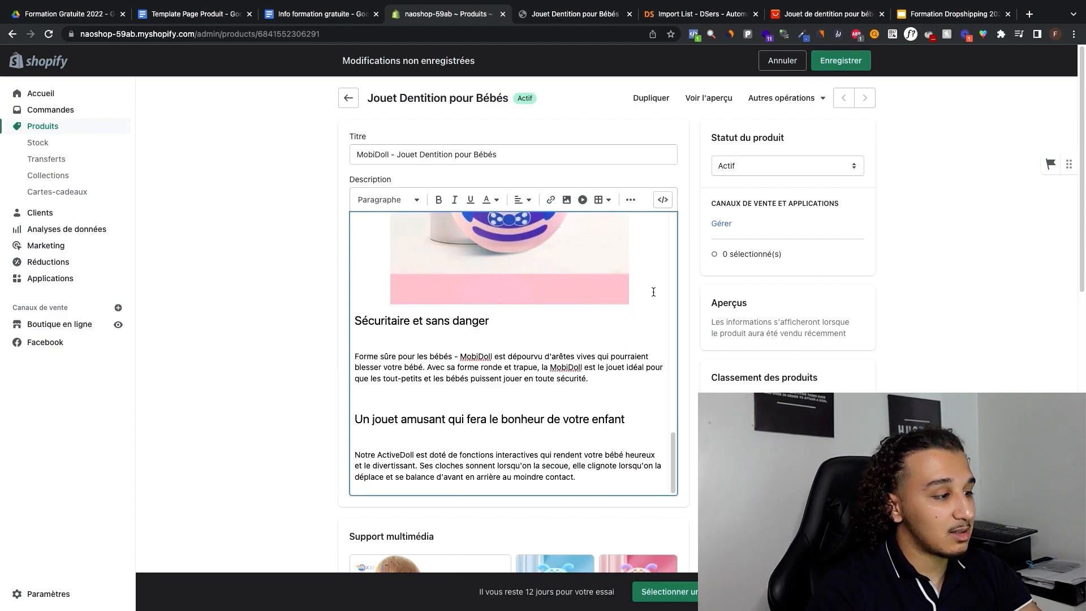
click(350, 338)
key(BackSpace)
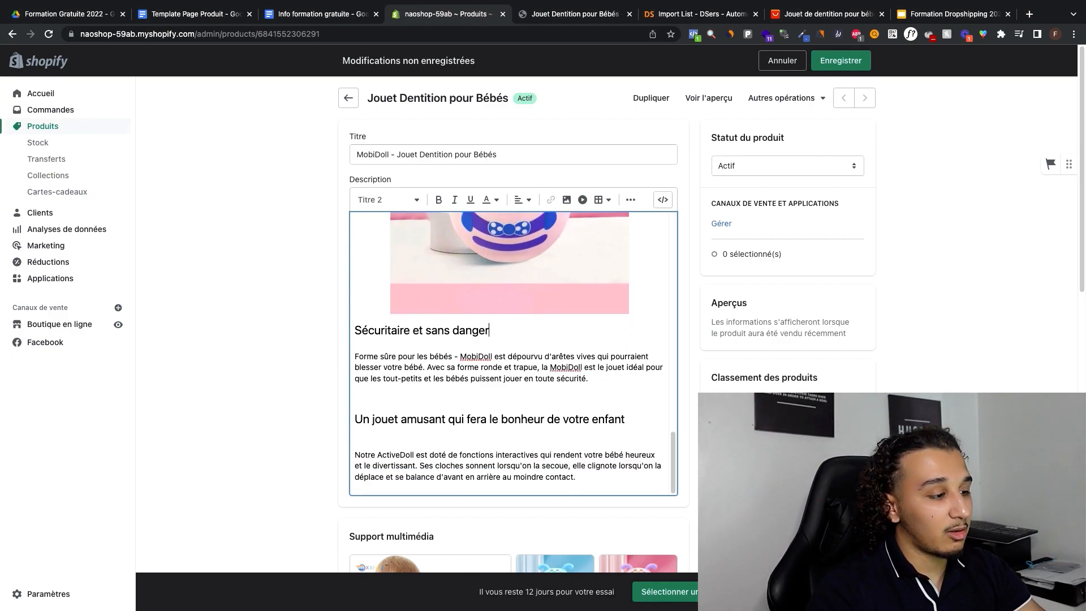
key(BackSpace)
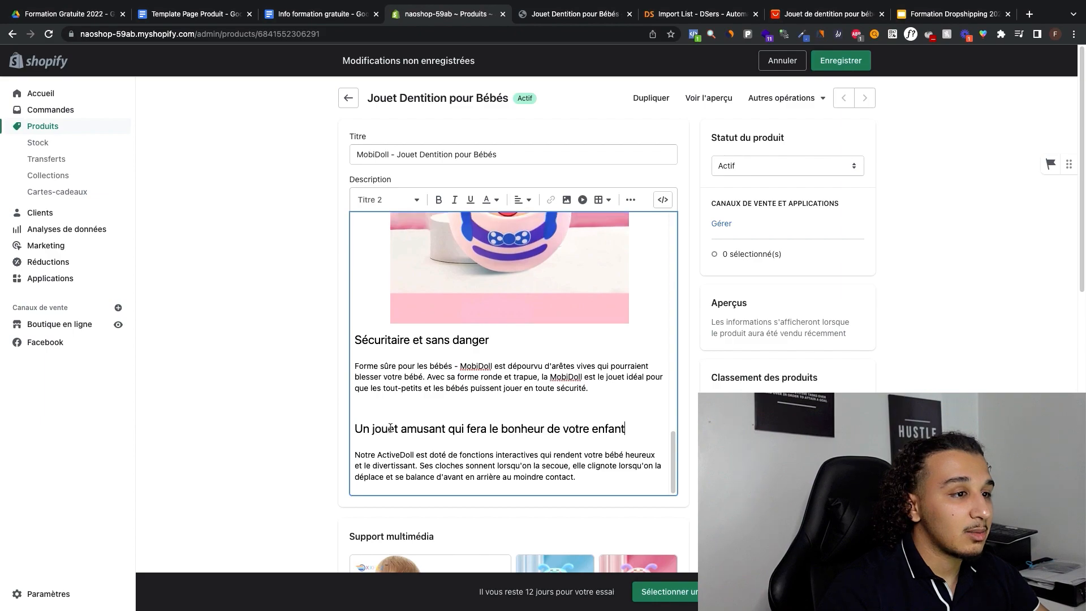
scroll(451, 396, down, 8)
scroll(327, 334, up, 8)
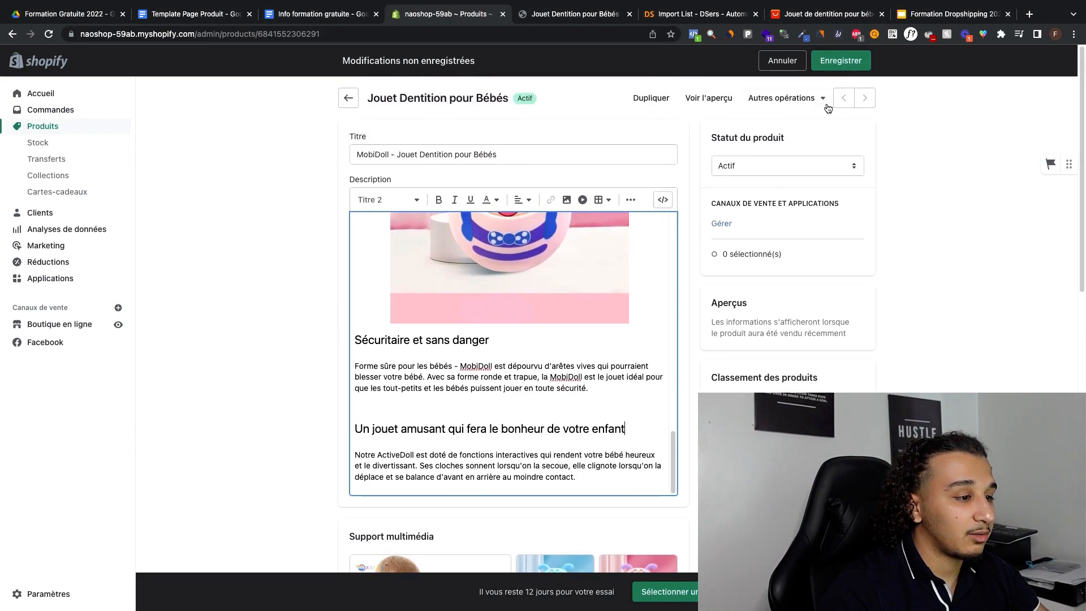
scroll(659, 288, down, 6)
scroll(565, 294, up, 6)
click(841, 60)
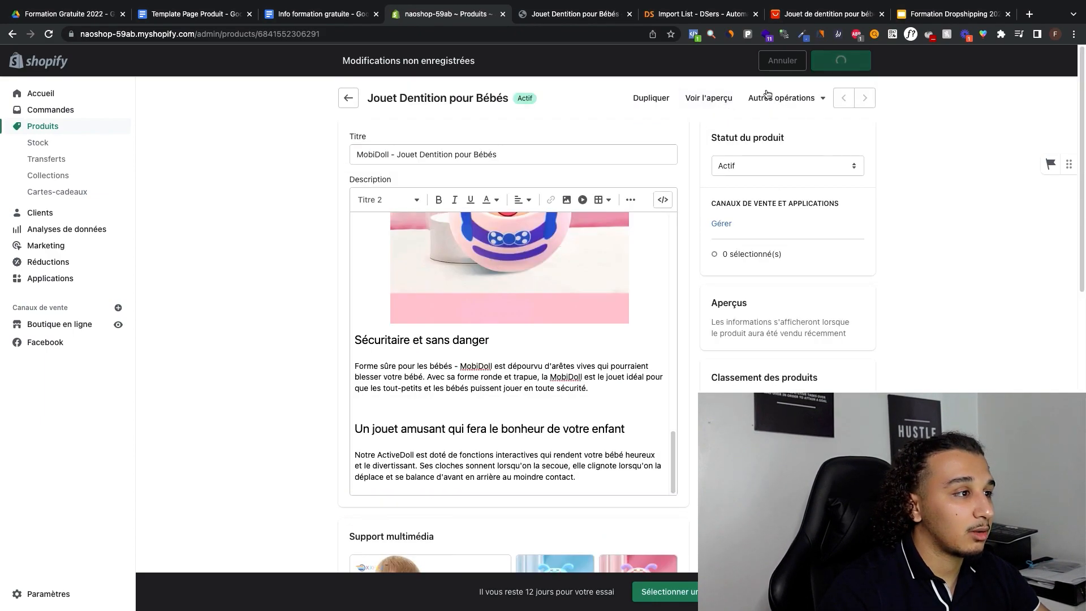
Step: Replace the old storefront preview with a fresh one and examine the product page's title, images and description
click(629, 13)
click(708, 98)
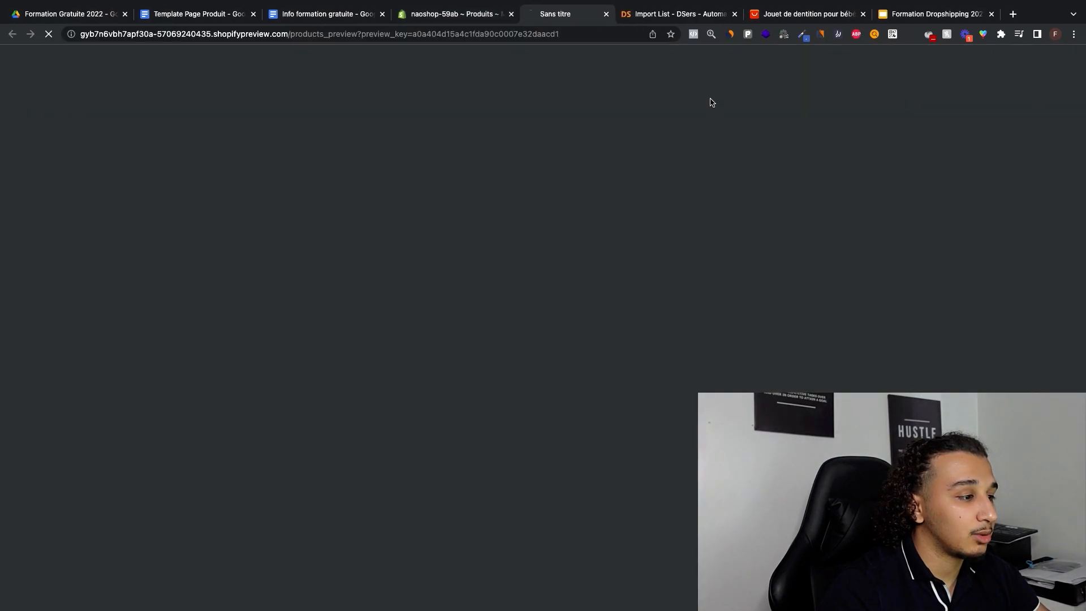
scroll(591, 219, down, 10)
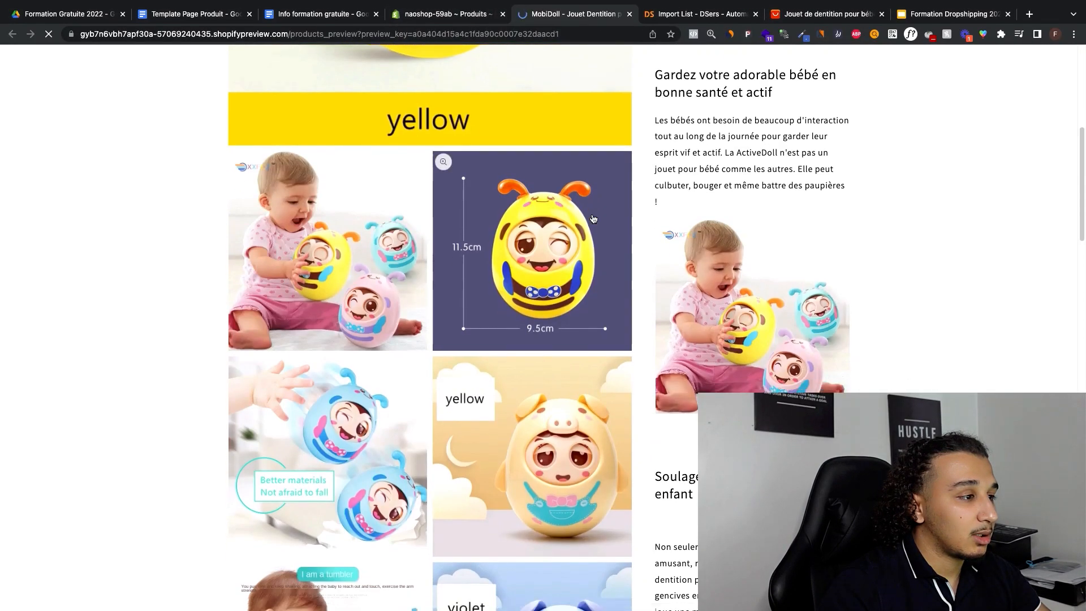
scroll(591, 218, down, 5)
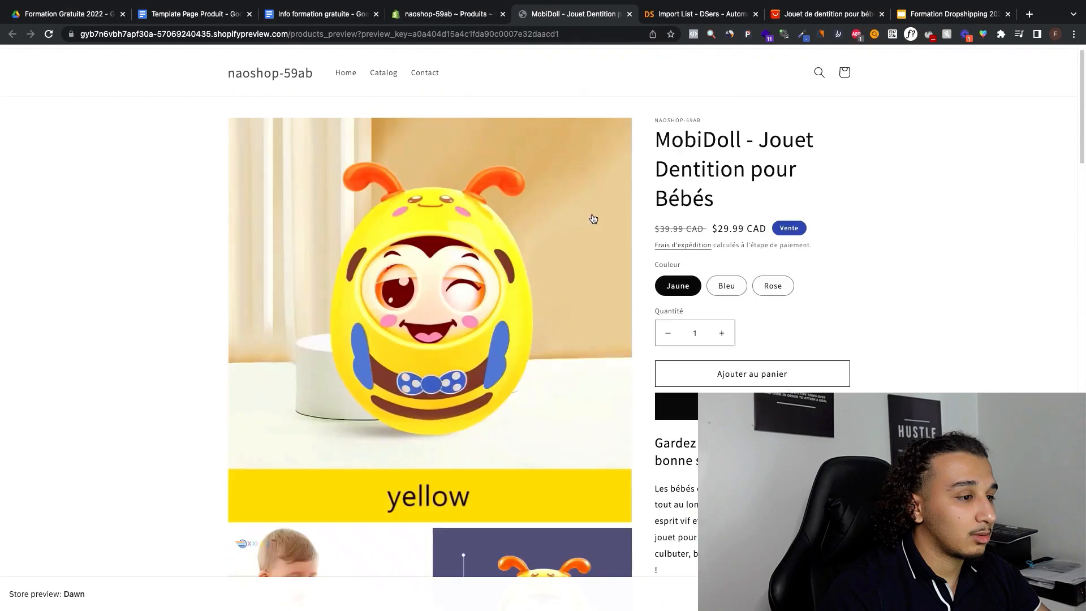
scroll(591, 218, down, 5)
scroll(592, 219, down, 15)
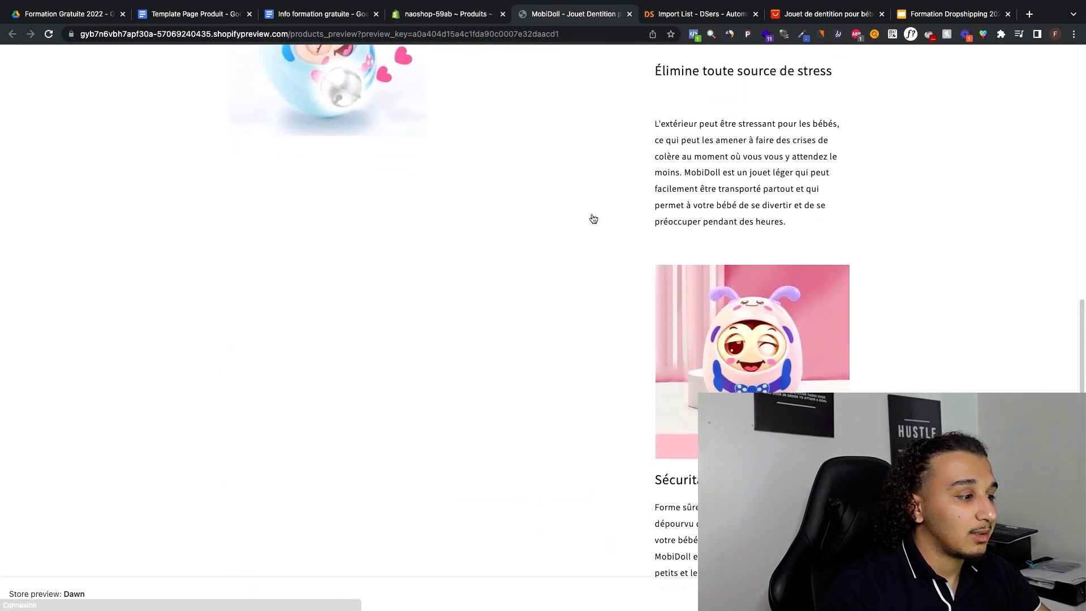
scroll(592, 218, up, 5)
scroll(593, 219, up, 20)
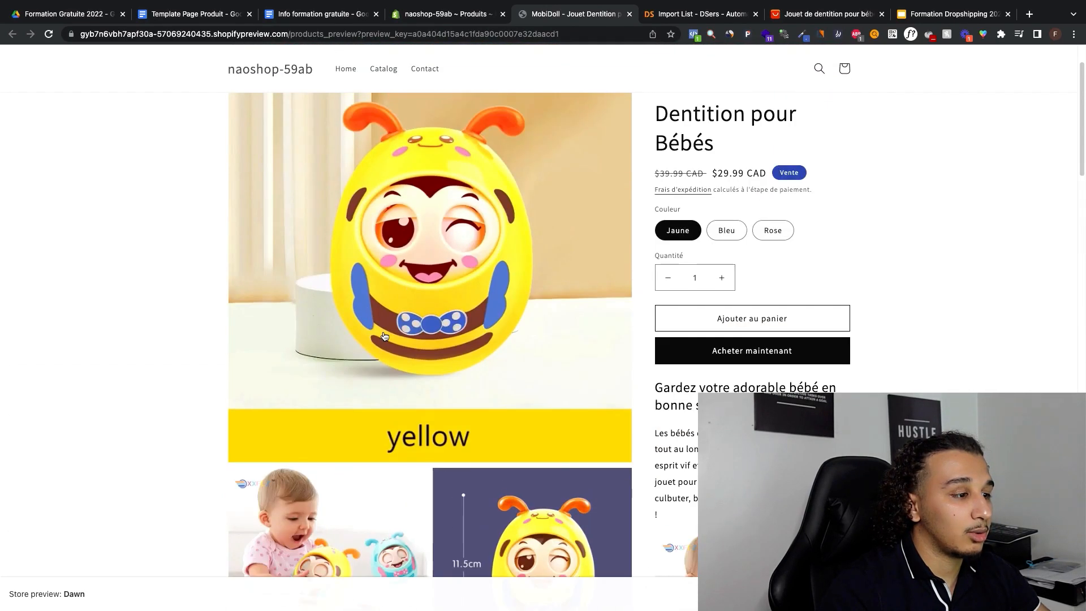
Step: Open the yellow toy's image from the product's media and sample the colour #FBD703 from its yellow band with the colour picker
scroll(385, 336, down, 7)
key(ctrl+shift+Tab)
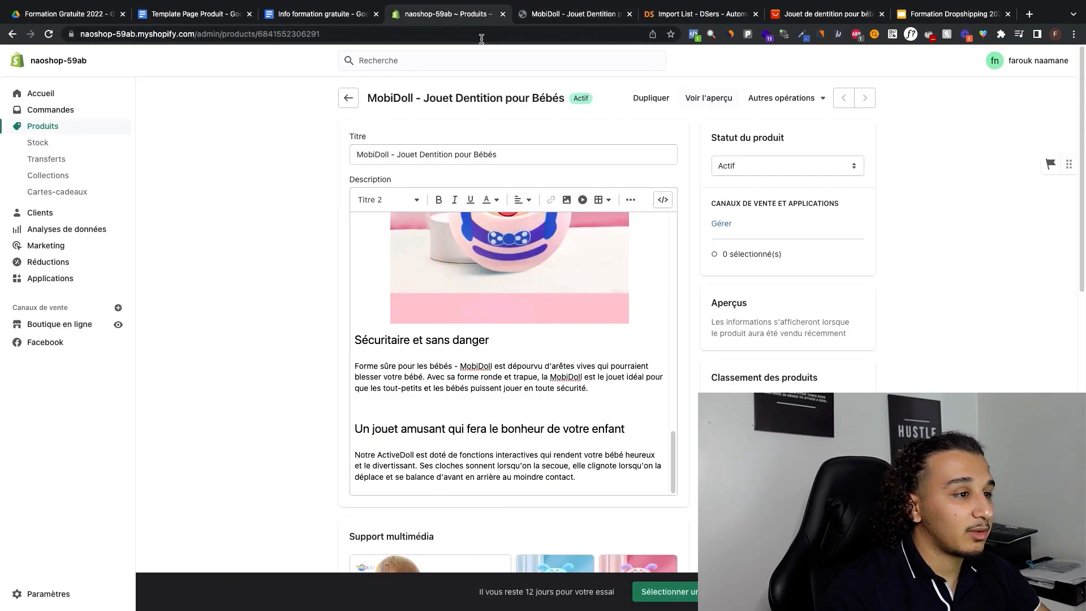
scroll(647, 252, down, 8)
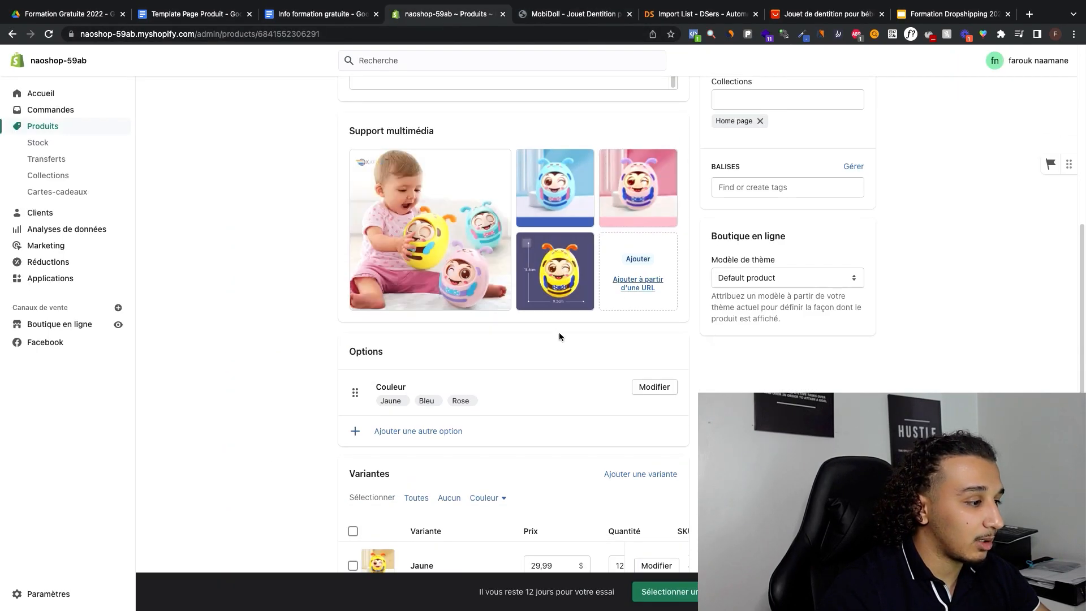
scroll(300, 389, up, 4)
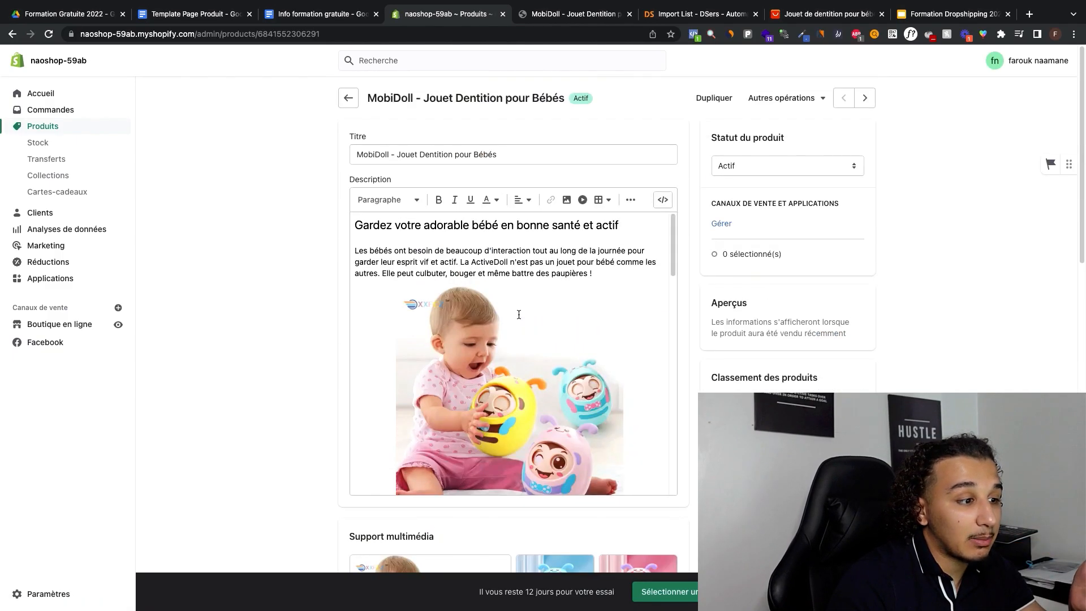
scroll(341, 252, down, 6)
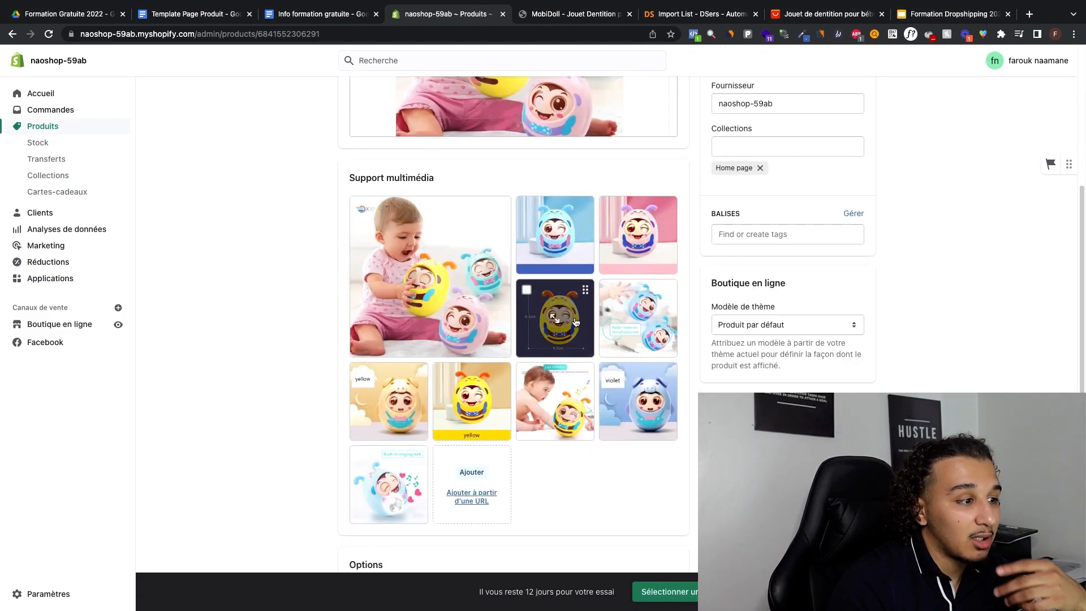
scroll(575, 321, up, 2)
scroll(509, 328, down, 4)
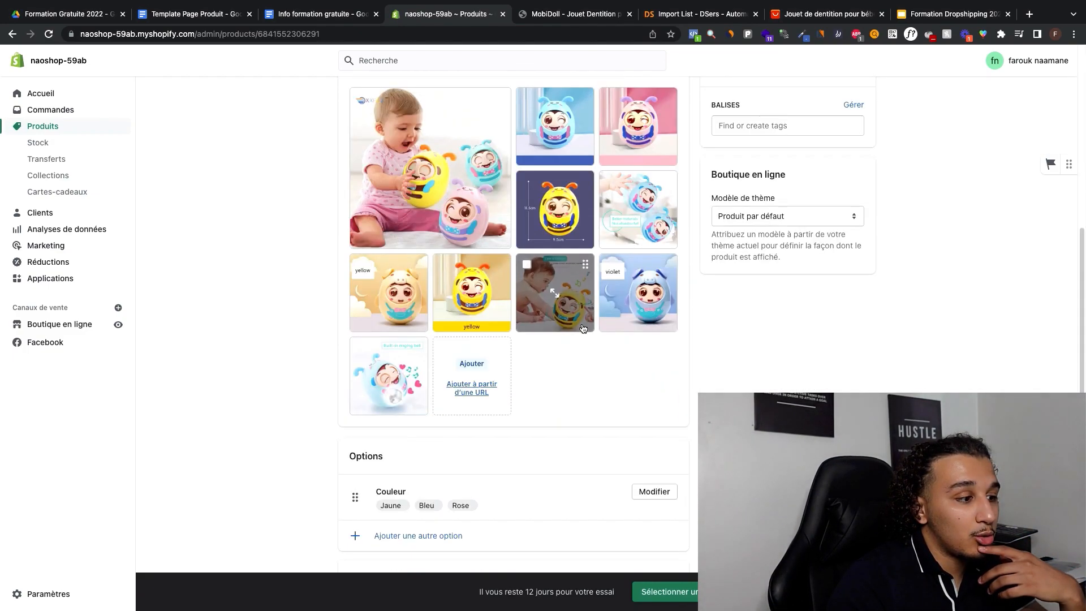
click(482, 331)
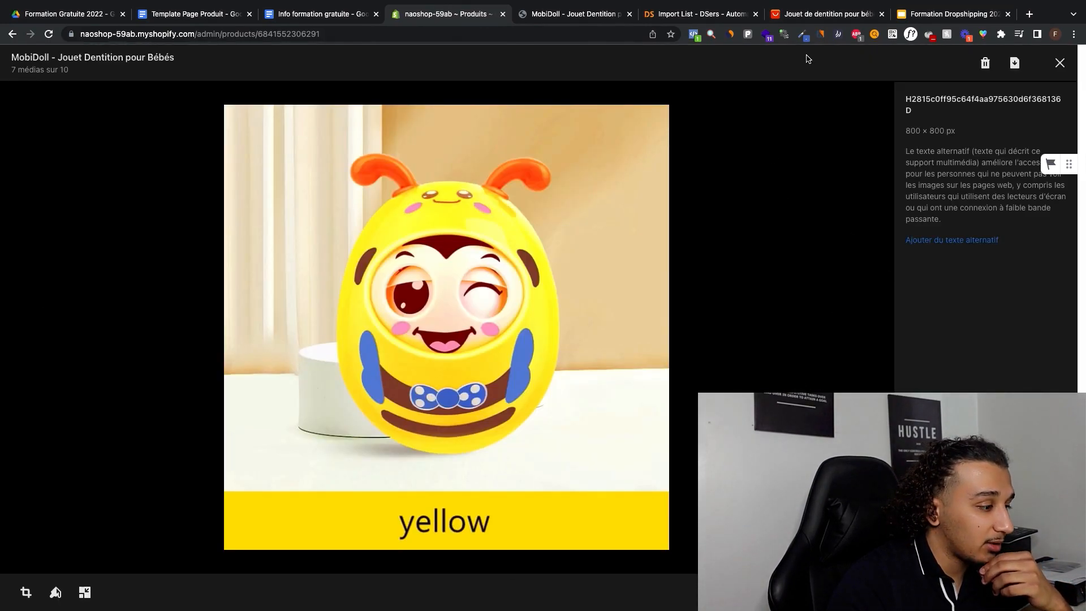
click(807, 37)
click(769, 54)
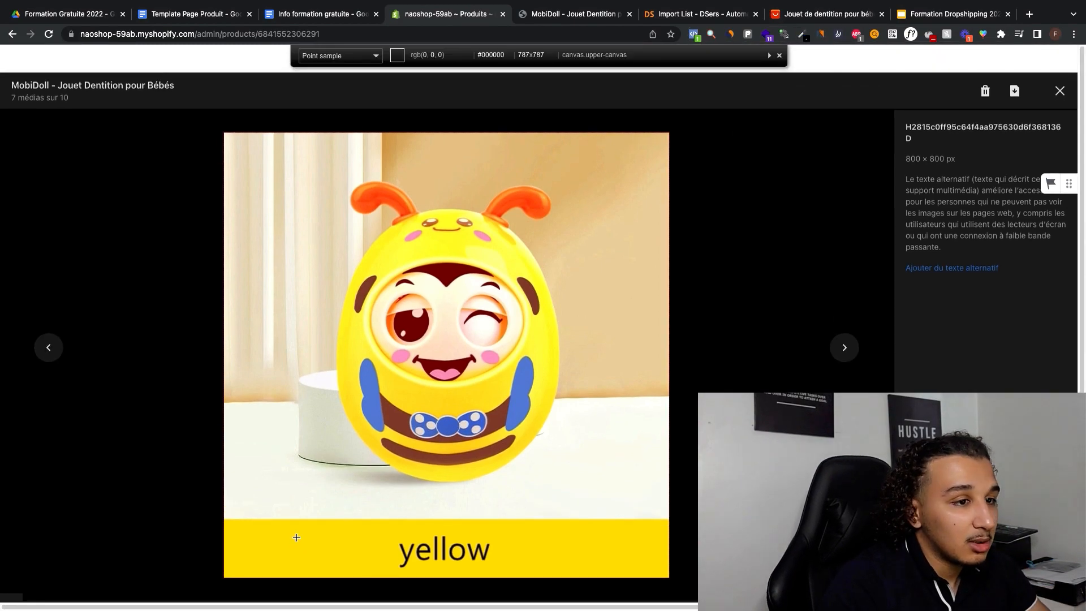
click(296, 547)
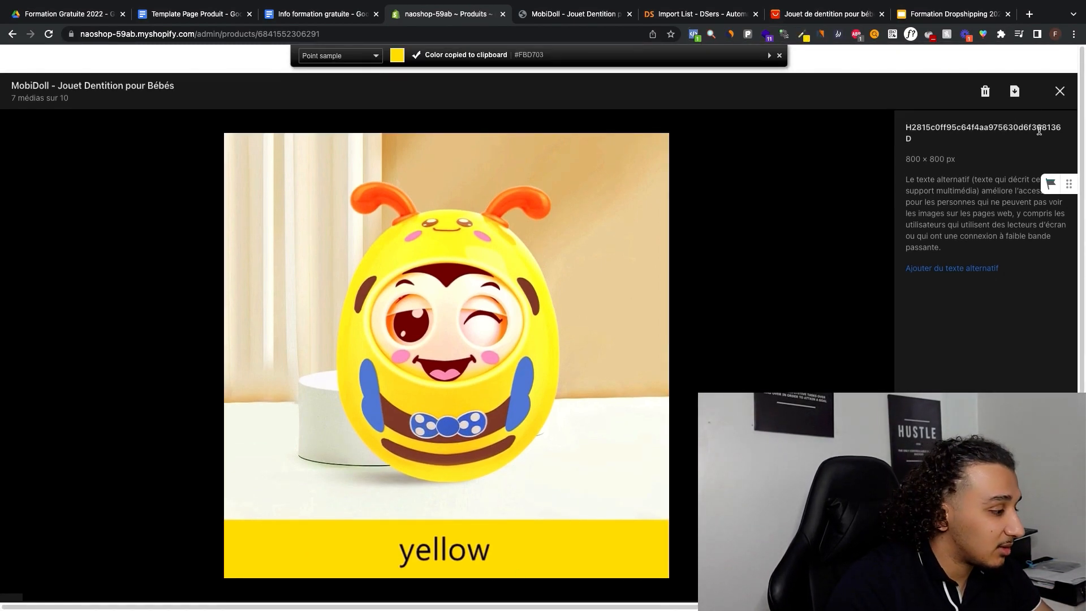
click(779, 55)
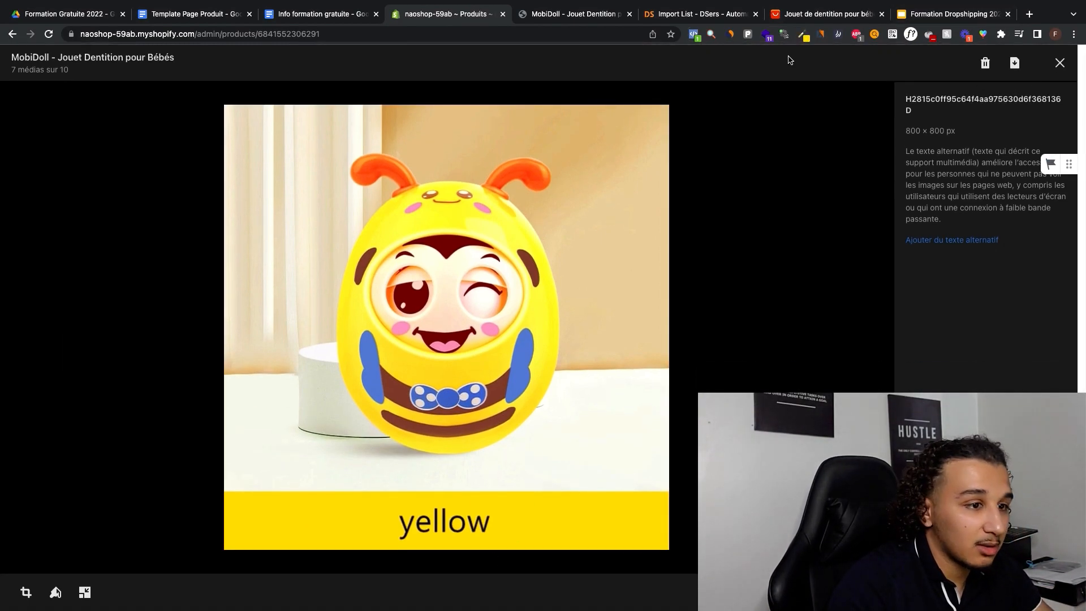
Step: Paint over the word "yellow" on the image using colour #FBD703 and a much larger brush, and save the edited image
click(55, 593)
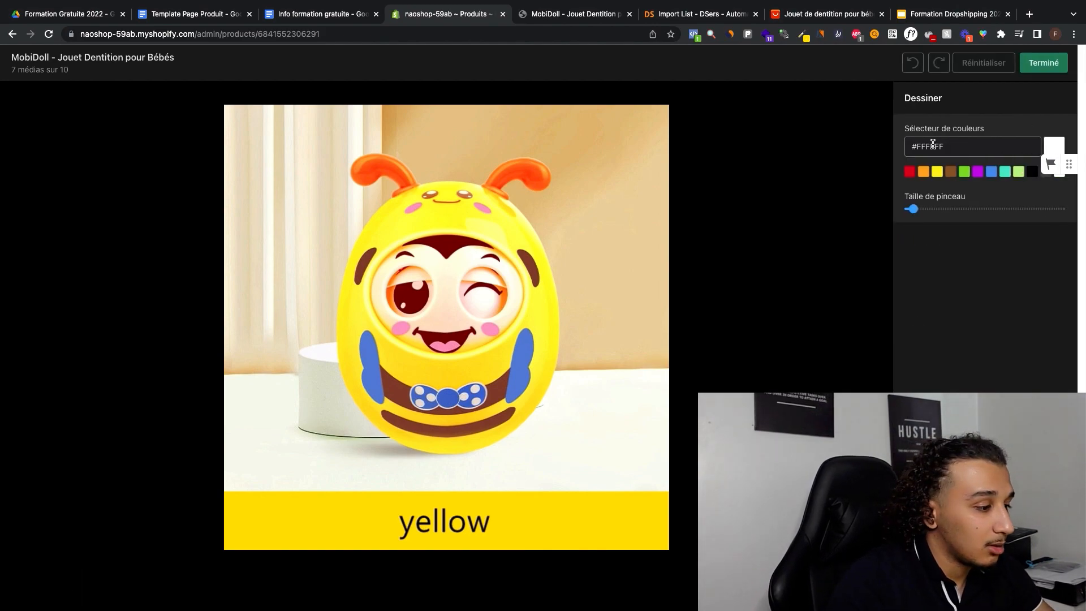
triple_click(932, 146)
key(ctrl+v)
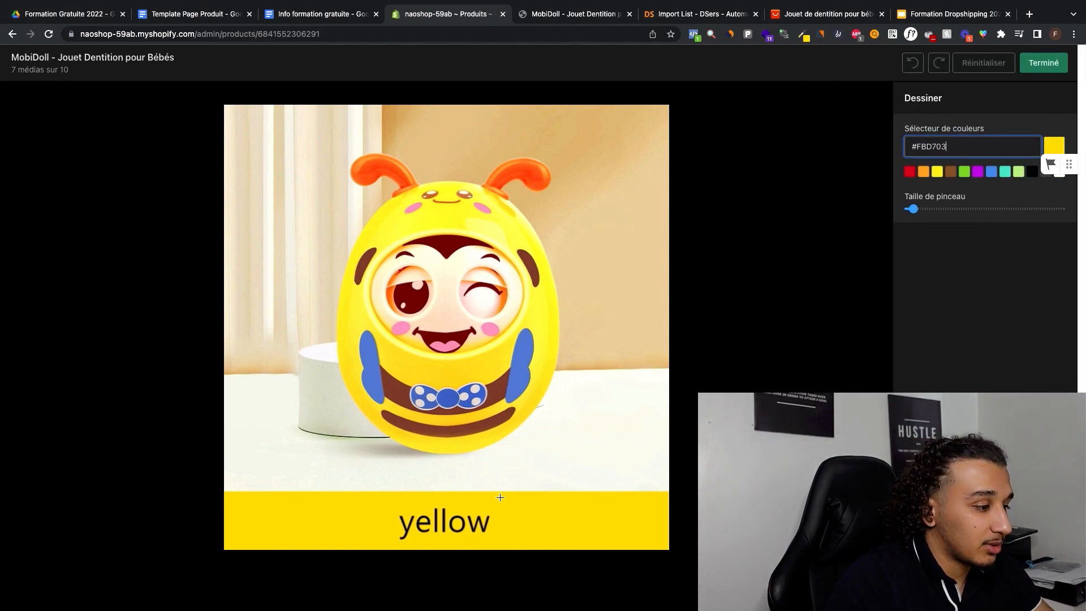
drag(985, 212, 1012, 208)
drag(395, 542, 478, 536)
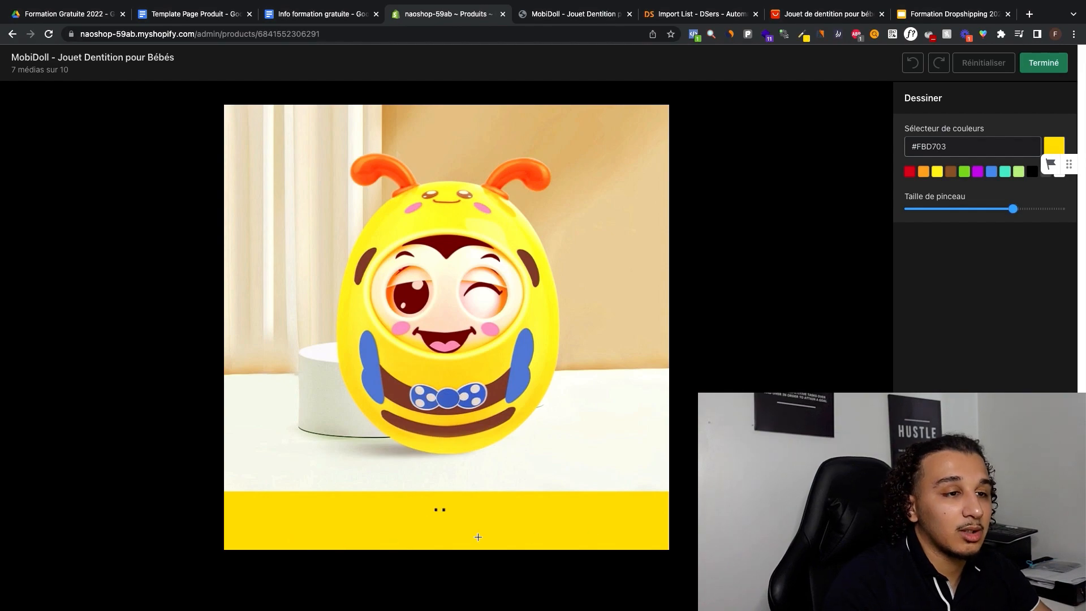
click(1043, 62)
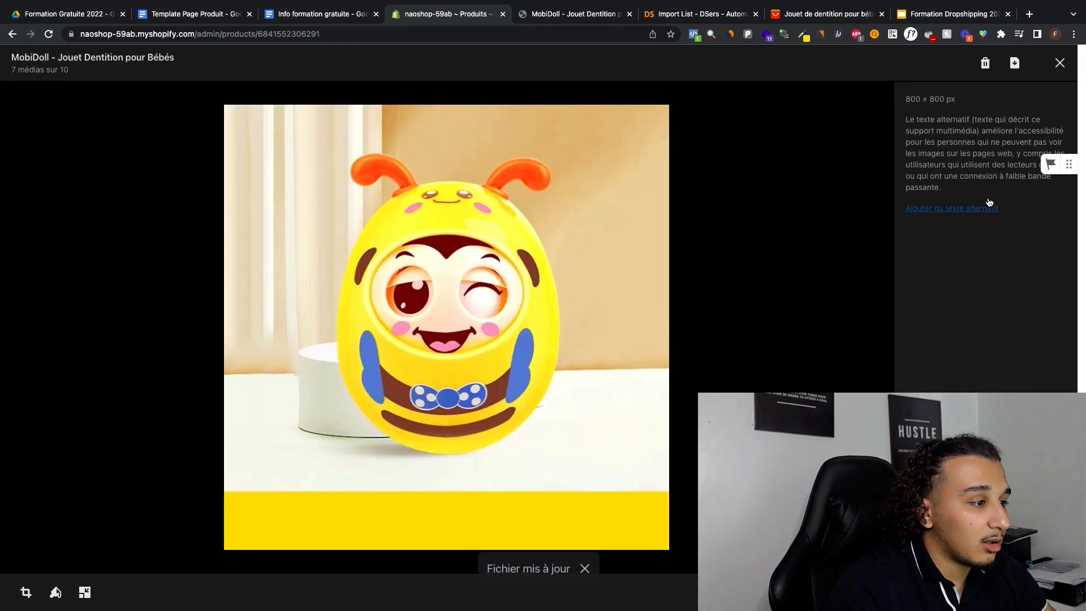
click(1060, 62)
Step: Delete the five unneeded media images: both blue toys with a caption, the "violet" and "yellow" labelled toys, the reaching baby and the singing bell
scroll(721, 264, down, 2)
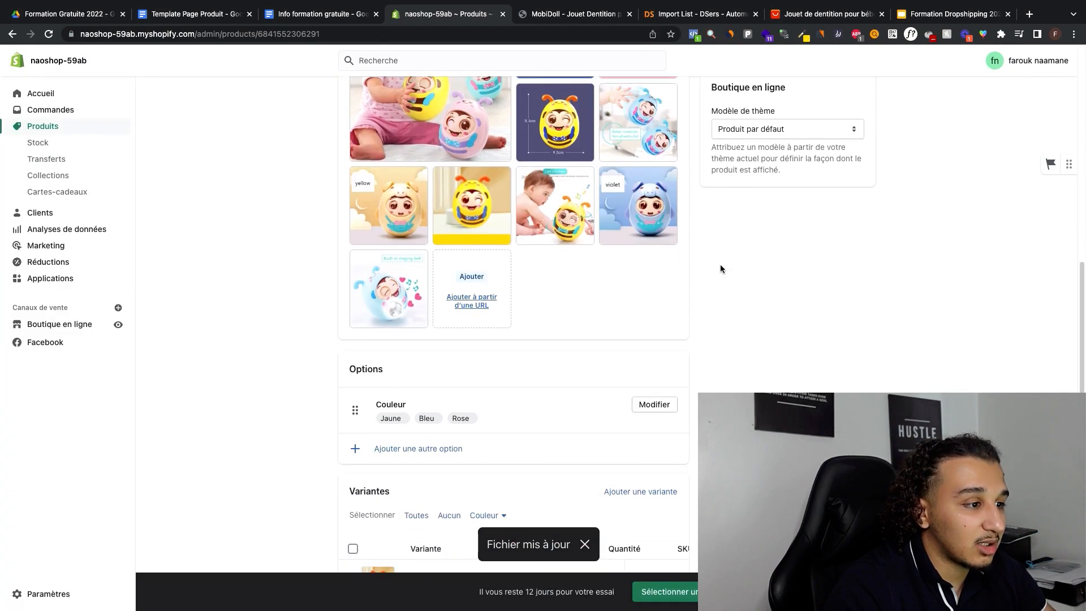
scroll(713, 275, up, 3)
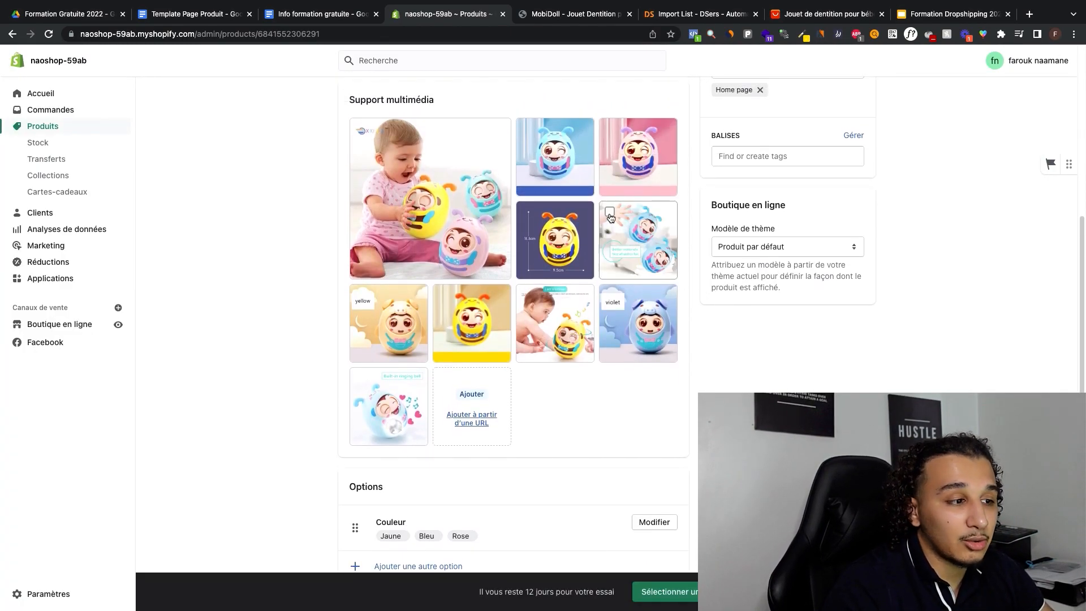
click(609, 212)
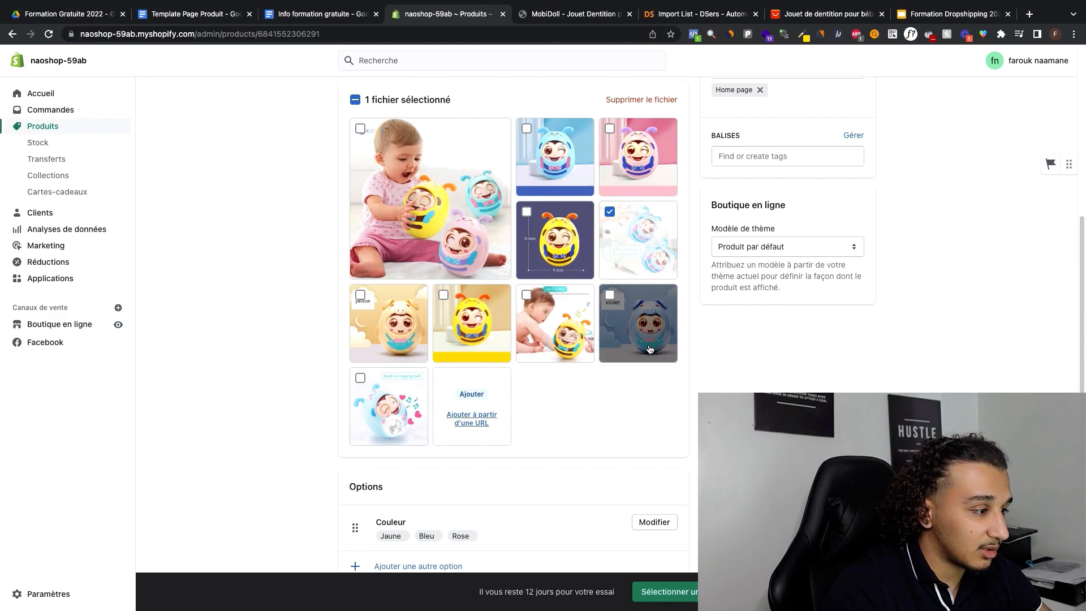
click(653, 325)
click(554, 323)
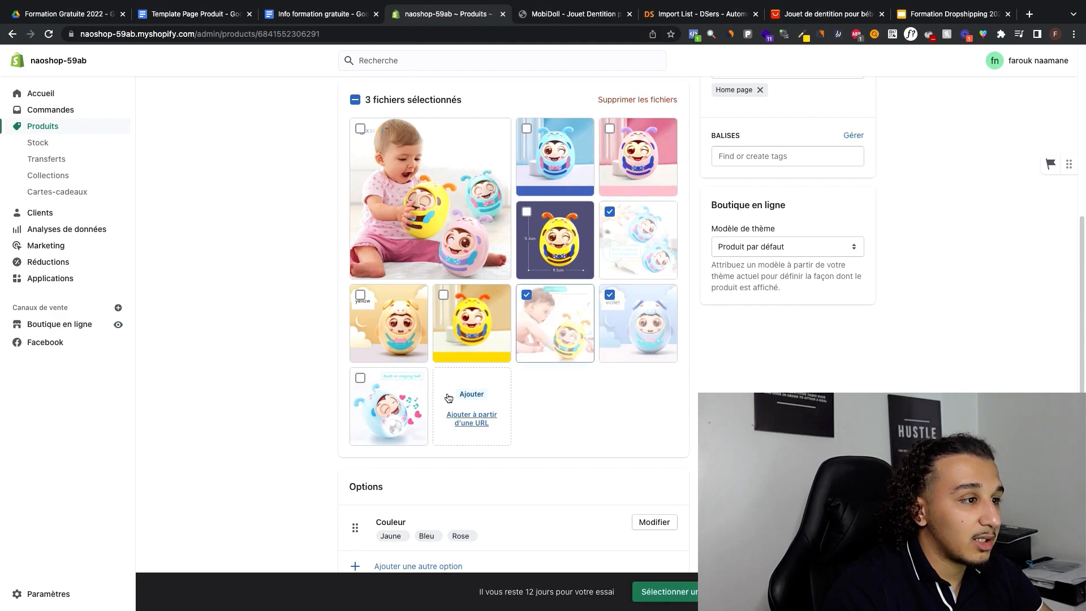
click(389, 405)
click(390, 326)
click(643, 100)
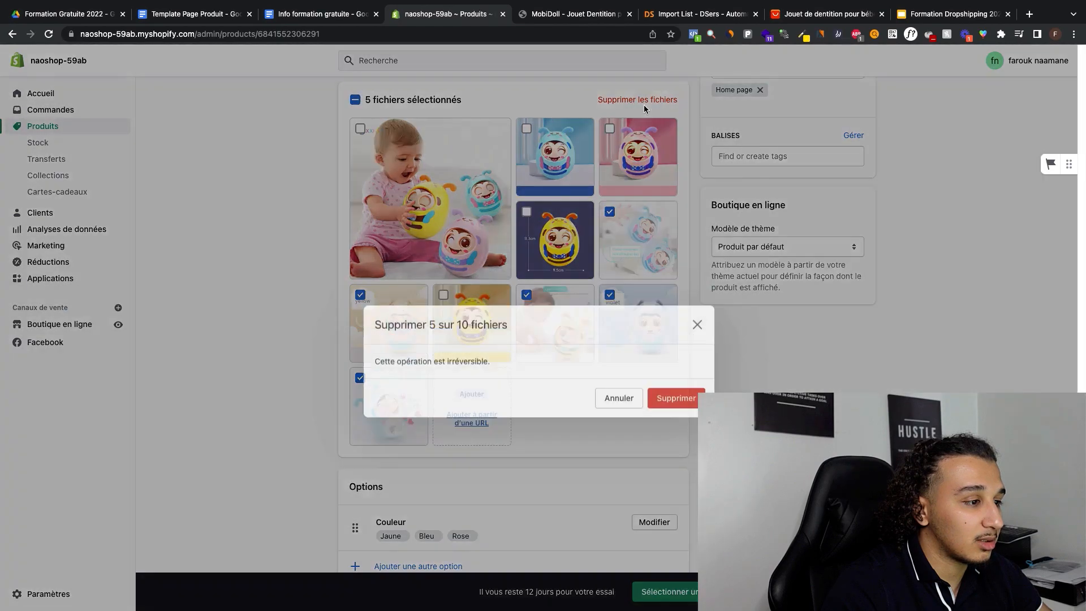
click(617, 365)
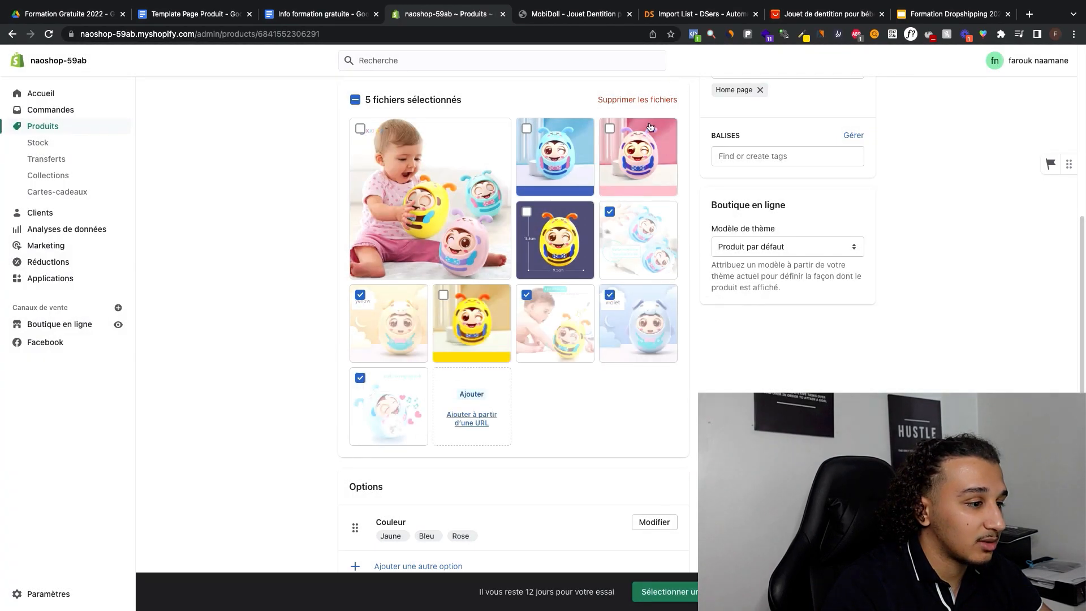
click(665, 102)
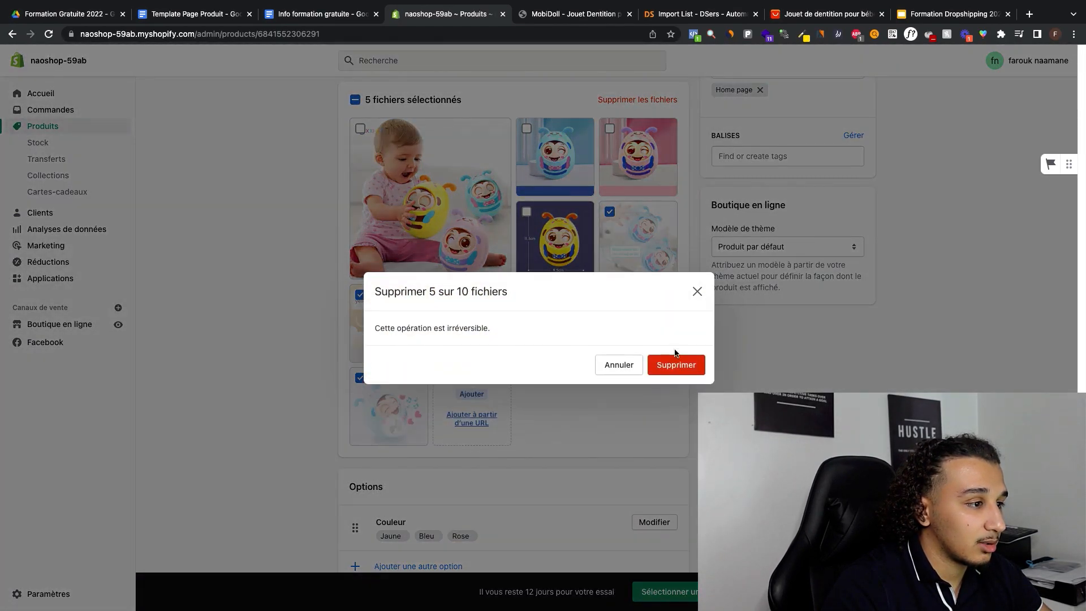
click(674, 364)
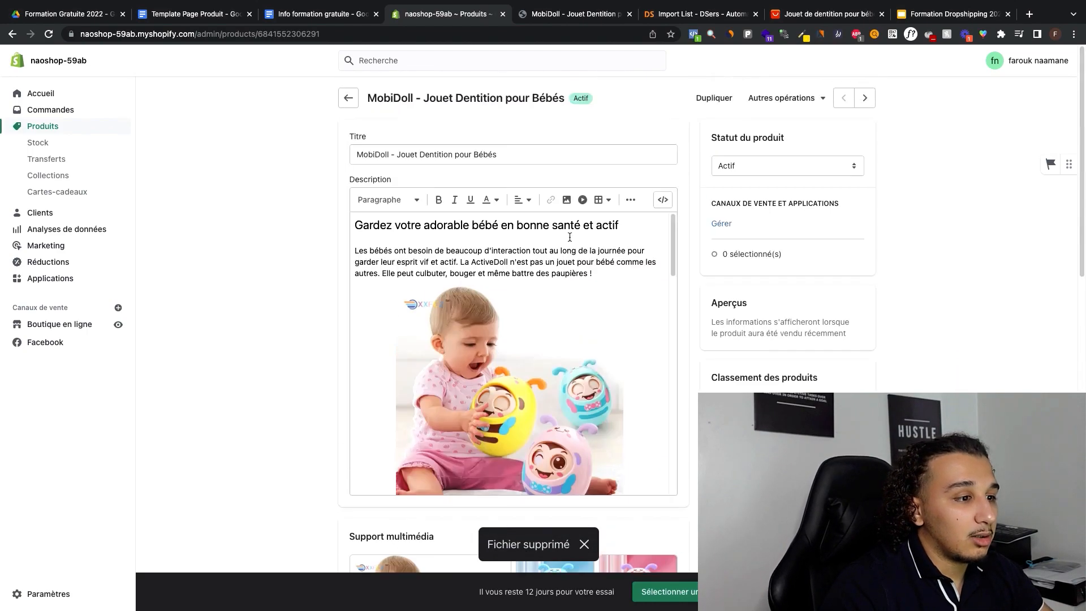
Step: Make the product available on all sales channels, Boutique en ligne and Facebook, and save the product
click(722, 225)
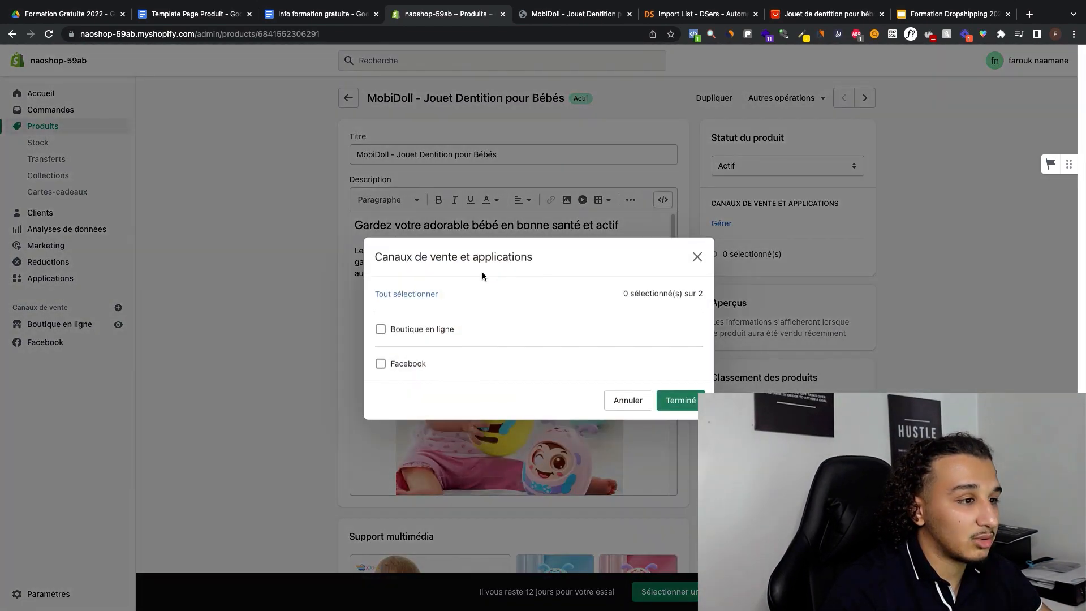
click(426, 294)
click(671, 401)
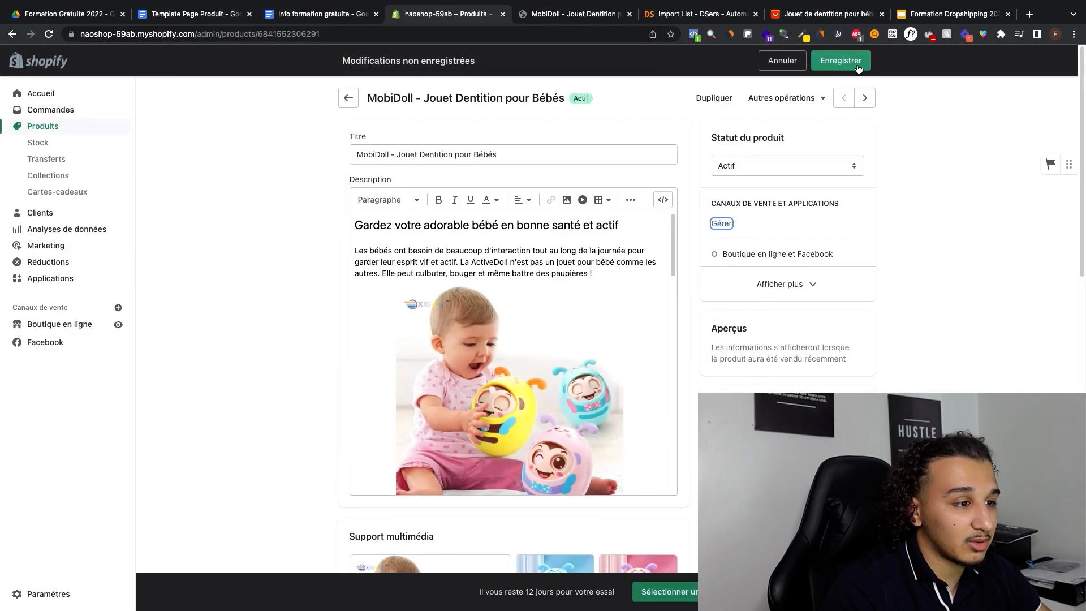
click(831, 65)
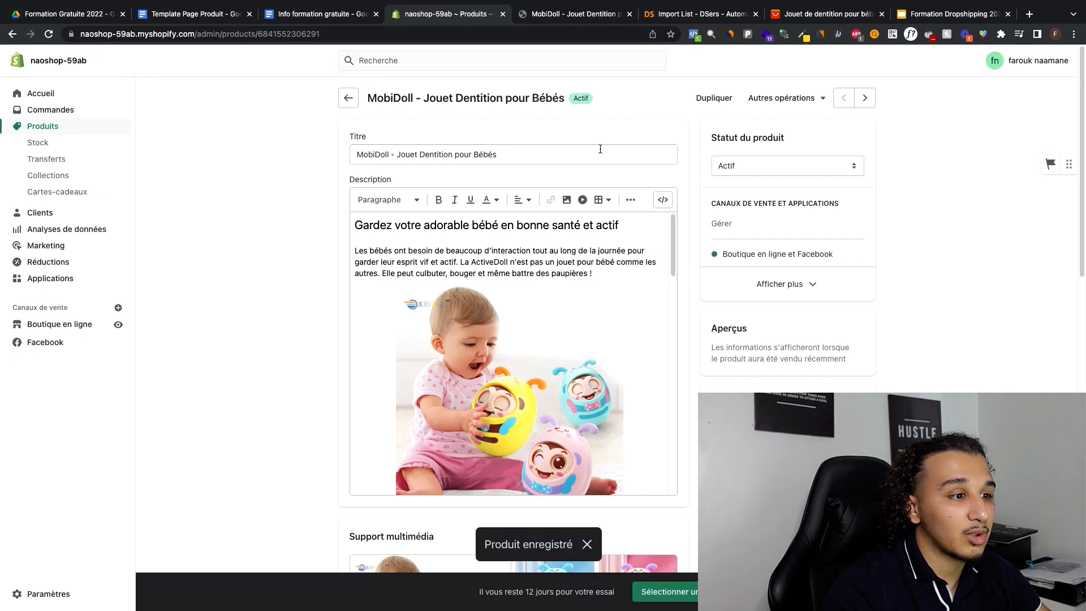
Step: Close the outdated storefront preview, expand the product's sales channel list and open a new preview of the product page
click(629, 14)
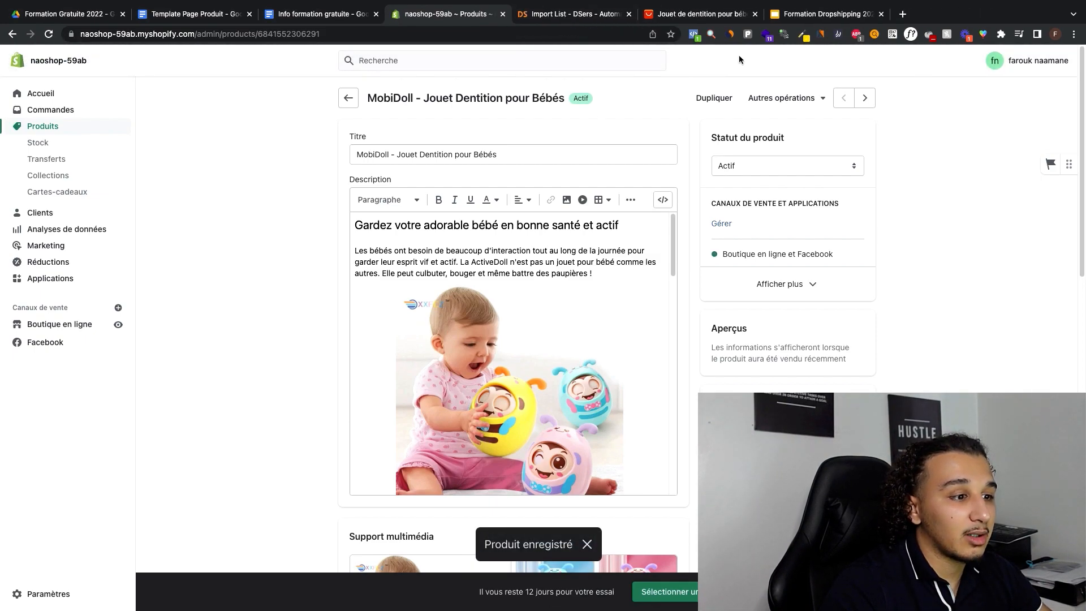
click(781, 99)
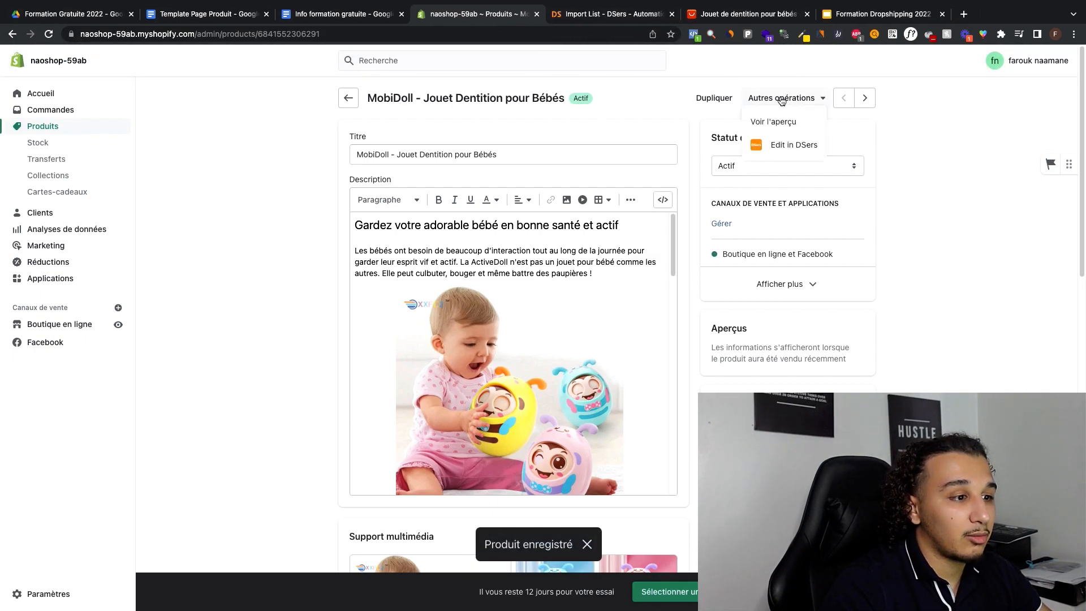
click(786, 284)
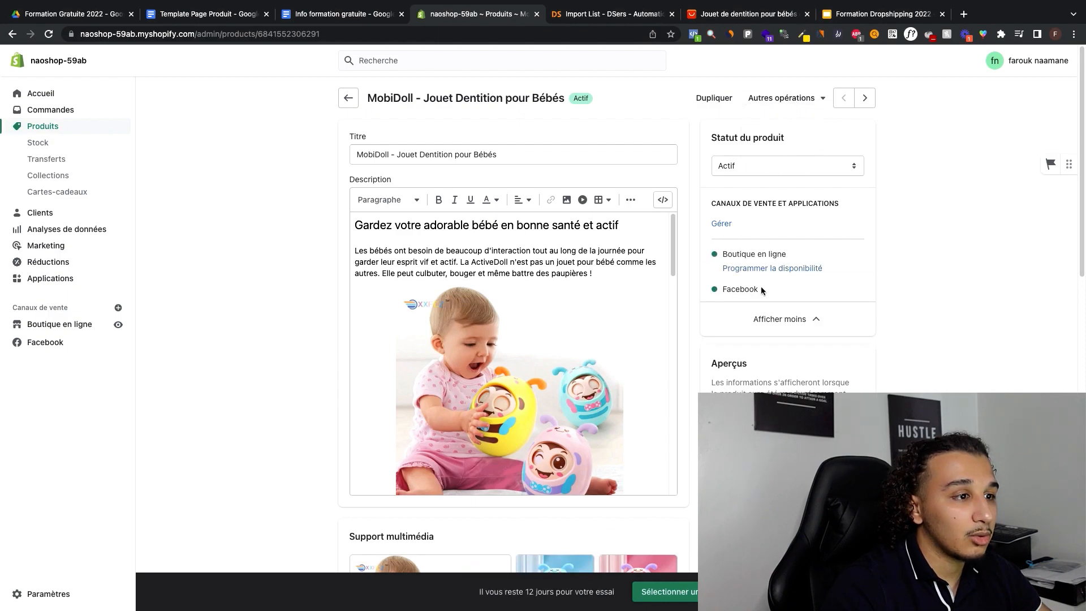
click(796, 96)
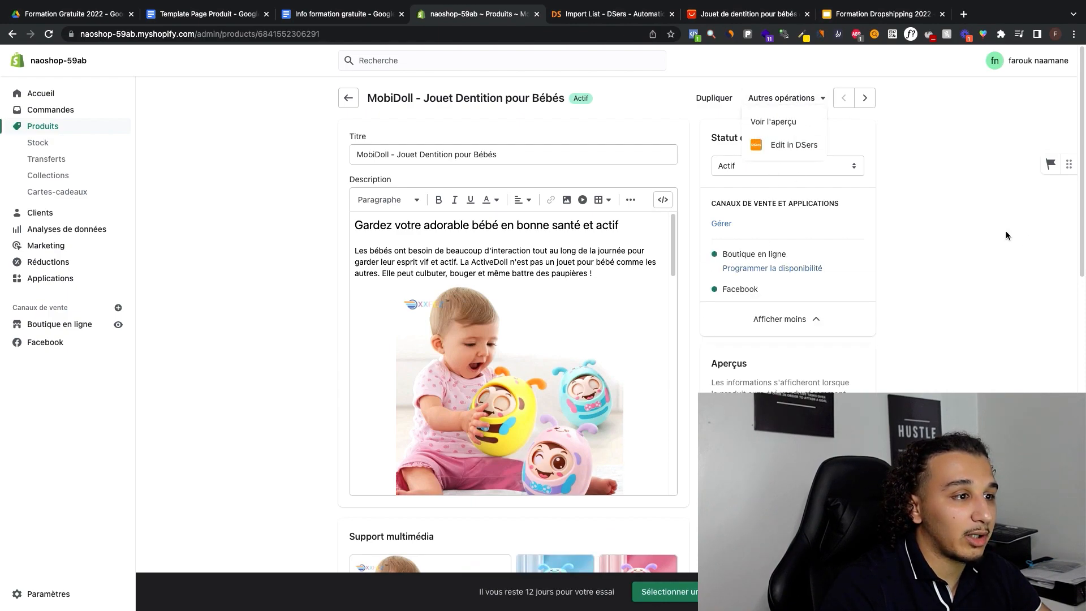
click(1006, 232)
click(784, 102)
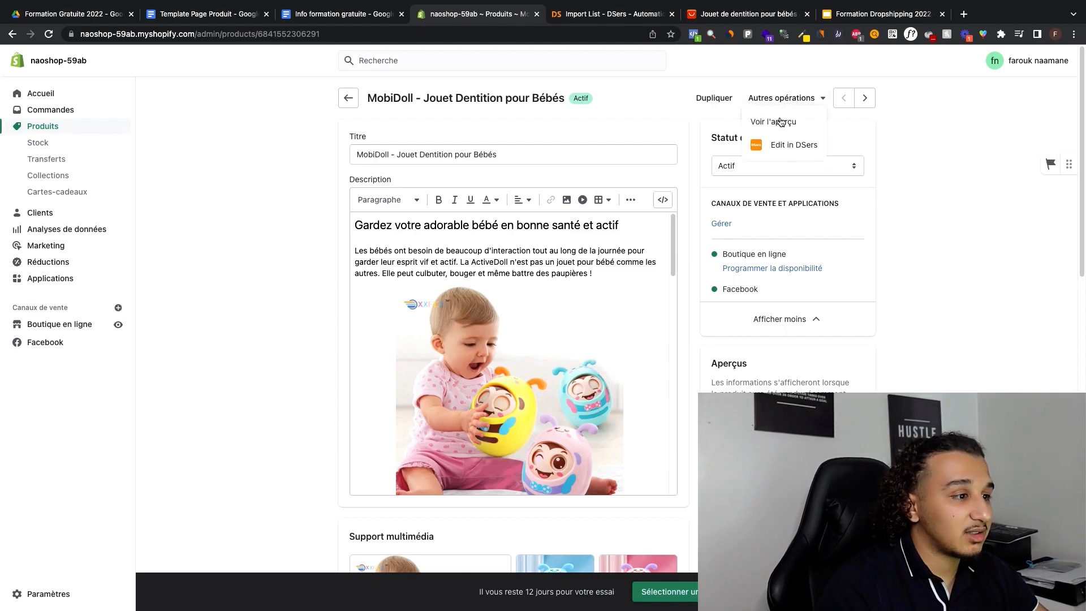
click(780, 122)
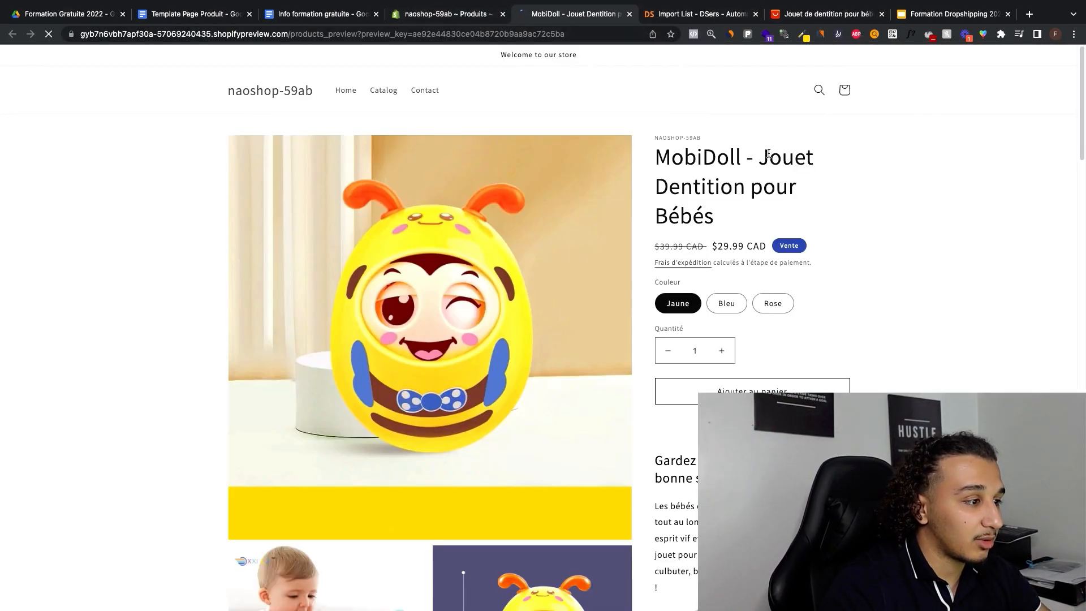
Step: Examine the previewed product page, switching among the Bleu, Rose and Jaune variants to check their images and reviewing the description
scroll(768, 153, down, 10)
scroll(396, 305, up, 4)
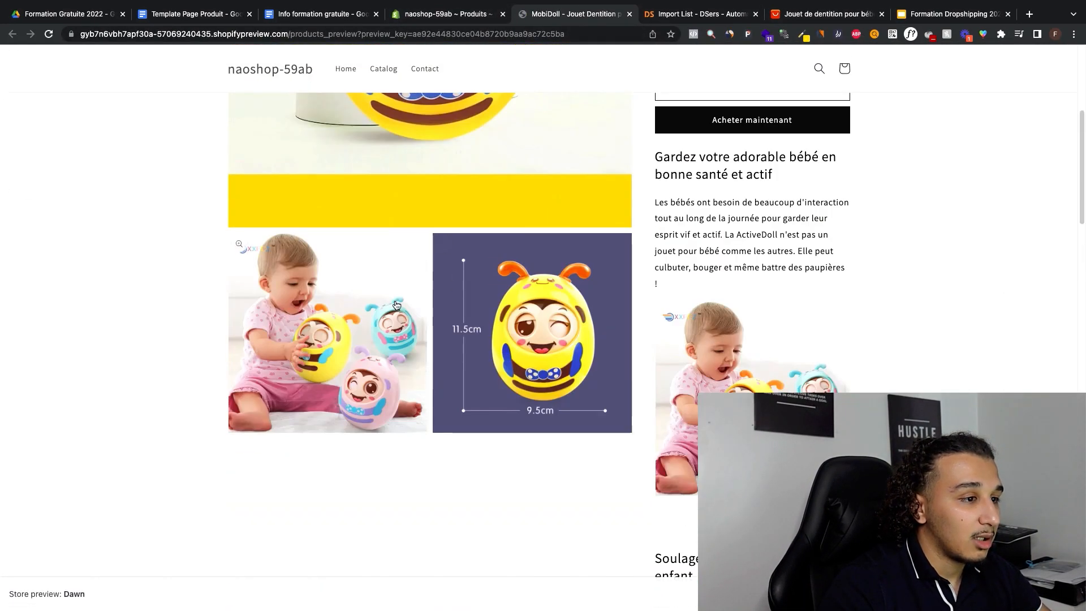
scroll(396, 306, up, 5)
click(726, 305)
scroll(773, 228, down, 2)
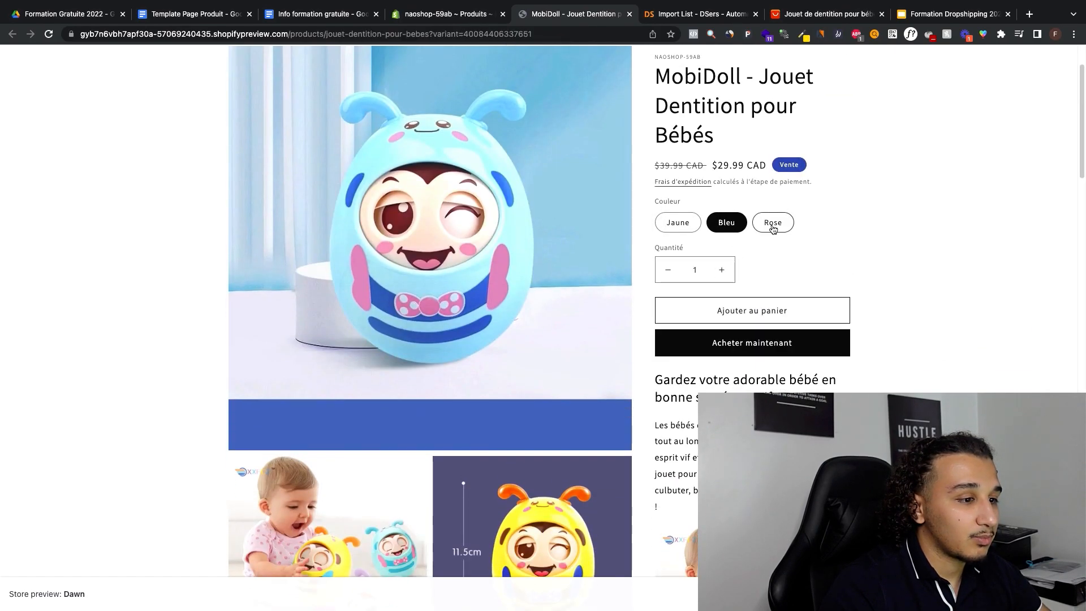
click(773, 223)
click(678, 222)
click(729, 223)
scroll(781, 219, down, 10)
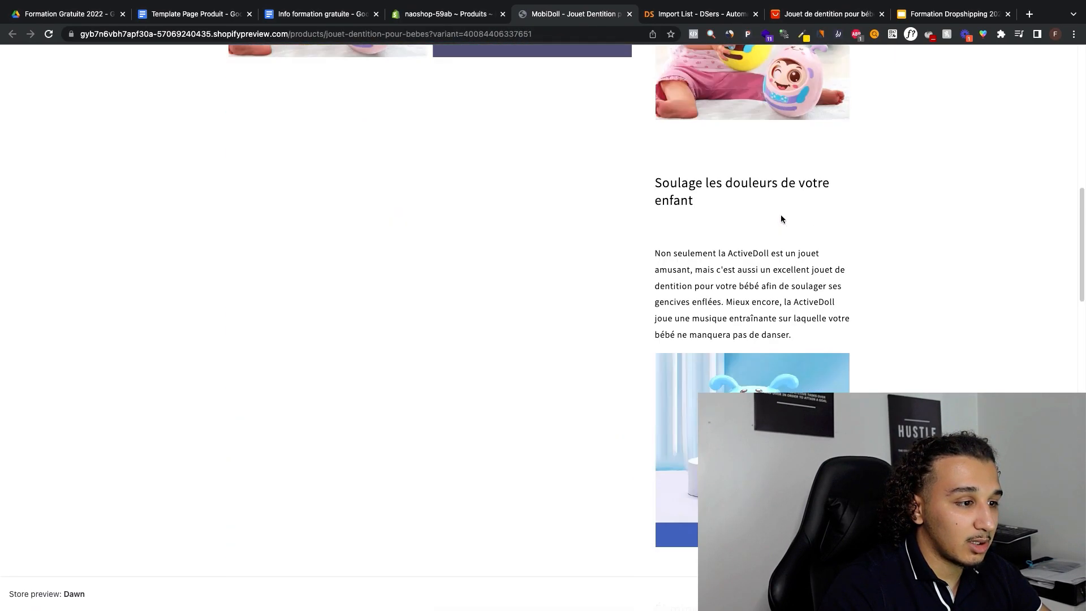
scroll(780, 219, down, 5)
scroll(781, 218, up, 6)
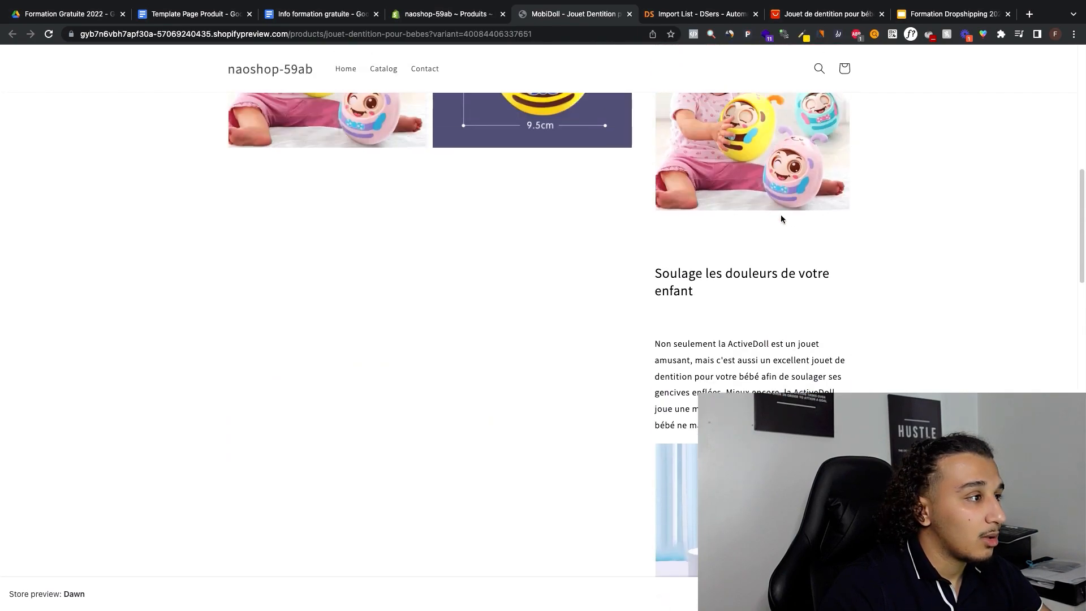
scroll(780, 219, up, 8)
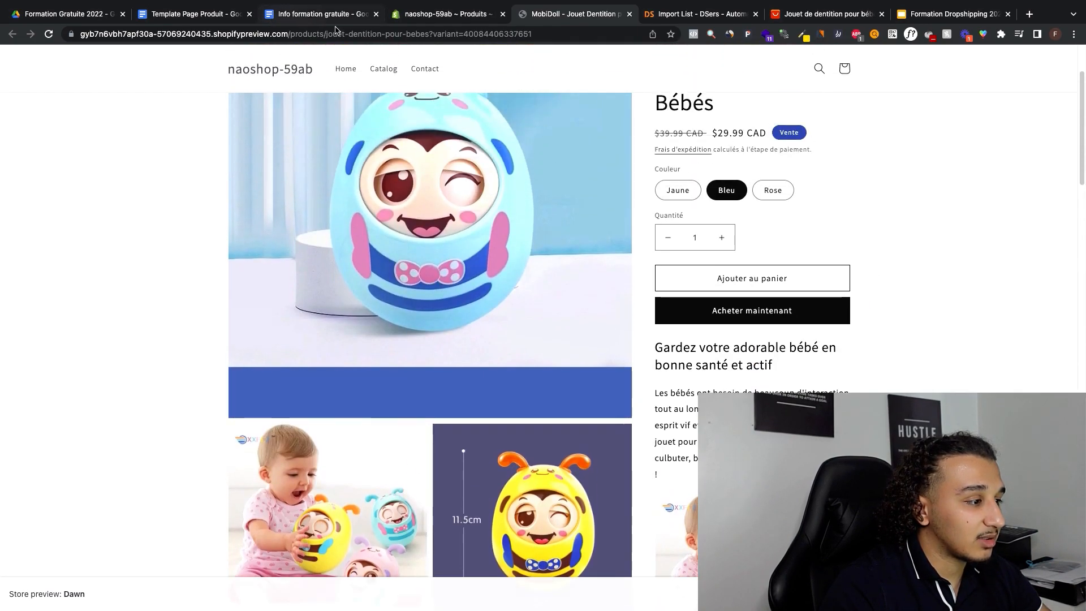
Step: Remove the blank lines beneath the description headings "Soulage les douleurs de votre enfant" and "Élimine toute source de stress", and save the product
click(448, 14)
scroll(374, 367, down, 5)
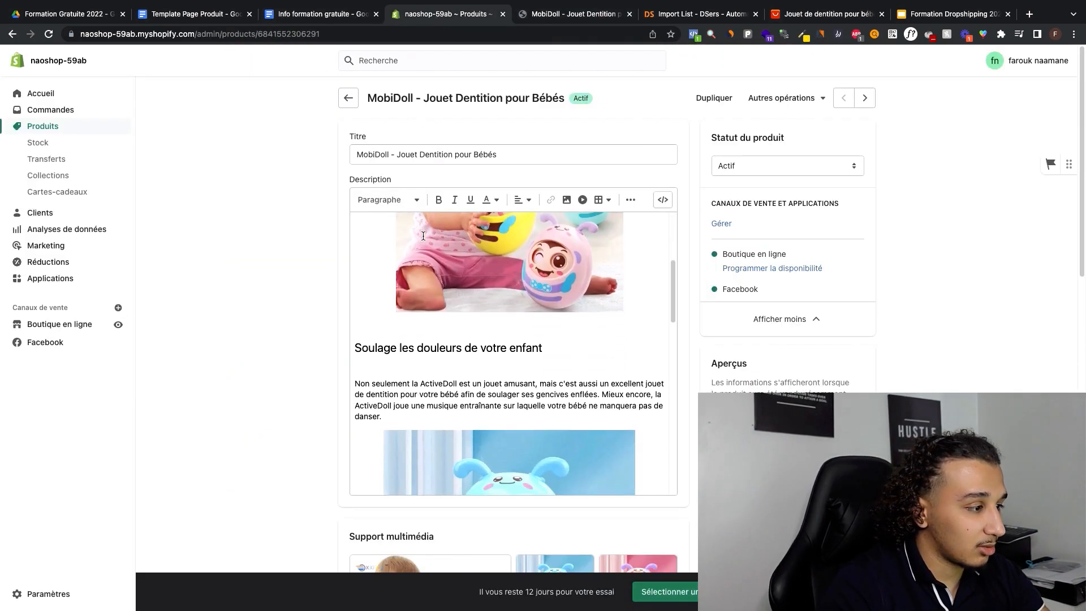
click(371, 364)
scroll(389, 339, down, 9)
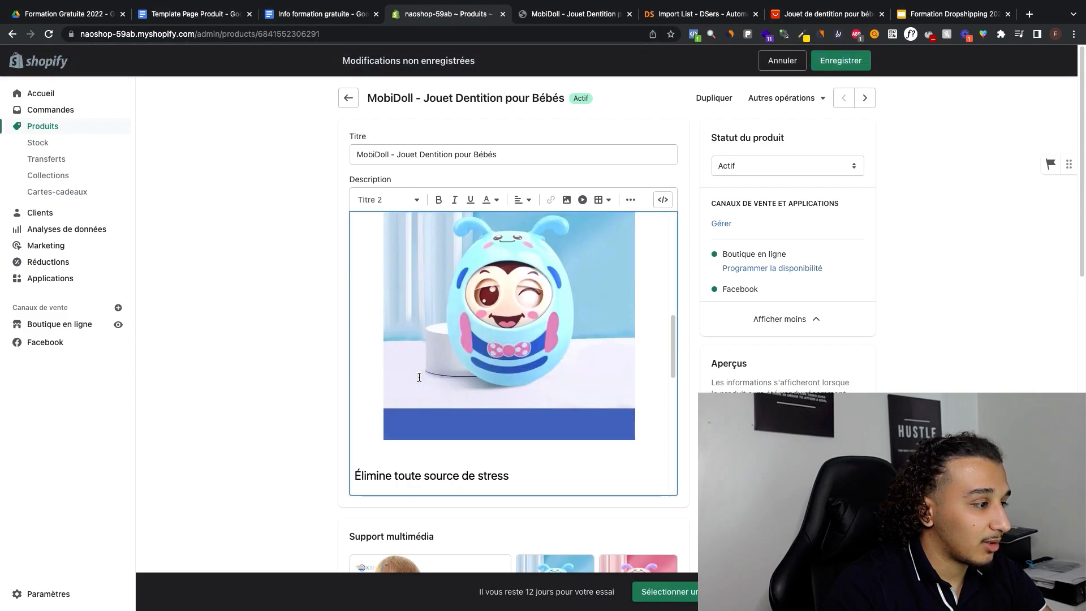
scroll(390, 329, up, 1)
scroll(389, 329, up, 2)
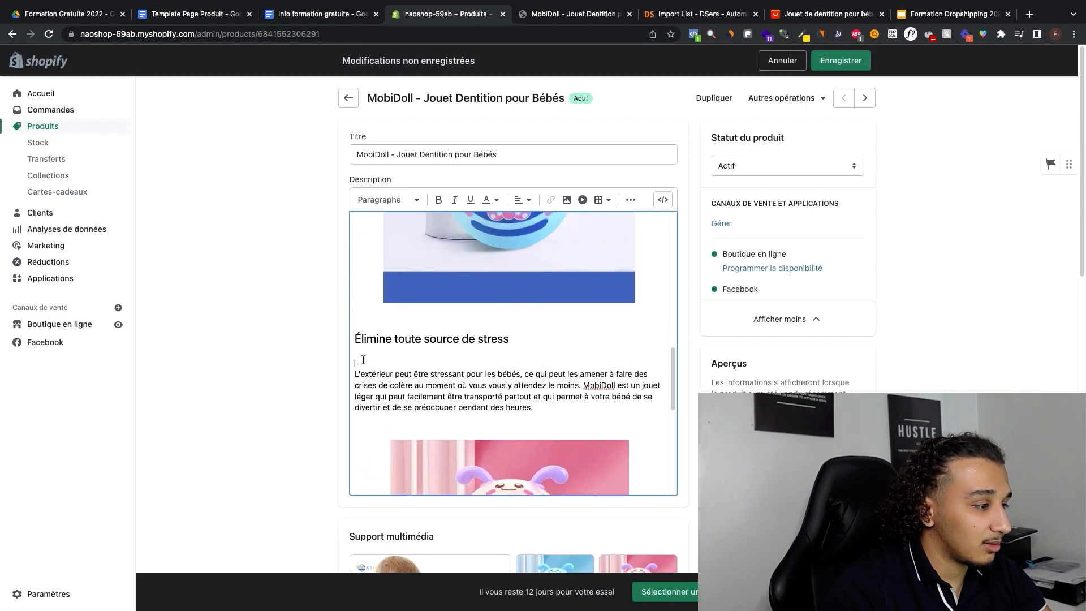
scroll(374, 395, down, 8)
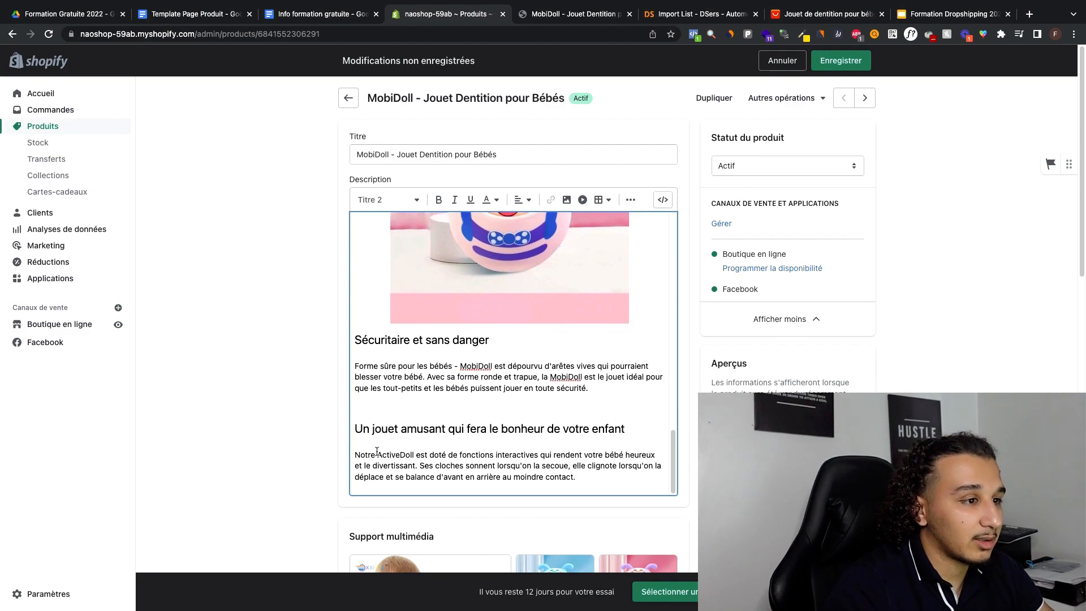
click(840, 61)
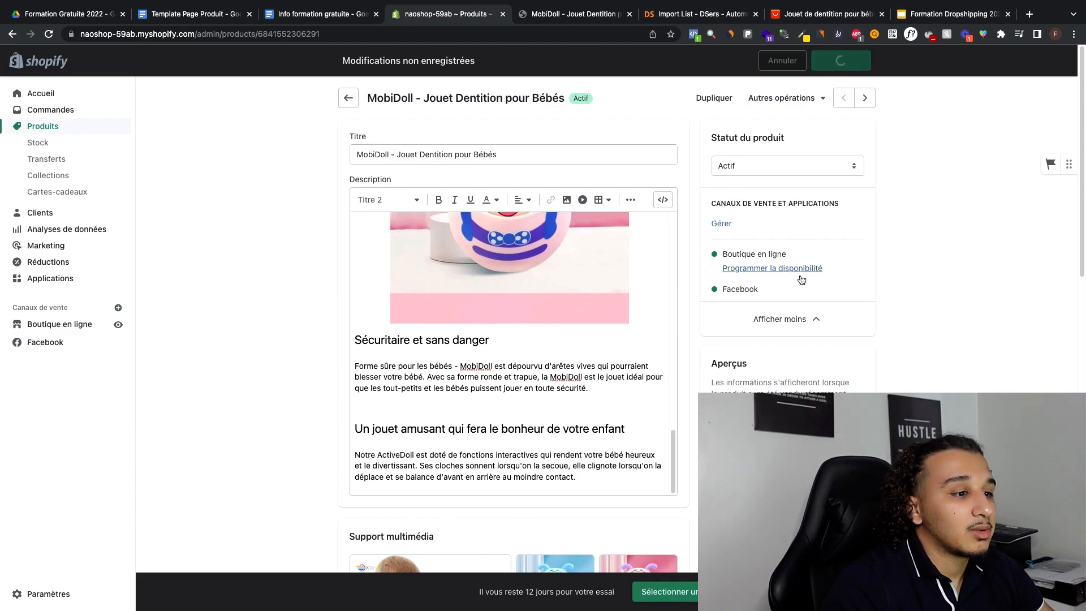
click(348, 97)
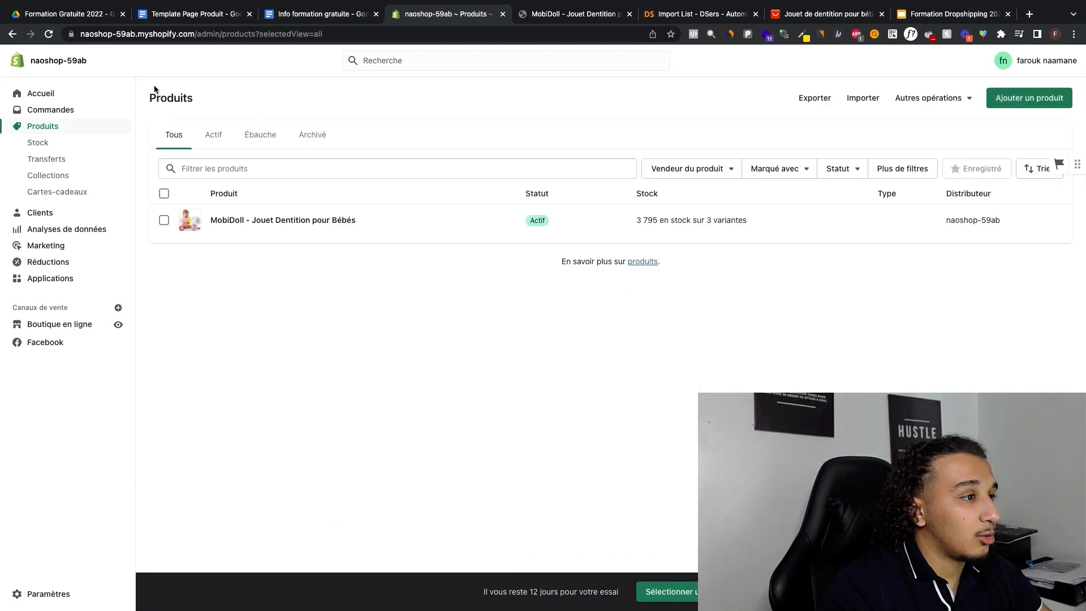
Step: Reload the storefront preview, check the spacing of the product description's headings, text and images, and close the preview
click(574, 14)
scroll(746, 174, down, 10)
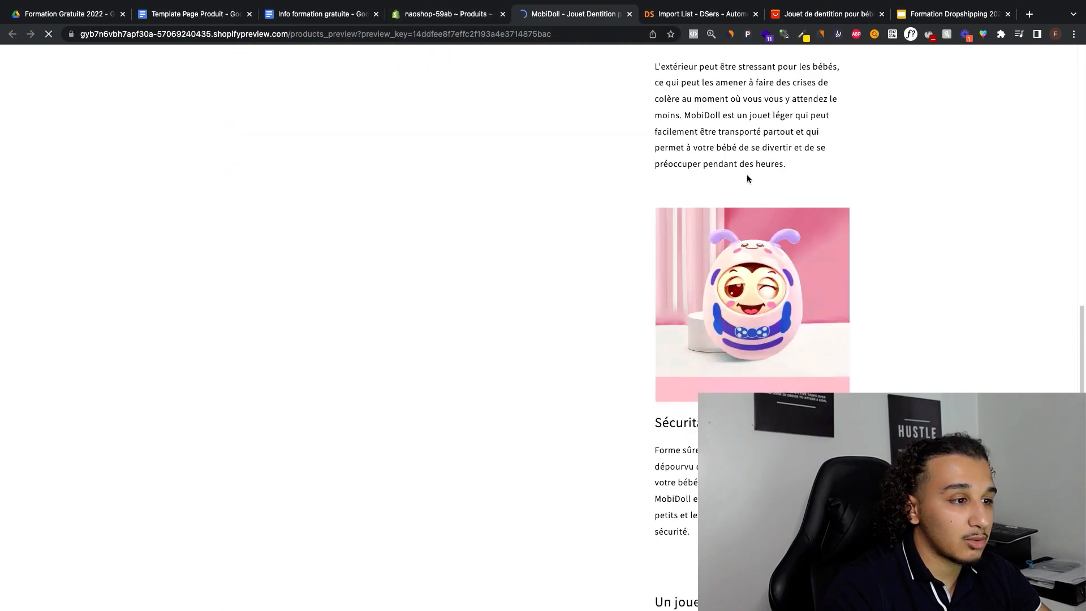
scroll(729, 178, up, 10)
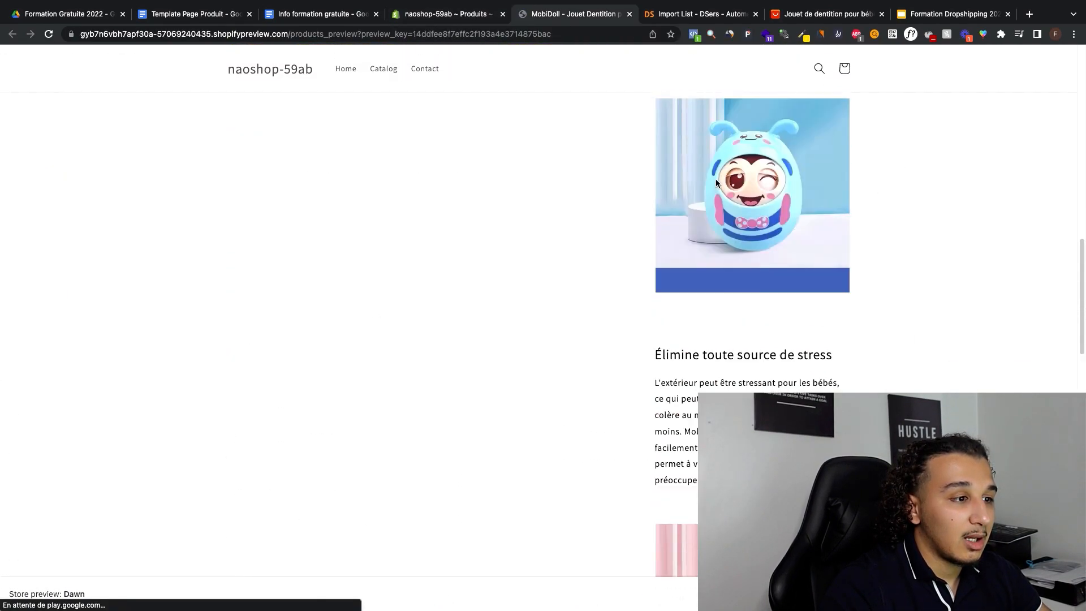
scroll(714, 179, down, 15)
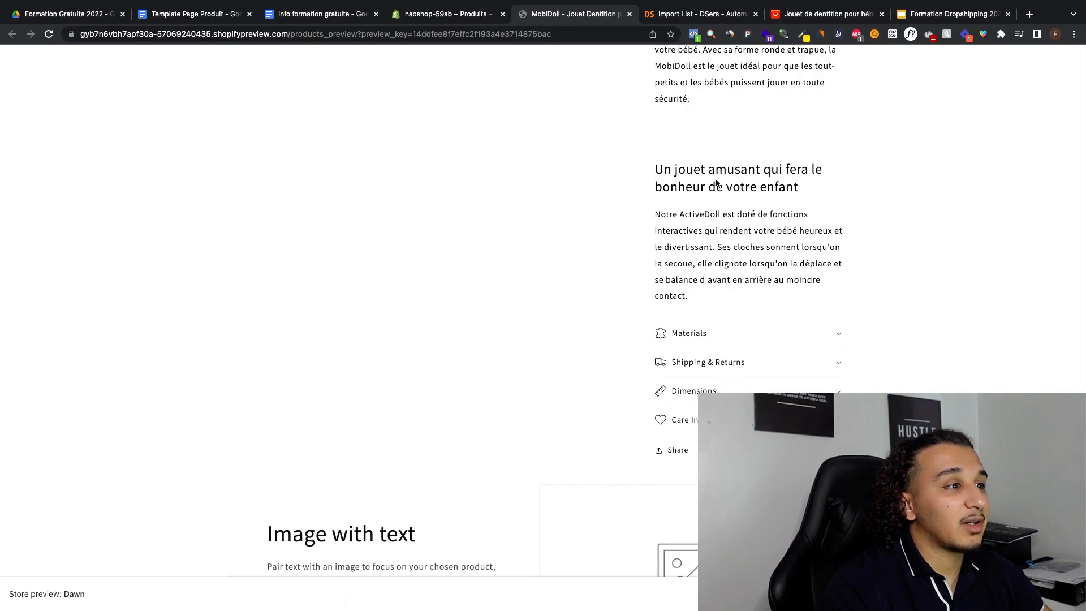
scroll(715, 182, up, 5)
click(447, 14)
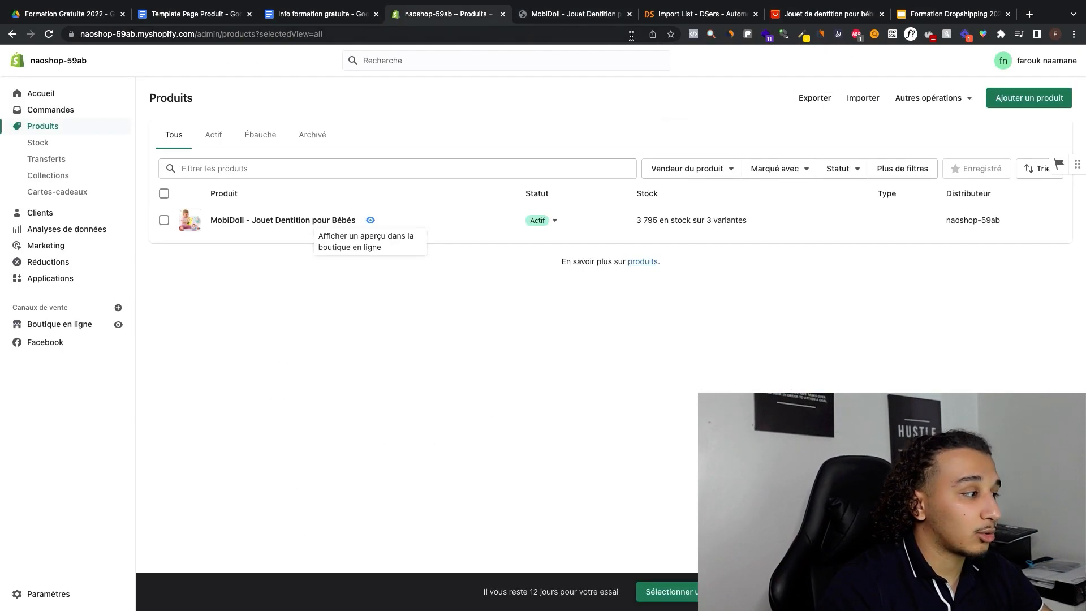
click(628, 14)
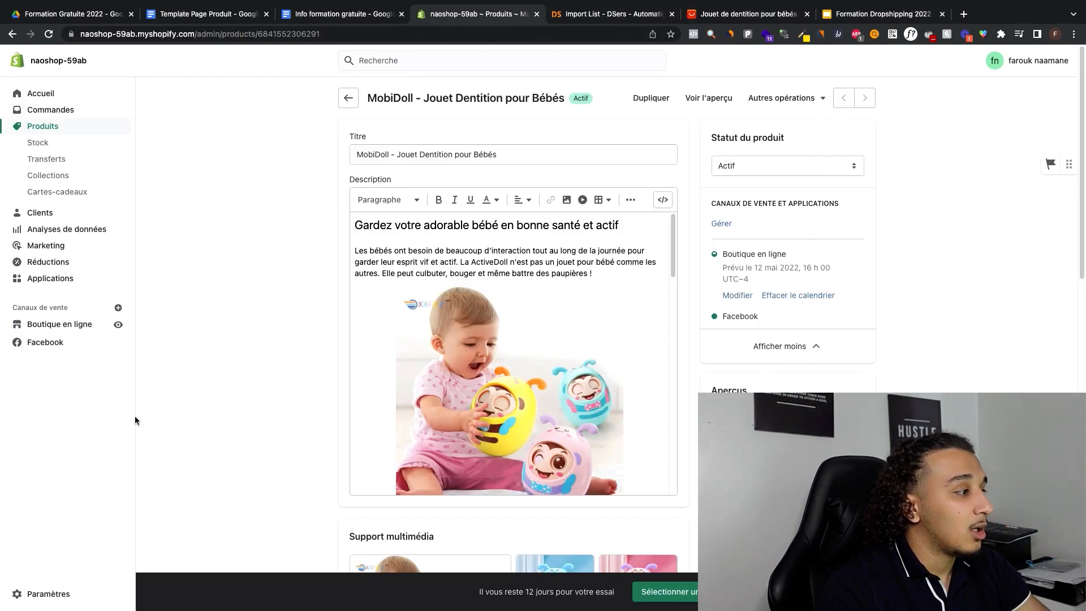
Step: Go to the online store's navigation settings, inspect the items of the Footer menu and return to the menu list
click(68, 324)
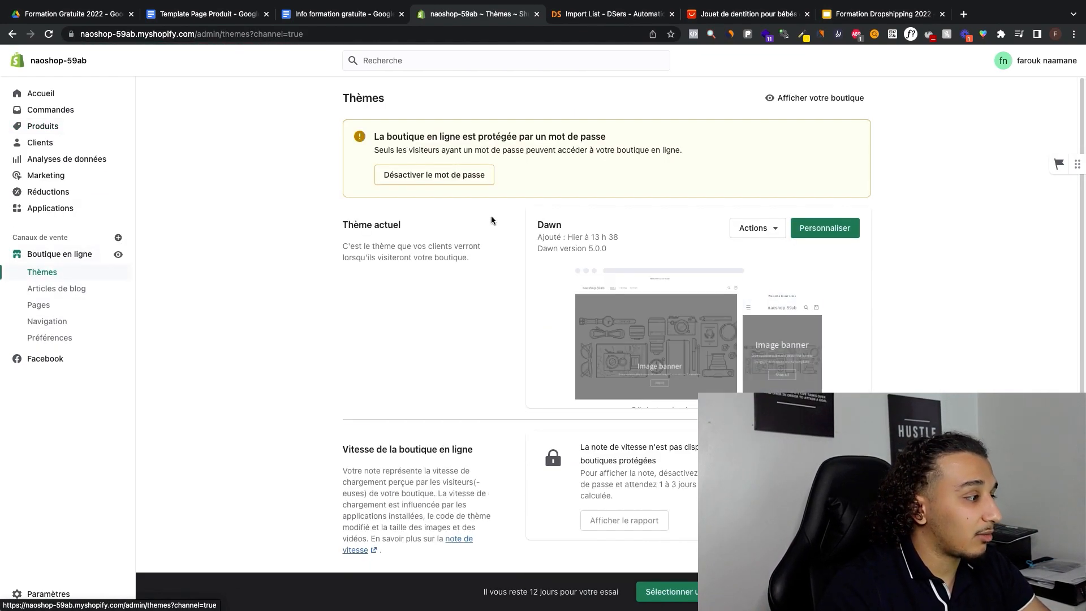
scroll(491, 215, down, 1)
scroll(422, 204, up, 1)
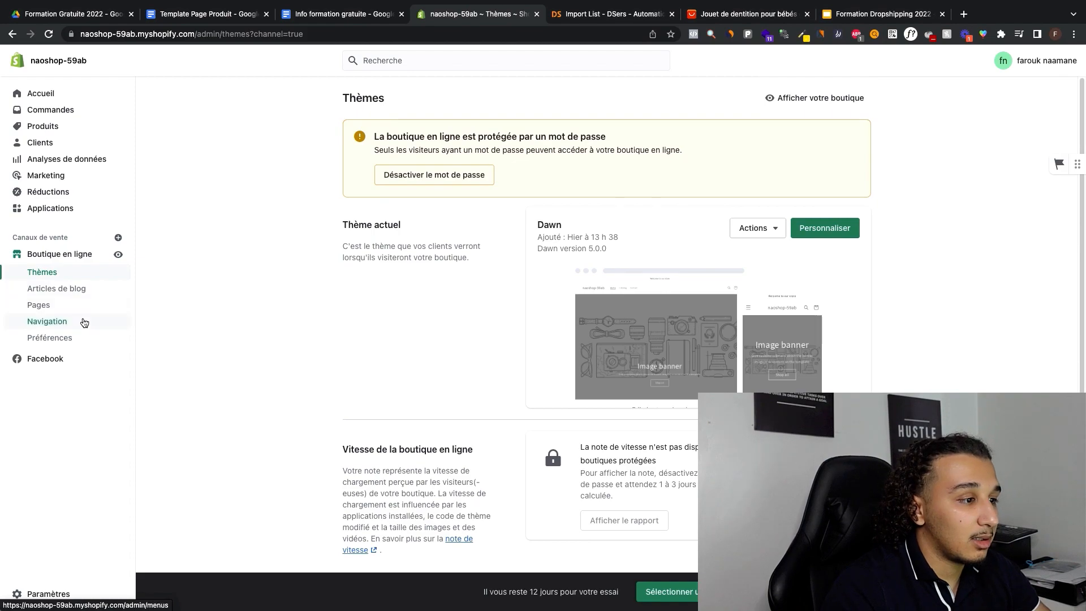
click(84, 322)
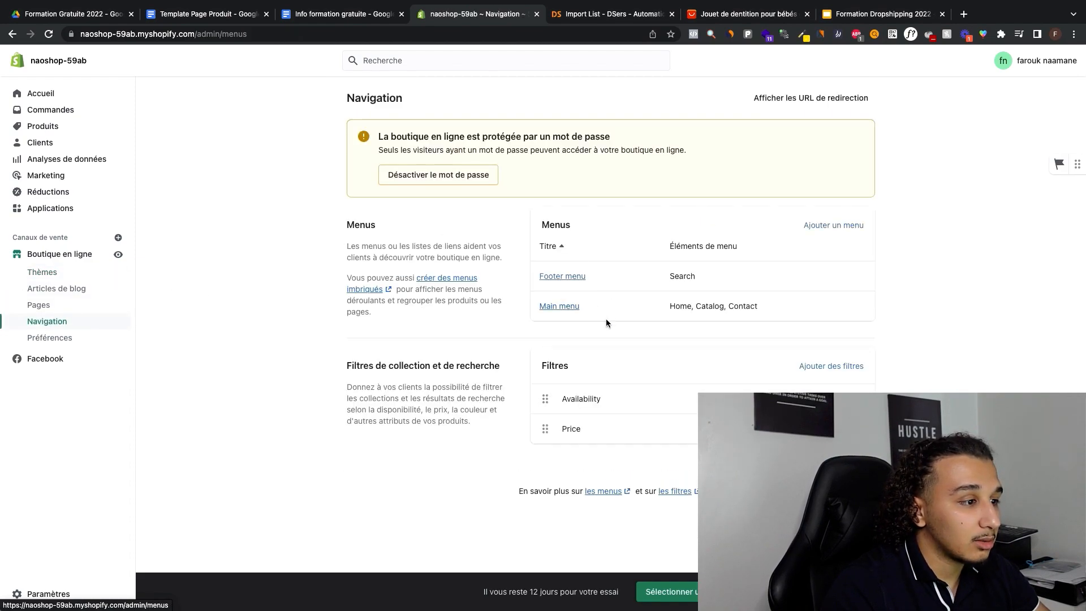
click(568, 277)
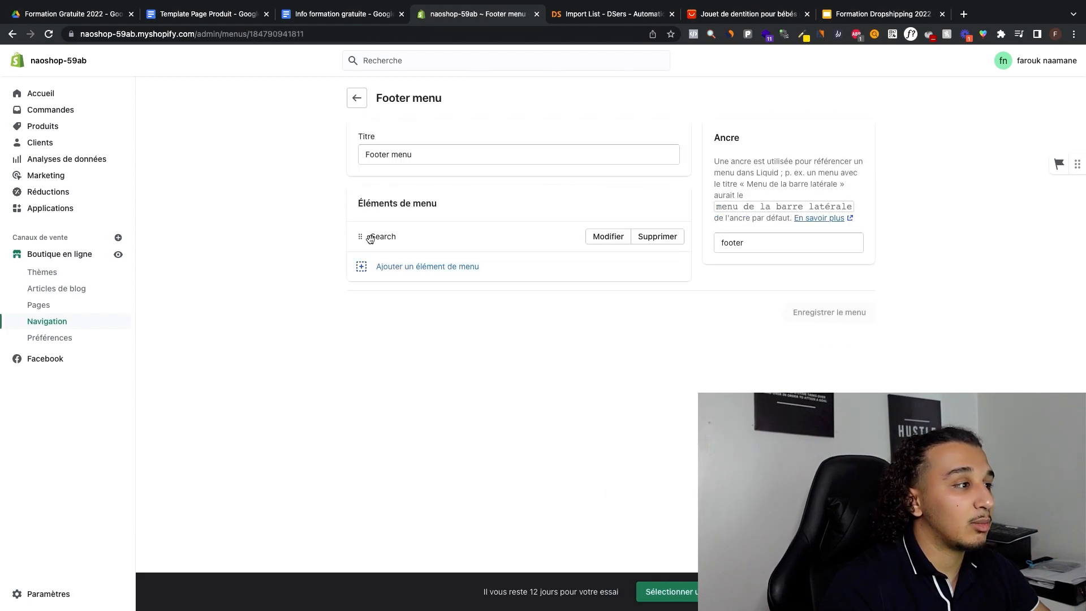
click(355, 100)
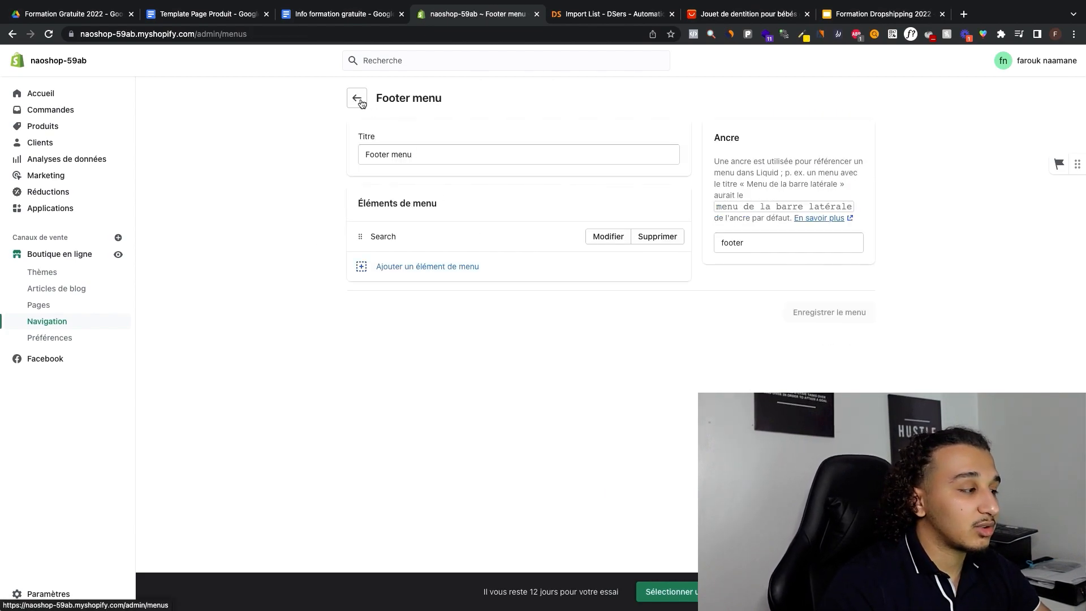
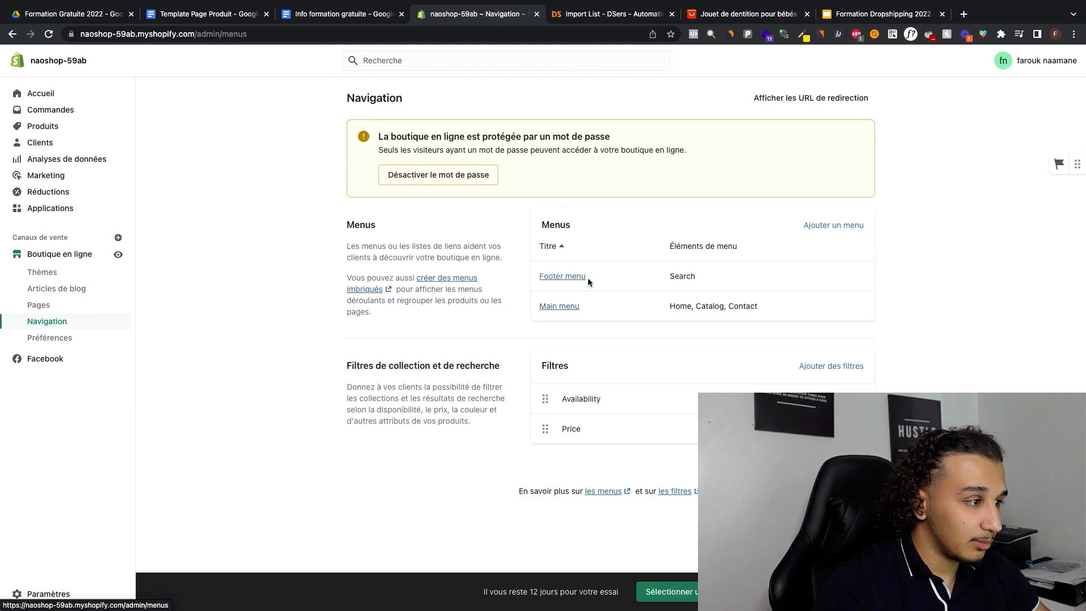
Step: Open the Footer menu and delete its Search item
click(568, 279)
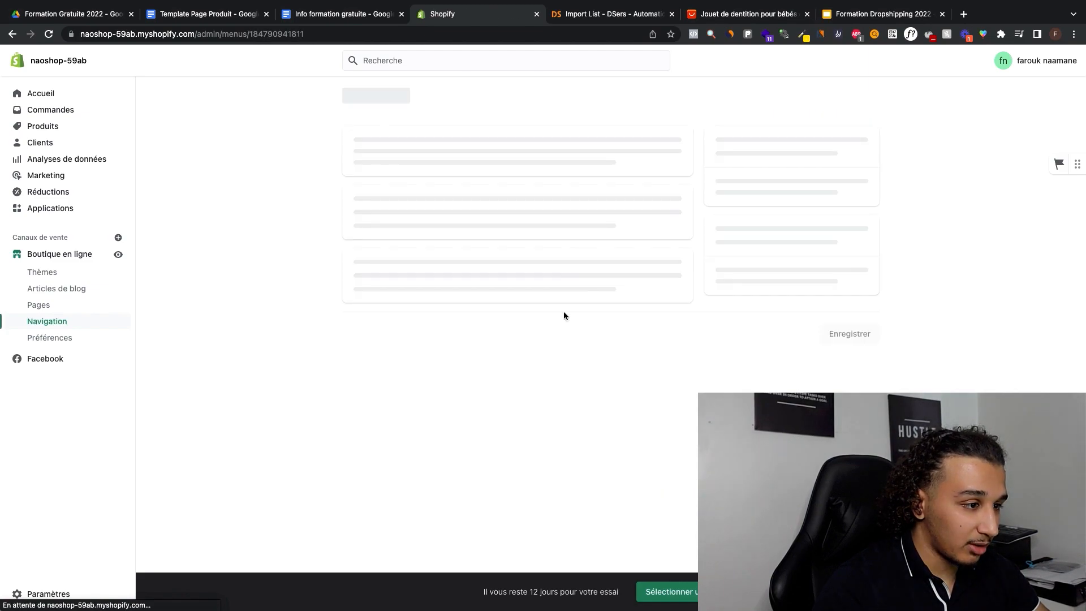
click(674, 238)
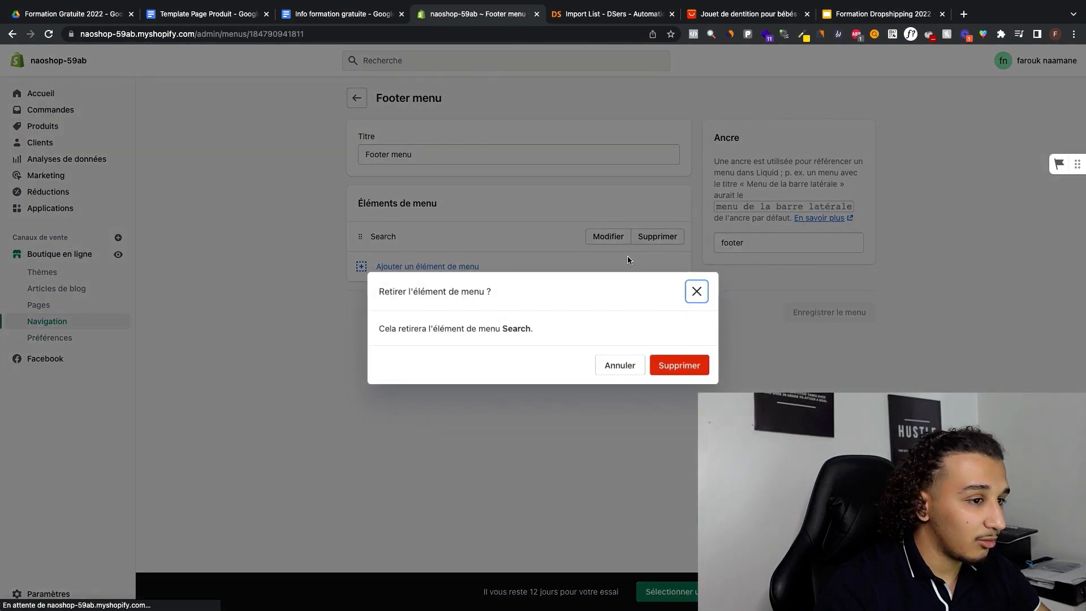
click(678, 364)
Step: Add a Footer menu item linked to the Contact page, keeping the name Contact
click(443, 288)
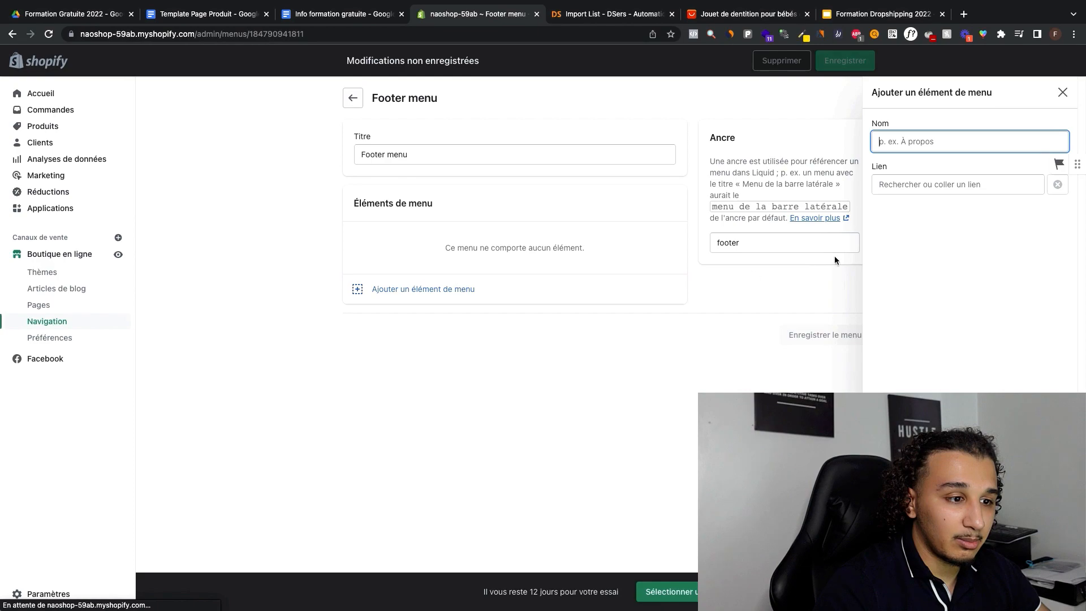
click(908, 185)
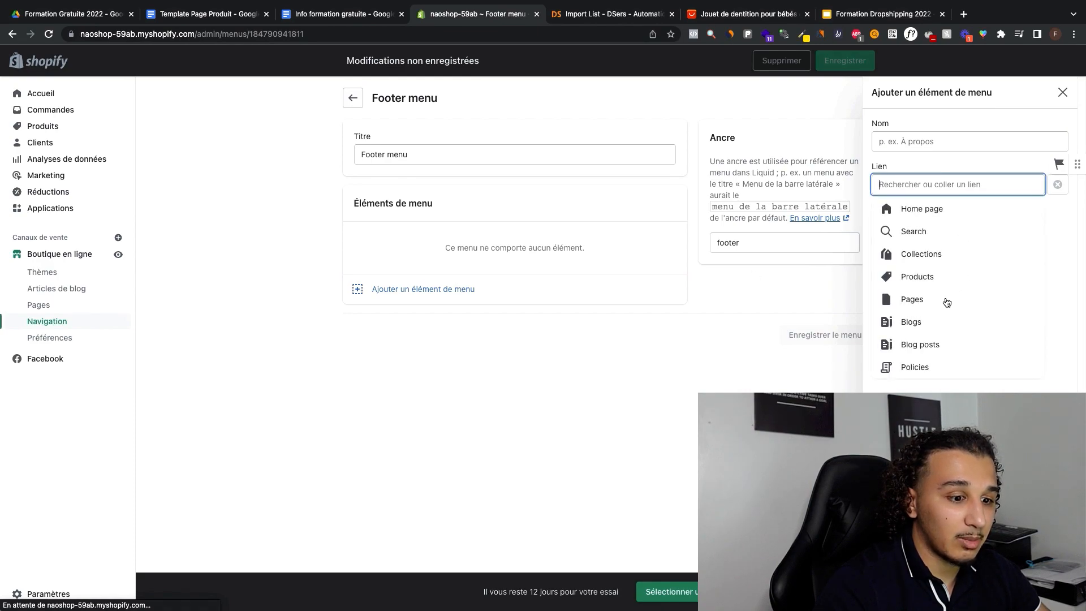
click(947, 302)
click(916, 231)
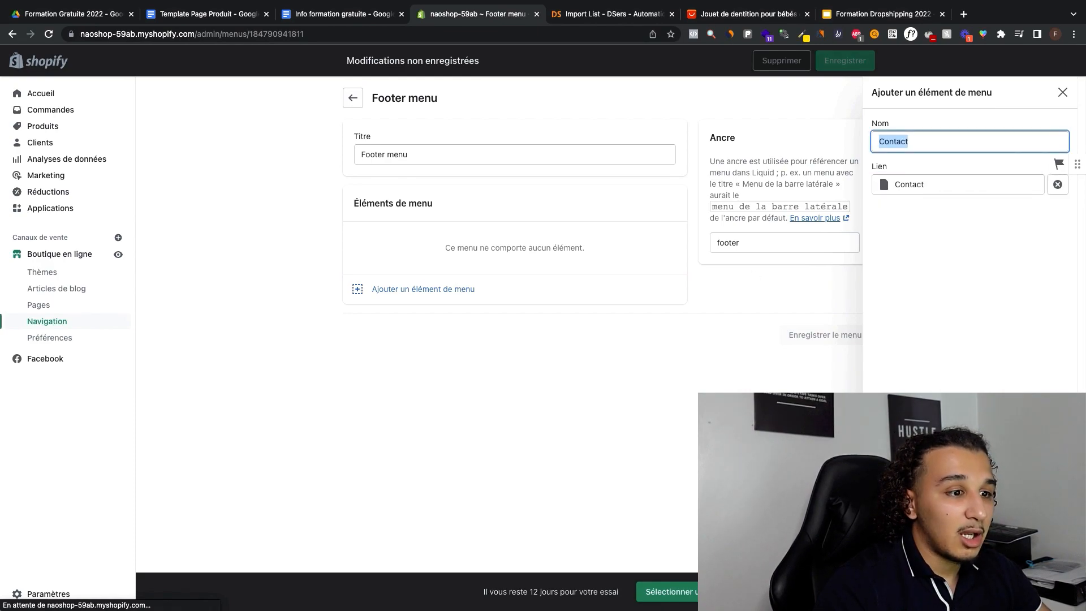
key(Return)
Step: Add a Footer menu item named "Politique de confidentialité" linked to the Privacy Policy
click(390, 266)
click(978, 182)
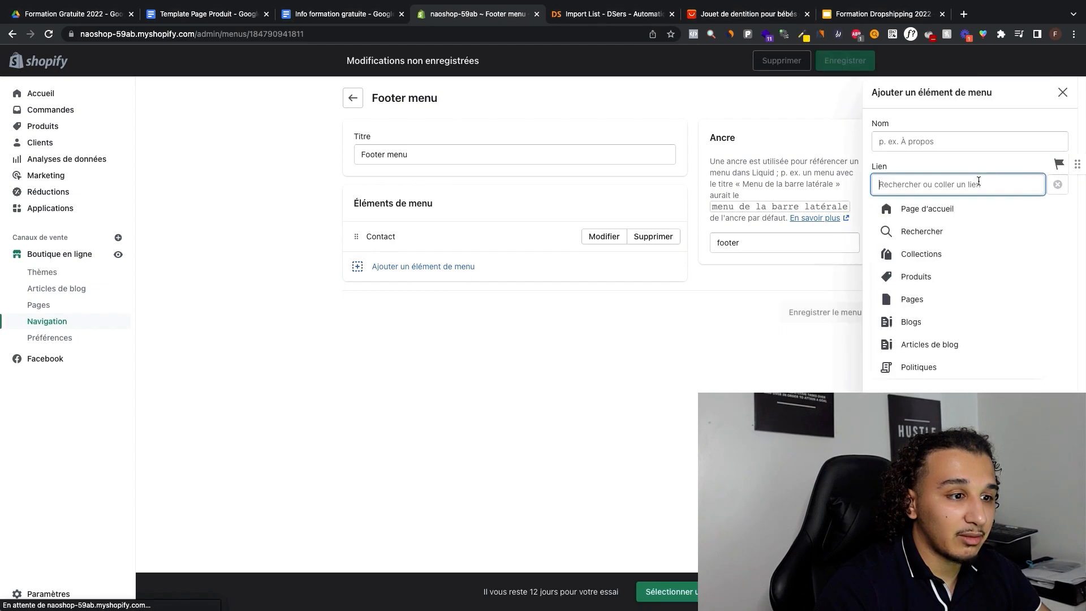
click(939, 367)
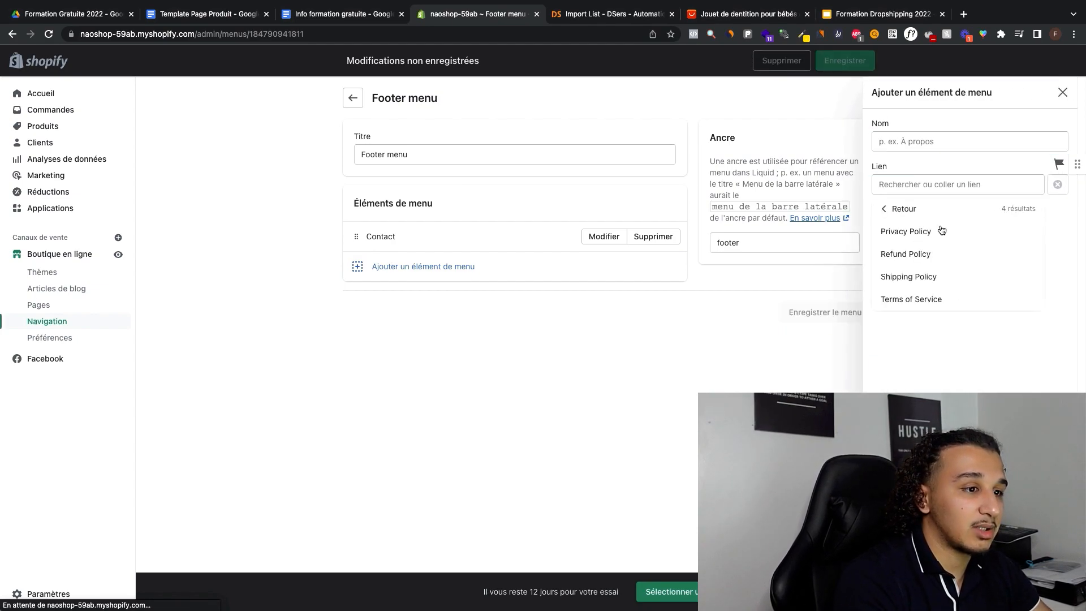
click(943, 231)
text(Politiqu)
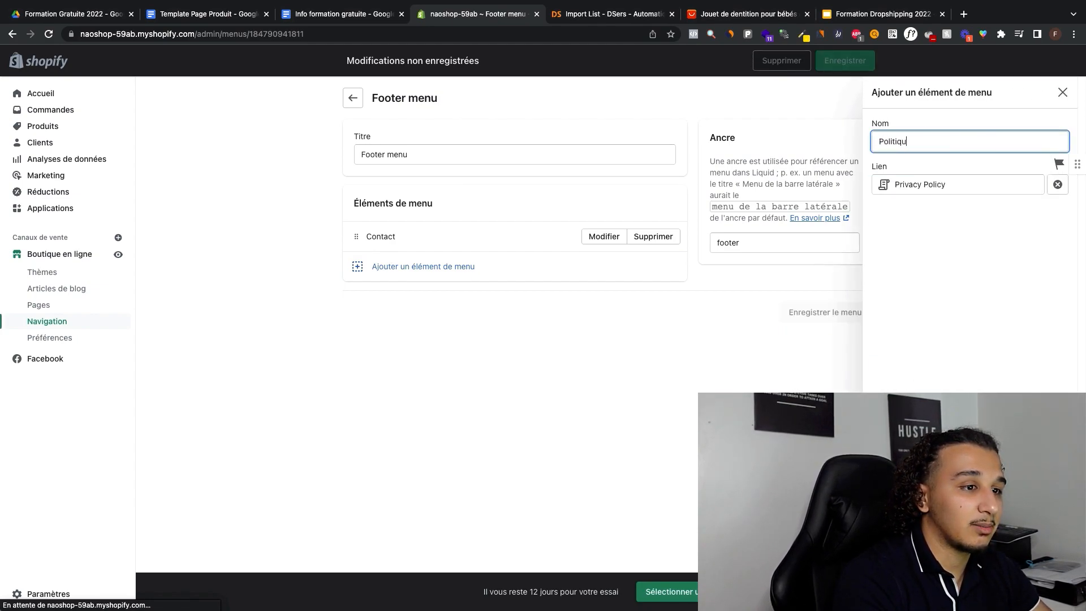
text(e de fon)
key(BackSpace)
key(BackSpace)
key(BackSpace)
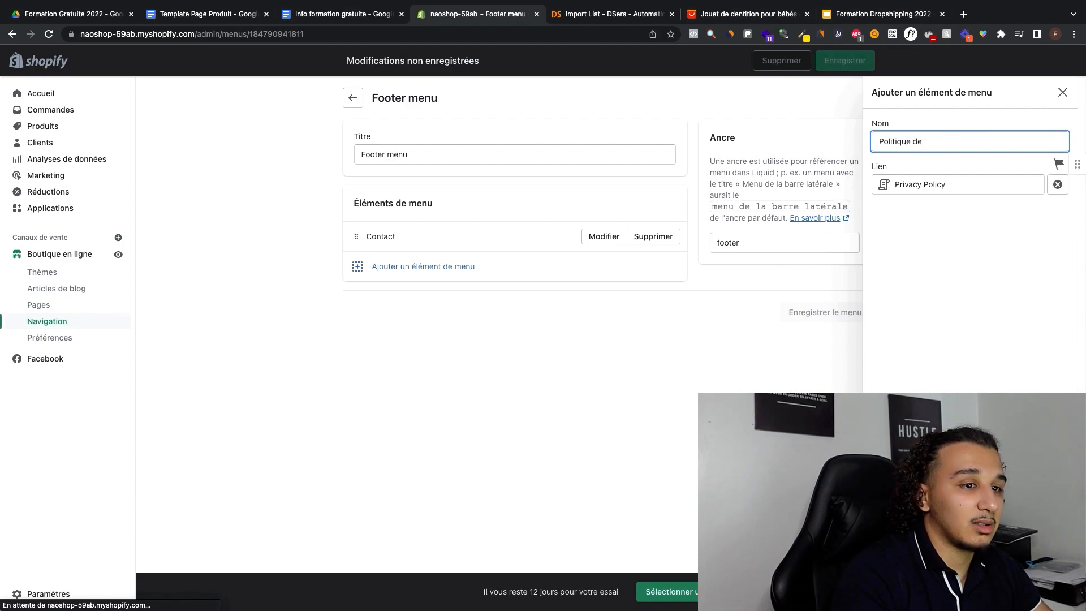
text(confidentialité)
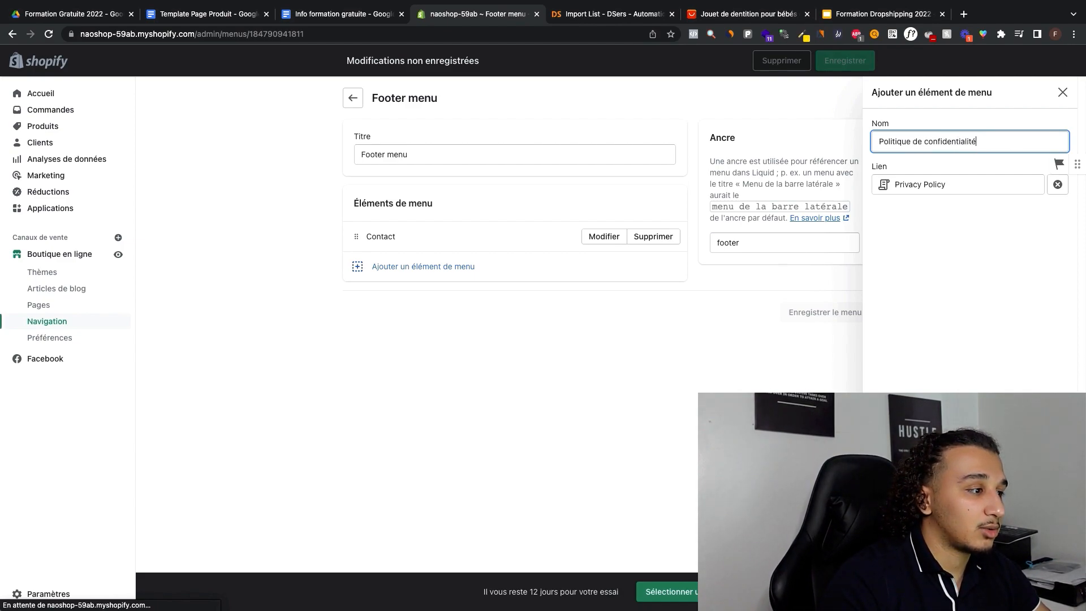
key(Return)
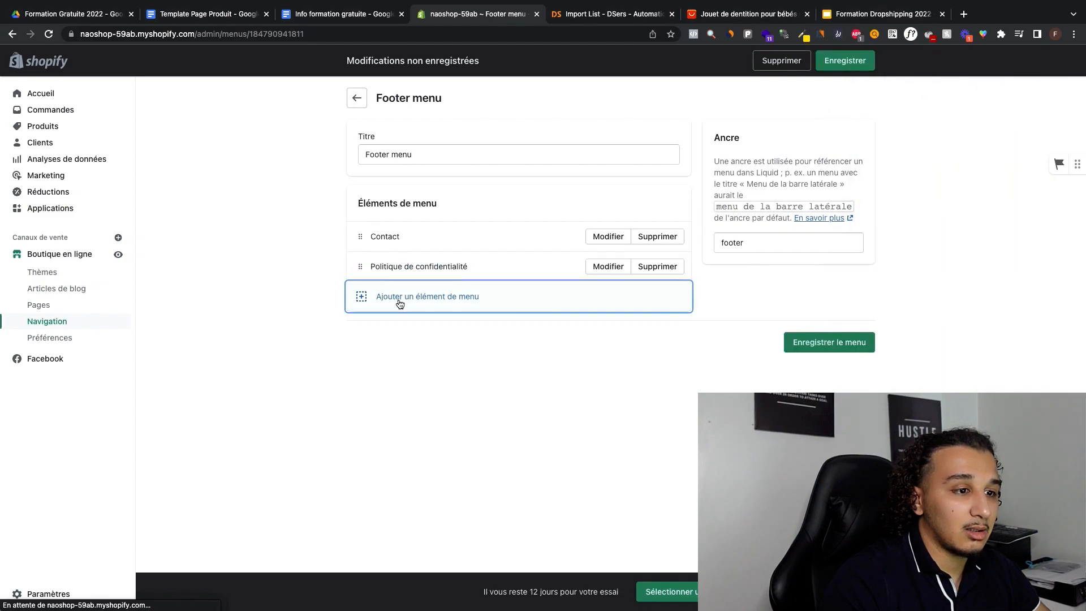
Step: Add a Footer menu item named "Politique de remboursement" linked to the Refund Policy
click(398, 302)
click(894, 188)
click(947, 365)
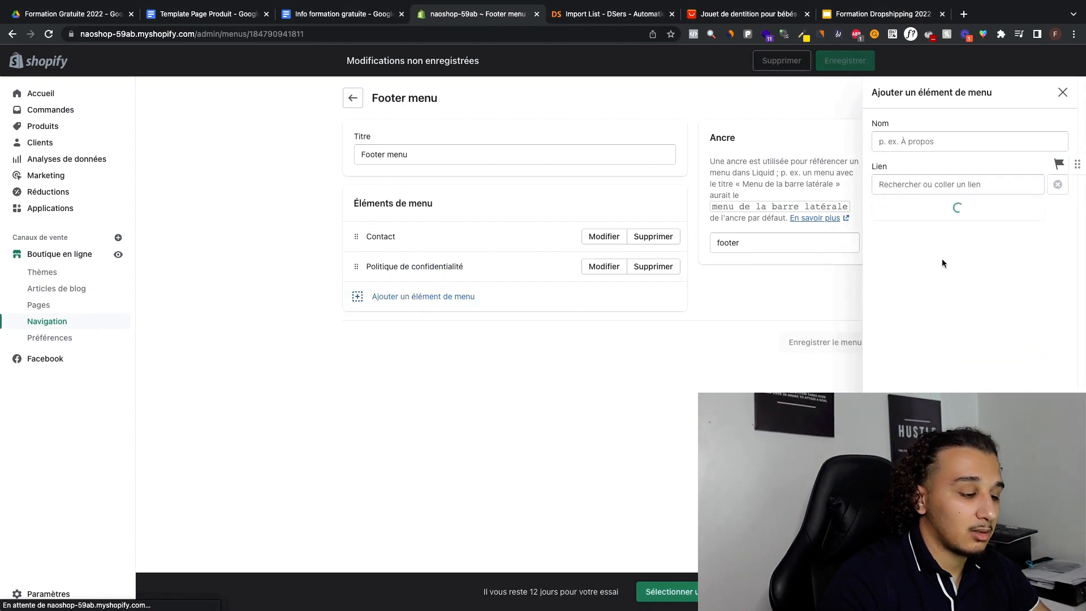
click(920, 265)
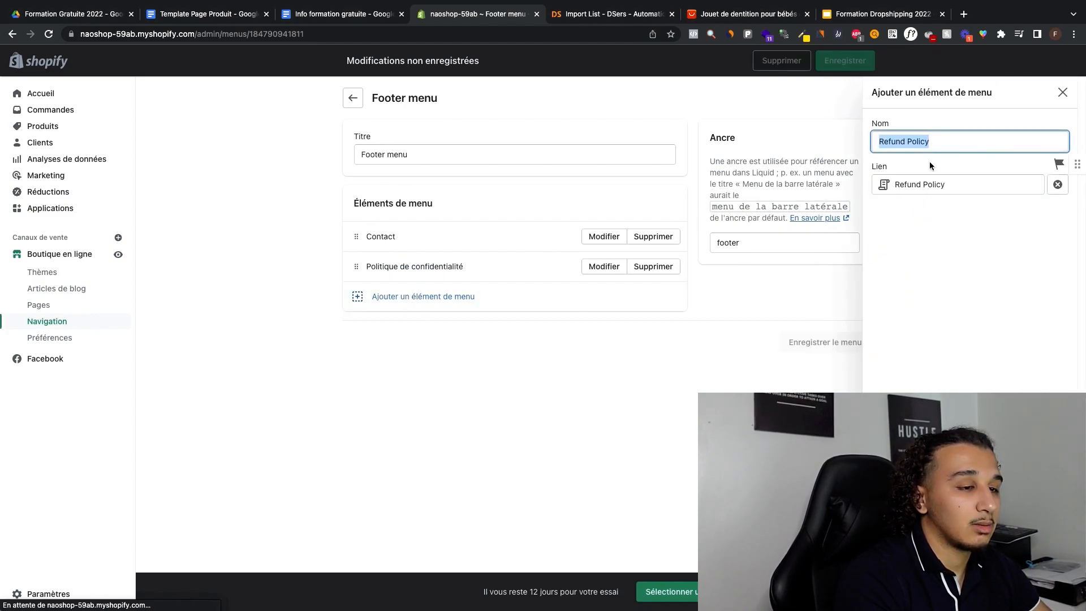
text(Politique de remboursem)
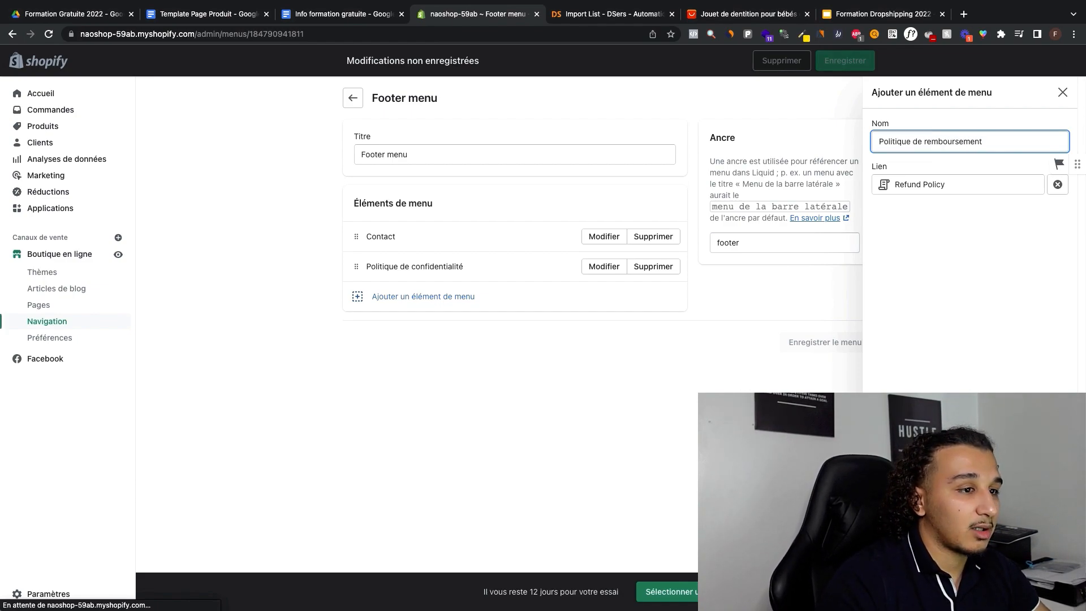
text(ent)
key(Return)
Step: Add a Footer menu item named "Politique de livraison" linked to the Shipping Policy
click(456, 326)
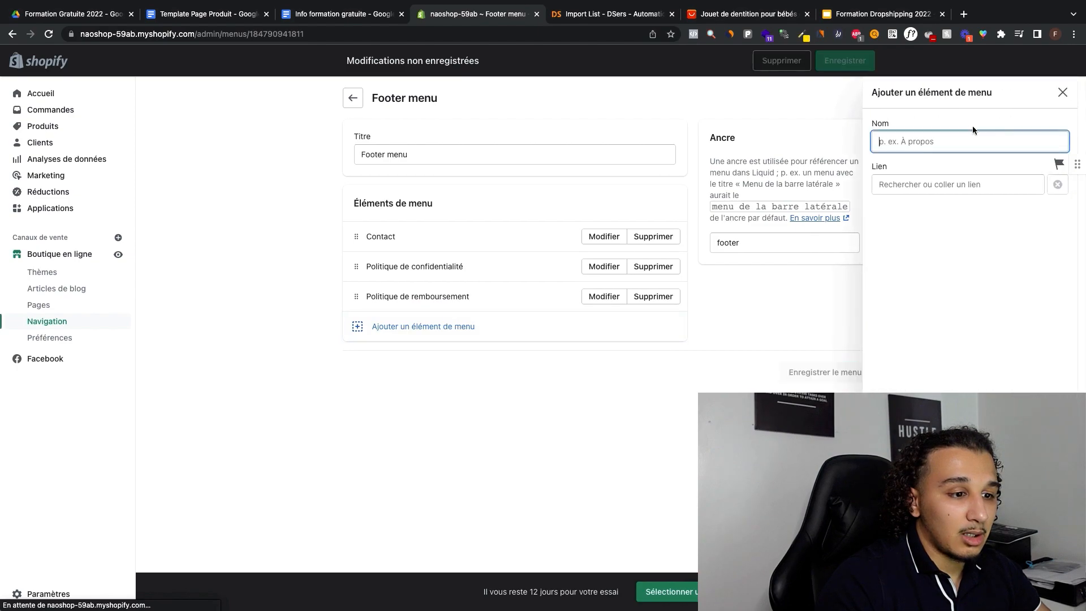
click(940, 189)
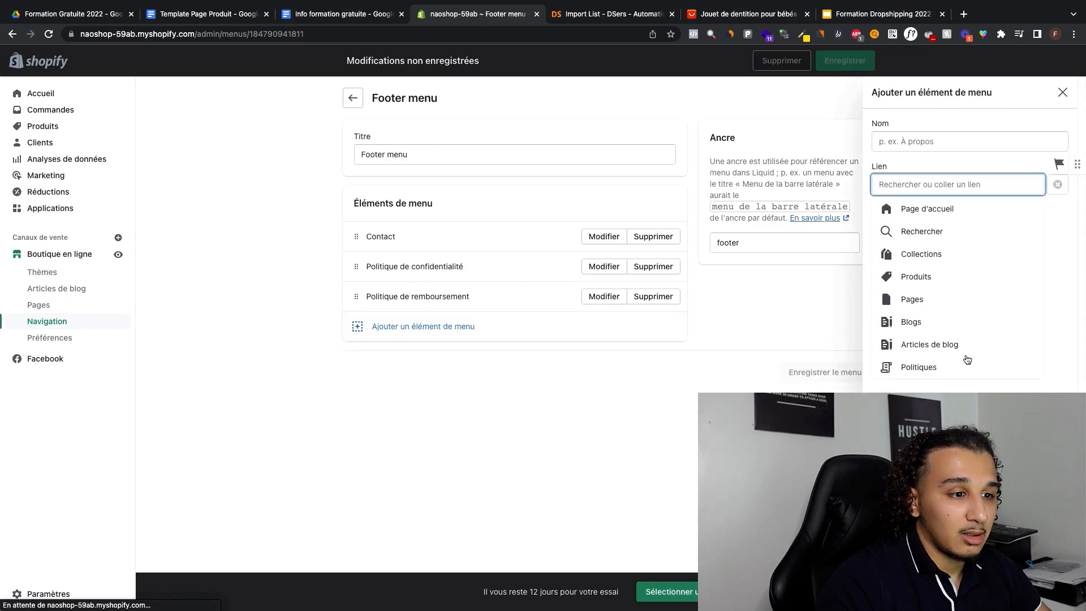
click(930, 372)
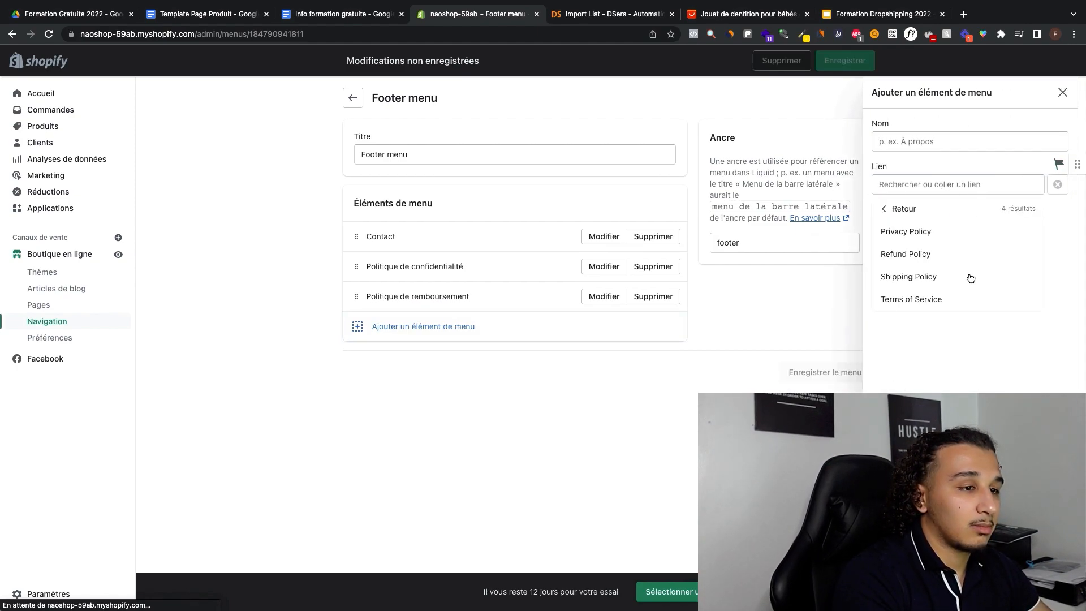
click(970, 277)
text(Poltique)
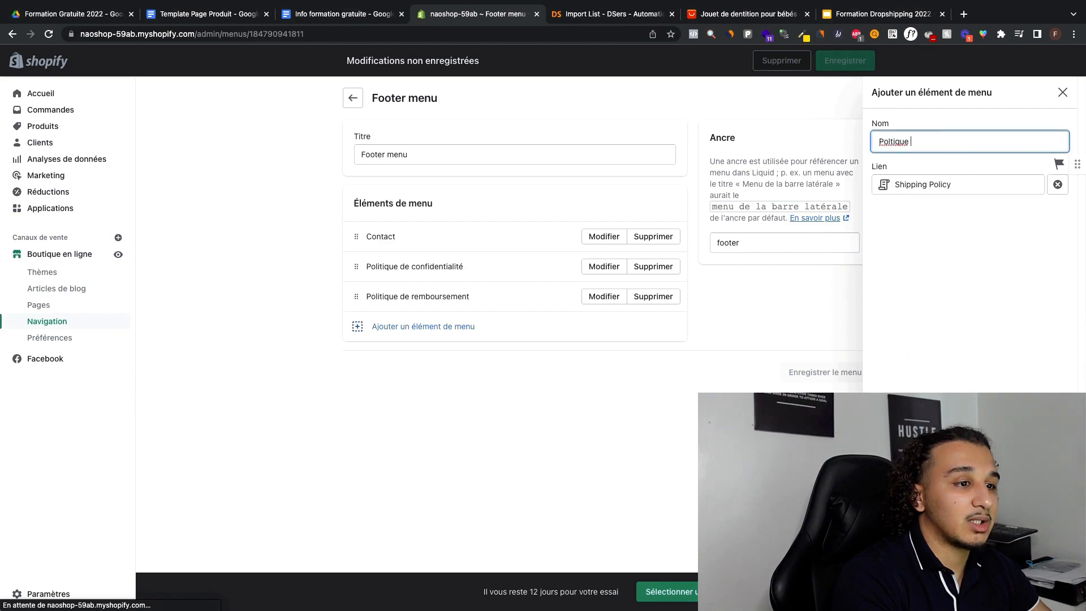
key(BackSpace)
key(BackSpace)
key(BackSpace)
key(BackSpace)
key(BackSpace)
key(BackSpace)
text(itique de )
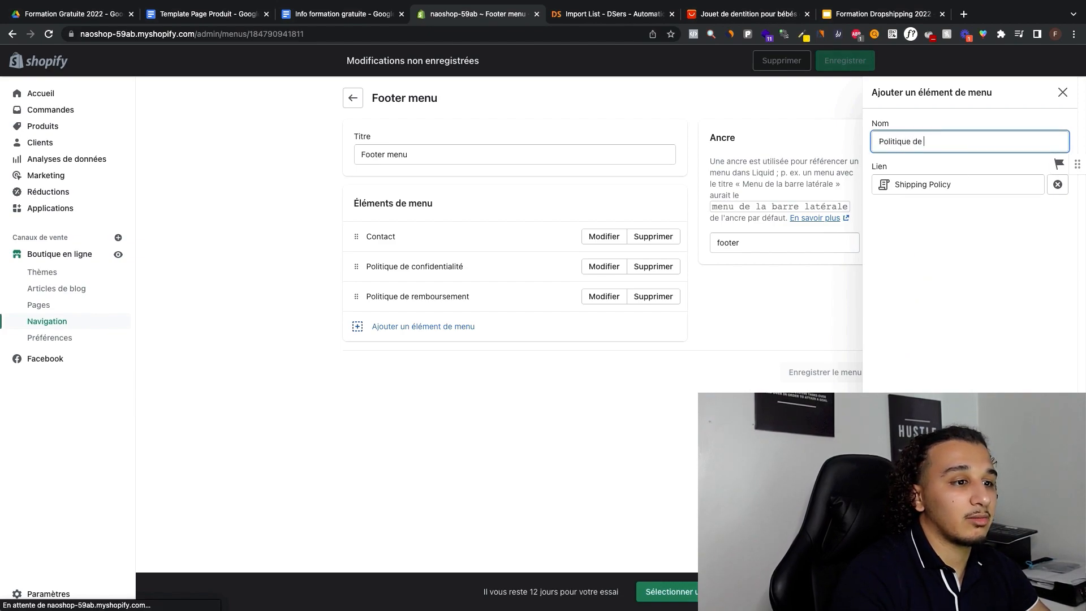
text(livraison)
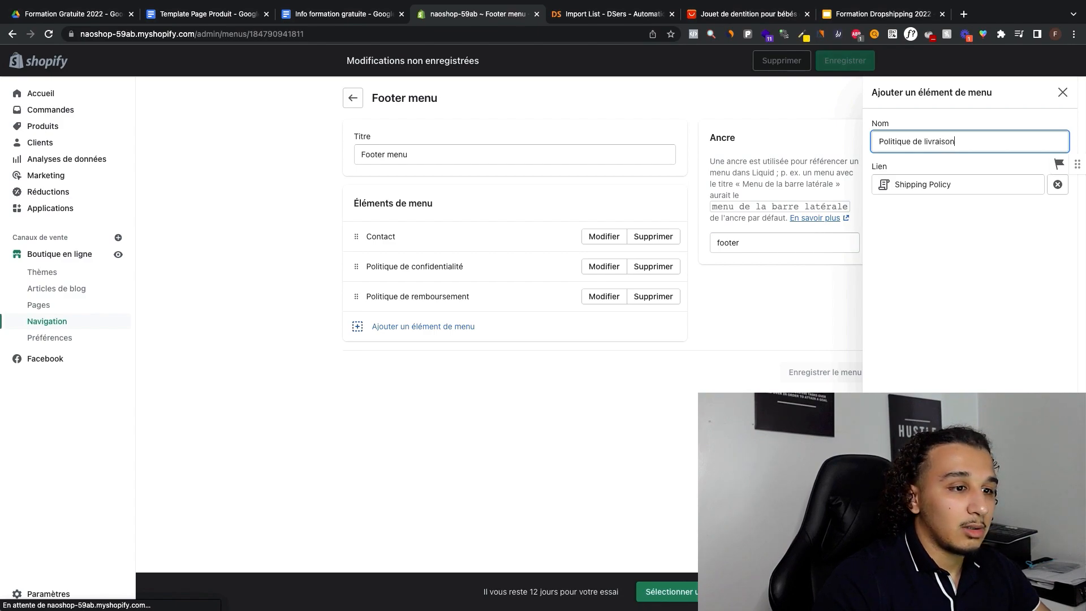
key(Return)
Step: Add a Footer menu item named "Conditions d'utilisation" linked to the Terms of Service, and save the menu
click(421, 356)
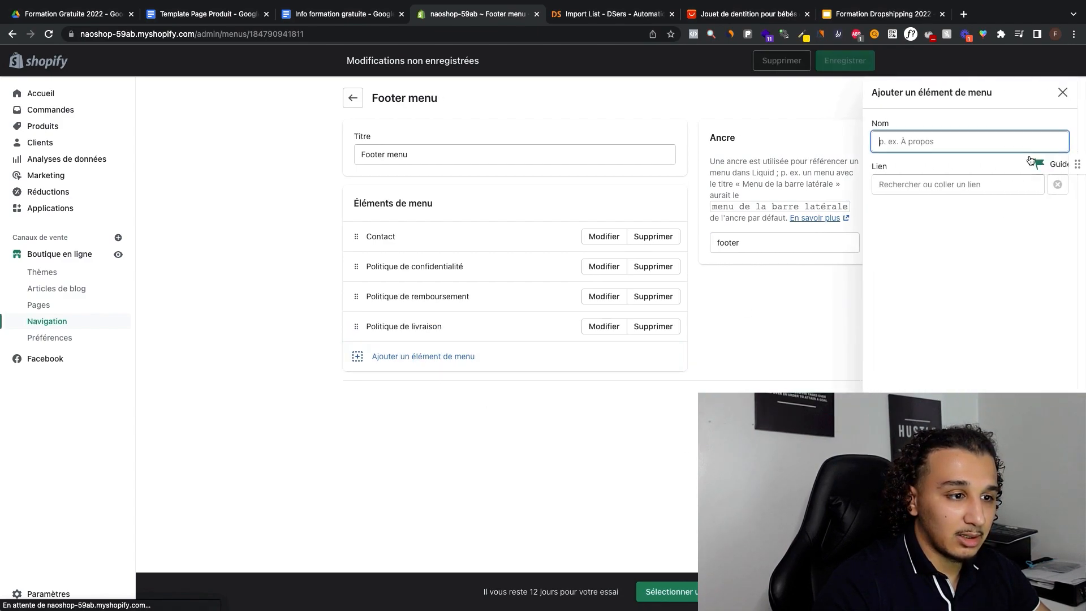
click(968, 184)
click(957, 364)
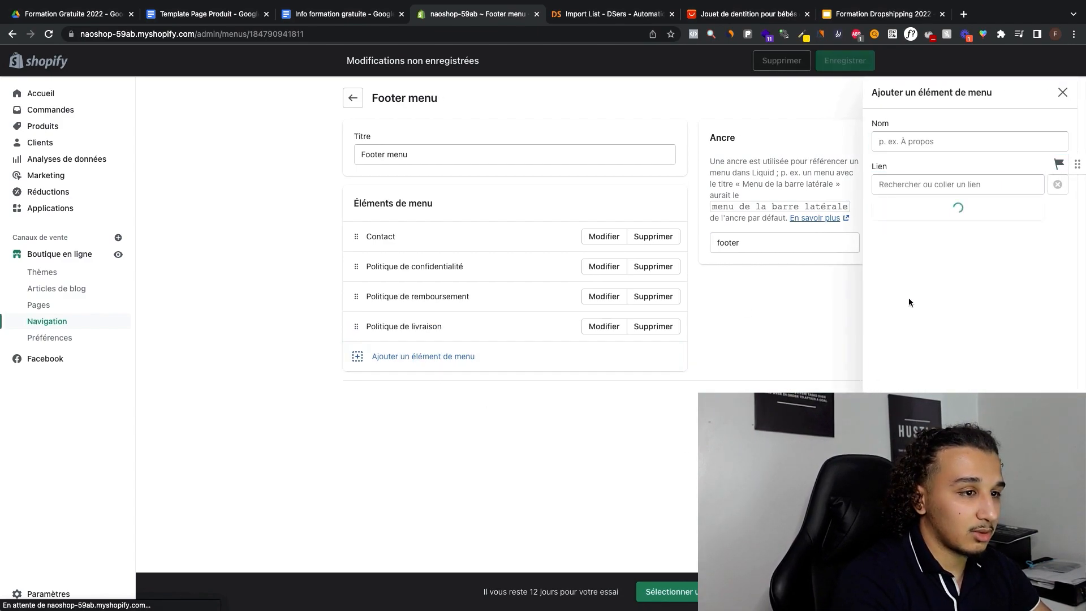
click(955, 298)
text(Co)
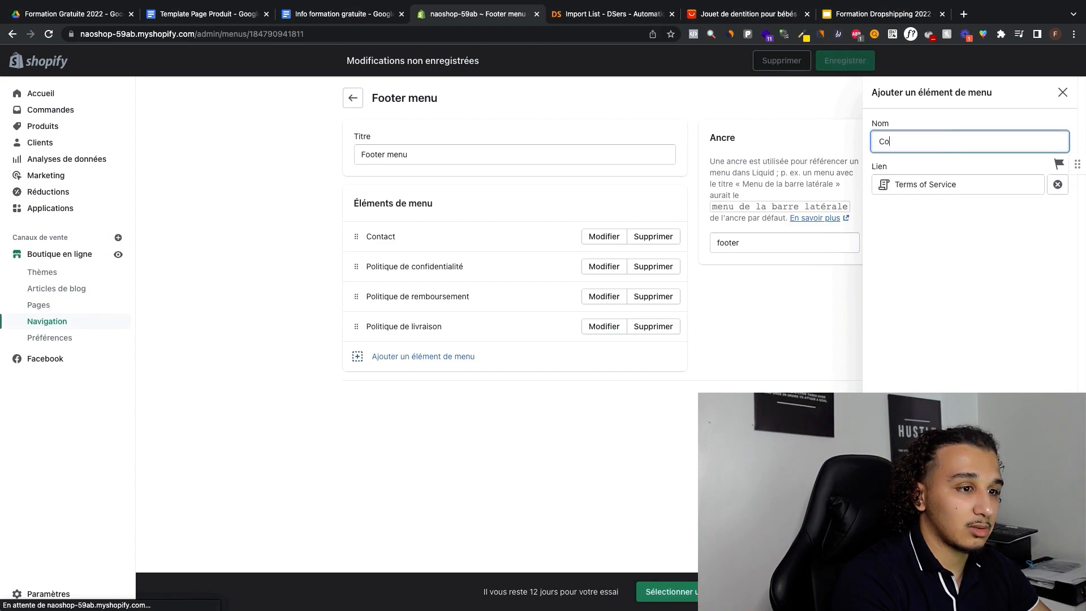
text(nditions d'ut)
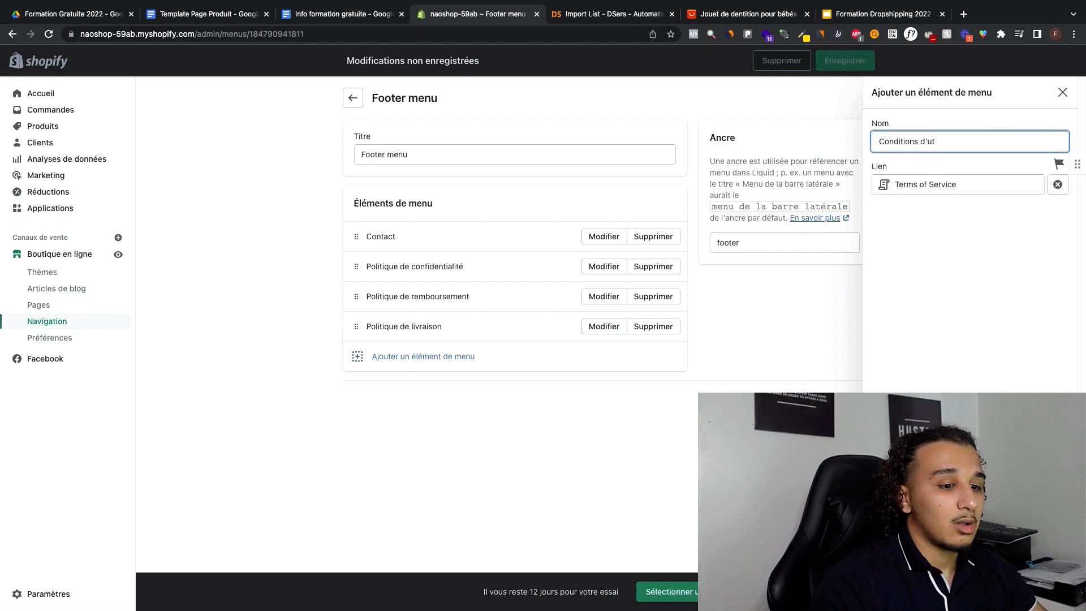
text(ilisation)
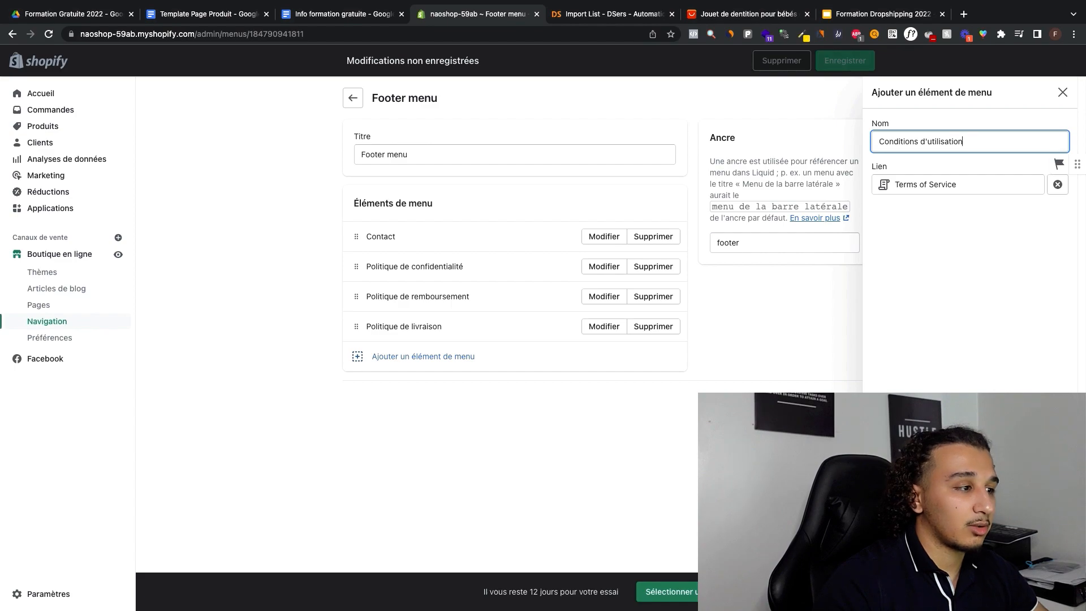
key(Return)
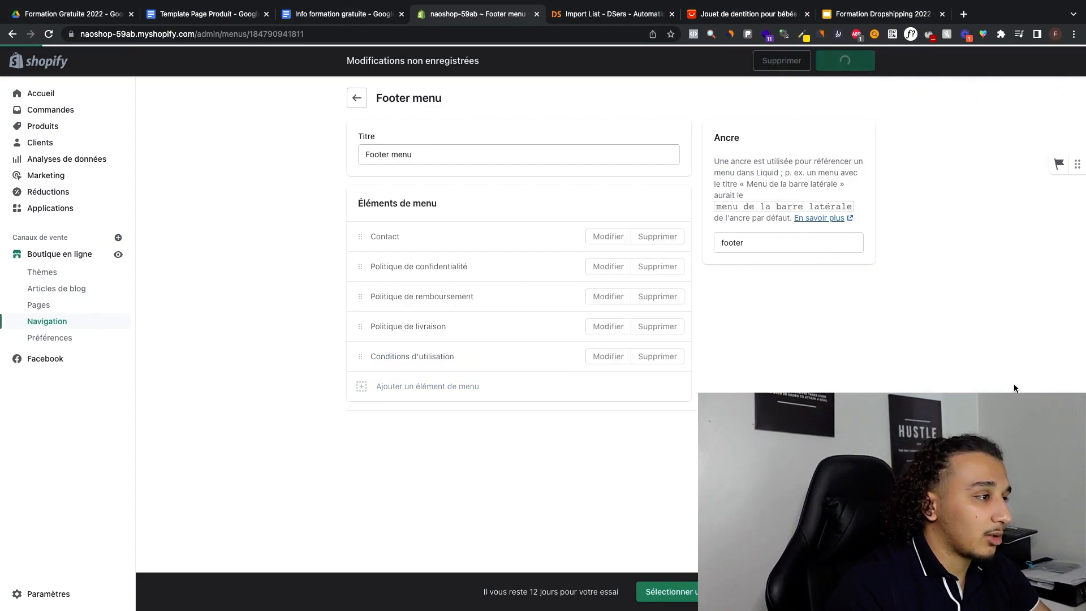
Step: Return to the menu list, open the Main menu and rename its Home item as "Accueil"
click(356, 98)
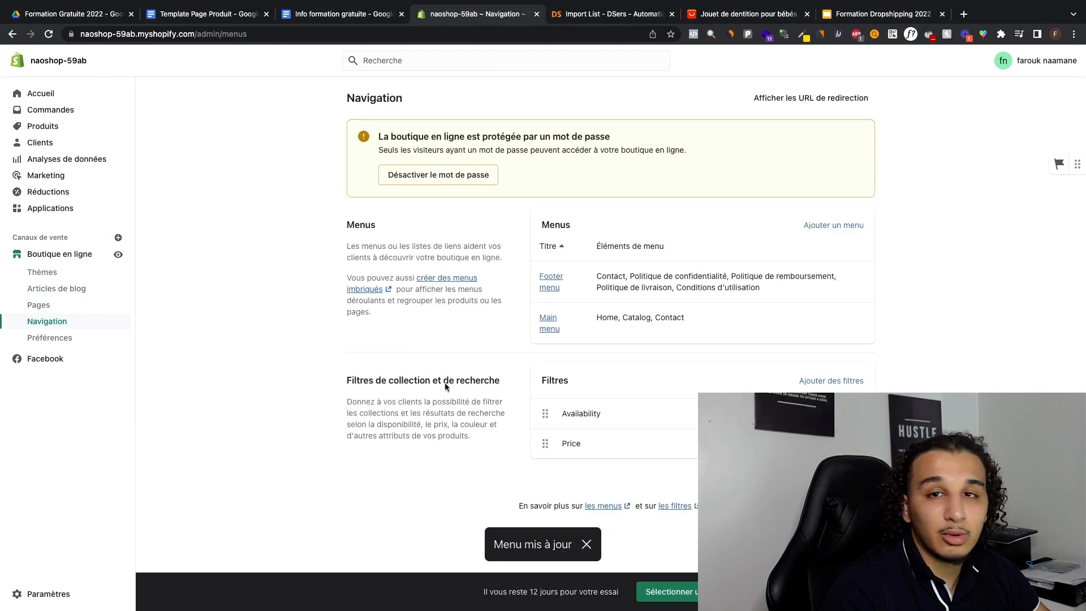
click(548, 321)
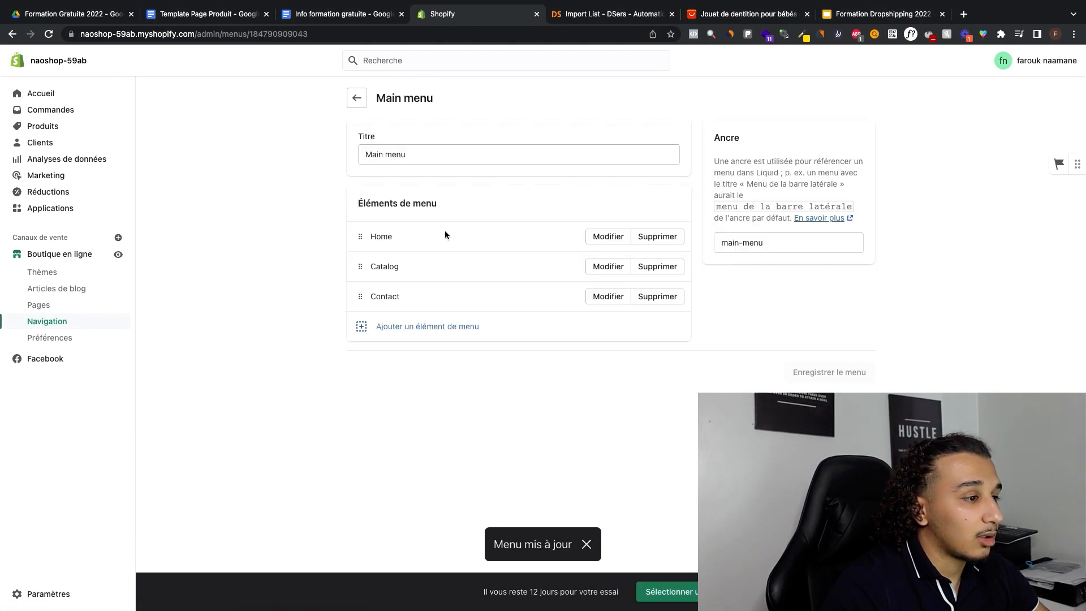
click(608, 237)
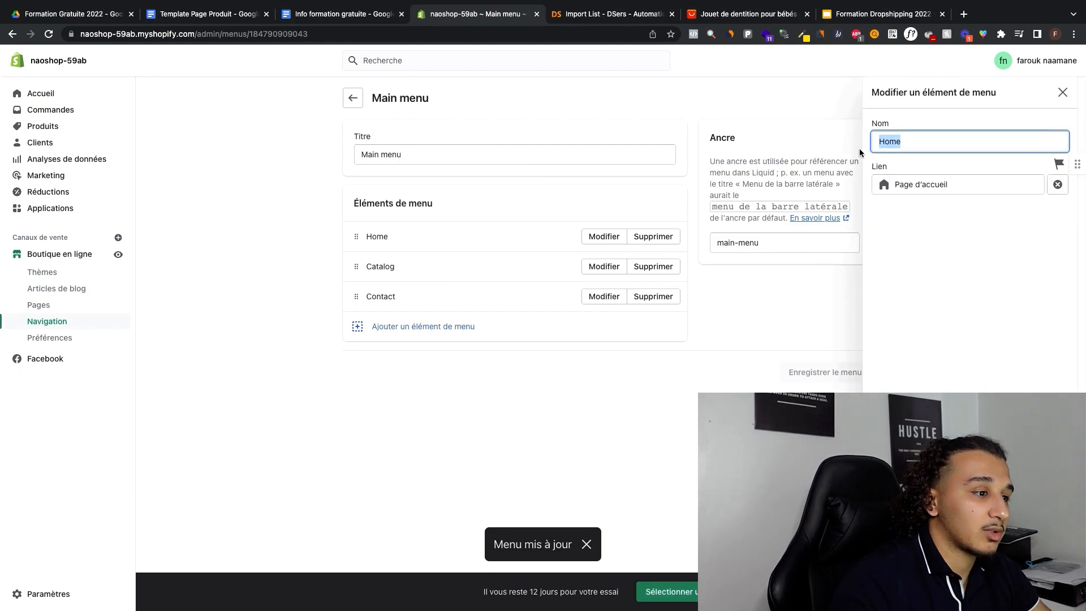
text(Accueil)
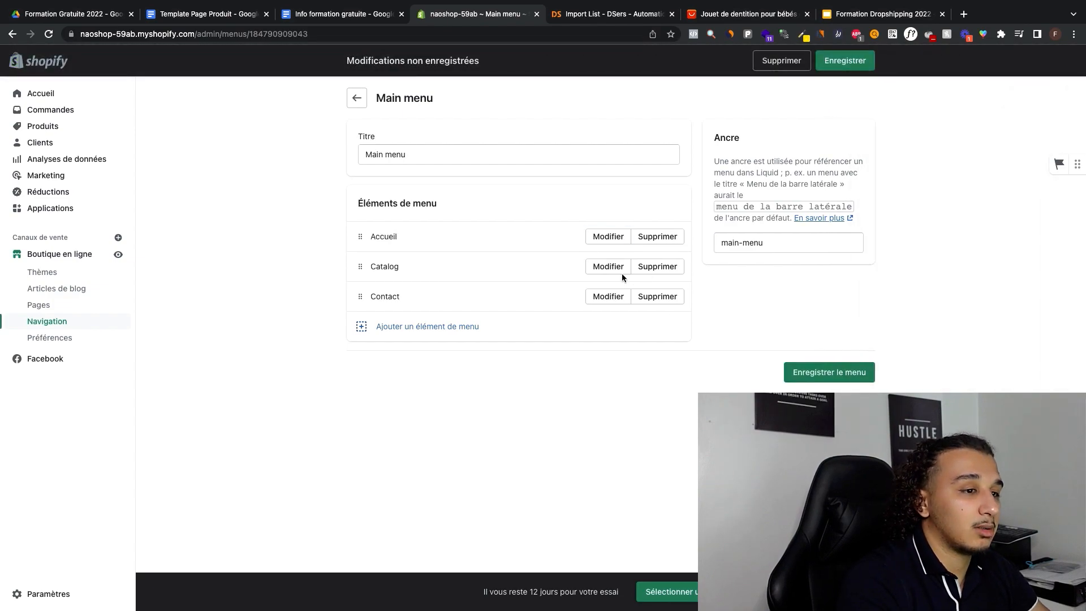
Step: Rename the Main menu's Catalog item as "Nos produits"
click(622, 272)
double_click(899, 151)
text(M)
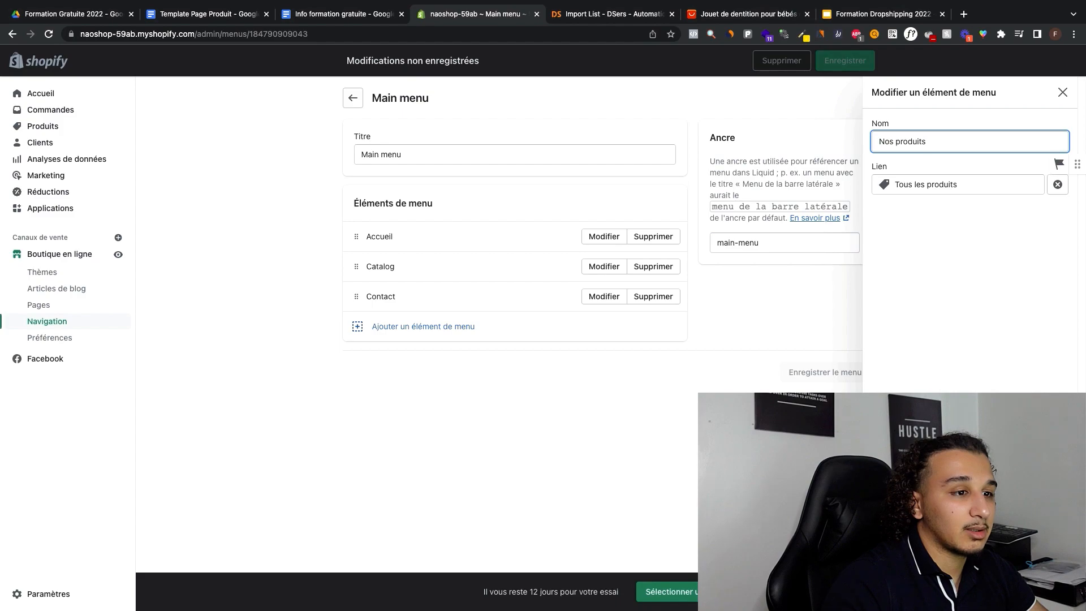
key(Return)
Step: Rename the Main menu's Contact item as "Nous contacter" and save the menu
click(604, 296)
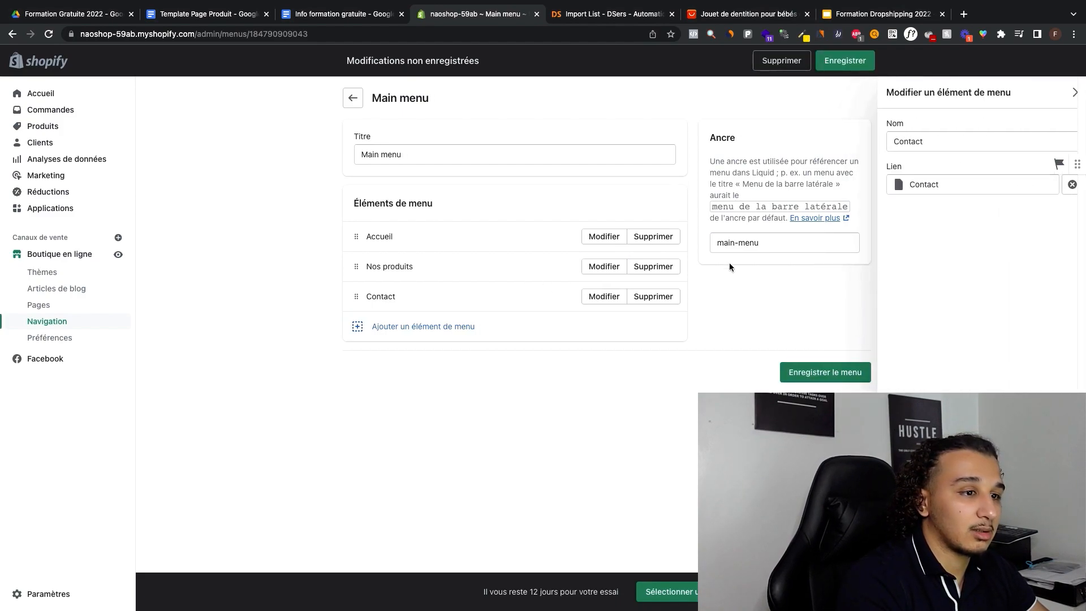
double_click(878, 142)
text(nO)
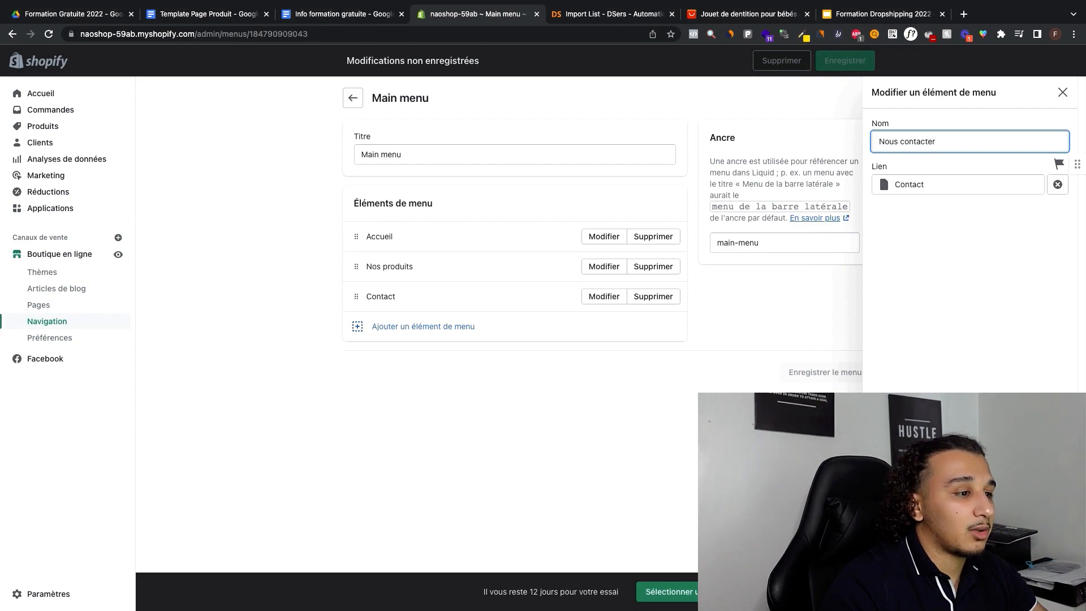
key(Return)
click(839, 371)
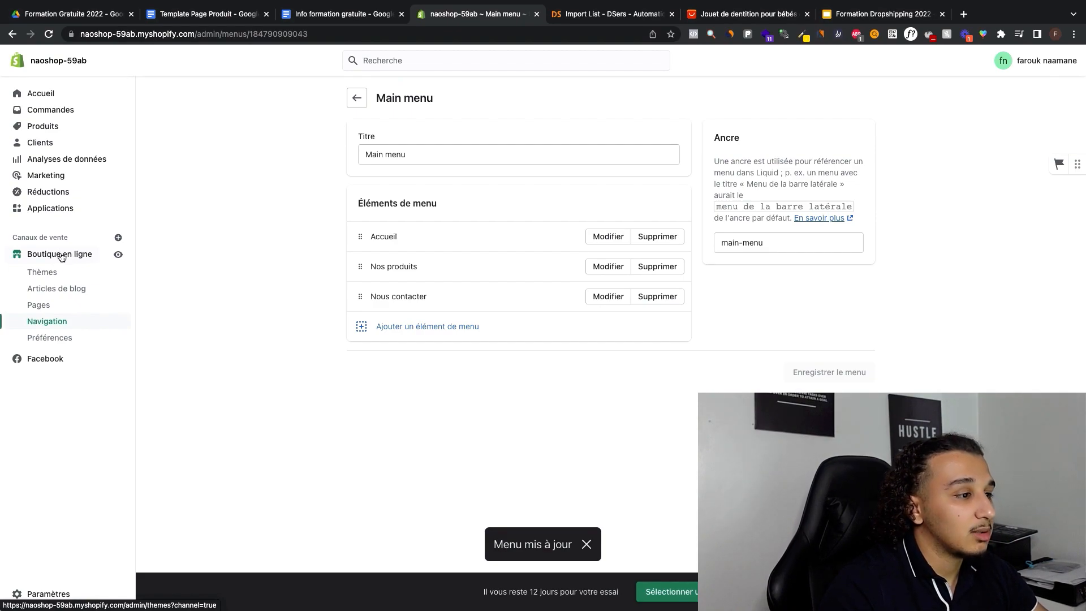
Step: Open the online store's Themes page, dismiss the menu notification and bring up the free themes from the theme library
click(62, 256)
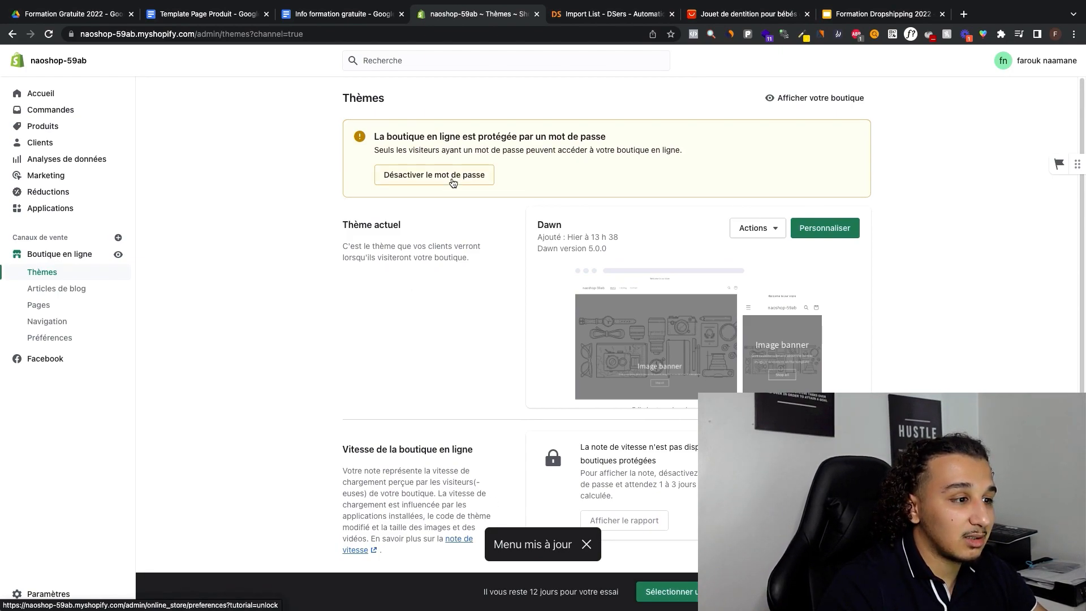
click(584, 545)
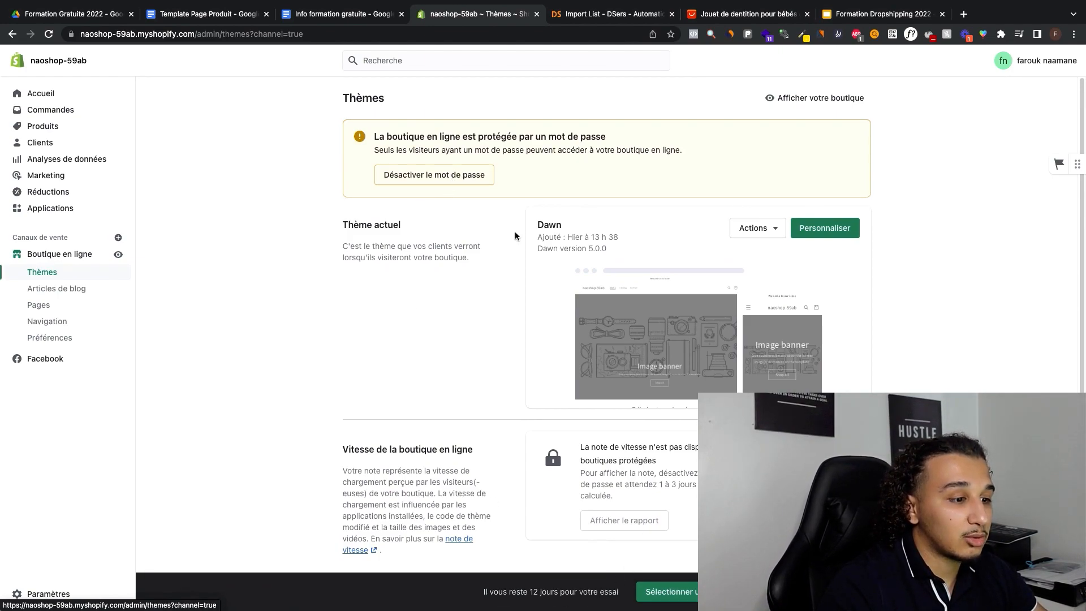
scroll(582, 265, down, 4)
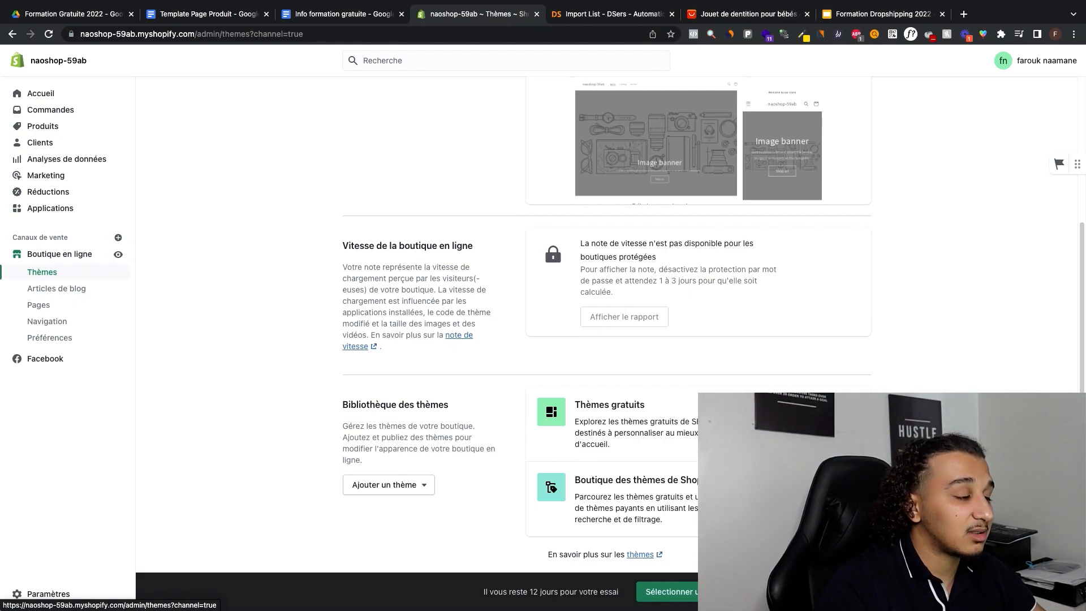
click(797, 423)
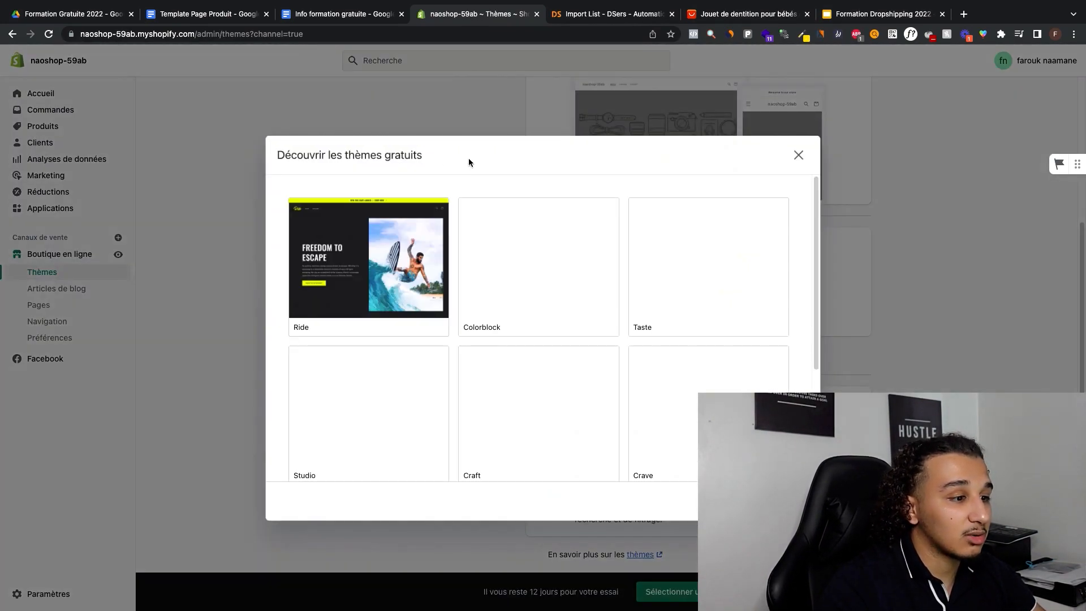
Step: Look through the available free themes and close the list without choosing one
scroll(586, 189, down, 1)
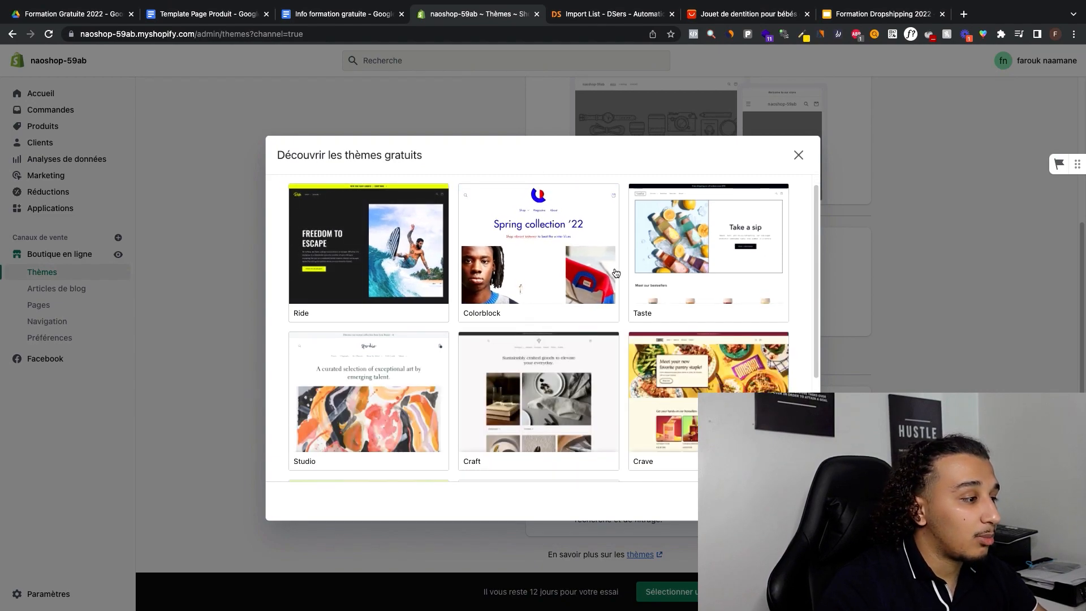
scroll(681, 272, down, 2)
scroll(681, 271, down, 2)
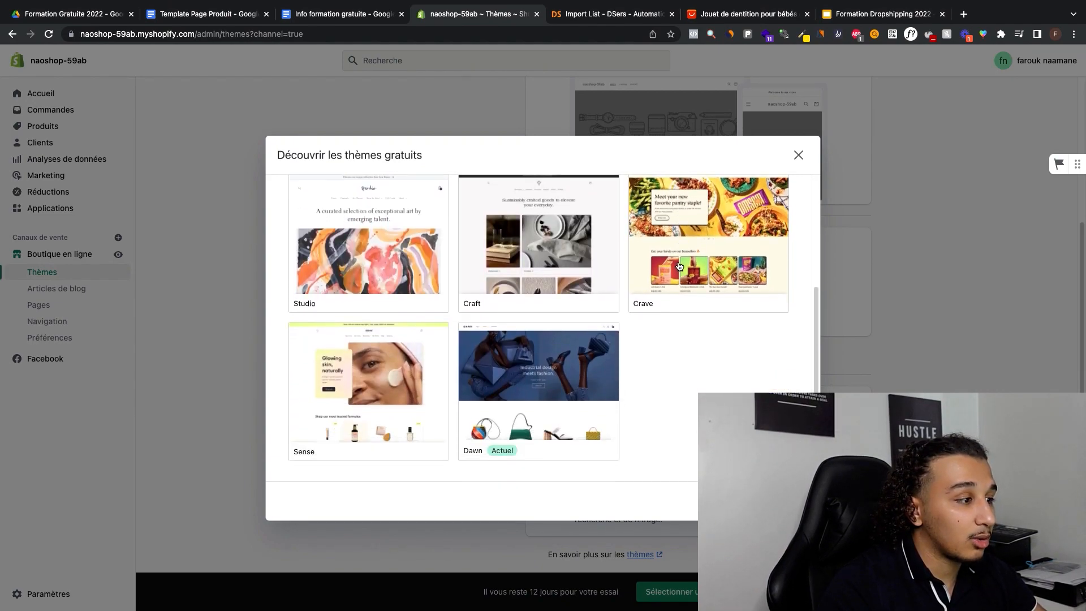
scroll(565, 283, up, 3)
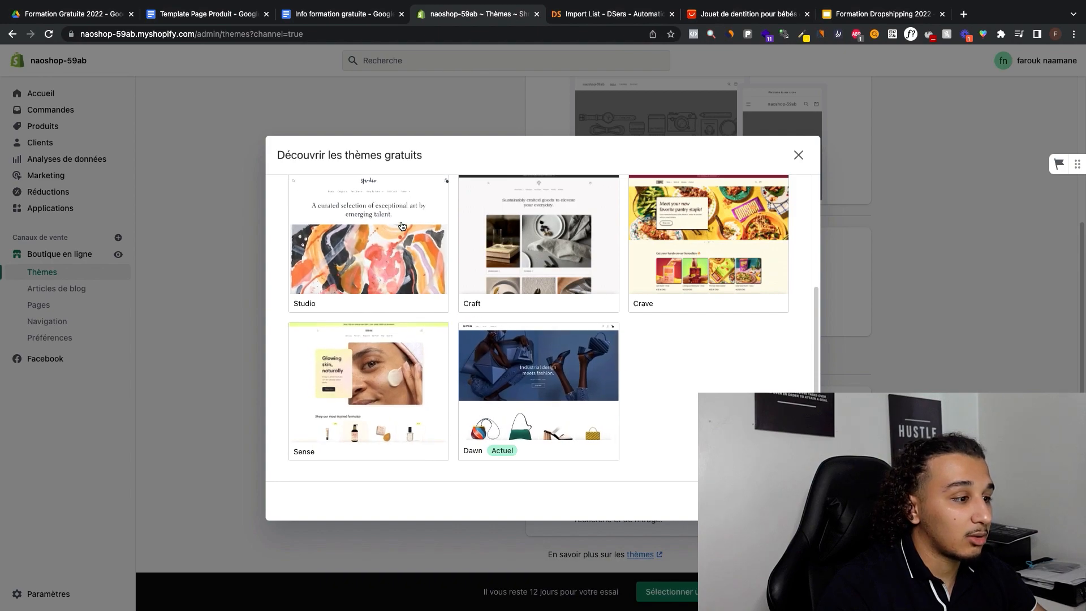
scroll(548, 221, down, 3)
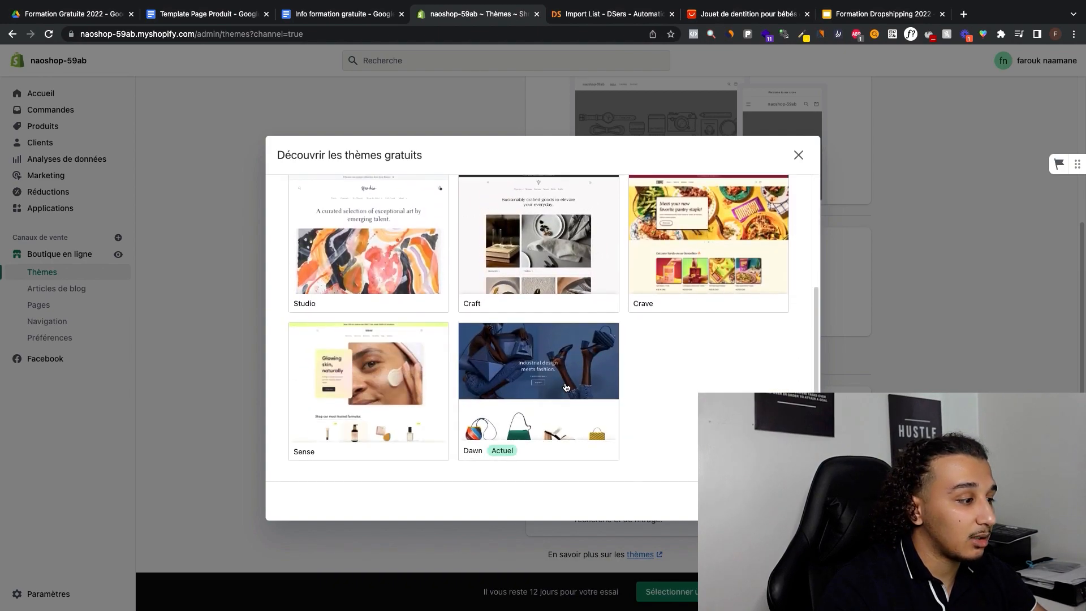
scroll(572, 246, up, 3)
scroll(565, 311, down, 4)
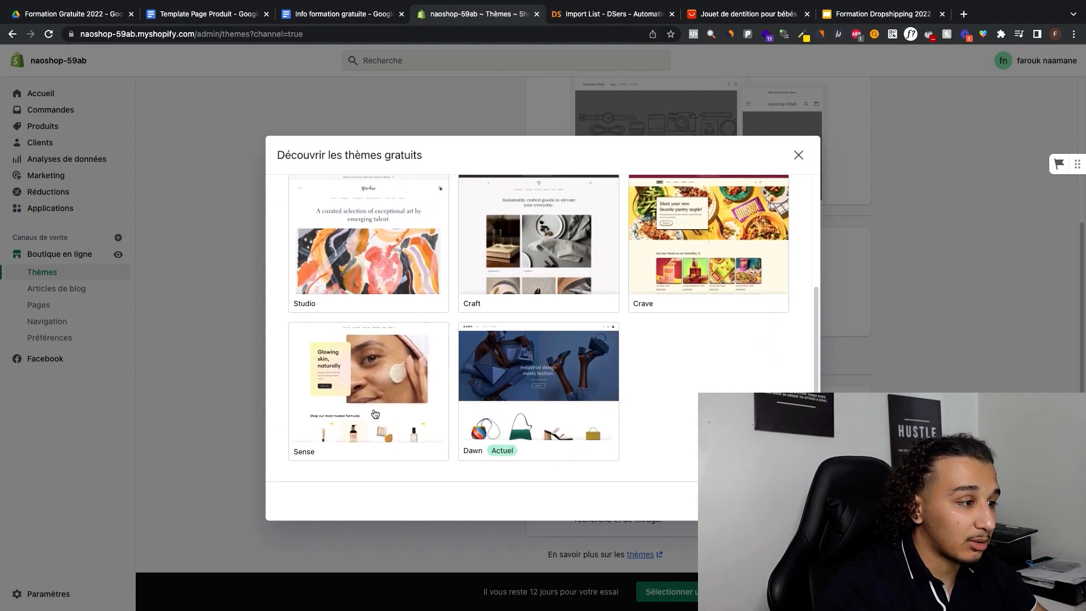
scroll(334, 305, up, 4)
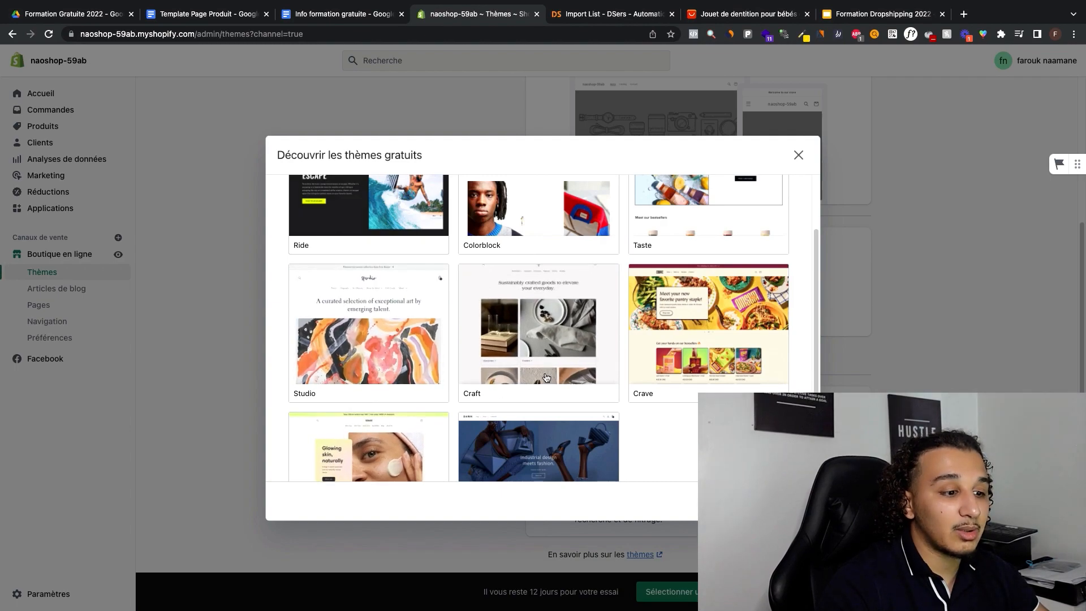
click(840, 360)
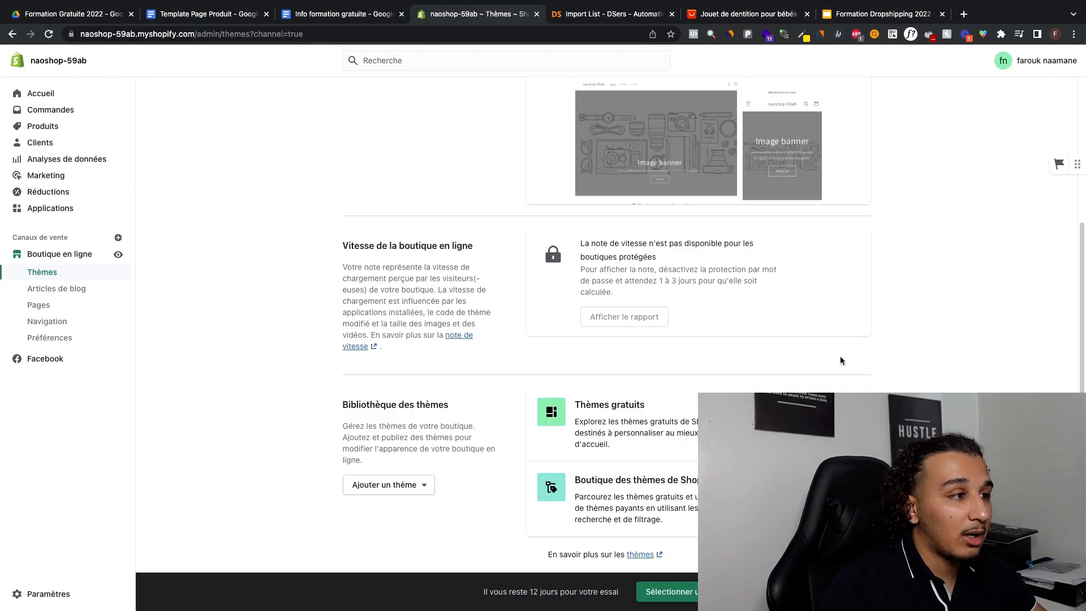
Step: Open the Shopify theme store and examine the featured paid themes and their prices
click(808, 490)
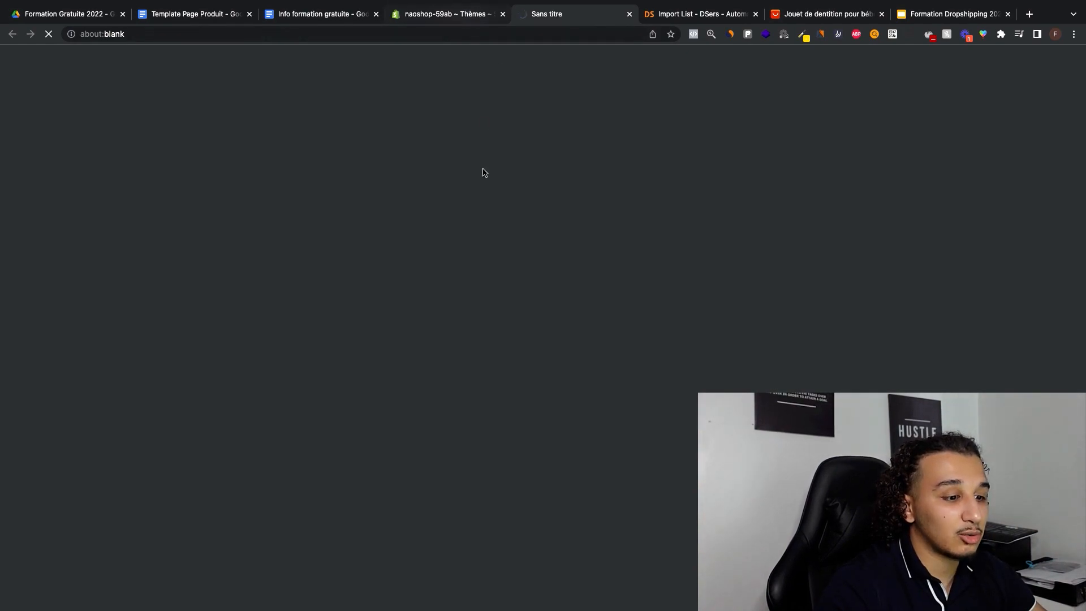
click(455, 16)
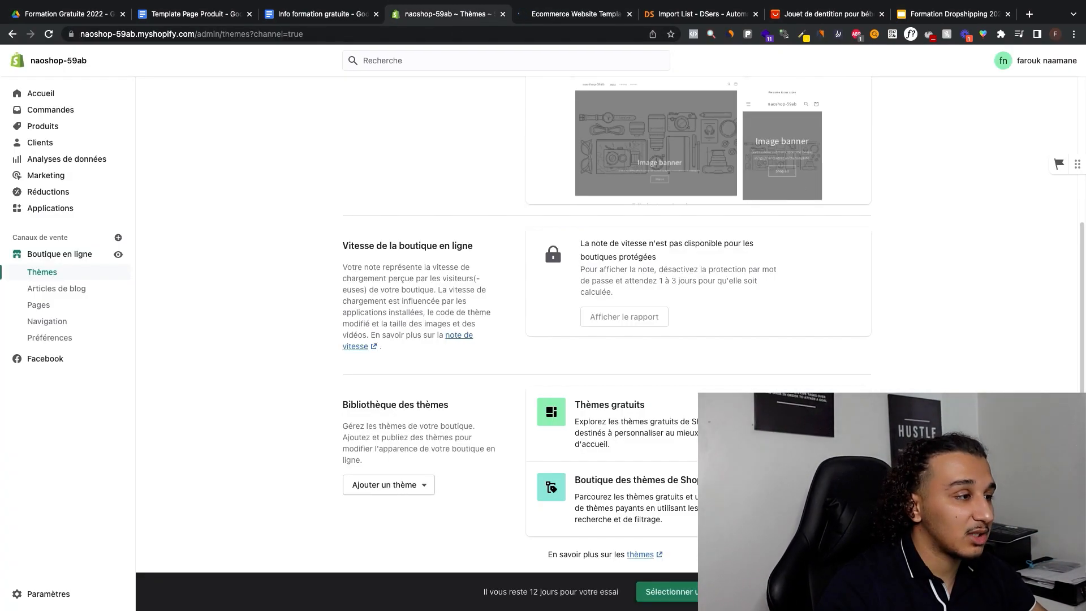
click(565, 13)
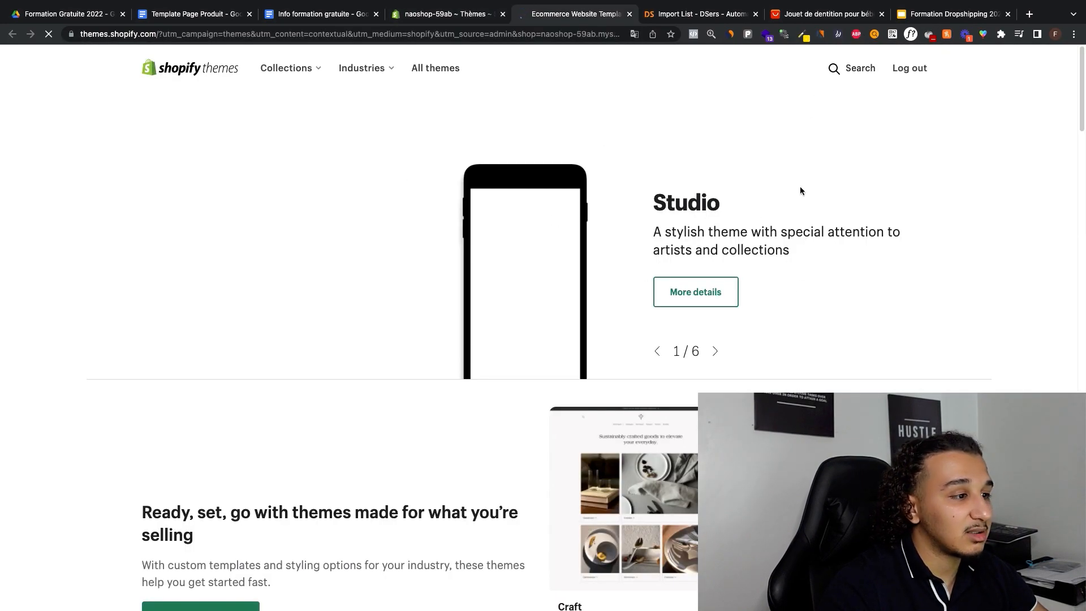
scroll(800, 191, down, 12)
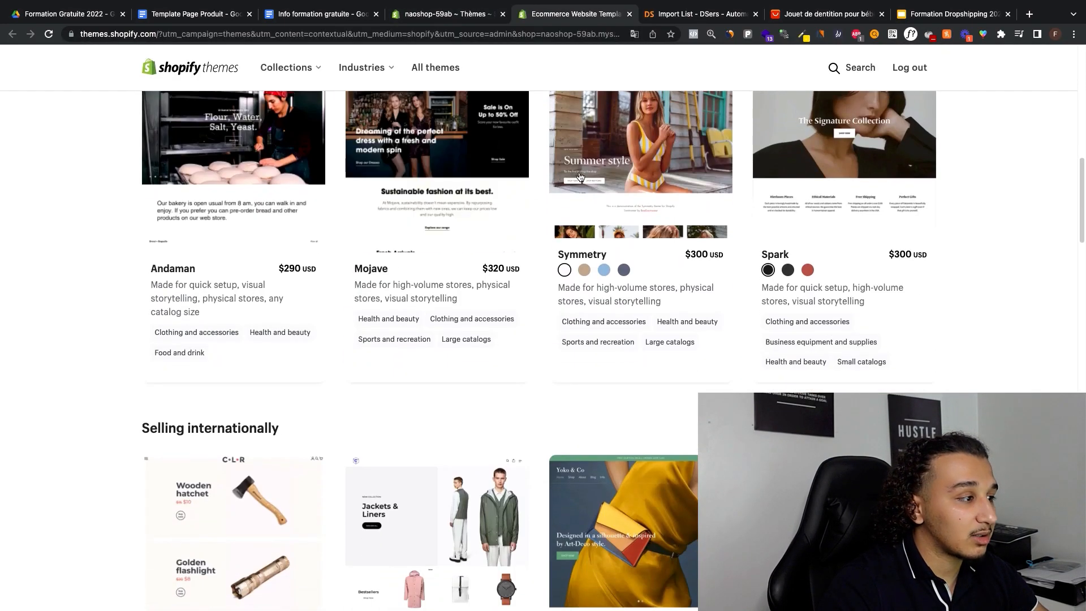
scroll(531, 339, up, 1)
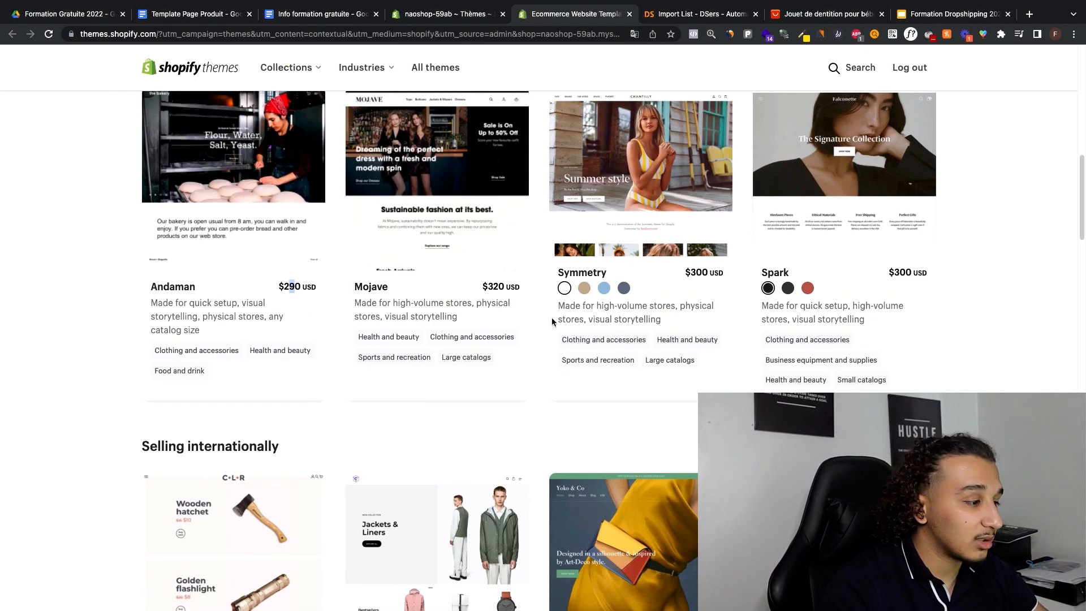
scroll(846, 293, up, 1)
scroll(908, 277, down, 7)
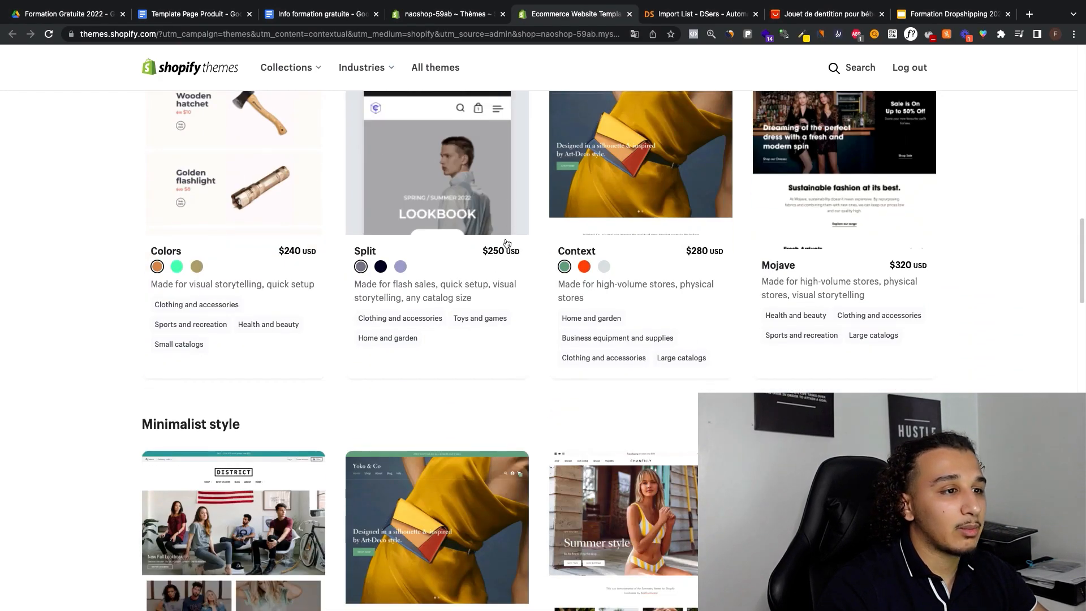
scroll(269, 277, up, 8)
scroll(691, 137, up, 15)
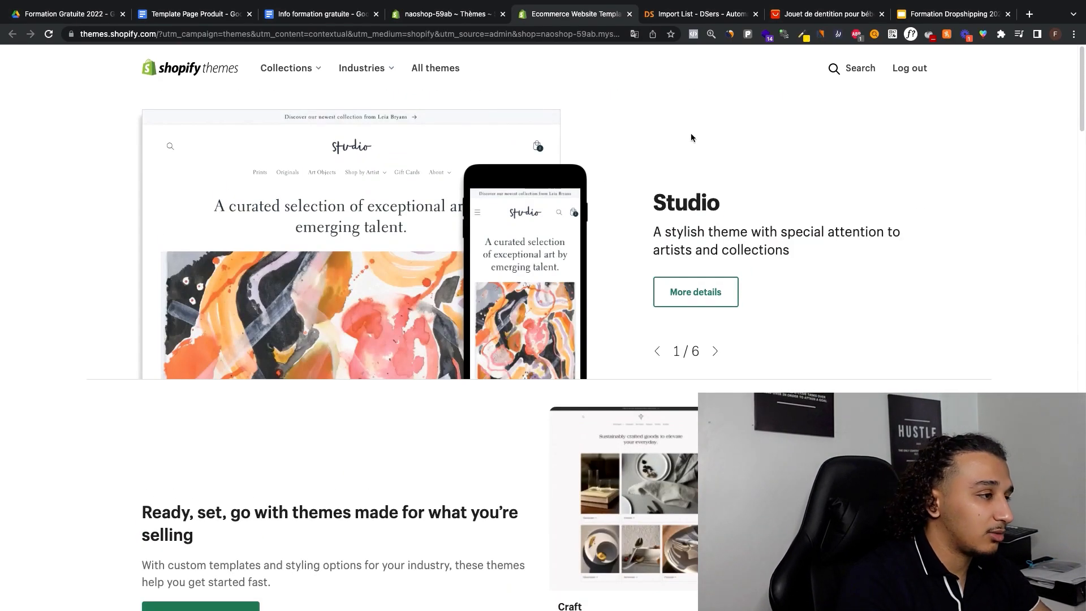
Step: Search the theme store for "debut" and look over the Debut theme's details page
click(840, 78)
text(de)
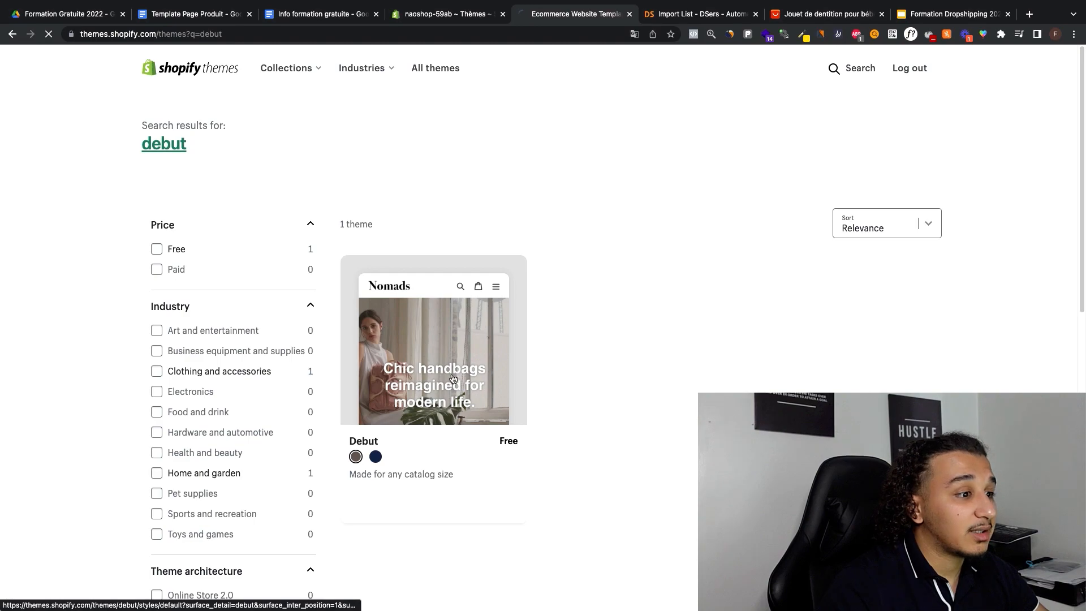
click(456, 374)
scroll(507, 306, down, 7)
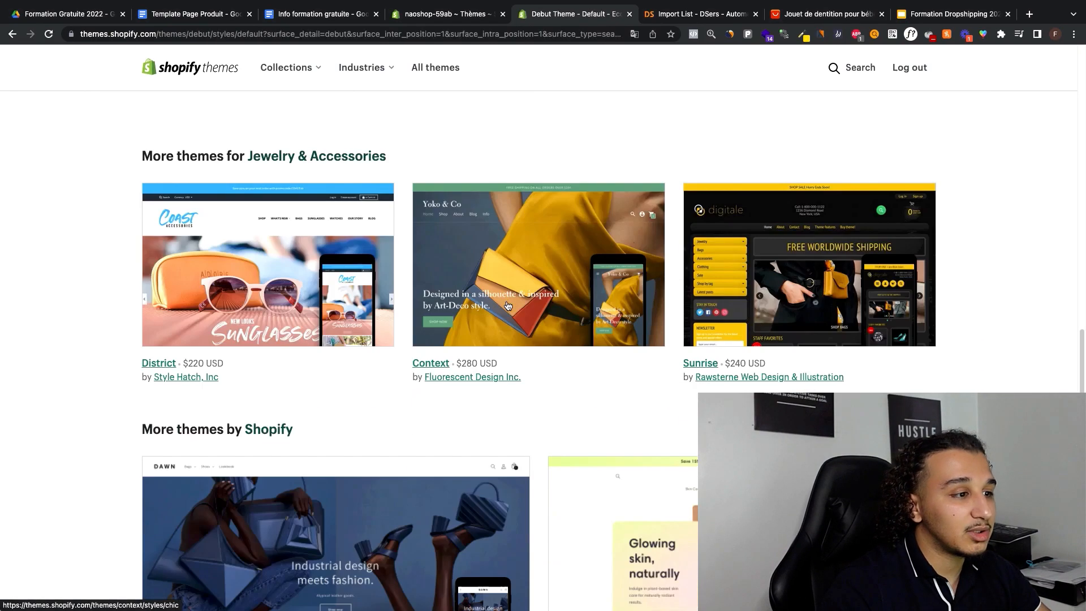
scroll(546, 290, up, 15)
scroll(546, 294, up, 4)
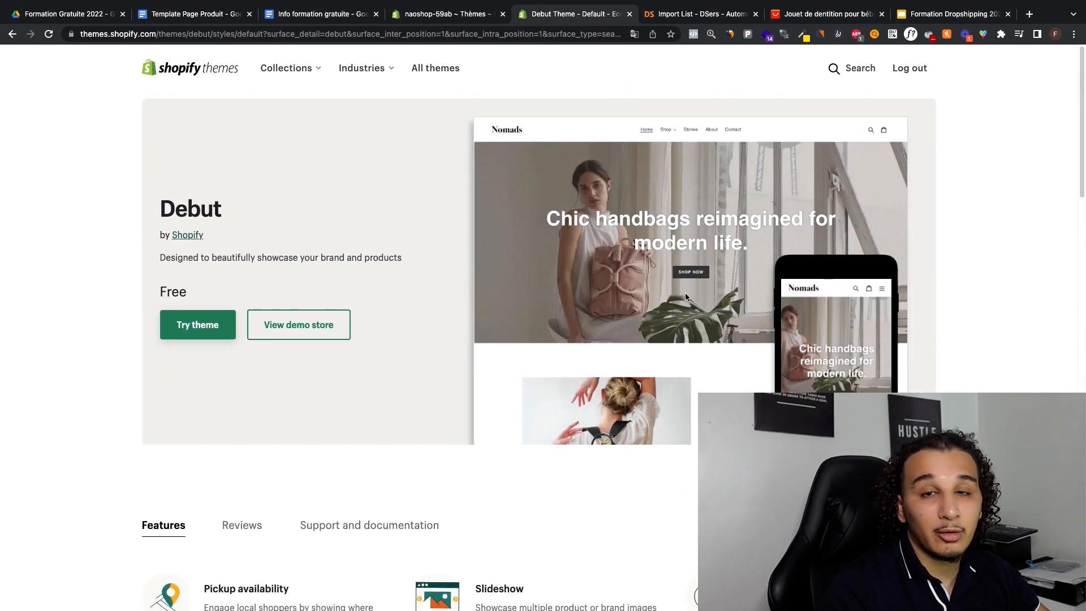
Step: View the Debut theme's demo store and examine its home page layout
click(295, 334)
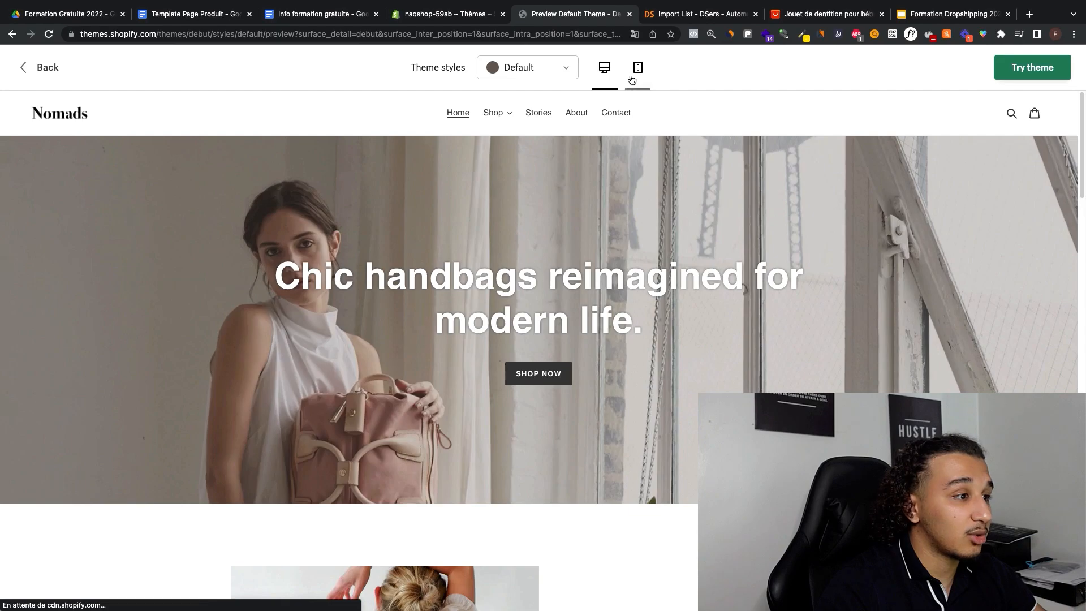
scroll(501, 122, down, 15)
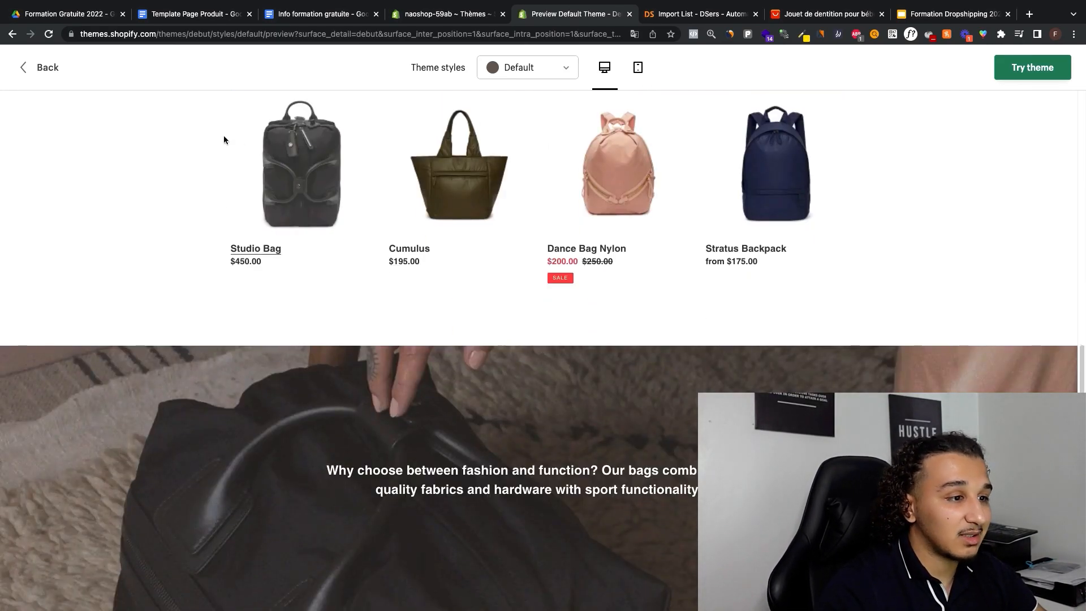
scroll(793, 254, down, 10)
scroll(793, 257, up, 20)
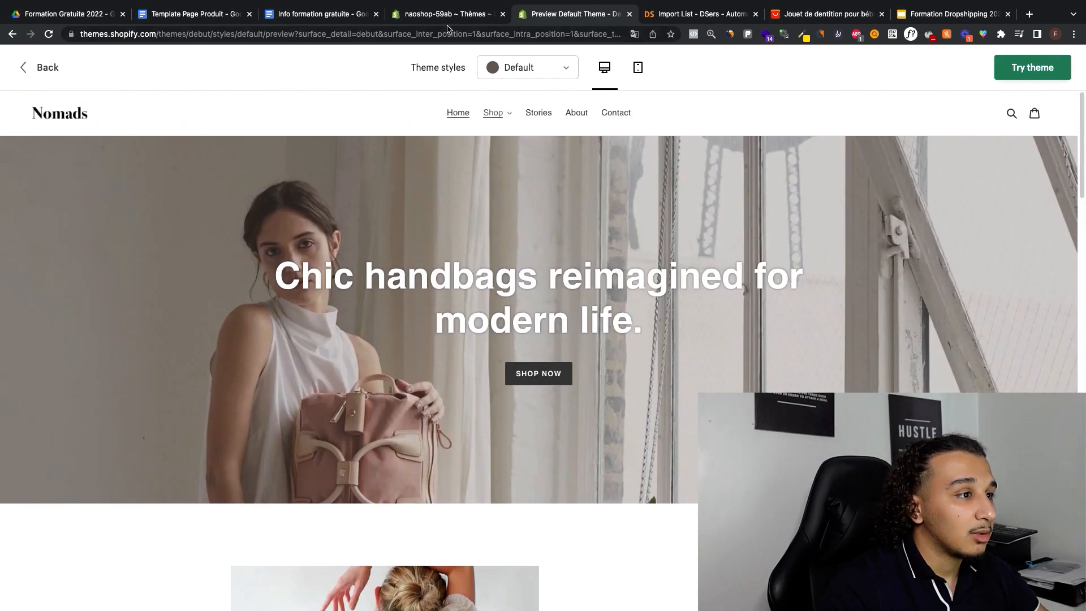
Step: Return to the store admin, close the theme store and start customizing the current Dawn theme, dismissing the Preview Inspector introduction
click(497, 17)
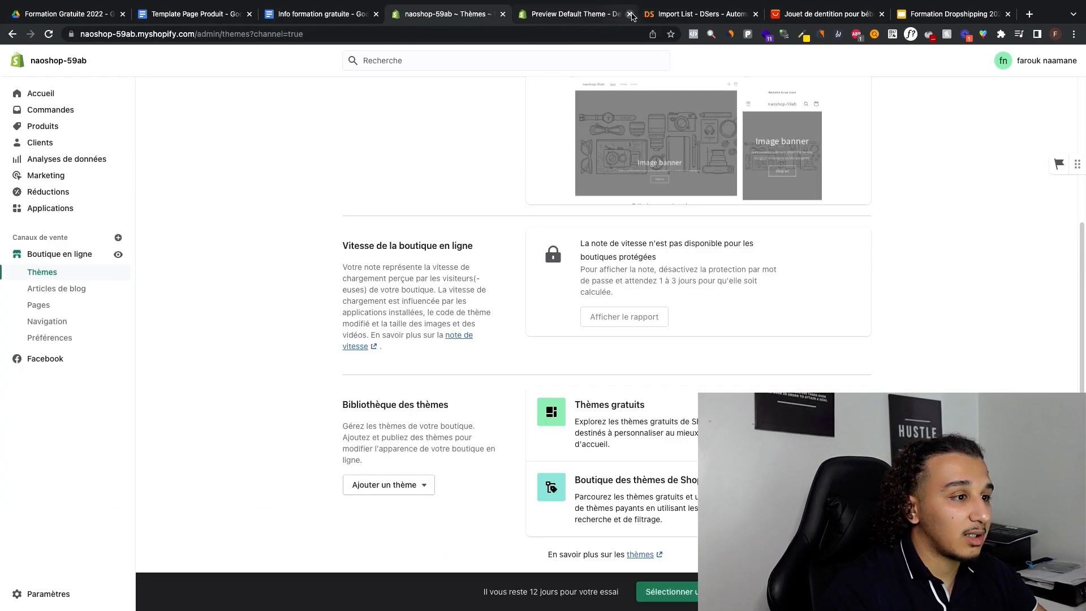
click(630, 15)
scroll(676, 133, up, 5)
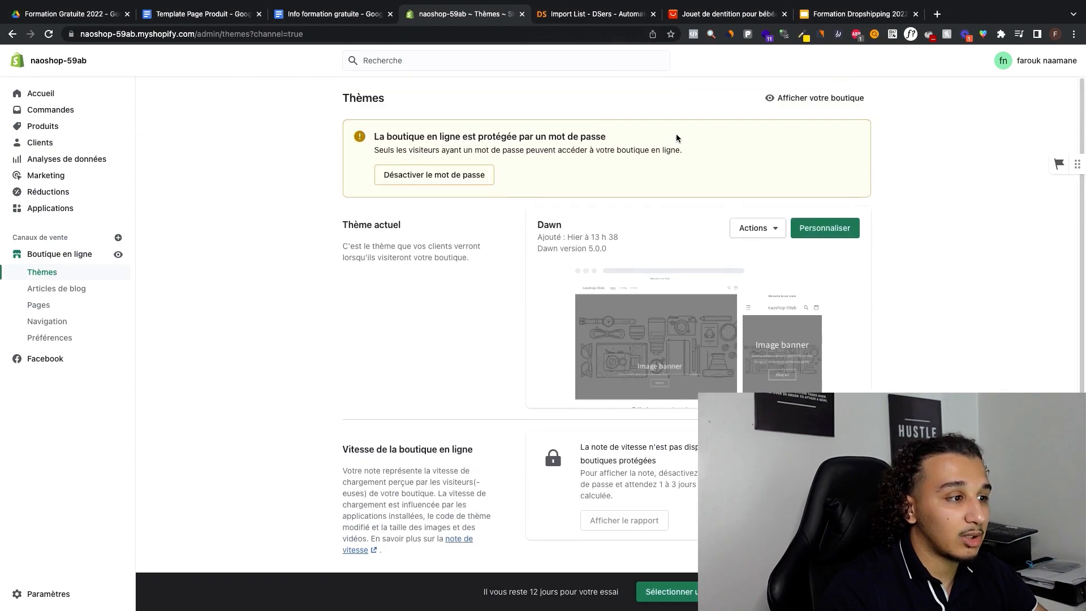
click(828, 225)
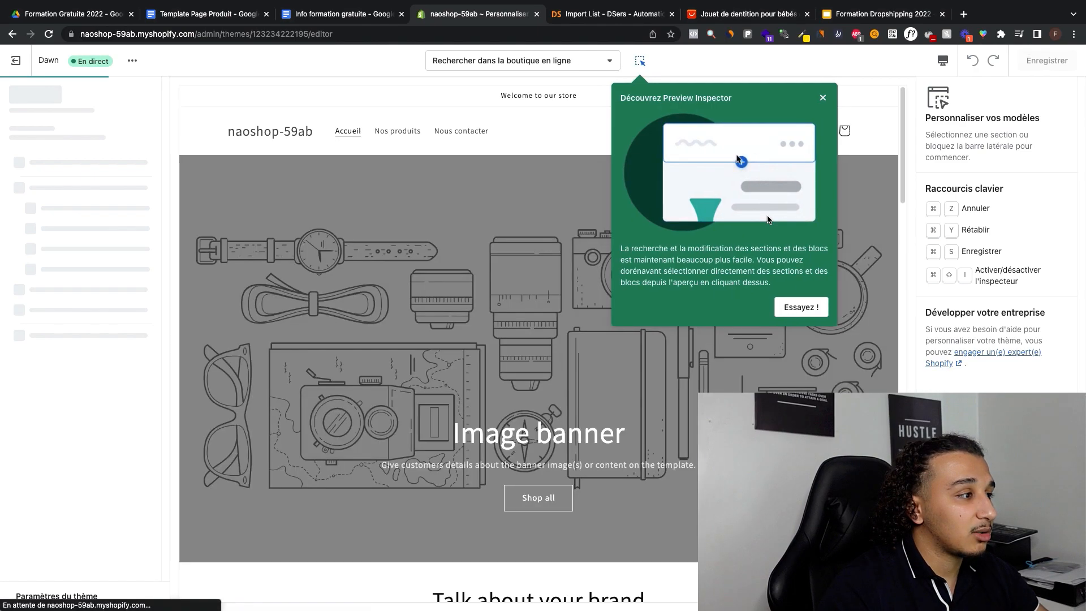
click(833, 97)
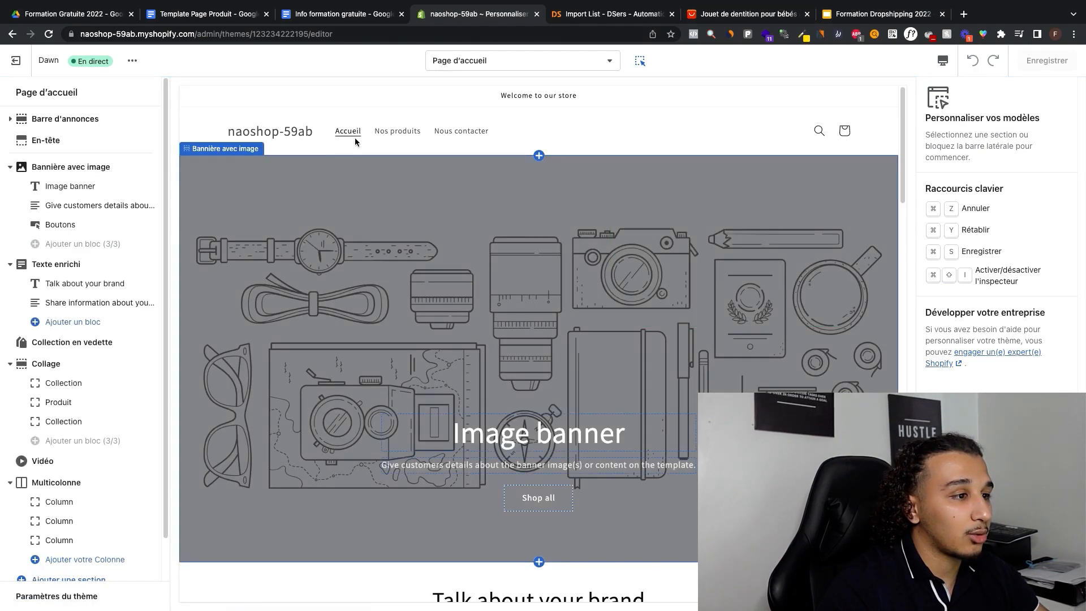
Step: Select the header section and review the home page preview from the navigation menu down to the footer
click(504, 130)
scroll(521, 193, down, 20)
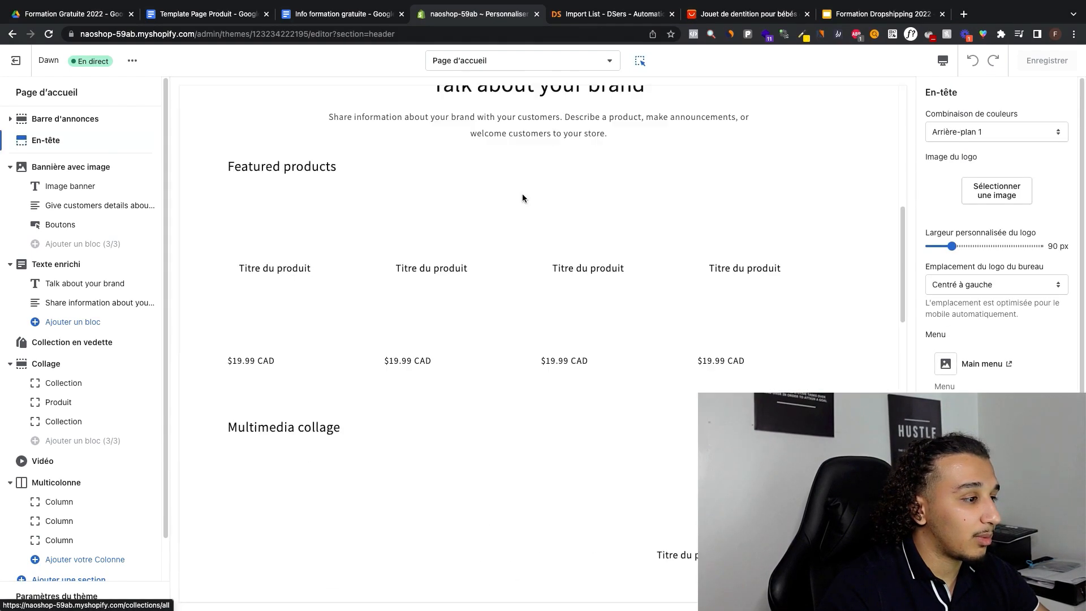
scroll(522, 195, down, 5)
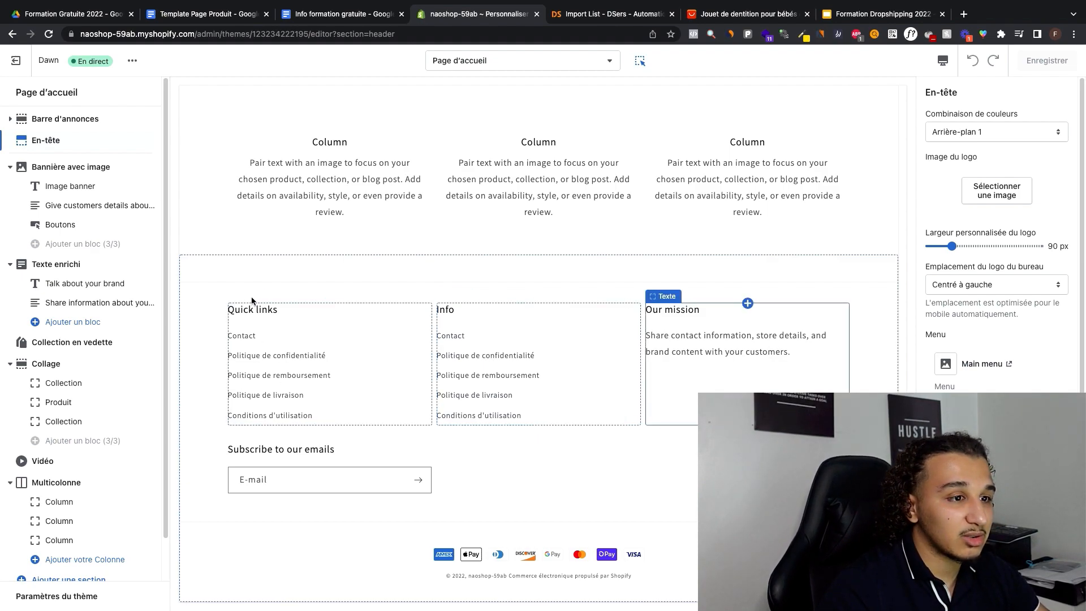
Step: Change the heading of the footer's "Quick links" menu block to "Liens rapides"
click(246, 314)
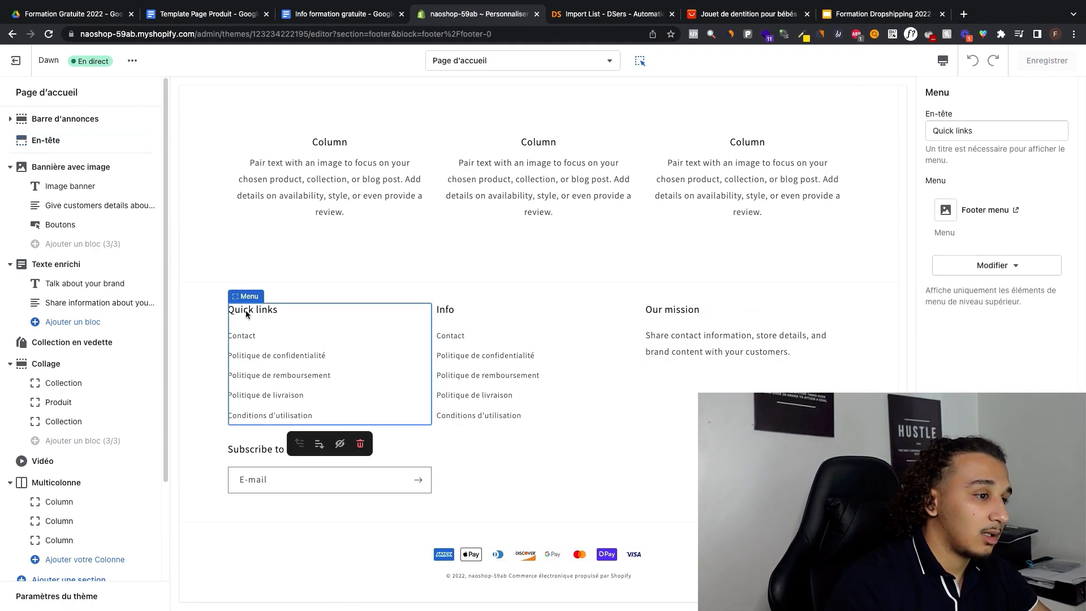
click(980, 130)
click(979, 129)
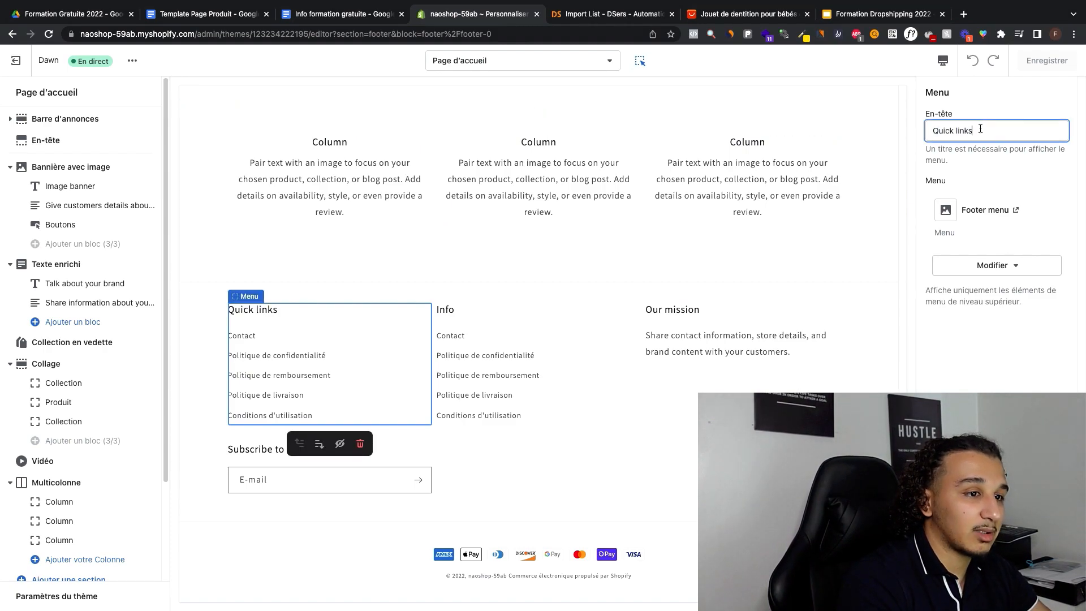
triple_click(980, 129)
key(BackSpace)
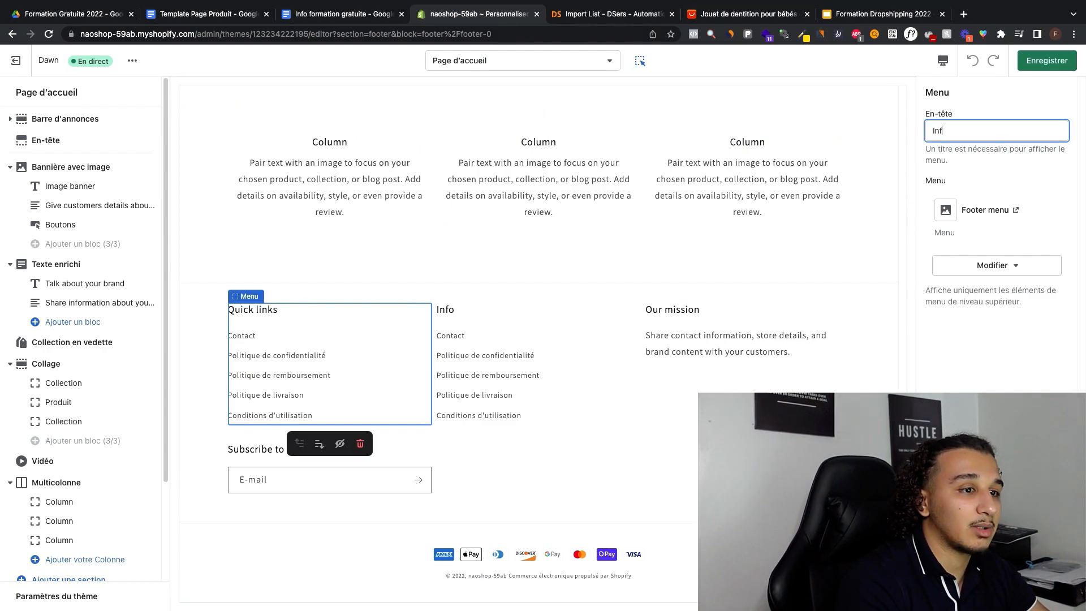
text(Inform)
key(ctrl+a)
key(BackSpace)
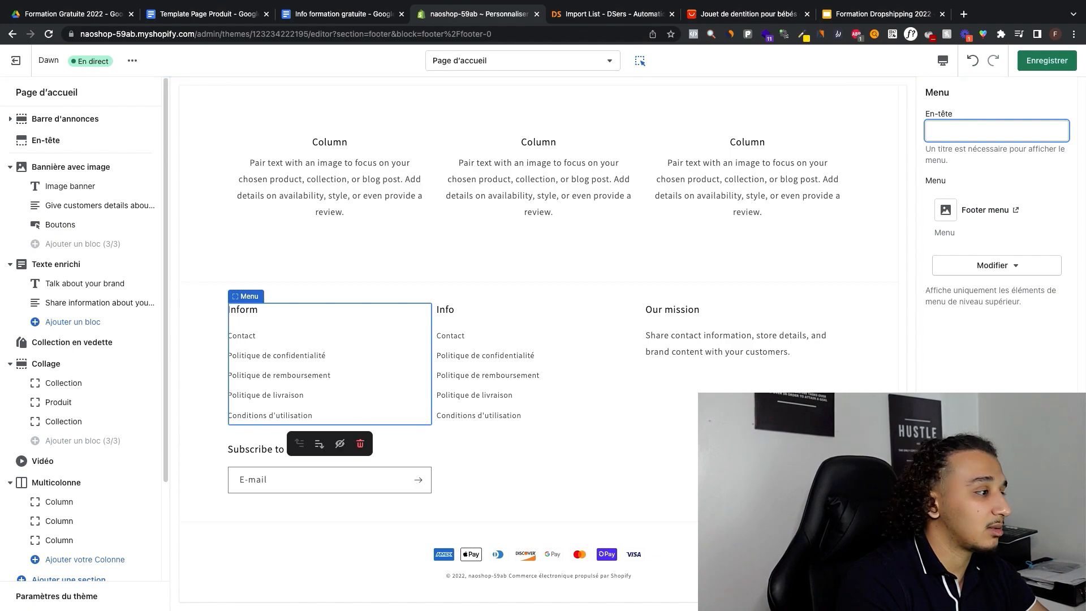
text(Liens rapides)
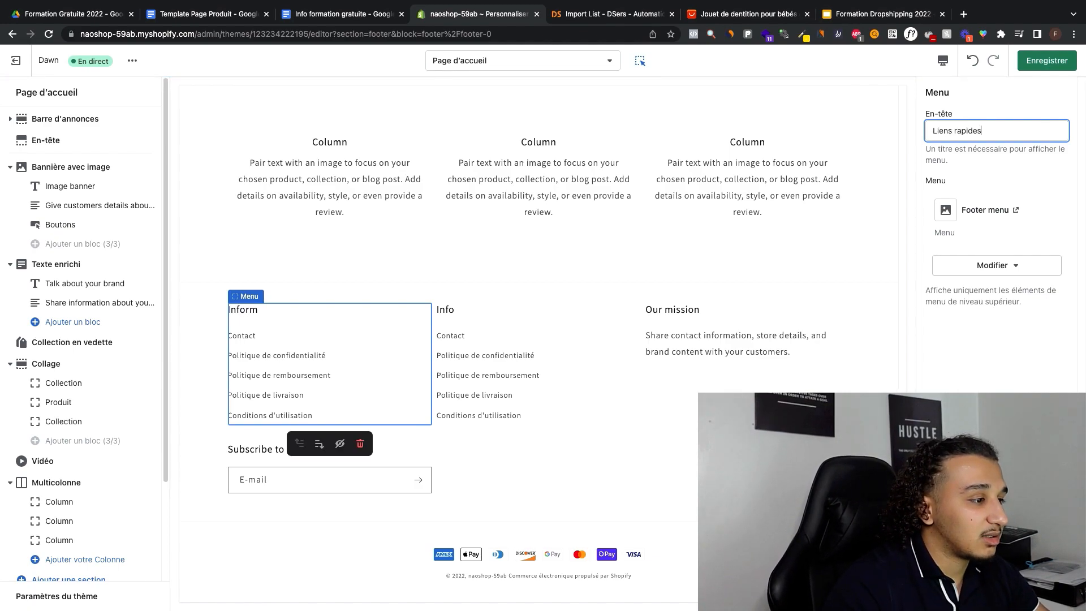
Step: Delete the footer's "Info" menu block and change the "Our mission" text block's heading to "Notre mission"
click(486, 310)
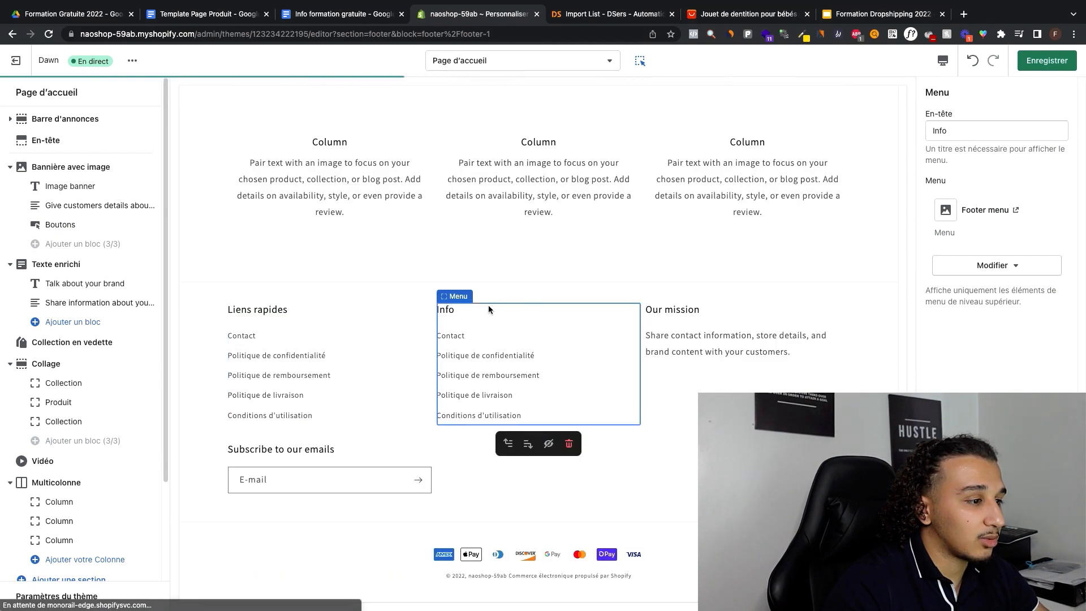
click(577, 449)
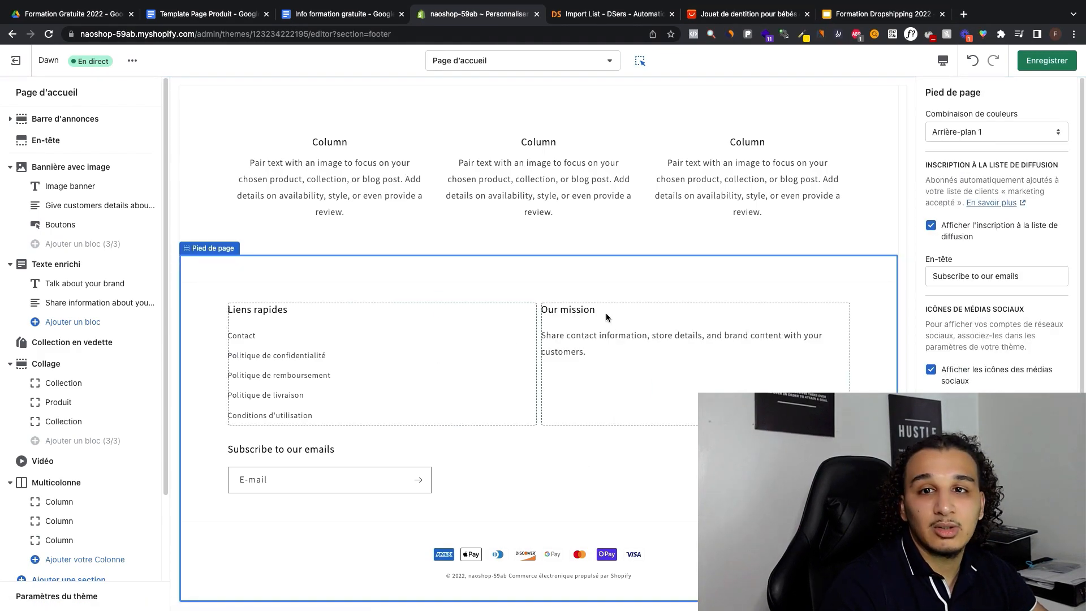
click(568, 317)
triple_click(977, 136)
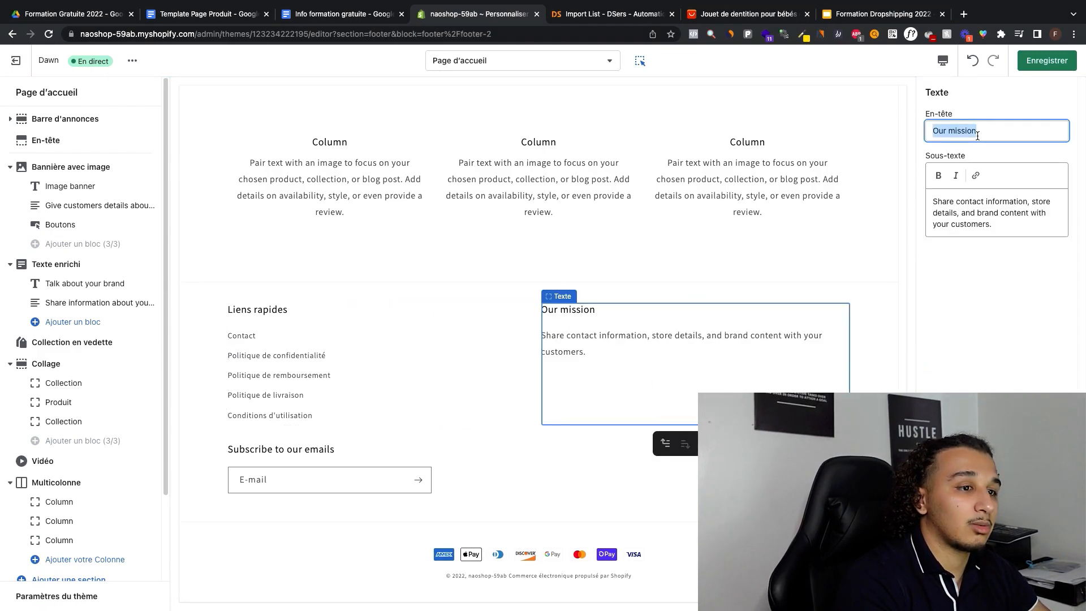
text(Notre)
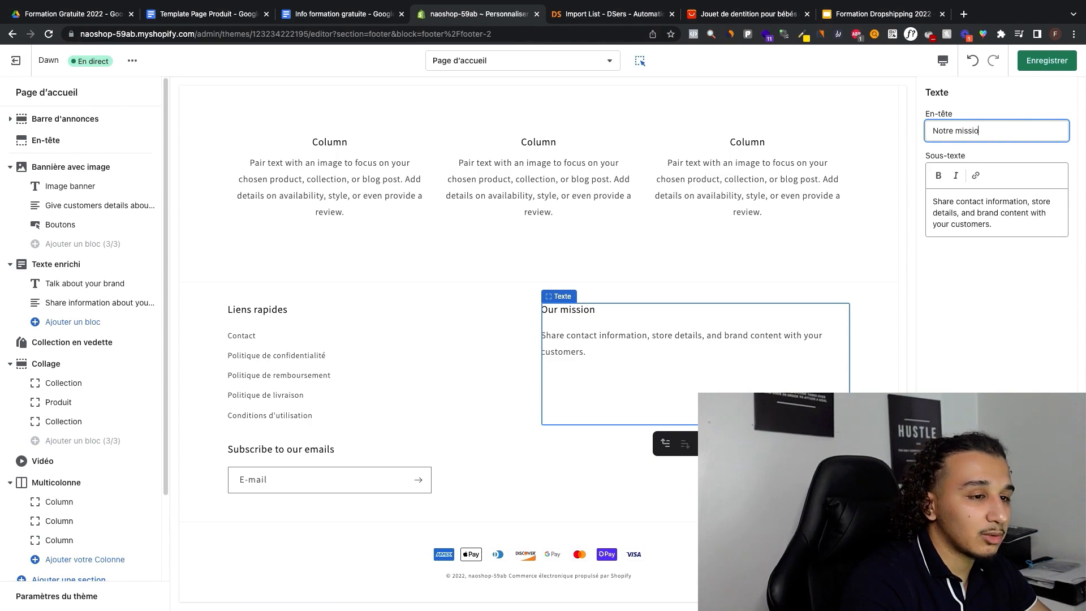
Step: Replace the mission block's subtext with "Notre missione est d'offrir les articles les plus innovateurs à nos clients."
triple_click(1017, 219)
text(N)
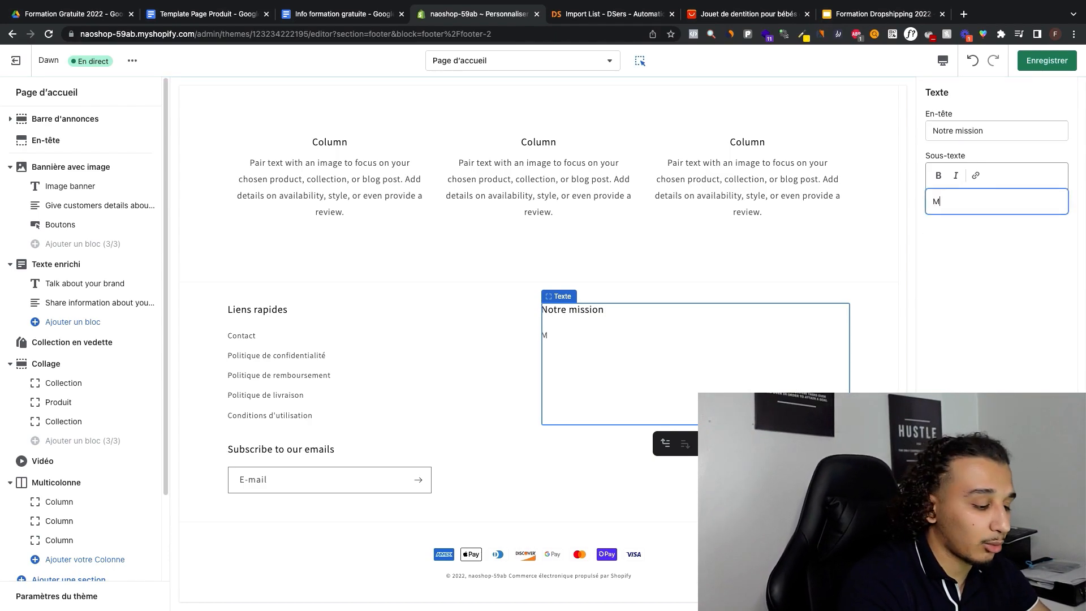
key(BackSpace)
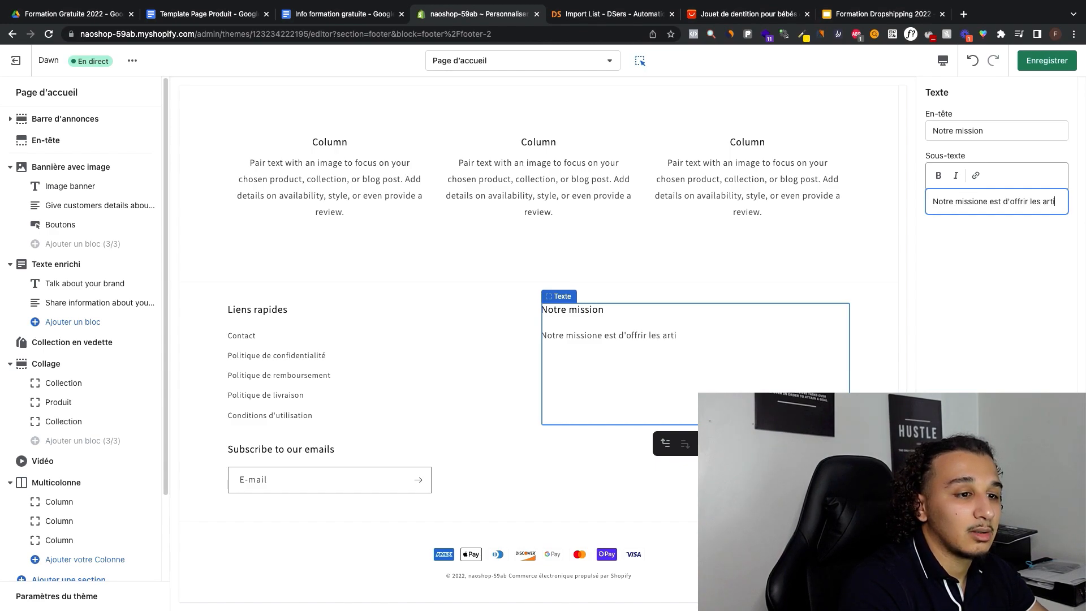
text(cles p)
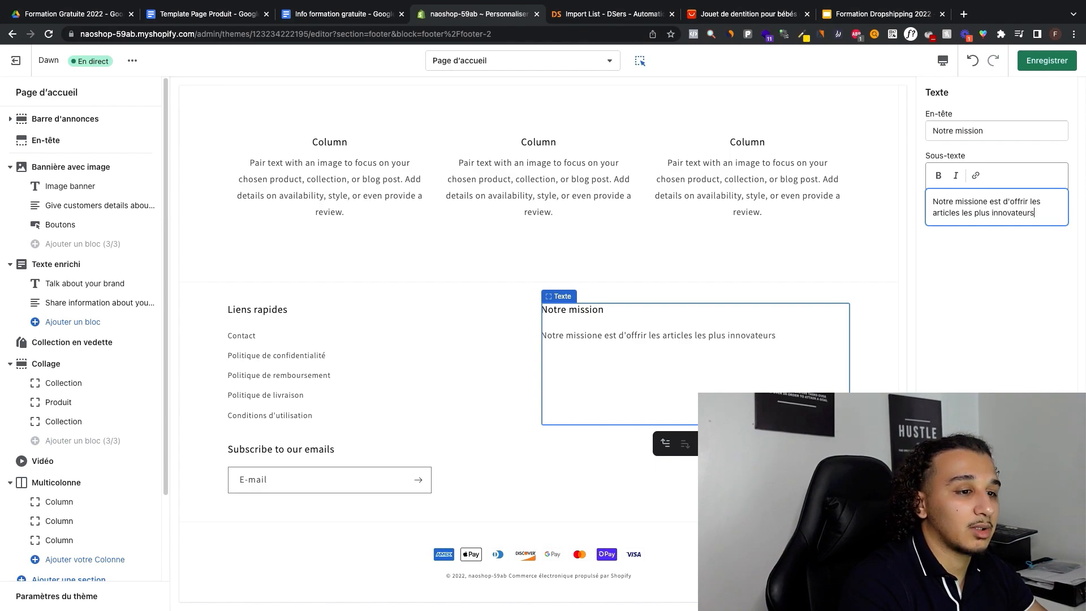
text( à nos clients.)
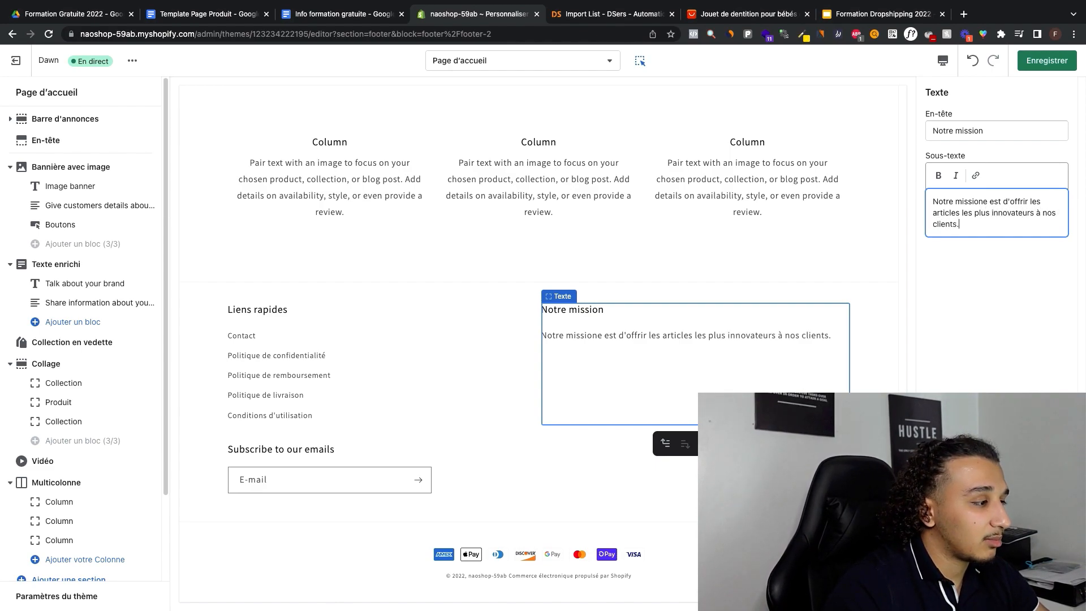
Step: Change the heading of the footer's newsletter signup to "Abonnez-vous à notre infolettre"
click(395, 415)
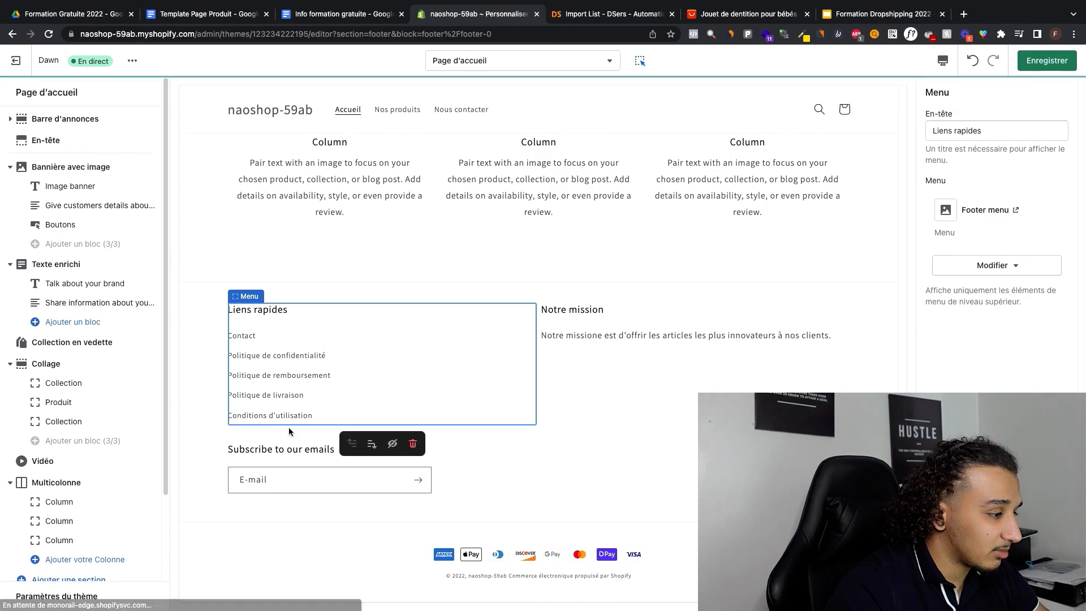
click(291, 444)
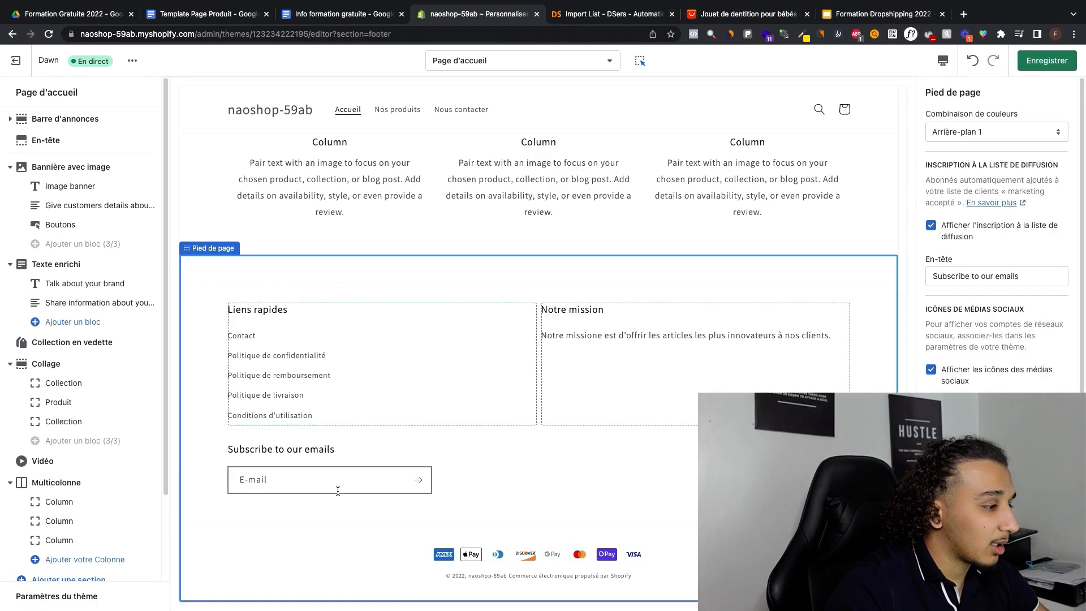
scroll(123, 362, down, 3)
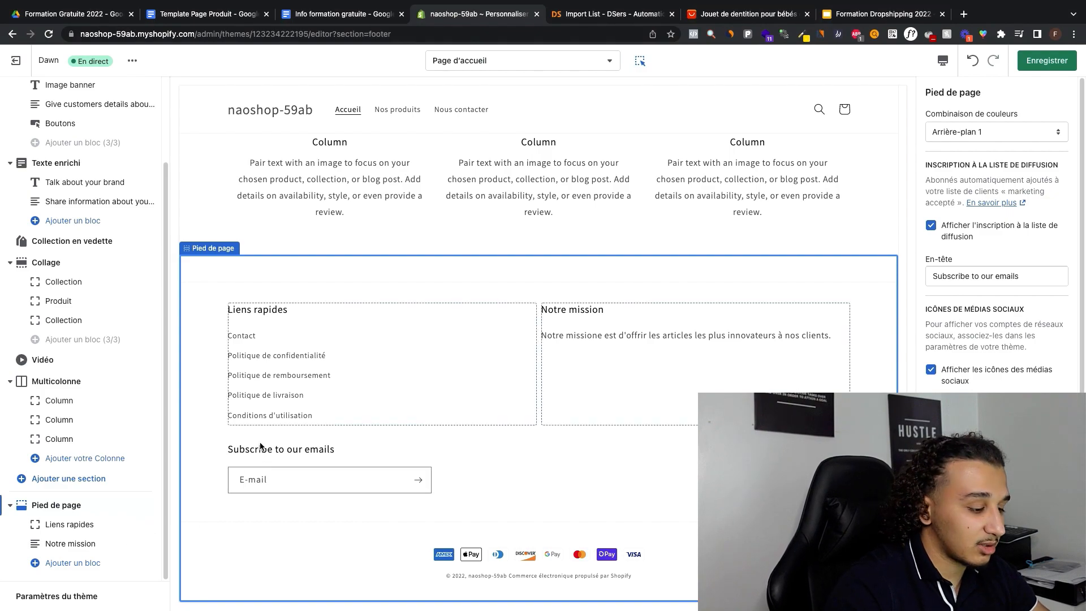
double_click(961, 273)
drag(961, 270, 993, 273)
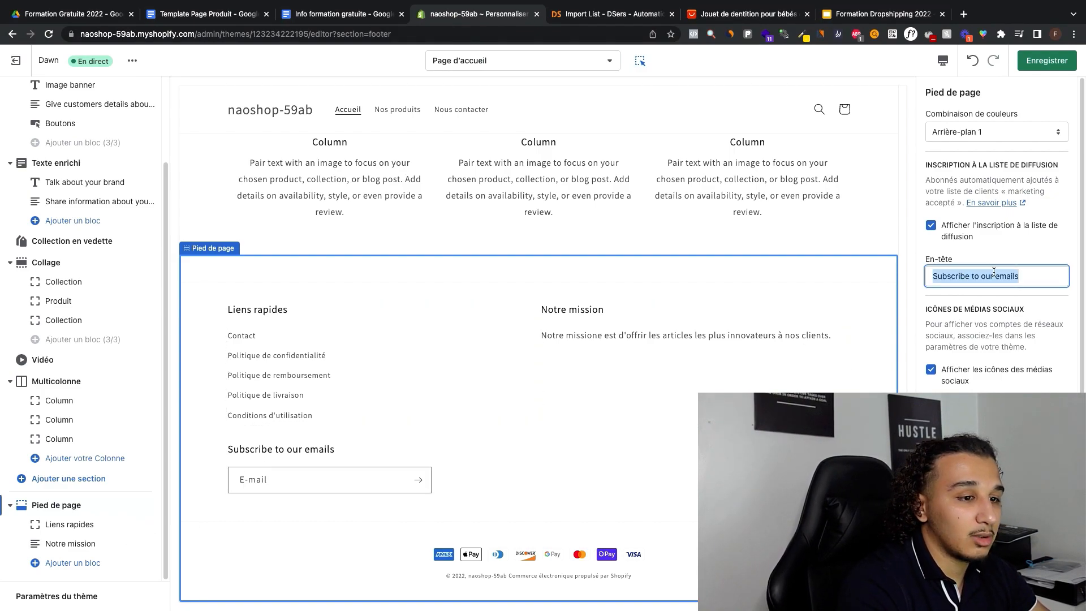
text(Abonnez-)
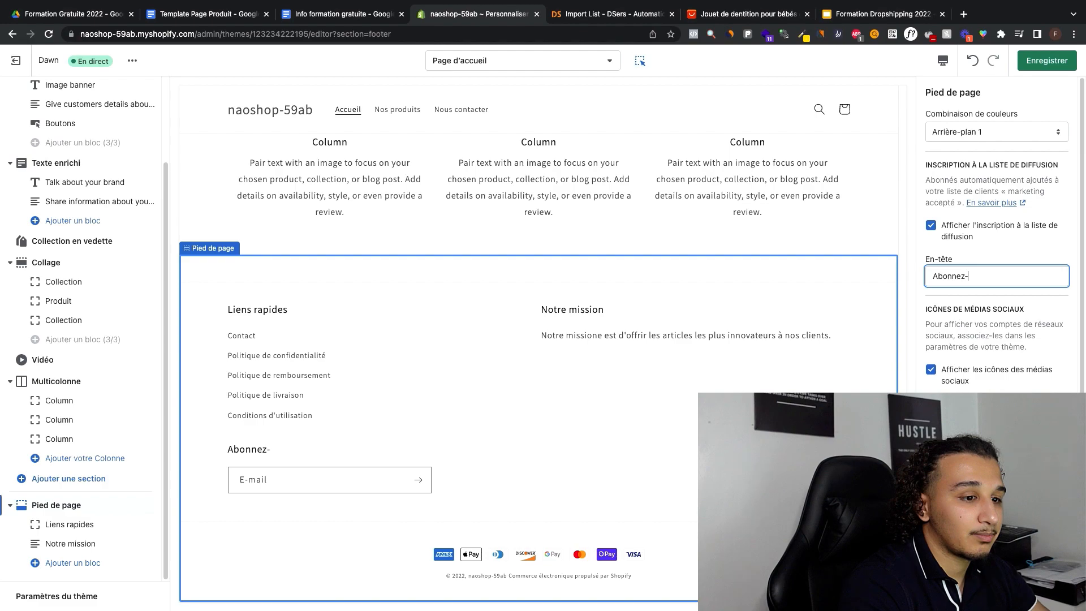
text(vous à notre infolet)
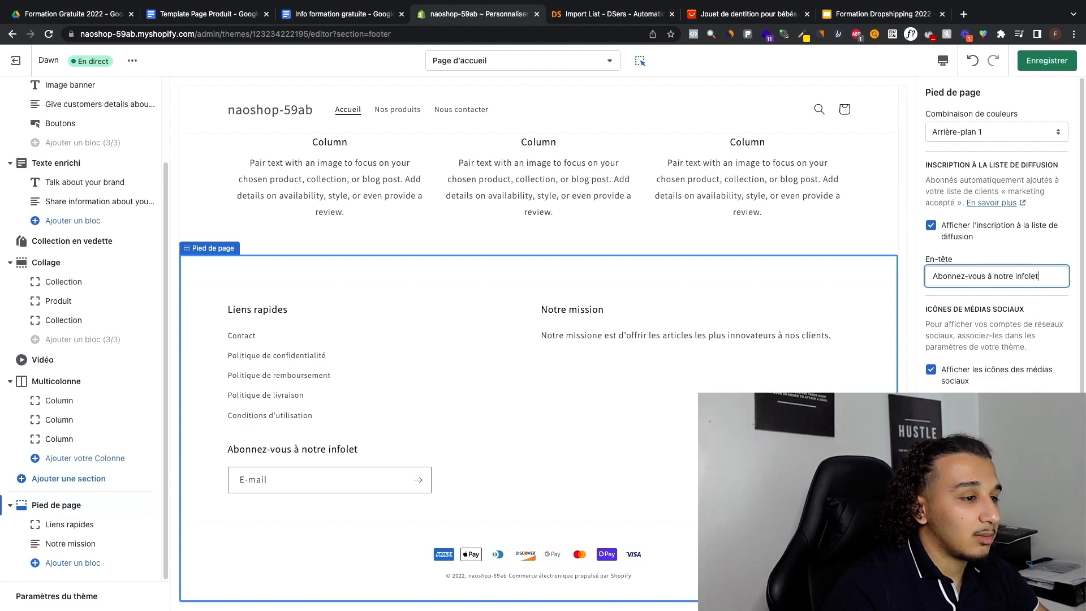
text(tre)
click(720, 315)
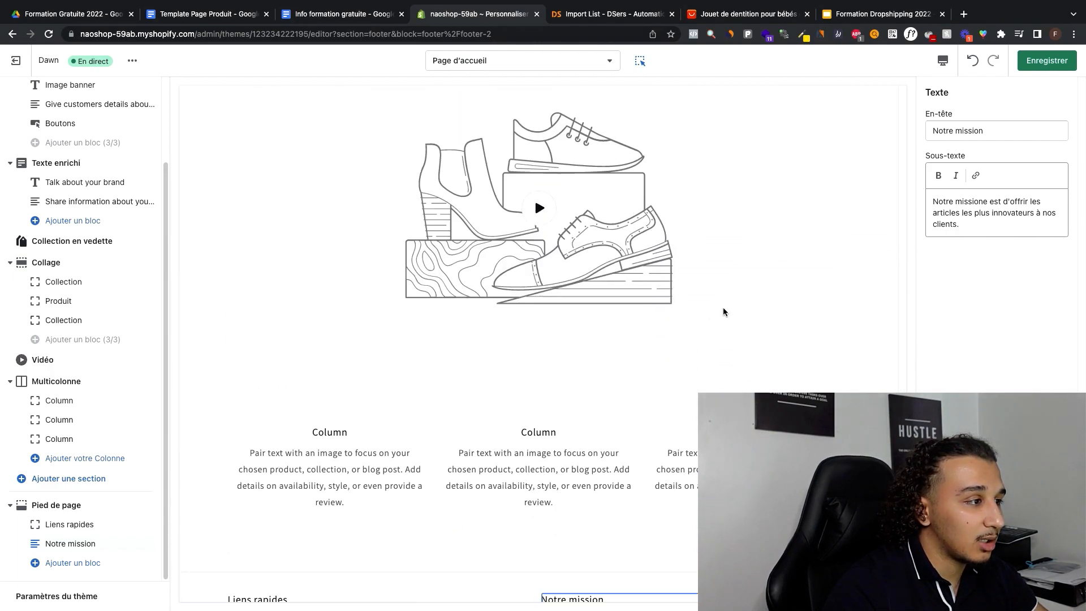
Step: Select the home page's header section, examine its logo options and save the theme changes
scroll(656, 334, up, 20)
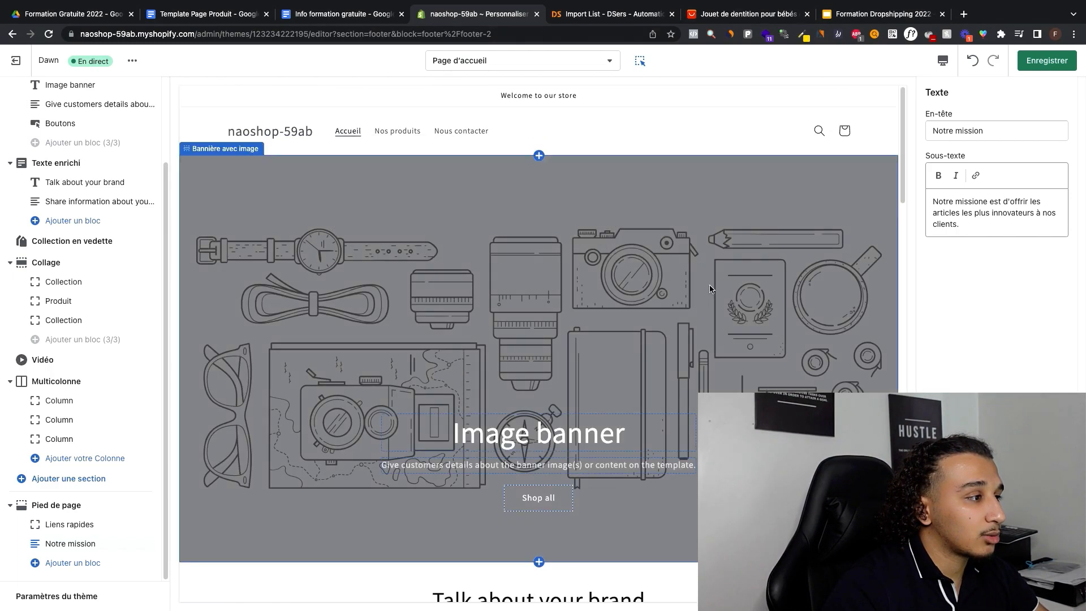
click(544, 114)
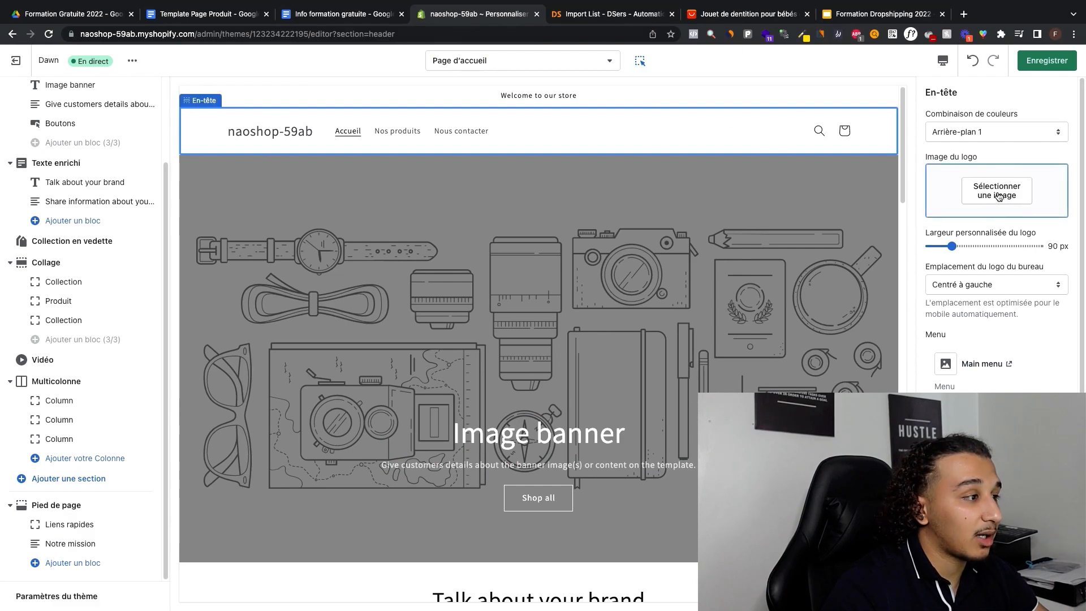
scroll(984, 232, down, 1)
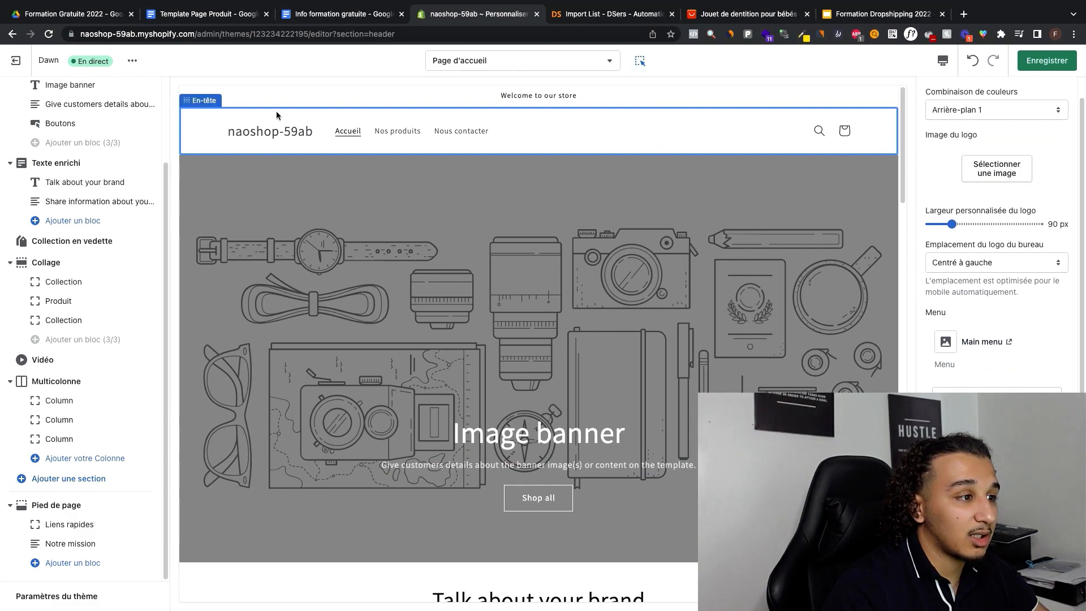
click(275, 137)
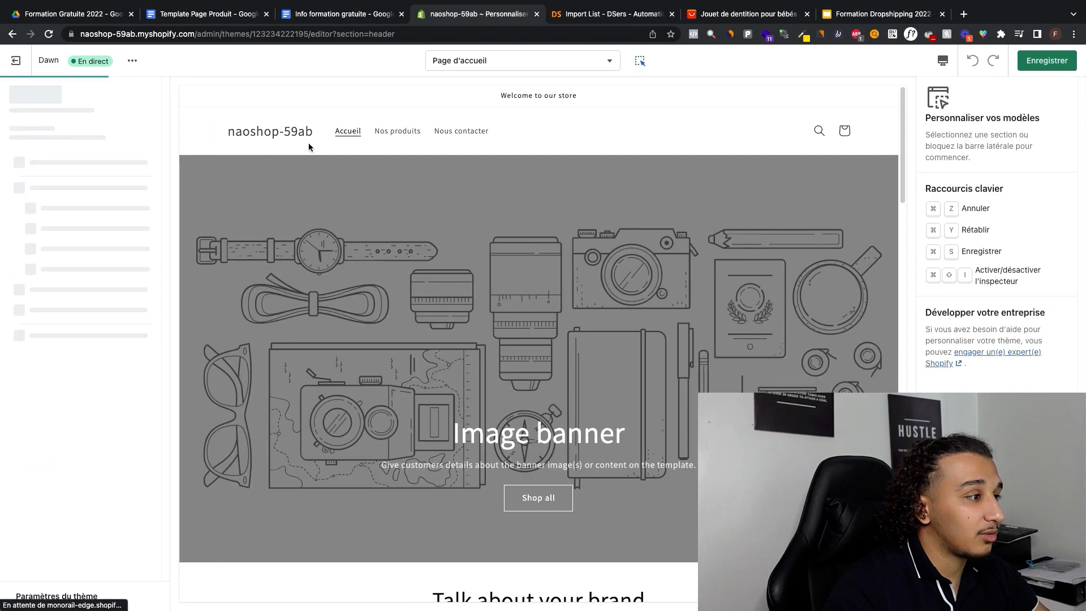
click(209, 180)
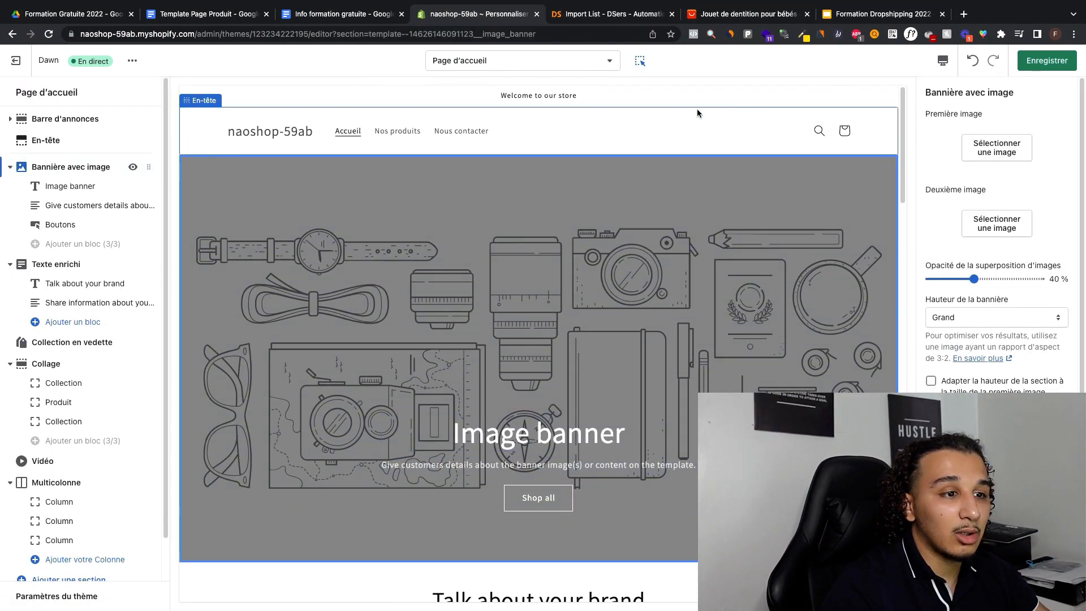
click(391, 148)
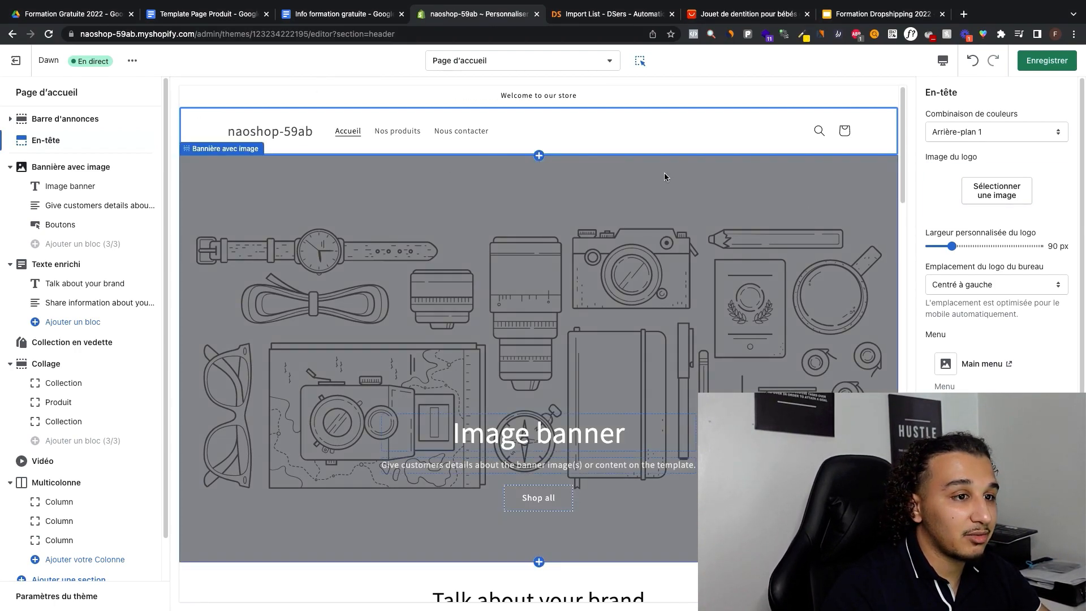
click(1046, 62)
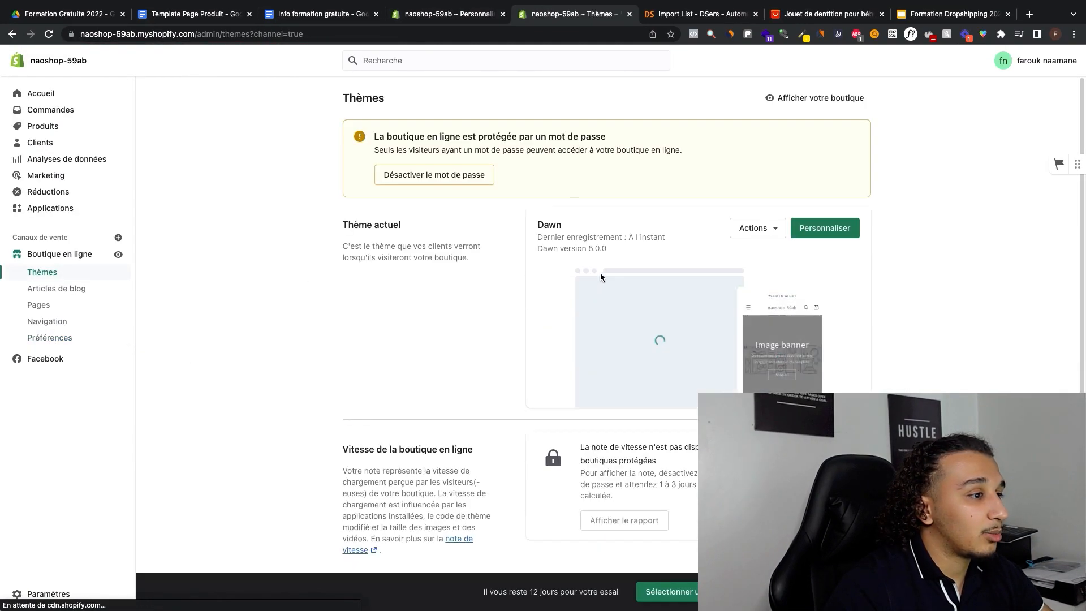
Step: In the online store preferences, set the home page title to "Nao Shop - La maison de l'innovation" and save
click(84, 338)
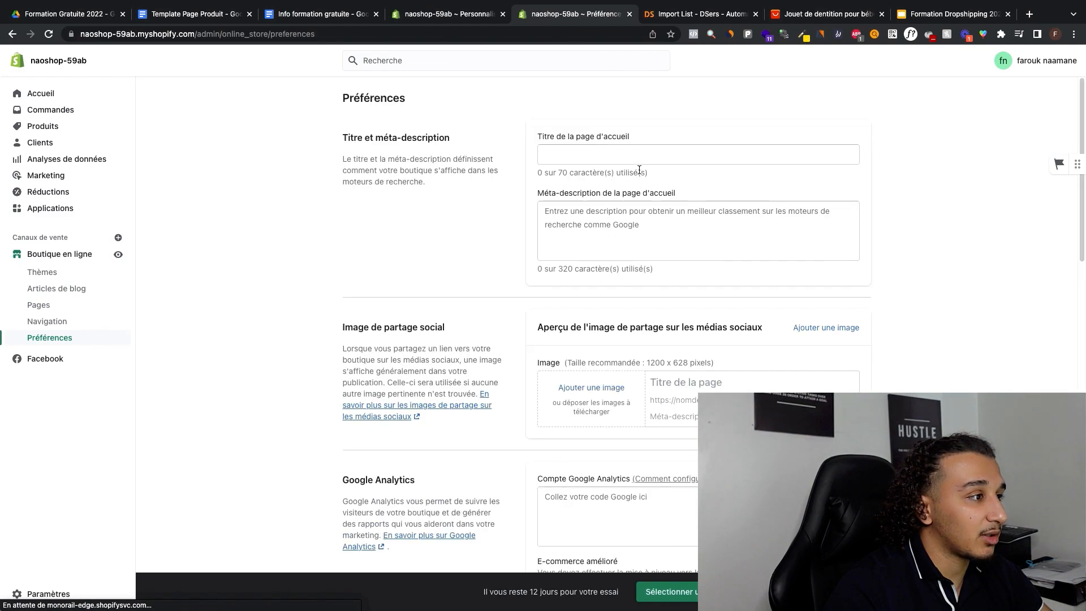
click(447, 13)
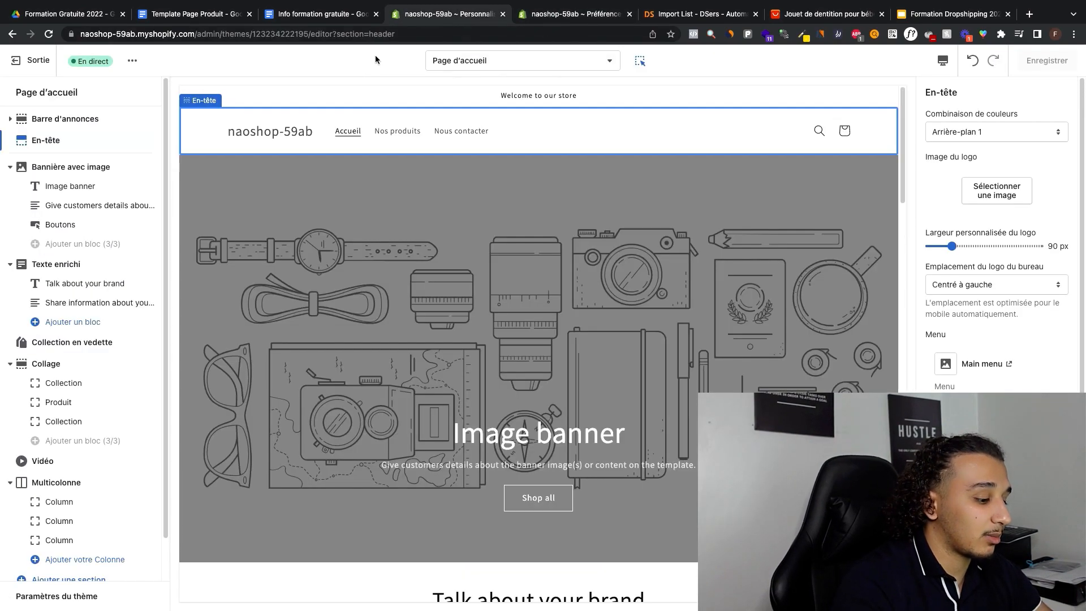
key(ctrl+Tab)
drag(590, 155, 715, 162)
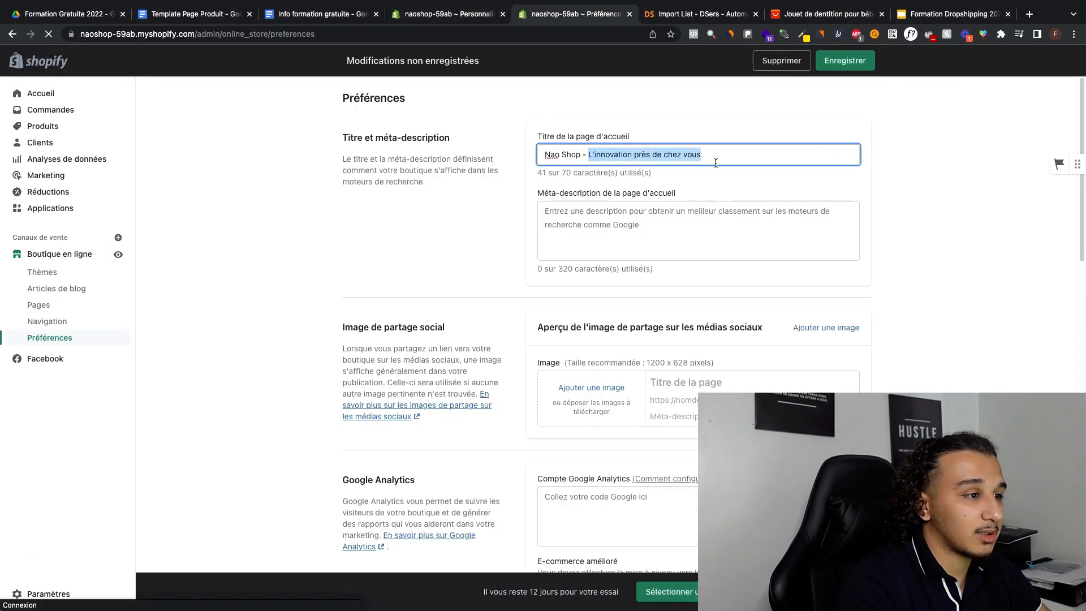
text(L)
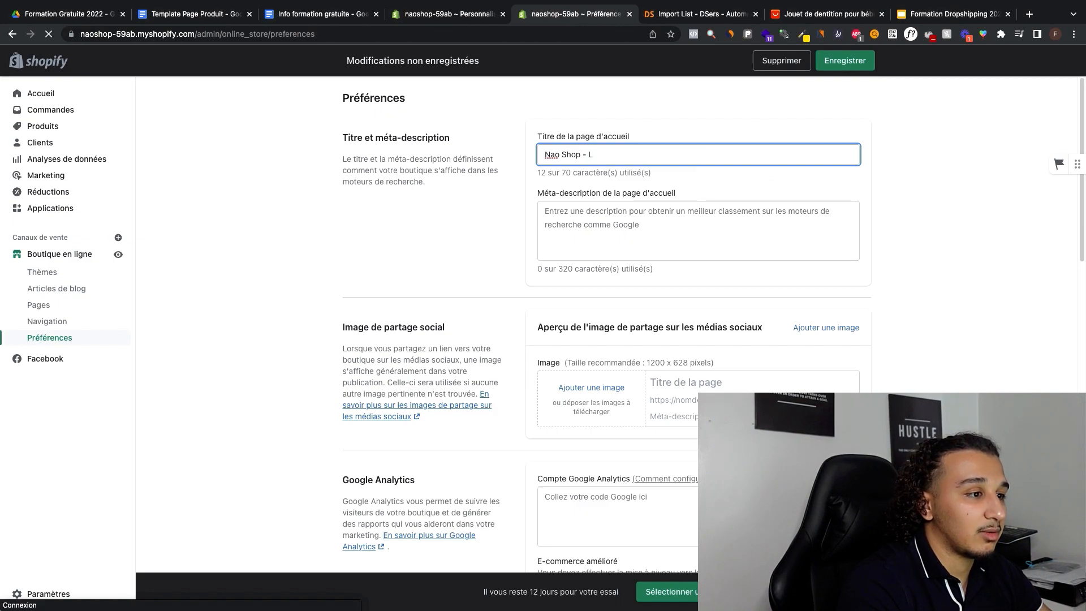
text(a maison de l')
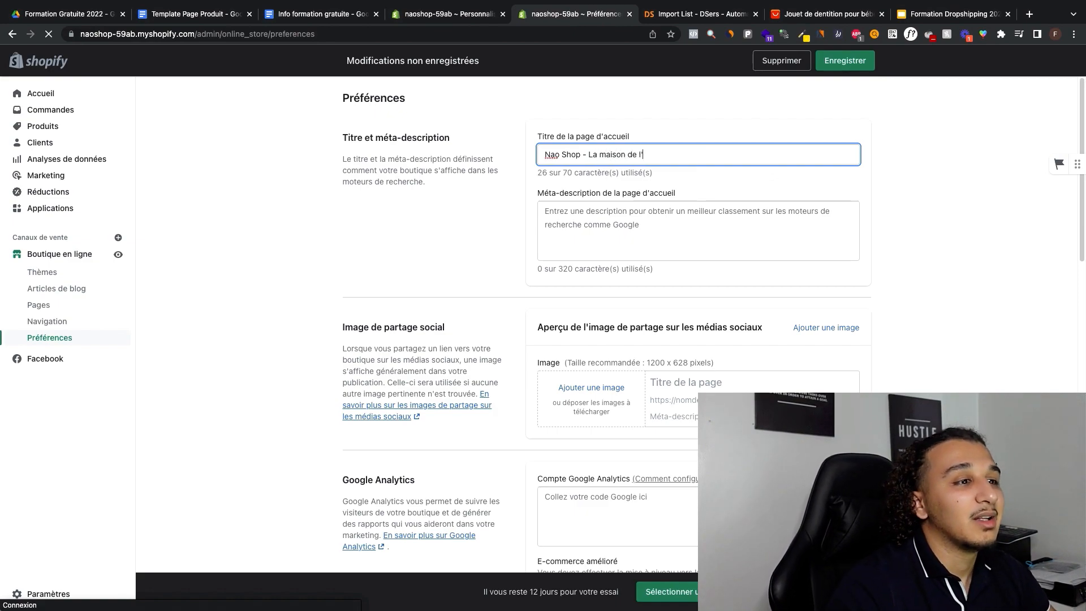
text(innovation)
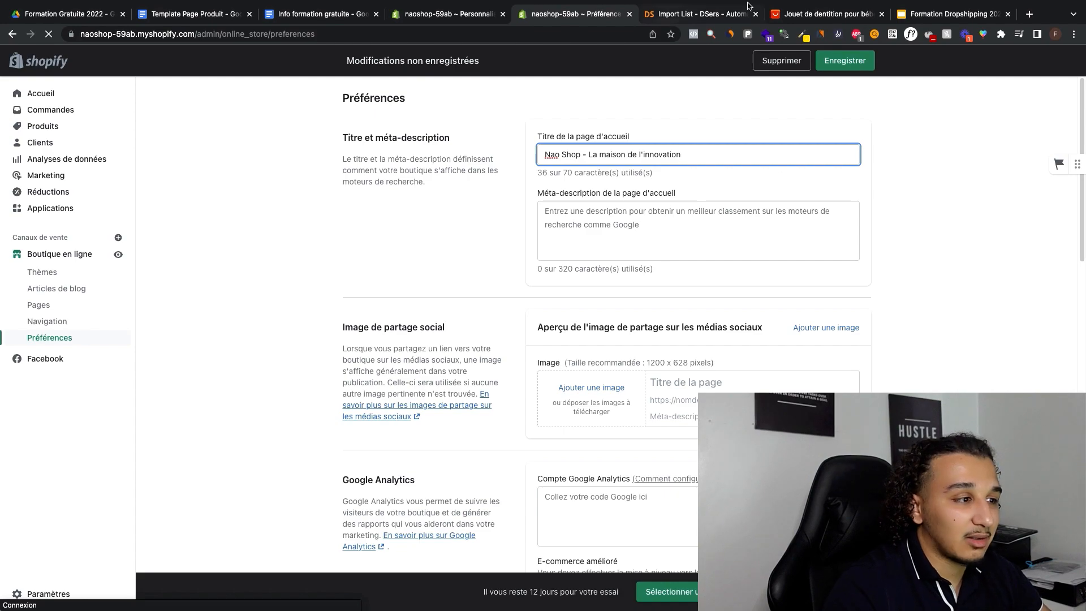
click(845, 60)
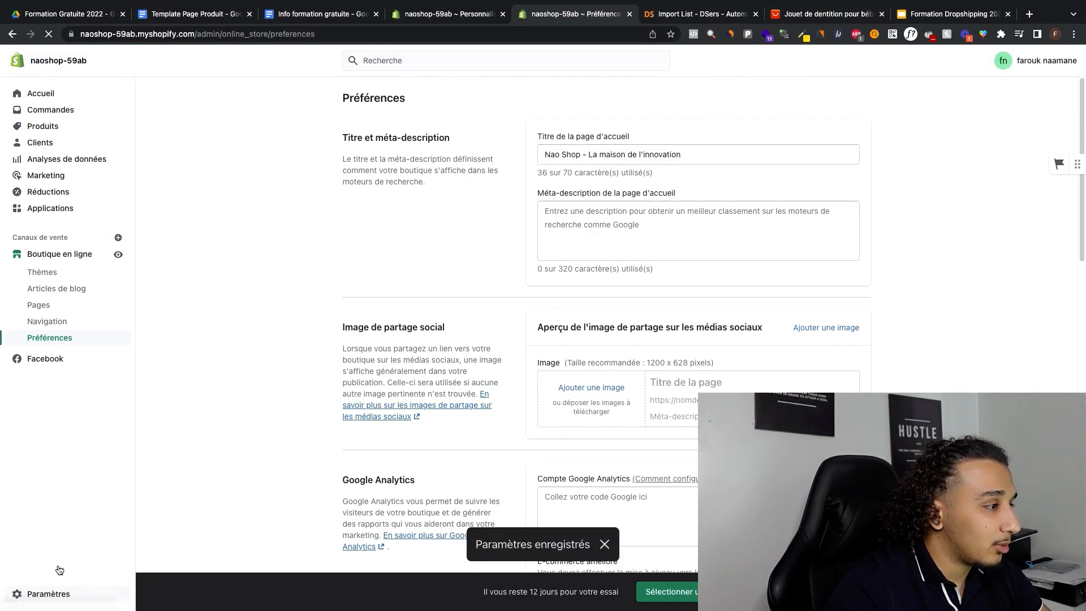
Step: In the store's general settings, edit the basic information to rename the store "Nao Shop" and save
click(50, 598)
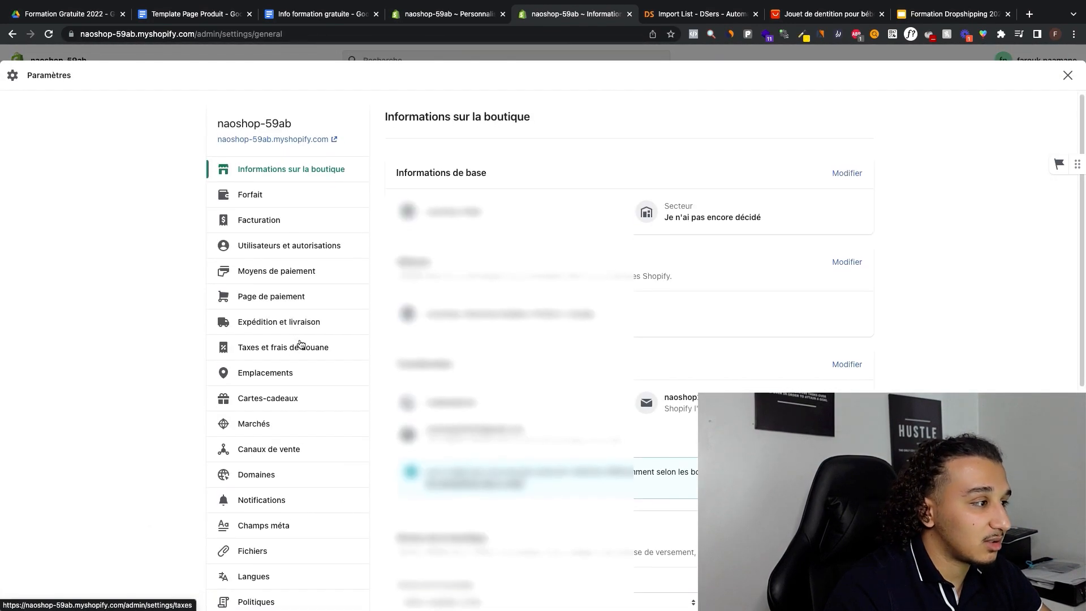
scroll(300, 345, down, 2)
scroll(300, 345, up, 2)
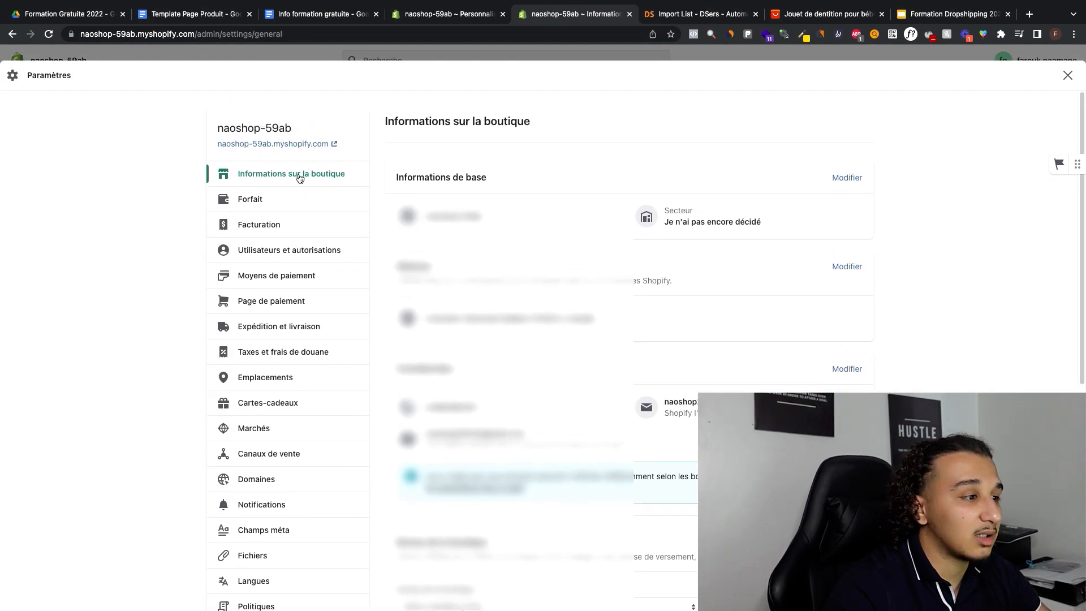
click(848, 179)
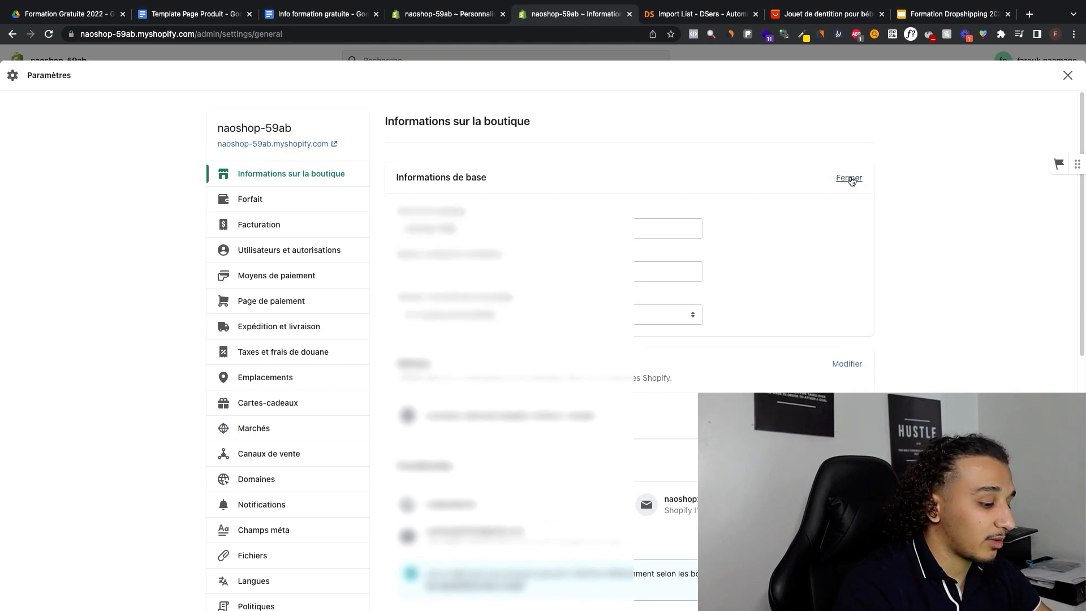
triple_click(440, 231)
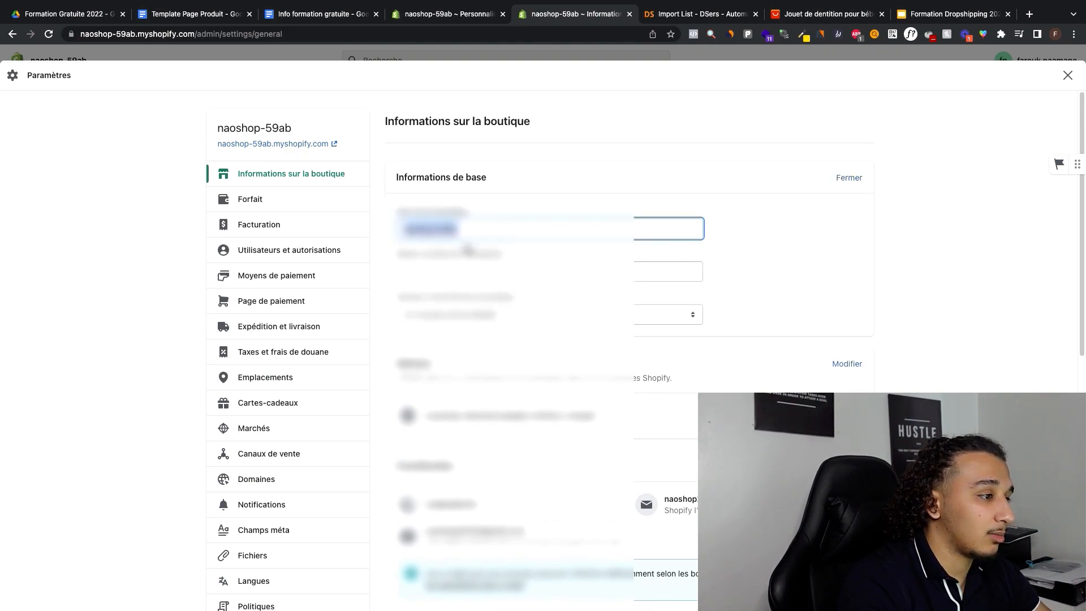
text(Na)
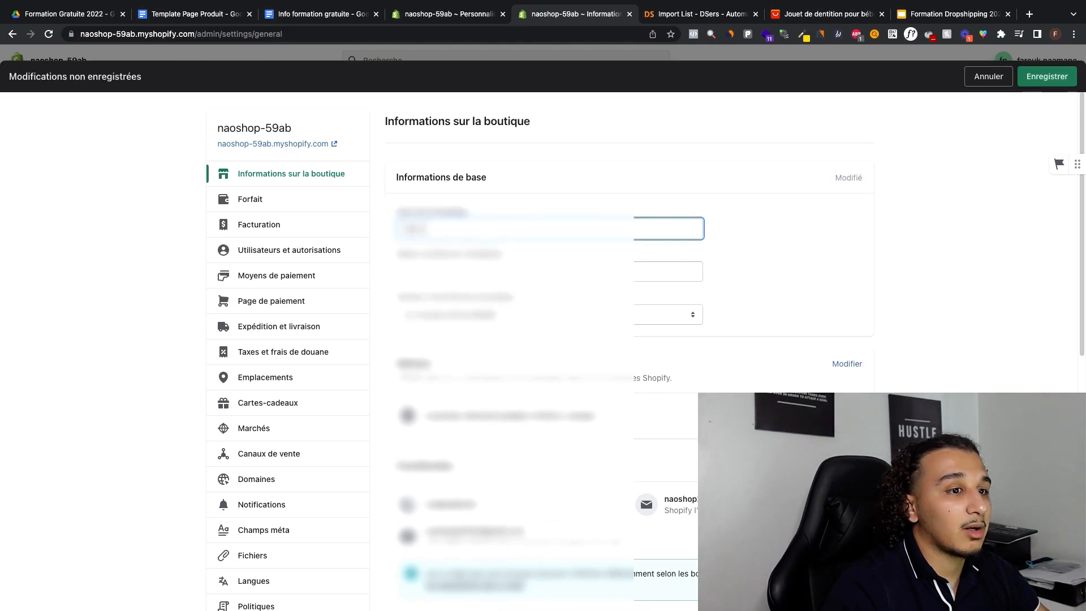
click(1046, 79)
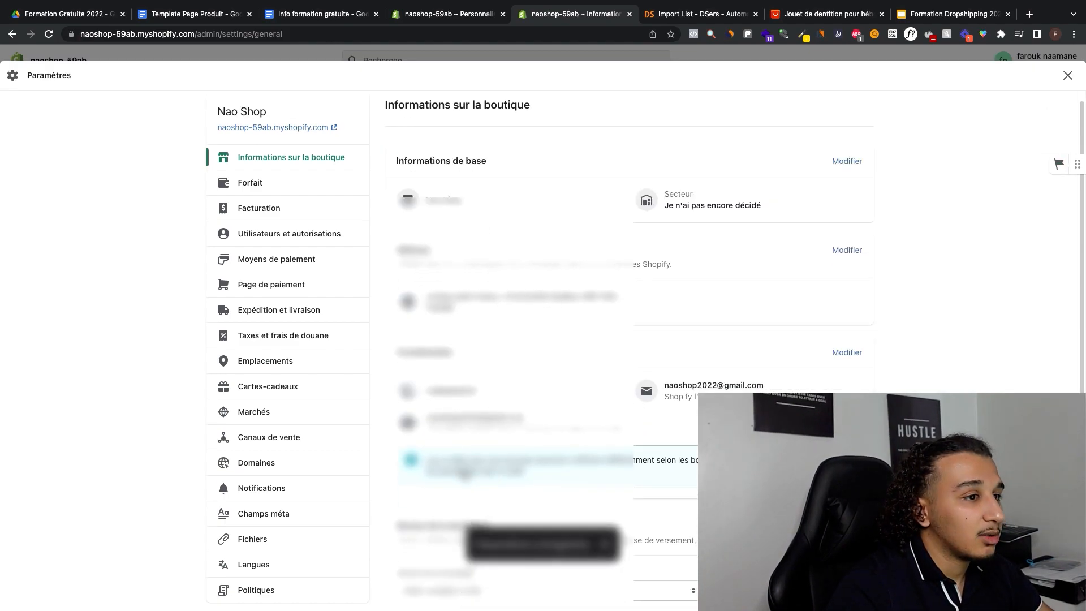
Step: Return to the Dawn theme editor, close the store settings page and select the home page's image banner section
click(475, 14)
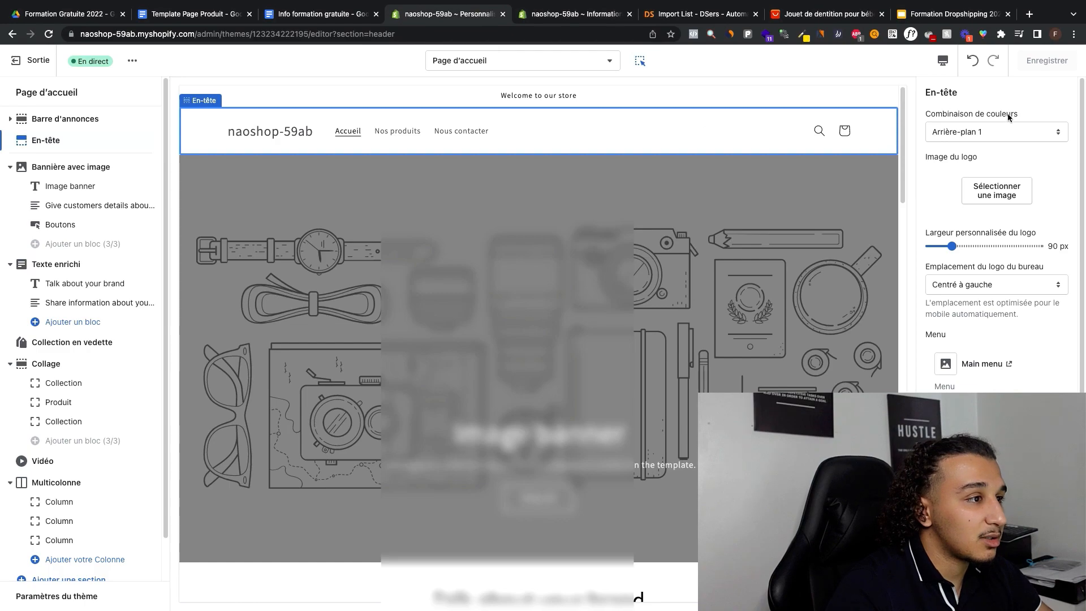
click(630, 14)
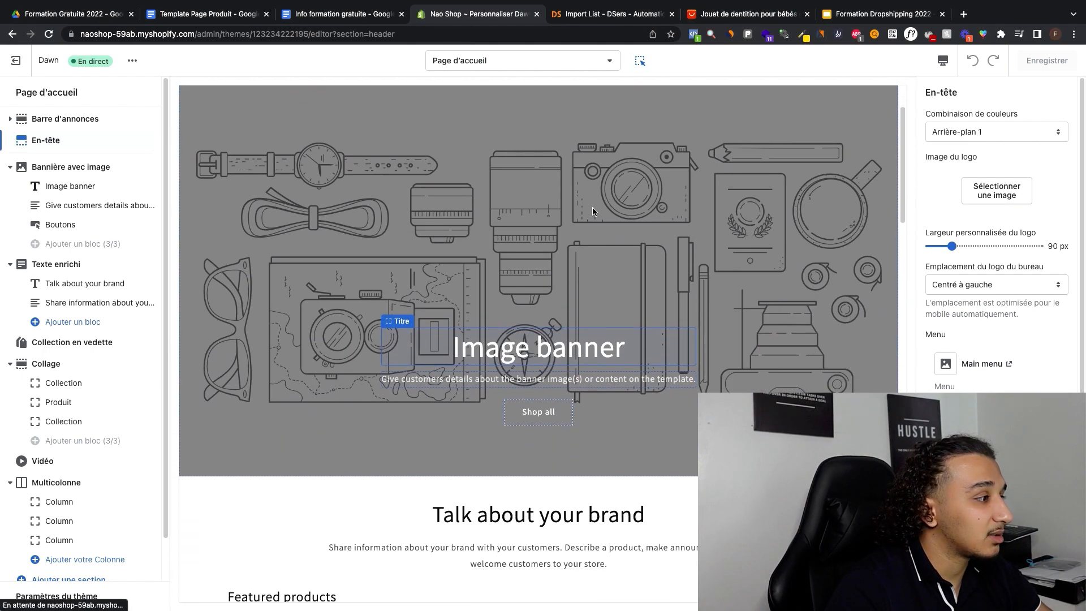
click(77, 187)
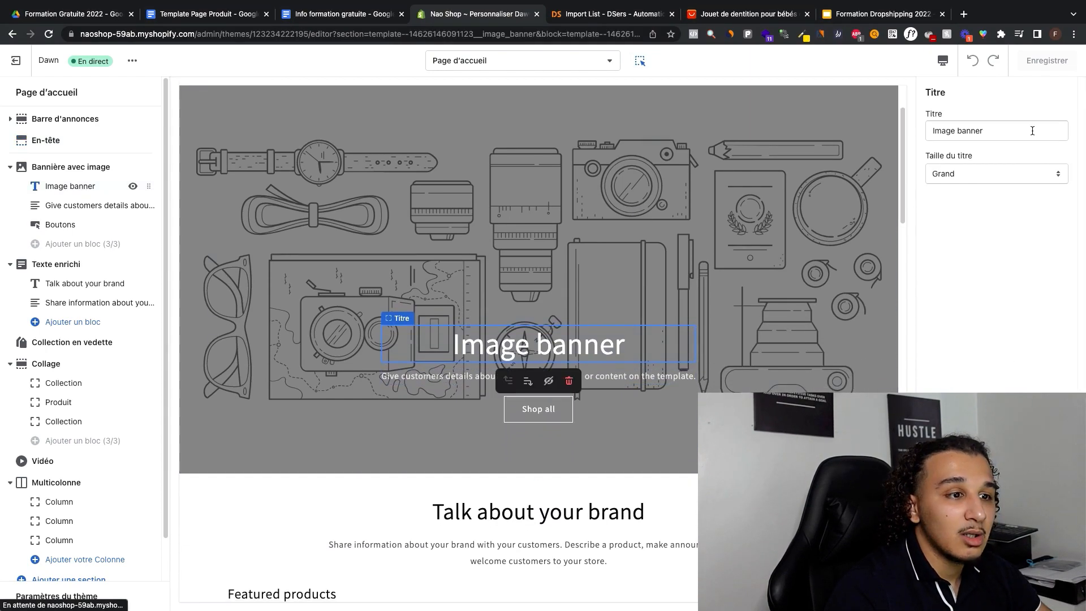
click(68, 166)
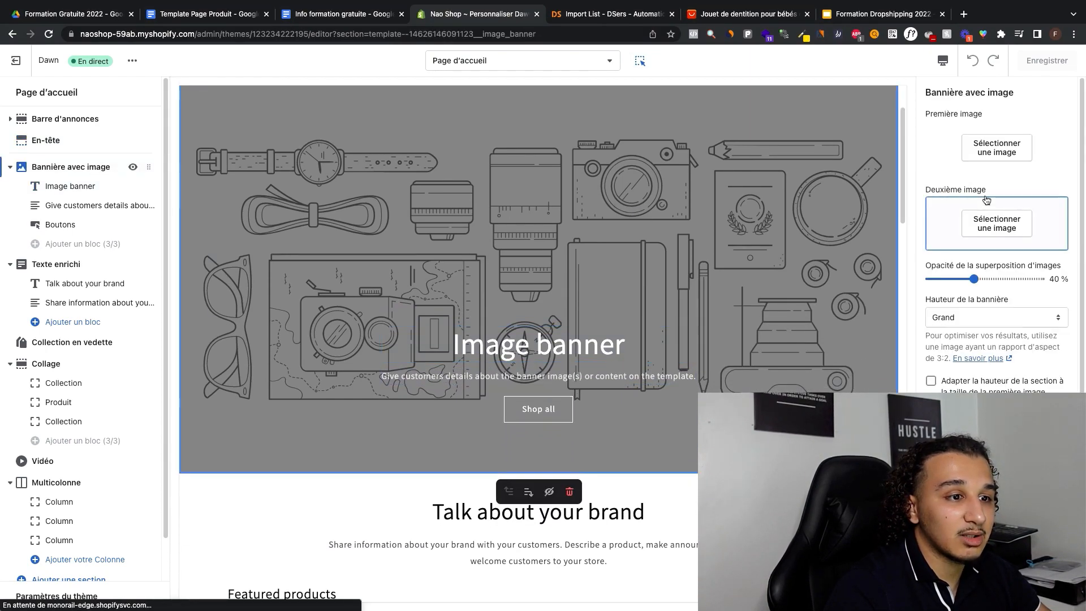
Step: Search the free stock images for "shop" and set the photo of colourful clothes on hangers as the banner's first image
click(991, 154)
click(1054, 121)
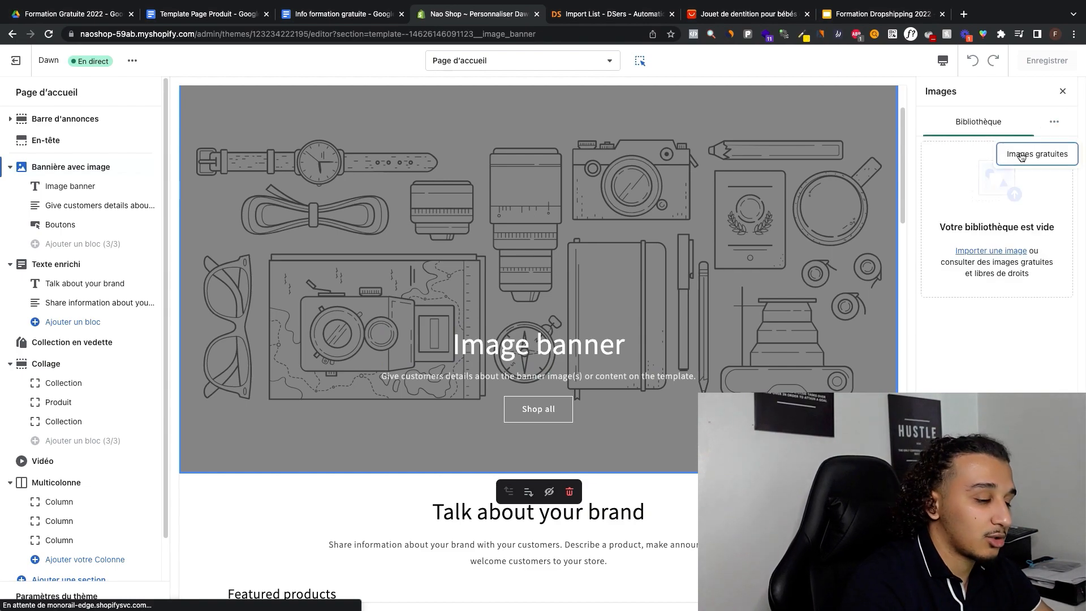
click(1037, 151)
click(964, 156)
text(shop)
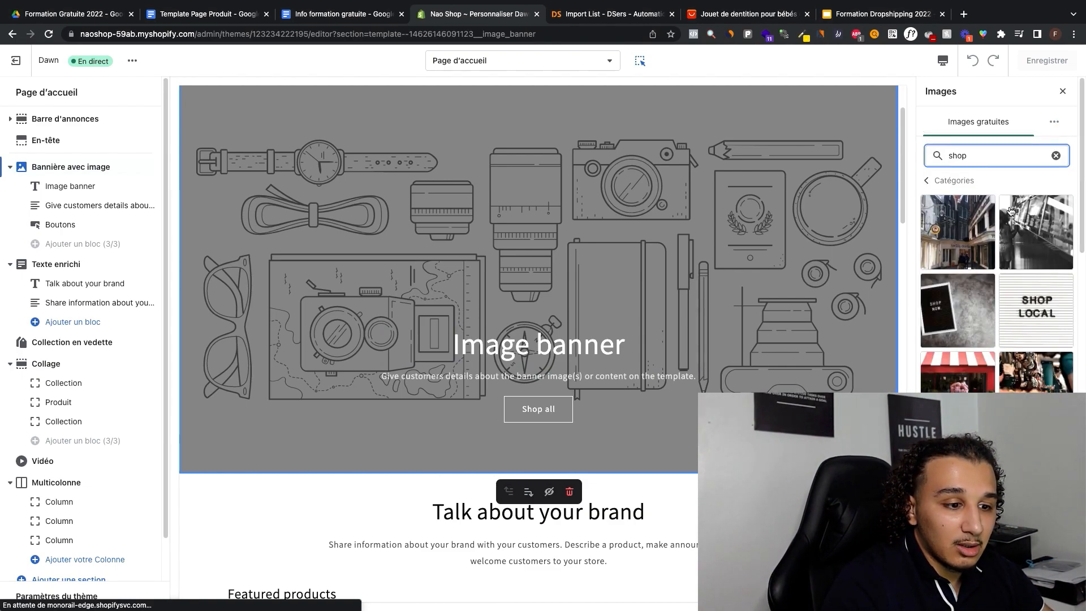
scroll(965, 257, down, 10)
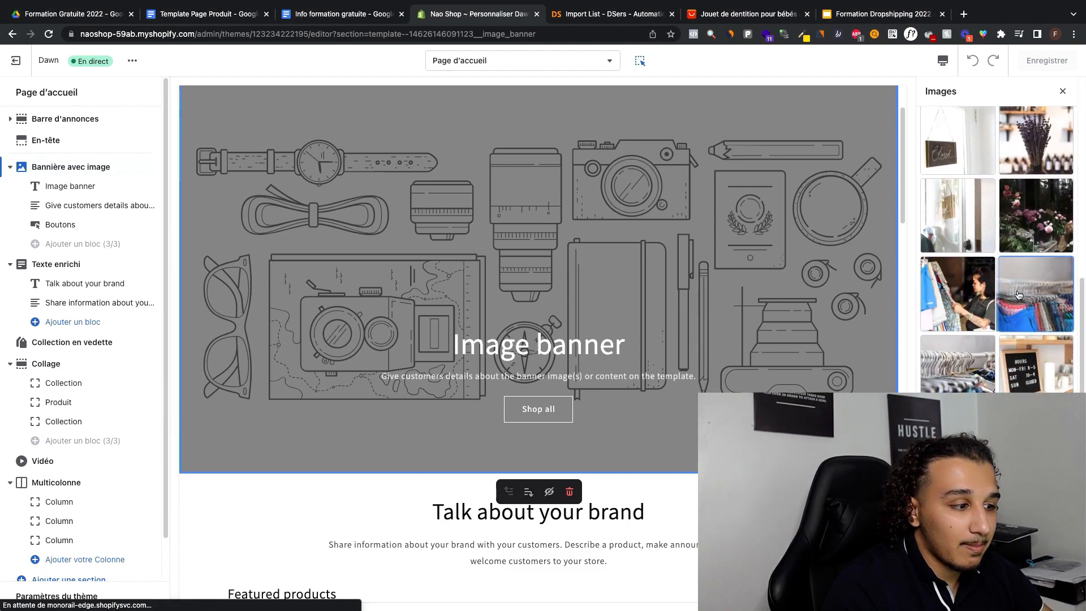
click(1028, 317)
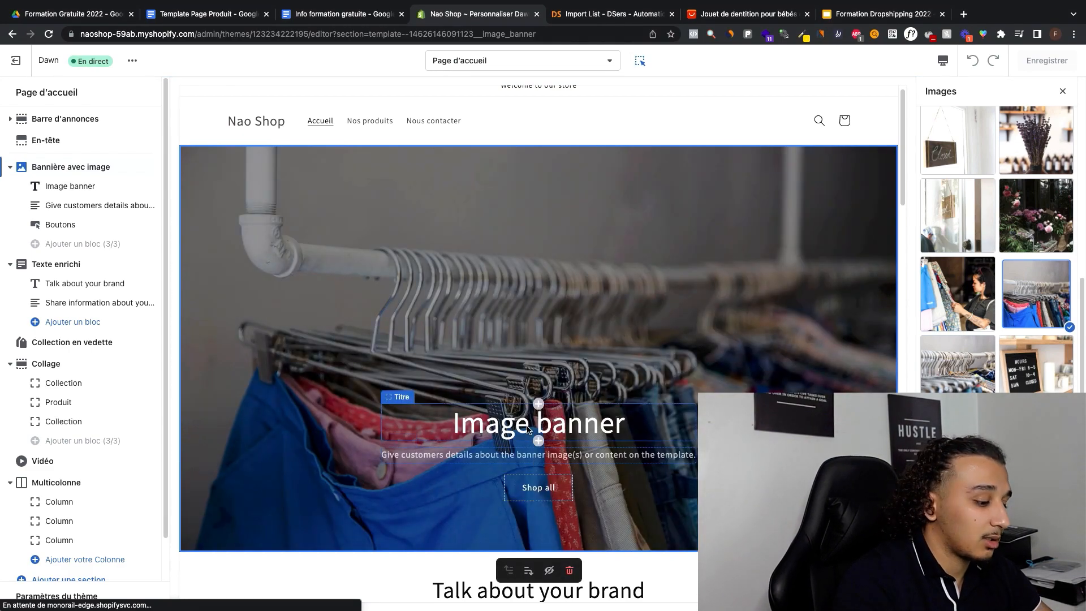
Step: Change the image banner's heading to "Nao Shop"
click(497, 421)
double_click(949, 131)
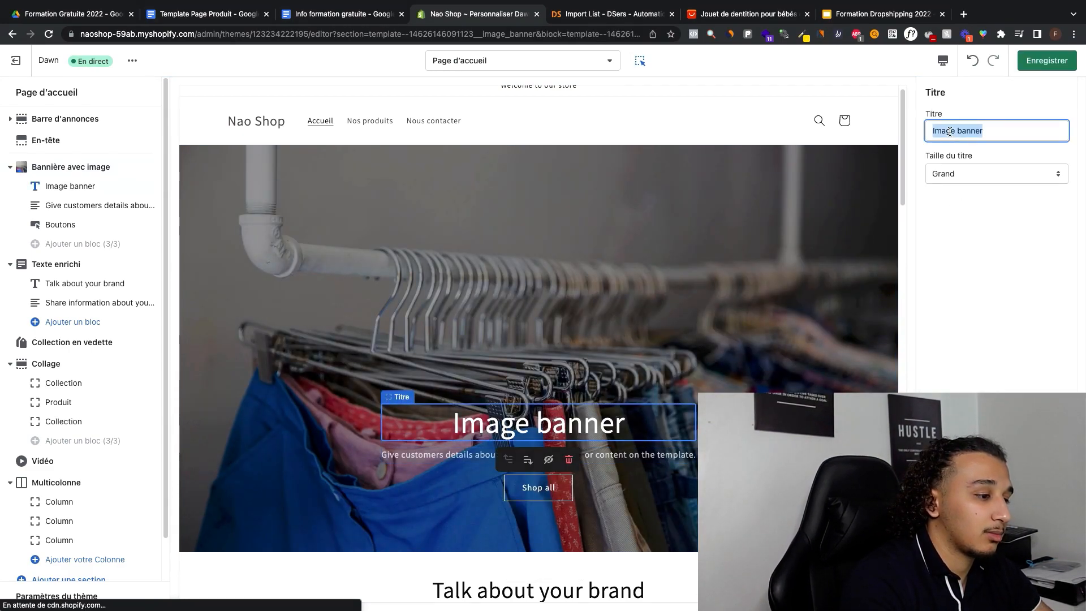
text(Nao Shopp)
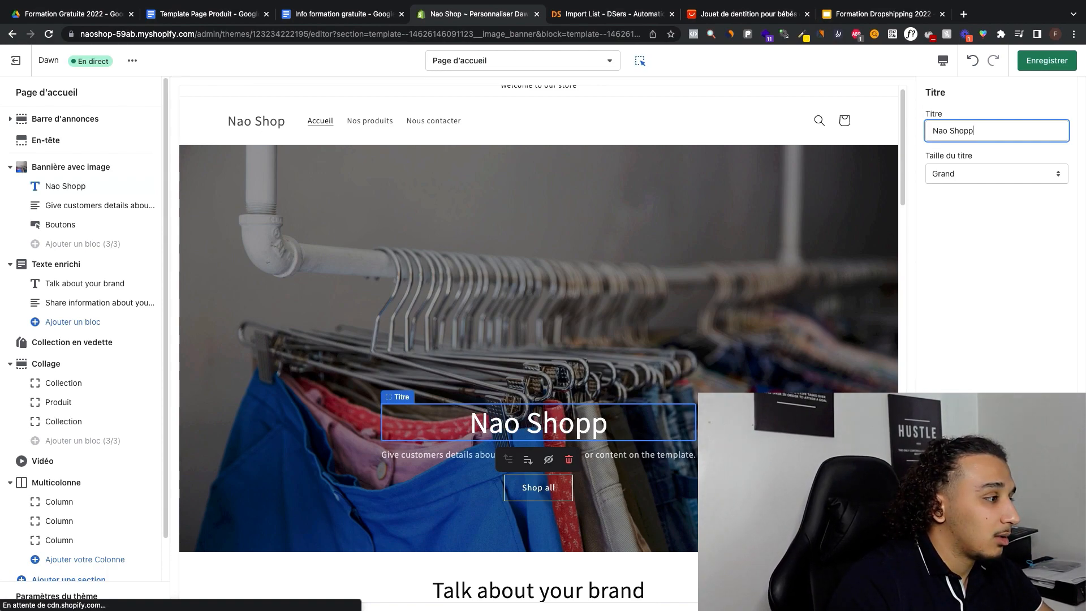
key(BackSpace)
Step: Replace the image banner's description with "L'innovation près de chez vous"
click(101, 205)
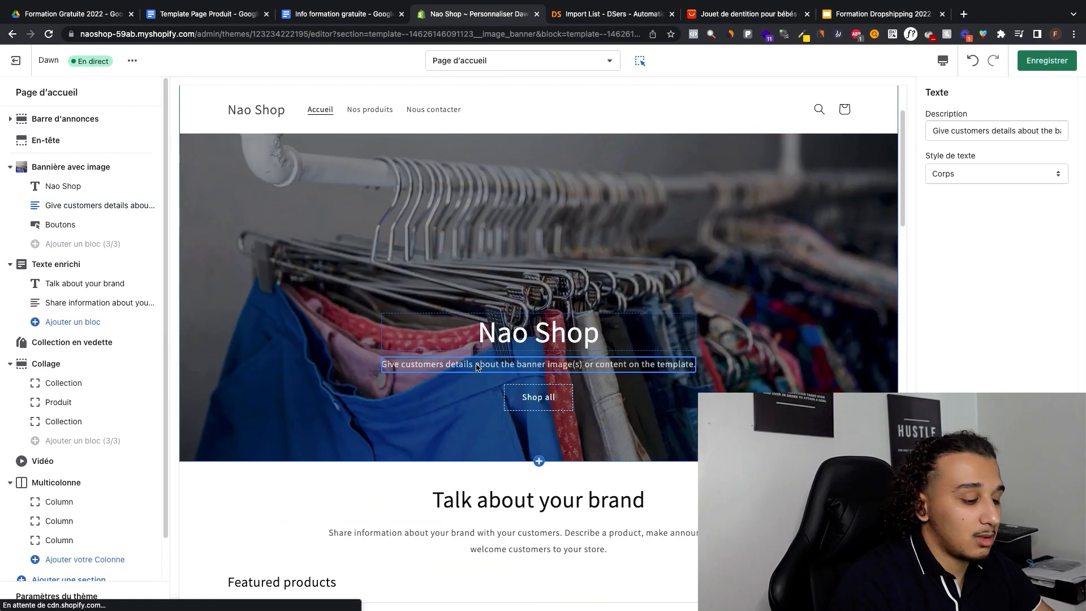
triple_click(952, 125)
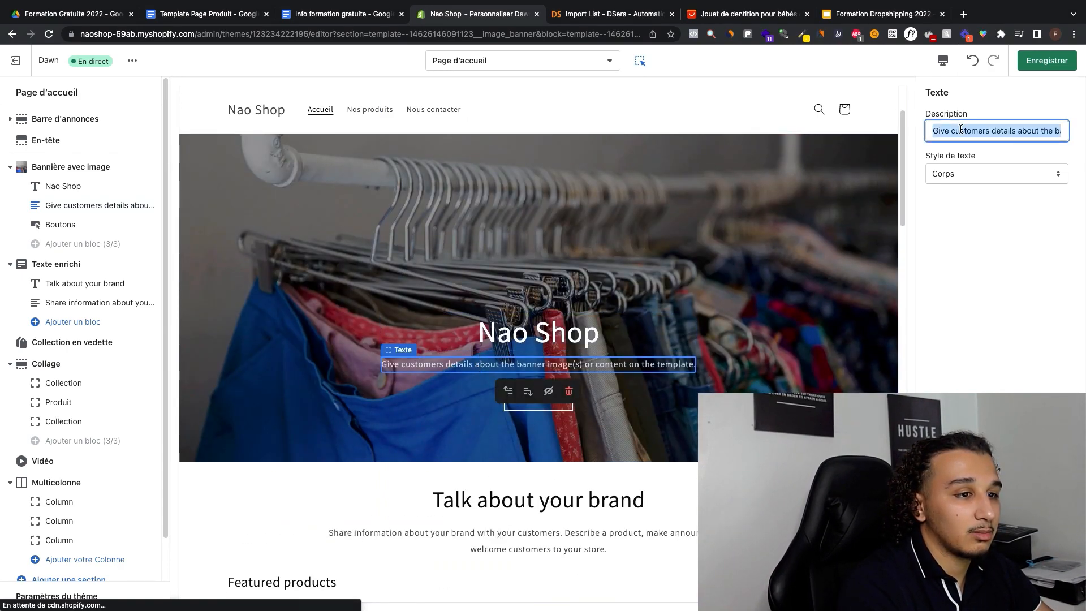
text(L'innovation )
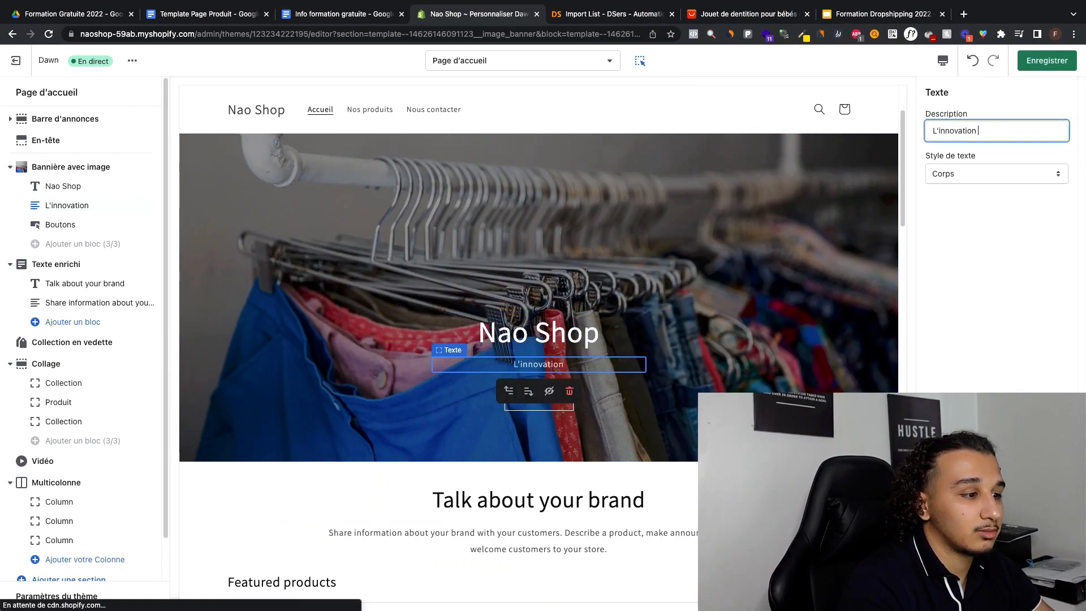
text(près de chez vous)
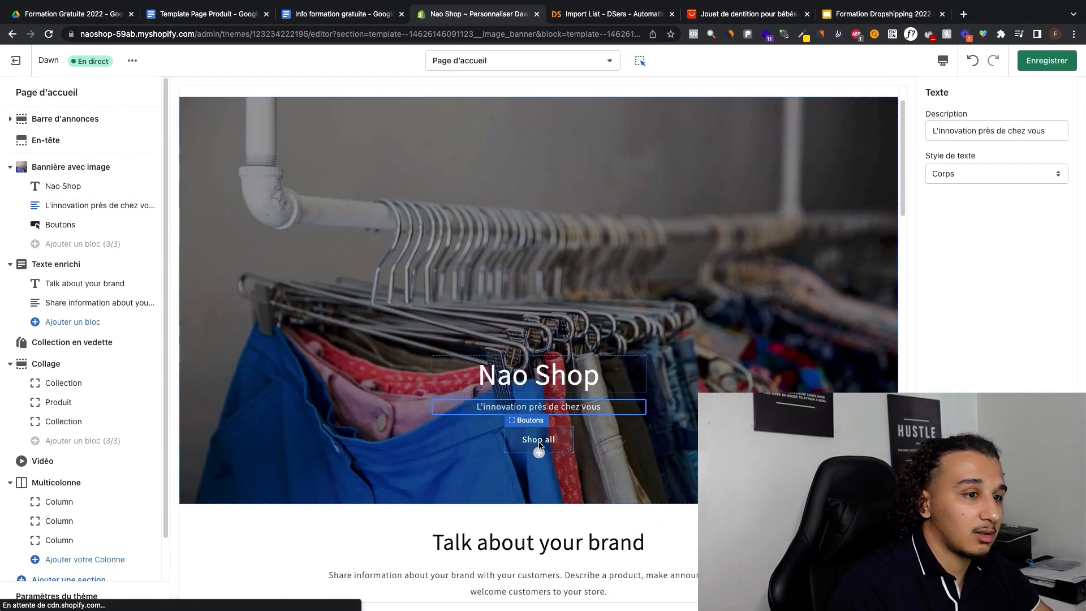
Step: Set the banner's first button text to "Découvrez tous nos produits" and save the theme changes
click(530, 442)
double_click(965, 129)
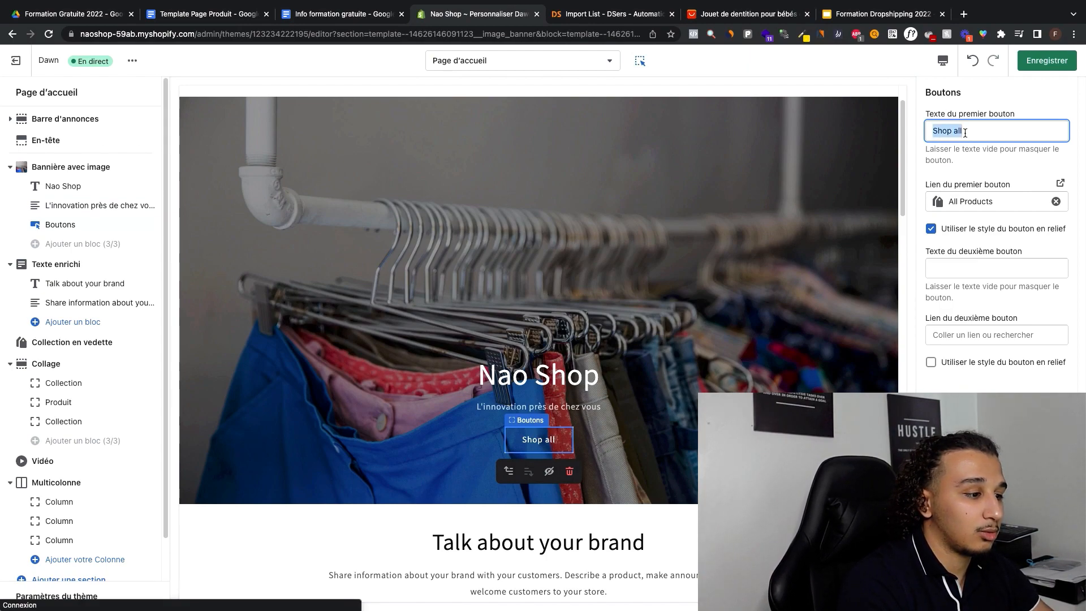
text(Découvrez tous)
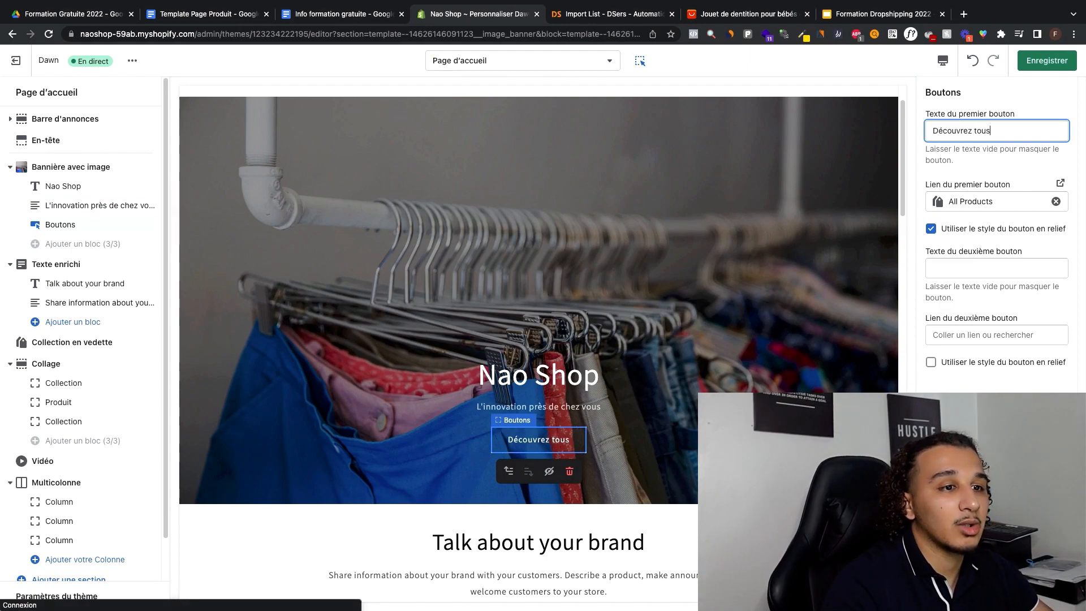
text( nos produits)
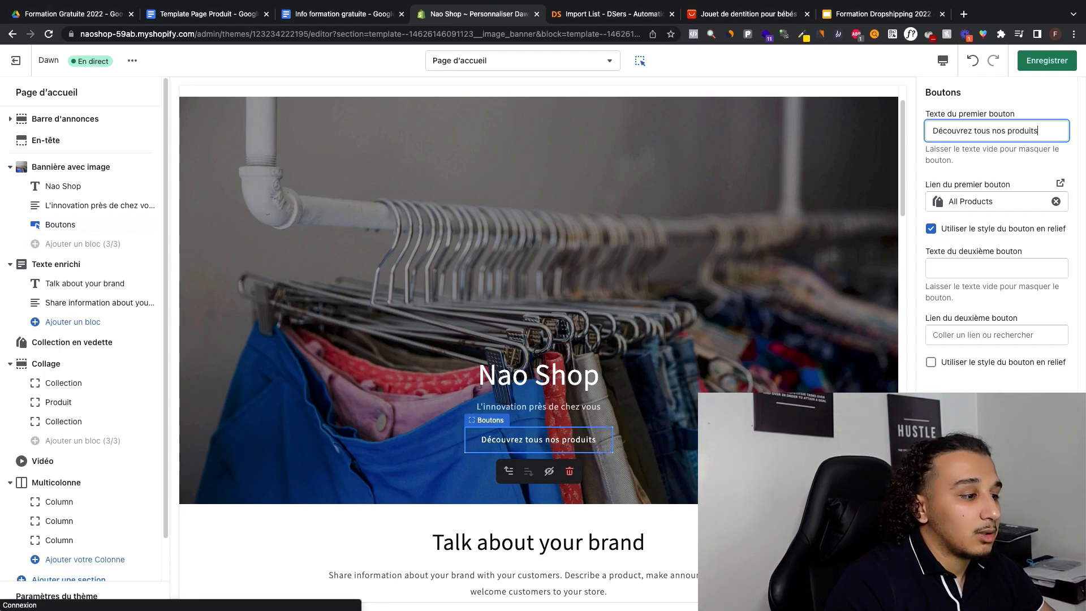
click(1024, 57)
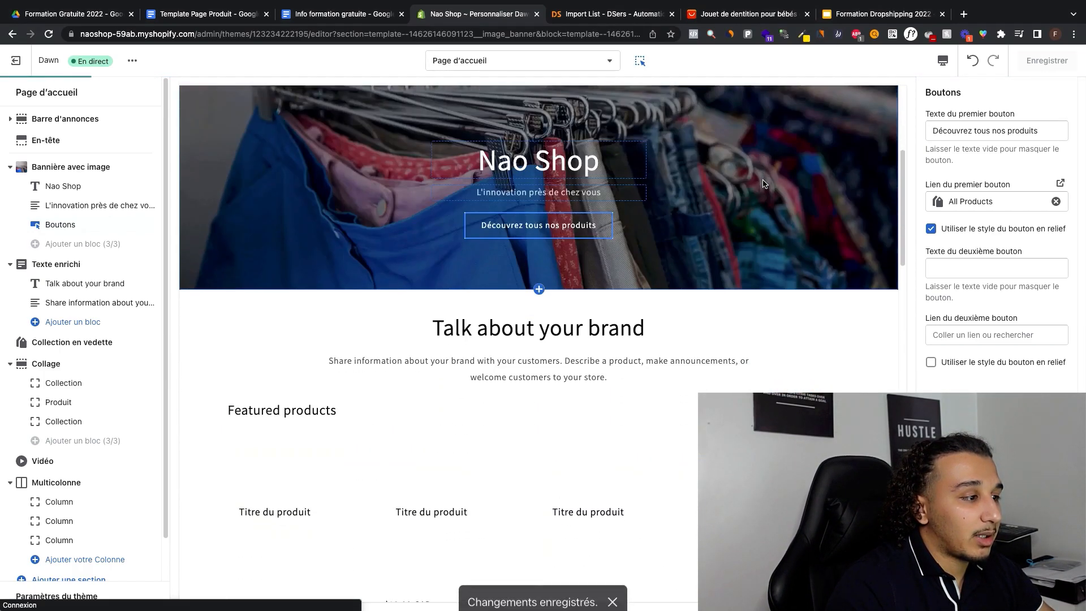
Step: Change the rich text section's heading to "Retrouvez différents articles chez nous"
click(563, 315)
text(Ret)
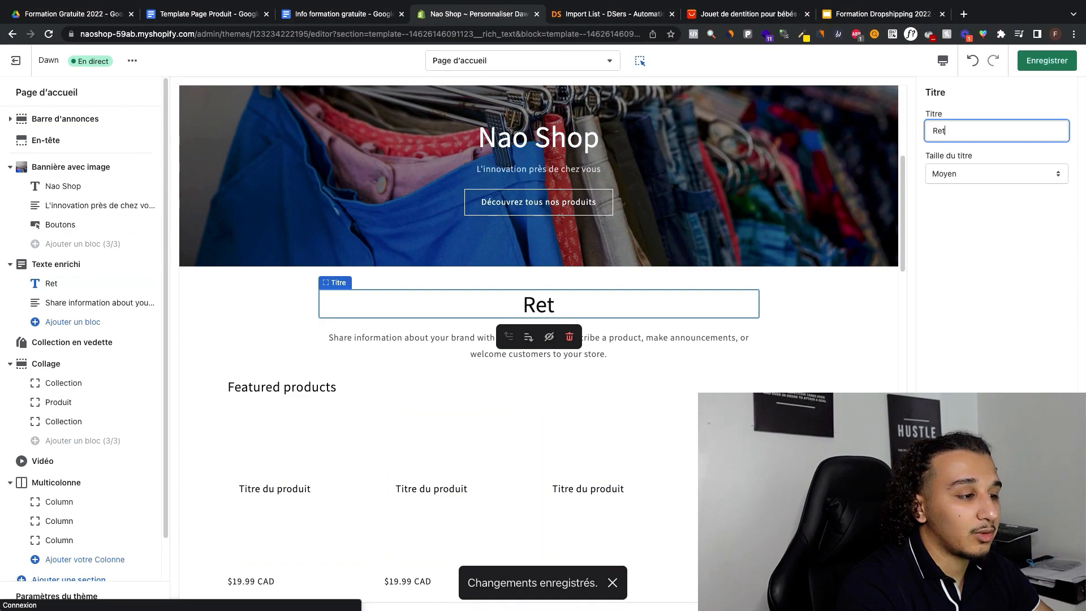
text(rou)
key(BackSpace)
key(BackSpace)
text(rouvez)
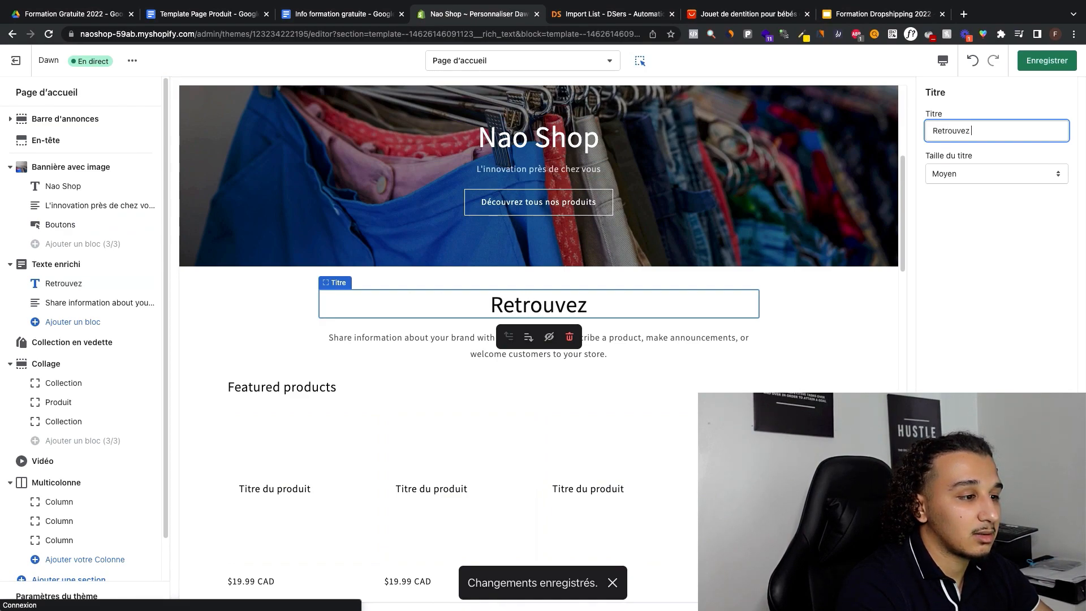
text( différents artic)
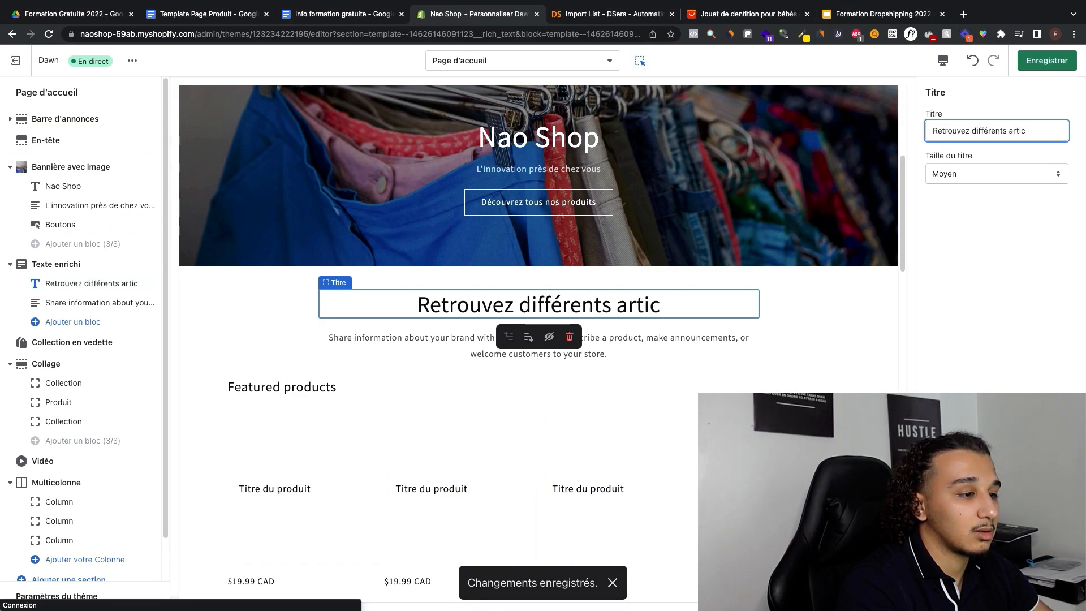
text(les c)
key(BackSpace)
key(BackSpace)
text(s chez nou)
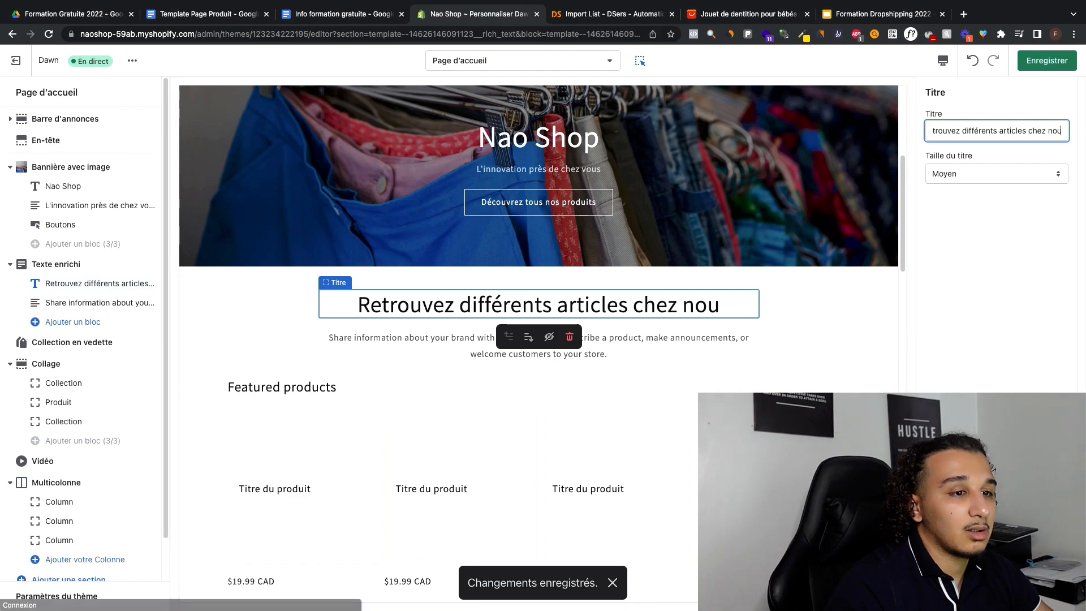
text(s)
Step: Set the rich text description to "Chez Nao Shop, vous avez la possibilité de magasiner des produits pour bébés, des produits de jardinage et des produits de beauté."
click(416, 345)
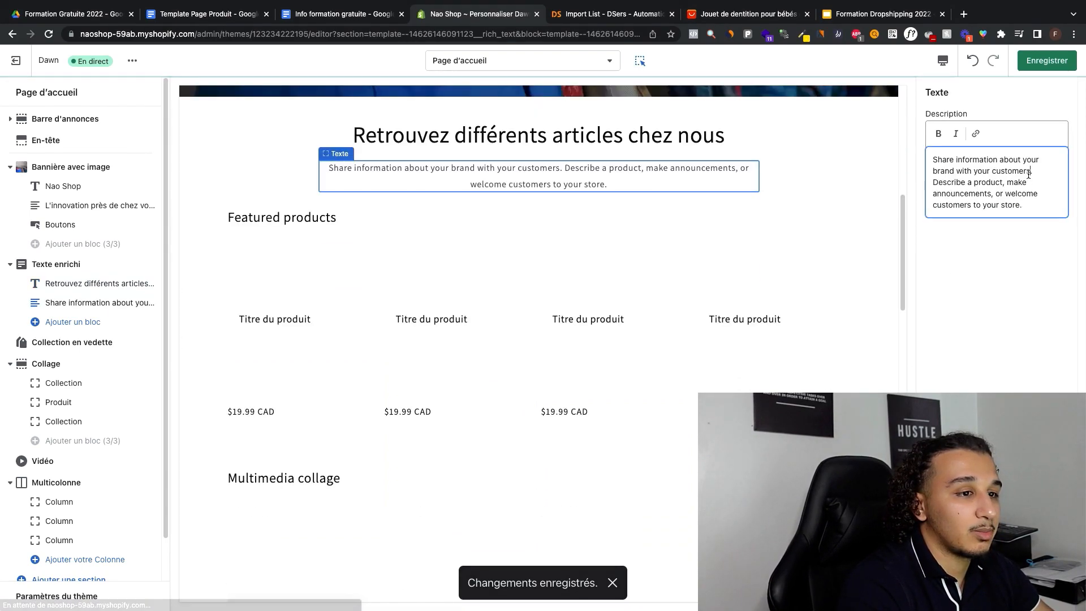
triple_click(1028, 174)
text(Chez Nao Shop)
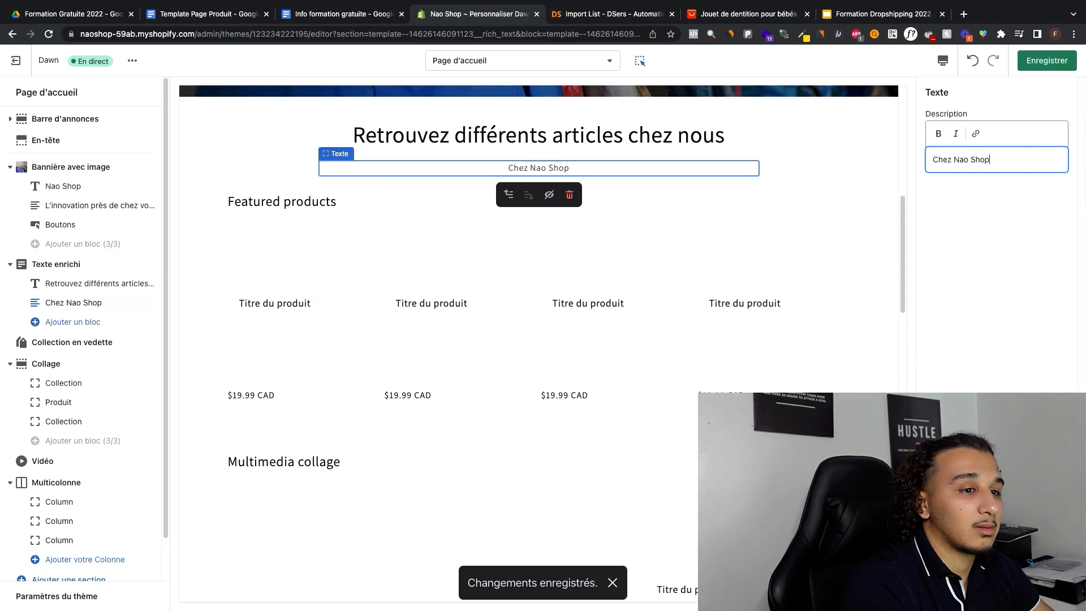
text(, vous ave)
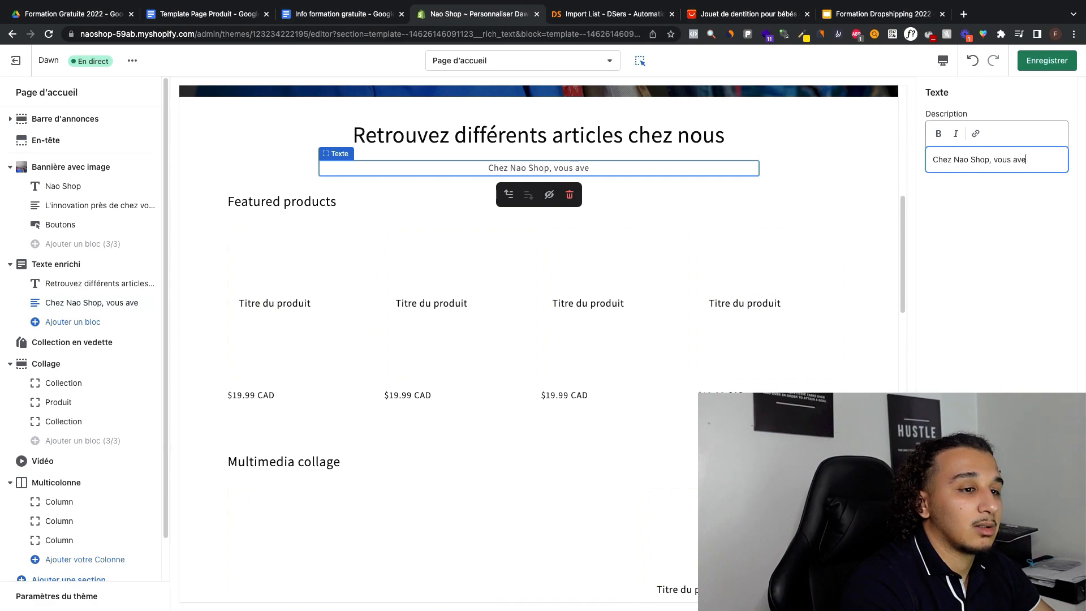
text(z la possibilité d)
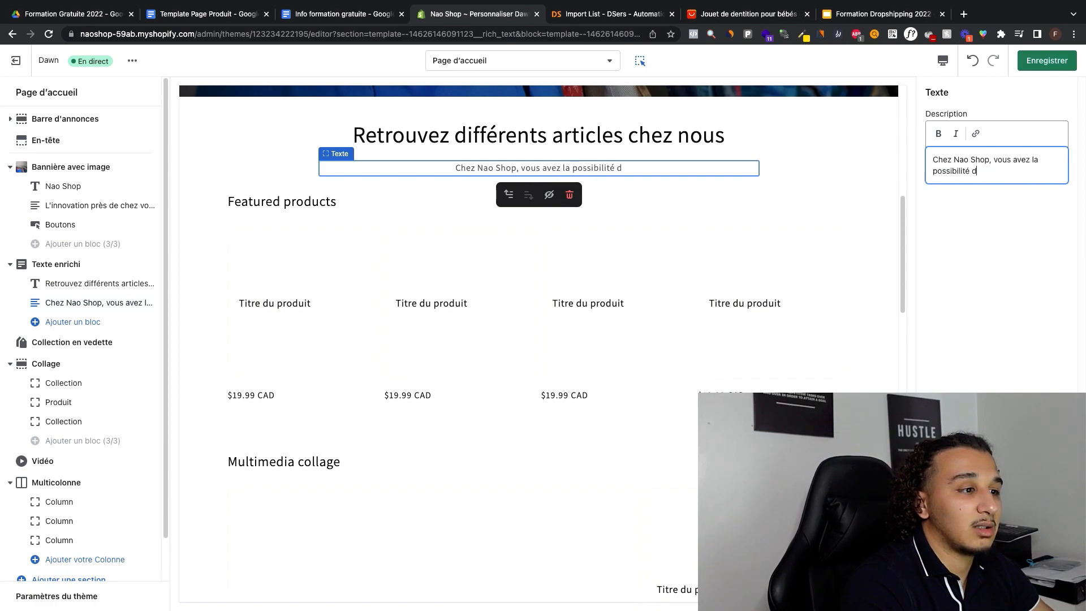
text(e magasiner d)
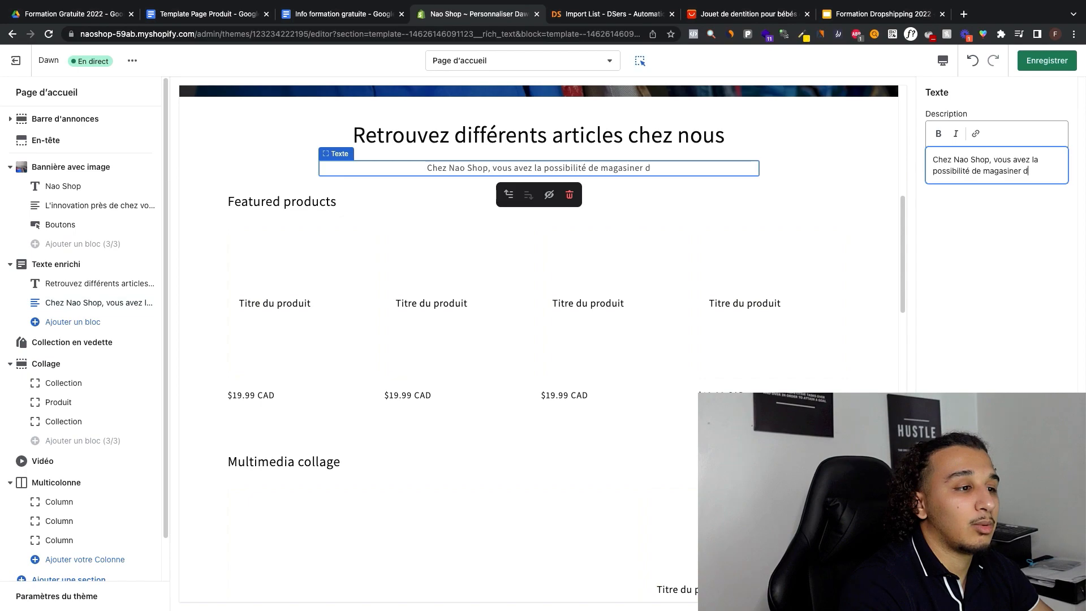
text(es produits pou)
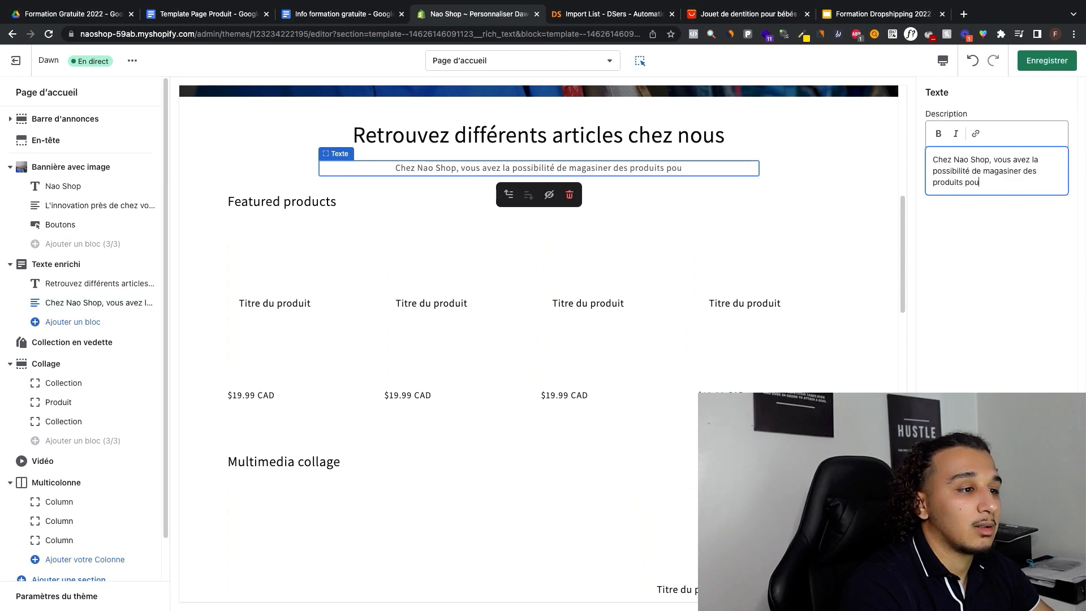
text(r bébés, des prdui)
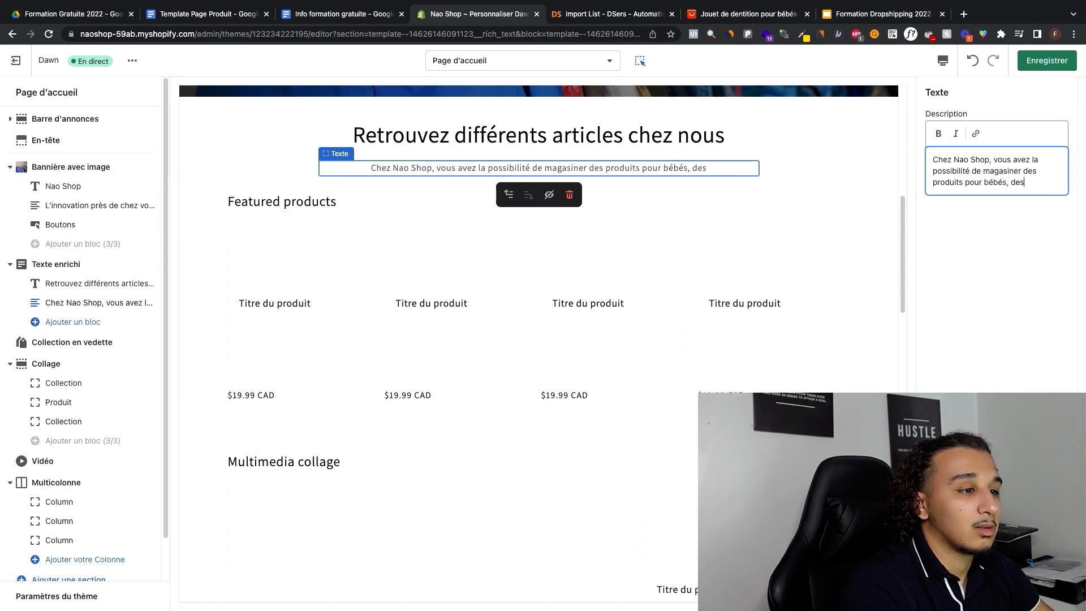
key(BackSpace)
key(BackSpace)
key(BackSpace)
text(oduits)
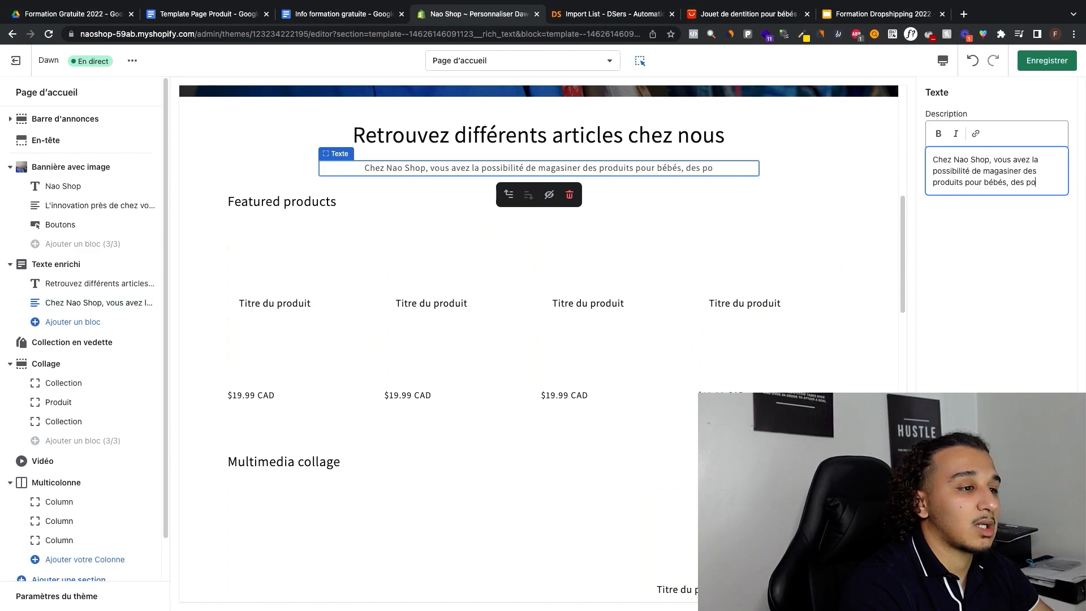
text( de jardinage et des pro)
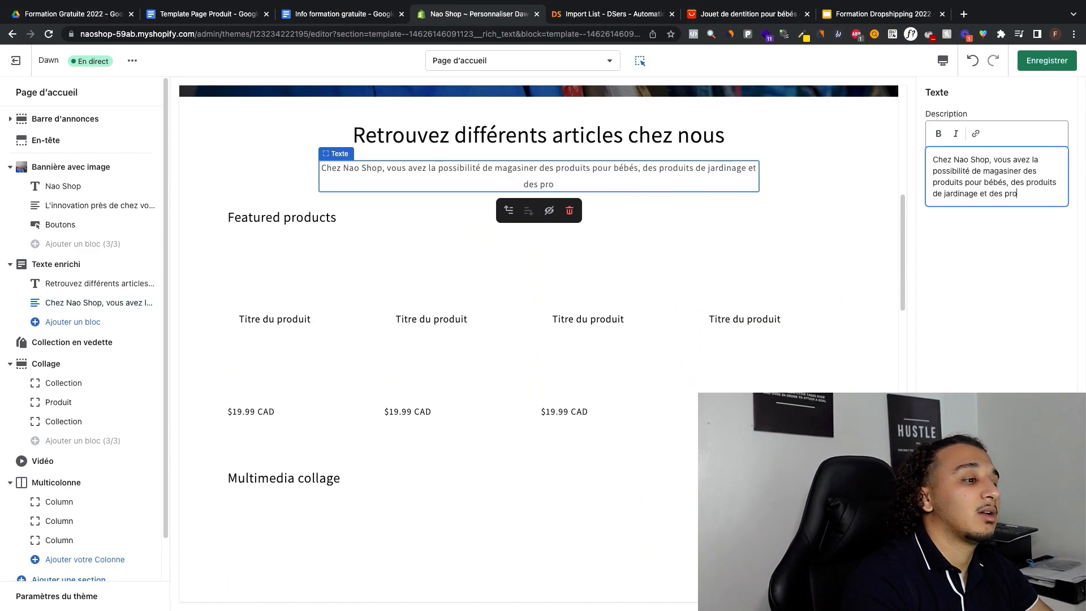
text(duits de beauté.)
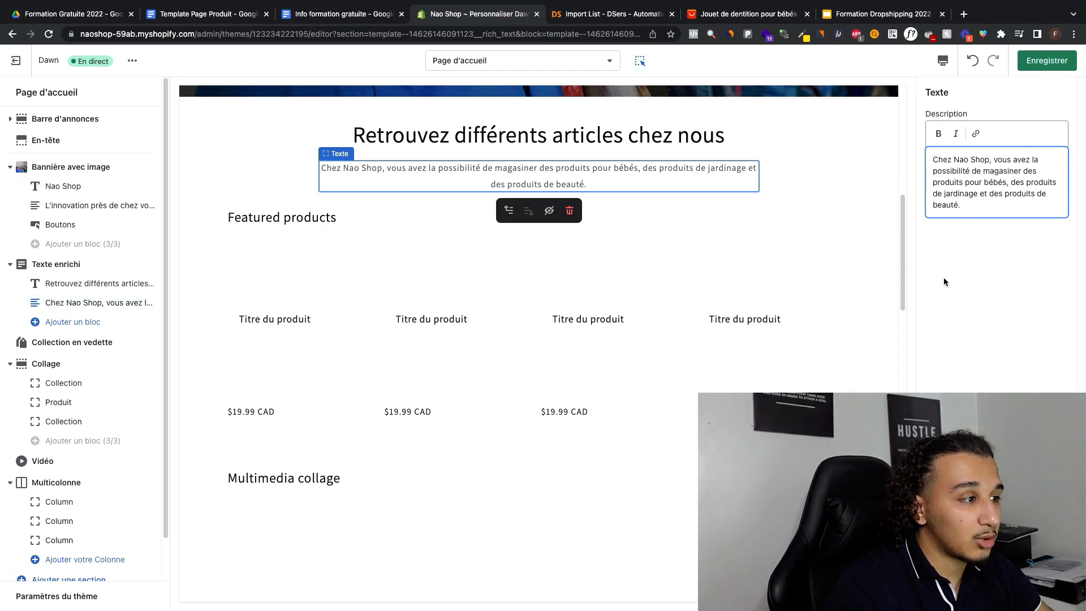
Step: Delete the featured collection section titled "Featured products" from the home page
double_click(826, 206)
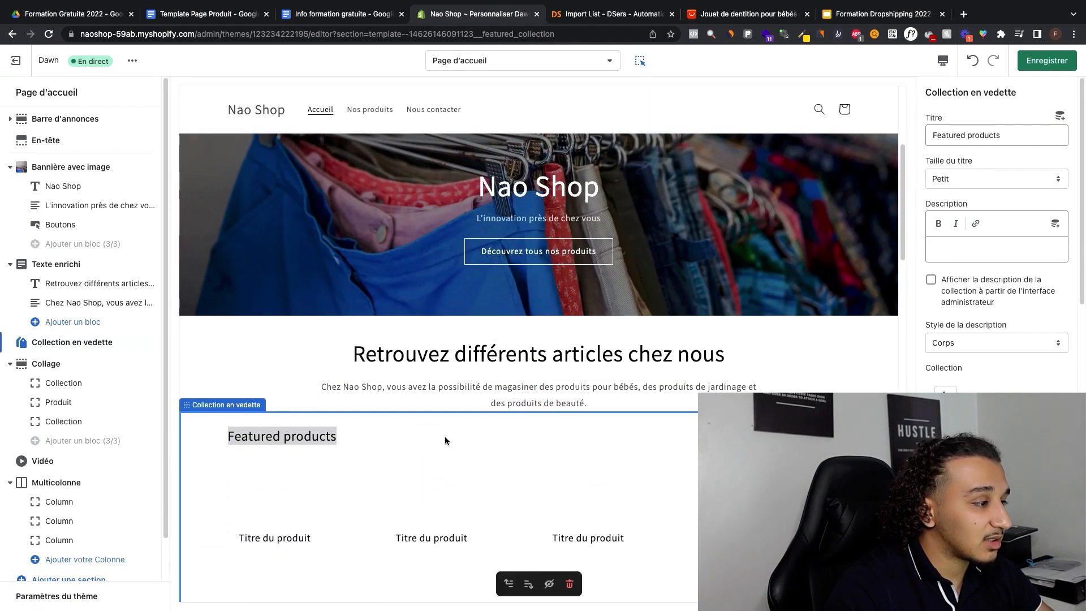
click(407, 436)
scroll(507, 404, down, 2)
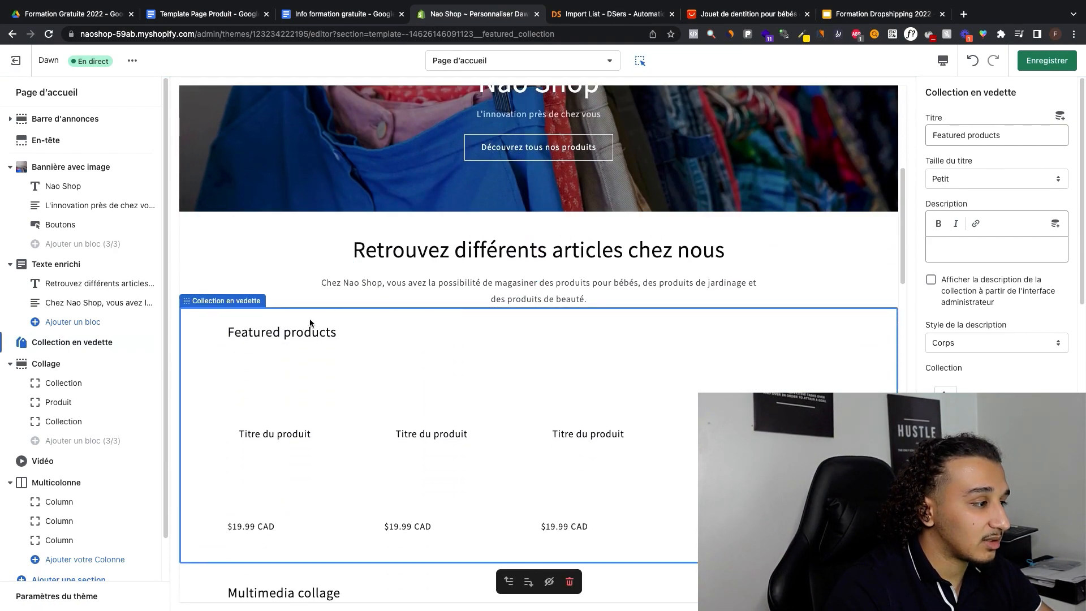
click(570, 581)
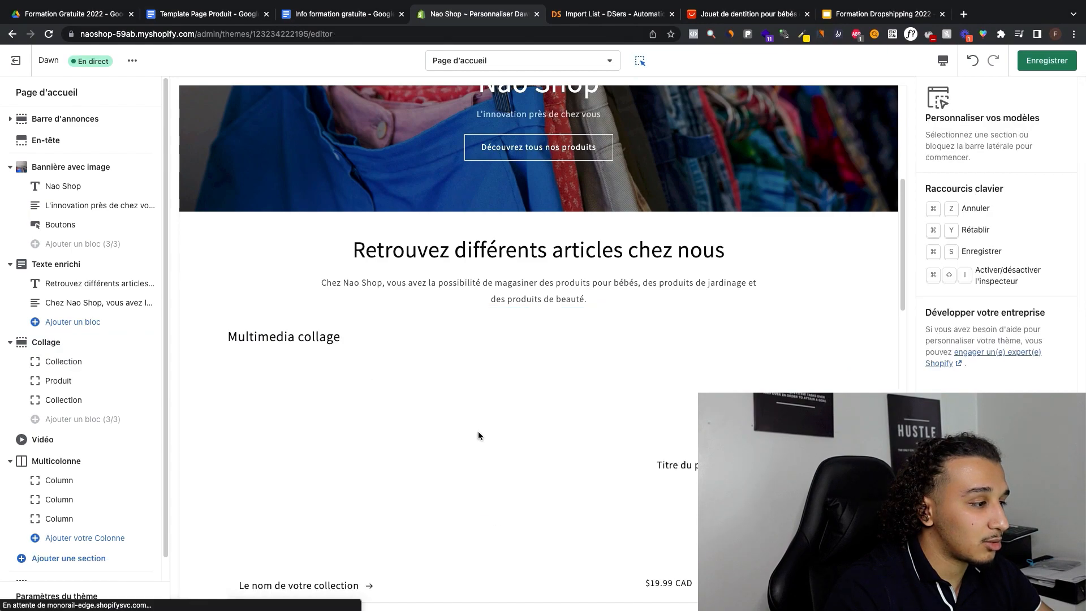
Step: Delete the multimedia collage section and the video section from the home page
click(345, 327)
click(571, 582)
scroll(521, 400, down, 3)
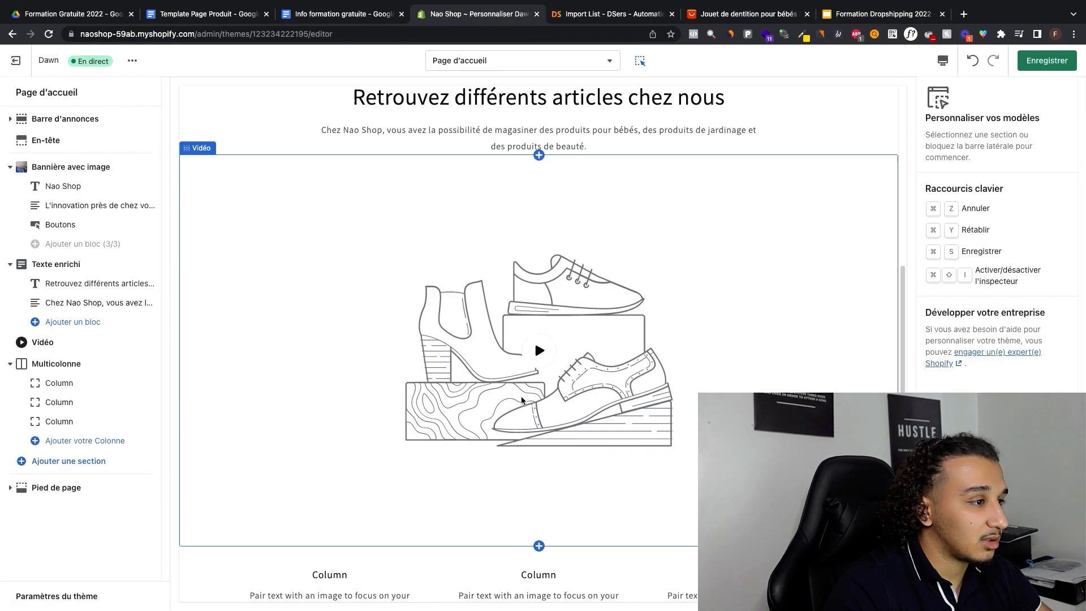
click(534, 276)
click(569, 500)
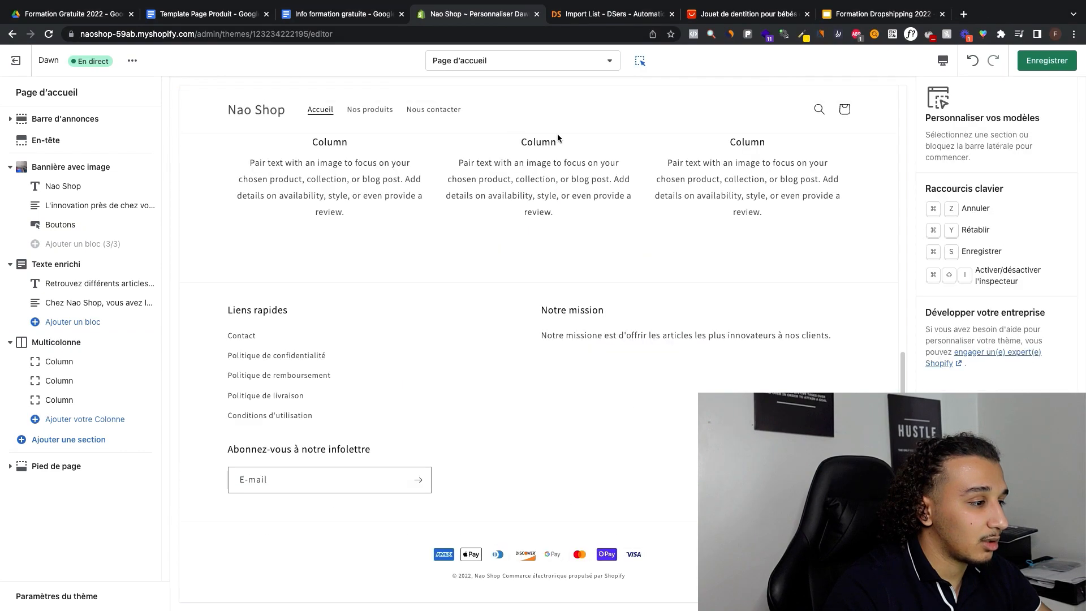
Step: Delete the three-column Multicolonne section from the home page and save the theme changes
scroll(559, 226, up, 5)
click(525, 417)
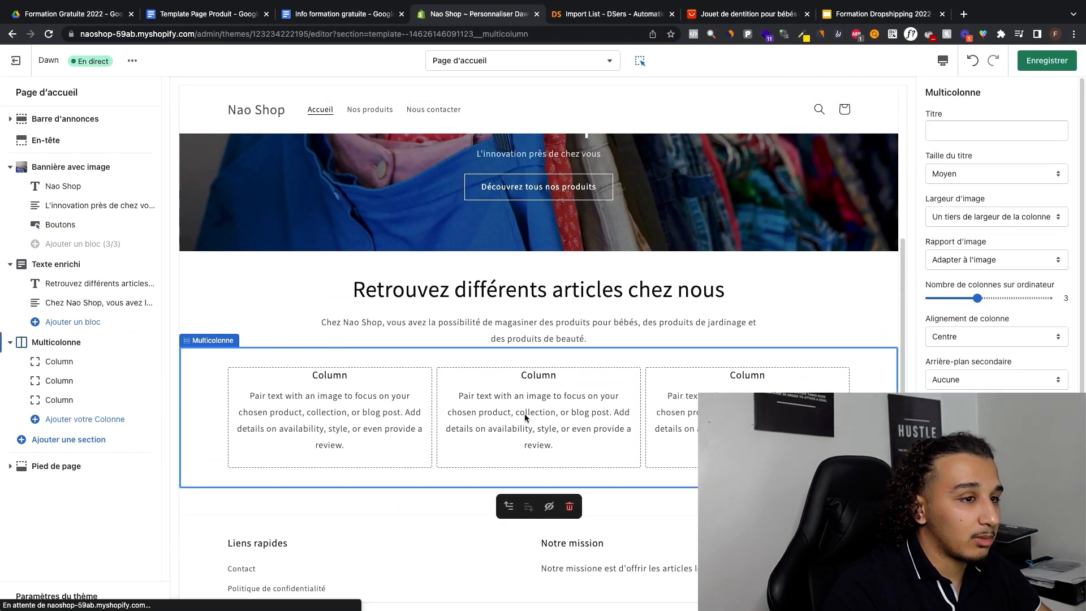
click(569, 506)
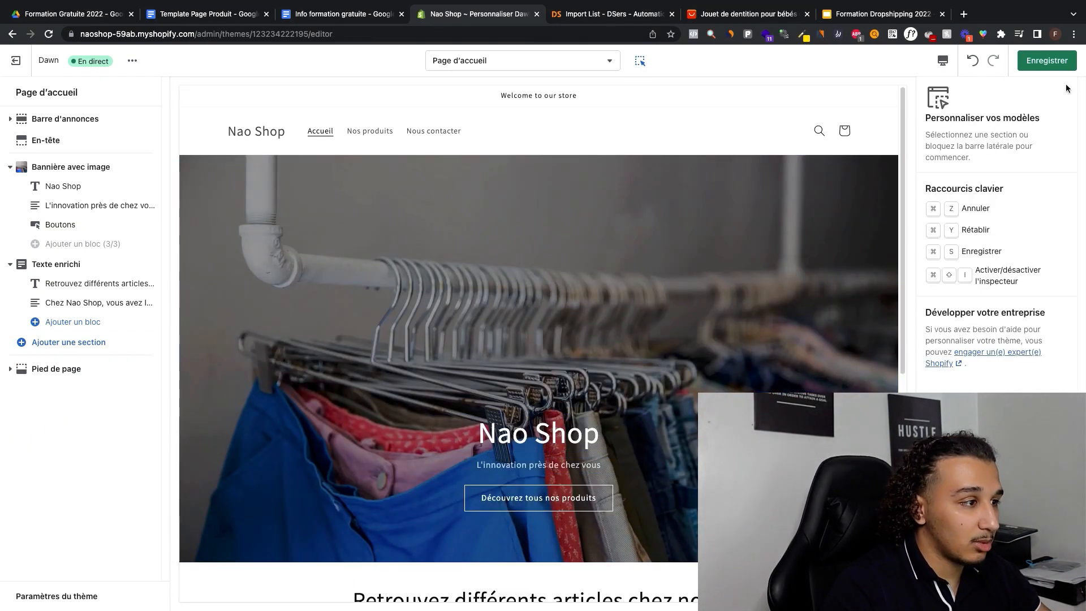
click(1052, 61)
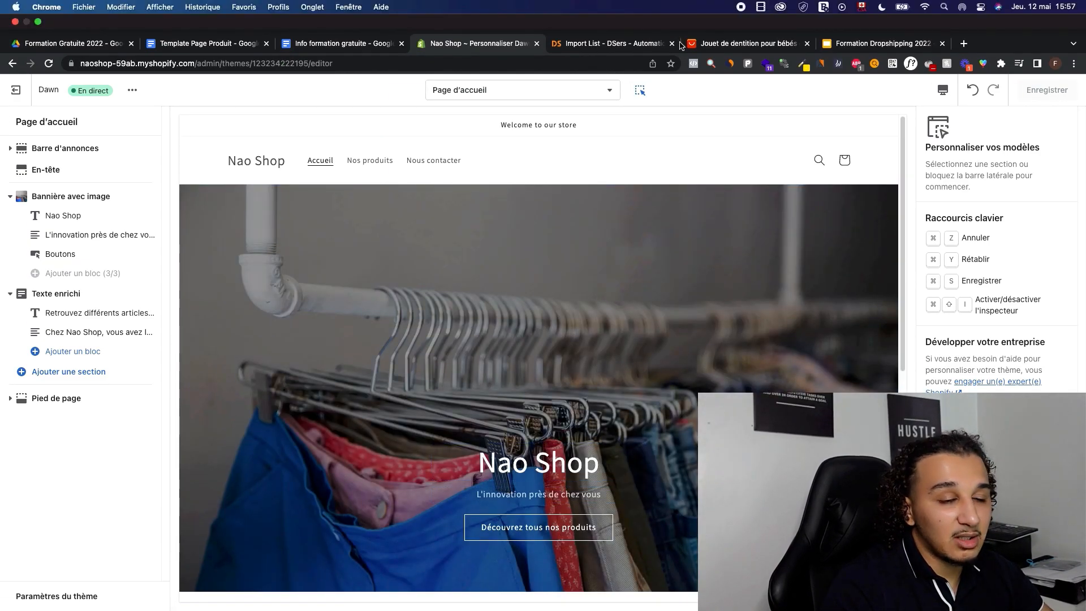
Step: Switch the theme editor to the contact page template and review its layout
scroll(663, 360, down, 7)
scroll(663, 363, up, 7)
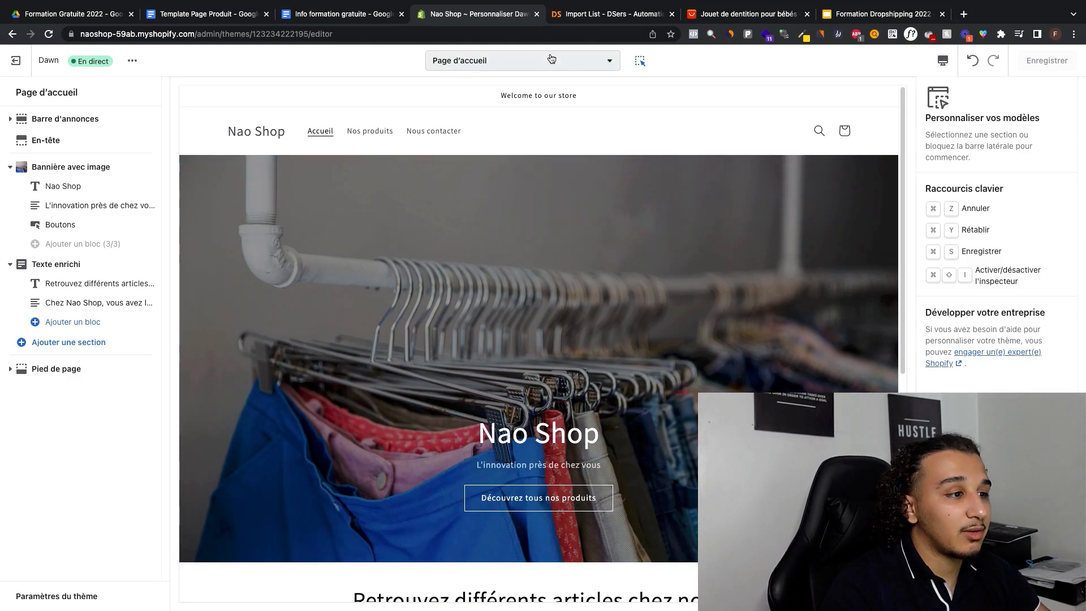
scroll(595, 141, down, 5)
scroll(648, 206, up, 5)
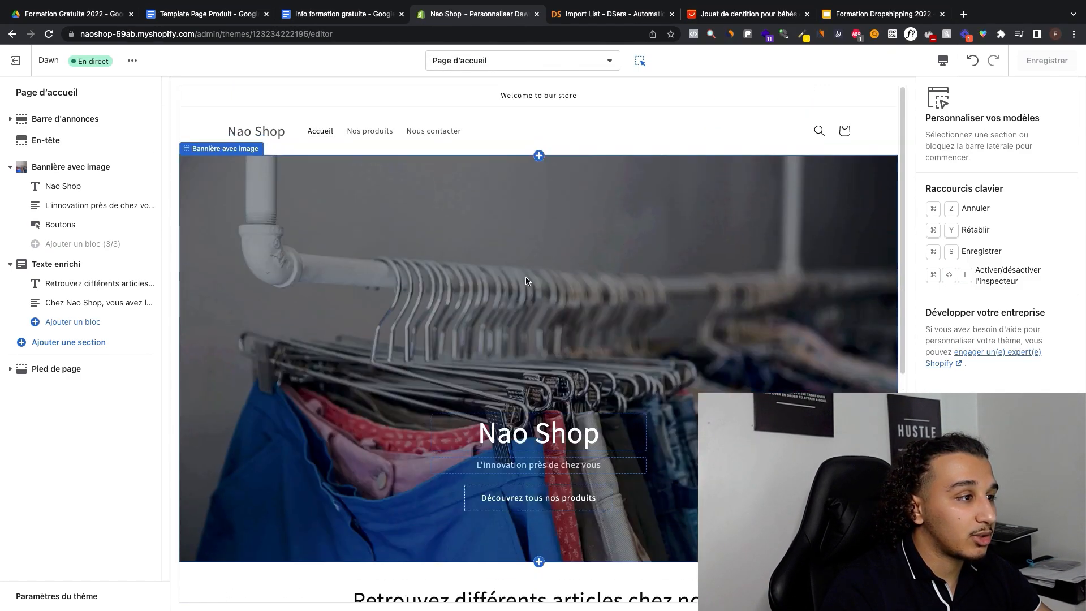
click(523, 61)
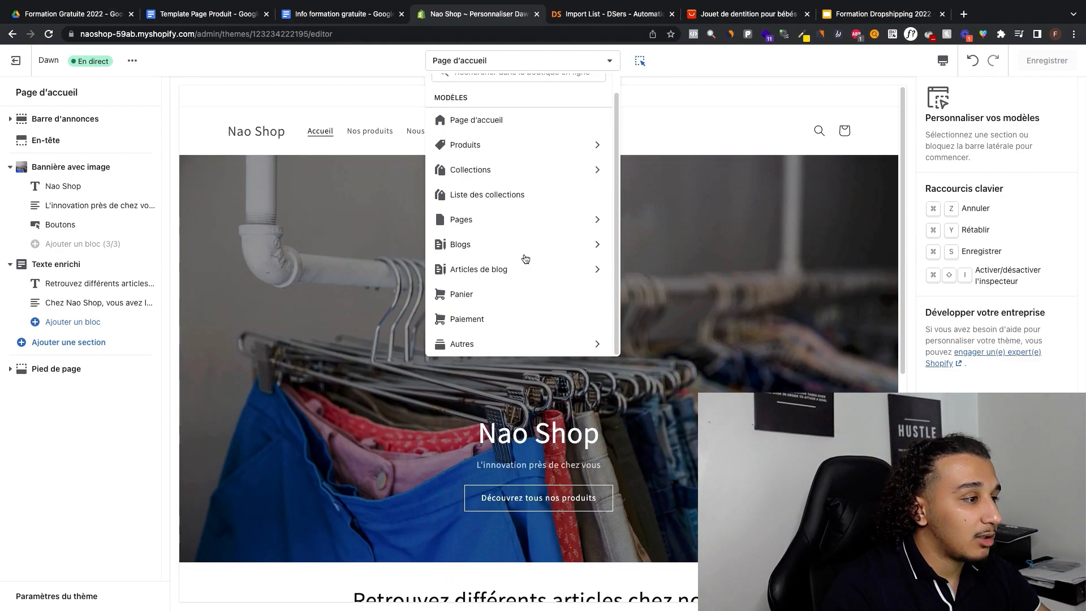
scroll(526, 258, up, 1)
scroll(526, 258, down, 1)
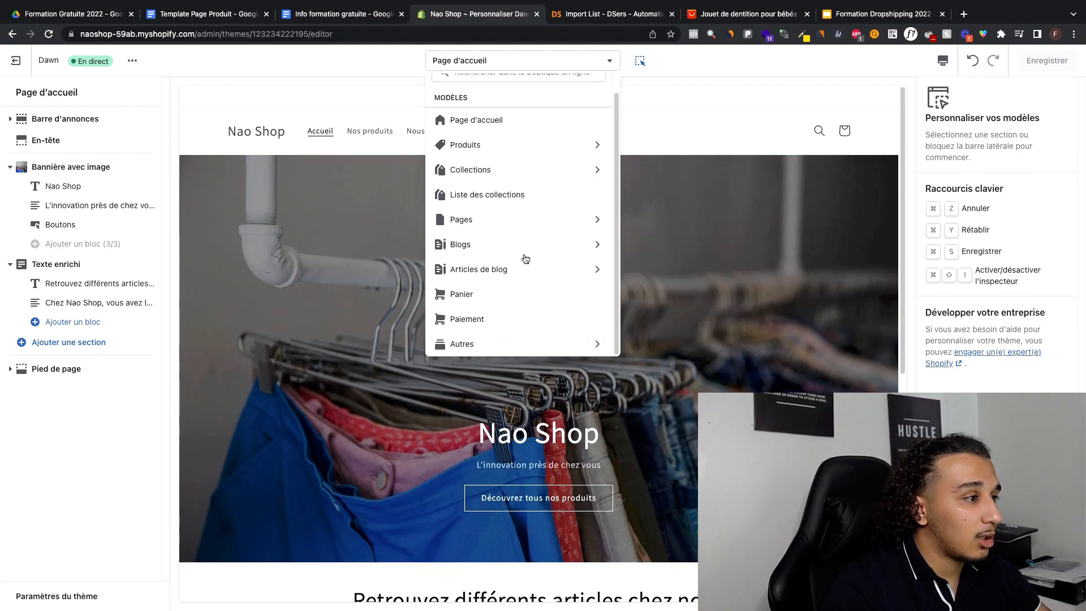
click(497, 225)
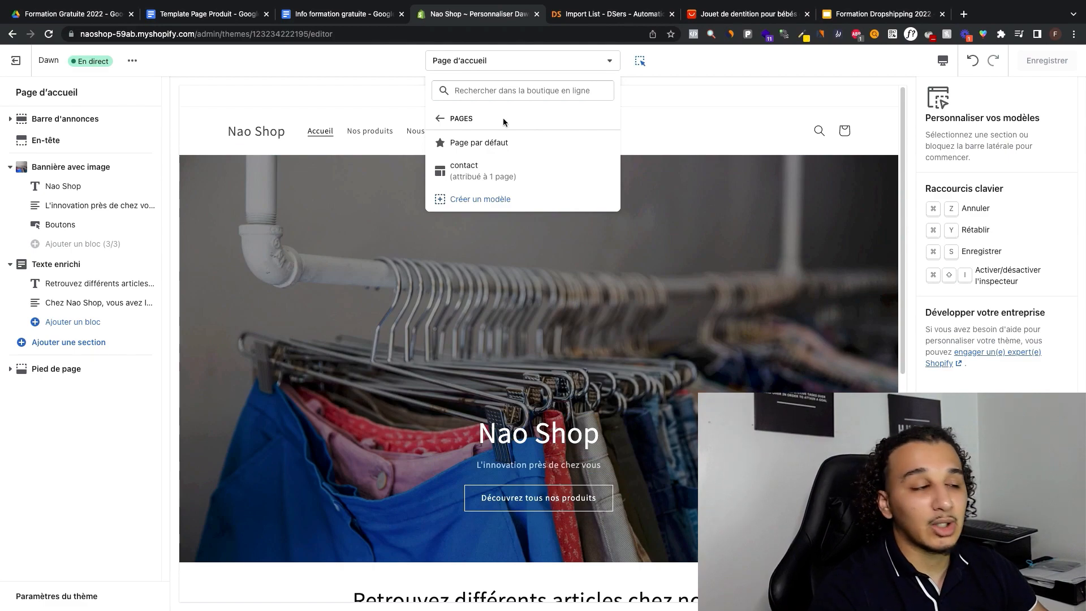
click(541, 180)
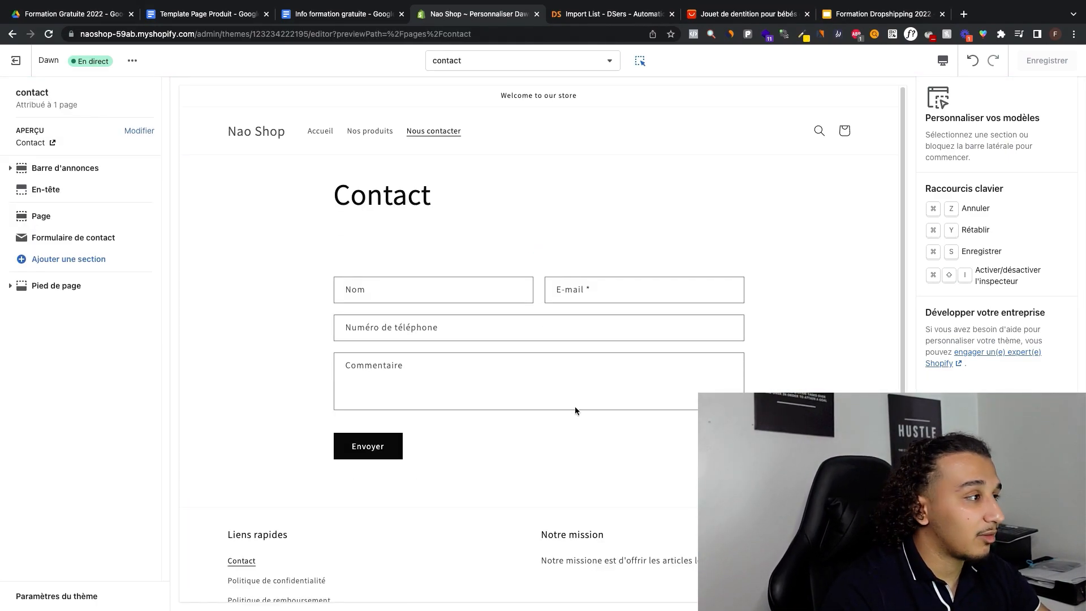
scroll(558, 151, down, 4)
scroll(559, 153, up, 4)
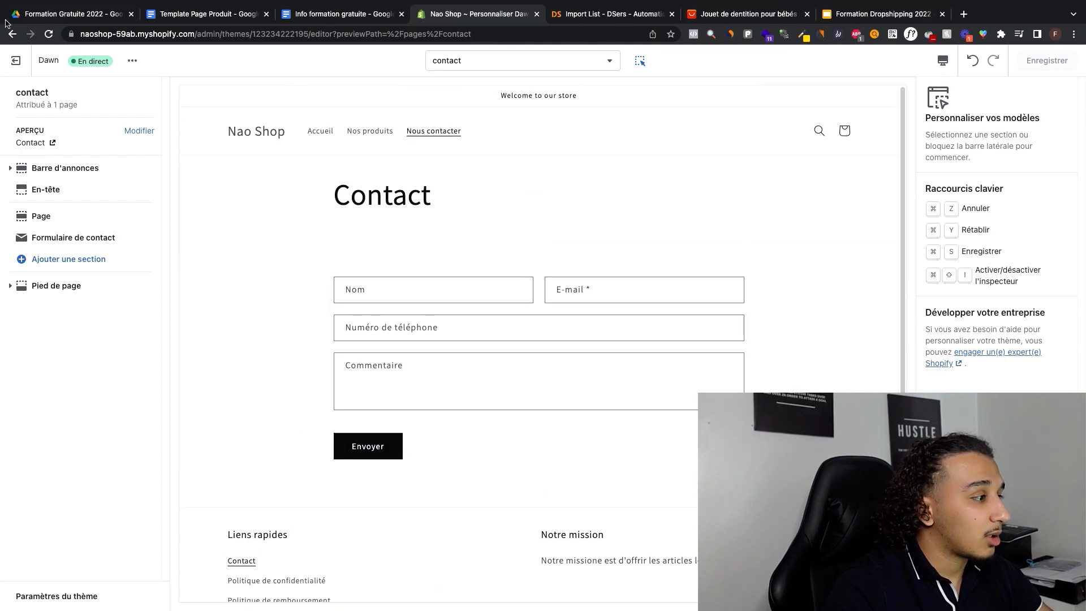
Step: Exit the theme editor, open the live online store and review its home page from announcement bar to footer
click(23, 69)
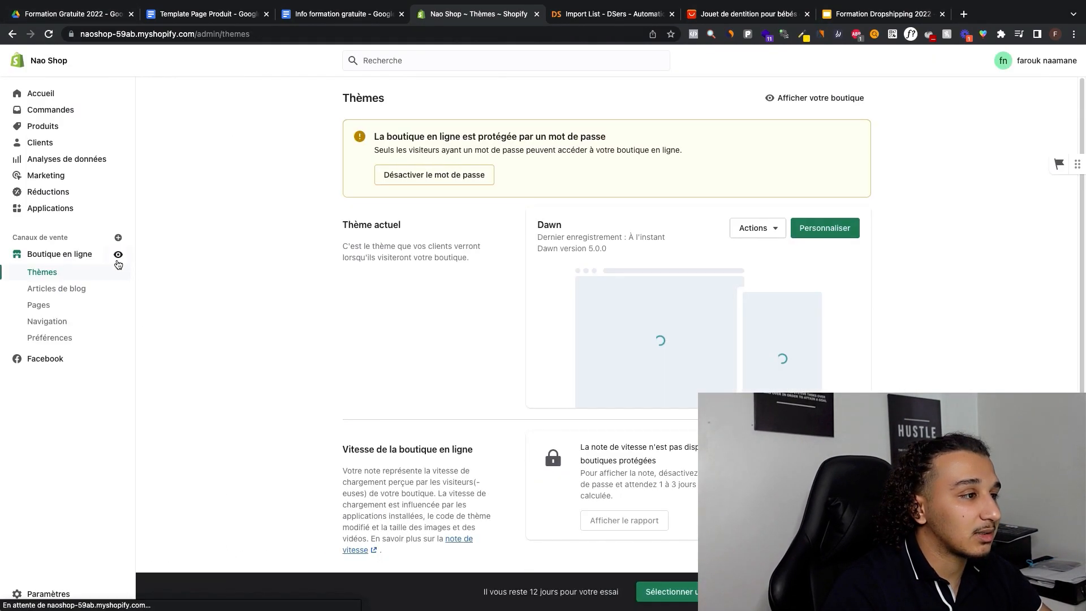
click(117, 256)
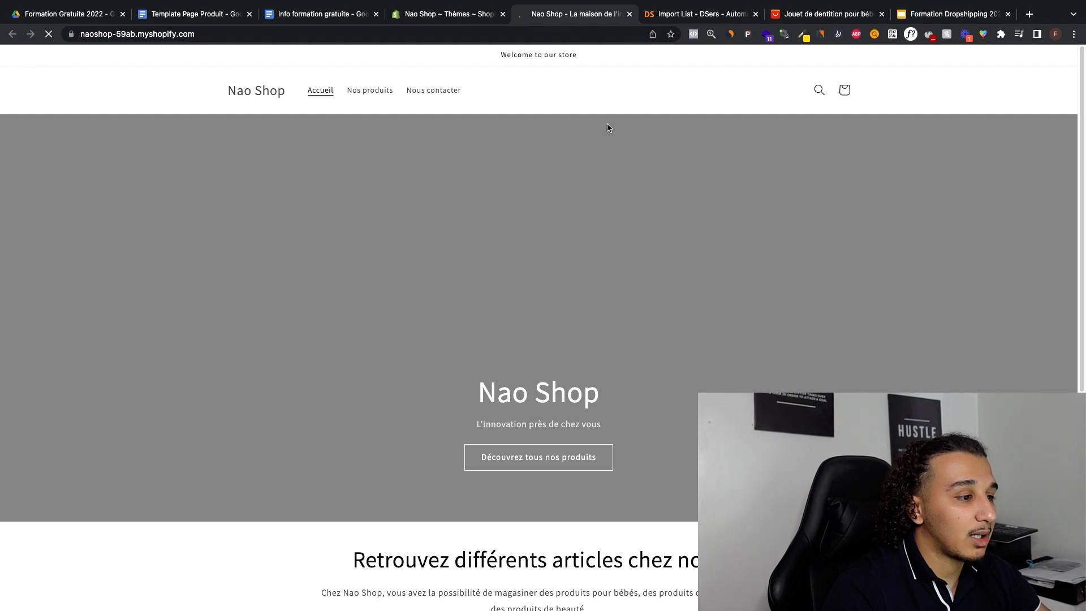
scroll(574, 172, down, 5)
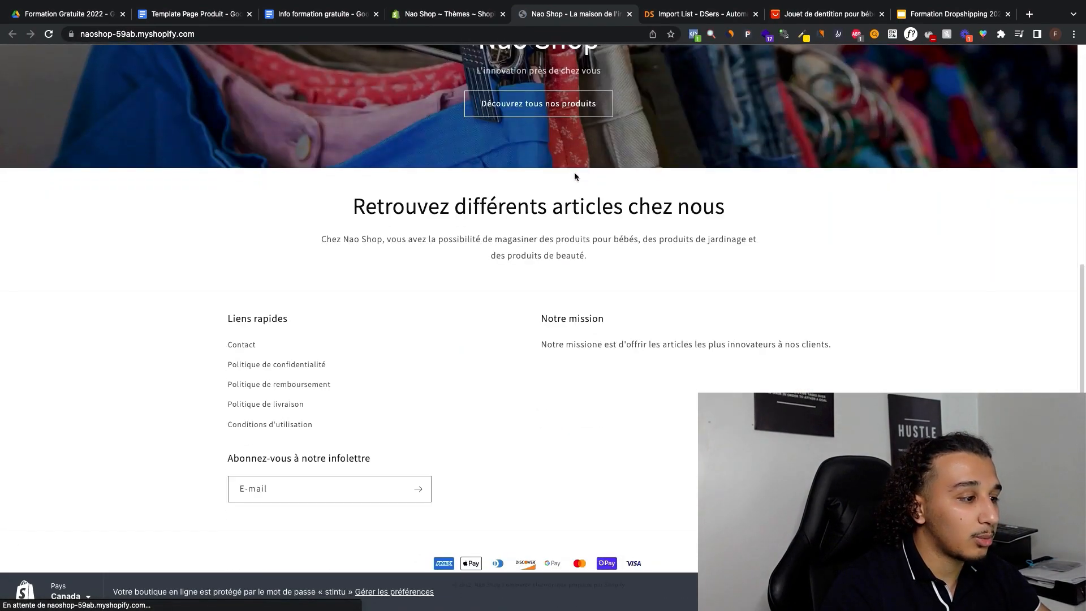
scroll(524, 386, up, 5)
scroll(505, 335, down, 4)
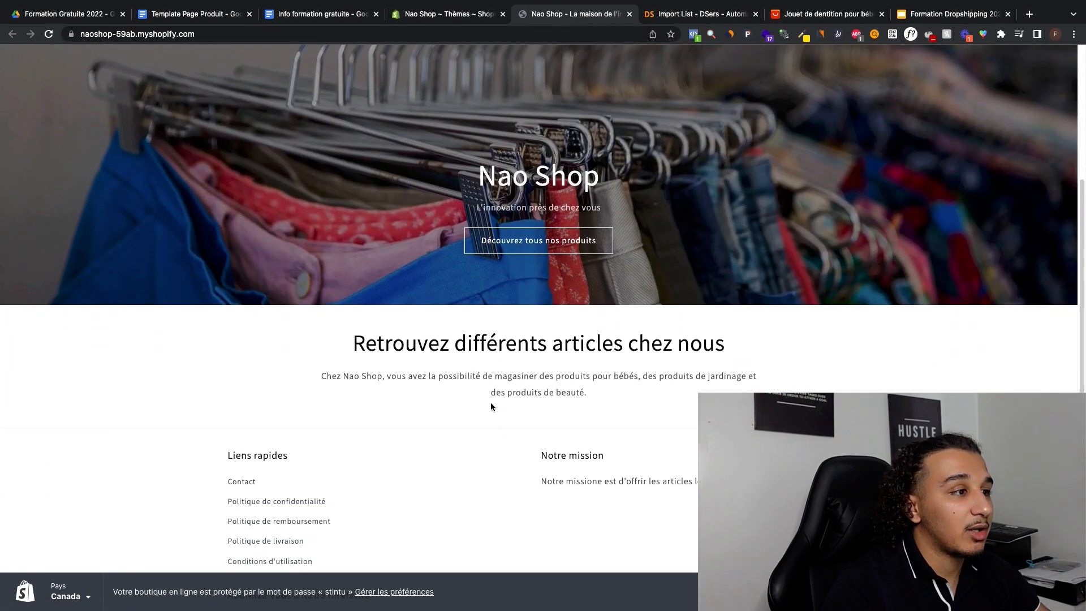
scroll(620, 432, up, 4)
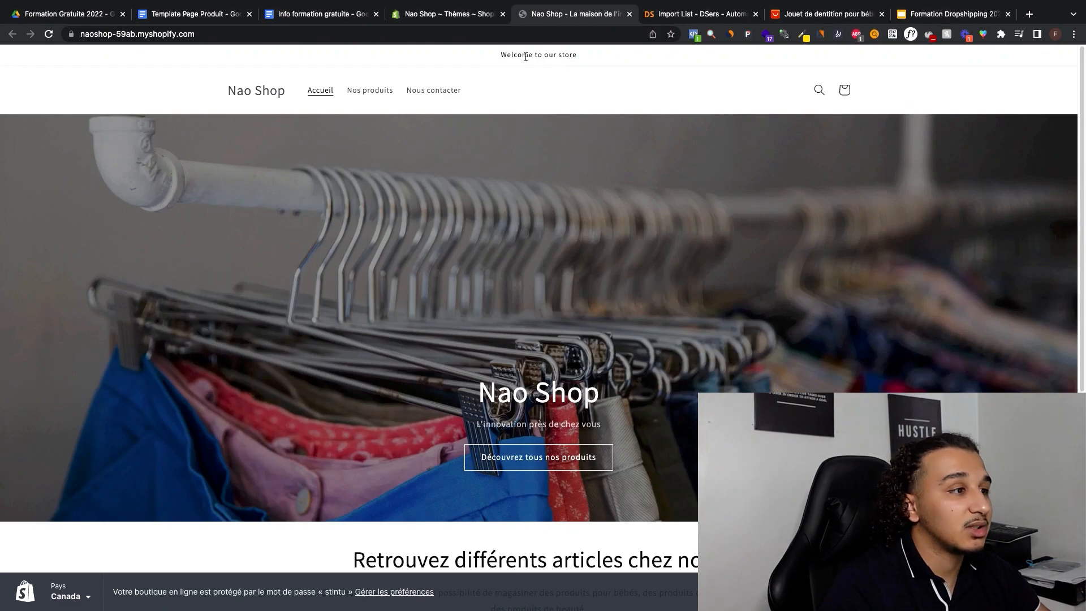
drag(499, 54, 548, 52)
triple_click(550, 54)
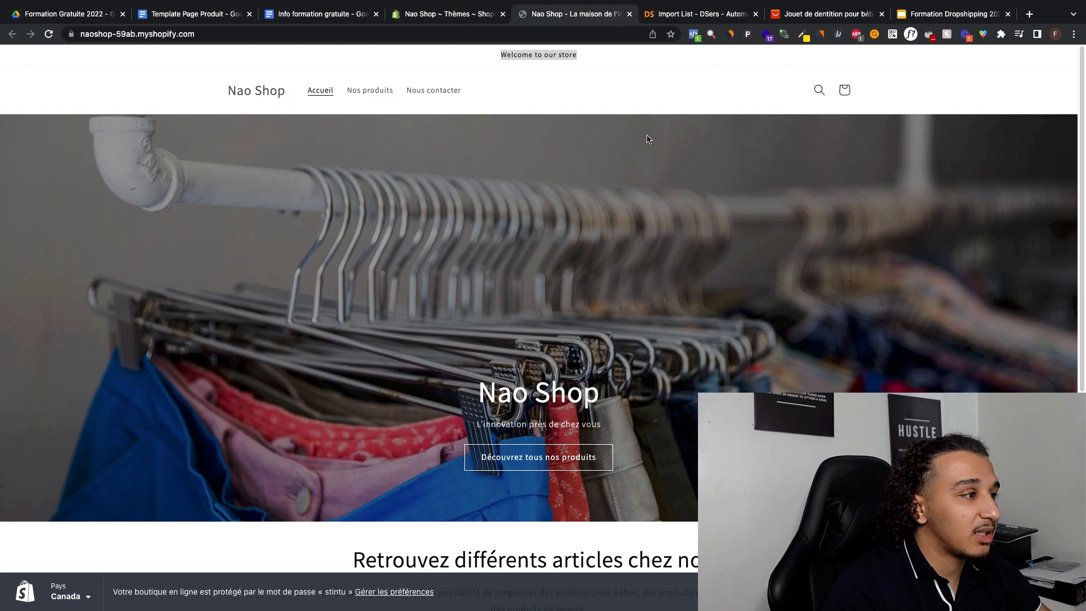
scroll(443, 62, down, 4)
scroll(443, 67, up, 4)
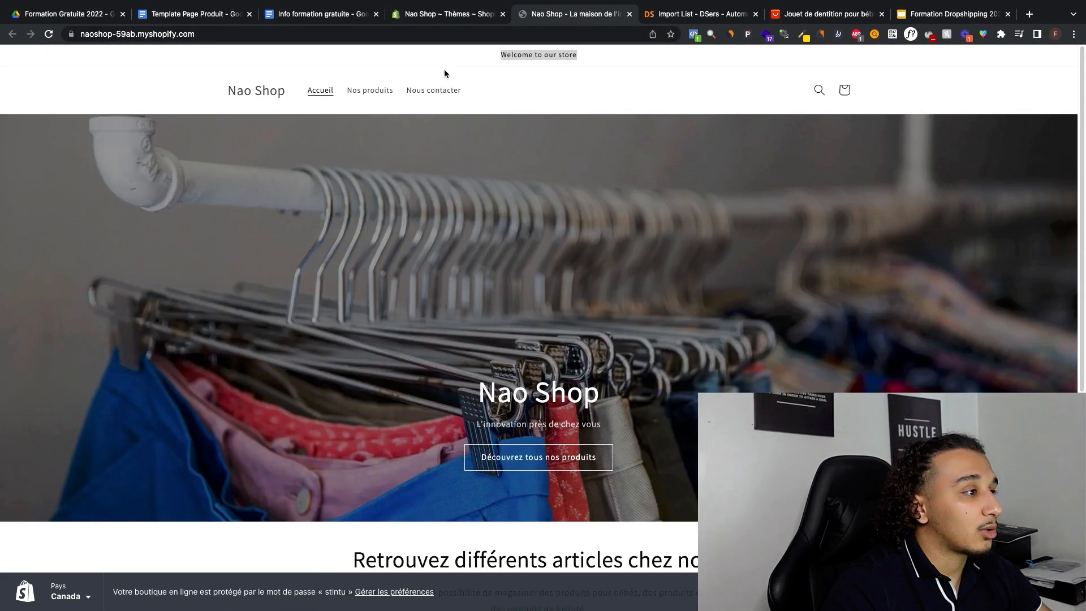
Step: Check the storefront's "Nos produits" and "Nous contacter" pages, return to its home page and close the store preview
click(371, 90)
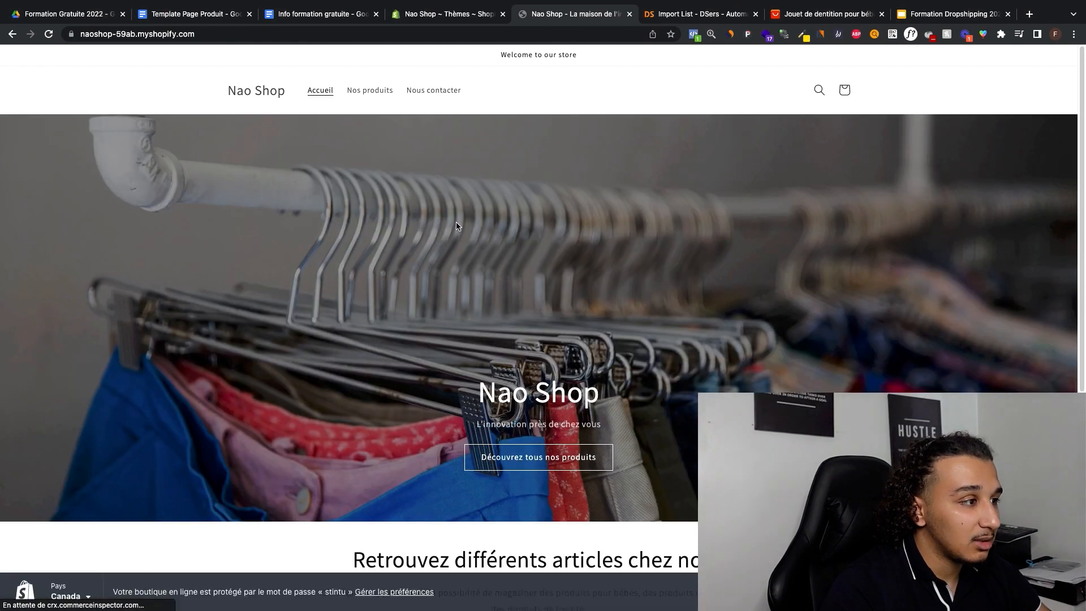
click(379, 93)
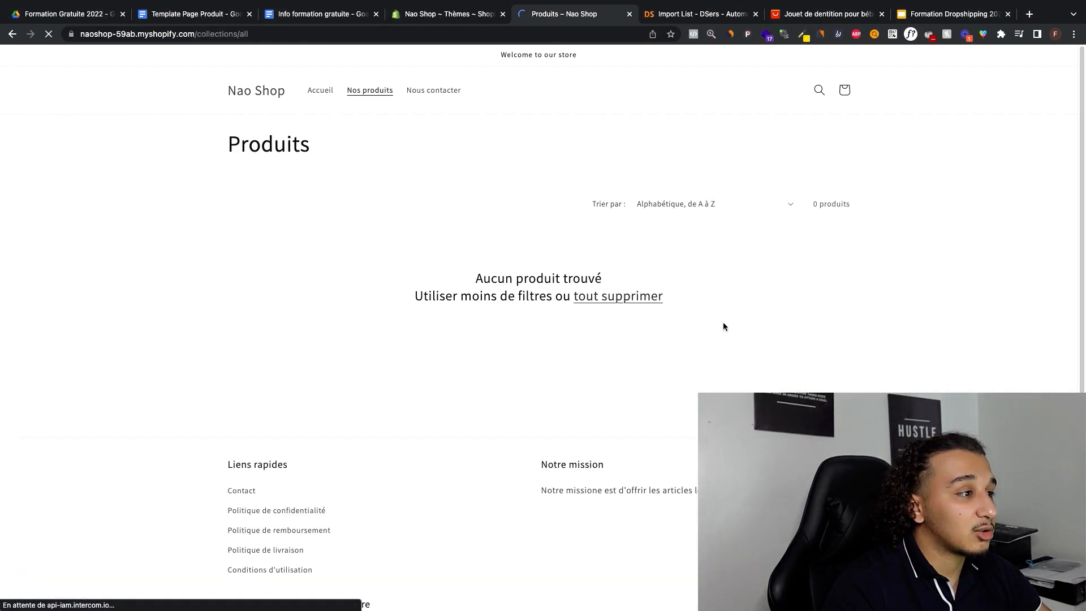
click(431, 89)
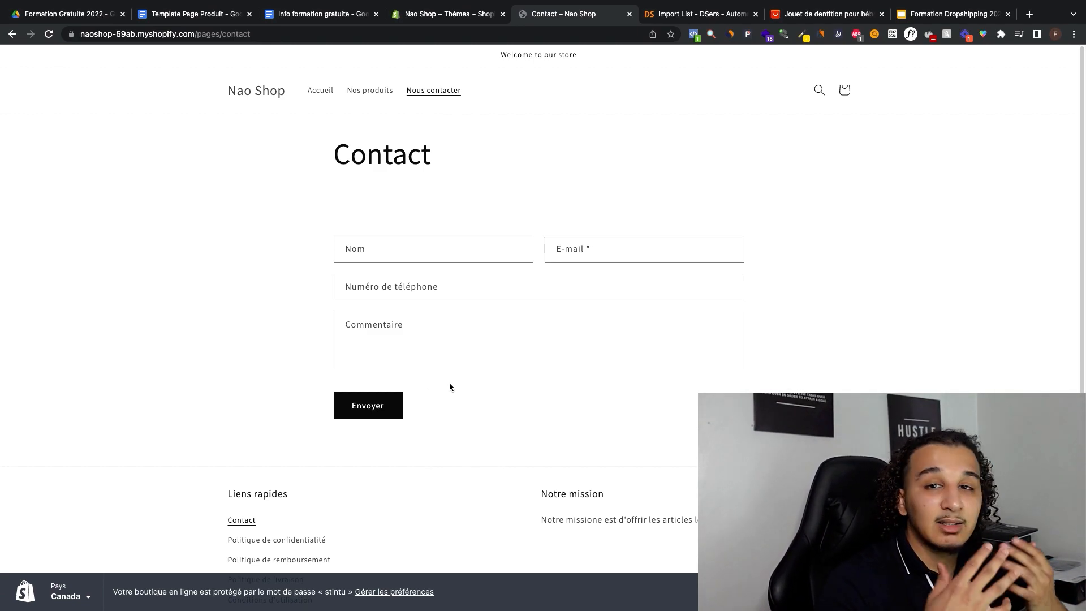
mouse_move(636, 3)
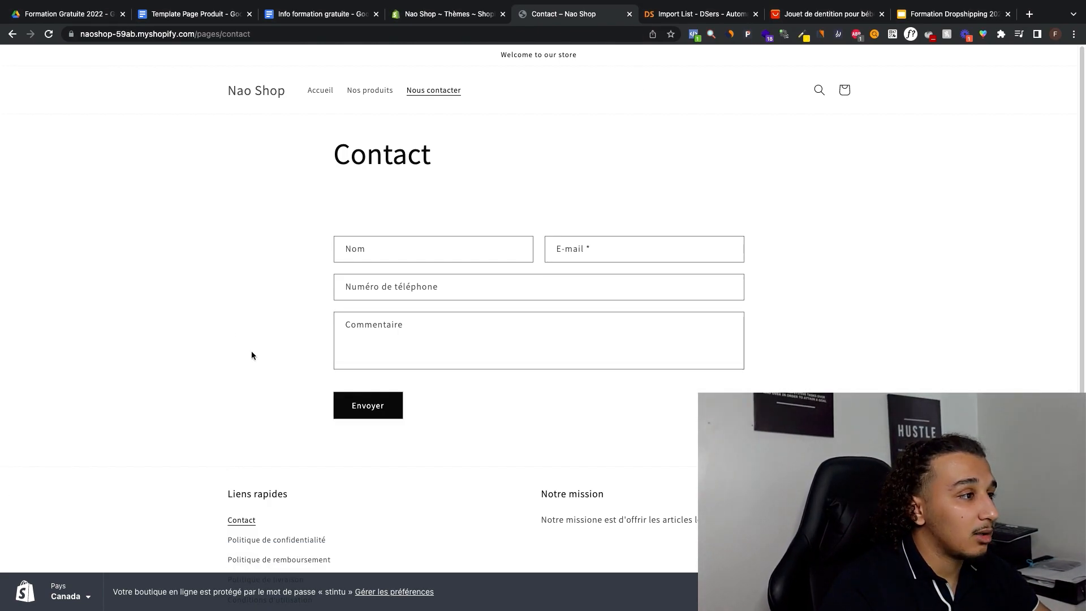
click(256, 89)
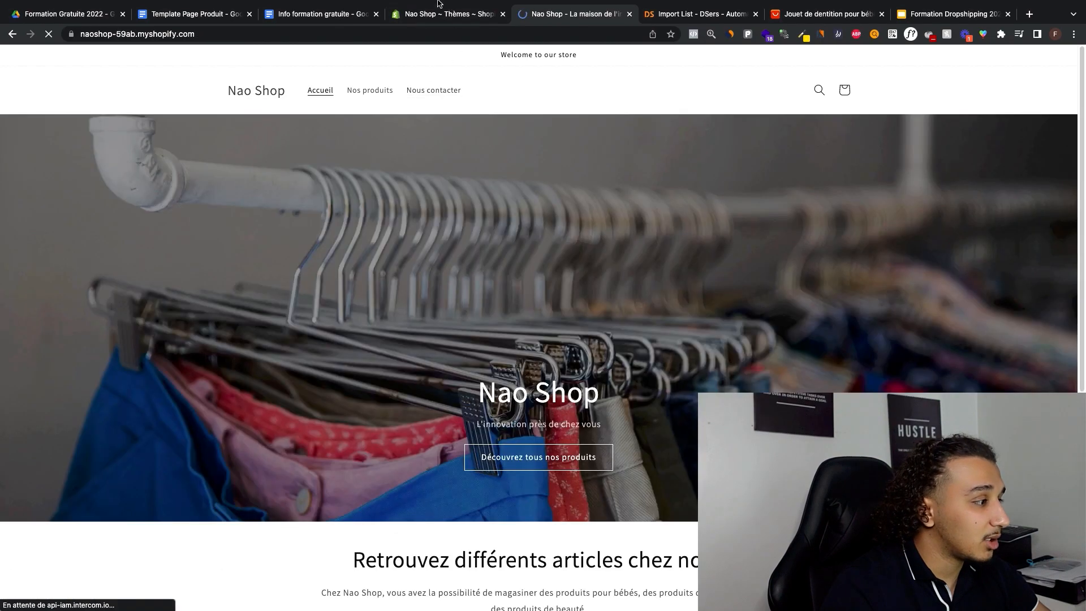
click(477, 14)
click(629, 14)
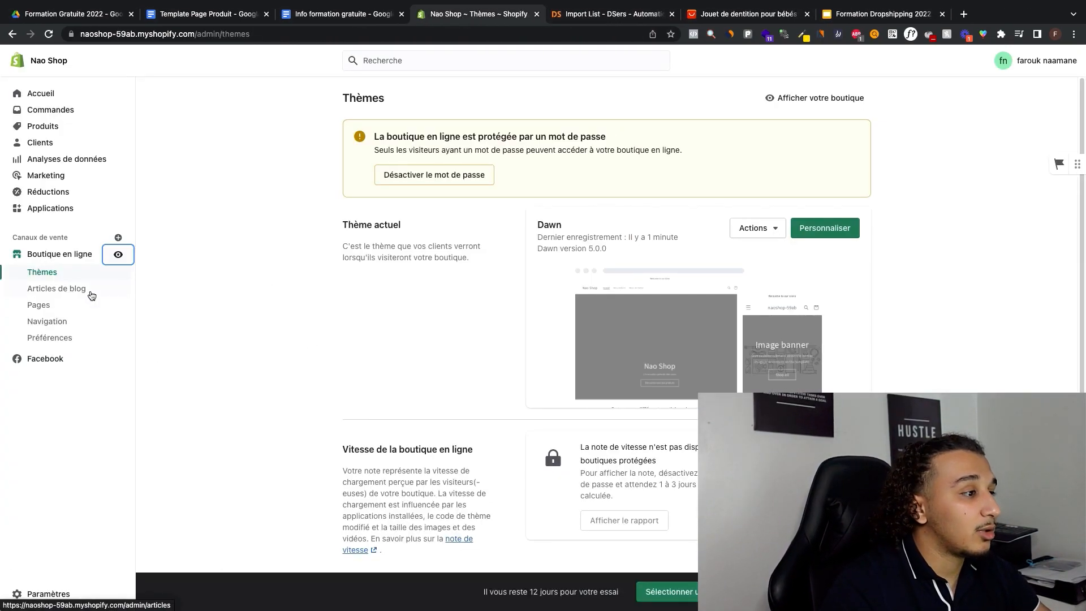
Step: Open the form for adding a store page and examine its theme template options and its title and content fields
click(91, 308)
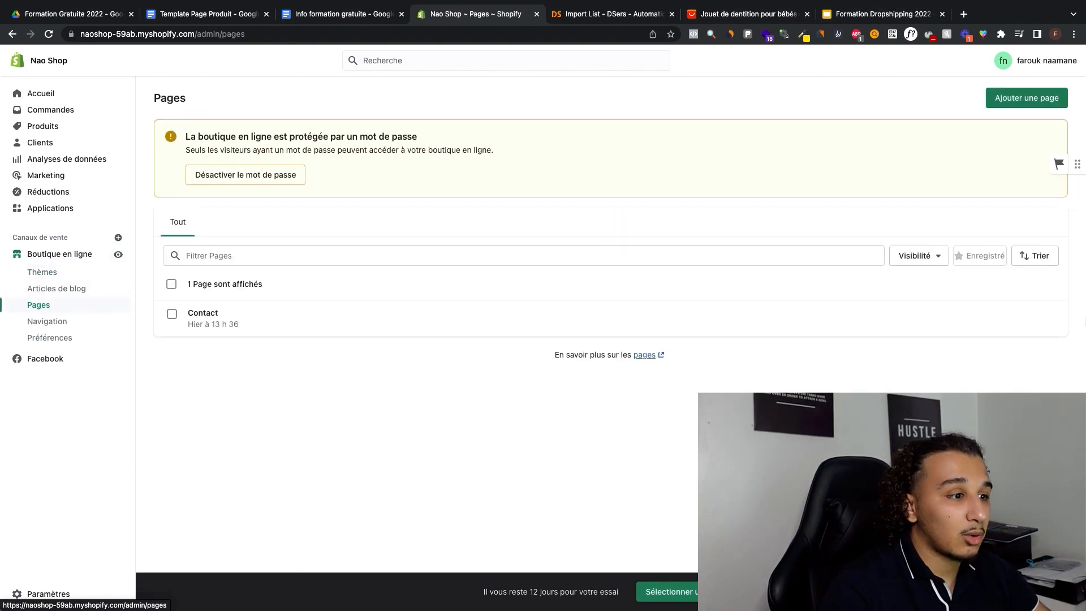
click(1042, 96)
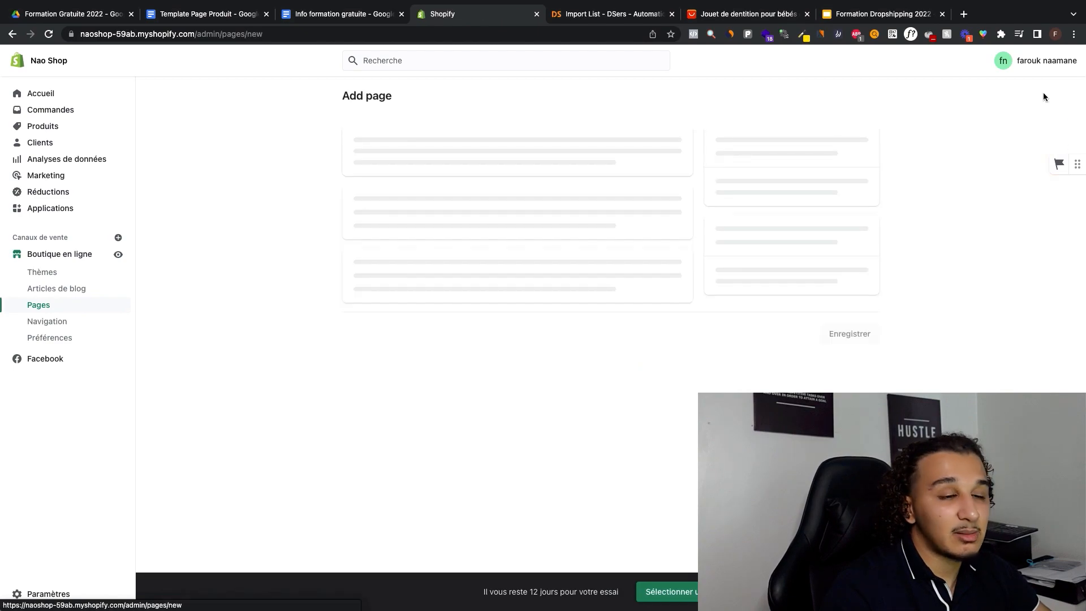
click(741, 302)
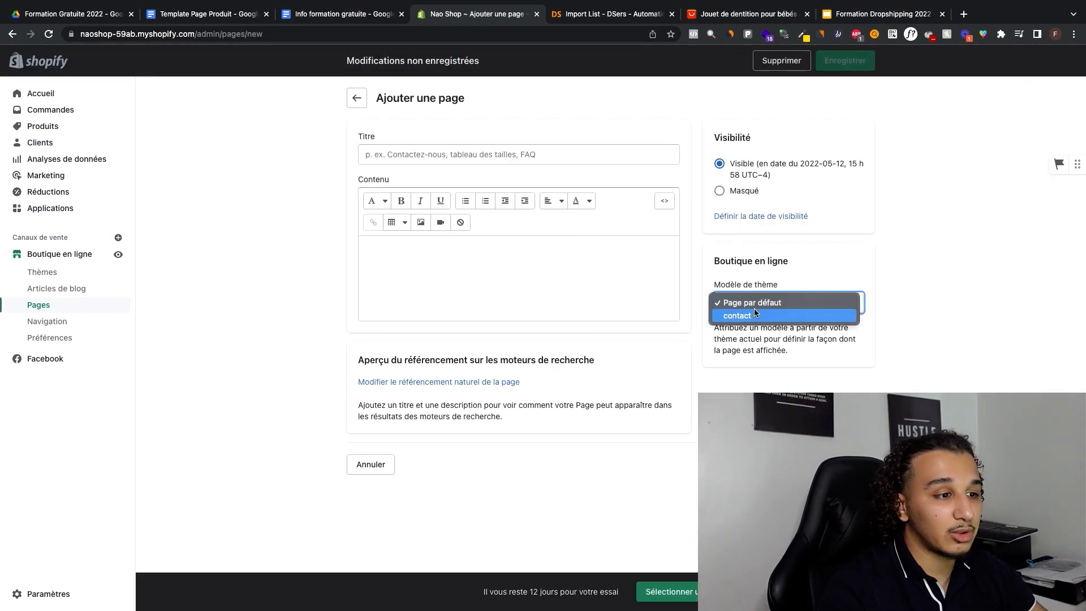
click(791, 304)
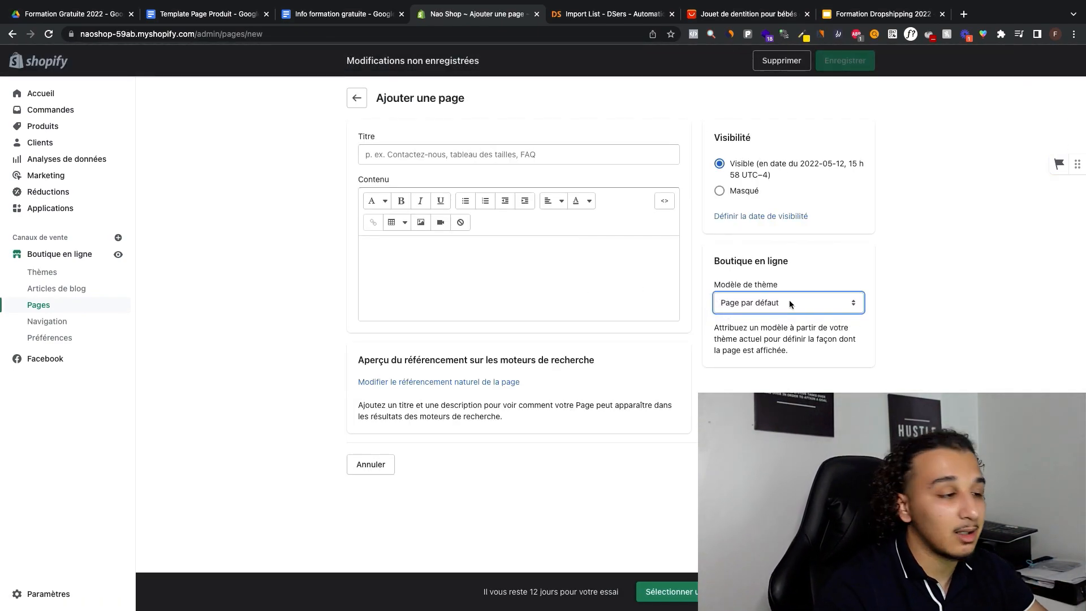
click(790, 304)
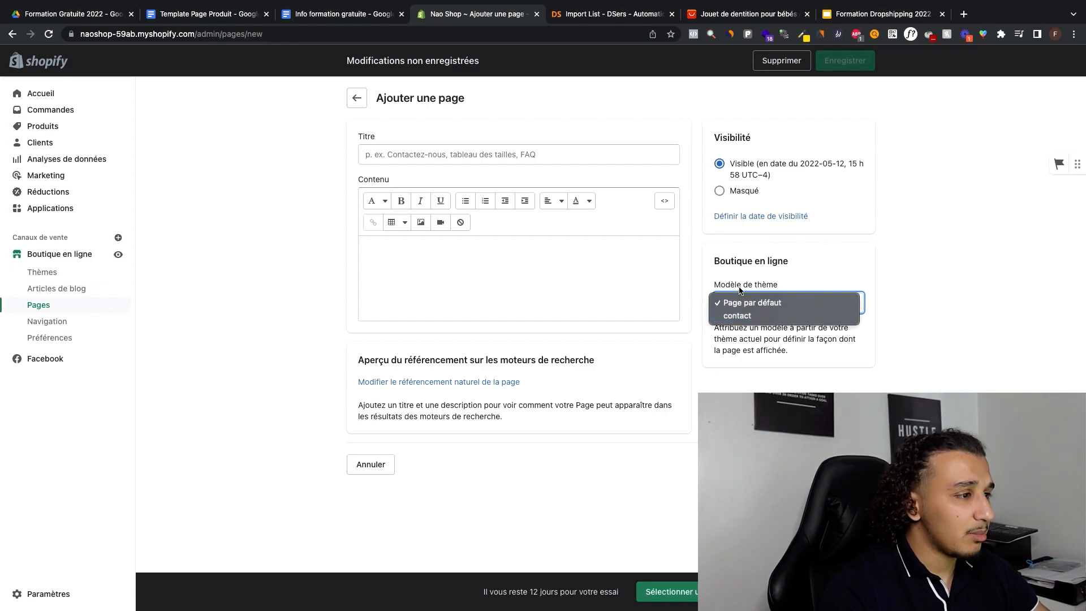
click(606, 245)
click(606, 245)
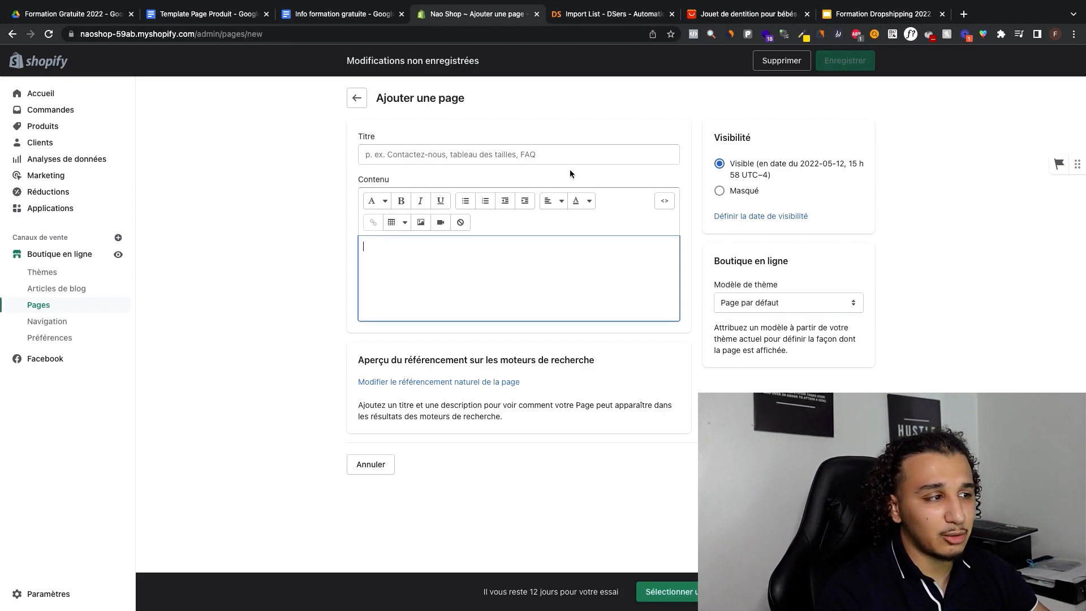
click(554, 151)
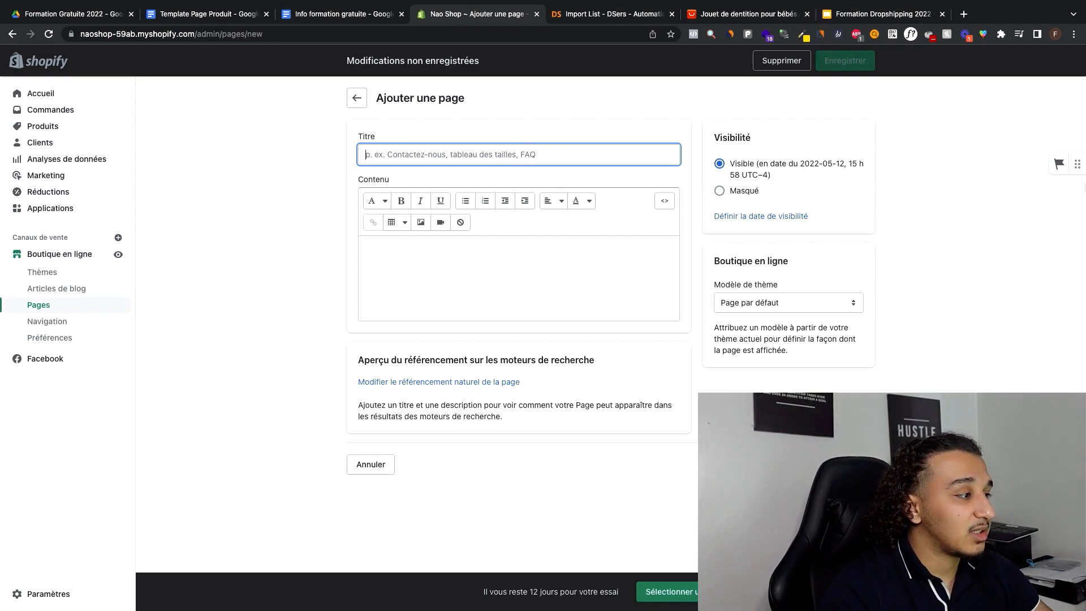
Step: Leave the new page form unsaved and view the online store's blog posts and preferences
click(77, 308)
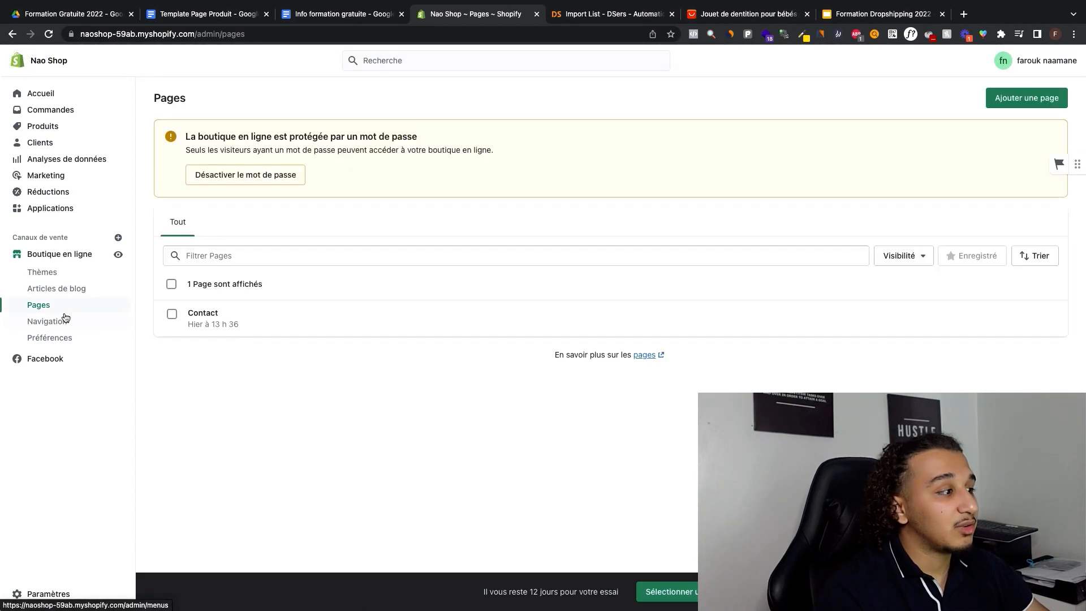
click(71, 289)
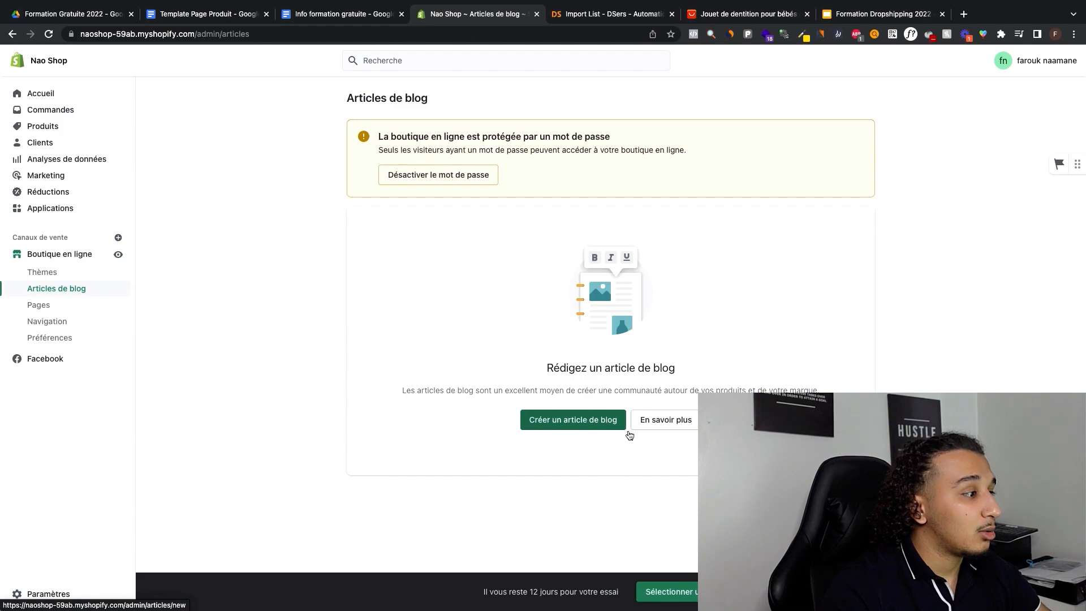
click(79, 339)
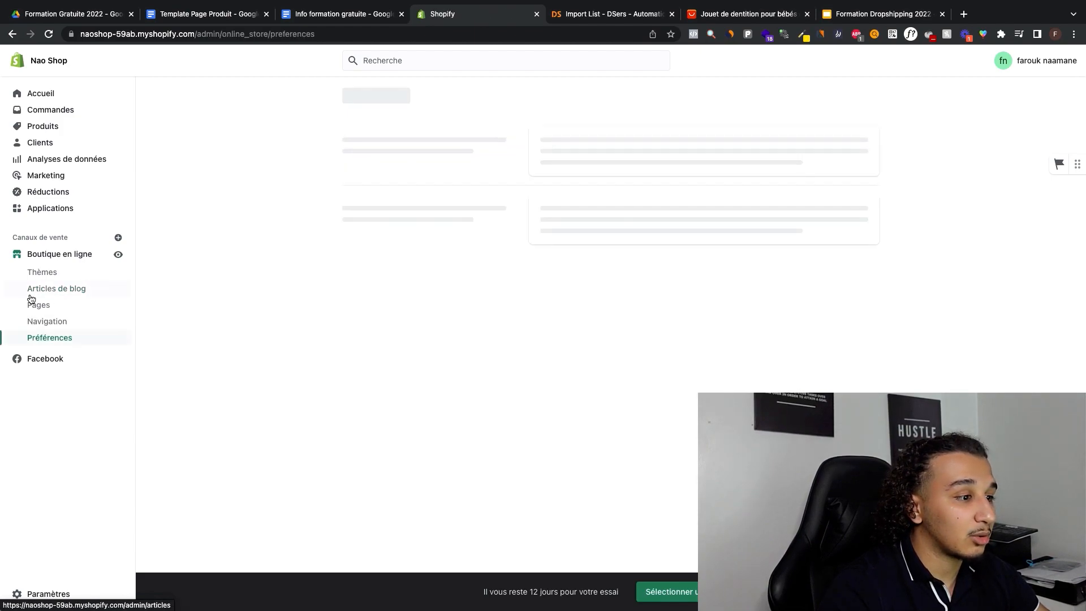
Step: Examine the online store preferences, focusing on the home page title, its meta description and the social sharing image
scroll(506, 308, down, 8)
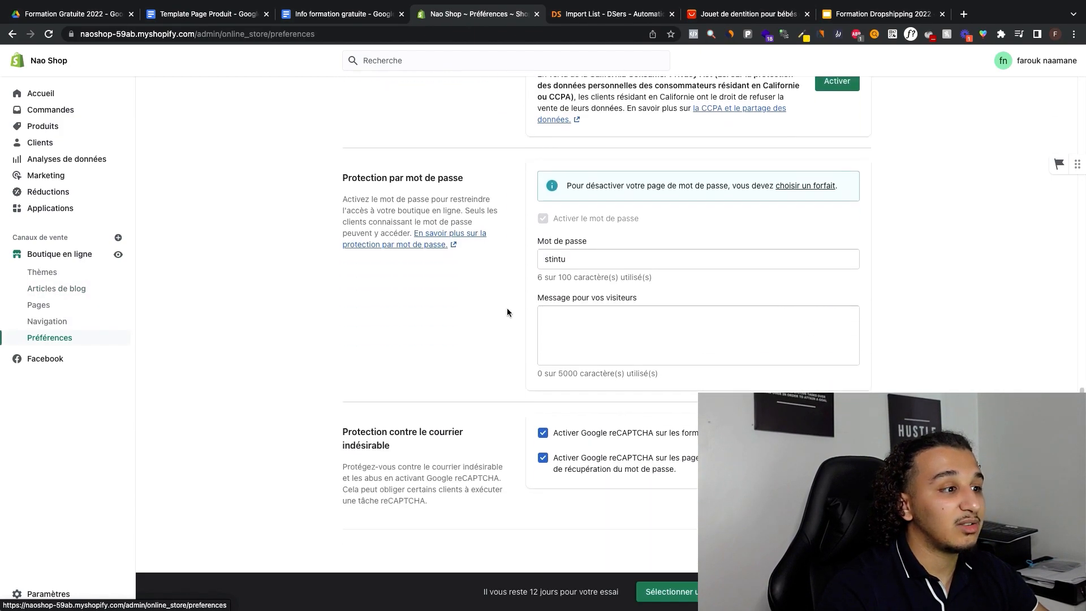
scroll(500, 305, up, 8)
click(574, 214)
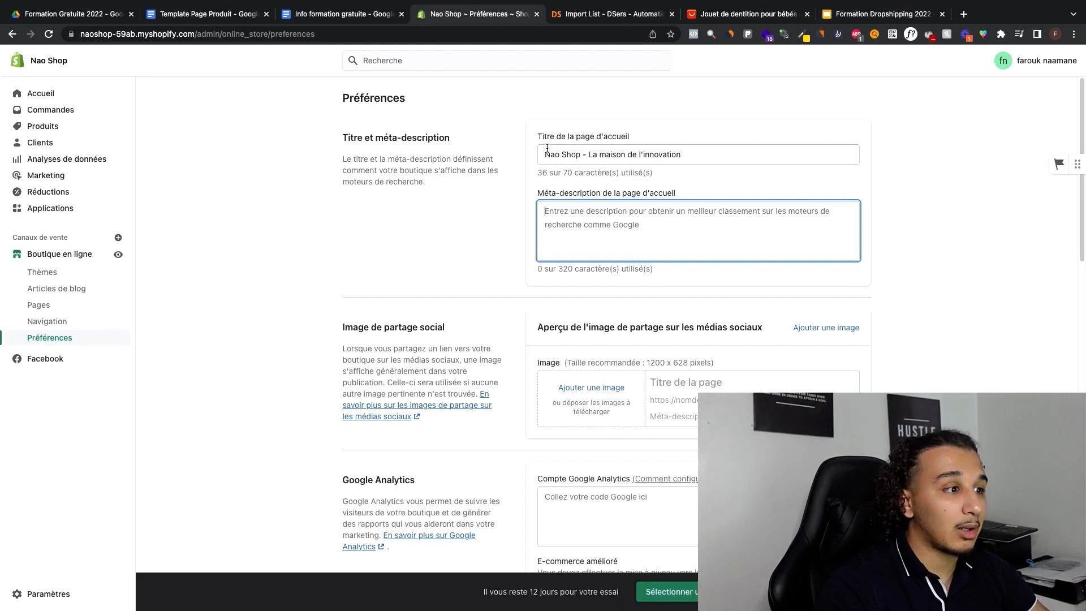
drag(545, 153, 583, 160)
click(559, 207)
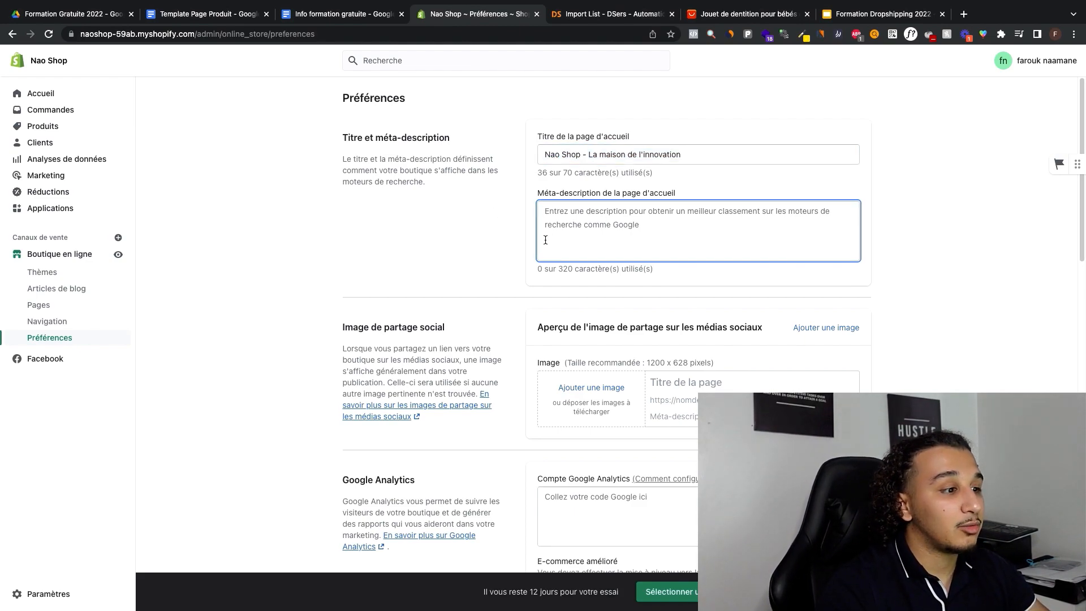
scroll(510, 233, down, 3)
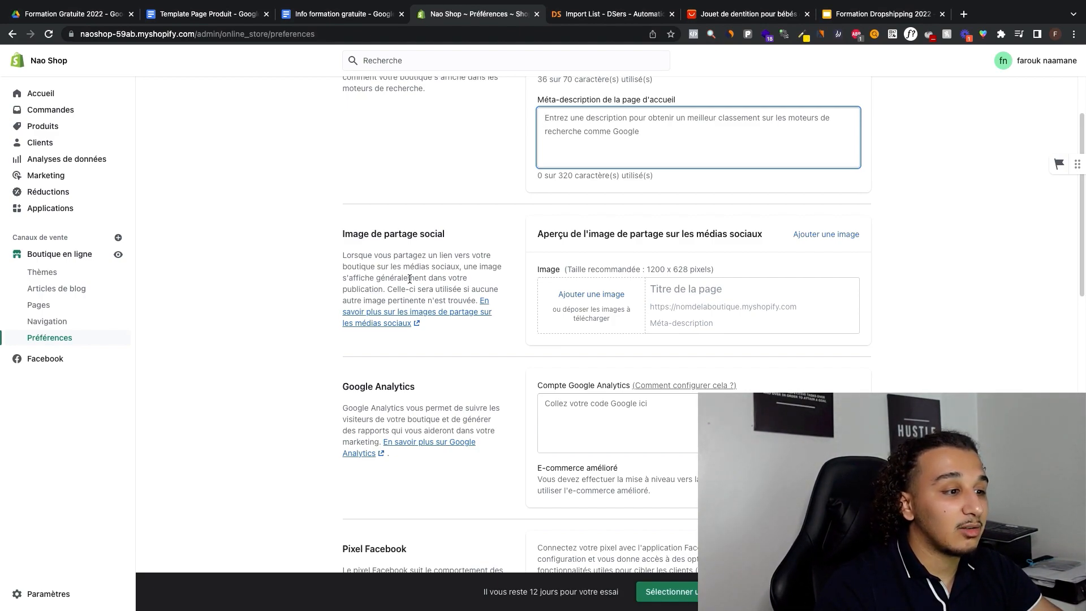
click(686, 293)
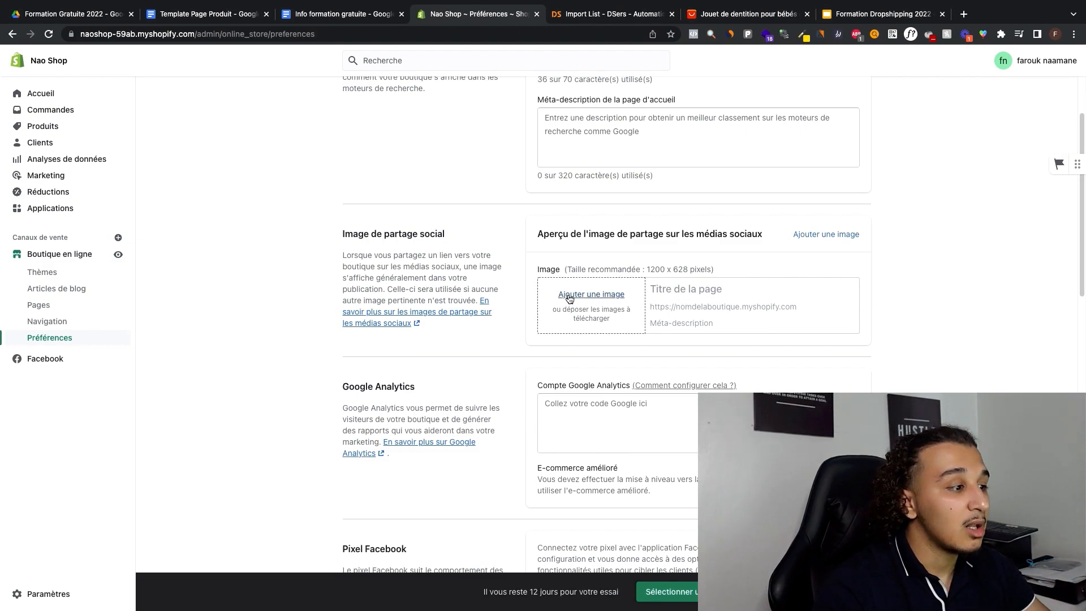
Step: Review the preferences for Google Analytics, Facebook pixel, customer privacy in the EU and California, password protection and the remaining trial period
scroll(586, 311, down, 4)
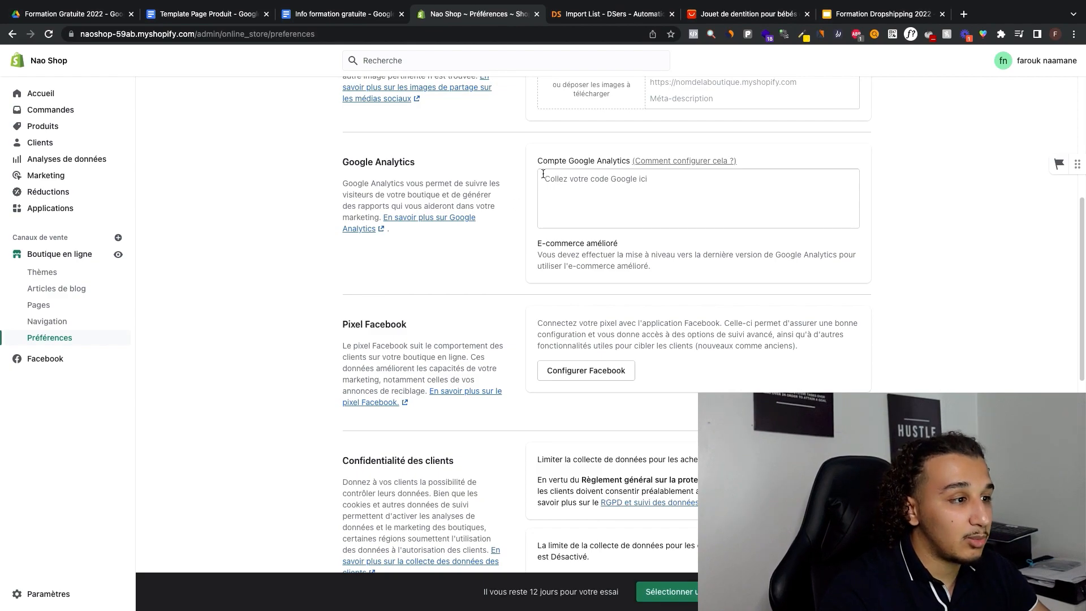
scroll(703, 238, down, 4)
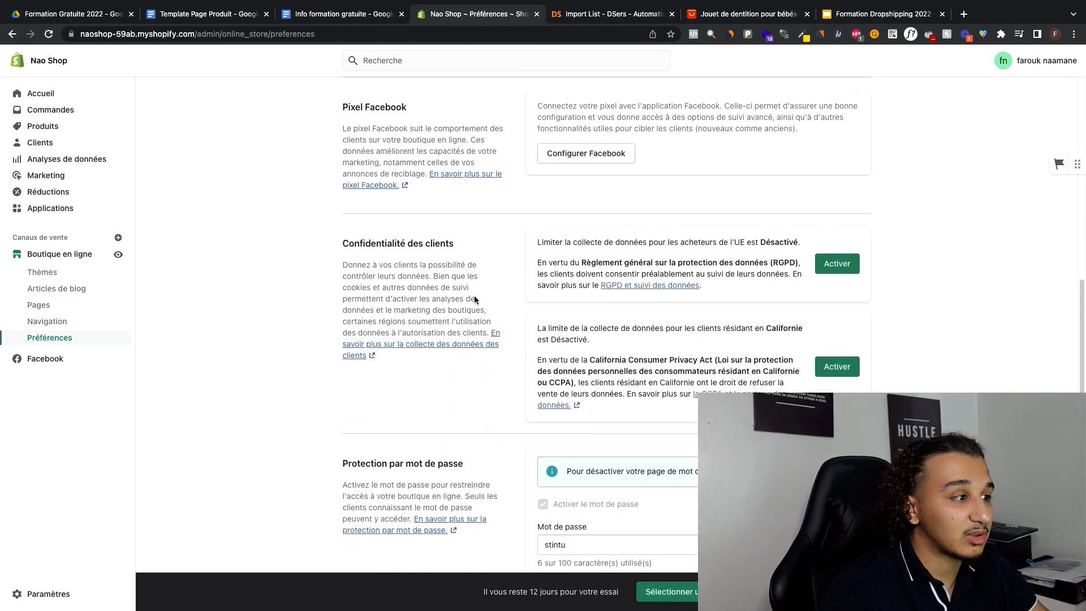
scroll(566, 291, down, 2)
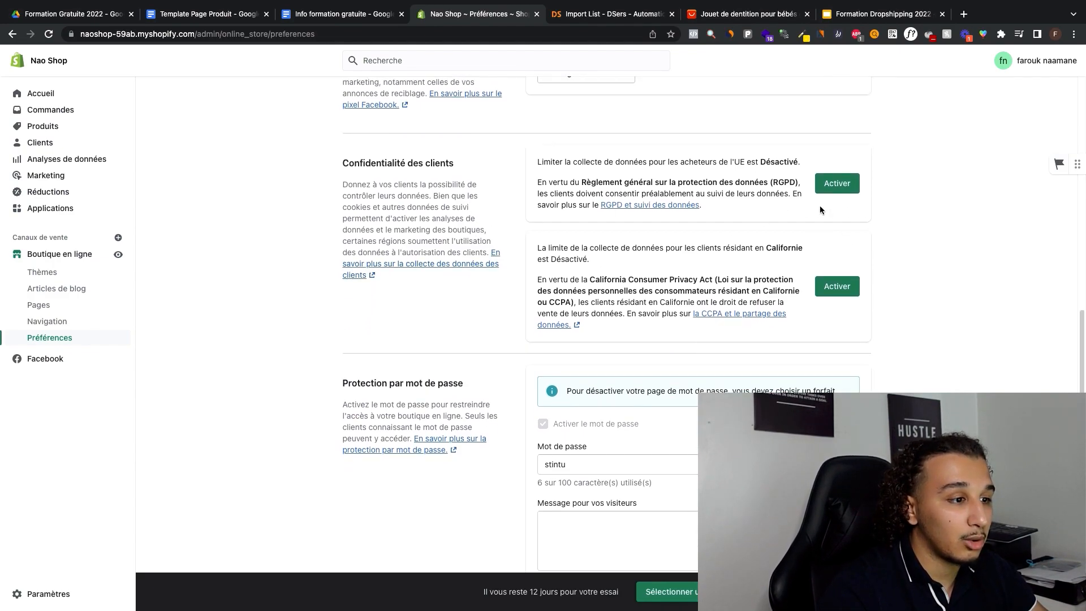
drag(733, 164, 743, 163)
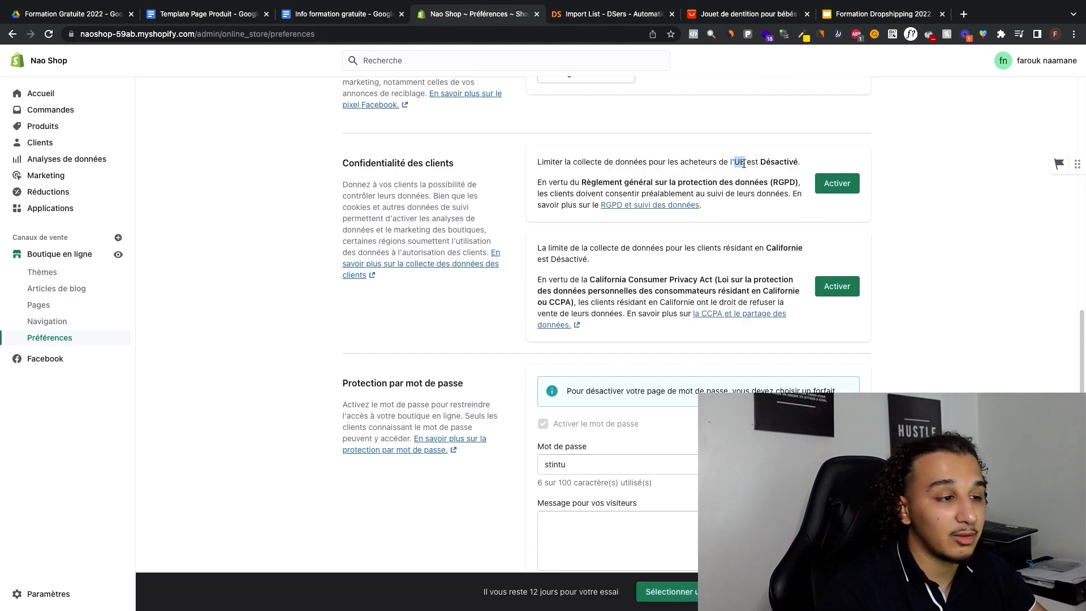
drag(765, 247, 789, 252)
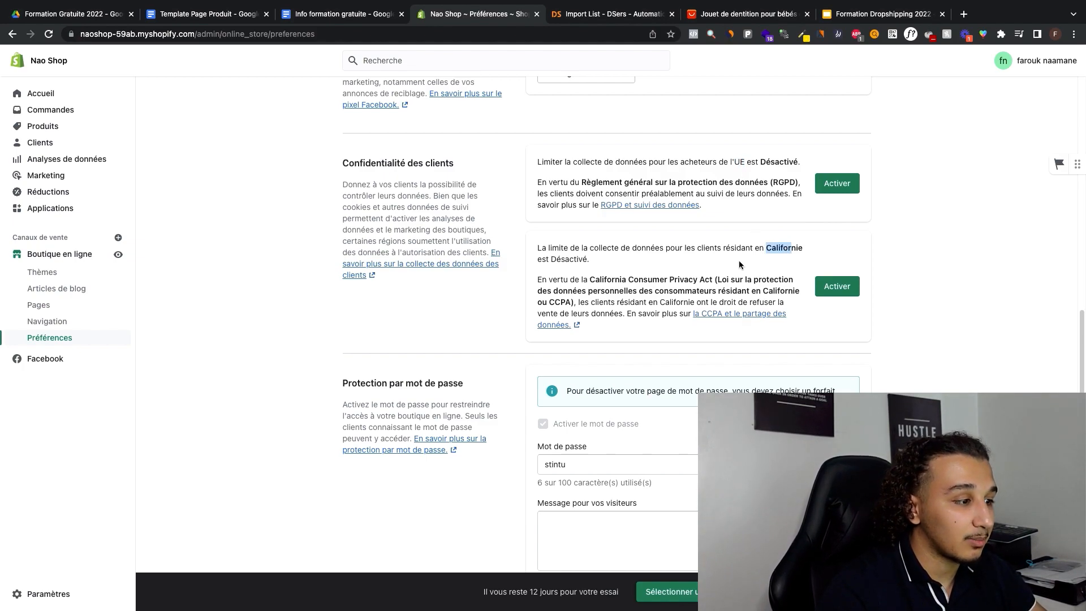
scroll(841, 288, down, 4)
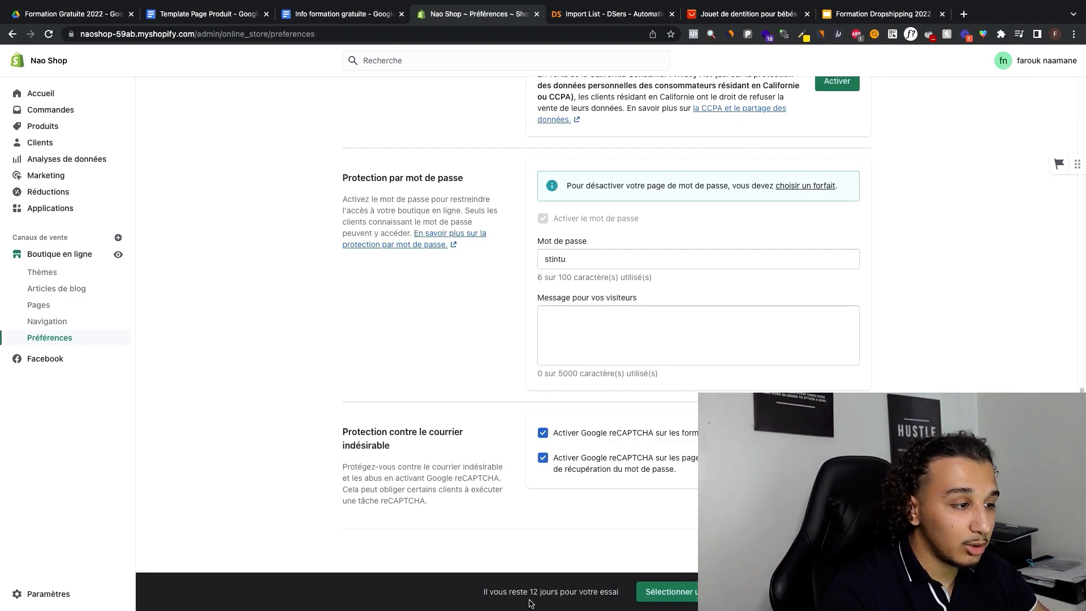
drag(619, 592, 576, 593)
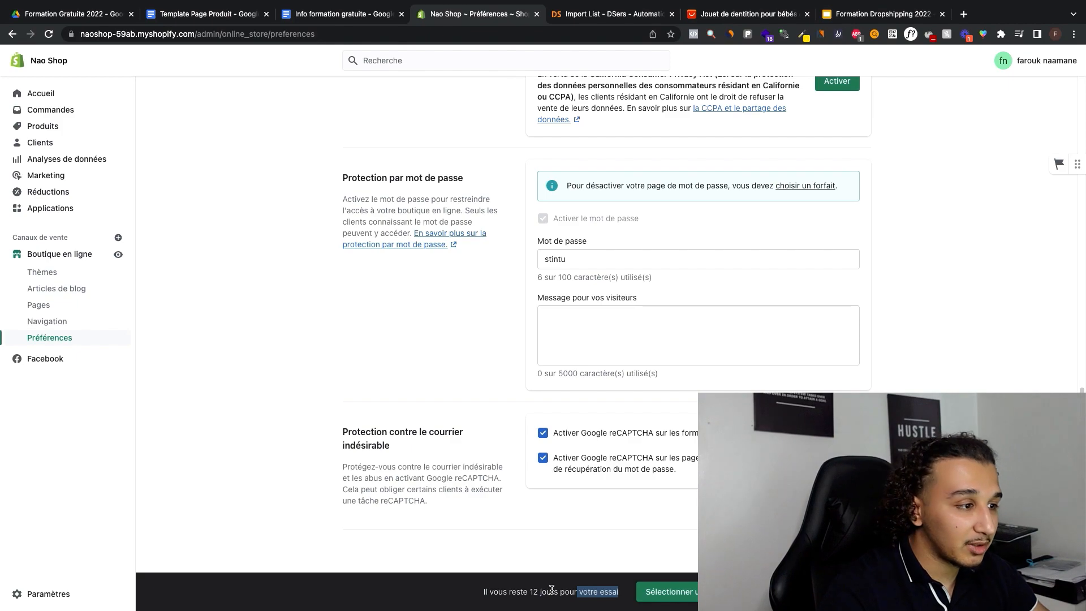
click(496, 252)
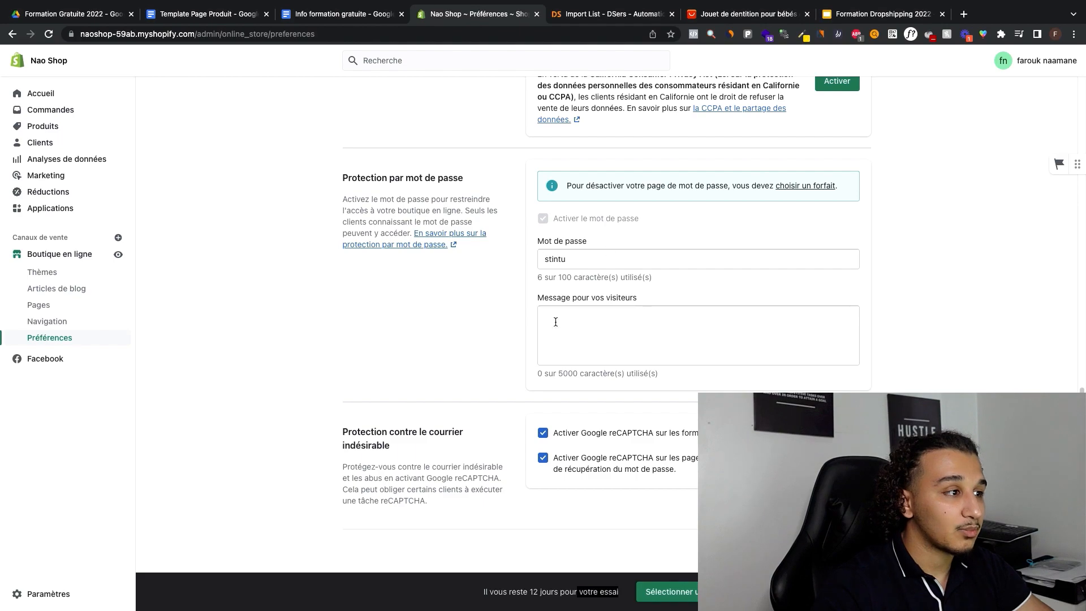
Step: Open the Shopify plan selection, compare annual and monthly pricing, and leave the settings without choosing a plan
click(667, 592)
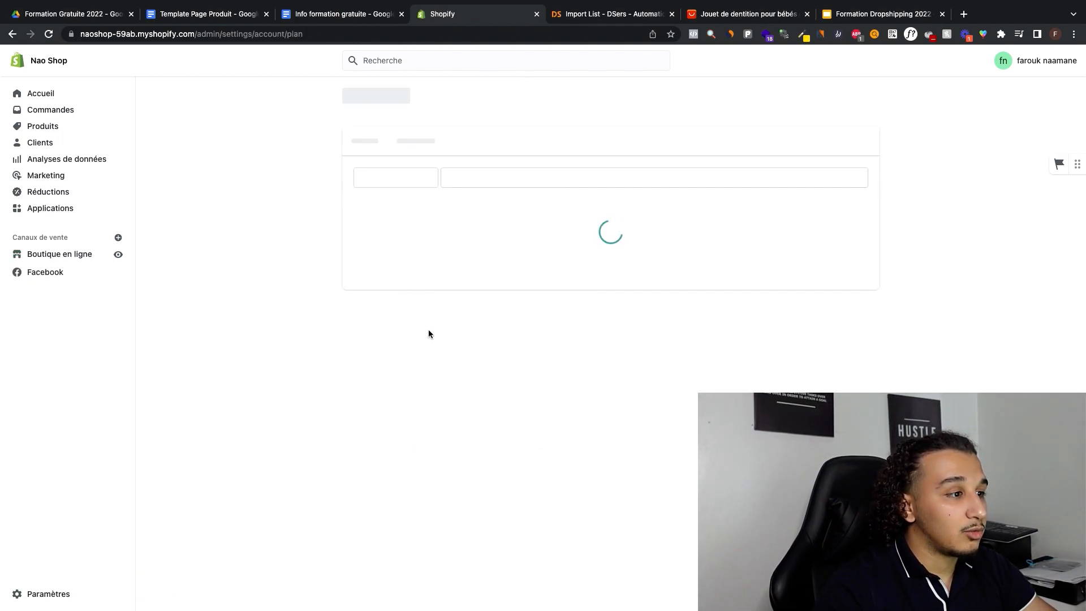
scroll(495, 249, down, 1)
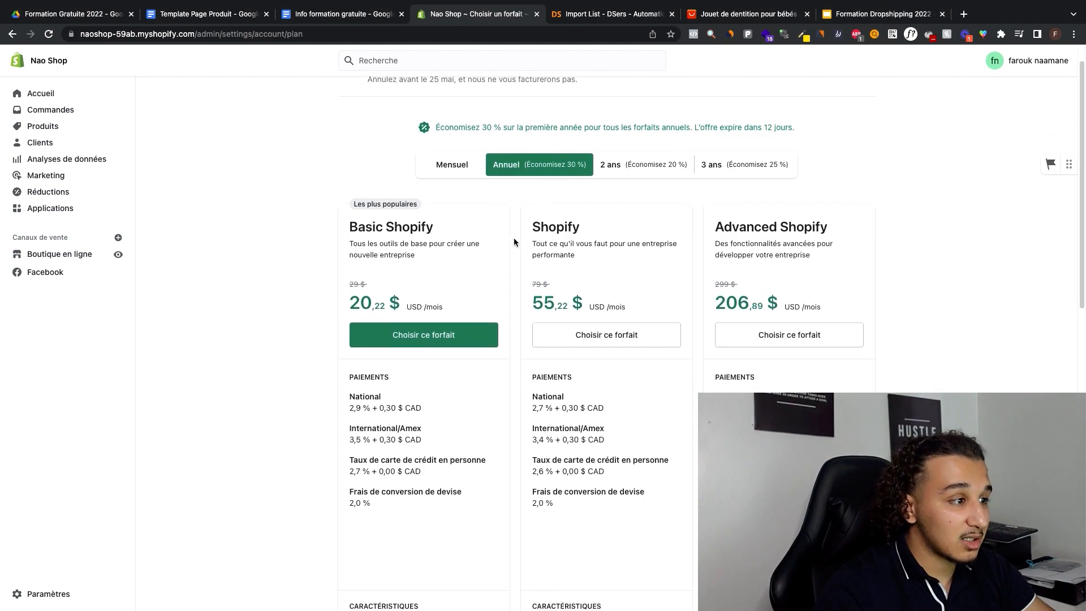
scroll(523, 231, up, 1)
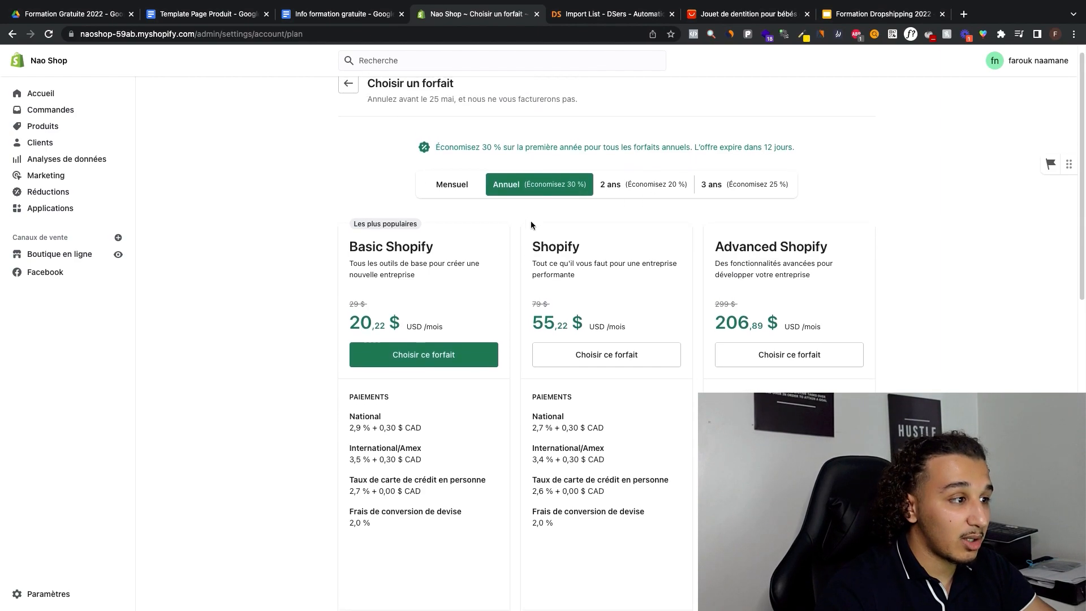
click(451, 188)
click(506, 184)
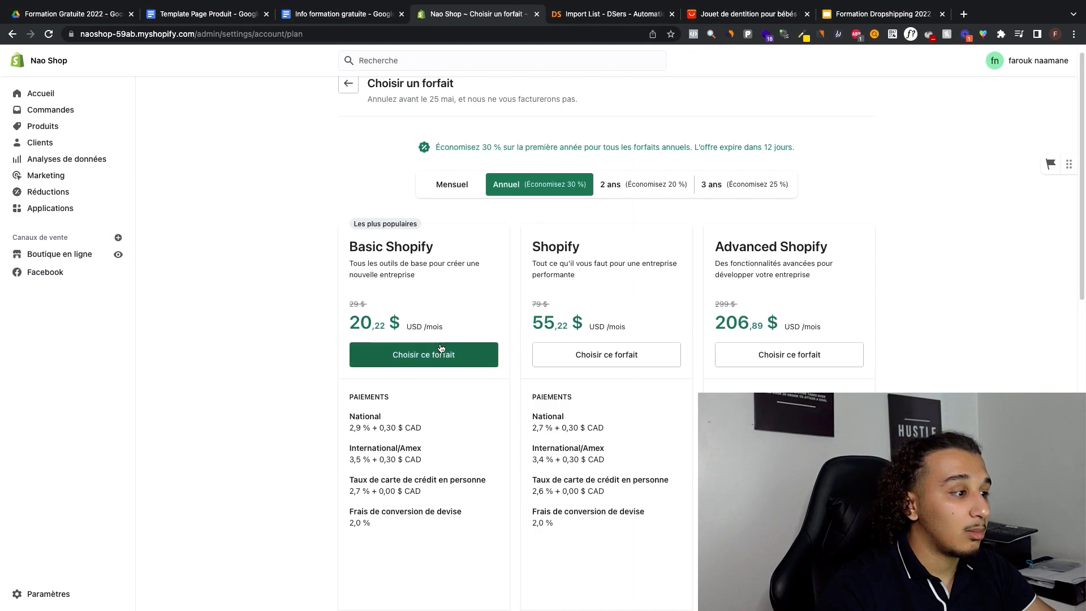
click(445, 187)
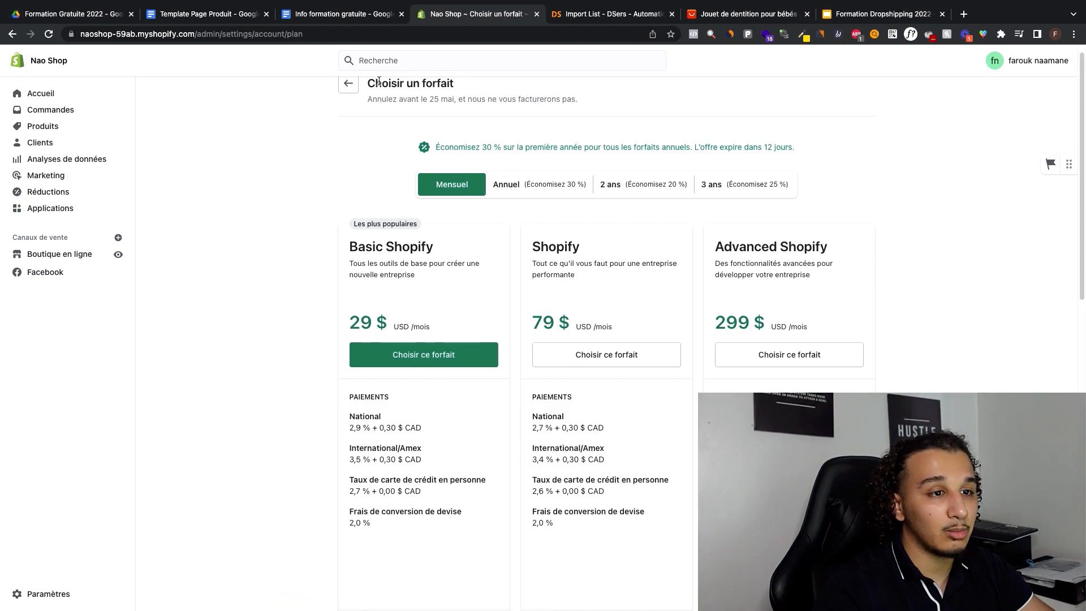
click(349, 84)
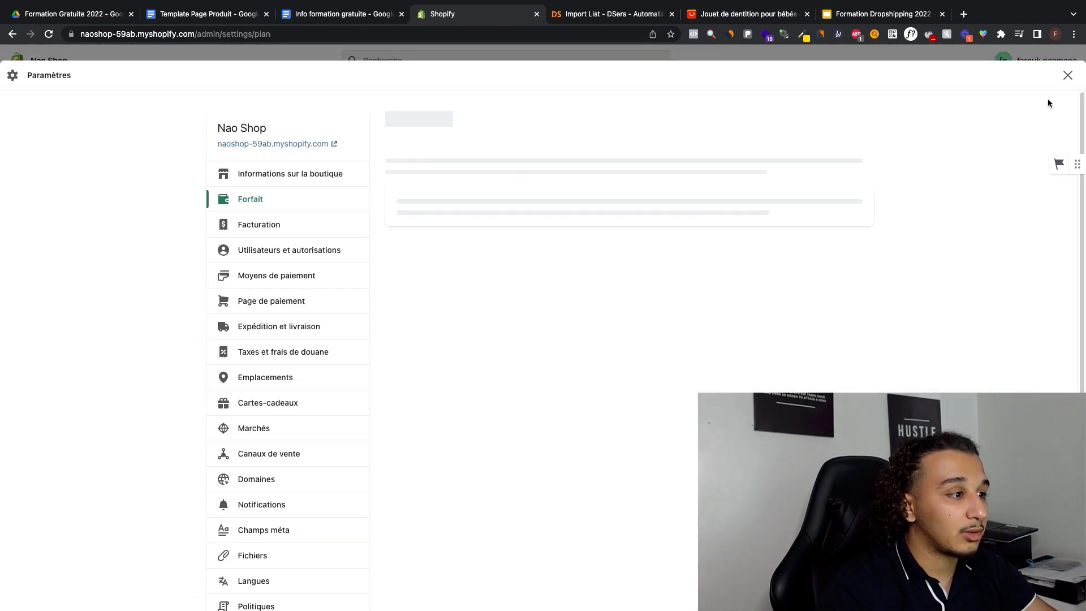
click(1067, 75)
Step: View the admin home page, then follow the themes page's option for disabling the store password
click(66, 93)
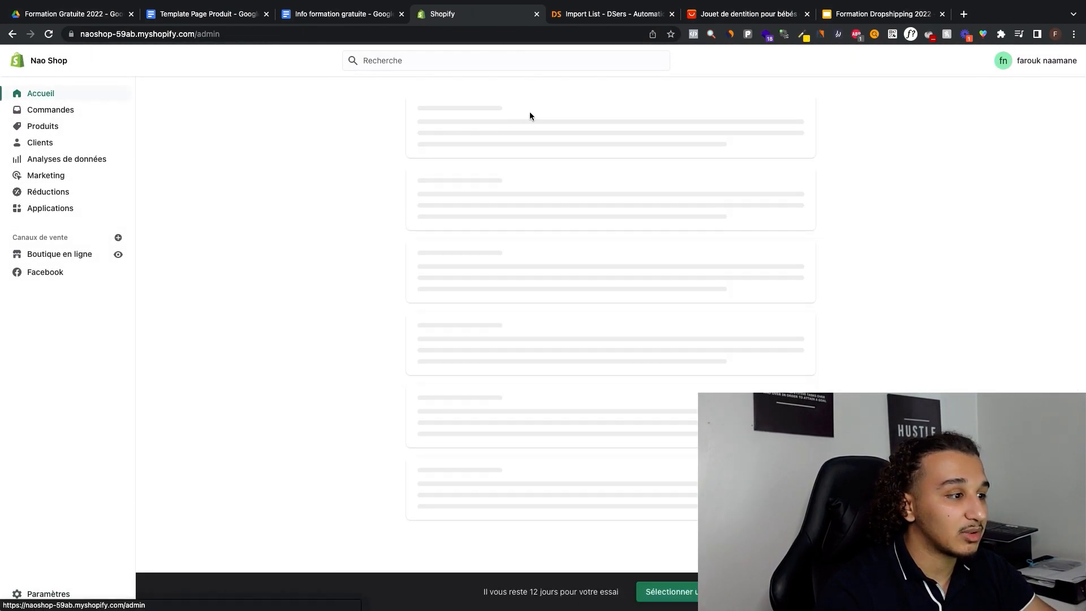
scroll(496, 194, down, 10)
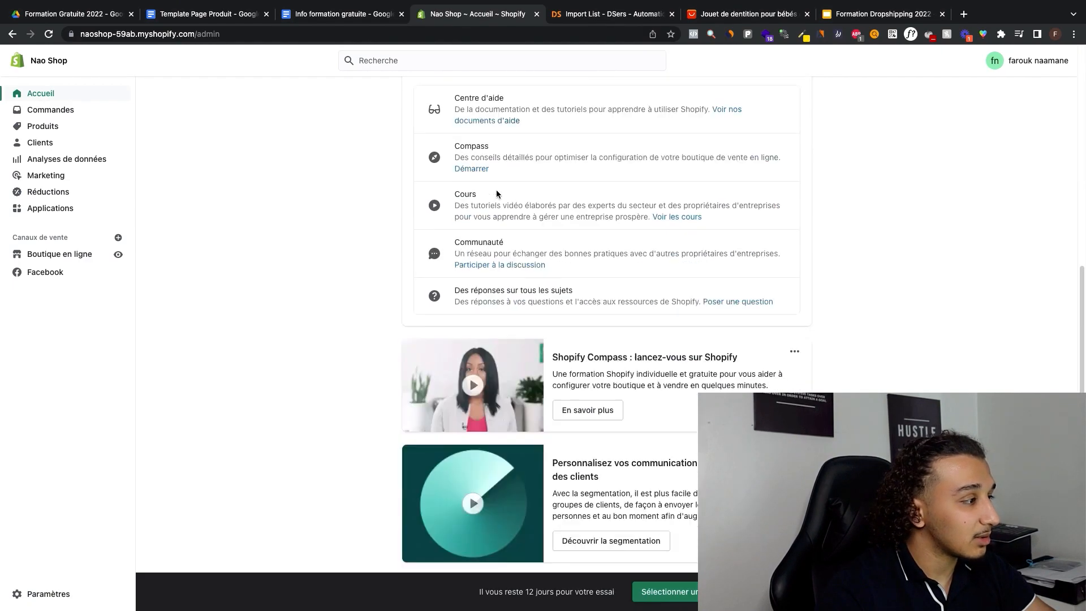
click(59, 254)
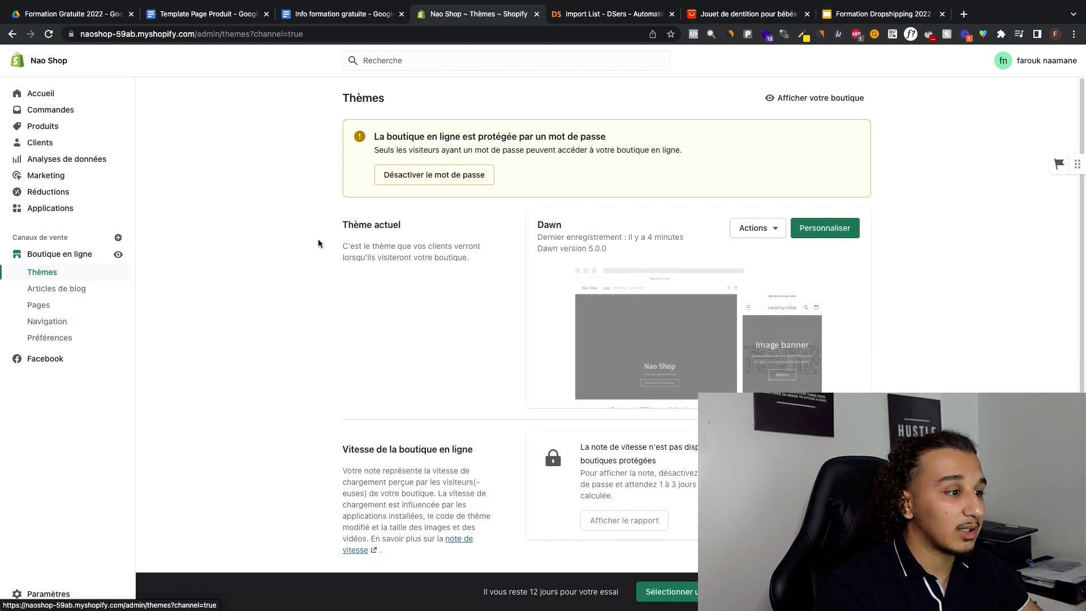
click(426, 180)
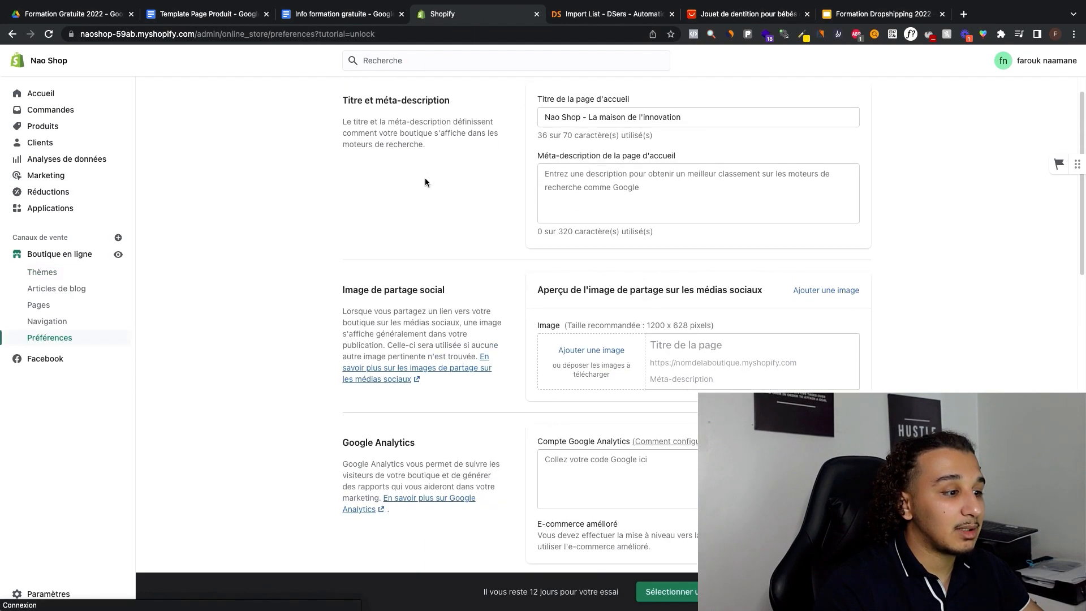
scroll(515, 402, down, 1)
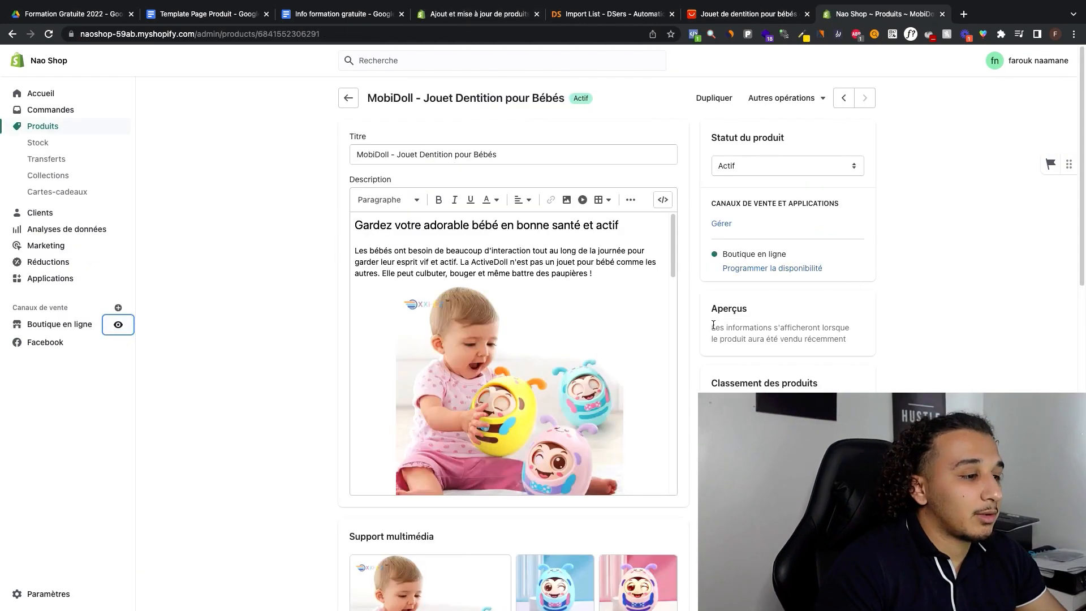
Step: Remove the MobiDoll product from the Home page collection and assign it to that collection again
scroll(846, 210, down, 6)
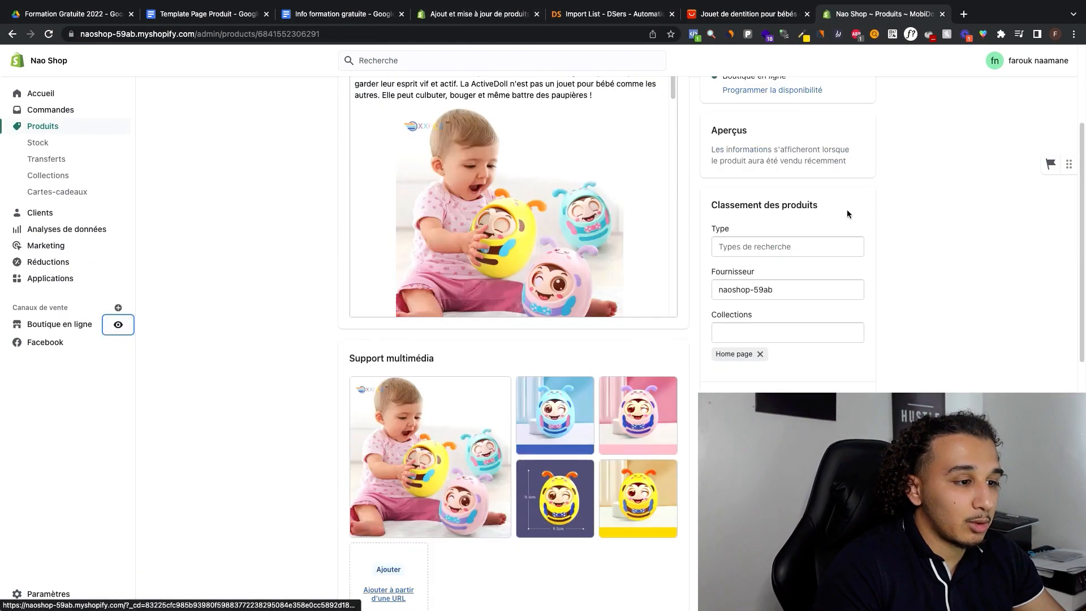
scroll(726, 311, up, 2)
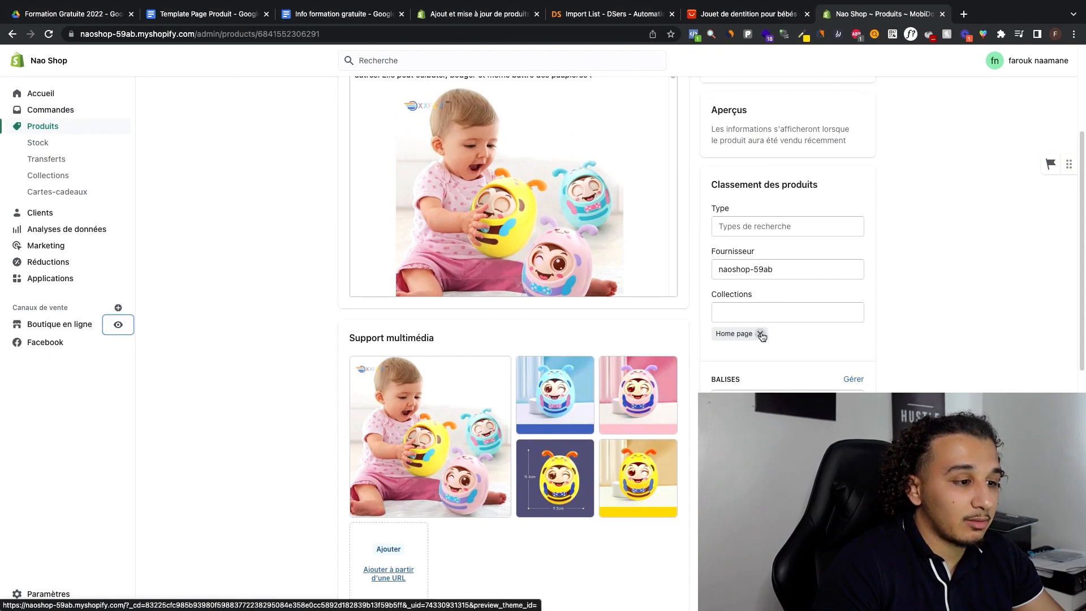
click(759, 334)
click(738, 317)
click(752, 337)
click(857, 134)
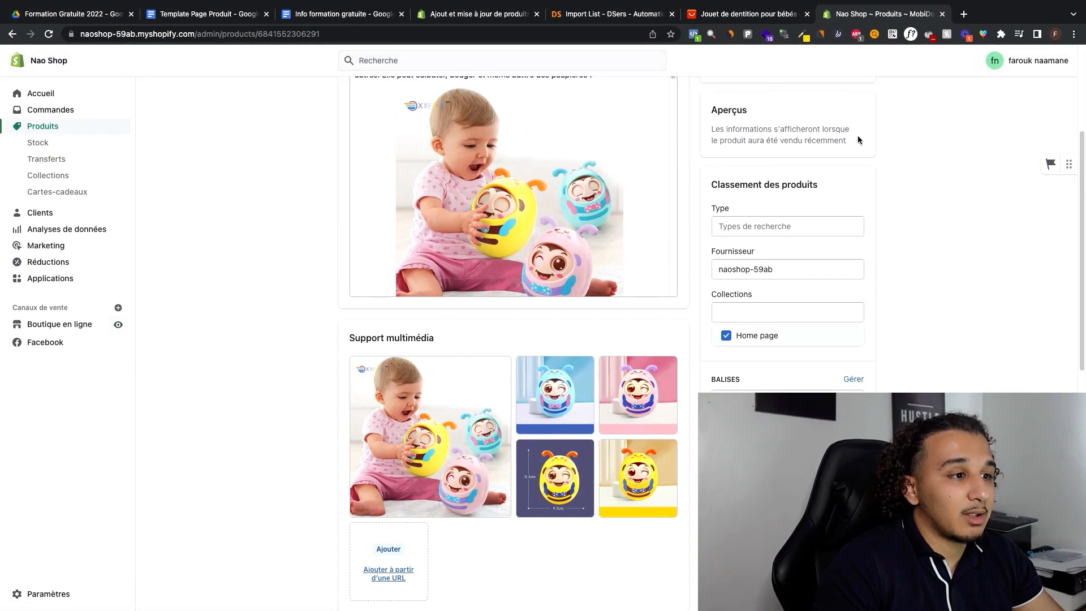
scroll(854, 118, up, 4)
scroll(809, 175, down, 4)
scroll(826, 204, up, 4)
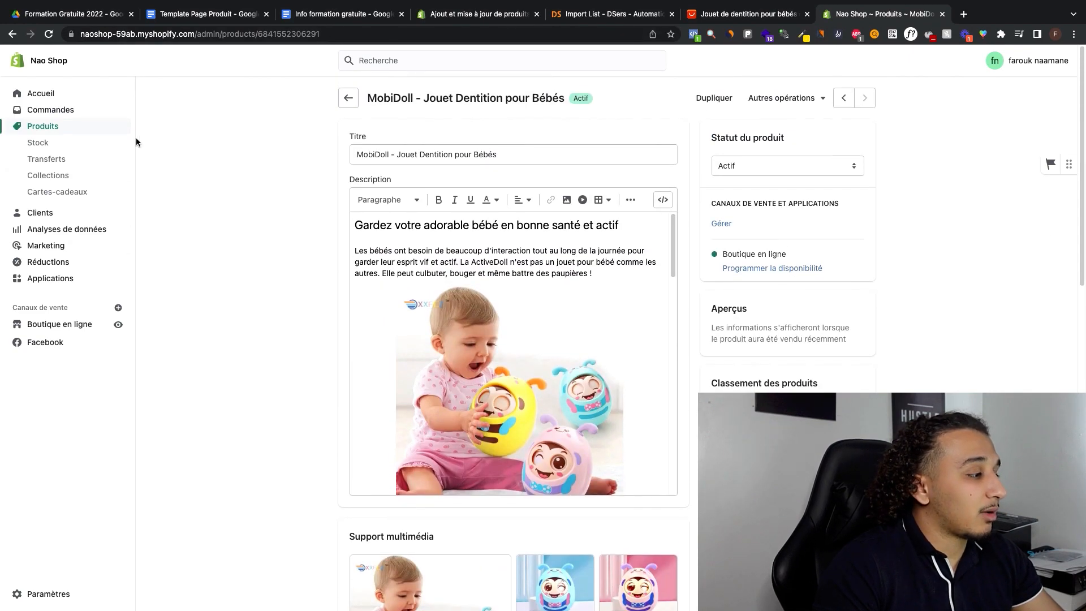
Step: Add a main menu item named MobiDoll linking to the MobiDoll product and place it between Accueil and Nos produits
click(72, 329)
click(94, 321)
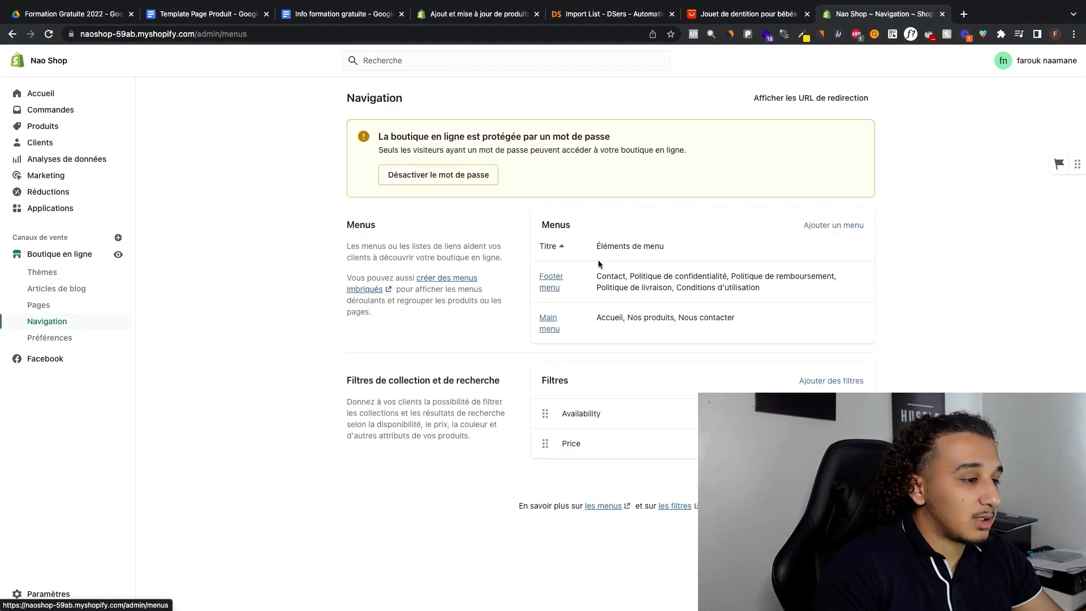
click(547, 326)
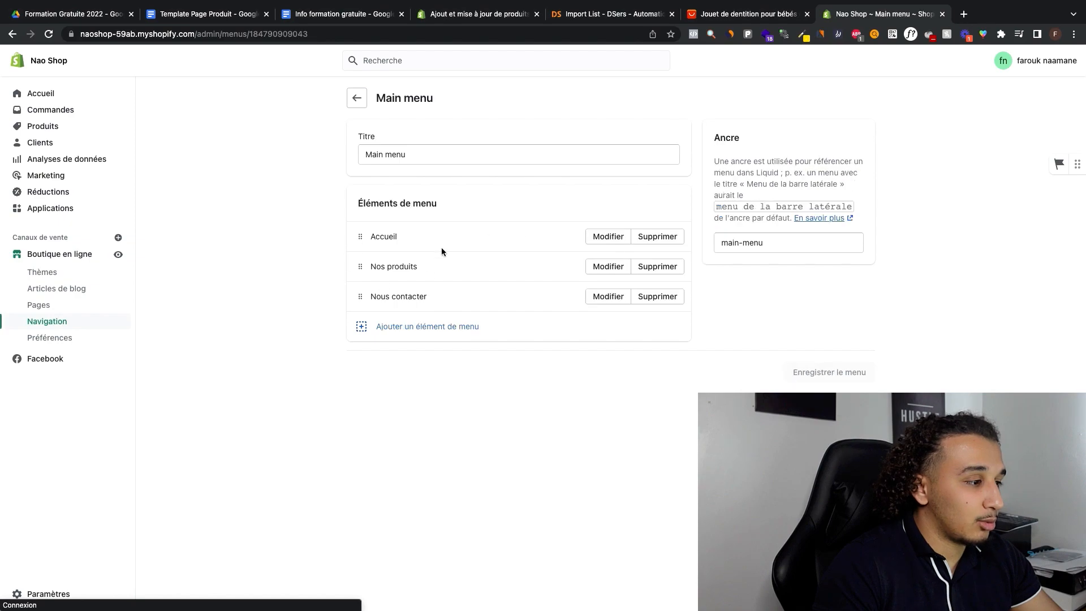
click(415, 321)
click(908, 183)
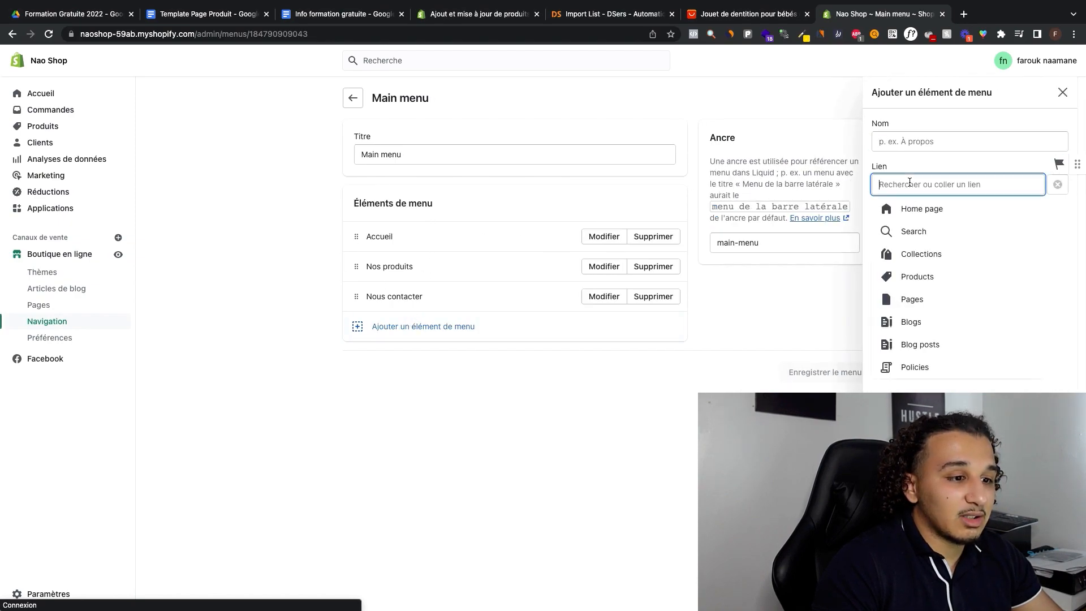
click(916, 277)
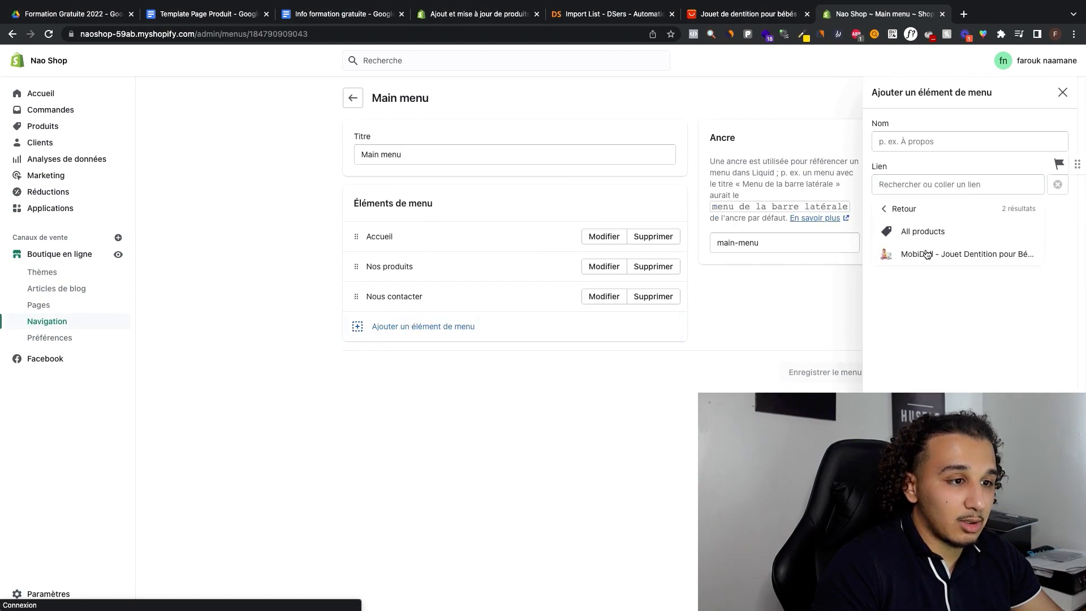
click(928, 254)
drag(912, 141, 1019, 142)
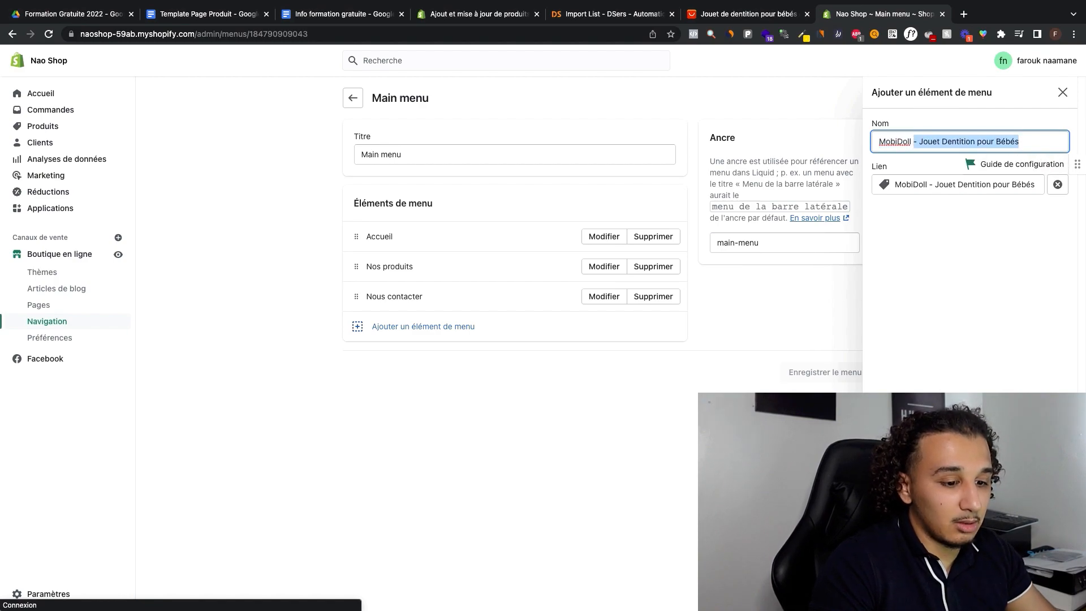
key(BackSpace)
key(Return)
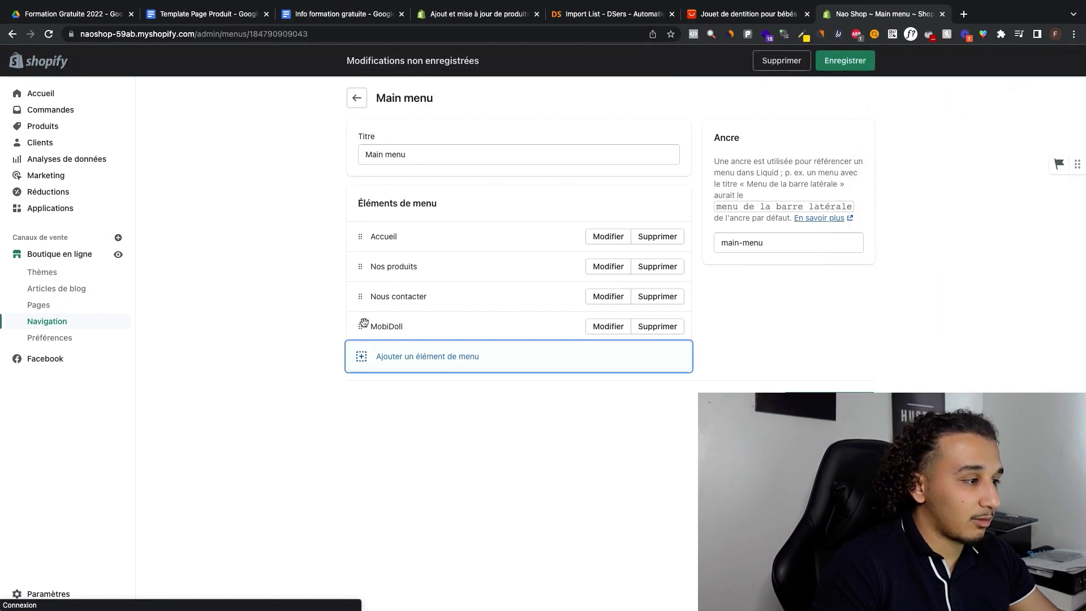
drag(364, 323, 368, 261)
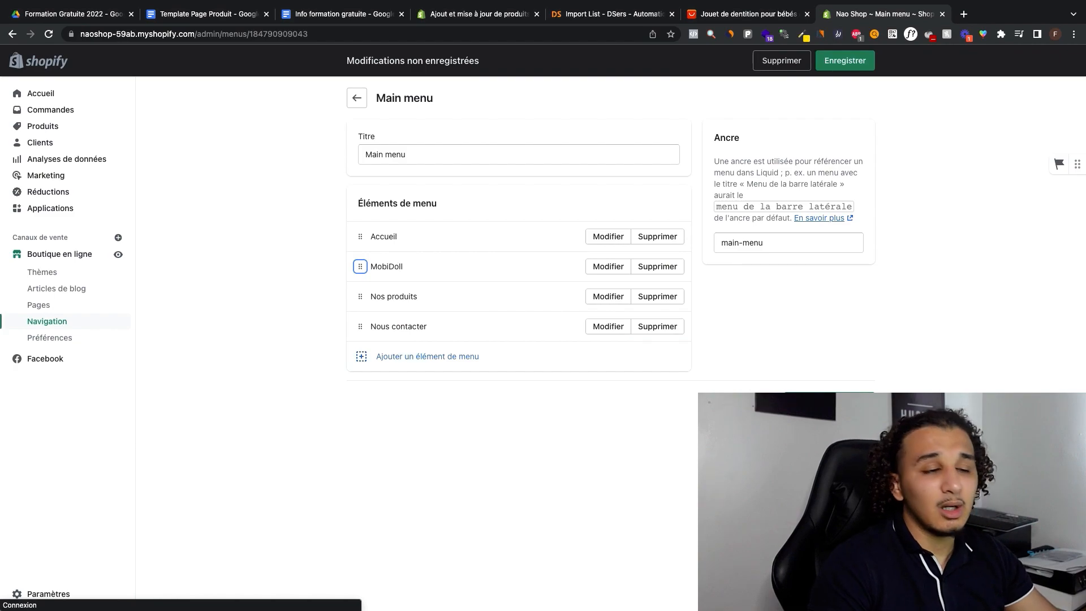
Step: Save the main menu changes and open the Dawn theme for customization
click(829, 402)
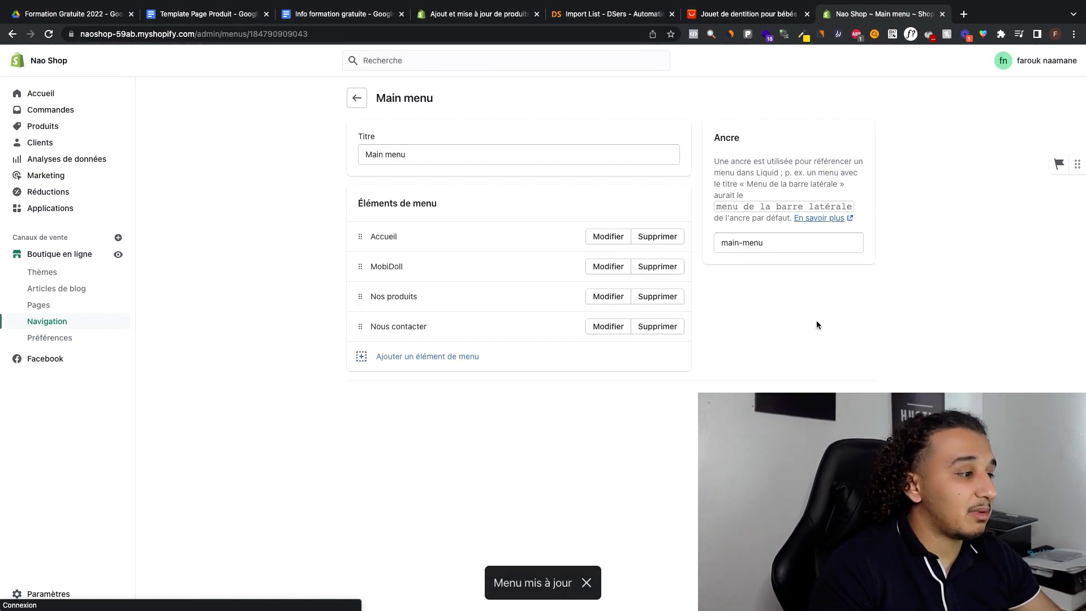
click(66, 127)
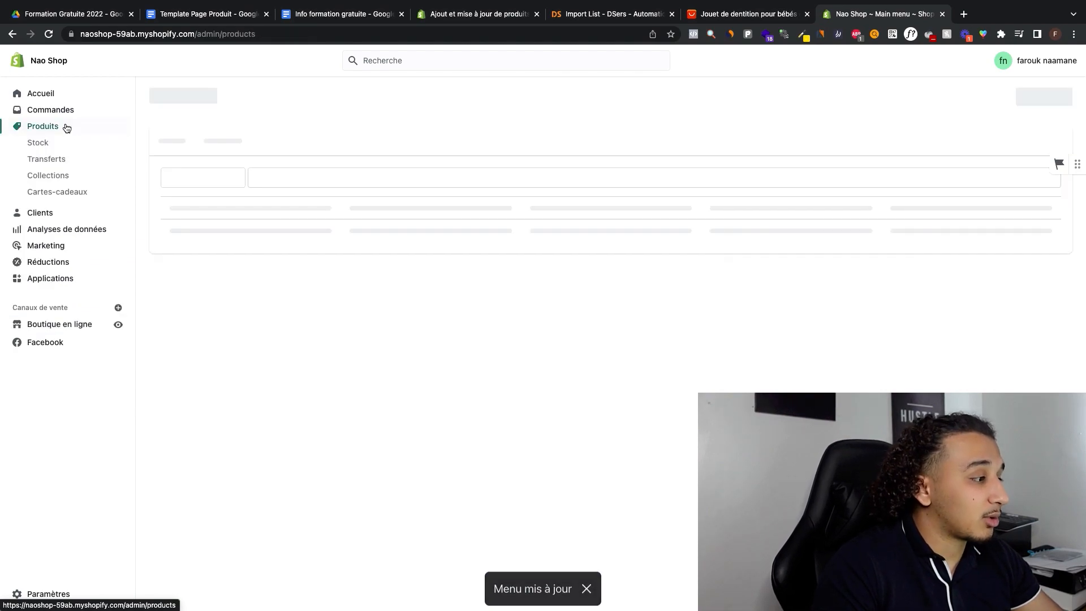
click(78, 321)
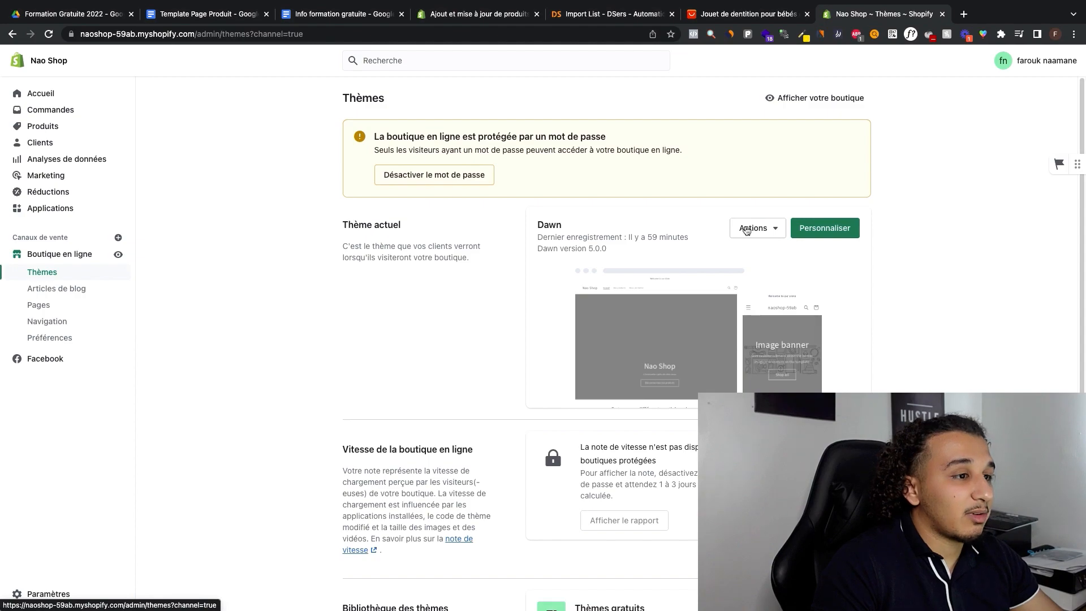
click(829, 231)
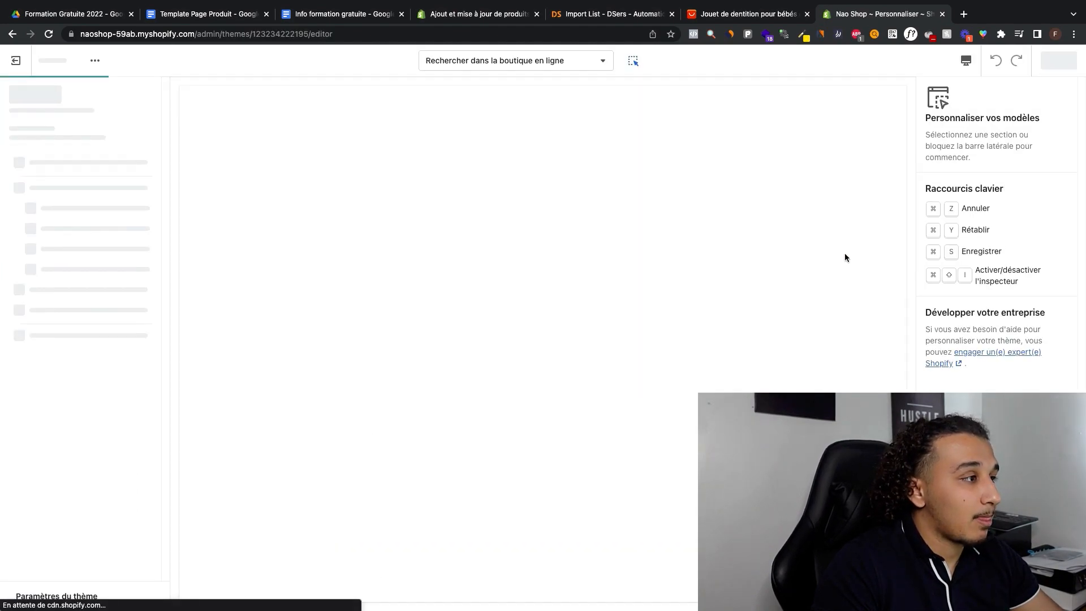
Step: Add a Produit en vedette section below the home page's rich text and assign the MobiDoll product to it
scroll(826, 228, down, 7)
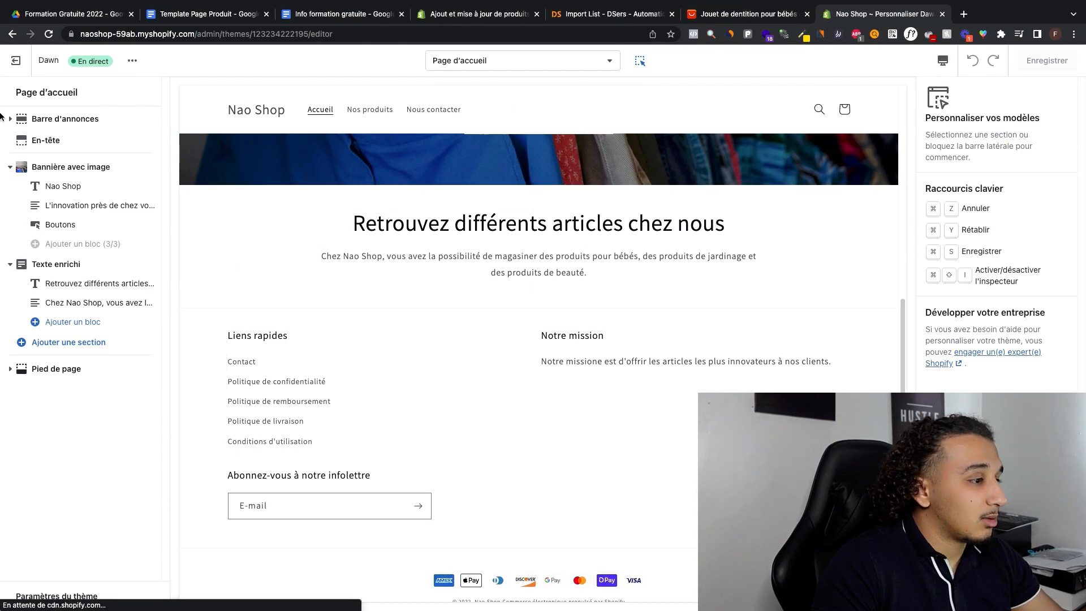
click(71, 342)
scroll(107, 192, down, 2)
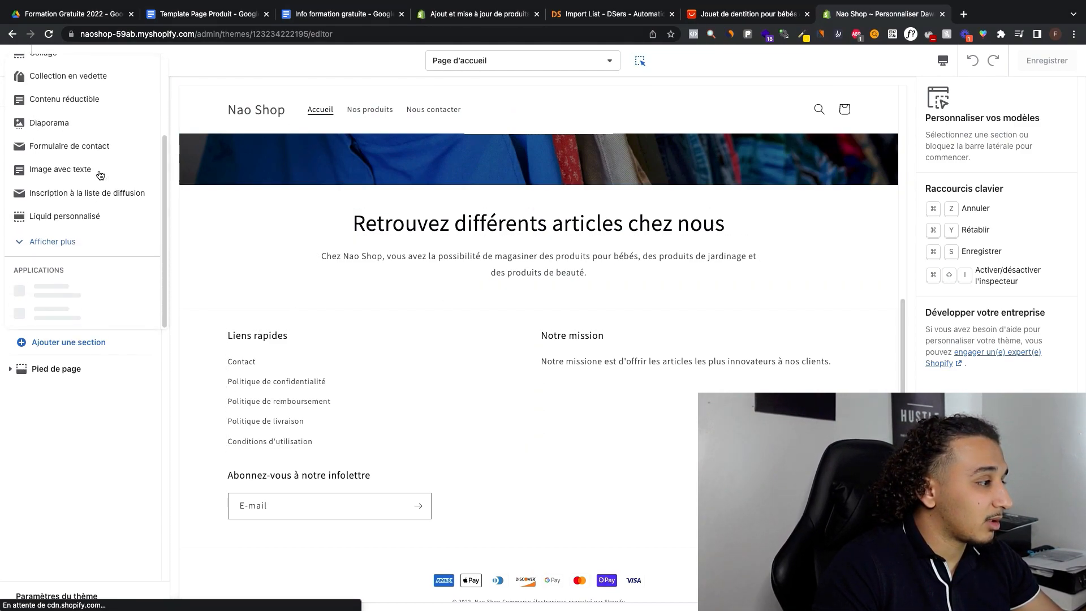
click(66, 245)
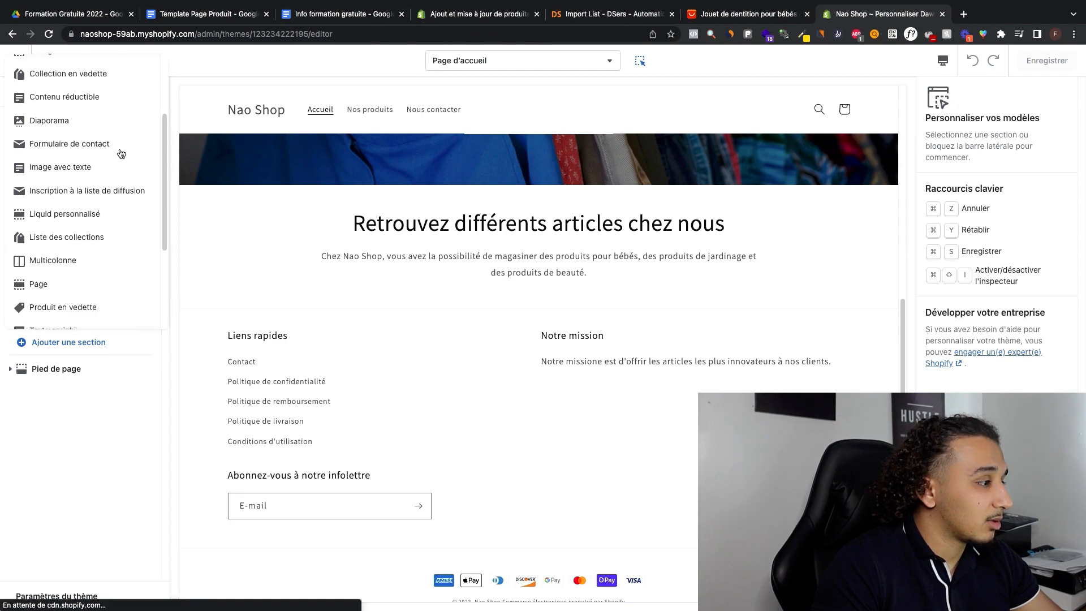
scroll(92, 234, down, 3)
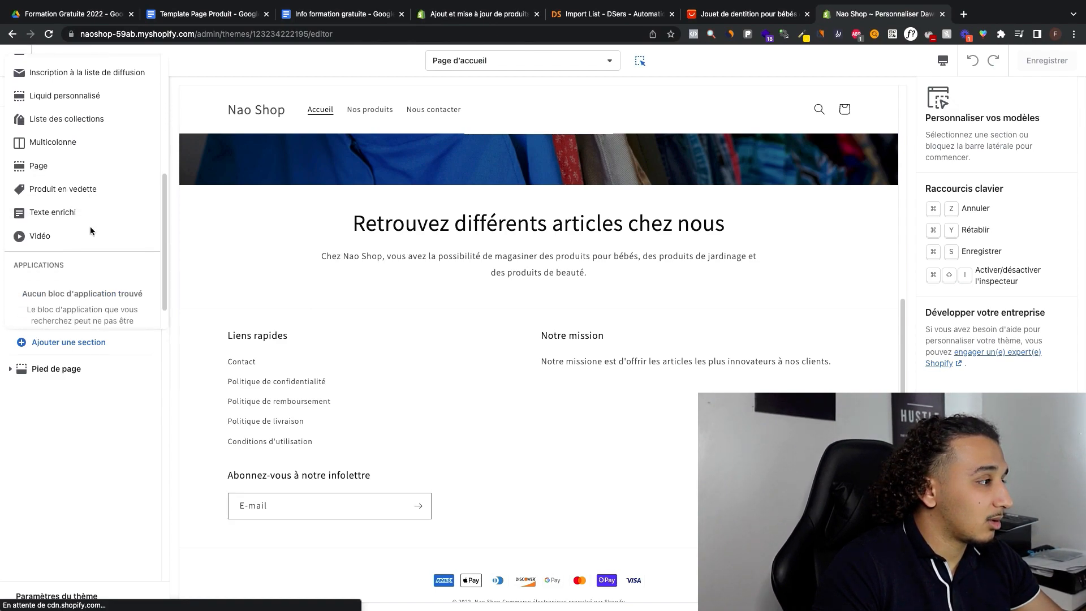
scroll(91, 230, up, 5)
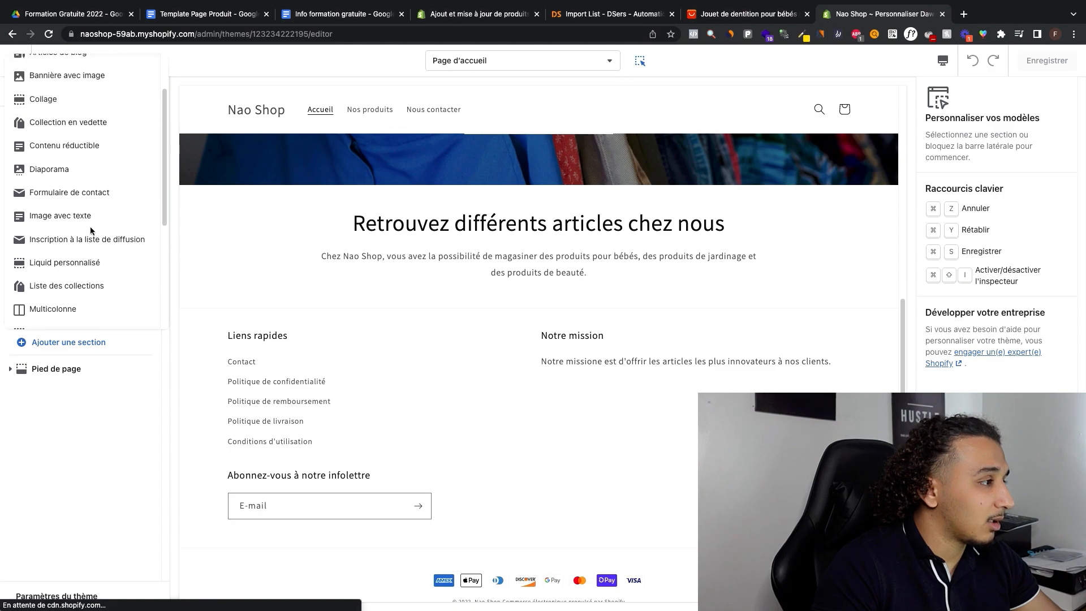
scroll(93, 209, up, 1)
scroll(105, 159, down, 3)
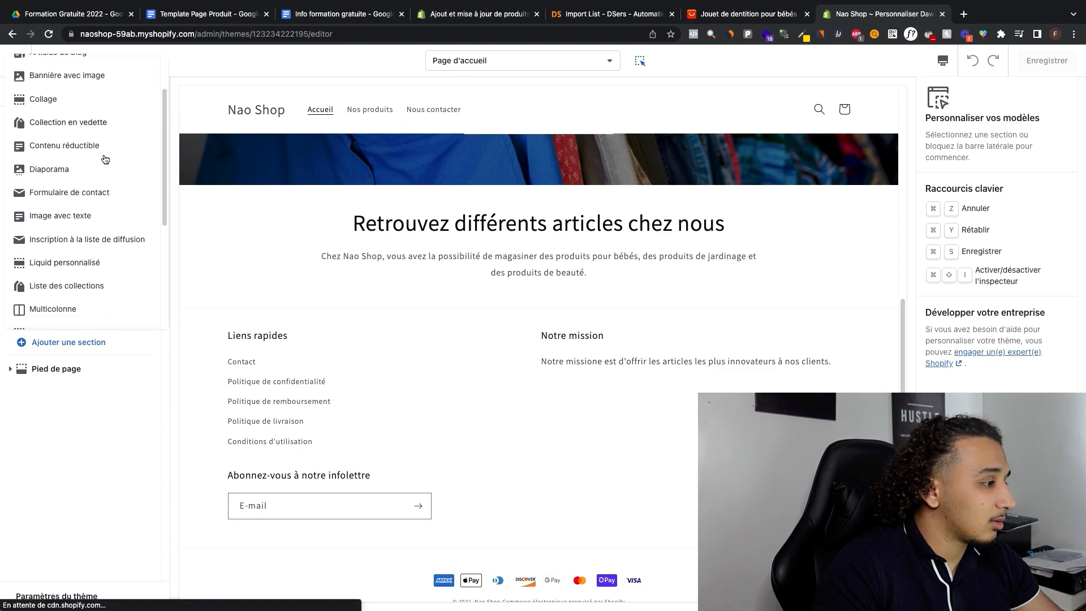
scroll(104, 159, down, 3)
click(85, 204)
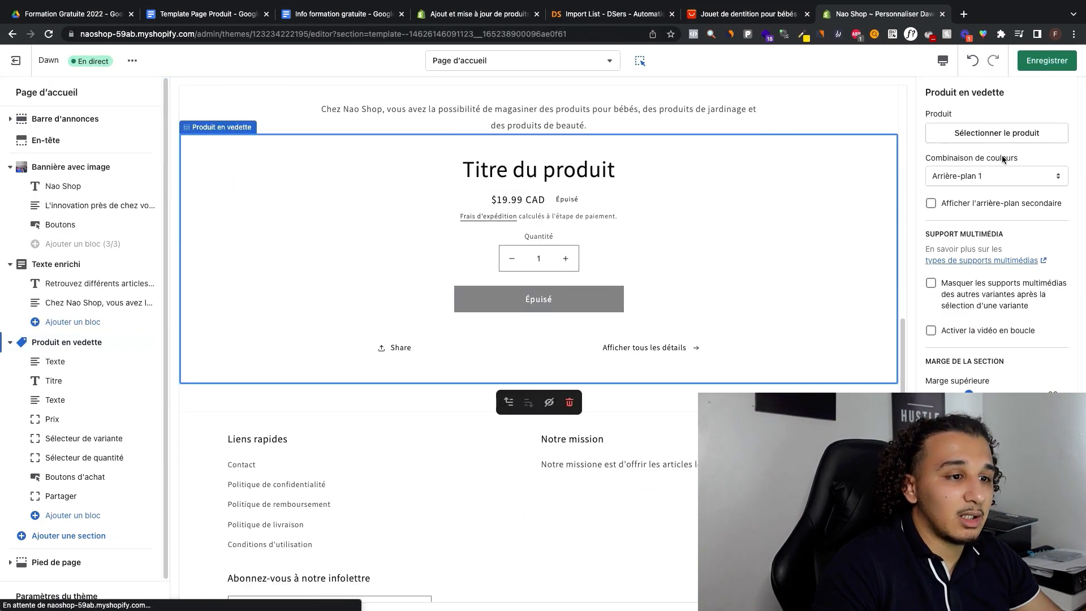
click(990, 134)
click(995, 187)
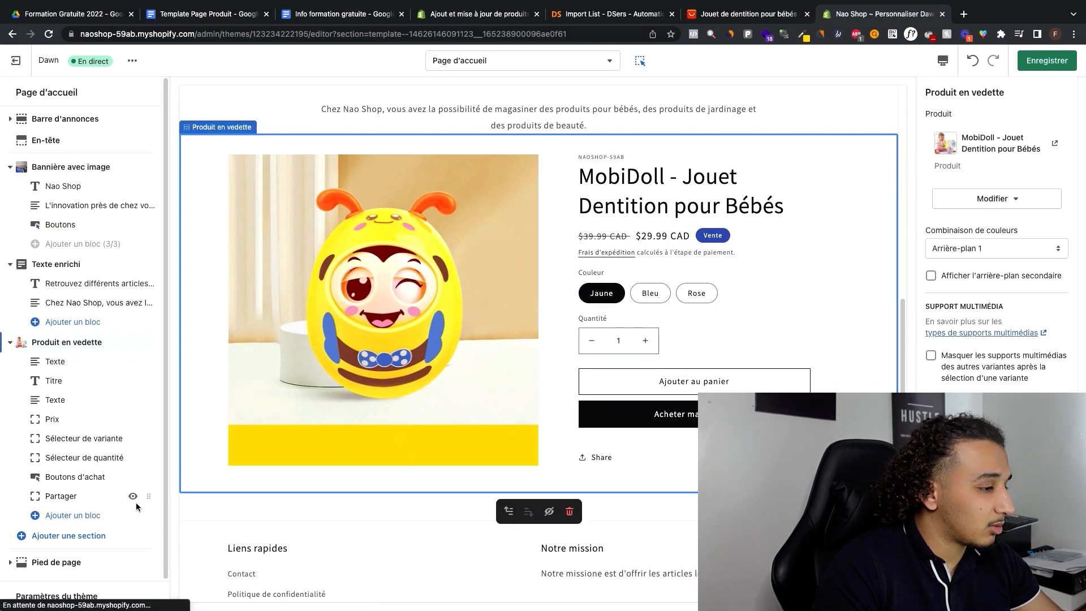
Step: Hide the Partager block and the first Texte block of the featured product section, and save the theme
click(133, 496)
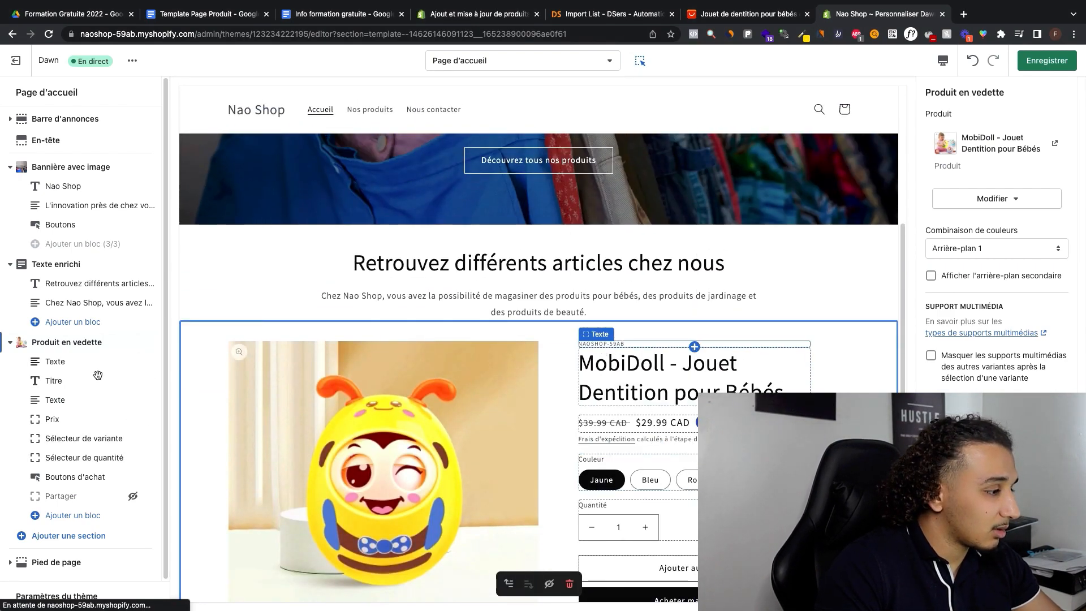
click(134, 362)
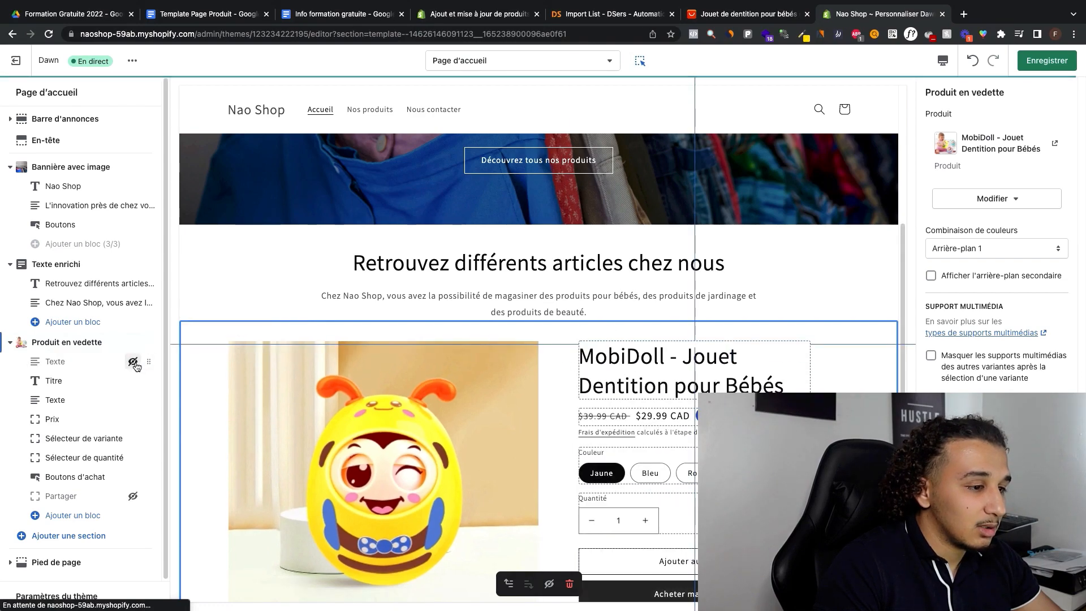
click(1047, 61)
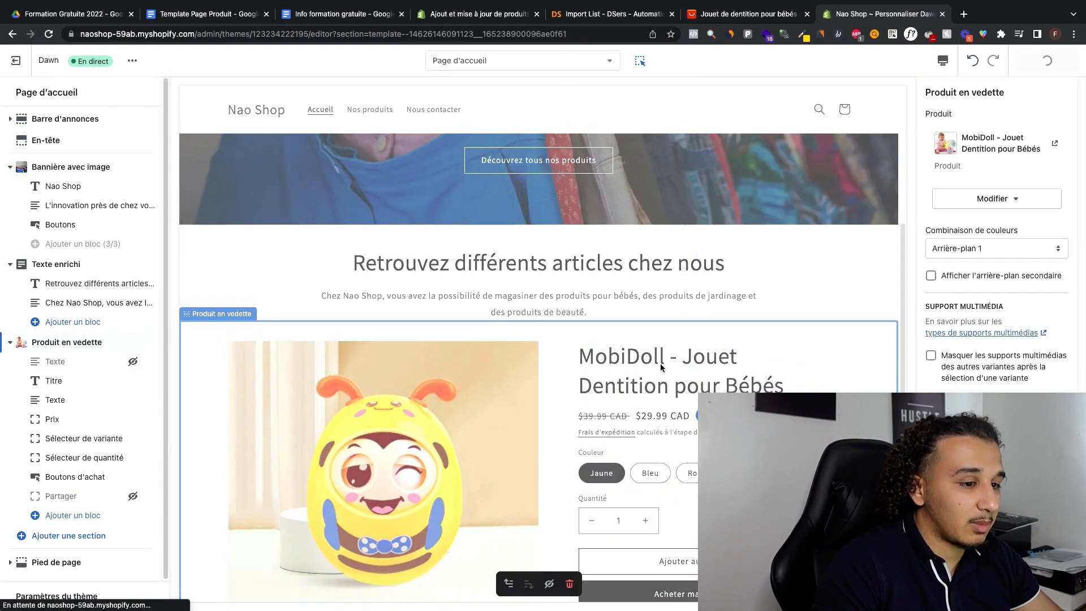
Step: Set the color scheme of the home page's announcement to Accent 2
scroll(513, 227, down, 13)
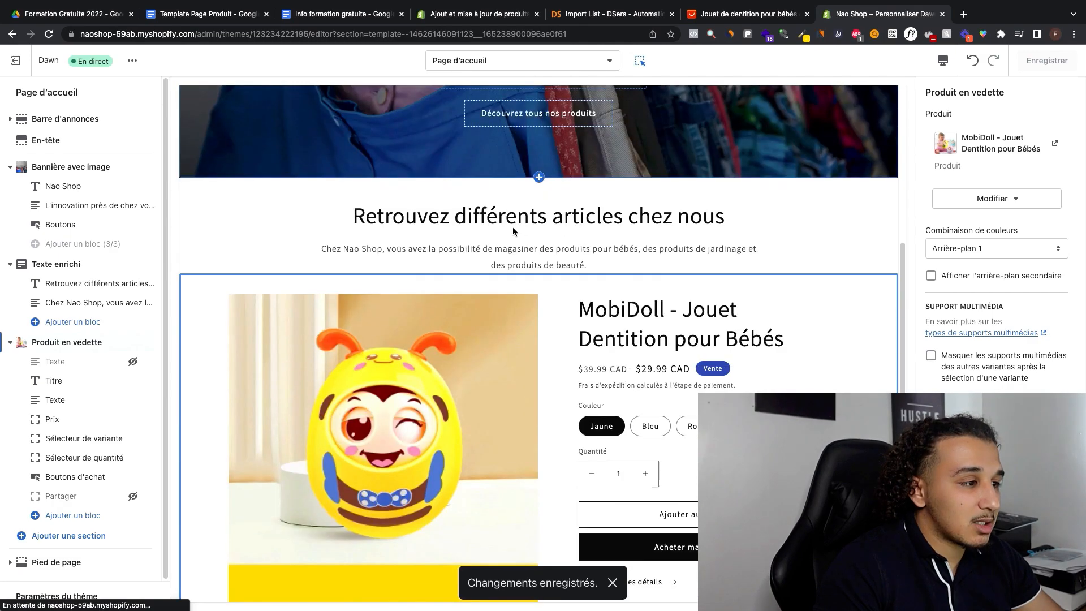
scroll(512, 228, up, 13)
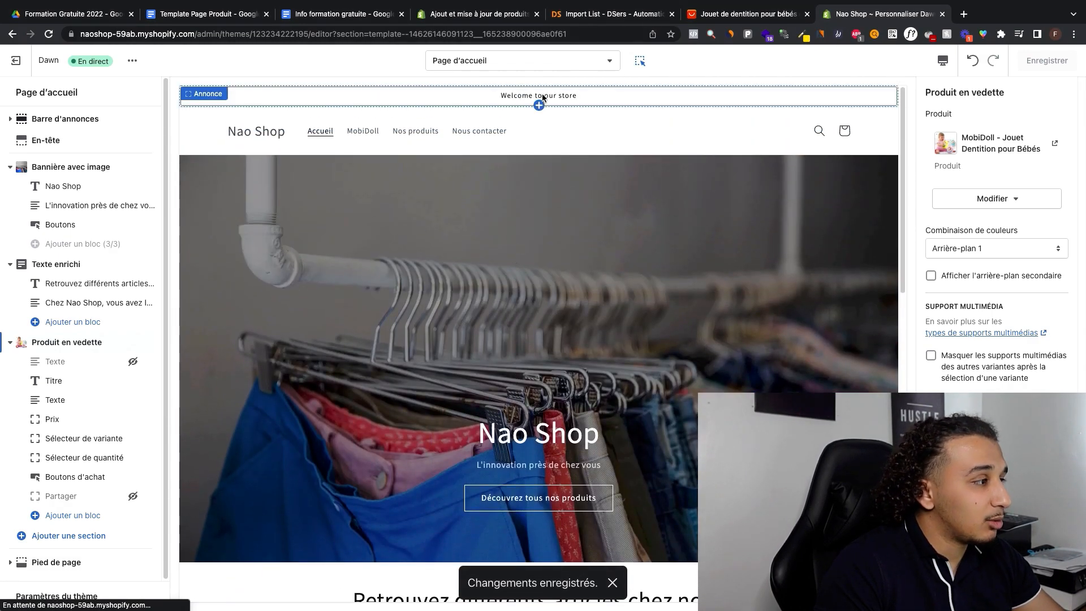
click(510, 95)
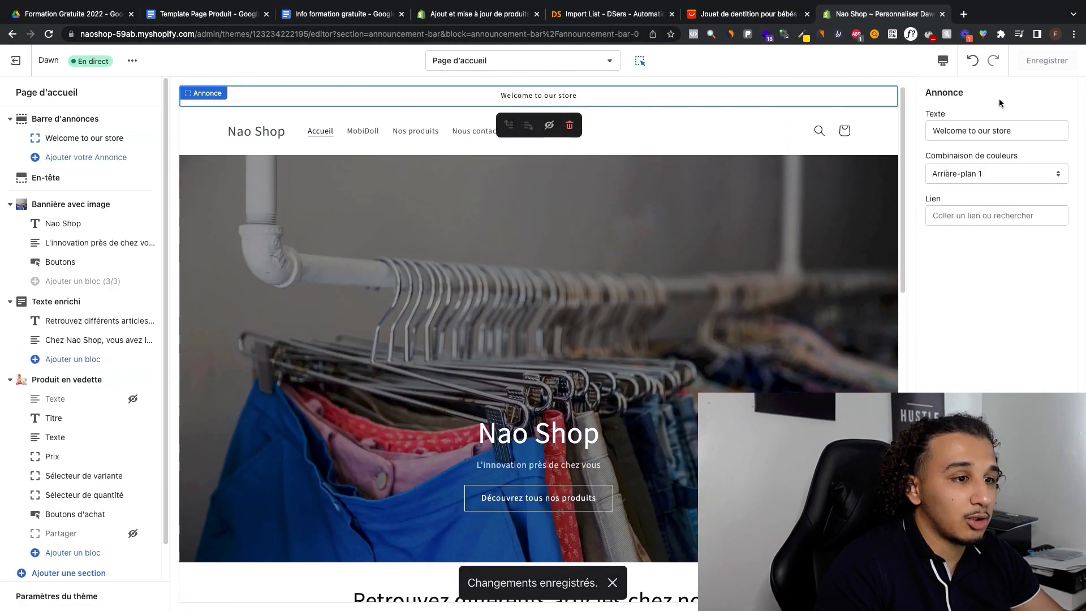
triple_click(944, 130)
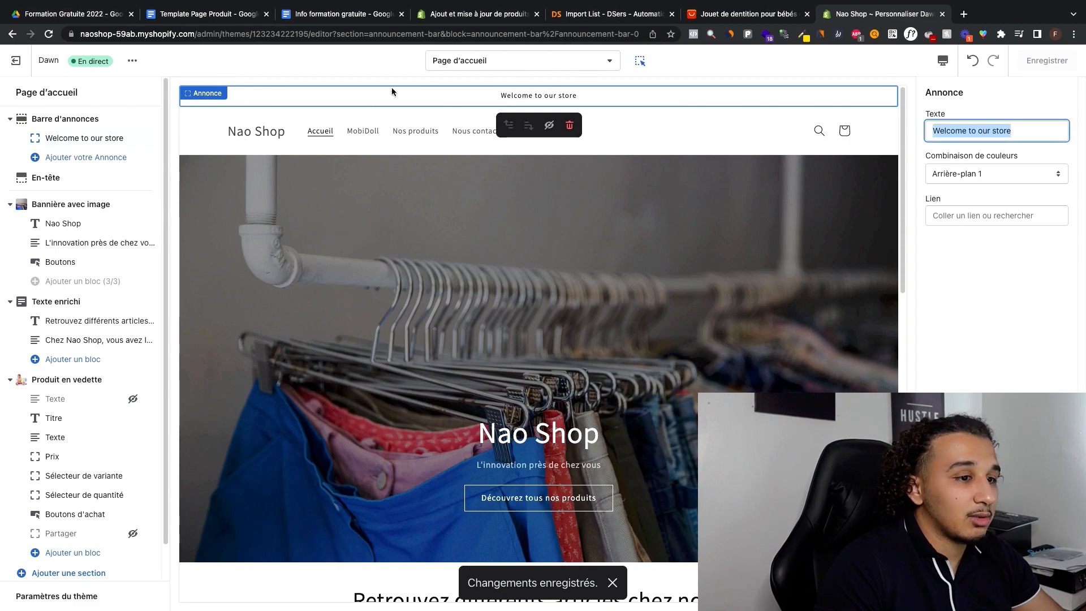
click(981, 174)
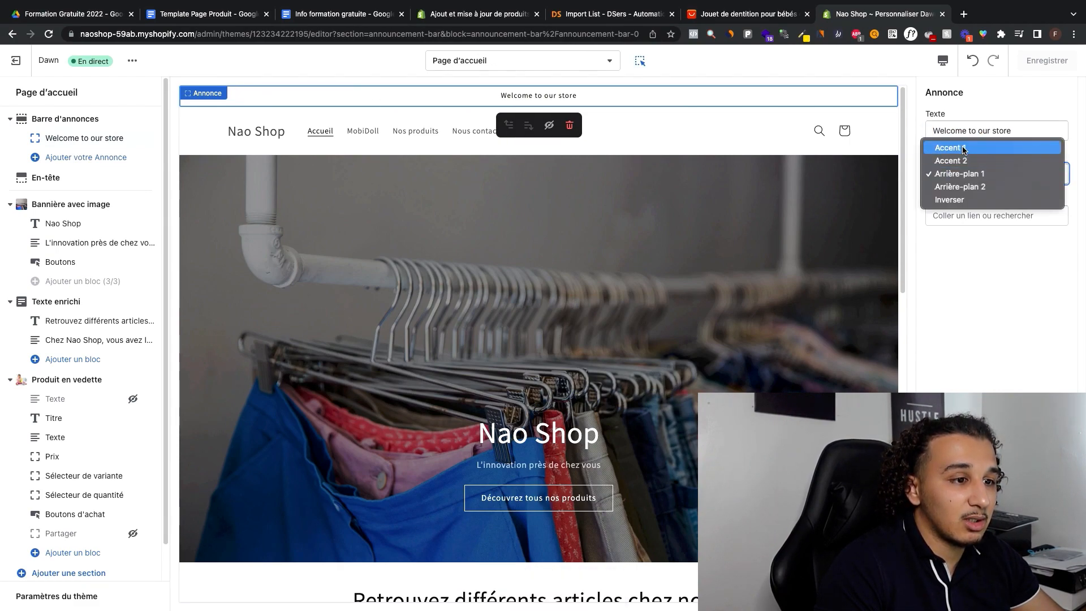
click(1016, 161)
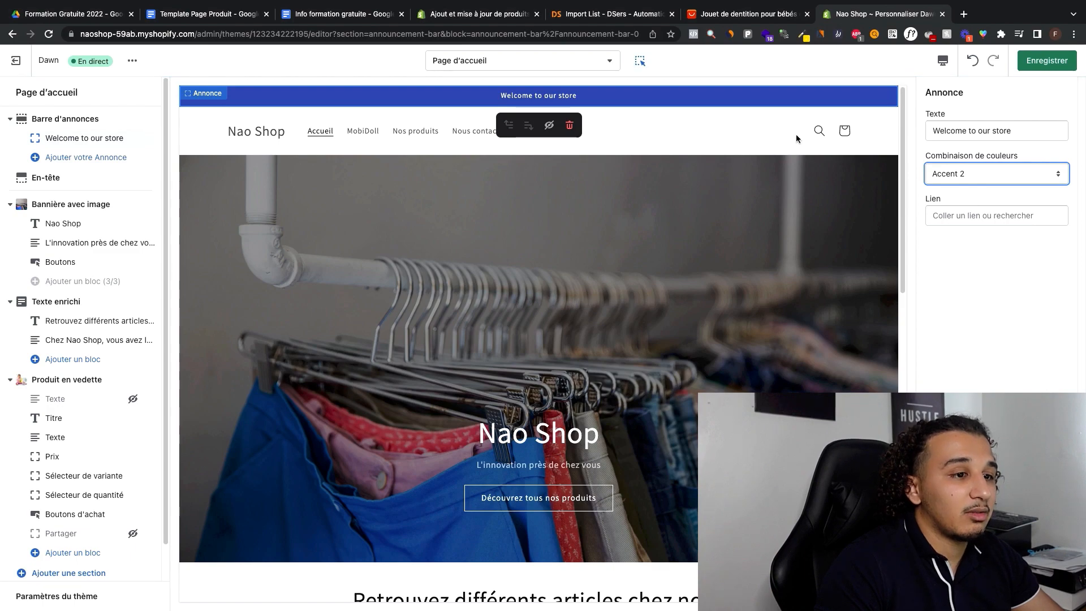
Step: Replace the announcement text with "Profitez de nos rabais d'ouverture"
double_click(982, 130)
triple_click(982, 130)
text(p)
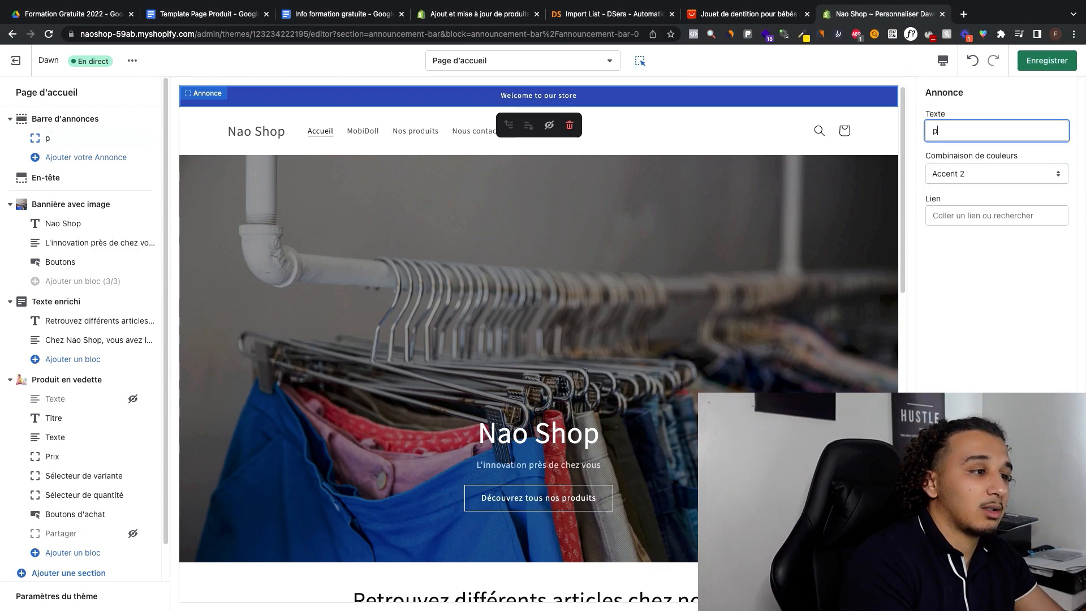
text(rofitez de)
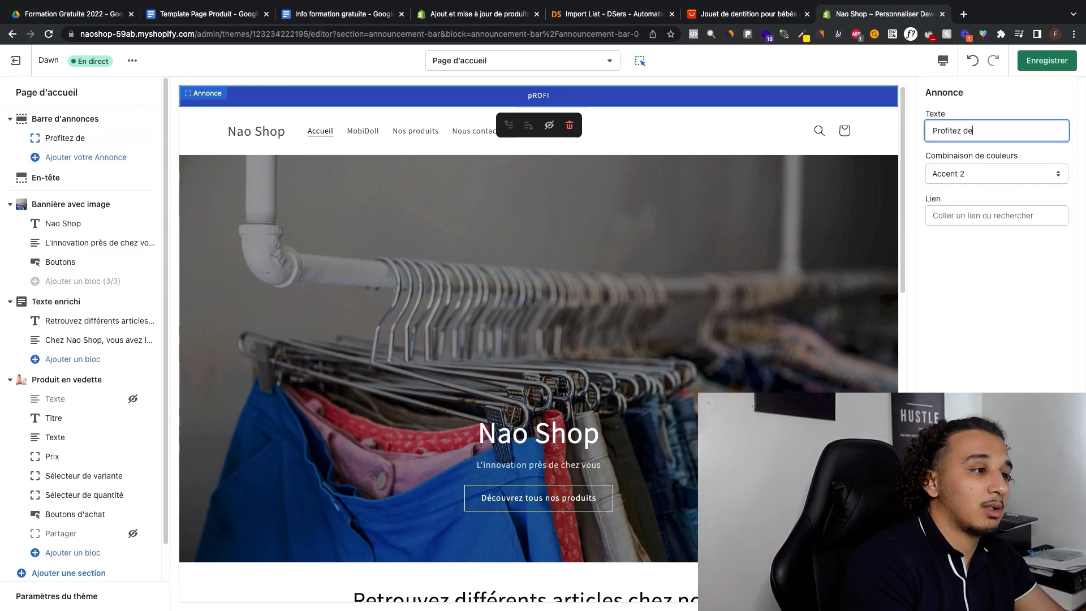
text( nos rabais d'o)
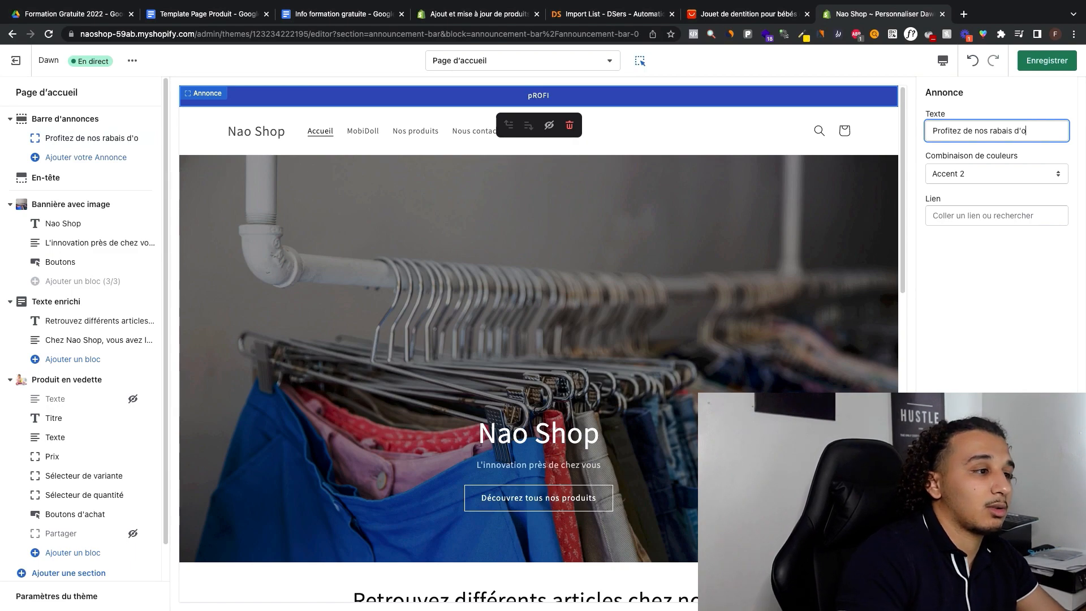
text(uverture)
click(1026, 85)
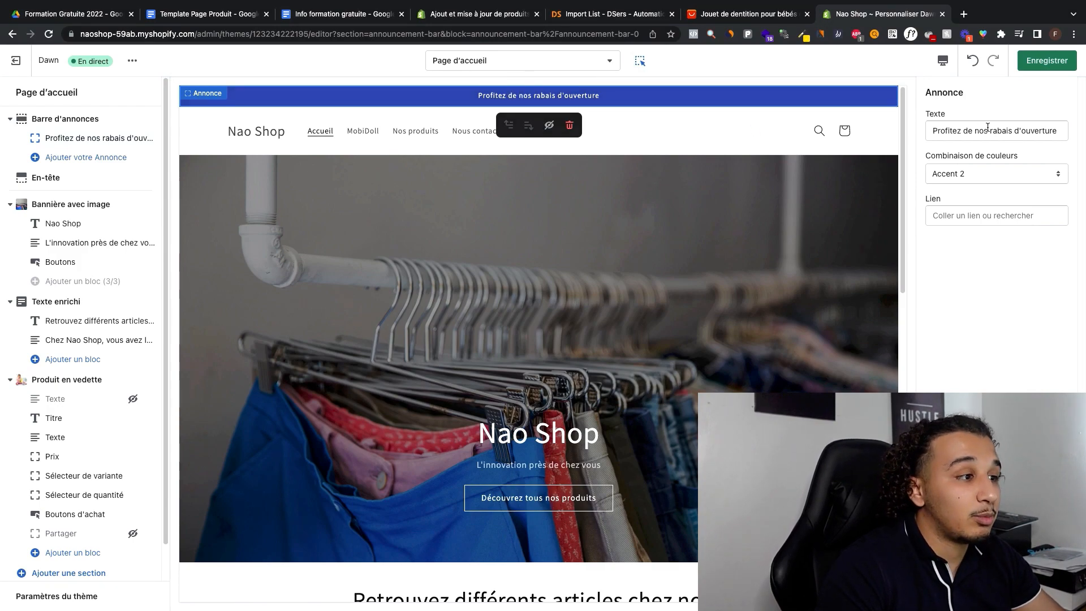
drag(990, 130, 933, 130)
click(1030, 135)
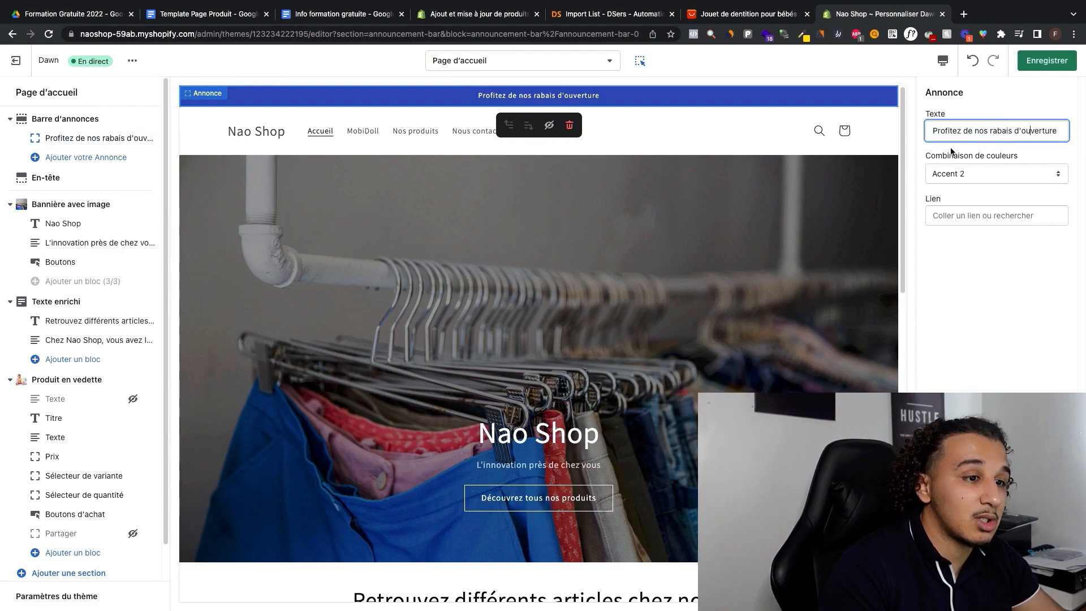
triple_click(976, 138)
text(Of)
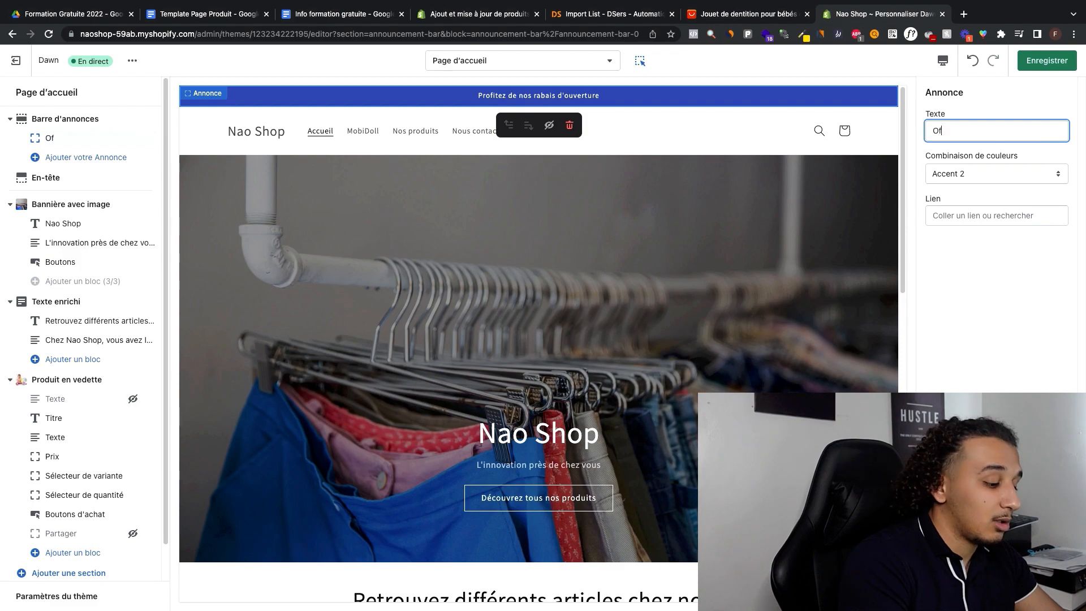
text(fre de durée)
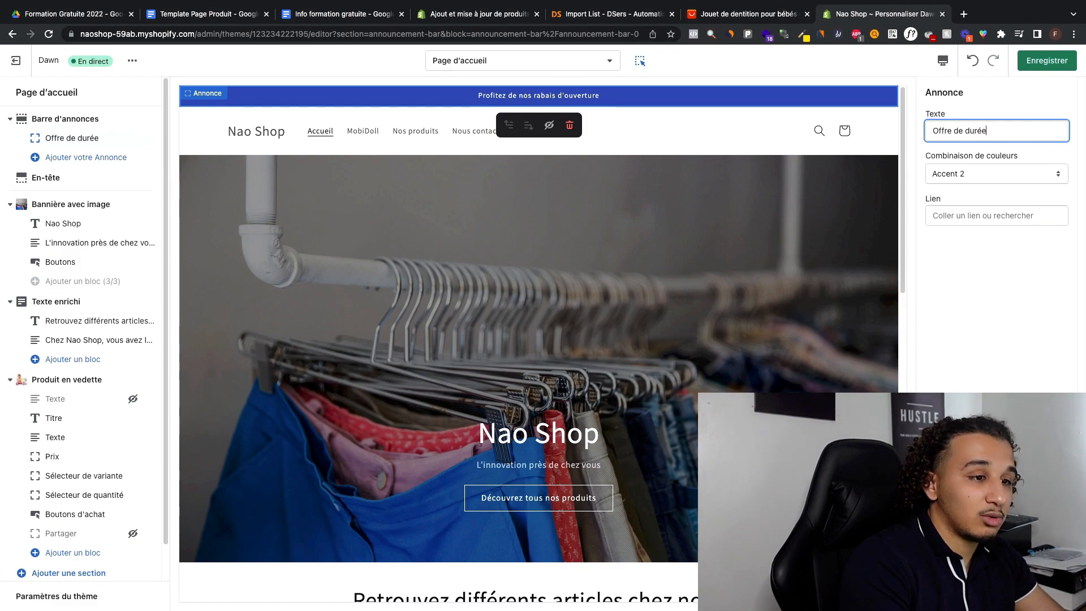
key(super+a)
key(BackSpace)
Step: Set the announcement text to "Livraison gratuite pour une durée limitée" and save the theme
text(Livri)
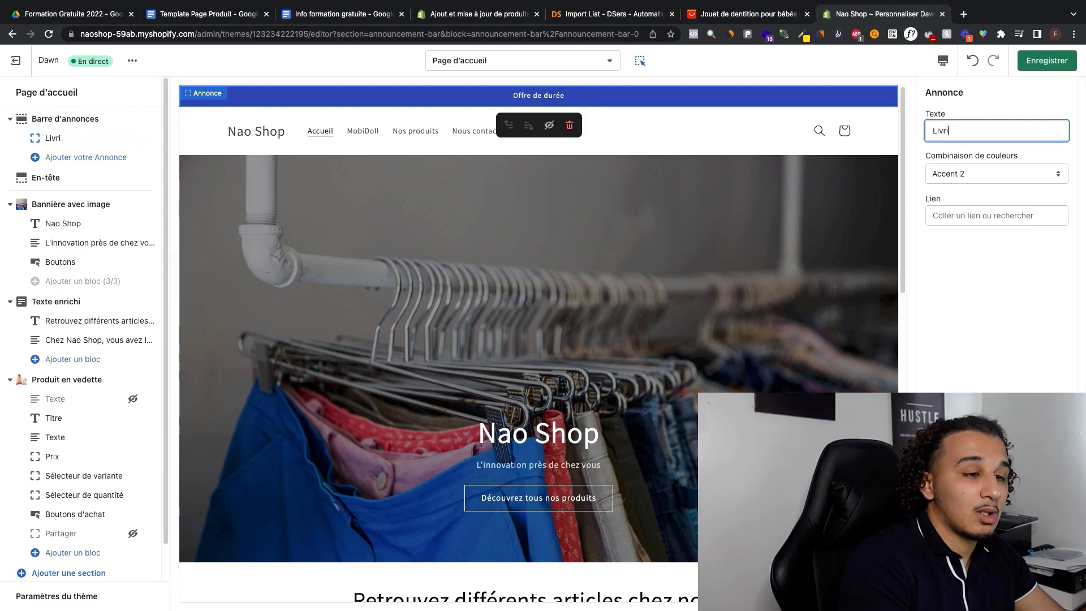
key(BackSpace)
text(aison gr a)
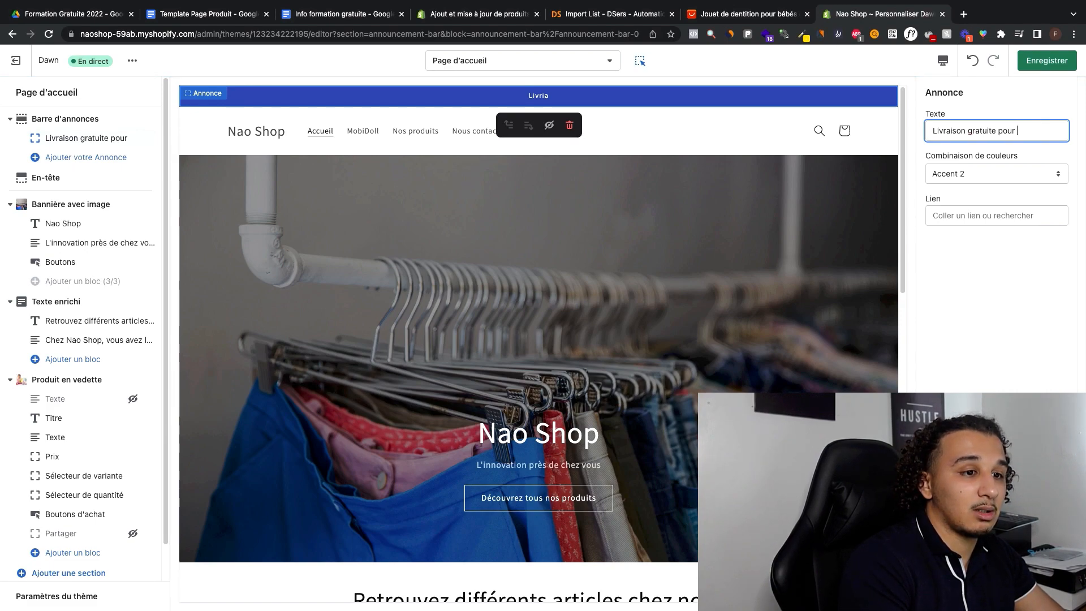
text(e limitée)
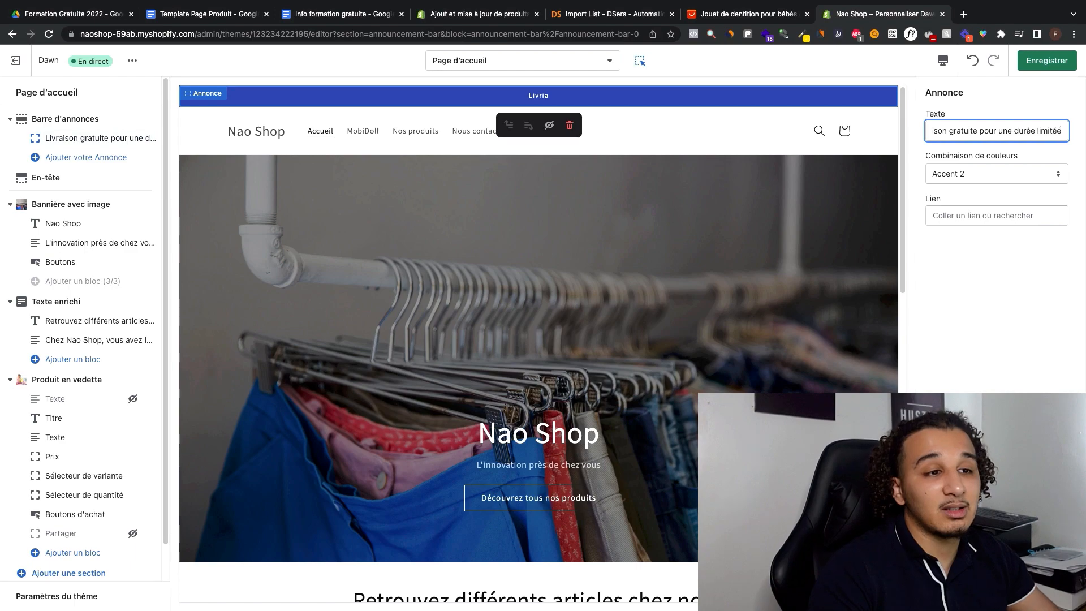
click(1046, 62)
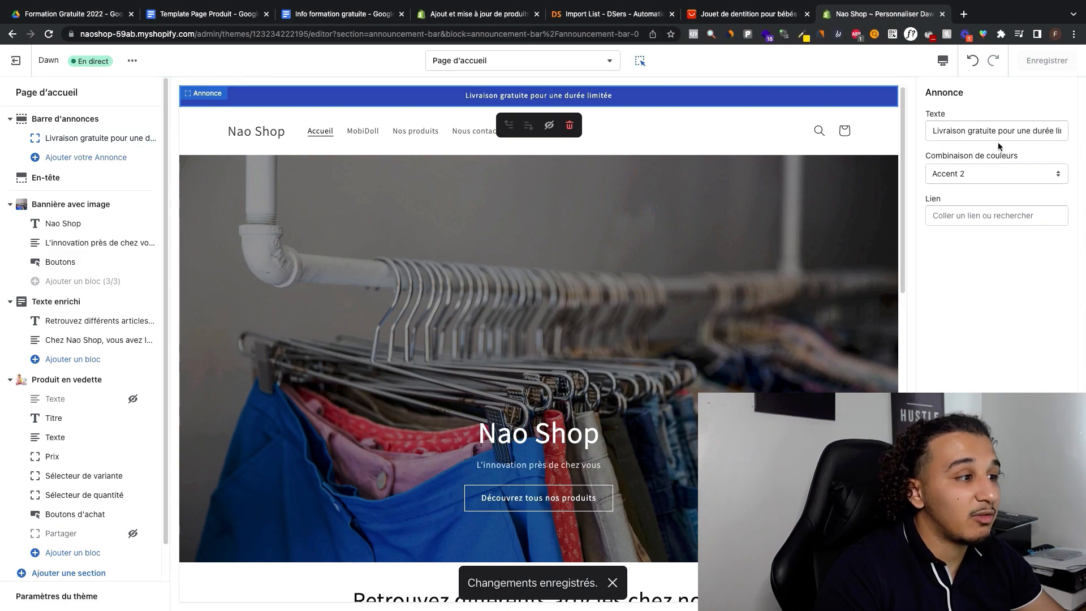
Step: Switch the theme editor to the contact page template
click(526, 65)
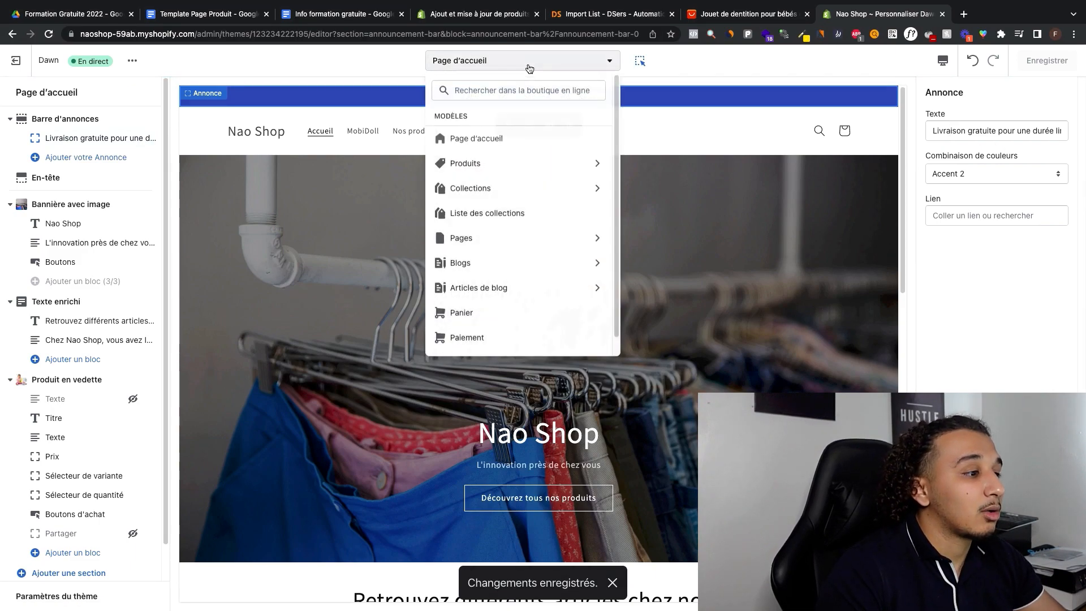
click(576, 246)
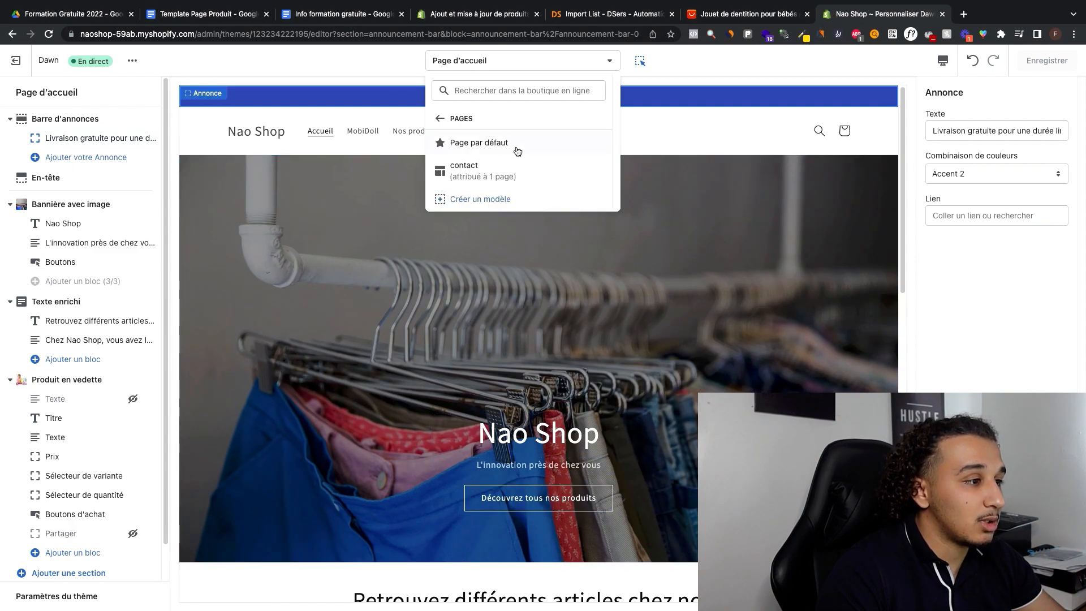
click(525, 170)
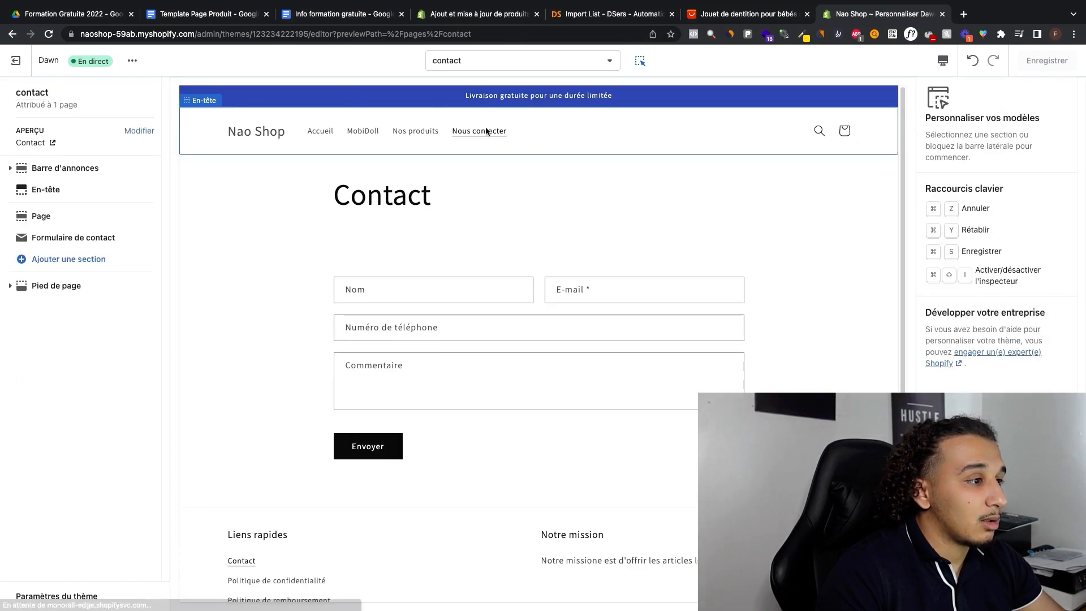
Step: Switch the theme editor to the default product template, previewing the MobiDoll product
click(520, 60)
click(526, 160)
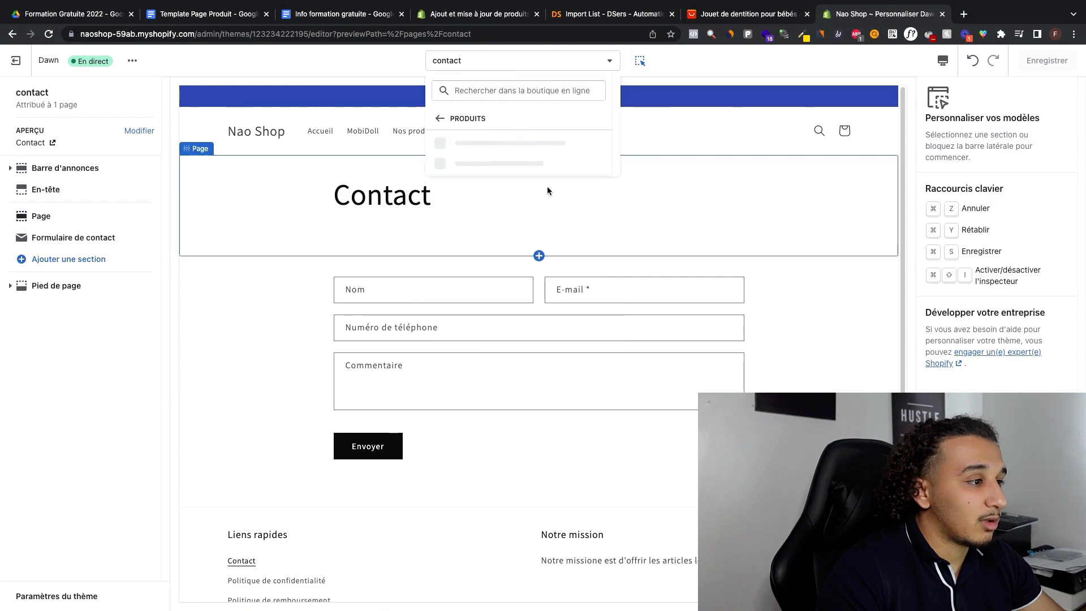
click(512, 140)
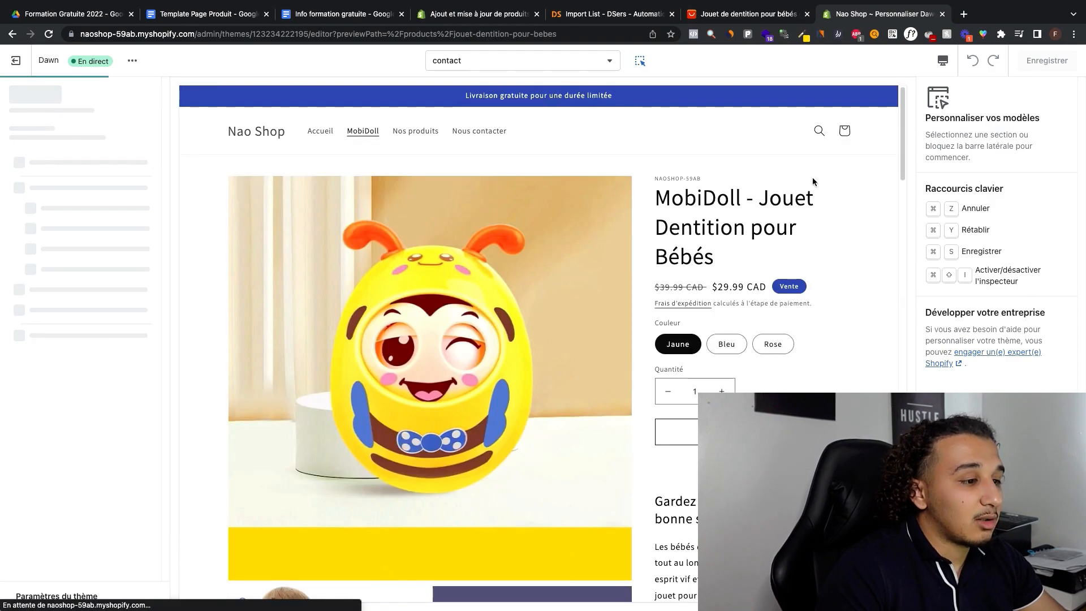
Step: Hide the Materials, Shipping & Returns, Dimensions, Care Instructions and Partager blocks in the product information section
scroll(712, 139, down, 15)
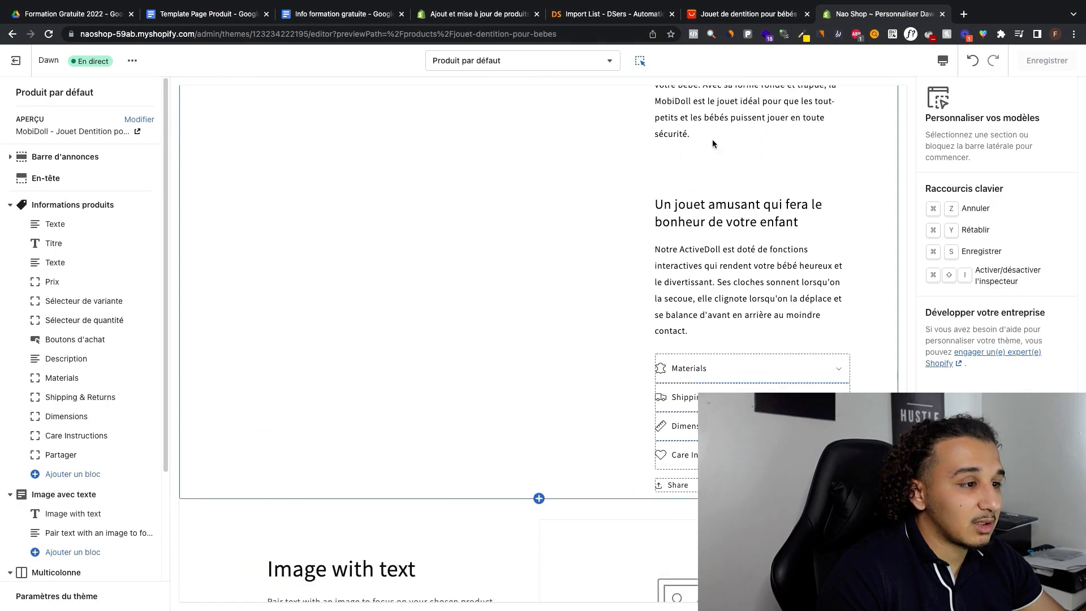
scroll(711, 139, down, 5)
scroll(689, 197, up, 4)
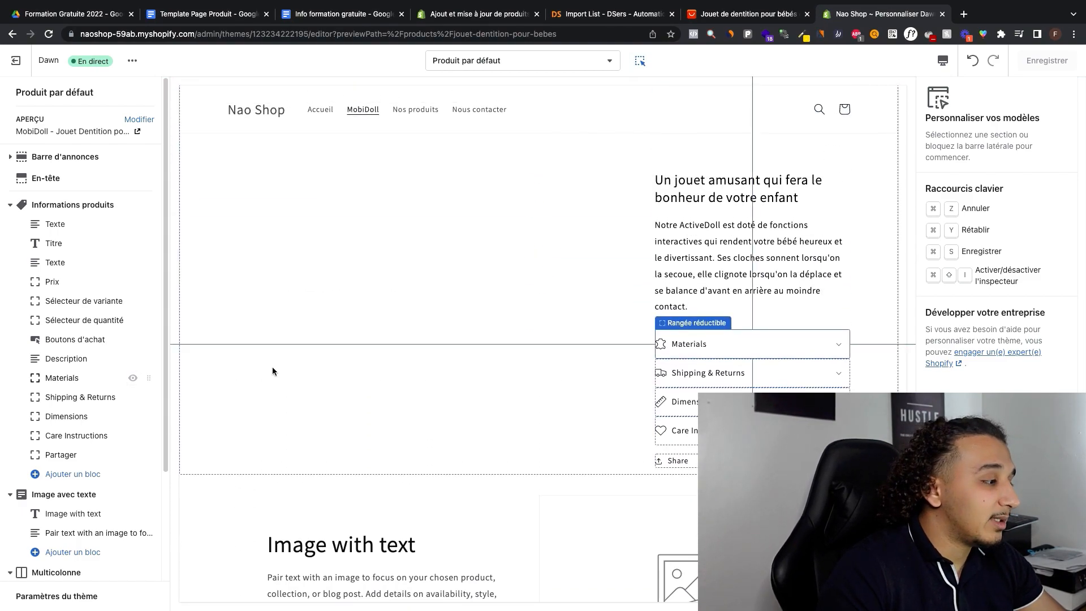
click(134, 378)
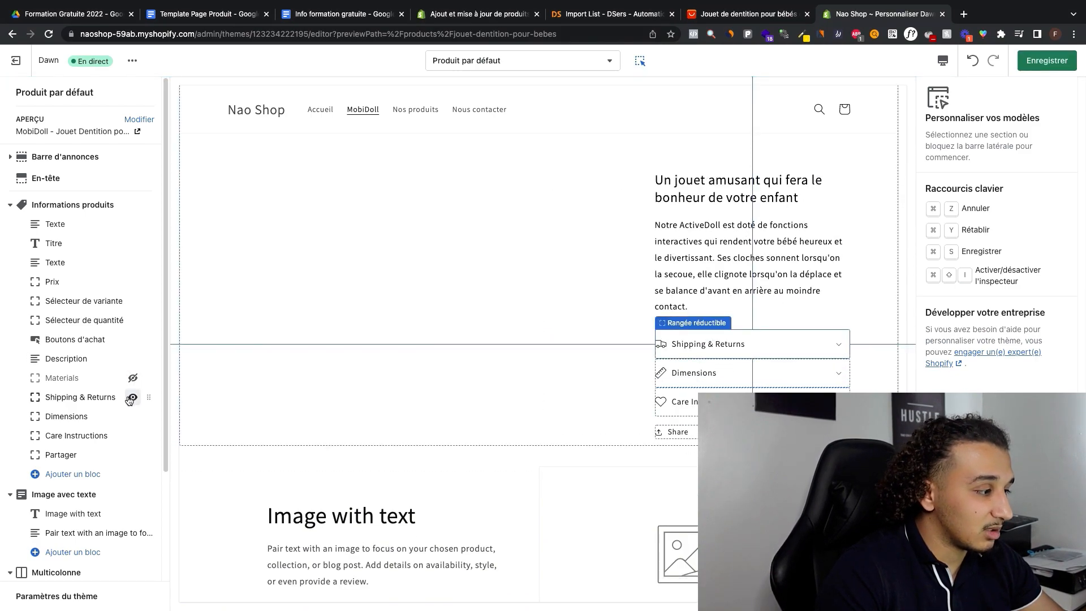
click(134, 397)
click(134, 416)
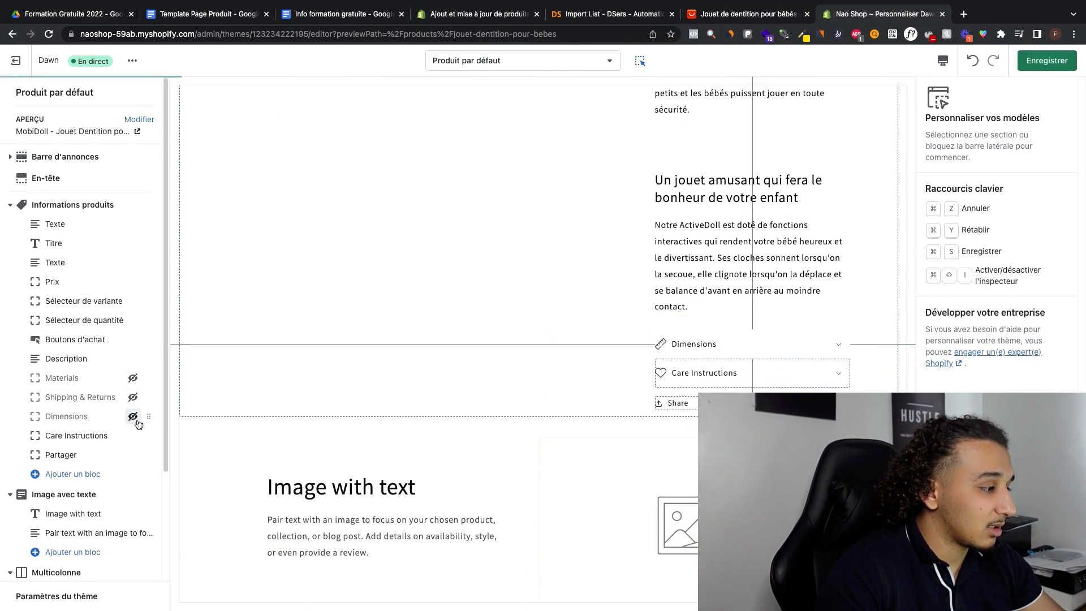
click(134, 435)
click(133, 455)
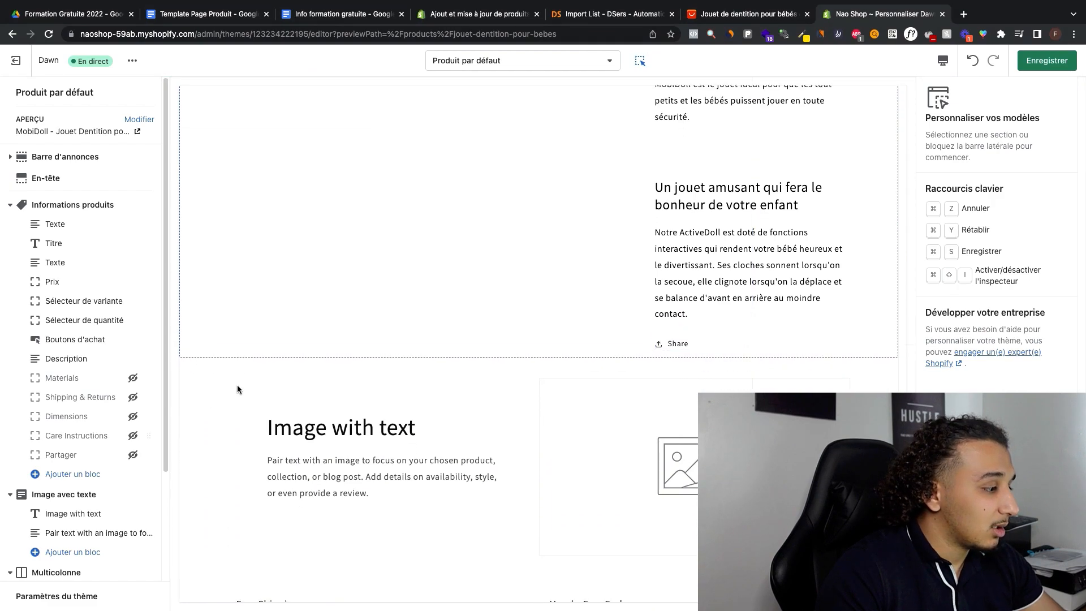
Step: Hide the Image avec texte and Multicolonne sections of the product template
scroll(87, 467, down, 1)
click(83, 475)
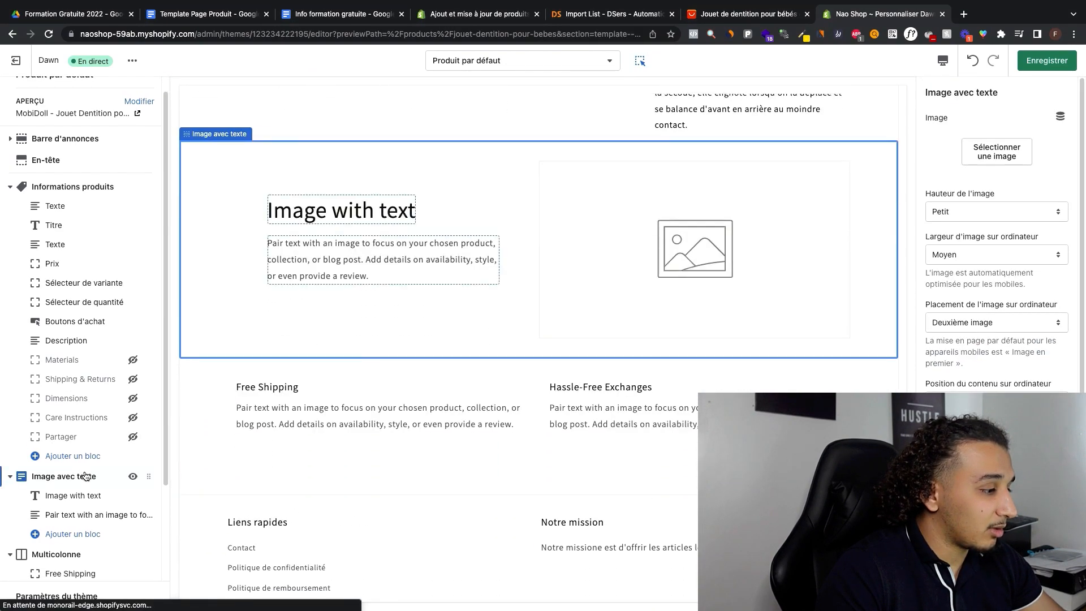
click(133, 476)
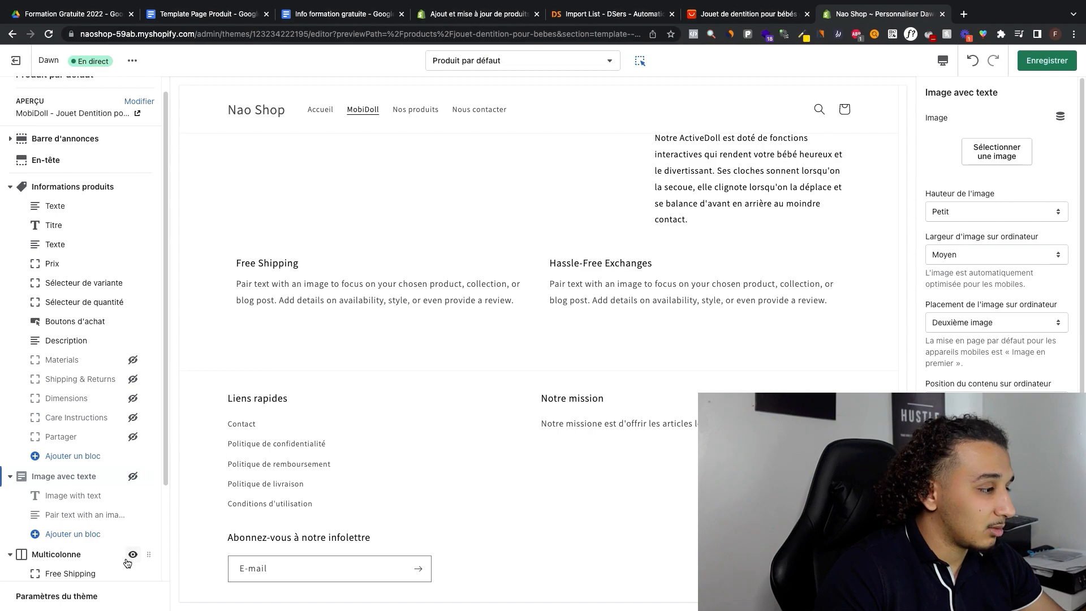
click(132, 554)
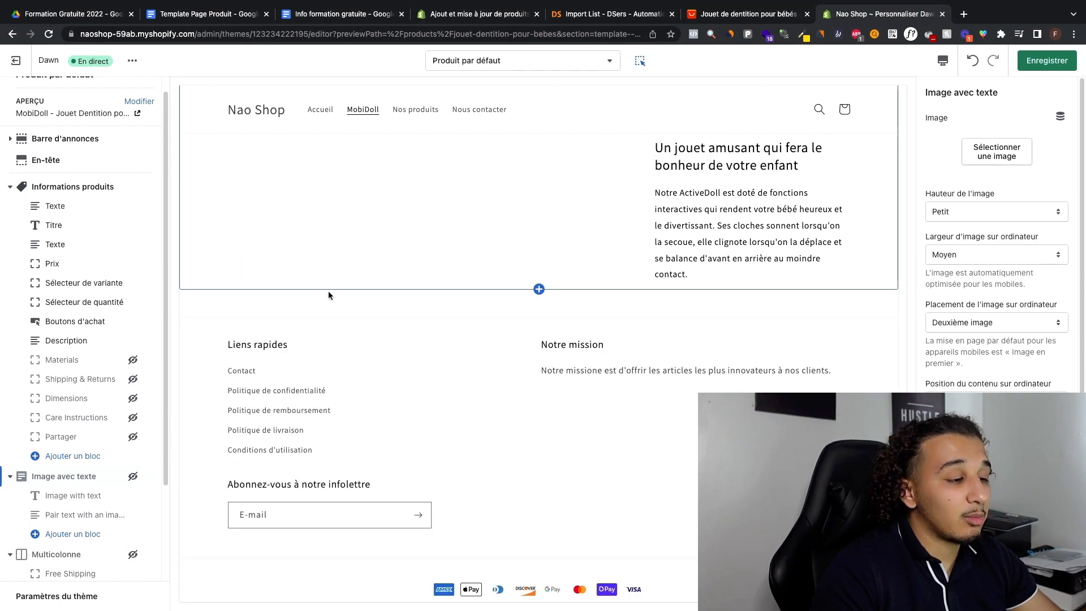
click(133, 476)
click(133, 479)
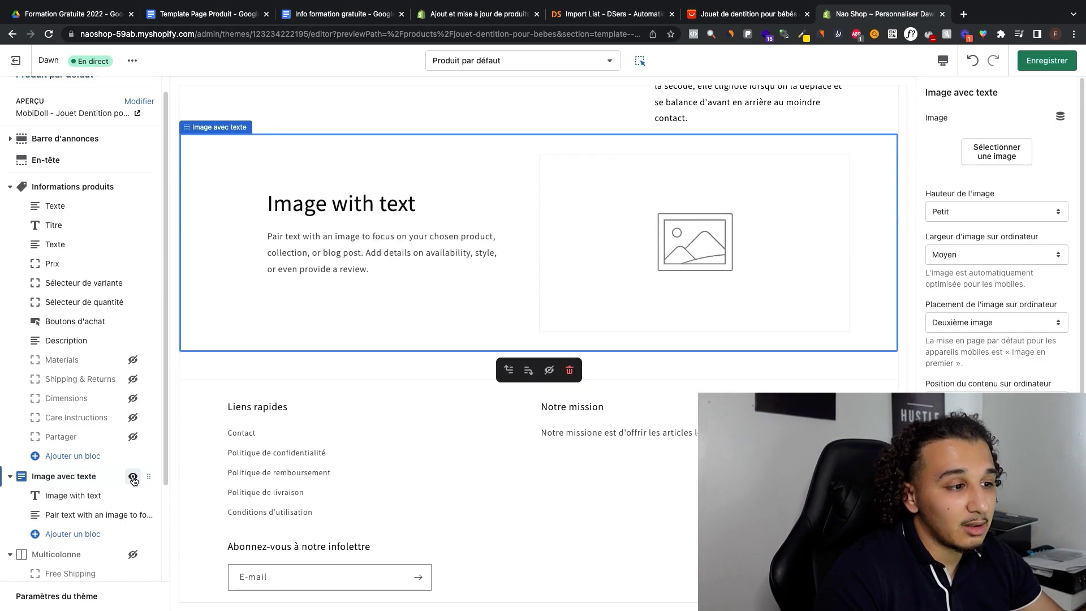
Step: Hide the vendor text block above the product title and save the theme
scroll(249, 324, up, 10)
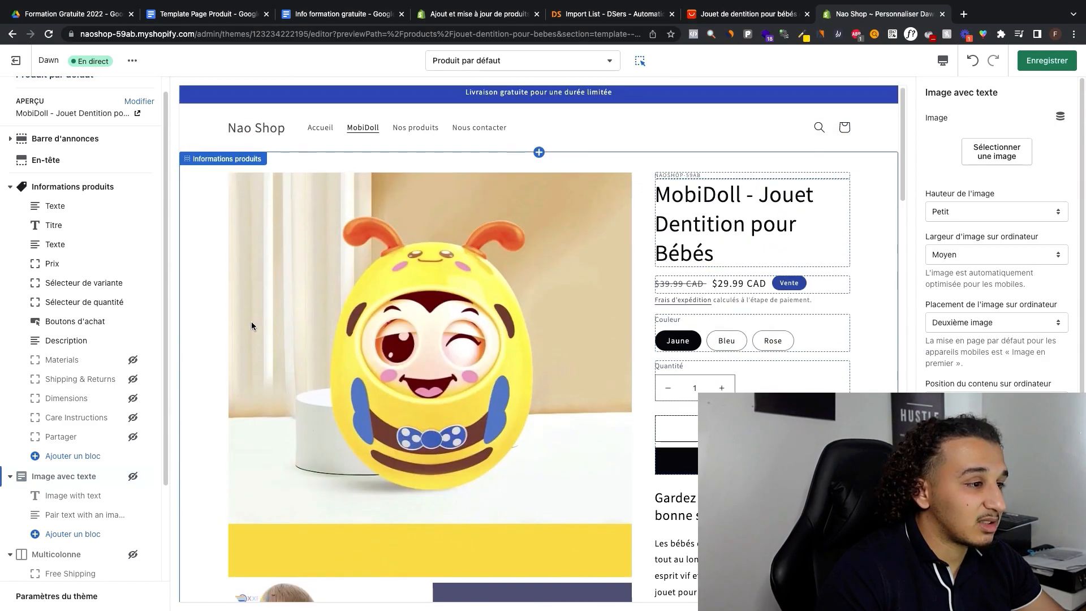
scroll(648, 259, down, 7)
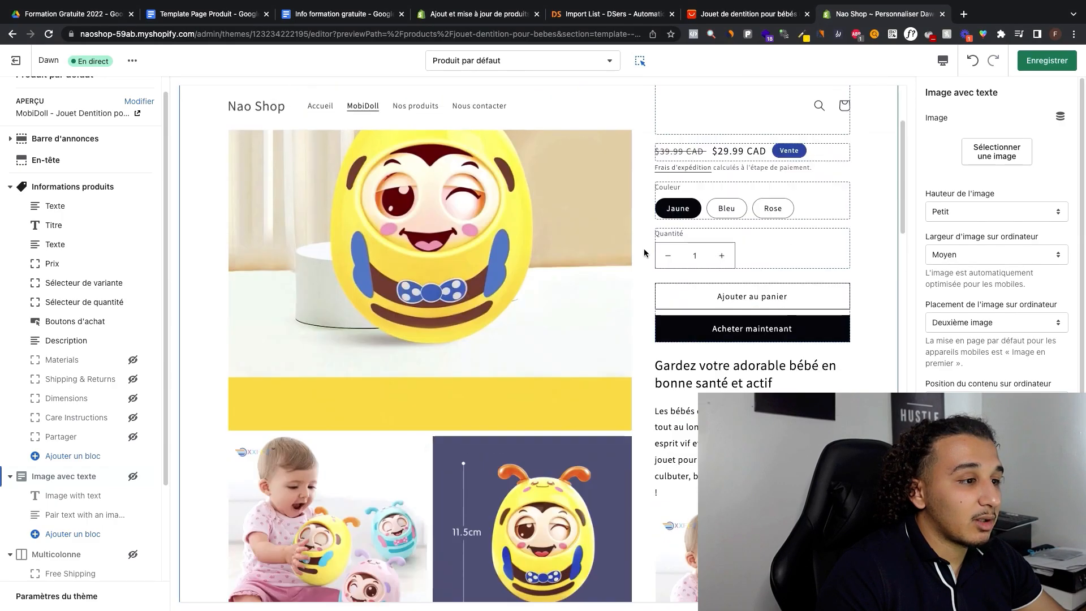
click(5, 209)
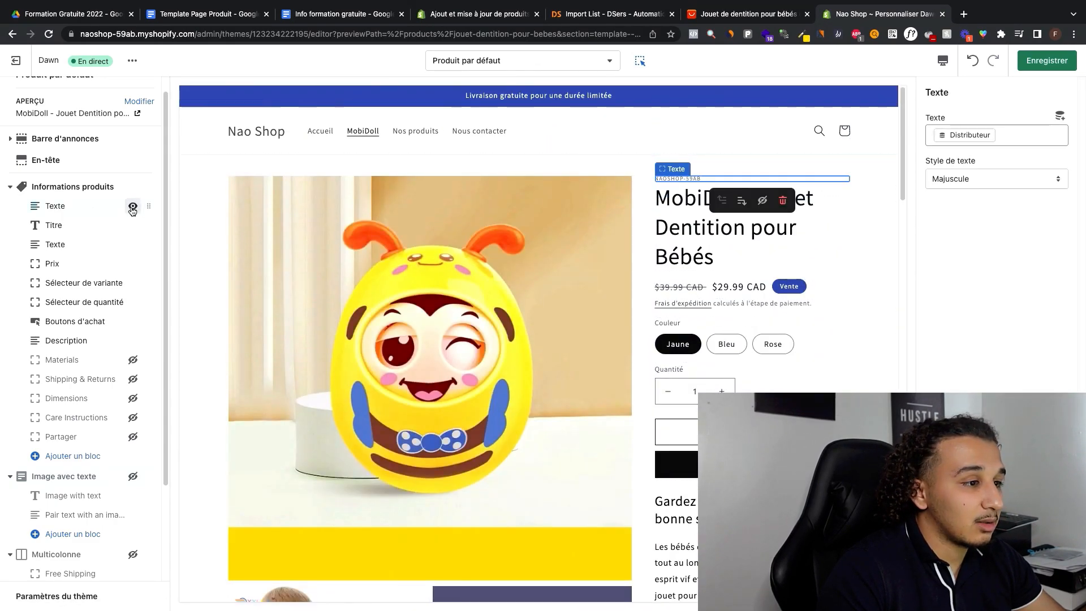
click(133, 206)
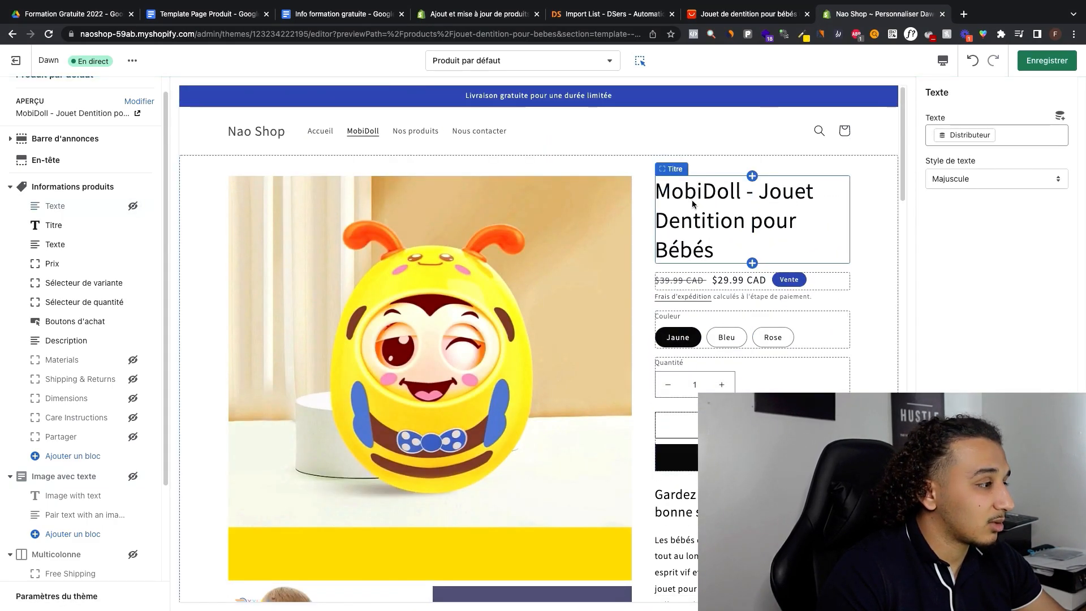
click(133, 206)
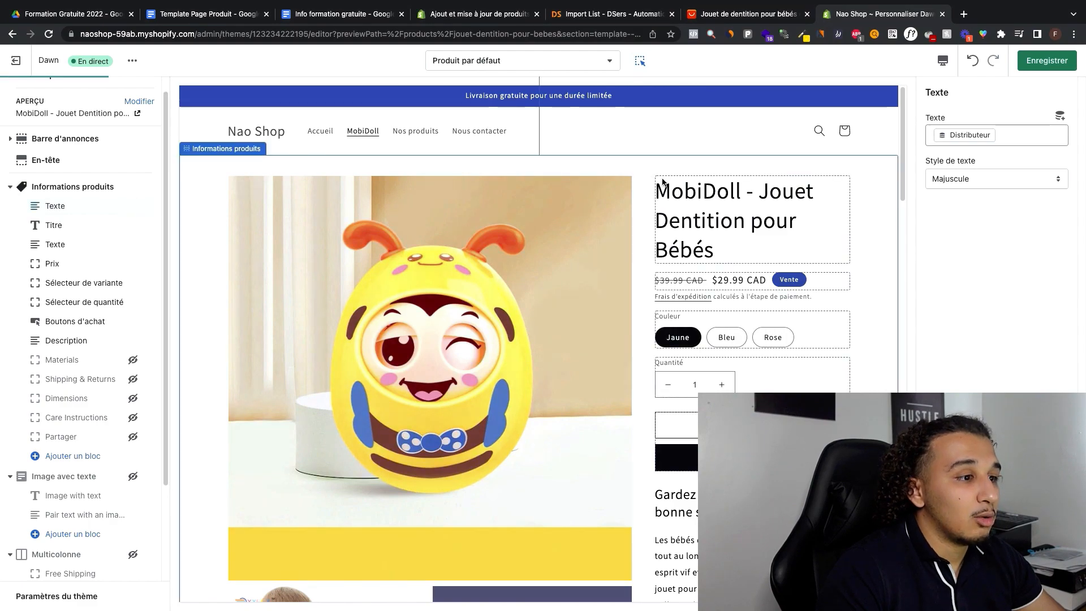
click(746, 172)
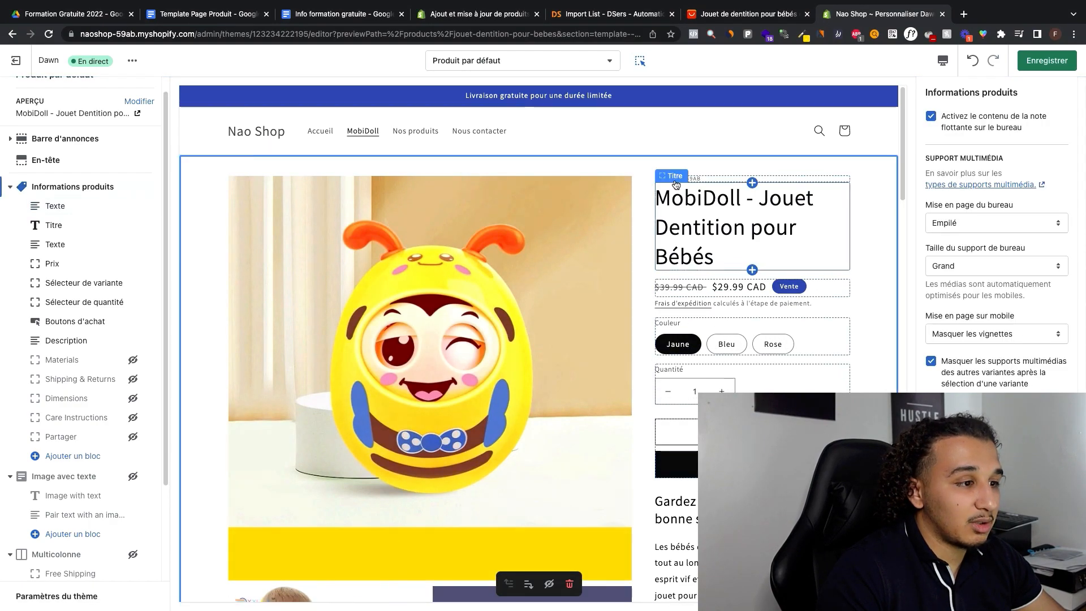
click(677, 180)
click(763, 200)
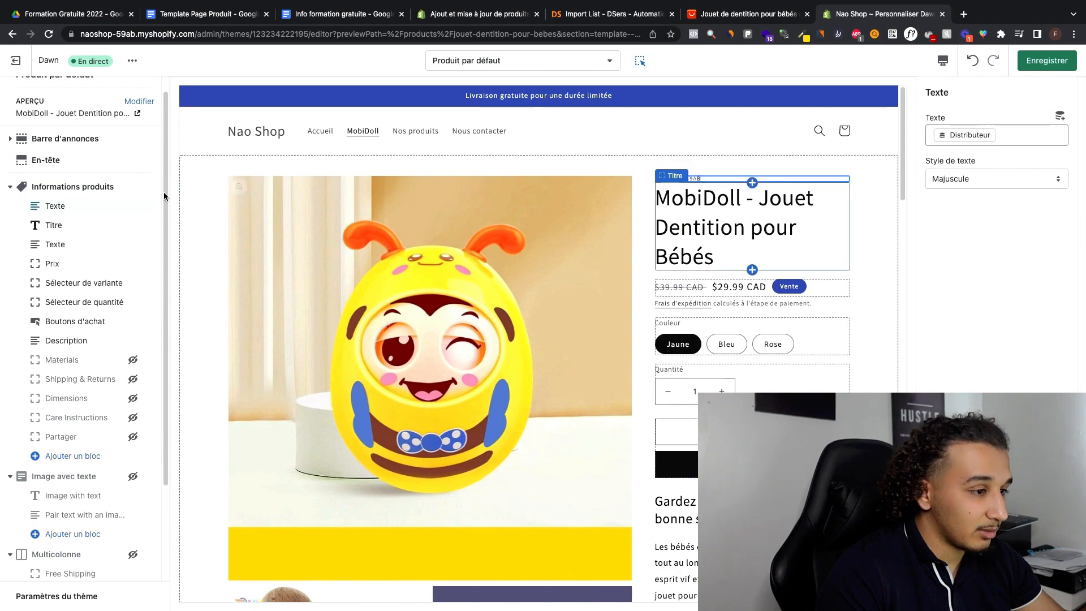
click(884, 321)
click(1053, 67)
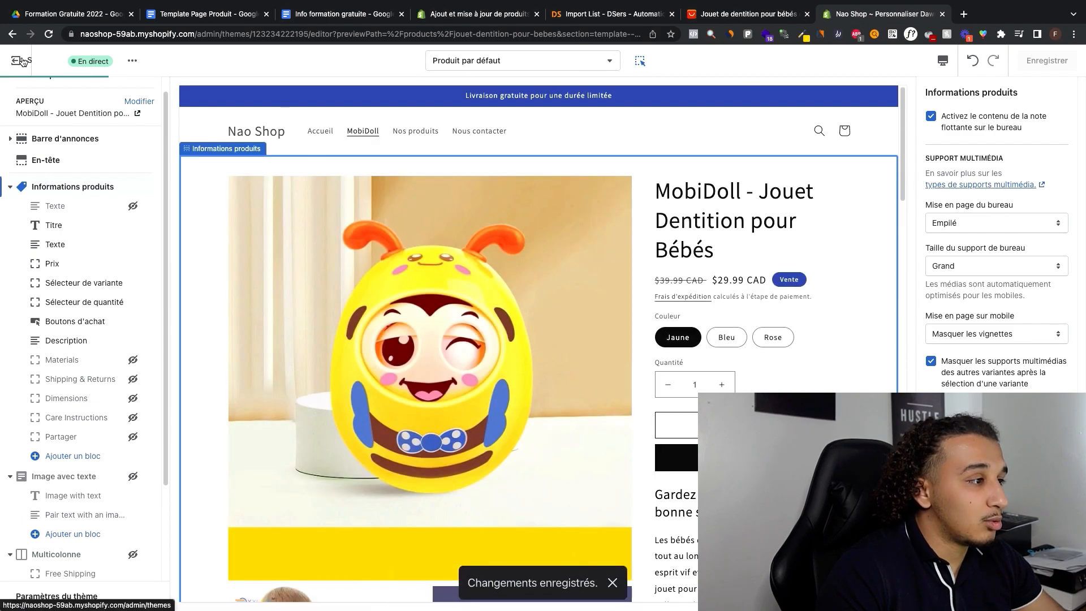
Step: Exit the theme editor and review the storefront's home page and MobiDoll product page
click(59, 63)
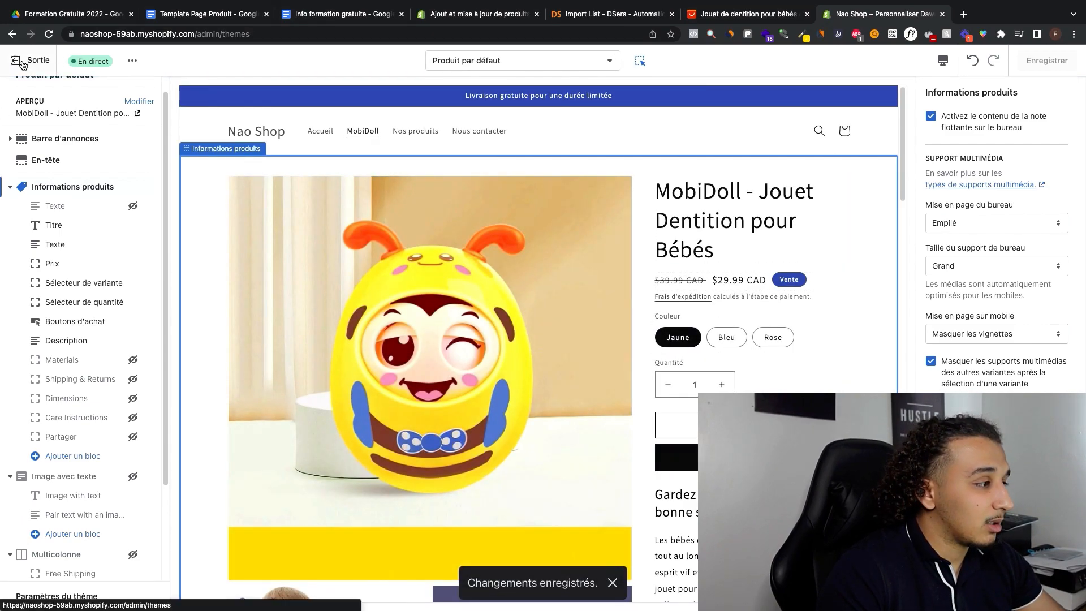
click(119, 255)
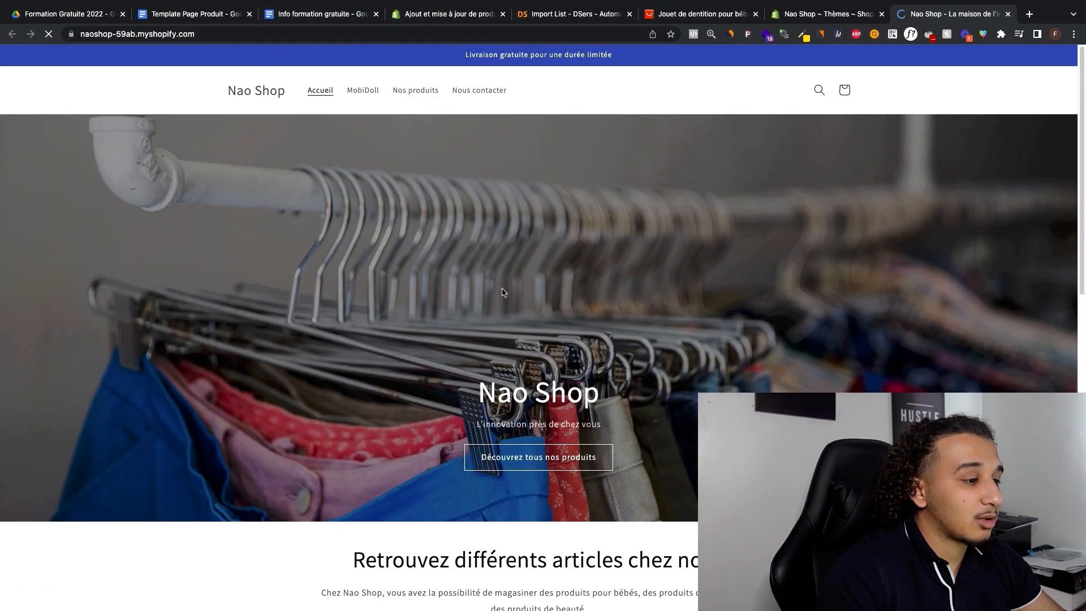
scroll(503, 293, down, 12)
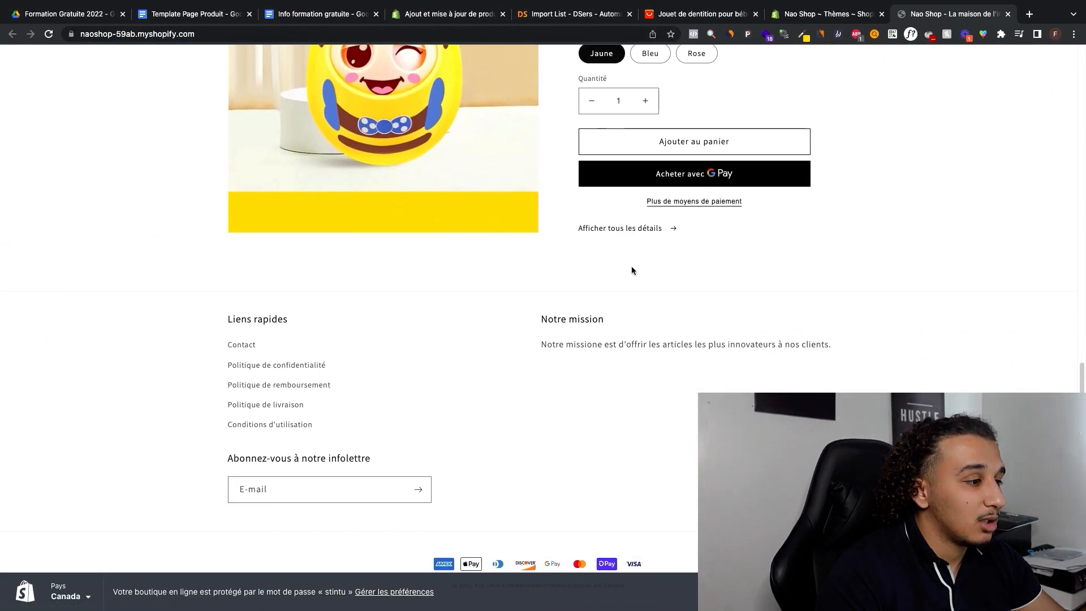
scroll(509, 289, up, 15)
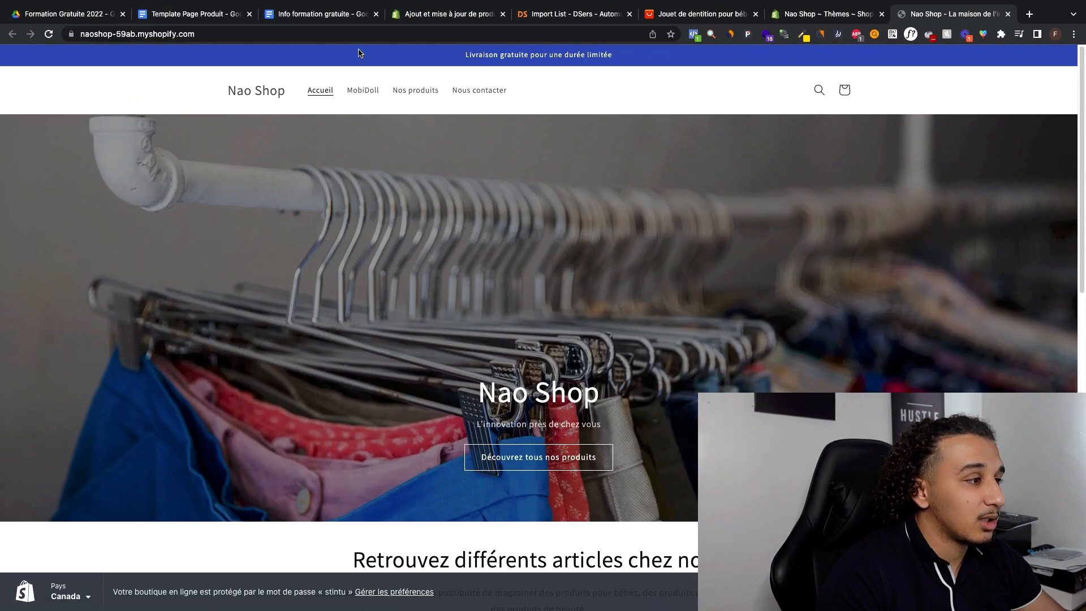
click(361, 92)
scroll(638, 437, down, 20)
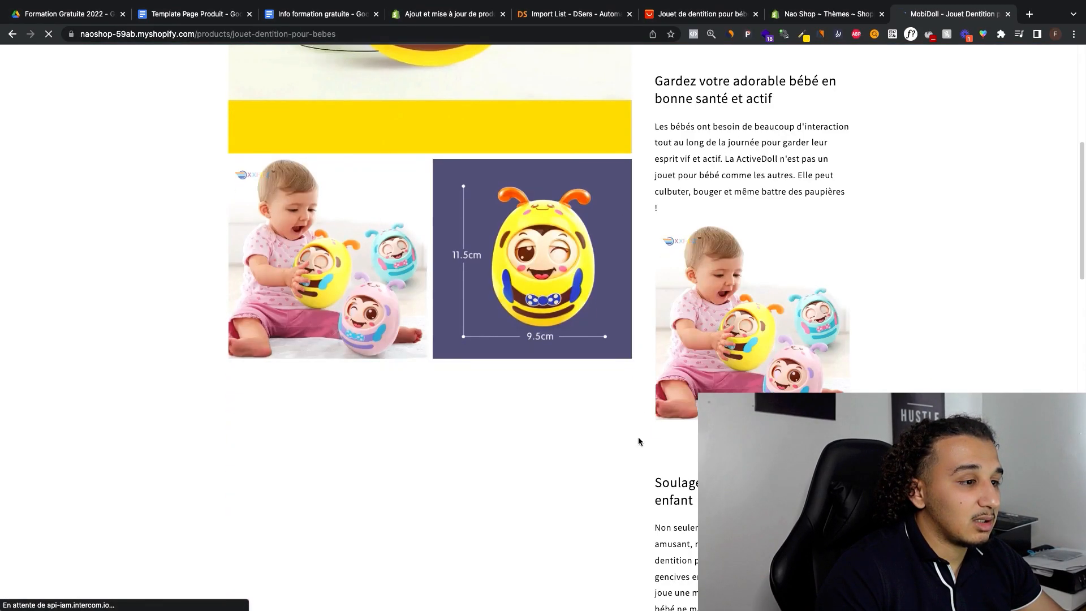
scroll(638, 439, up, 20)
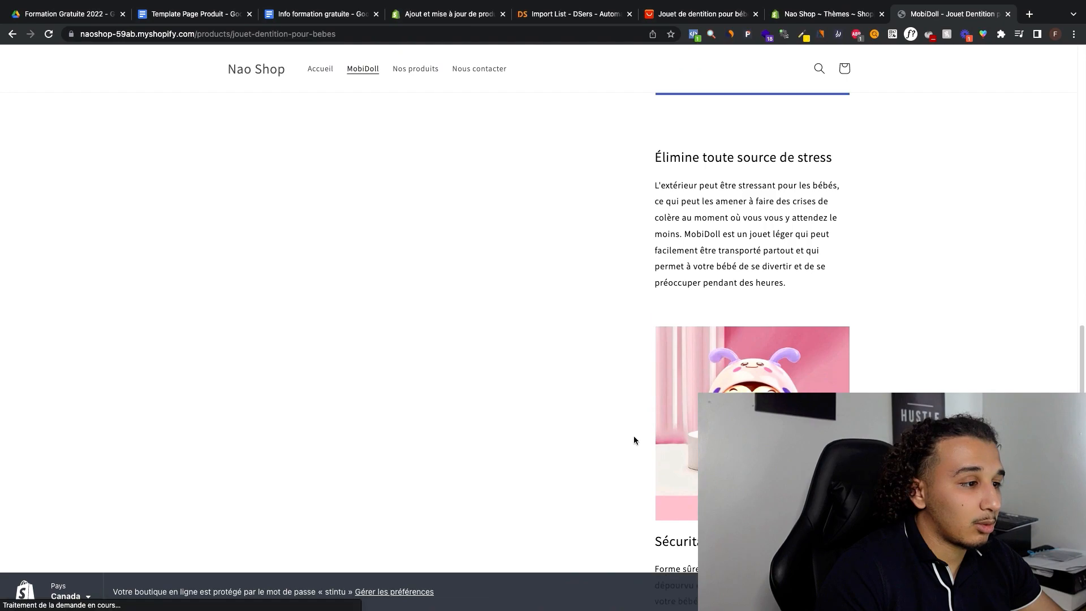
click(1068, 77)
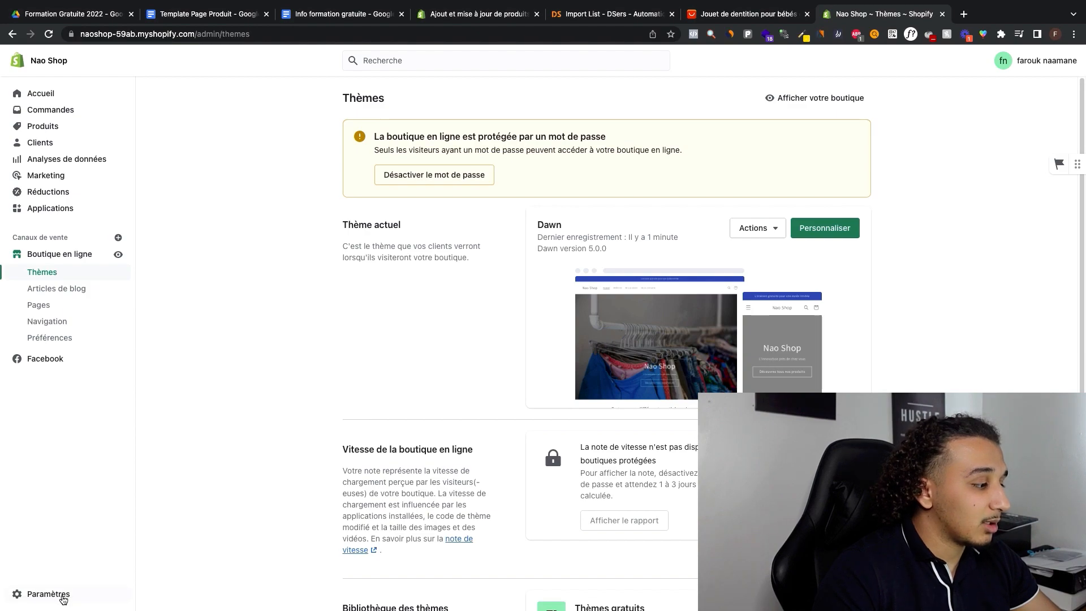
Step: Open the domain settings of the store
click(48, 595)
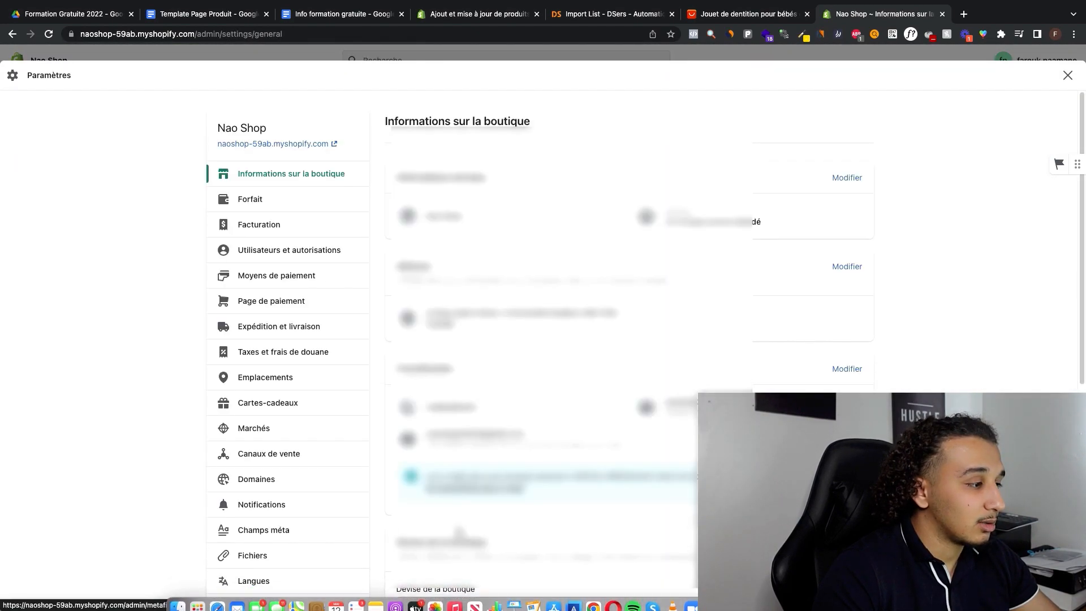
scroll(315, 322, down, 3)
click(290, 360)
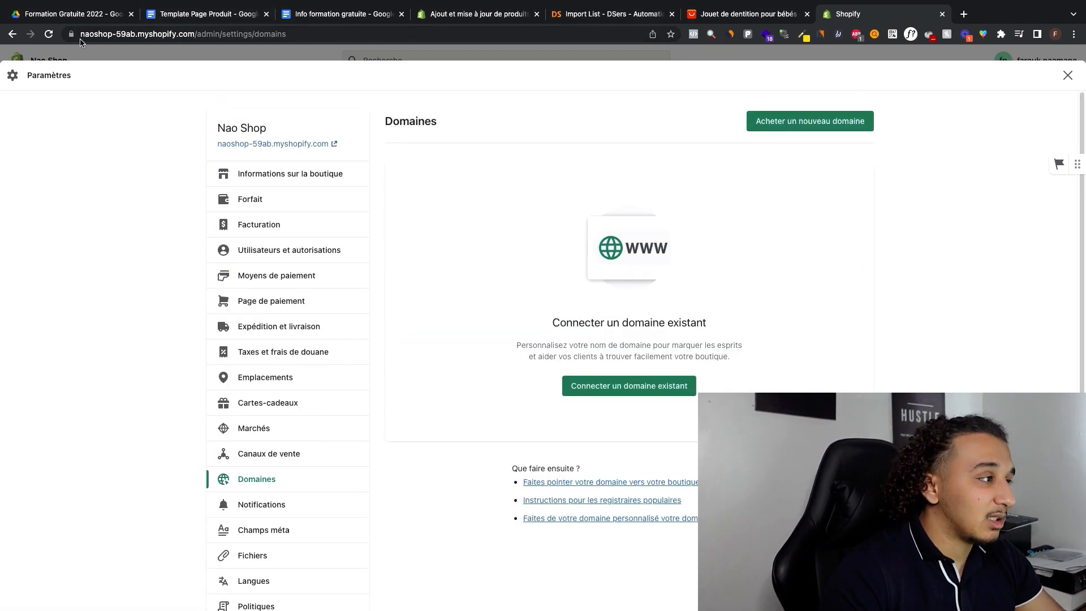
Step: Highlight the store's current myshopify.com domain in the page address
drag(81, 34, 195, 34)
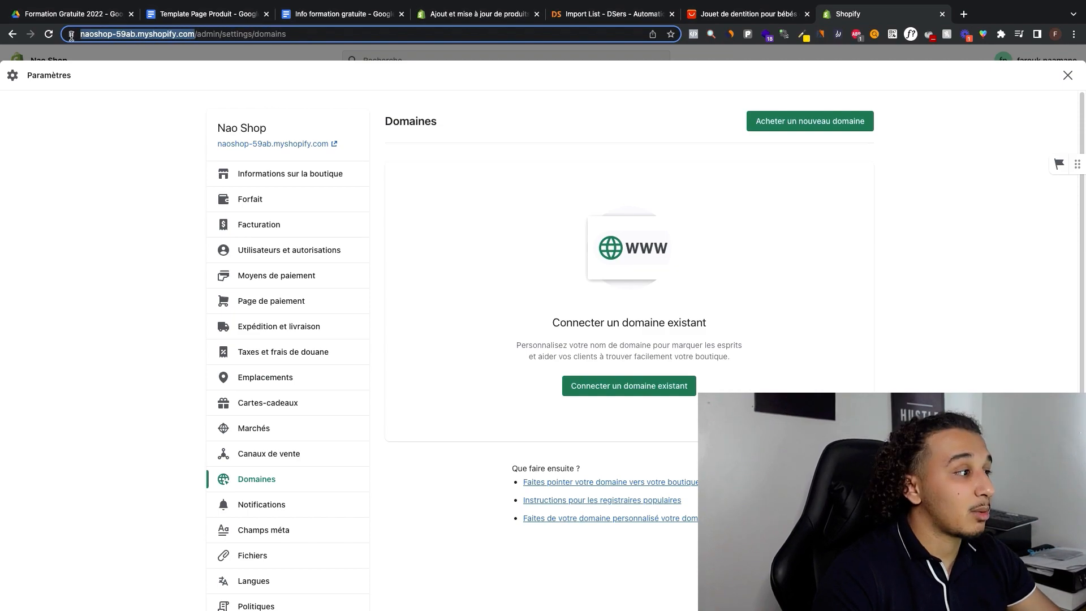
click(141, 96)
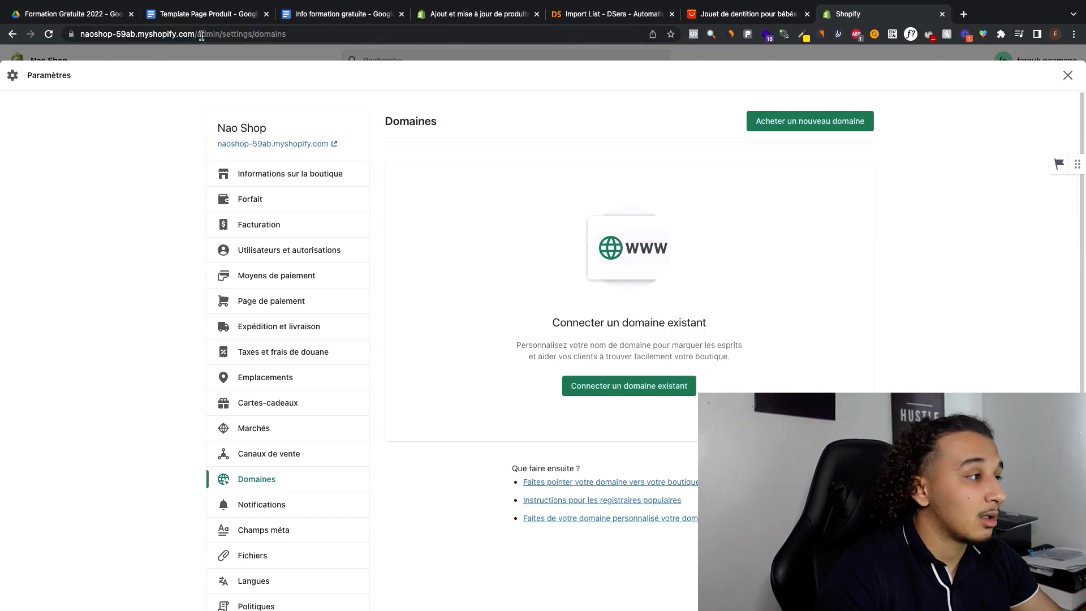
drag(195, 34, 112, 34)
click(128, 69)
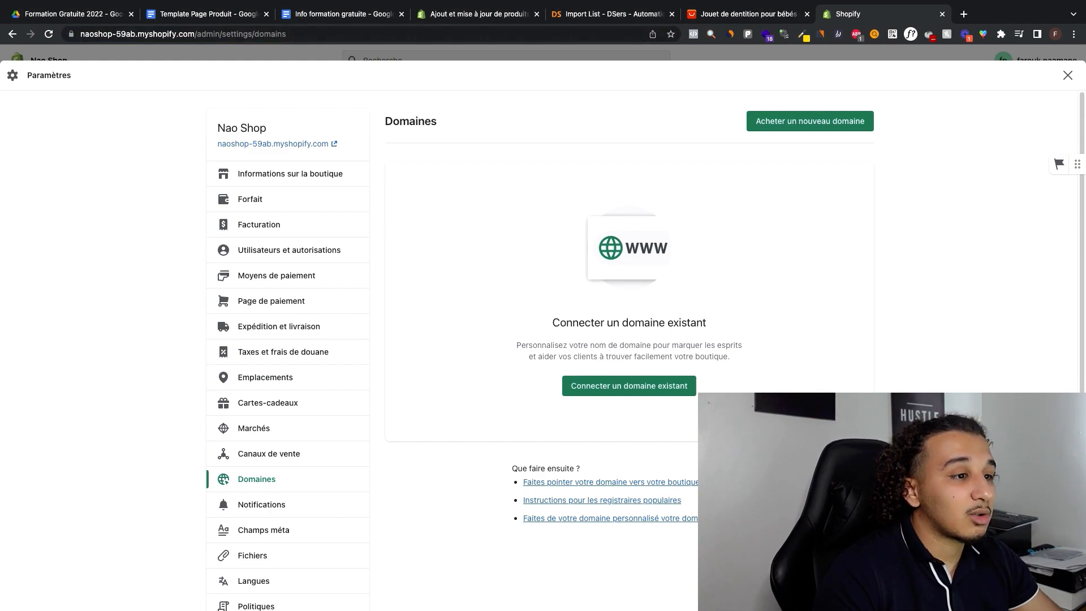
Step: Start buying a new domain and check which extensions are available for the name naoshop
click(812, 129)
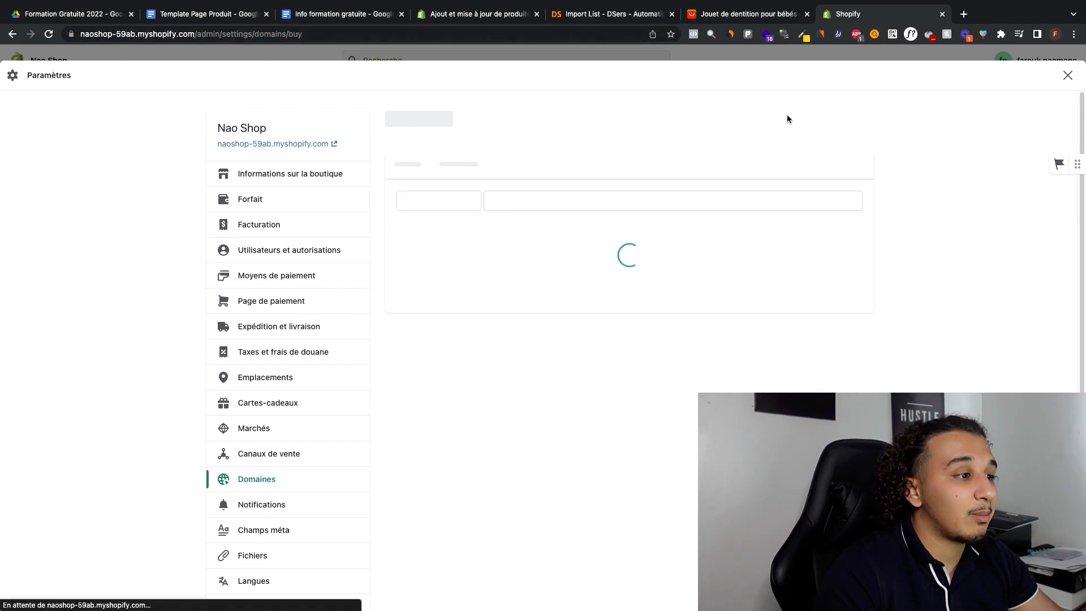
text(nas)
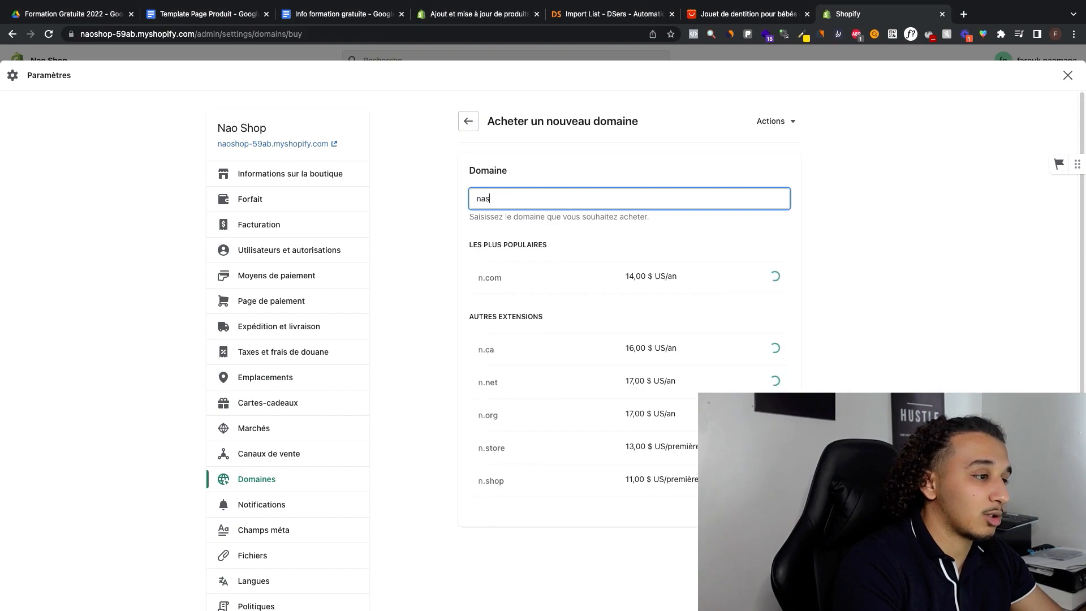
text(ho)
key(BackSpace)
key(BackSpace)
key(BackSpace)
text(as)
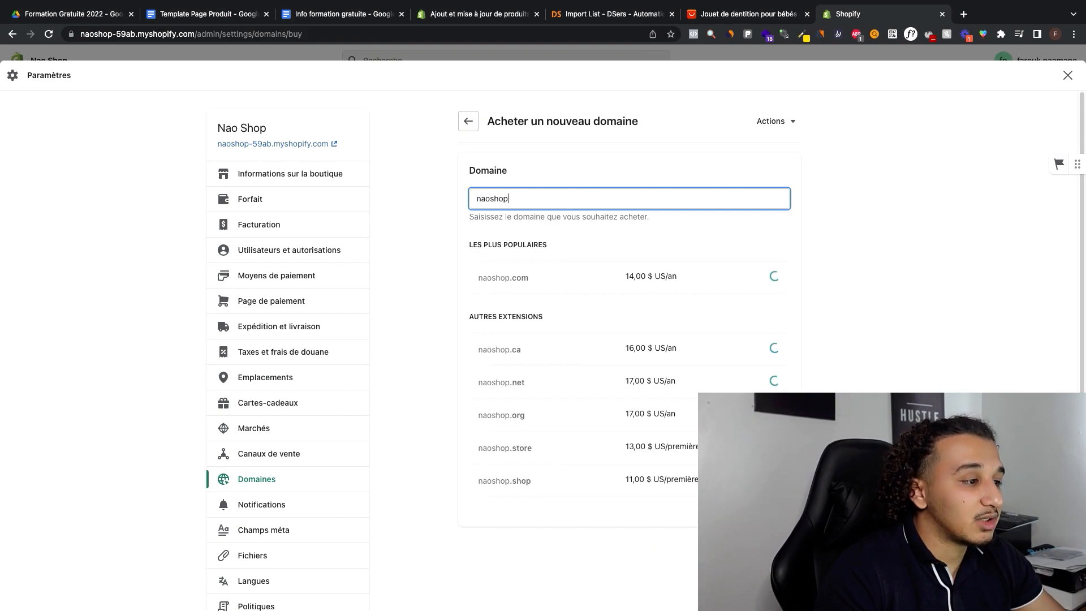
click(508, 279)
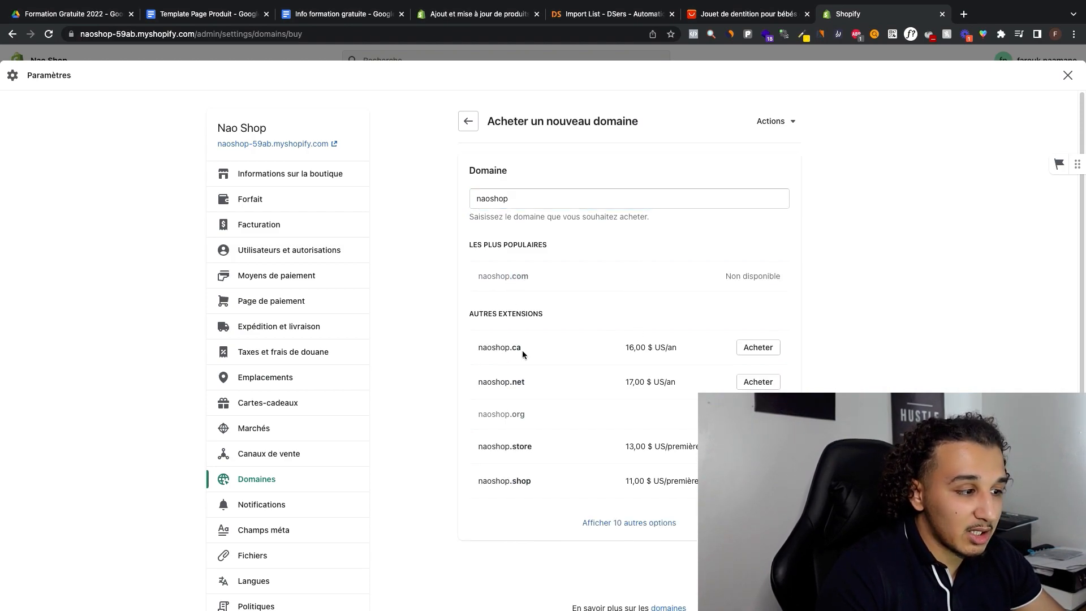
Step: Highlight the name in the naoshop.ca offer and leave the domain purchase without buying one
double_click(506, 347)
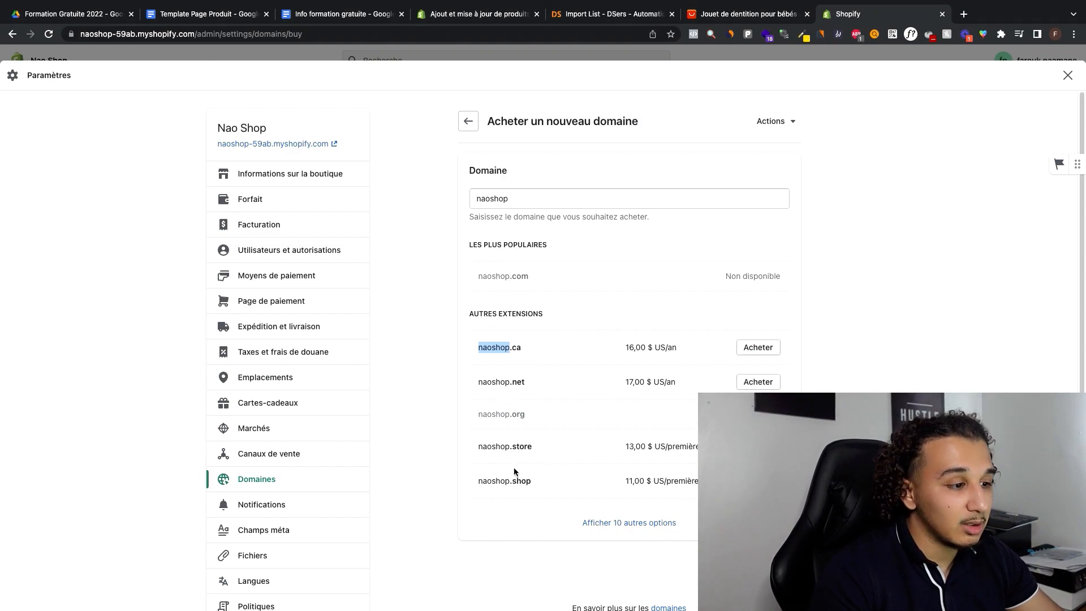
click(506, 362)
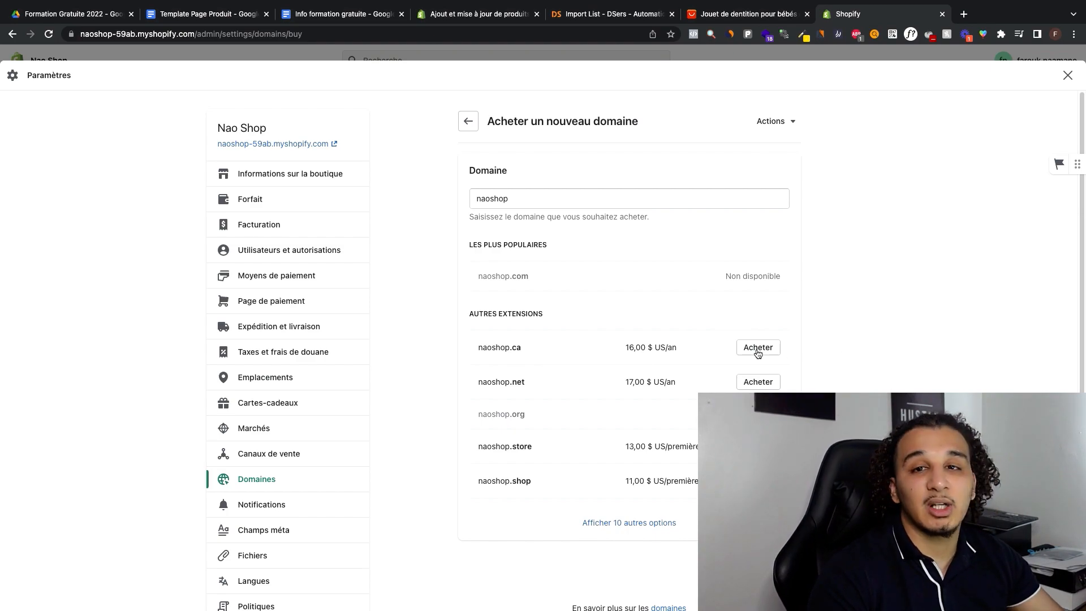
click(1068, 77)
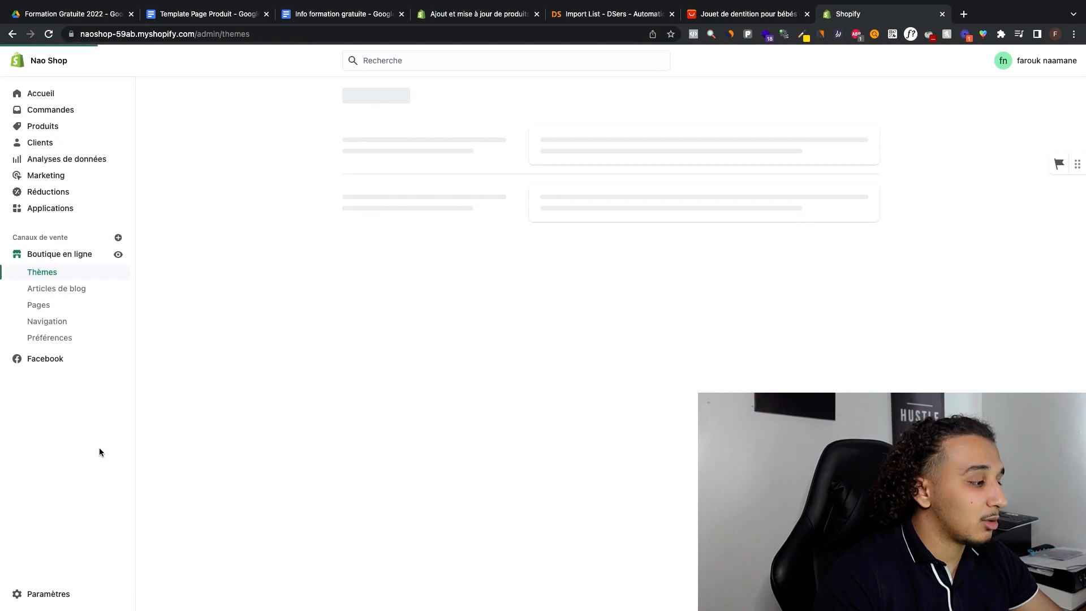
Step: Open the Marchés section of the store settings
click(36, 602)
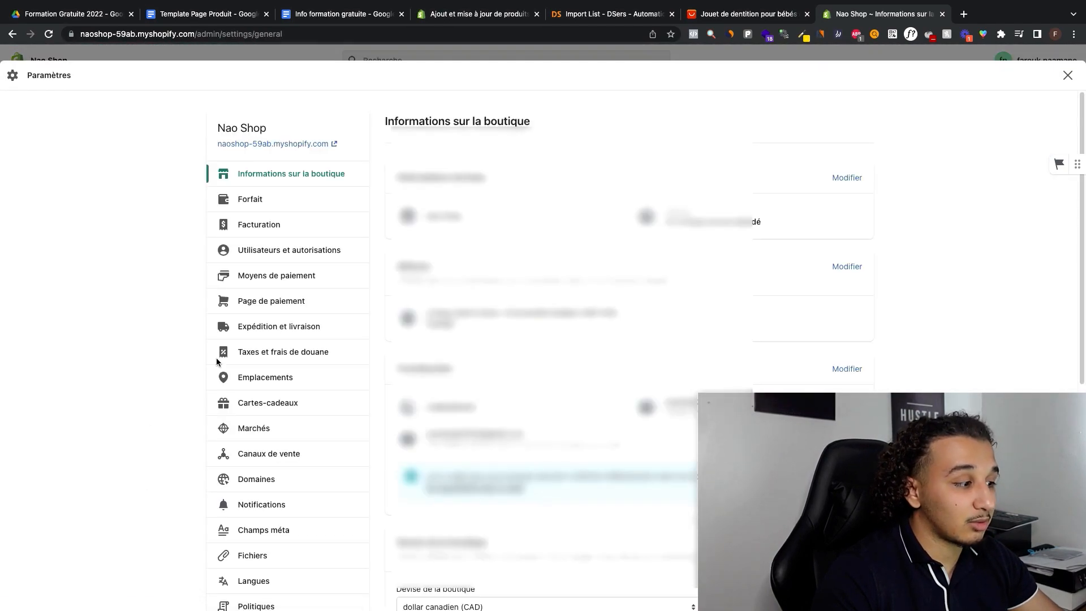
scroll(332, 379, down, 2)
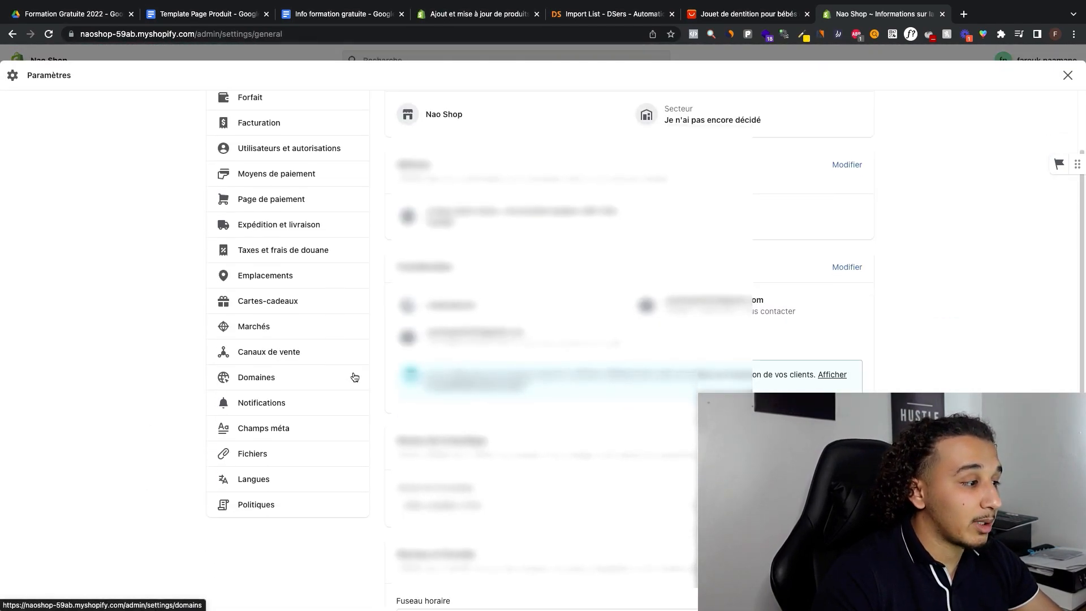
click(309, 337)
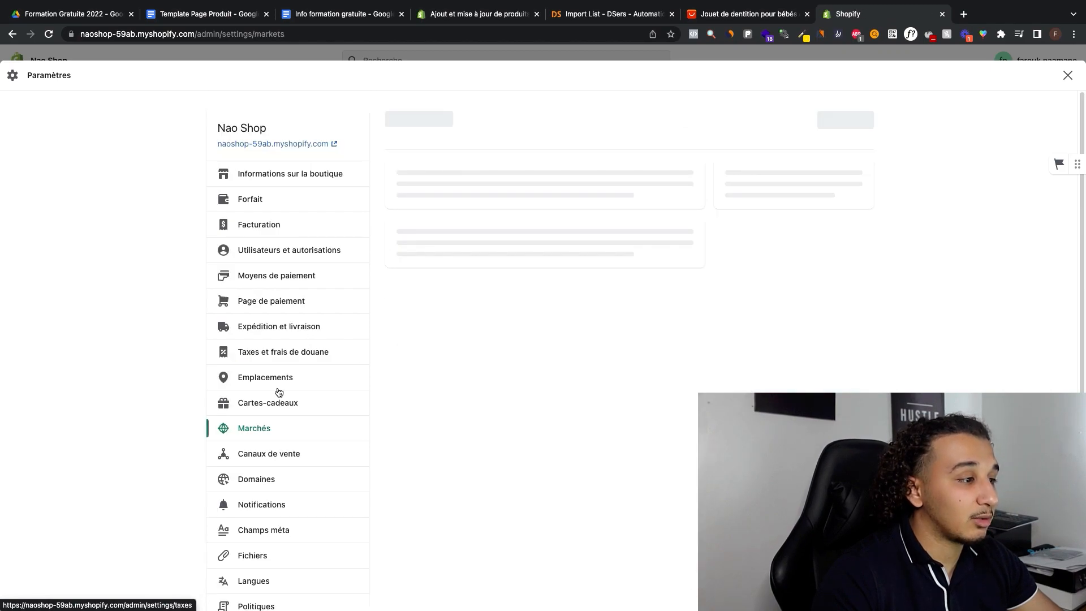
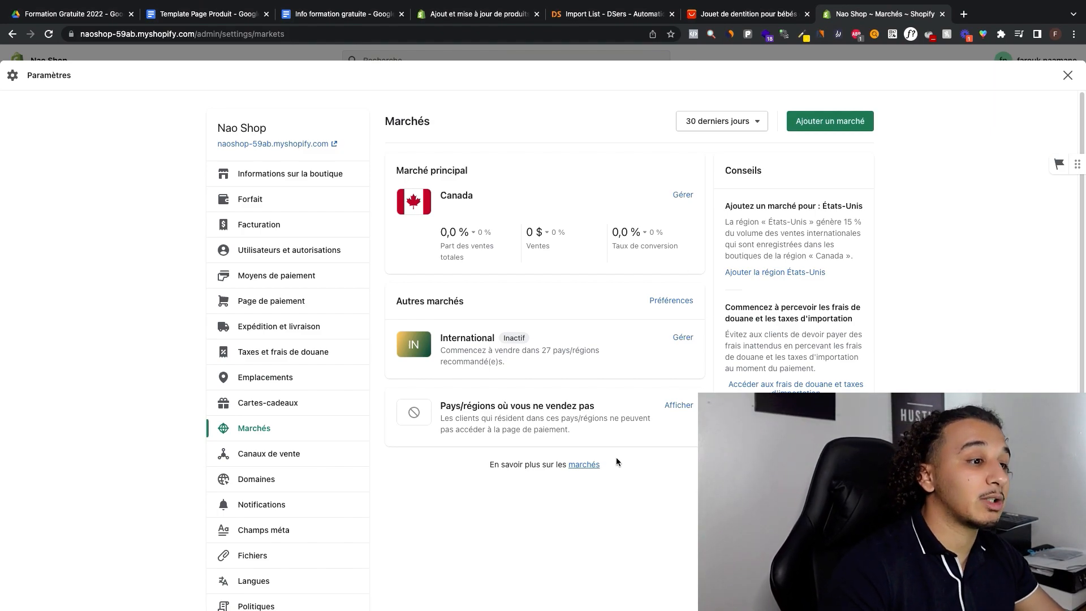
Step: Add a new market named France containing the country France, and save it
click(832, 120)
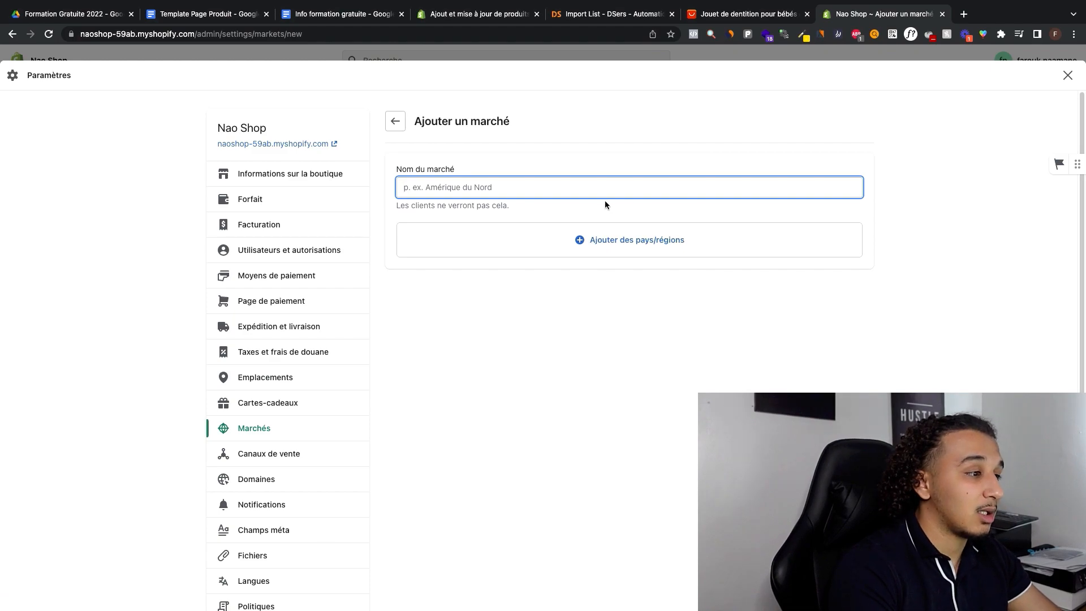
text(France)
click(654, 240)
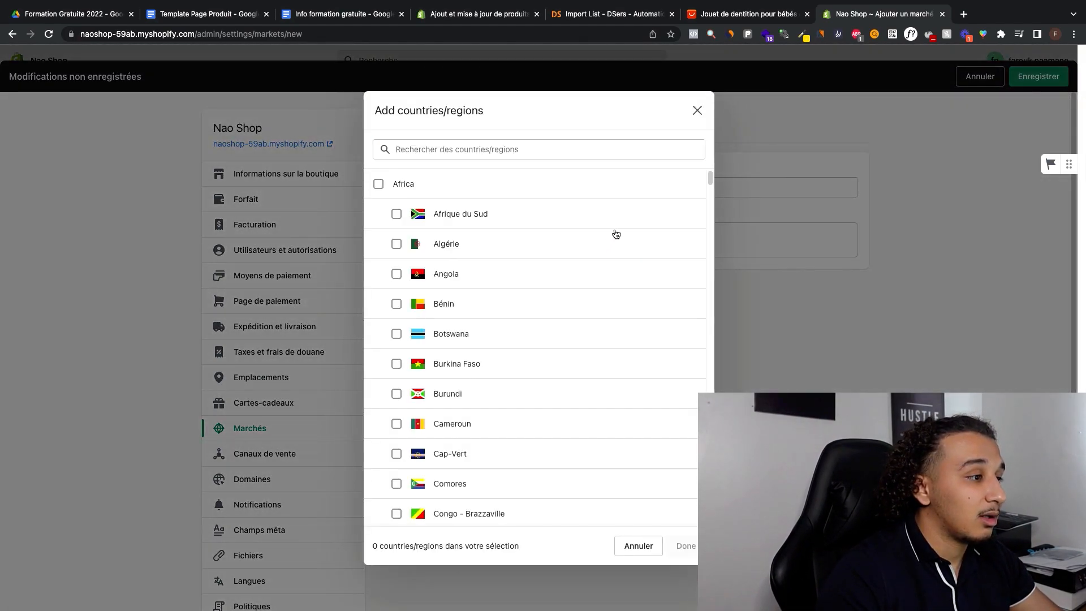
drag(613, 233, 466, 152)
click(465, 149)
text(france)
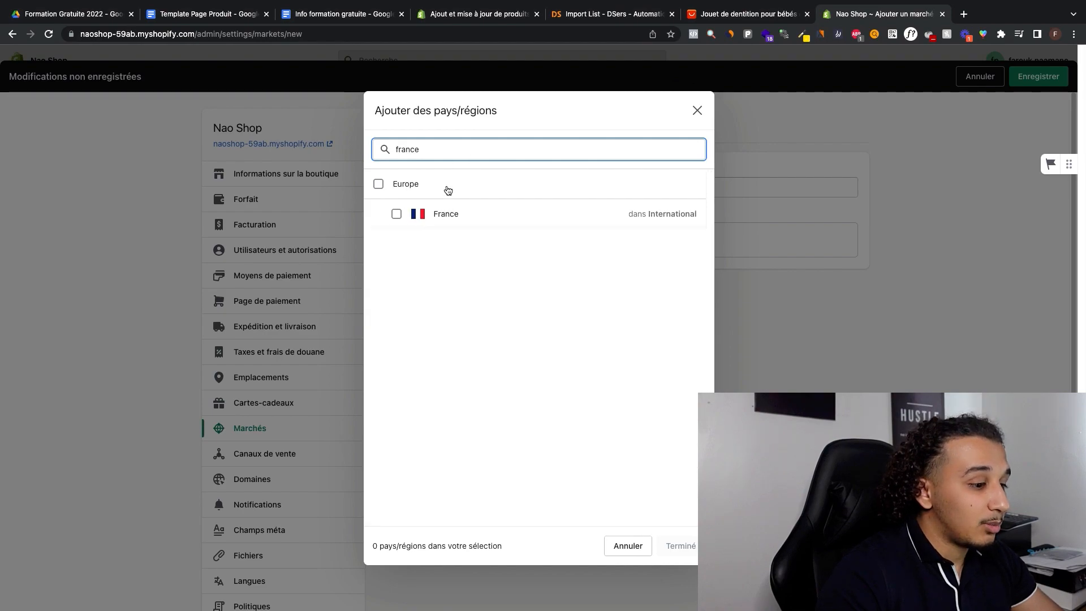
click(448, 215)
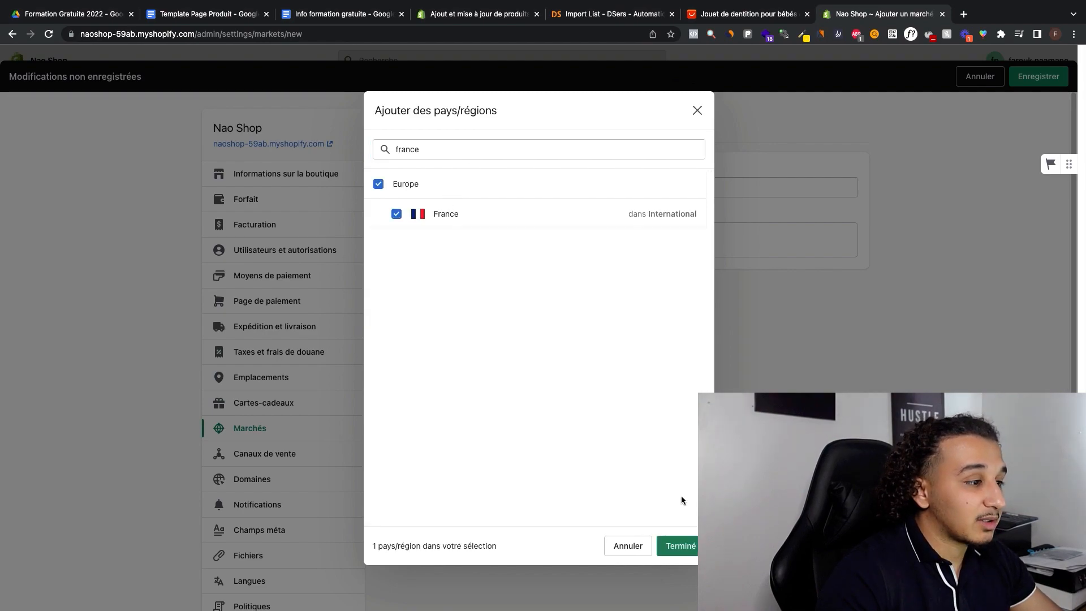
click(681, 546)
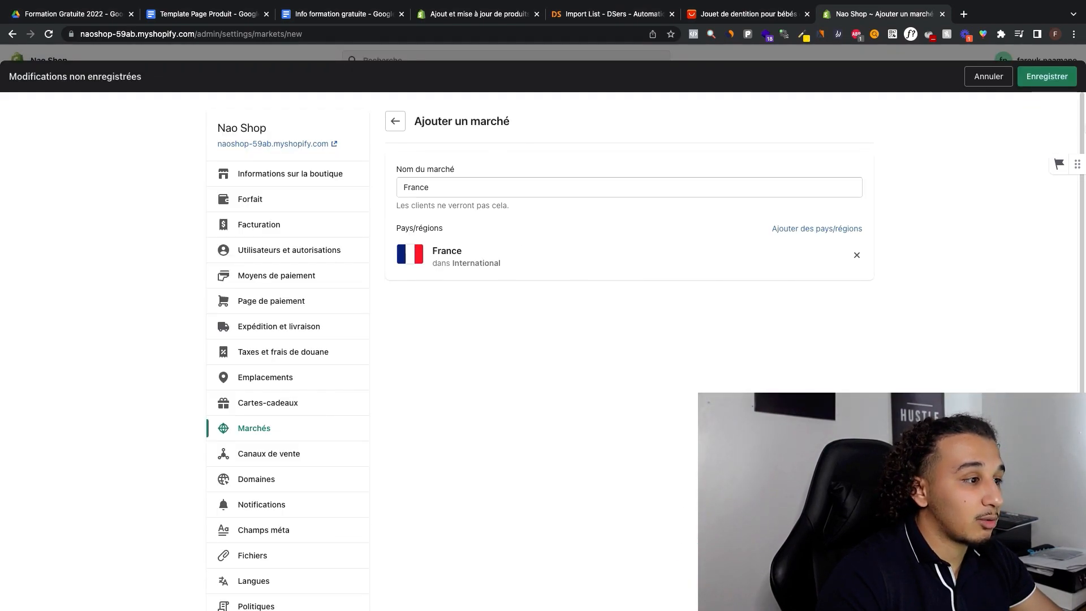
click(1046, 75)
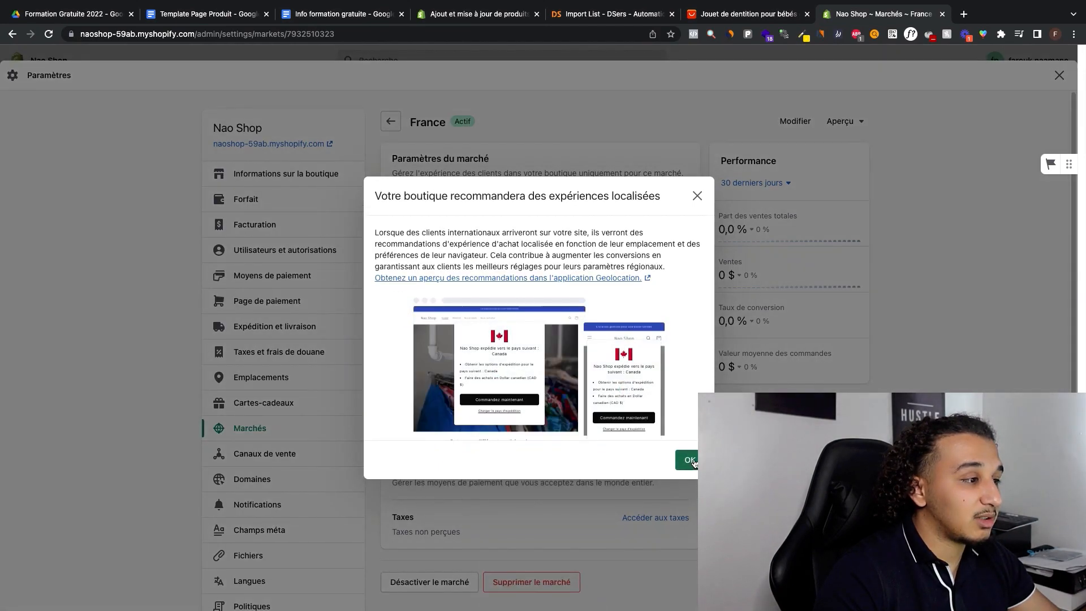
click(690, 461)
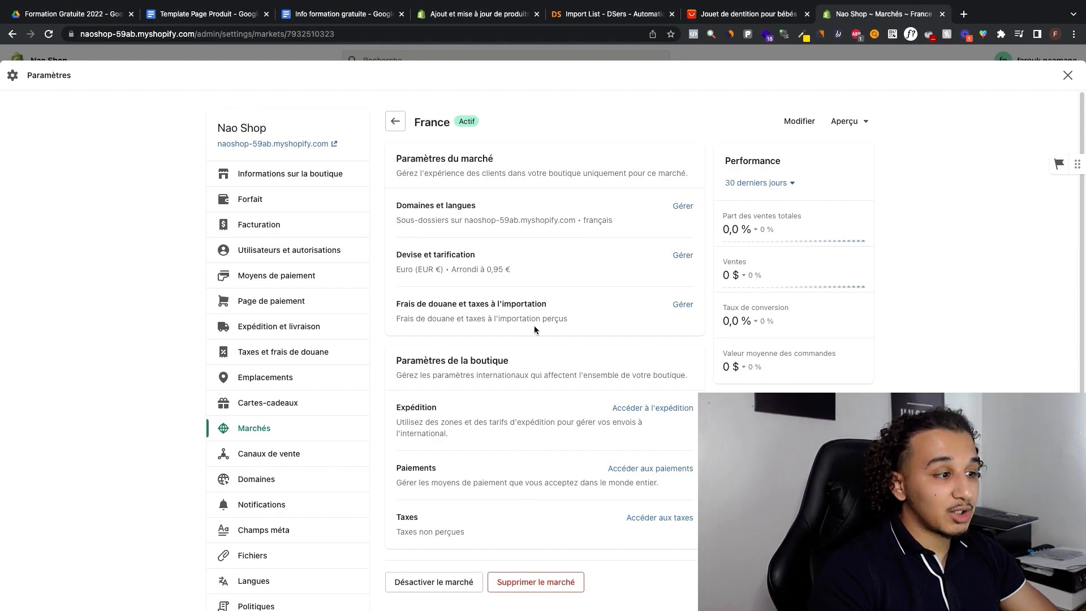
Step: Review the France market's currency and pricing settings, then its overview of market and store settings
click(682, 256)
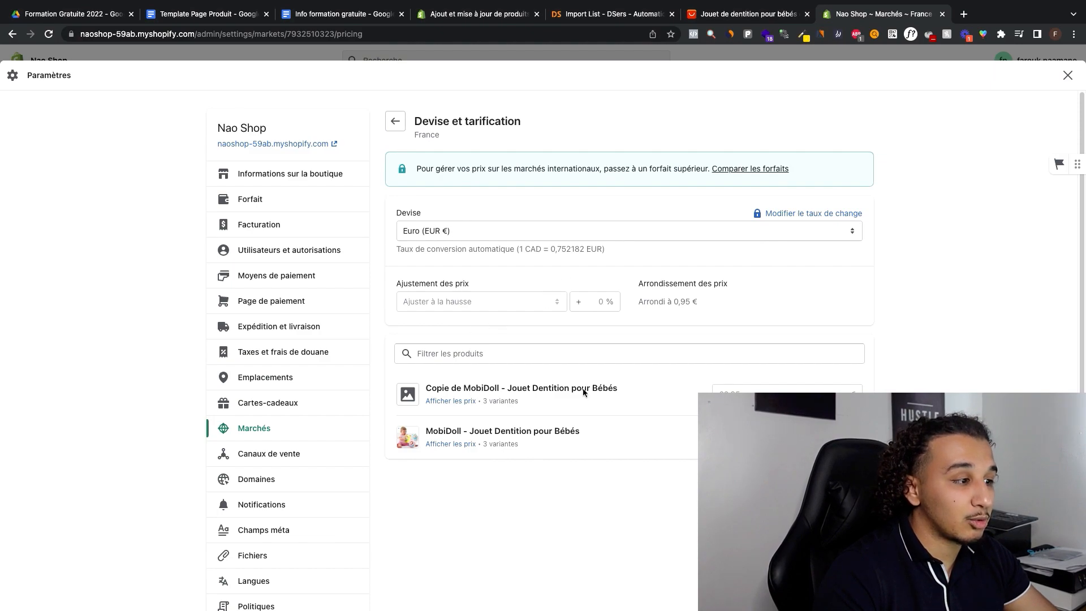
click(454, 354)
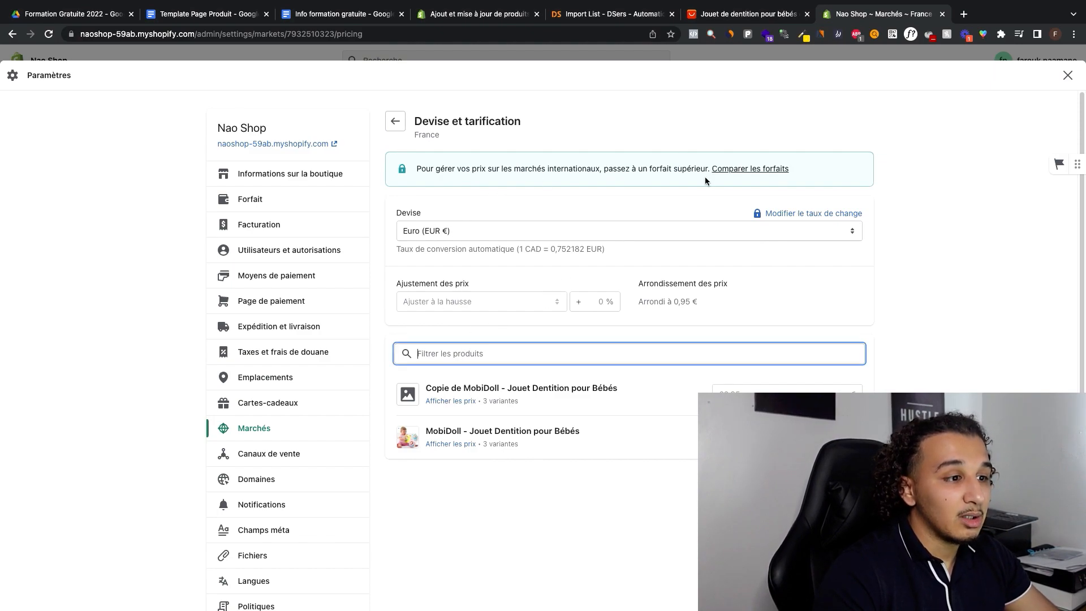
click(664, 177)
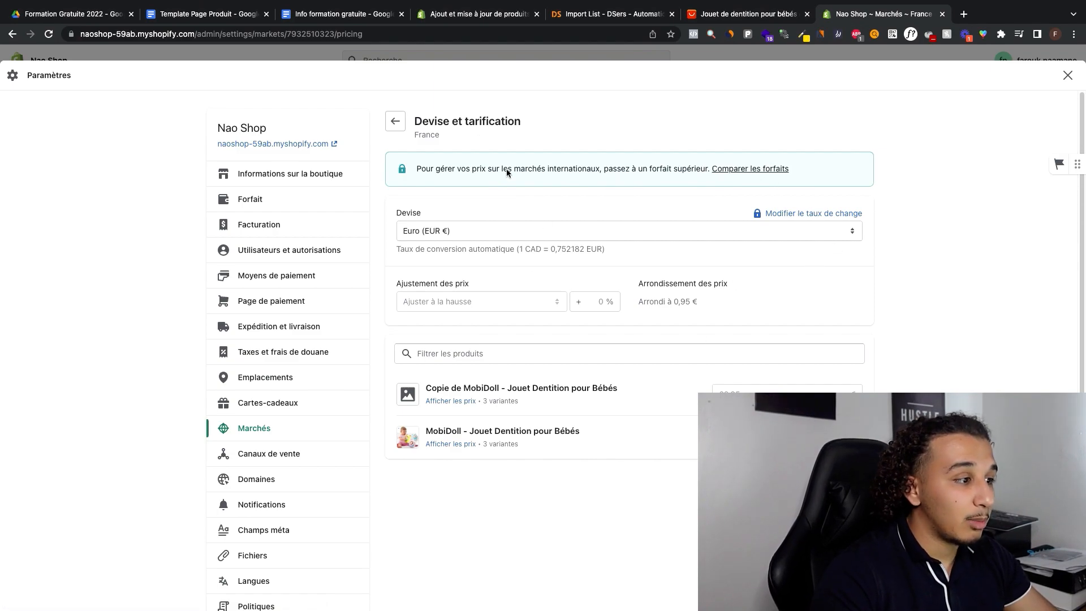
click(396, 121)
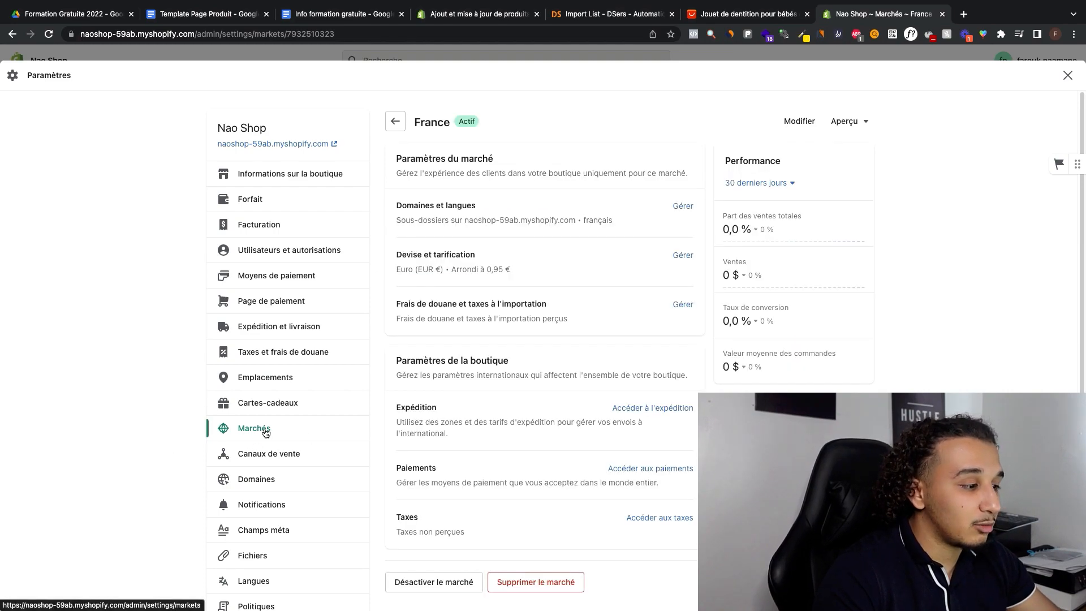
scroll(265, 432, down, 2)
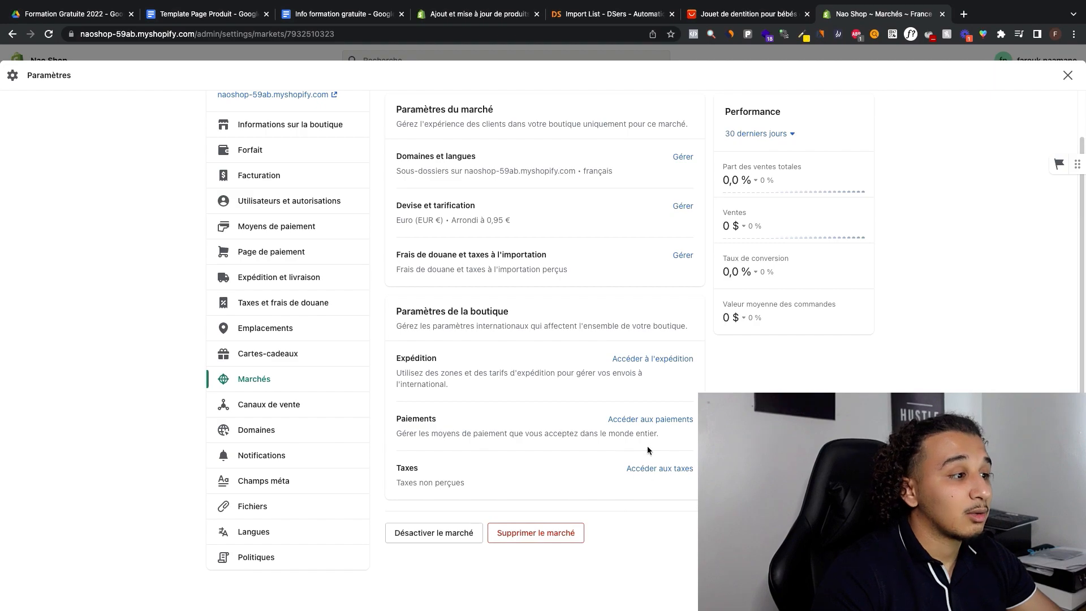
scroll(605, 463, up, 2)
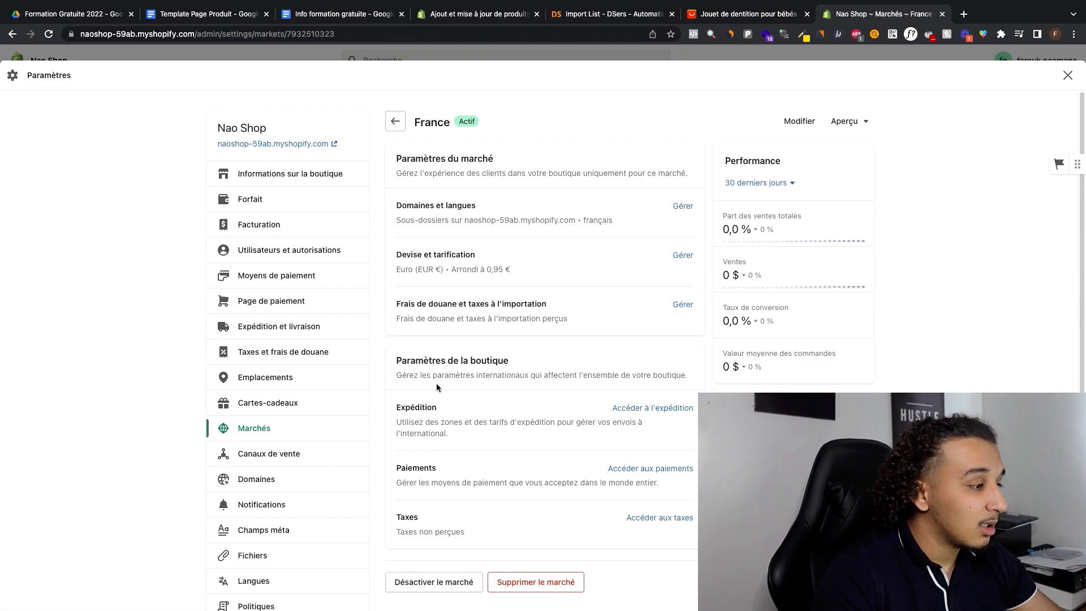
Step: Review the store's sales channels and gift card expiration settings, then close the settings
scroll(386, 415, down, 2)
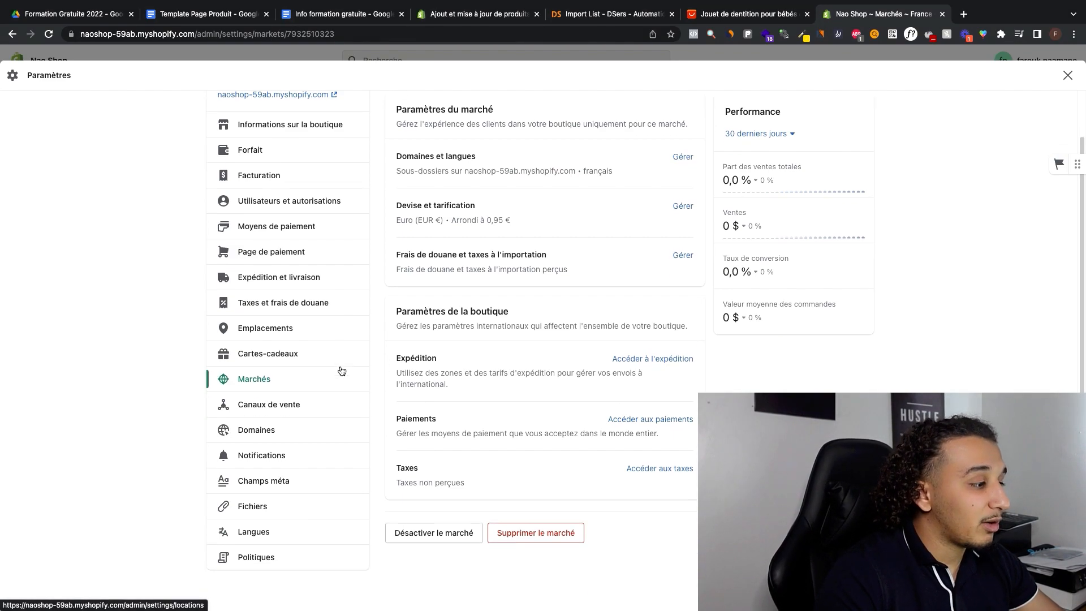
click(293, 408)
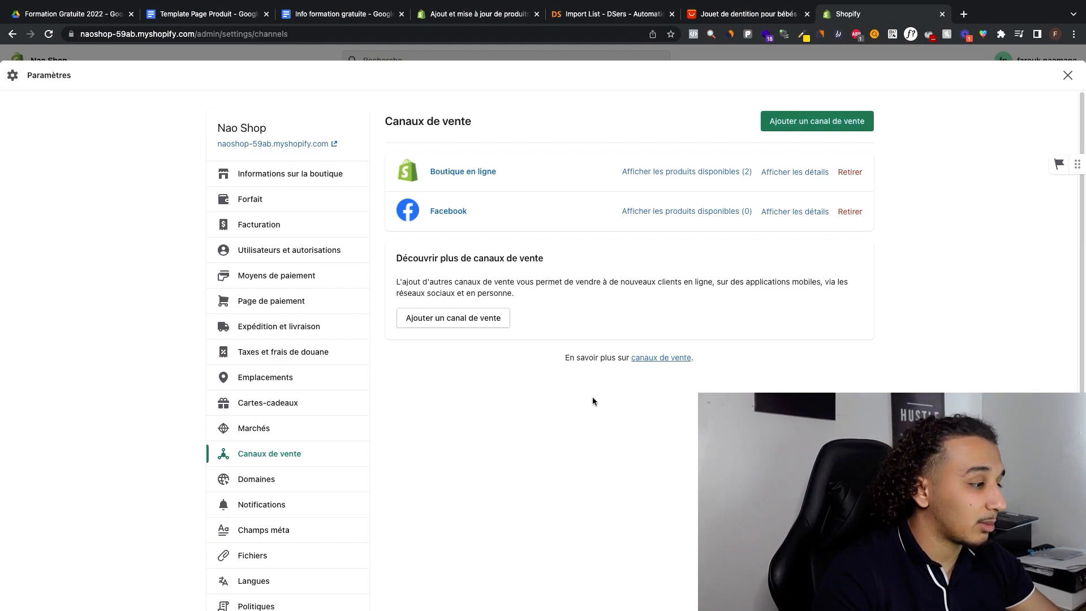
click(281, 402)
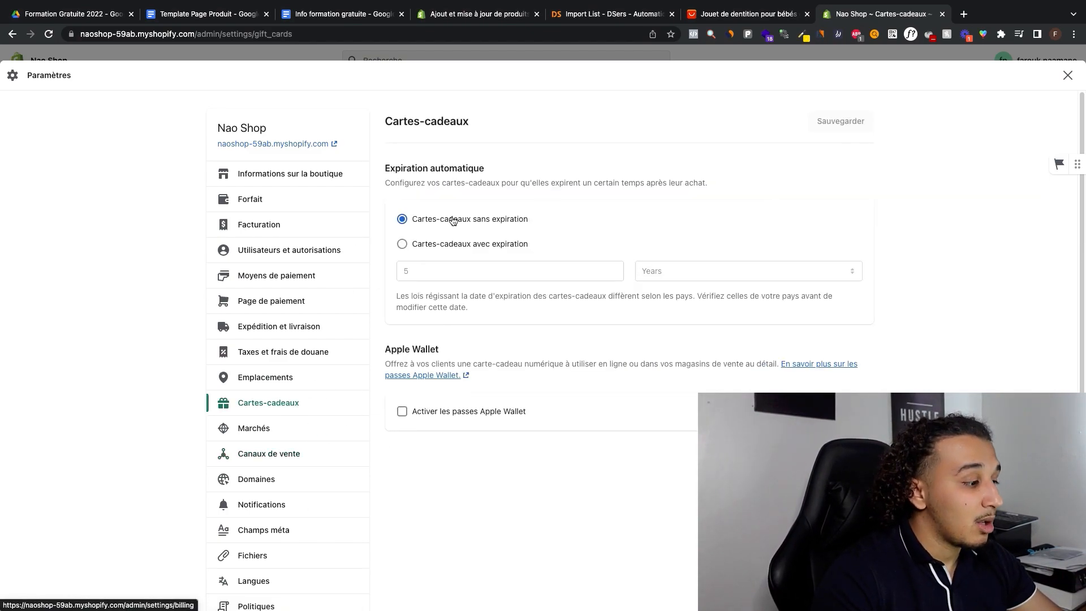
scroll(461, 382, down, 1)
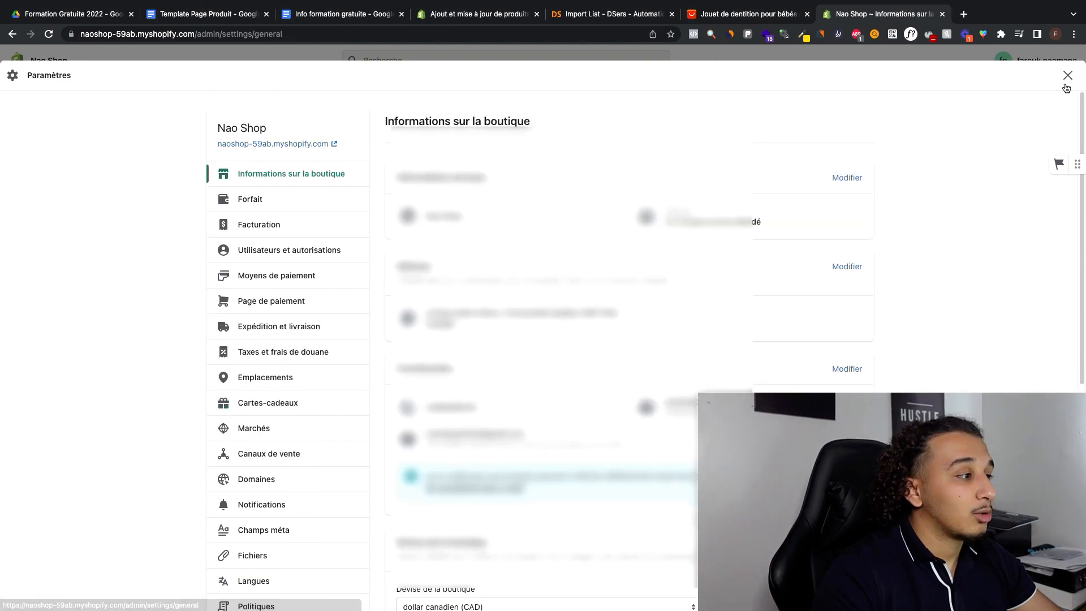
click(1068, 81)
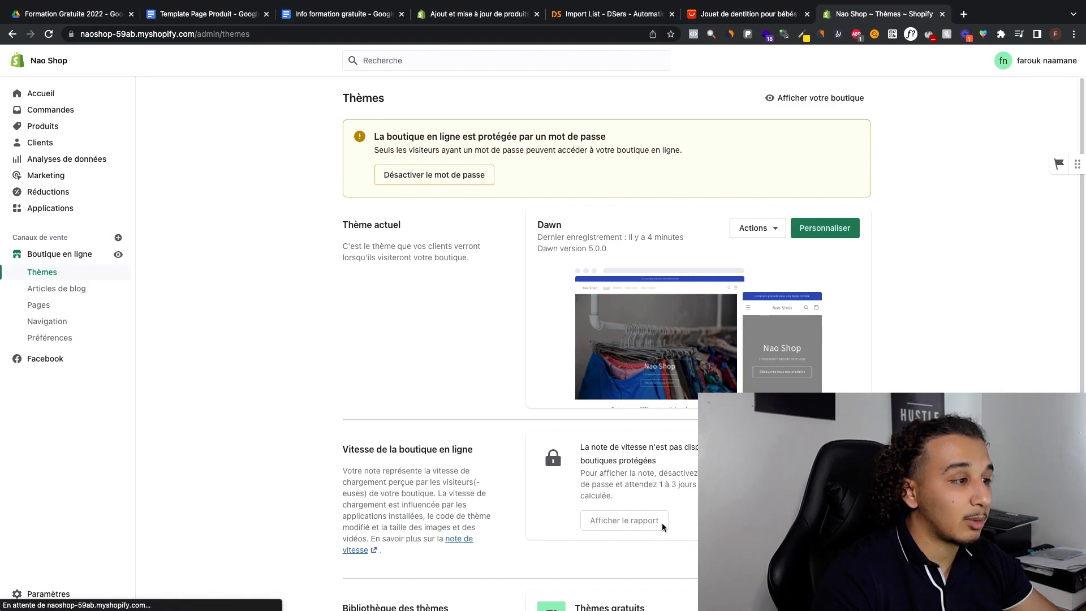
Step: Turn off password protection for the online store in its preferences and save the change
click(435, 176)
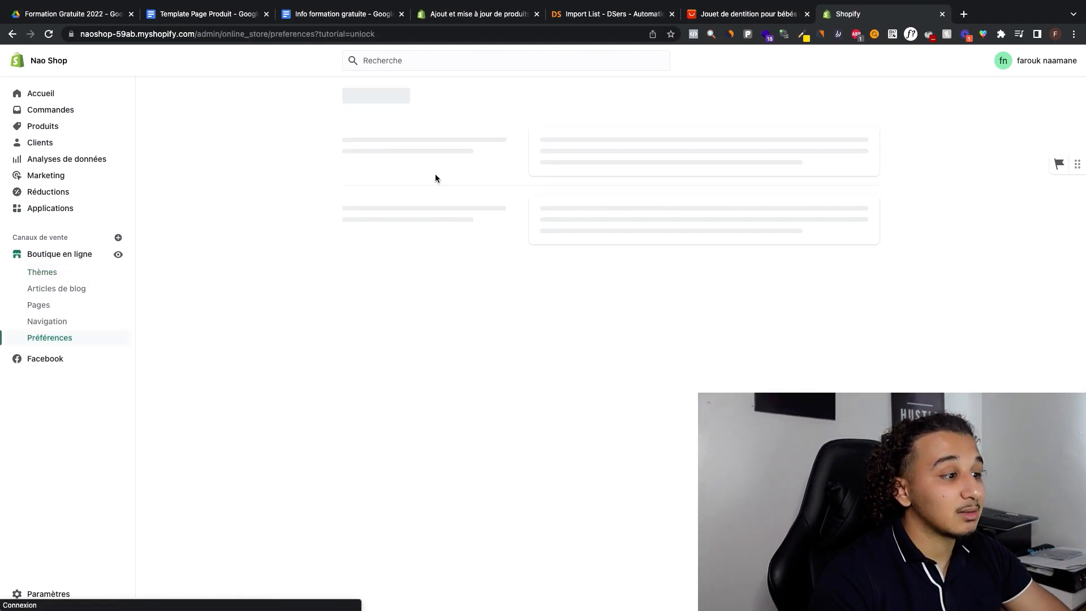
scroll(572, 393, down, 2)
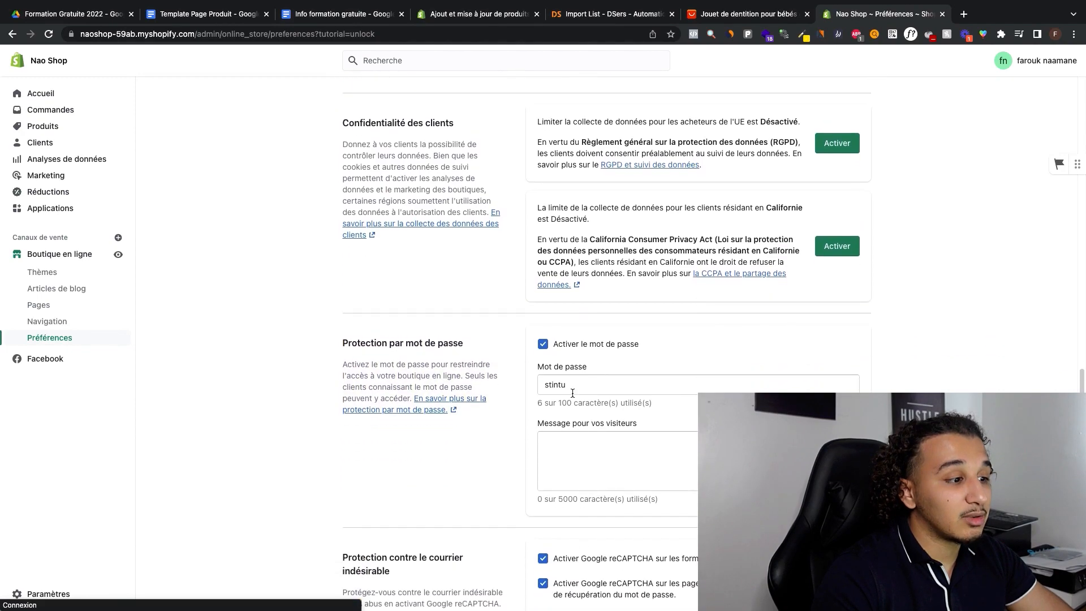
scroll(573, 393, down, 1)
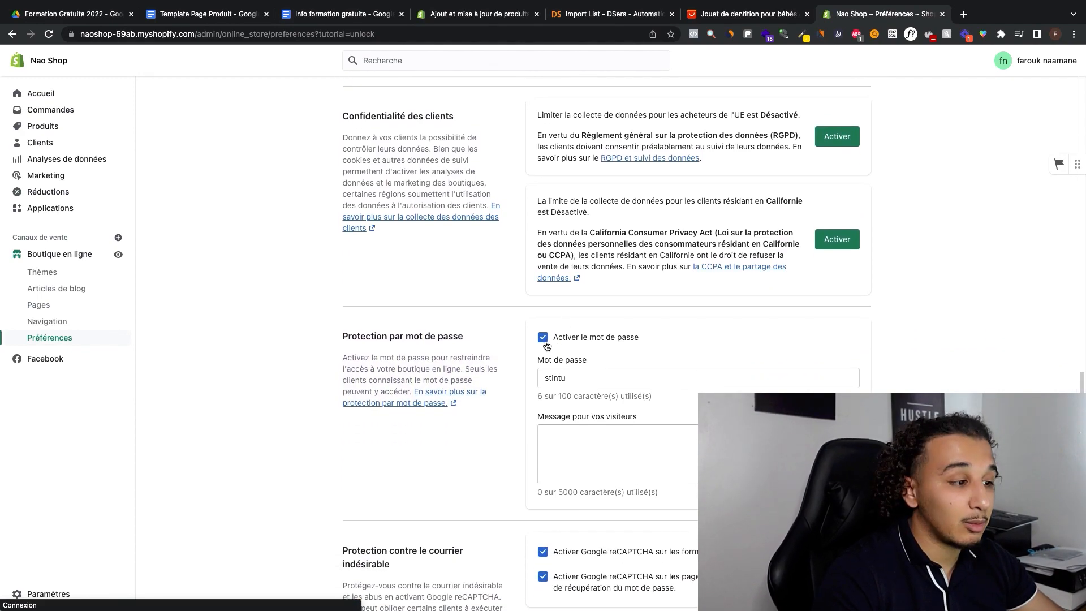
click(542, 339)
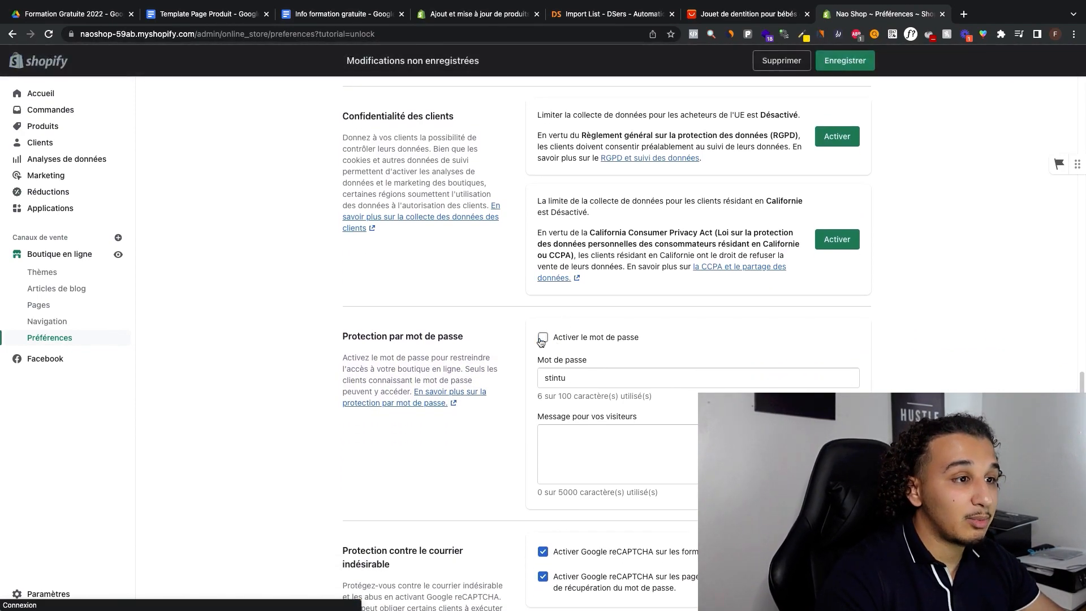
click(846, 61)
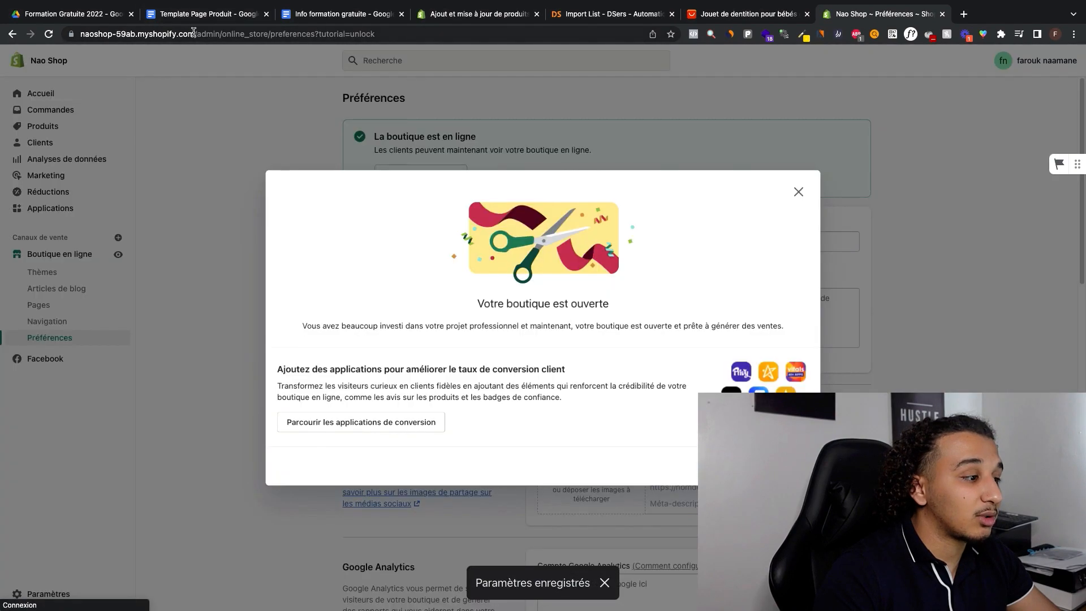
click(115, 34)
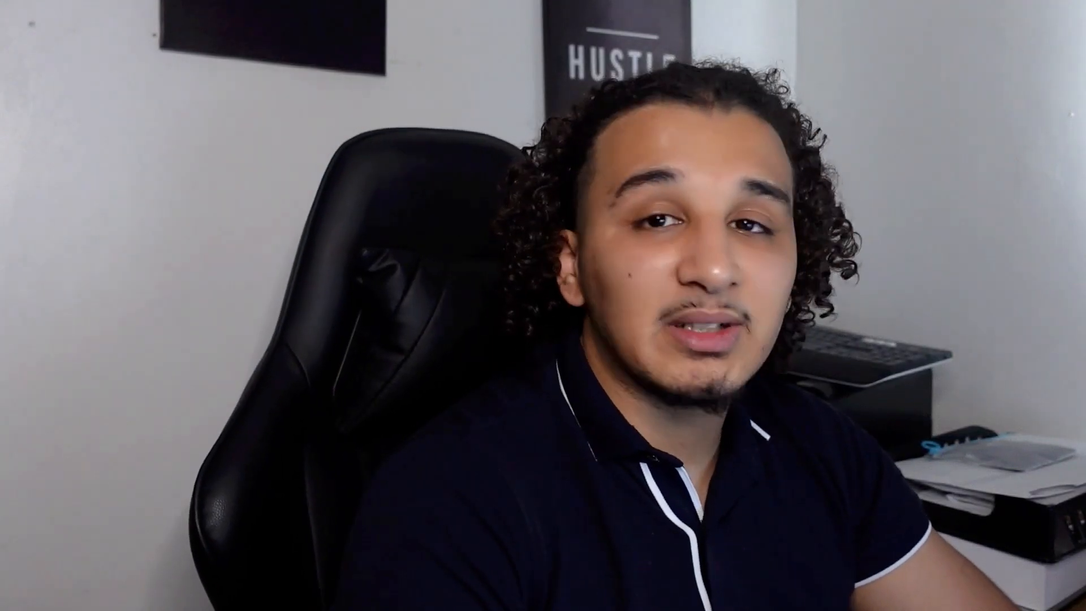
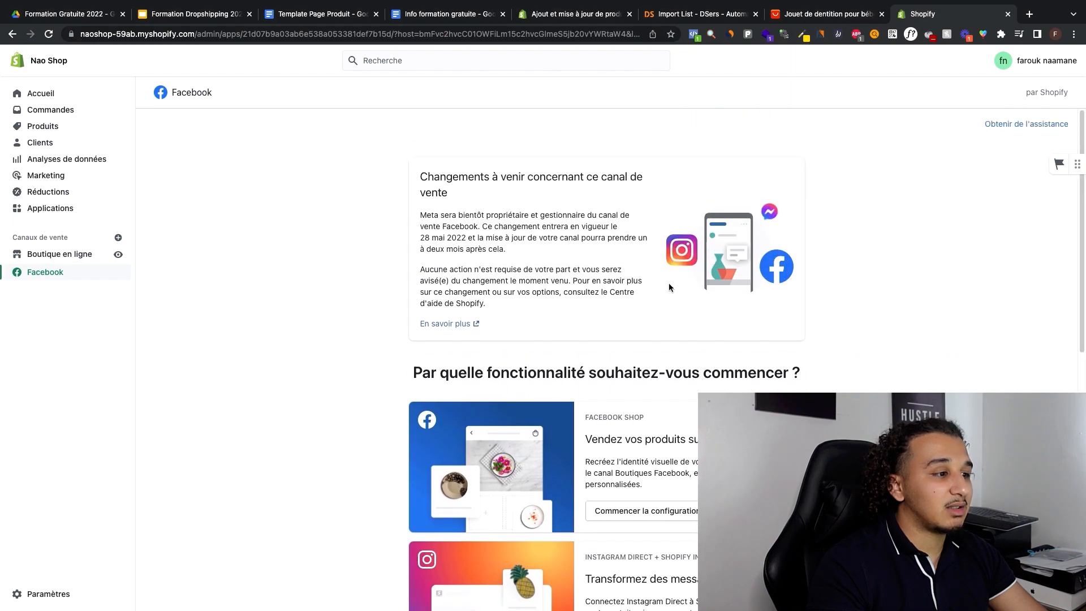
Step: Start the Facebook Marketing setup from the Facebook sales channel and connect the Facebook account
scroll(669, 283, down, 9)
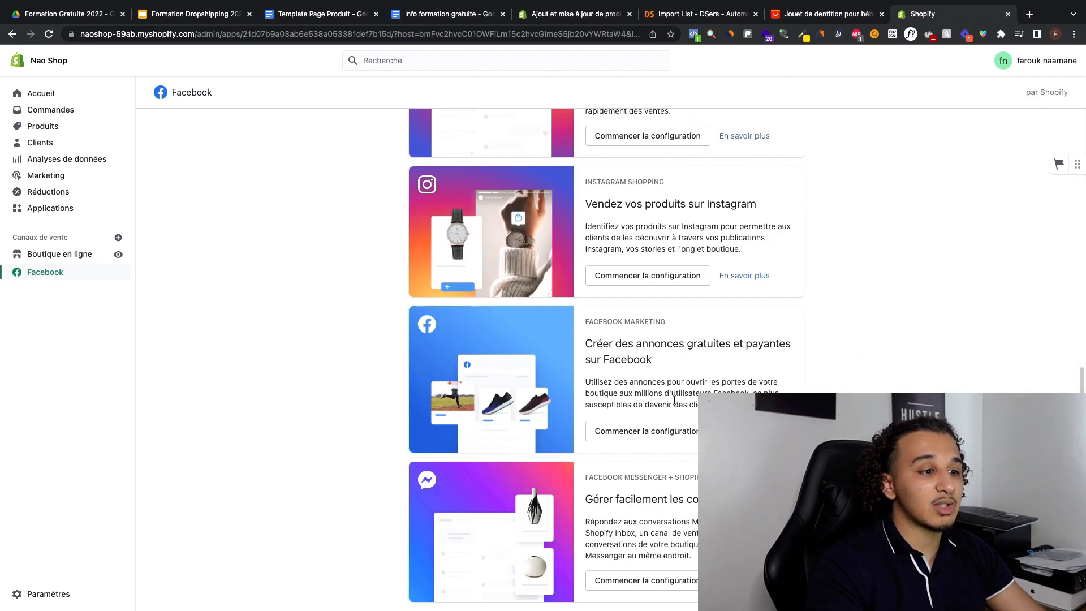
click(630, 435)
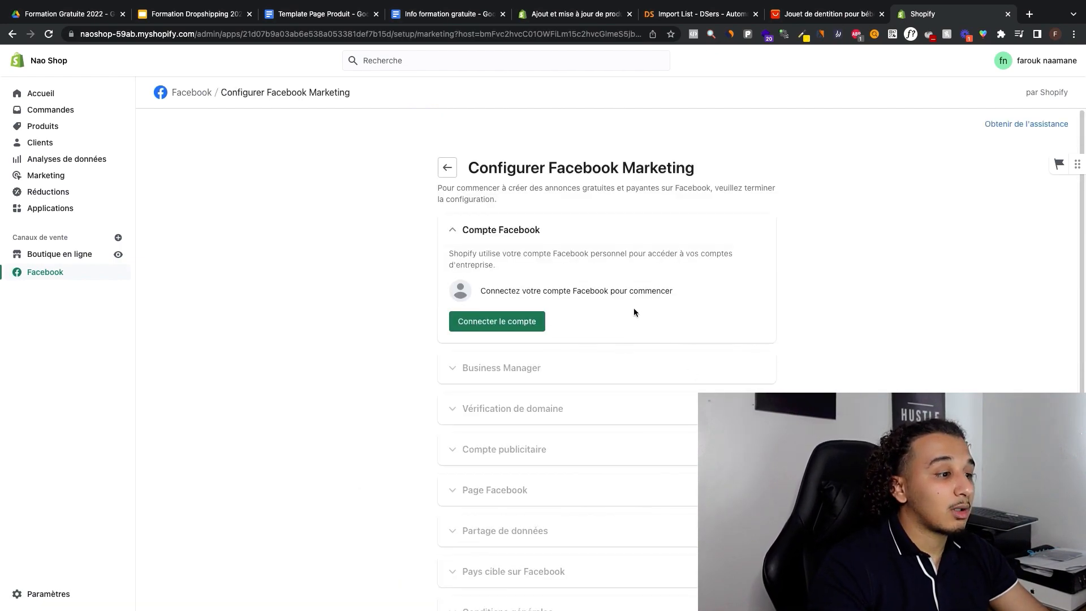
click(501, 324)
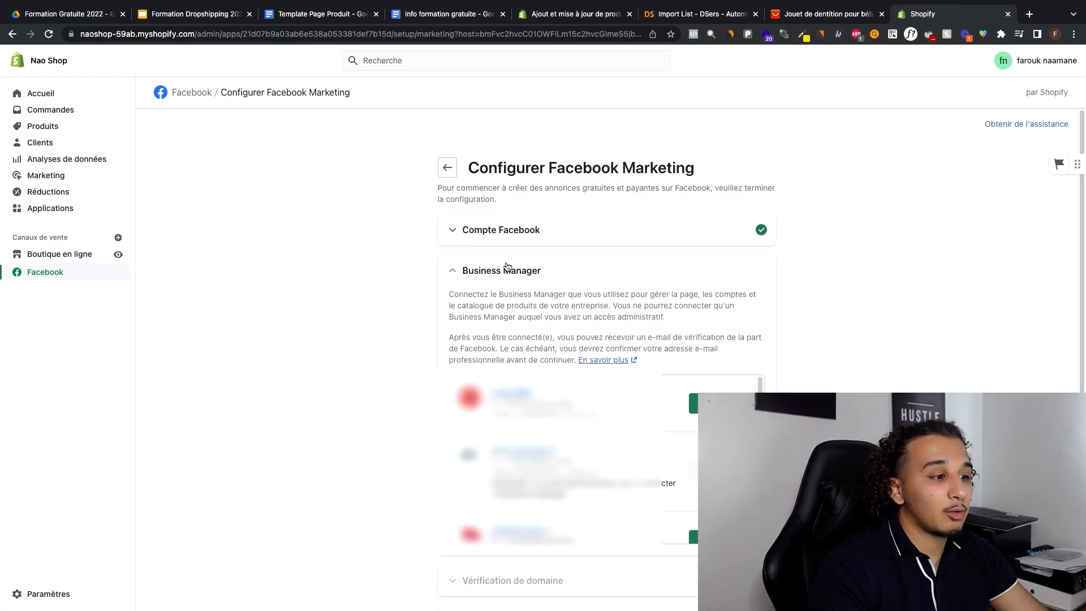
Step: Examine the required fields in Meta's Business Manager account creation form, then close that page without submitting it
click(491, 380)
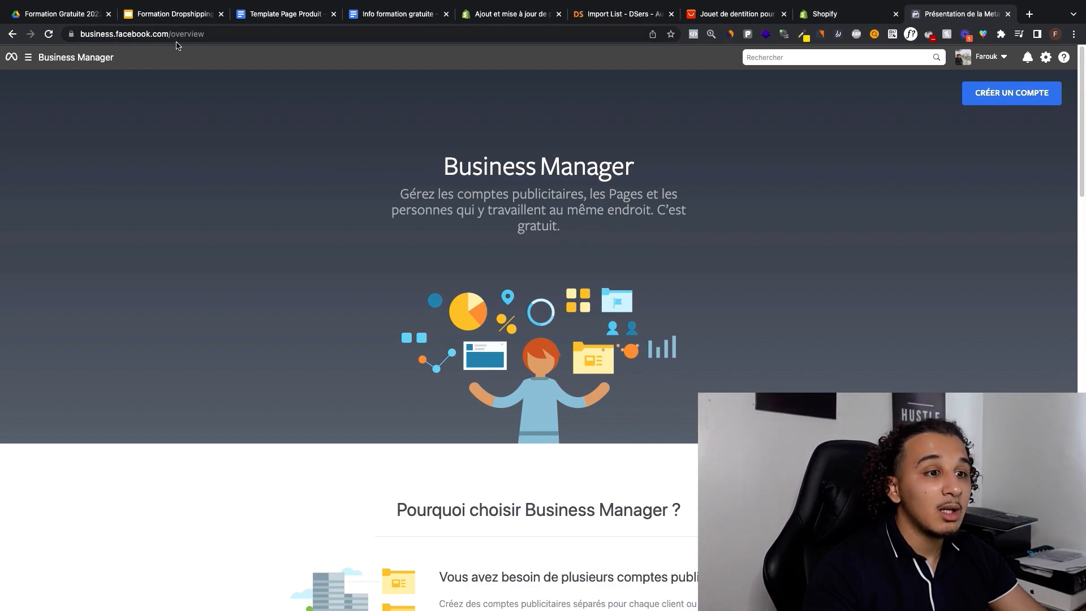
click(1004, 101)
click(424, 231)
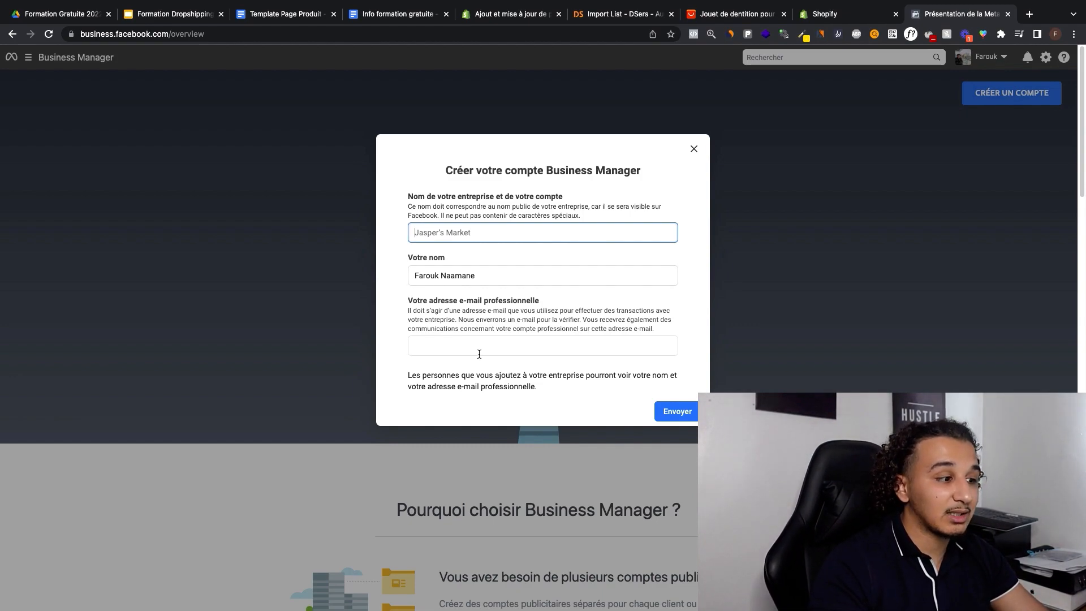
click(454, 349)
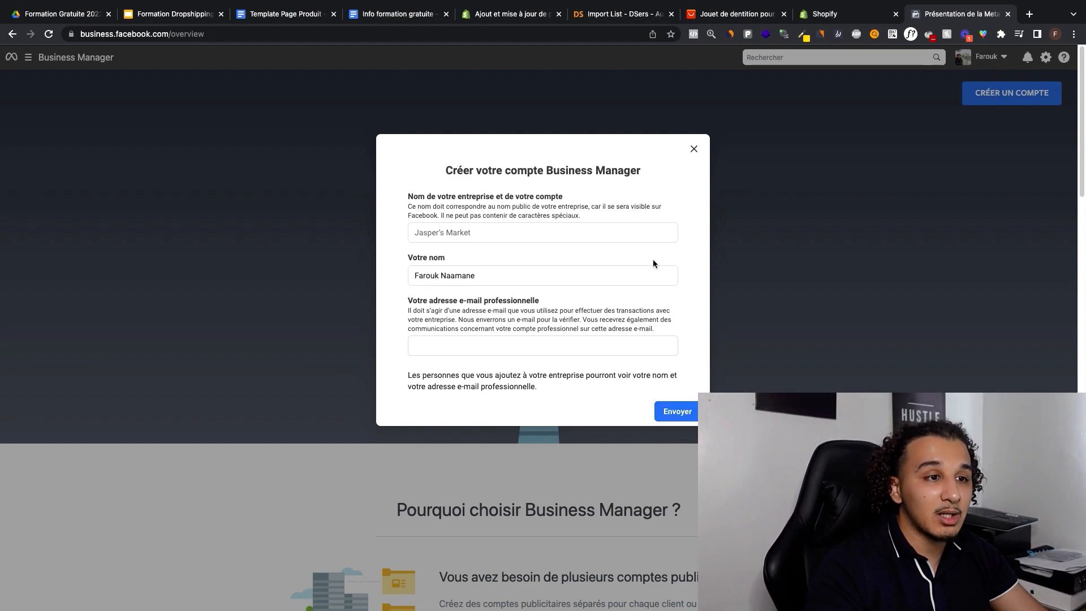
click(1007, 14)
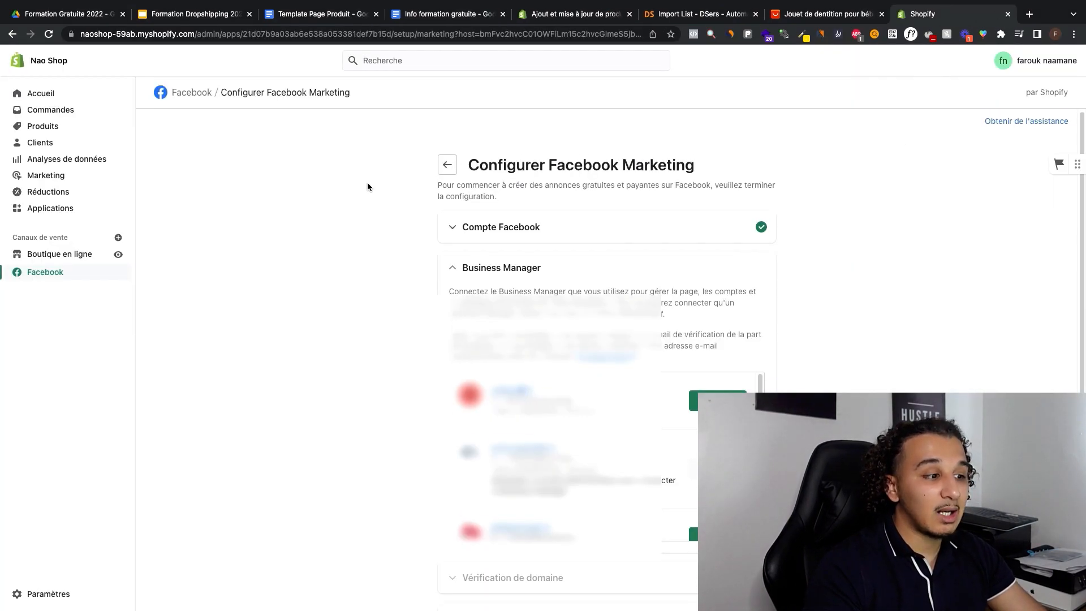
Step: Connect the first listed Business Manager to the Facebook Marketing setup
scroll(525, 208, down, 3)
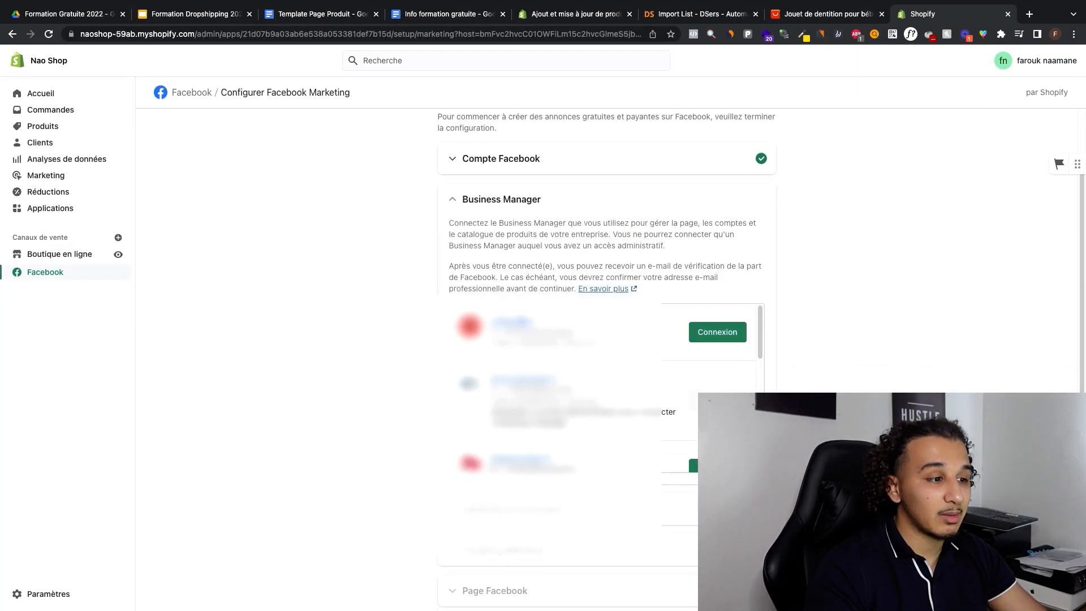
click(717, 333)
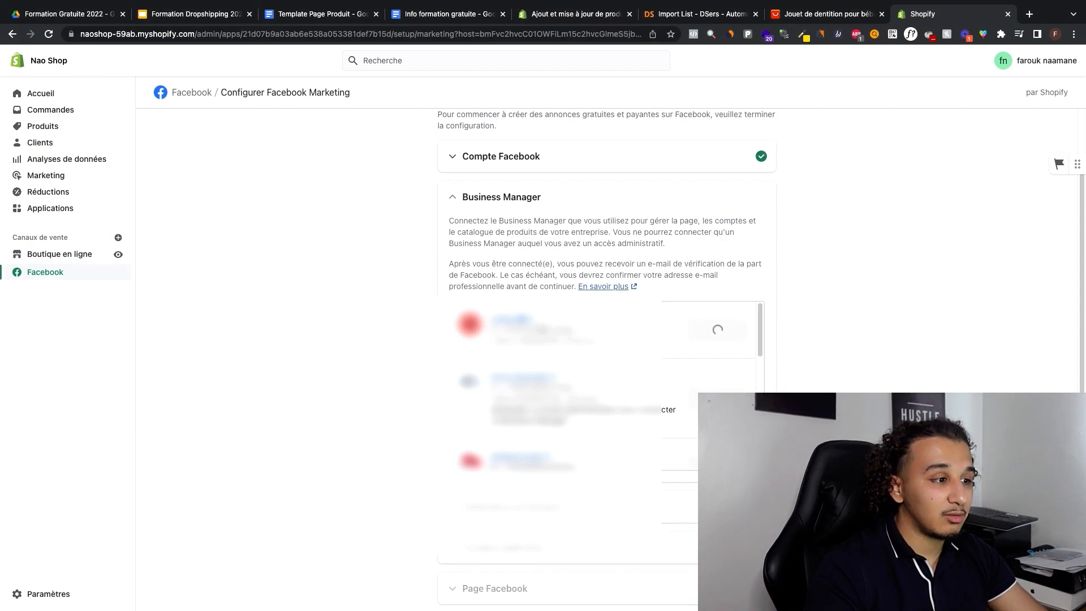
scroll(866, 313, down, 3)
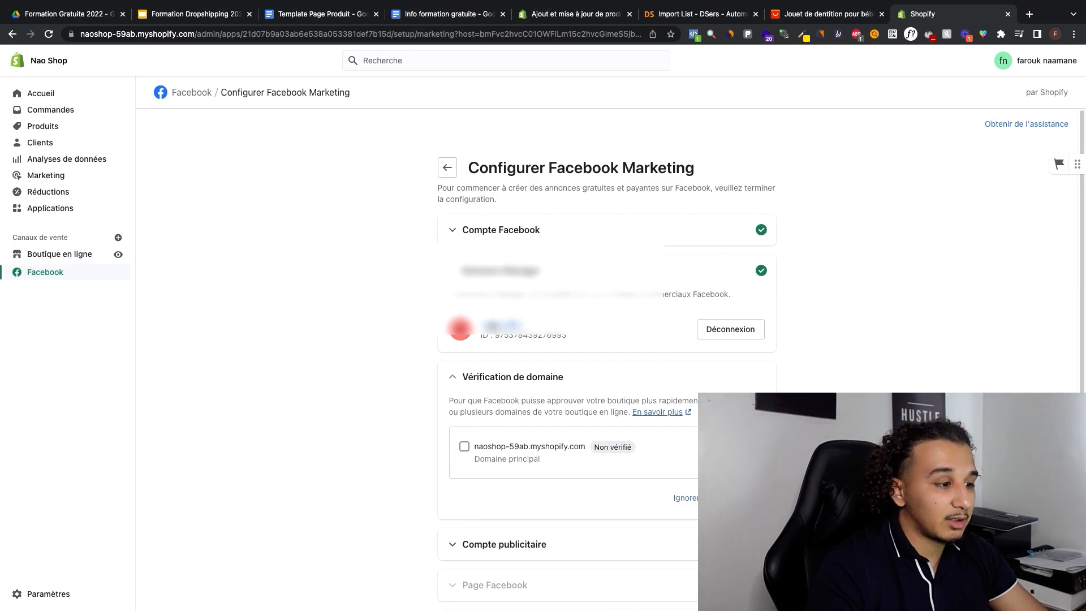
Step: Select the primary domain naoshop-59ab.myshopify.com in the domain verification section, then skip the verification
scroll(552, 392, down, 1)
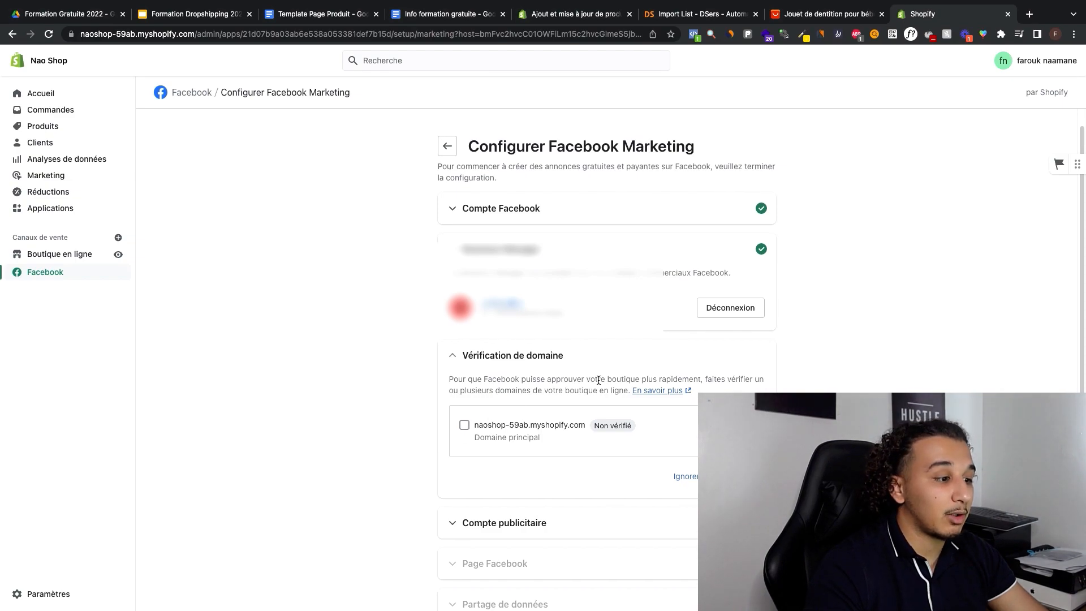
scroll(574, 384, down, 1)
click(464, 396)
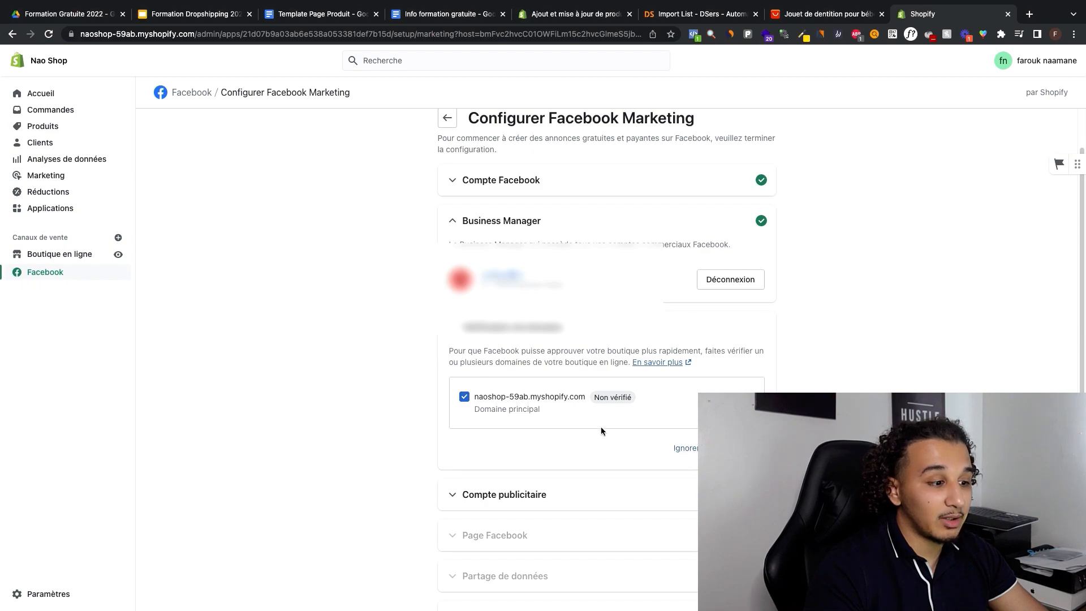
click(684, 449)
Step: Connect the first listed advertising account to the Facebook Marketing setup
scroll(617, 436, down, 2)
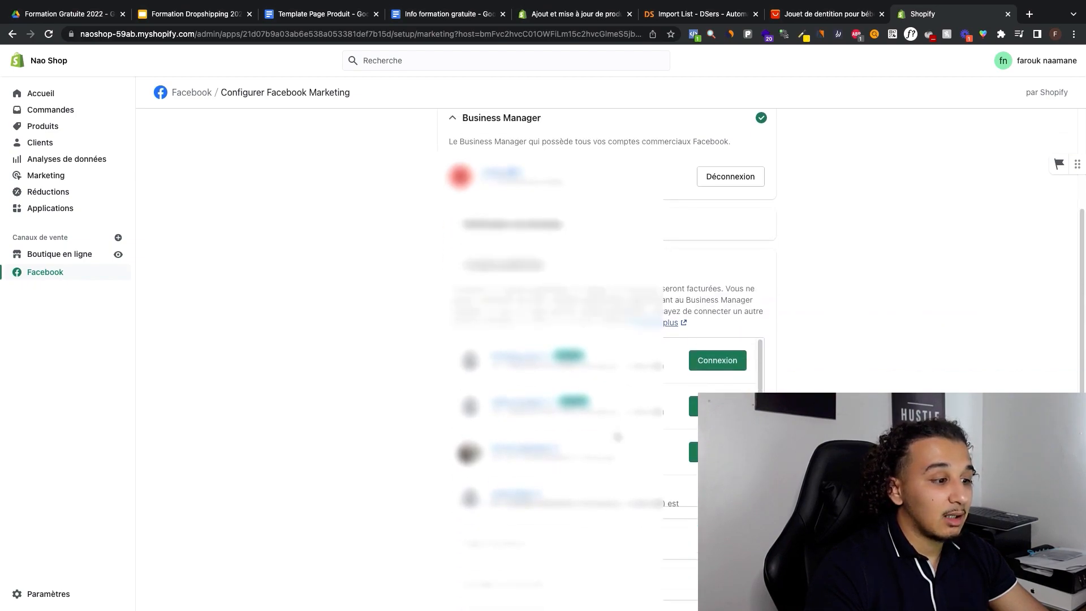
scroll(621, 407, up, 2)
scroll(761, 366, down, 3)
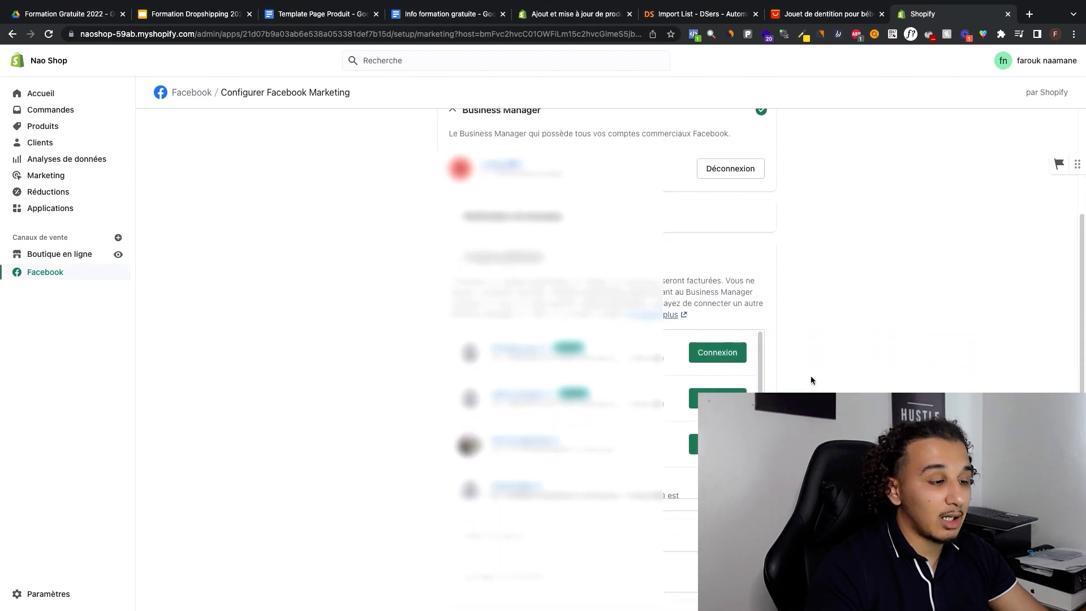
click(720, 357)
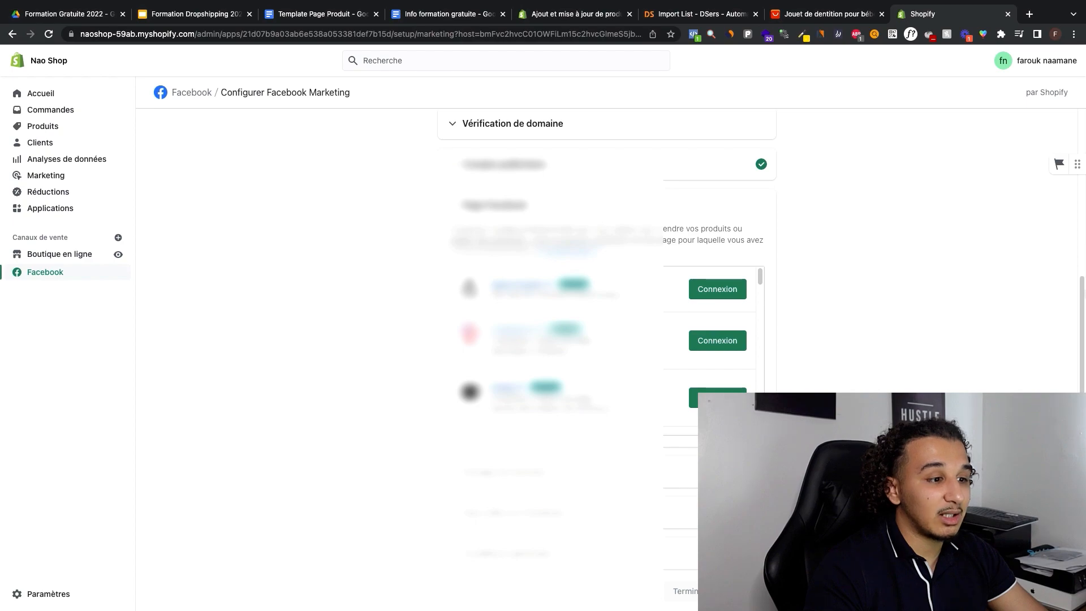
Step: View Facebook's Page creation form, then return to the Shopify setup and connect the first listed Facebook Page
click(742, 291)
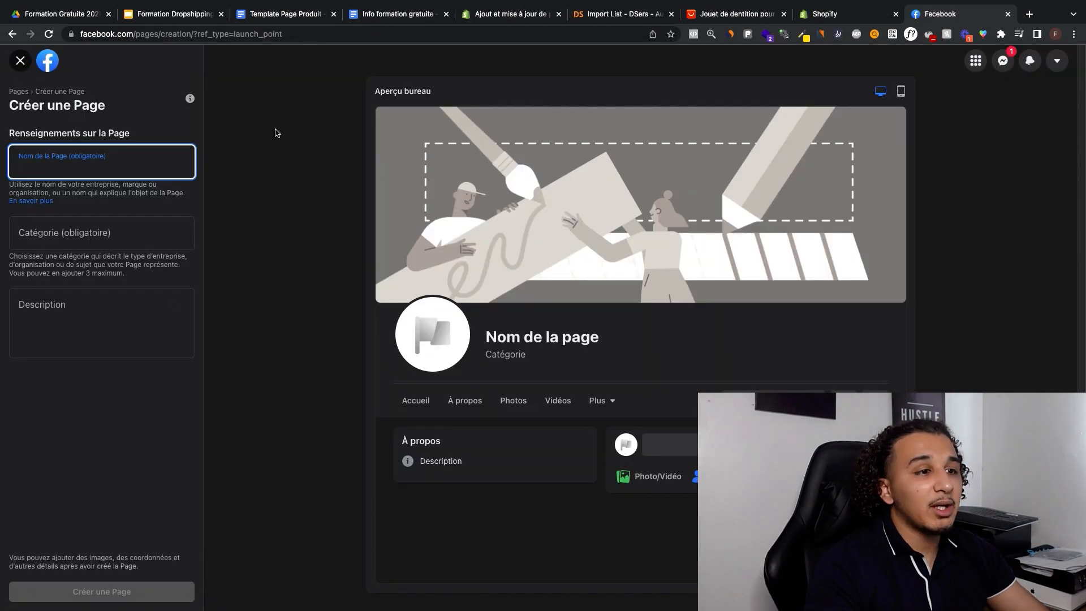
click(276, 133)
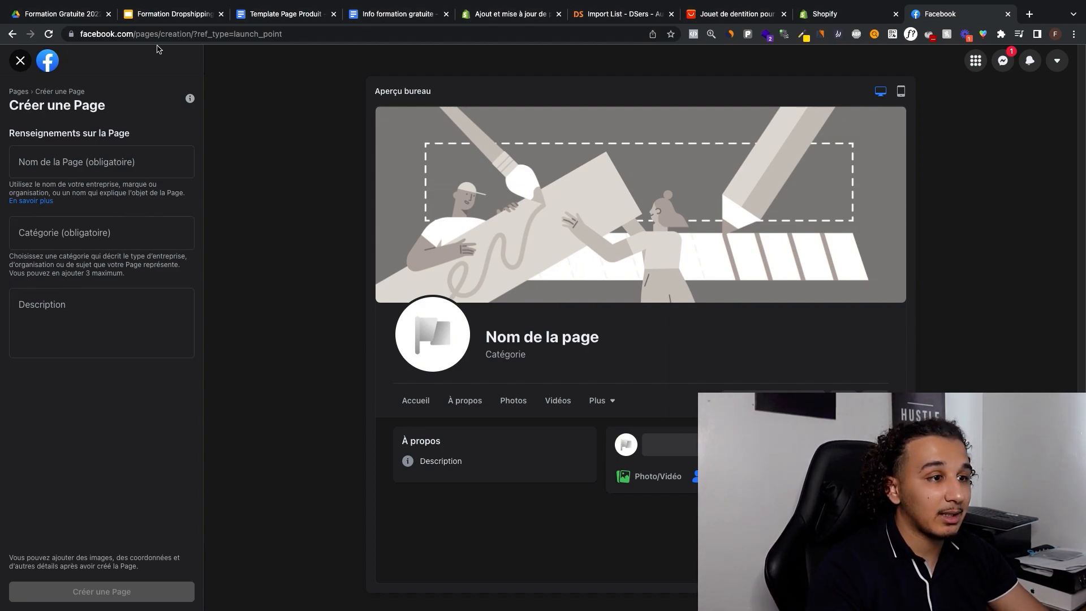
click(856, 17)
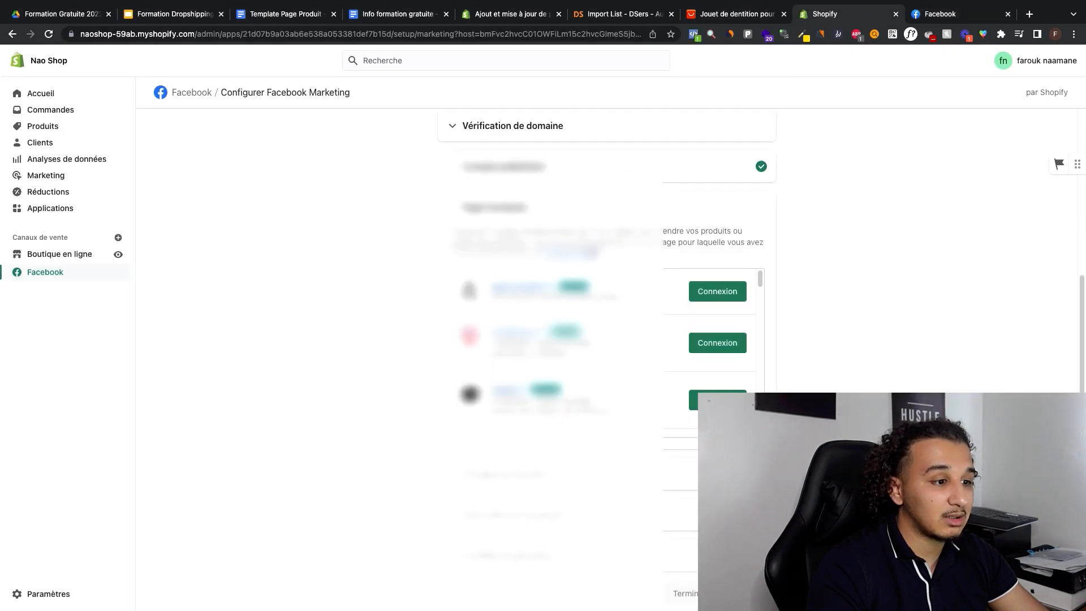
click(704, 291)
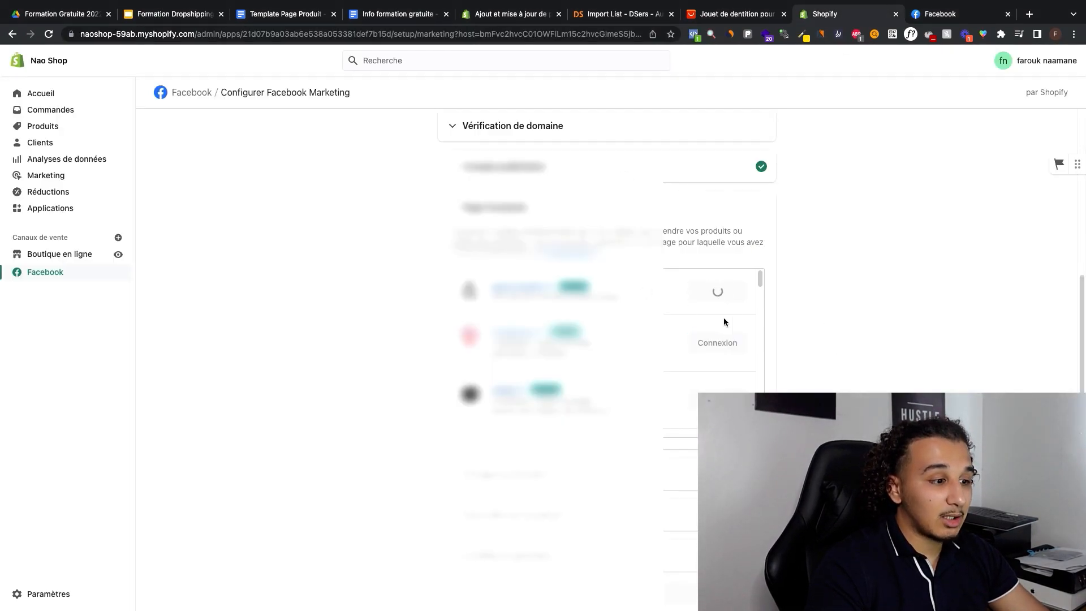
Step: Set the customer data sharing preference to Maximum and confirm it with the listed pixel
scroll(755, 308, down, 3)
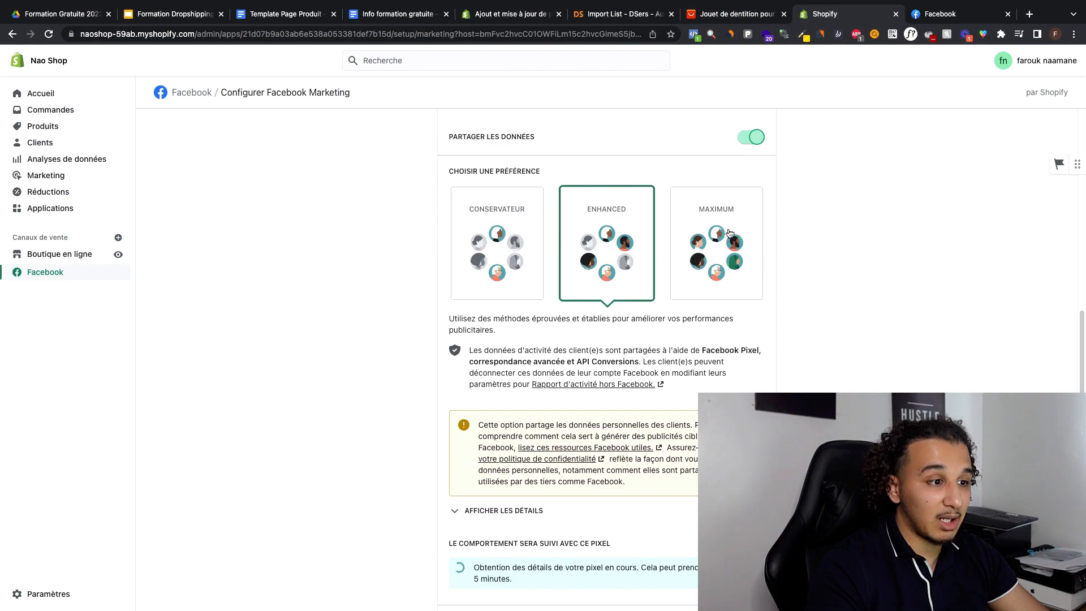
click(728, 231)
scroll(720, 223, down, 2)
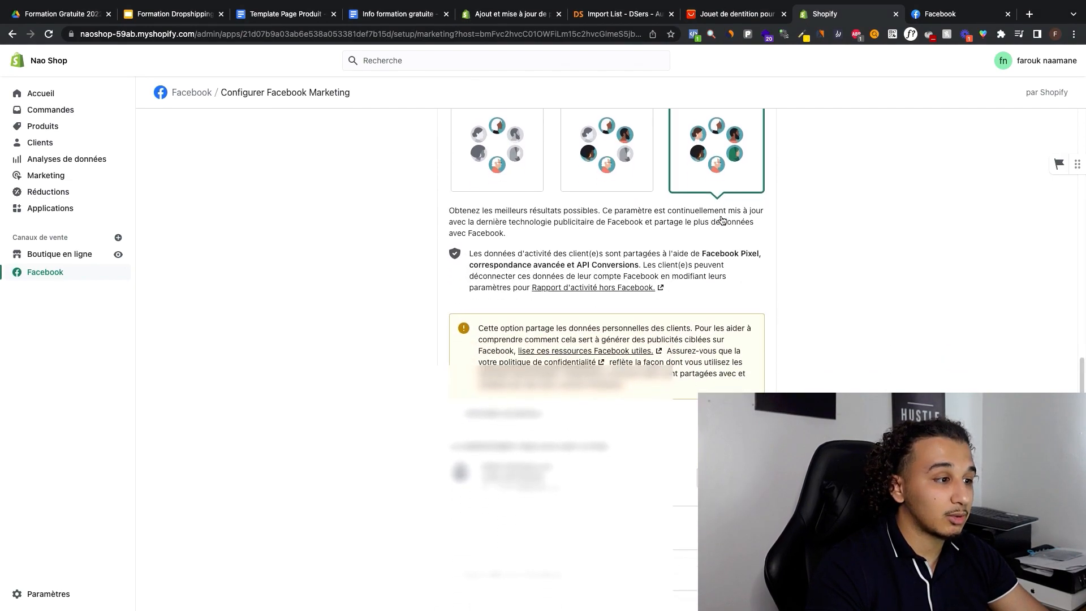
scroll(723, 220, up, 4)
scroll(605, 354, down, 6)
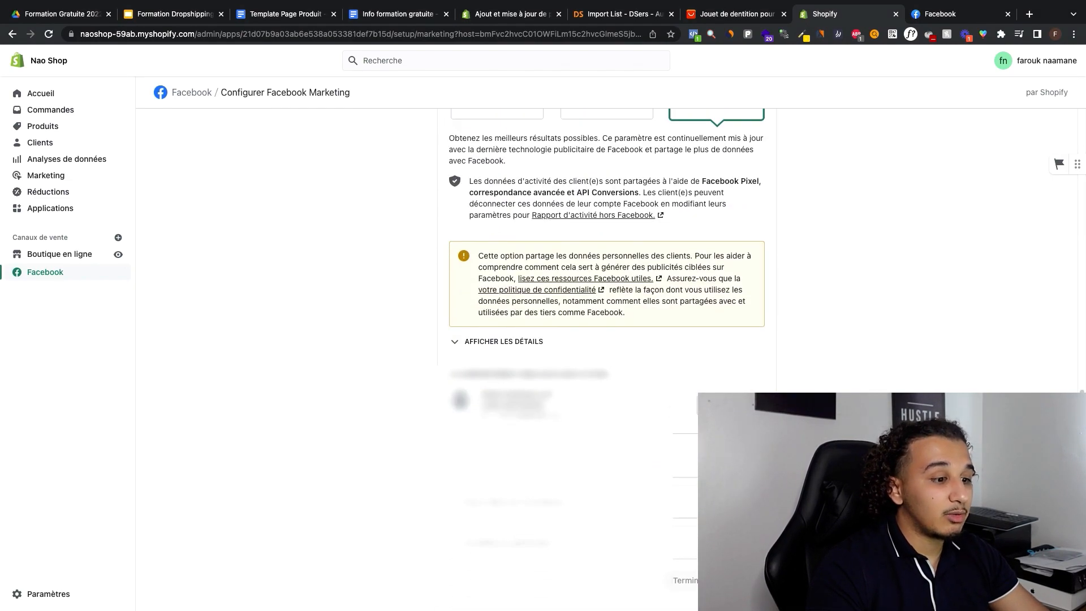
click(738, 455)
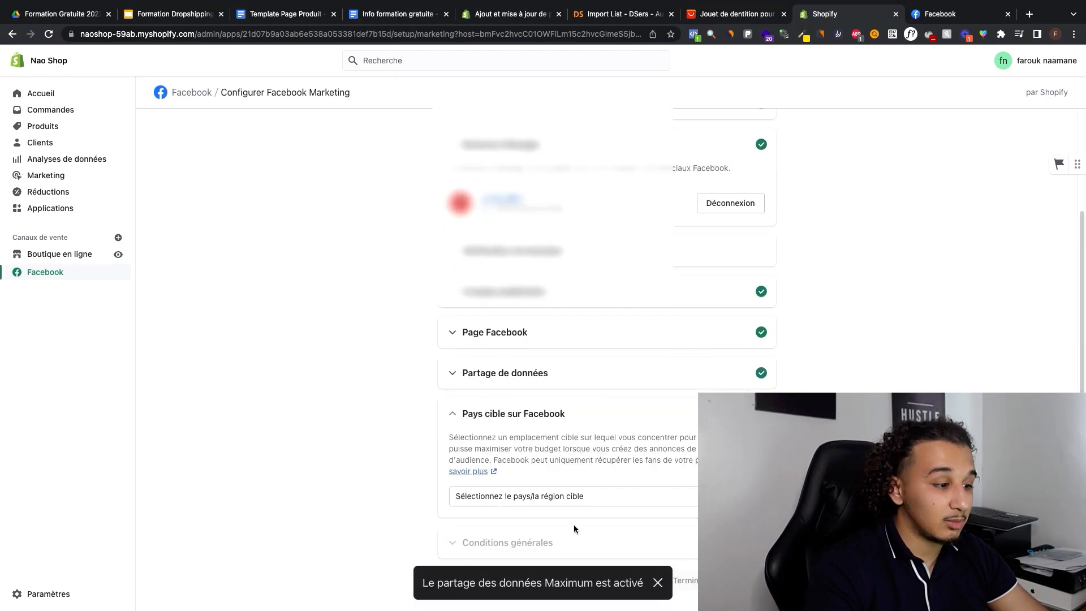
Step: Set the Facebook target country to Canada
click(547, 497)
scroll(538, 503, down, 8)
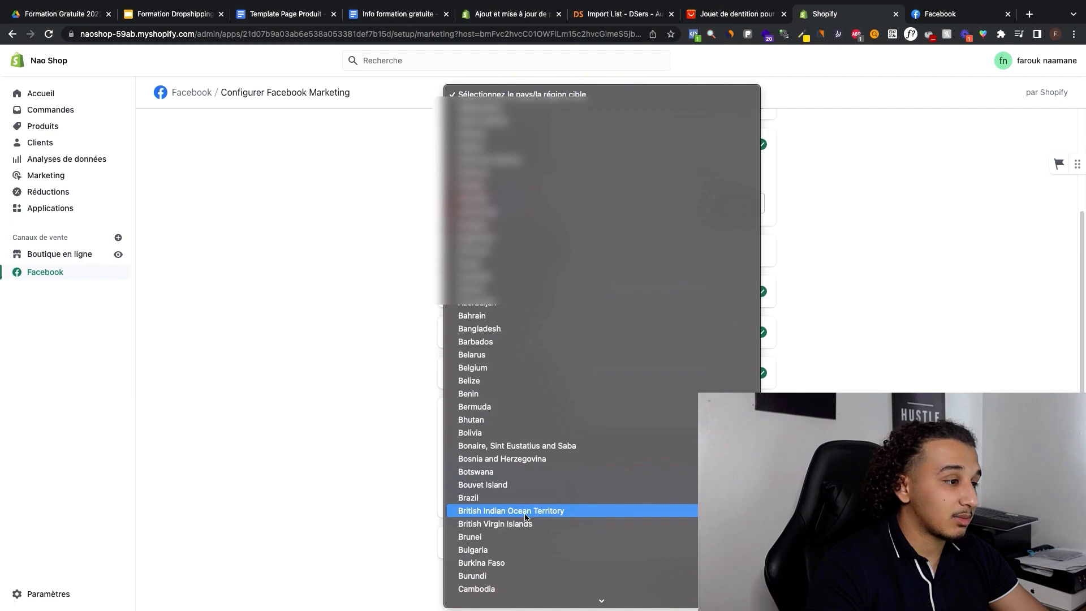
scroll(491, 346, down, 4)
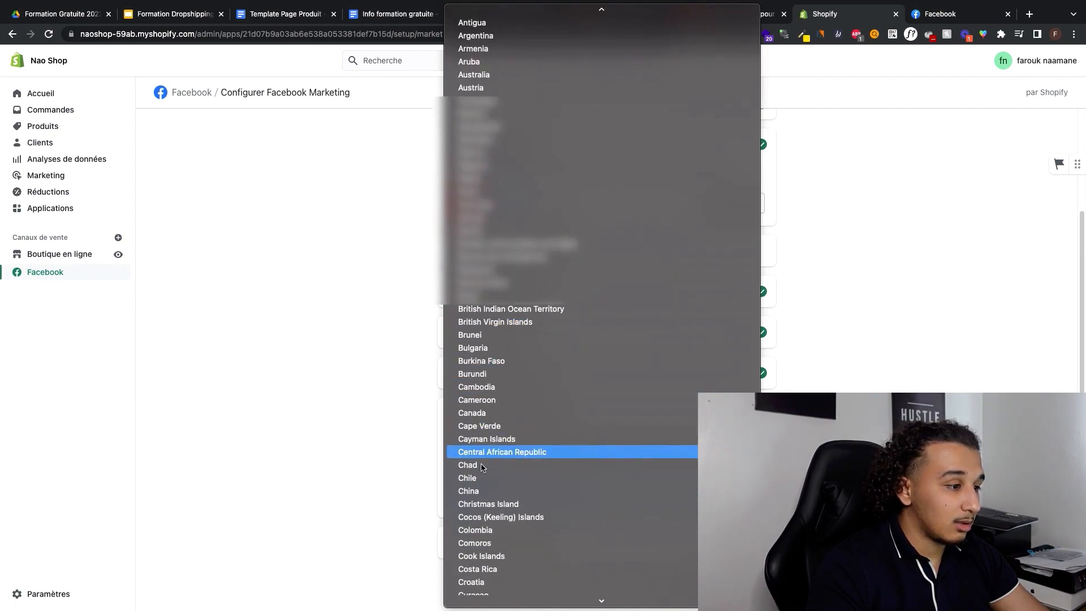
click(491, 413)
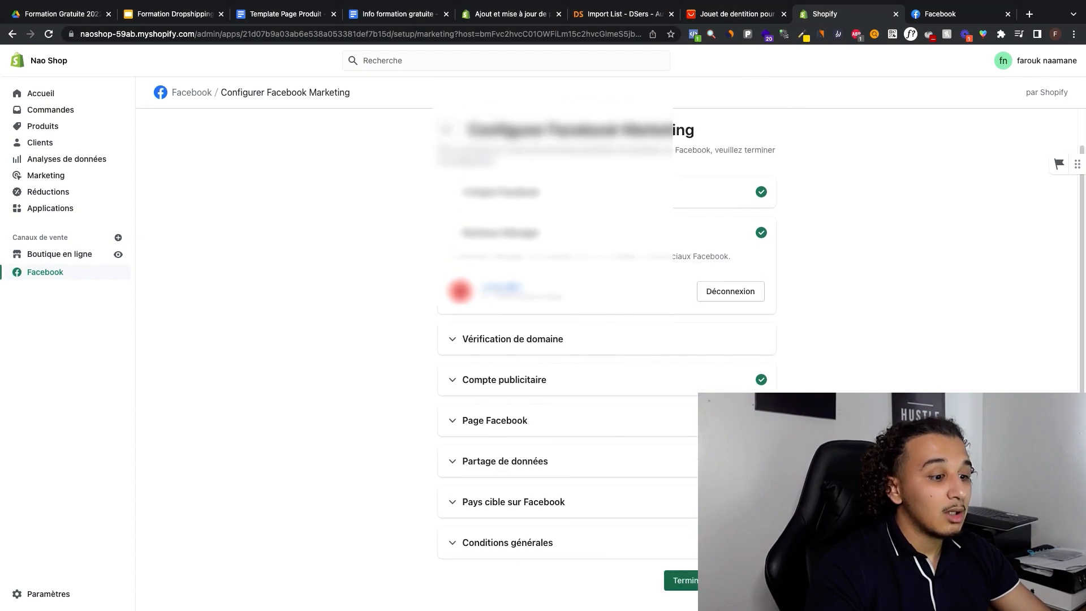
Step: Finish the Facebook Marketing setup, dismiss the product availability prompt and look through the channel's remaining features
click(707, 580)
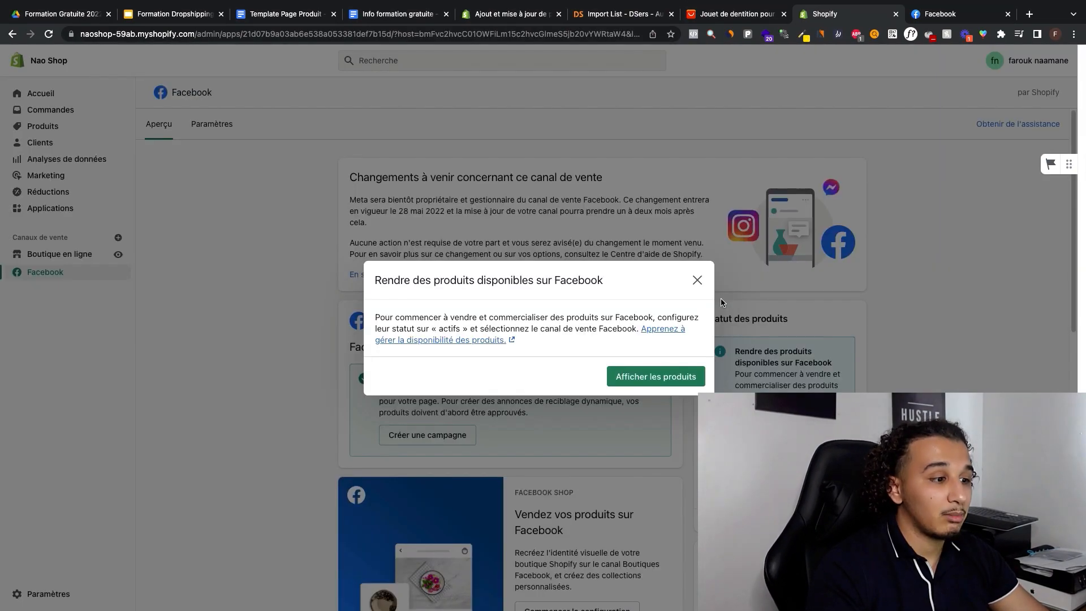
click(697, 281)
scroll(588, 437, down, 6)
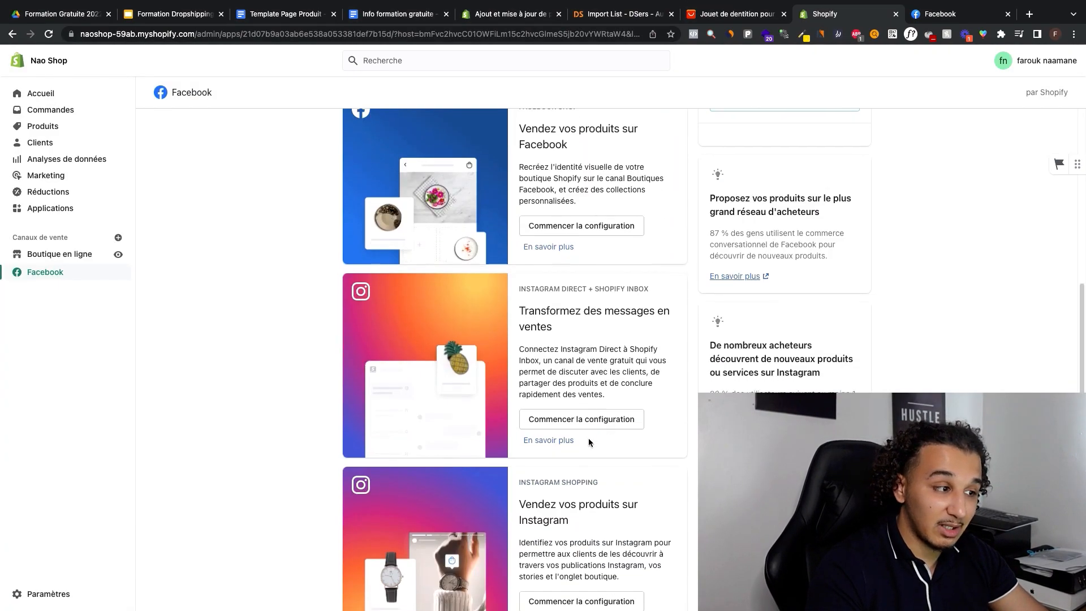
scroll(588, 437, up, 2)
scroll(589, 444, up, 4)
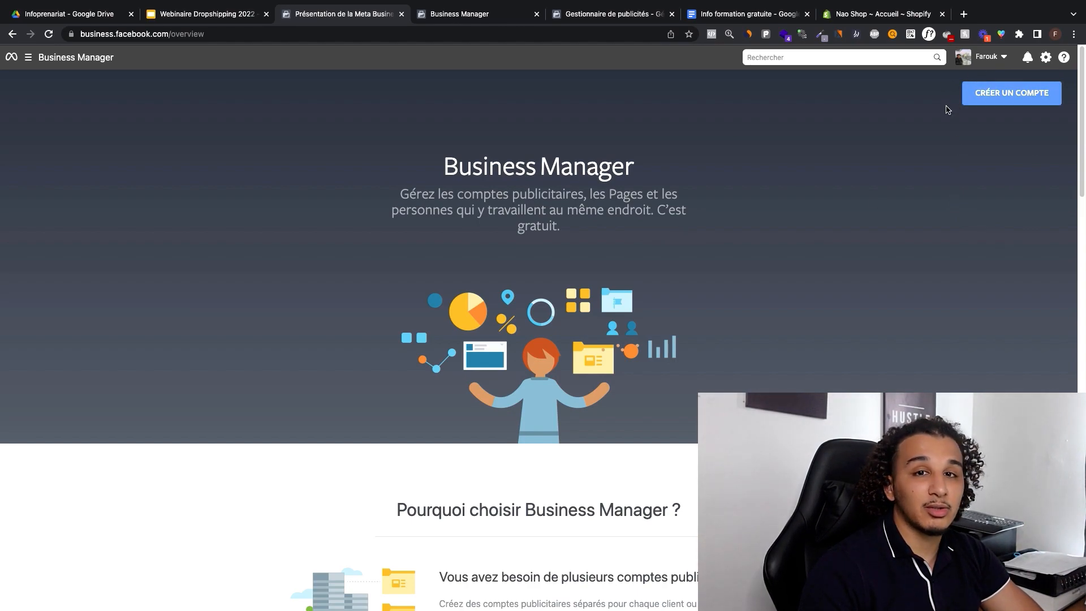
Step: View the Business Manager home page, then switch to Ads Manager and close the prompt to publish drafts
click(482, 14)
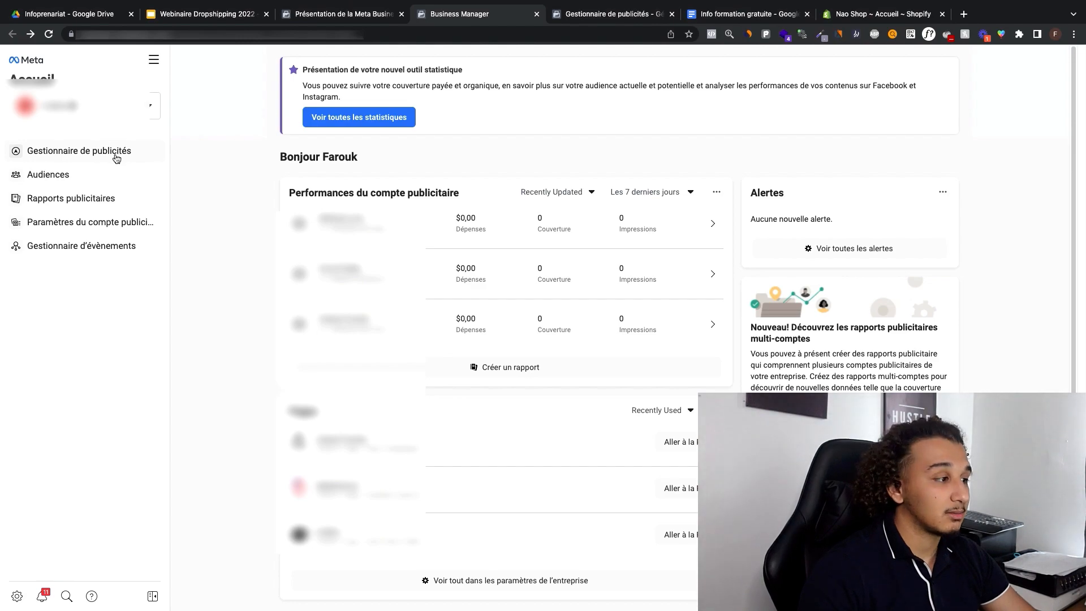
click(589, 25)
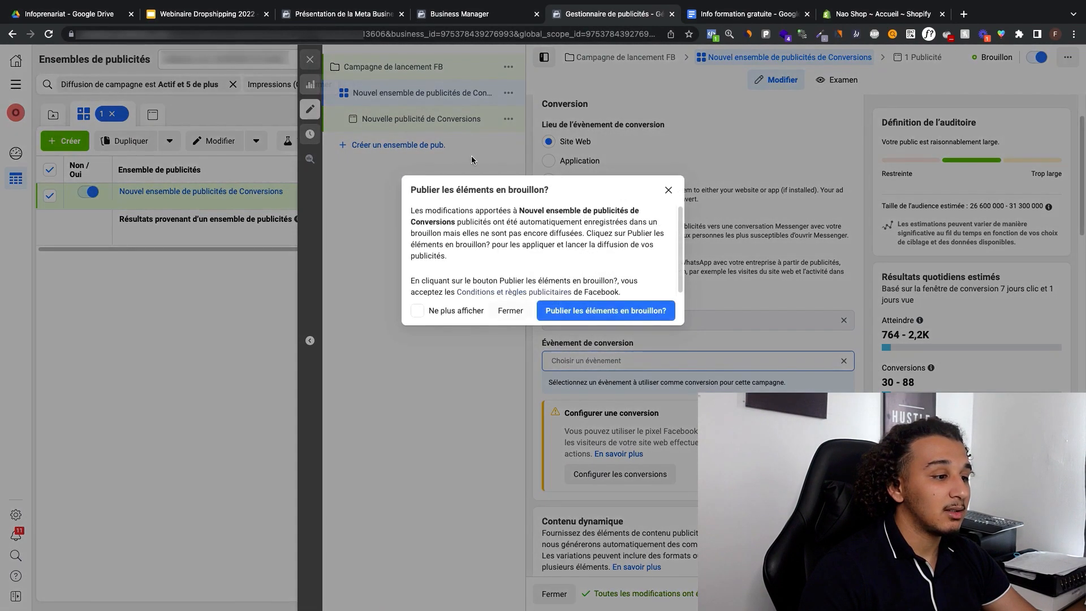
click(511, 311)
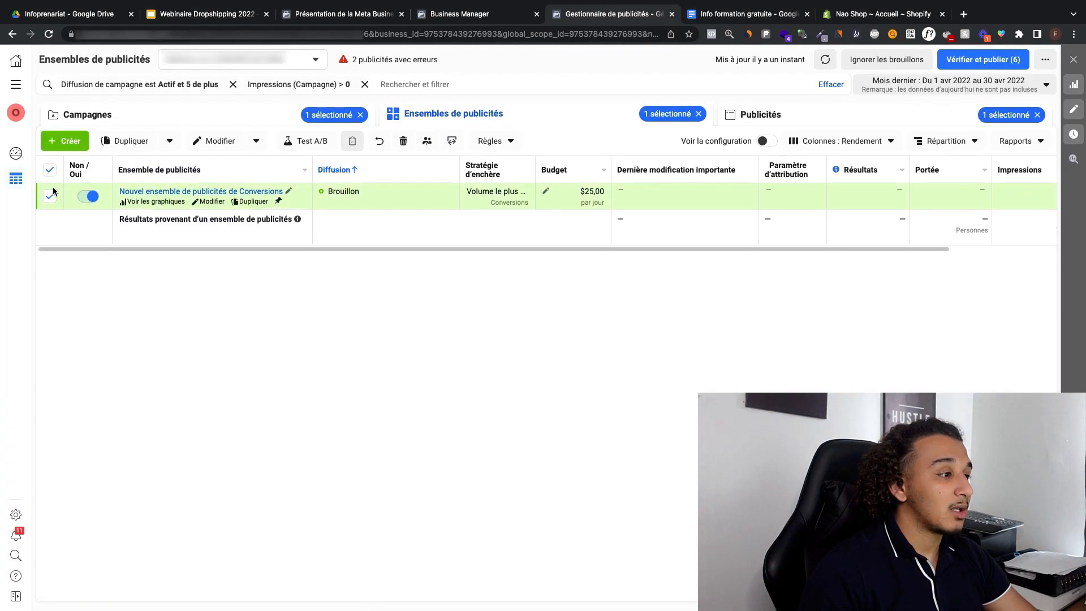
Step: Deselect the draft ad set, review the ad set columns and return to the campaign list
click(50, 170)
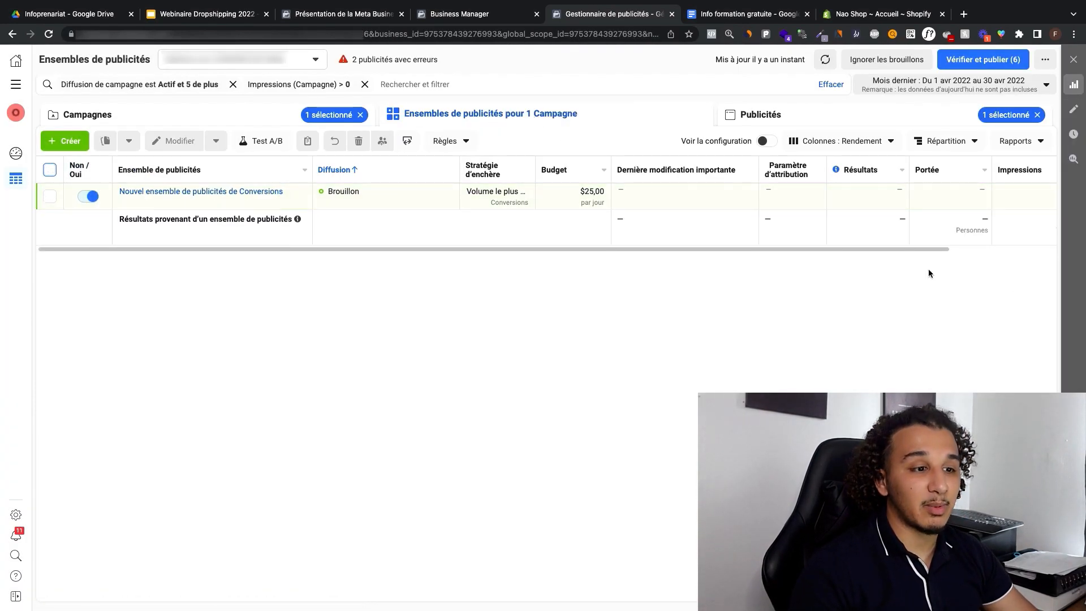
scroll(911, 246, right, 4)
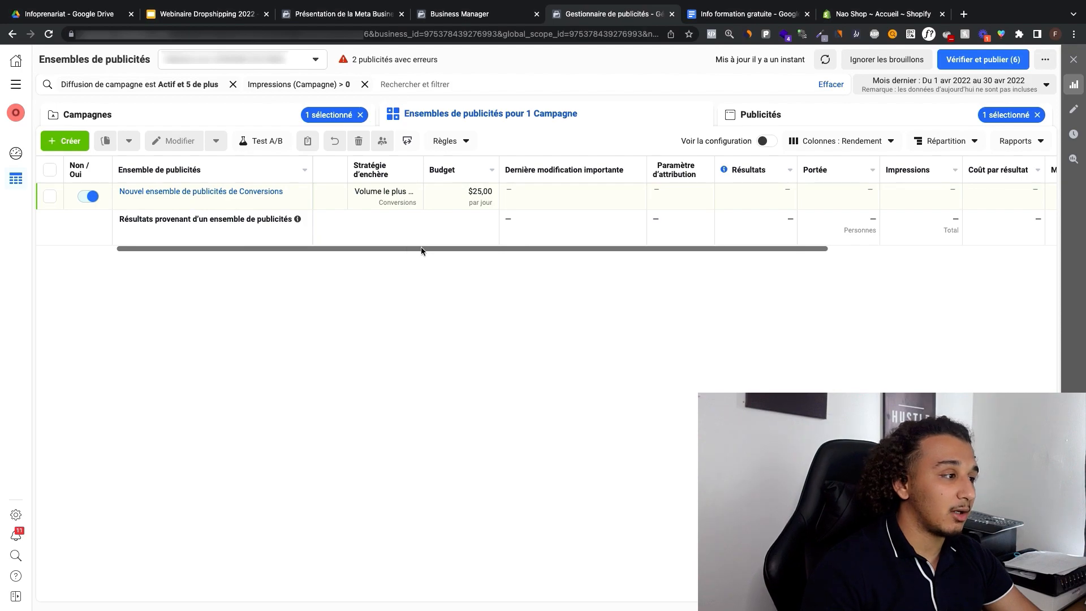
click(222, 116)
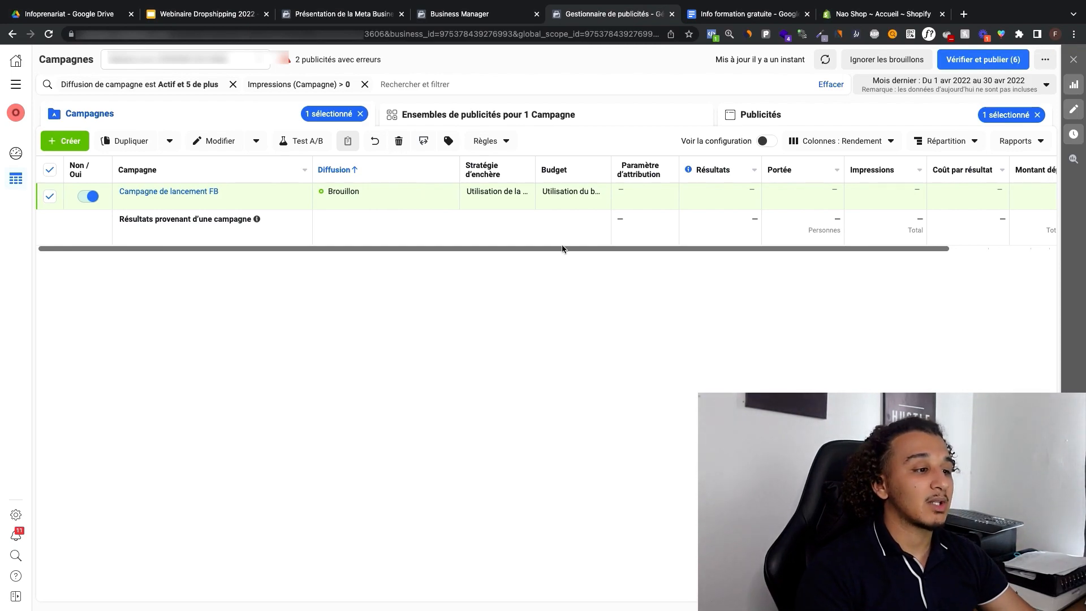
Step: Examine the campaign table's columns, from delivery, bid strategy and budget through results, reach, cost per result, amount spent and end date
drag(568, 249, 505, 260)
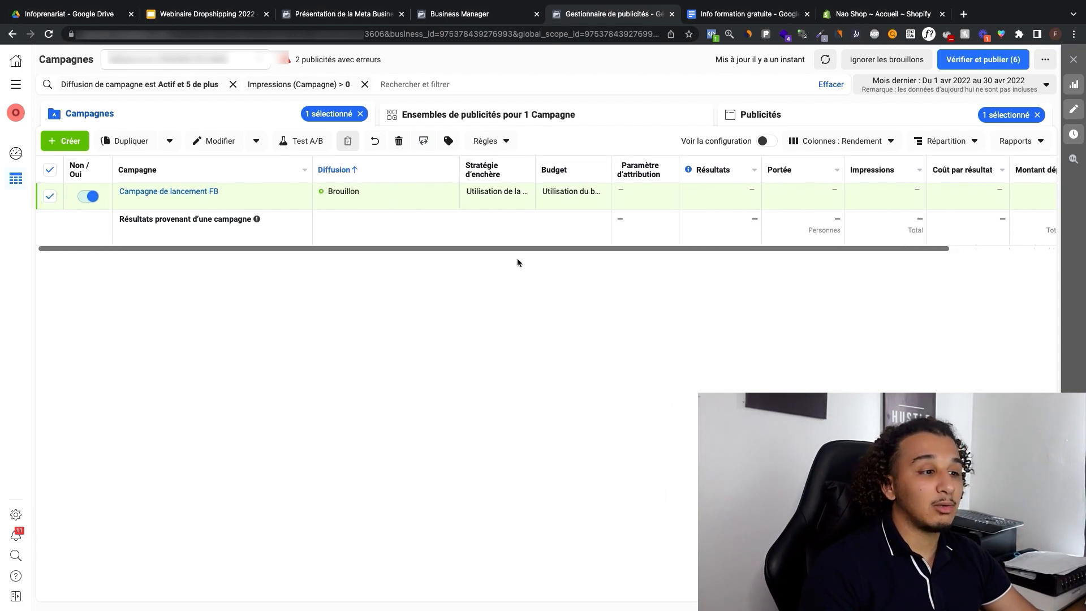
drag(679, 249, 824, 260)
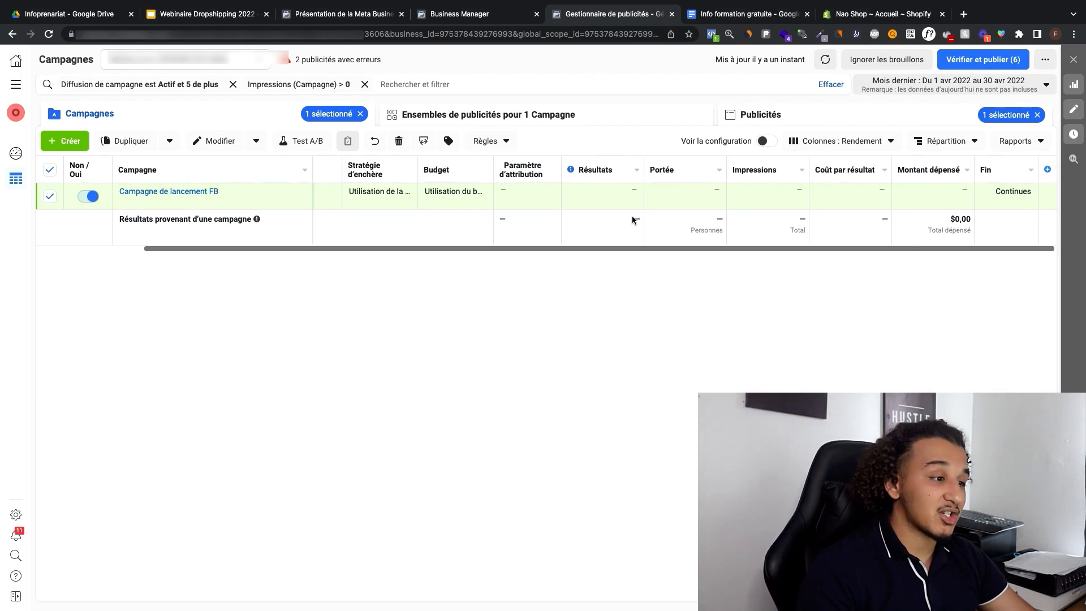
drag(443, 248, 555, 292)
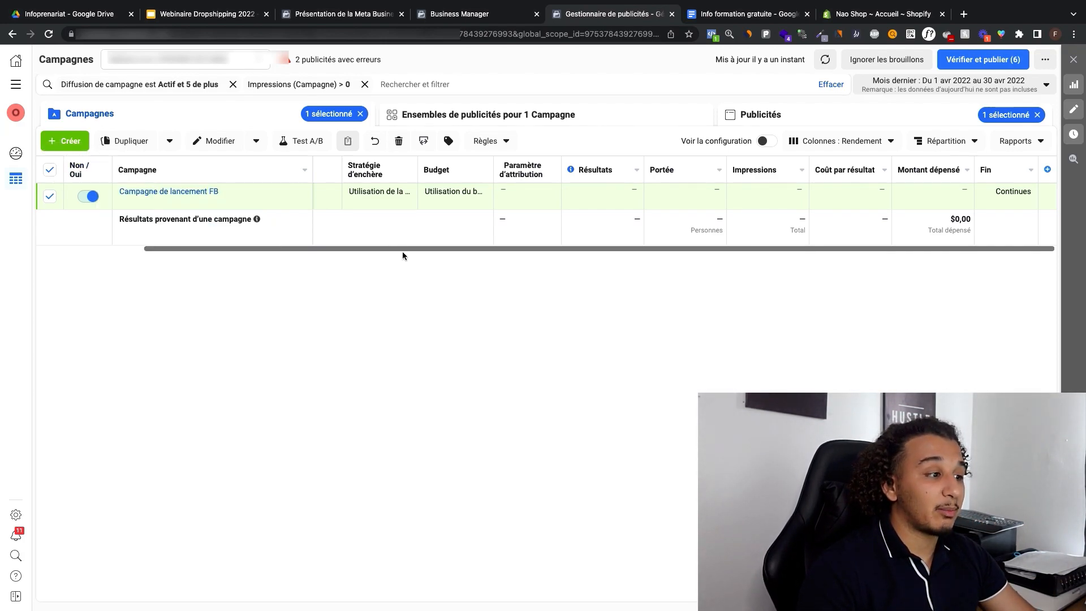
drag(402, 252, 273, 248)
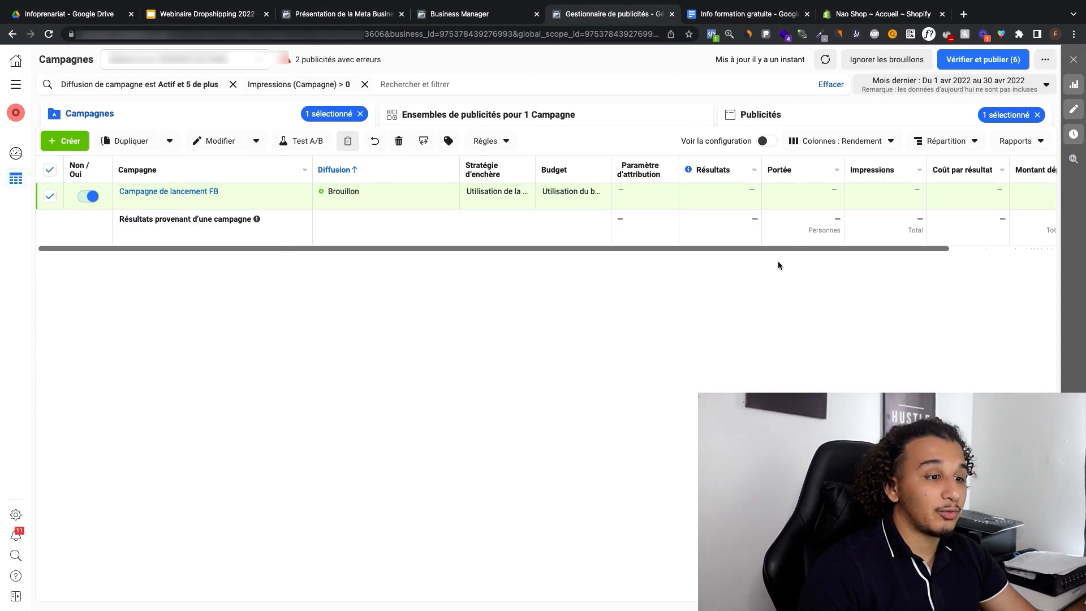
drag(761, 249, 752, 287)
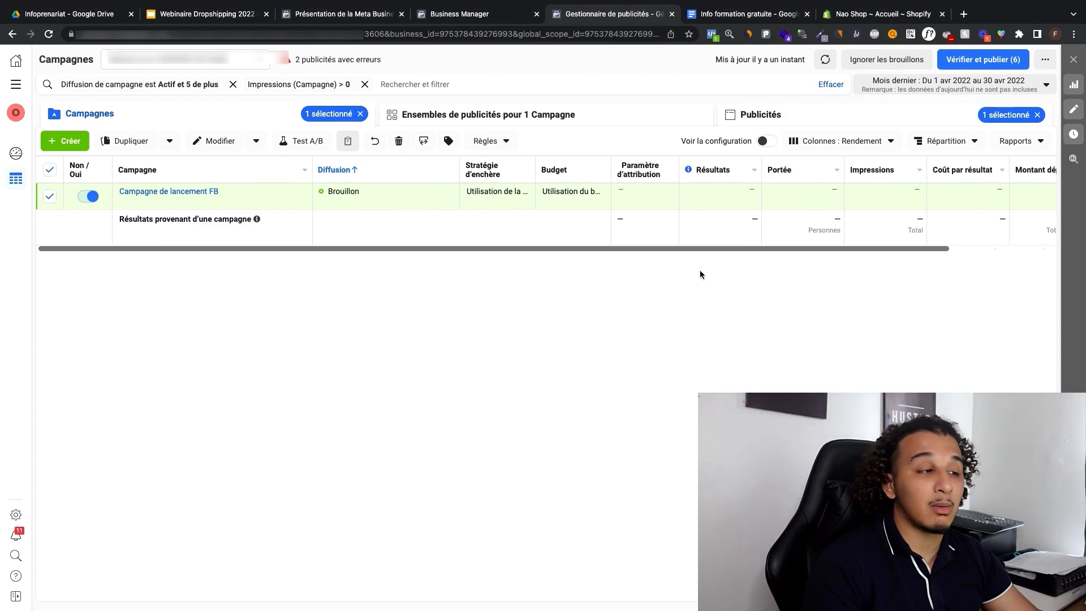
drag(562, 249, 631, 256)
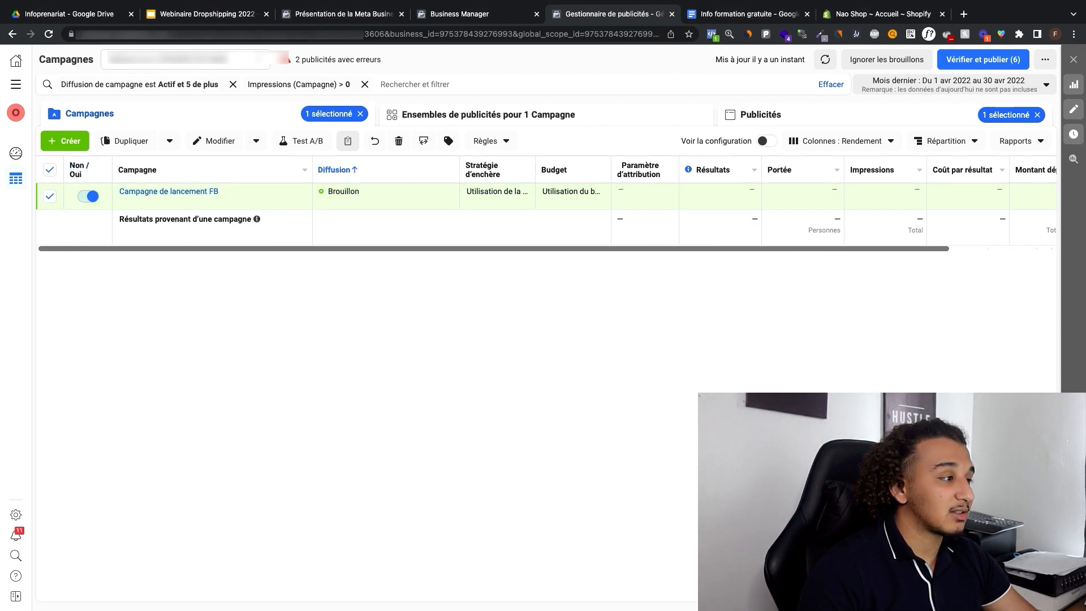
Step: Create a new campaign with the Conversions objective, briefly comparing it with the Trafic objective
click(65, 140)
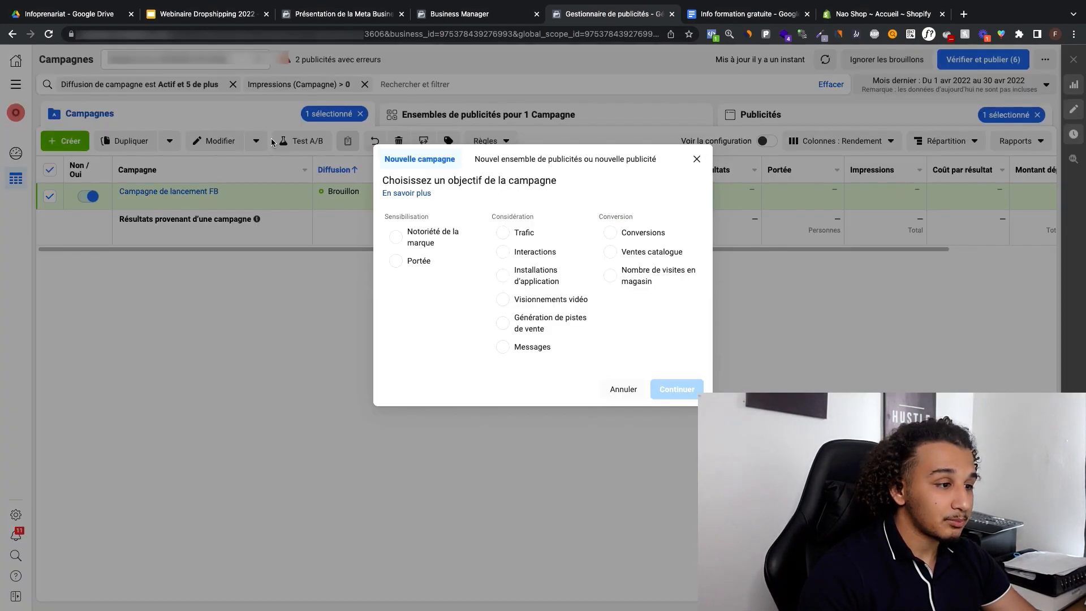
click(610, 234)
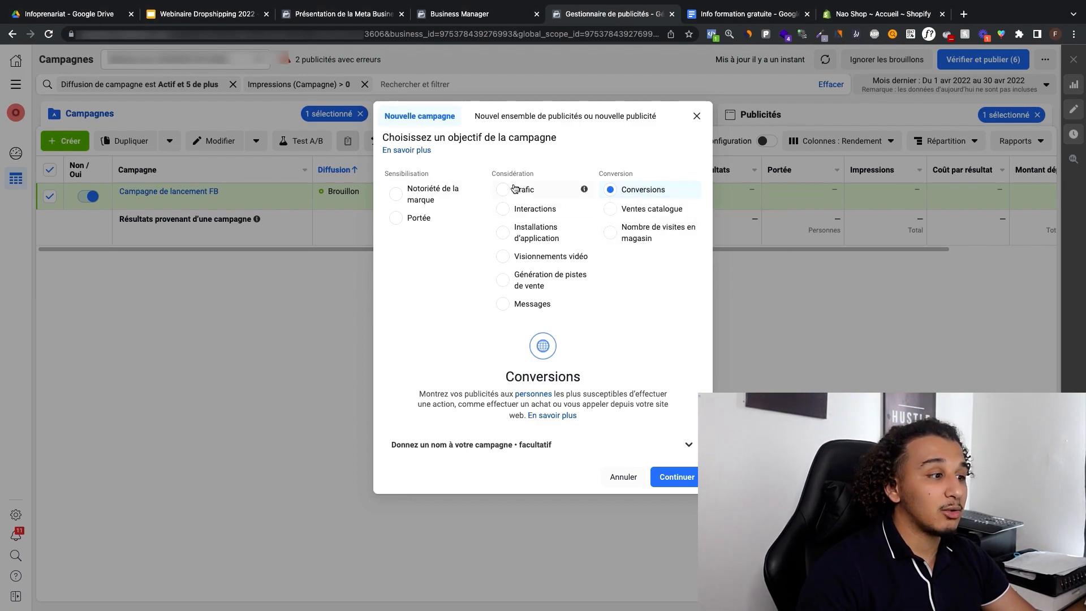
click(544, 189)
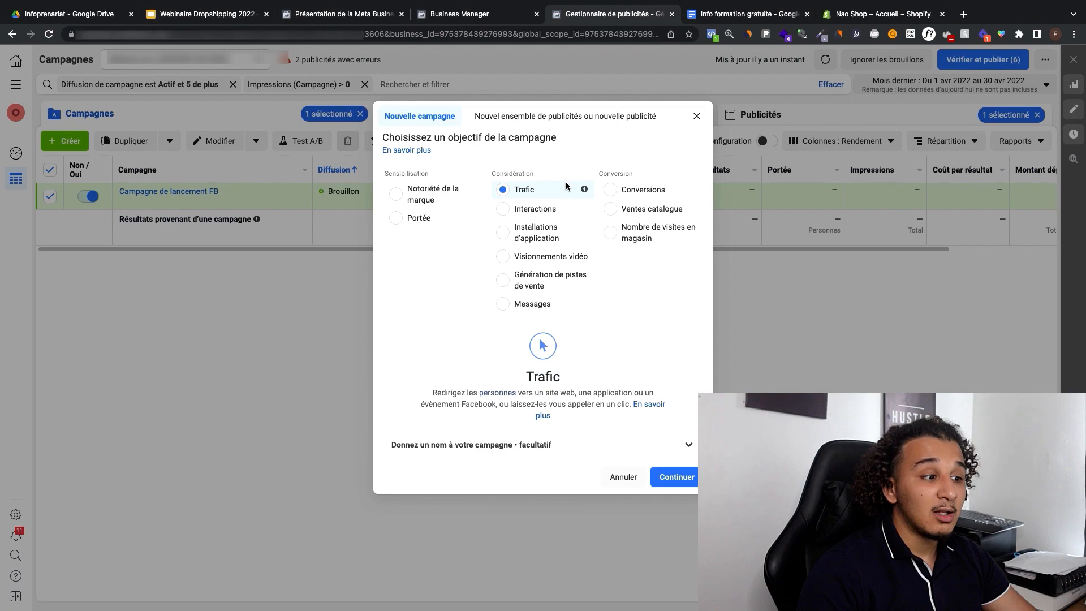
click(611, 190)
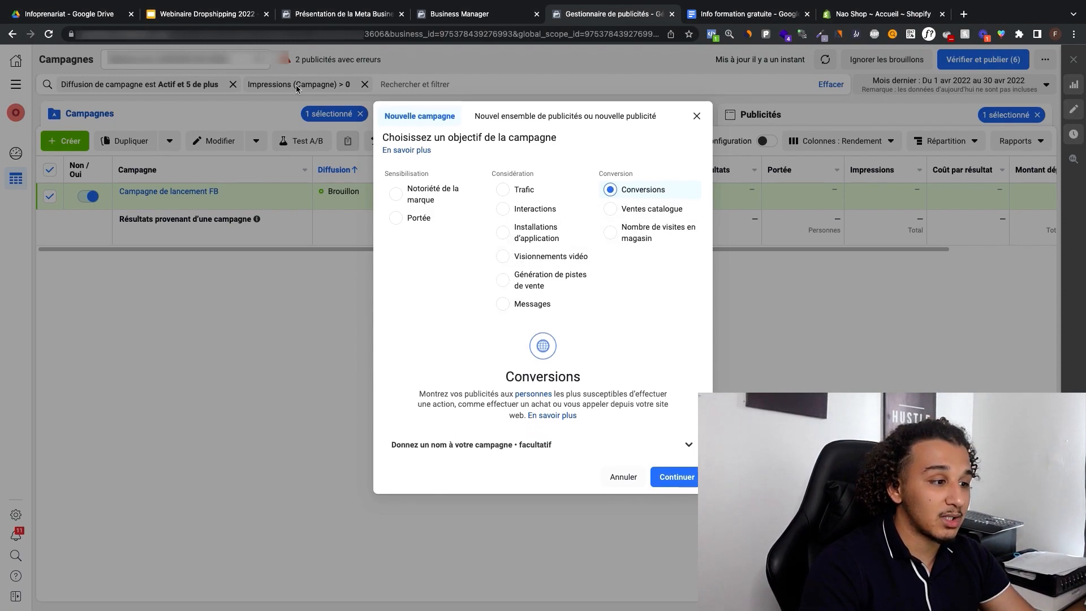
click(676, 478)
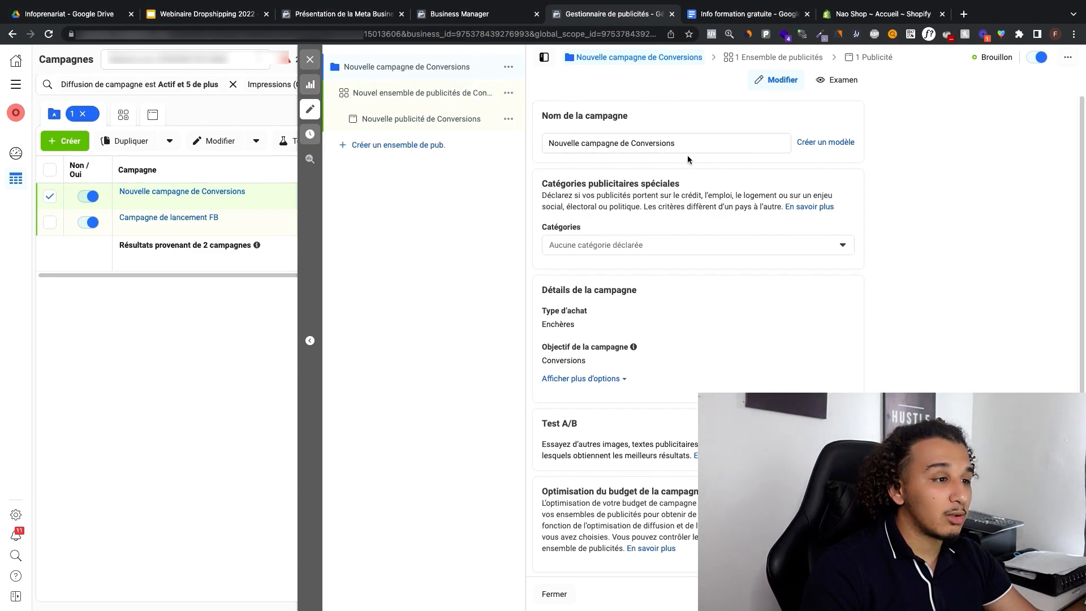
Step: Rename the new conversions campaign as "Campagne de lancement FB"
triple_click(585, 143)
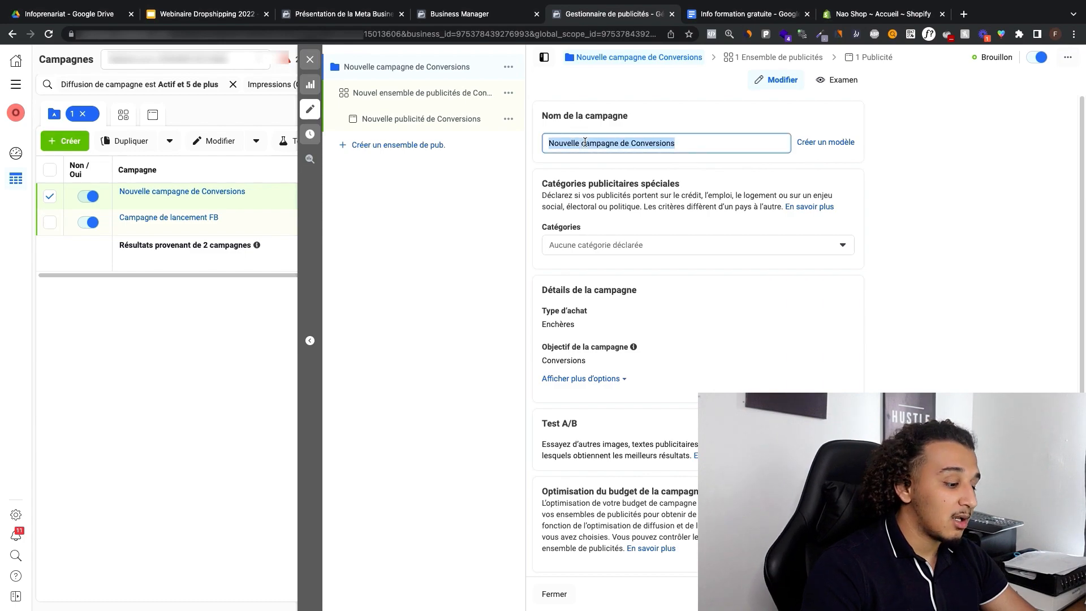
text(cAM)
key(BackSpace)
key(BackSpace)
key(BackSpace)
text(Campagne de la)
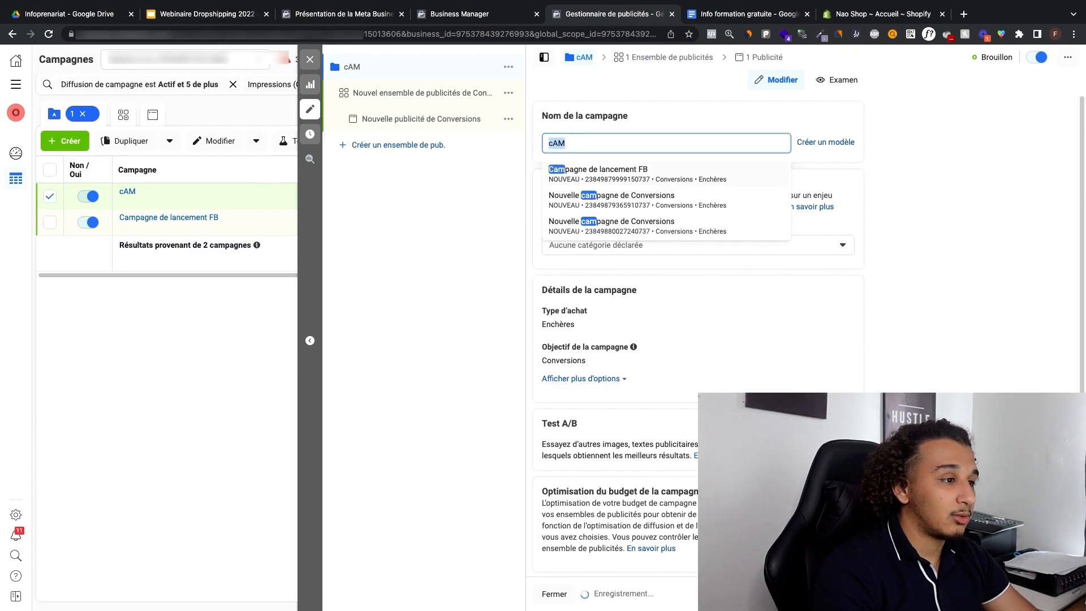
text(ncement FB)
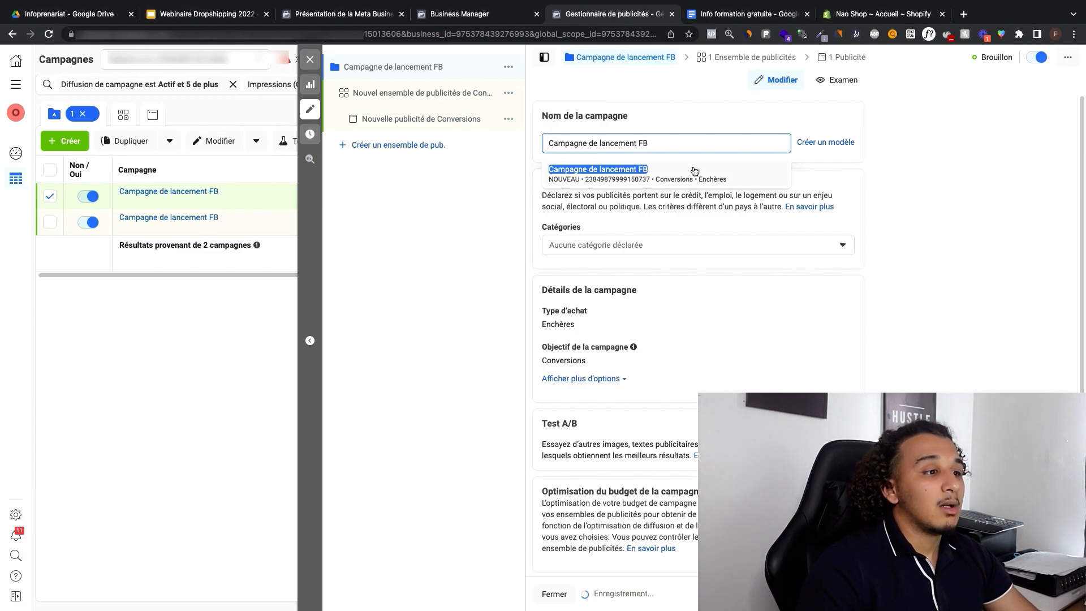
click(704, 110)
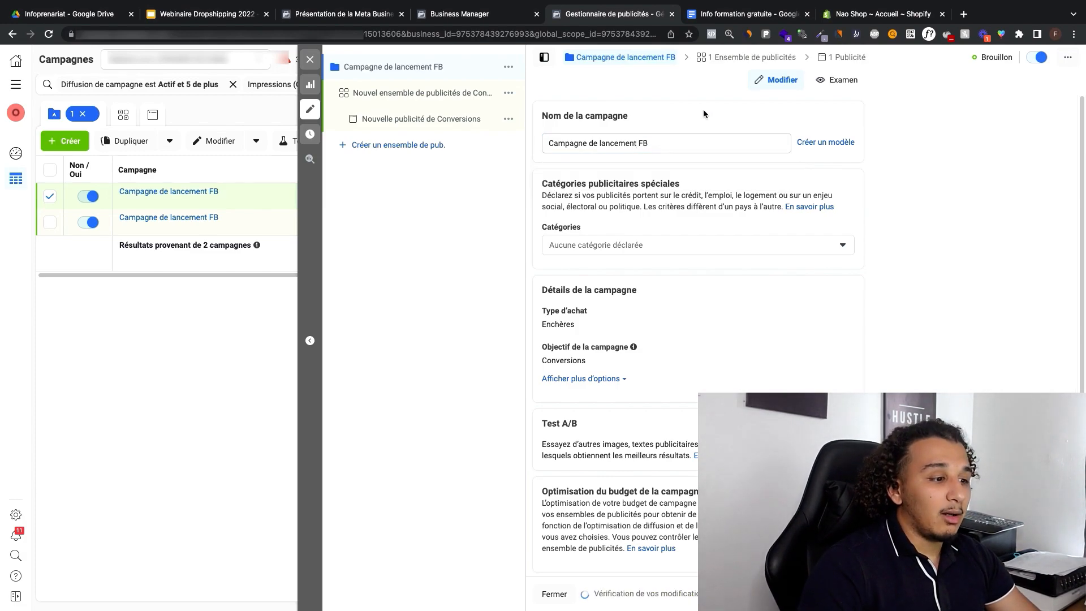
Step: Examine the campaign's details, including the purchase type choices, the objective list and the additional spending limit options
scroll(710, 225, down, 1)
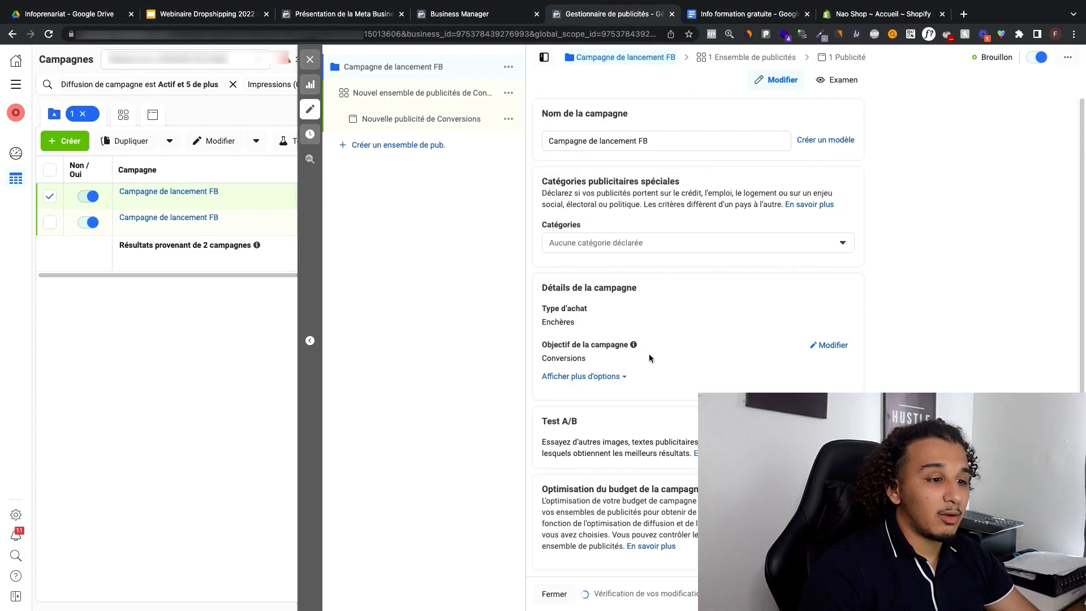
click(837, 346)
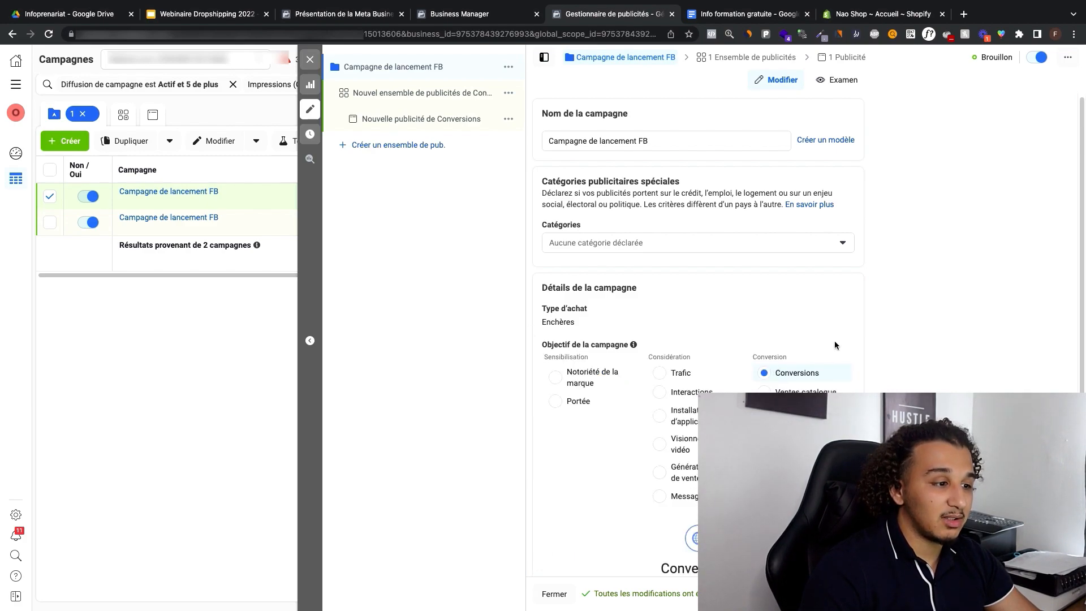
click(830, 309)
click(604, 329)
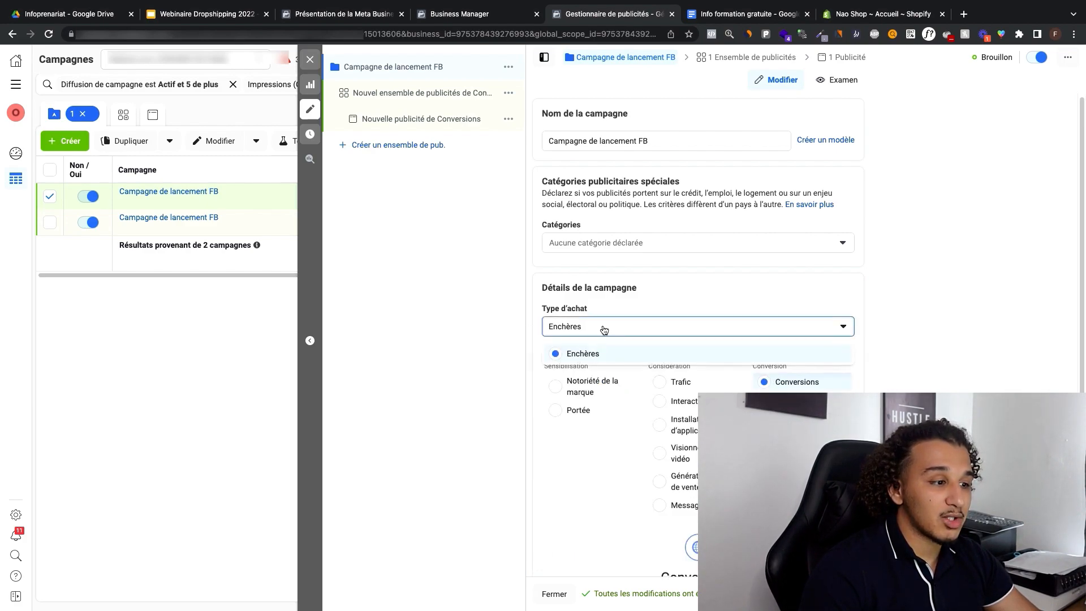
click(592, 331)
scroll(704, 317, down, 4)
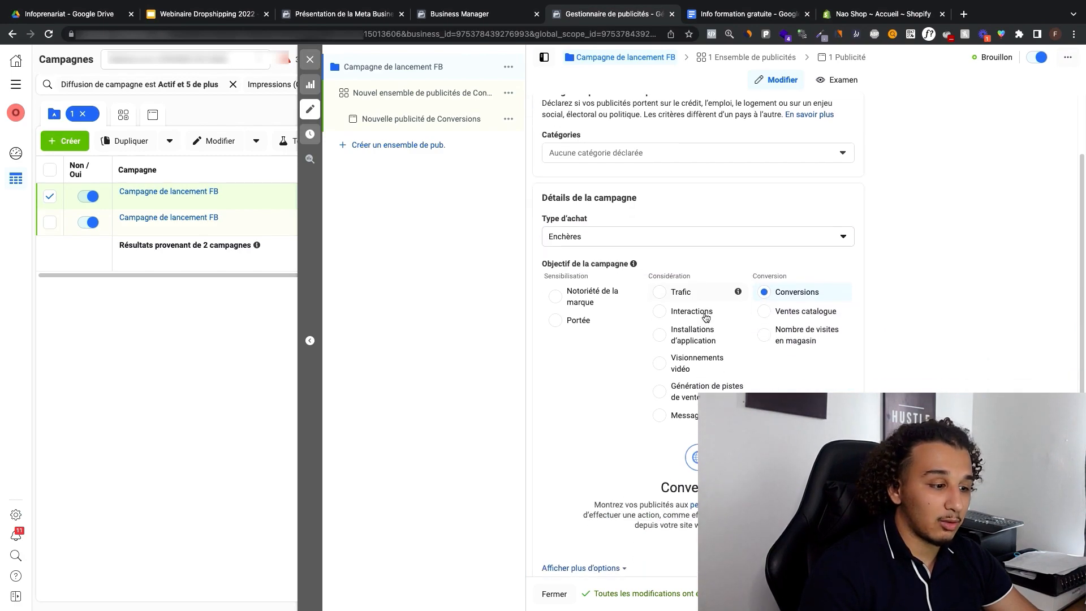
scroll(702, 302, down, 1)
click(608, 381)
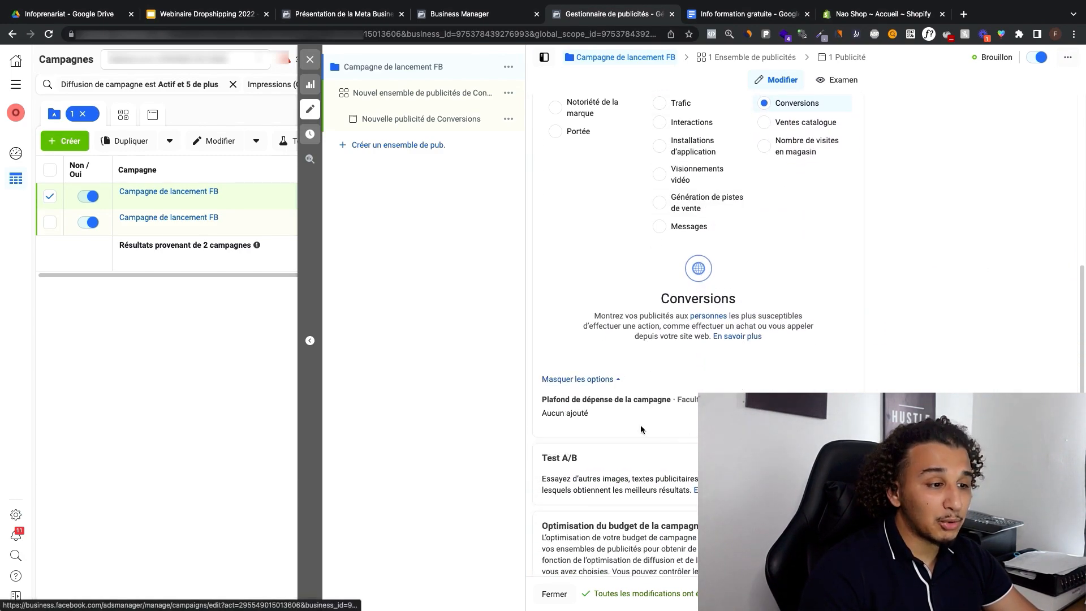
scroll(605, 381, up, 4)
scroll(604, 382, up, 1)
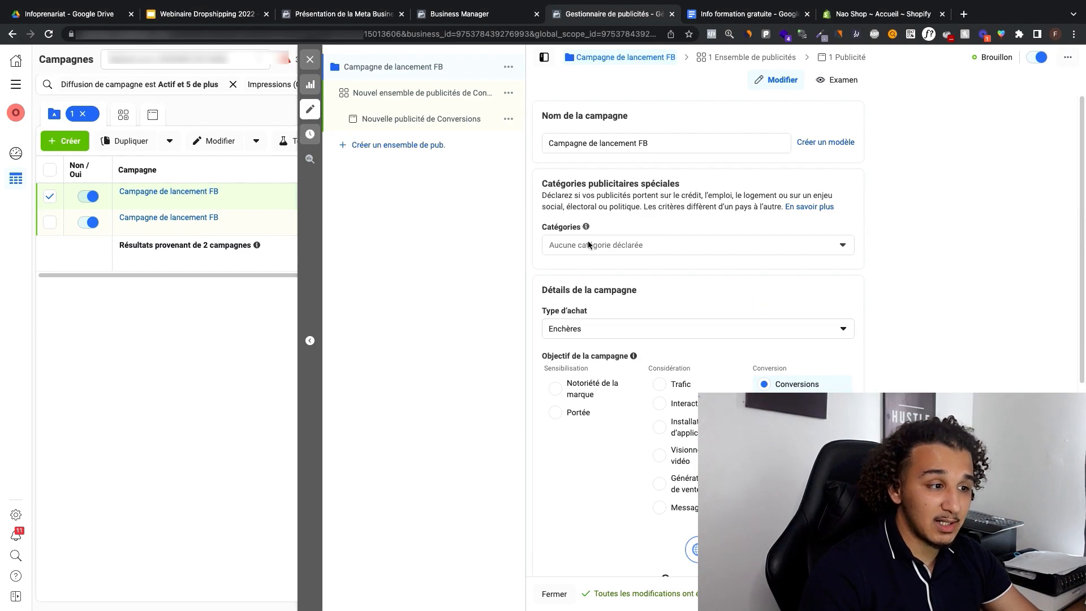
Step: Open the campaign's new ad set and reselect "Ads Pixel for Shopify Facebook Ad" as its pixel
click(390, 97)
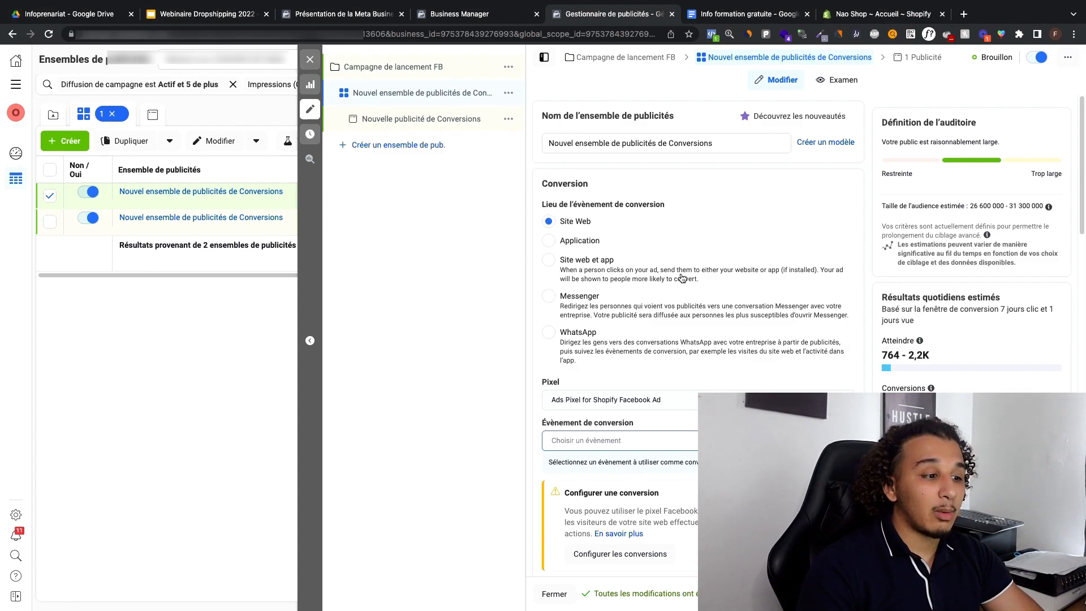
scroll(594, 277, down, 2)
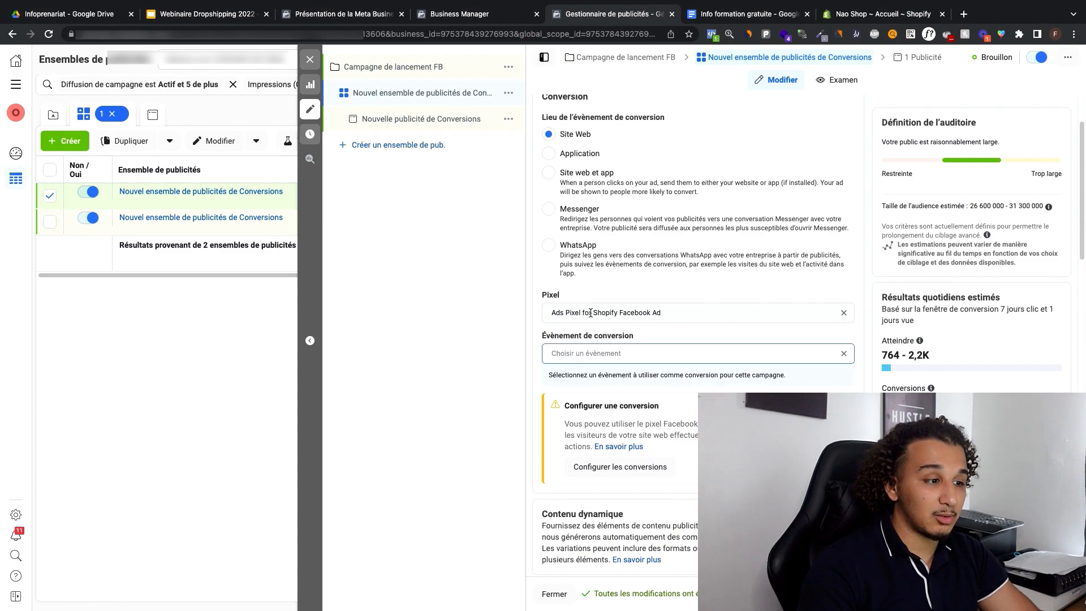
click(844, 314)
click(690, 308)
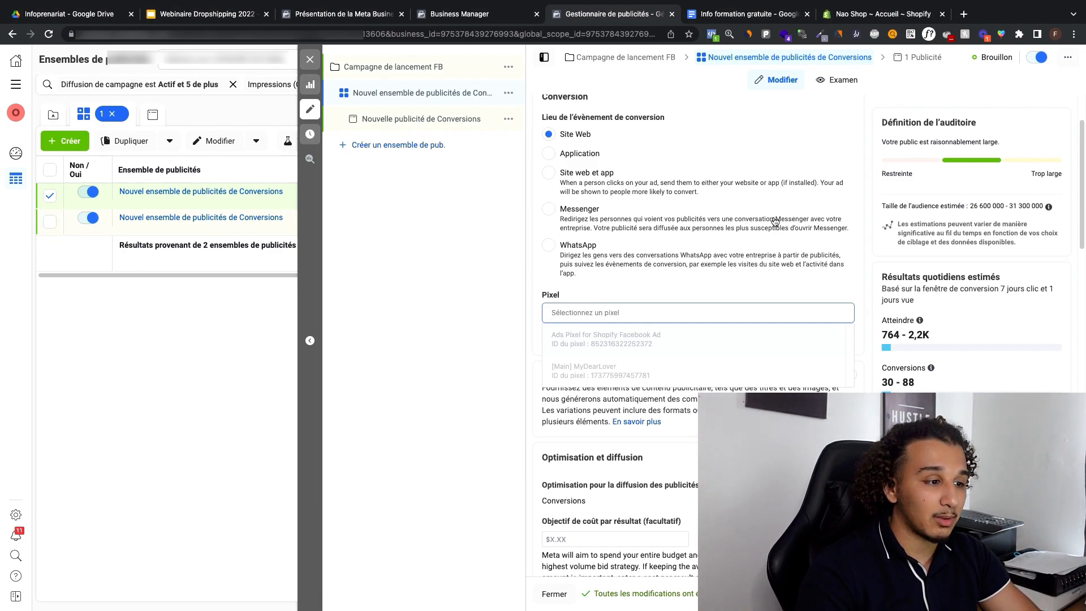
click(670, 339)
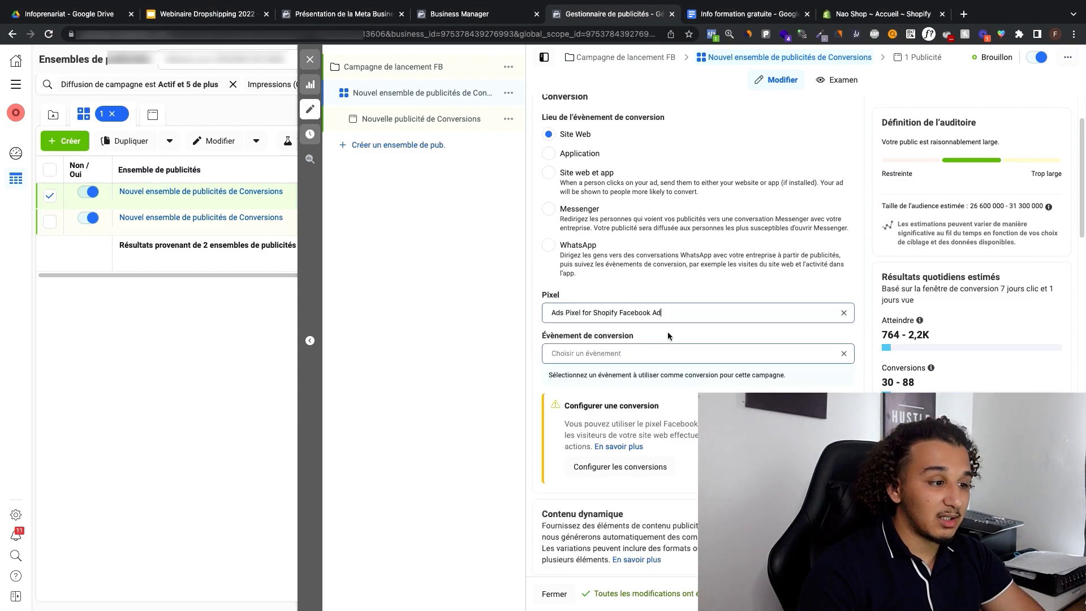
Step: Set the ad set's conversion event to Achat, trying Ajouter au panier as an alternative before settling
click(645, 350)
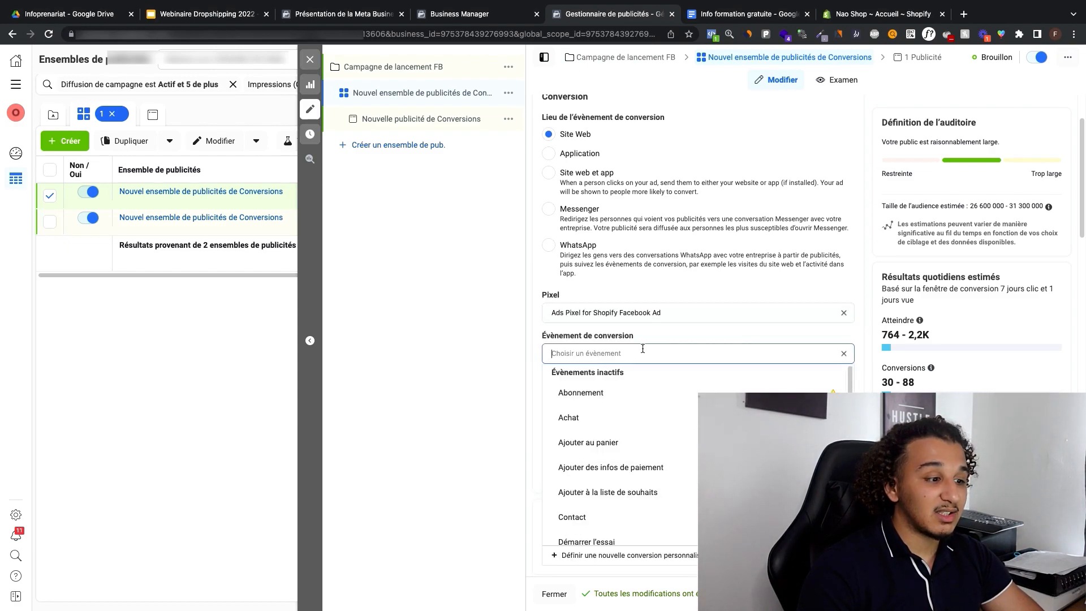
click(626, 416)
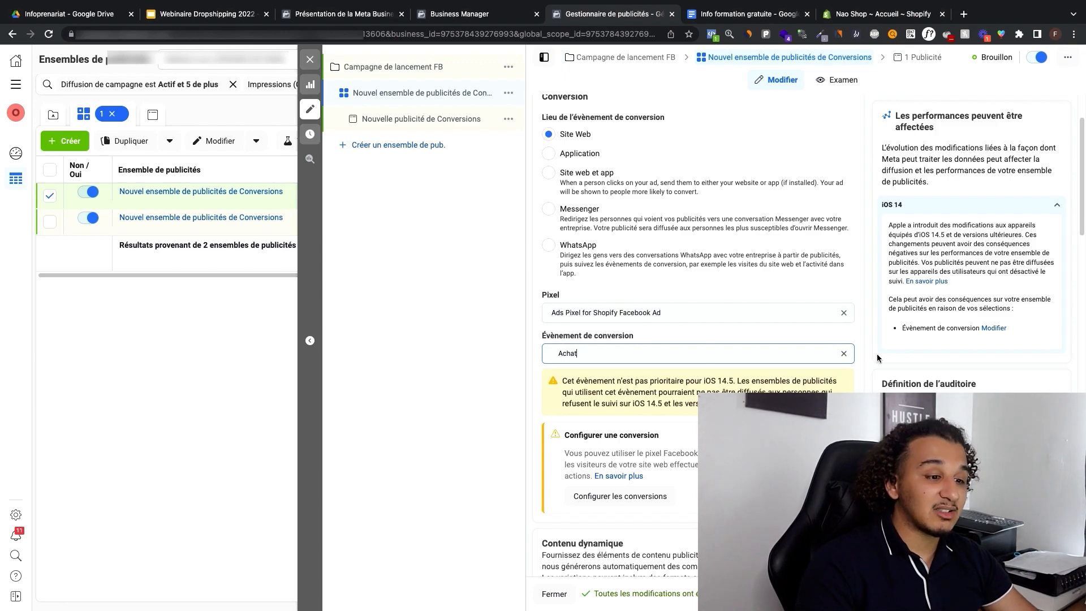
click(839, 356)
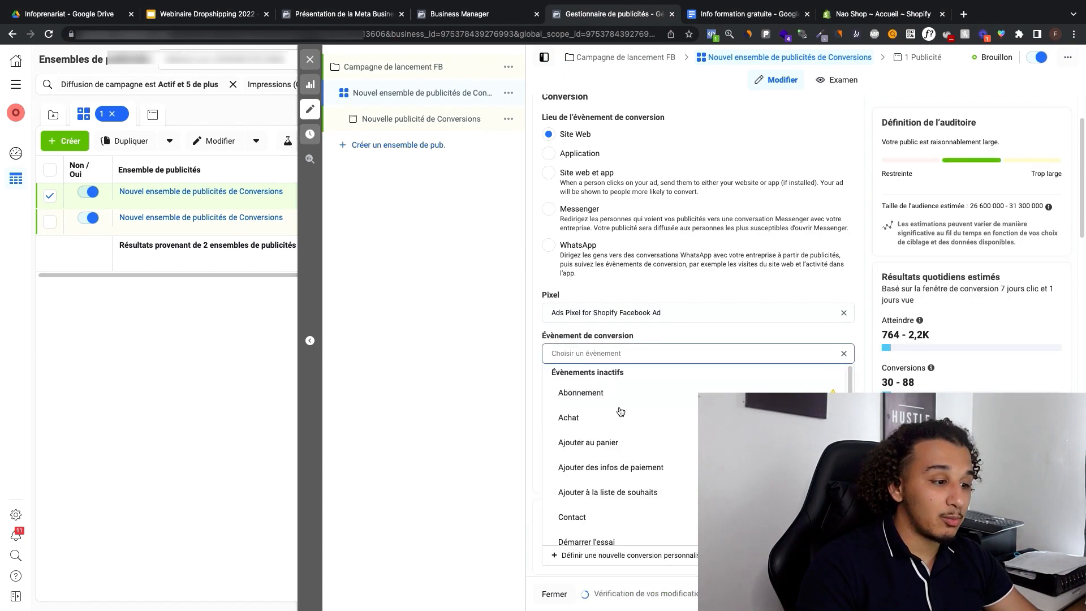
click(602, 442)
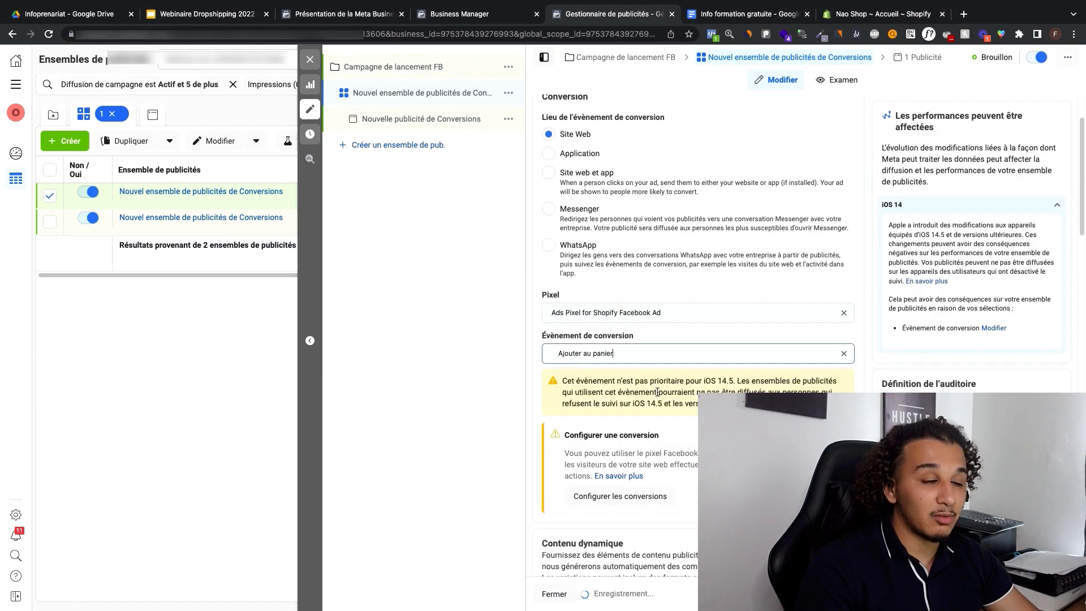
click(673, 348)
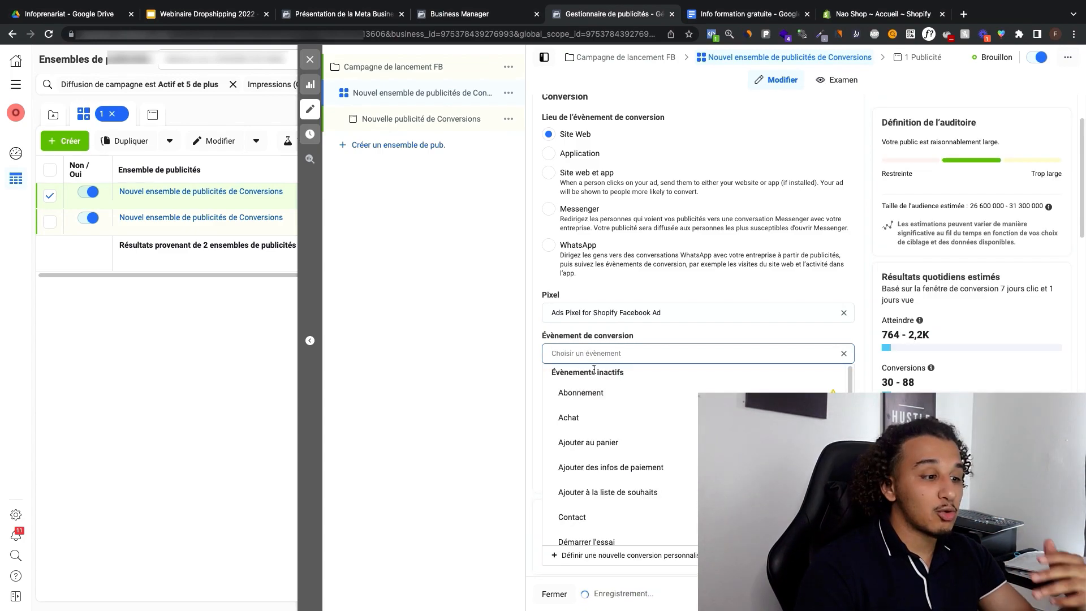
click(603, 418)
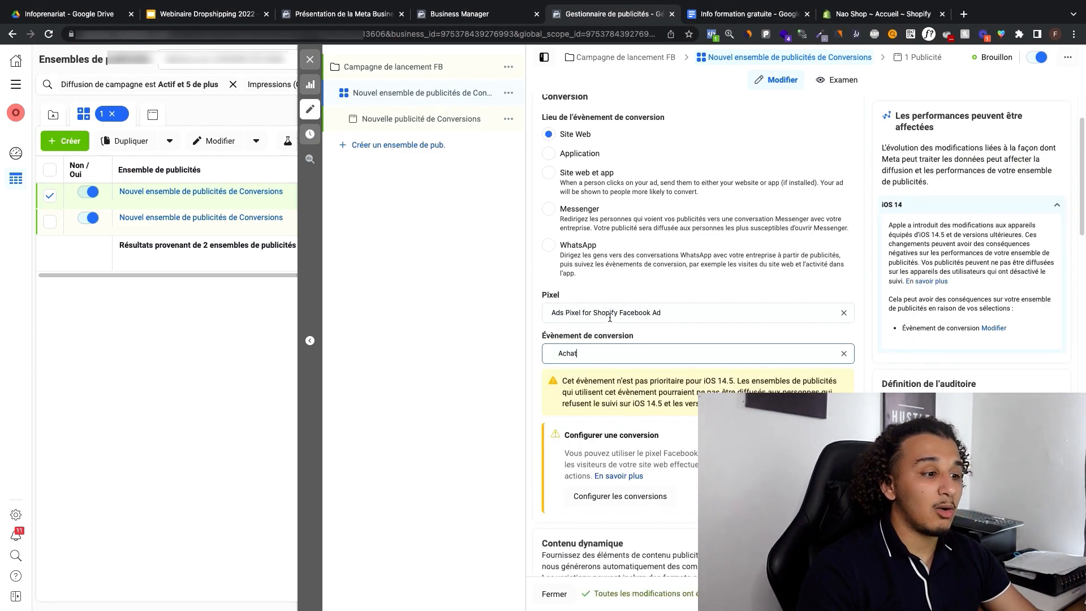
Step: Set the ad set's daily budget to $20 CAD
scroll(588, 282, down, 10)
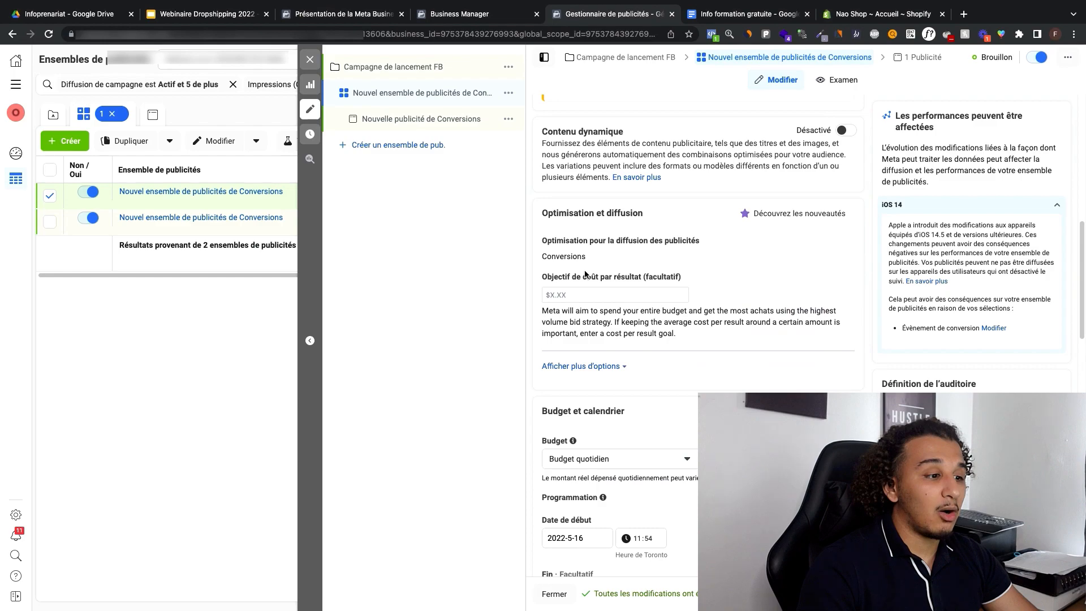
scroll(584, 274, down, 4)
click(710, 252)
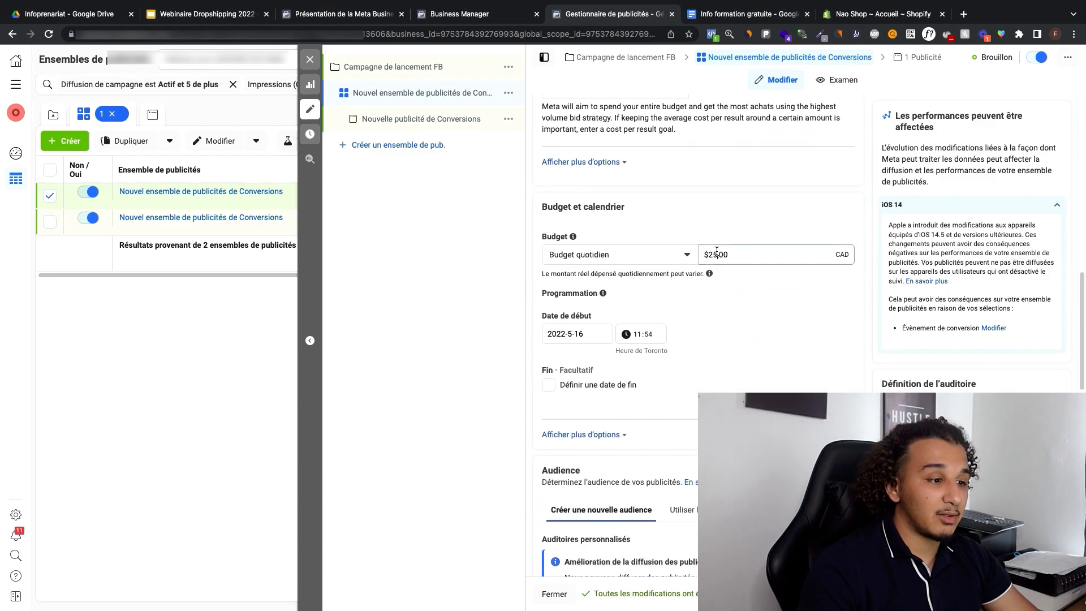
double_click(710, 252)
text(20)
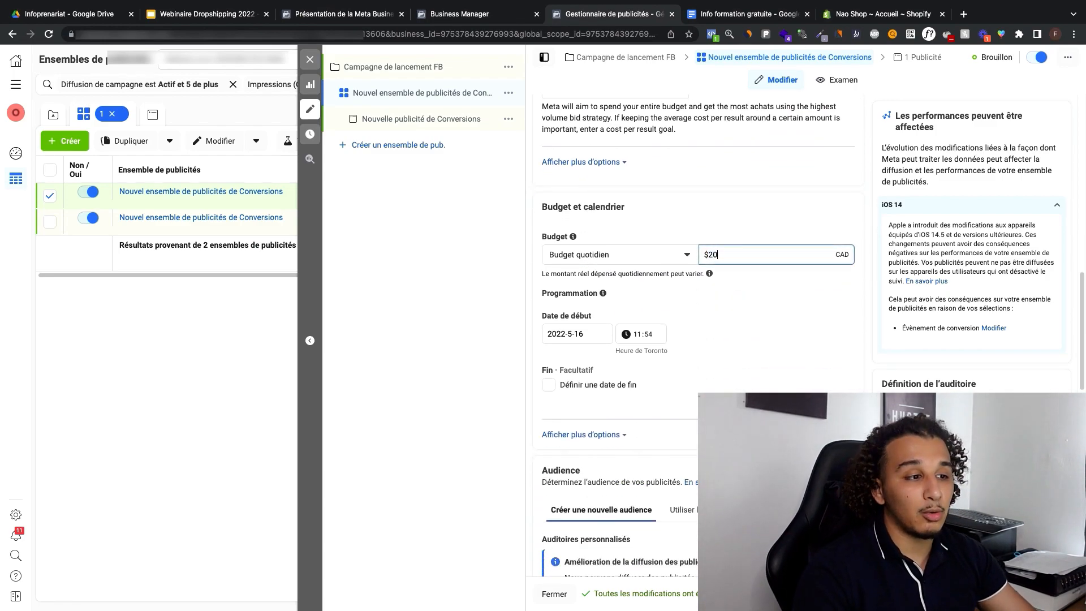
click(737, 228)
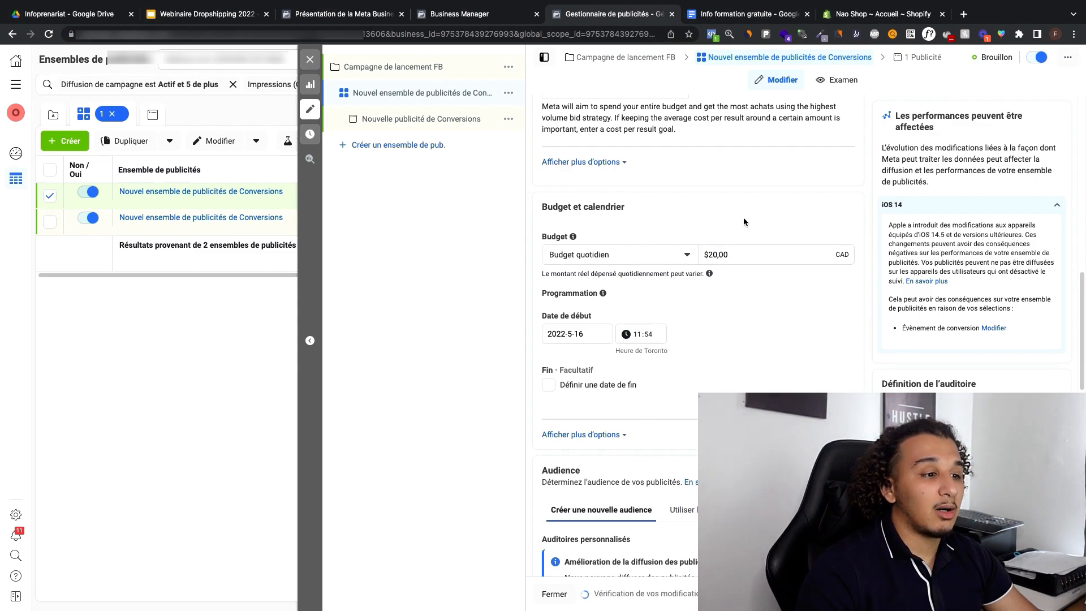
Step: Schedule the ad set to start on 2022-5-17 at 03:00
scroll(745, 220, down, 2)
scroll(746, 220, up, 4)
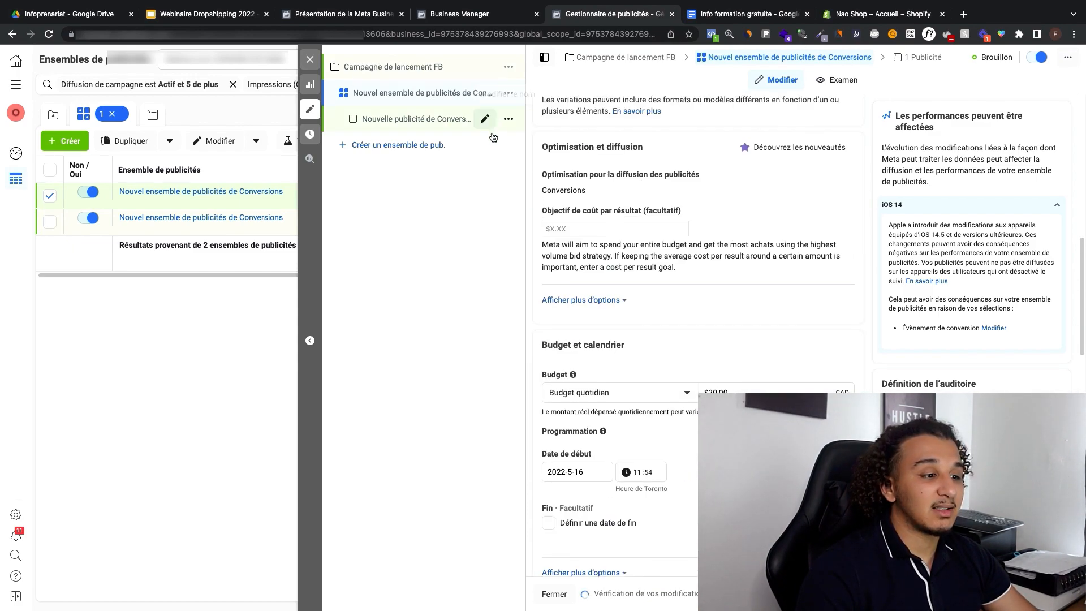
scroll(661, 286, down, 4)
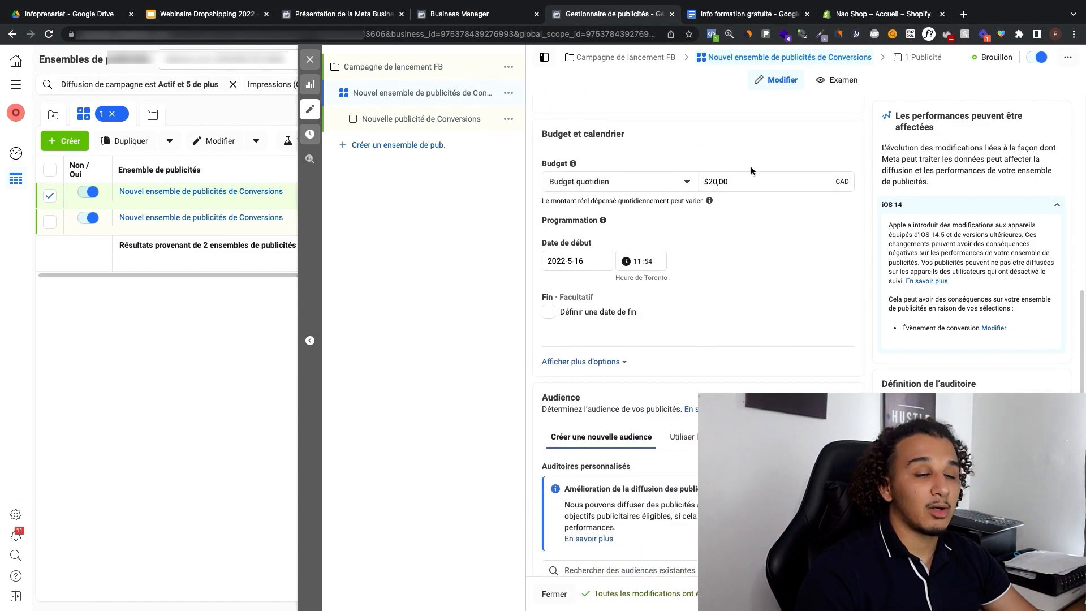
scroll(738, 176, down, 1)
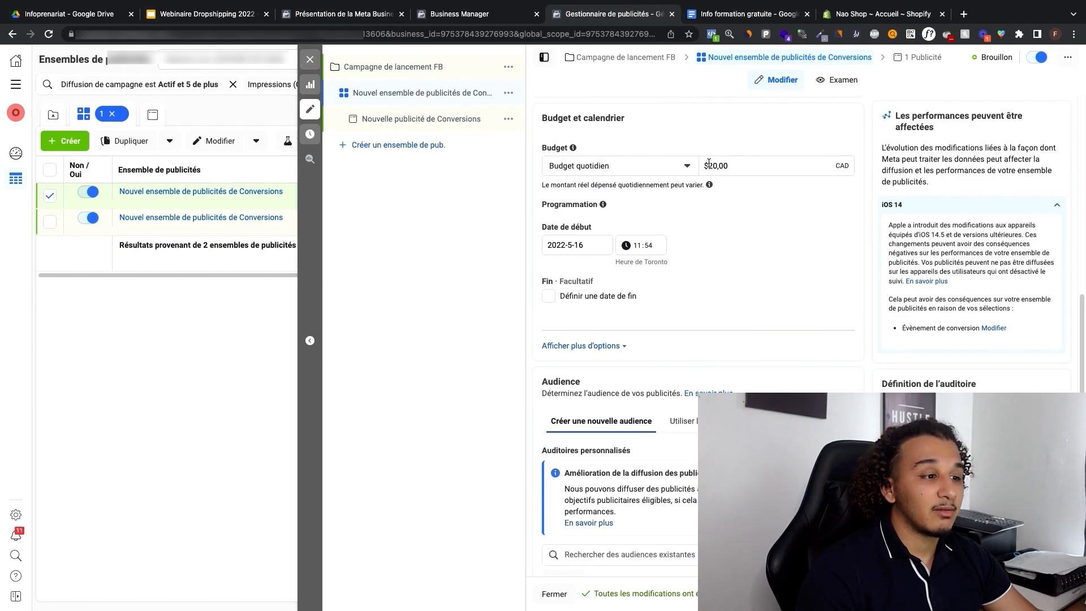
click(594, 245)
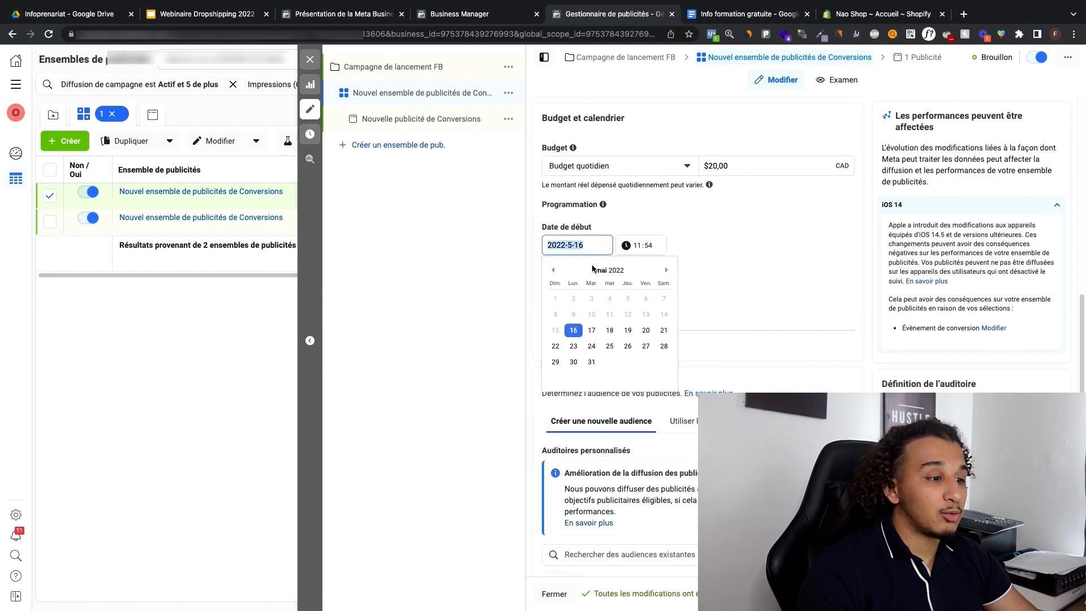
click(594, 335)
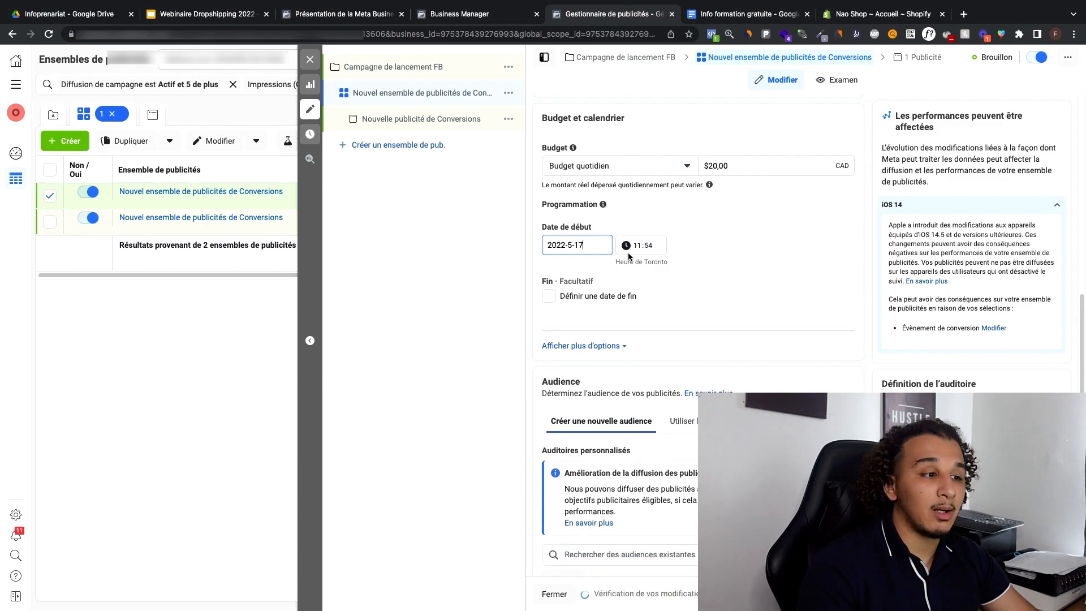
click(637, 244)
text(03:)
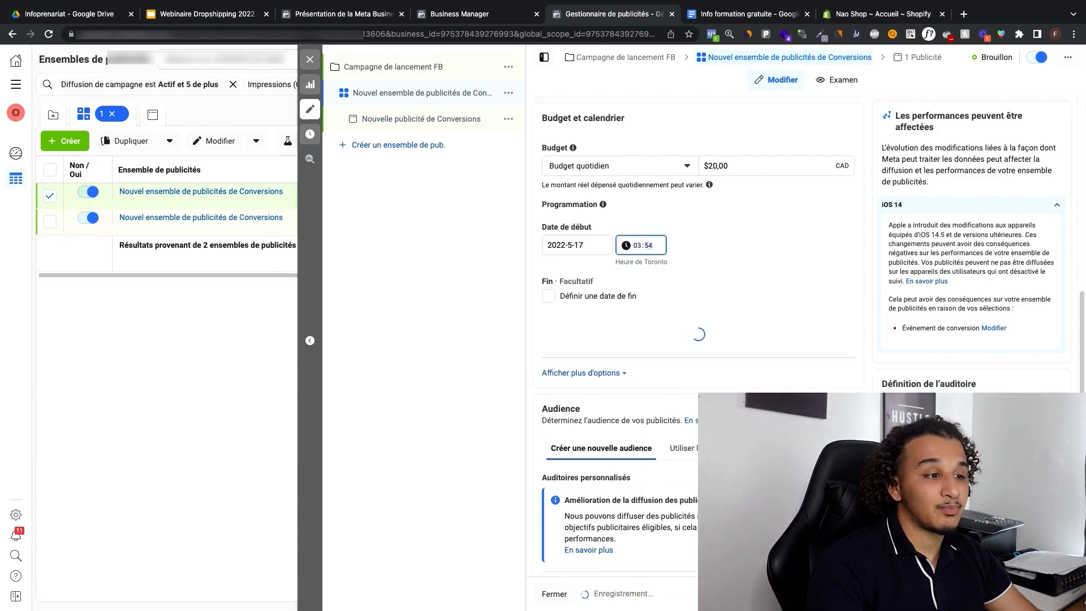
text(00)
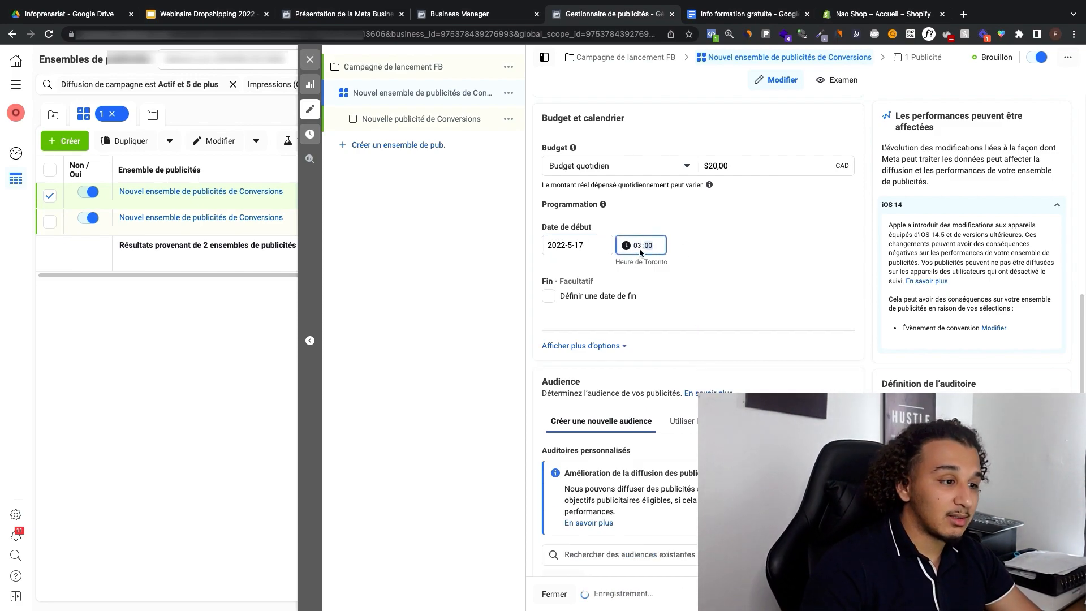
click(638, 246)
click(597, 245)
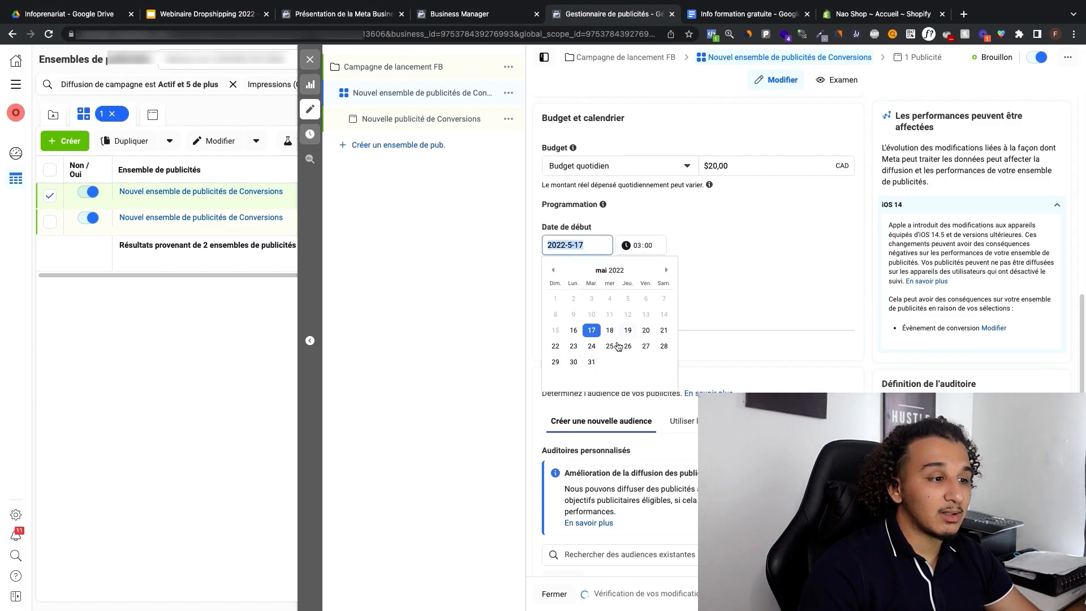
click(641, 240)
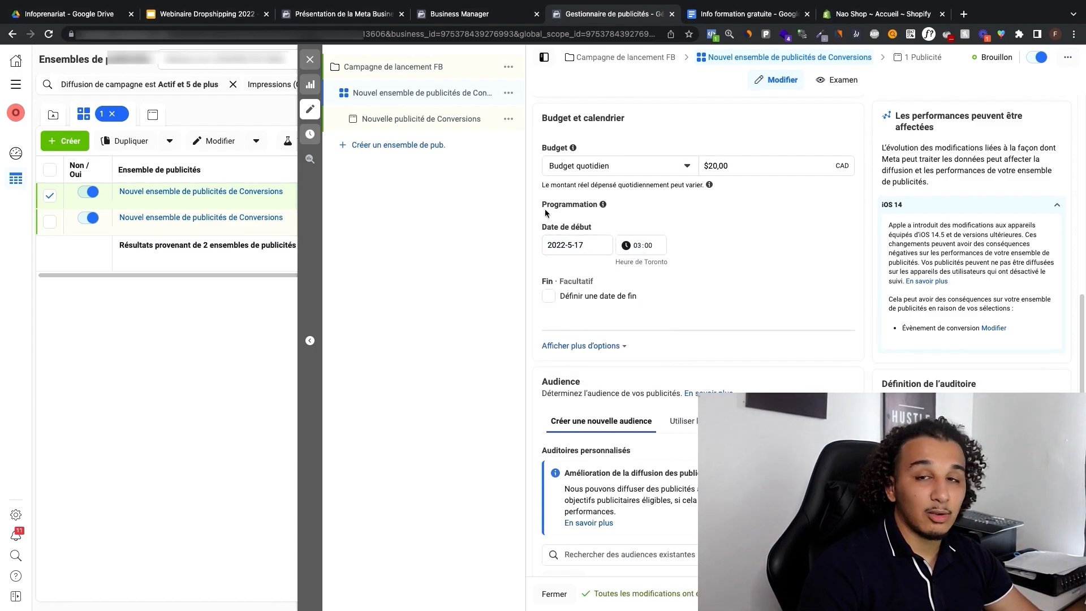
click(634, 247)
click(573, 247)
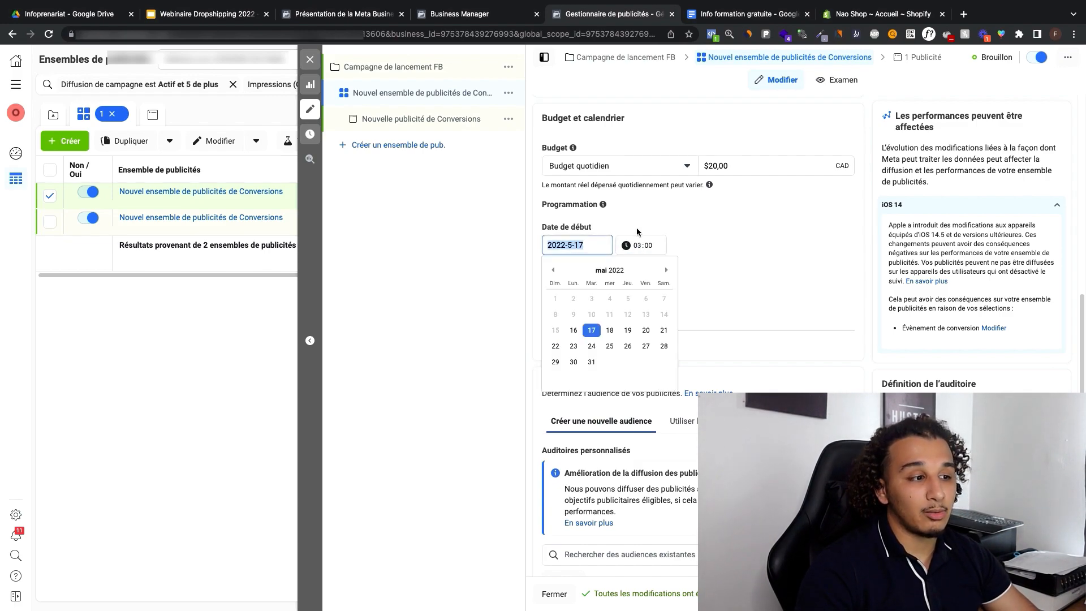
click(638, 230)
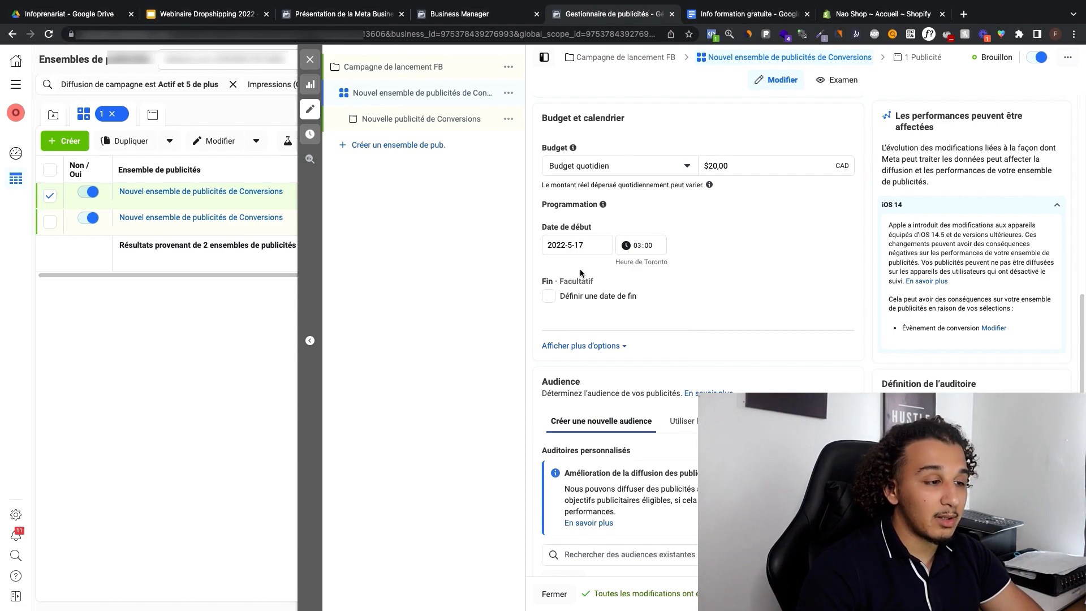
click(602, 246)
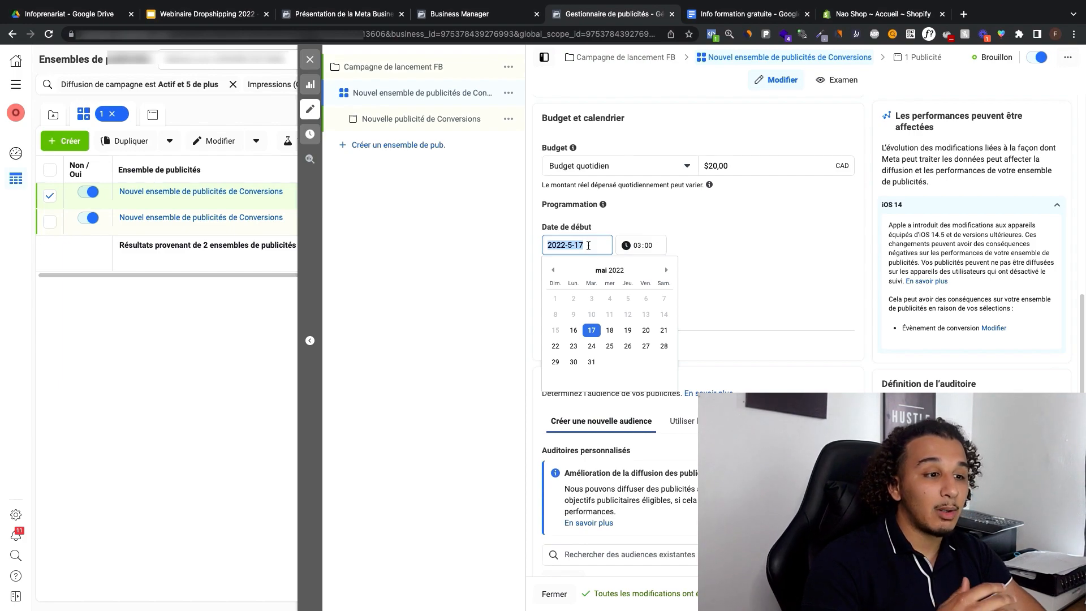
click(627, 213)
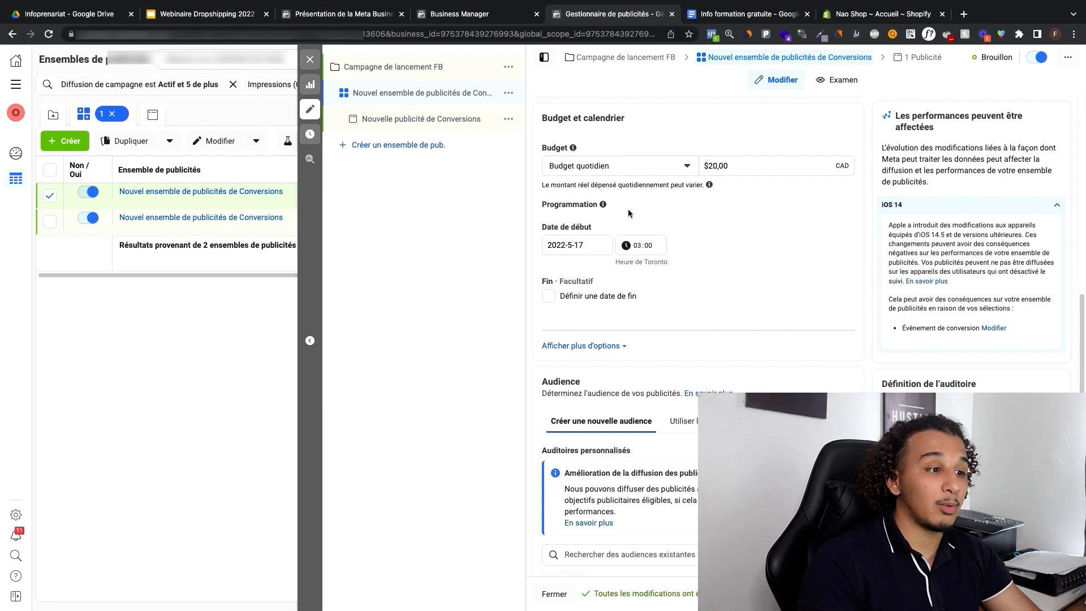
click(640, 247)
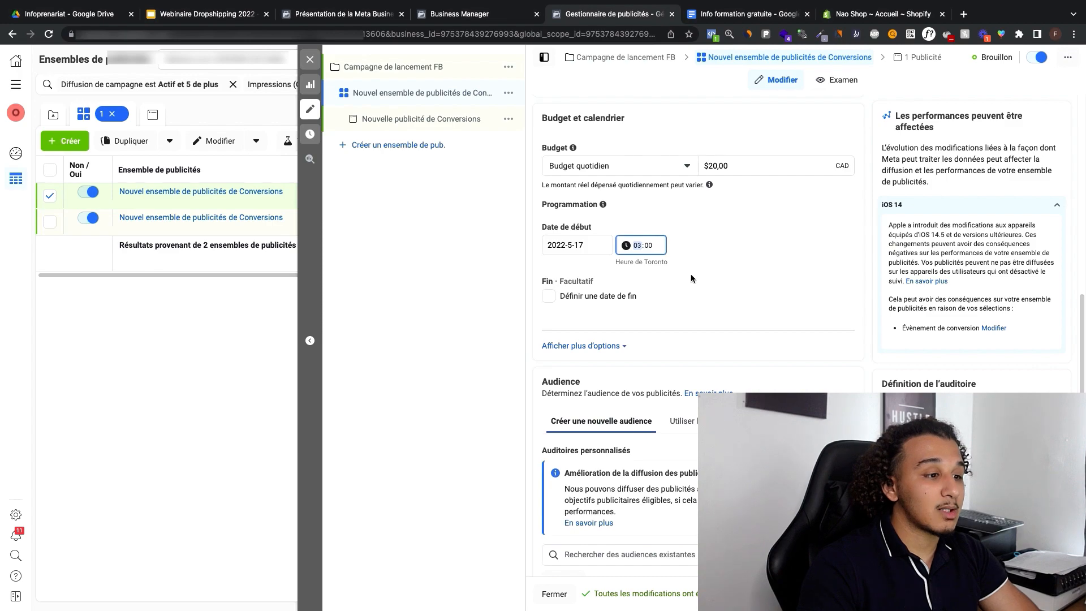
Step: Dismiss the notices about ad delivery improvements and advanced targeting improvements in the ad set's audience settings
scroll(764, 316, down, 6)
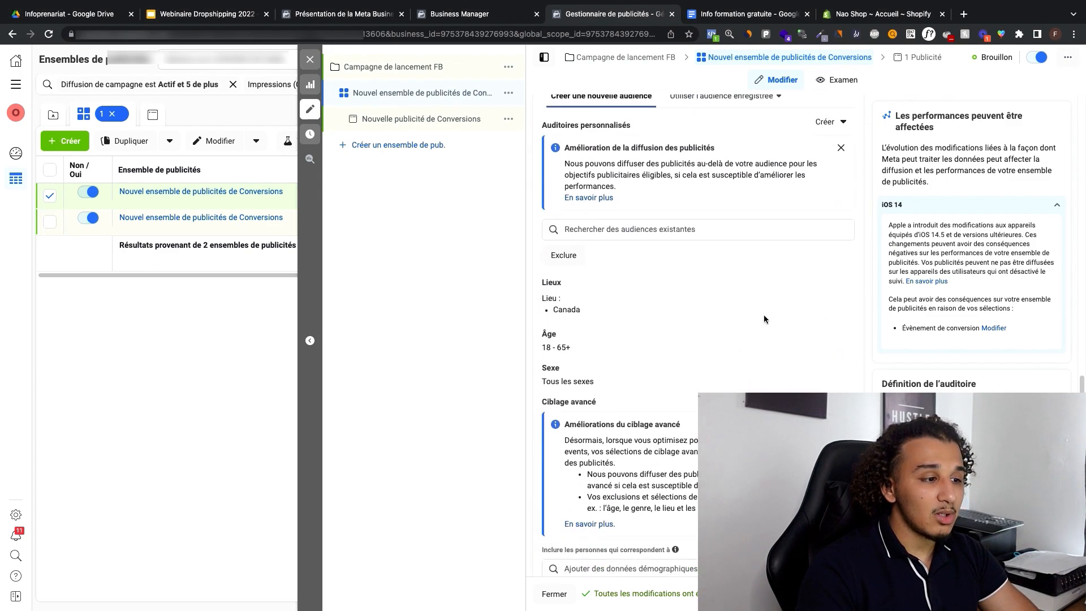
click(840, 141)
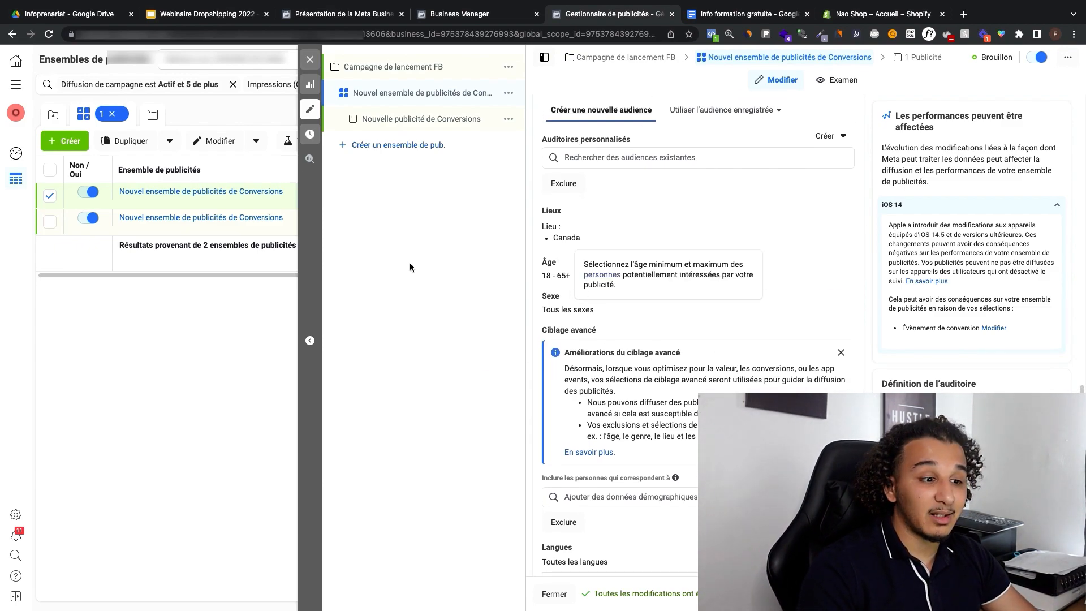
click(840, 353)
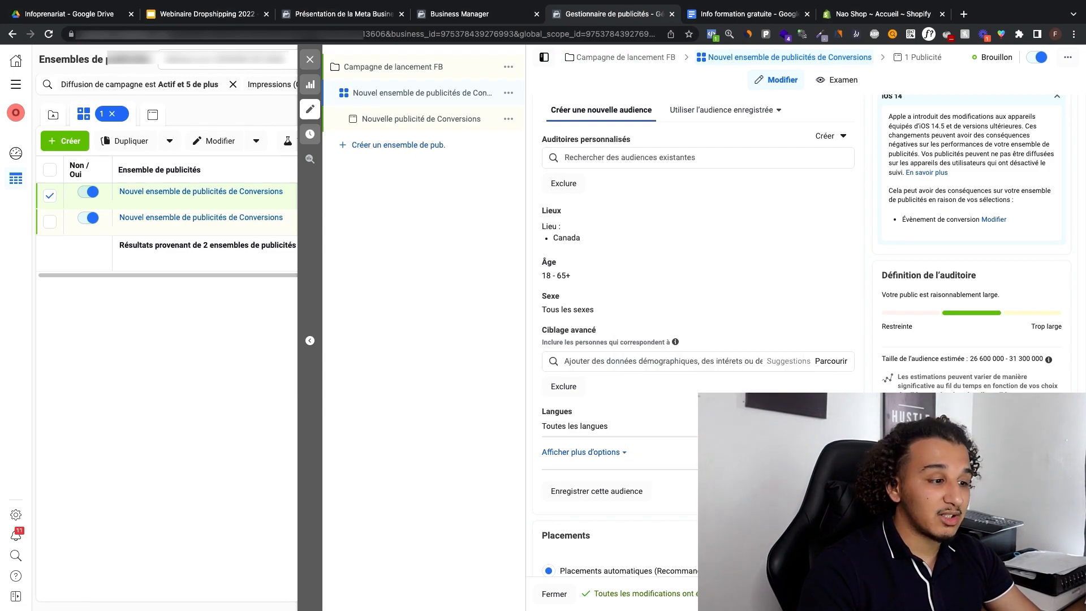
Step: Restrict the audience's language to Français (Tout)
scroll(664, 364, down, 1)
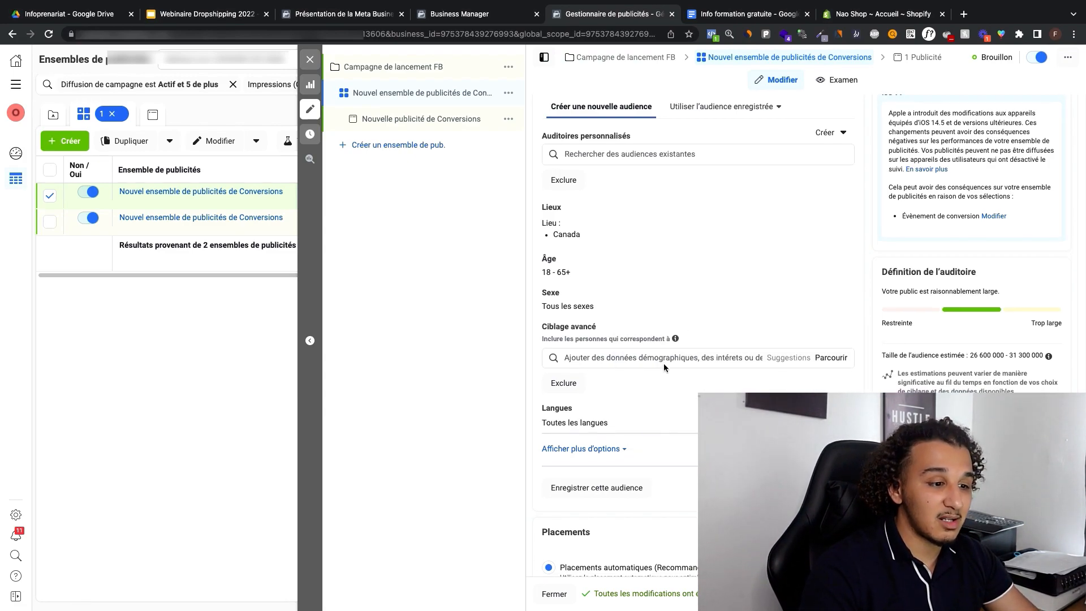
scroll(663, 363, down, 1)
click(611, 411)
click(617, 414)
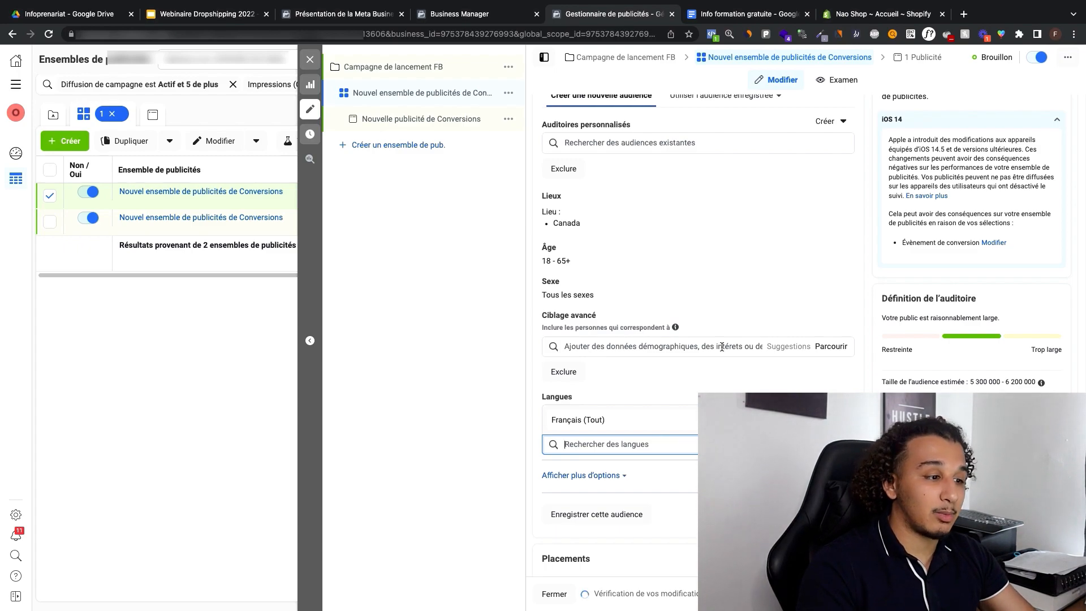
Step: Add the interest Bébé to the audience's advanced targeting
click(687, 350)
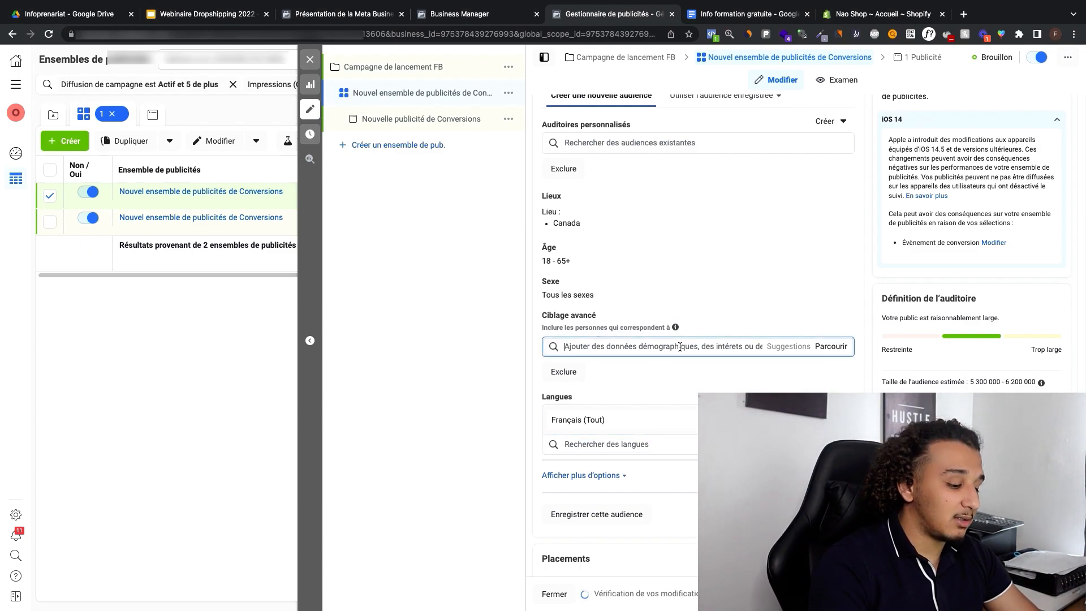
text(bébé)
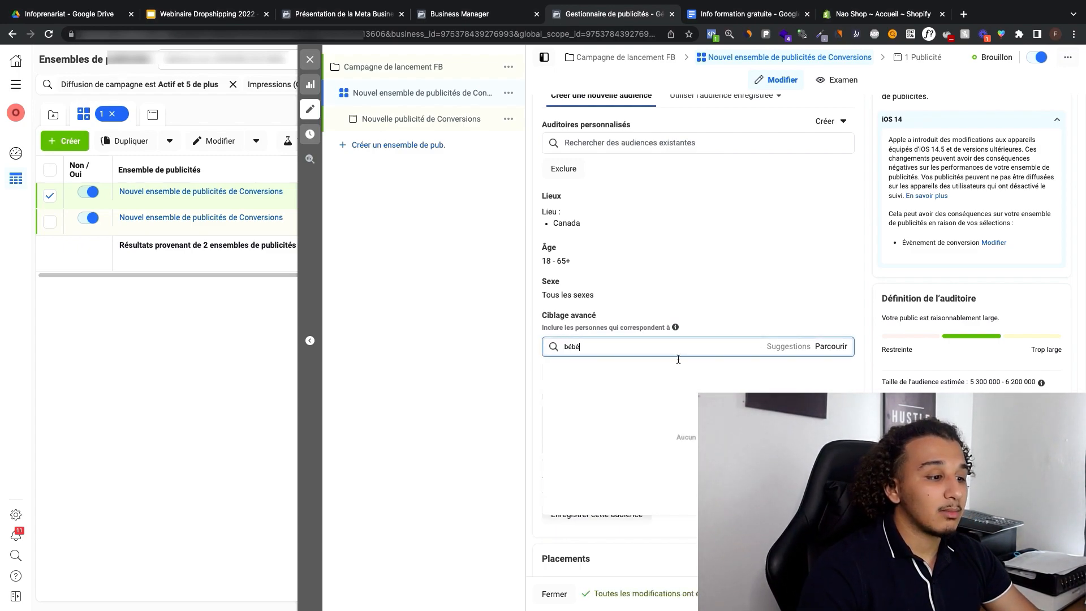
click(687, 370)
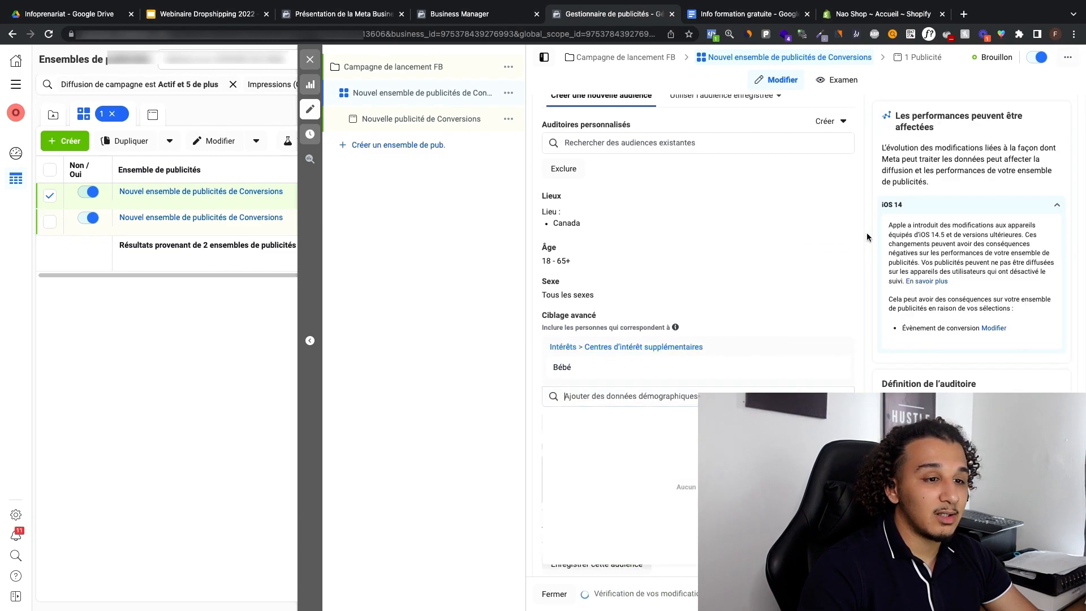
Step: Collapse the iOS 14 notice and examine the estimated audience size
scroll(1061, 179, up, 1)
click(1056, 169)
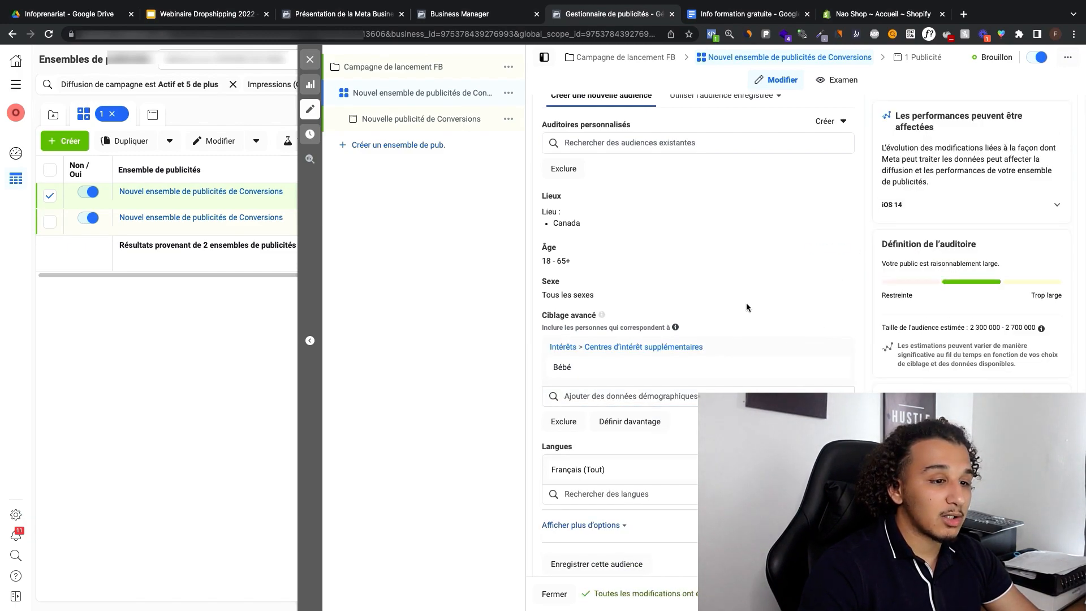
scroll(745, 303, up, 1)
drag(971, 326, 1011, 327)
Step: Replace Canada with France as the audience's targeted location
click(830, 216)
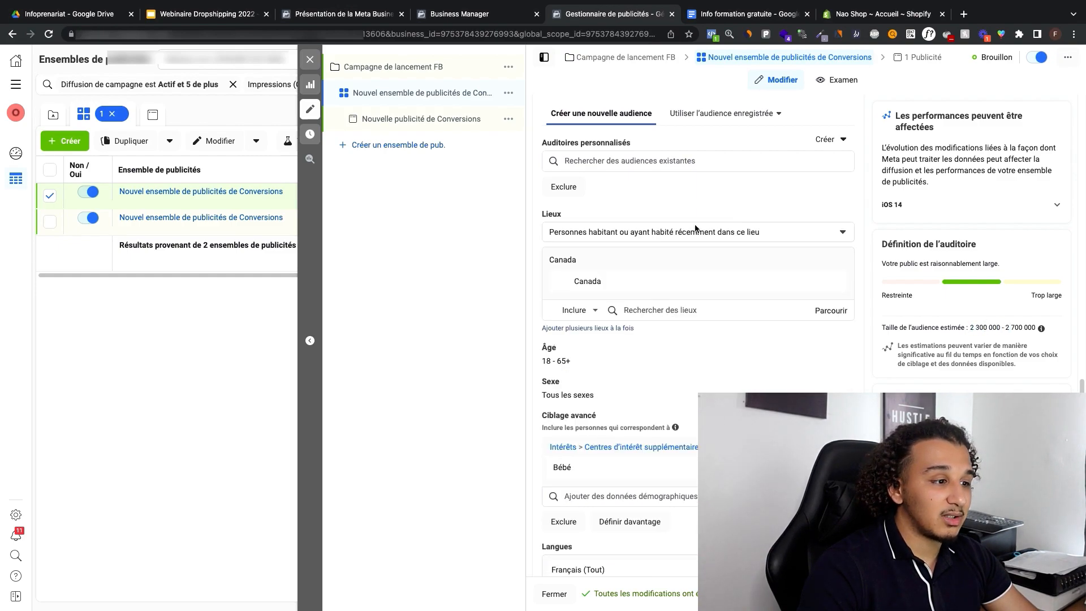
click(653, 310)
text(france)
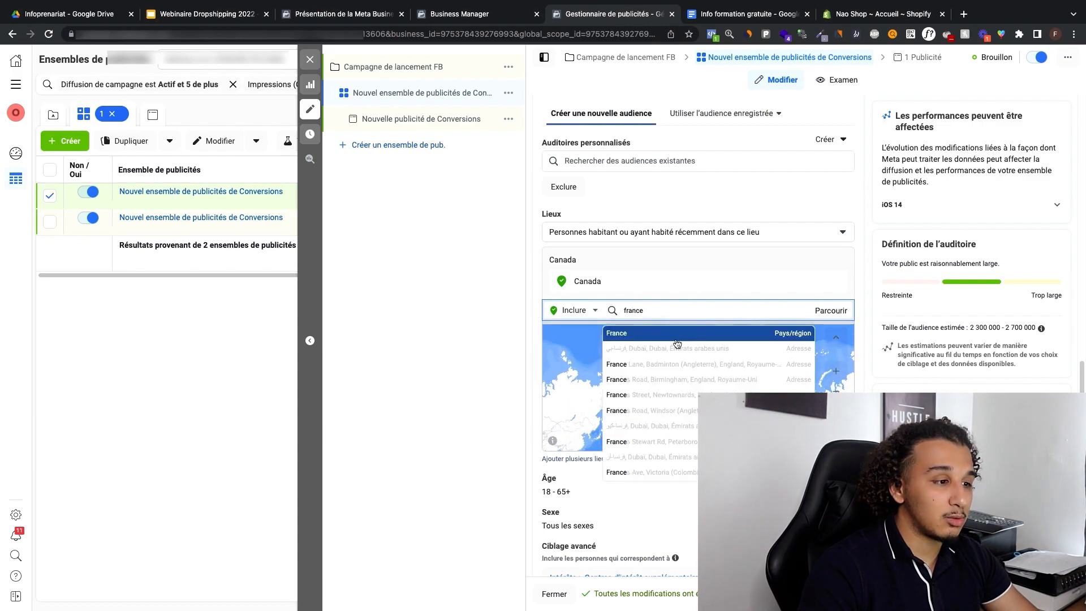
click(681, 334)
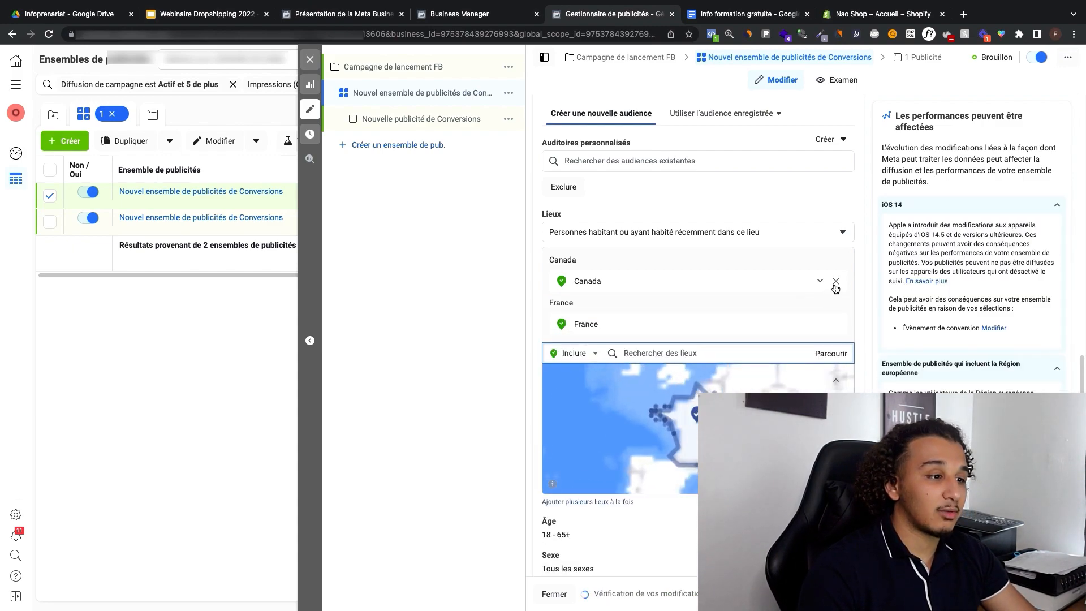
click(835, 281)
Step: Review the location audience types and limit targeting to Personnes qui demeurent à cet endroit
click(780, 236)
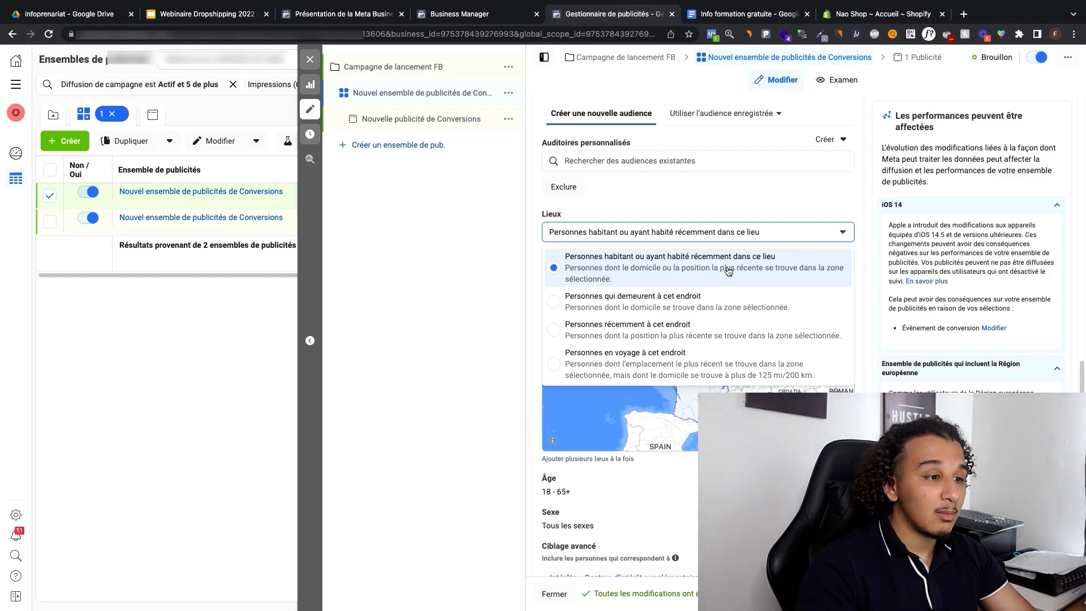
click(442, 253)
click(736, 233)
click(760, 229)
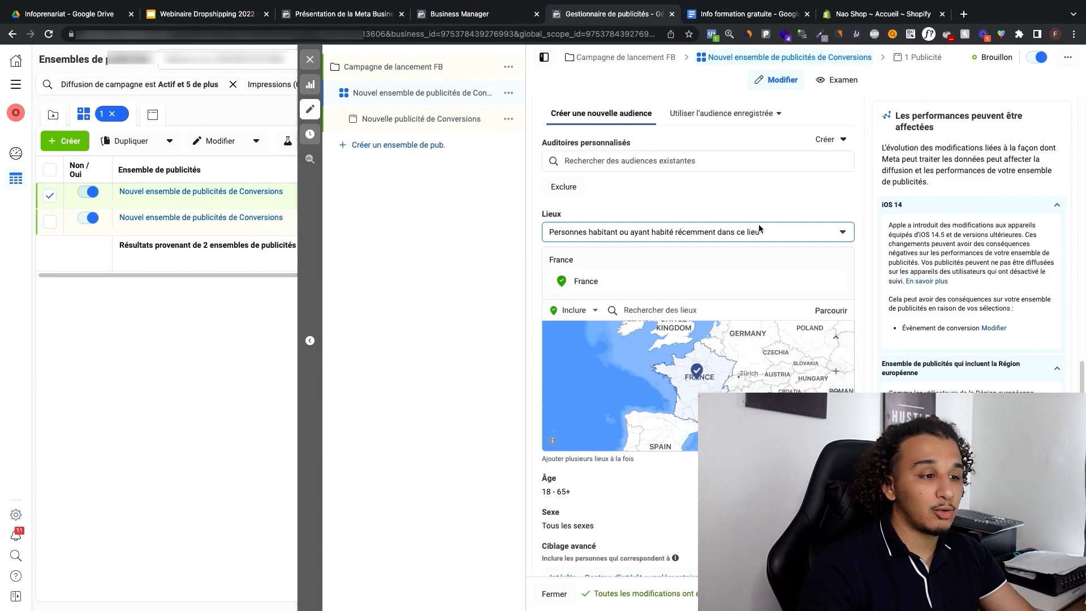
click(759, 229)
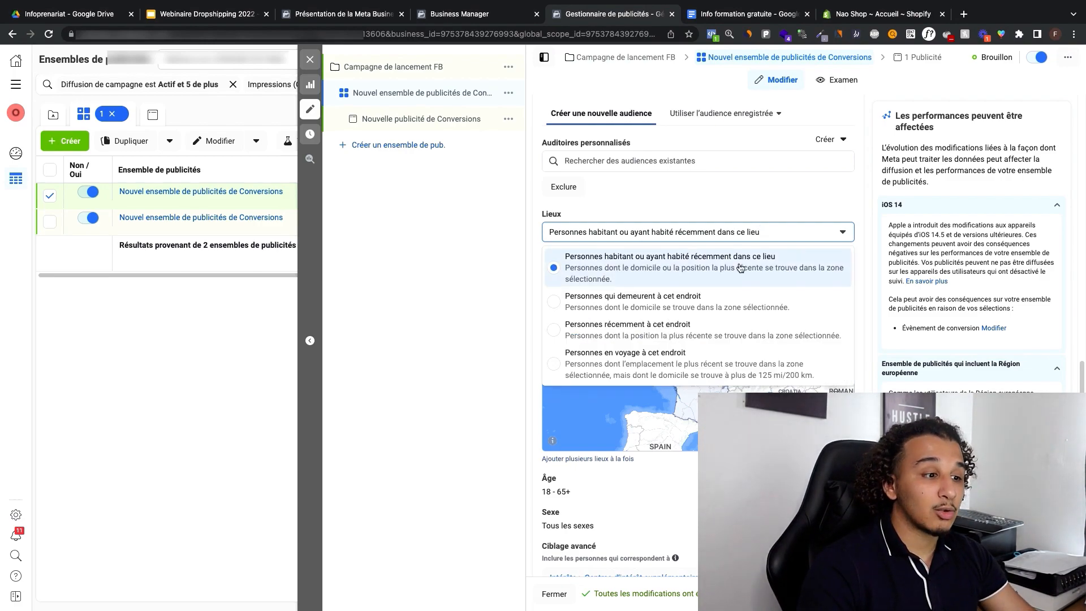
click(680, 301)
Step: Open the audience's gender setting and examine its choices
scroll(741, 291, down, 4)
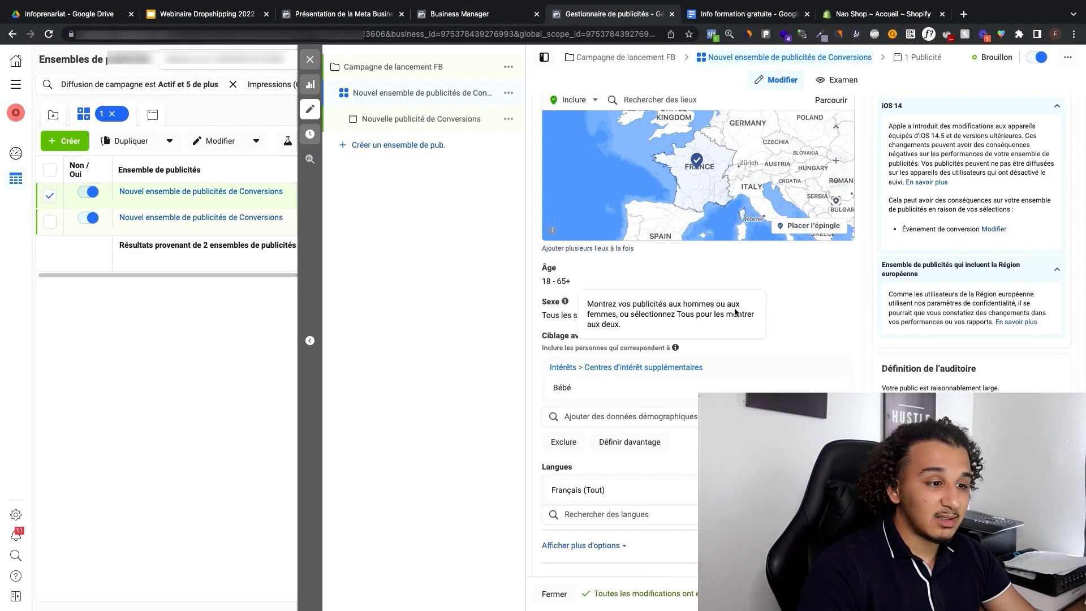
click(577, 315)
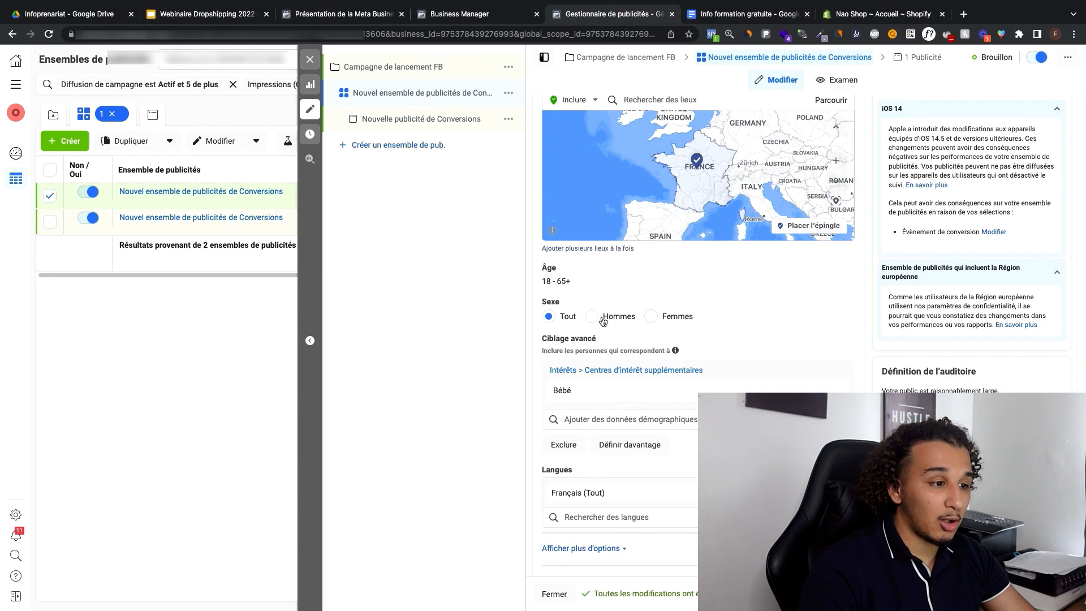
mouse_move(567, 386)
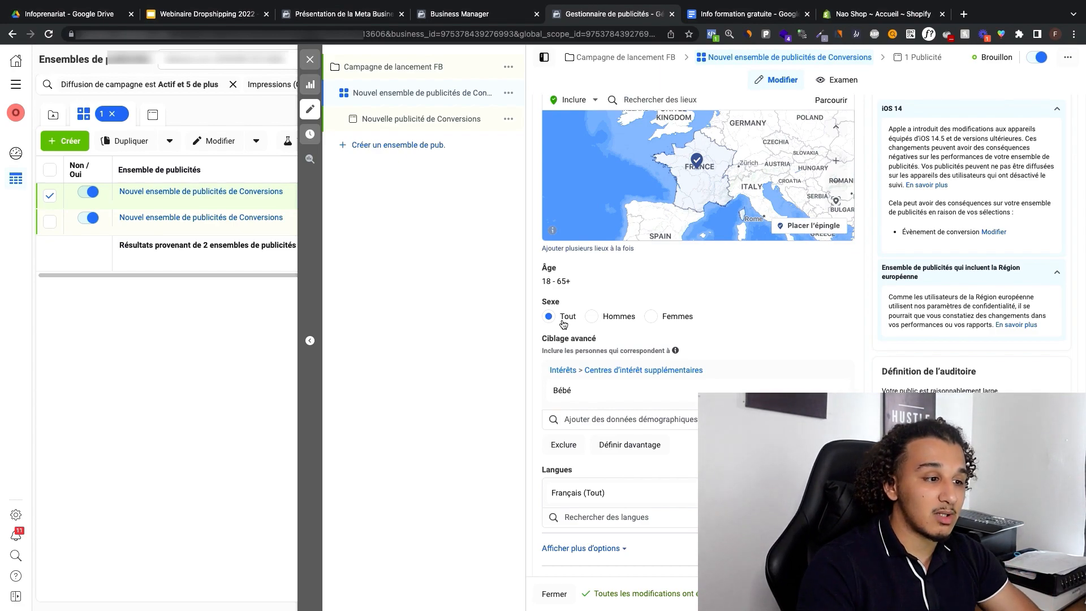
Step: Rename the ad set as Bébé 13.5M
scroll(683, 343, down, 4)
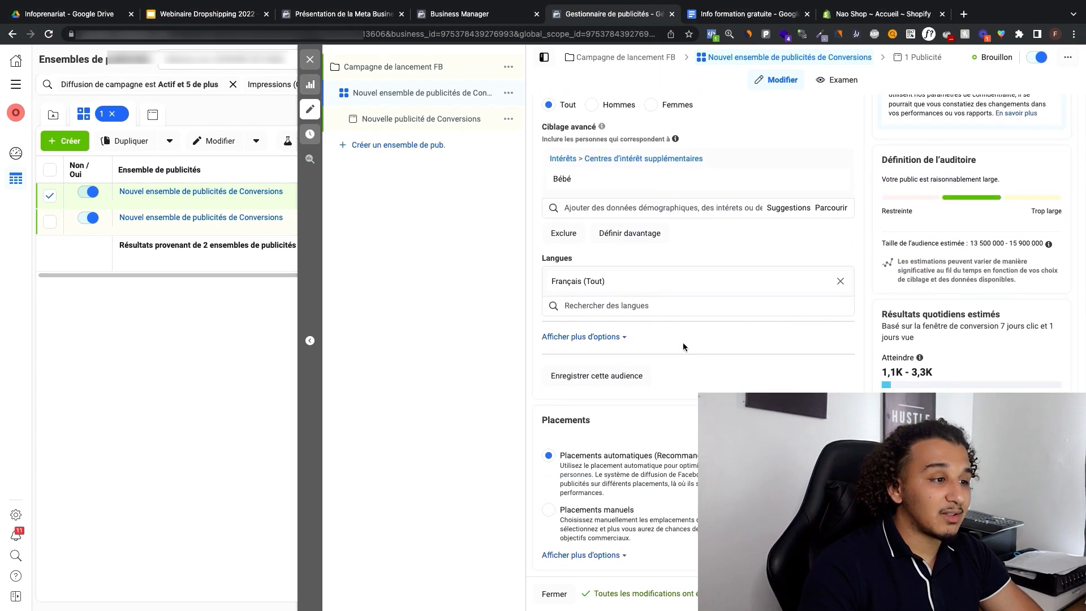
scroll(789, 209, up, 15)
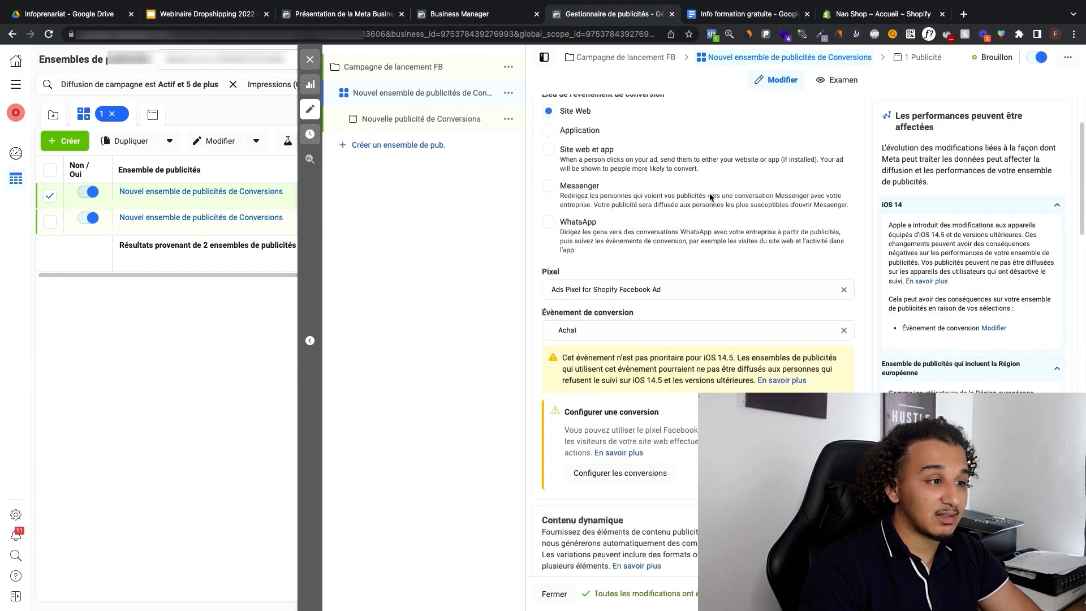
triple_click(647, 140)
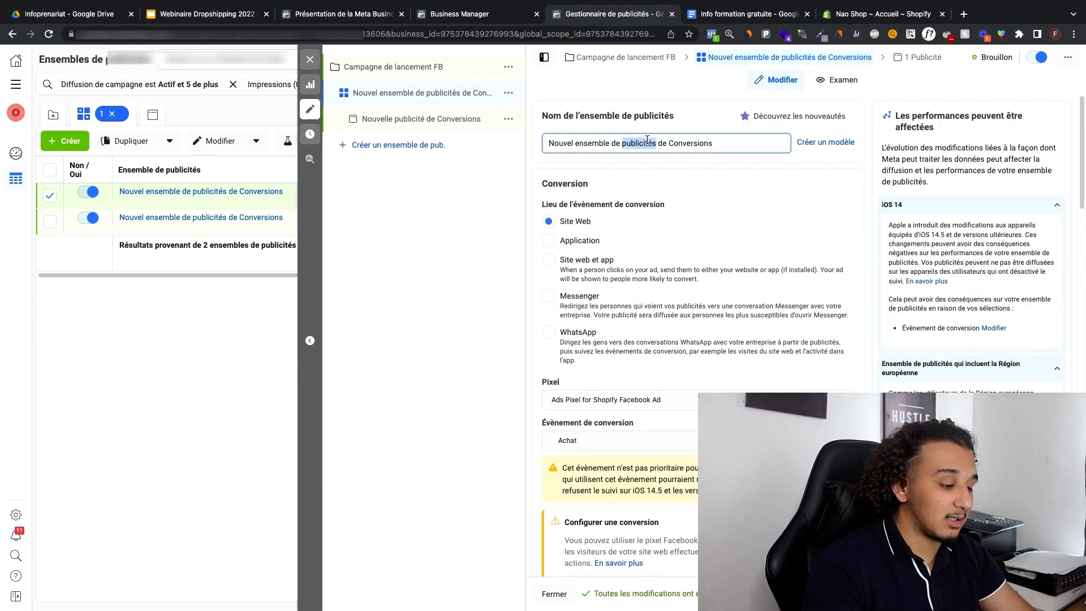
text(Bébé)
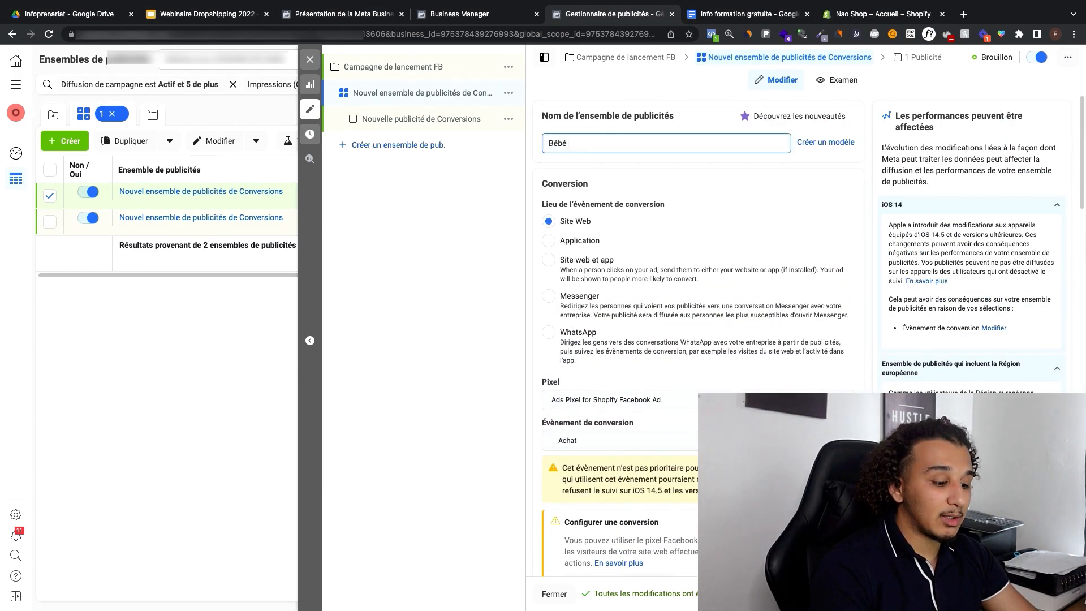
text( 13M)
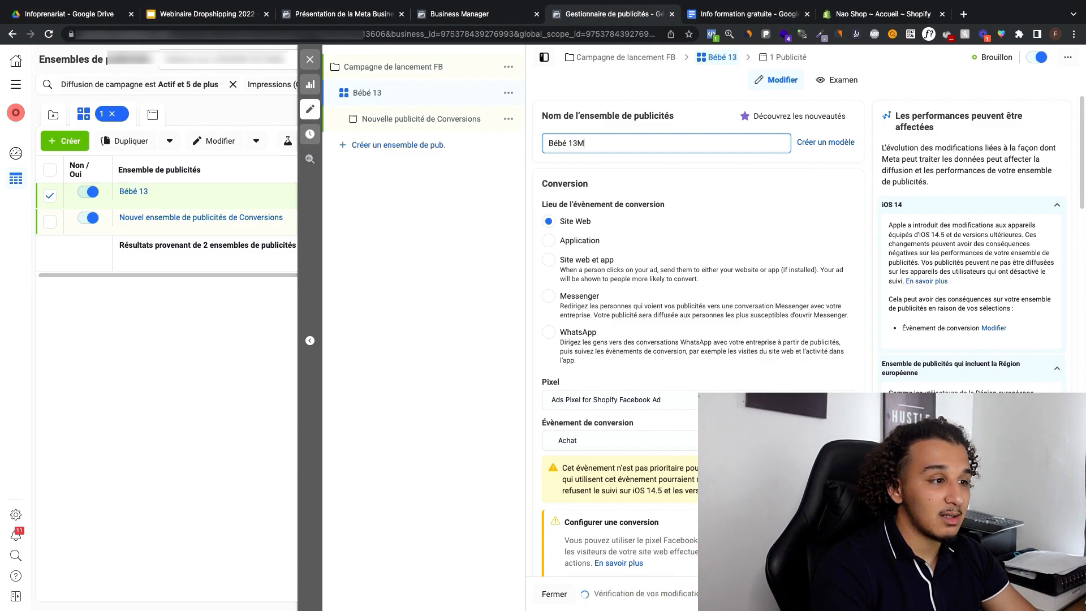
key(BackSpace)
text(5)
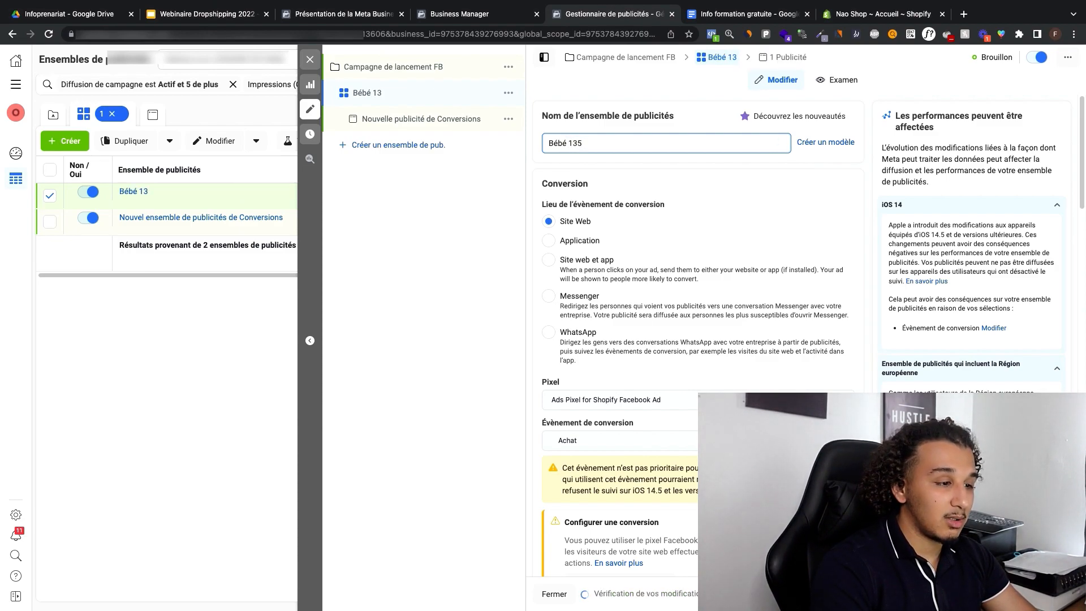
key(BackSpace)
text(.5M)
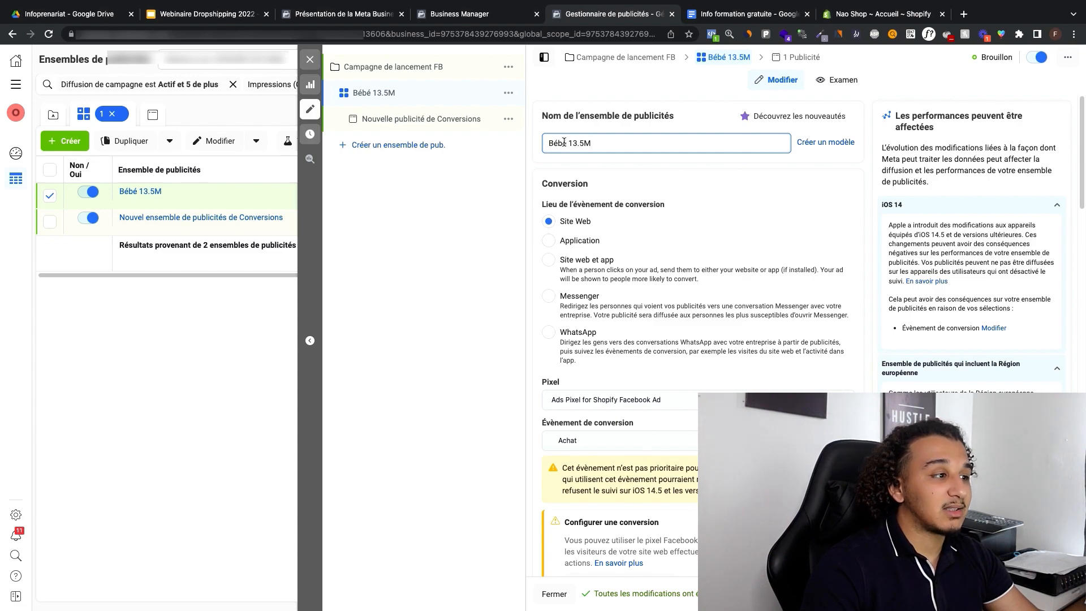
Step: Rename the ad set's new ad as Ad 1 - Video and set its format to Image/Vidéo unique
click(395, 119)
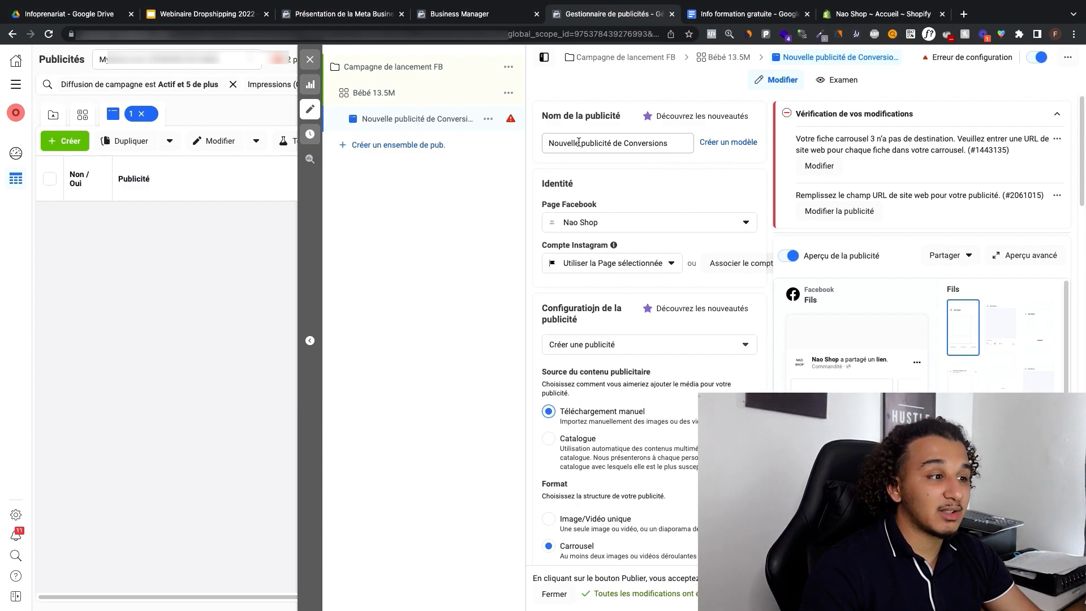
click(579, 142)
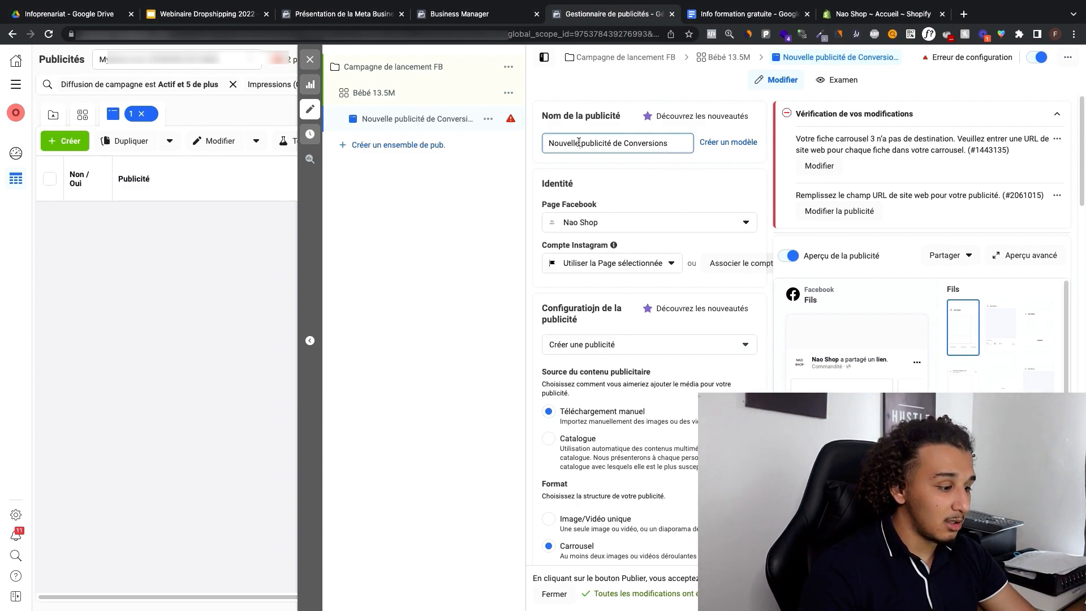
key(ctrl+a)
text(Ad 1 )
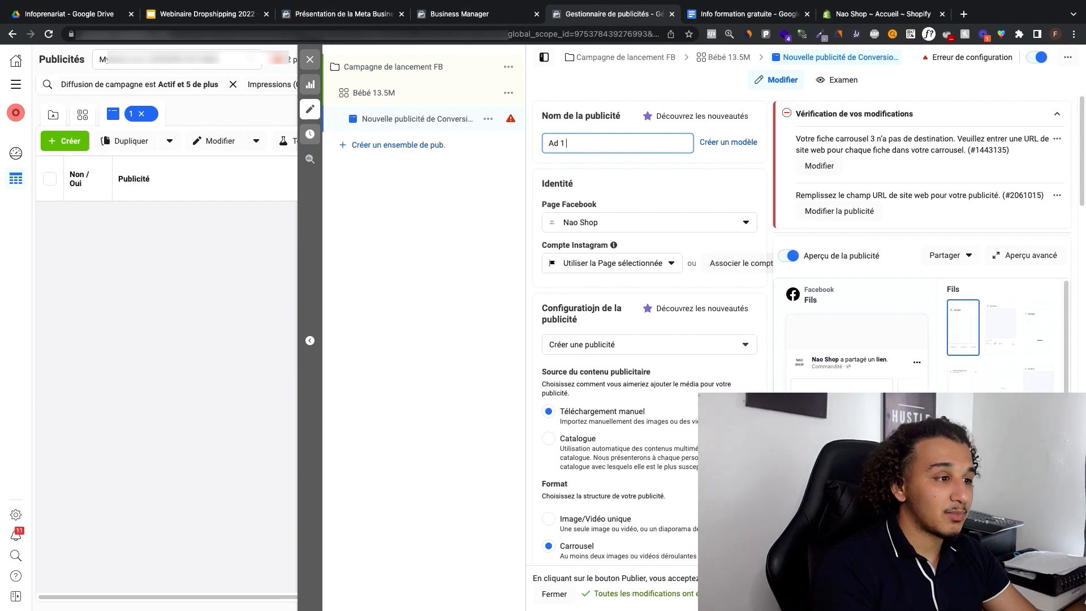
text(- Video)
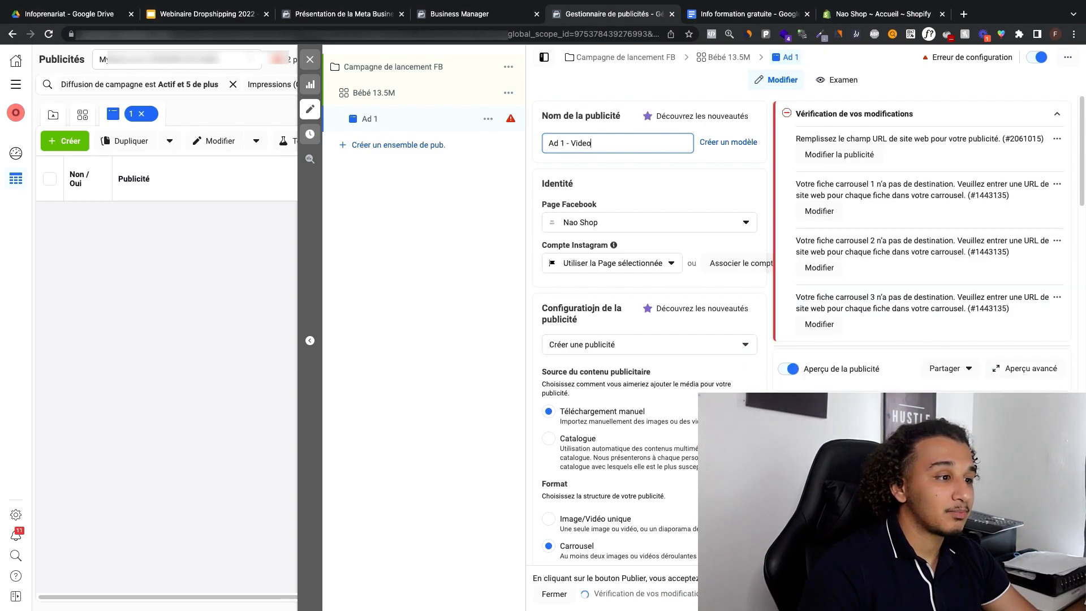
scroll(619, 231, down, 2)
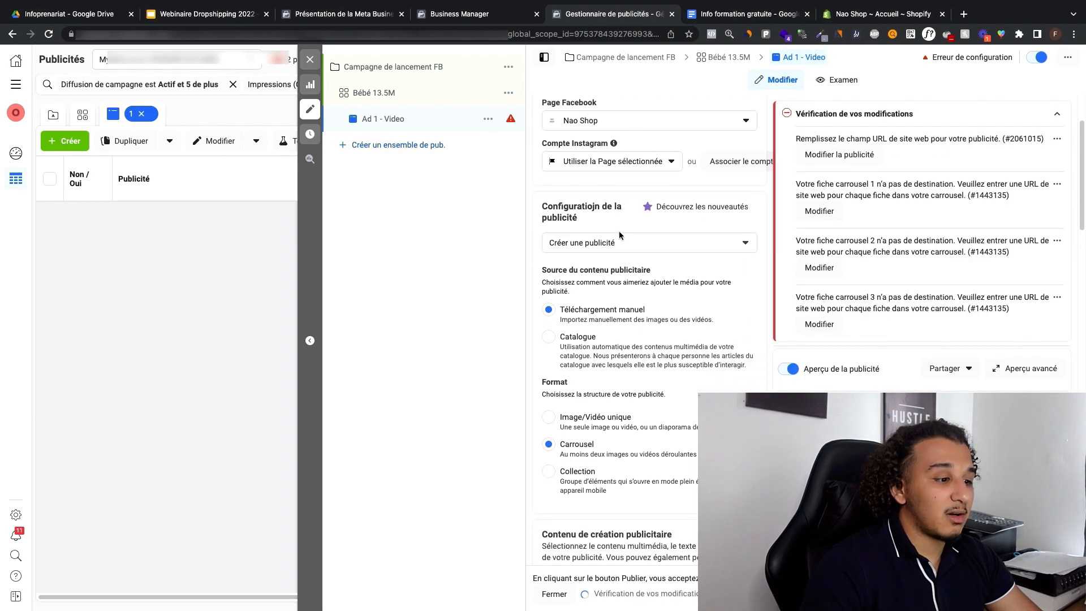
click(550, 417)
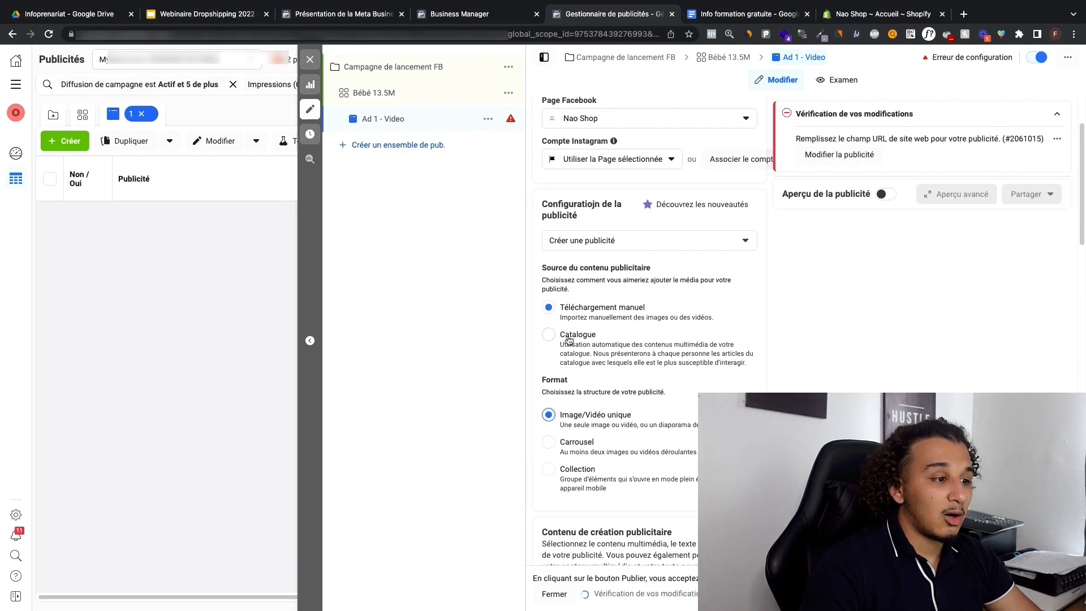
Step: Add the 1080 × 1080 Baby_Rattle video from the account's videos to the ad, keeping the original proportions for all placements
scroll(569, 339, down, 2)
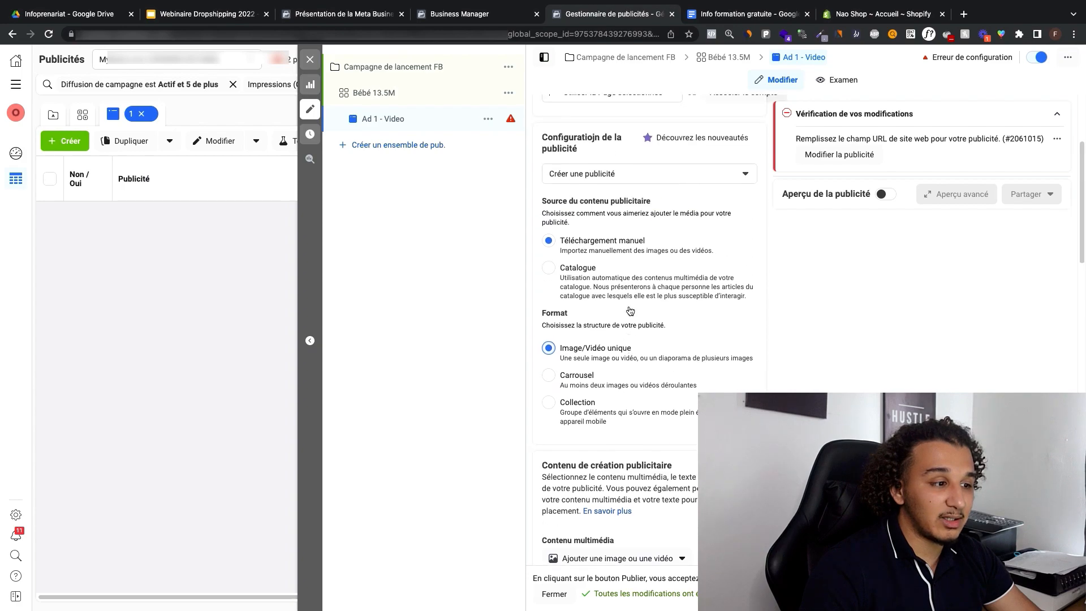
scroll(633, 265, down, 10)
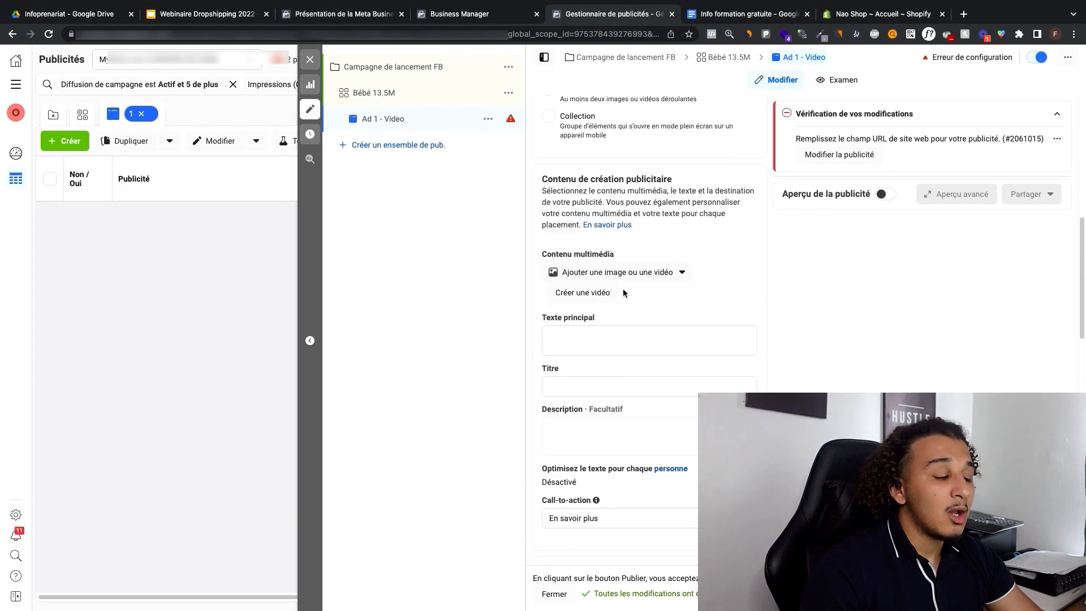
scroll(605, 232, down, 3)
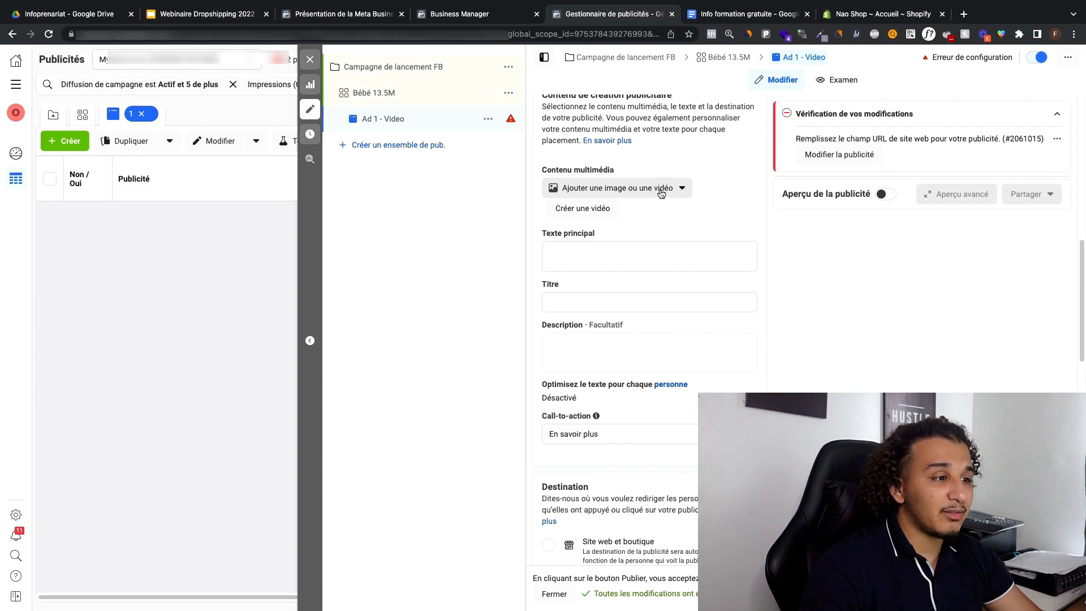
click(661, 193)
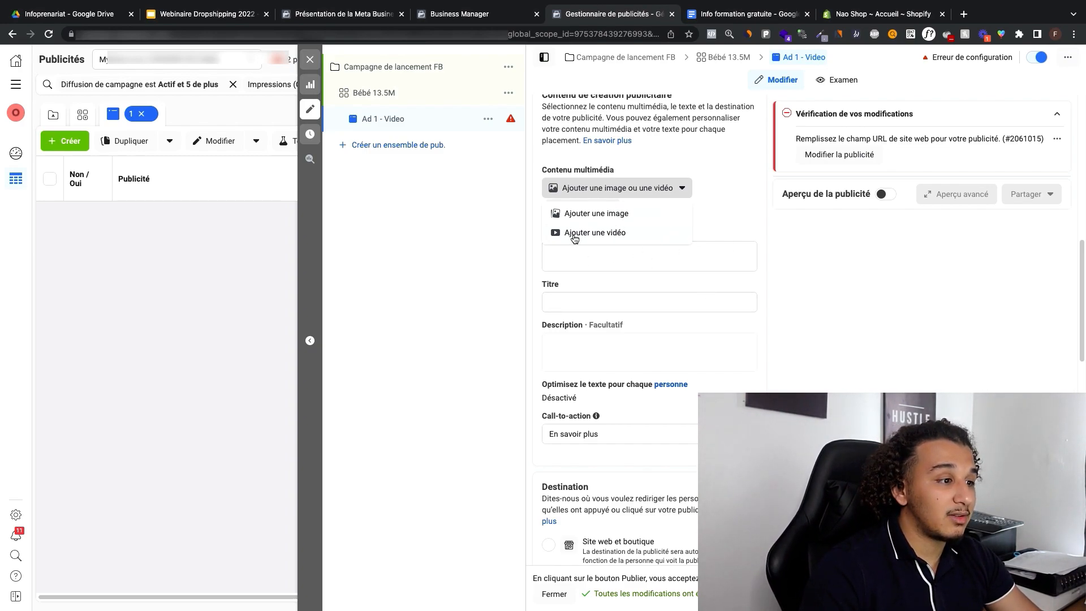
click(574, 236)
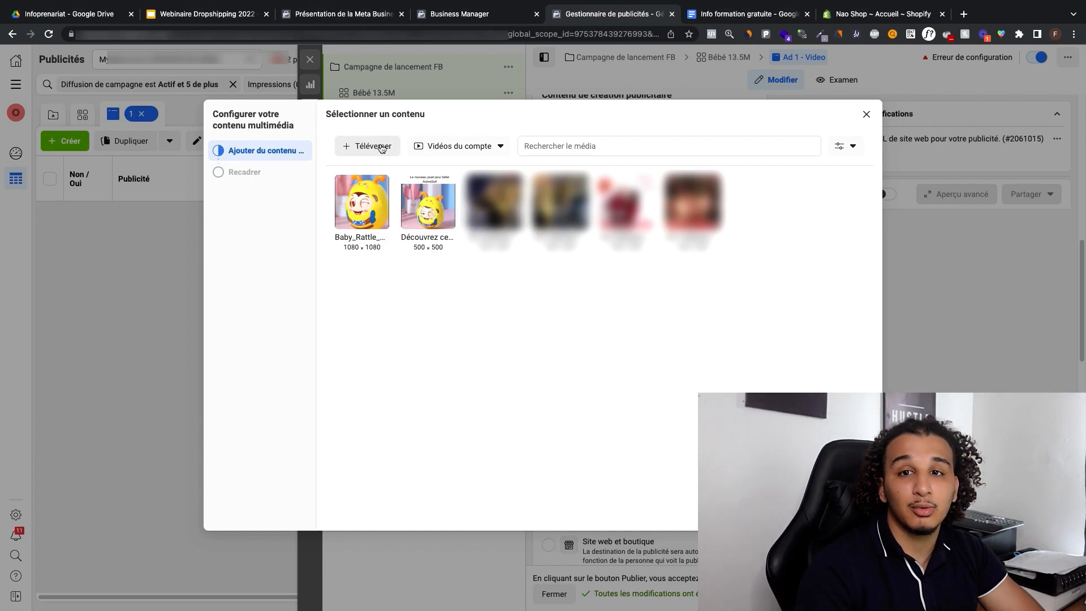
click(374, 209)
click(853, 512)
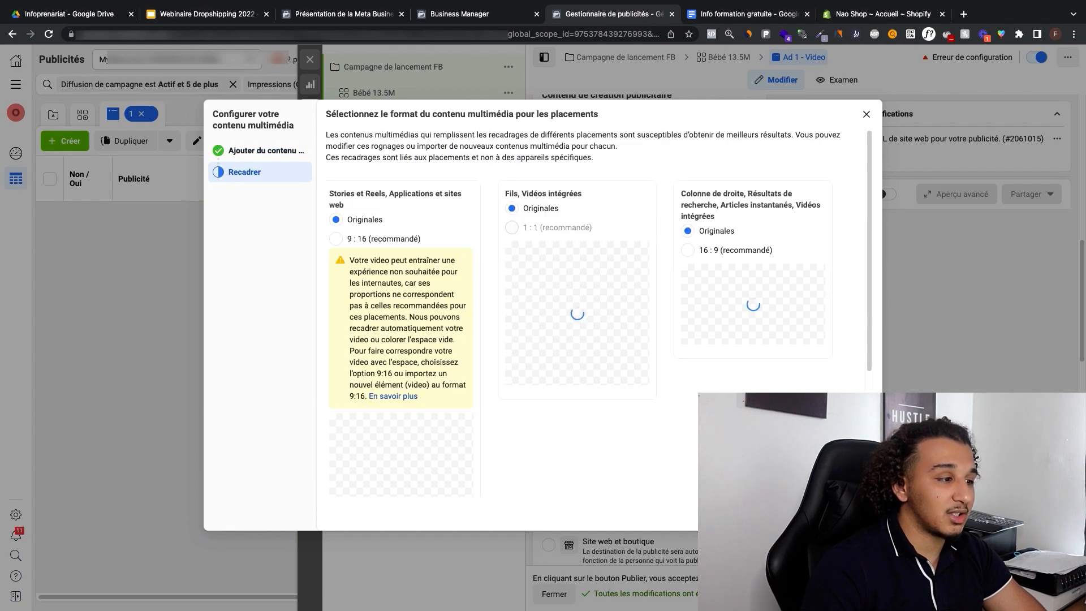
click(853, 512)
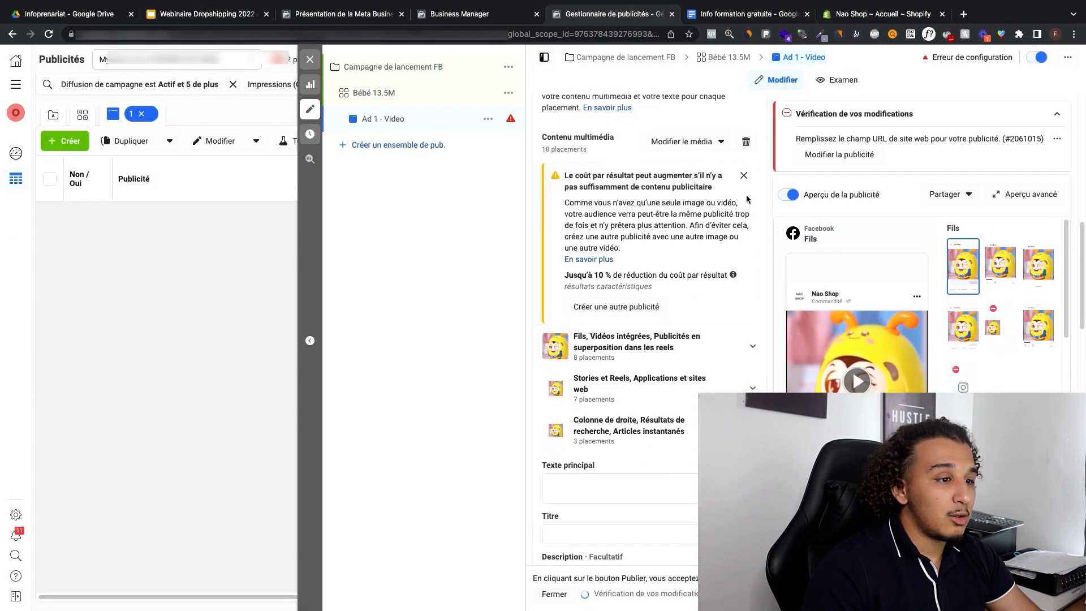
click(743, 197)
scroll(650, 186, down, 6)
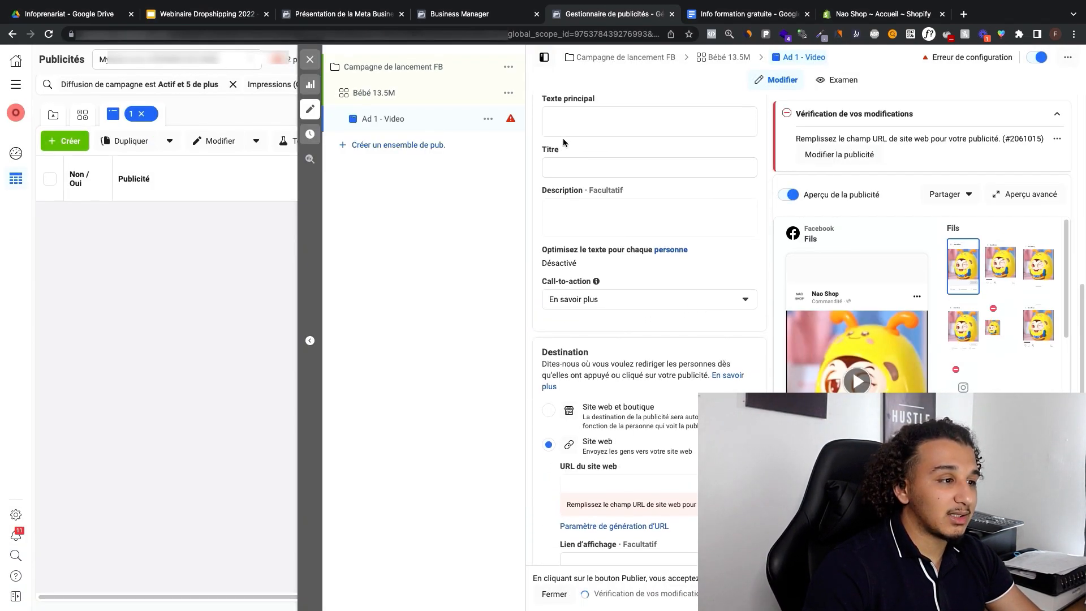
scroll(572, 161, up, 1)
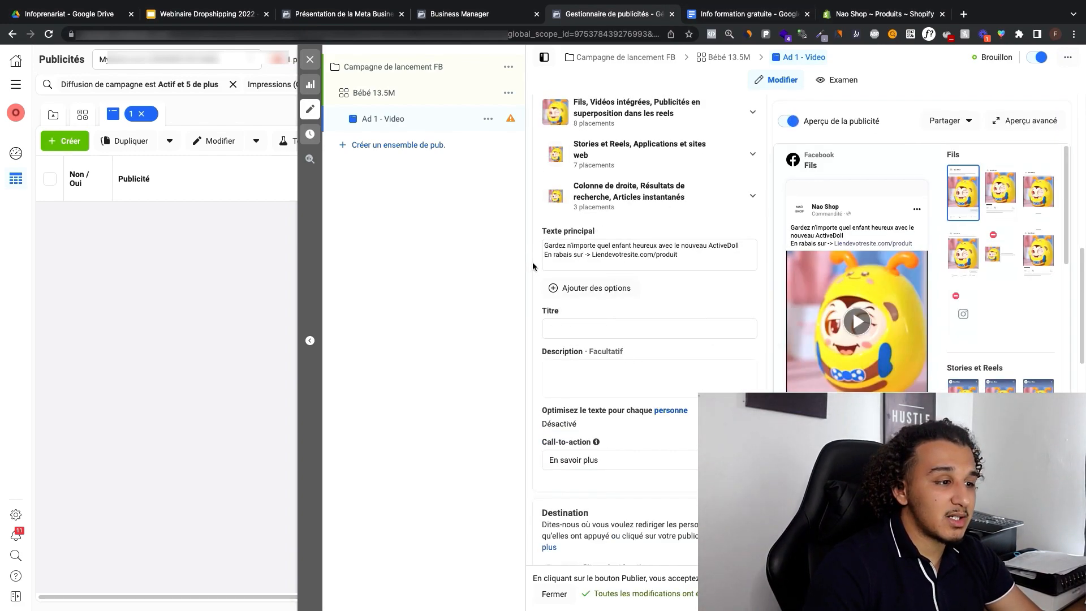
click(593, 256)
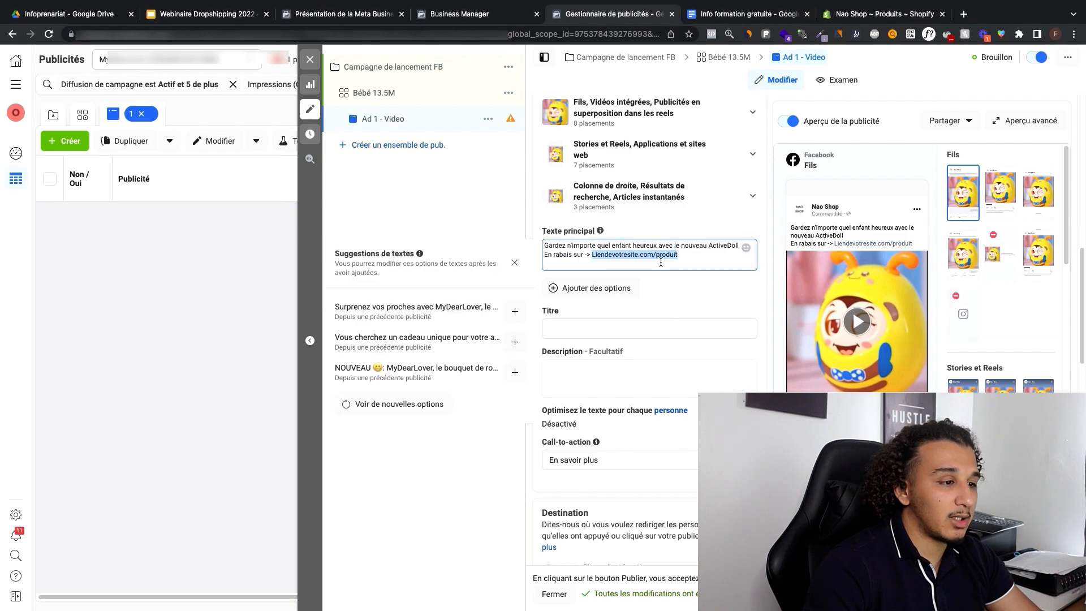
text(https://naoshop-59ab.myshopify.com/products/jouet-dentition-pour-bebes)
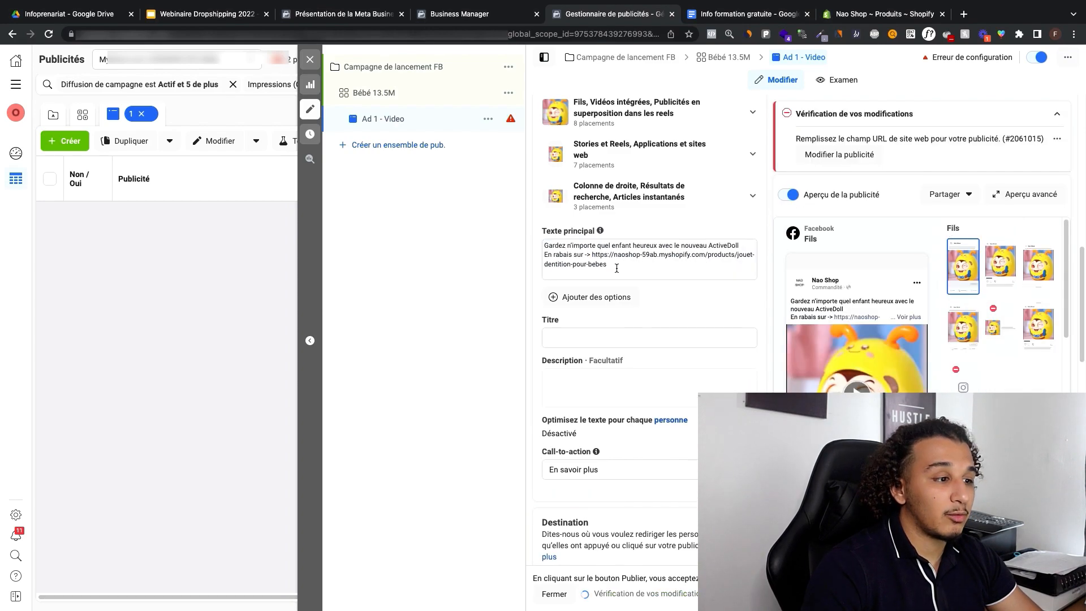
click(612, 269)
click(491, 212)
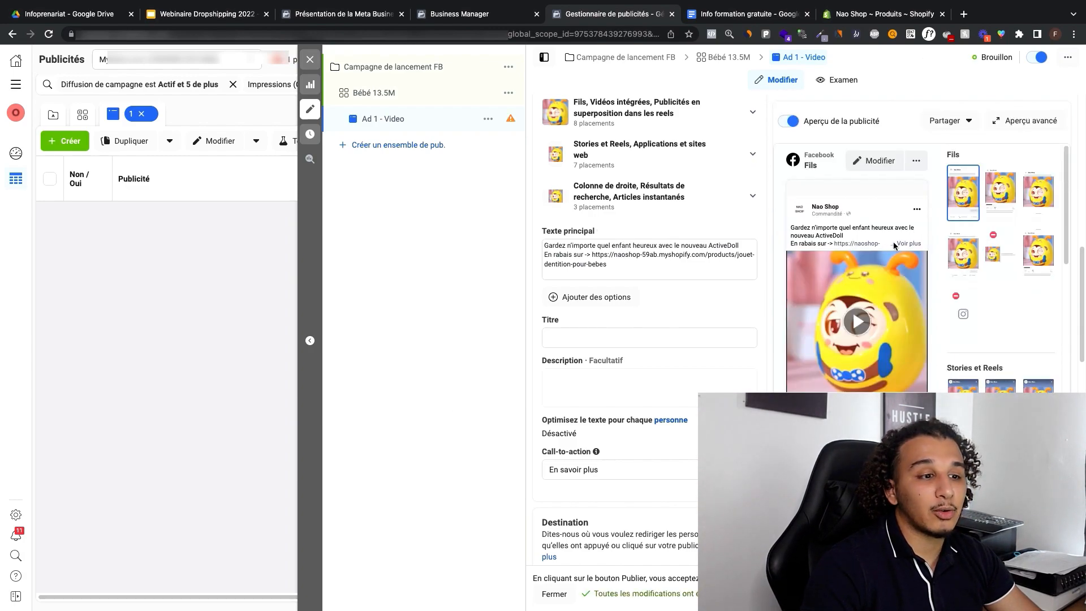
Step: Expand the full primary text in the Facebook feed preview and review its wording and product link
click(895, 244)
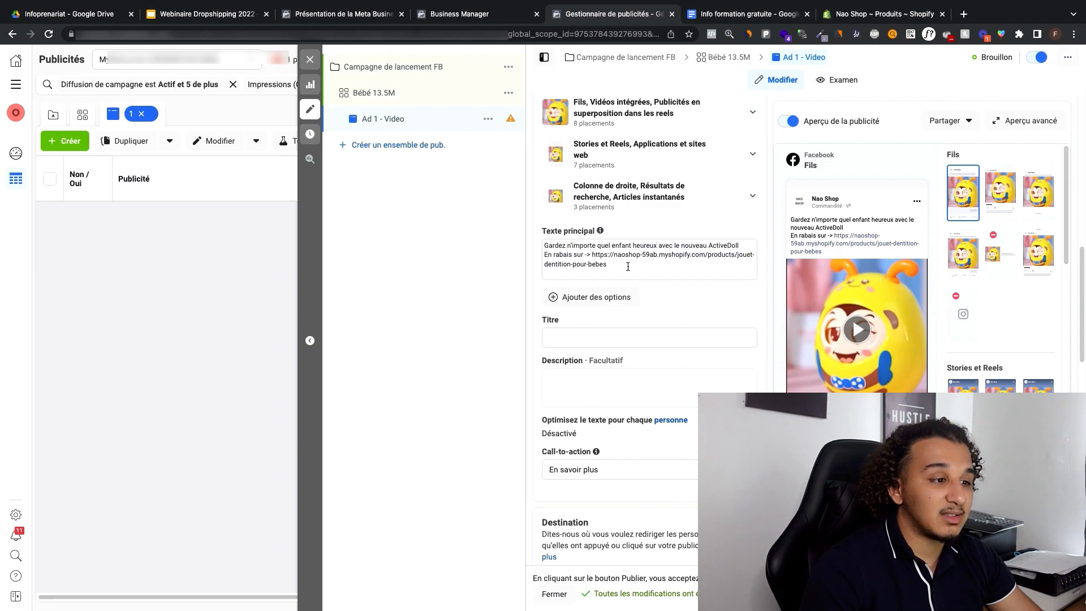
scroll(628, 260, down, 3)
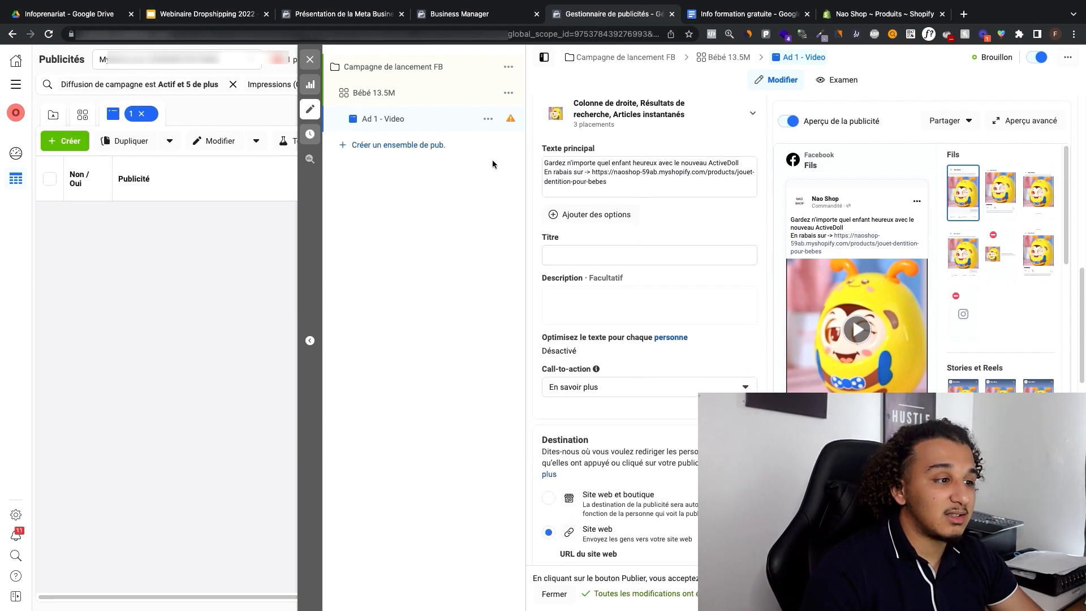
drag(546, 163, 642, 182)
click(830, 212)
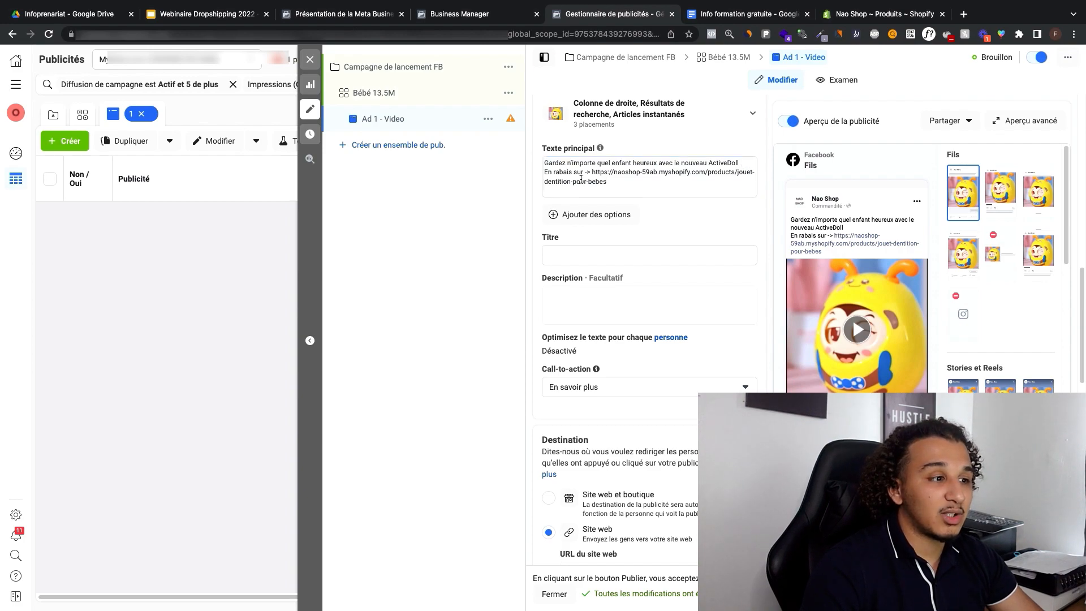
Step: Set the ad's title to "NOUVEAU! Le Jouet pour Bébés ActiveDoll"
click(606, 277)
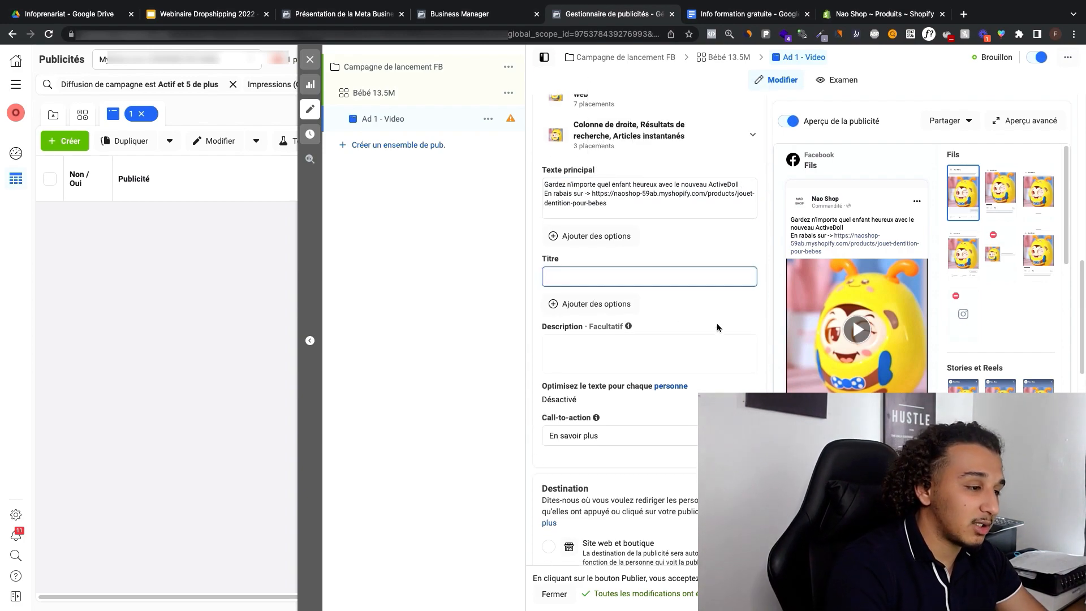
text(IE)
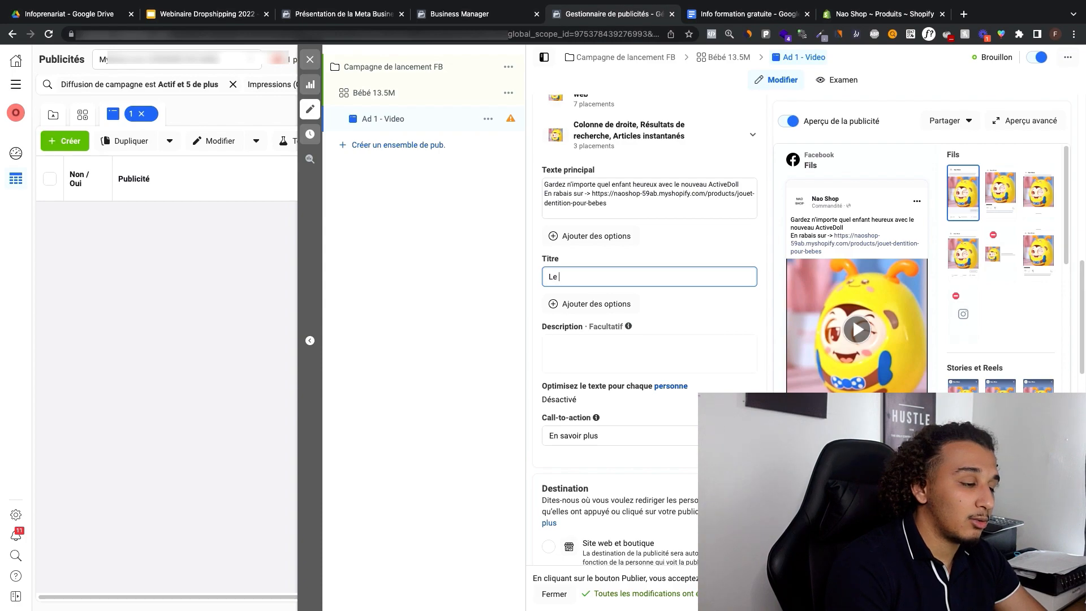
text( Nouvea)
key(super+a)
text(NOUVEA)
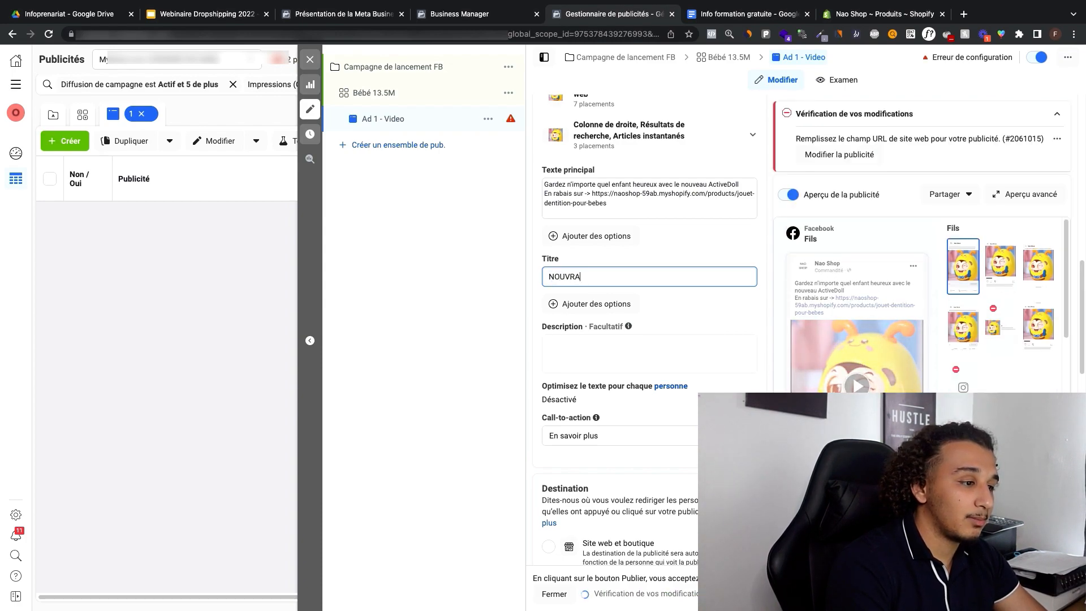
text(U! Le Joue)
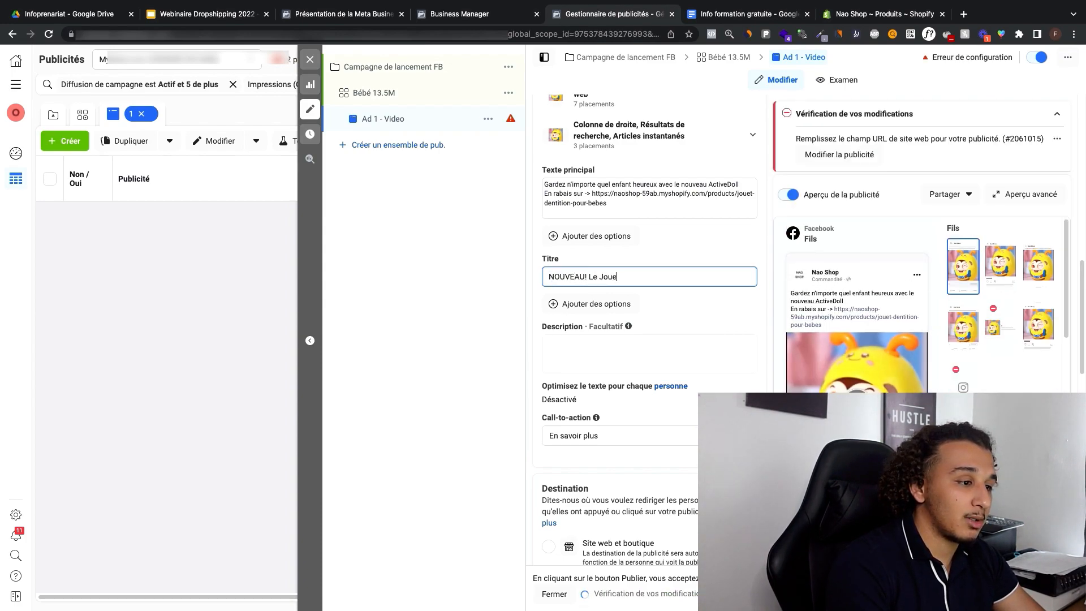
text(t pour Bébés ActiveDo)
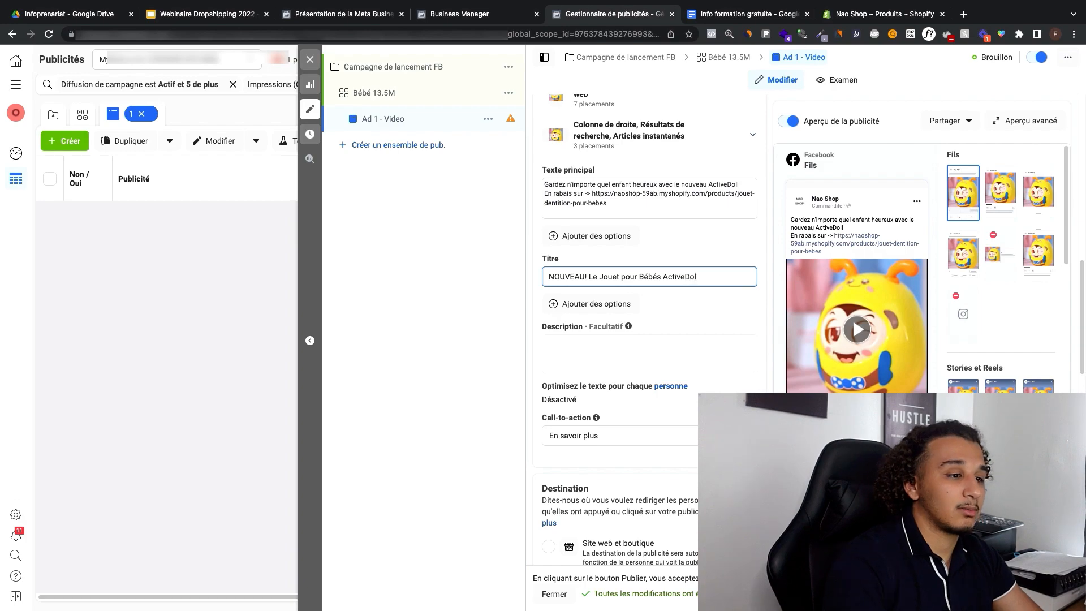
text(l)
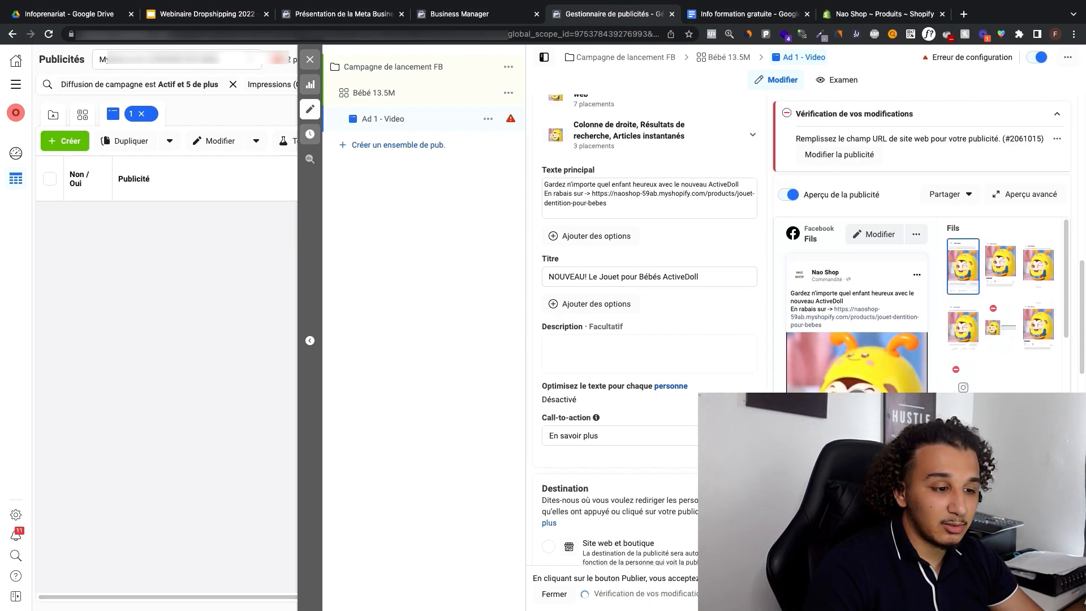
scroll(667, 306, down, 5)
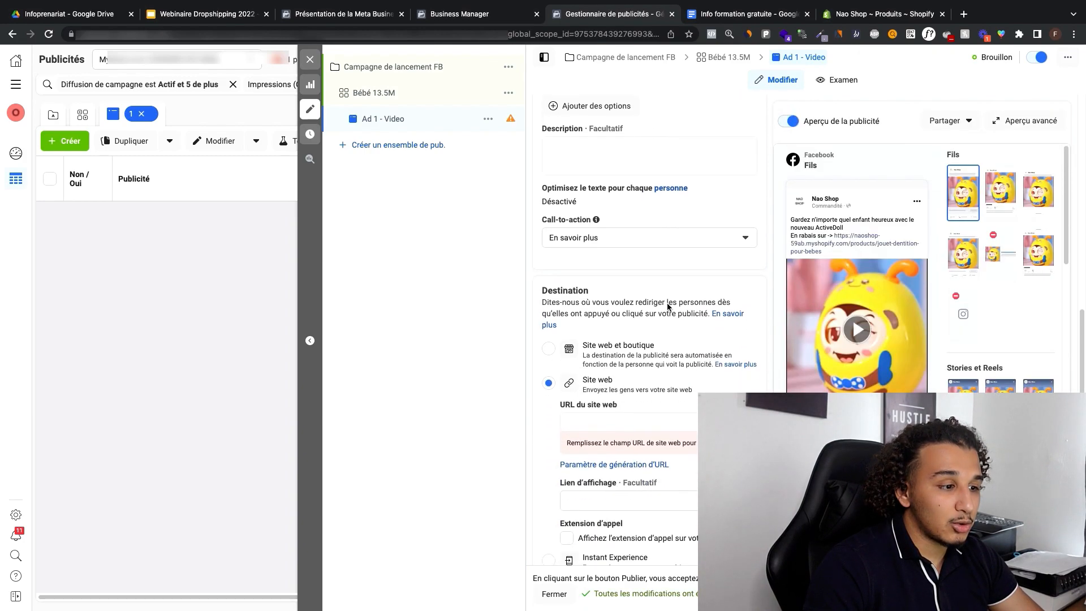
click(661, 337)
text(https://naoshop-59ab.myshopify.com/products/jouet-dentition-pour-bebes)
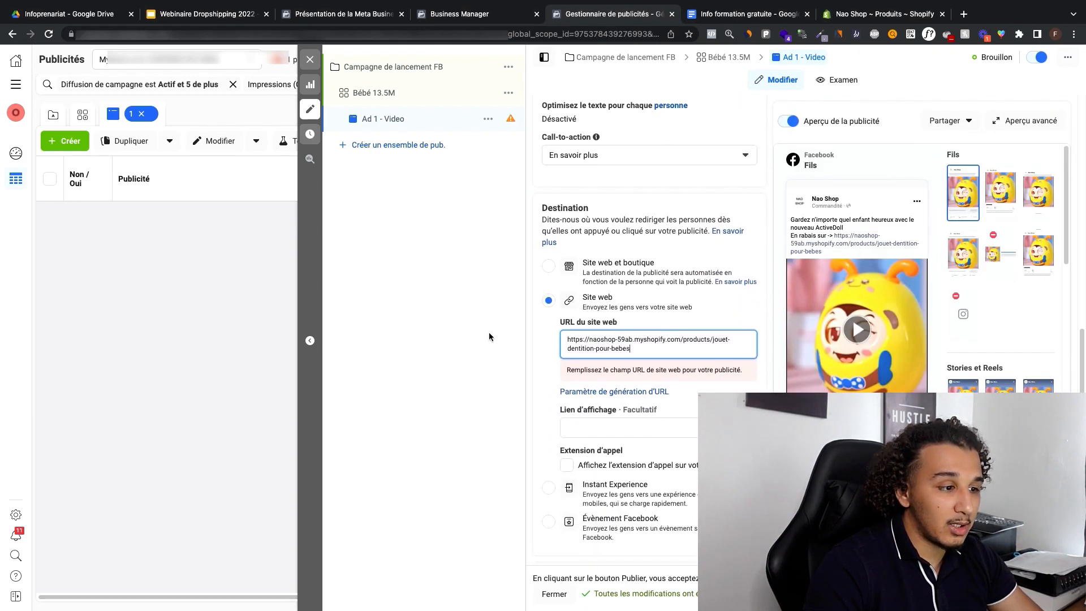
click(479, 335)
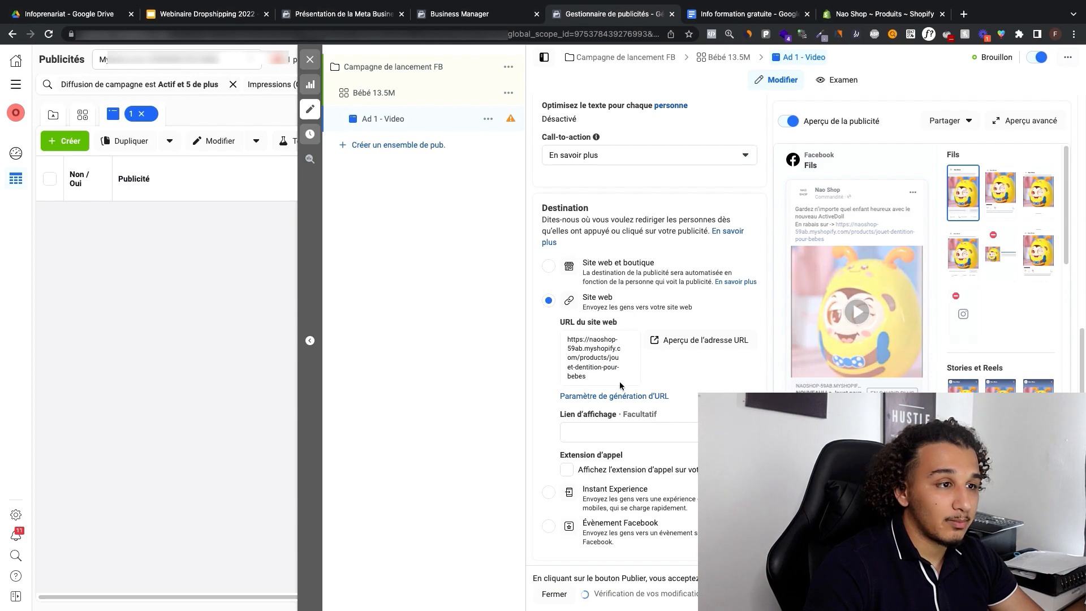
Step: Switch to Shopify, preview the ActiveDoll product page in the online store, and return to Ads Manager
click(901, 14)
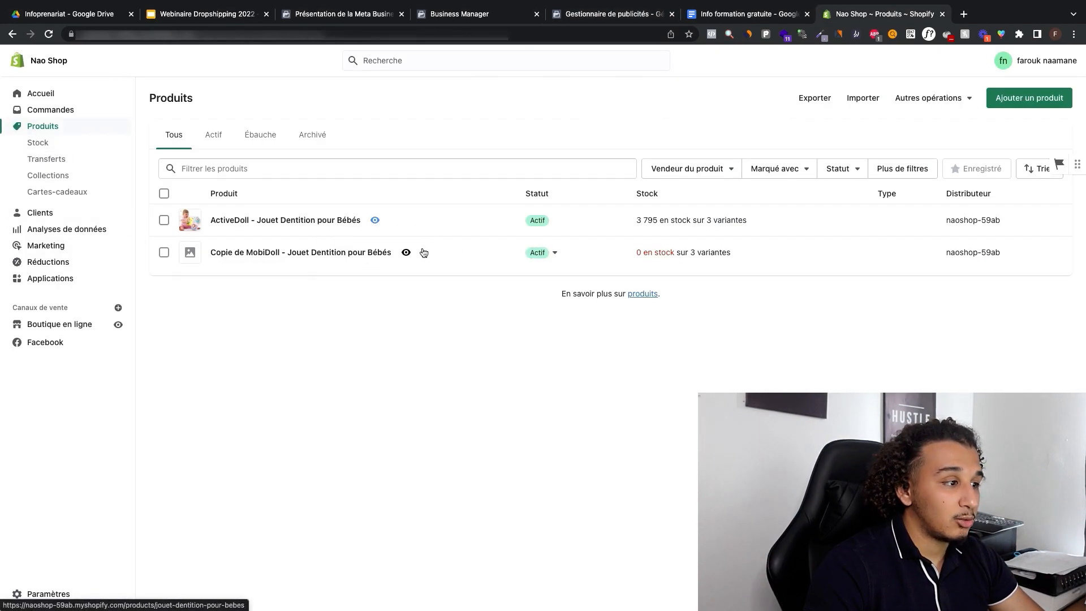
click(375, 221)
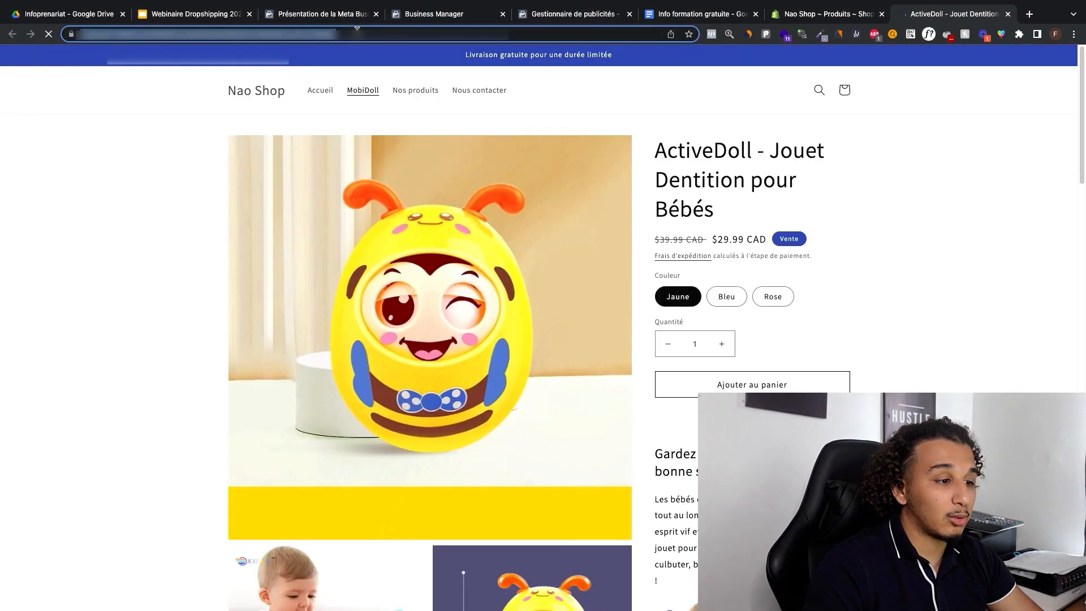
key(super+w)
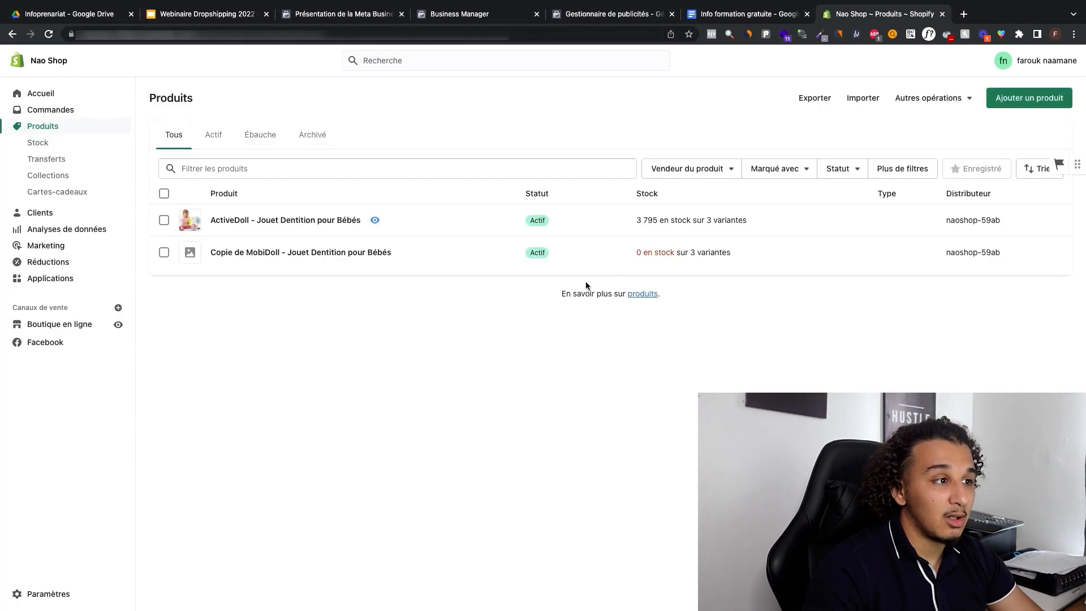
click(588, 16)
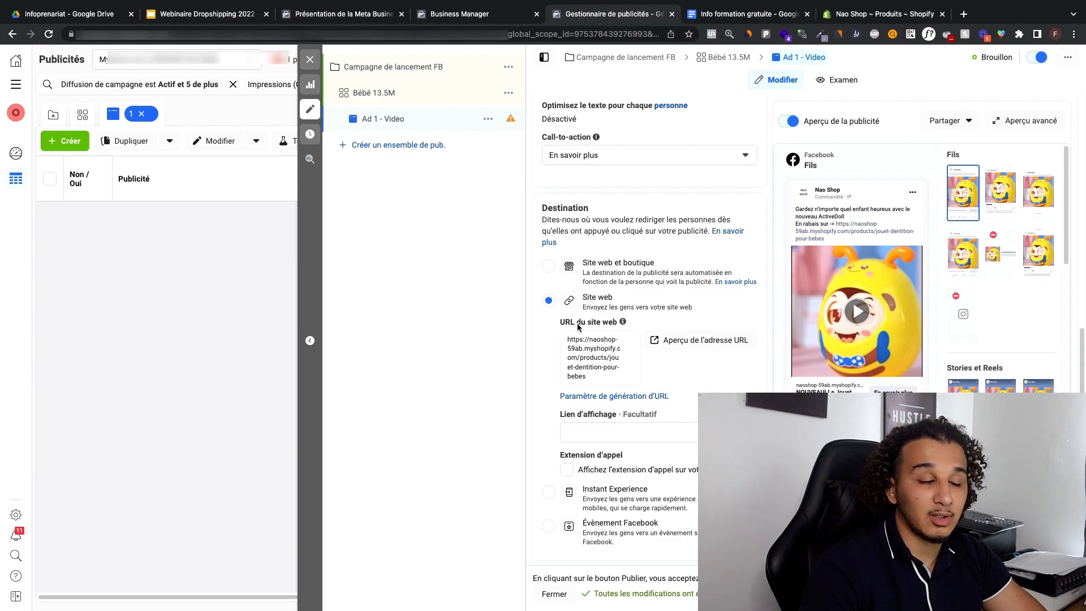
Step: Quickly duplicate the Ad 1 - Video ad within the Bébé 13.5M ad set
scroll(576, 317, down, 6)
scroll(589, 292, up, 8)
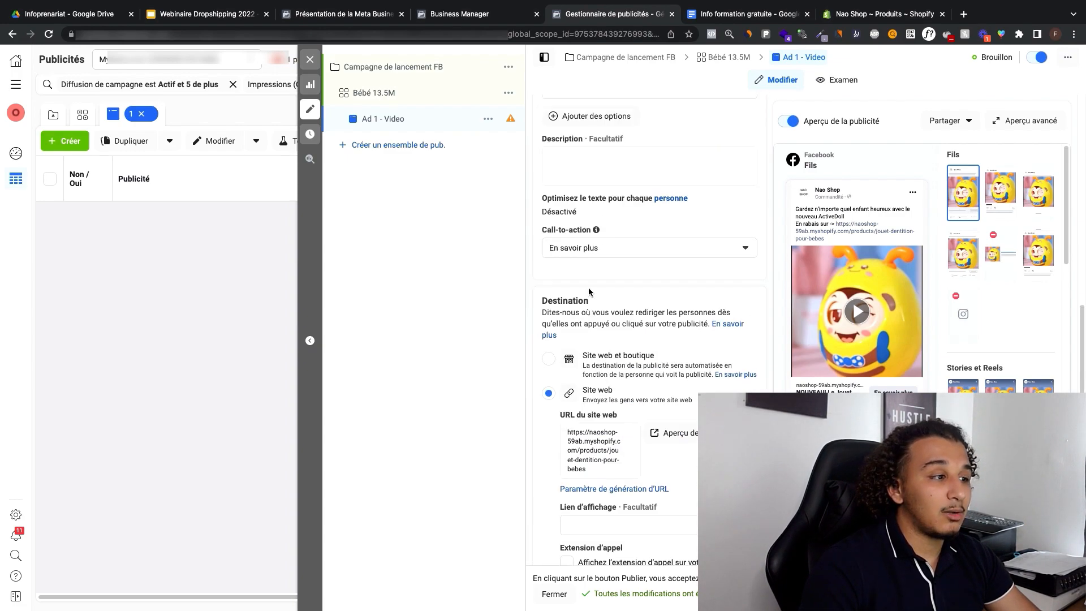
scroll(588, 292, up, 10)
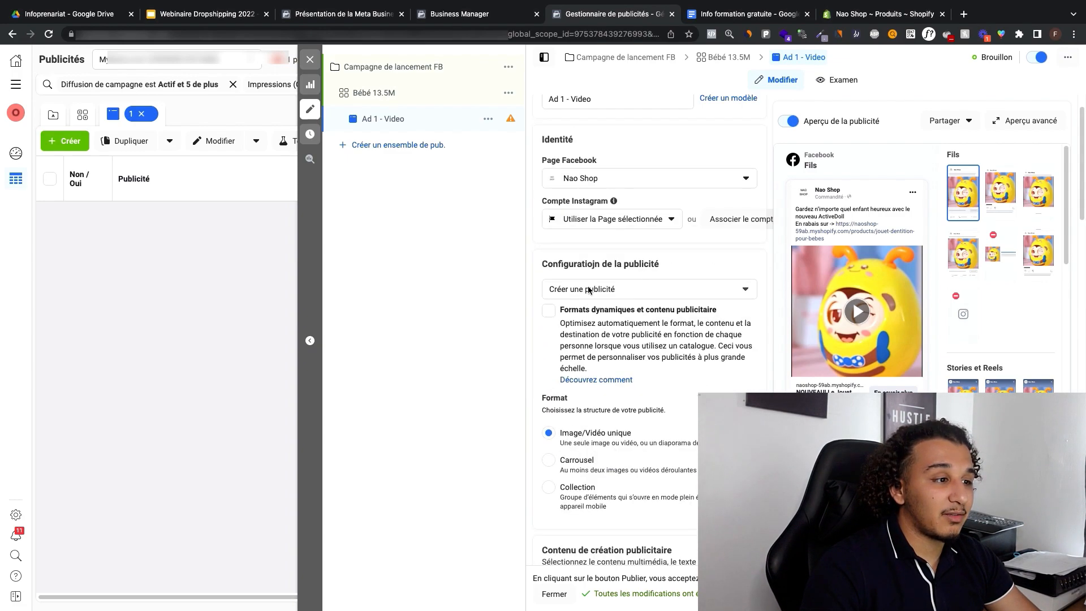
click(488, 119)
click(486, 120)
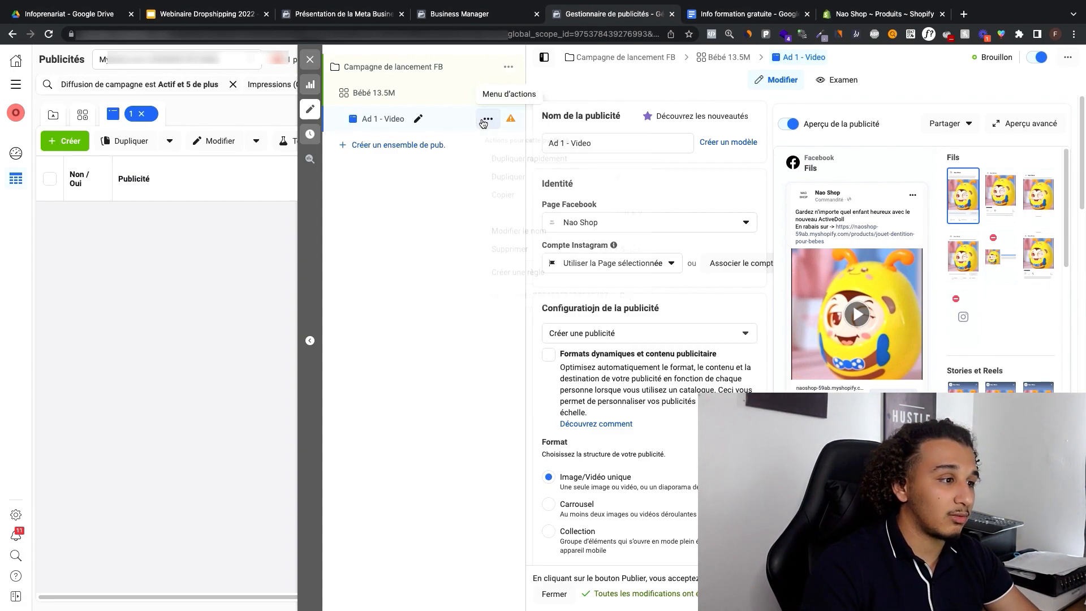
click(486, 120)
click(503, 159)
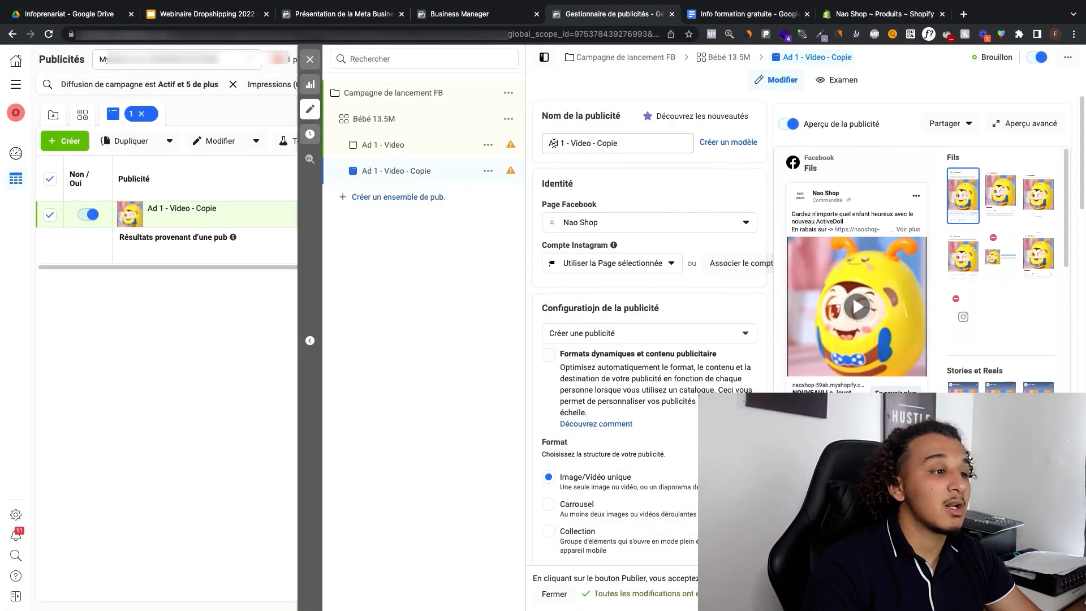
Step: Rename the duplicated ad "Ad 2 - Video"
double_click(563, 142)
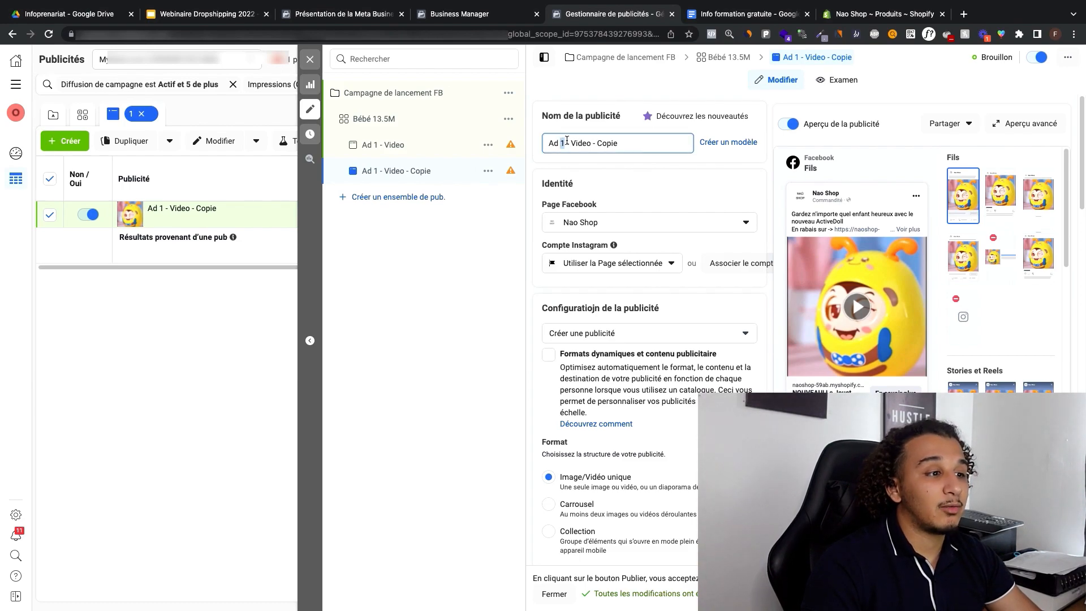
text(2)
double_click(605, 142)
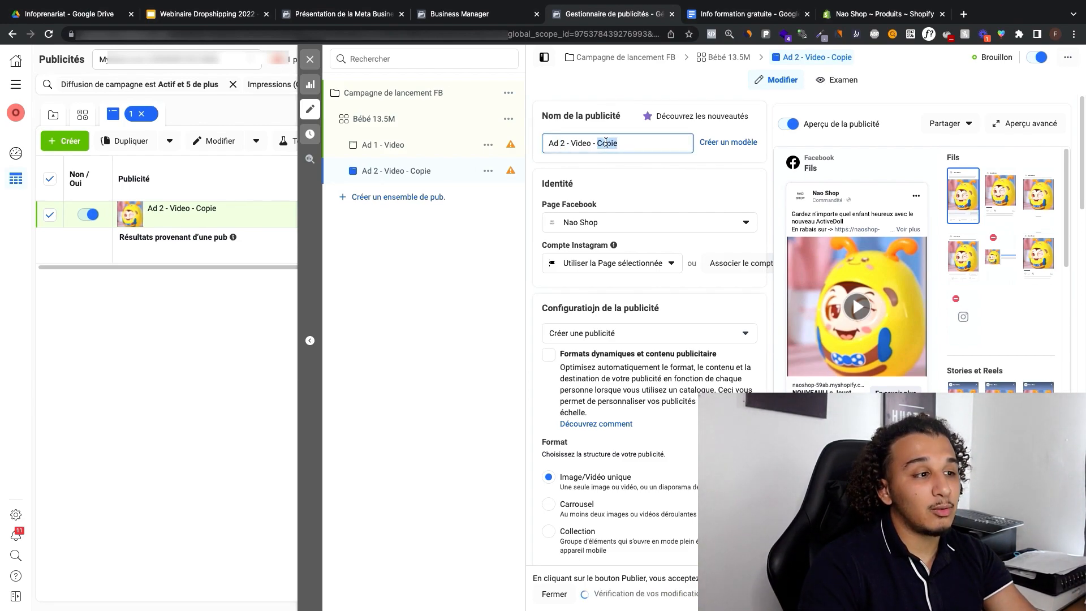
key(BackSpace)
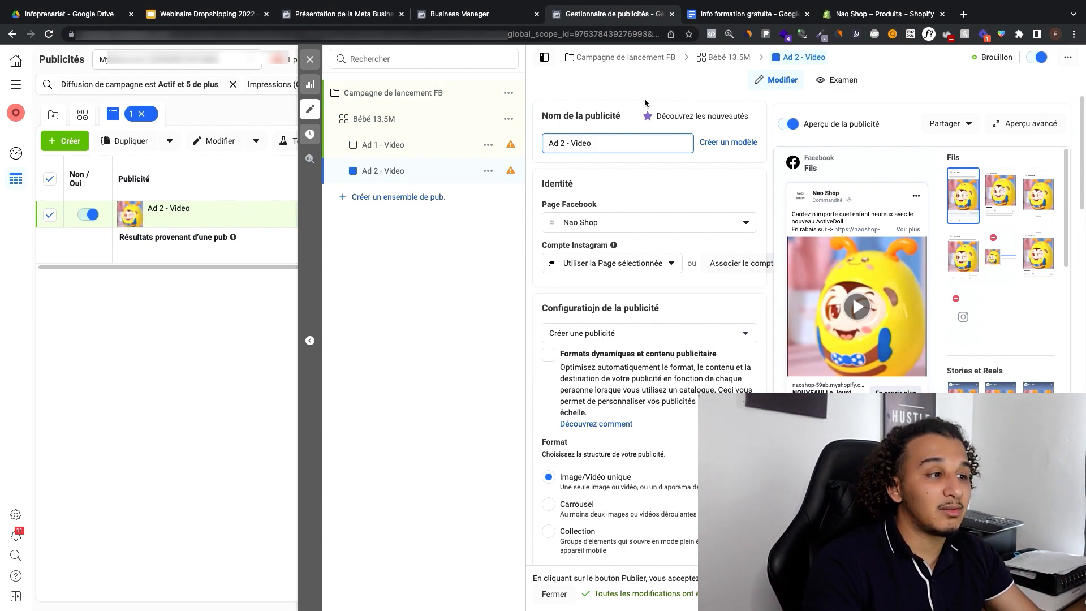
Step: Replace the media in Ad 2 - Video with the 500 × 500 "Découvrez ce..." account video, keeping the original proportions
scroll(630, 200, down, 10)
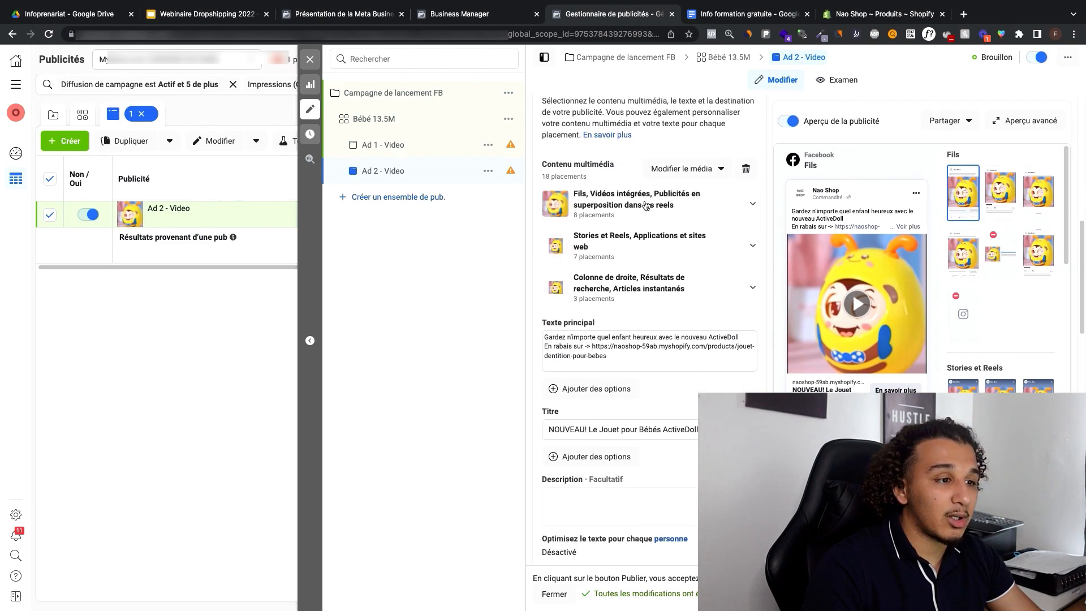
click(741, 163)
click(644, 173)
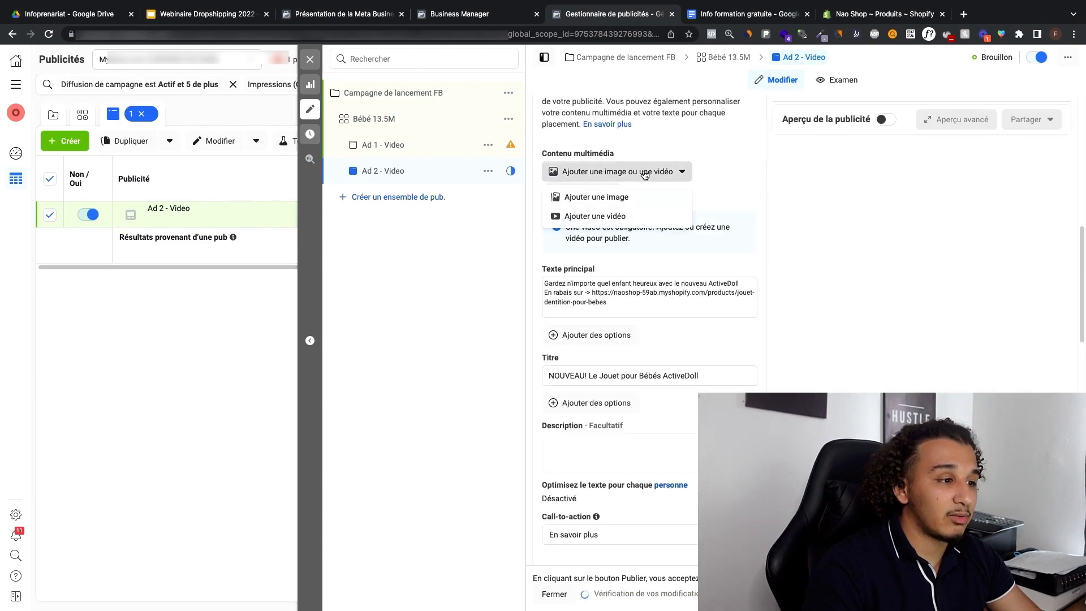
click(628, 214)
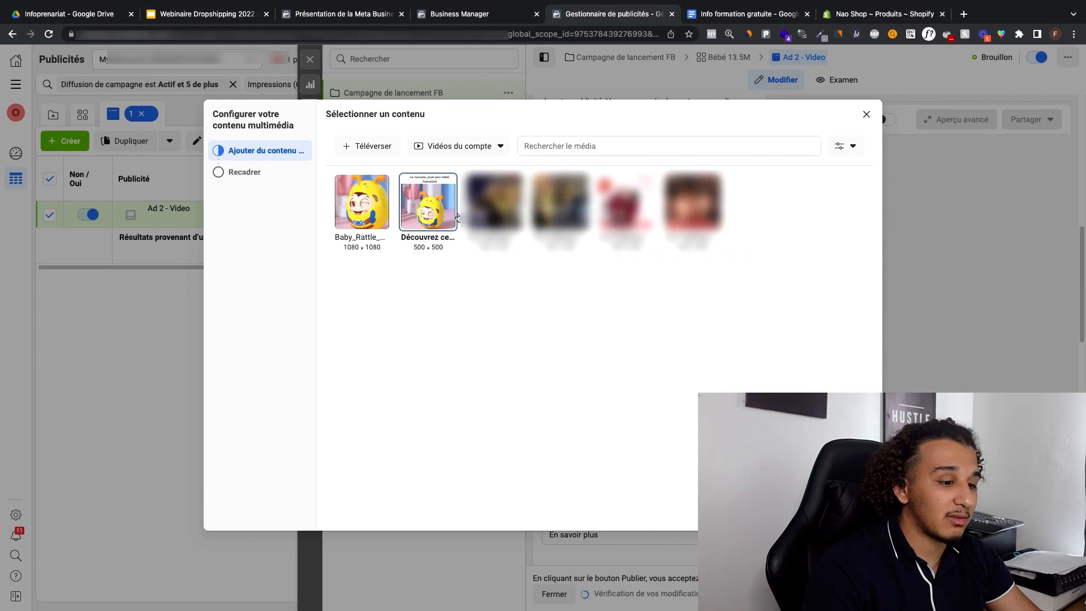
click(428, 202)
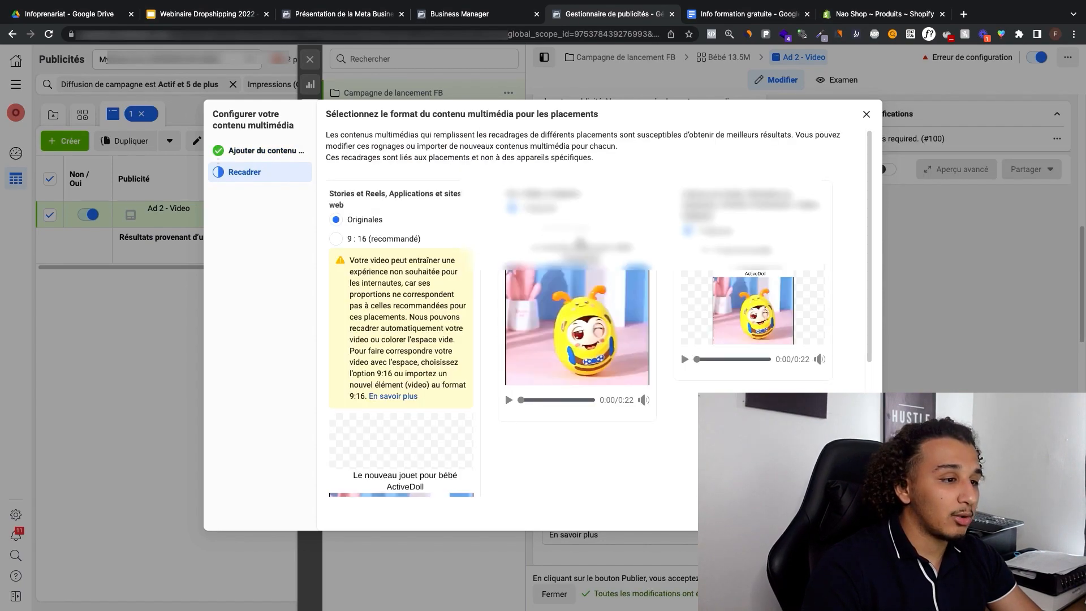
click(852, 513)
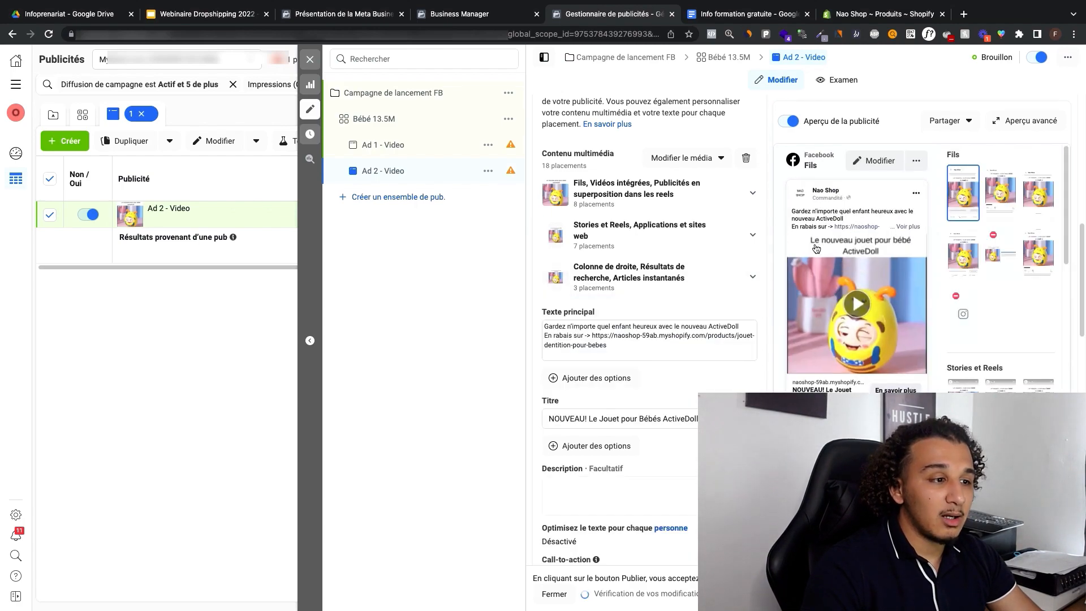
Step: Compare the previews of Ad 1 and Ad 2, and play through the Ad 2 video in the Facebook feed preview
click(380, 146)
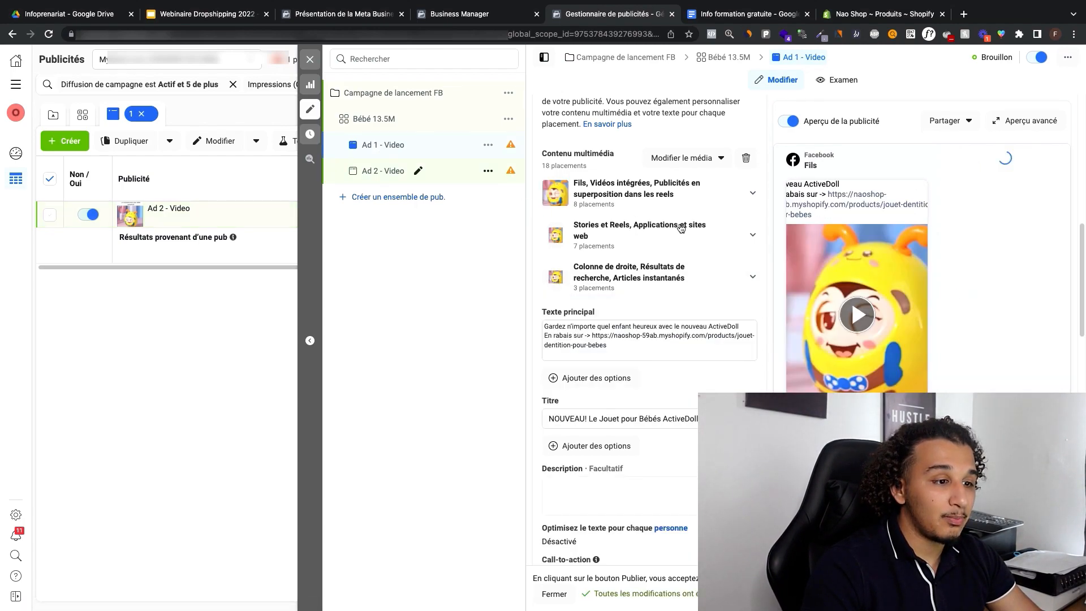
click(410, 171)
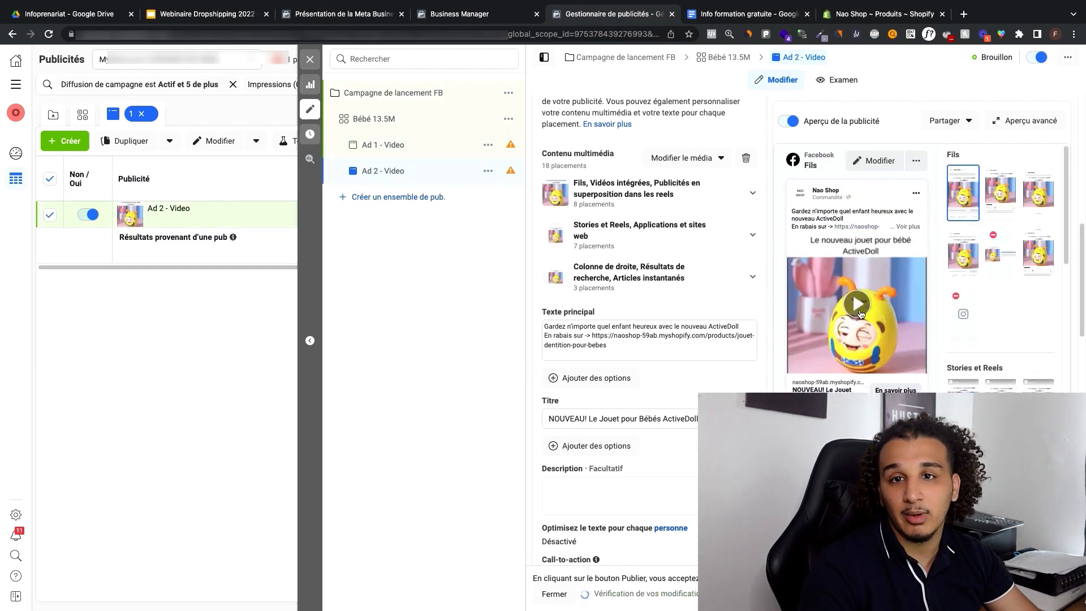
click(860, 301)
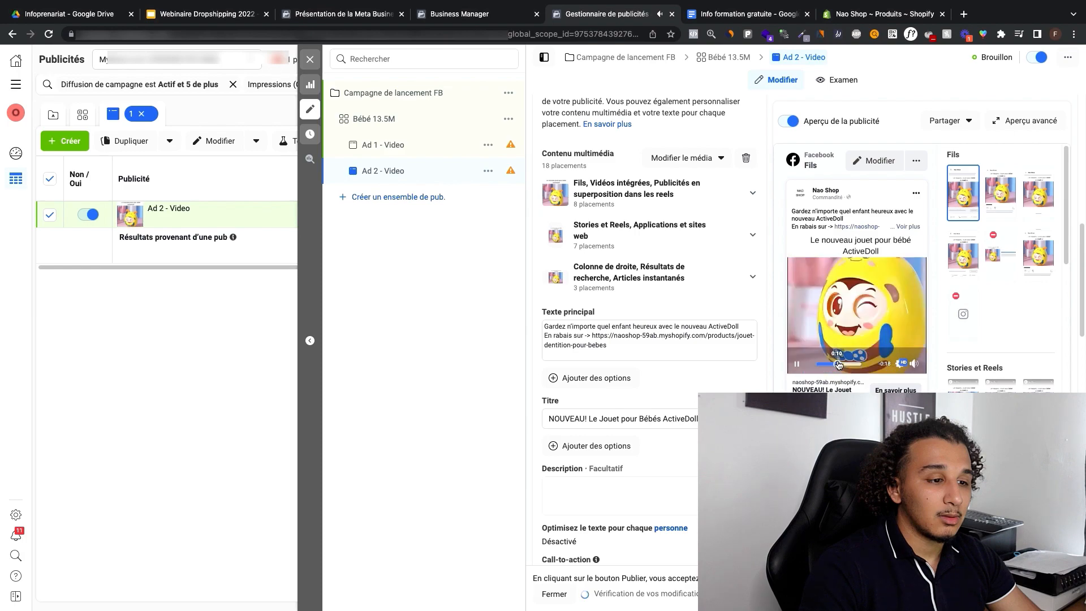
click(848, 364)
drag(850, 365, 853, 366)
click(797, 364)
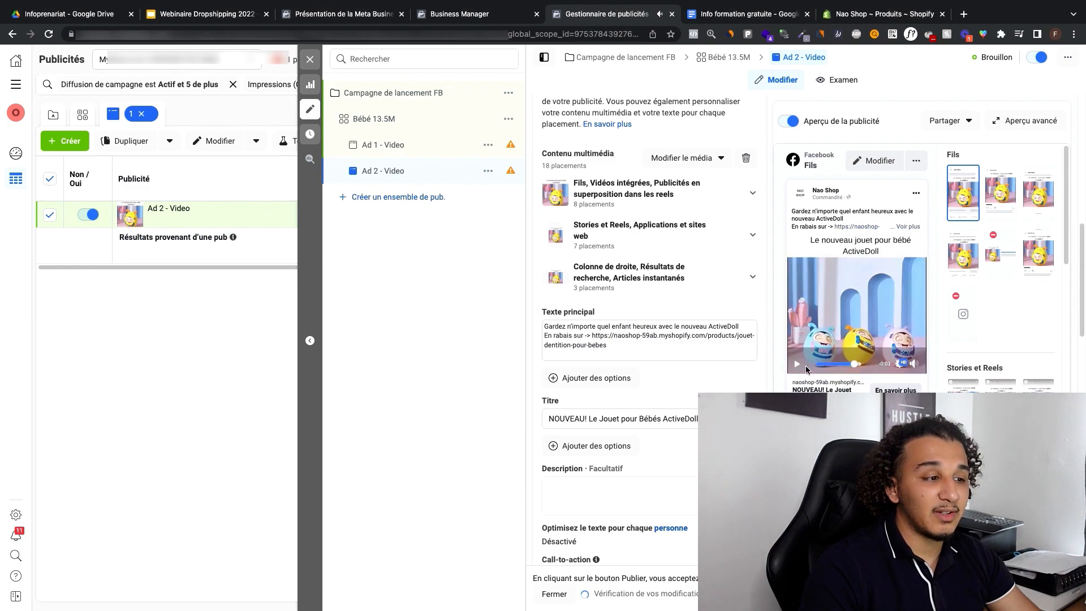
Step: Close the ad editor, leaving Ad 2 - Video as an unpublished draft
scroll(650, 294, down, 2)
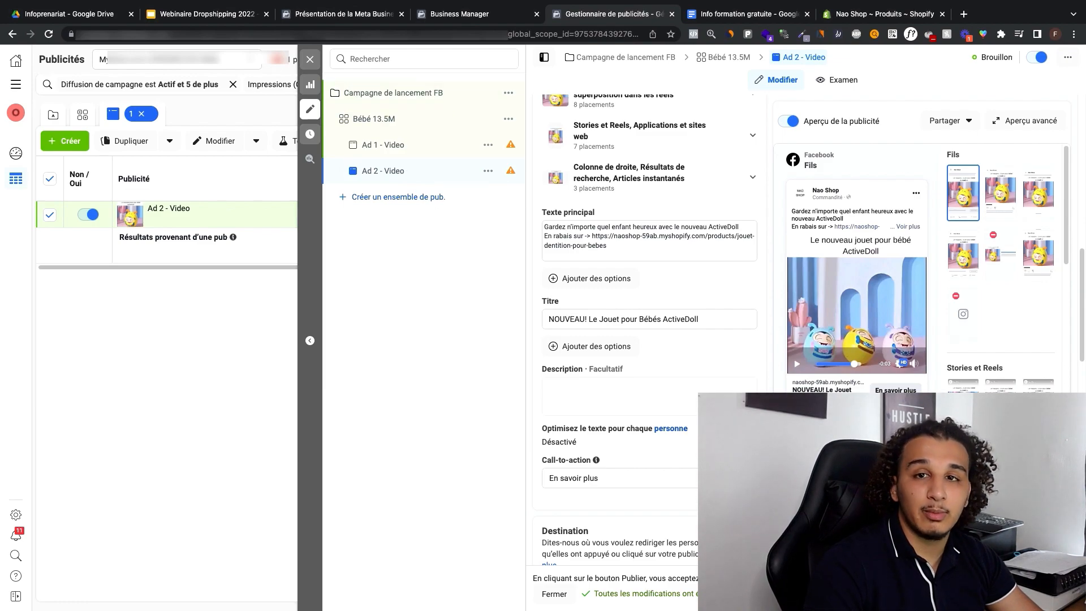
click(310, 59)
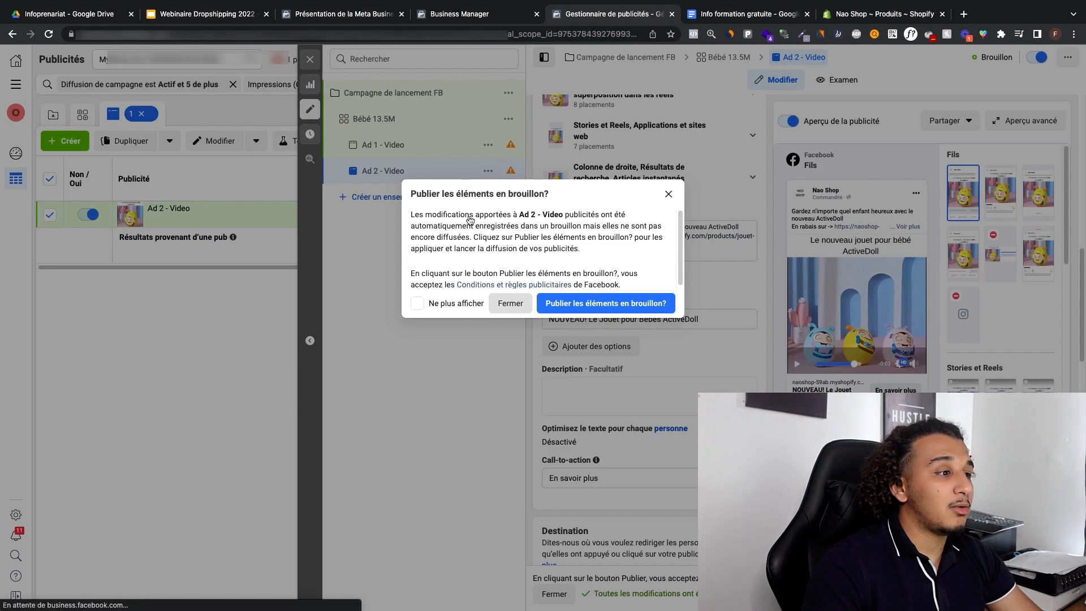
click(509, 303)
Step: Remove the "Impressions (Campagne) > 0" filter from the campaign list and show the ad sets of Campagne de lancement FB
click(477, 115)
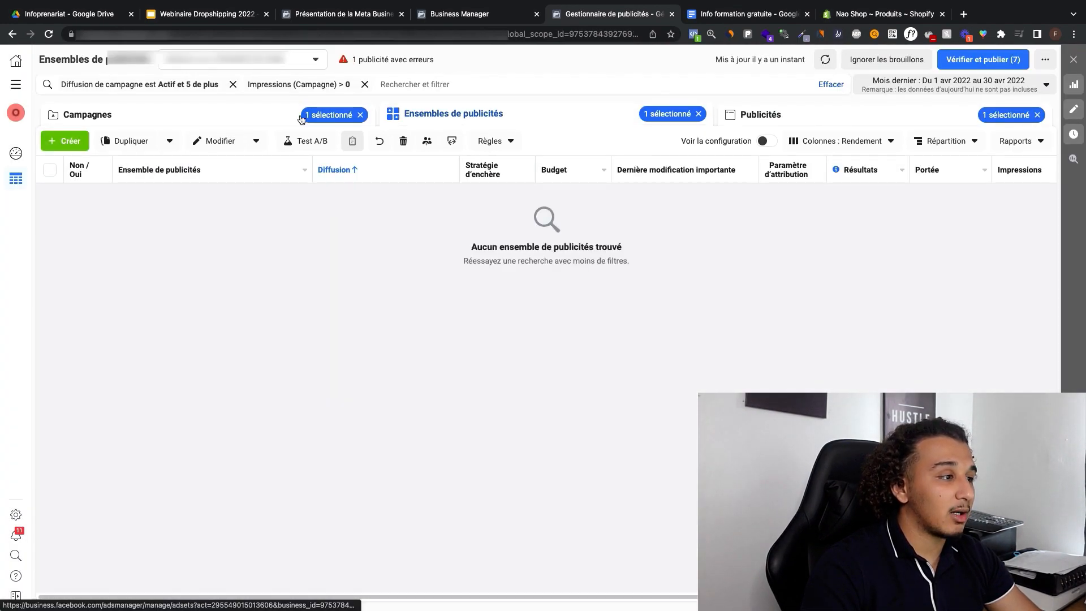
click(249, 114)
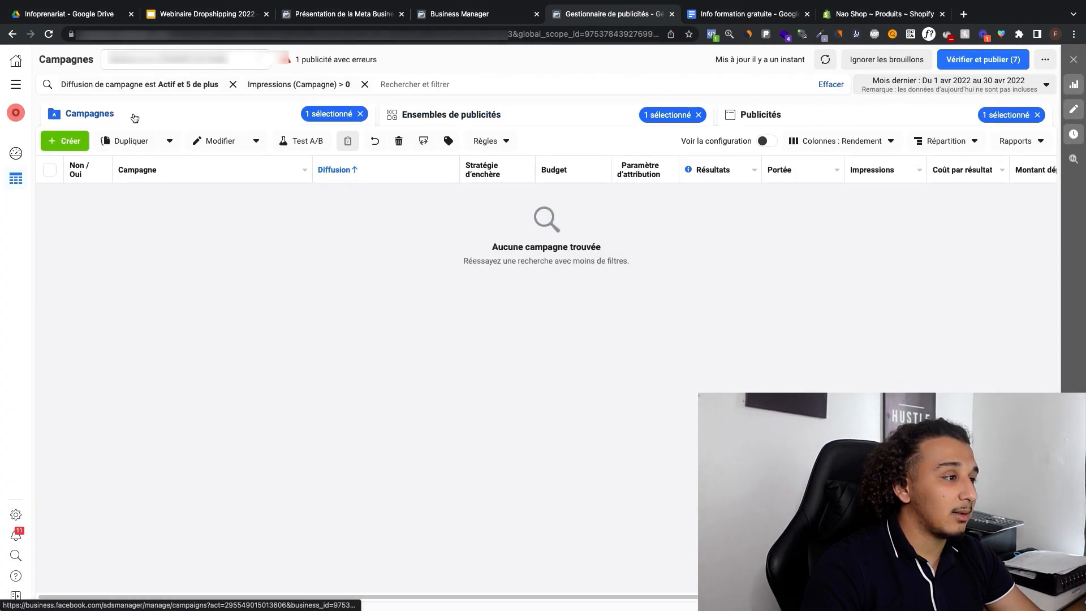
click(365, 84)
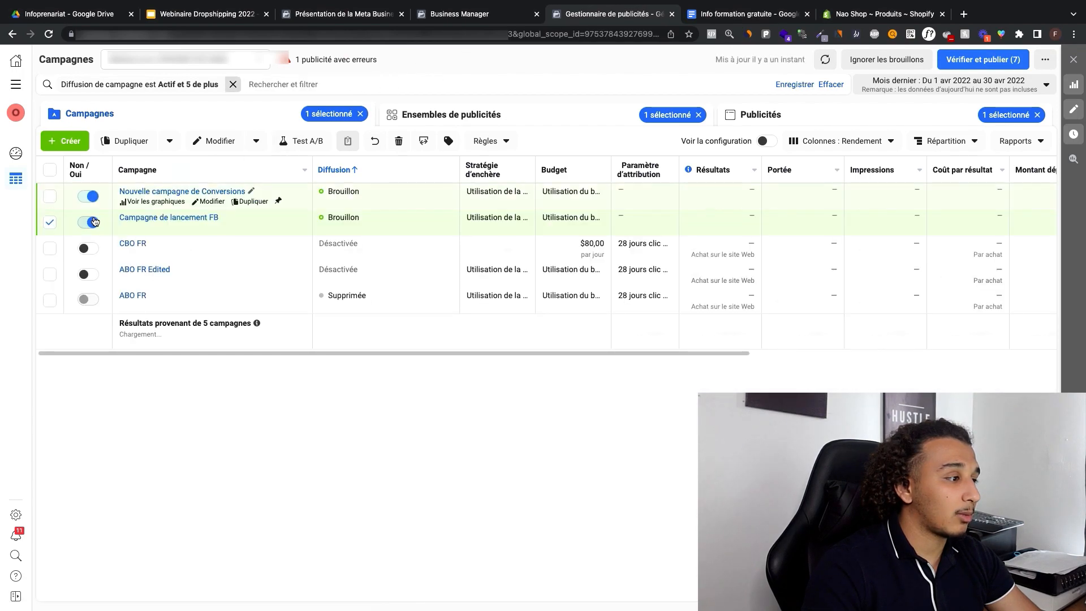
click(496, 119)
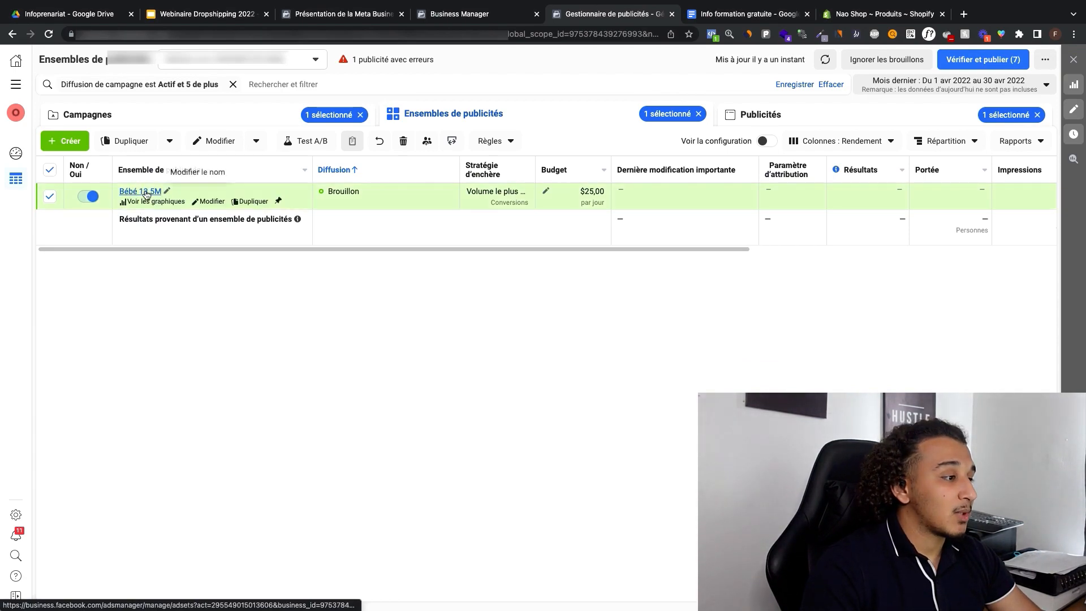
Step: Set the Bébé 13.5M ad set's daily budget to $20 CAD and save it as a draft
click(550, 192)
key(BackSpace)
key(BackSpace)
key(BackSpace)
key(BackSpace)
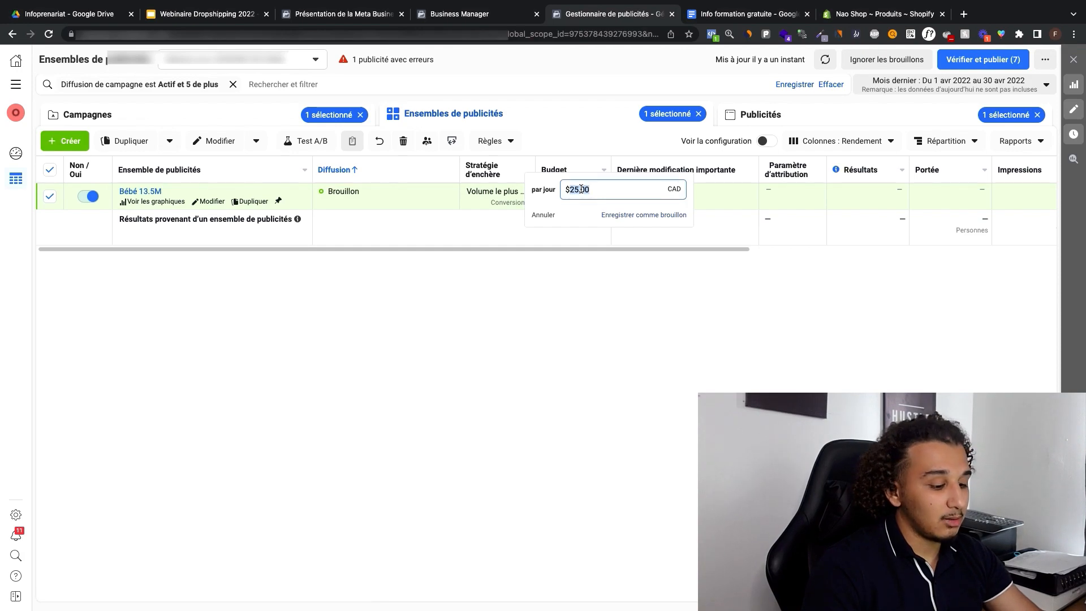
text(0)
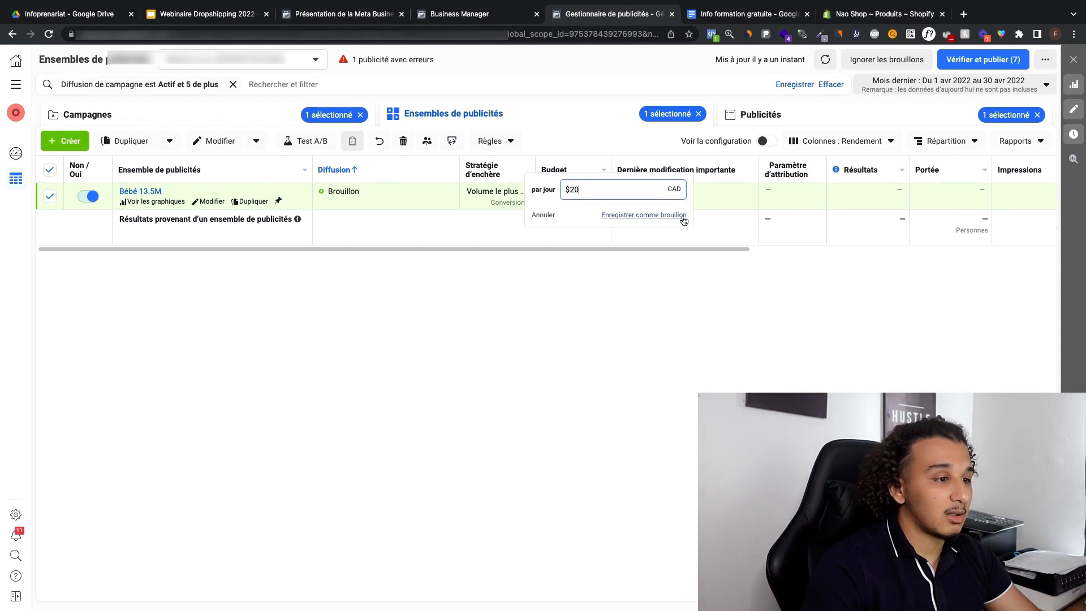
click(620, 217)
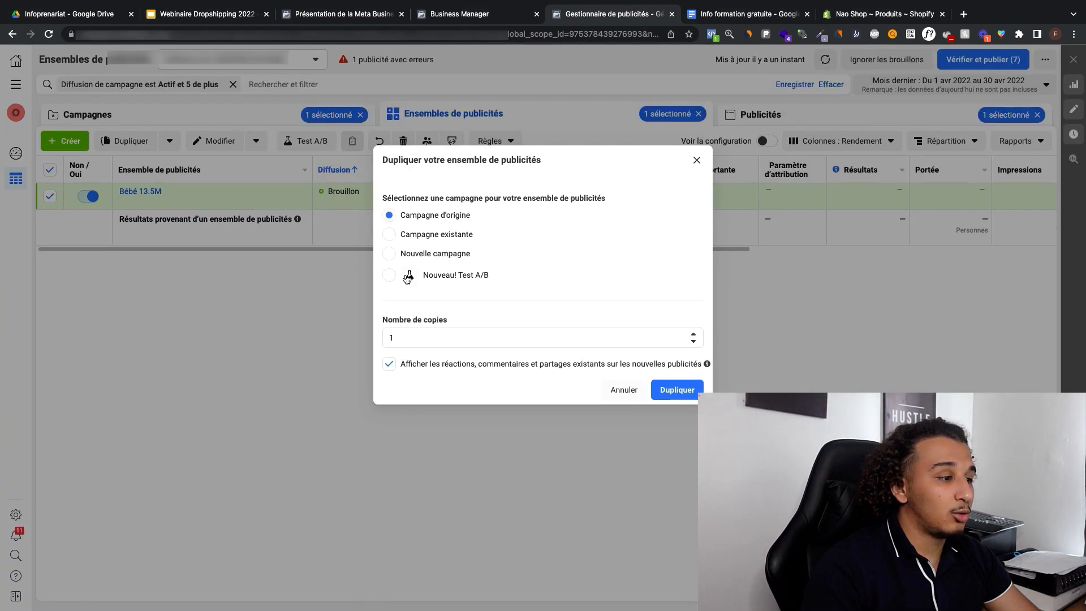
Step: Duplicate the Bébé 13.5M ad set into its original campaign with 2 copies
click(619, 389)
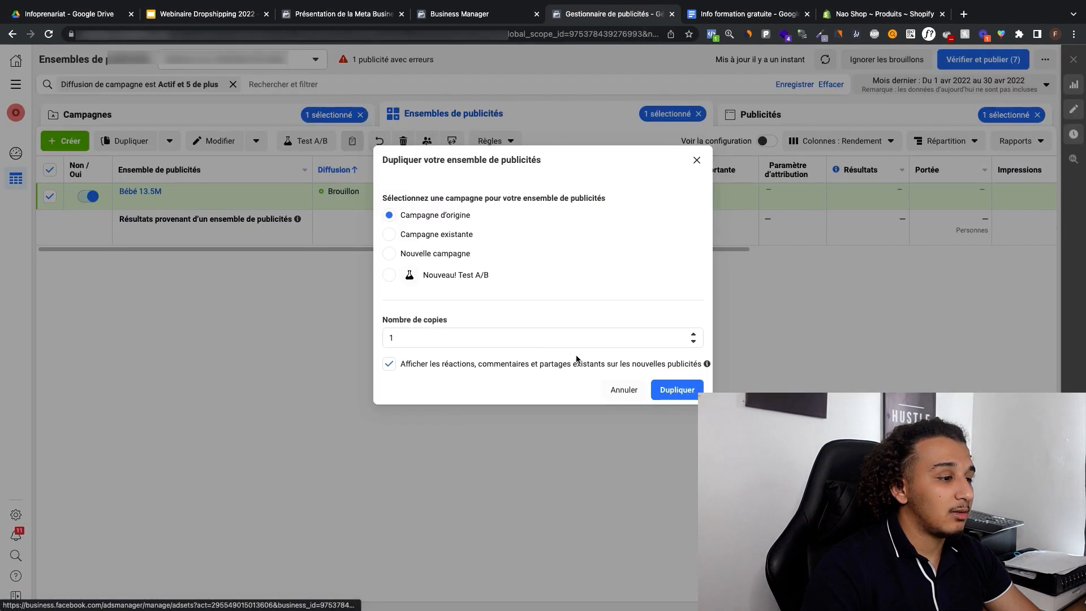
click(508, 334)
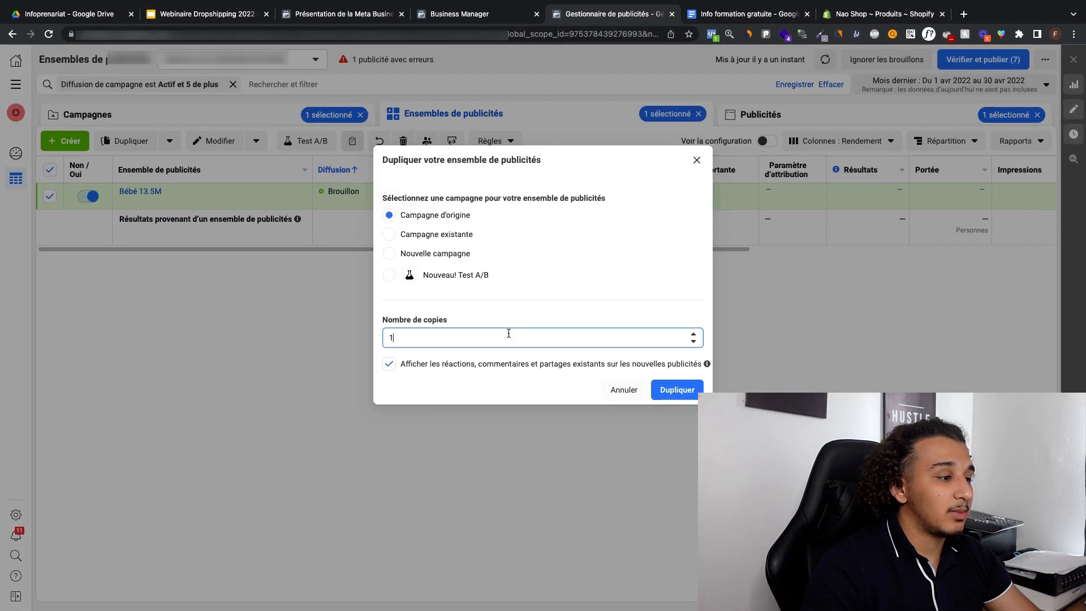
text(2)
click(665, 387)
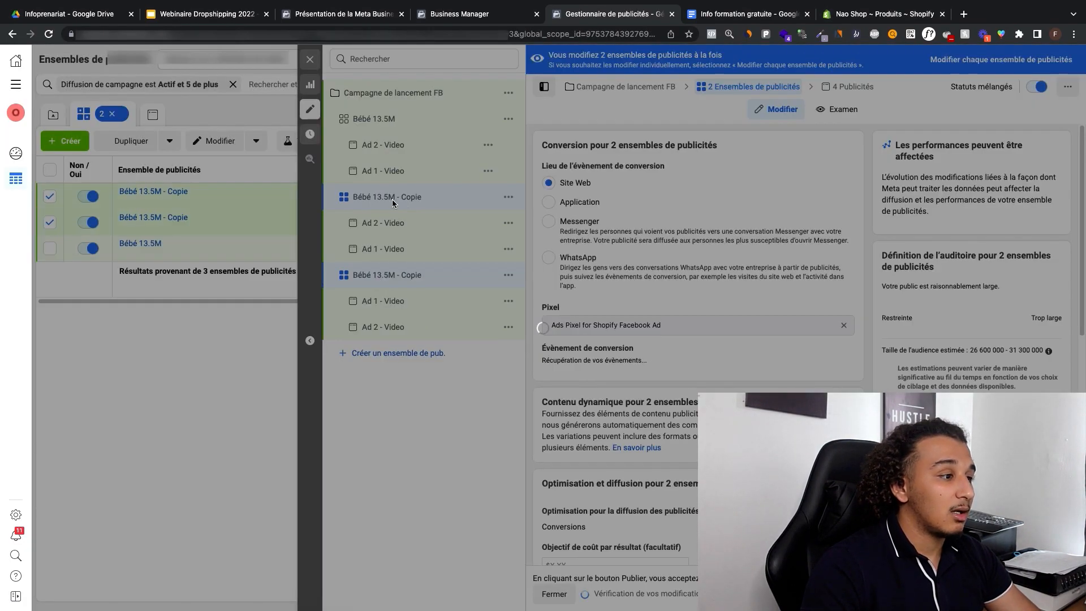
Step: Open the detailed targeting of the first Bébé 13.5M - Copie ad set for editing
click(381, 201)
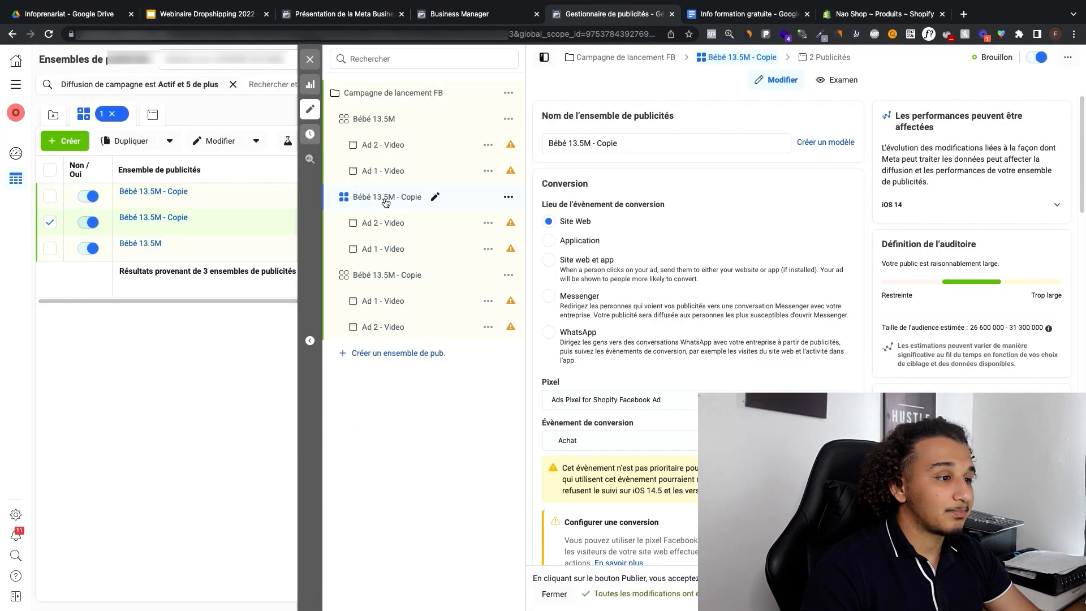
scroll(665, 251, down, 15)
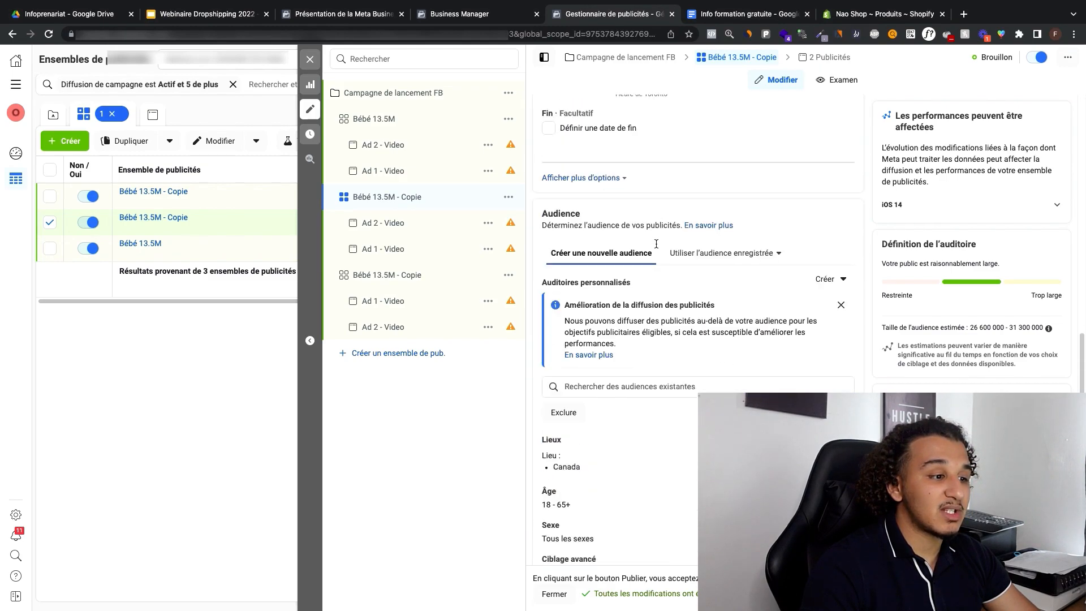
scroll(698, 394, down, 3)
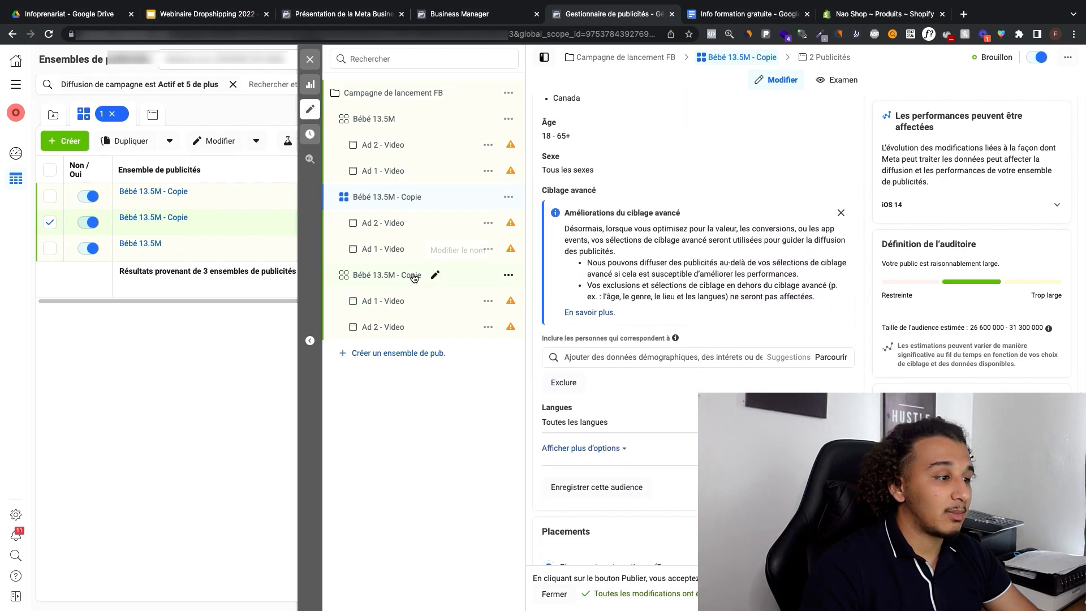
click(622, 358)
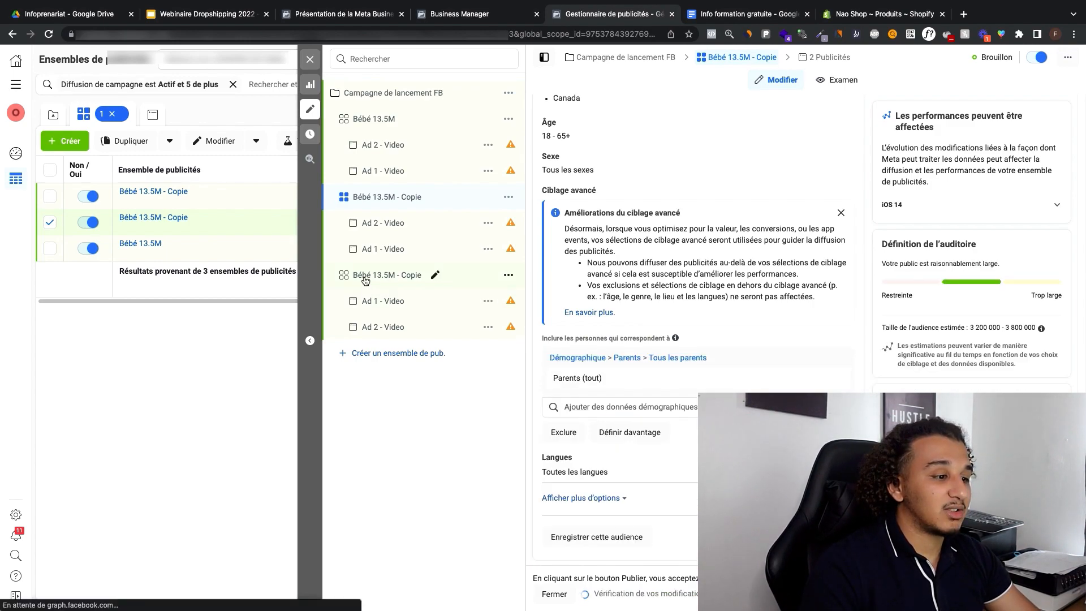
Step: Set the language of the second Bébé 13.5M - Copie ad set's audience to Français (Tout)
click(365, 277)
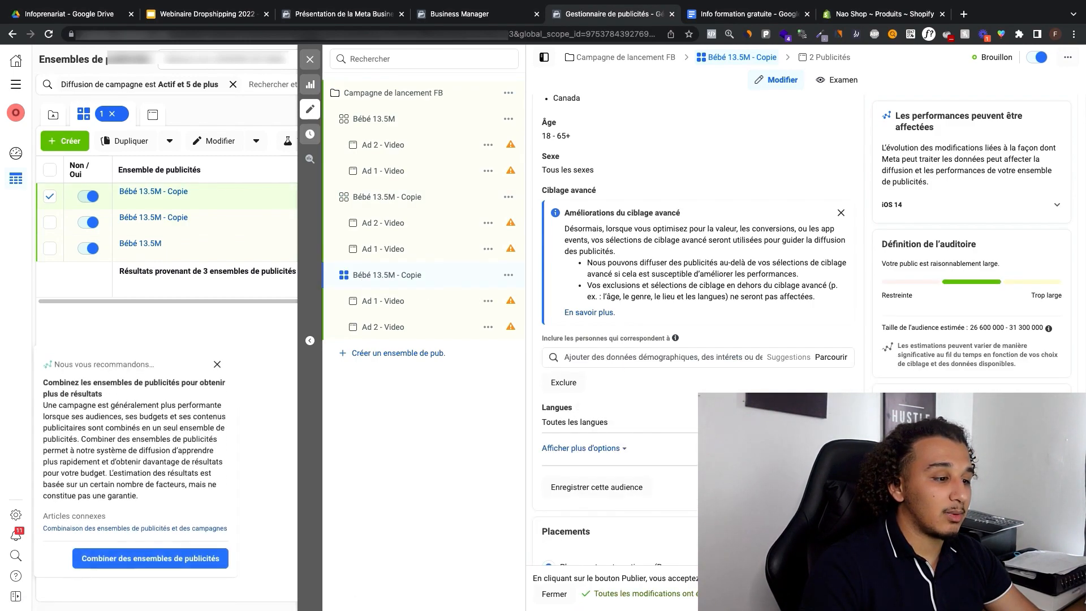
click(648, 426)
text(f)
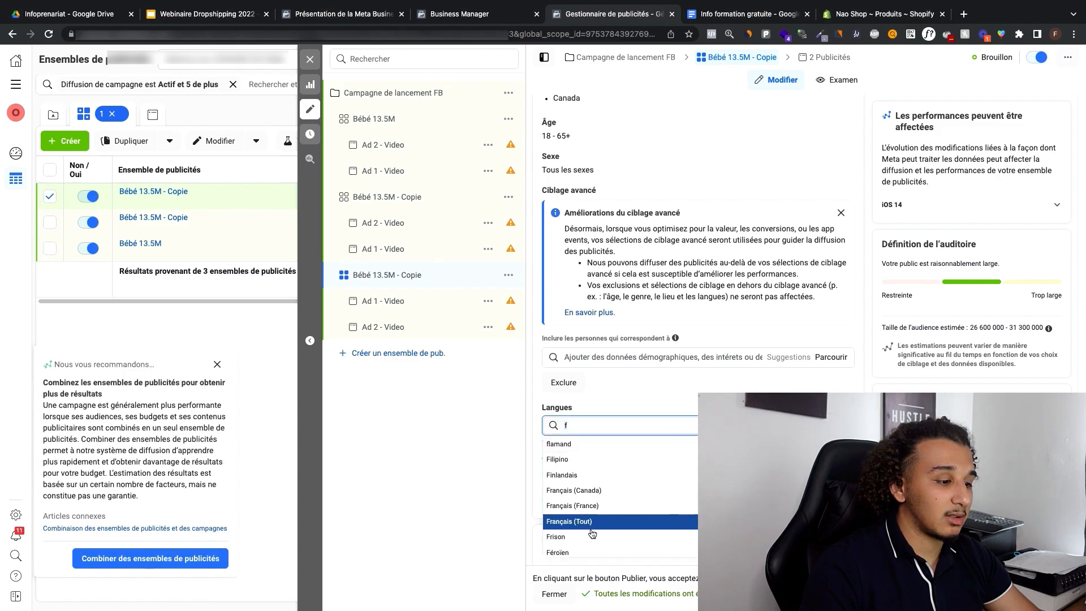
text(ra)
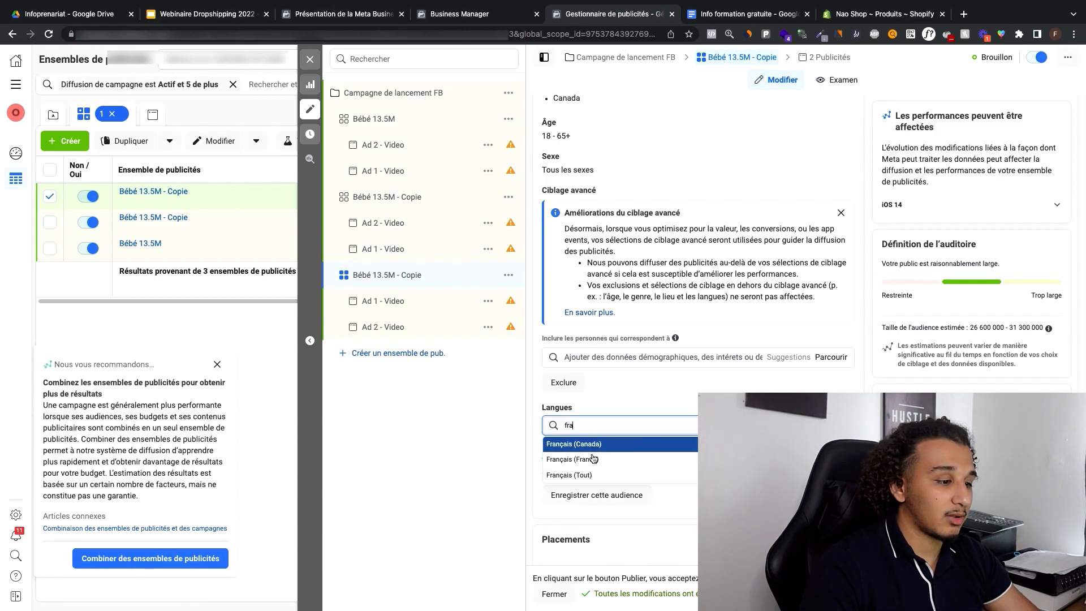
click(594, 477)
Step: Add the interest Jouets to the second Bébé 13.5M - Copie ad set's detailed targeting
click(588, 356)
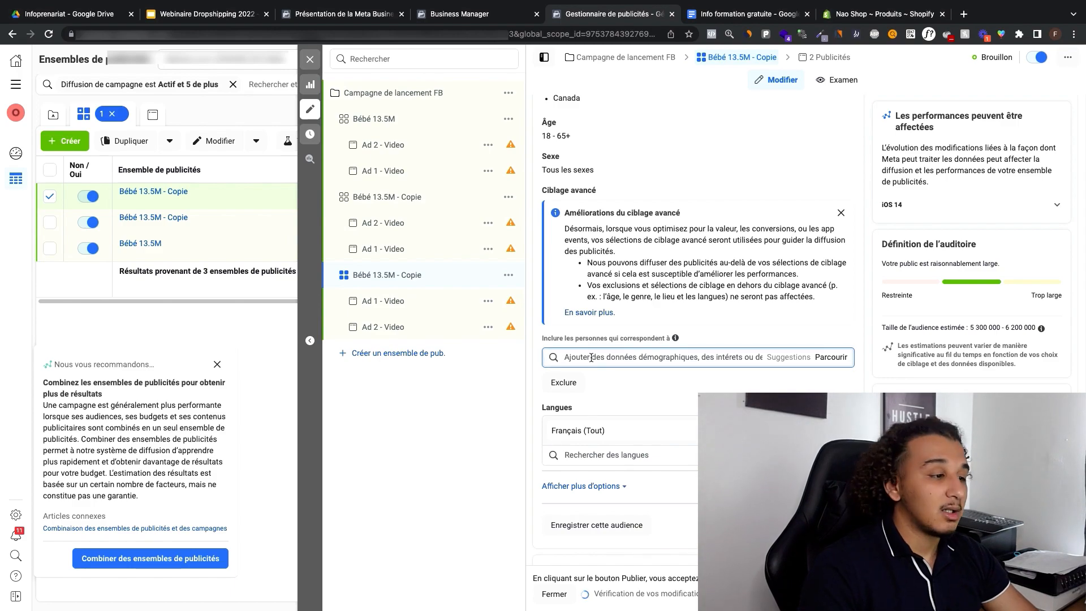
text(jouet)
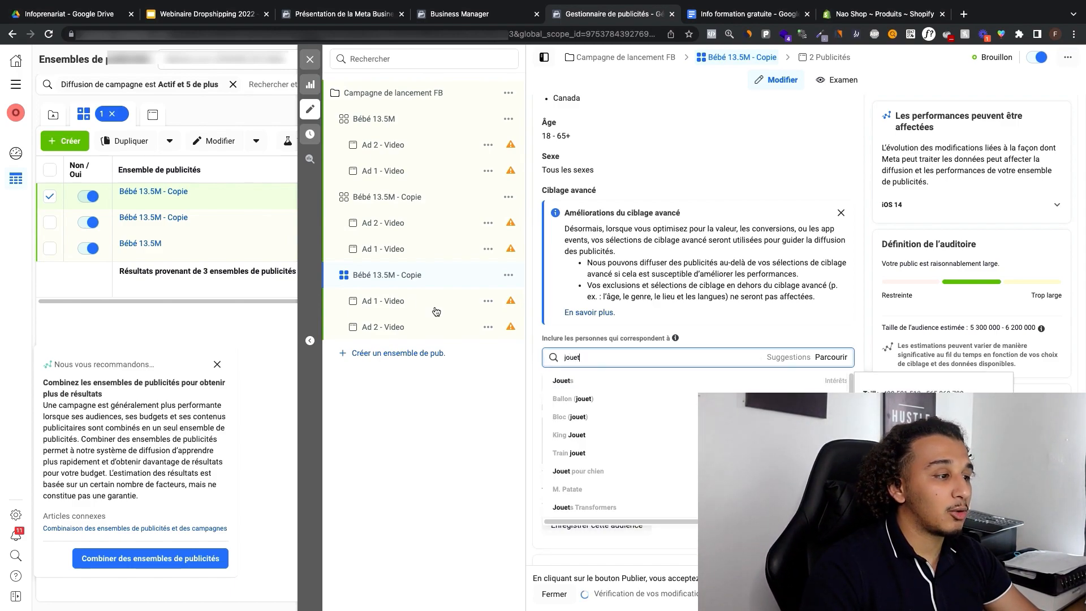
key(Return)
Step: Rename the ad set targeting toys as Jouets 2.3M
scroll(748, 190, up, 7)
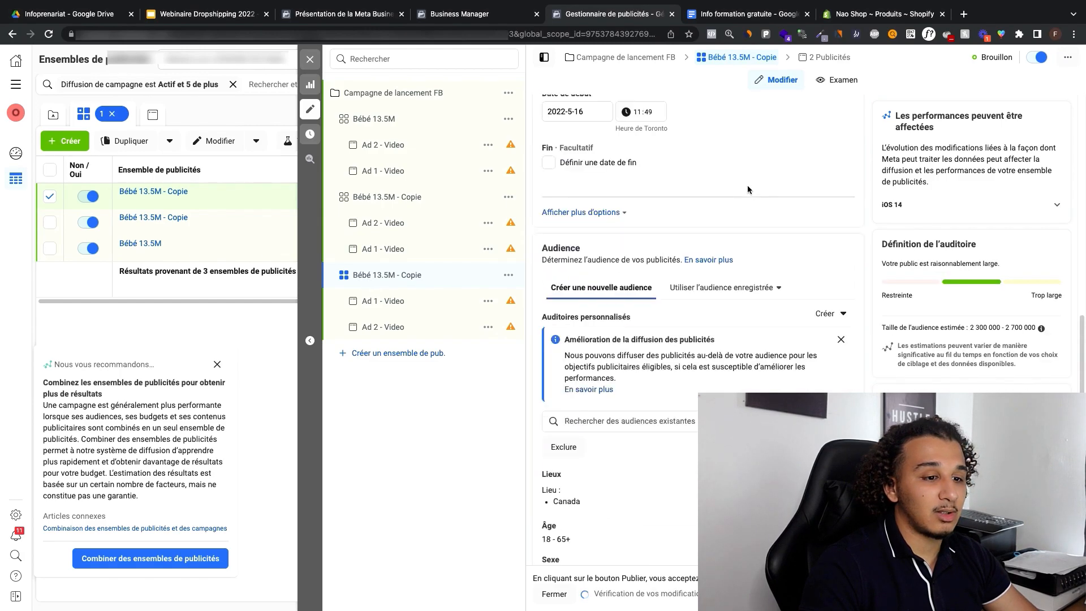
scroll(752, 195, up, 5)
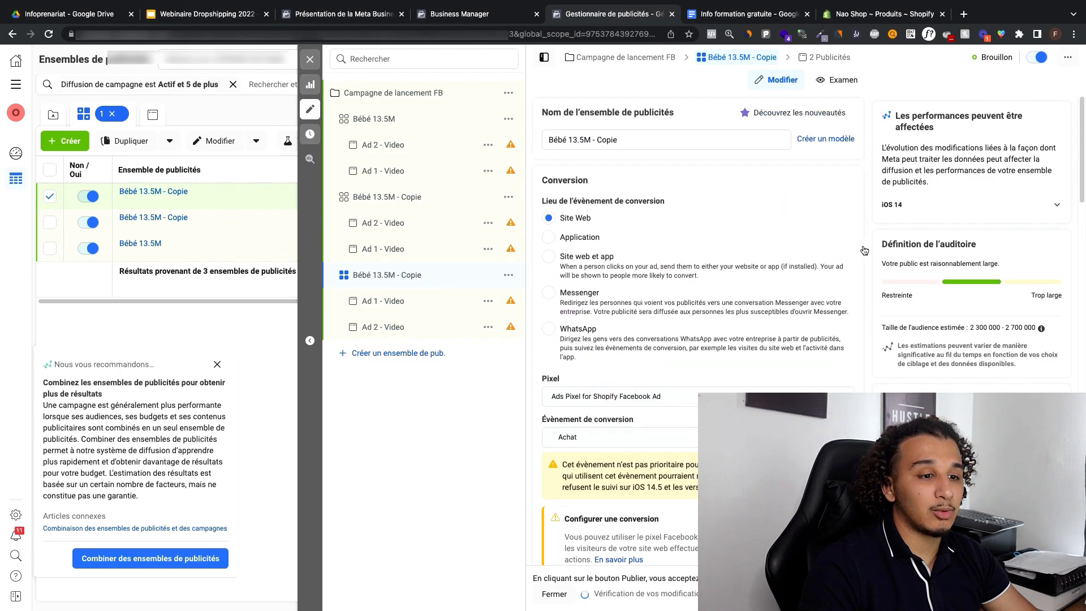
triple_click(559, 141)
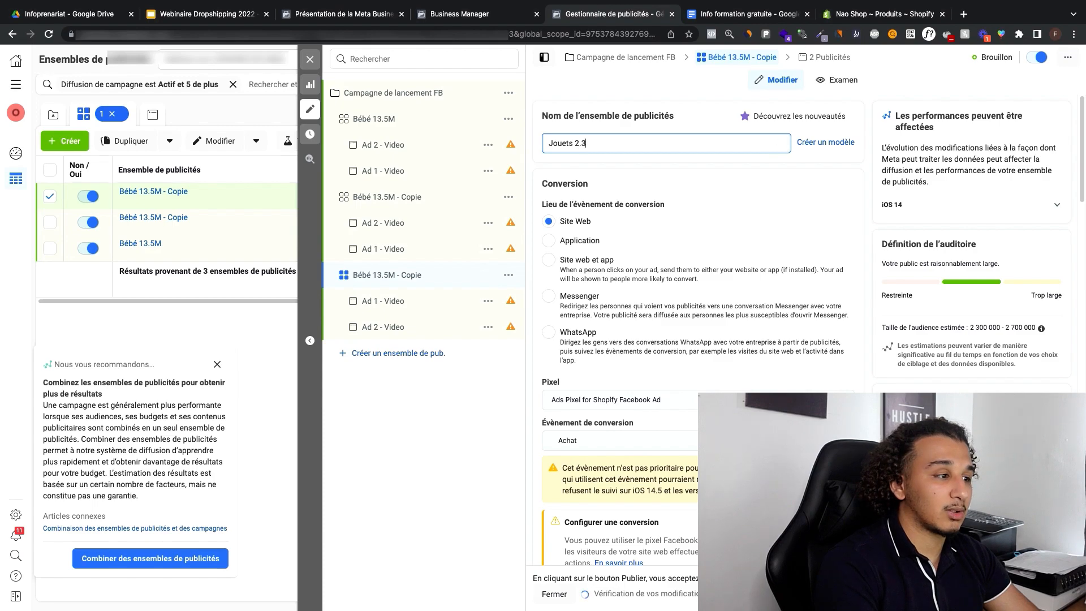
Step: Rename the remaining Bébé 13.5M - Copie ad set as Parents 3.2M
click(387, 197)
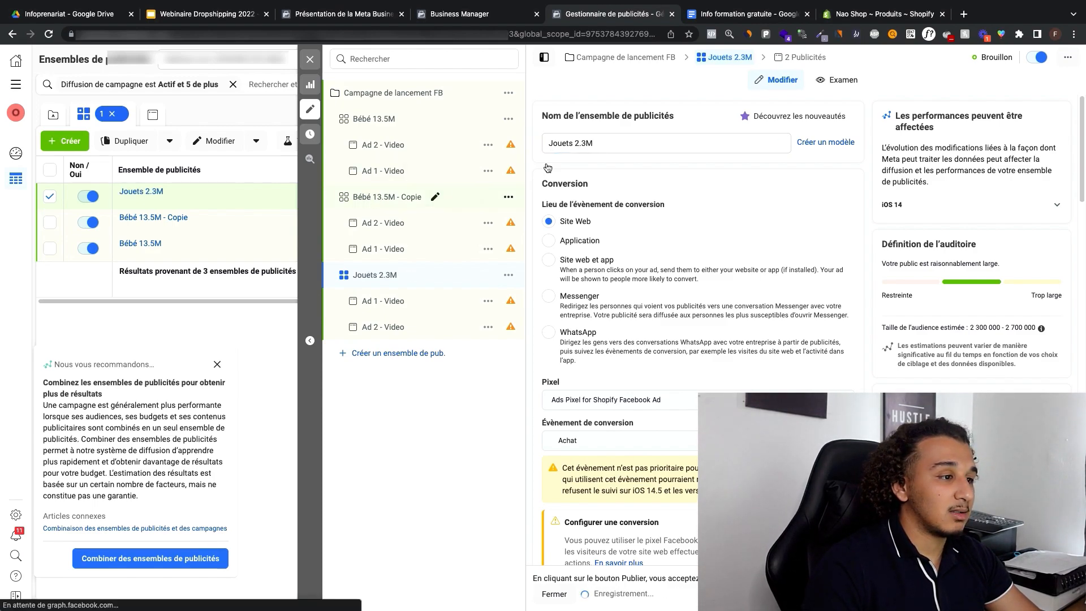
triple_click(560, 145)
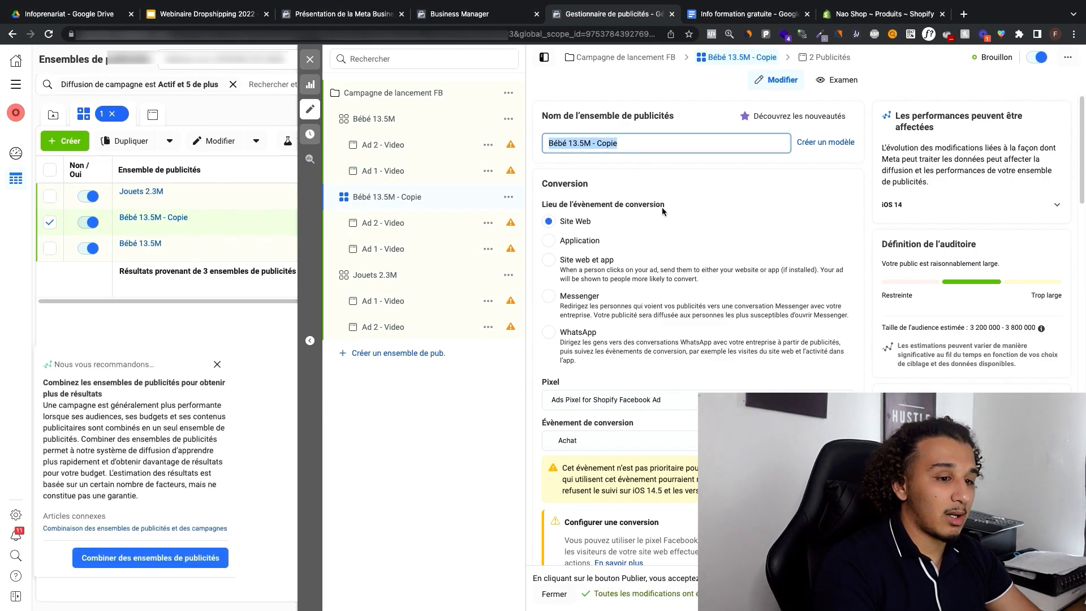
text(Parents 3.2M)
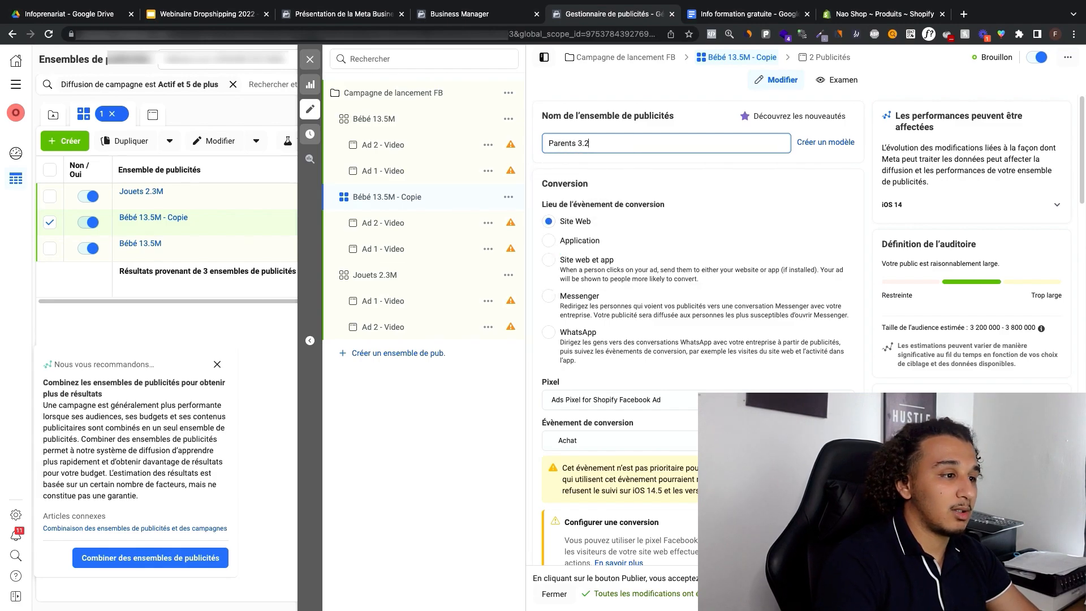
Step: Close the ad set editor and review the ads and ad sets of the draft campaign
click(310, 59)
click(509, 303)
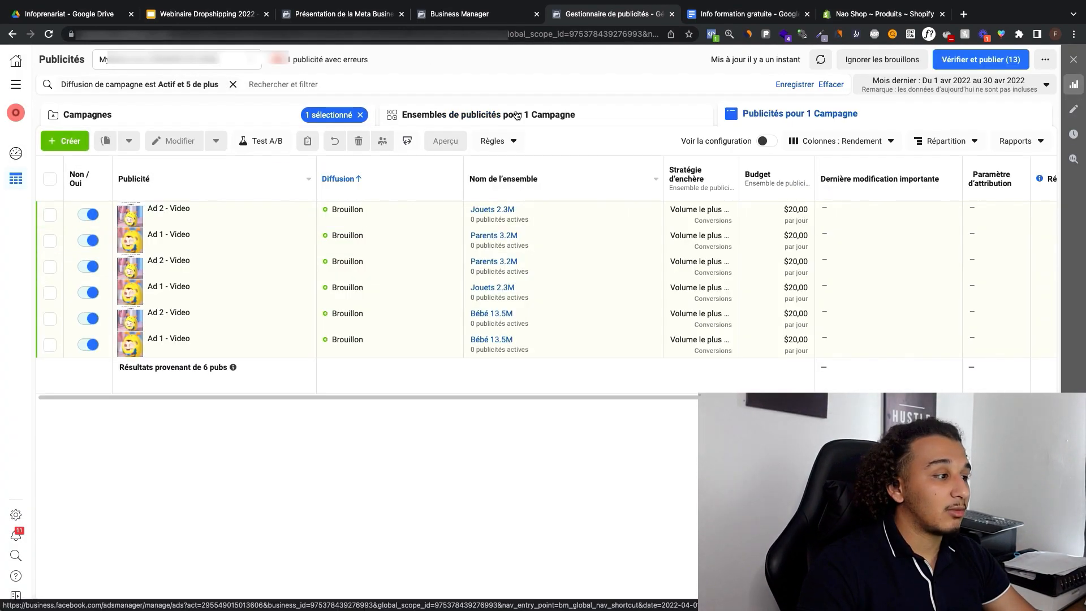
click(470, 113)
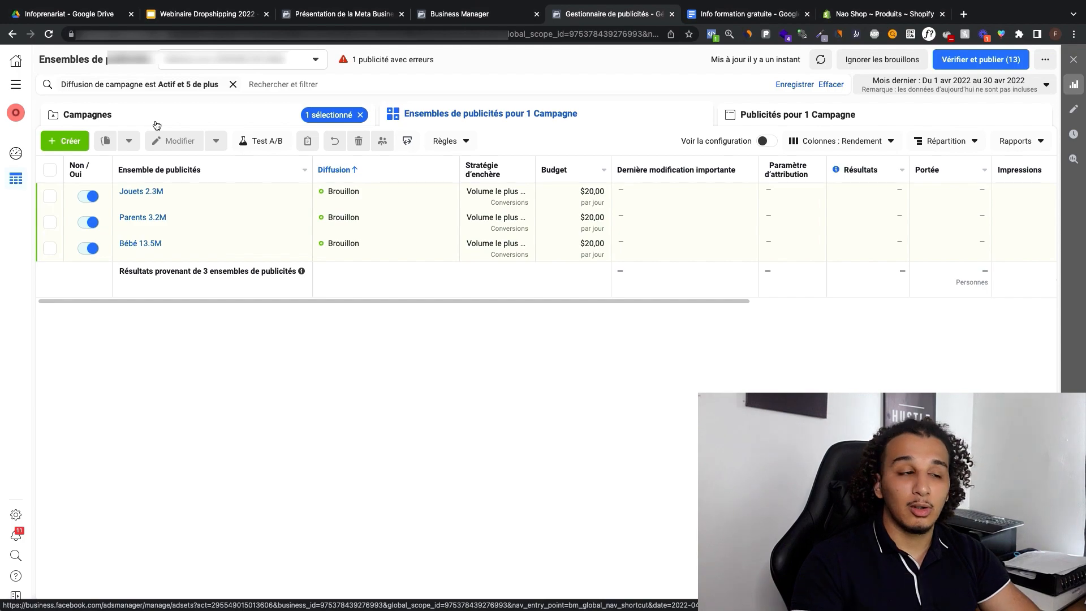
click(271, 114)
click(419, 114)
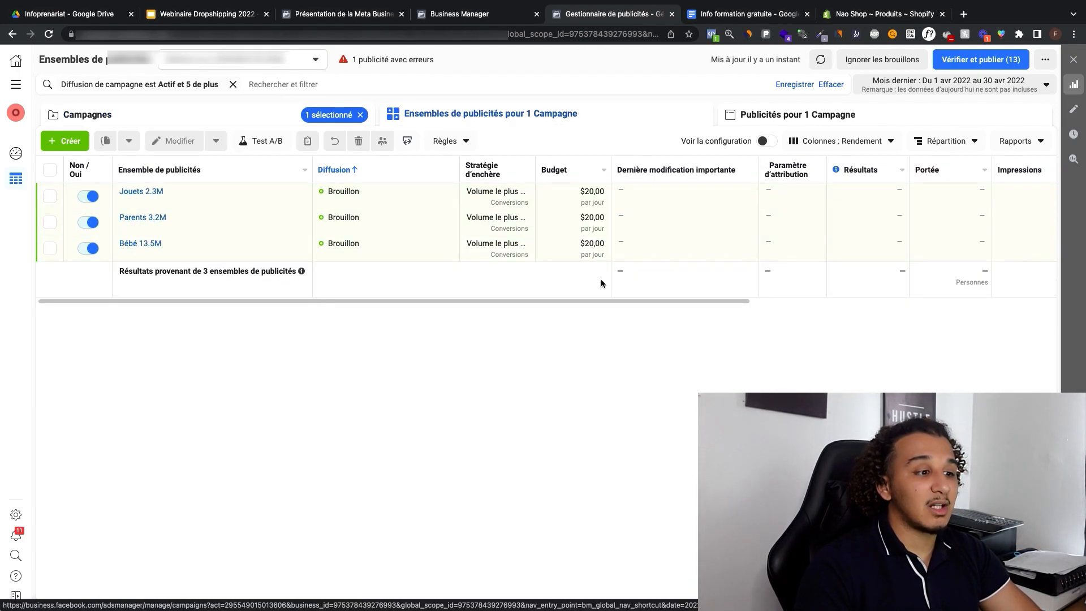
Step: Examine the budget, results, reach, impressions, cost and schedule columns for the three ad sets
drag(606, 300, 728, 227)
scroll(650, 255, right, 3)
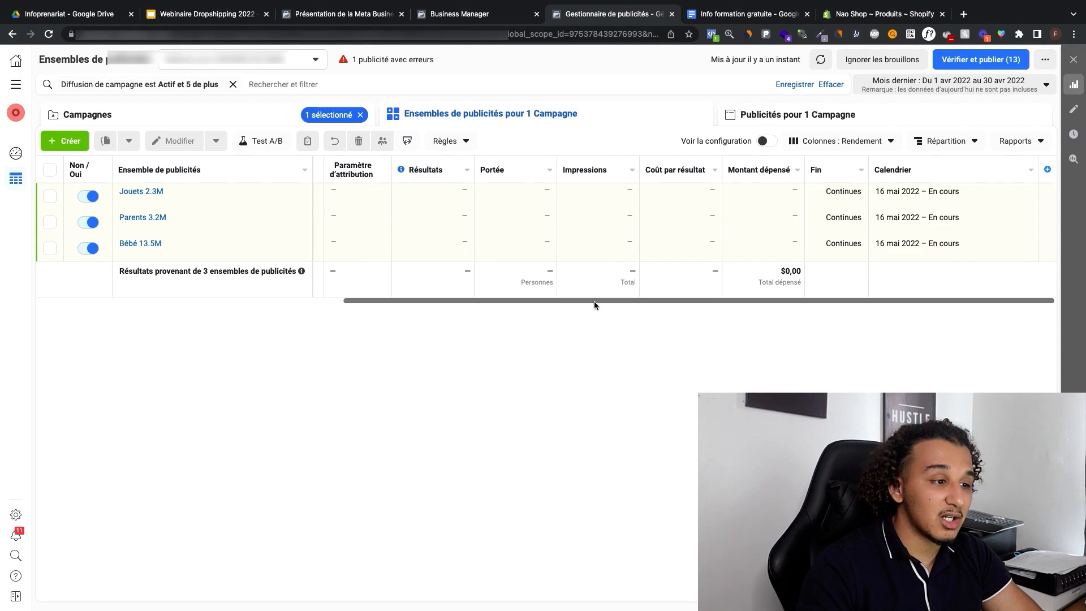
drag(591, 303, 431, 286)
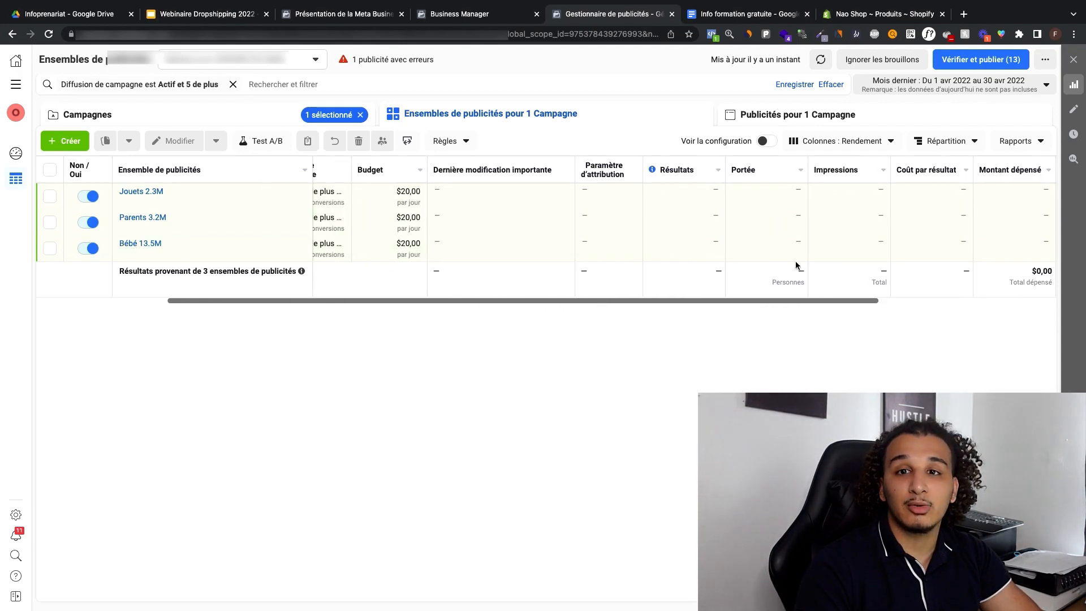